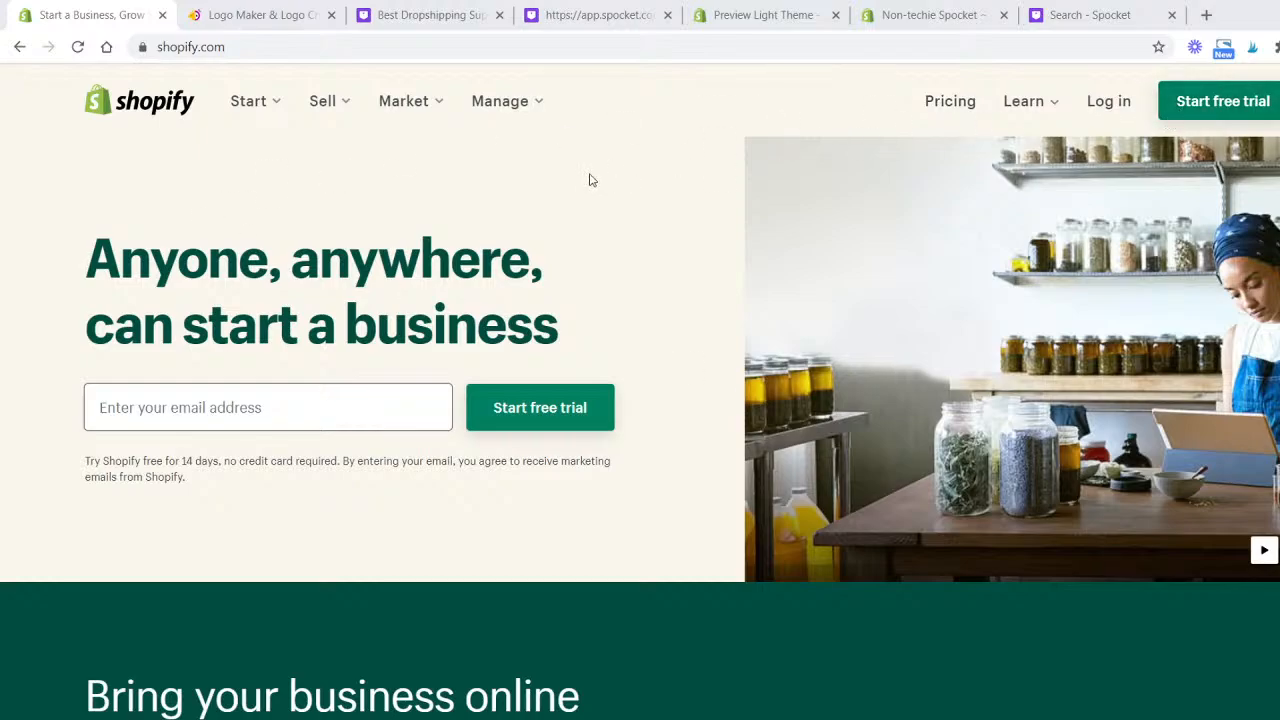
- Scroll through the Shopify homepage to review its sections on selling, marketing and managing a business
{"action": "scroll", "coordinate": [462, 204], "scroll_direction": "down", "scroll_amount": 5}
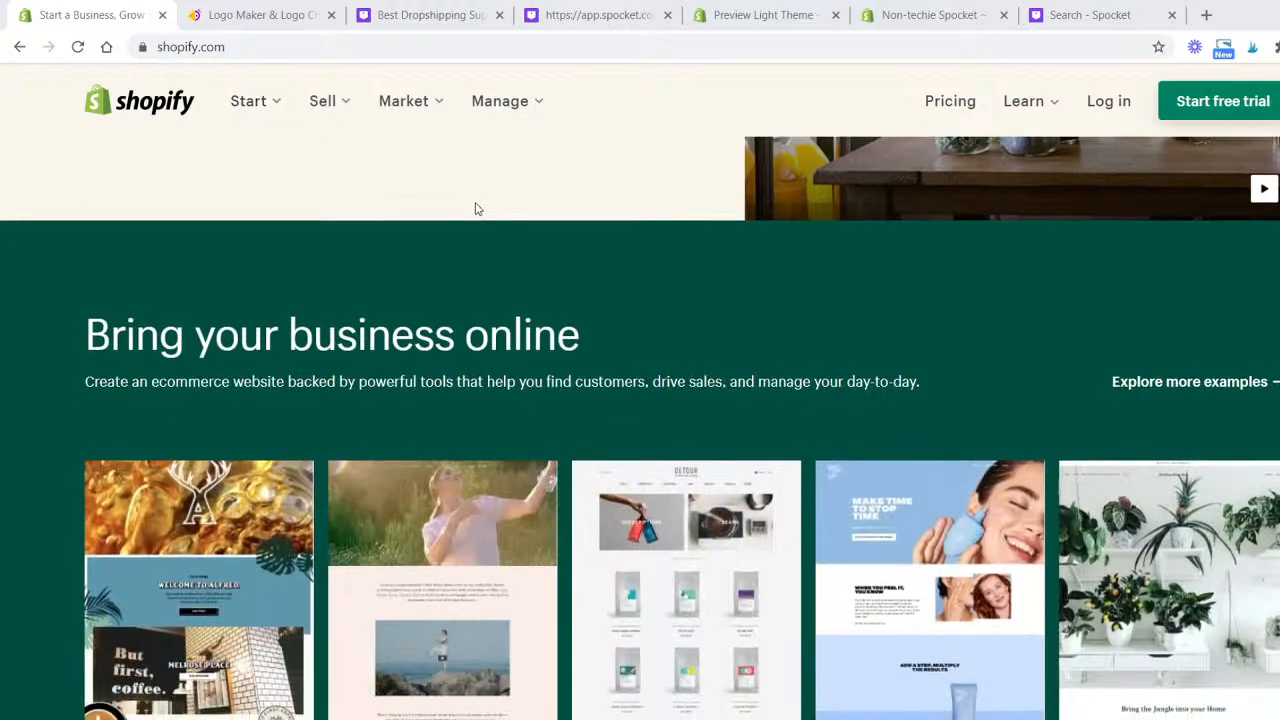
{"action": "scroll", "coordinate": [466, 204], "scroll_direction": "down", "scroll_amount": 5}
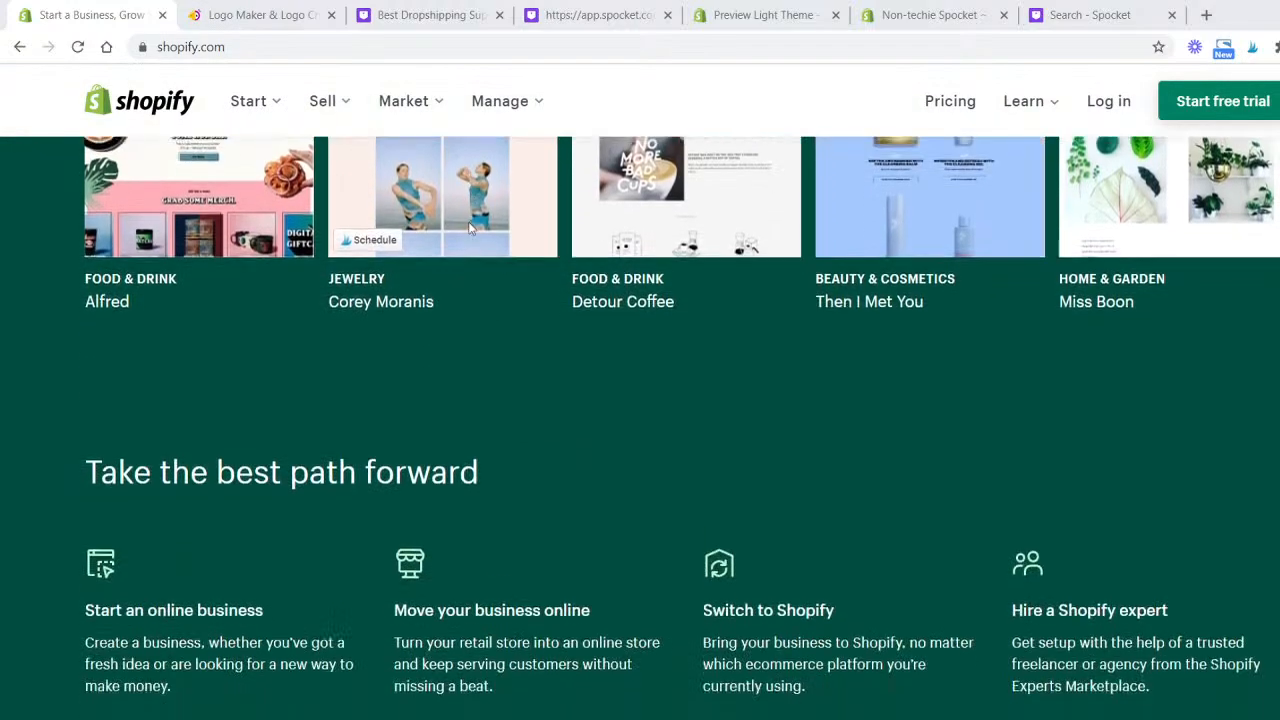
{"action": "scroll", "coordinate": [374, 266], "scroll_direction": "down", "scroll_amount": 2}
{"action": "scroll", "coordinate": [391, 294], "scroll_direction": "down", "scroll_amount": 6}
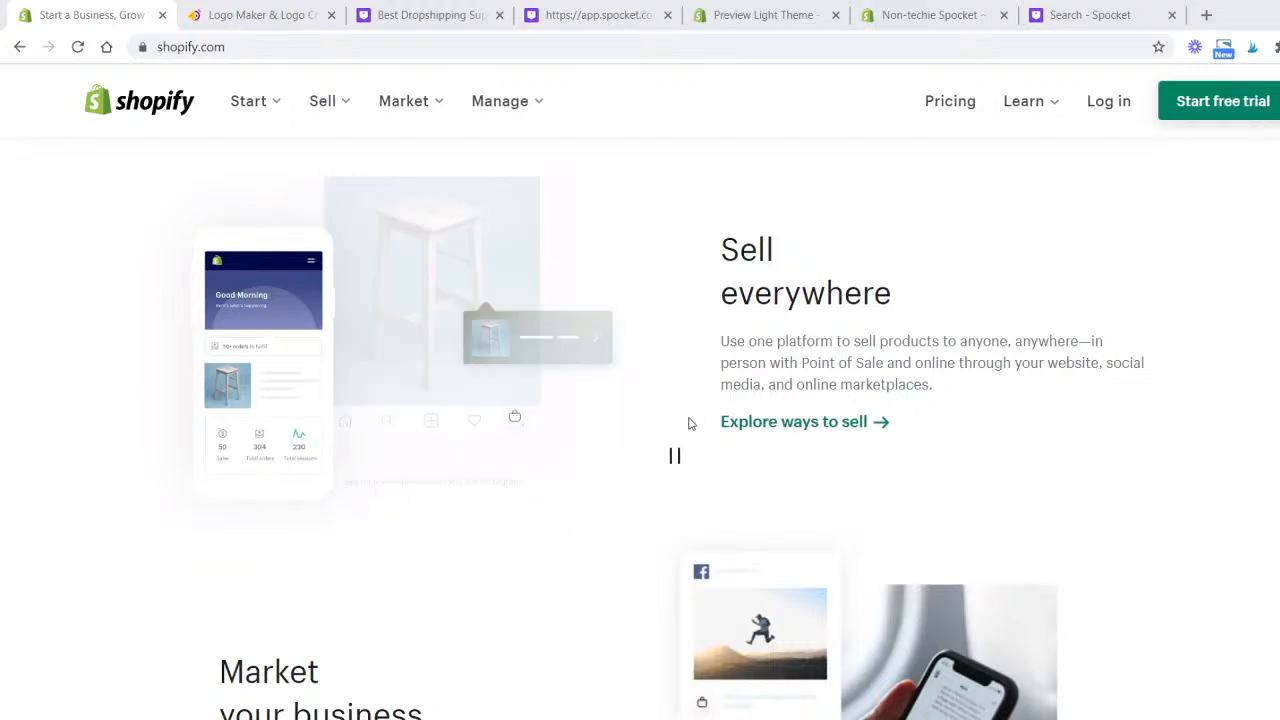
{"action": "scroll", "coordinate": [690, 423], "scroll_direction": "down", "scroll_amount": 3}
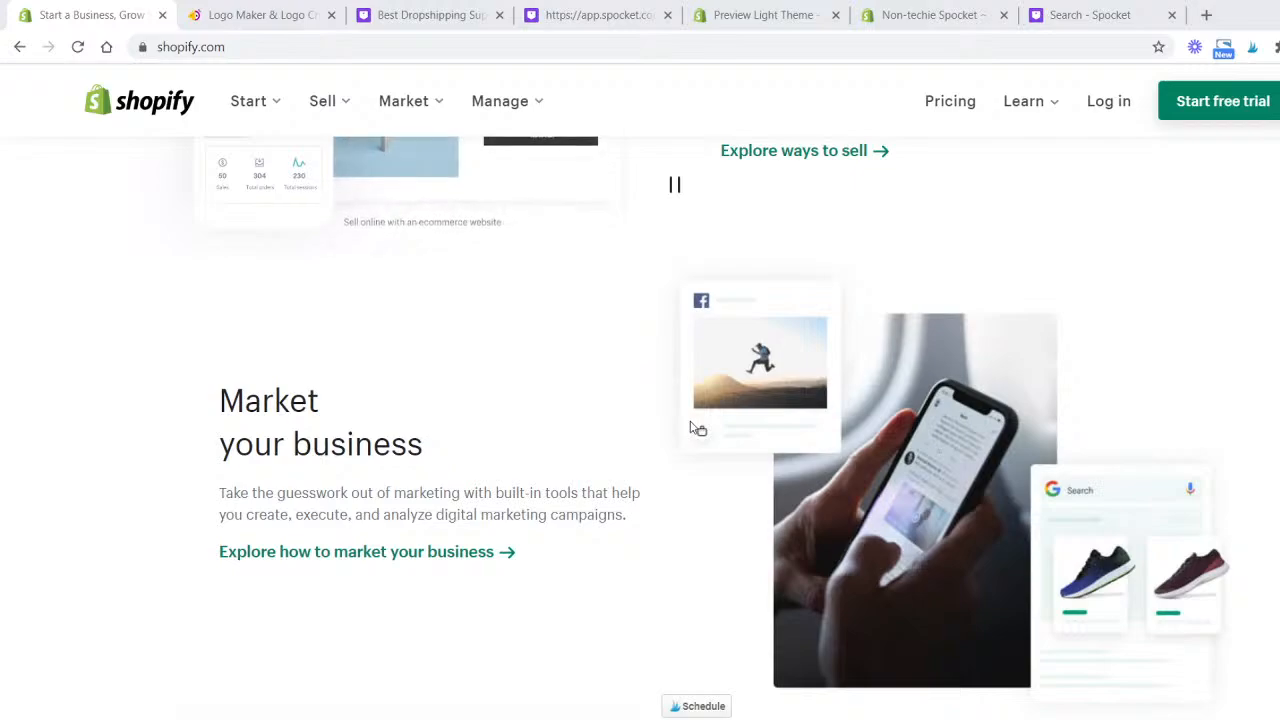
{"action": "scroll", "coordinate": [511, 431], "scroll_direction": "down", "scroll_amount": 1}
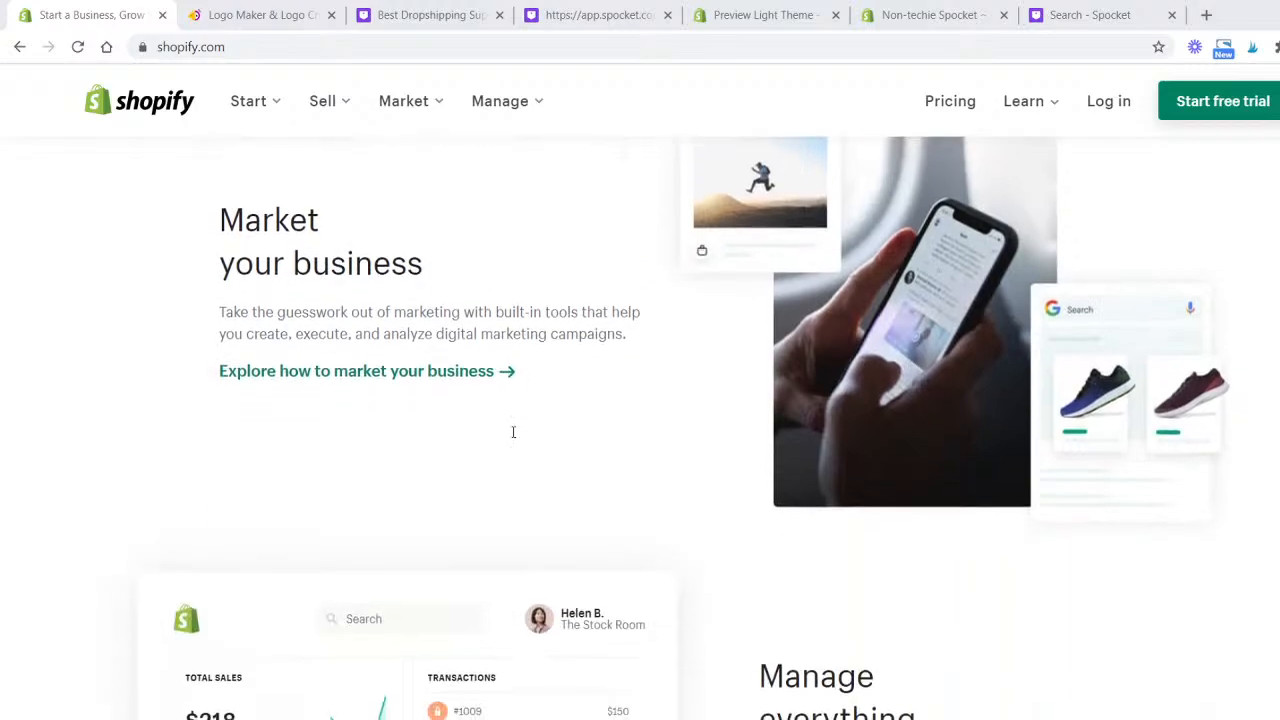
{"action": "scroll", "coordinate": [518, 435], "scroll_direction": "down", "scroll_amount": 7}
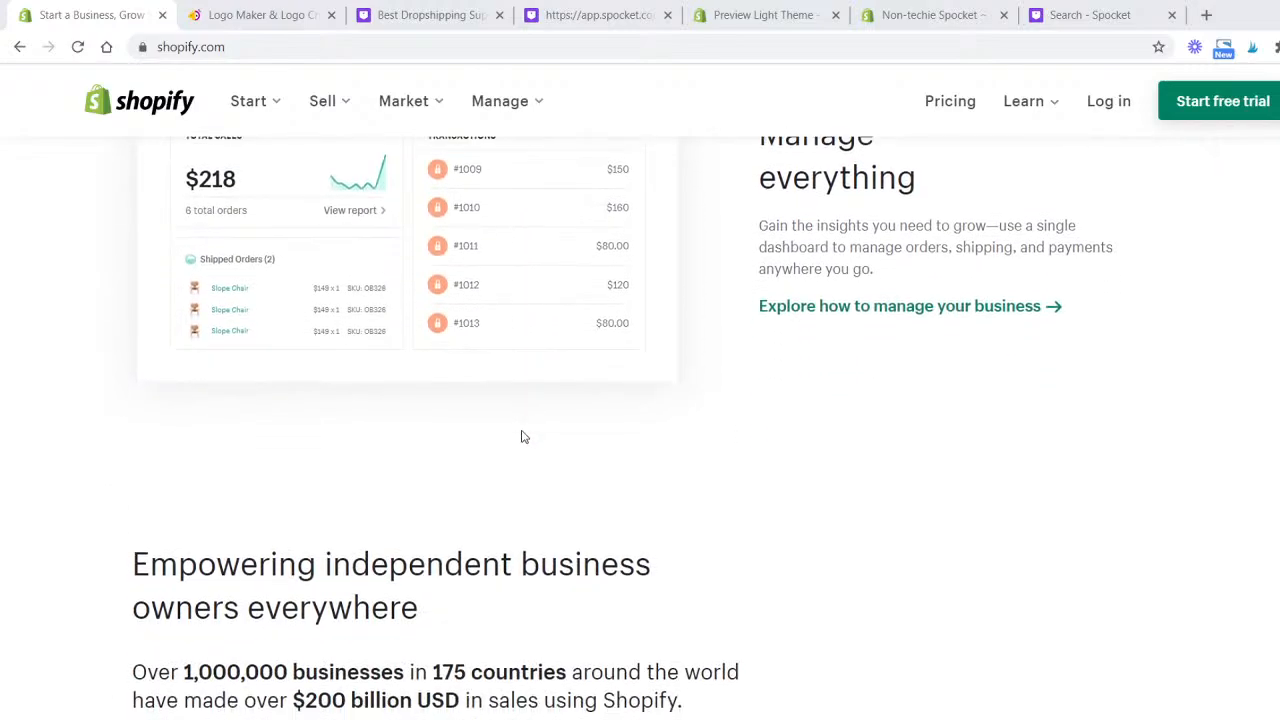
{"action": "scroll", "coordinate": [525, 436], "scroll_direction": "down", "scroll_amount": 8}
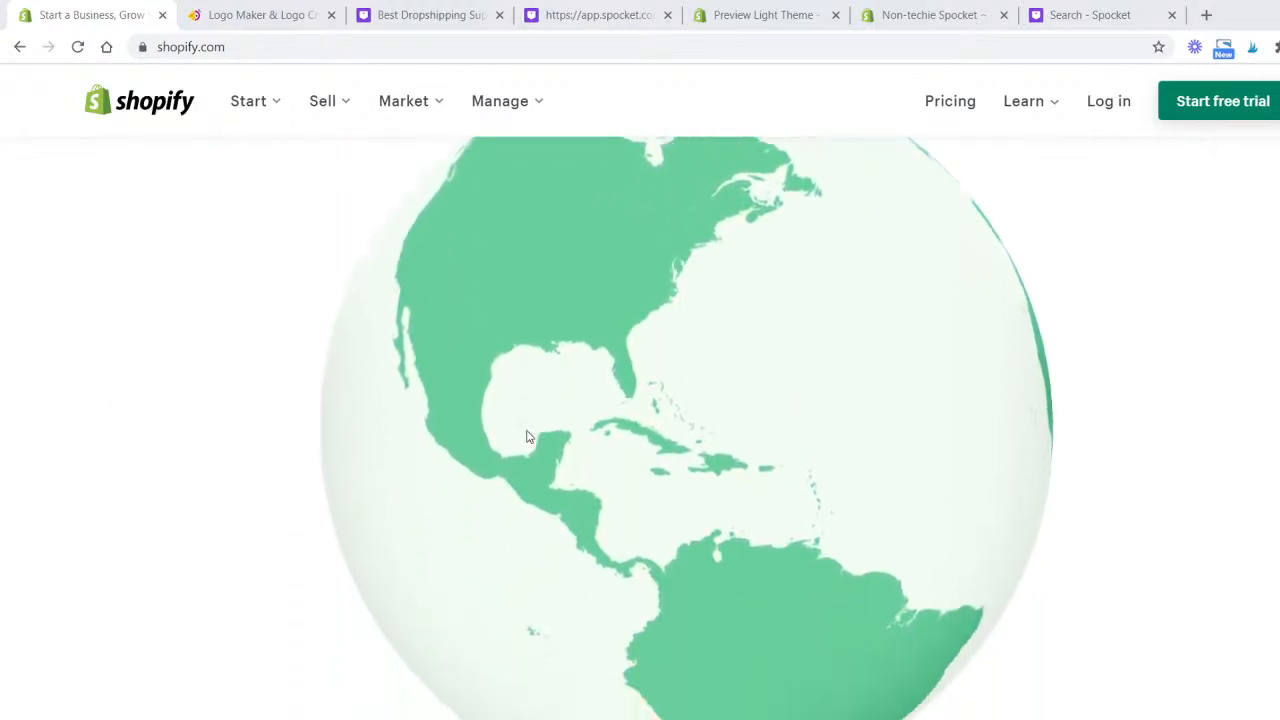
{"action": "scroll", "coordinate": [525, 438], "scroll_direction": "down", "scroll_amount": 10}
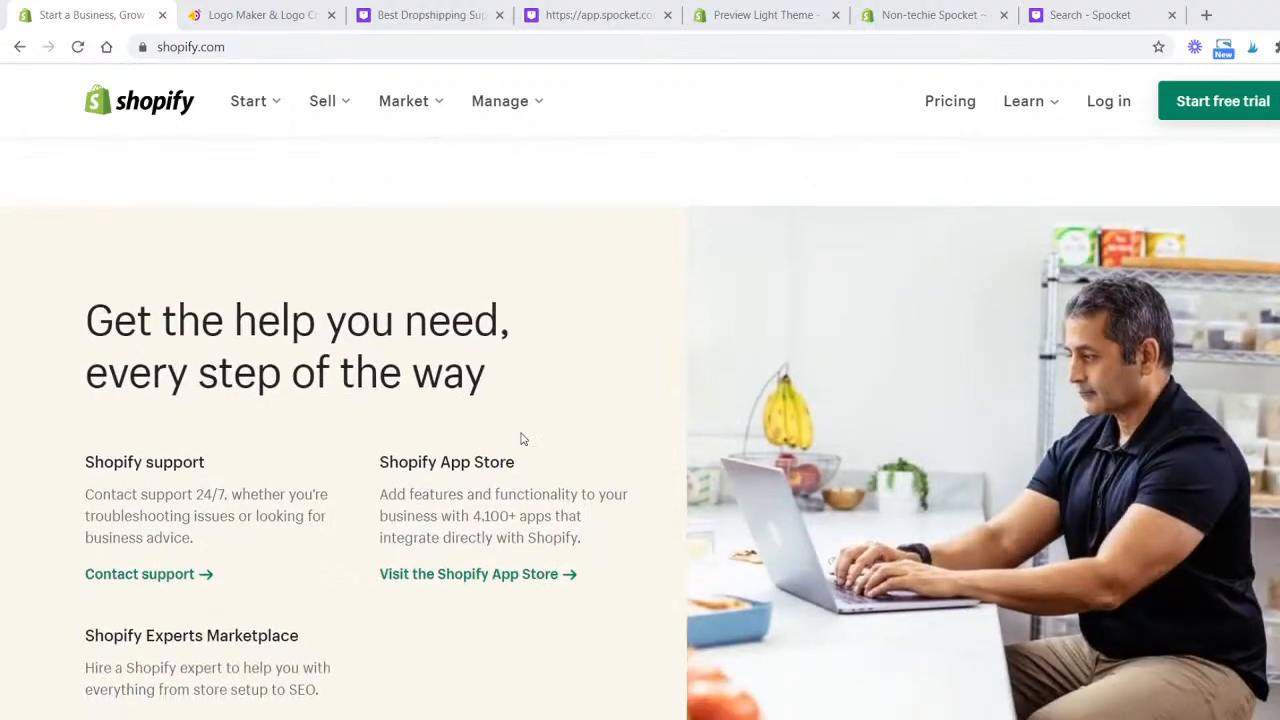
{"action": "scroll", "coordinate": [521, 438], "scroll_direction": "down", "scroll_amount": 8}
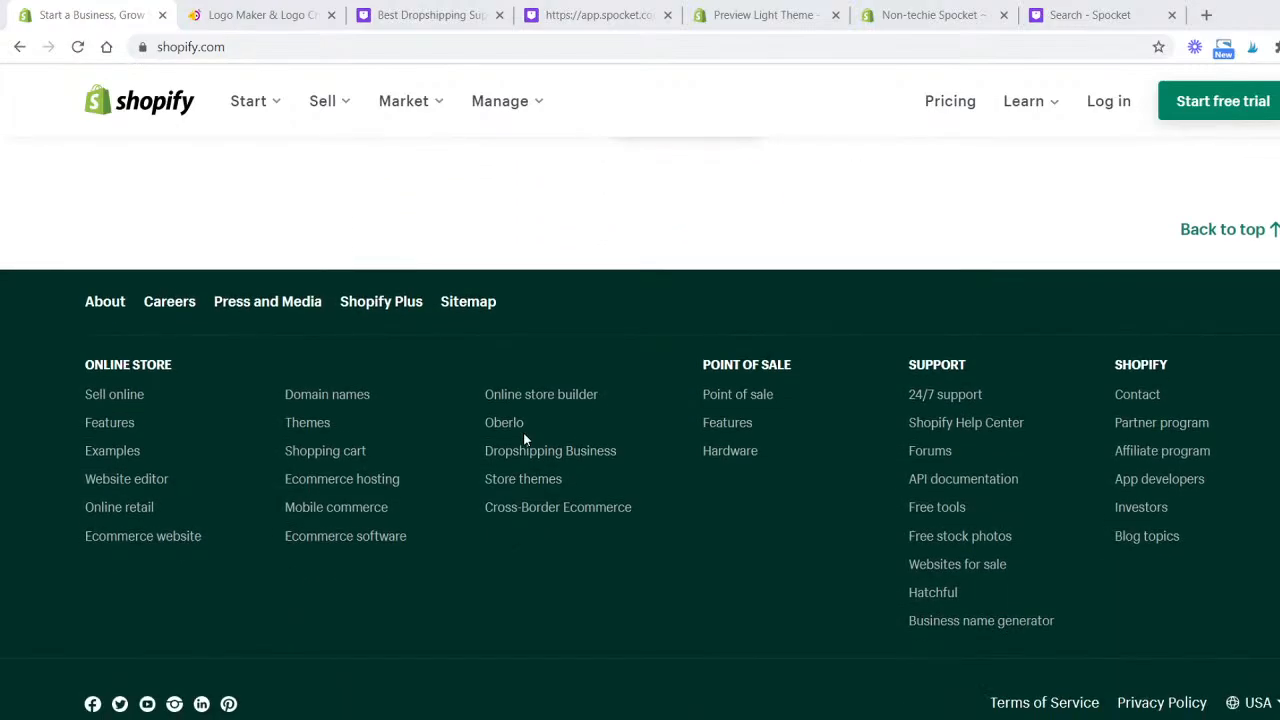
{"action": "scroll", "coordinate": [521, 438], "scroll_direction": "up", "scroll_amount": 8}
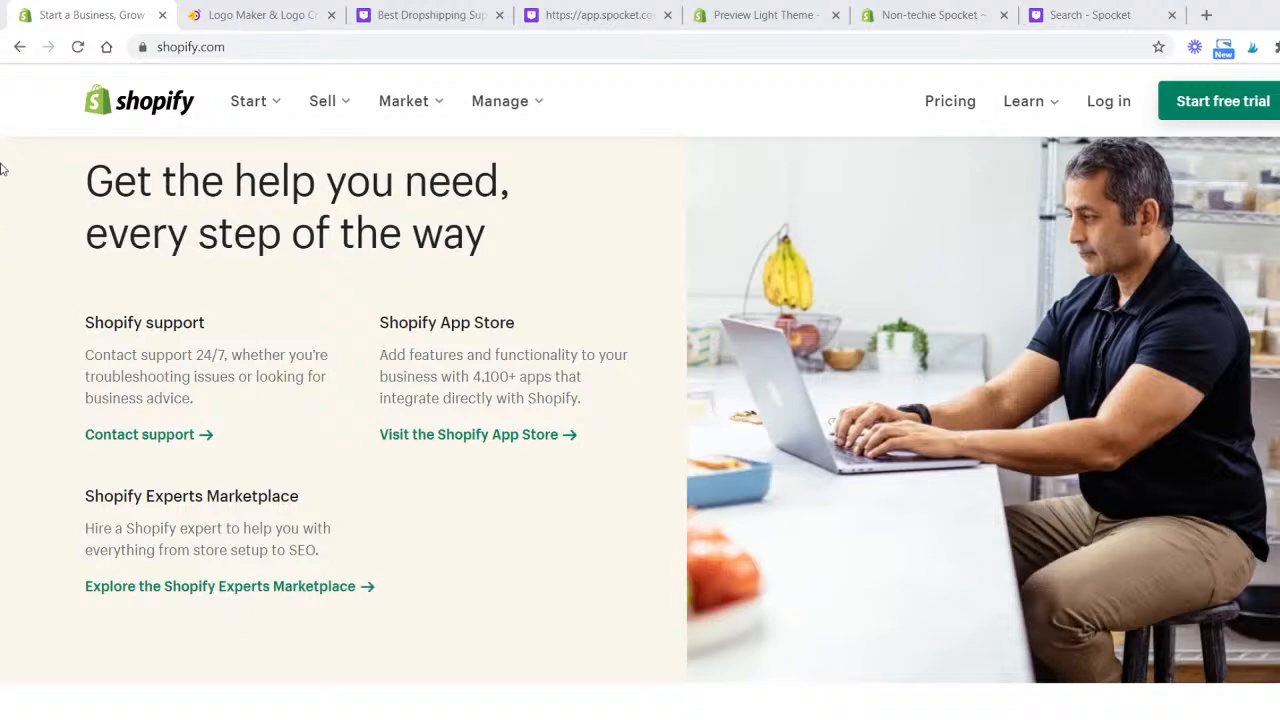
- Open the Shopify pricing page and compare the Basic Shopify, Shopify and Advanced Shopify plan features, then return to the homepage
{"action": "left_click", "coordinate": [943, 108]}
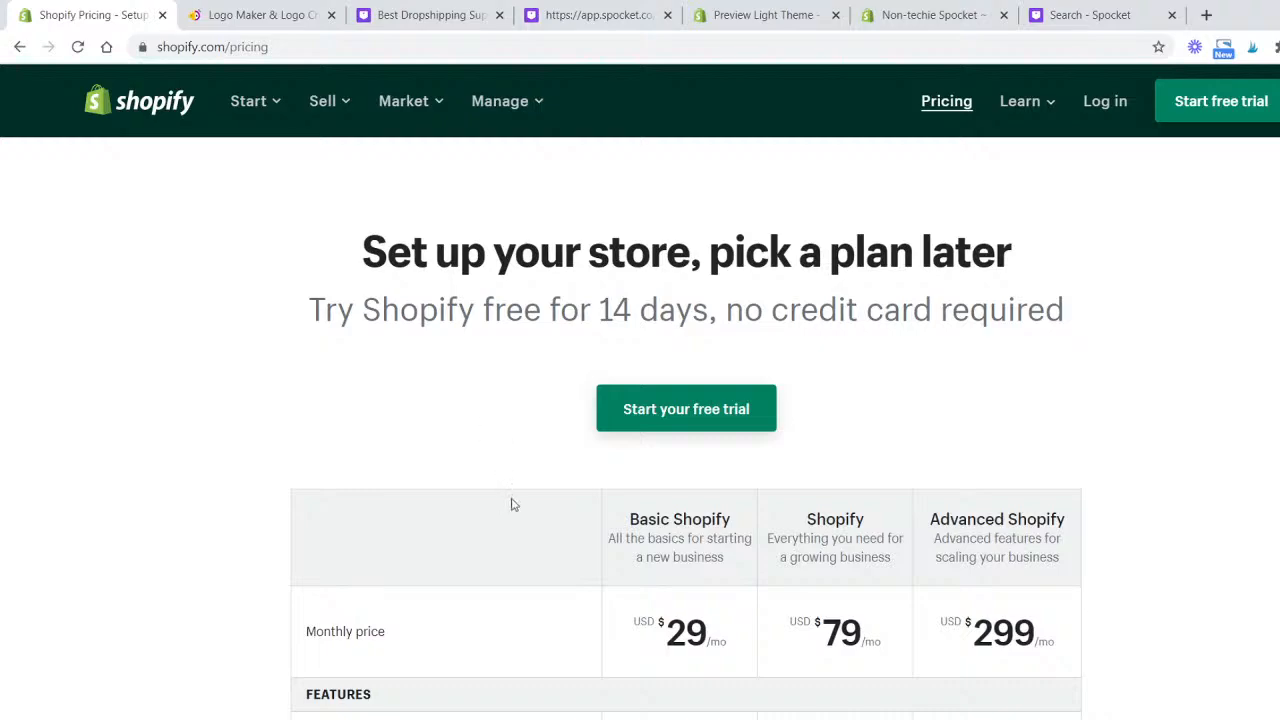
{"action": "scroll", "coordinate": [510, 497], "scroll_direction": "down", "scroll_amount": 3}
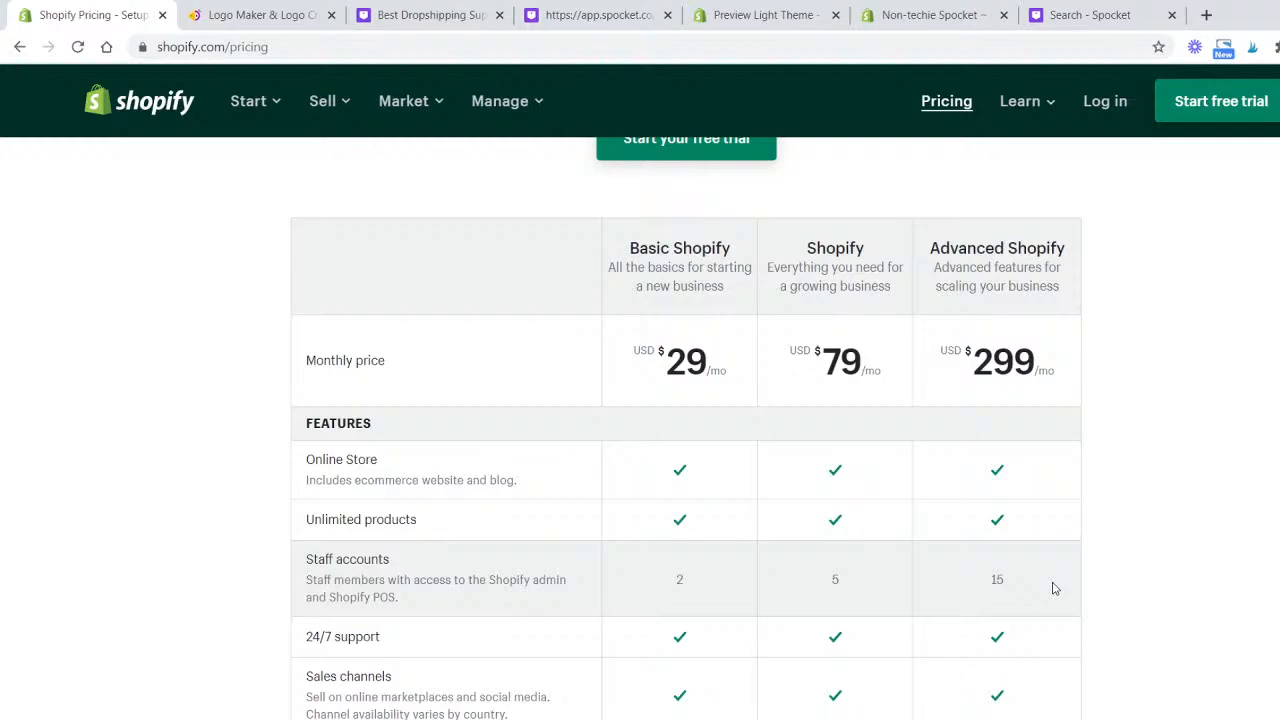
{"action": "scroll", "coordinate": [1051, 586], "scroll_direction": "down", "scroll_amount": 3}
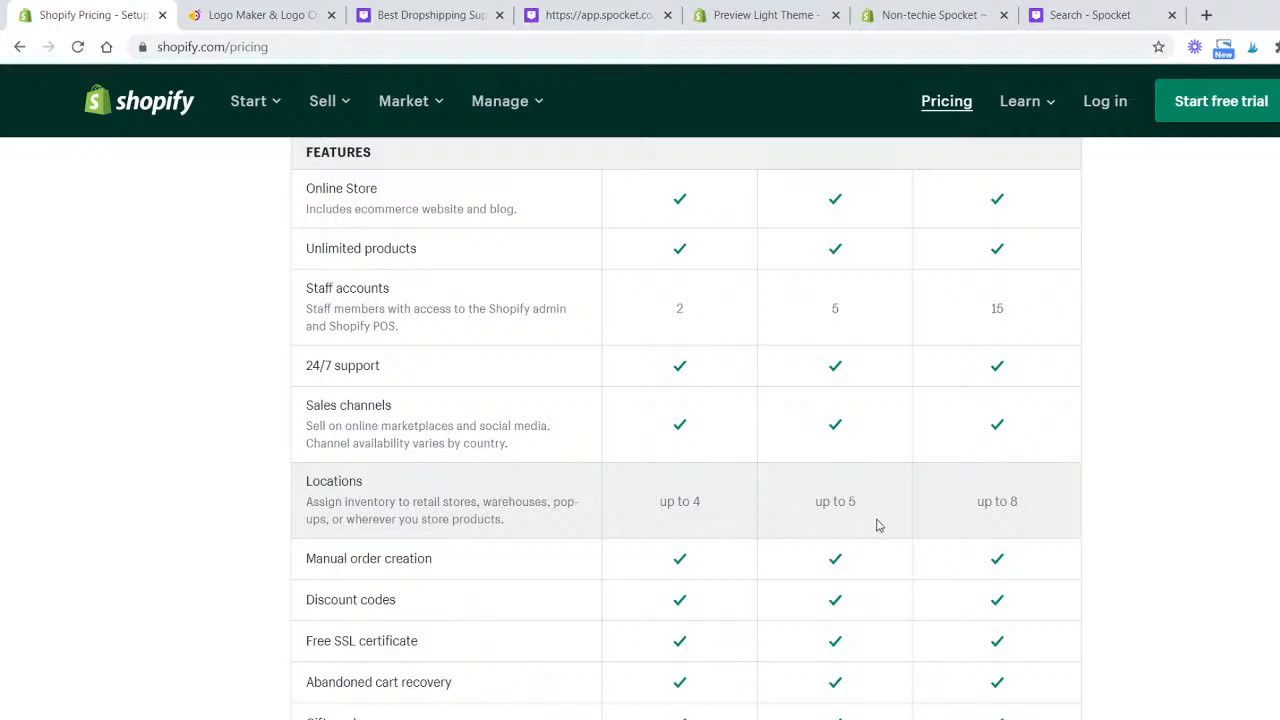
{"action": "scroll", "coordinate": [890, 440], "scroll_direction": "down", "scroll_amount": 3}
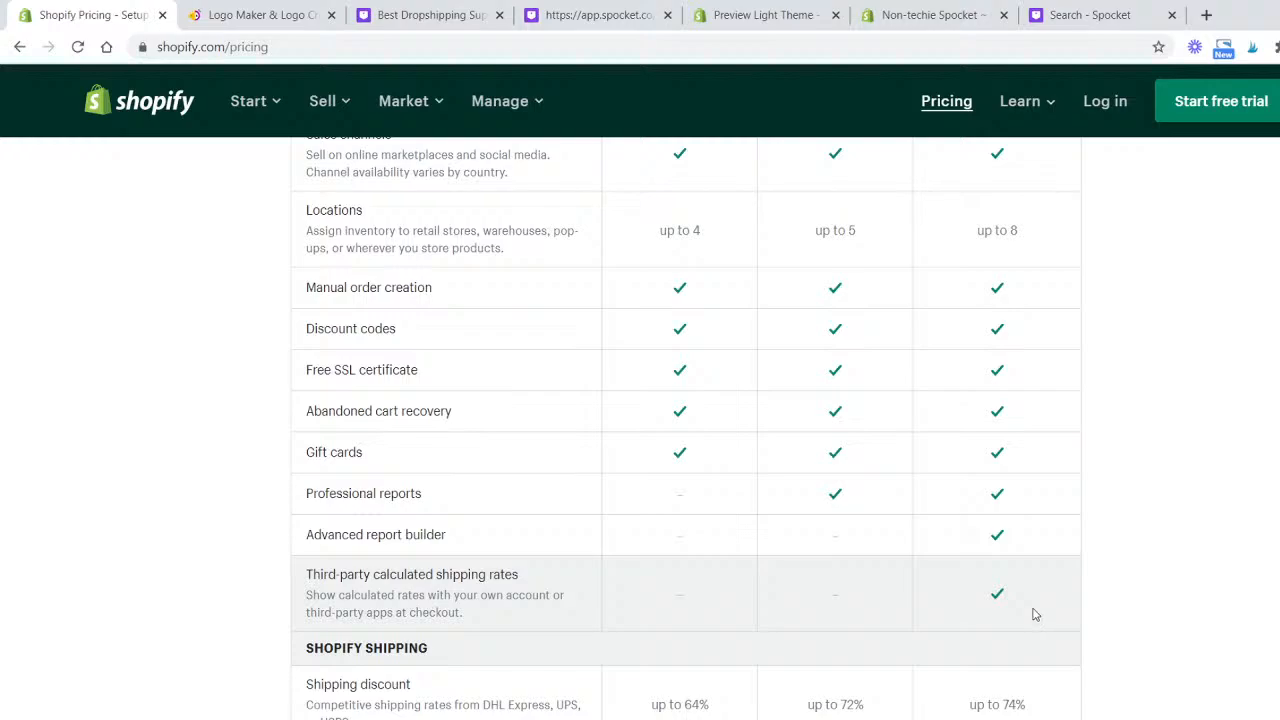
{"action": "scroll", "coordinate": [1035, 614], "scroll_direction": "down", "scroll_amount": 2}
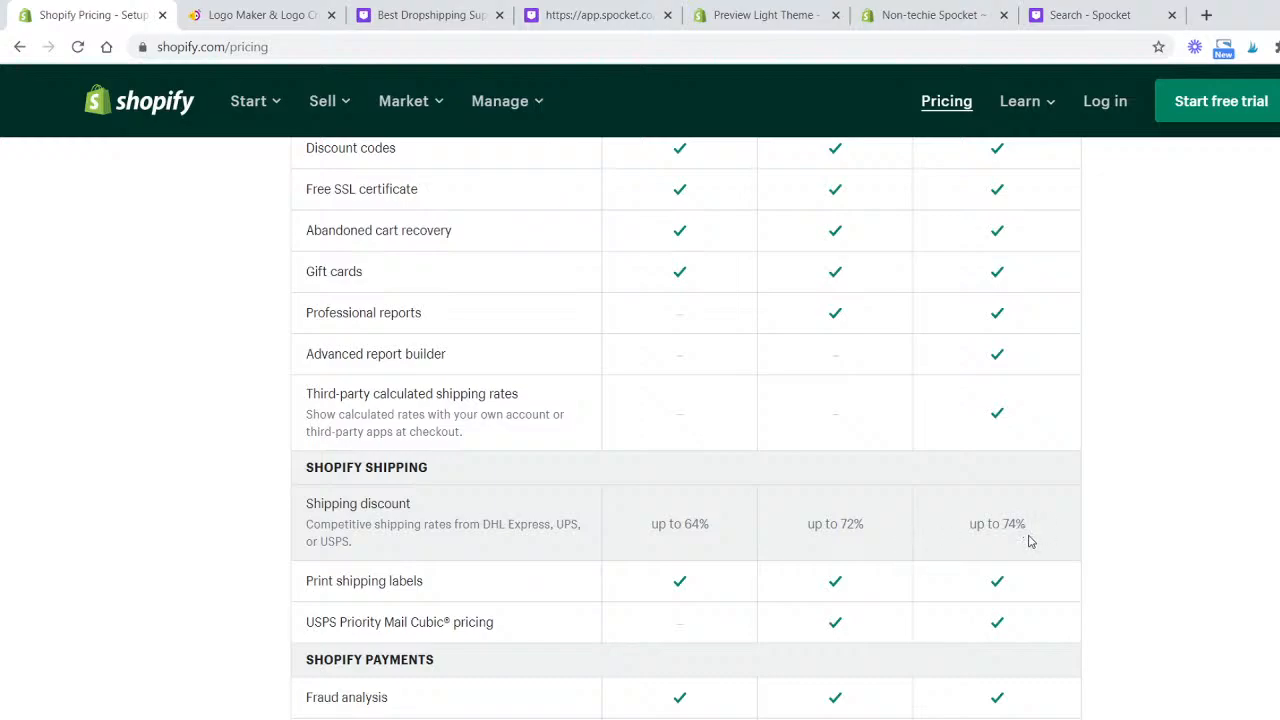
{"action": "scroll", "coordinate": [973, 522], "scroll_direction": "down", "scroll_amount": 3}
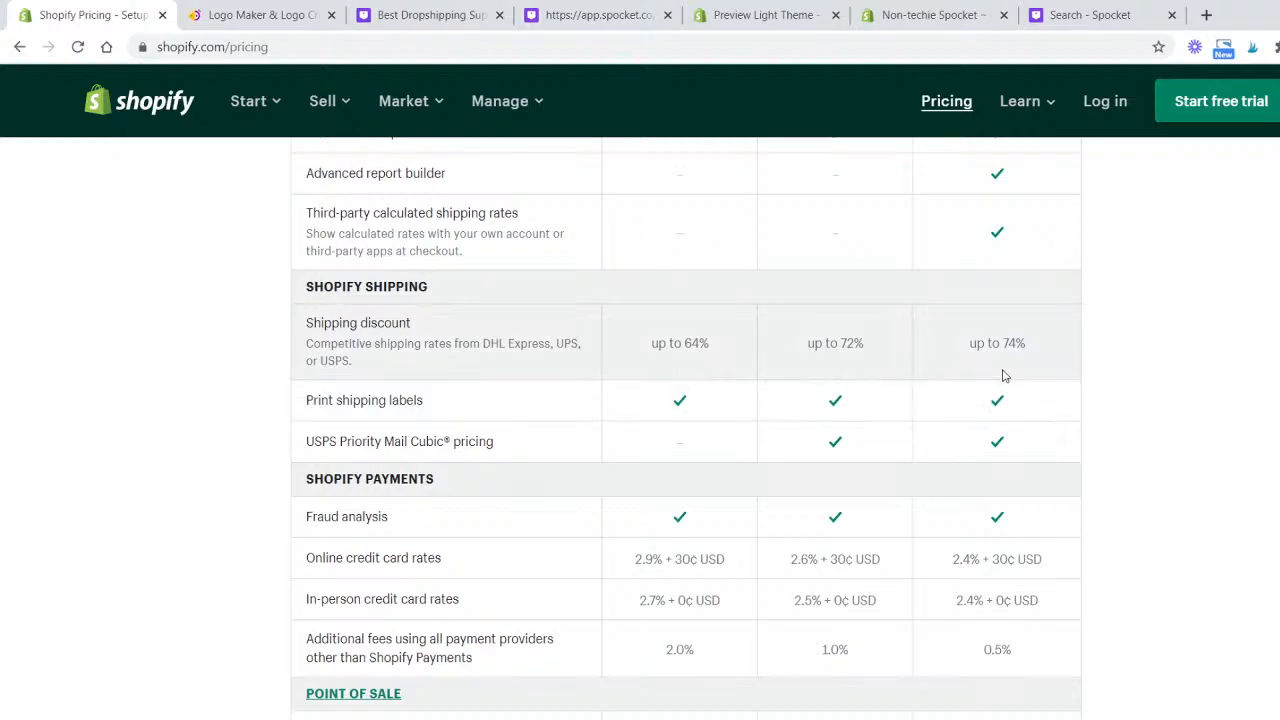
{"action": "scroll", "coordinate": [1000, 375], "scroll_direction": "down", "scroll_amount": 1}
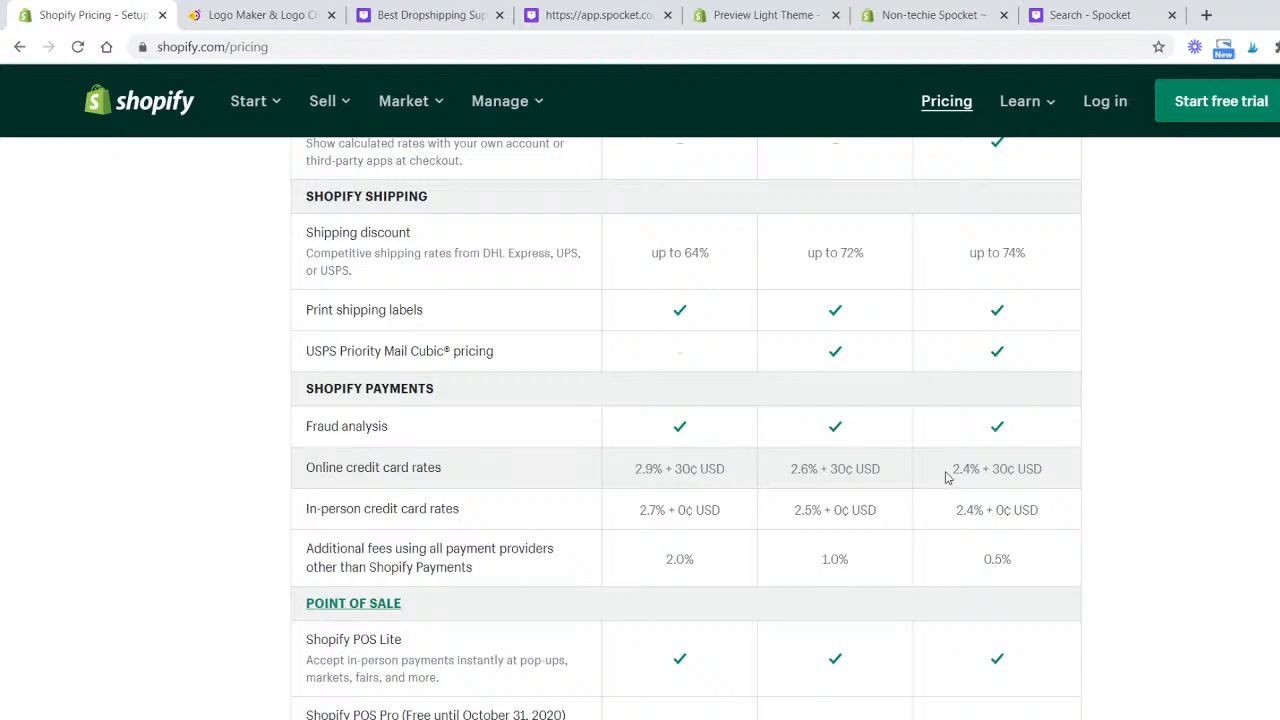
{"action": "scroll", "coordinate": [900, 477], "scroll_direction": "down", "scroll_amount": 1}
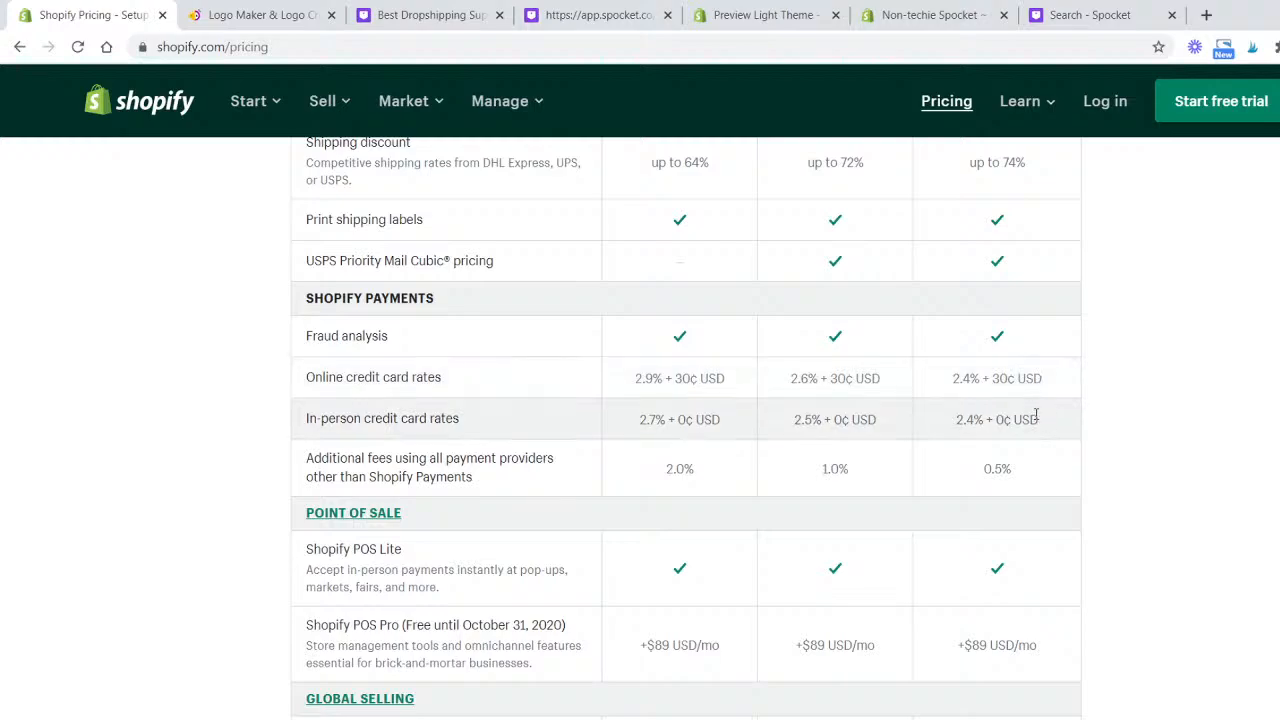
{"action": "scroll", "coordinate": [1035, 415], "scroll_direction": "down", "scroll_amount": 1}
{"action": "scroll", "coordinate": [1030, 430], "scroll_direction": "down", "scroll_amount": 1}
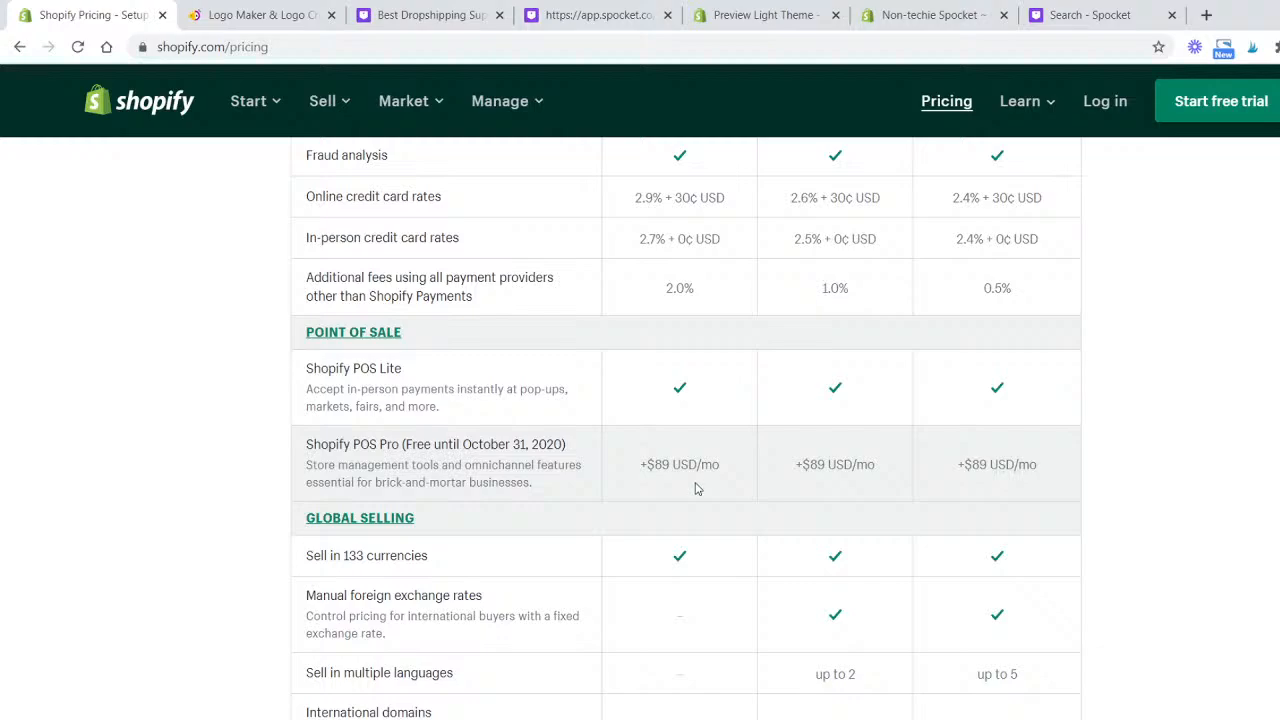
{"action": "scroll", "coordinate": [697, 488], "scroll_direction": "down", "scroll_amount": 1}
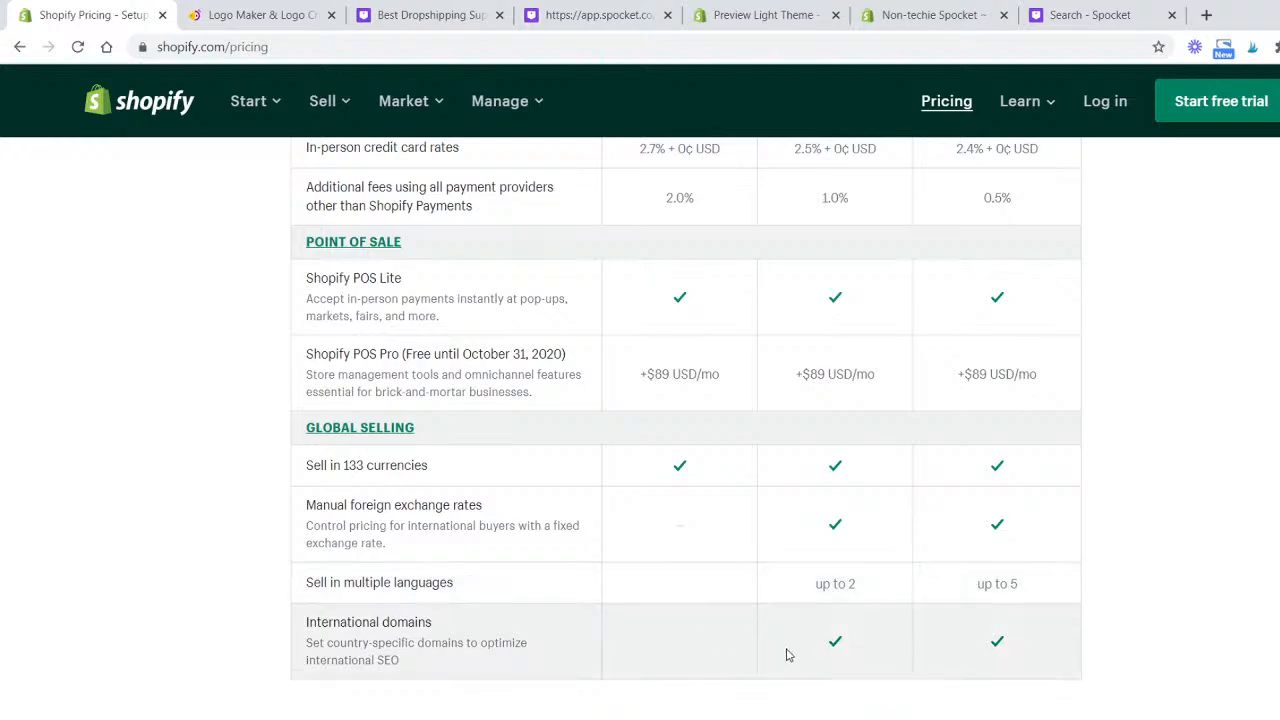
{"action": "scroll", "coordinate": [811, 651], "scroll_direction": "down", "scroll_amount": 2}
{"action": "scroll", "coordinate": [811, 651], "scroll_direction": "down", "scroll_amount": 3}
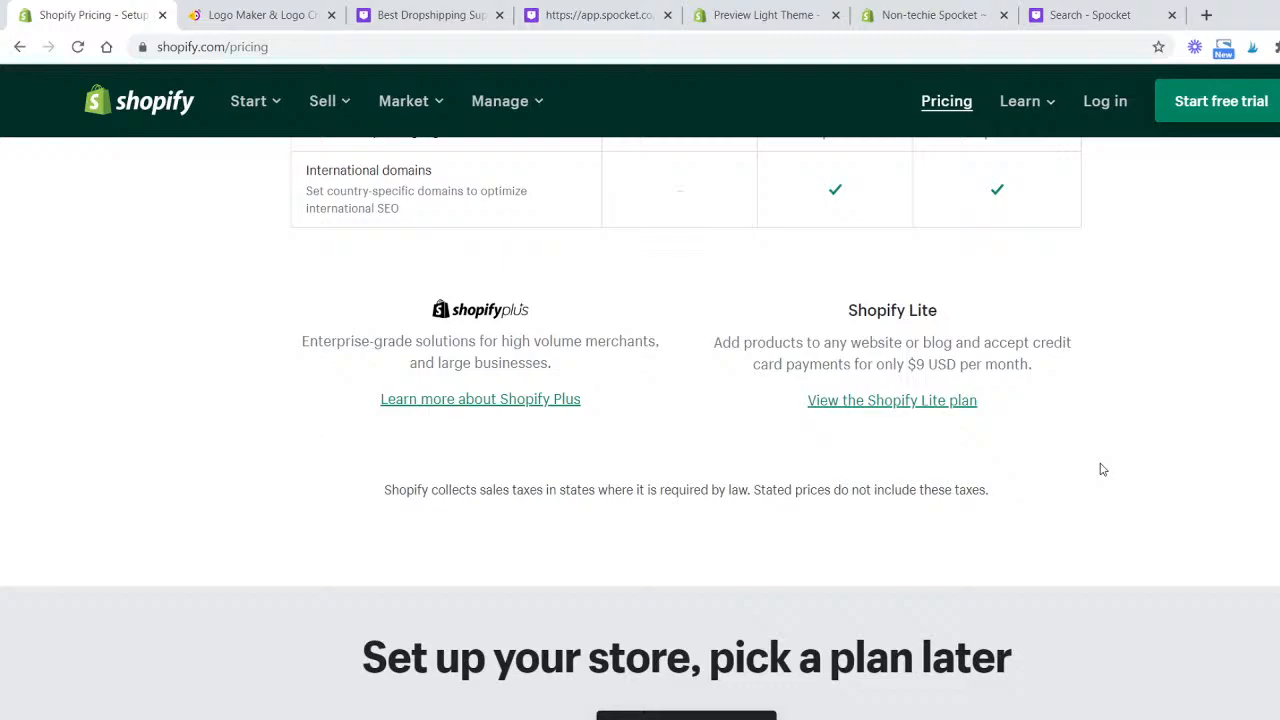
{"action": "scroll", "coordinate": [834, 417], "scroll_direction": "up", "scroll_amount": 15}
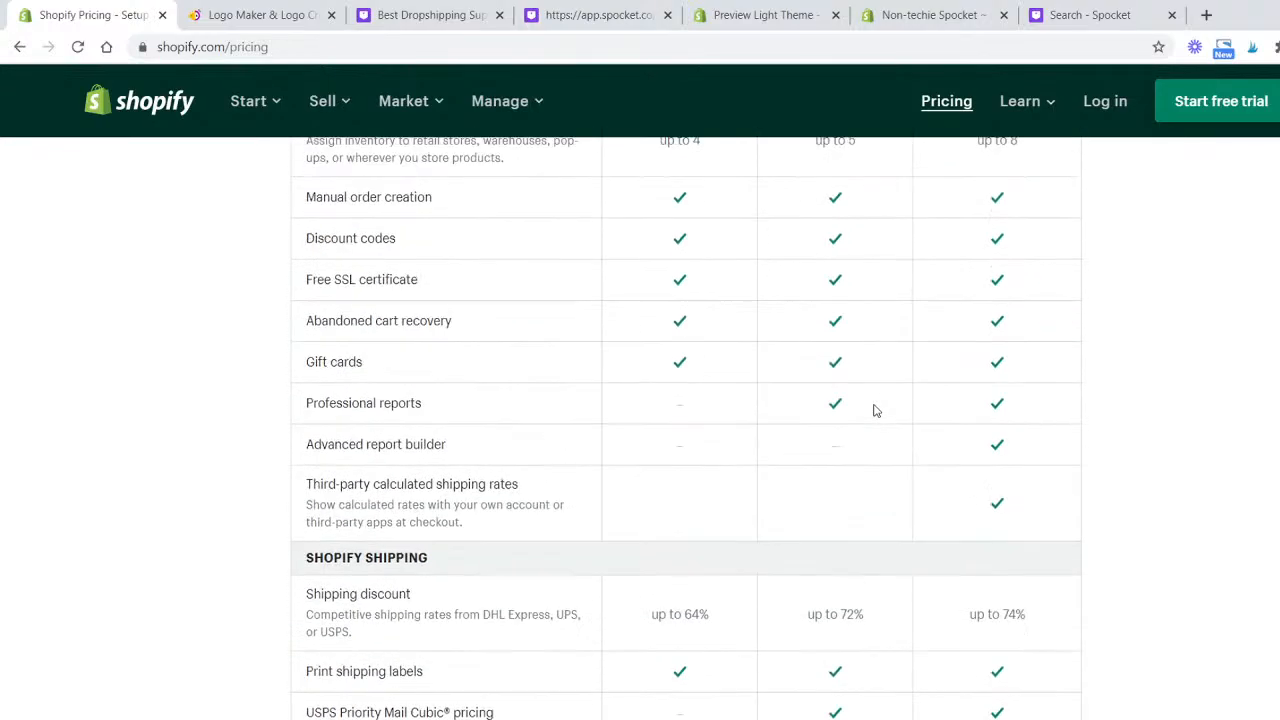
{"action": "scroll", "coordinate": [875, 410], "scroll_direction": "up", "scroll_amount": 9}
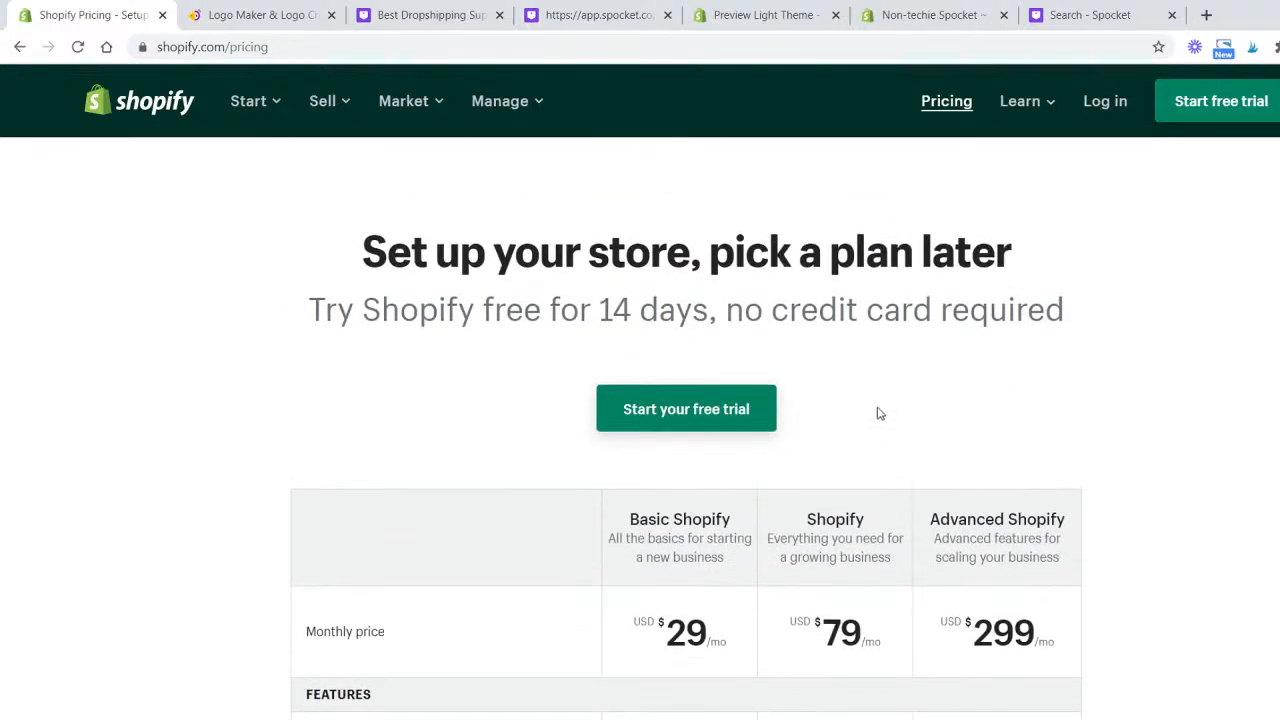
{"action": "scroll", "coordinate": [800, 400], "scroll_direction": "down", "scroll_amount": 4}
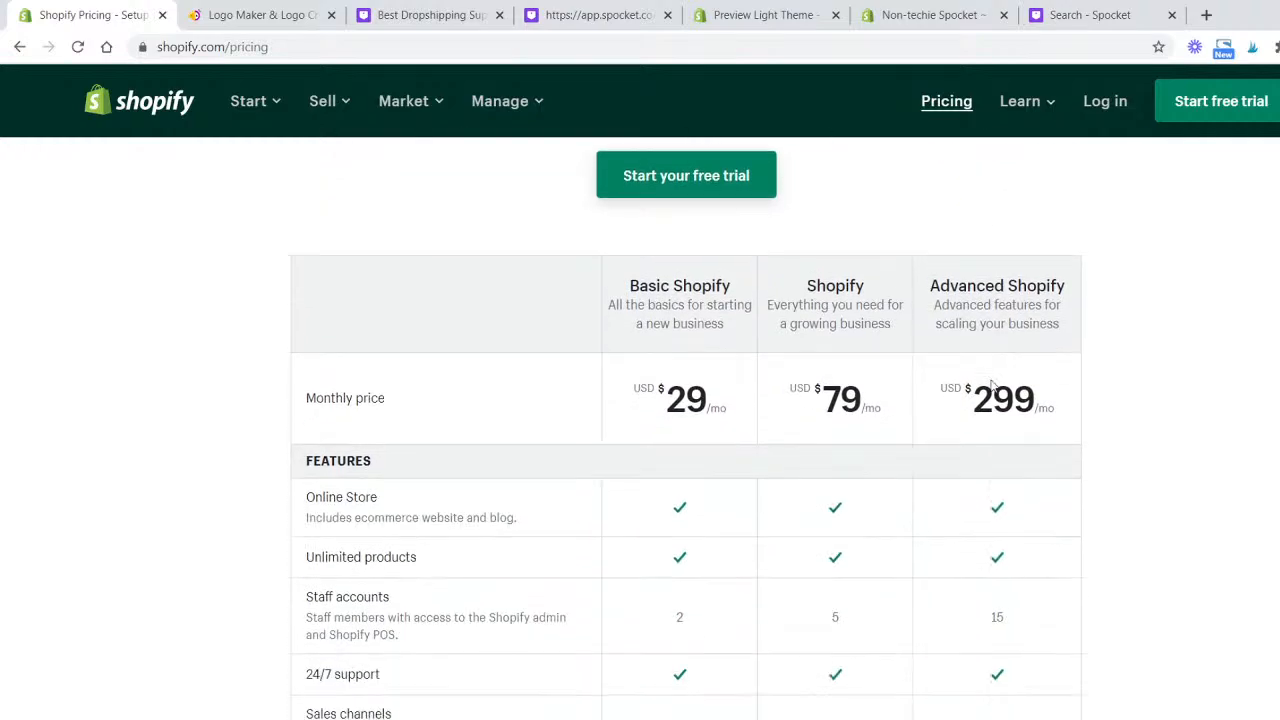
{"action": "scroll", "coordinate": [728, 358], "scroll_direction": "up", "scroll_amount": 3}
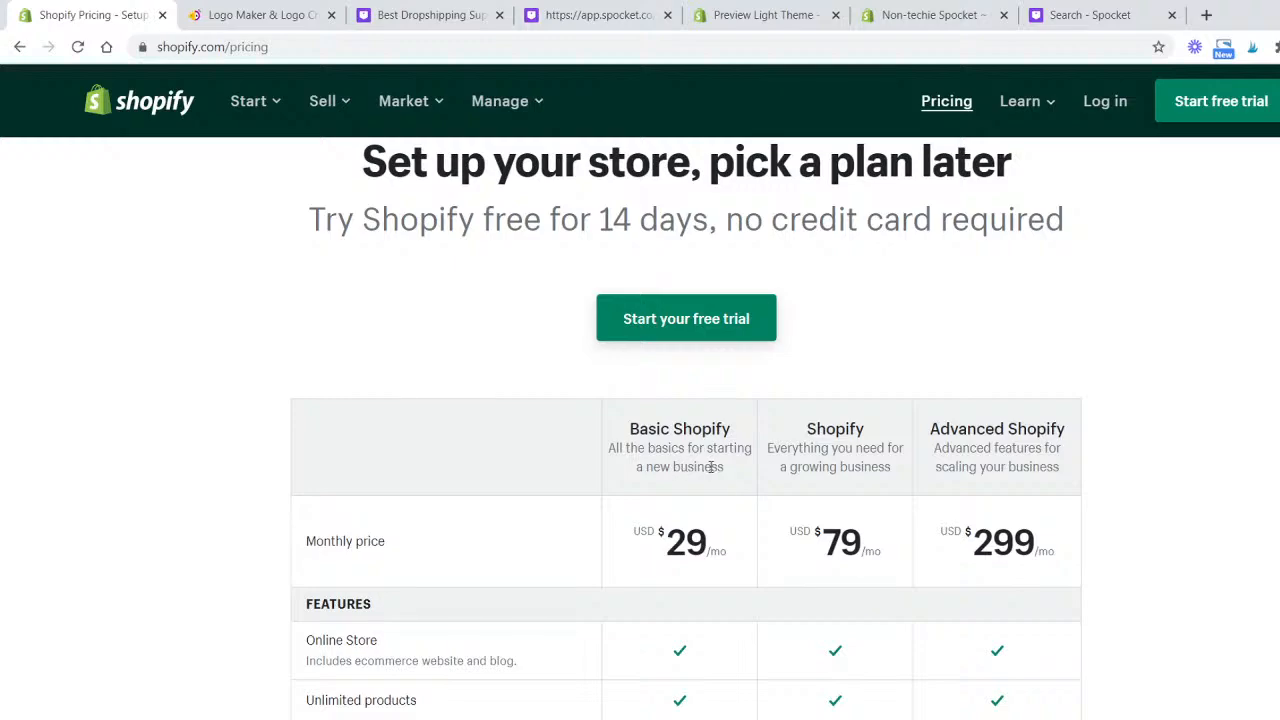
{"action": "scroll", "coordinate": [520, 250], "scroll_direction": "up", "scroll_amount": 1}
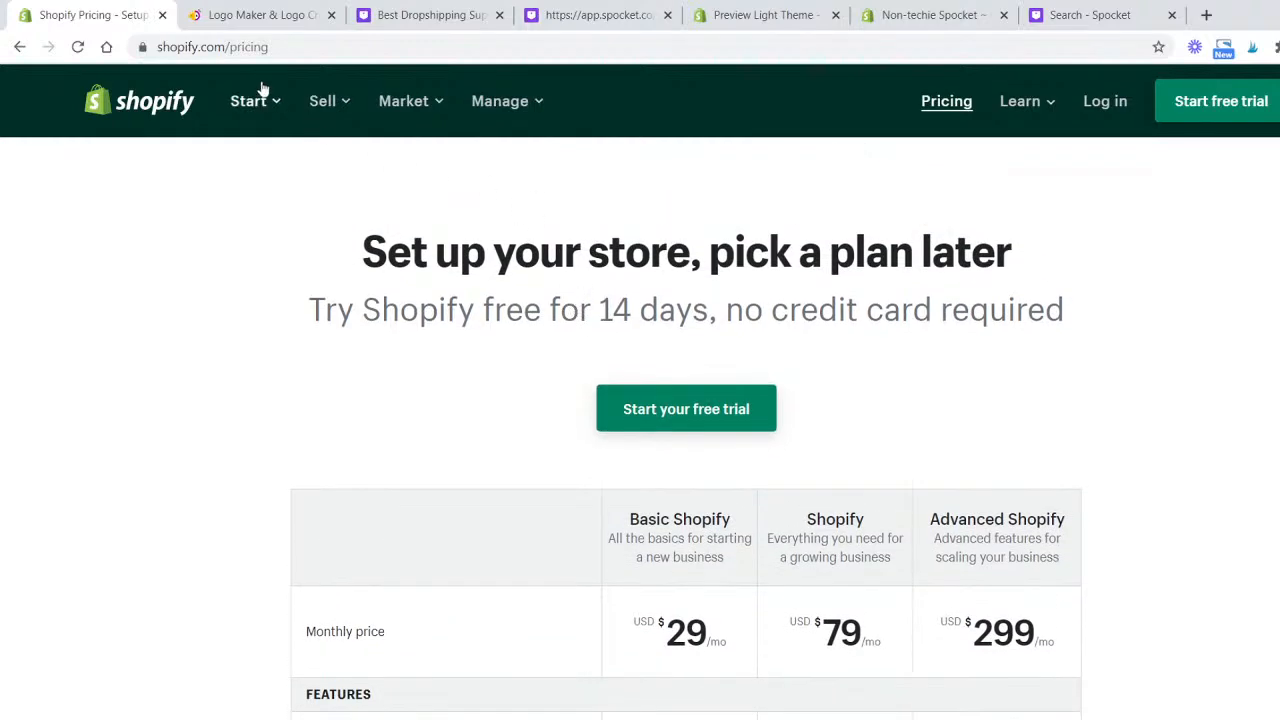
{"action": "left_click", "coordinate": [158, 101]}
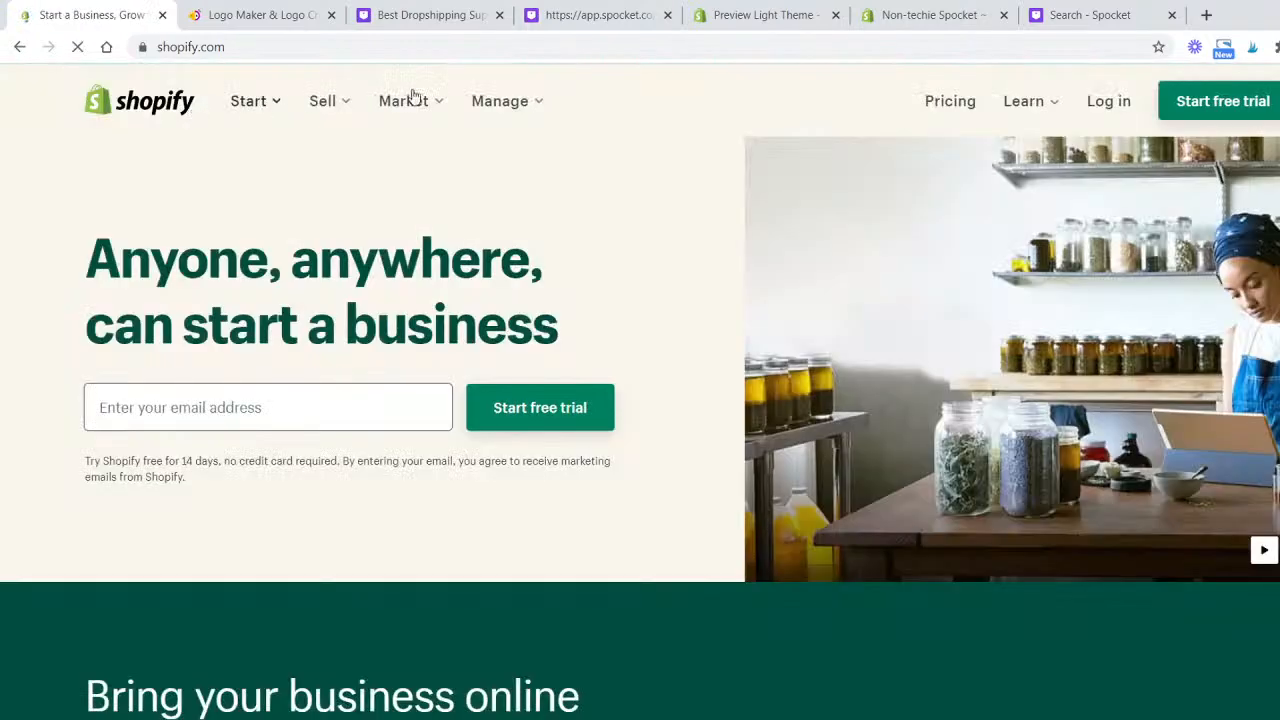
- Switch to the Spocket tab and scroll through its homepage sections on products, store connection, suppliers and dropshipping basics
{"action": "left_click", "coordinate": [415, 14]}
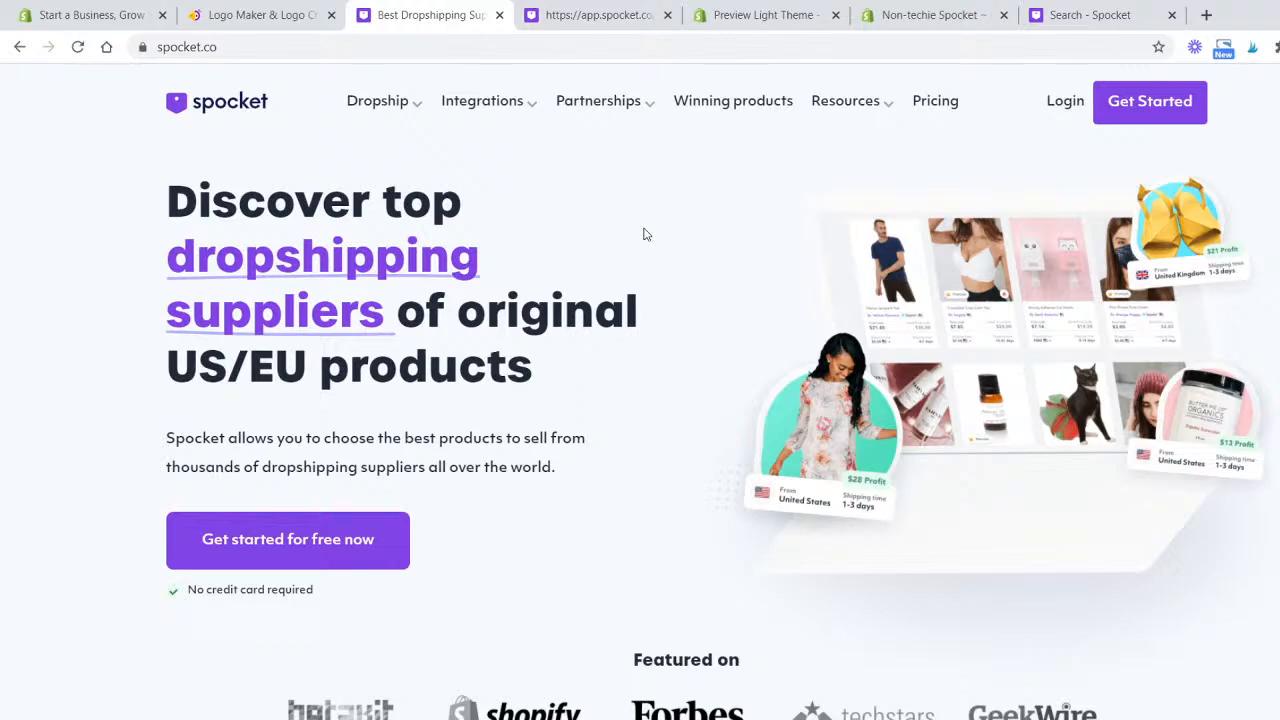
{"action": "scroll", "coordinate": [652, 280], "scroll_direction": "down", "scroll_amount": 7}
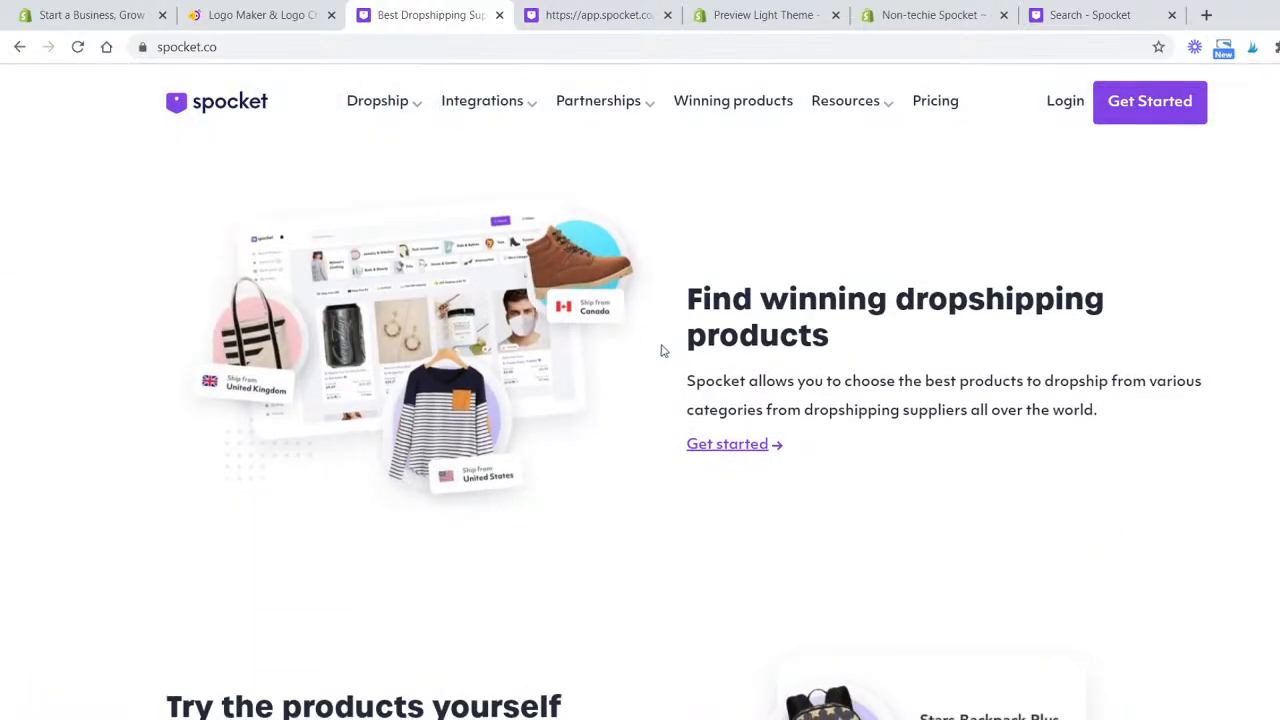
{"action": "scroll", "coordinate": [655, 350], "scroll_direction": "down", "scroll_amount": 3}
{"action": "scroll", "coordinate": [647, 355], "scroll_direction": "down", "scroll_amount": 2}
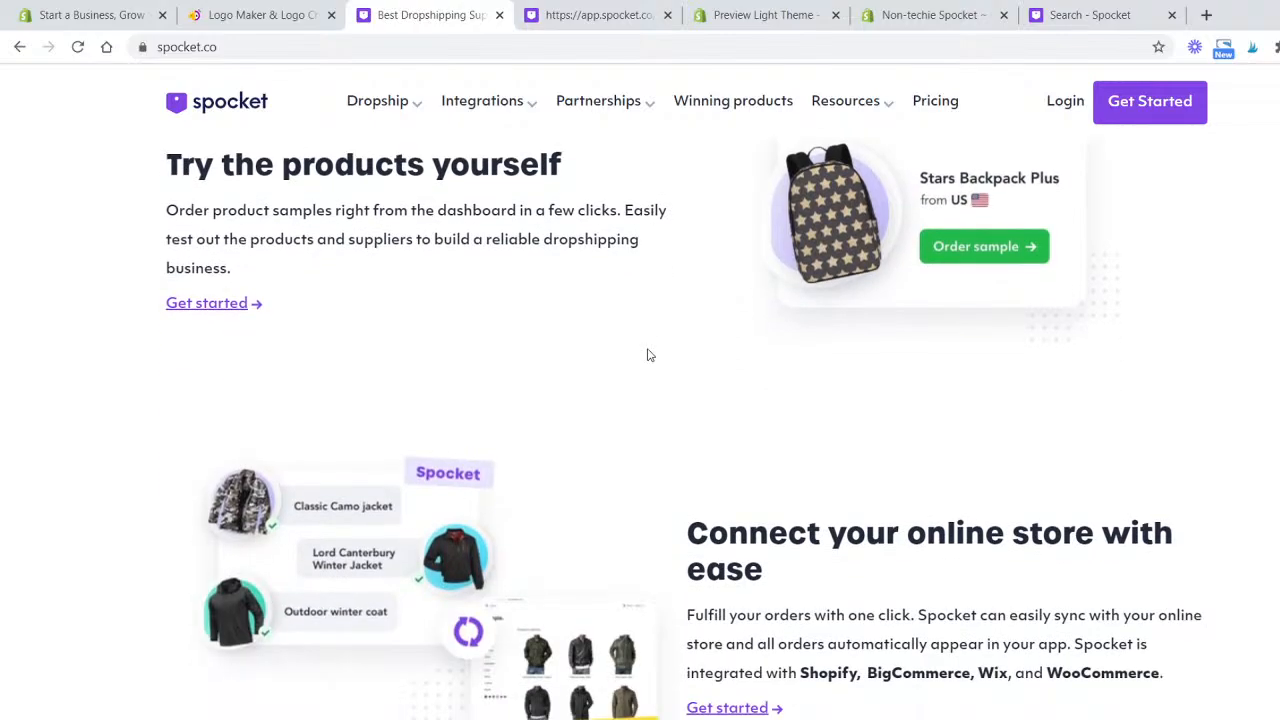
{"action": "scroll", "coordinate": [648, 355], "scroll_direction": "up", "scroll_amount": 1}
{"action": "scroll", "coordinate": [648, 355], "scroll_direction": "down", "scroll_amount": 2}
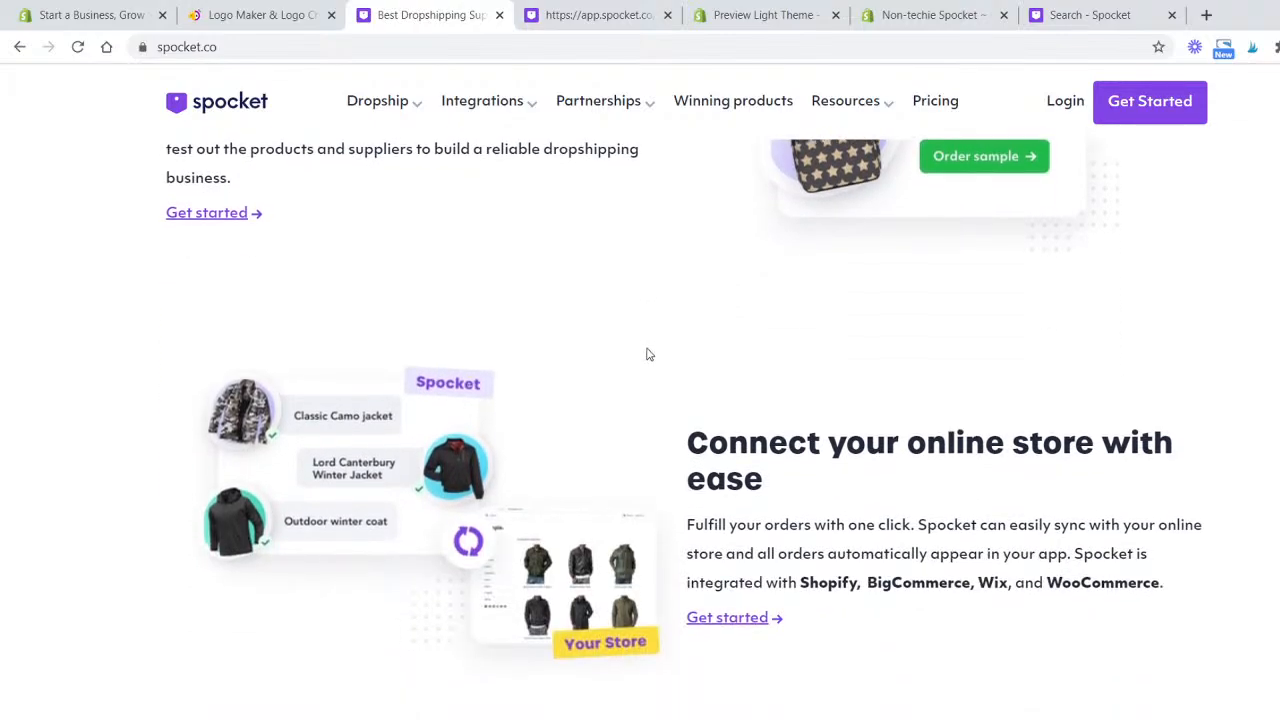
{"action": "scroll", "coordinate": [647, 355], "scroll_direction": "down", "scroll_amount": 2}
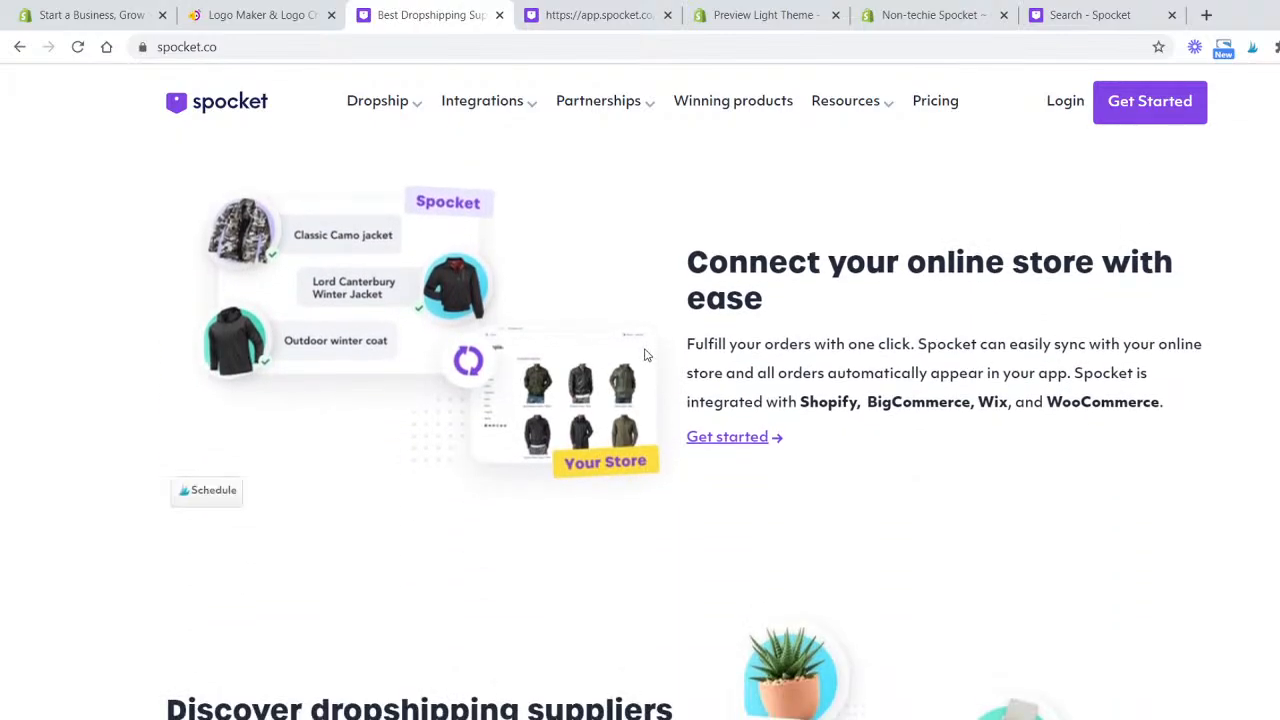
{"action": "scroll", "coordinate": [645, 355], "scroll_direction": "down", "scroll_amount": 1}
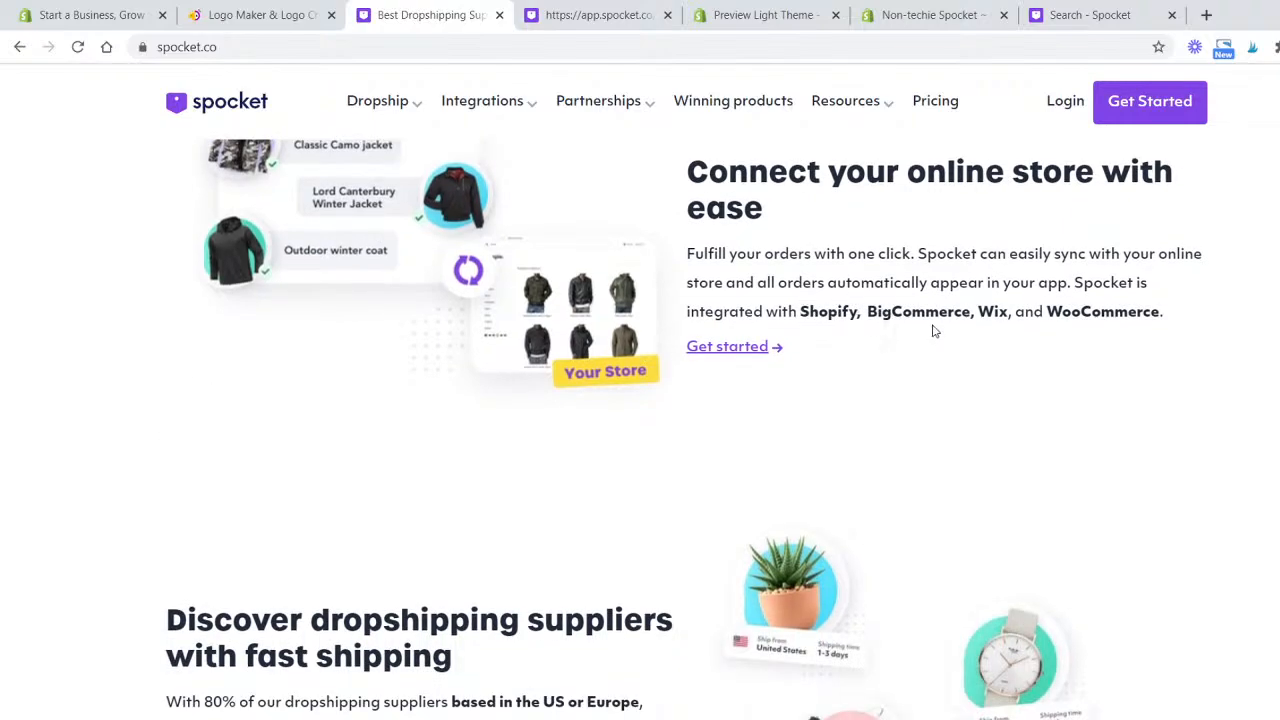
{"action": "scroll", "coordinate": [930, 330], "scroll_direction": "down", "scroll_amount": 3}
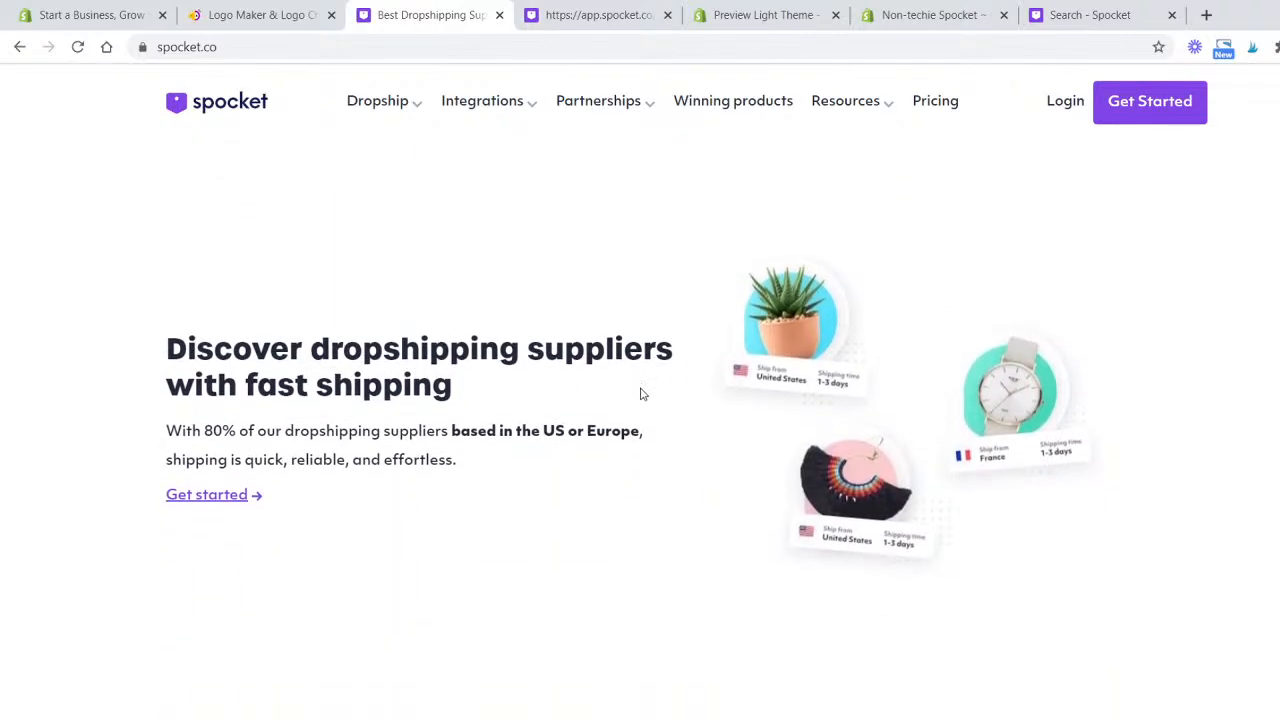
{"action": "scroll", "coordinate": [634, 383], "scroll_direction": "down", "scroll_amount": 3}
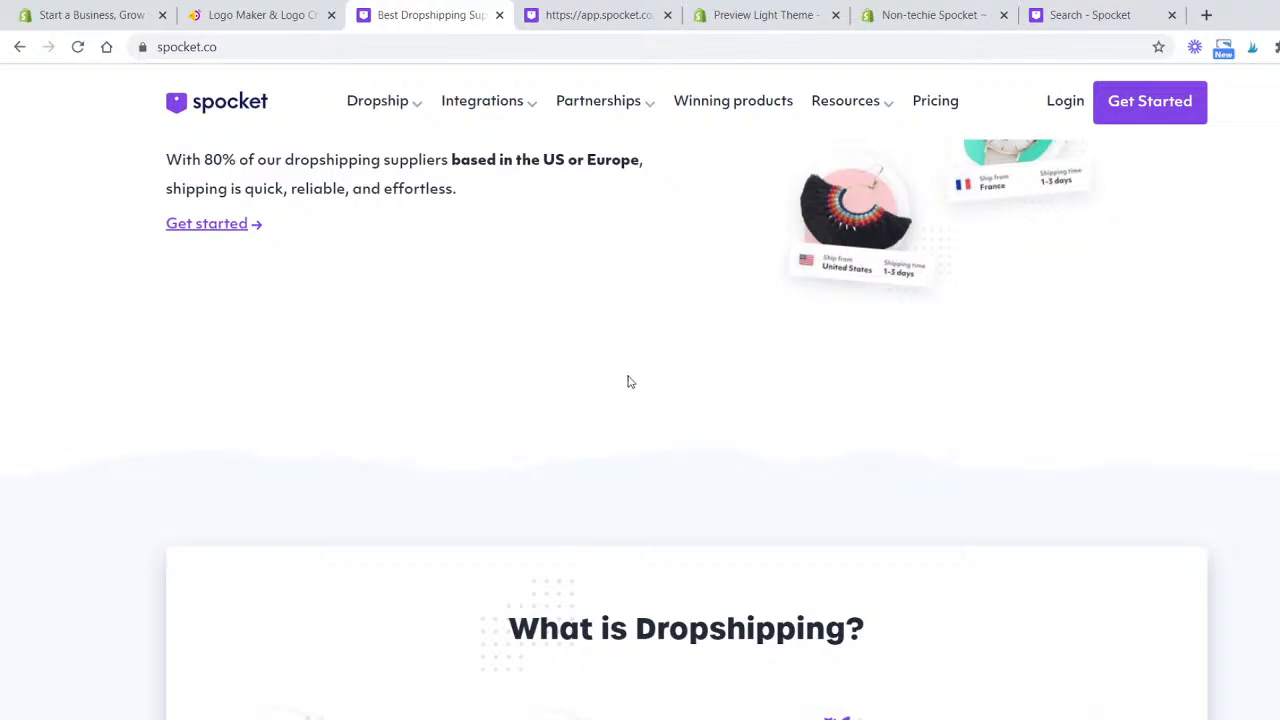
{"action": "scroll", "coordinate": [629, 381], "scroll_direction": "up", "scroll_amount": 3}
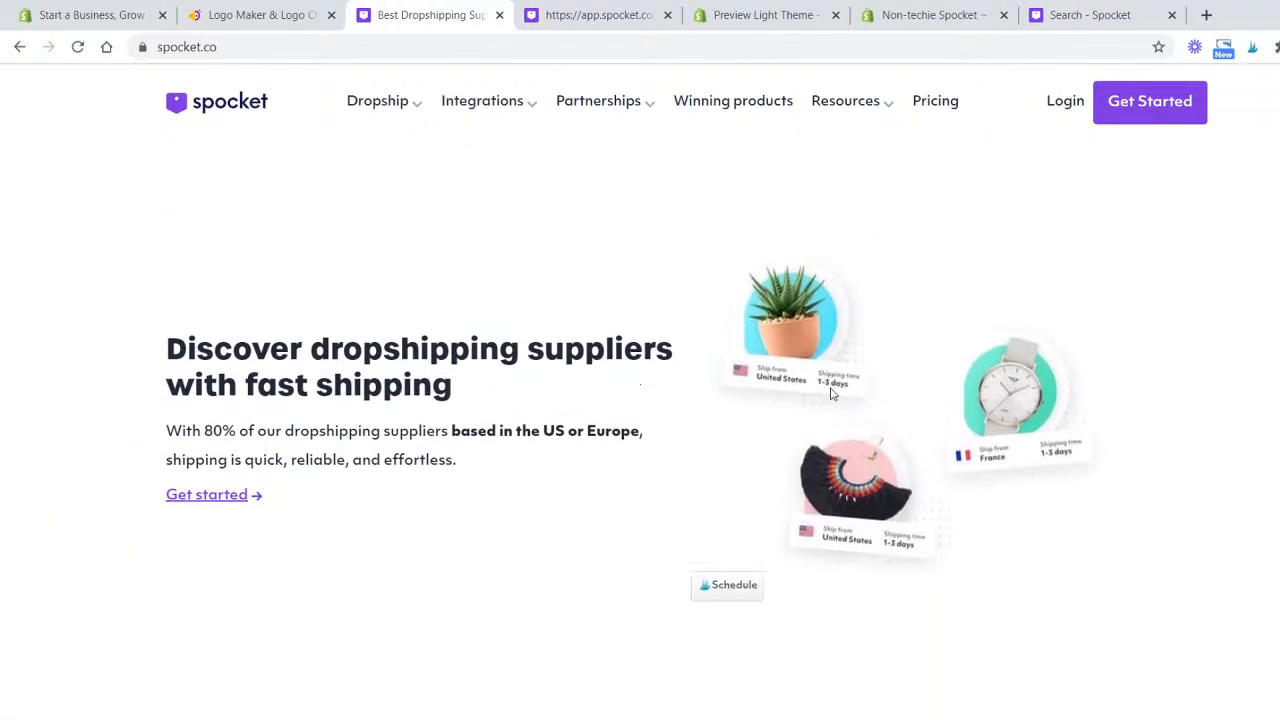
{"action": "scroll", "coordinate": [612, 378], "scroll_direction": "down", "scroll_amount": 3}
{"action": "scroll", "coordinate": [610, 376], "scroll_direction": "down", "scroll_amount": 4}
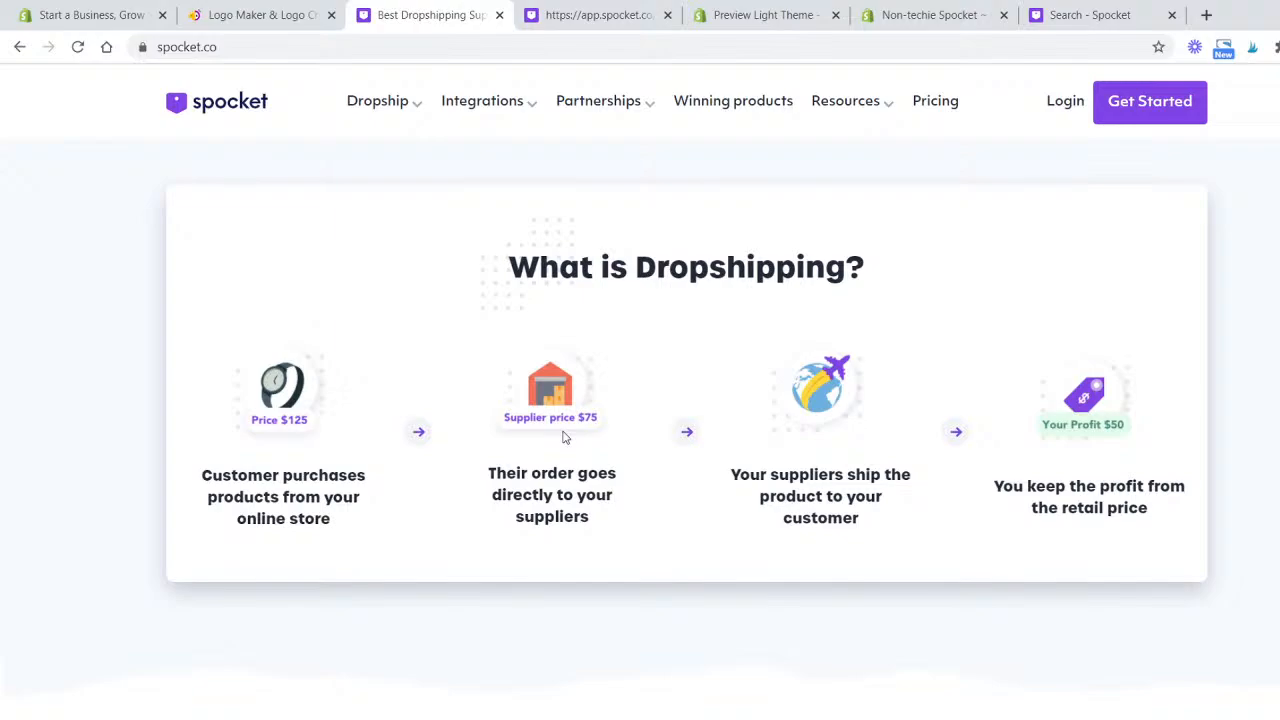
{"action": "scroll", "coordinate": [560, 435], "scroll_direction": "down", "scroll_amount": 5}
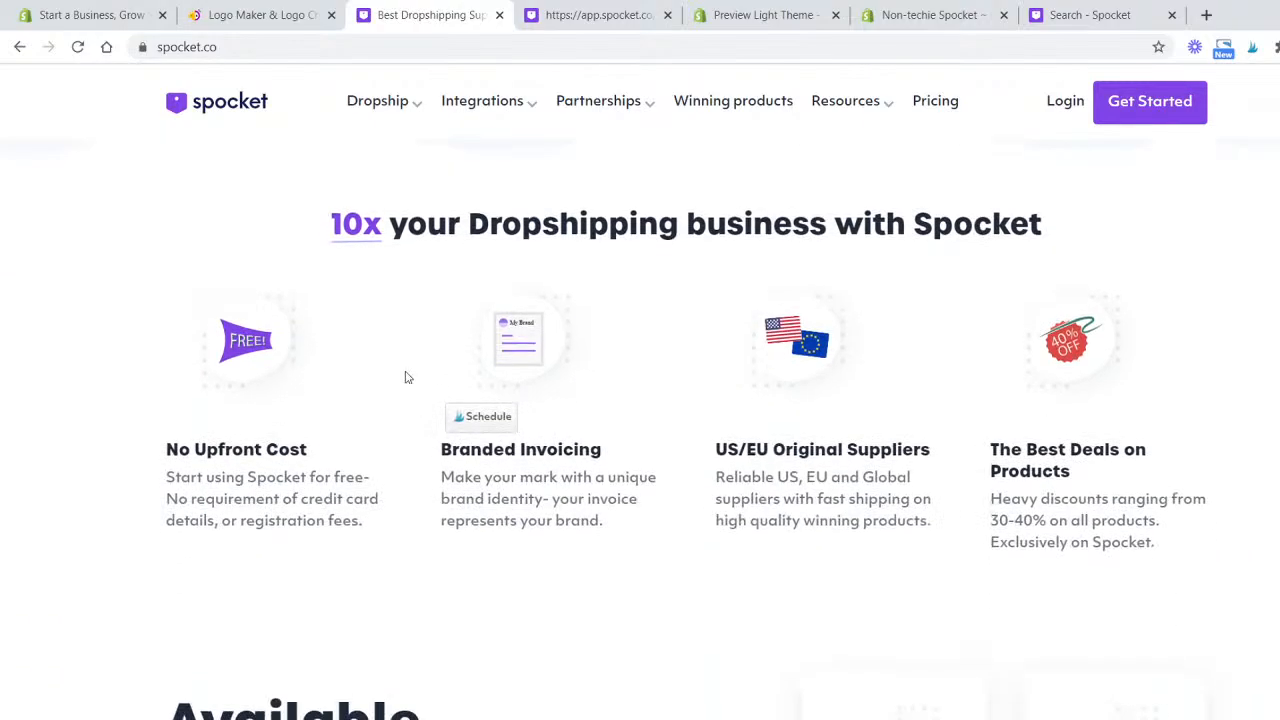
{"action": "scroll", "coordinate": [120, 345], "scroll_direction": "down", "scroll_amount": 1}
{"action": "scroll", "coordinate": [126, 340], "scroll_direction": "up", "scroll_amount": 1}
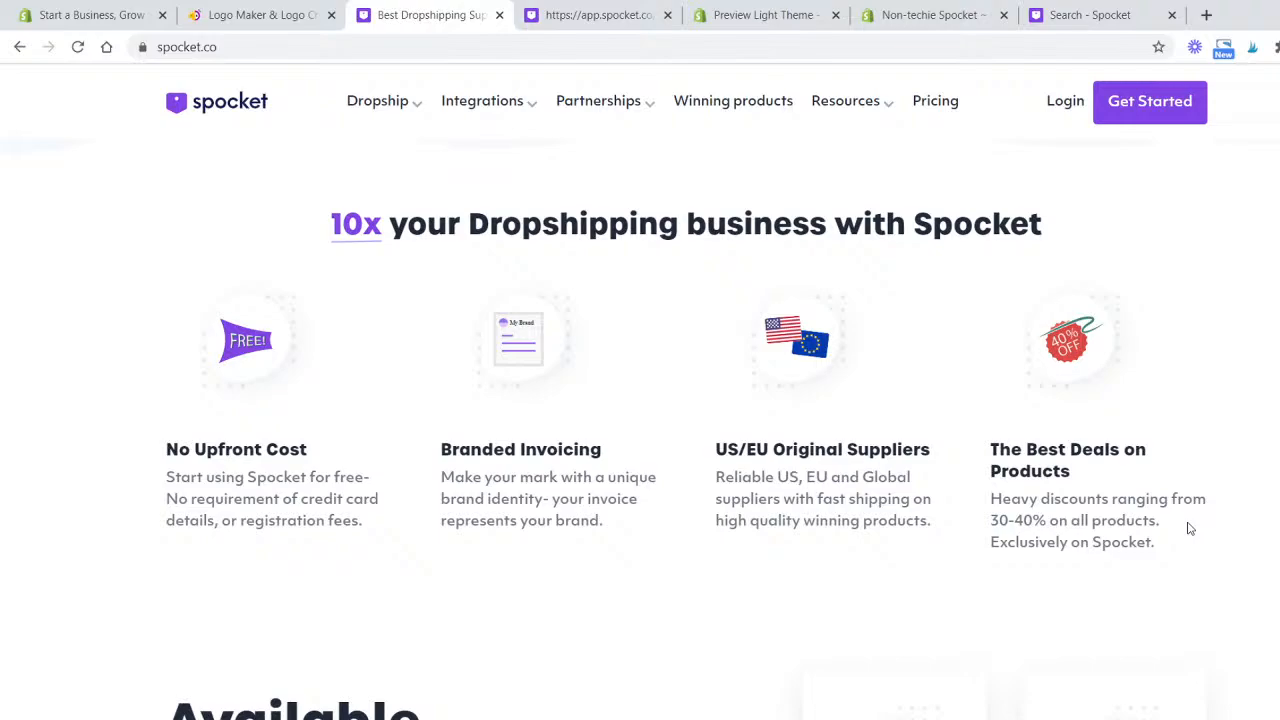
- Scroll through Spocket's available integrations and the bottom of the homepage, then return to the top
{"action": "scroll", "coordinate": [1190, 528], "scroll_direction": "down", "scroll_amount": 5}
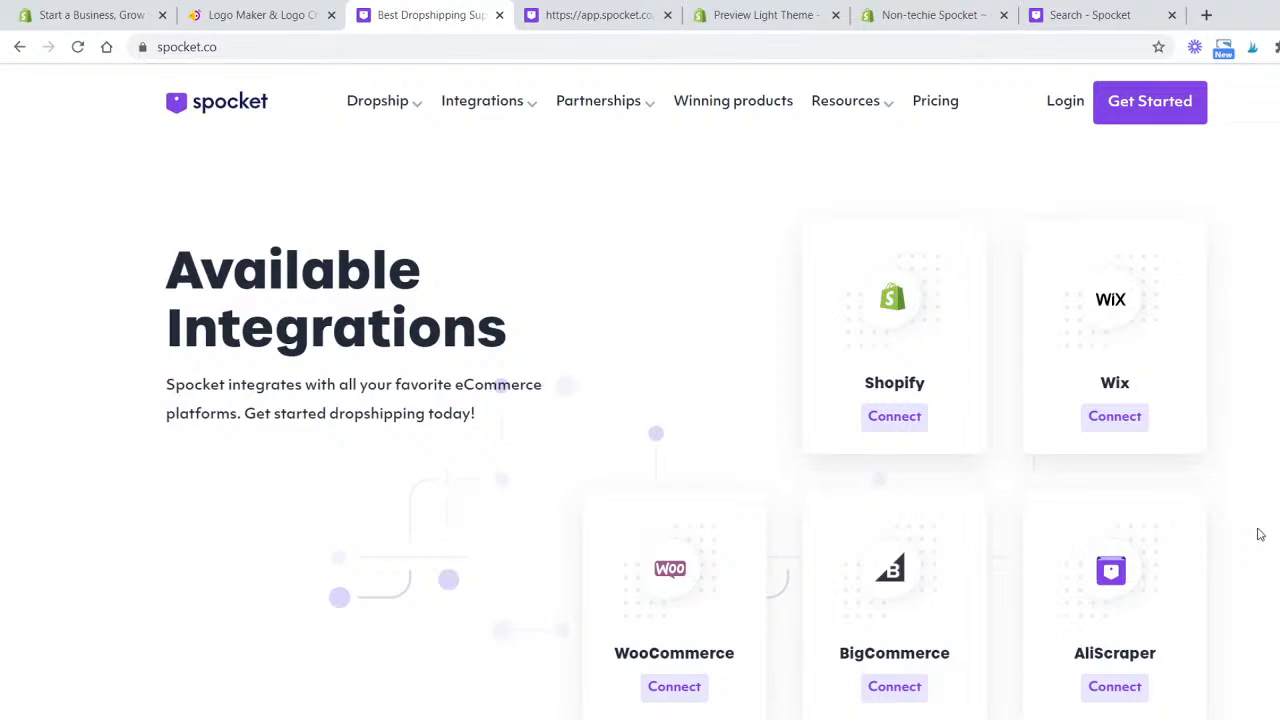
{"action": "scroll", "coordinate": [758, 394], "scroll_direction": "down", "scroll_amount": 2}
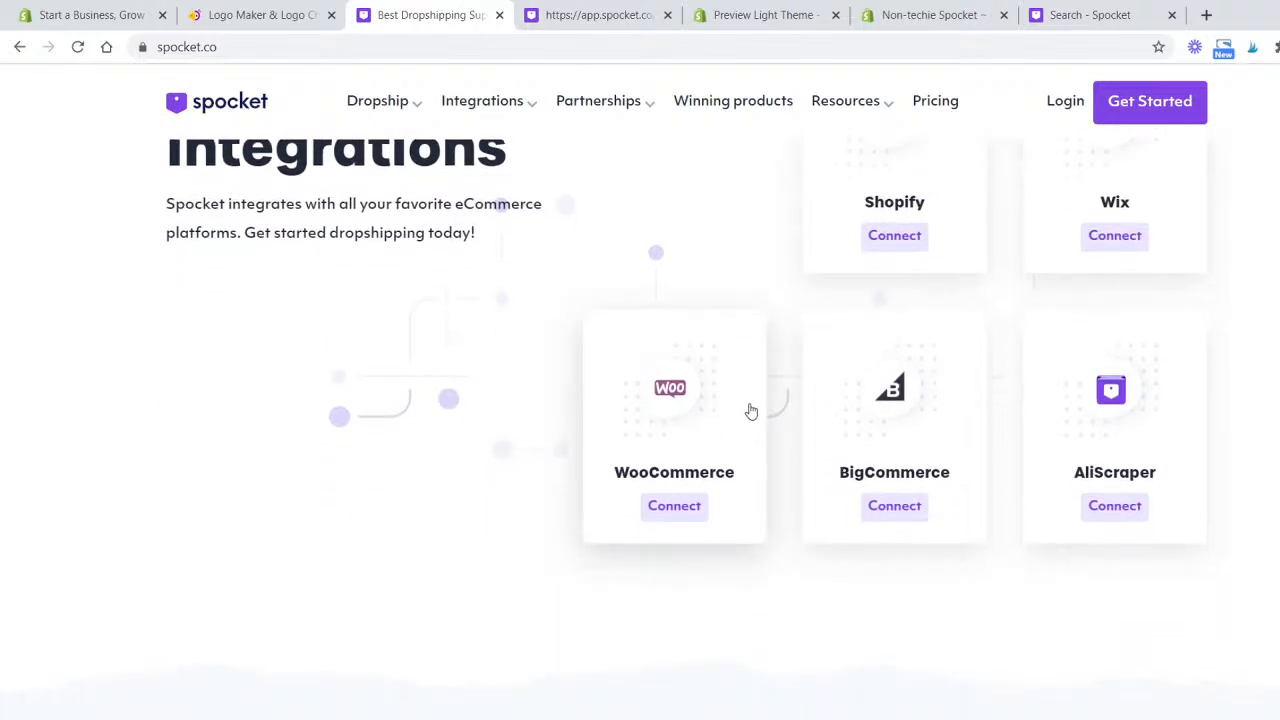
{"action": "scroll", "coordinate": [749, 409], "scroll_direction": "up", "scroll_amount": 2}
{"action": "scroll", "coordinate": [873, 365], "scroll_direction": "down", "scroll_amount": 3}
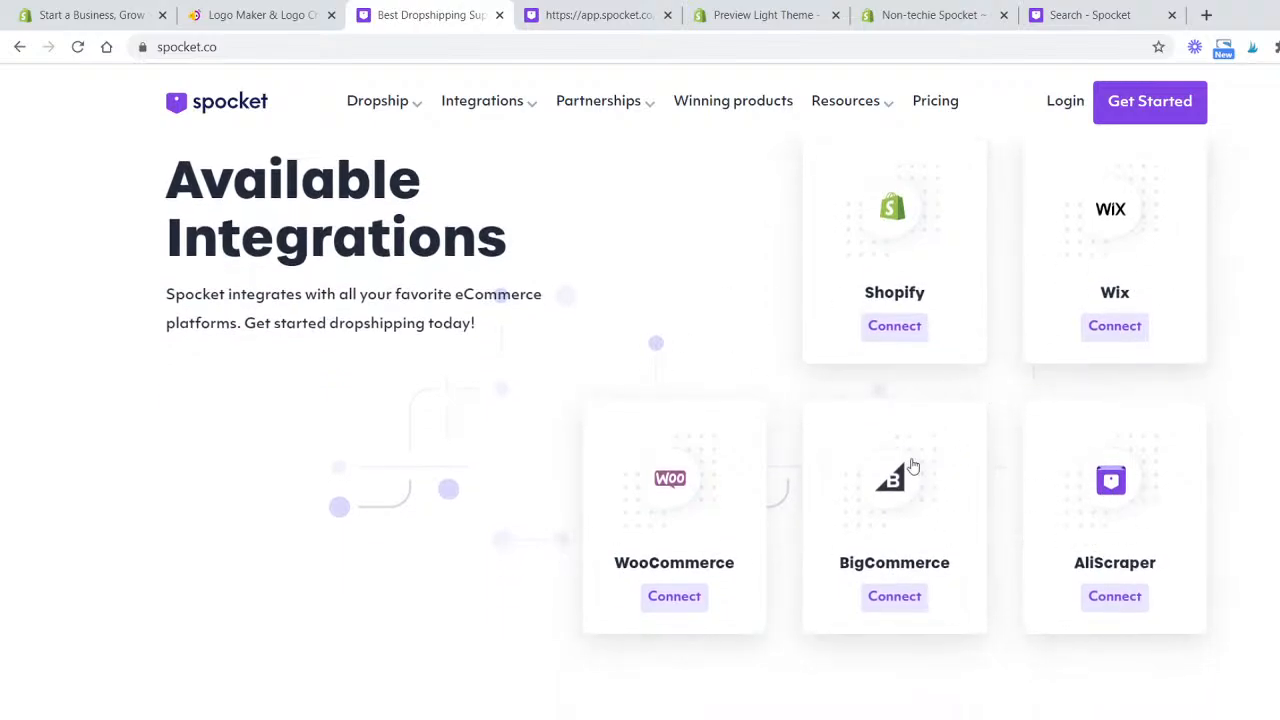
{"action": "scroll", "coordinate": [1146, 543], "scroll_direction": "down", "scroll_amount": 3}
{"action": "scroll", "coordinate": [1192, 518], "scroll_direction": "down", "scroll_amount": 10}
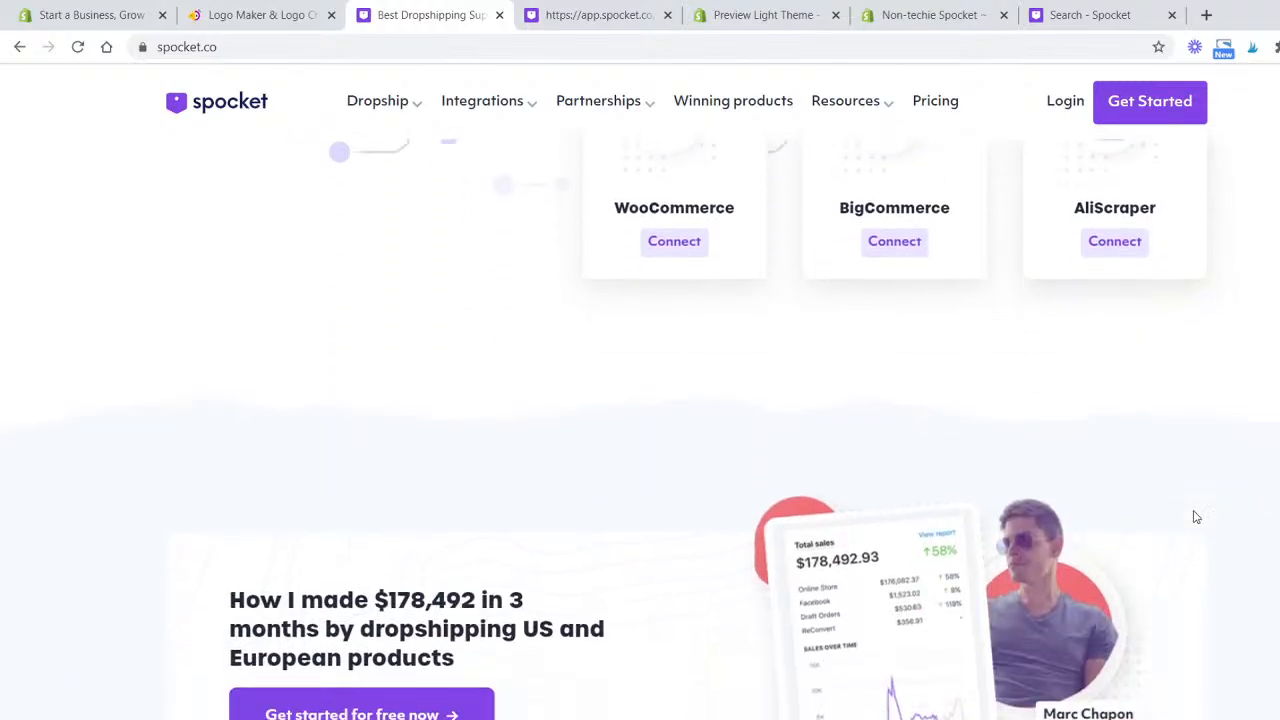
{"action": "scroll", "coordinate": [1195, 518], "scroll_direction": "down", "scroll_amount": 7}
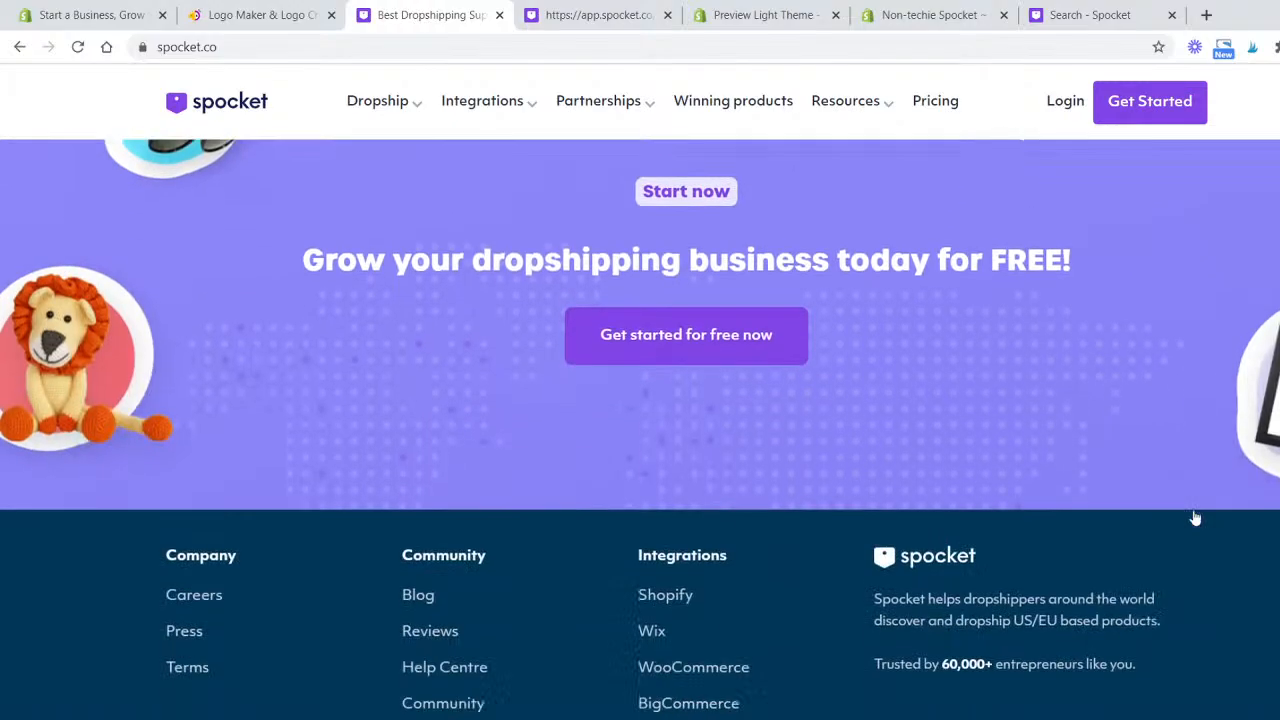
{"action": "scroll", "coordinate": [1193, 517], "scroll_direction": "up", "scroll_amount": 11}
{"action": "scroll", "coordinate": [1192, 516], "scroll_direction": "up", "scroll_amount": 15}
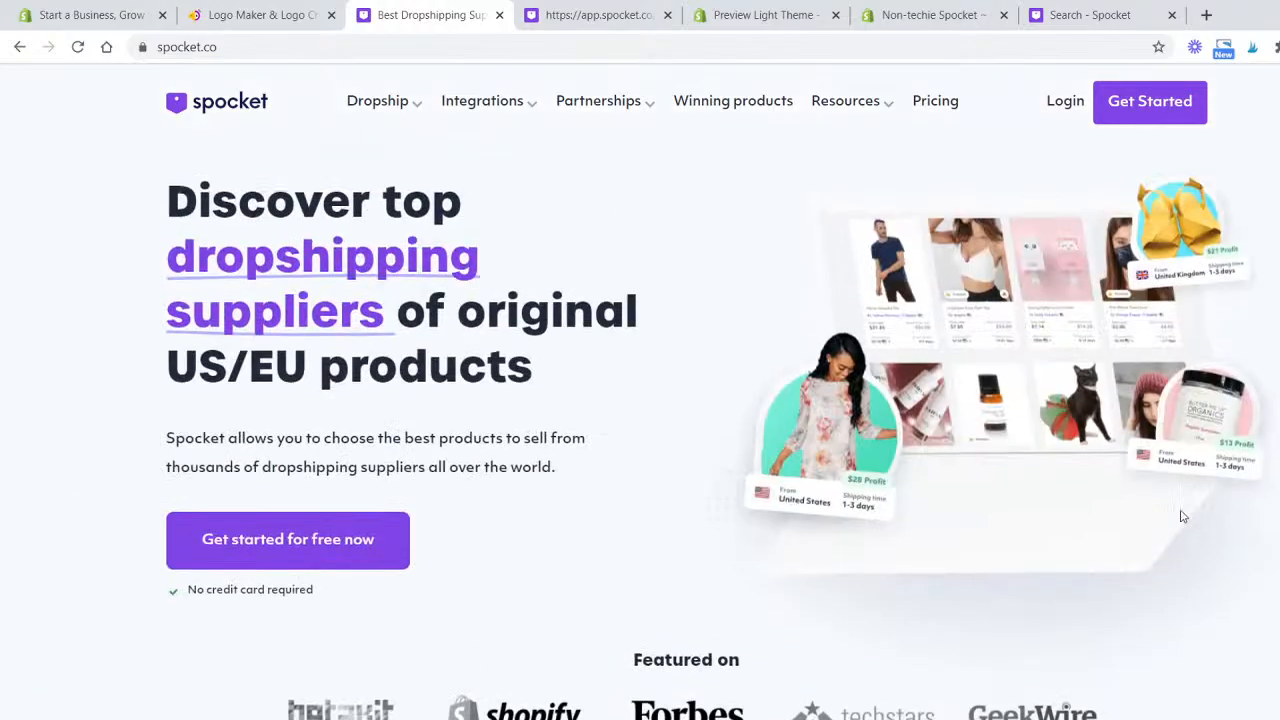
- Open Spocket's pricing page and compare the monthly Starter, Pro, Empire and Unicorn plan features
{"action": "left_click", "coordinate": [950, 101]}
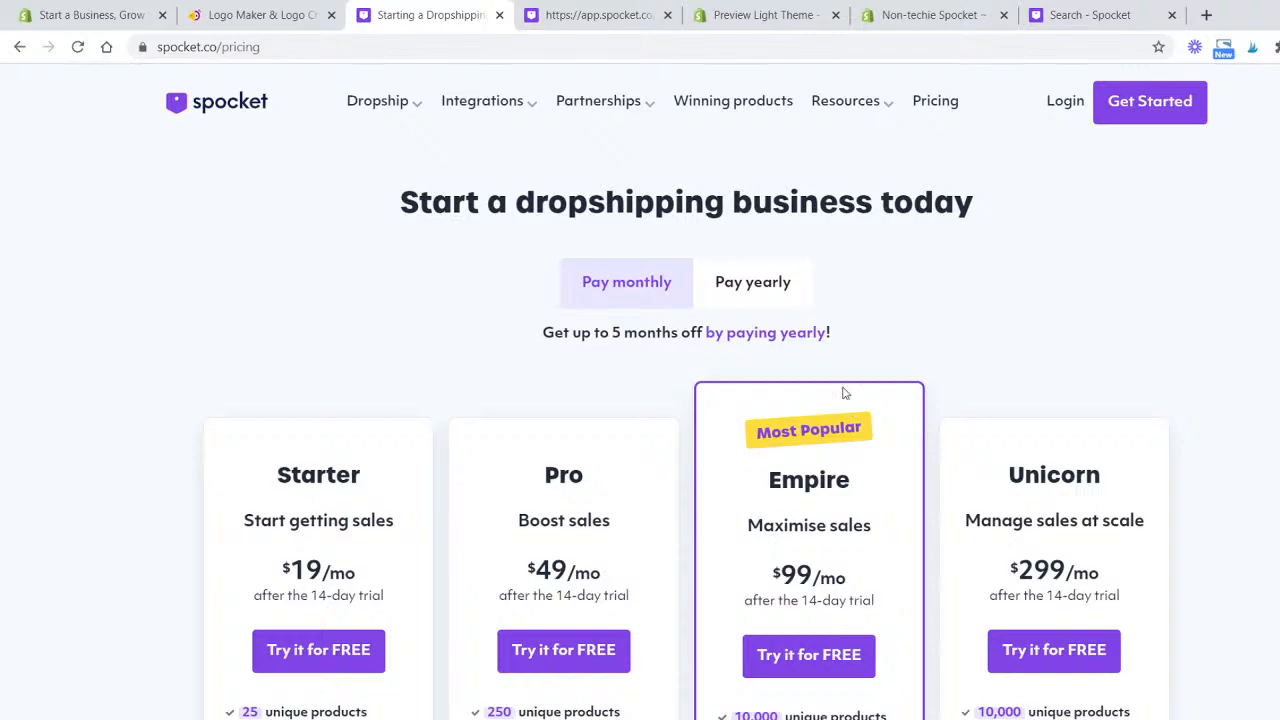
{"action": "scroll", "coordinate": [100, 385], "scroll_direction": "down", "scroll_amount": 2}
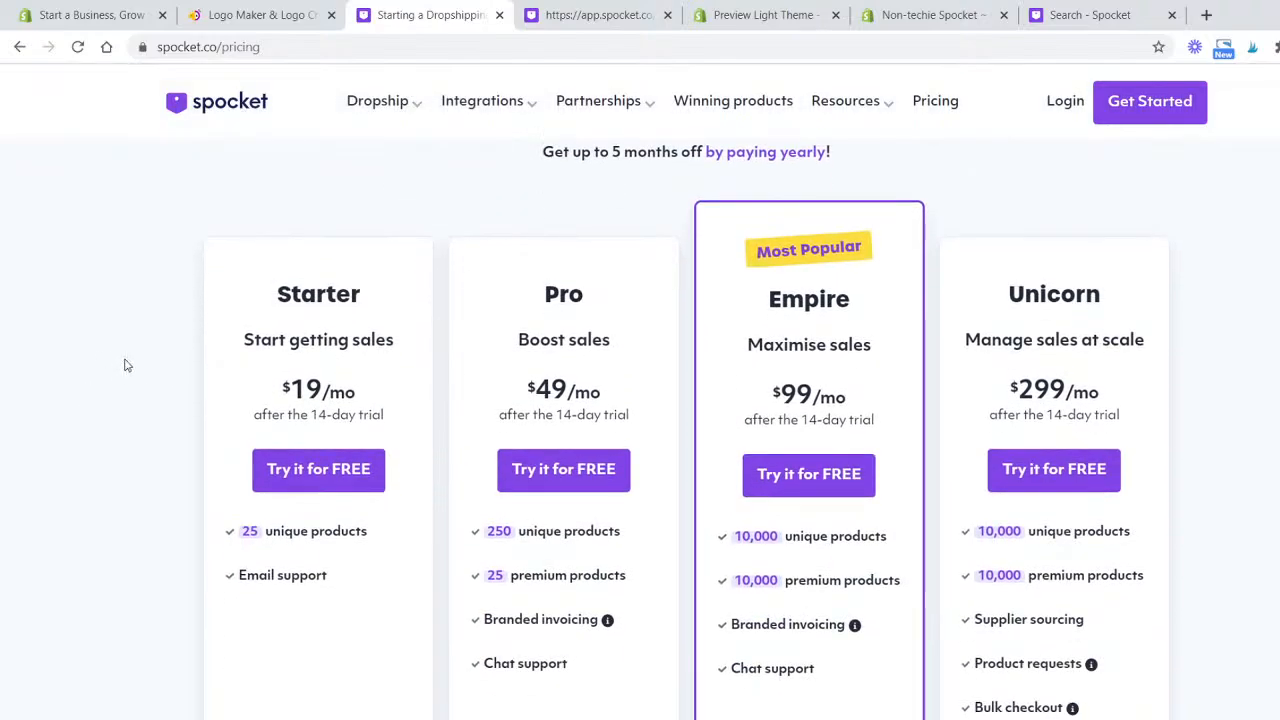
{"action": "scroll", "coordinate": [180, 351], "scroll_direction": "up", "scroll_amount": 1}
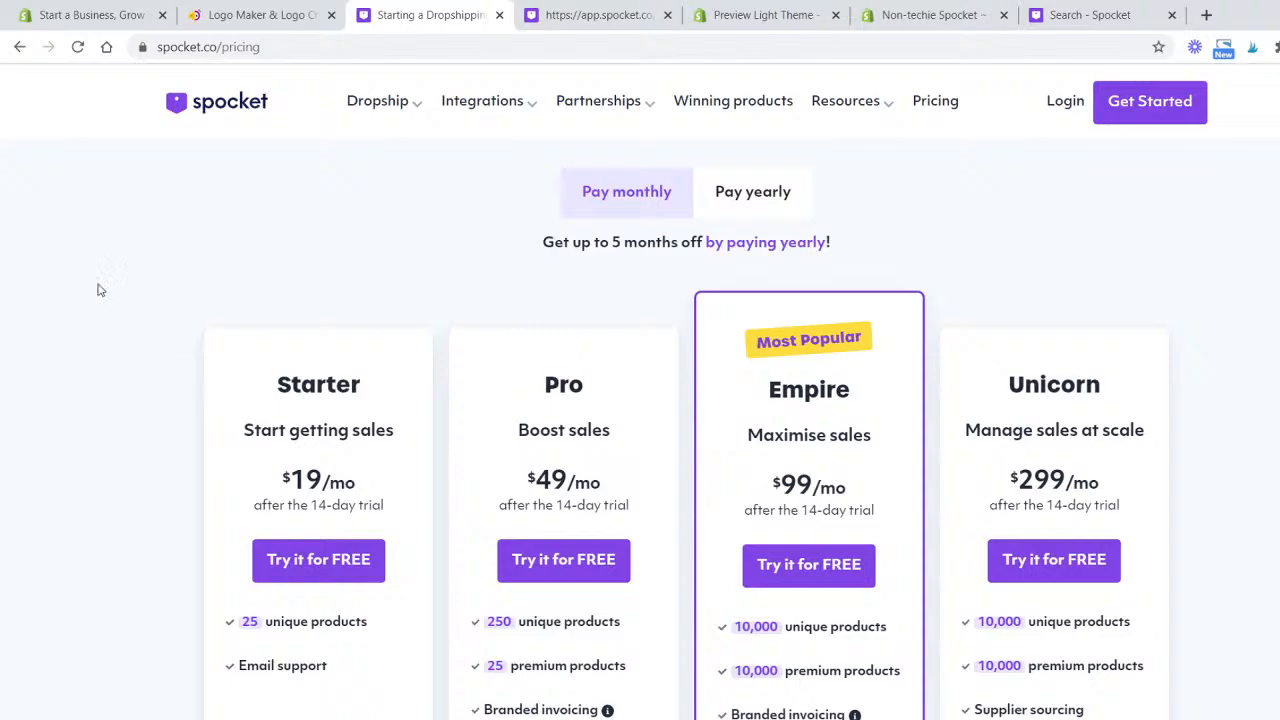
{"action": "scroll", "coordinate": [100, 289], "scroll_direction": "up", "scroll_amount": 1}
{"action": "scroll", "coordinate": [101, 295], "scroll_direction": "down", "scroll_amount": 1}
{"action": "scroll", "coordinate": [101, 295], "scroll_direction": "down", "scroll_amount": 1}
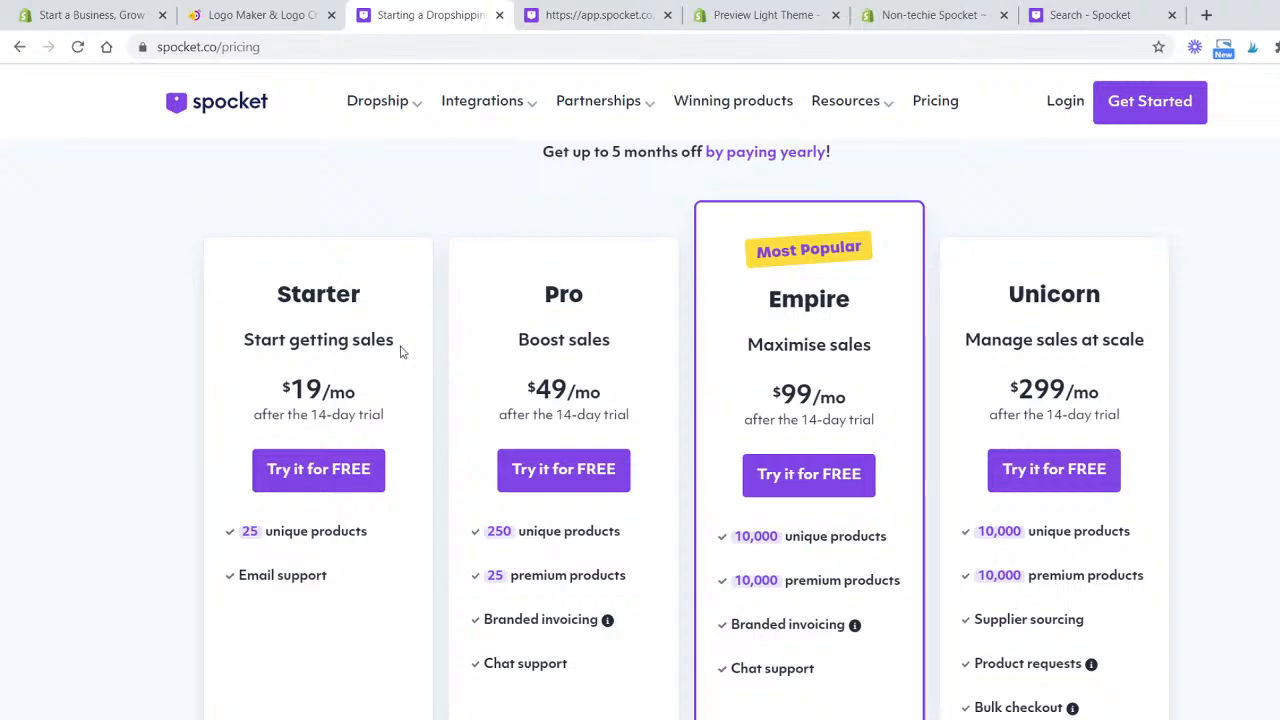
{"action": "scroll", "coordinate": [437, 330], "scroll_direction": "up", "scroll_amount": 2}
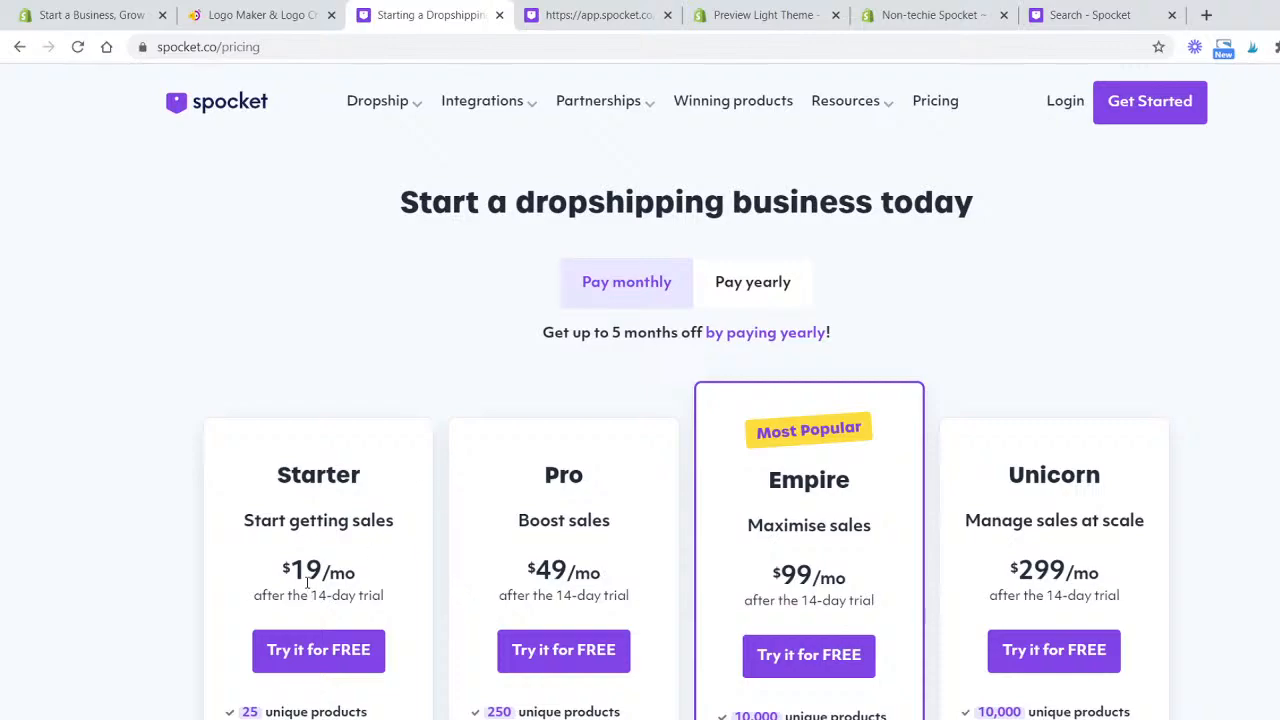
{"action": "scroll", "coordinate": [308, 590], "scroll_direction": "down", "scroll_amount": 1}
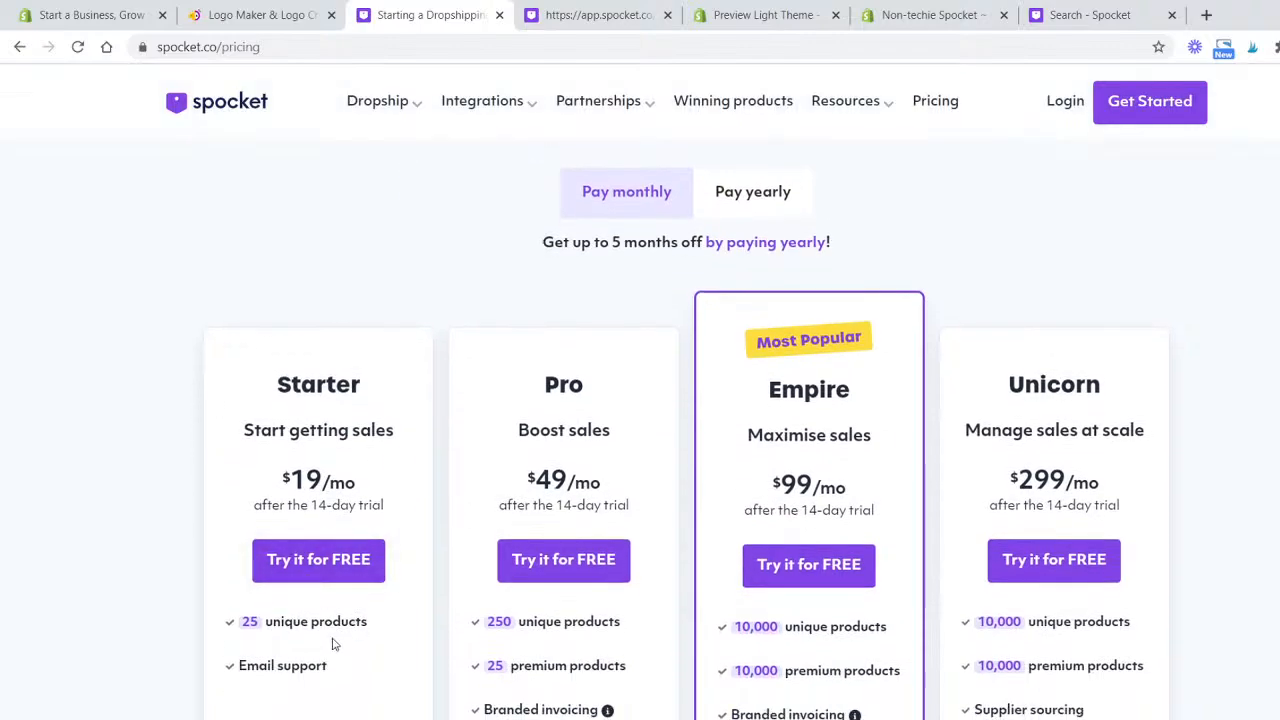
{"action": "scroll", "coordinate": [346, 638], "scroll_direction": "down", "scroll_amount": 2}
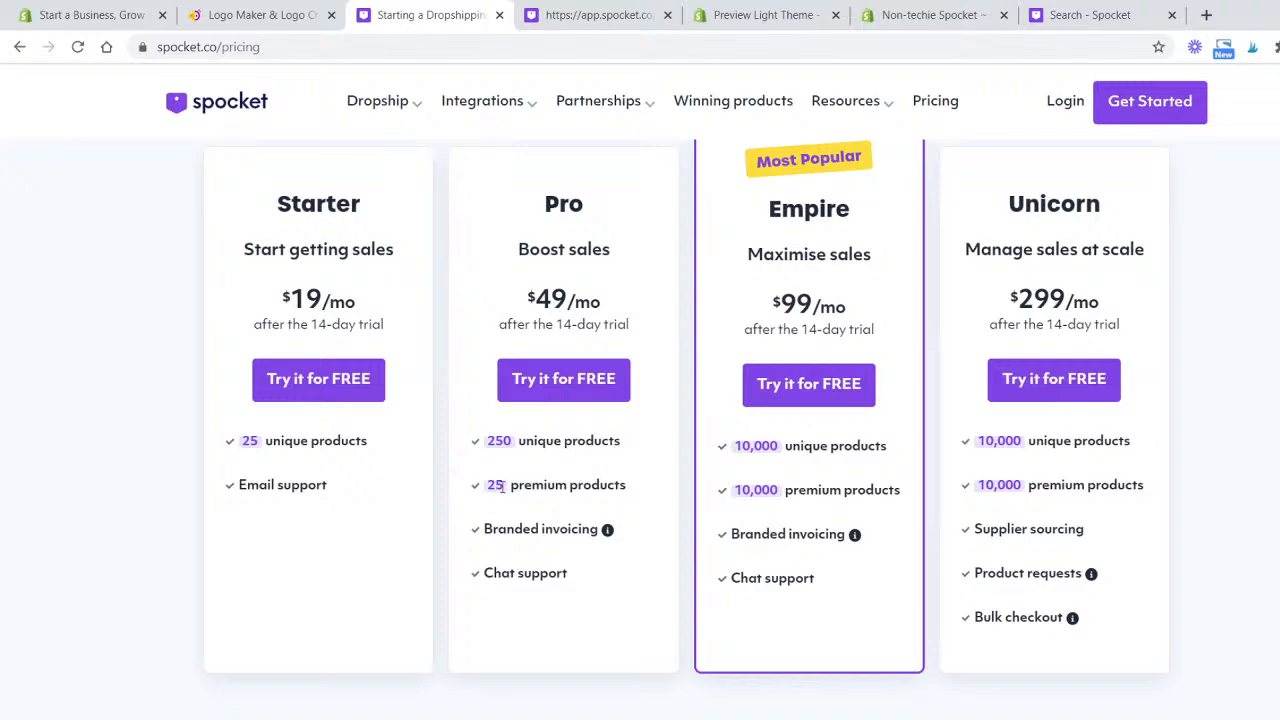
{"action": "mouse_move", "coordinate": [560, 535]}
{"action": "scroll", "coordinate": [533, 590], "scroll_direction": "up", "scroll_amount": 1}
{"action": "scroll", "coordinate": [535, 576], "scroll_direction": "down", "scroll_amount": 1}
{"action": "scroll", "coordinate": [847, 472], "scroll_direction": "up", "scroll_amount": 1}
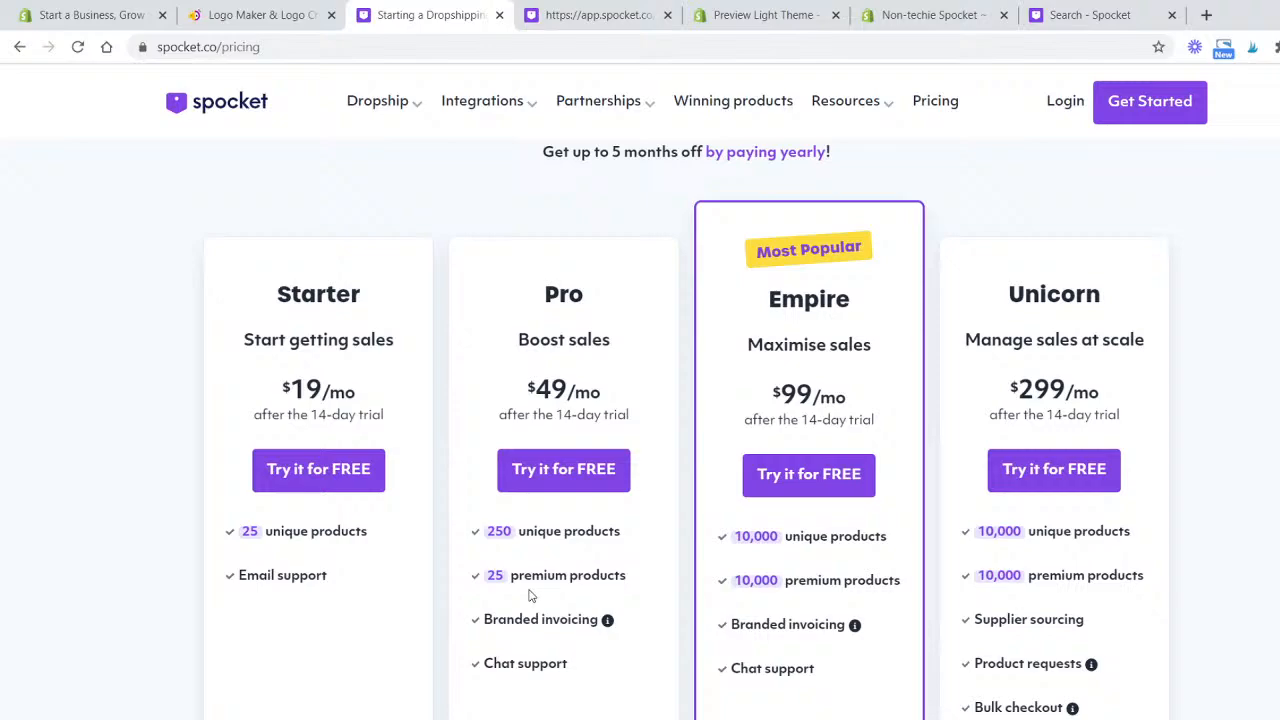
{"action": "scroll", "coordinate": [532, 594], "scroll_direction": "down", "scroll_amount": 1}
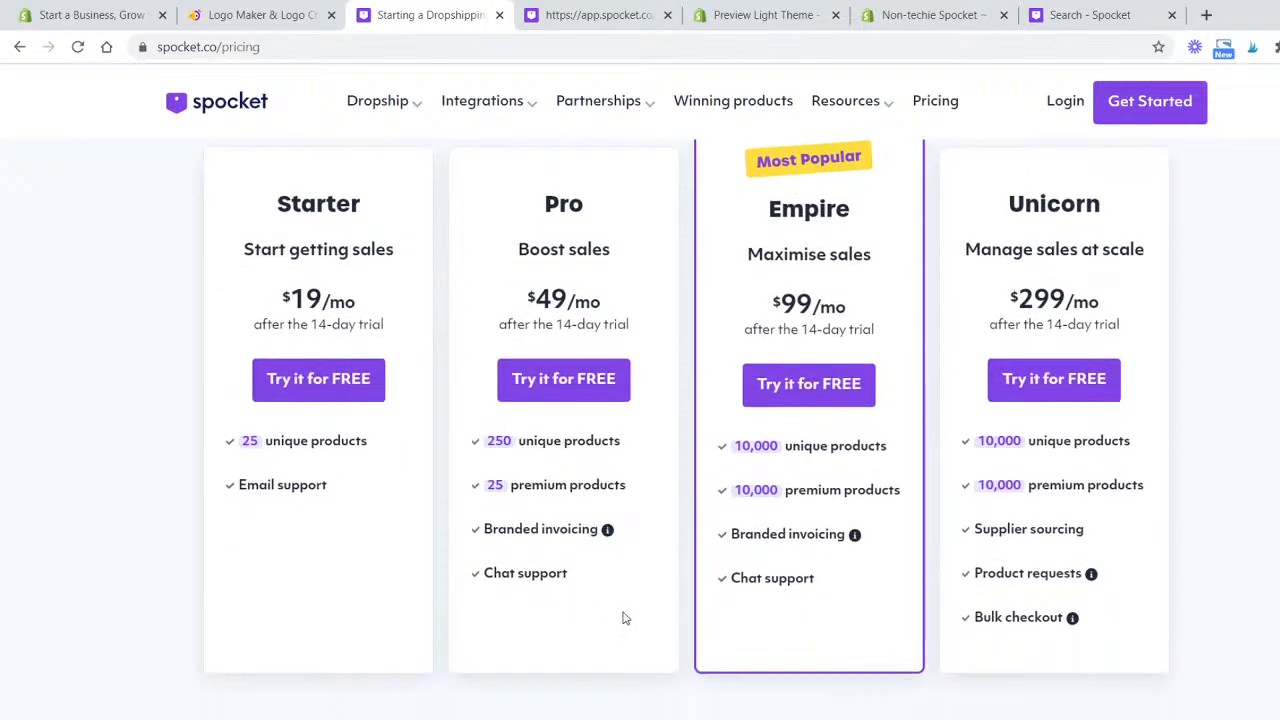
{"action": "scroll", "coordinate": [630, 613], "scroll_direction": "up", "scroll_amount": 3}
- Switch the Spocket pricing to yearly billing to review the discounted plans, then return to the homepage
{"action": "left_click", "coordinate": [770, 284]}
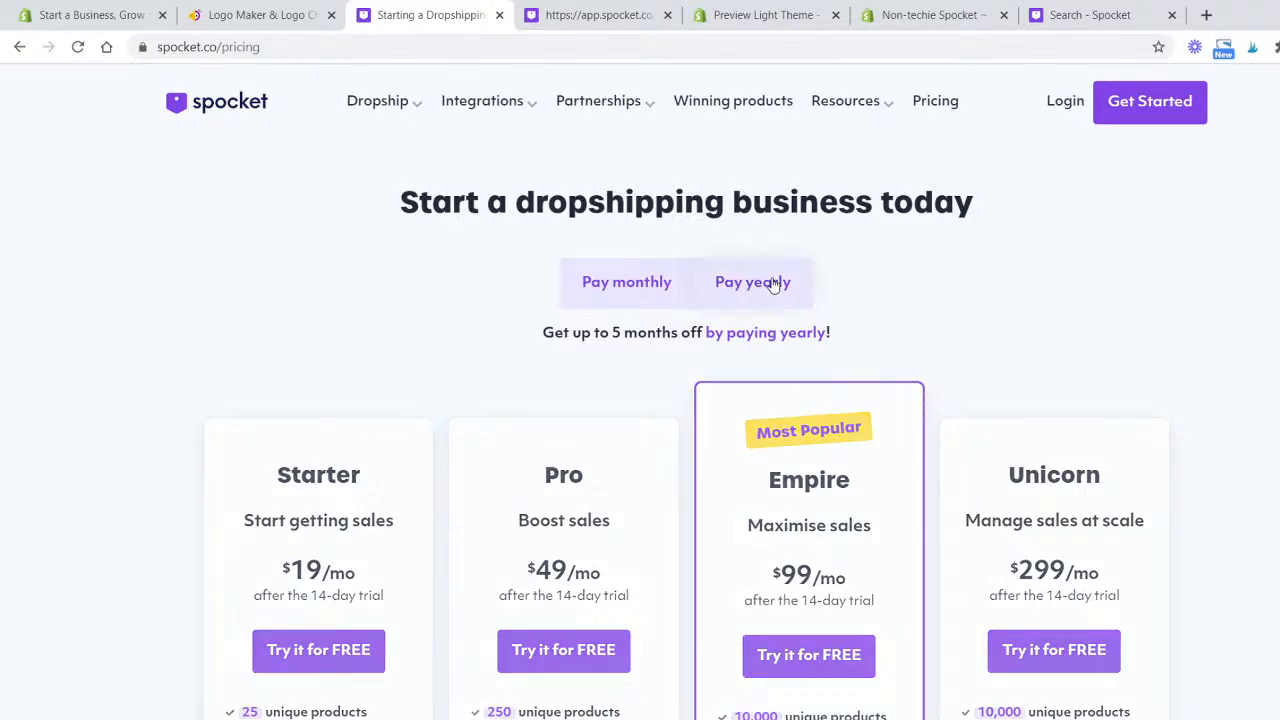
{"action": "scroll", "coordinate": [1080, 313], "scroll_direction": "down", "scroll_amount": 3}
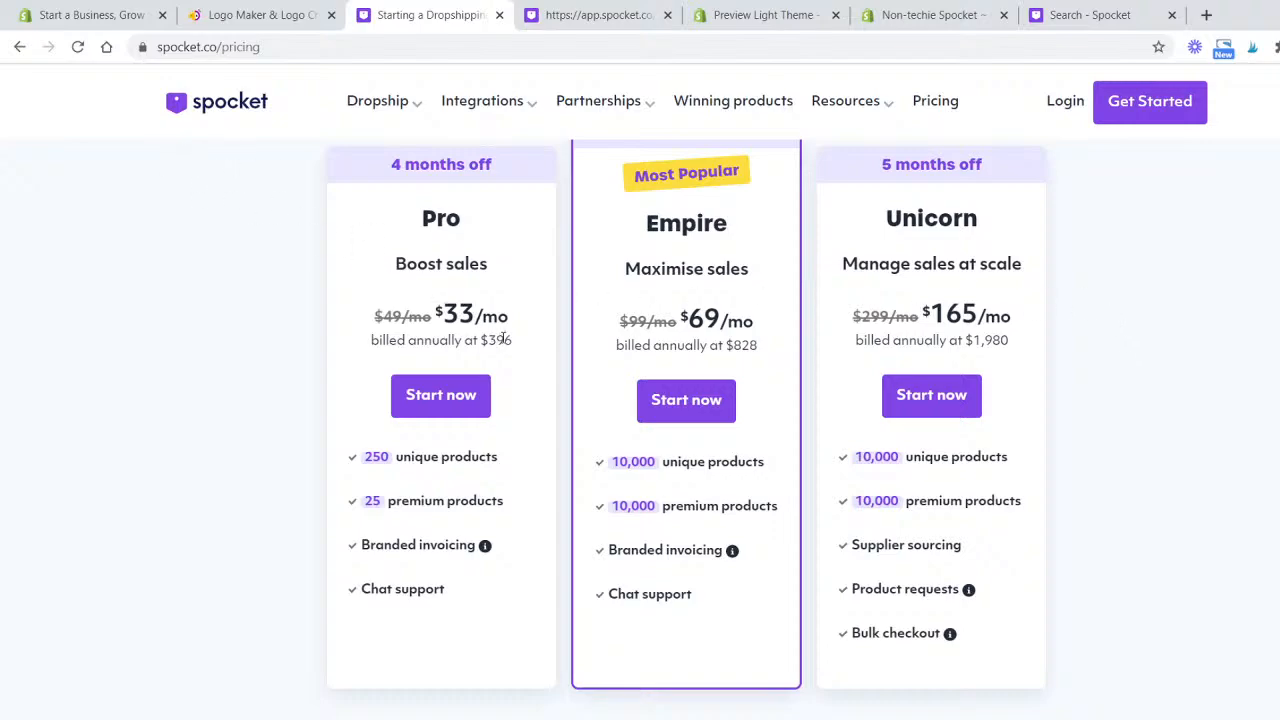
{"action": "scroll", "coordinate": [520, 323], "scroll_direction": "up", "scroll_amount": 3}
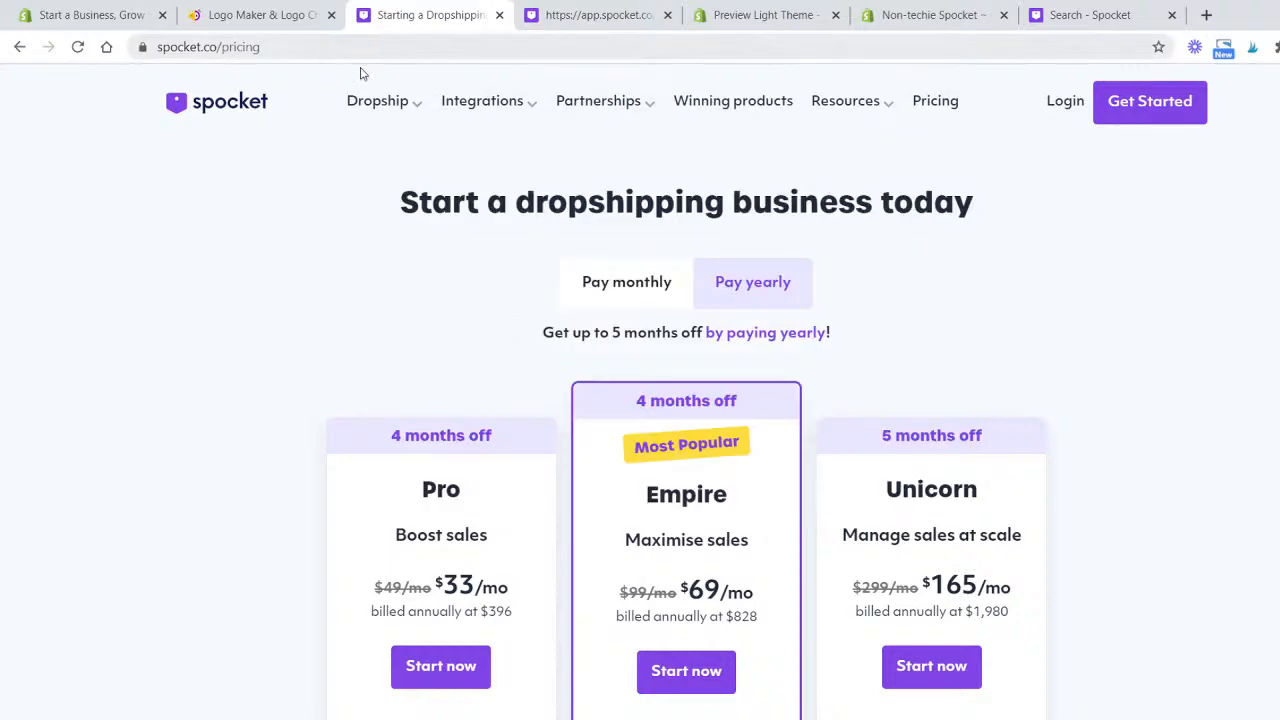
{"action": "mouse_move", "coordinate": [397, 120]}
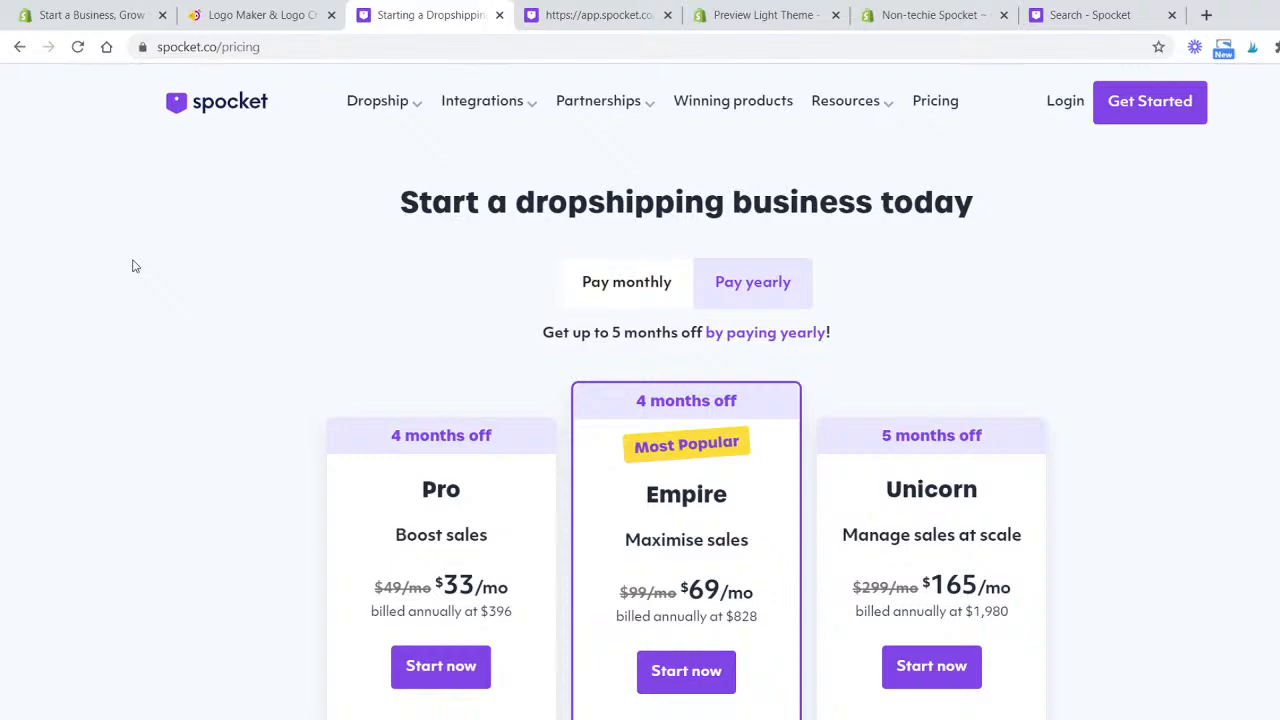
{"action": "left_click", "coordinate": [203, 104]}
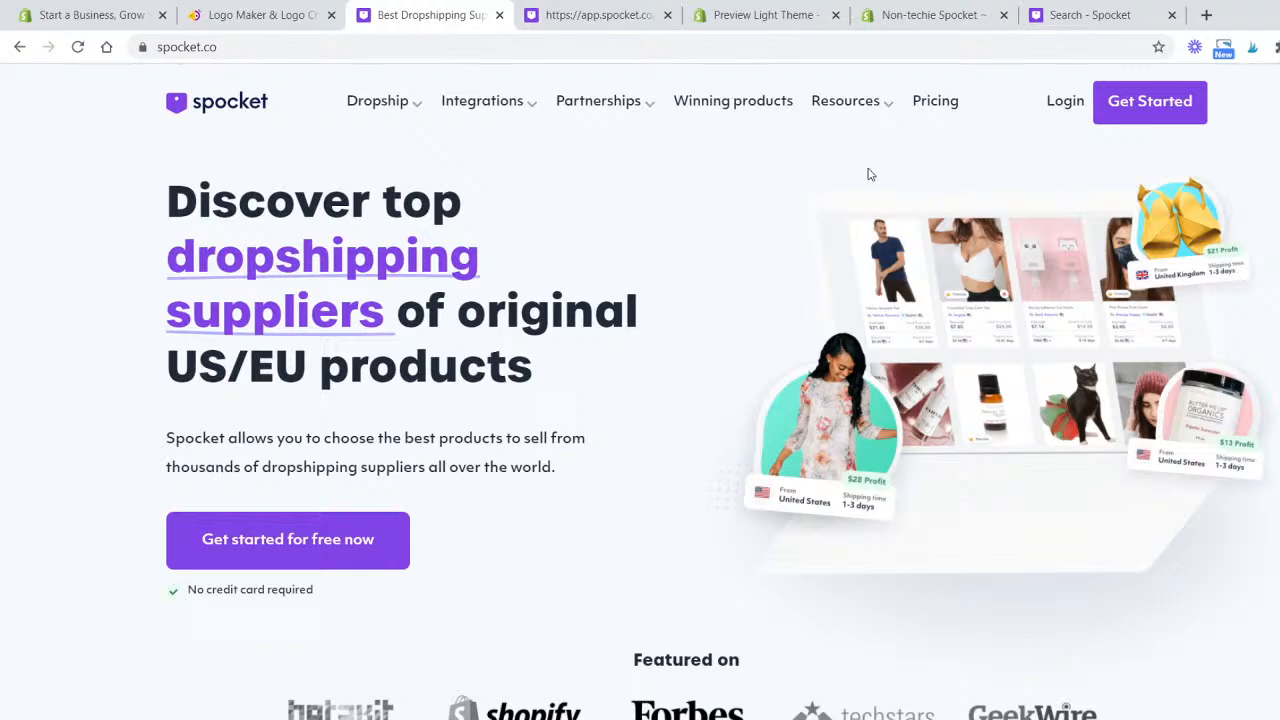
- Switch to the Shopify theme preview tab and scroll through the Supply theme's Light style demo store
{"action": "left_click", "coordinate": [791, 25]}
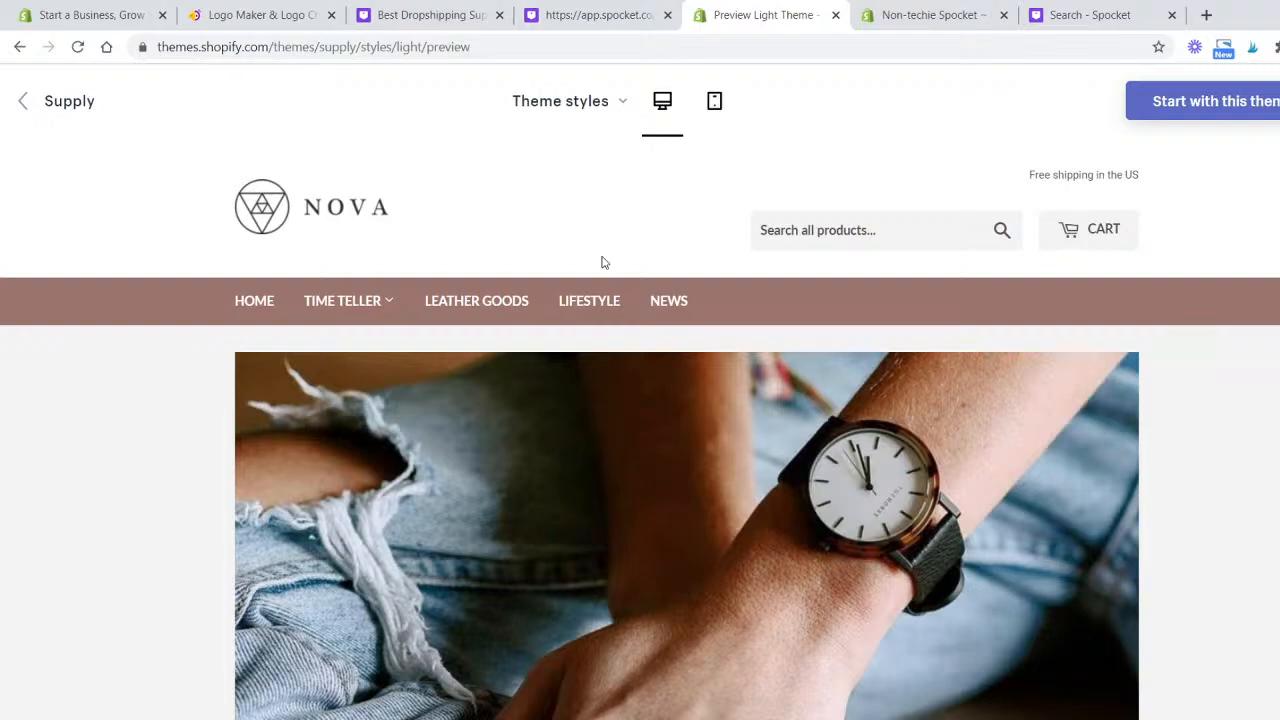
{"action": "scroll", "coordinate": [691, 211], "scroll_direction": "down", "scroll_amount": 10}
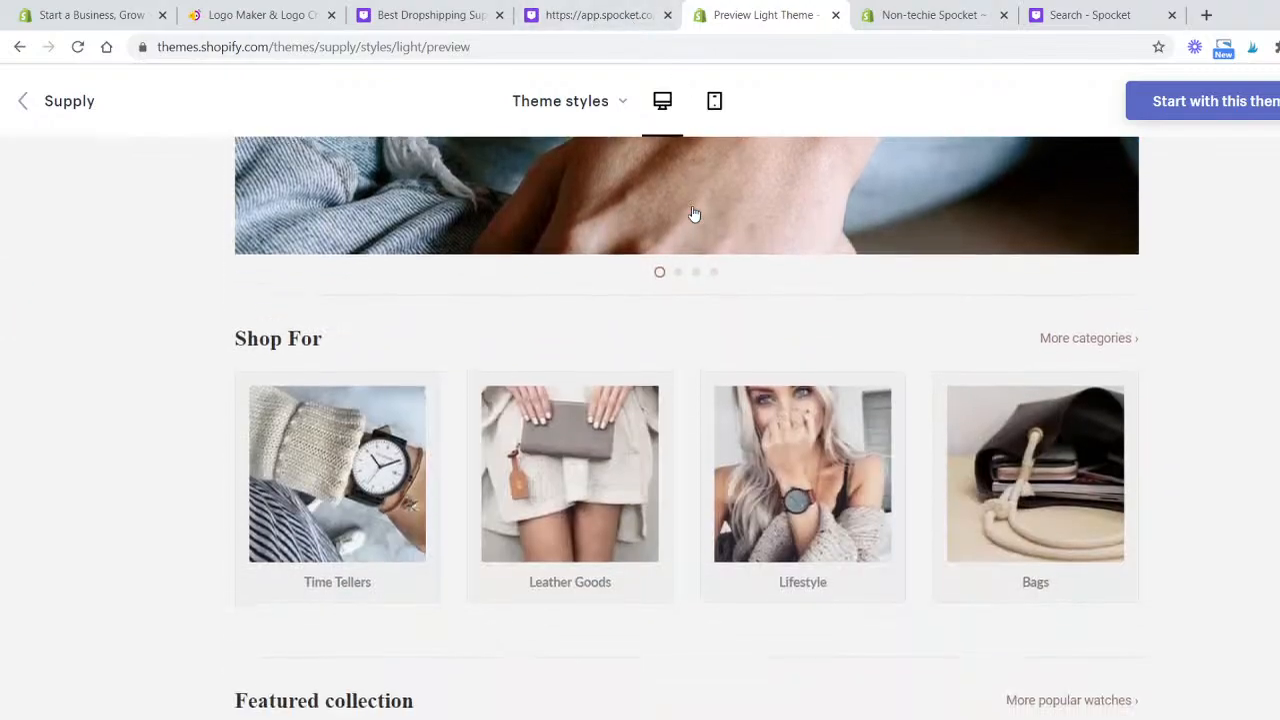
{"action": "scroll", "coordinate": [697, 372], "scroll_direction": "down", "scroll_amount": 1}
{"action": "scroll", "coordinate": [700, 370], "scroll_direction": "up", "scroll_amount": 10}
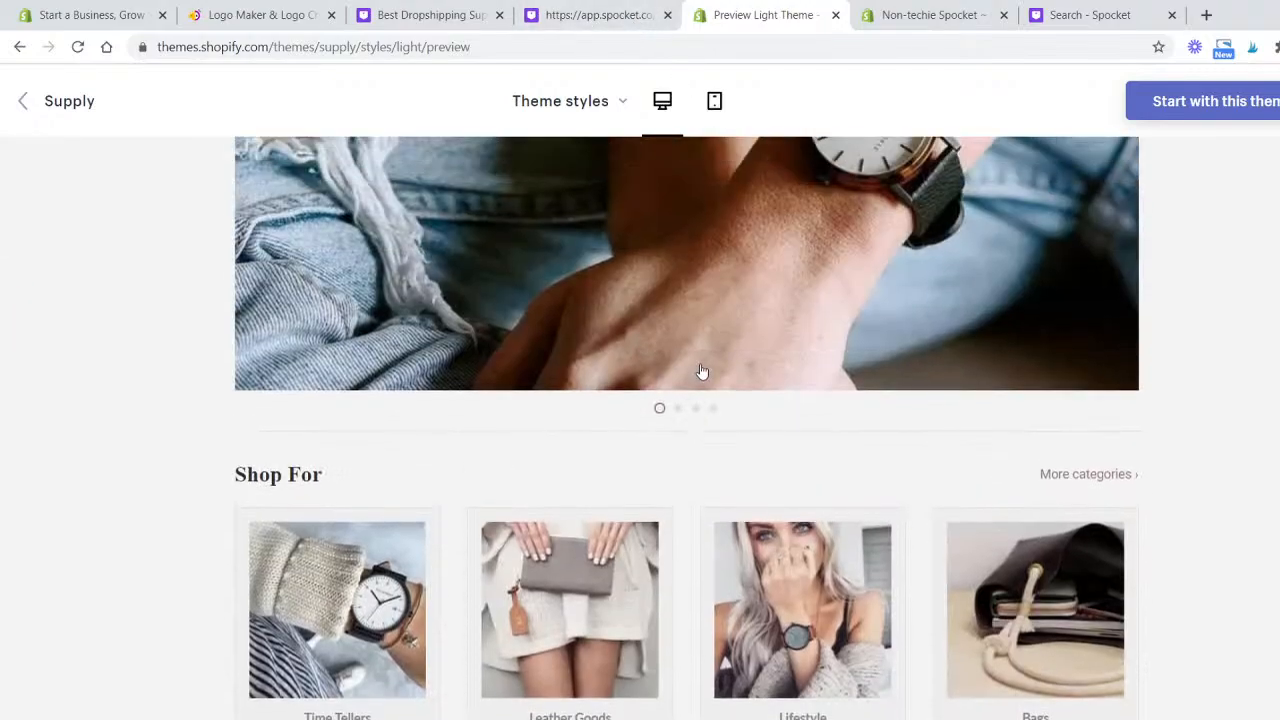
- Switch the Supply theme demo to the Blue style and scroll through its demo store
{"action": "left_click", "coordinate": [562, 101]}
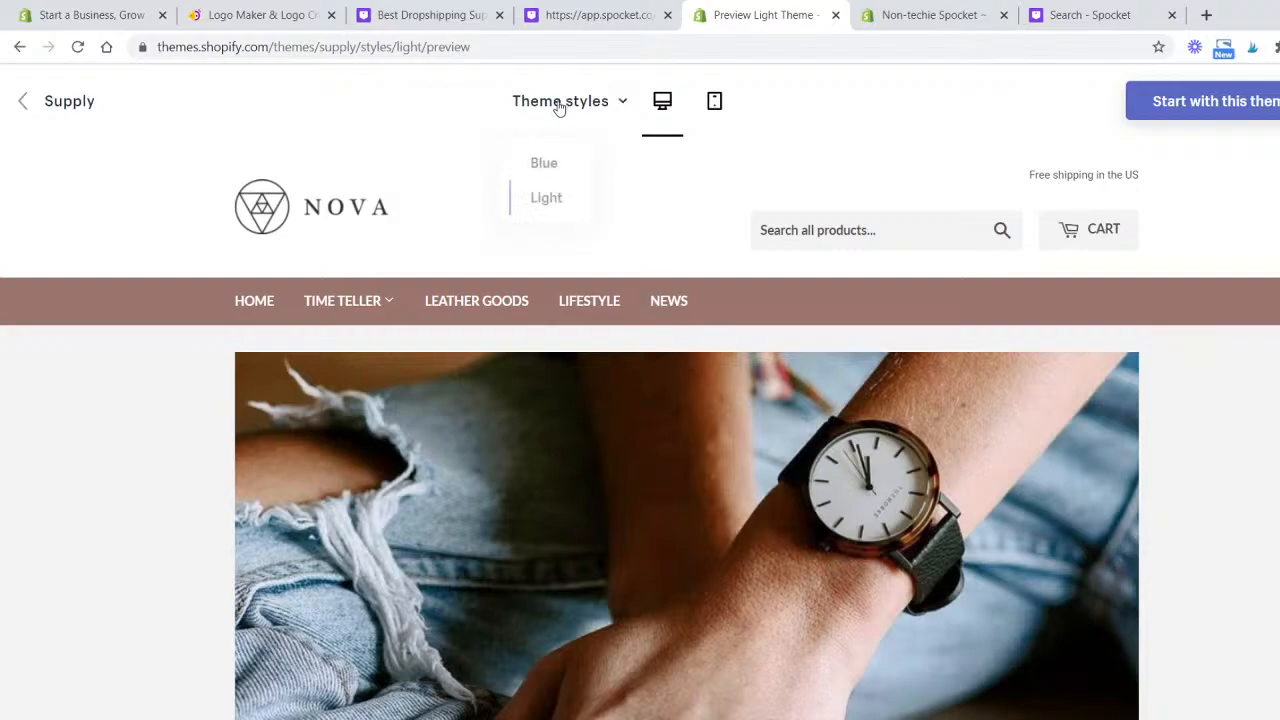
{"action": "left_click", "coordinate": [569, 174]}
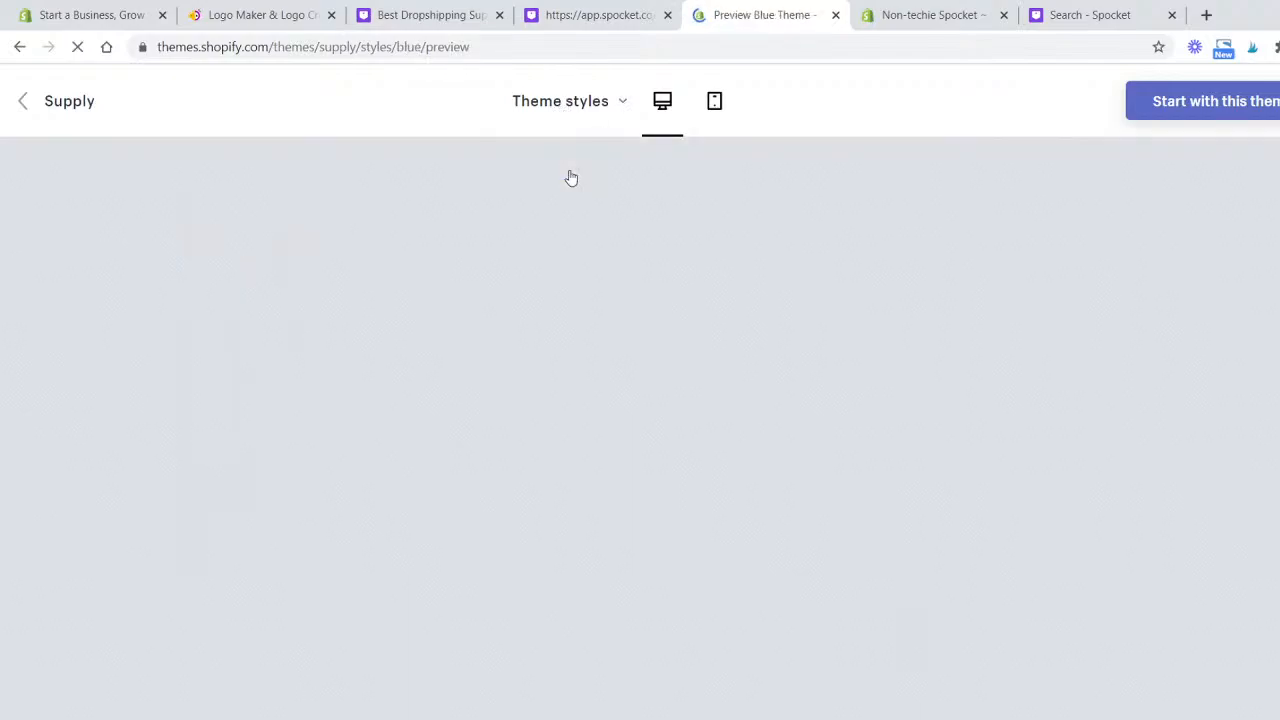
{"action": "scroll", "coordinate": [550, 304], "scroll_direction": "down", "scroll_amount": 12}
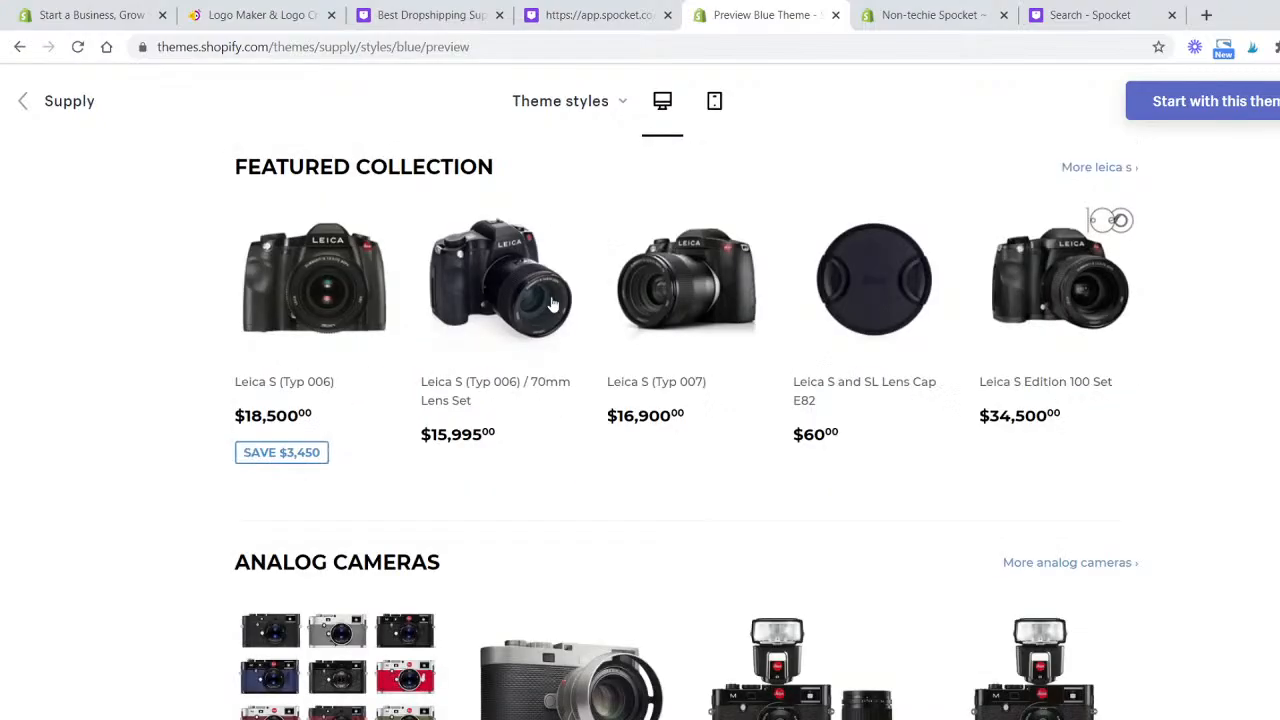
{"action": "scroll", "coordinate": [560, 303], "scroll_direction": "up", "scroll_amount": 10}
{"action": "scroll", "coordinate": [565, 303], "scroll_direction": "up", "scroll_amount": 6}
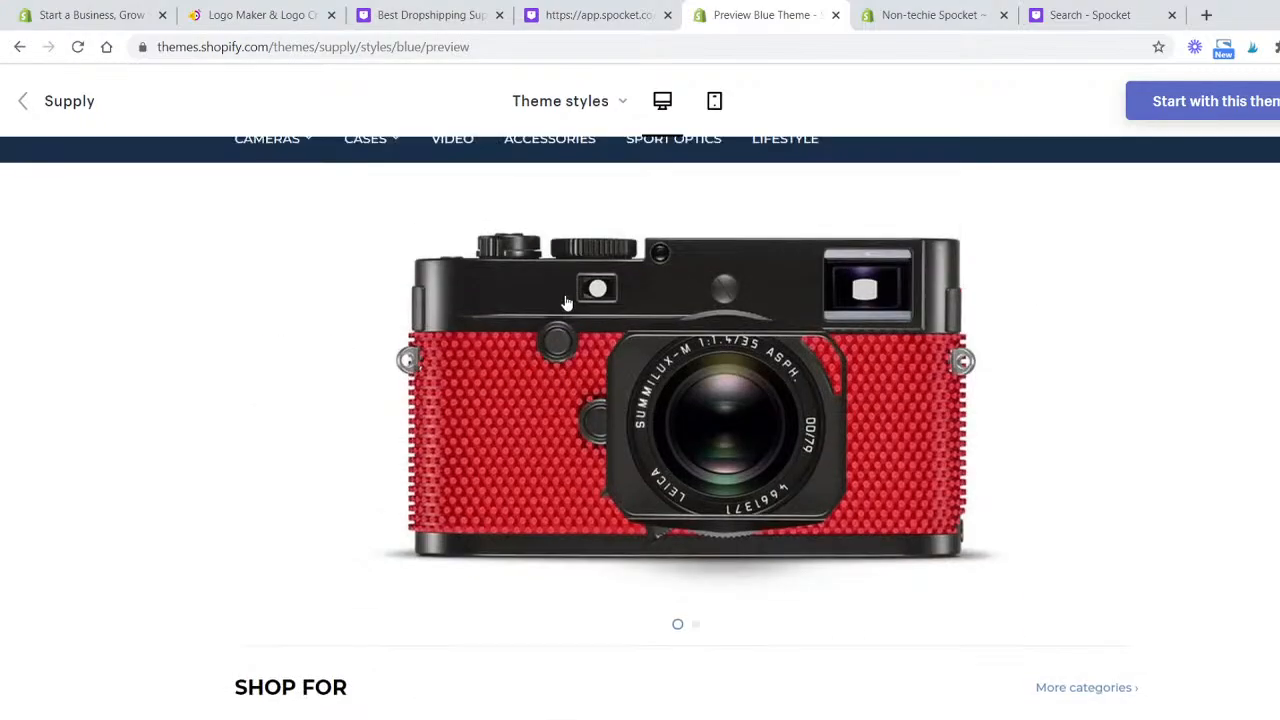
- Switch the Supply demo back to the Light style and scroll through its store page
{"action": "left_click", "coordinate": [560, 104]}
{"action": "left_click", "coordinate": [548, 197]}
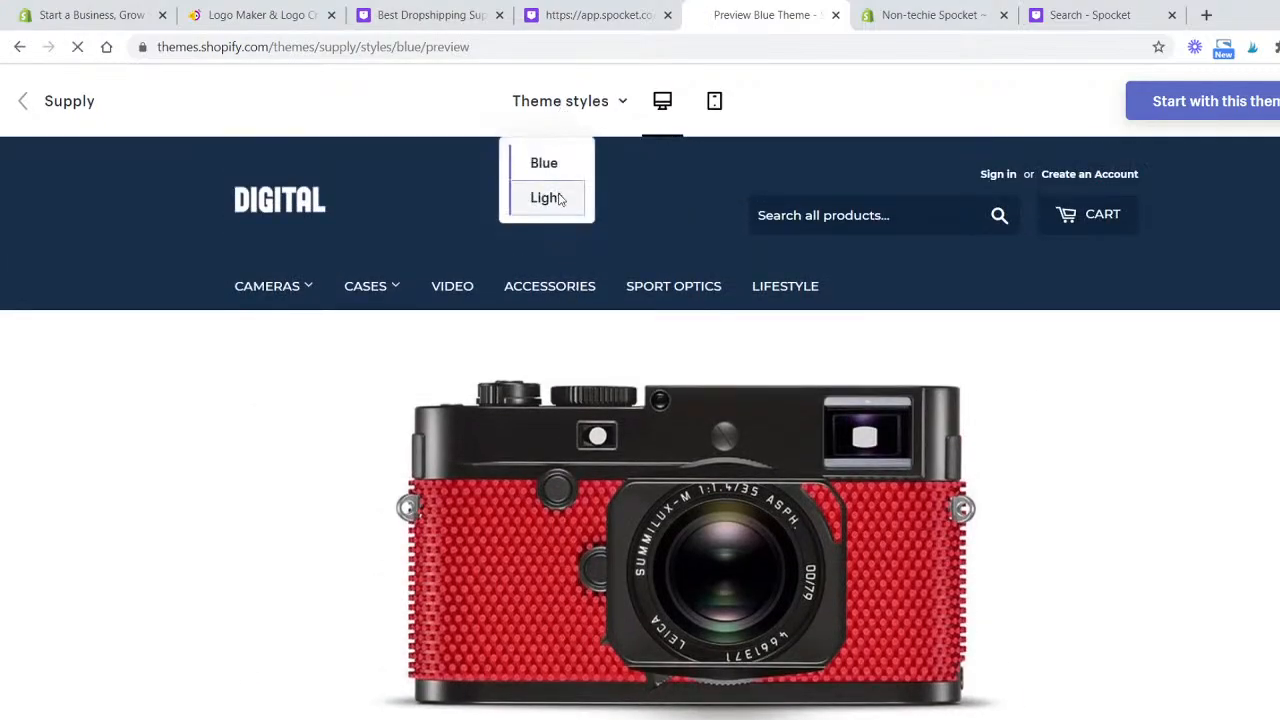
{"action": "scroll", "coordinate": [446, 223], "scroll_direction": "down", "scroll_amount": 3}
{"action": "scroll", "coordinate": [446, 224], "scroll_direction": "down", "scroll_amount": 8}
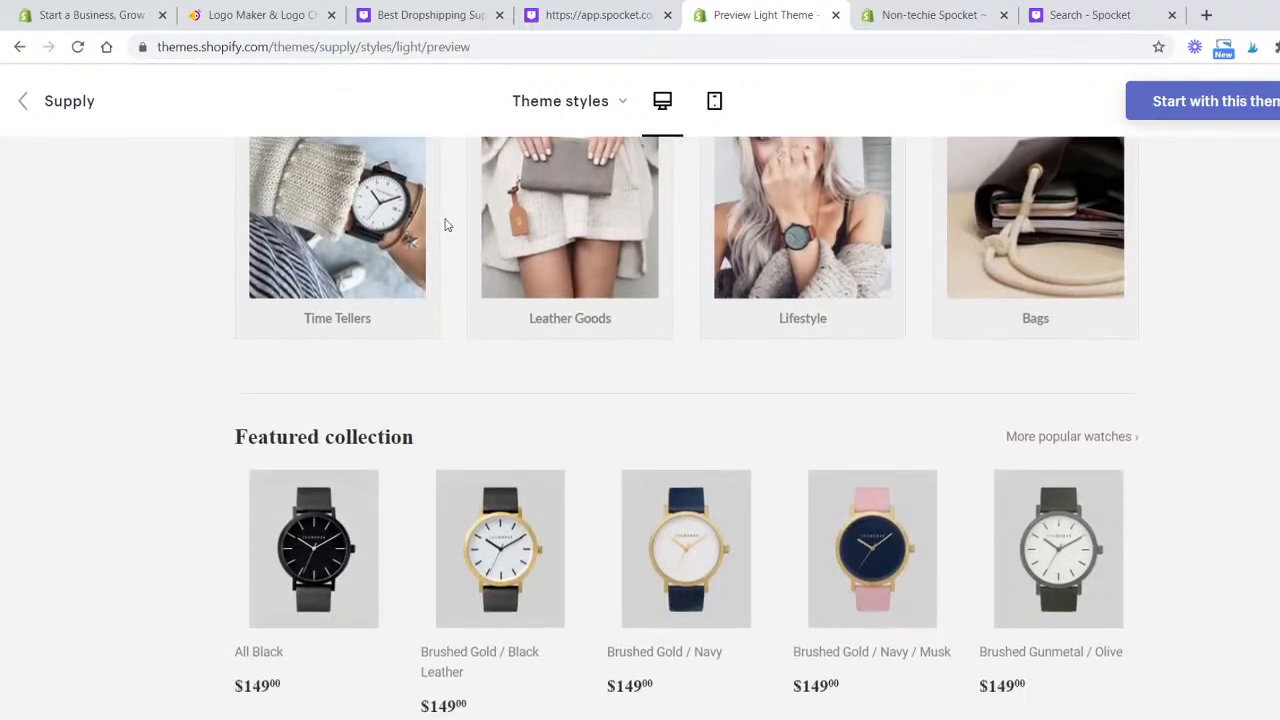
{"action": "scroll", "coordinate": [434, 257], "scroll_direction": "up", "scroll_amount": 8}
{"action": "scroll", "coordinate": [436, 259], "scroll_direction": "up", "scroll_amount": 3}
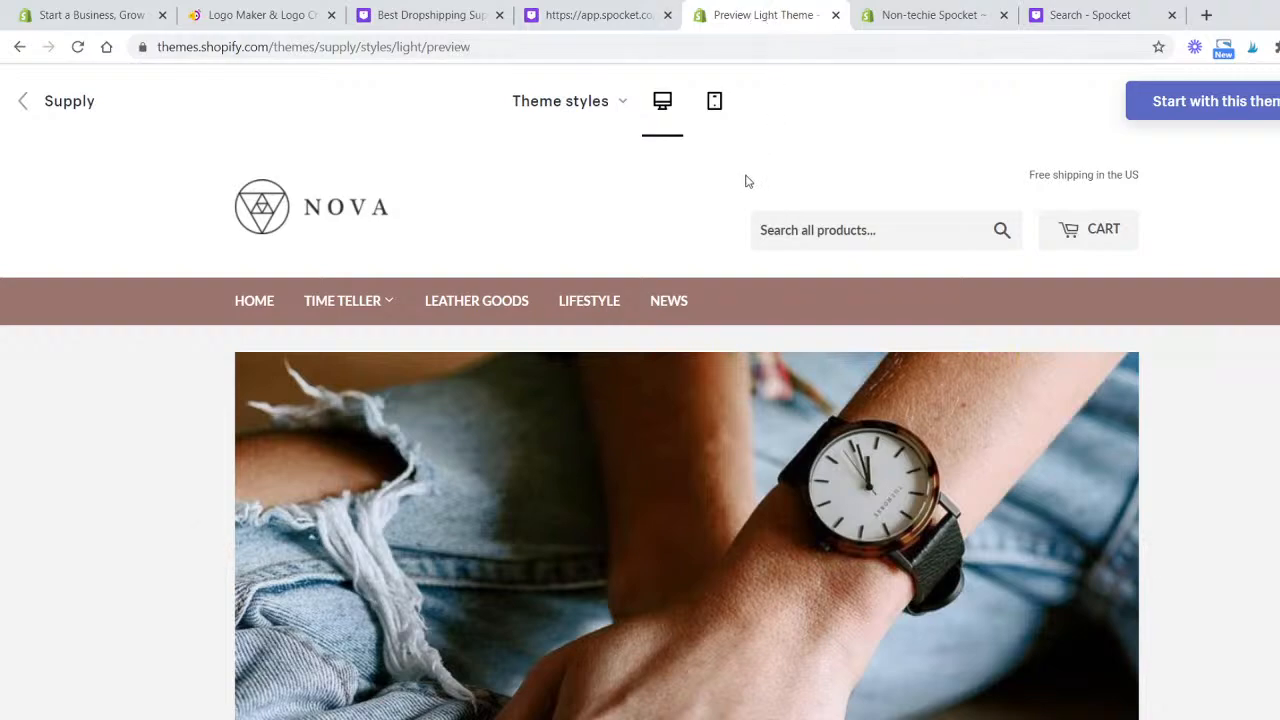
{"action": "scroll", "coordinate": [745, 181], "scroll_direction": "down", "scroll_amount": 5}
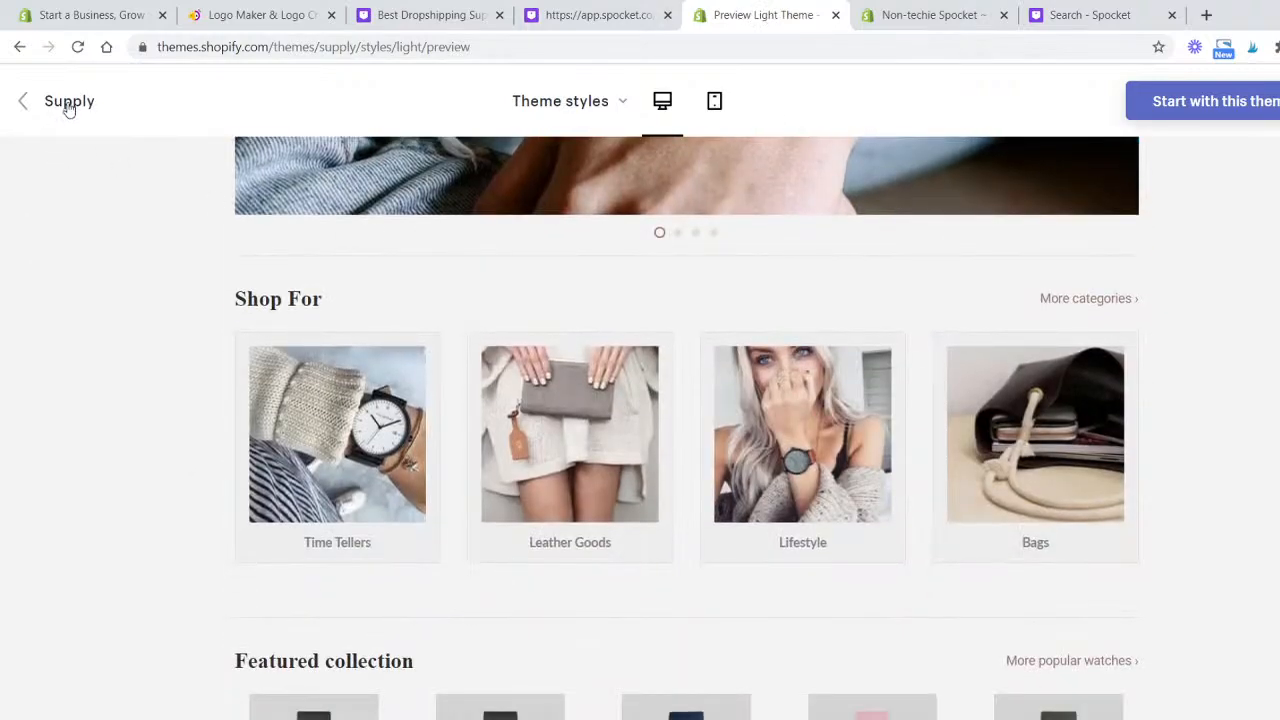
- Leave the demo for the Shopify themes homepage and scroll through the featured theme collections
{"action": "left_click", "coordinate": [68, 104]}
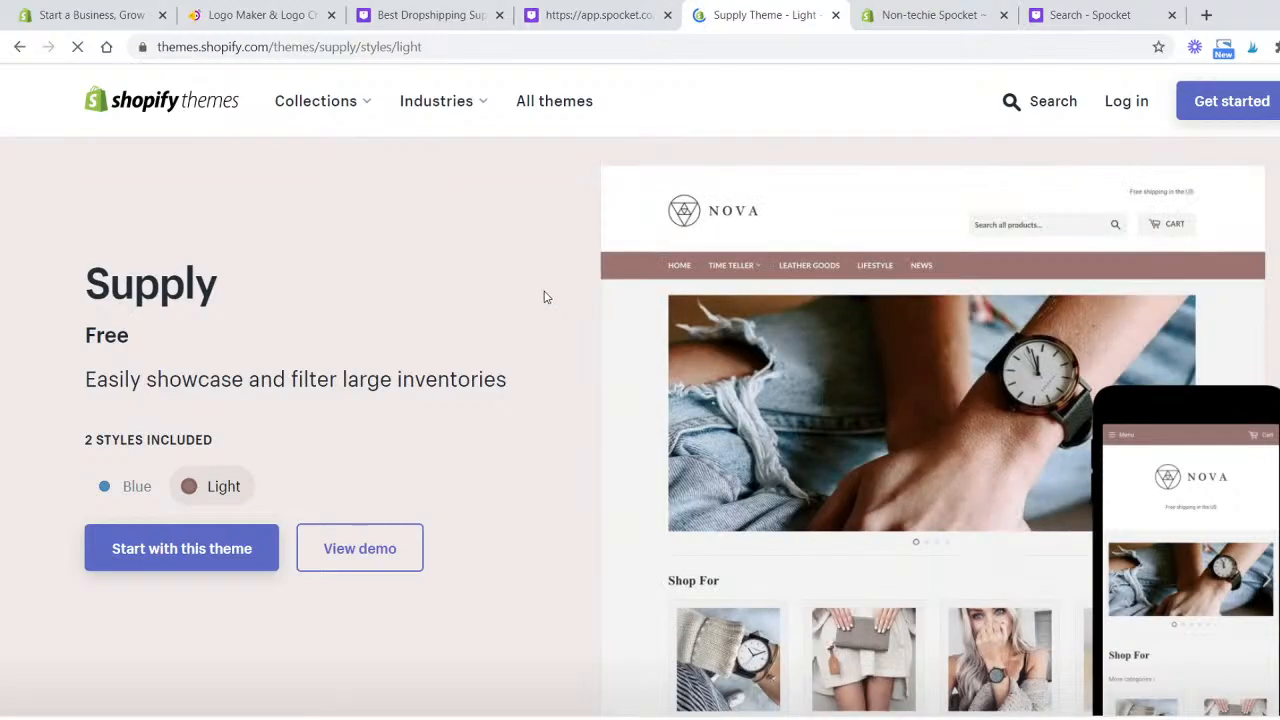
{"action": "scroll", "coordinate": [548, 295], "scroll_direction": "down", "scroll_amount": 7}
{"action": "scroll", "coordinate": [560, 289], "scroll_direction": "up", "scroll_amount": 7}
{"action": "left_click", "coordinate": [222, 108]}
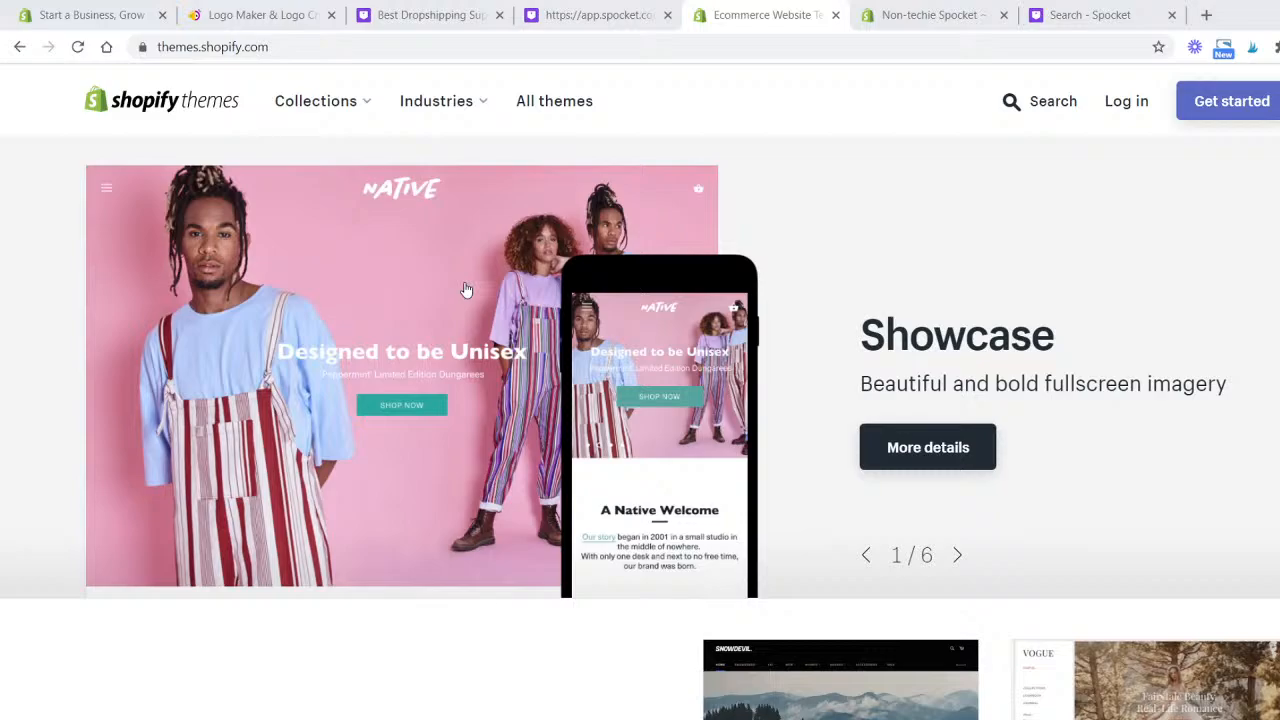
{"action": "scroll", "coordinate": [466, 289], "scroll_direction": "down", "scroll_amount": 10}
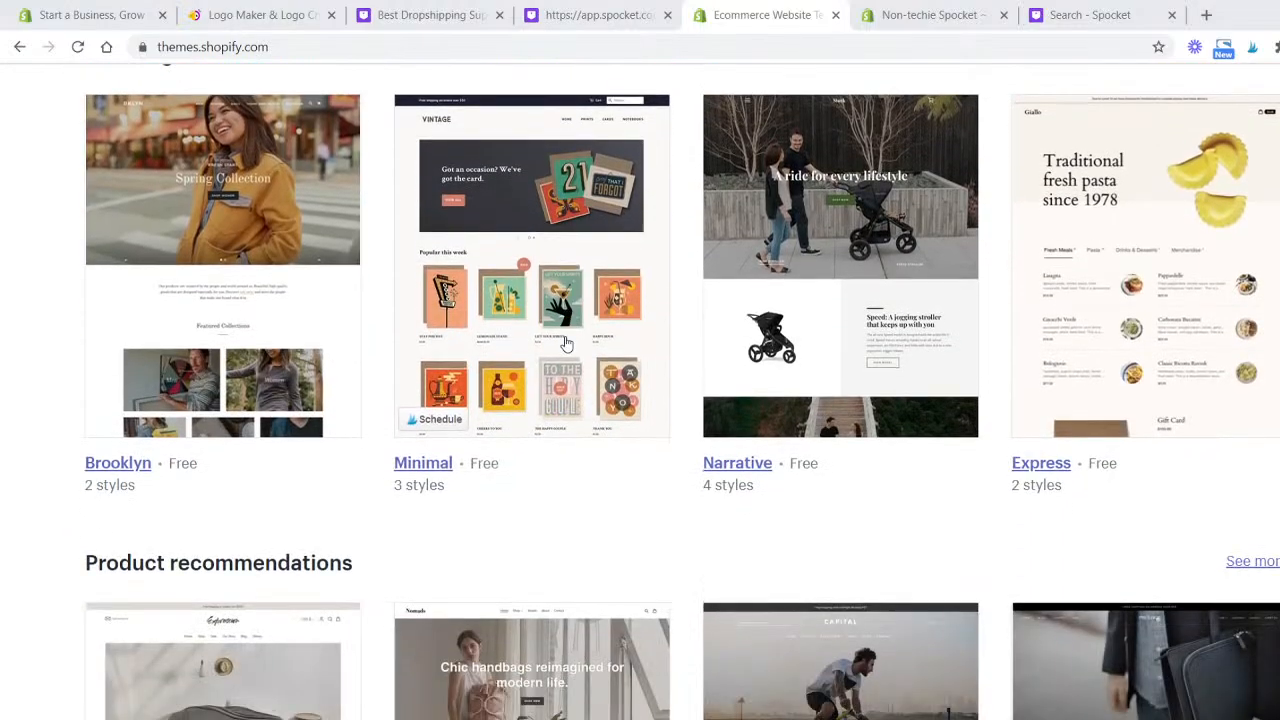
{"action": "scroll", "coordinate": [642, 335], "scroll_direction": "down", "scroll_amount": 2}
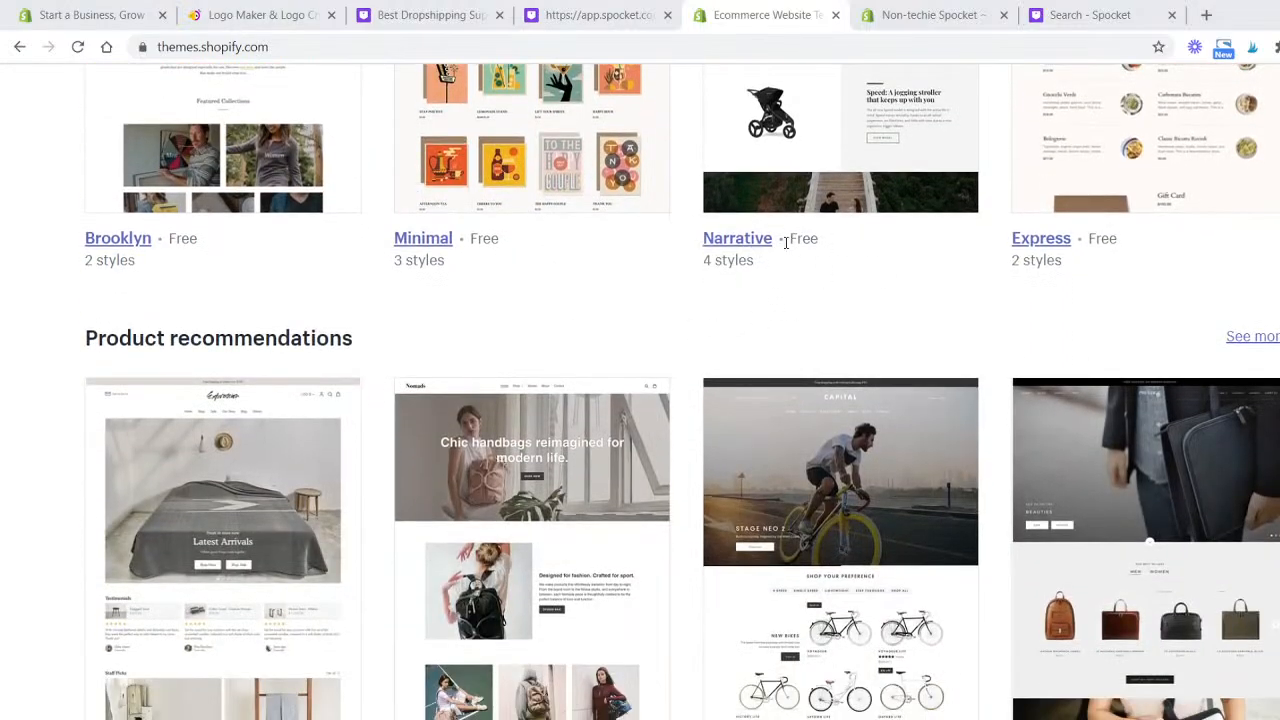
{"action": "scroll", "coordinate": [785, 242], "scroll_direction": "down", "scroll_amount": 3}
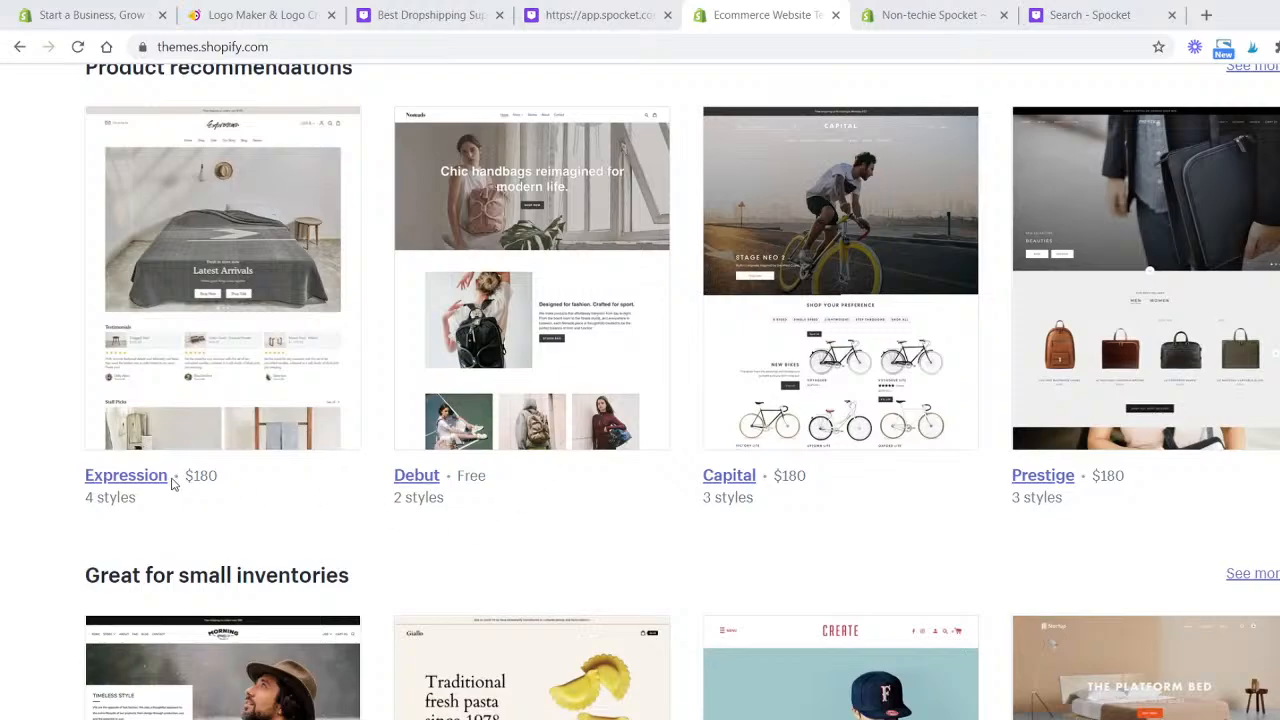
- Open the Expression theme's details page and scroll through its overview
{"action": "left_click", "coordinate": [117, 477]}
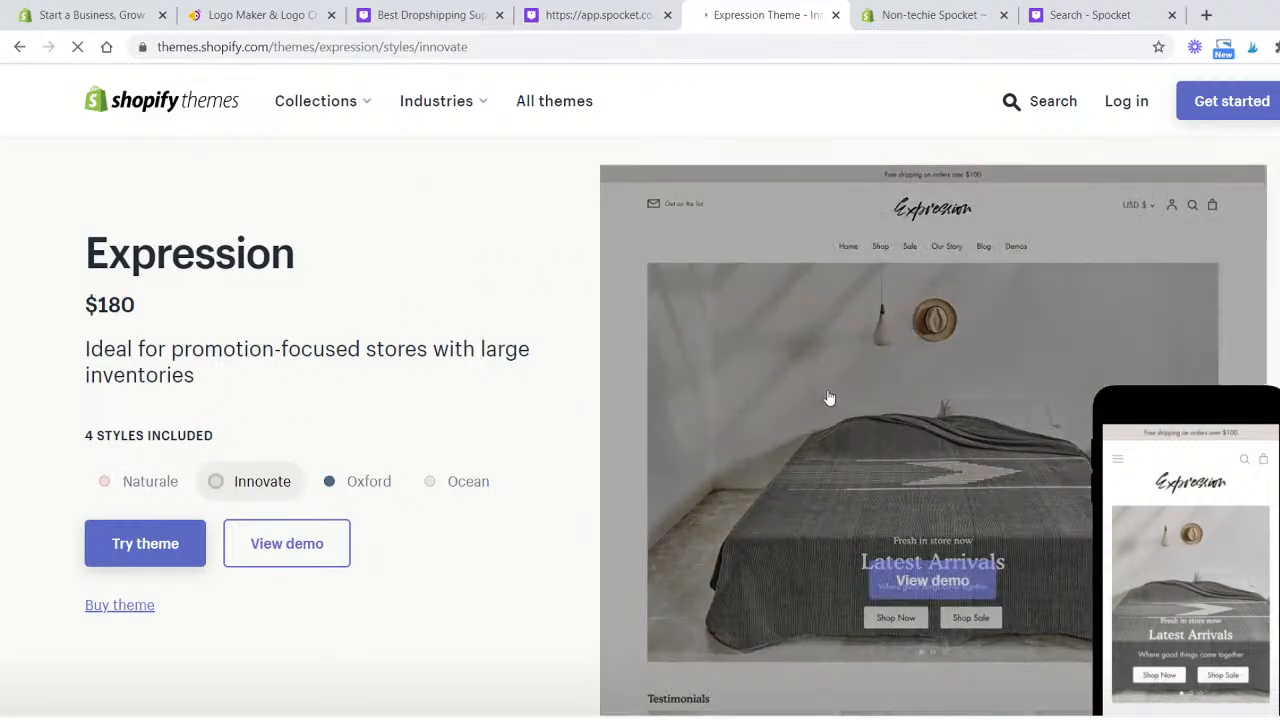
{"action": "scroll", "coordinate": [829, 400], "scroll_direction": "down", "scroll_amount": 1}
{"action": "scroll", "coordinate": [720, 391], "scroll_direction": "down", "scroll_amount": 1}
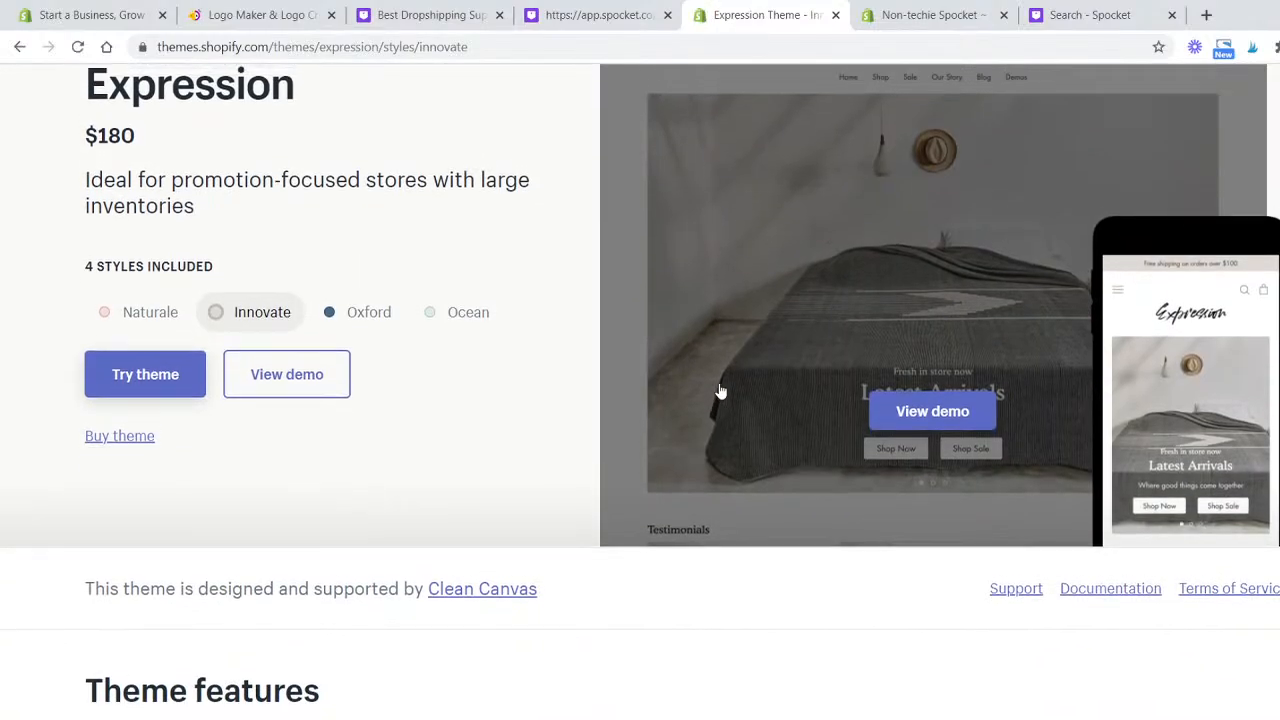
{"action": "scroll", "coordinate": [720, 392], "scroll_direction": "up", "scroll_amount": 2}
{"action": "scroll", "coordinate": [363, 402], "scroll_direction": "down", "scroll_amount": 4}
{"action": "scroll", "coordinate": [233, 397], "scroll_direction": "up", "scroll_amount": 4}
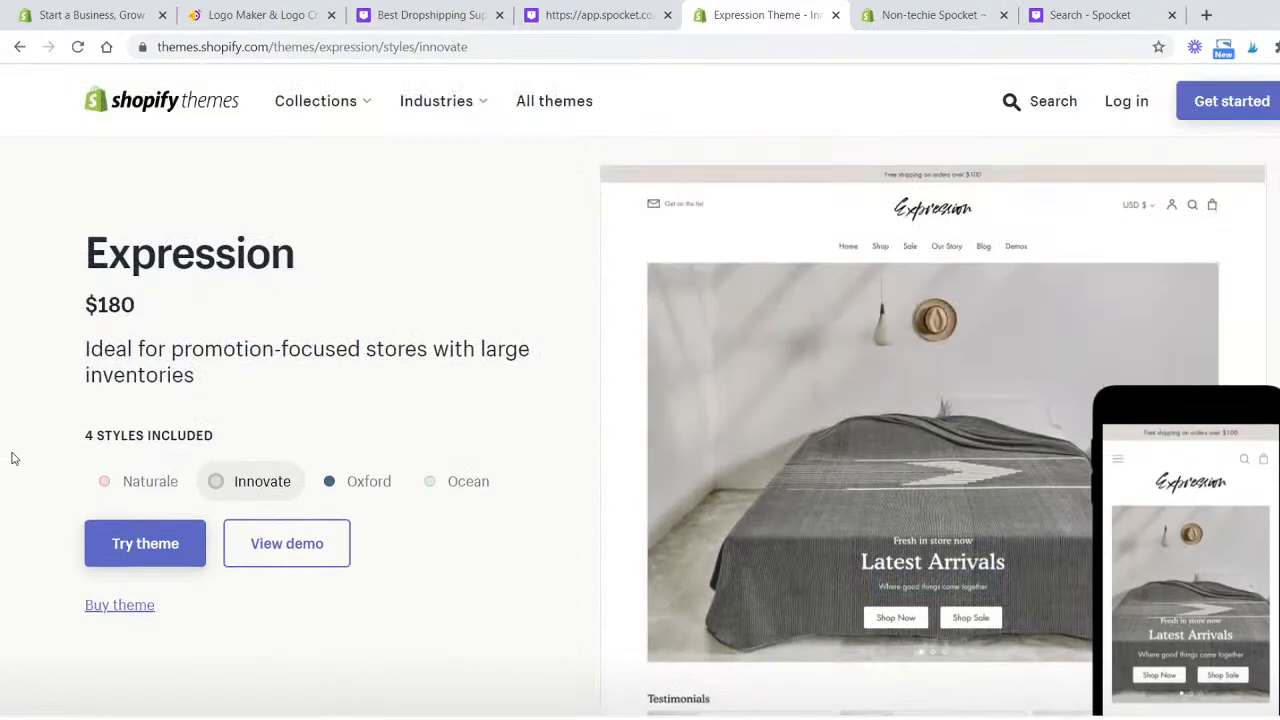
- Preview the Expression theme's Ocean, Oxford, Naturale and Innovate styles
{"action": "left_click", "coordinate": [430, 482]}
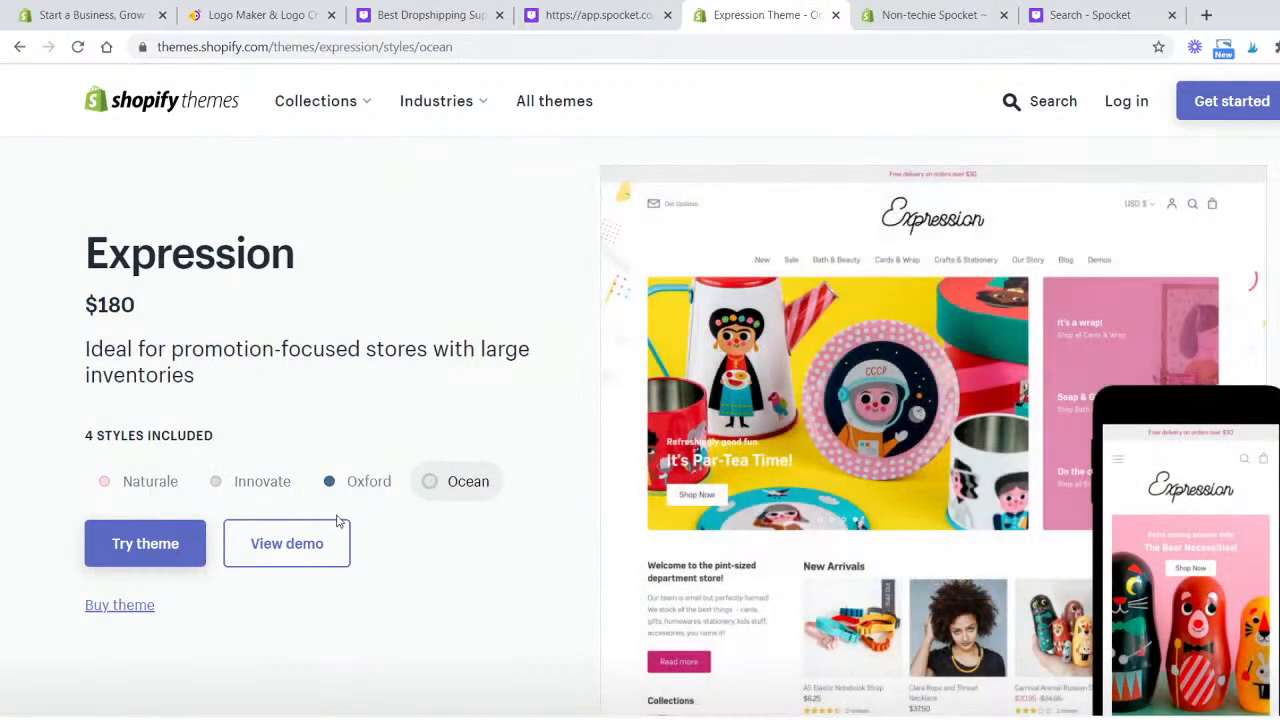
{"action": "left_click", "coordinate": [340, 486]}
{"action": "left_click", "coordinate": [212, 494]}
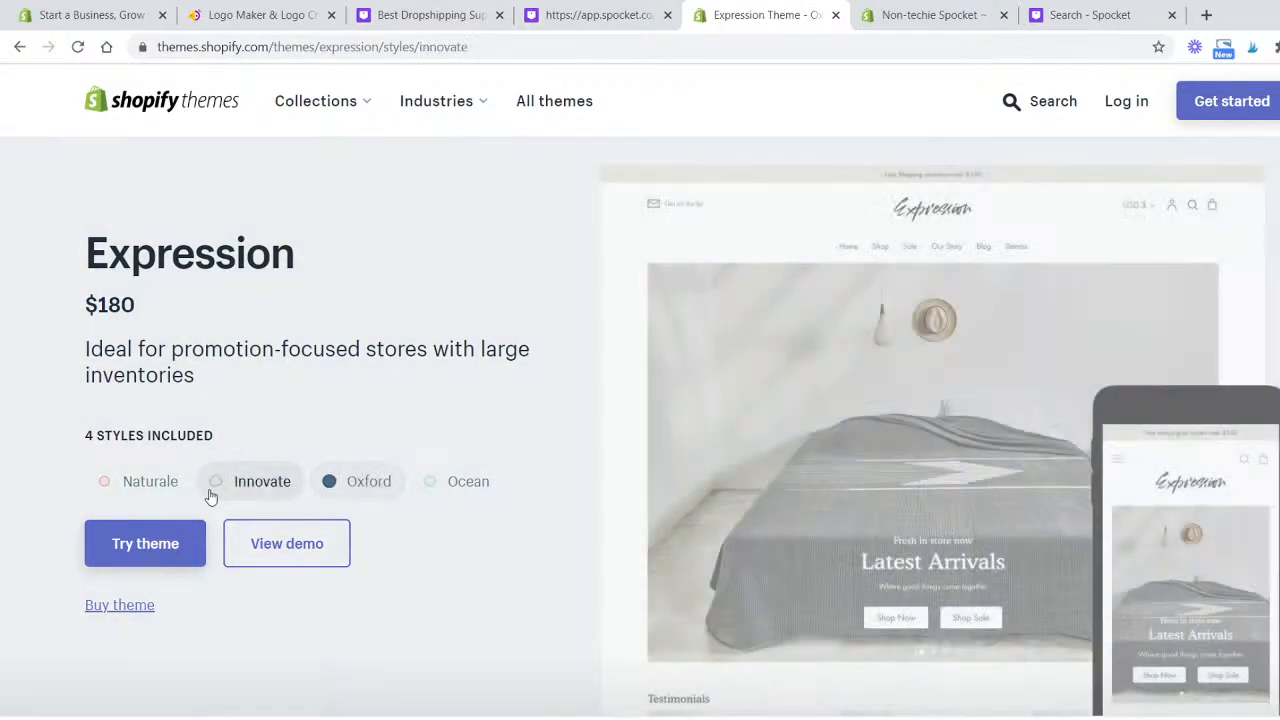
{"action": "left_click", "coordinate": [120, 485]}
{"action": "left_click", "coordinate": [212, 483]}
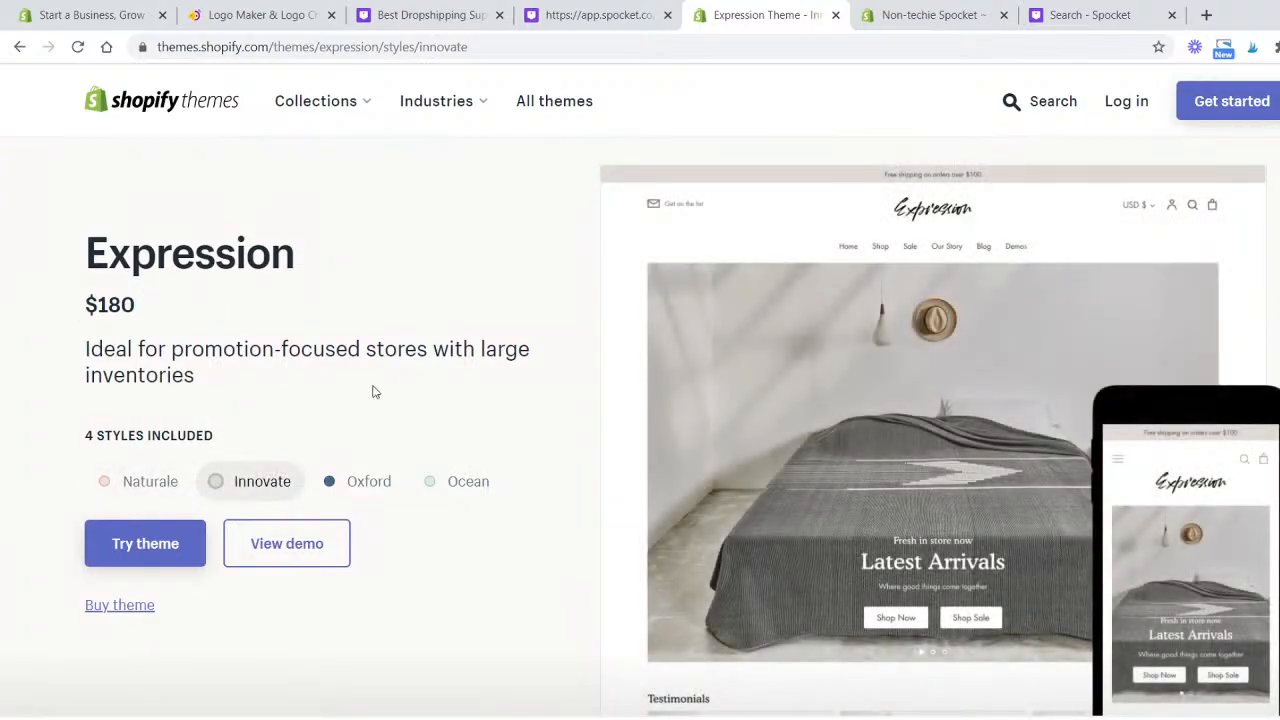
- Scroll through Expression's theme features, included extras and example stores, then return to the top
{"action": "scroll", "coordinate": [463, 463], "scroll_direction": "down", "scroll_amount": 5}
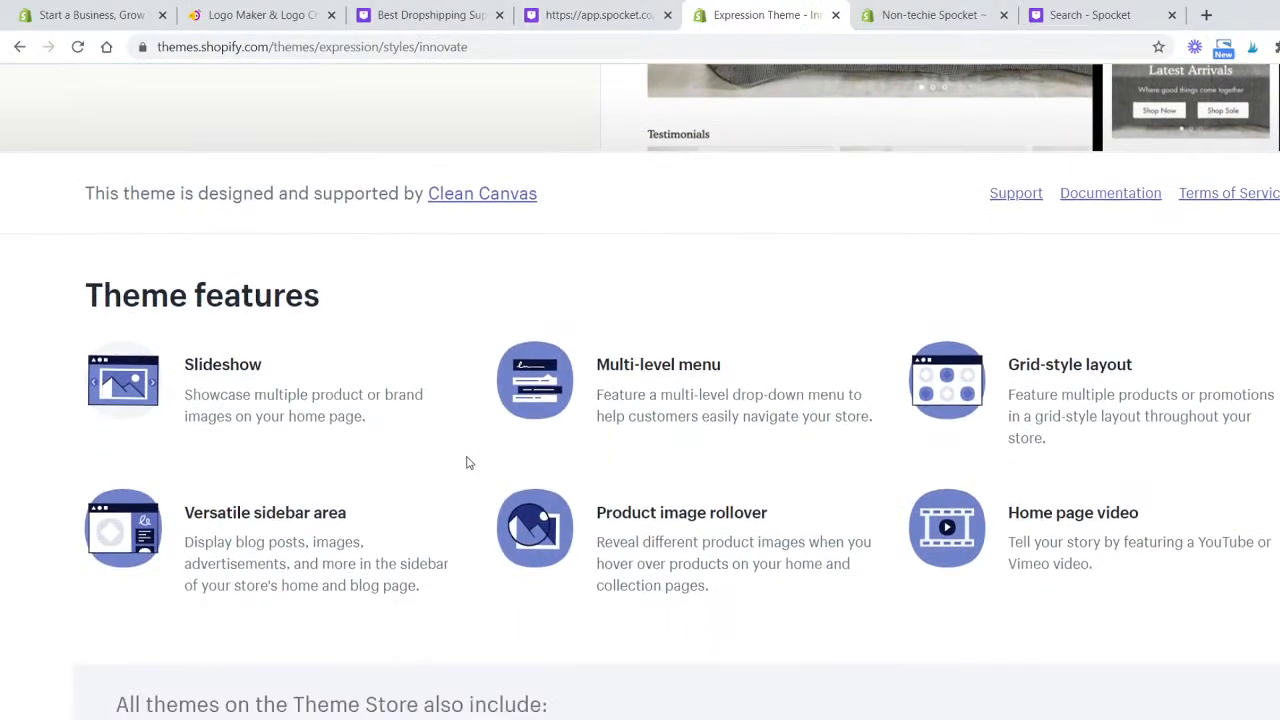
{"action": "scroll", "coordinate": [466, 463], "scroll_direction": "down", "scroll_amount": 1}
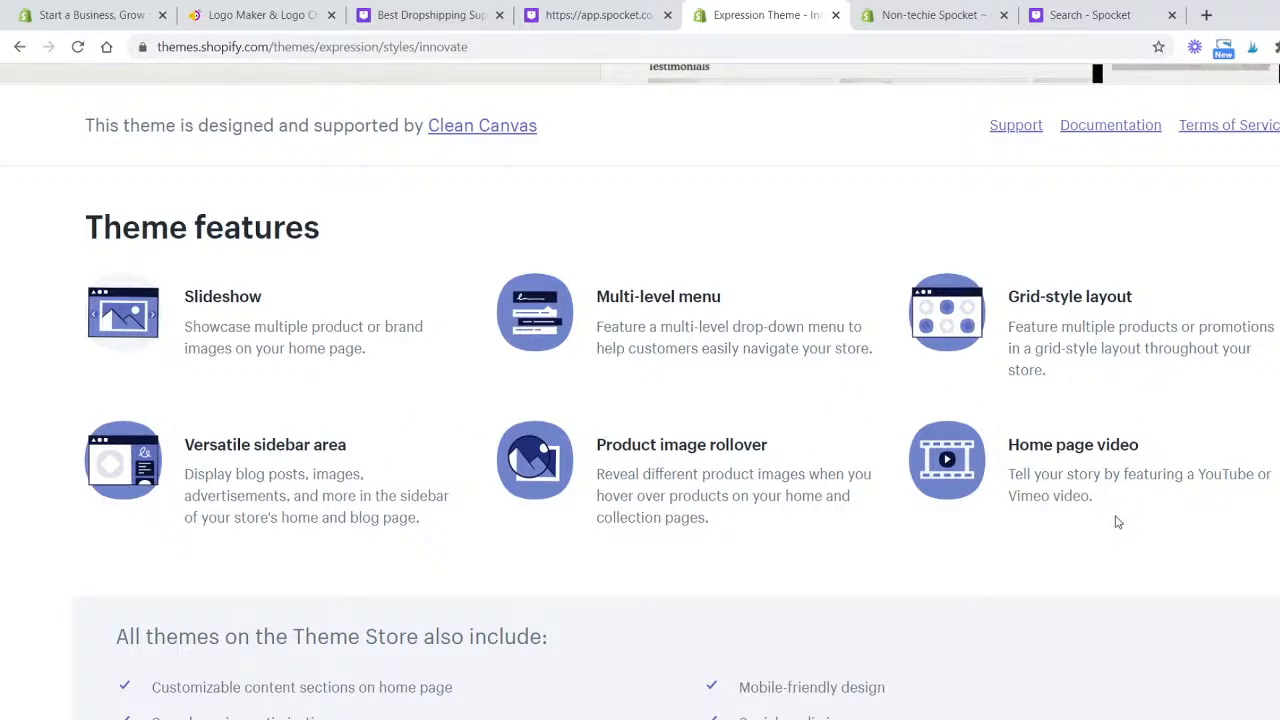
{"action": "scroll", "coordinate": [1090, 490], "scroll_direction": "down", "scroll_amount": 5}
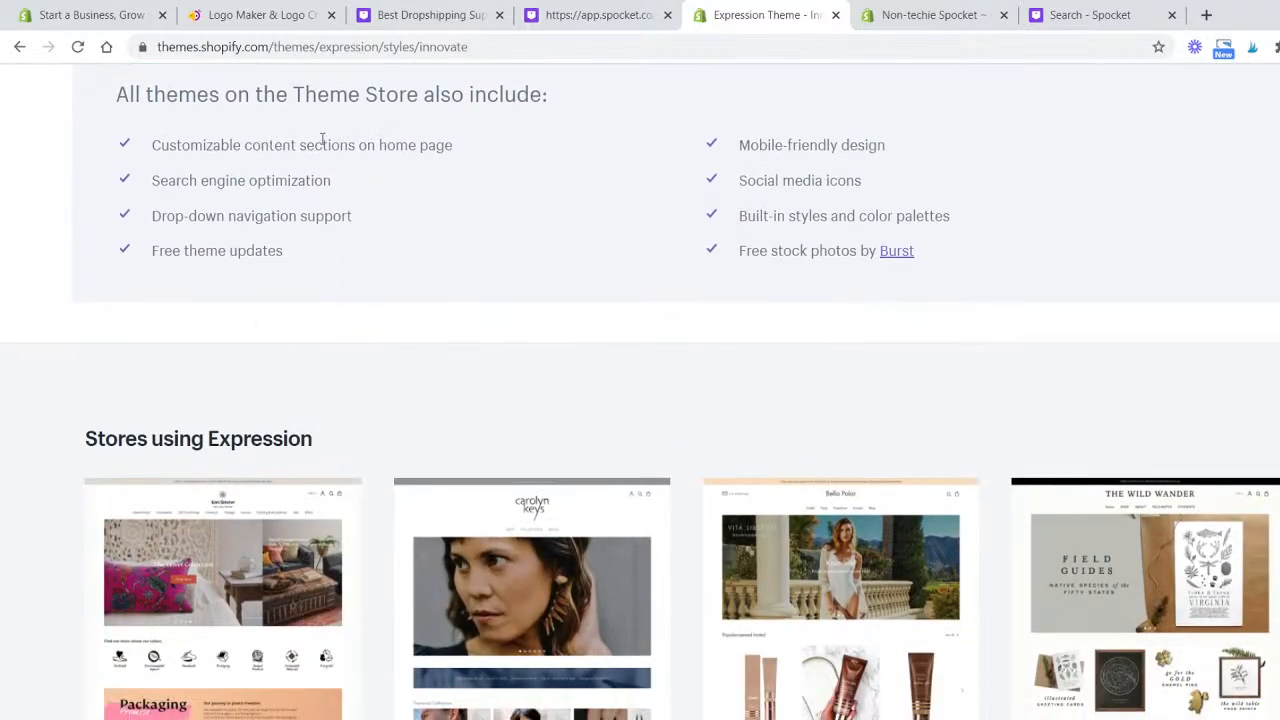
{"action": "left_click_drag", "start_coordinate": [161, 145], "coordinate": [858, 181]}
{"action": "left_click", "coordinate": [1057, 260]}
{"action": "scroll", "coordinate": [1052, 257], "scroll_direction": "down", "scroll_amount": 3}
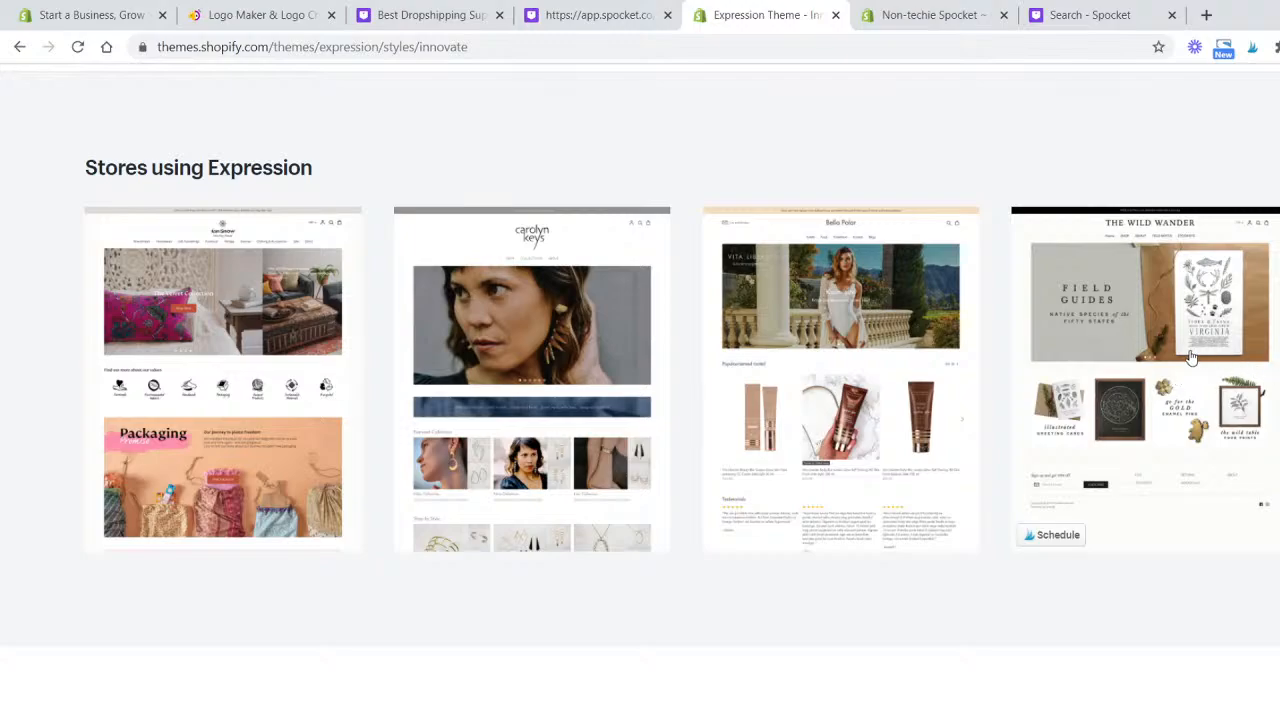
{"action": "scroll", "coordinate": [1185, 360], "scroll_direction": "down", "scroll_amount": 2}
{"action": "scroll", "coordinate": [1192, 357], "scroll_direction": "up", "scroll_amount": 2}
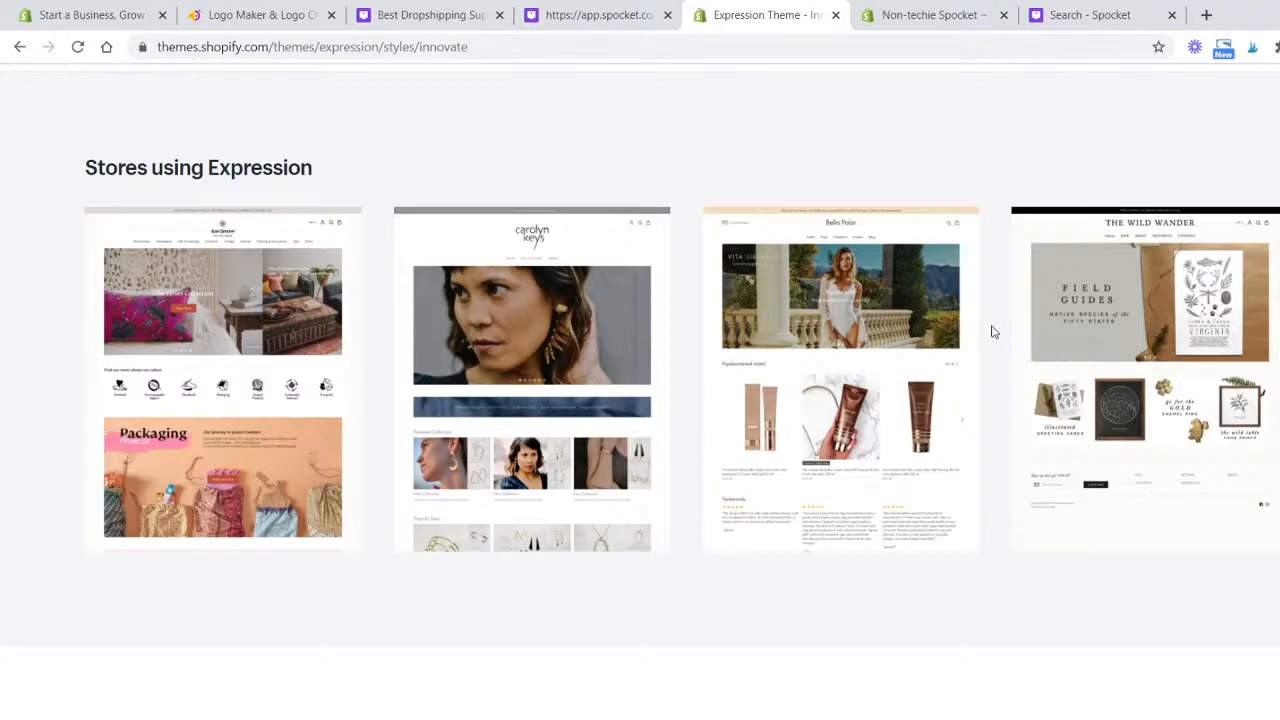
{"action": "scroll", "coordinate": [1075, 390], "scroll_direction": "up", "scroll_amount": 15}
{"action": "scroll", "coordinate": [1075, 390], "scroll_direction": "up", "scroll_amount": 2}
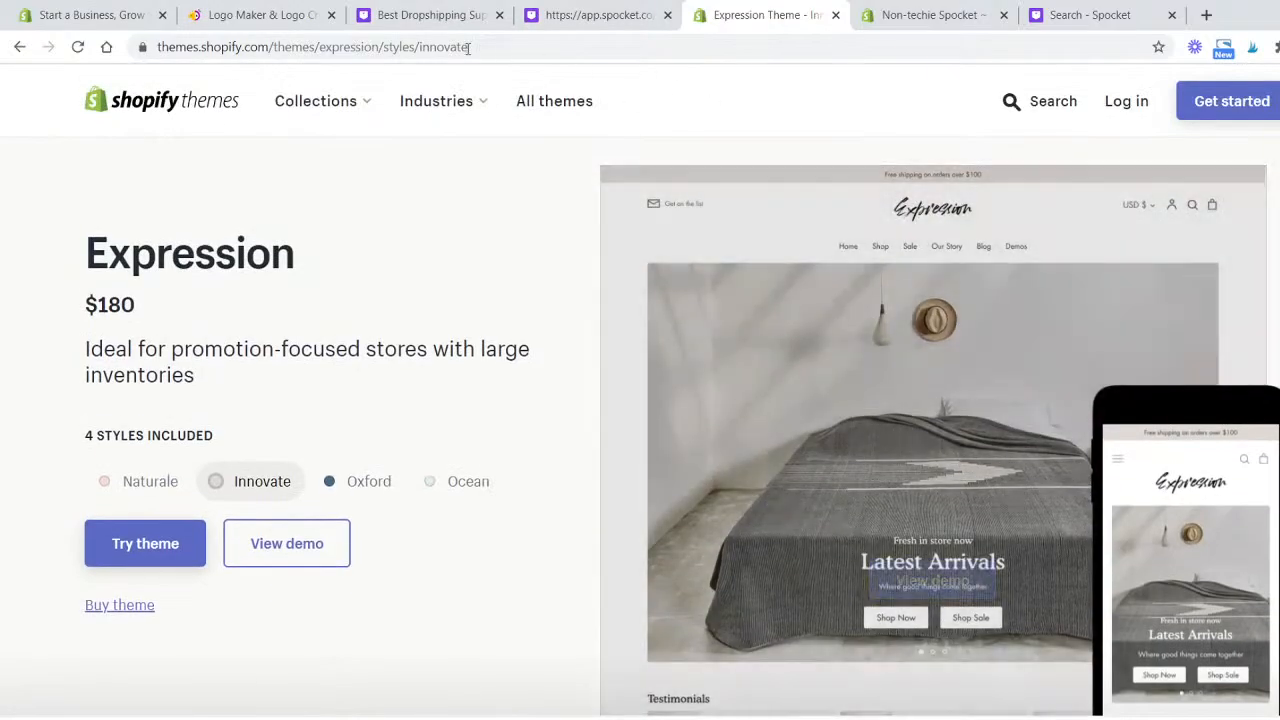
- Open the Trending this week theme collection
{"action": "left_click", "coordinate": [338, 103]}
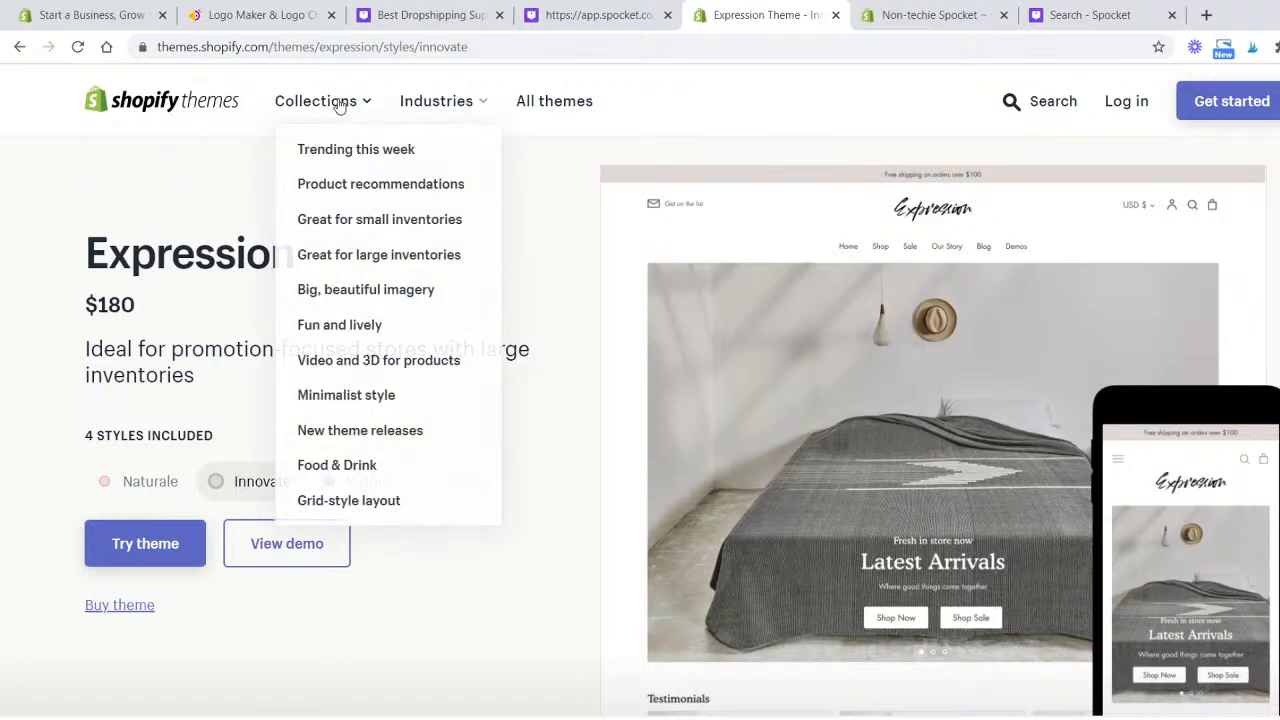
{"action": "left_click", "coordinate": [427, 156]}
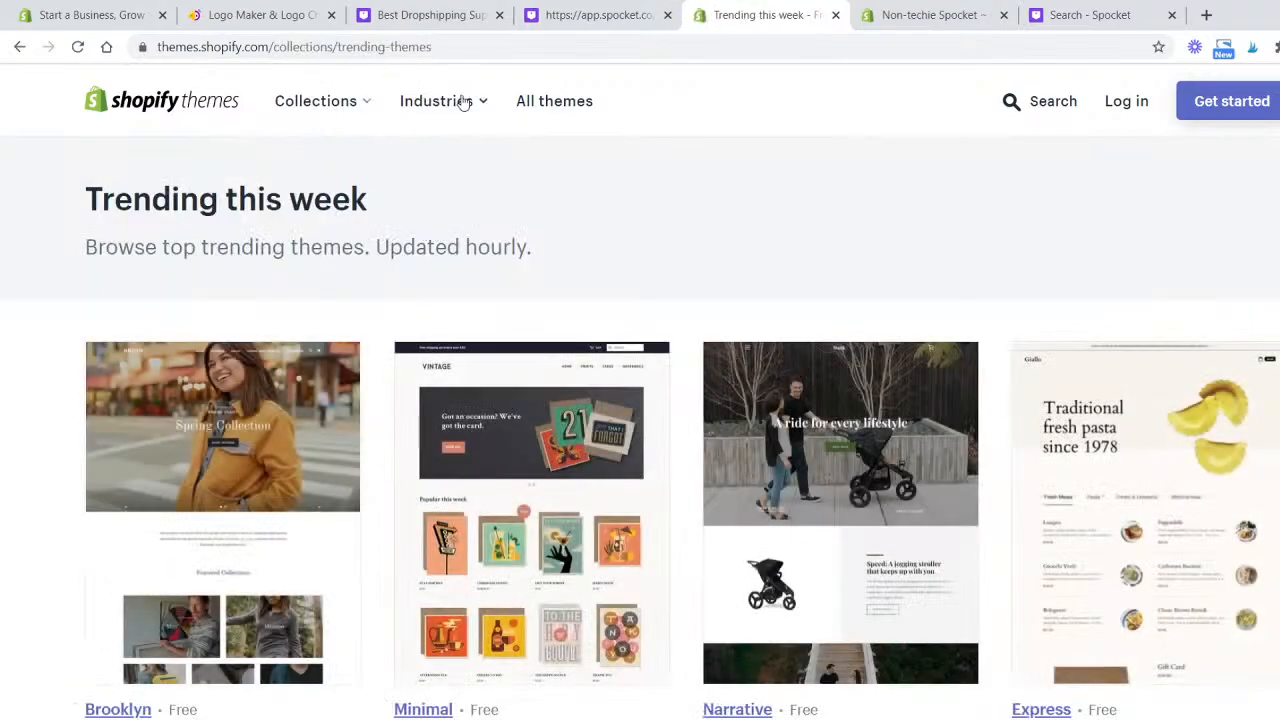
- Filter themes by the Art & Photography industry, then remove that filter
{"action": "left_click", "coordinate": [463, 101]}
{"action": "left_click", "coordinate": [468, 148]}
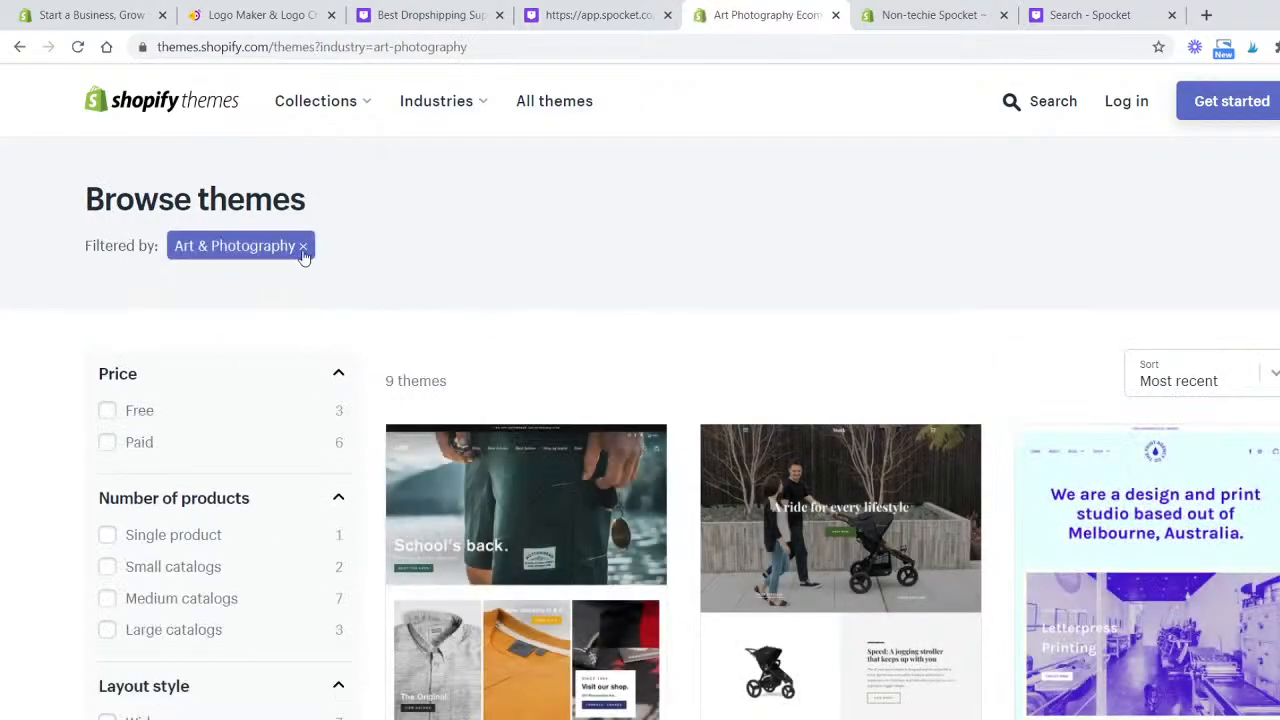
{"action": "left_click", "coordinate": [303, 248]}
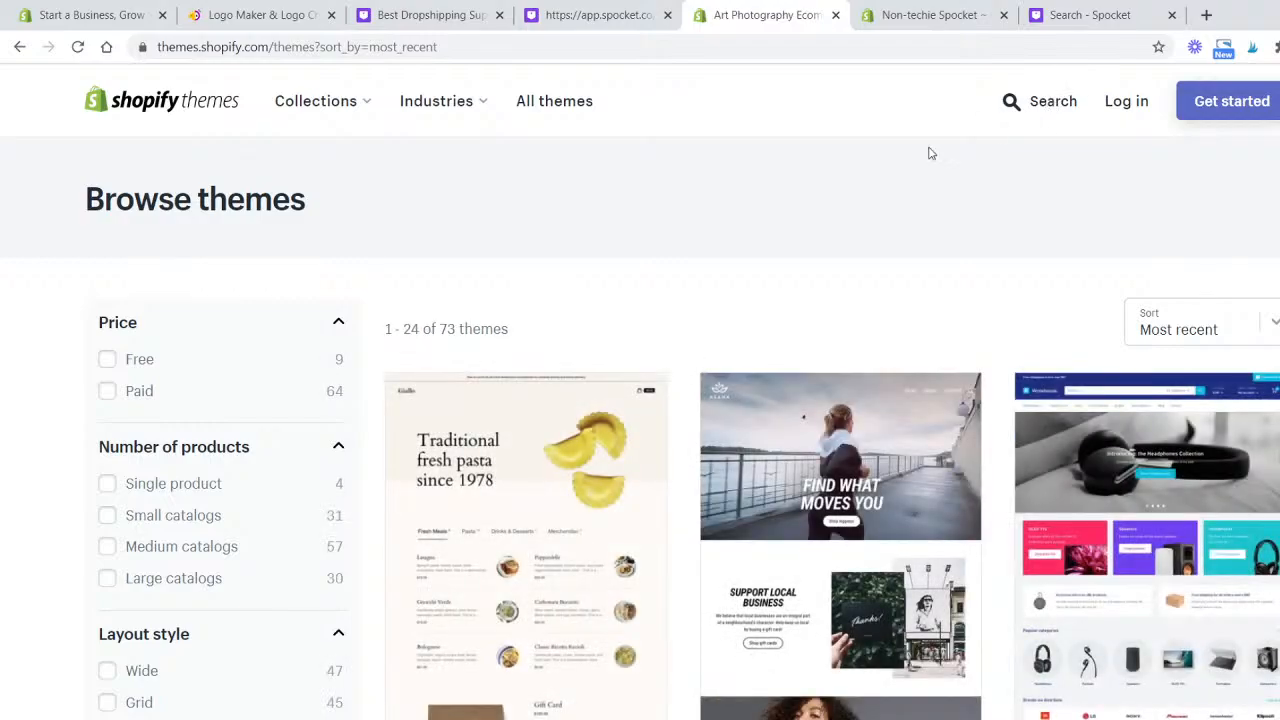
- Filter the theme list to Free themes only and scroll through the results
{"action": "left_click", "coordinate": [107, 358]}
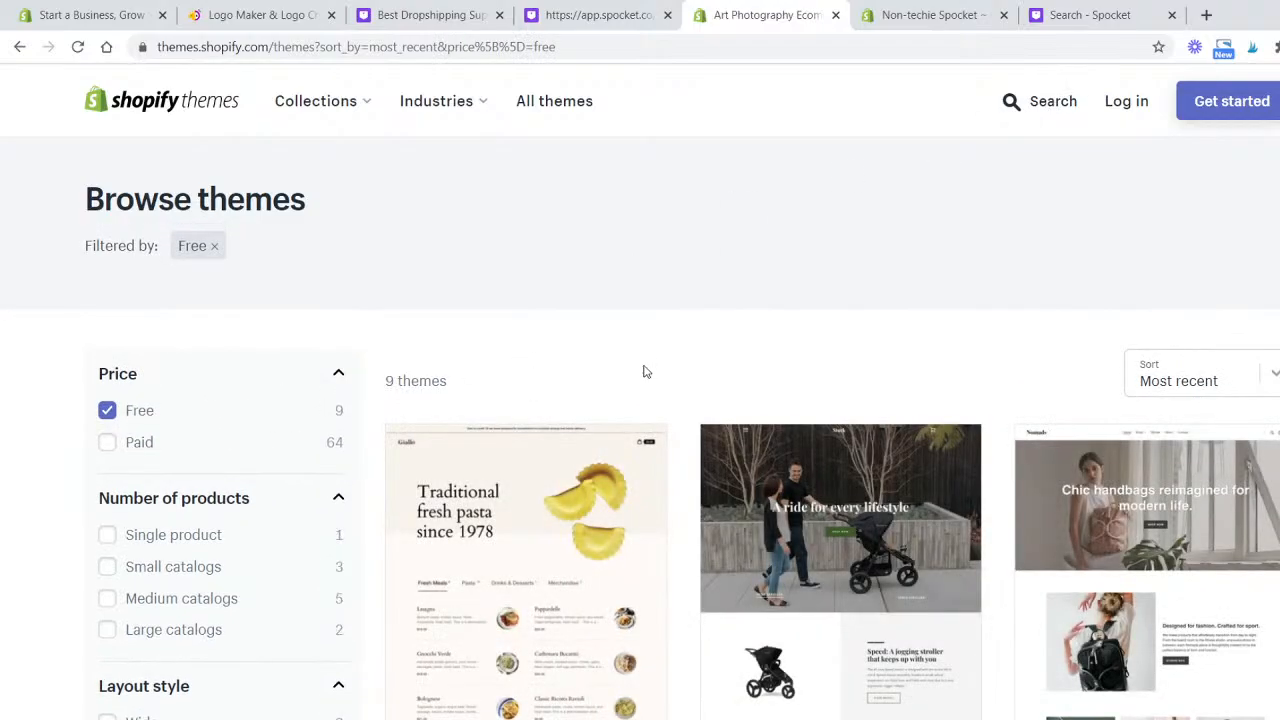
{"action": "scroll", "coordinate": [672, 347], "scroll_direction": "down", "scroll_amount": 10}
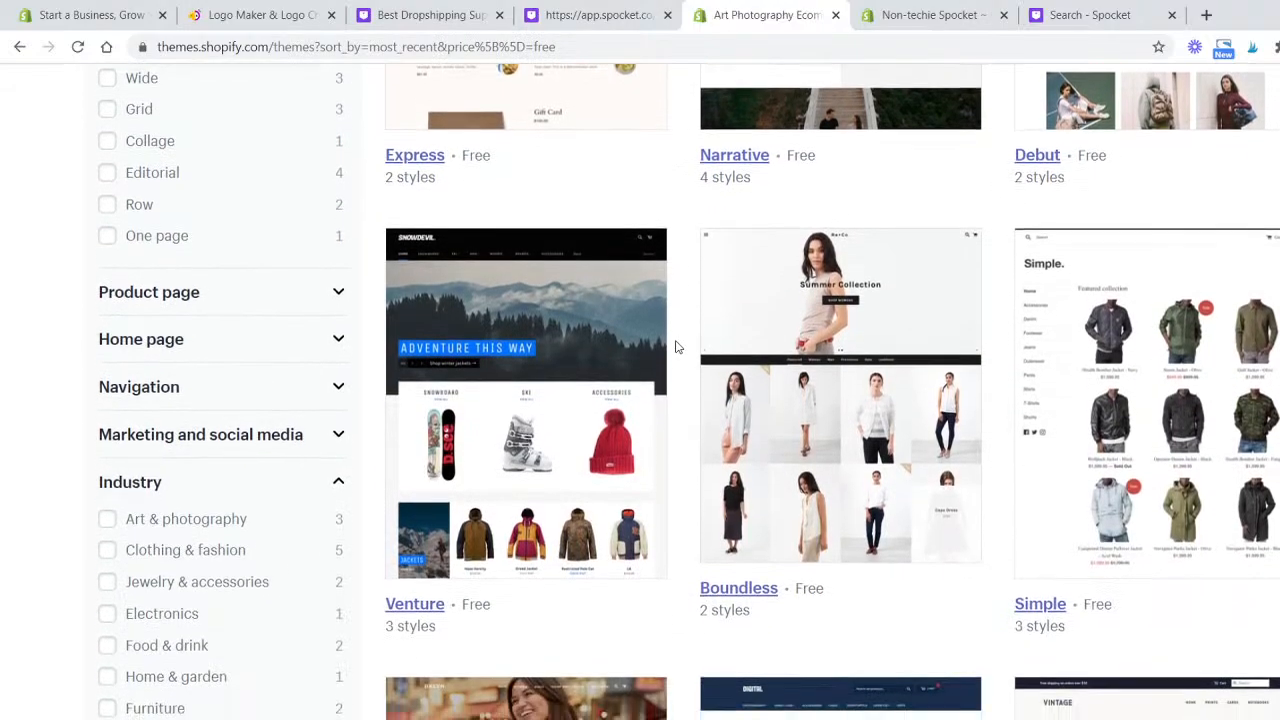
{"action": "scroll", "coordinate": [675, 347], "scroll_direction": "down", "scroll_amount": 5}
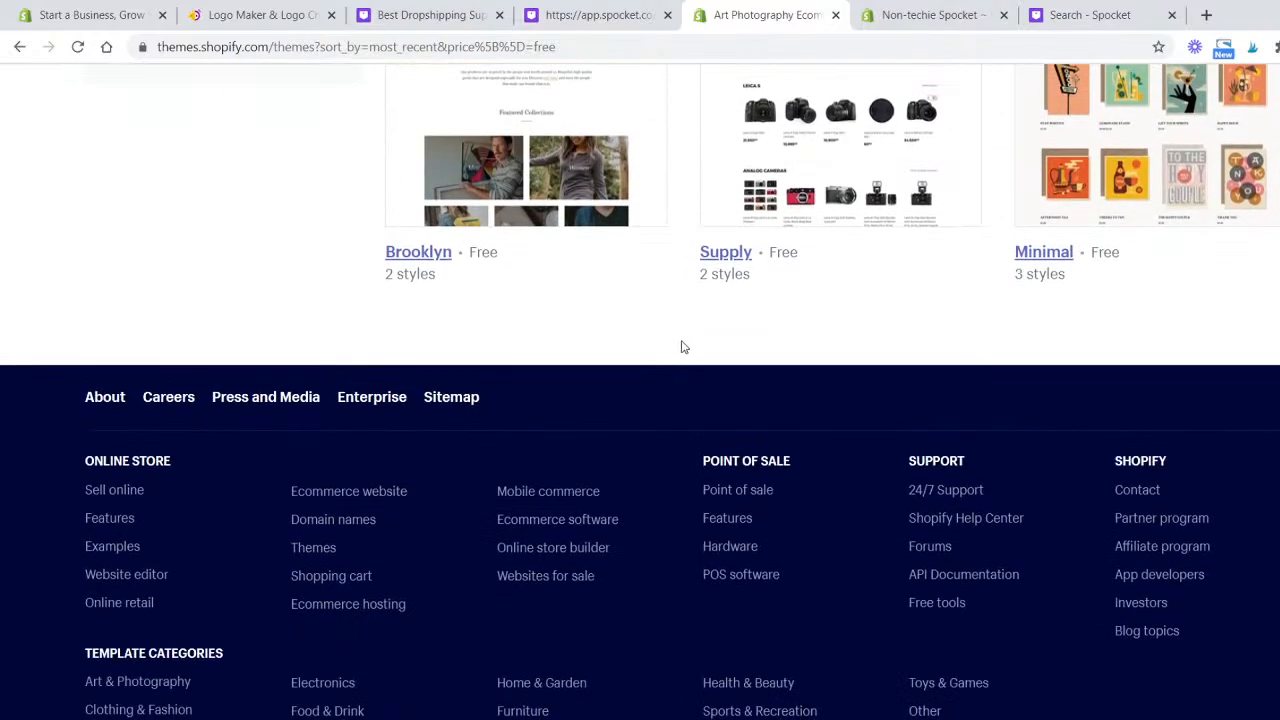
{"action": "scroll", "coordinate": [681, 347], "scroll_direction": "up", "scroll_amount": 5}
{"action": "scroll", "coordinate": [680, 347], "scroll_direction": "up", "scroll_amount": 10}
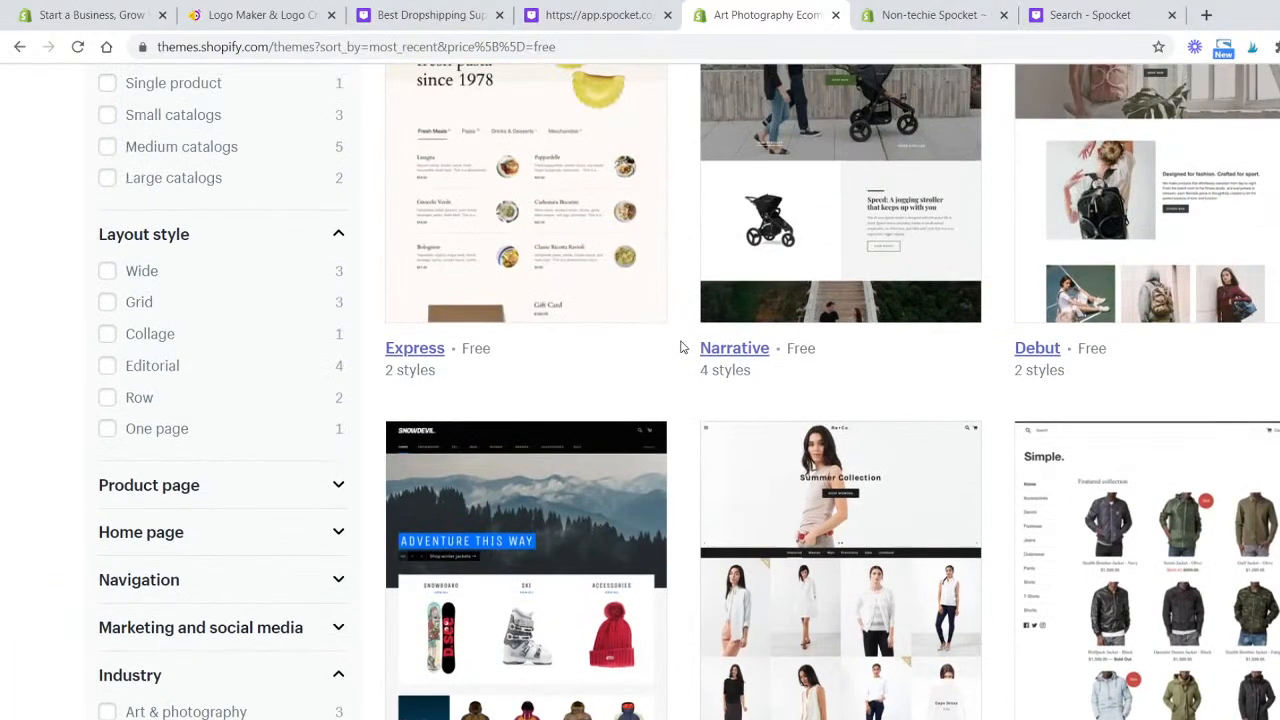
{"action": "scroll", "coordinate": [681, 347], "scroll_direction": "down", "scroll_amount": 4}
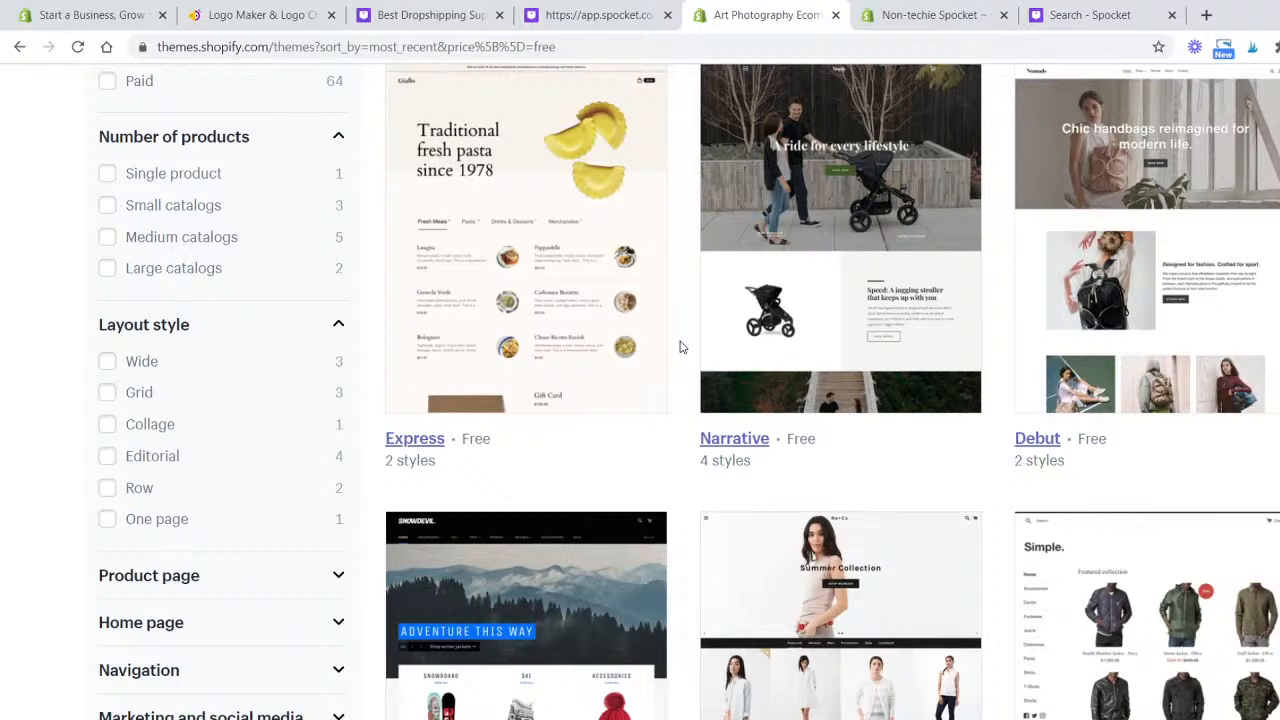
{"action": "scroll", "coordinate": [646, 334], "scroll_direction": "up", "scroll_amount": 4}
{"action": "scroll", "coordinate": [646, 332], "scroll_direction": "down", "scroll_amount": 1}
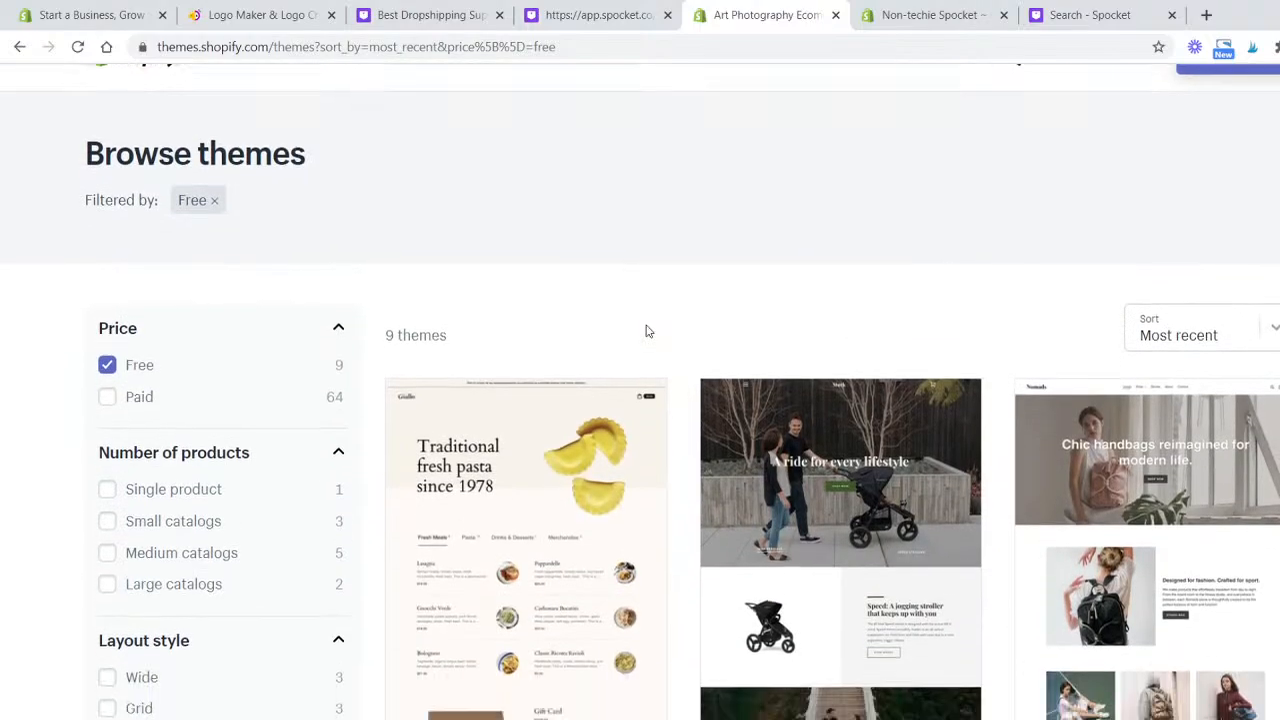
- Scroll through the free theme results
{"action": "scroll", "coordinate": [646, 332], "scroll_direction": "down", "scroll_amount": 6}
{"action": "scroll", "coordinate": [1173, 332], "scroll_direction": "down", "scroll_amount": 3}
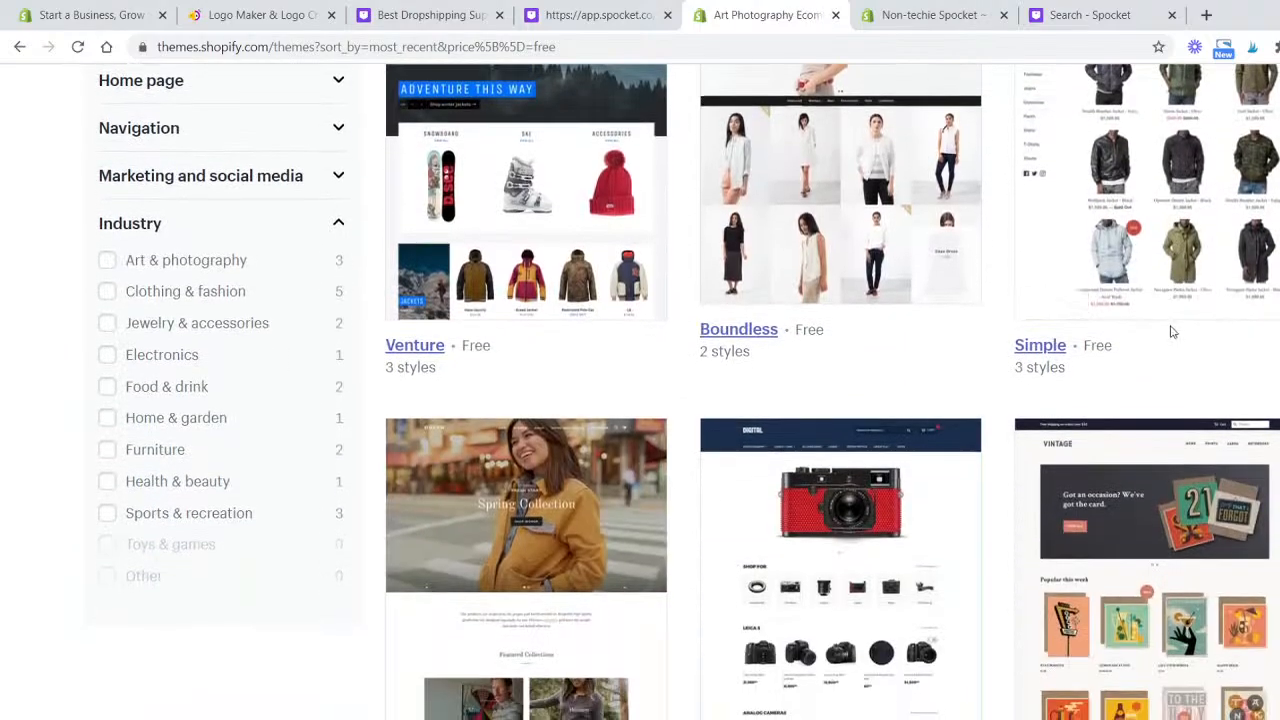
{"action": "scroll", "coordinate": [1173, 332], "scroll_direction": "down", "scroll_amount": 4}
{"action": "scroll", "coordinate": [1069, 443], "scroll_direction": "up", "scroll_amount": 1}
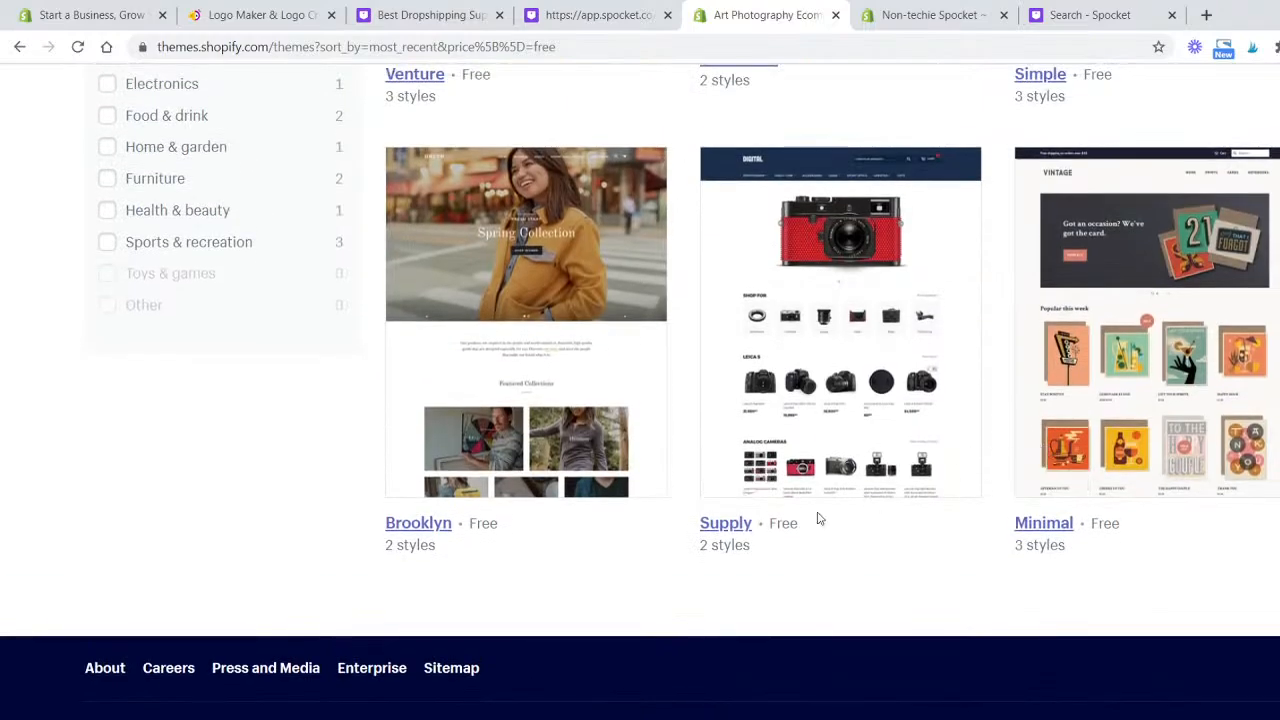
- Open the Supply theme, switch to its Light style and scroll through its theme features
{"action": "left_click", "coordinate": [726, 532]}
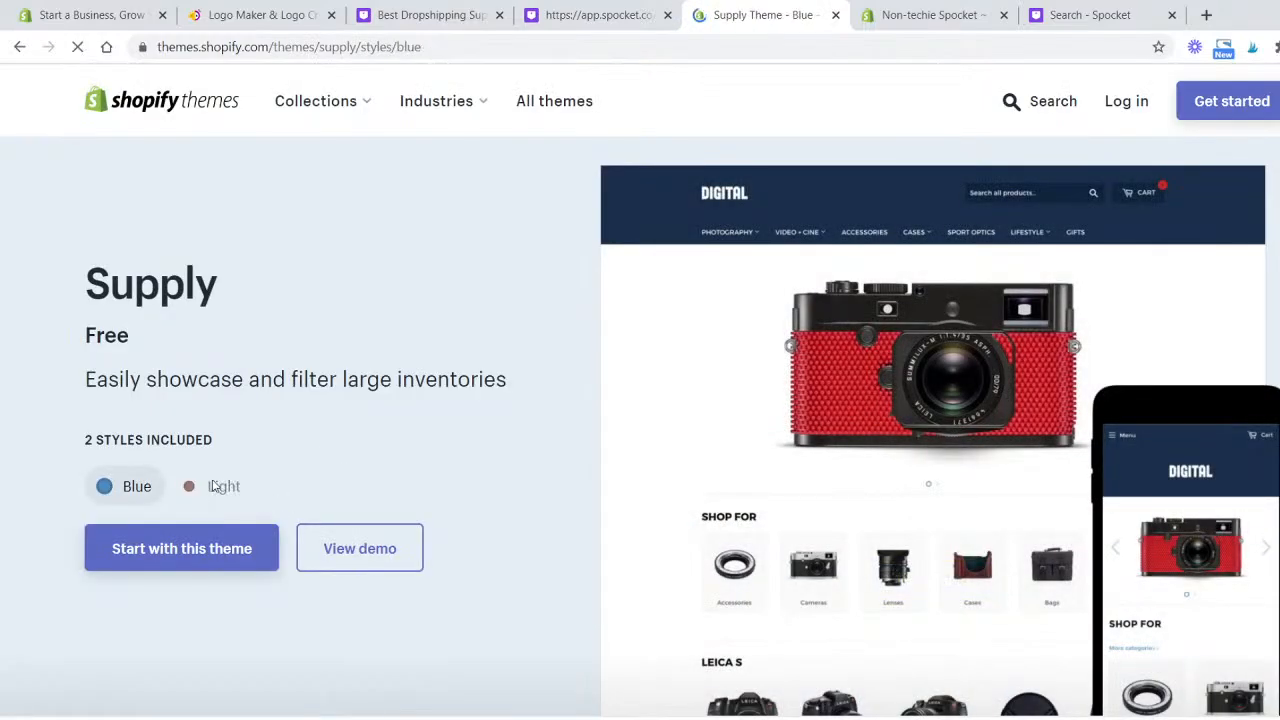
{"action": "left_click", "coordinate": [215, 486]}
{"action": "scroll", "coordinate": [620, 409], "scroll_direction": "down", "scroll_amount": 5}
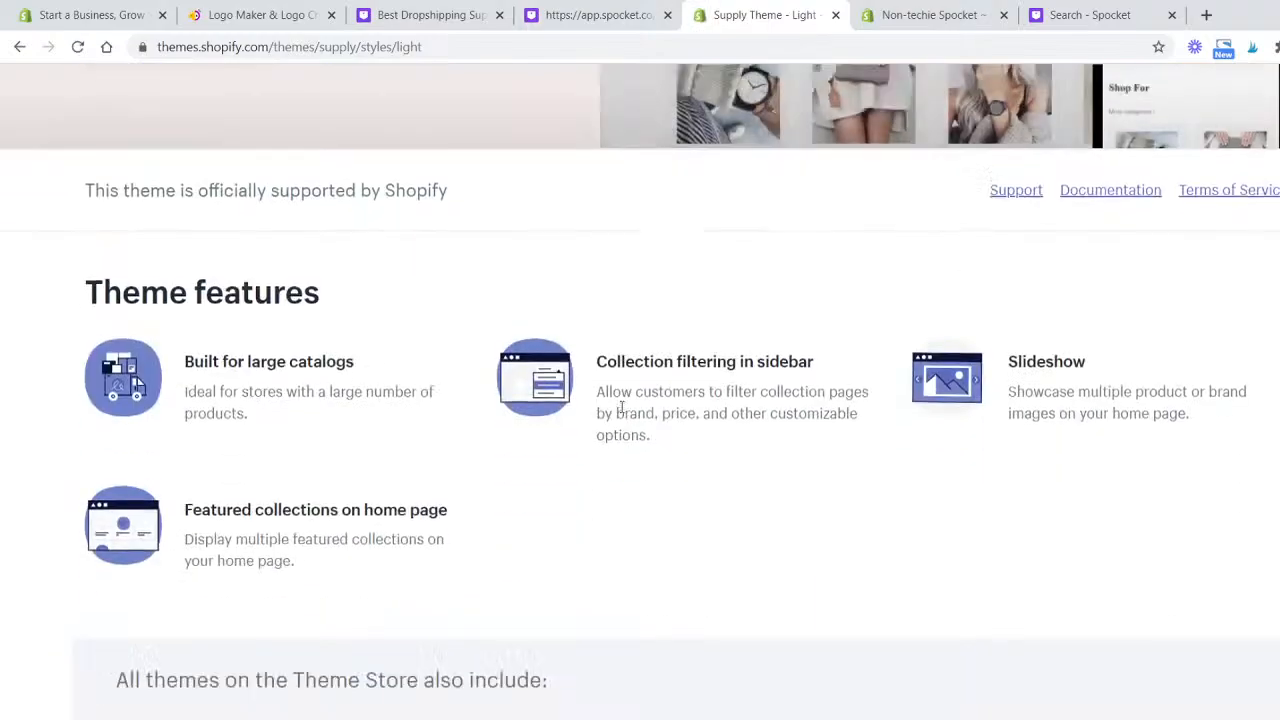
{"action": "scroll", "coordinate": [620, 409], "scroll_direction": "up", "scroll_amount": 5}
- Switch to the Hatchful logo maker, start a new logo and choose the Health and beauty business space
{"action": "left_click", "coordinate": [313, 8]}
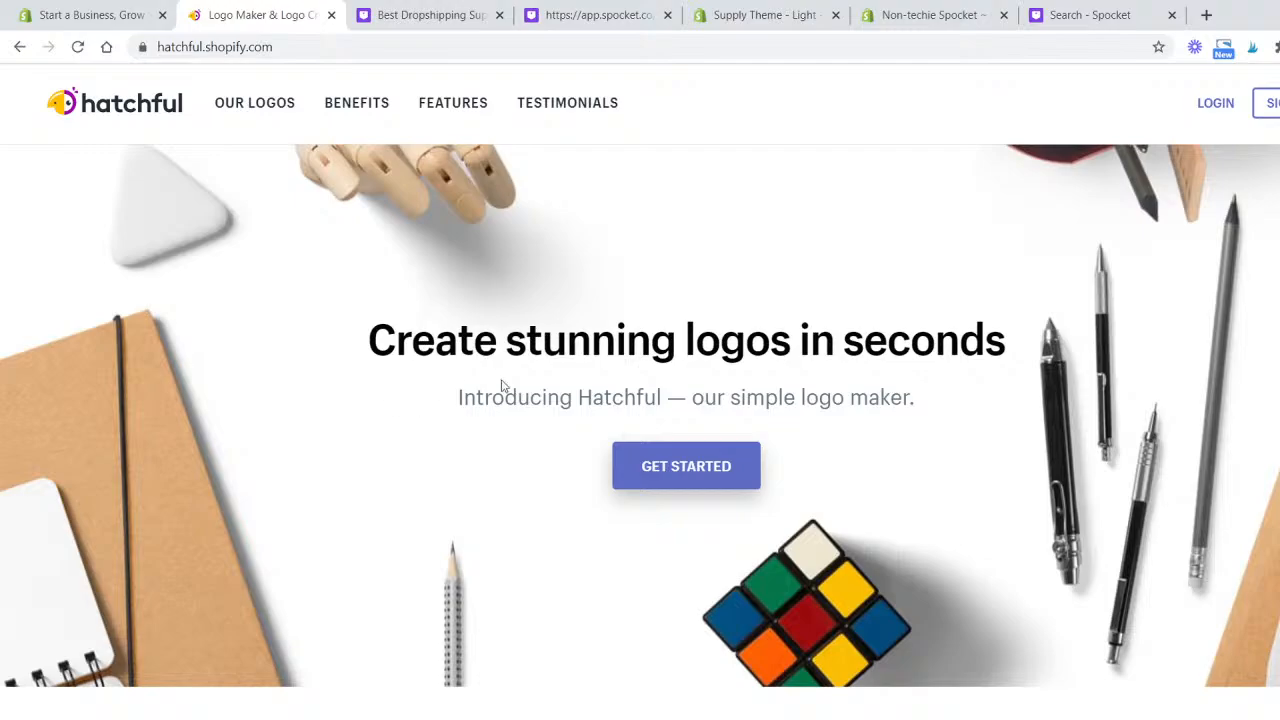
{"action": "left_click", "coordinate": [690, 481]}
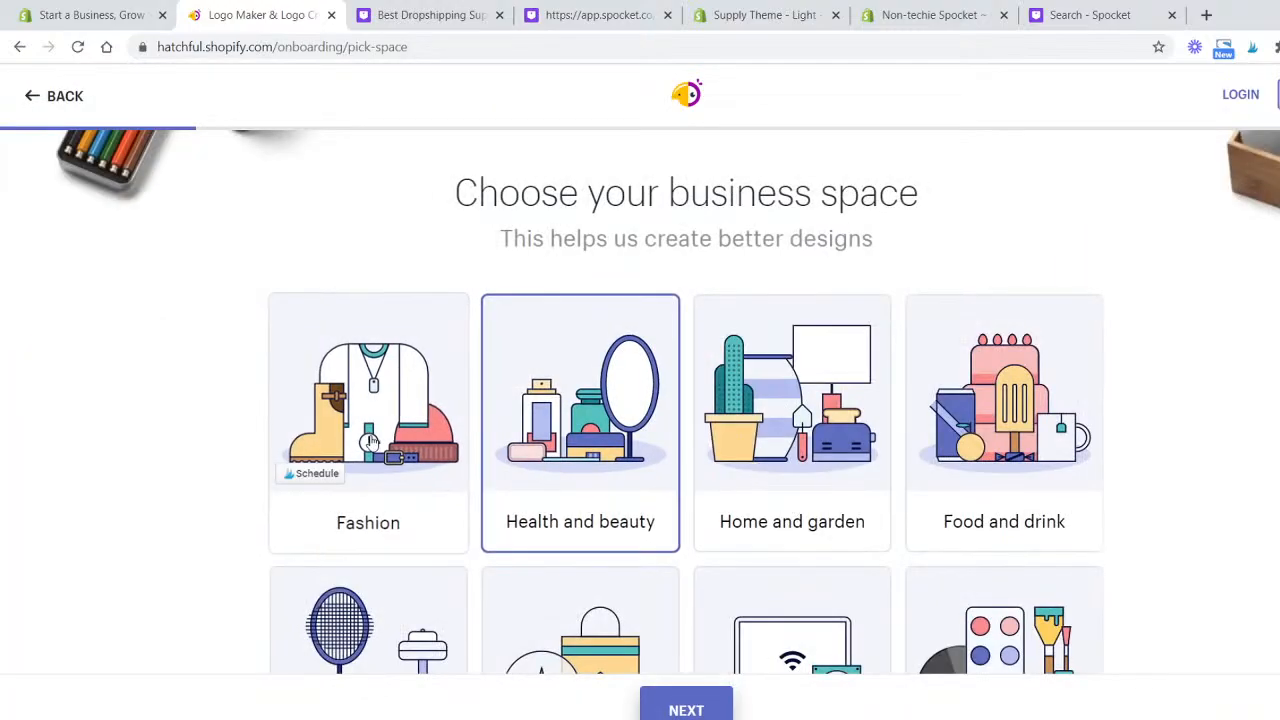
{"action": "scroll", "coordinate": [370, 440], "scroll_direction": "down", "scroll_amount": 7}
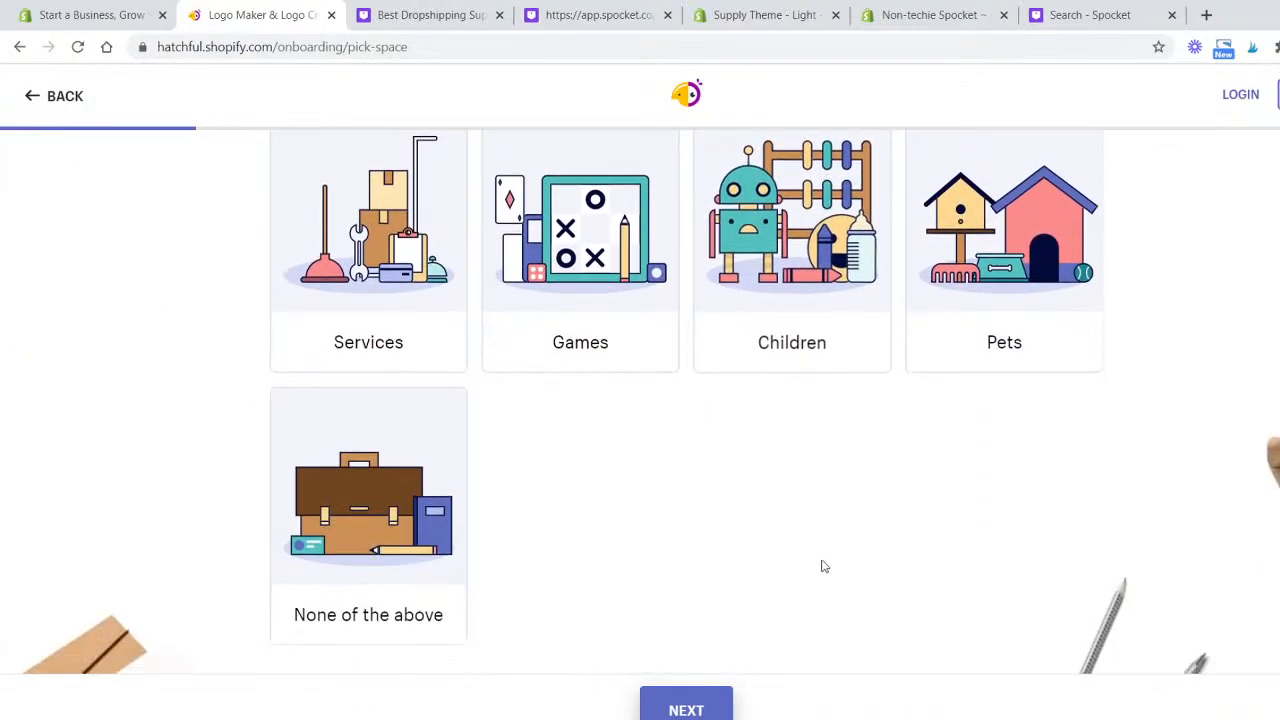
{"action": "scroll", "coordinate": [529, 540], "scroll_direction": "up", "scroll_amount": 5}
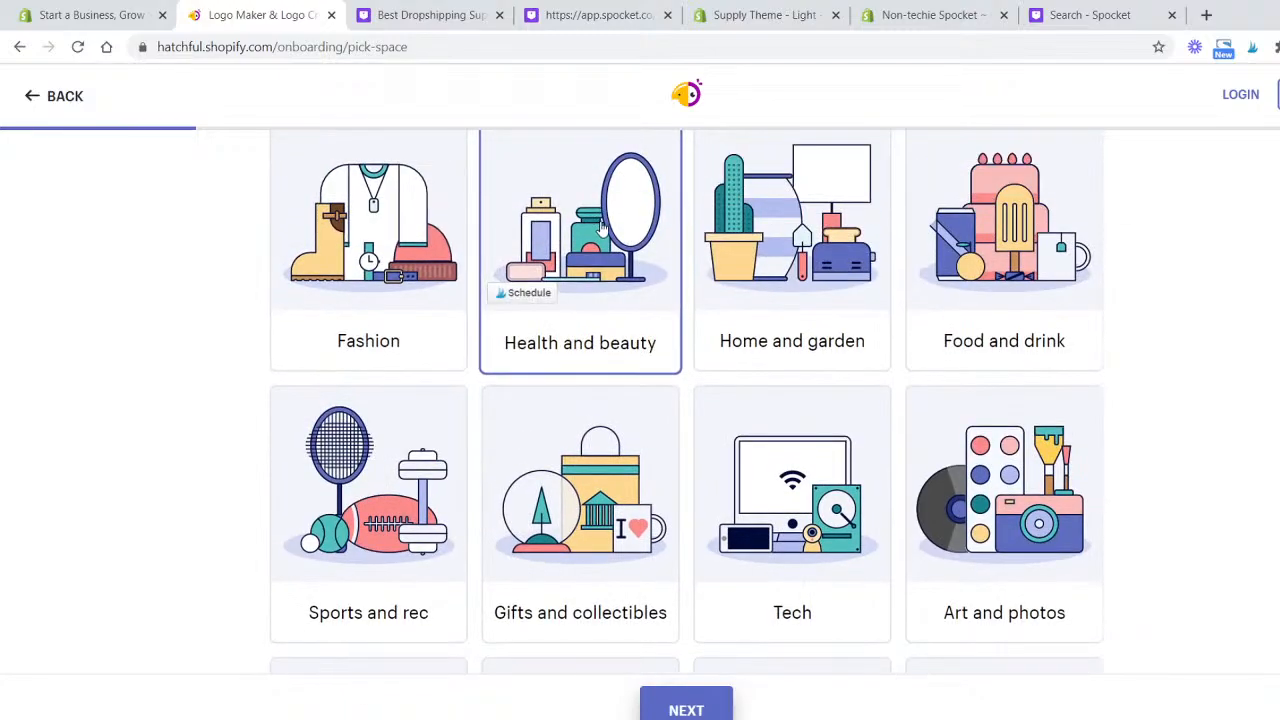
{"action": "left_click", "coordinate": [635, 310]}
{"action": "scroll", "coordinate": [630, 330], "scroll_direction": "up", "scroll_amount": 2}
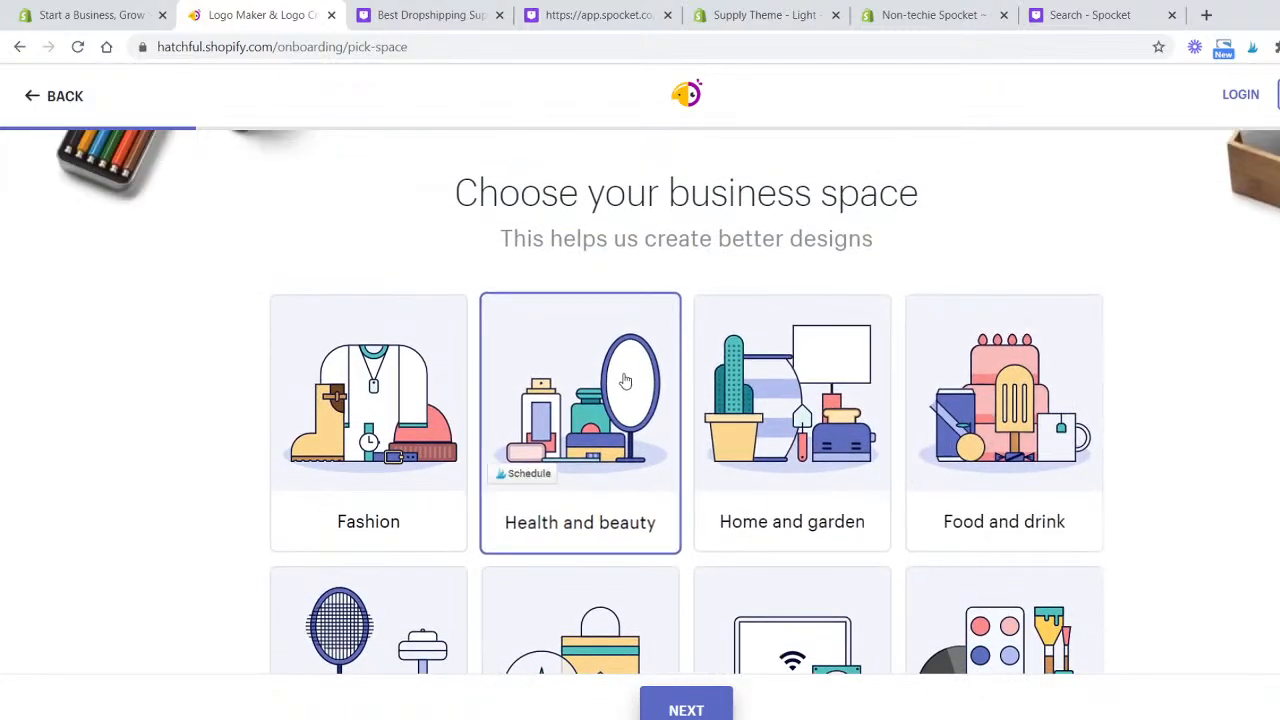
{"action": "left_click", "coordinate": [686, 708]}
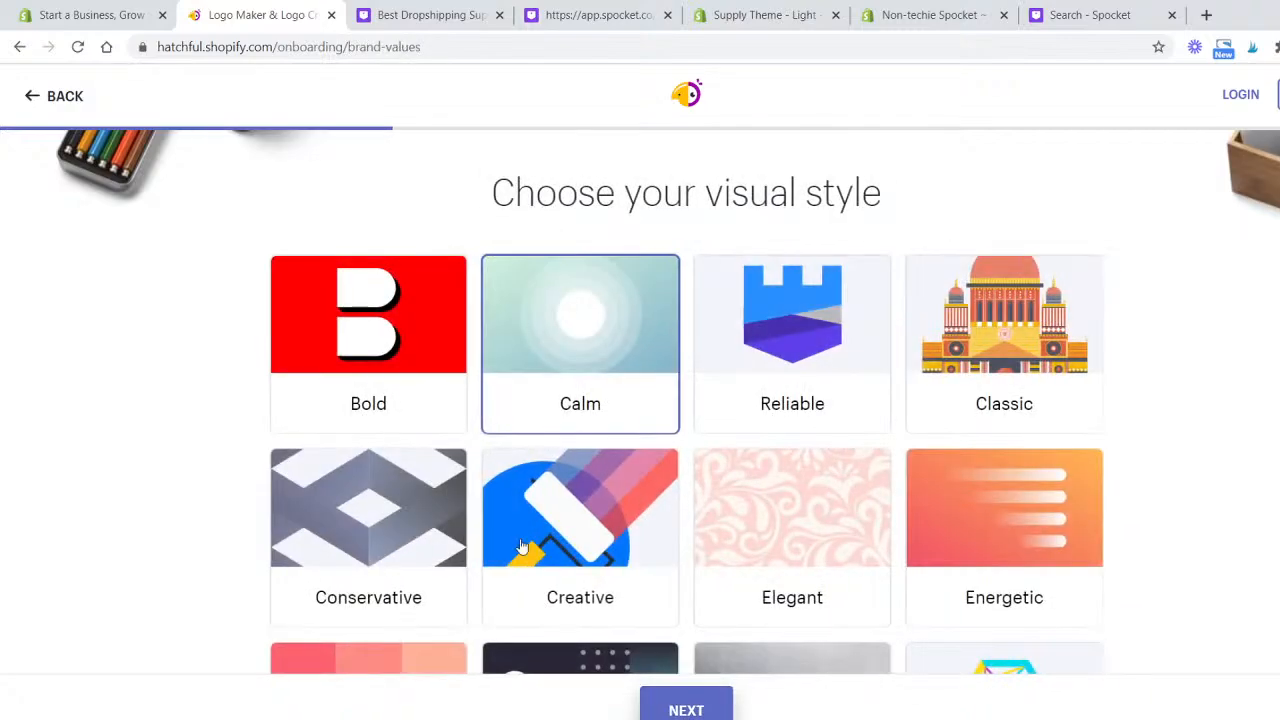
- Choose Innovative as the logo's visual style and continue
{"action": "scroll", "coordinate": [236, 360], "scroll_direction": "down", "scroll_amount": 4}
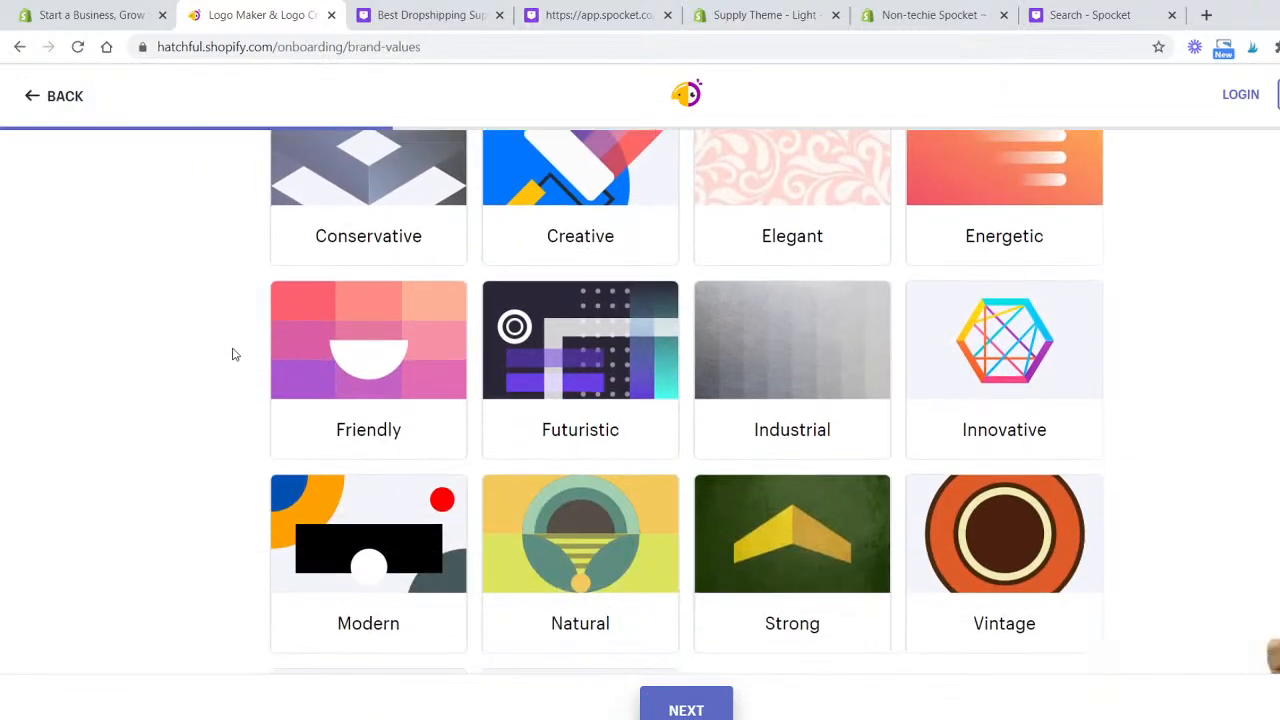
{"action": "scroll", "coordinate": [236, 354], "scroll_direction": "down", "scroll_amount": 1}
{"action": "left_click", "coordinate": [930, 265]}
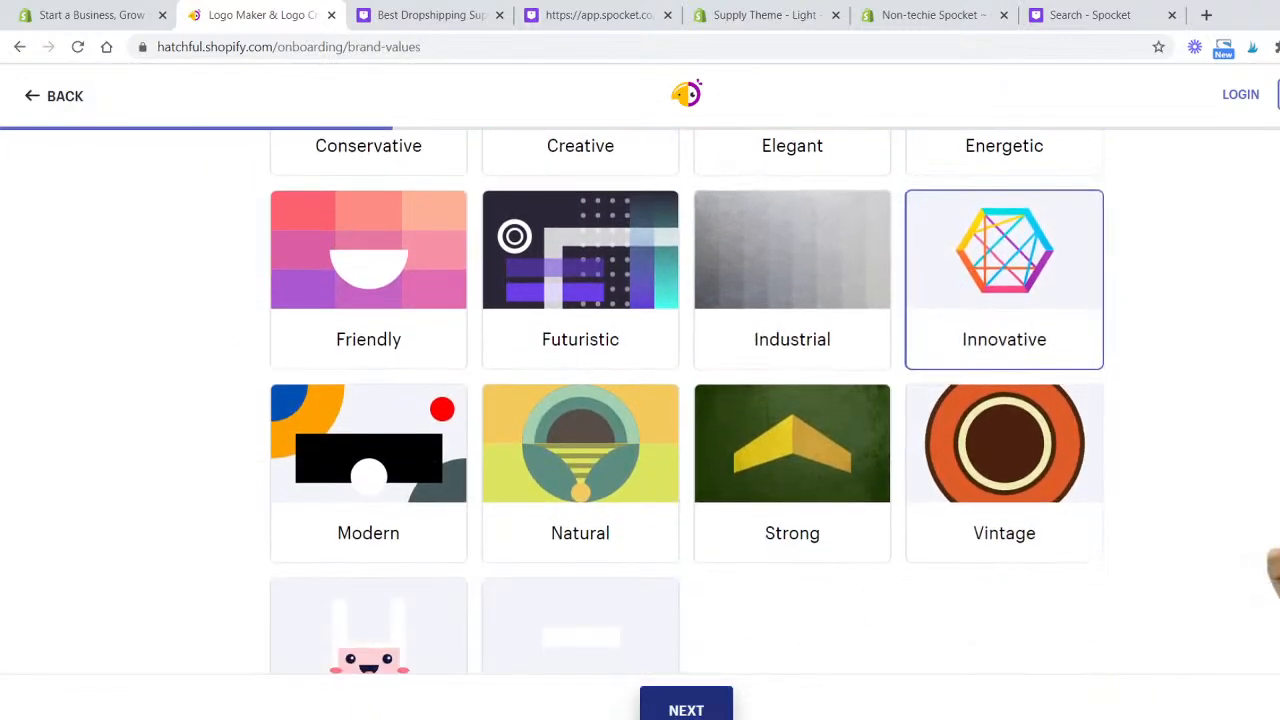
{"action": "left_click", "coordinate": [686, 708]}
- Enter Beauty Inside as the business name and continue
{"action": "left_click", "coordinate": [575, 328]}
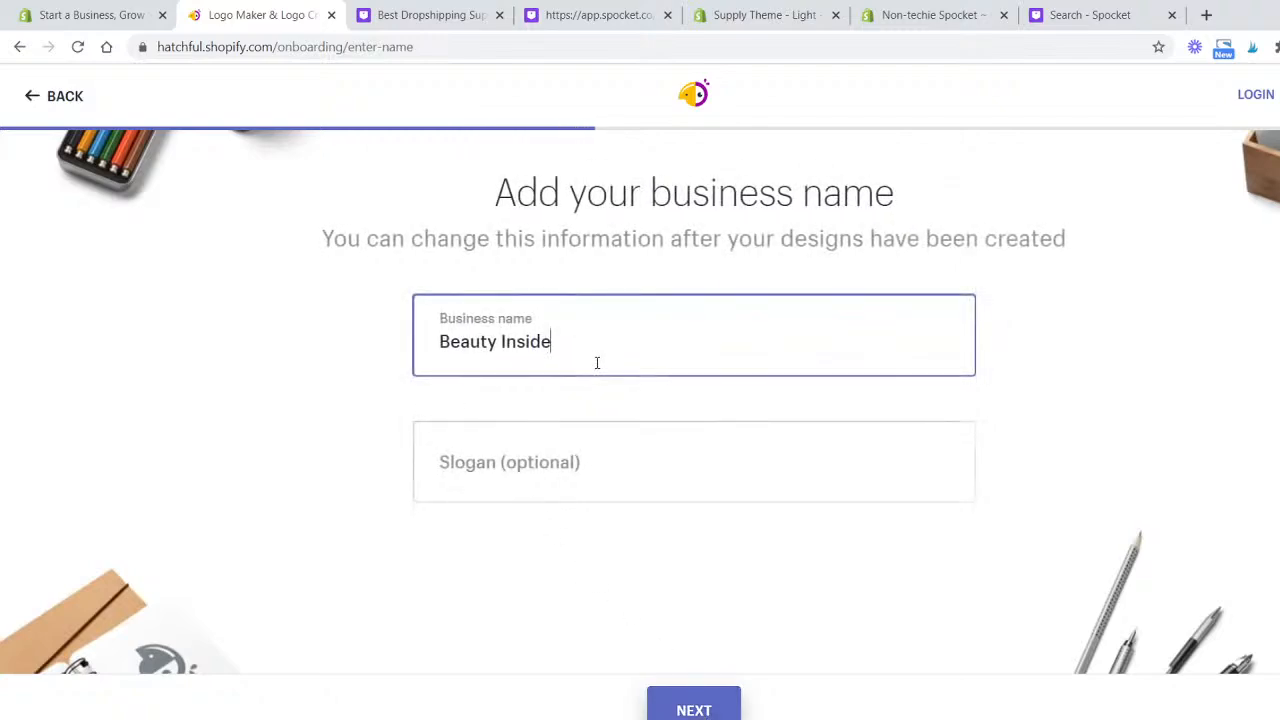
{"action": "left_click_drag", "start_coordinate": [597, 363], "coordinate": [308, 364]}
{"action": "left_click", "coordinate": [746, 334]}
{"action": "left_click", "coordinate": [724, 712]}
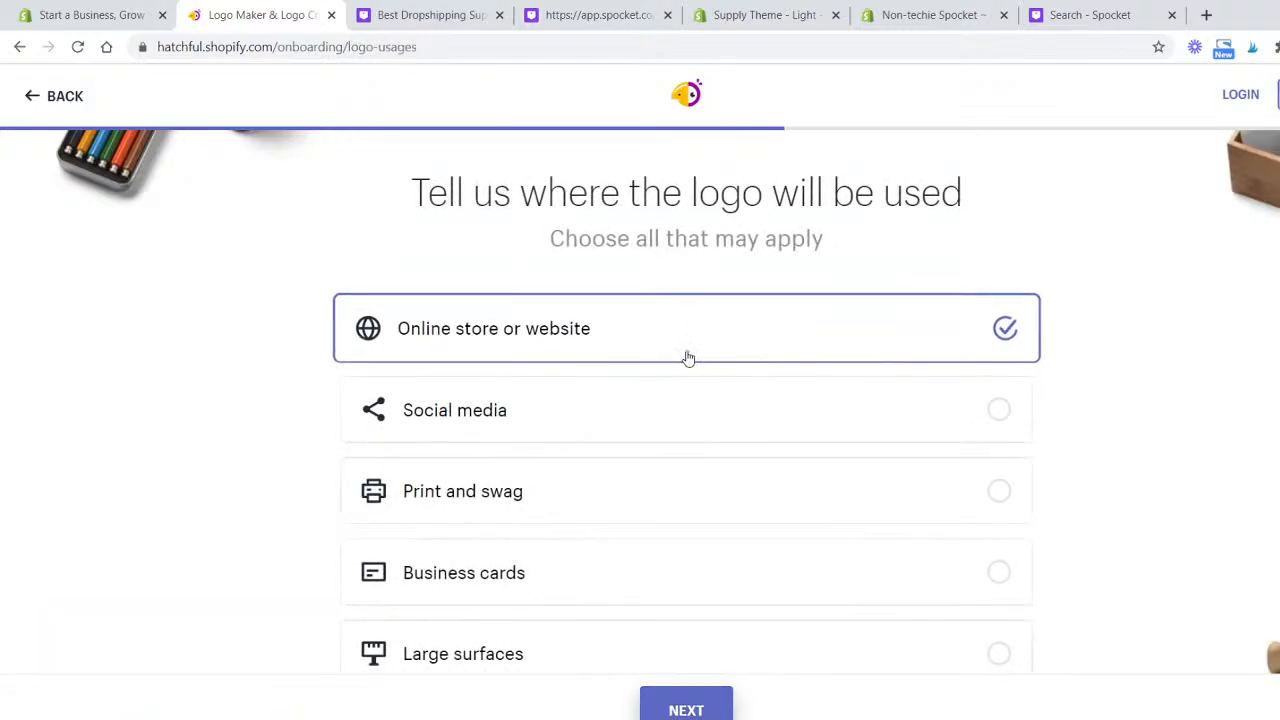
- Continue with Online store or website as the logo's intended use
{"action": "scroll", "coordinate": [590, 348], "scroll_direction": "down", "scroll_amount": 2}
{"action": "scroll", "coordinate": [600, 355], "scroll_direction": "down", "scroll_amount": 1}
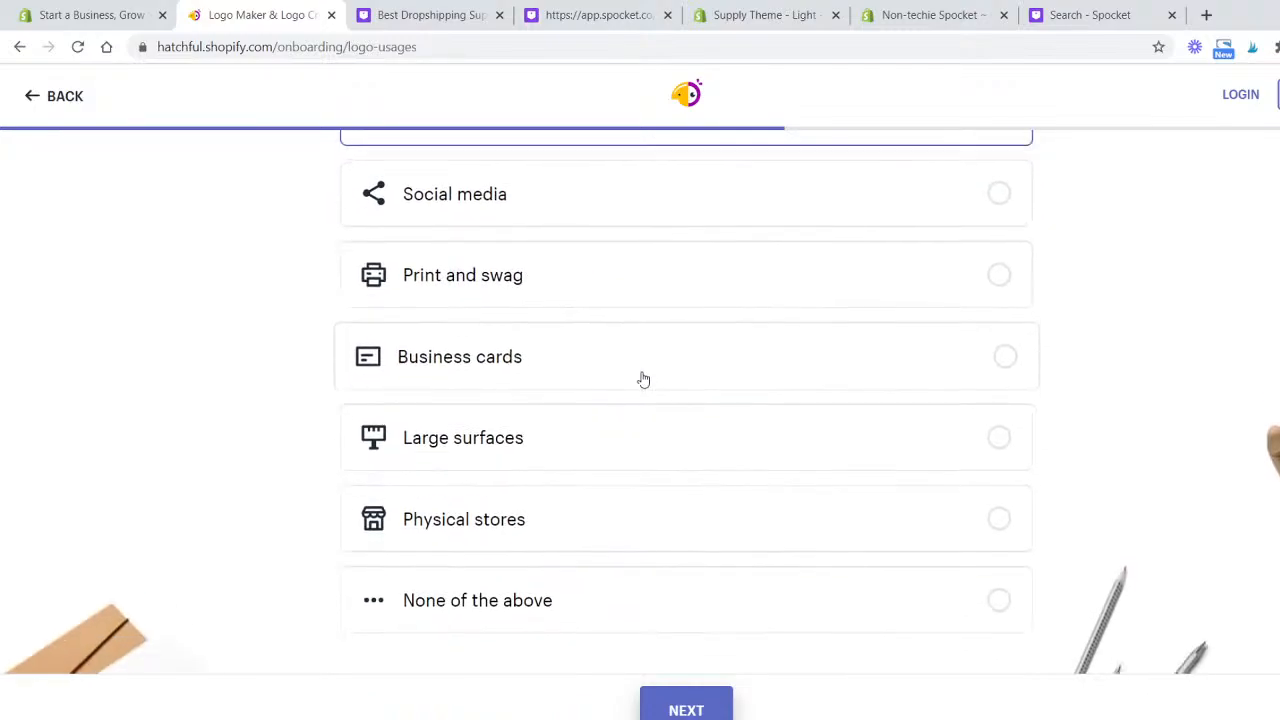
{"action": "scroll", "coordinate": [611, 466], "scroll_direction": "up", "scroll_amount": 1}
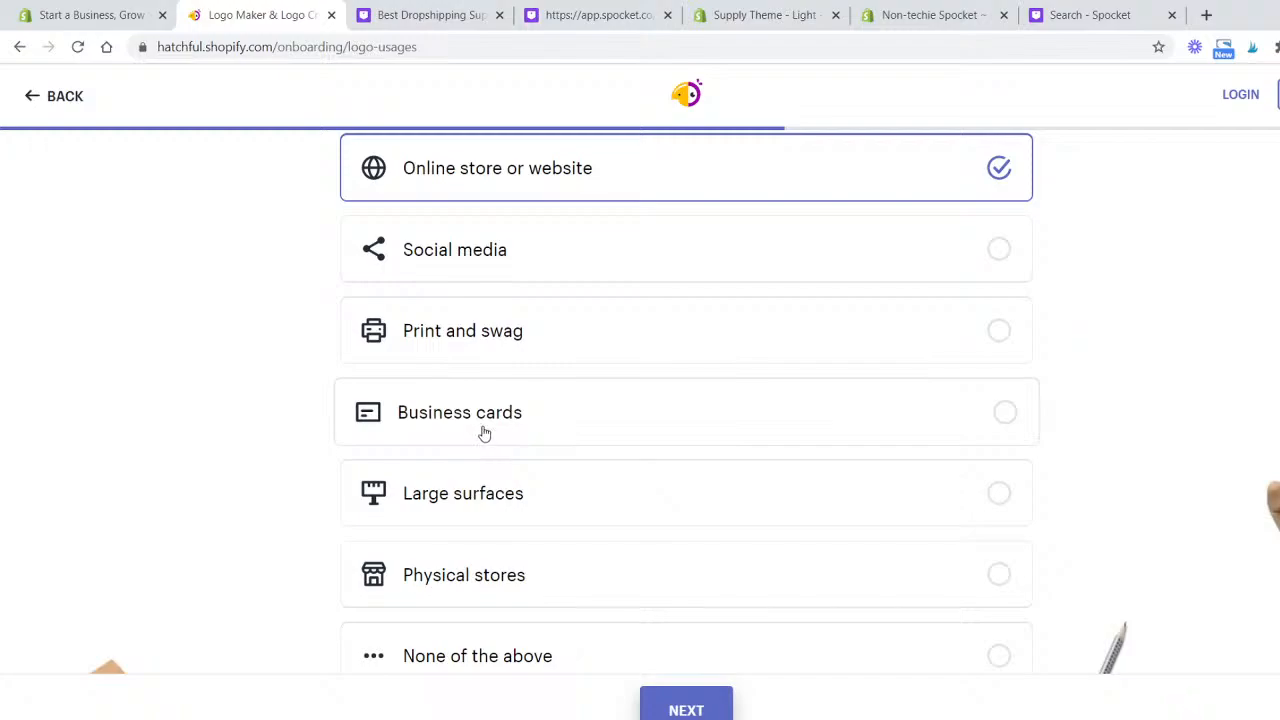
{"action": "left_click", "coordinate": [692, 710]}
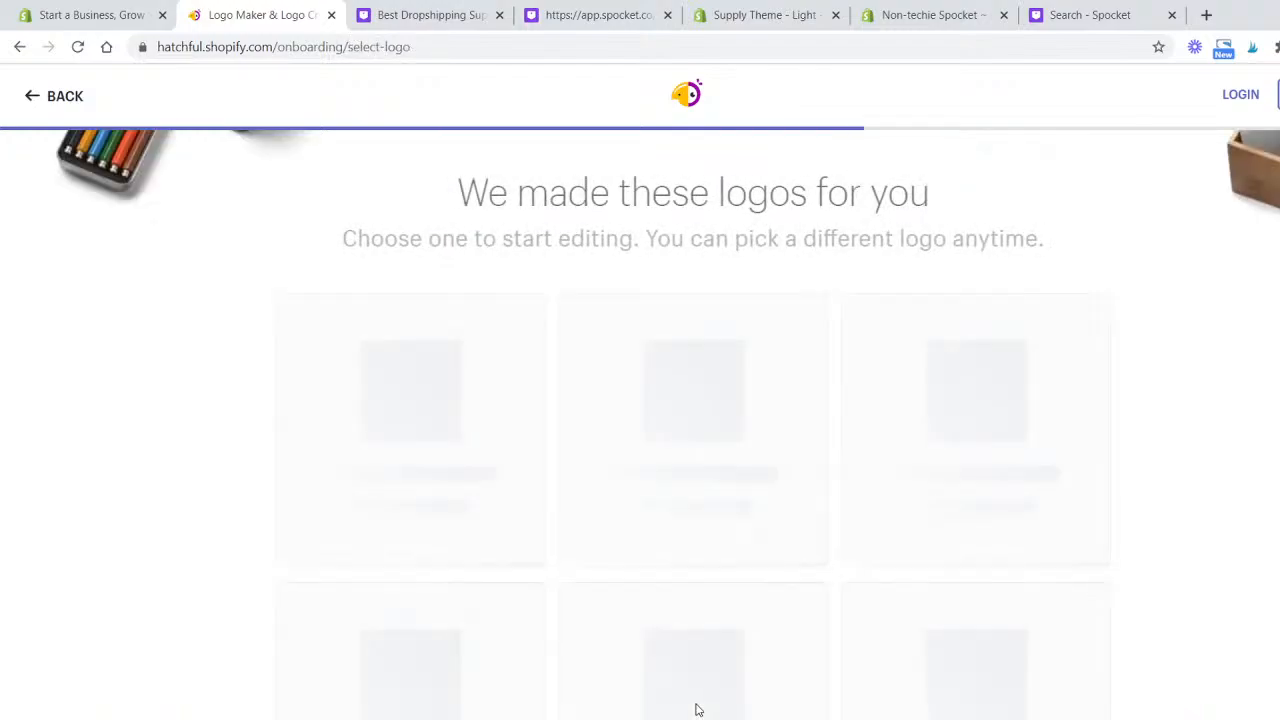
- Pick the dark purple diamond logo design from the generated logos
{"action": "scroll", "coordinate": [311, 309], "scroll_direction": "down", "scroll_amount": 2}
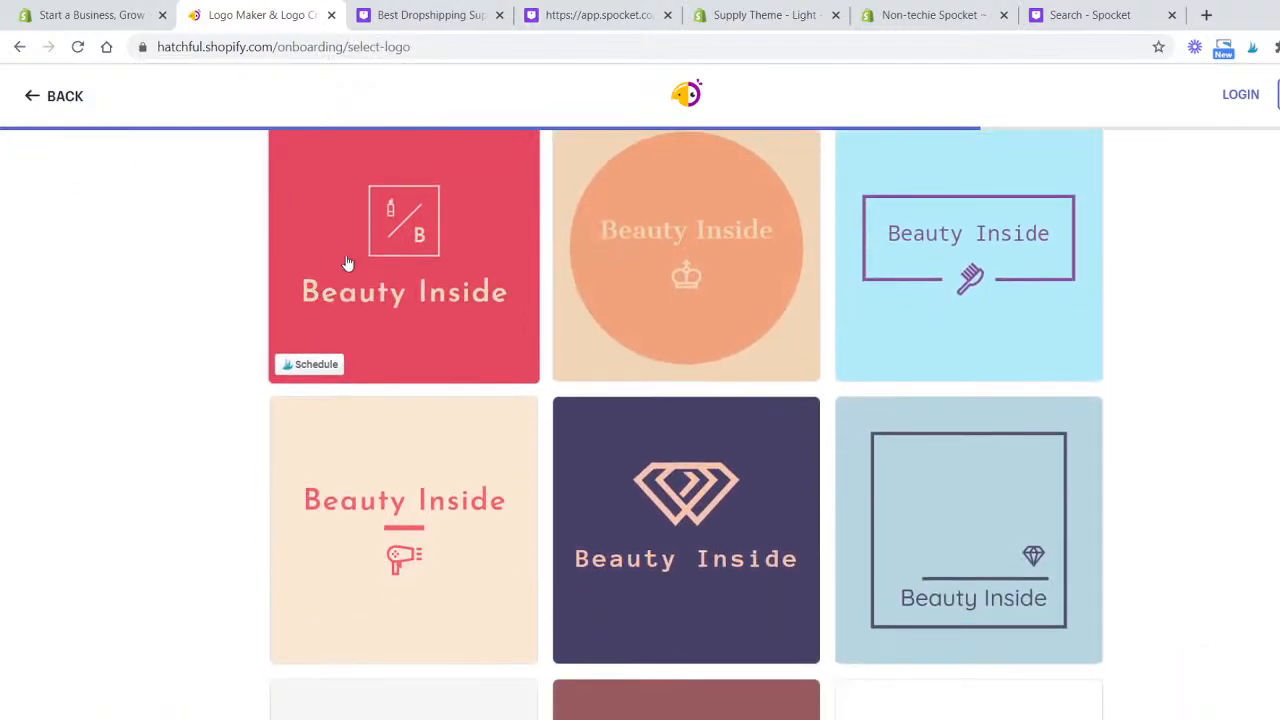
{"action": "scroll", "coordinate": [347, 263], "scroll_direction": "down", "scroll_amount": 3}
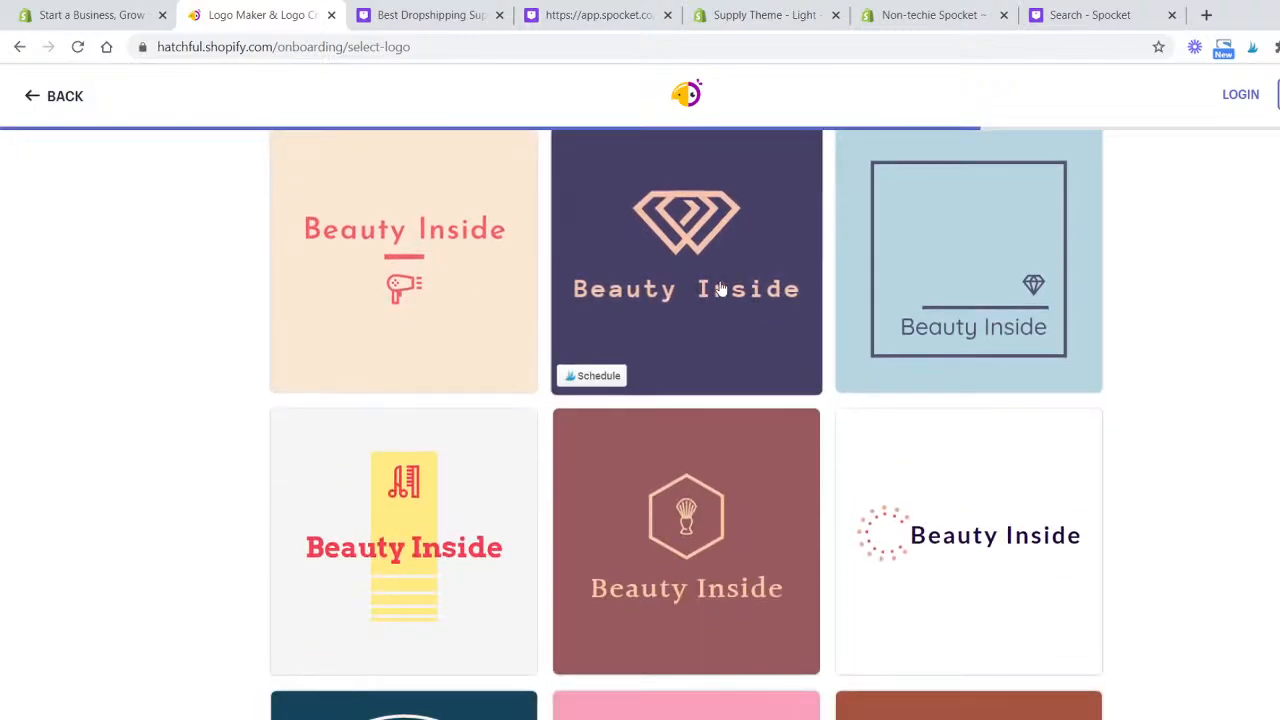
{"action": "left_click", "coordinate": [720, 288]}
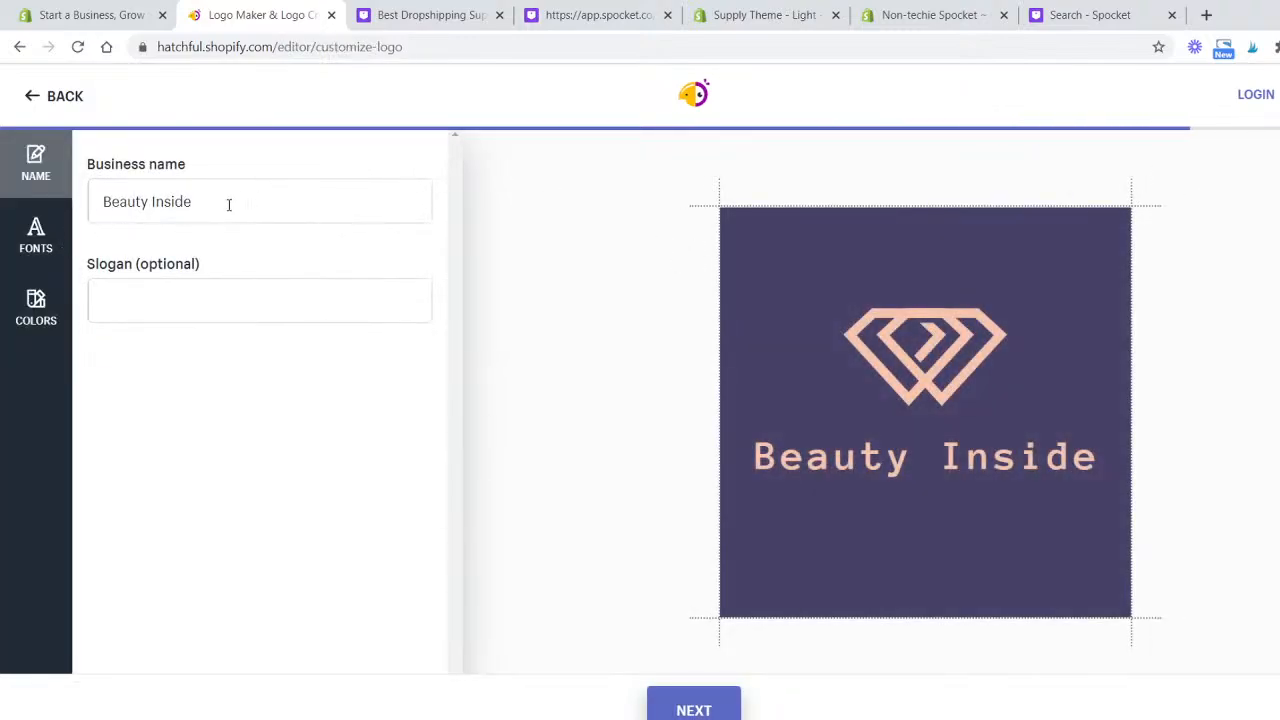
{"action": "left_click_drag", "start_coordinate": [229, 205], "coordinate": [163, 208]}
{"action": "left_click", "coordinate": [184, 215]}
{"action": "left_click", "coordinate": [174, 308]}
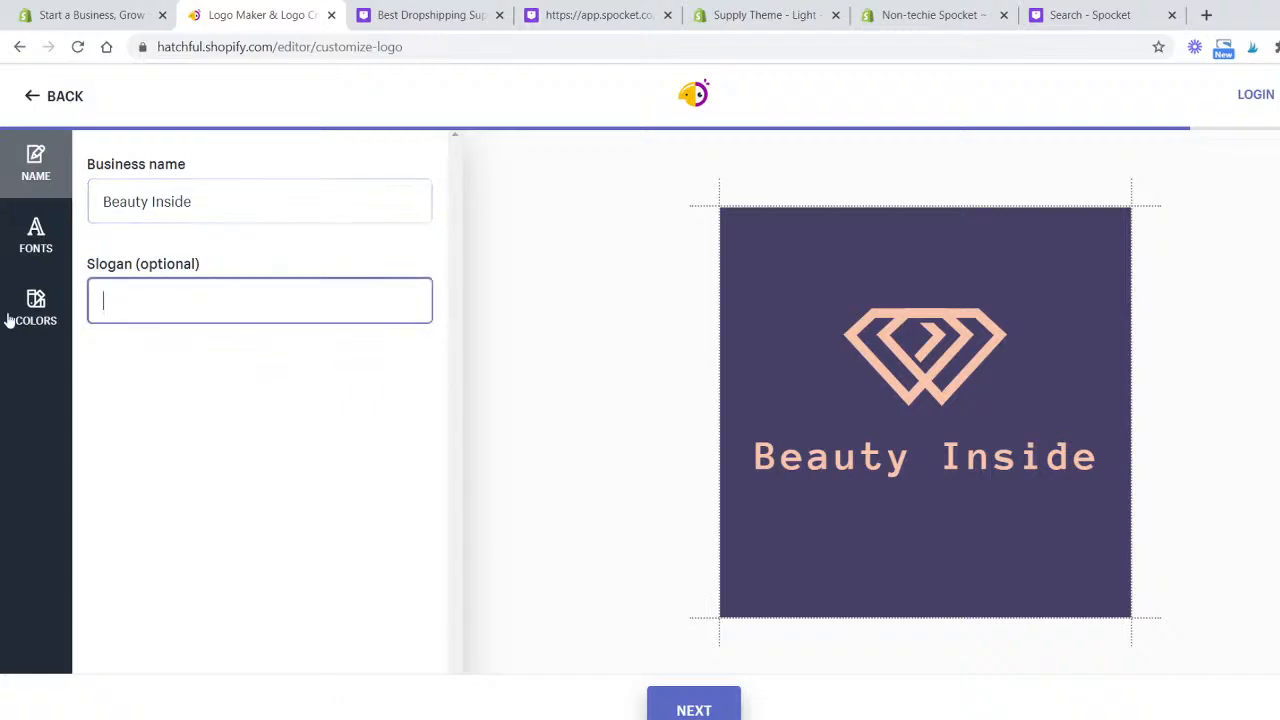
- Browse the font options and apply a different font to the logo text
{"action": "left_click", "coordinate": [30, 245]}
{"action": "scroll", "coordinate": [363, 375], "scroll_direction": "down", "scroll_amount": 3}
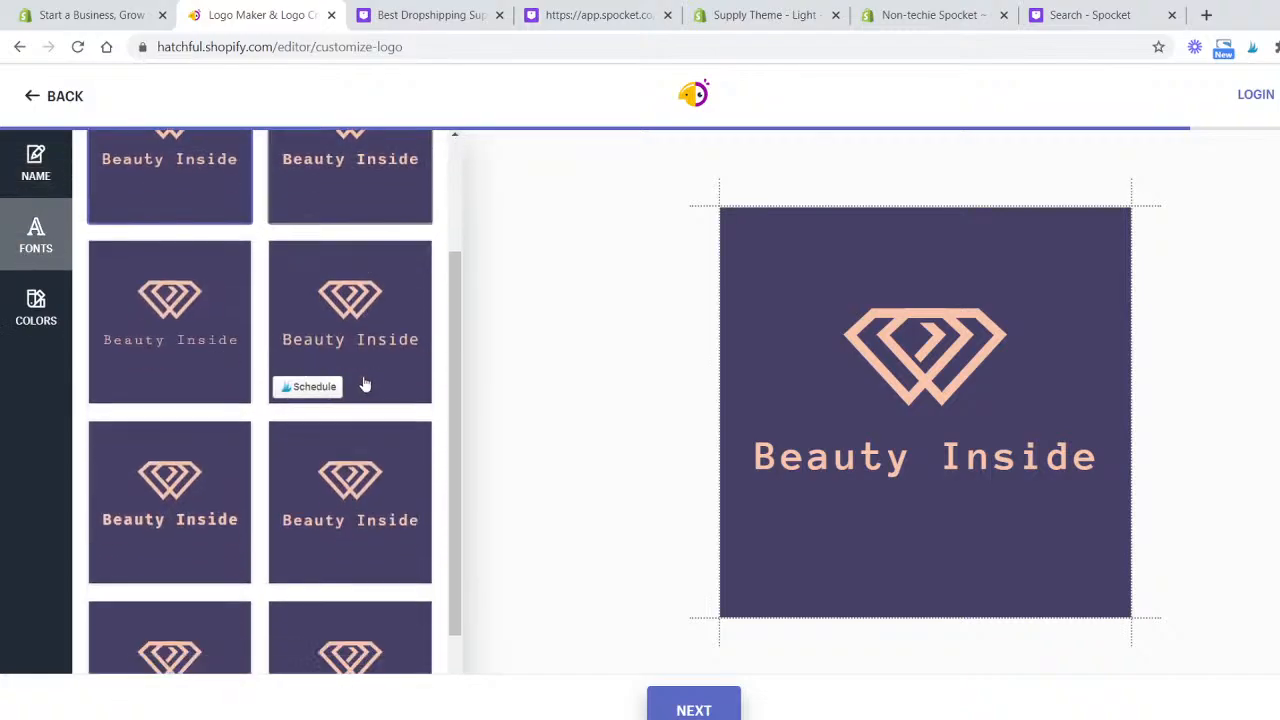
{"action": "scroll", "coordinate": [372, 435], "scroll_direction": "down", "scroll_amount": 5}
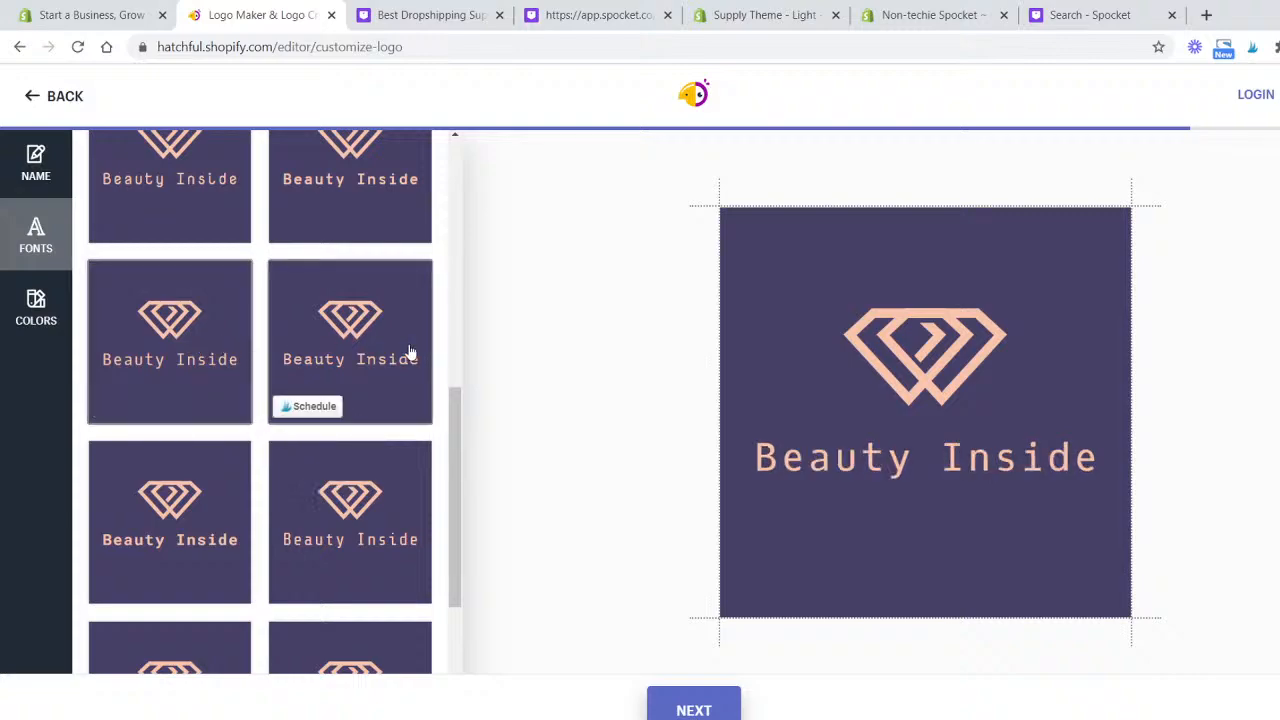
{"action": "scroll", "coordinate": [405, 380], "scroll_direction": "up", "scroll_amount": 1}
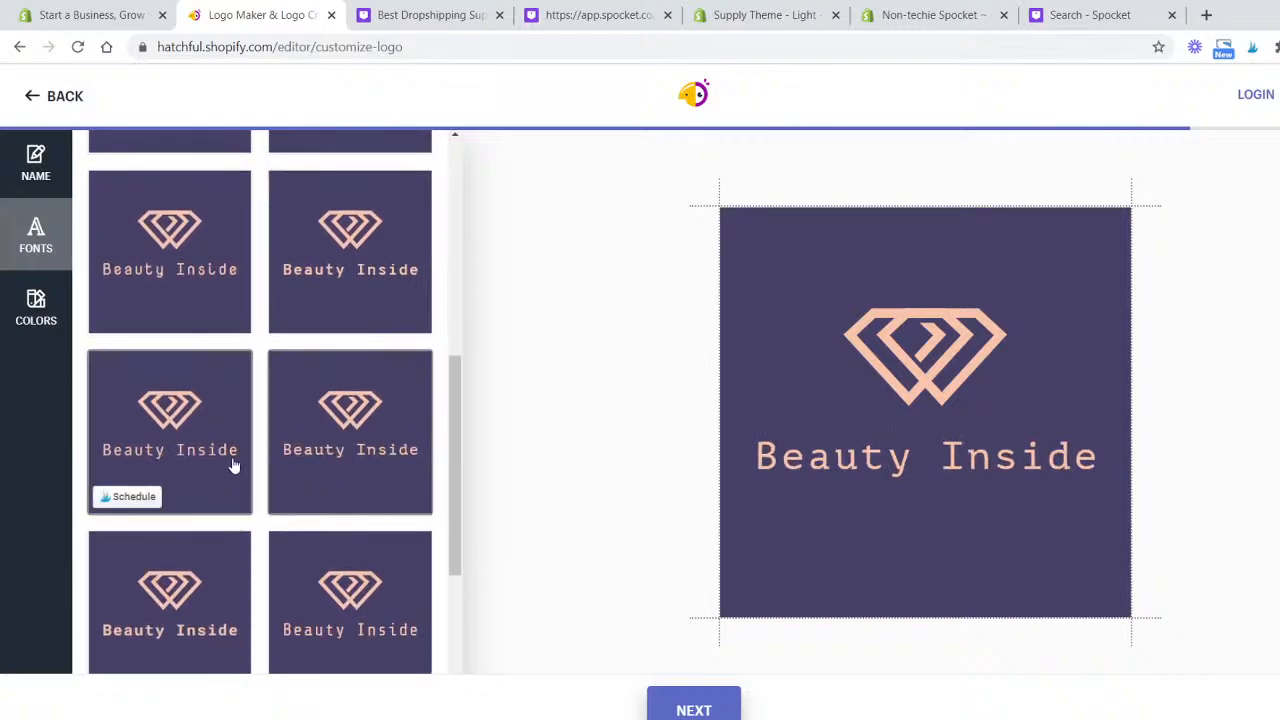
{"action": "left_click", "coordinate": [230, 620]}
- Change the logo's colour scheme to the mint green and grey palette and continue
{"action": "left_click", "coordinate": [38, 308]}
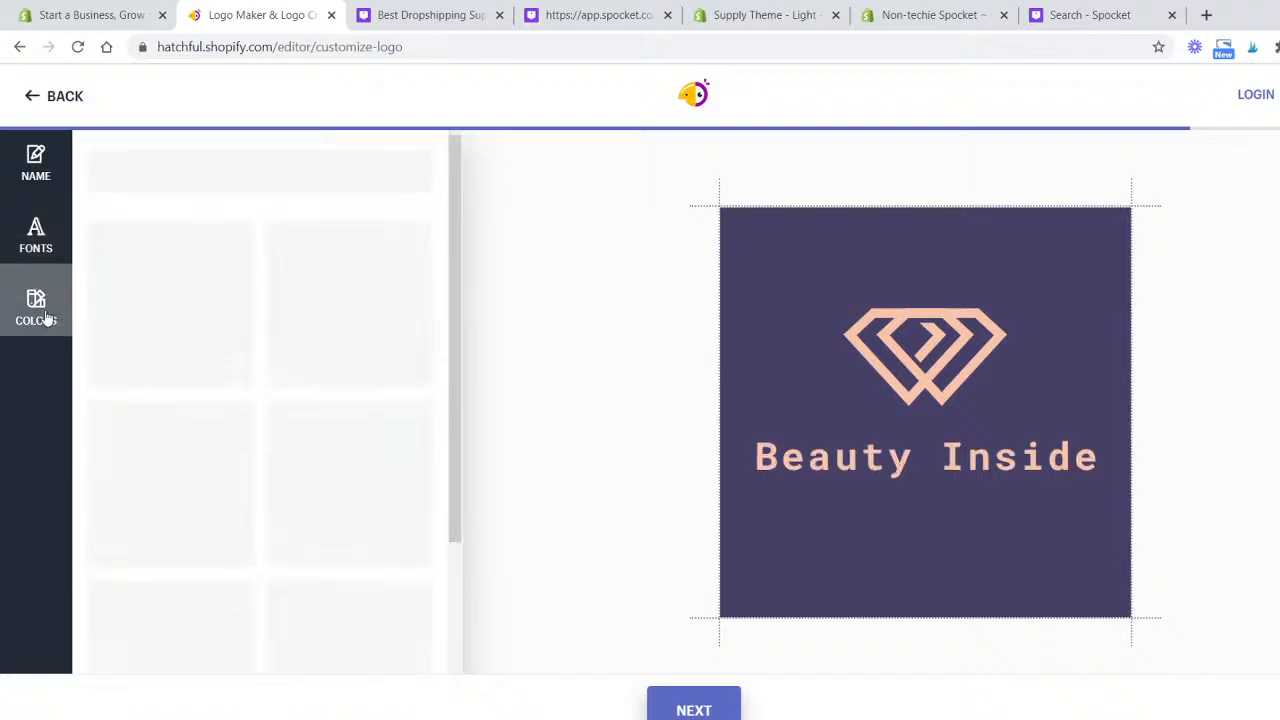
{"action": "left_click", "coordinate": [372, 357]}
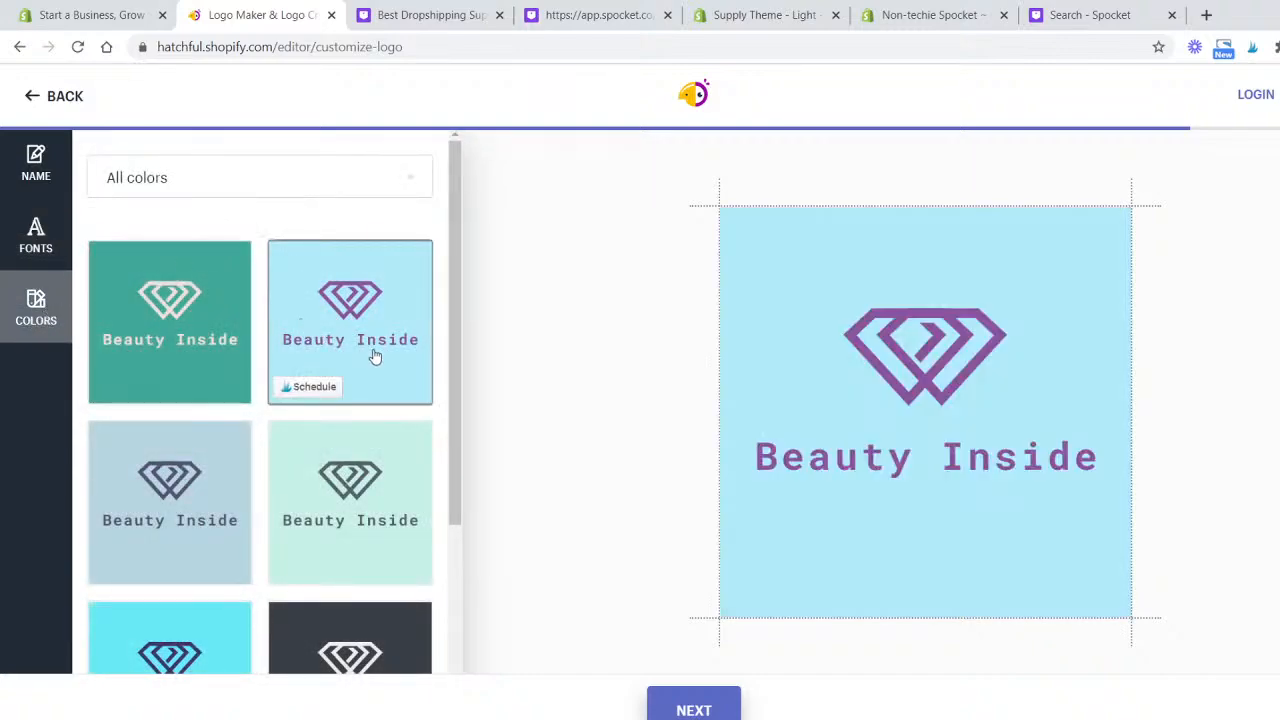
{"action": "left_click", "coordinate": [366, 491]}
{"action": "scroll", "coordinate": [366, 491], "scroll_direction": "down", "scroll_amount": 3}
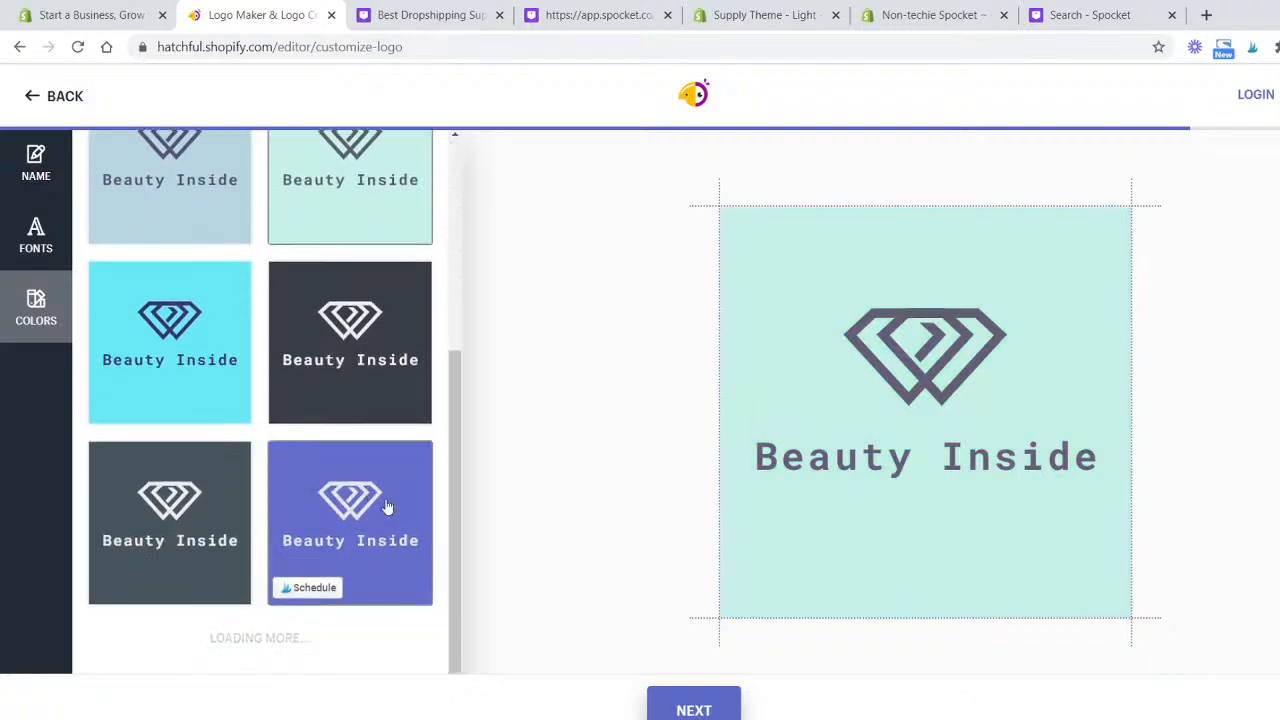
{"action": "left_click", "coordinate": [712, 712]}
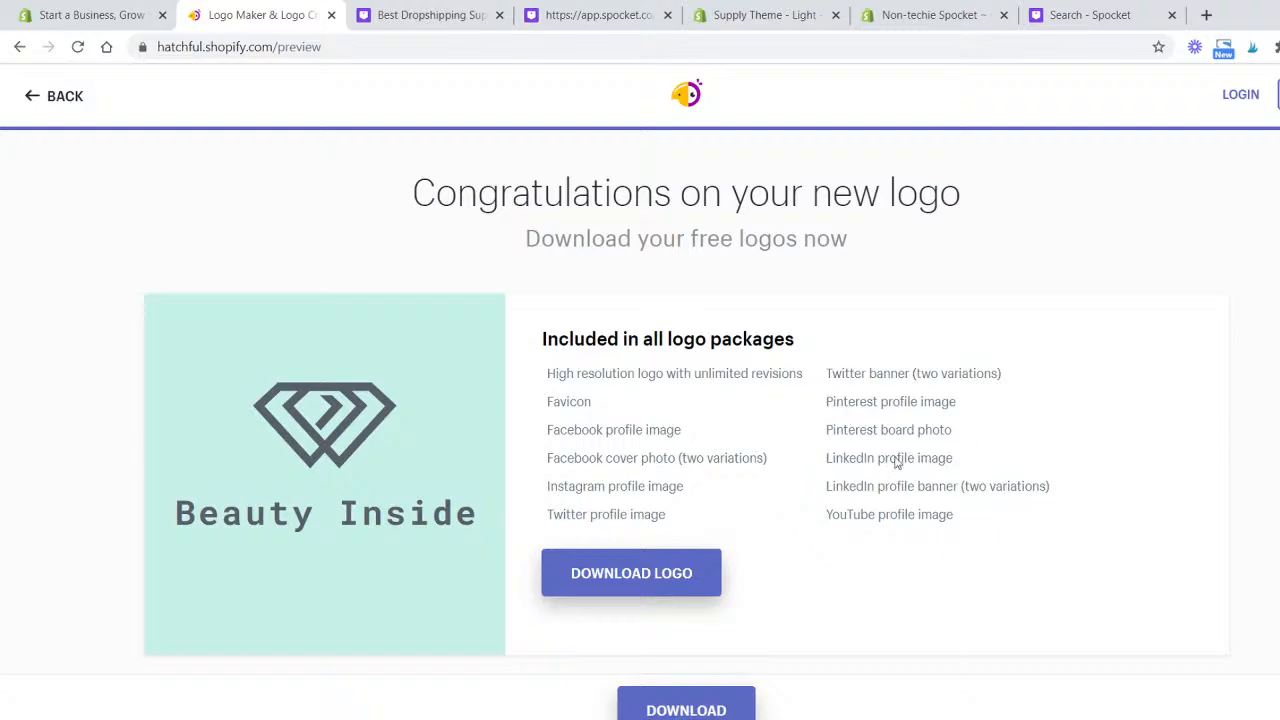
- Download the logo and create an account with the e-mail address and password
{"action": "left_click", "coordinate": [704, 584]}
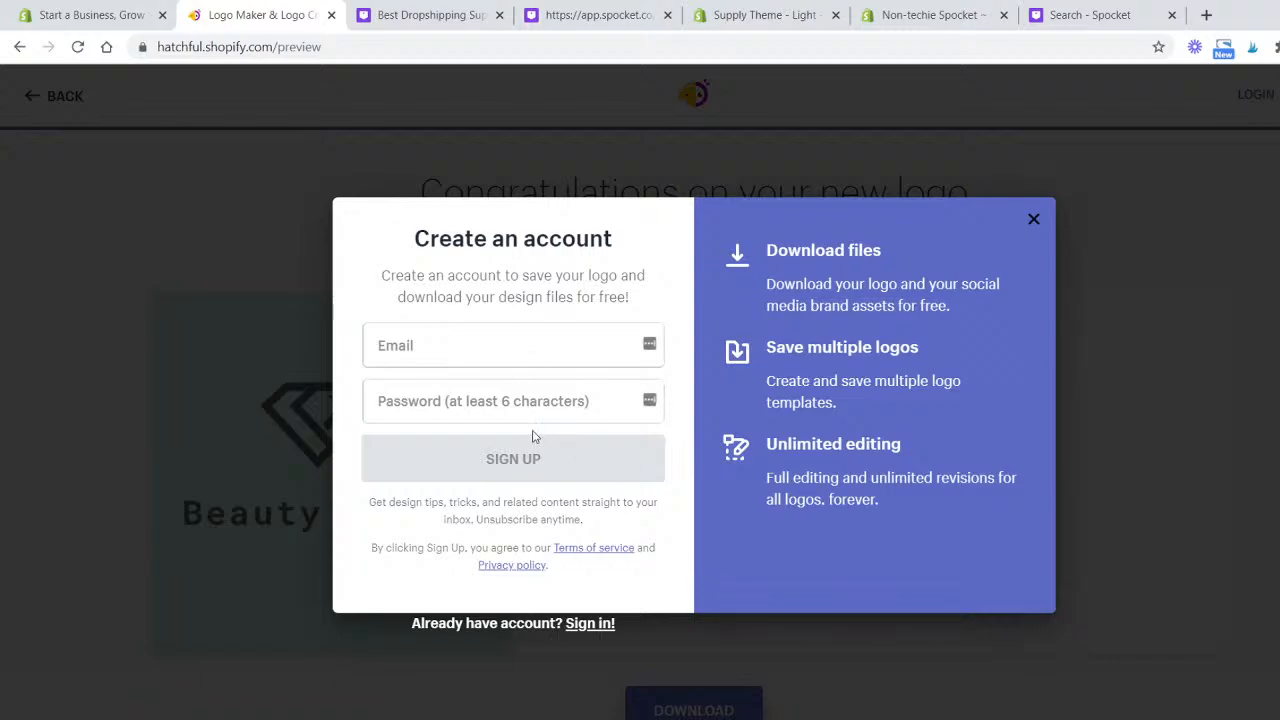
{"action": "left_click", "coordinate": [533, 347]}
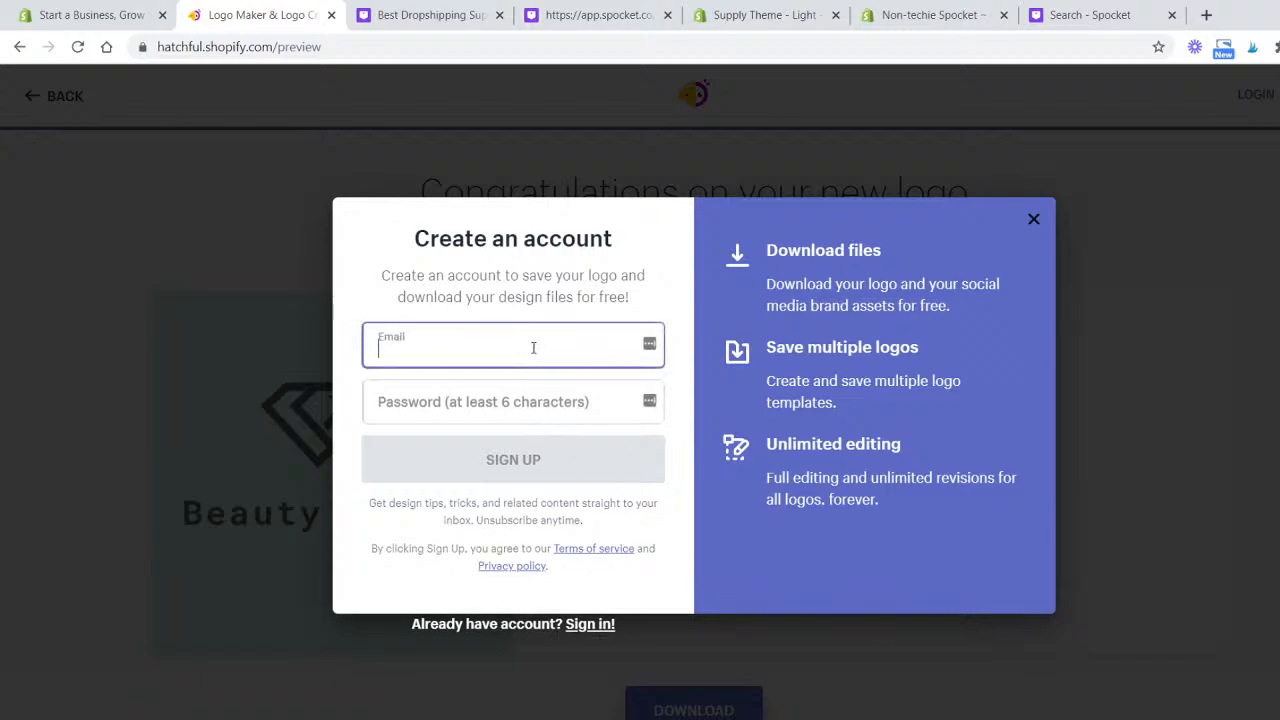
{"action": "left_click", "coordinate": [599, 469]}
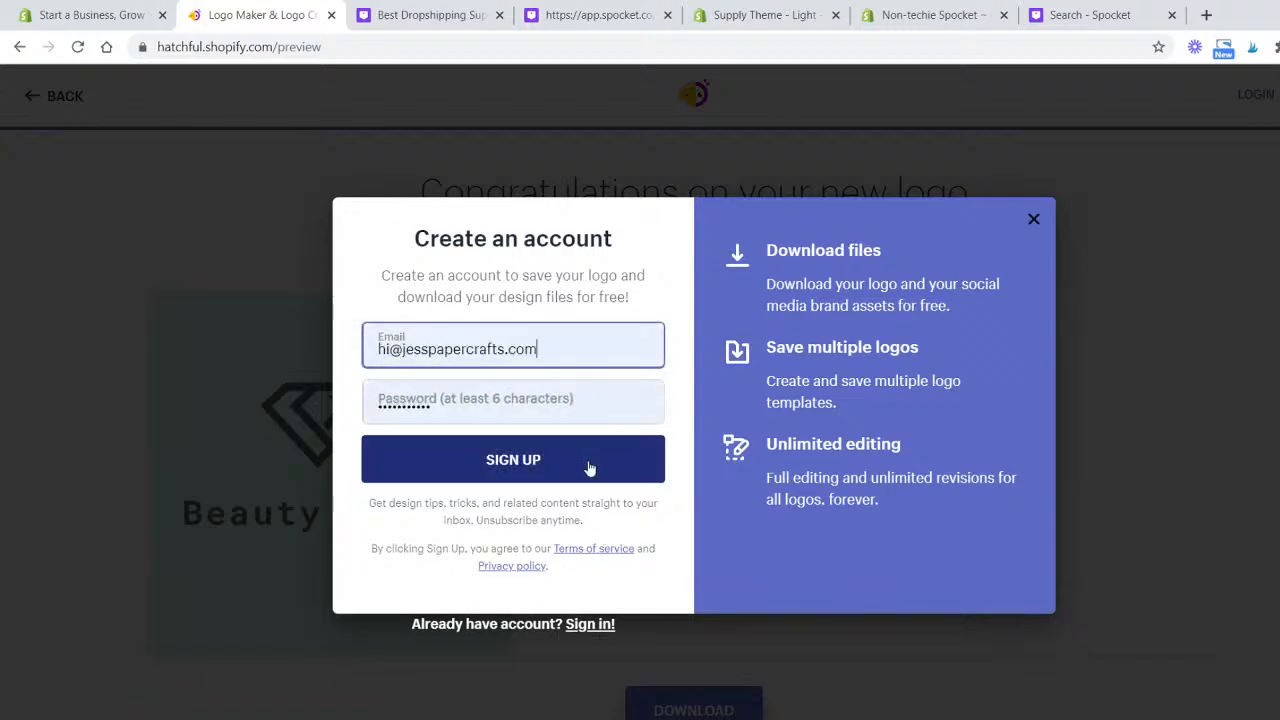
{"action": "left_click", "coordinate": [560, 460]}
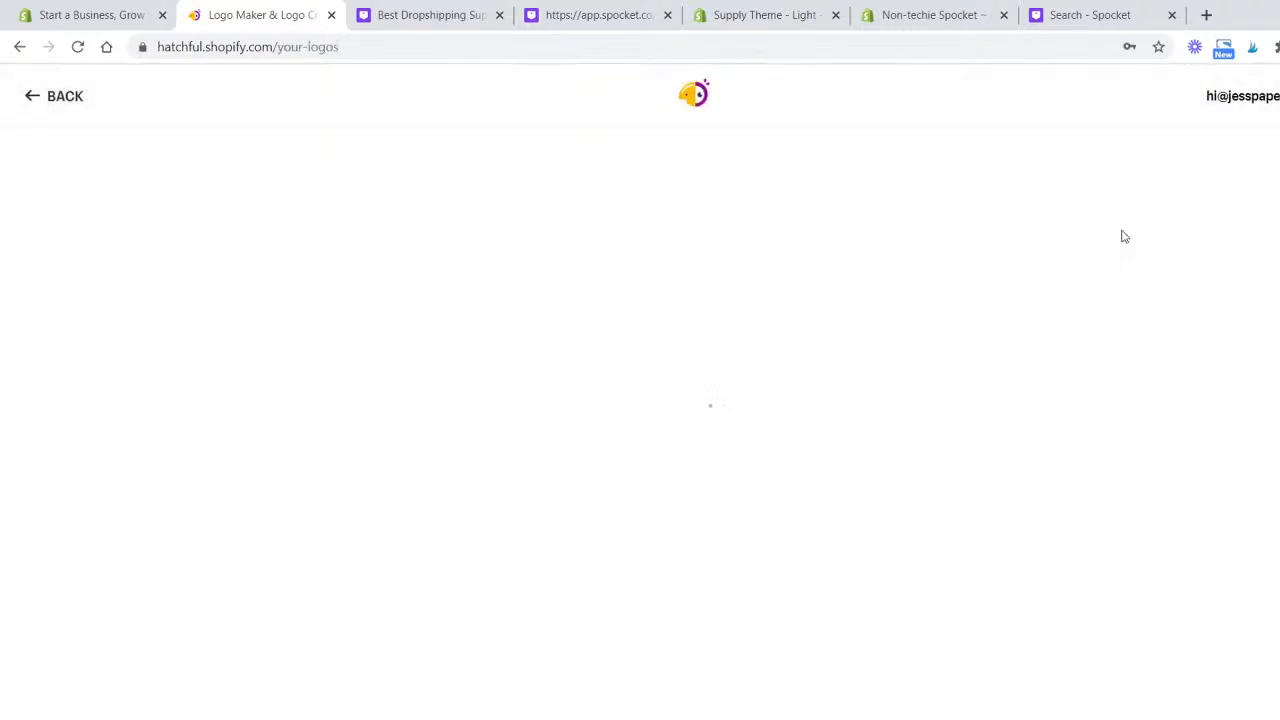
- Download the saved Beauty Inside logo package from the logos page
{"action": "left_click", "coordinate": [1214, 204]}
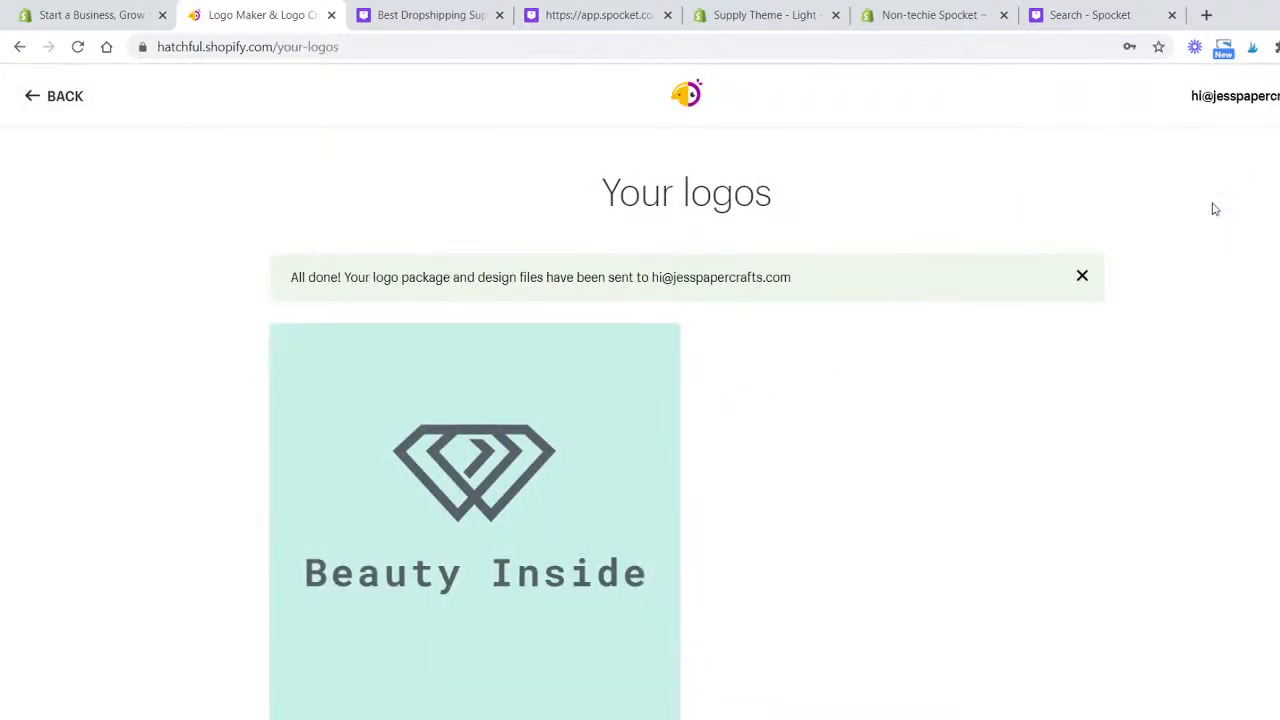
{"action": "scroll", "coordinate": [854, 251], "scroll_direction": "down", "scroll_amount": 2}
{"action": "mouse_move", "coordinate": [580, 311]}
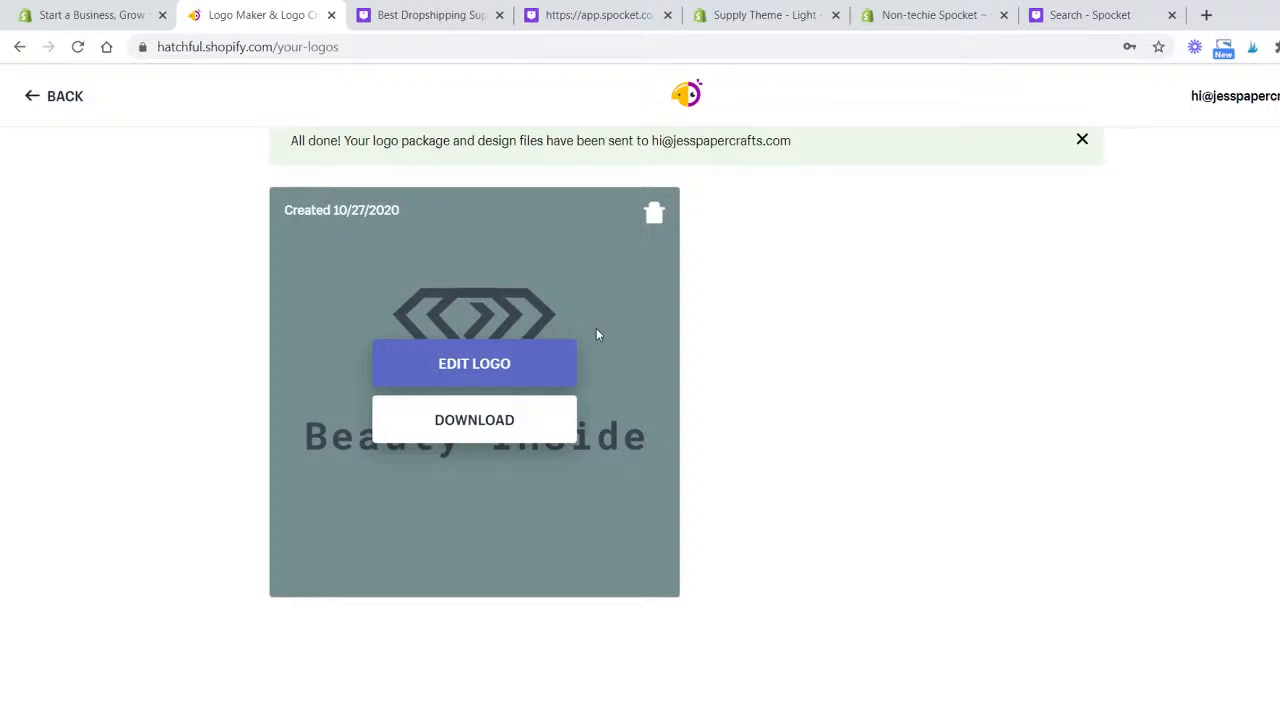
{"action": "left_click", "coordinate": [526, 436]}
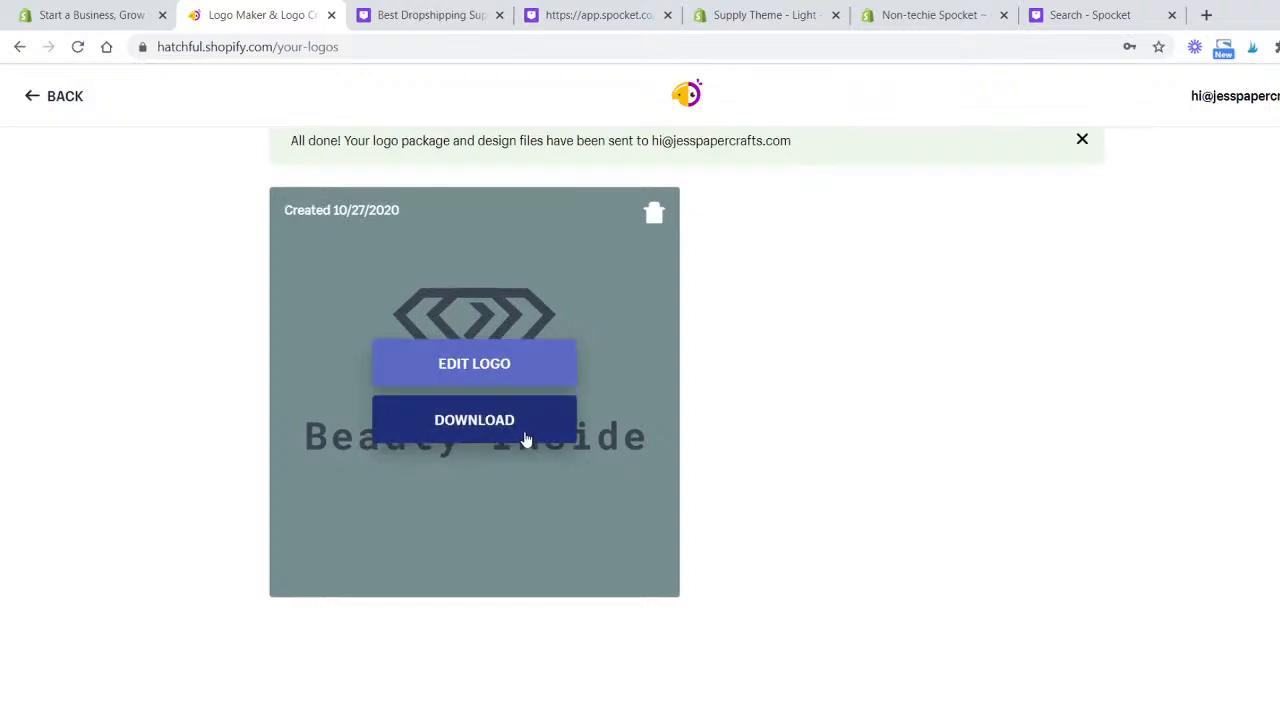
{"action": "left_click", "coordinate": [507, 430]}
{"action": "scroll", "coordinate": [277, 387], "scroll_direction": "up", "scroll_amount": 2}
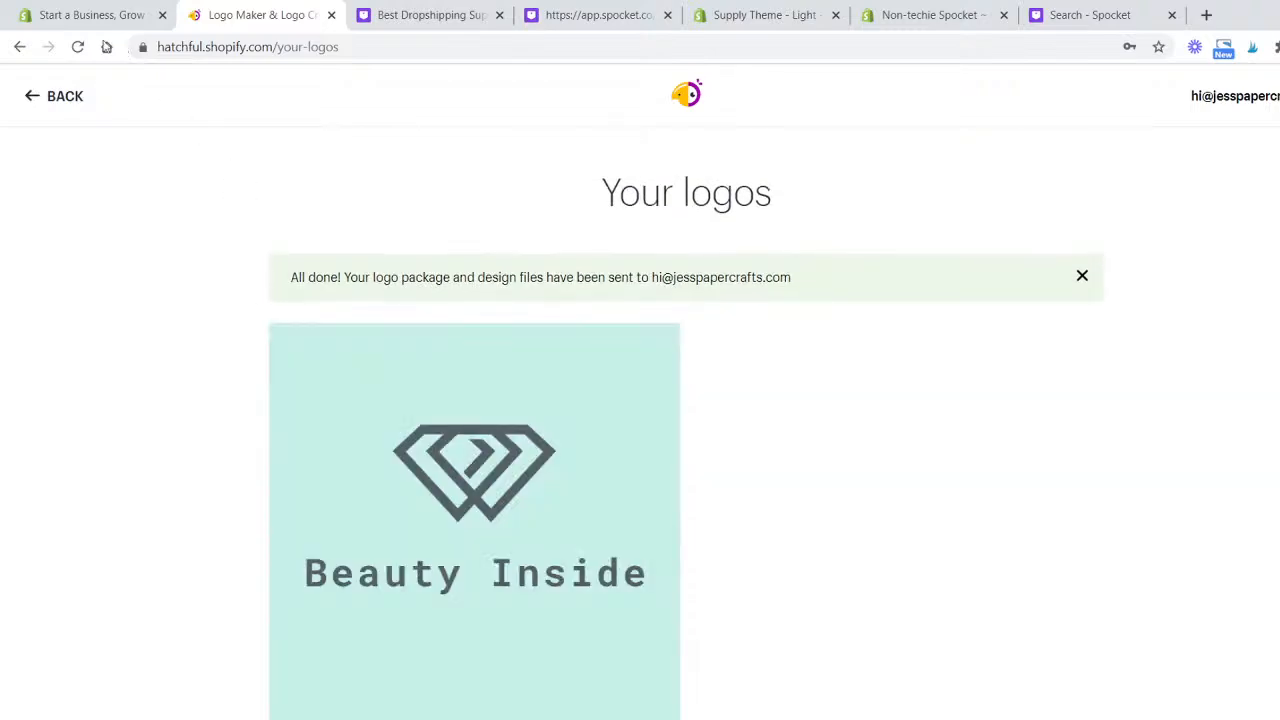
{"action": "left_click", "coordinate": [80, 17]}
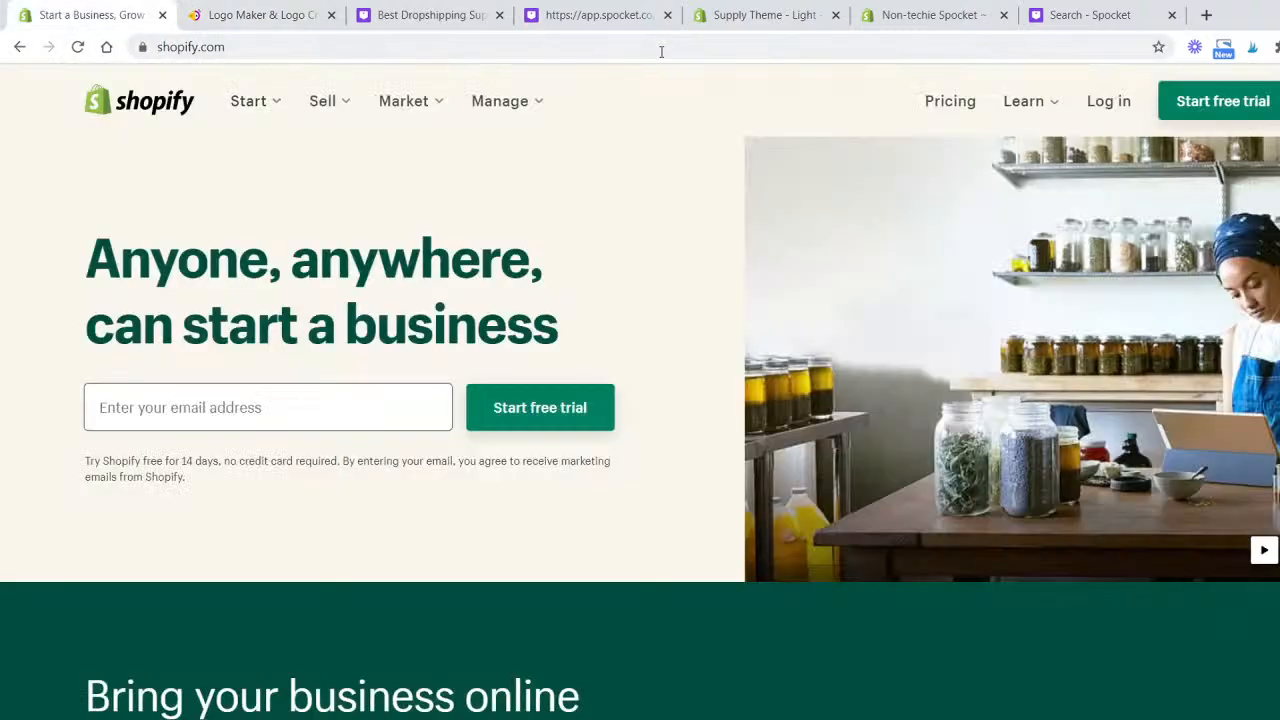
{"action": "left_click", "coordinate": [1232, 114]}
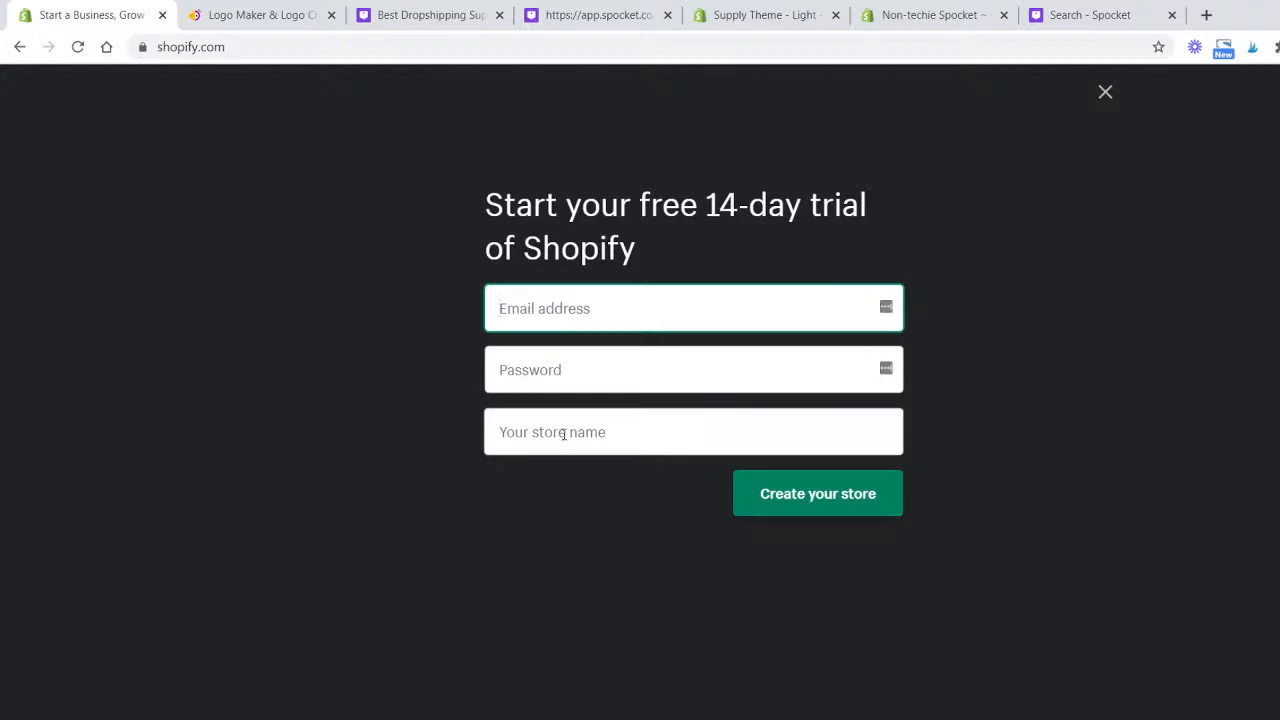
{"action": "left_click", "coordinate": [162, 15]}
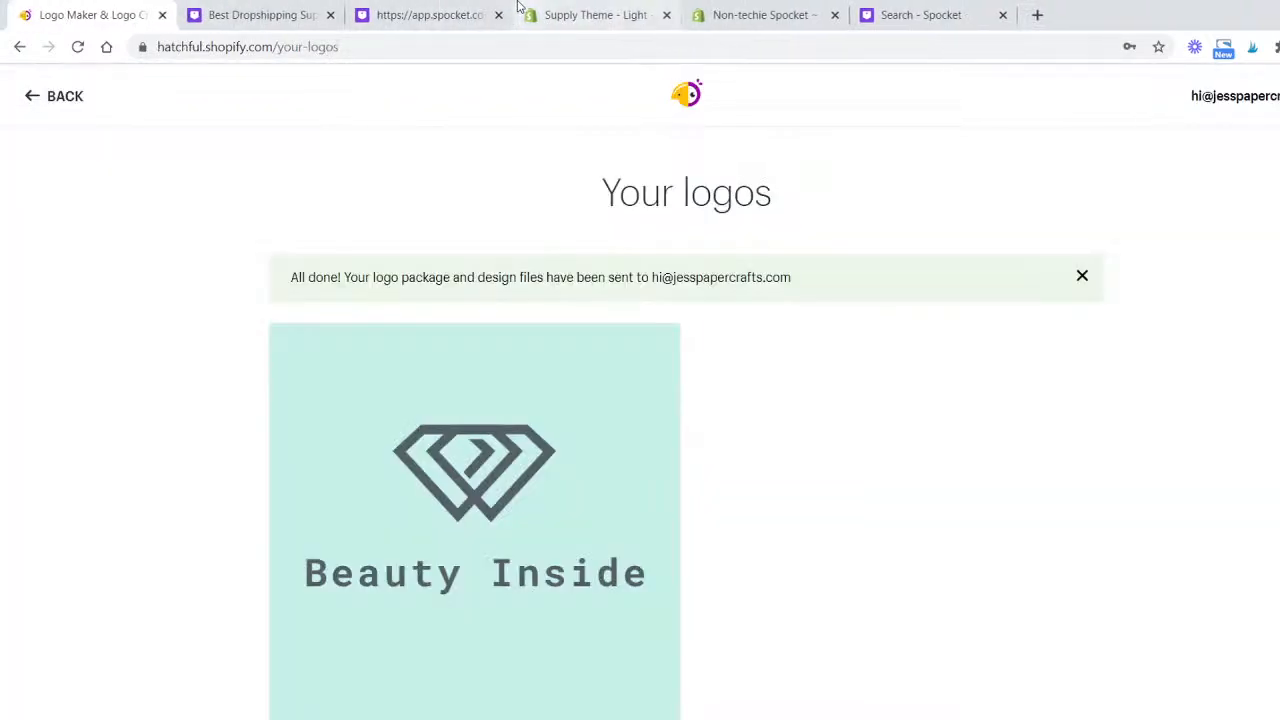
- Move the Non-techie Spocket store admin tab to the first tab position
{"action": "left_click", "coordinate": [595, 13]}
{"action": "left_click", "coordinate": [752, 15]}
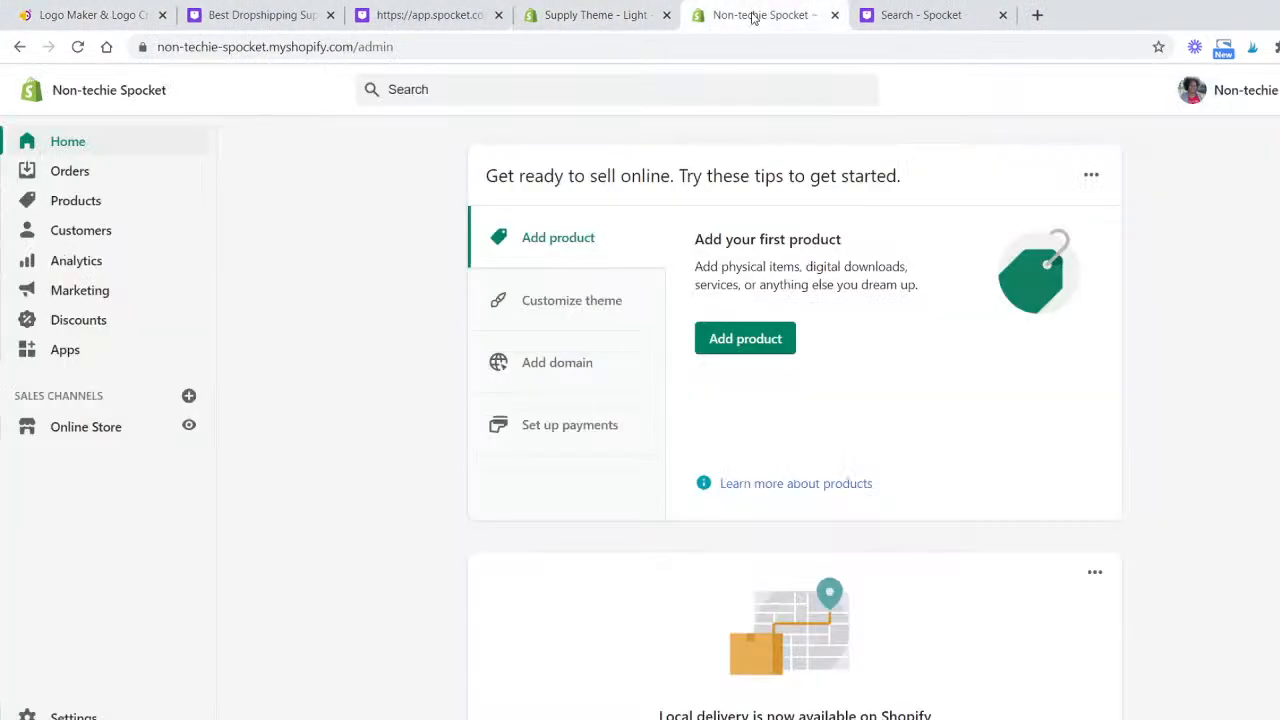
{"action": "left_click_drag", "start_coordinate": [752, 15], "coordinate": [95, 20]}
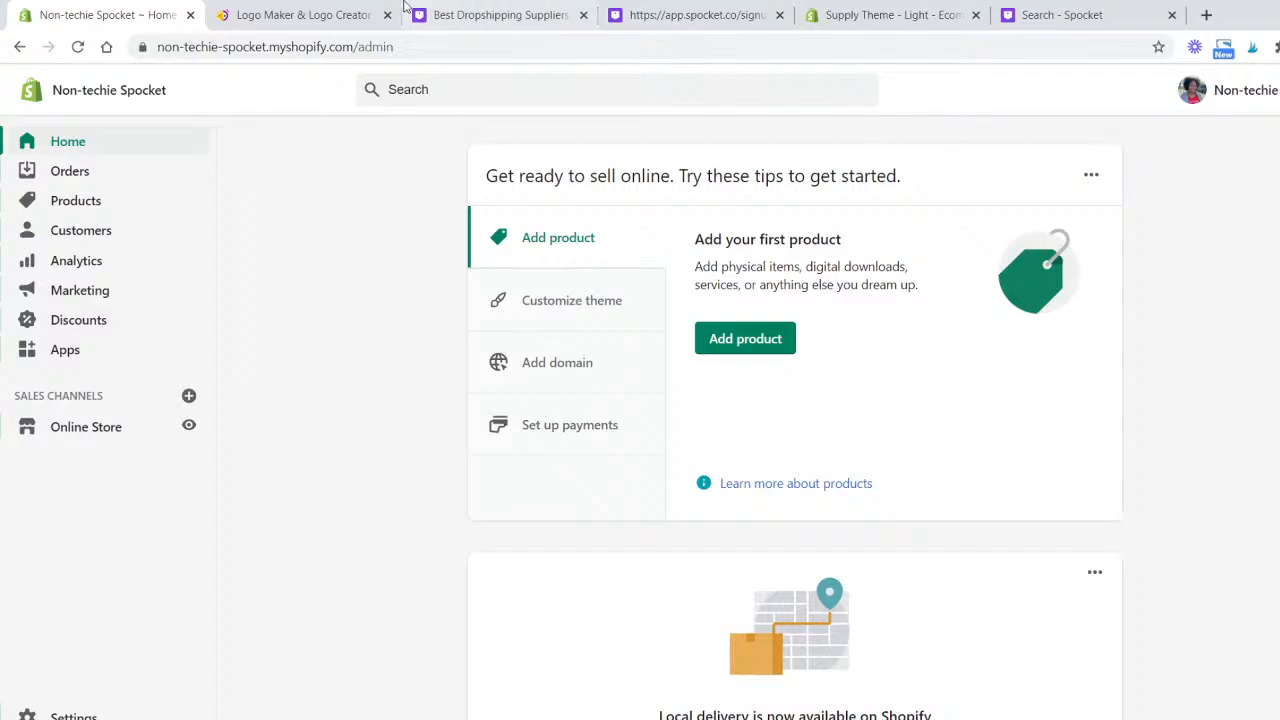
{"action": "left_click", "coordinate": [340, 16]}
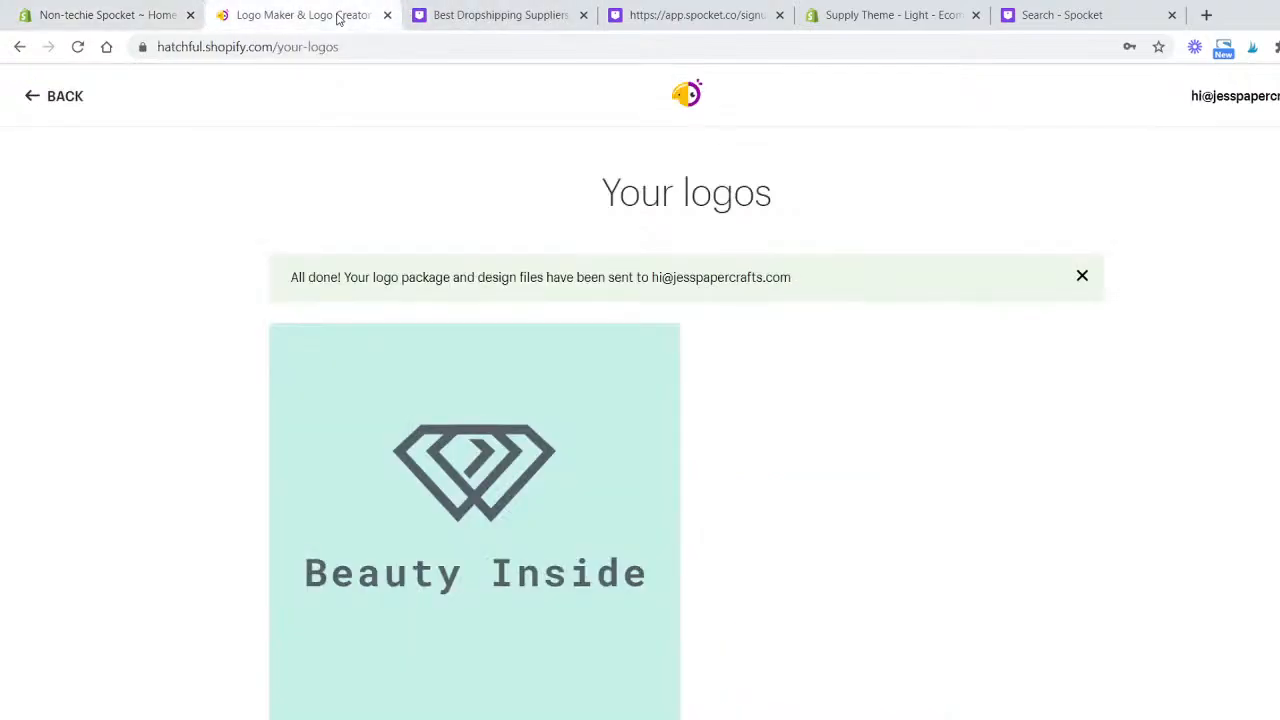
{"action": "mouse_move", "coordinate": [480, 606]}
{"action": "scroll", "coordinate": [486, 586], "scroll_direction": "down", "scroll_amount": 2}
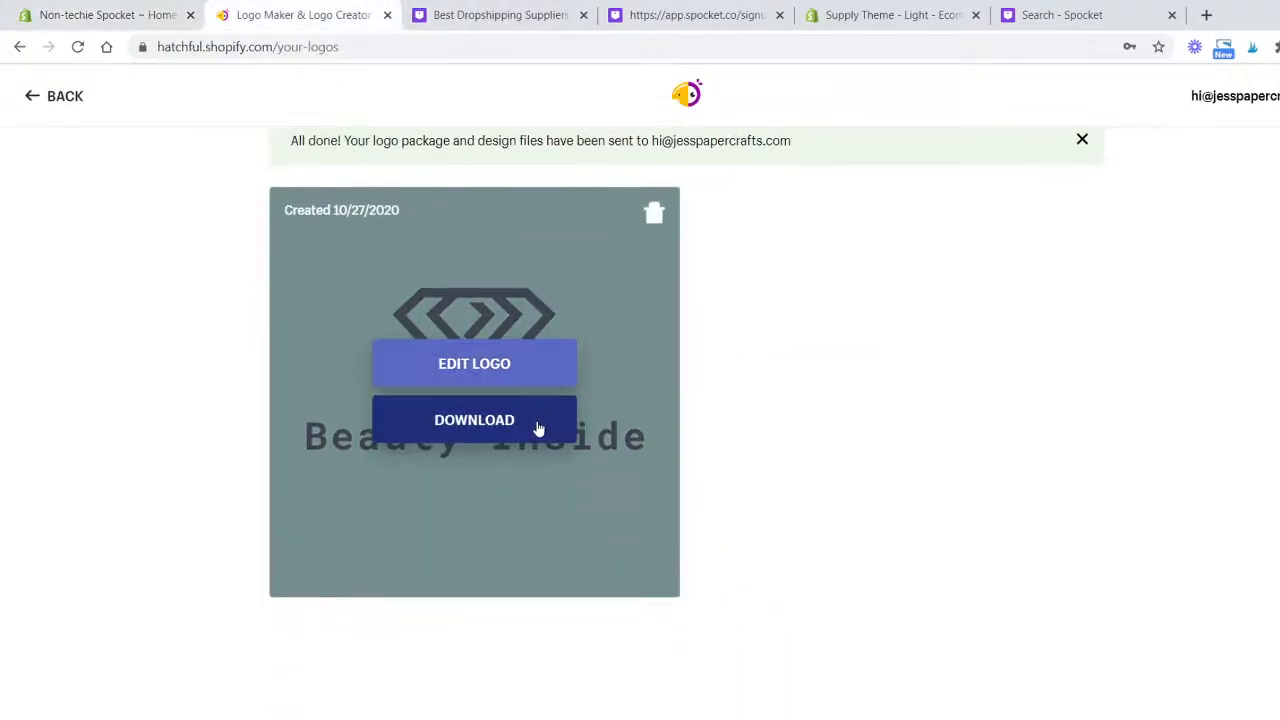
{"action": "left_click", "coordinate": [148, 16]}
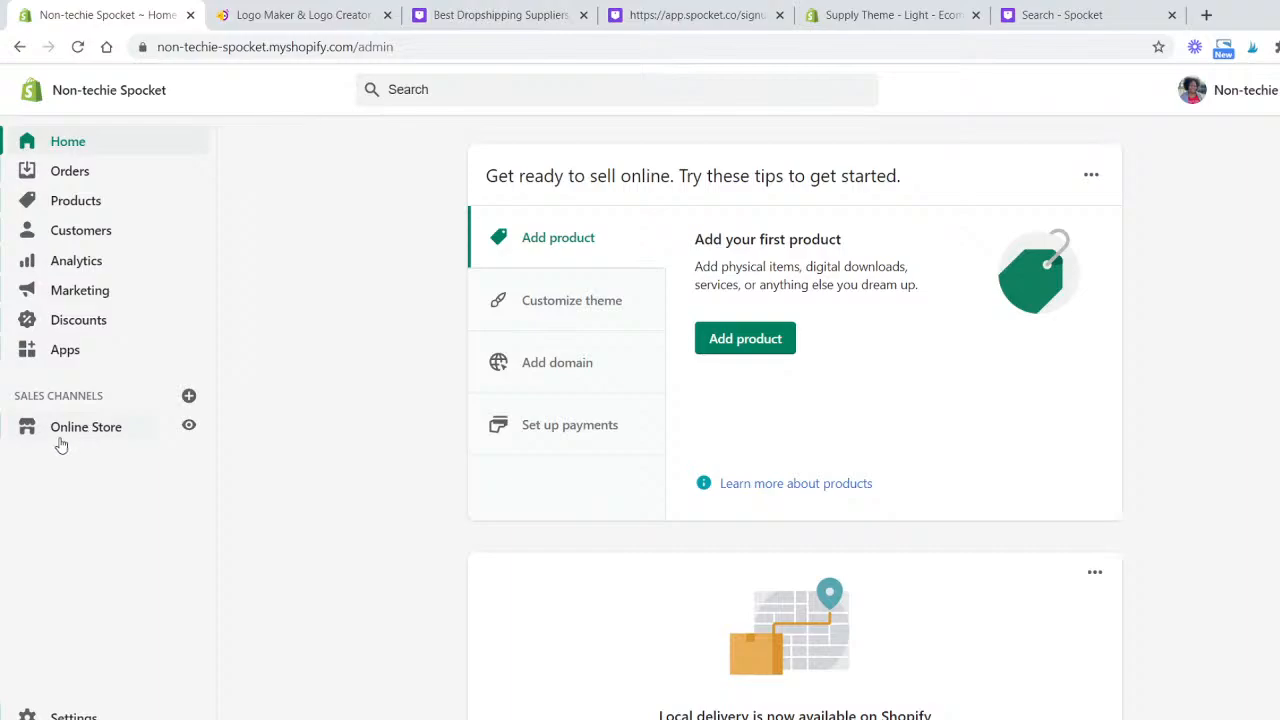
- Open the store's General settings and review the store name and account and sender e-mail fields
{"action": "left_click", "coordinate": [88, 715]}
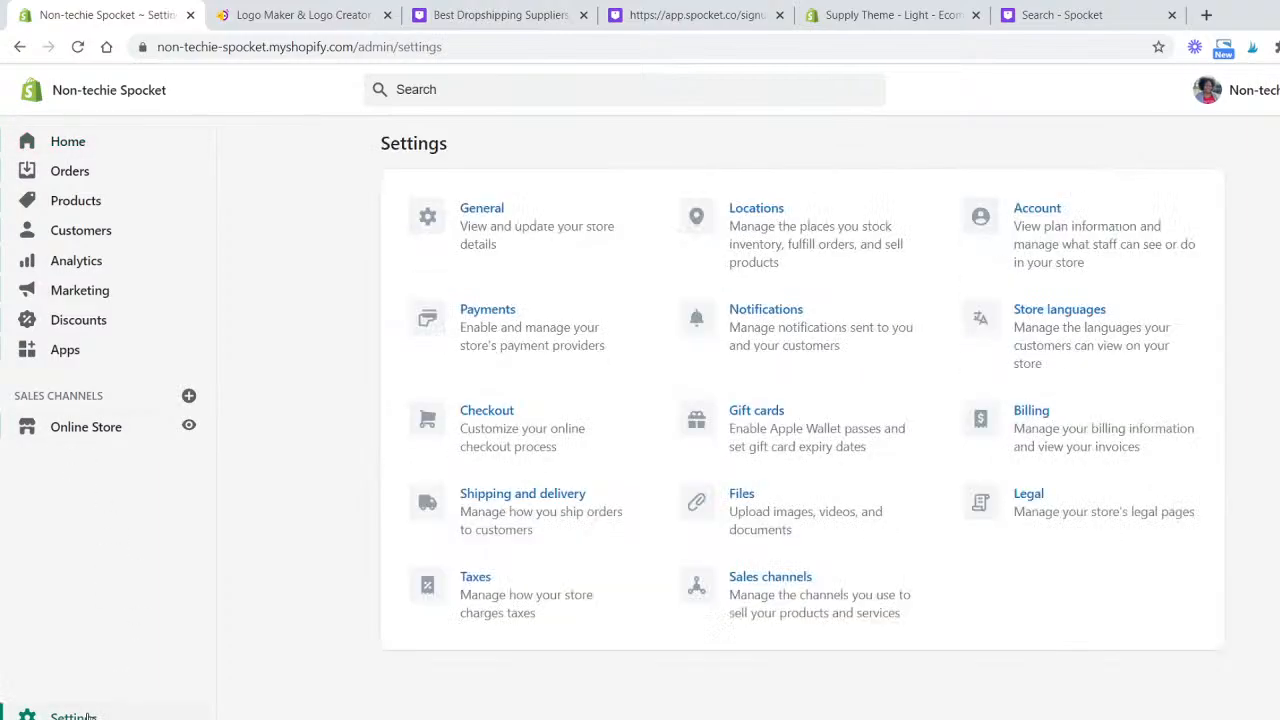
{"action": "left_click", "coordinate": [501, 211]}
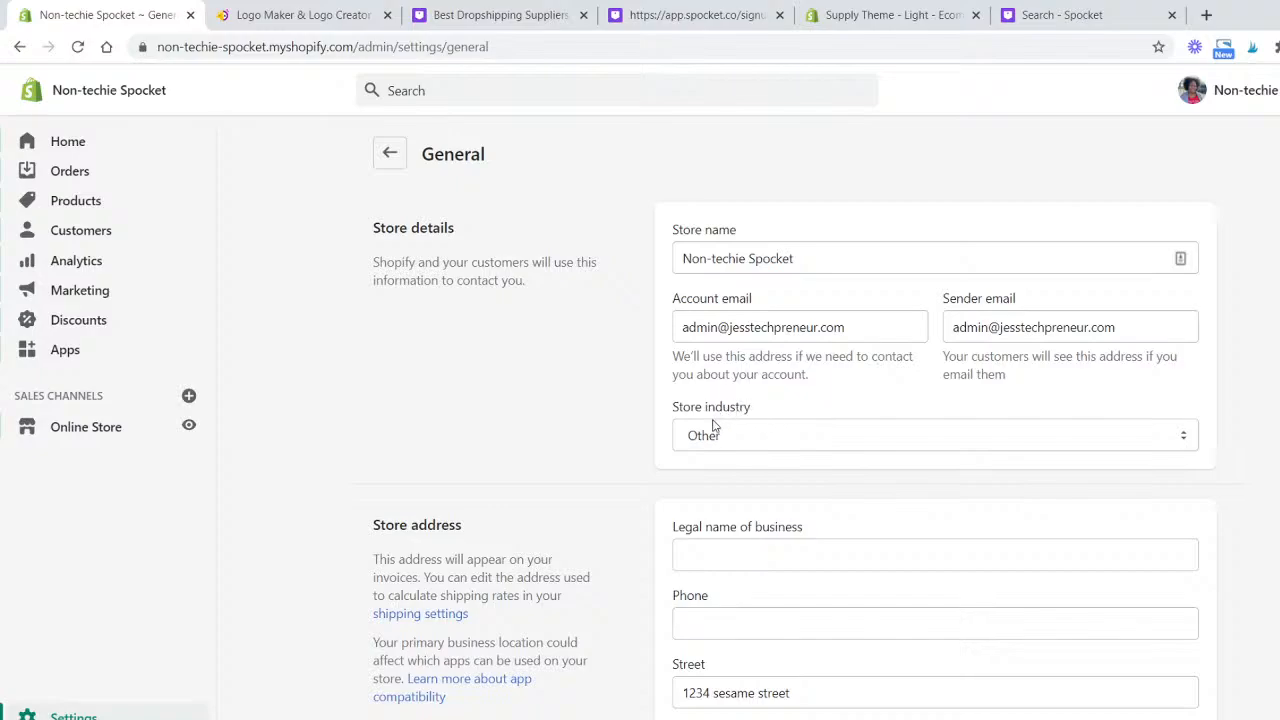
{"action": "left_click", "coordinate": [887, 254]}
{"action": "scroll", "coordinate": [755, 404], "scroll_direction": "down", "scroll_amount": 1}
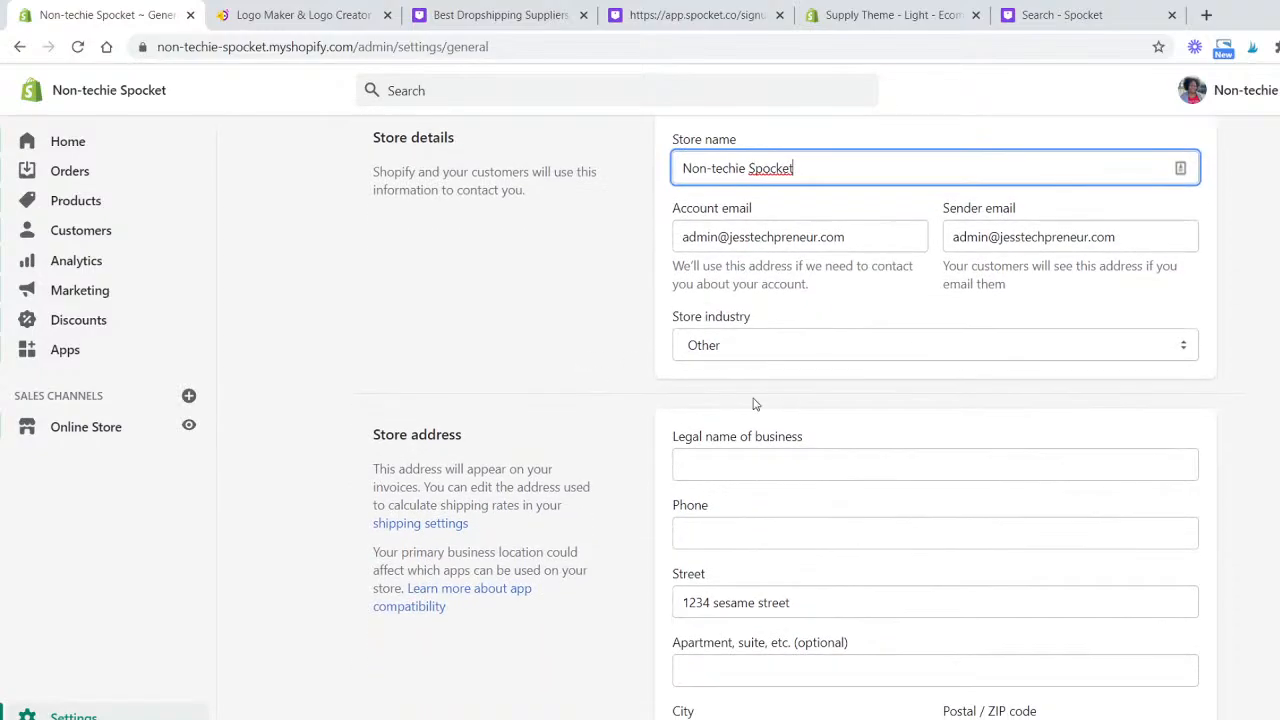
{"action": "left_click", "coordinate": [869, 247]}
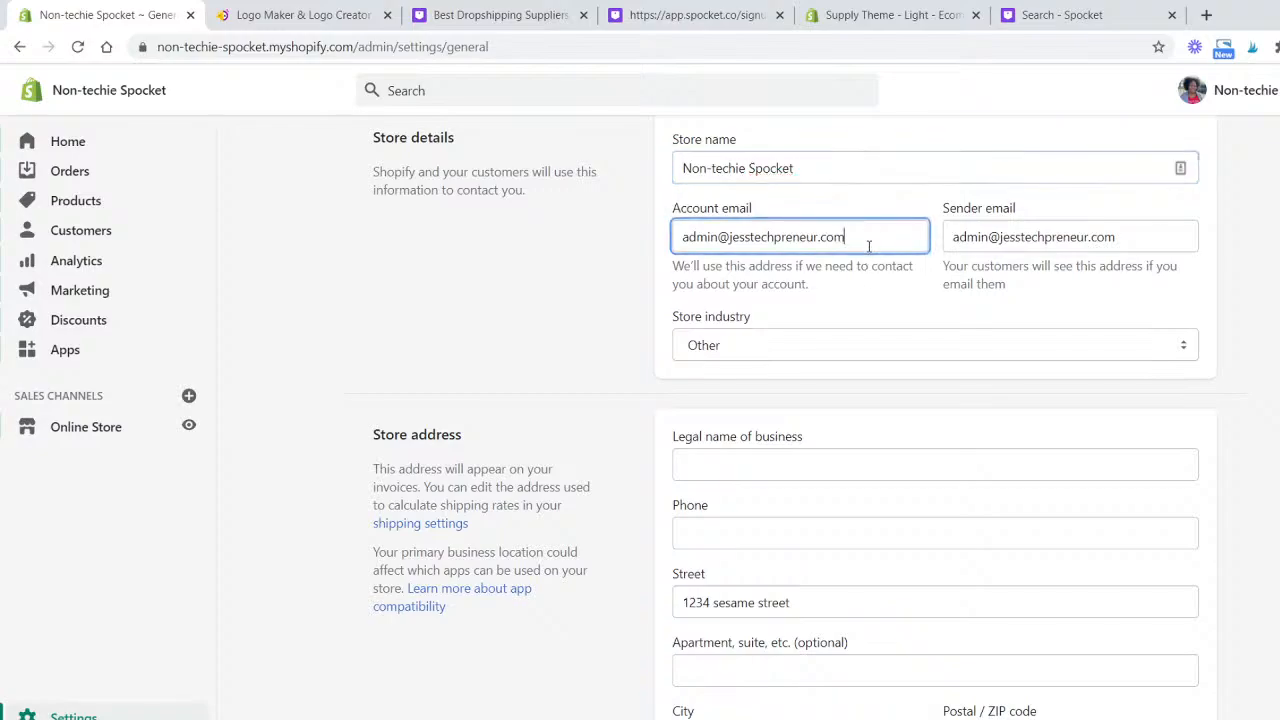
{"action": "left_click", "coordinate": [1124, 236]}
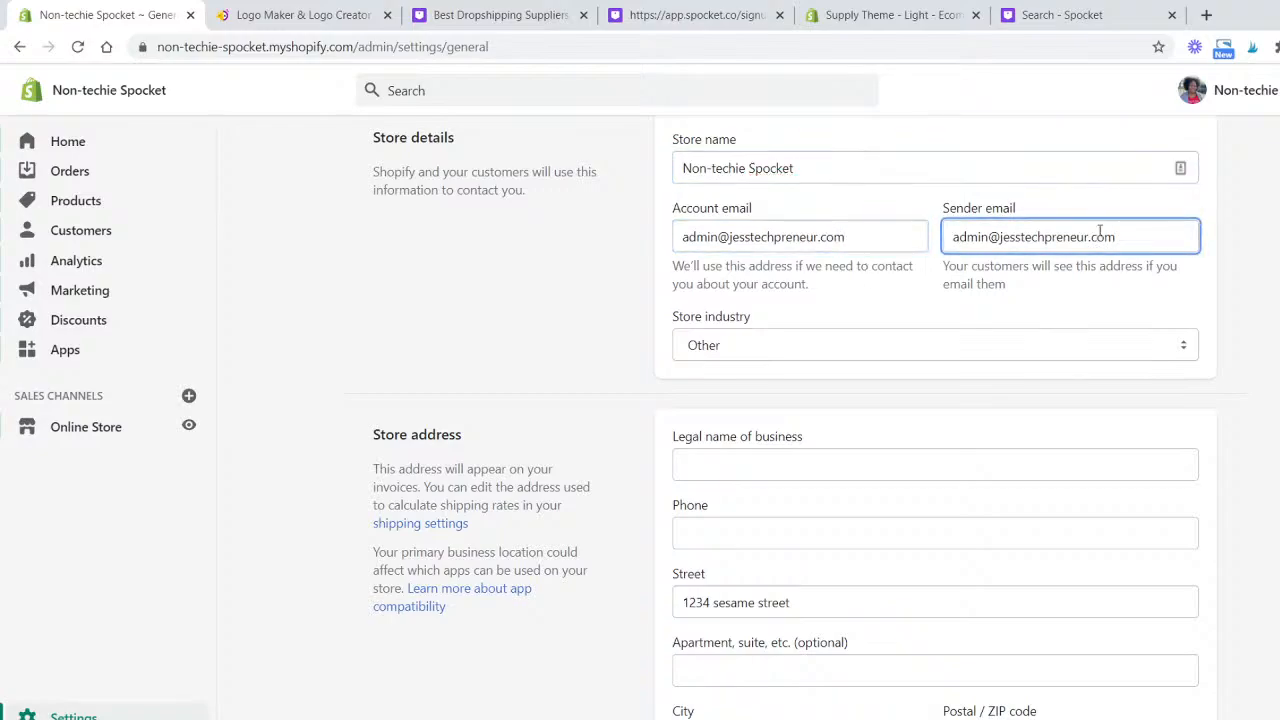
{"action": "left_click_drag", "start_coordinate": [857, 239], "coordinate": [666, 249]}
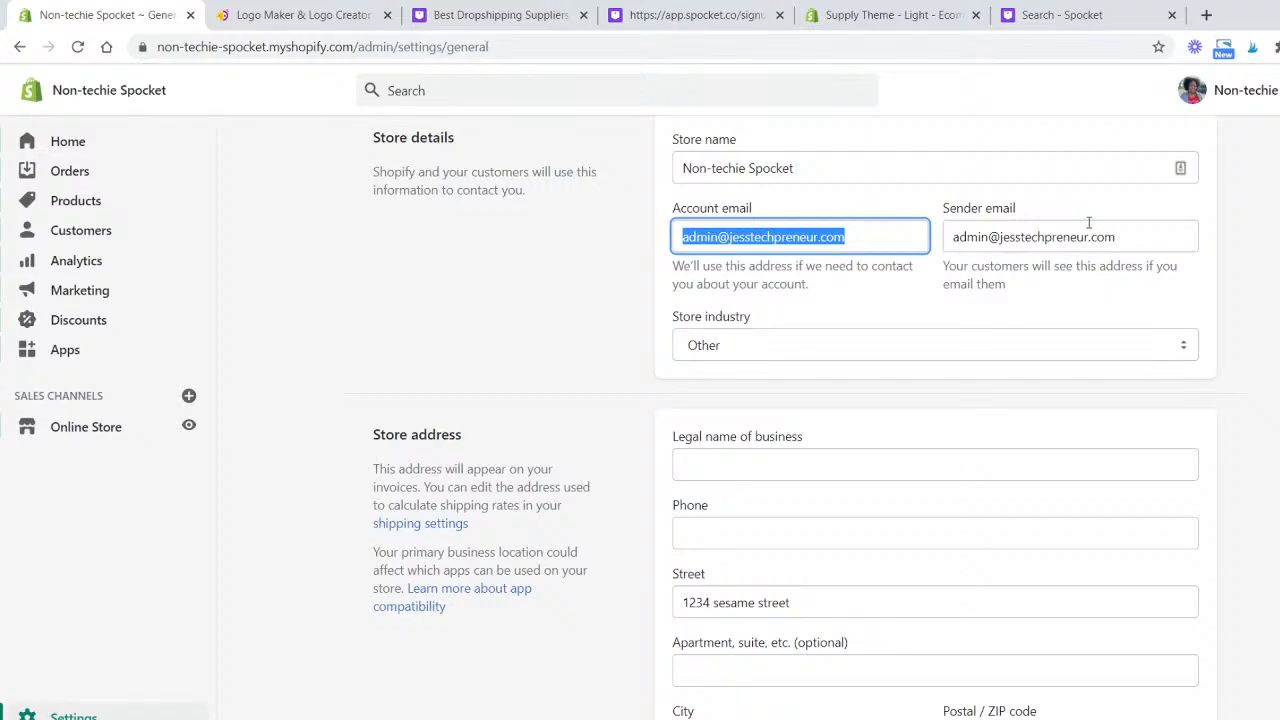
{"action": "left_click", "coordinate": [1128, 235]}
{"action": "left_click_drag", "start_coordinate": [1128, 235], "coordinate": [932, 242]}
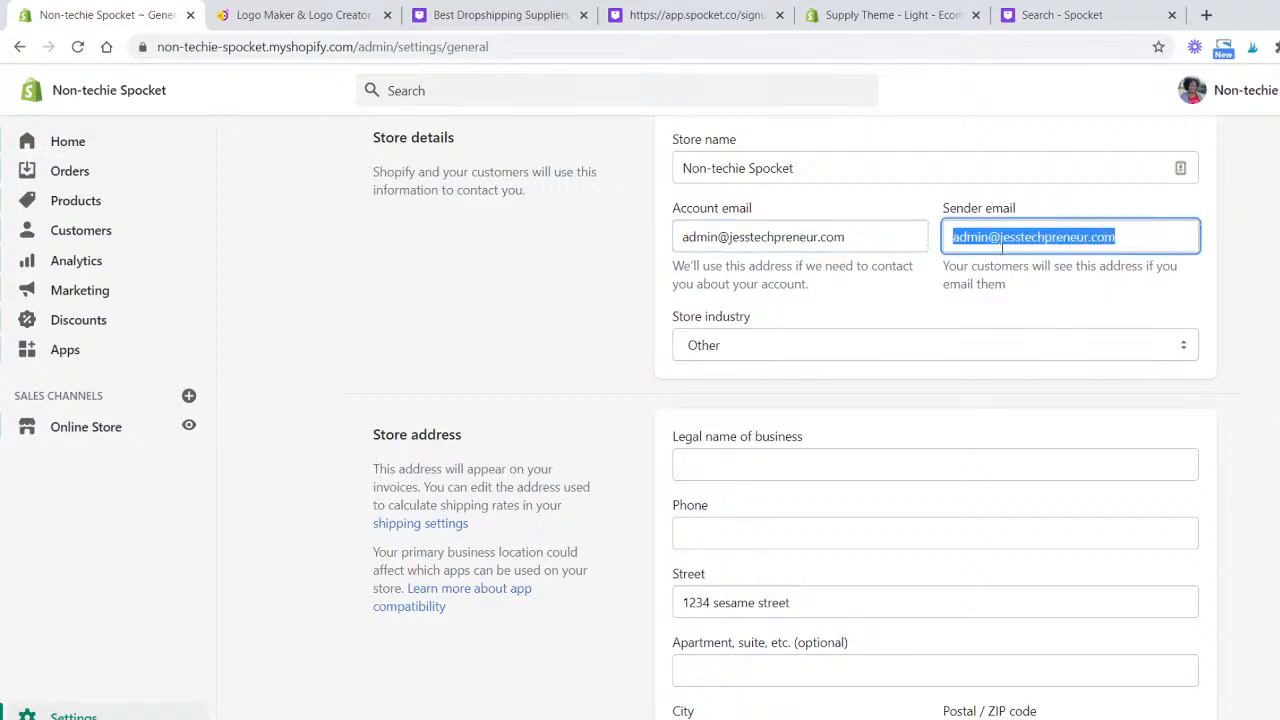
- Fill in the store phone field with a placeholder number and save the general settings
{"action": "scroll", "coordinate": [1038, 292], "scroll_direction": "down", "scroll_amount": 2}
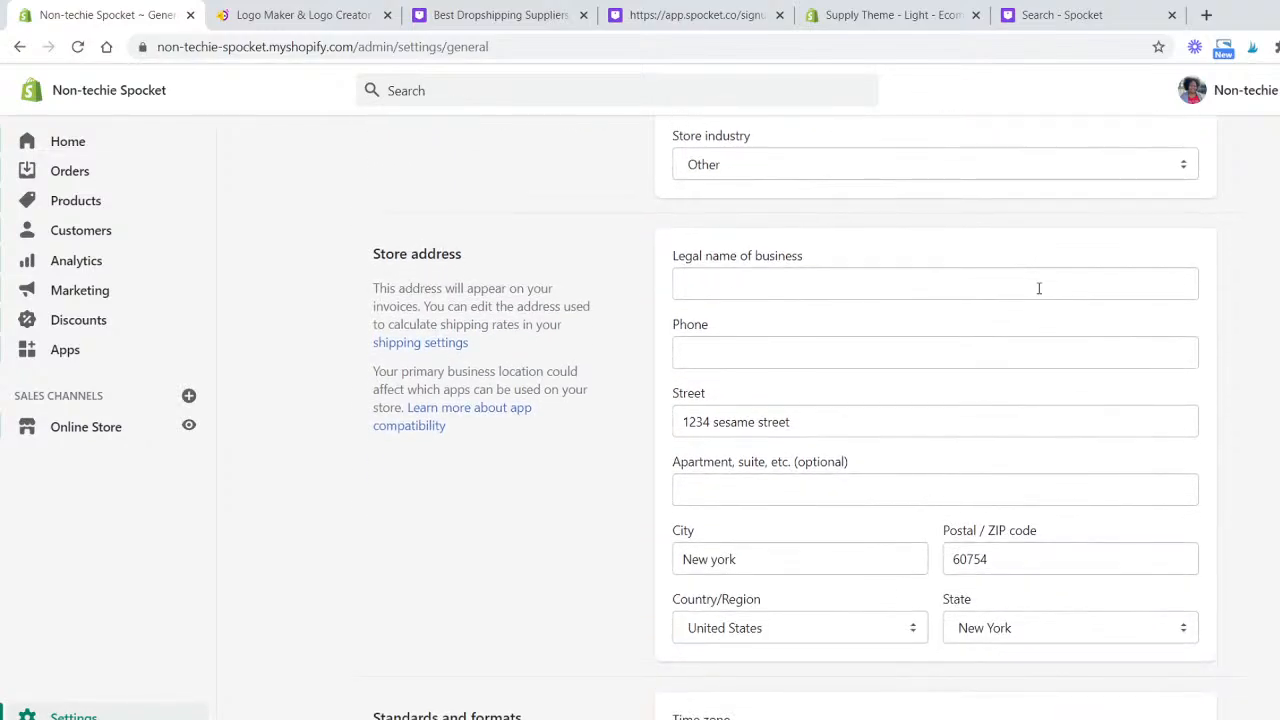
{"action": "left_click", "coordinate": [800, 174]}
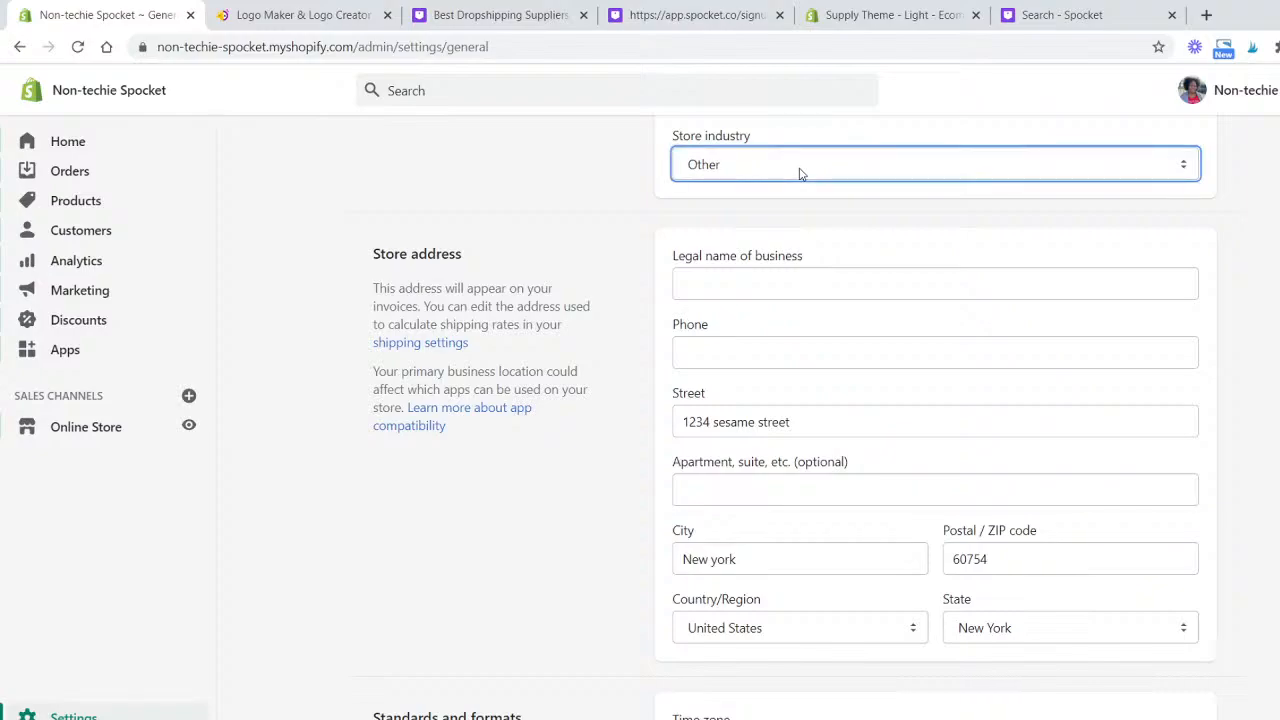
{"action": "left_click", "coordinate": [767, 279]}
{"action": "left_click", "coordinate": [786, 342]}
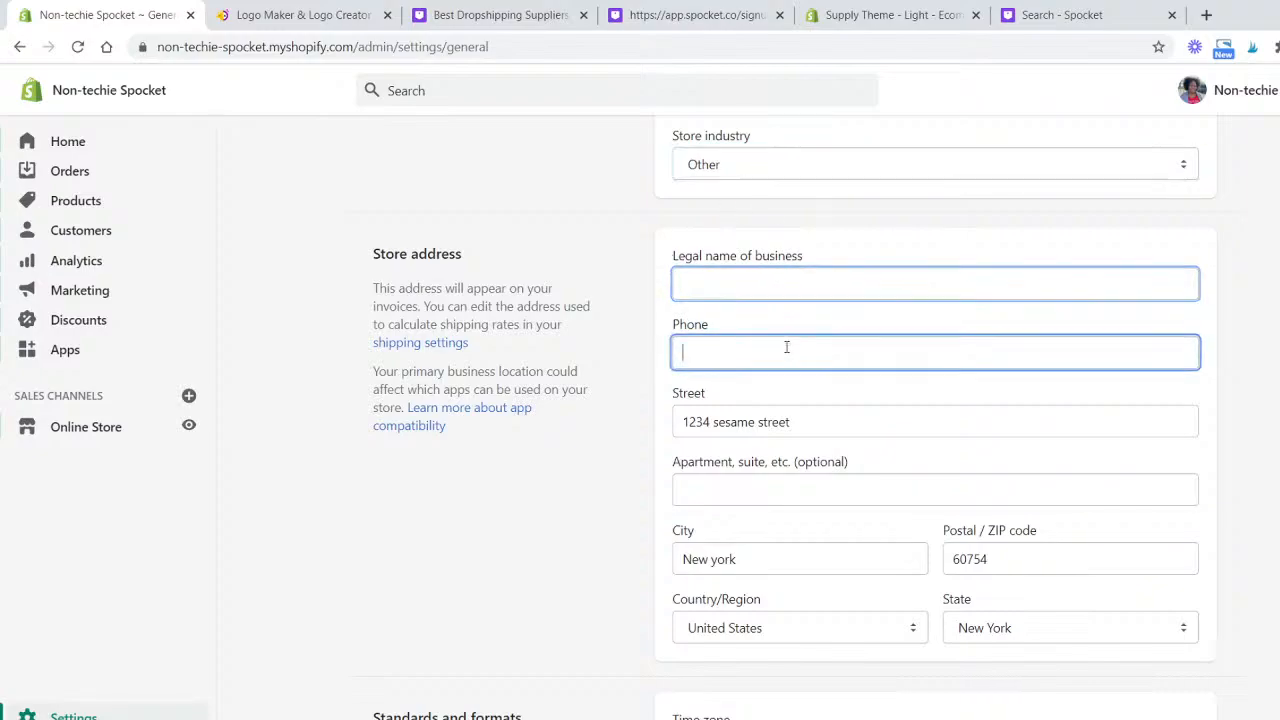
{"action": "left_click", "coordinate": [838, 404]}
{"action": "left_click", "coordinate": [843, 363]}
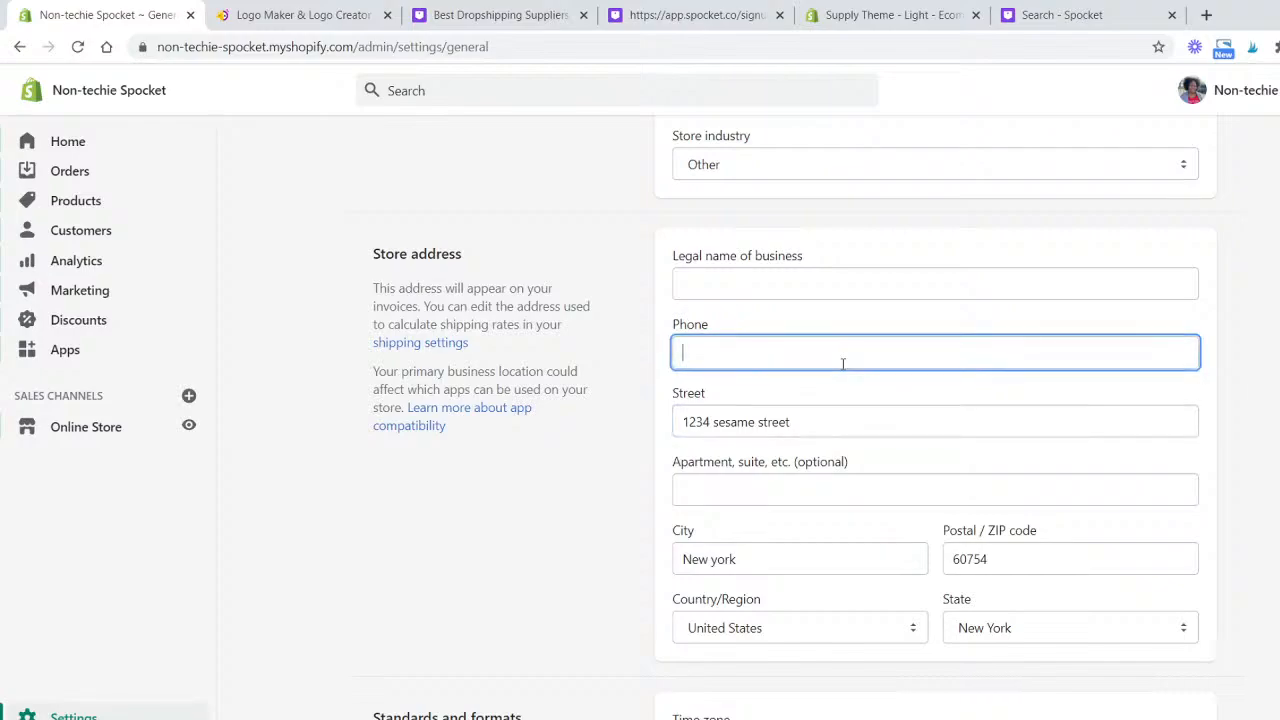
{"action": "type", "text": "000"}
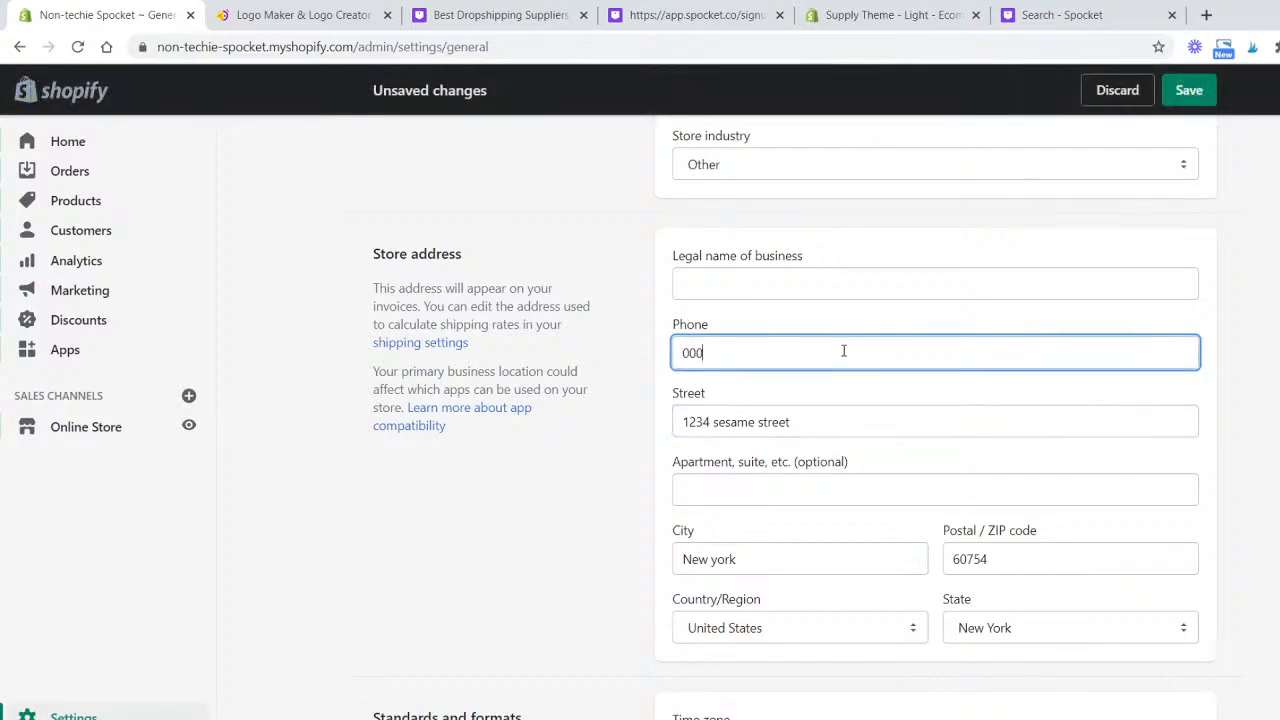
{"action": "type", "text": "0000000"}
{"action": "left_click", "coordinate": [1188, 92]}
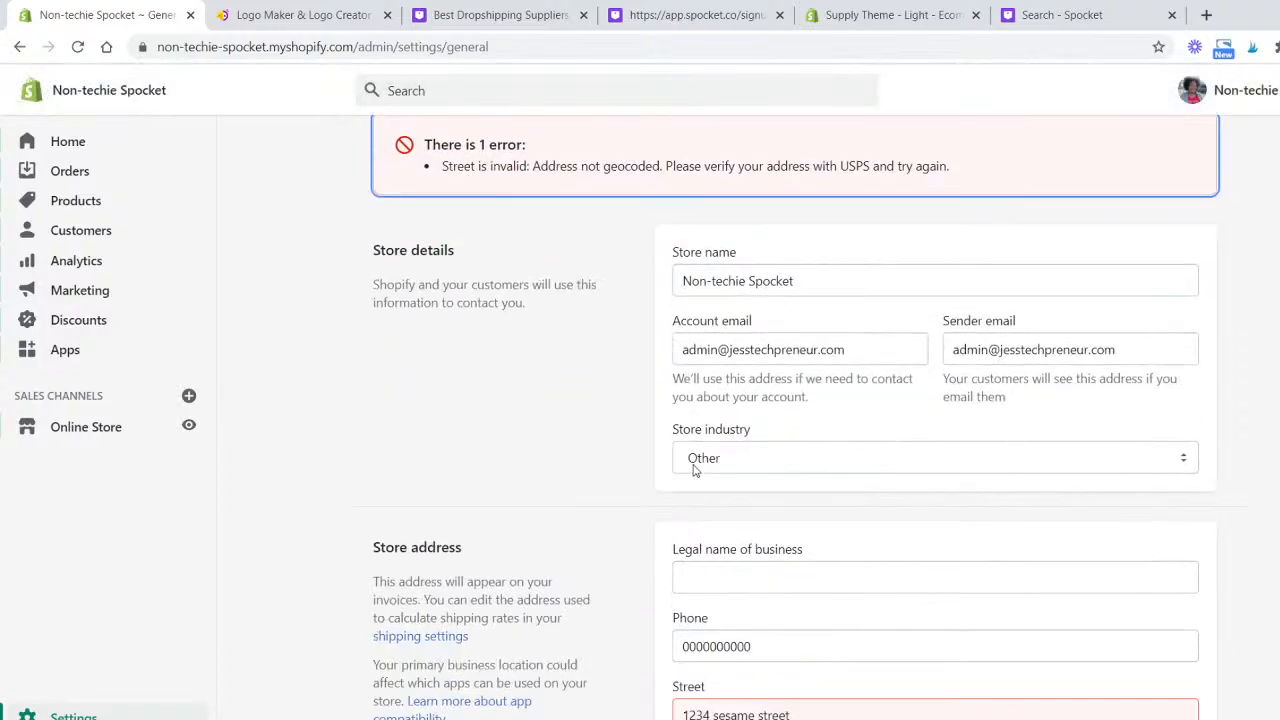
- Review the store address and the standards and formats settings on the General page
{"action": "scroll", "coordinate": [680, 462], "scroll_direction": "down", "scroll_amount": 3}
{"action": "scroll", "coordinate": [443, 449], "scroll_direction": "up", "scroll_amount": 4}
{"action": "scroll", "coordinate": [497, 449], "scroll_direction": "down", "scroll_amount": 6}
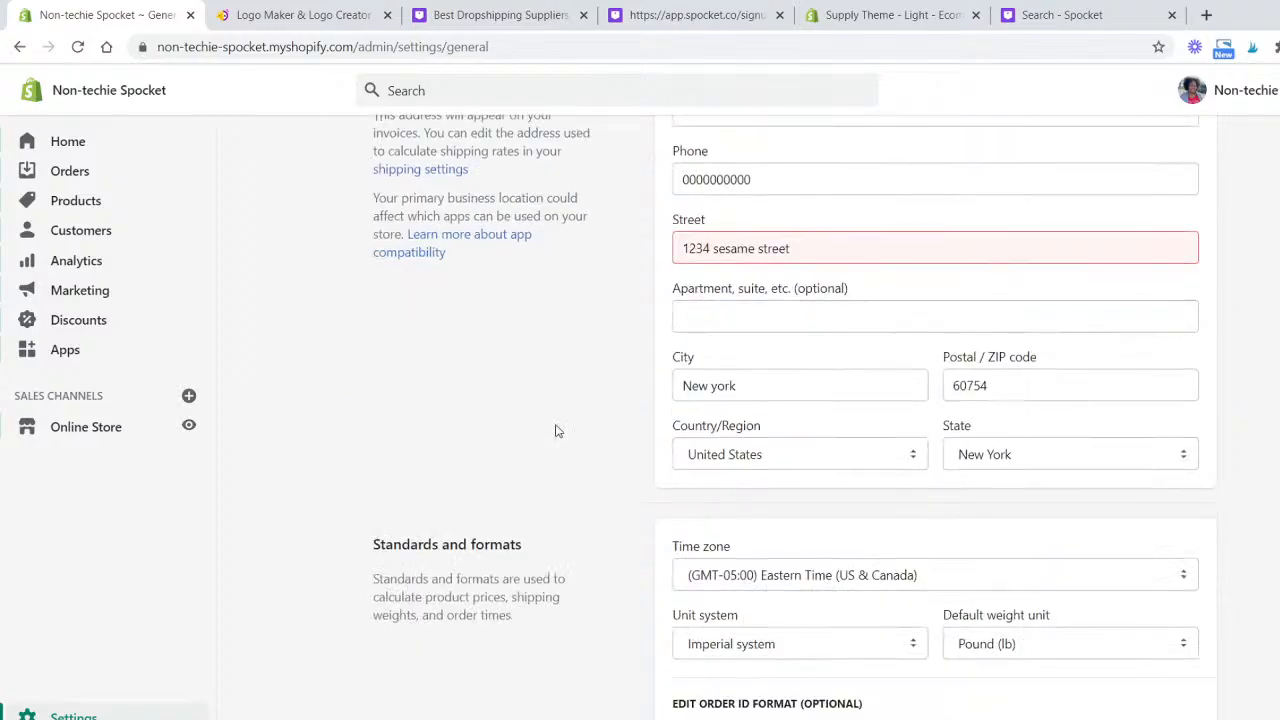
{"action": "scroll", "coordinate": [598, 505], "scroll_direction": "down", "scroll_amount": 3}
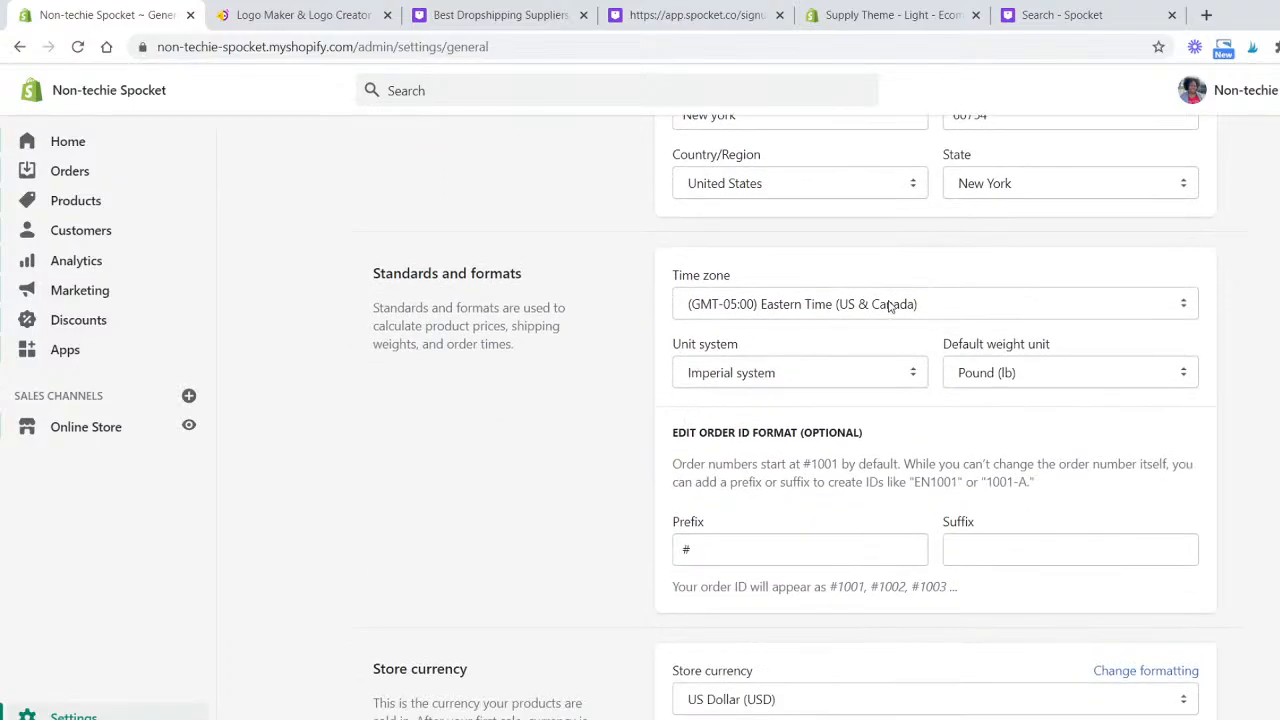
{"action": "left_click", "coordinate": [856, 310]}
{"action": "scroll", "coordinate": [826, 490], "scroll_direction": "down", "scroll_amount": 2}
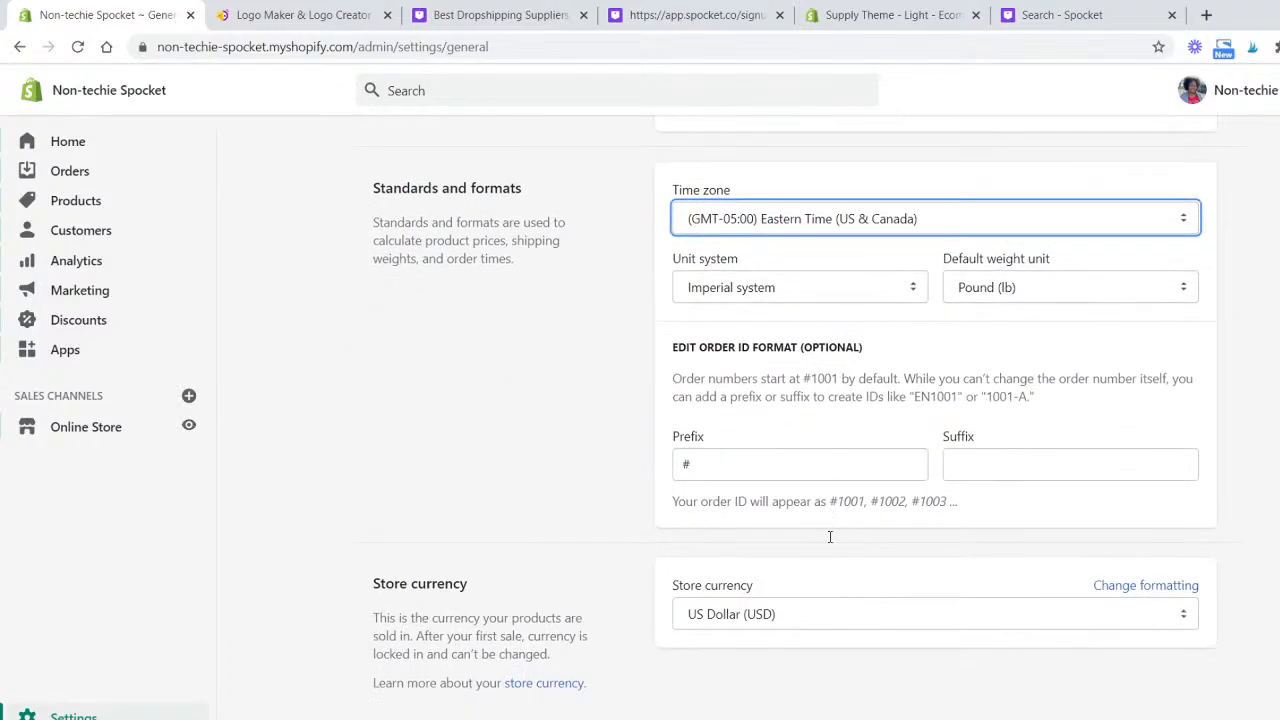
{"action": "scroll", "coordinate": [563, 311], "scroll_direction": "up", "scroll_amount": 8}
{"action": "scroll", "coordinate": [563, 311], "scroll_direction": "up", "scroll_amount": 2}
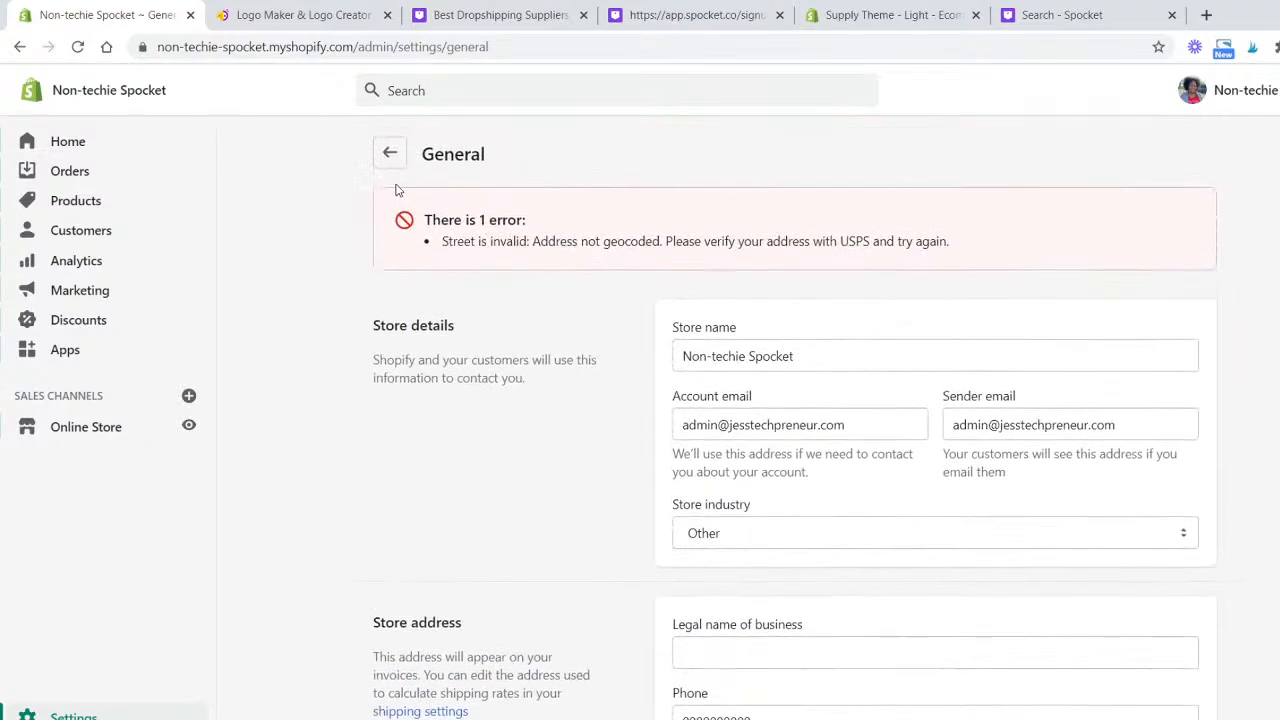
- Open the payment providers settings and inspect the Shopify Payments setup dialog without completing it
{"action": "left_click", "coordinate": [391, 158]}
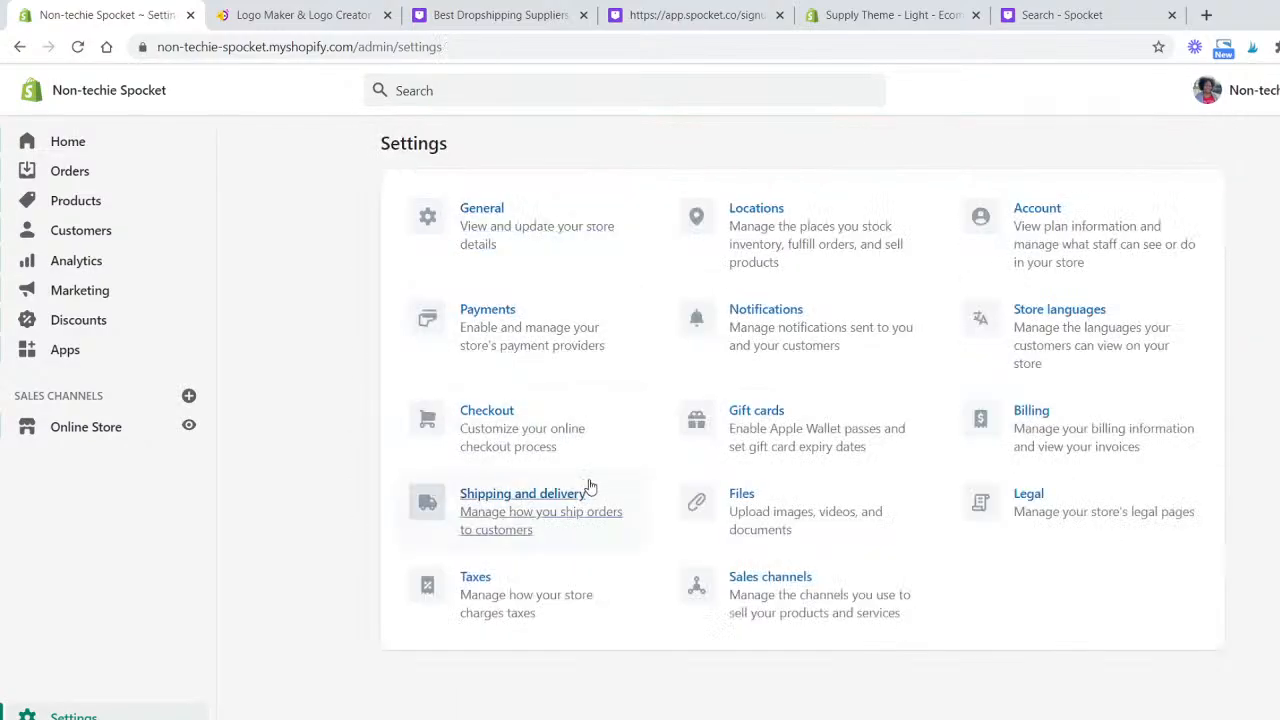
{"action": "left_click", "coordinate": [564, 340]}
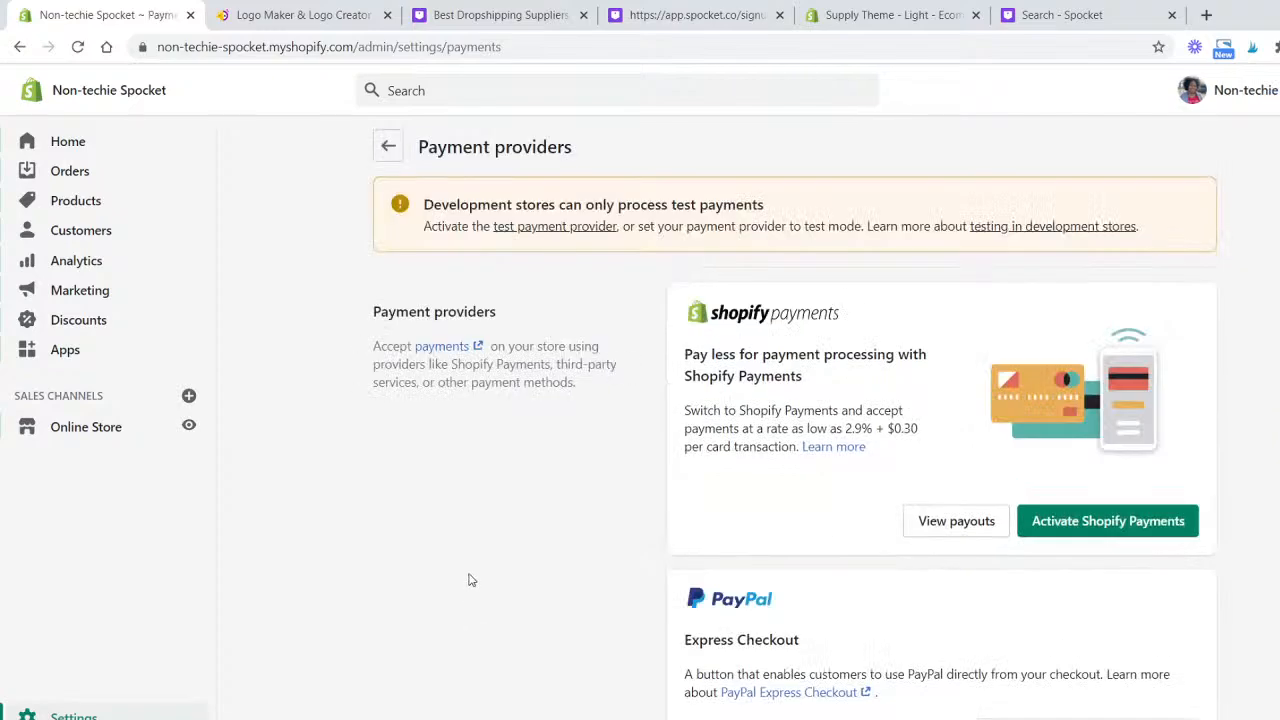
{"action": "left_click", "coordinate": [1178, 530]}
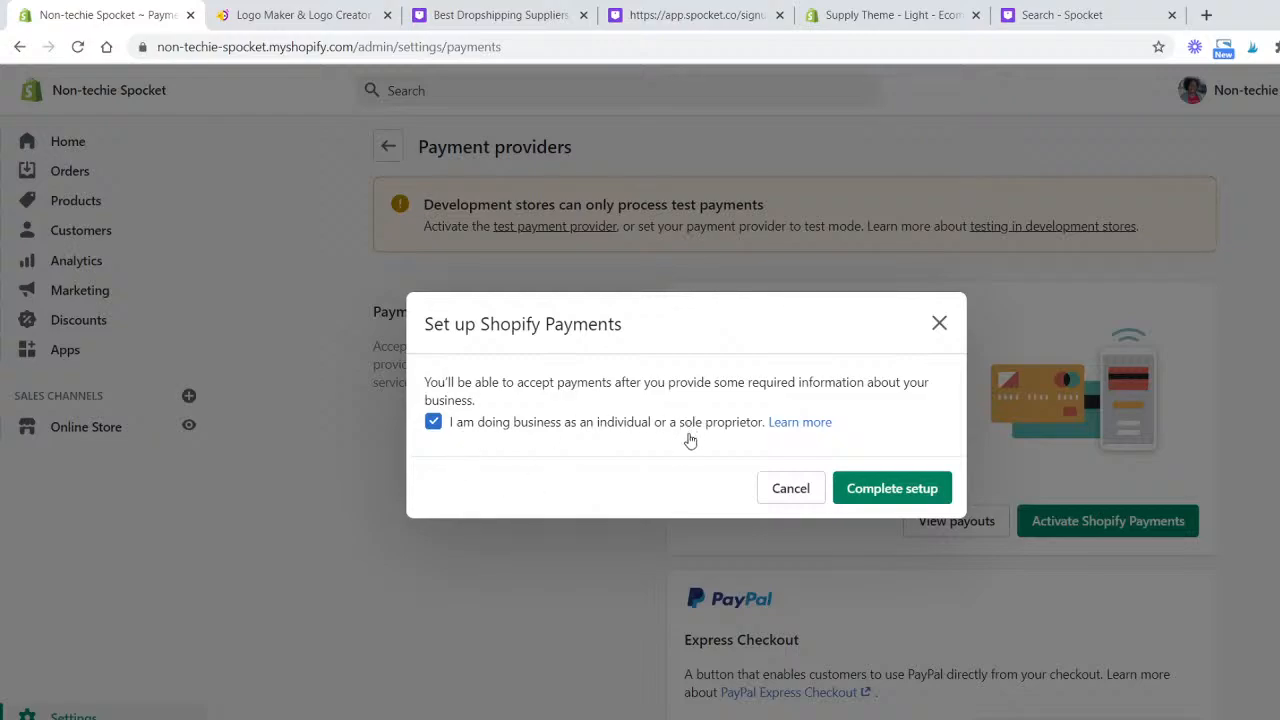
{"action": "left_click", "coordinate": [938, 325]}
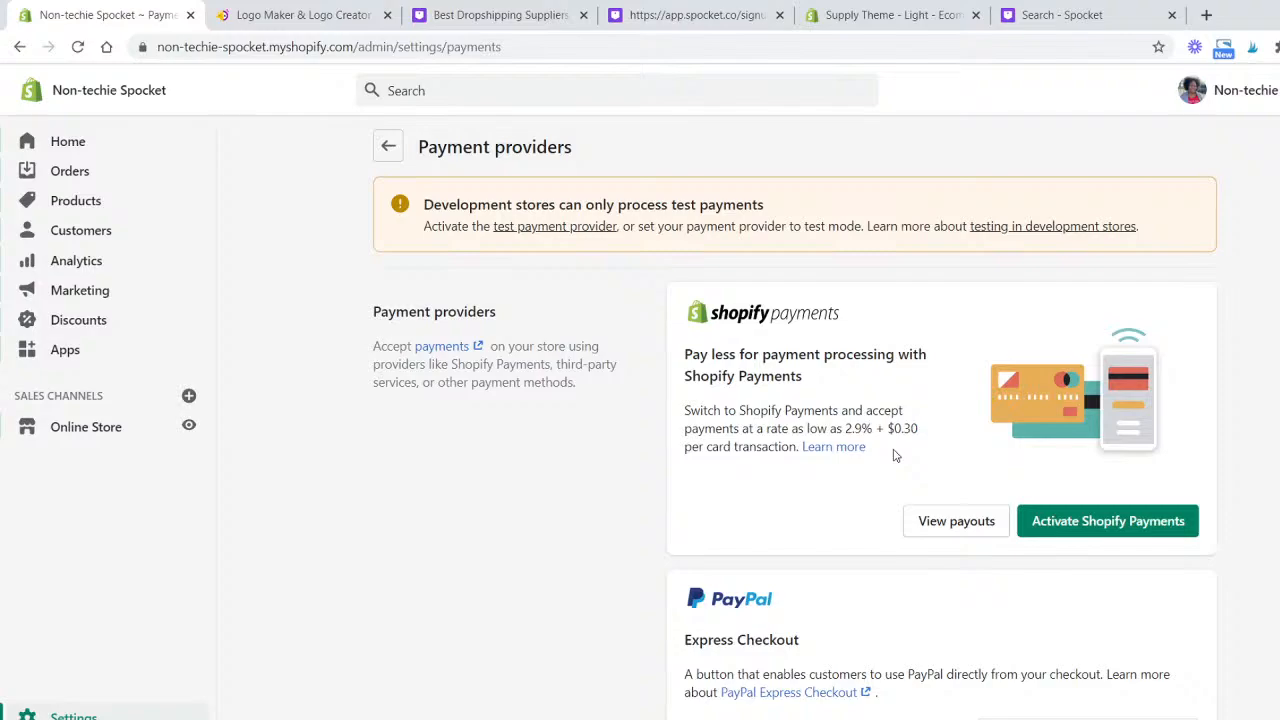
- Review the available payment providers, payment methods and payment capture options
{"action": "scroll", "coordinate": [883, 450], "scroll_direction": "down", "scroll_amount": 3}
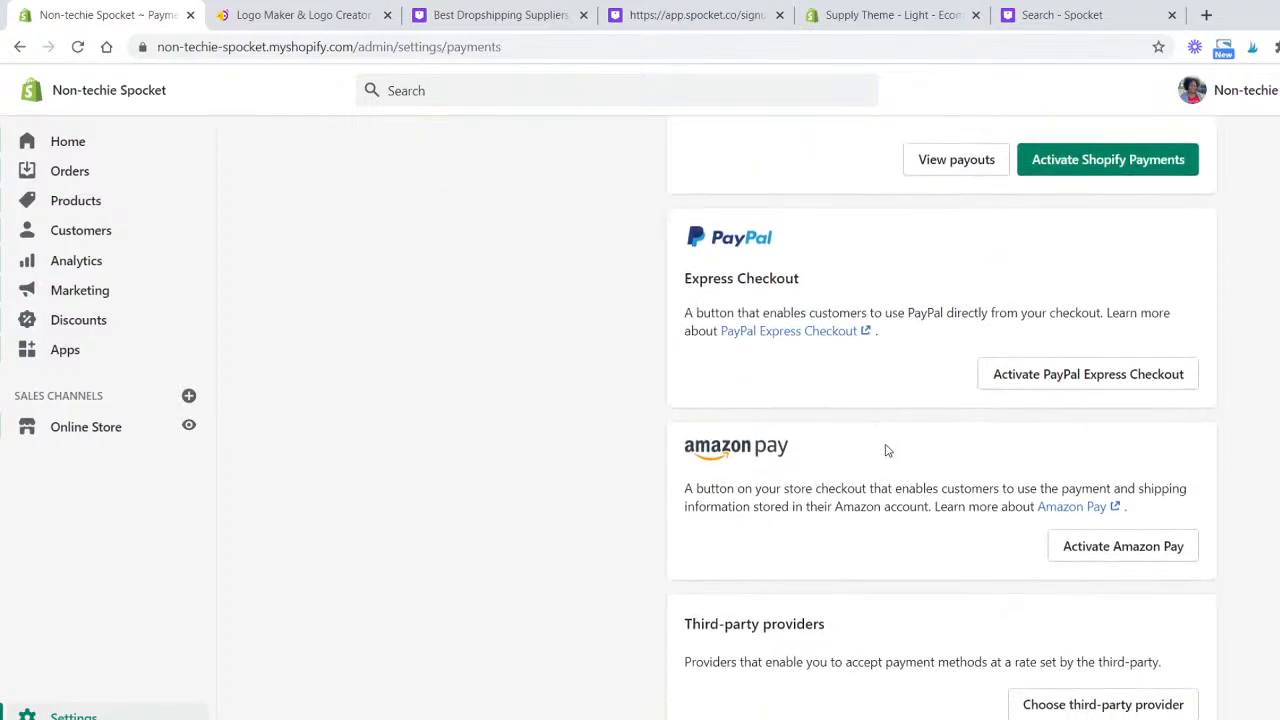
{"action": "scroll", "coordinate": [563, 445], "scroll_direction": "down", "scroll_amount": 6}
{"action": "scroll", "coordinate": [557, 446], "scroll_direction": "up", "scroll_amount": 2}
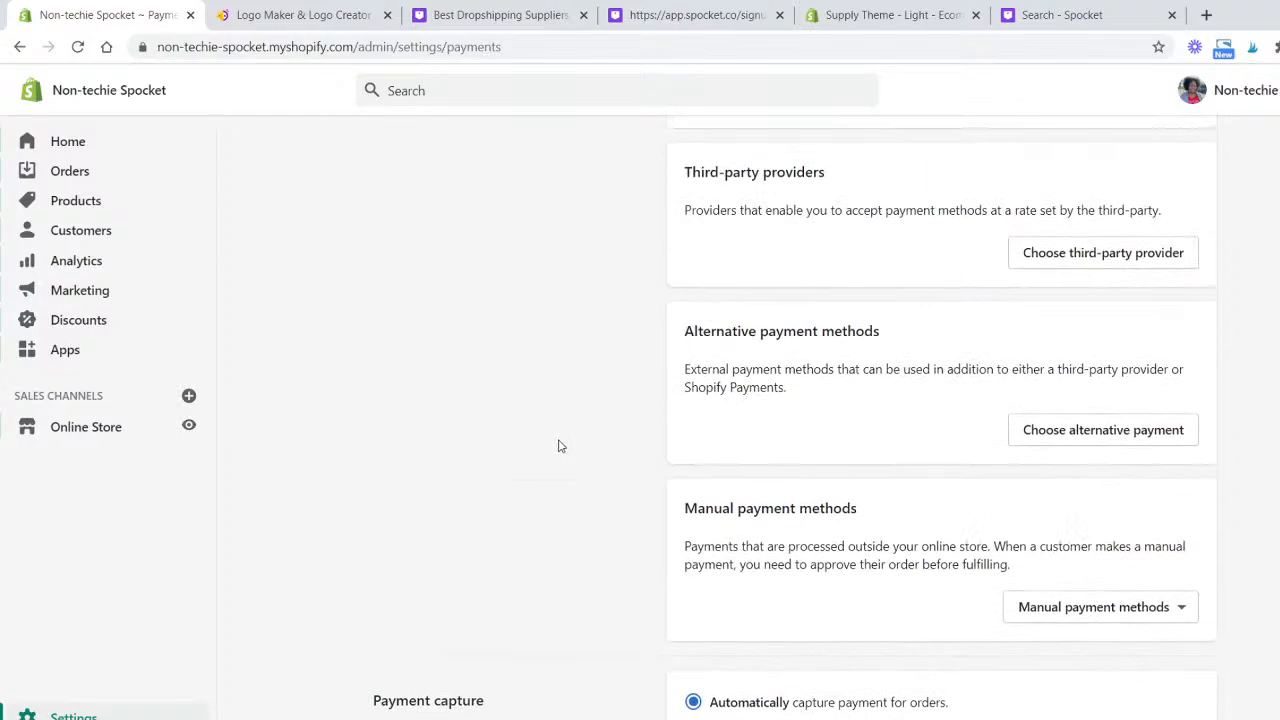
{"action": "scroll", "coordinate": [560, 446], "scroll_direction": "down", "scroll_amount": 3}
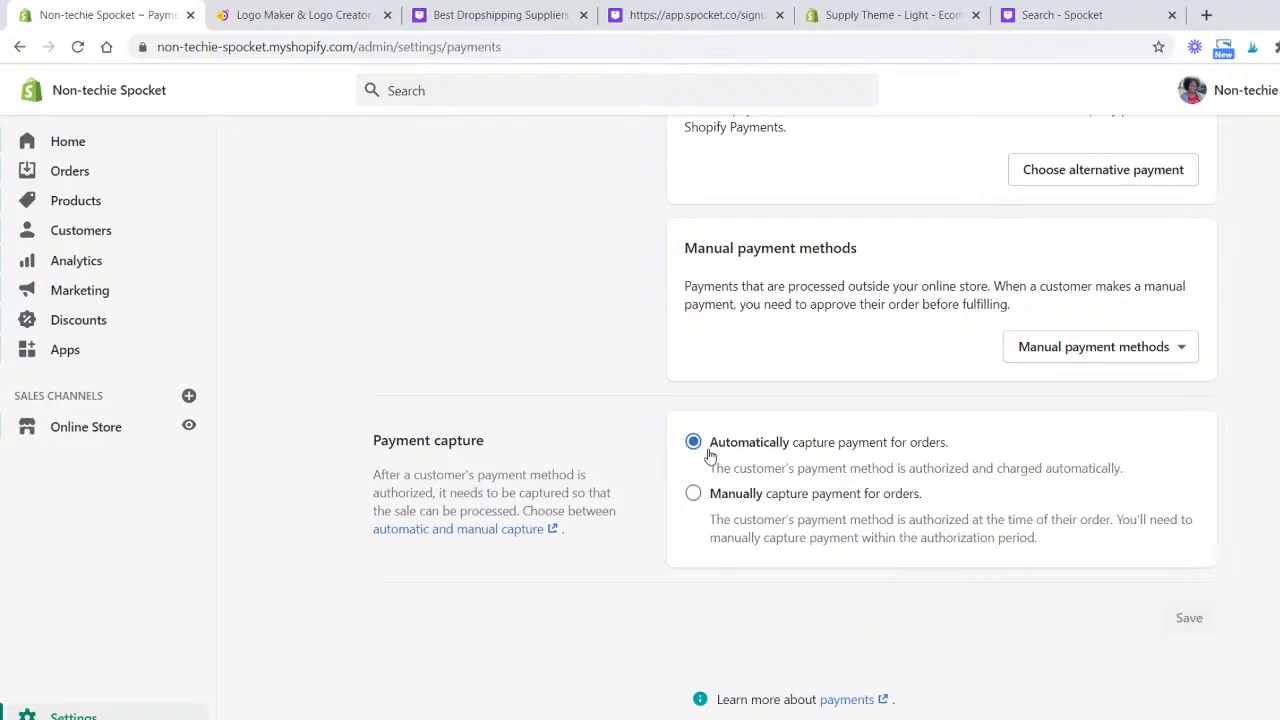
{"action": "scroll", "coordinate": [1143, 543], "scroll_direction": "up", "scroll_amount": 10}
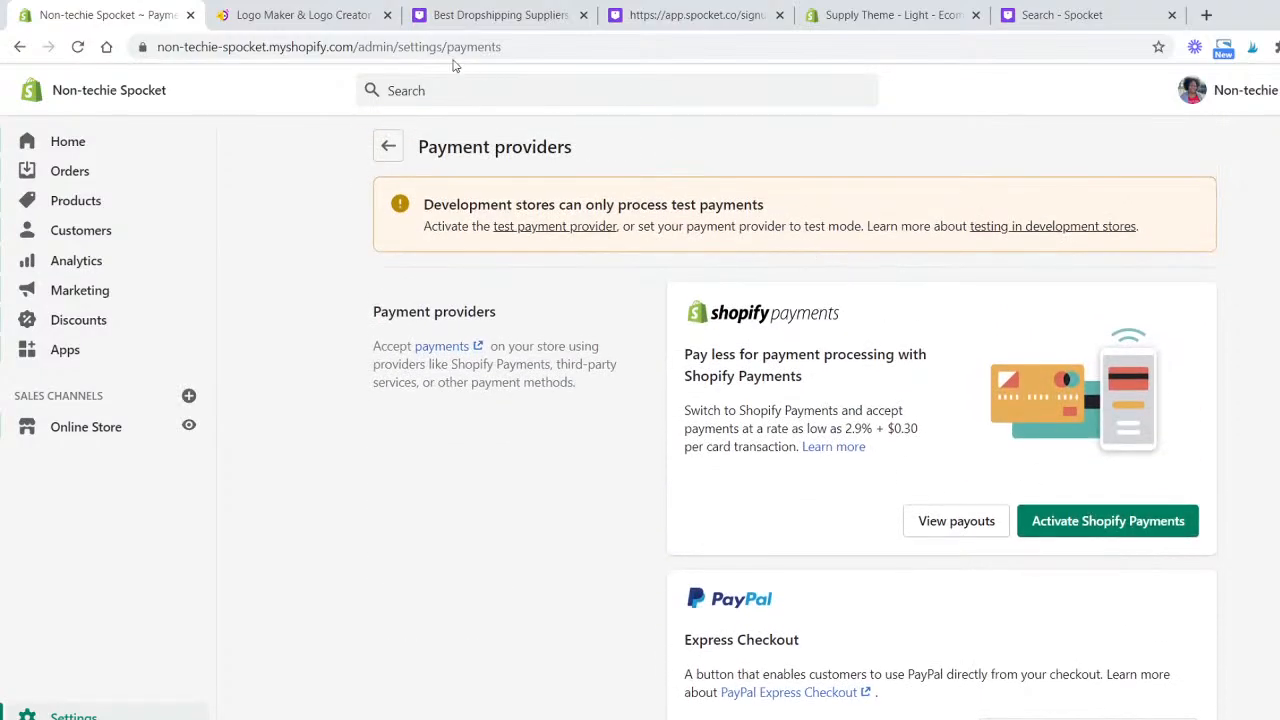
{"action": "scroll", "coordinate": [910, 444], "scroll_direction": "down", "scroll_amount": 2}
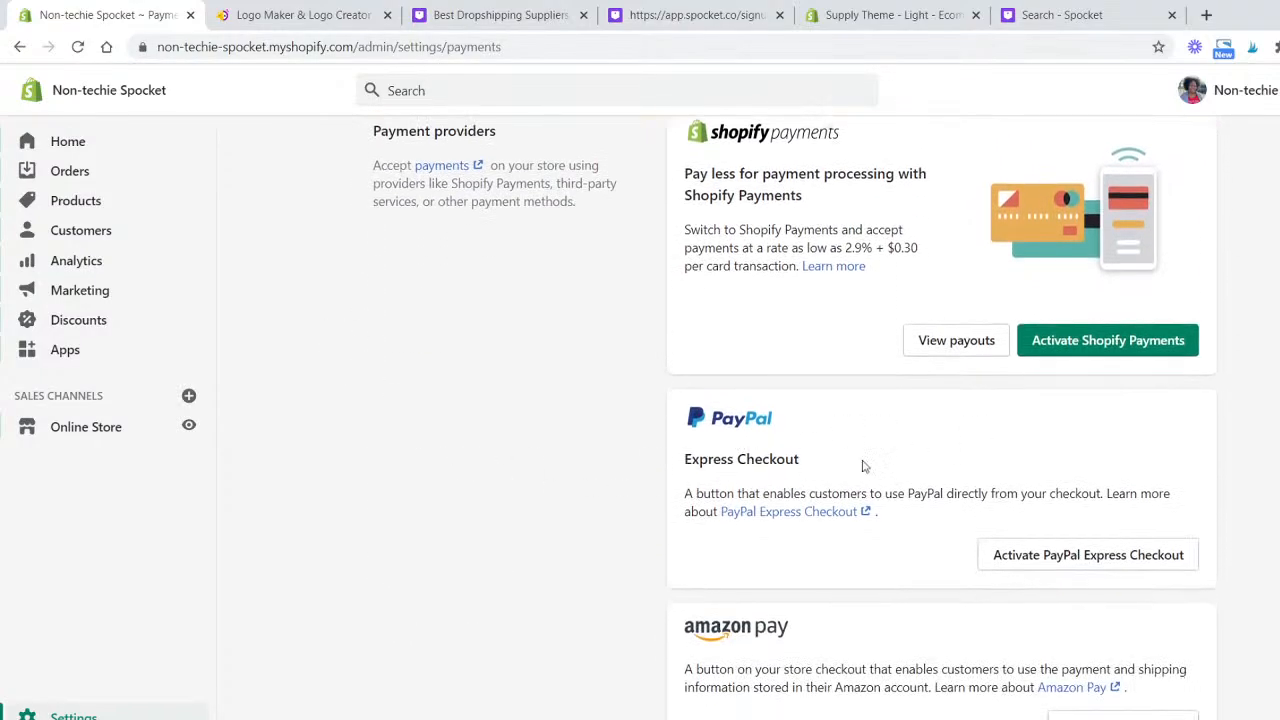
- Review the remaining payment provider options and the manual payment methods list
{"action": "scroll", "coordinate": [830, 498], "scroll_direction": "down", "scroll_amount": 3}
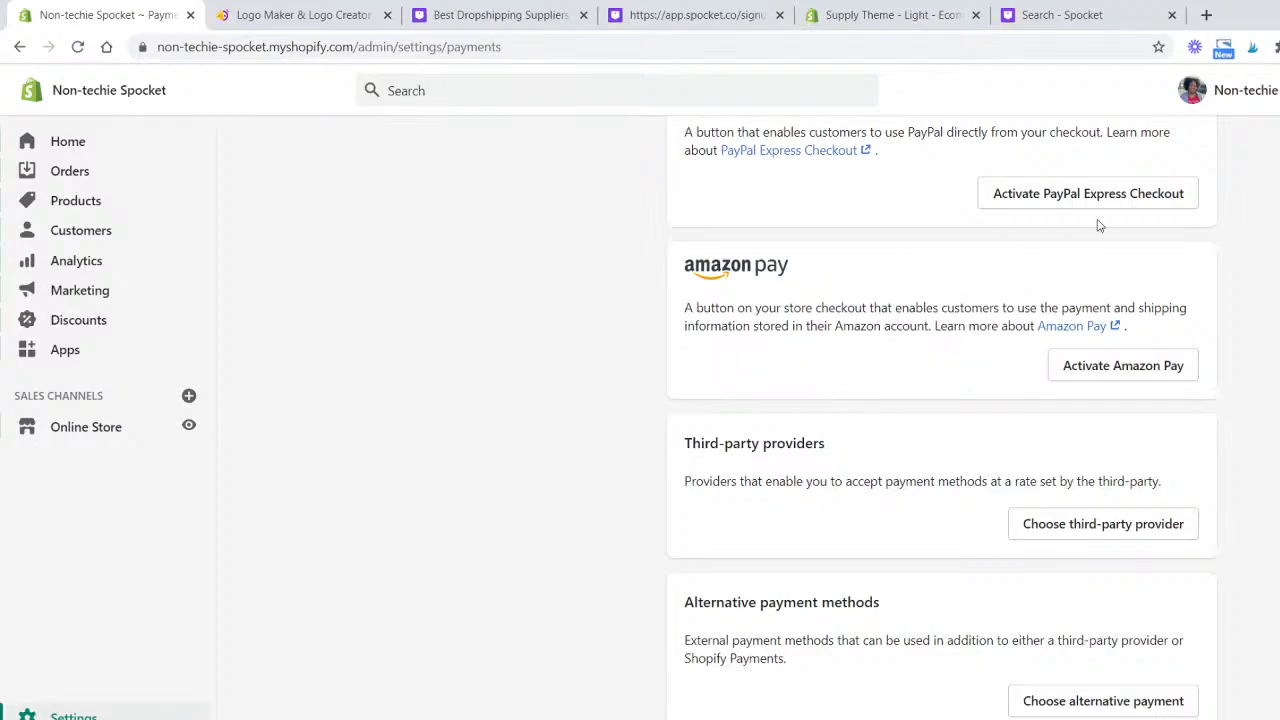
{"action": "scroll", "coordinate": [1150, 214], "scroll_direction": "up", "scroll_amount": 1}
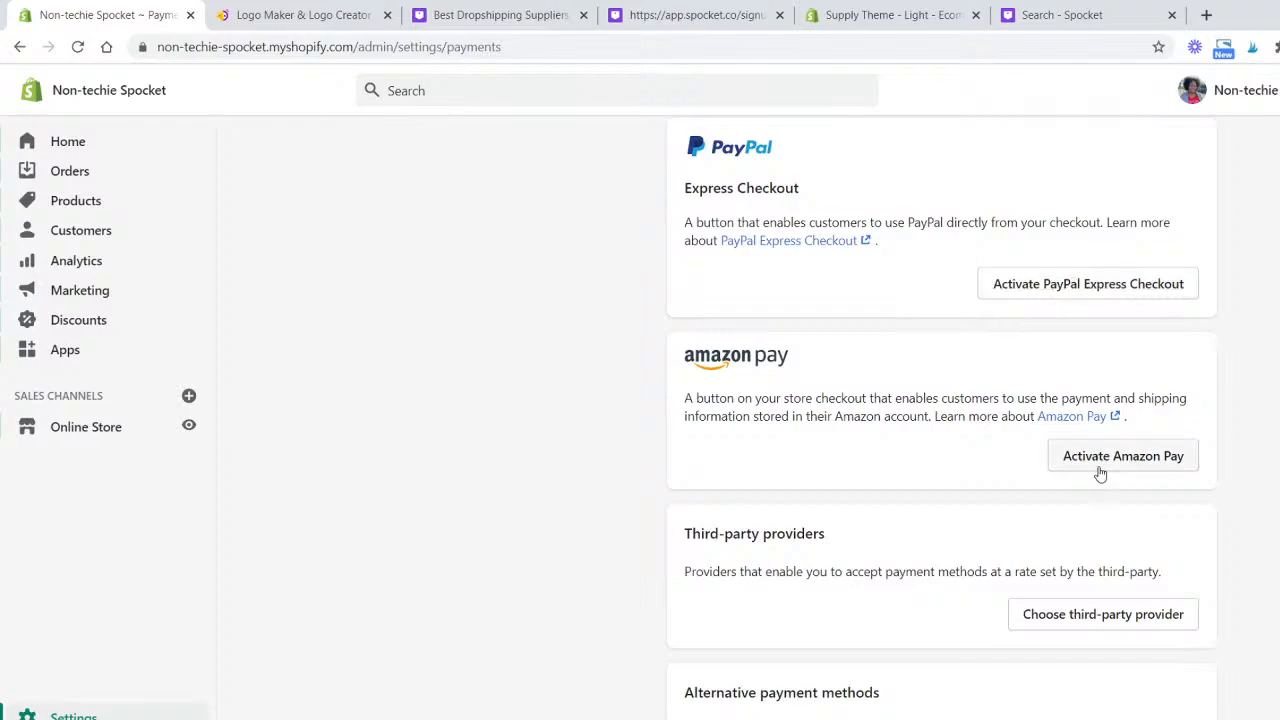
{"action": "scroll", "coordinate": [768, 450], "scroll_direction": "down", "scroll_amount": 3}
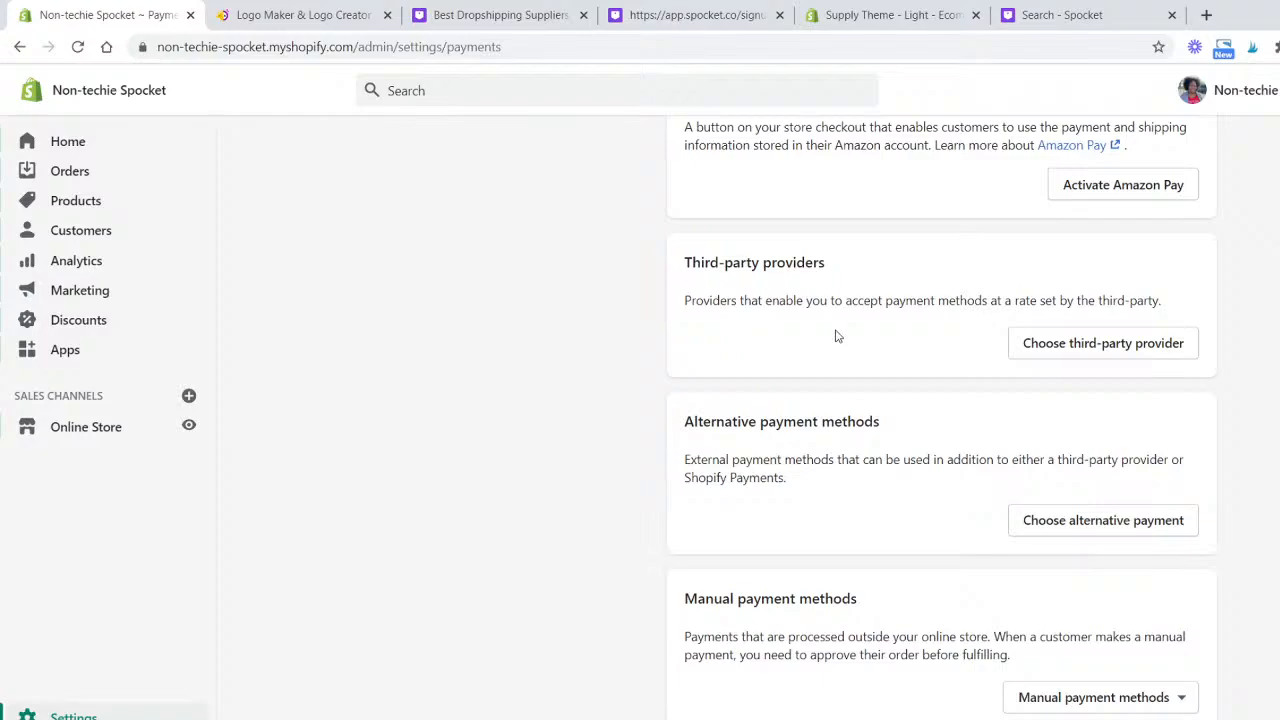
{"action": "scroll", "coordinate": [838, 336], "scroll_direction": "down", "scroll_amount": 2}
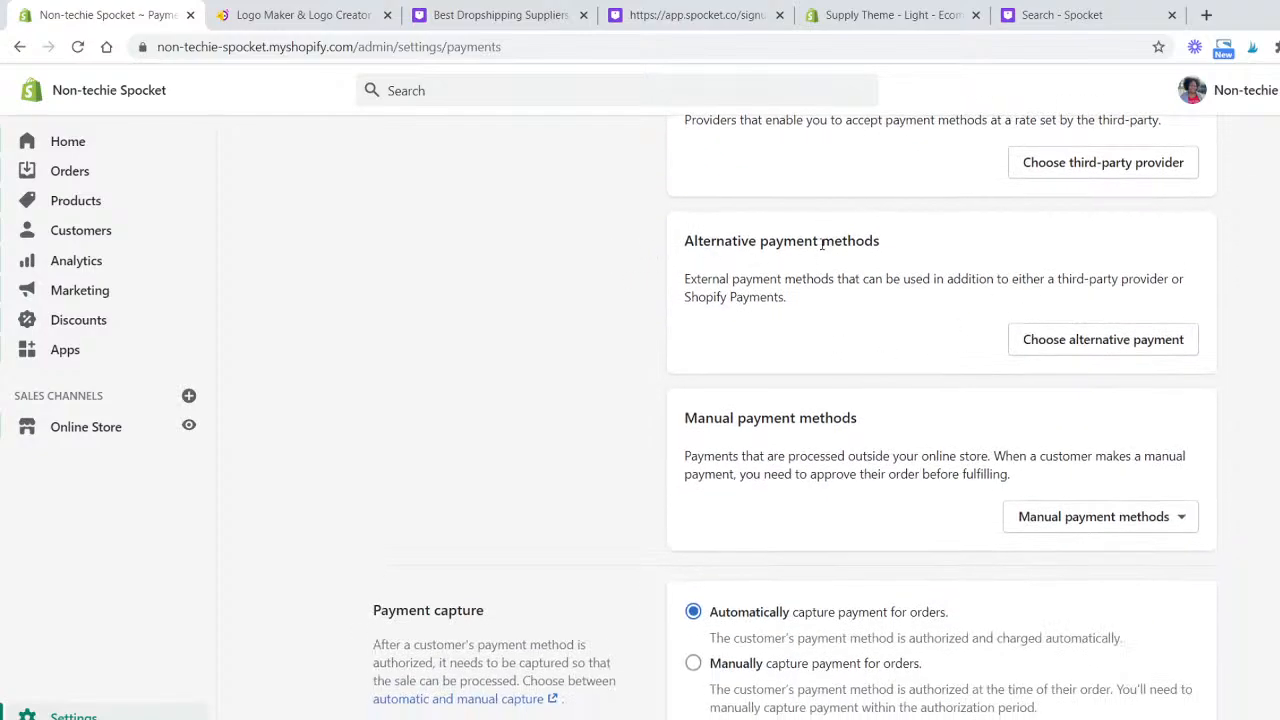
{"action": "left_click", "coordinate": [1123, 522]}
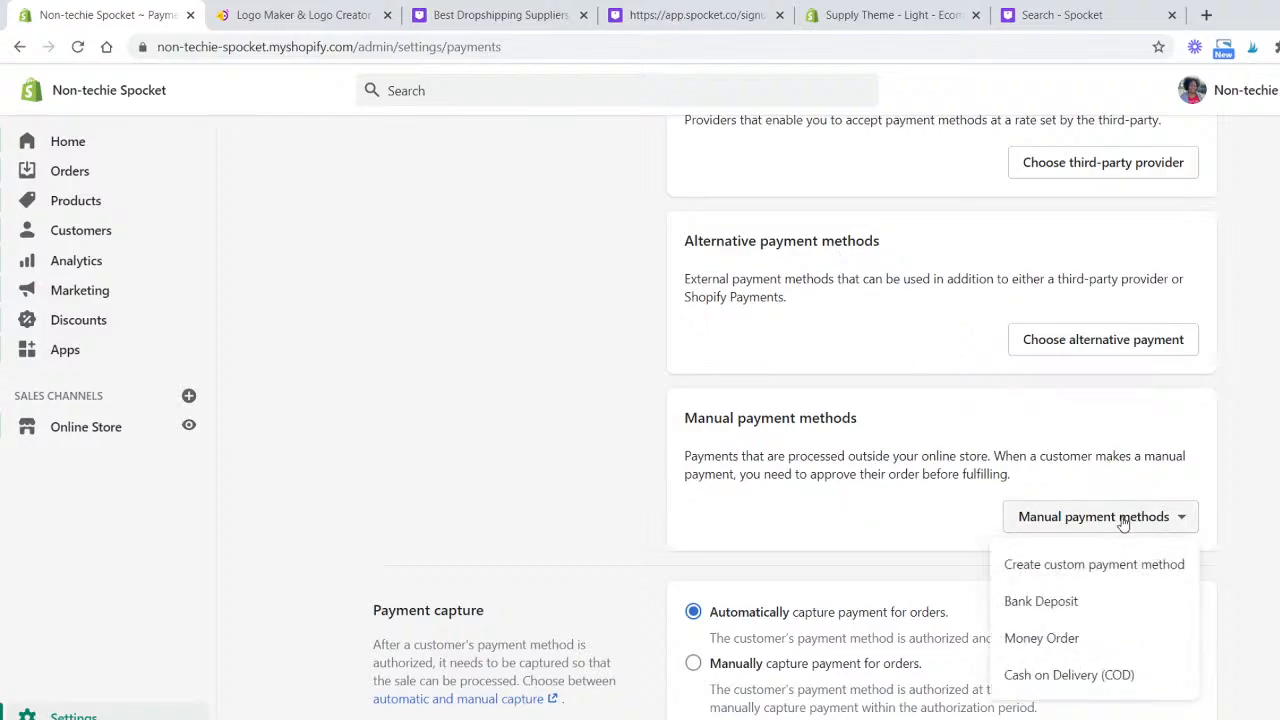
{"action": "left_click", "coordinate": [422, 200]}
{"action": "scroll", "coordinate": [420, 200], "scroll_direction": "up", "scroll_amount": 6}
{"action": "scroll", "coordinate": [410, 170], "scroll_direction": "up", "scroll_amount": 2}
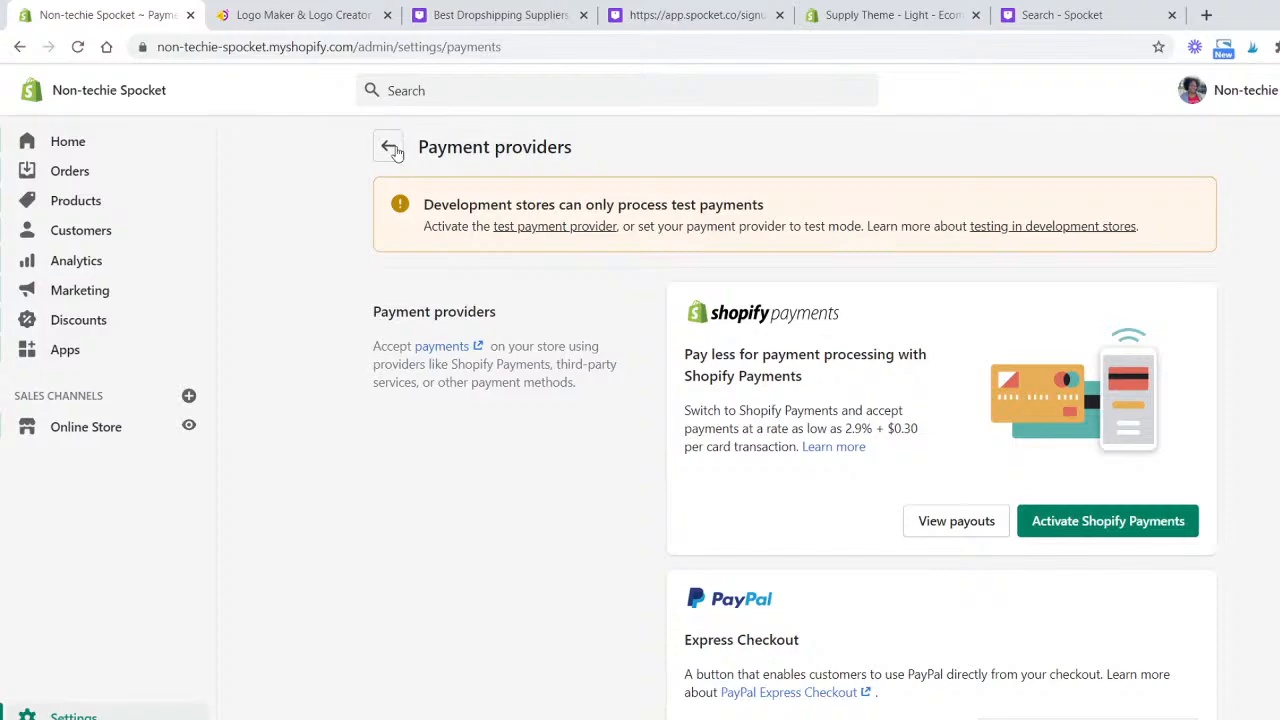
- Open the shipping and delivery settings and the general profile's shipping rates
{"action": "left_click", "coordinate": [386, 145]}
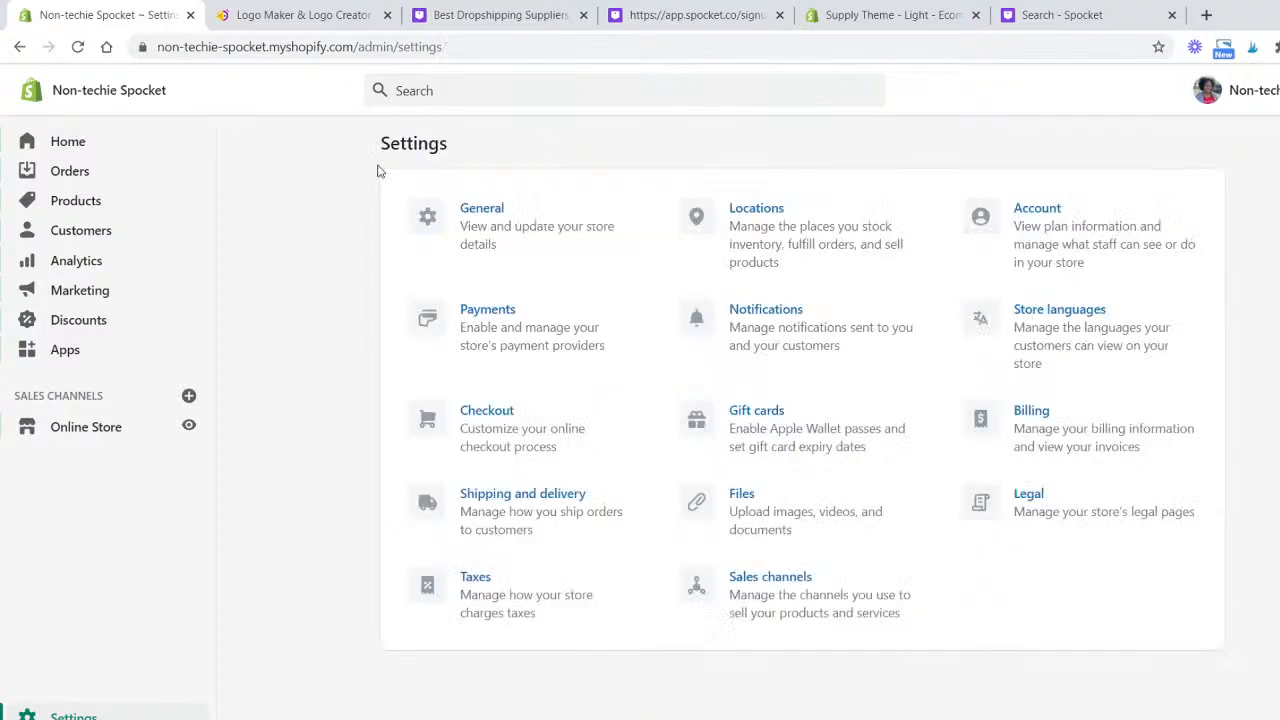
{"action": "left_click", "coordinate": [566, 521]}
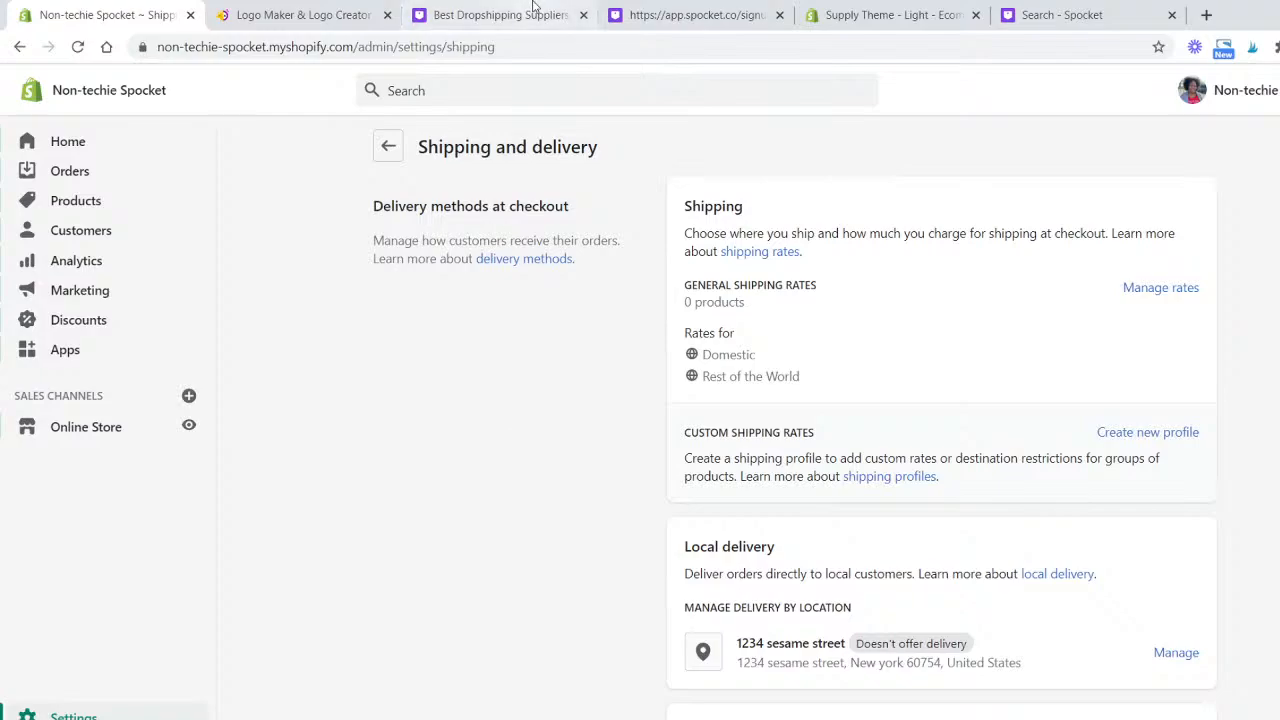
{"action": "scroll", "coordinate": [1010, 550], "scroll_direction": "down", "scroll_amount": 2}
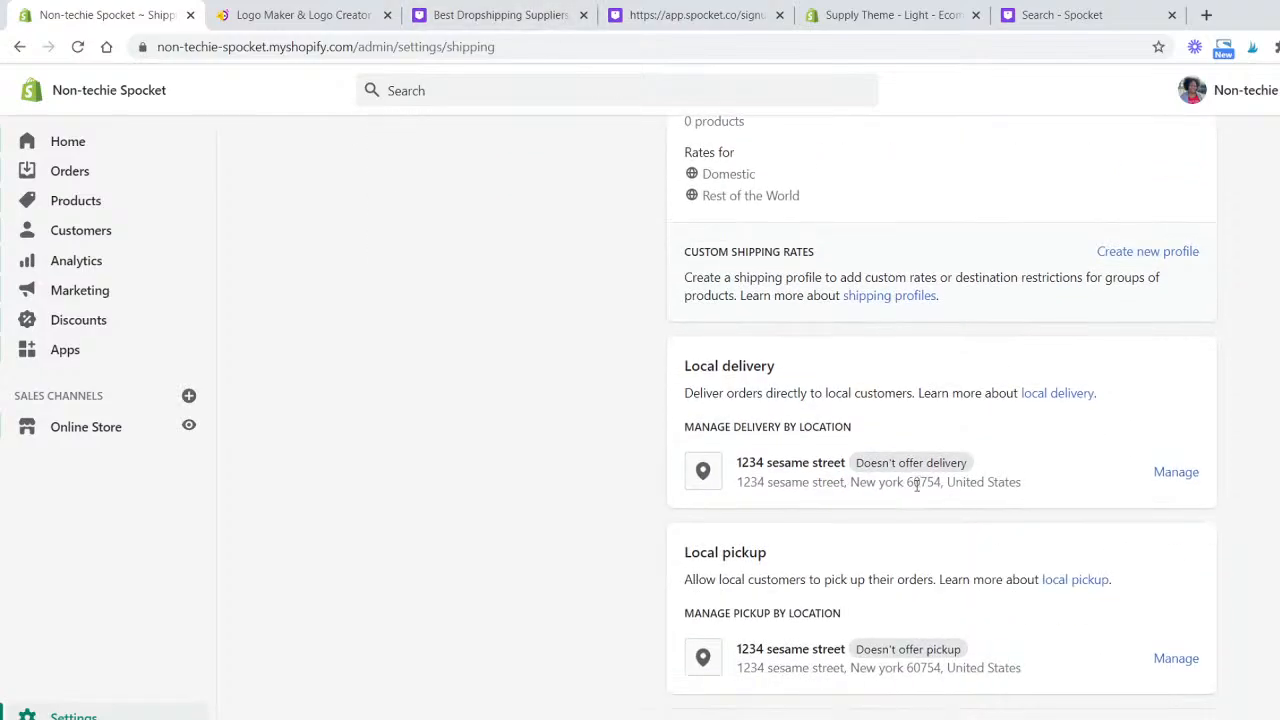
{"action": "scroll", "coordinate": [917, 480], "scroll_direction": "down", "scroll_amount": 3}
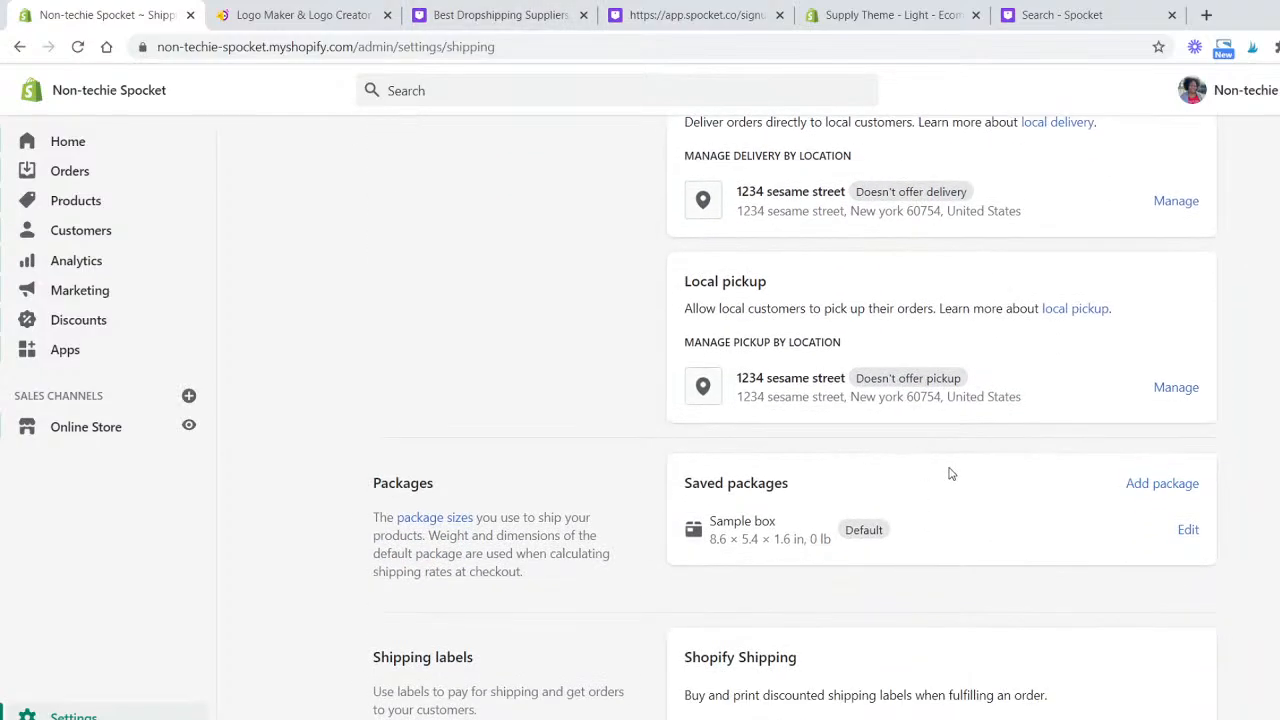
{"action": "scroll", "coordinate": [949, 471], "scroll_direction": "up", "scroll_amount": 5}
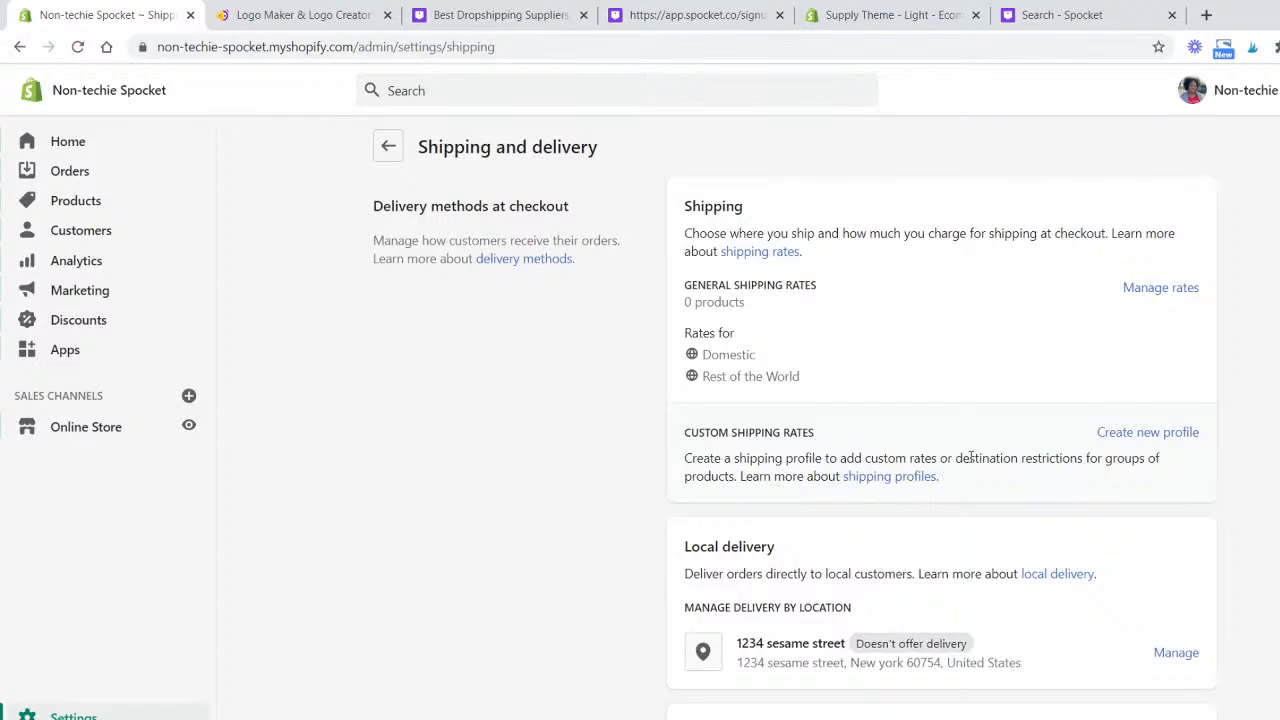
{"action": "left_click", "coordinate": [1178, 292]}
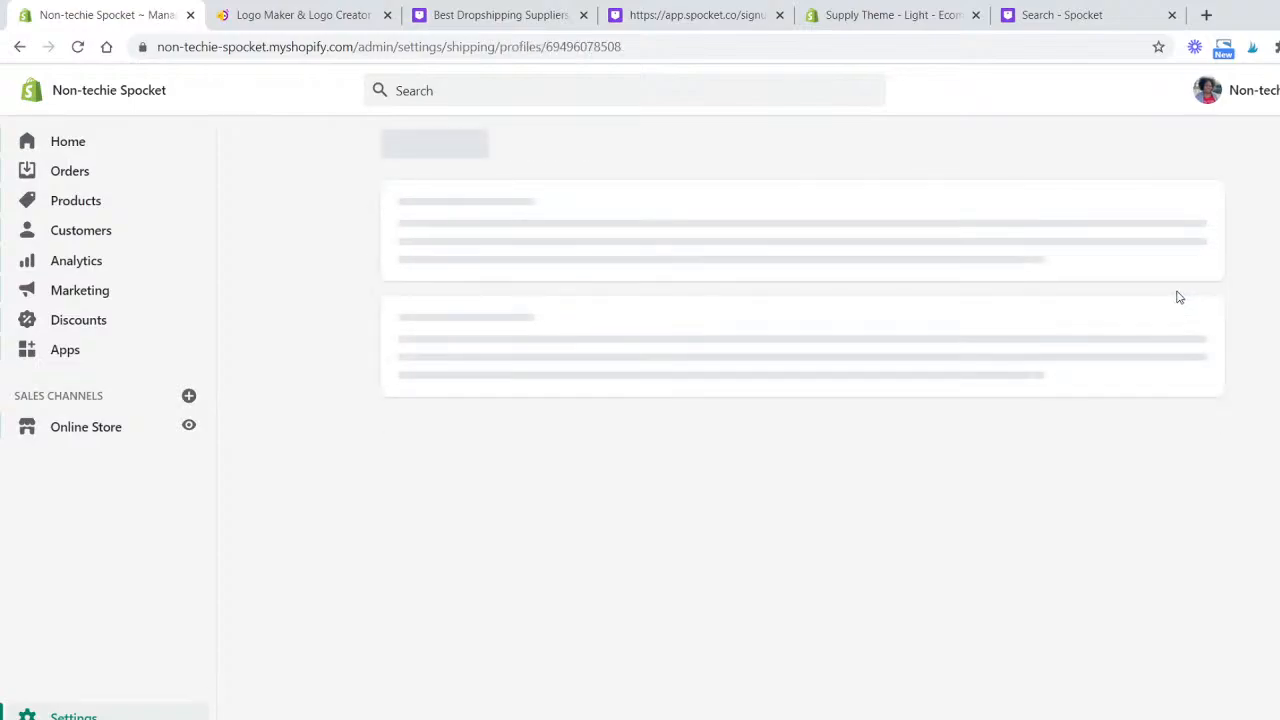
{"action": "scroll", "coordinate": [1230, 415], "scroll_direction": "down", "scroll_amount": 2}
{"action": "scroll", "coordinate": [1220, 409], "scroll_direction": "down", "scroll_amount": 1}
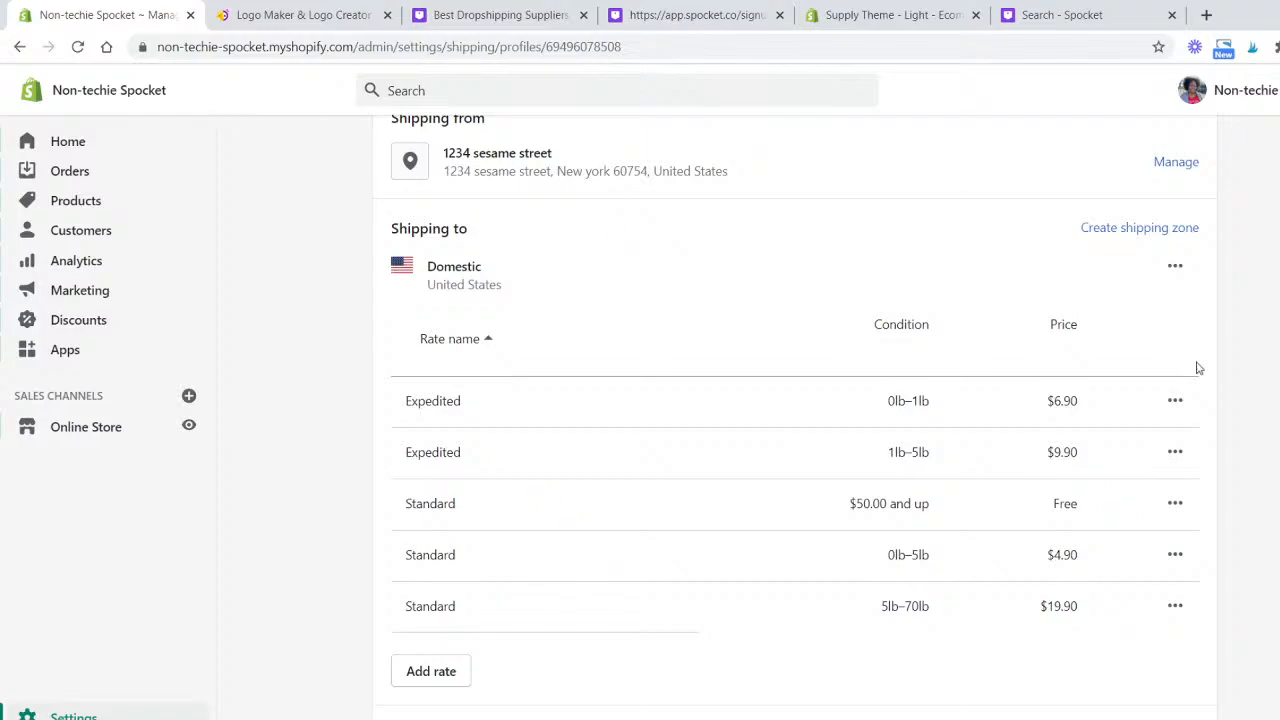
- Delete the two Expedited rates and the 0lb–5lb and 5lb–70lb Standard domestic shipping rates
{"action": "left_click", "coordinate": [1176, 402]}
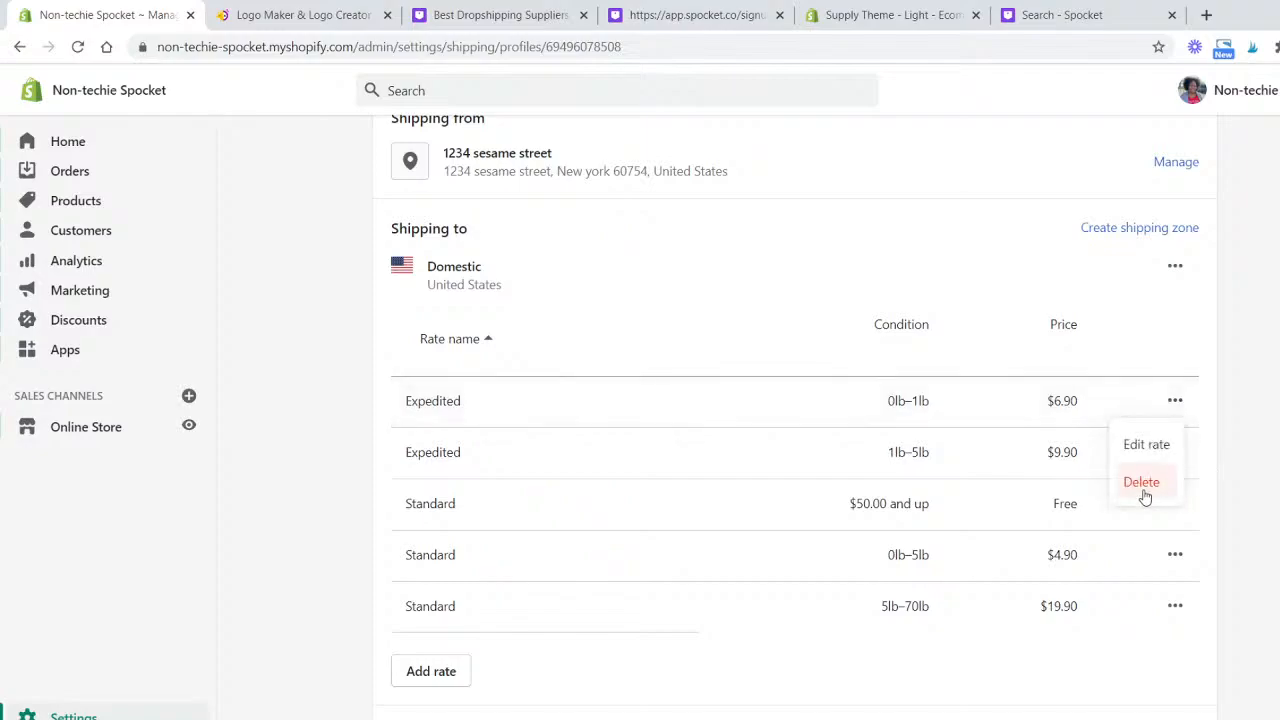
{"action": "left_click", "coordinate": [1141, 482]}
{"action": "left_click", "coordinate": [1177, 410]}
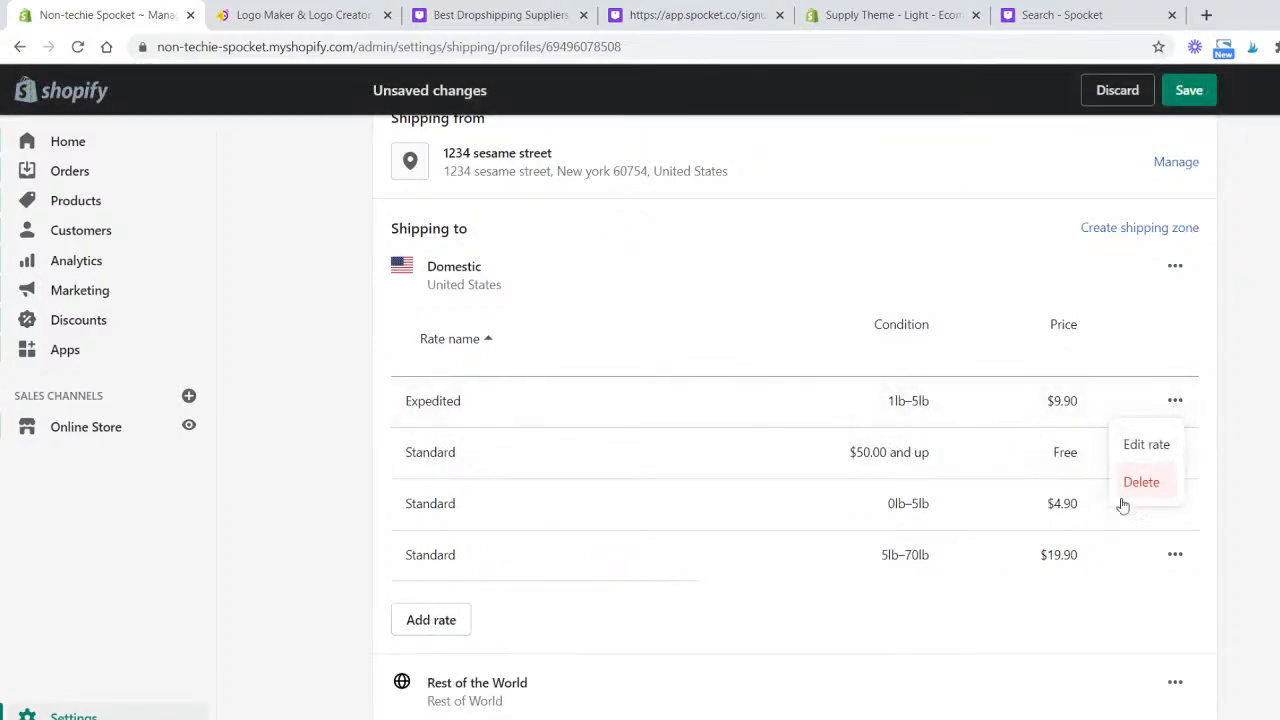
{"action": "left_click", "coordinate": [1141, 483]}
{"action": "left_click", "coordinate": [1175, 453]}
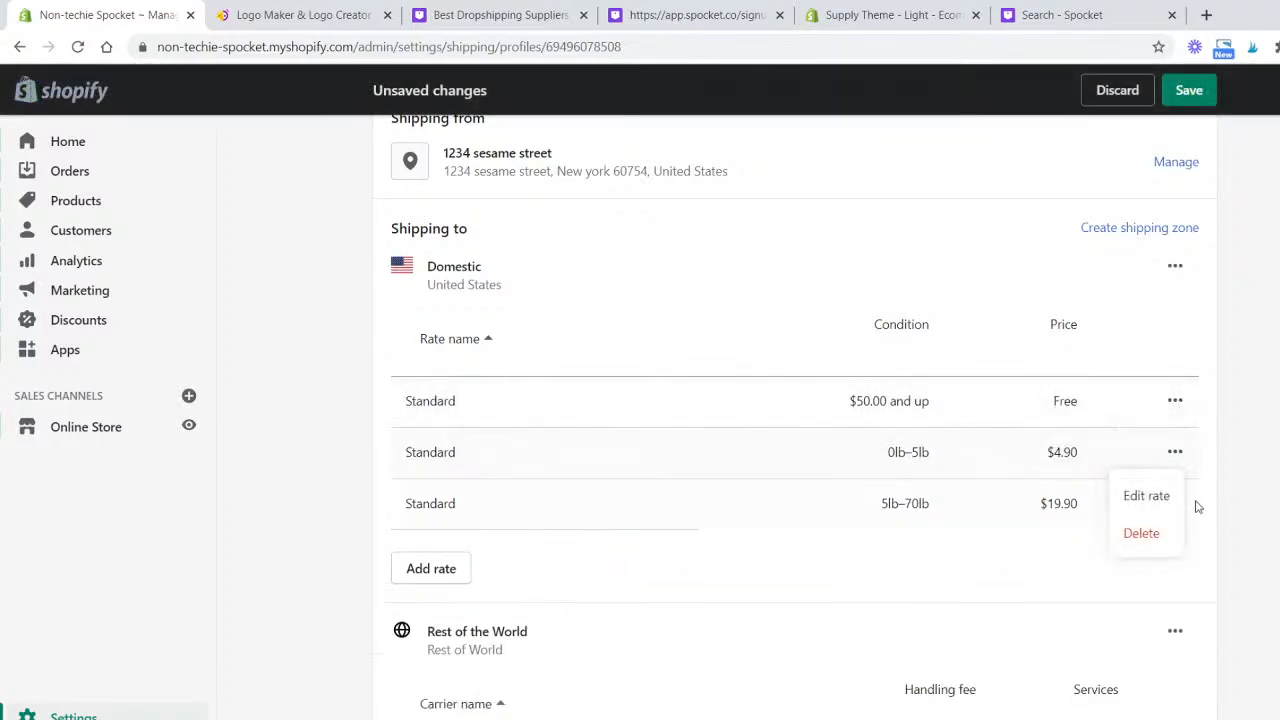
{"action": "left_click", "coordinate": [1143, 539]}
{"action": "left_click", "coordinate": [1175, 455]}
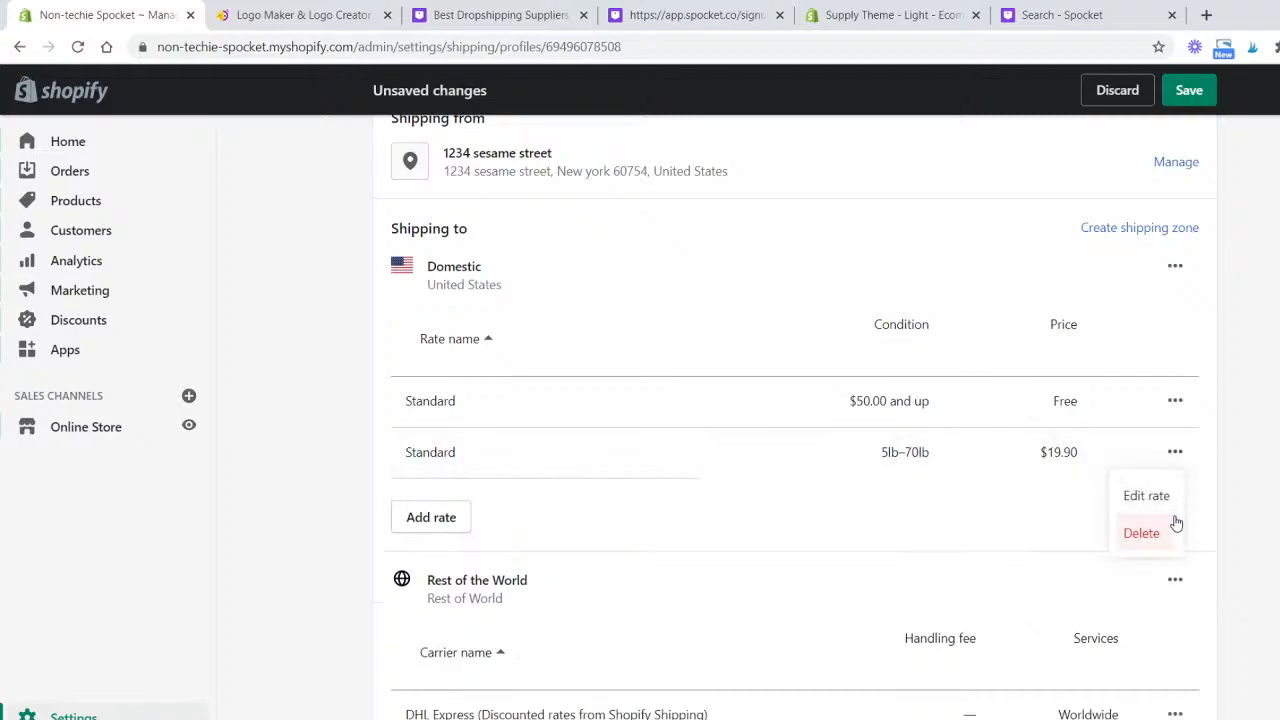
{"action": "left_click", "coordinate": [1165, 531]}
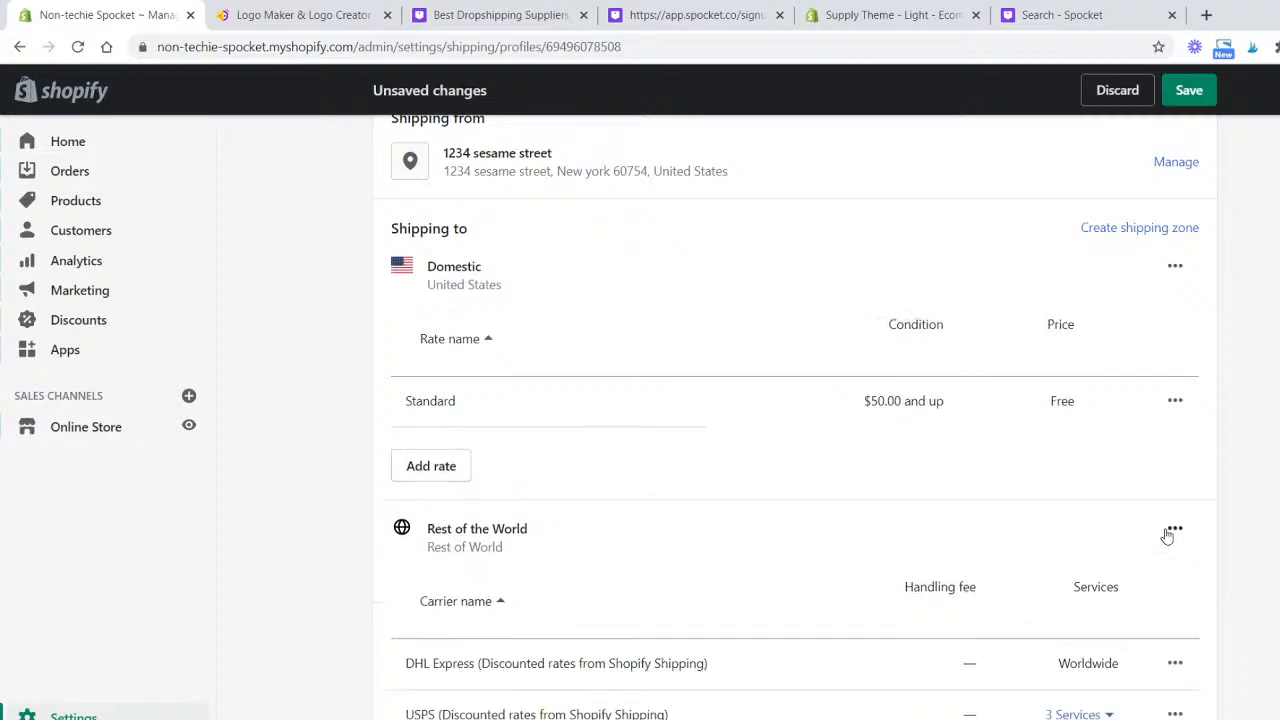
- Set the free Standard domestic rate's minimum order price to $1.00
{"action": "left_click", "coordinate": [1175, 401]}
{"action": "left_click", "coordinate": [1162, 443]}
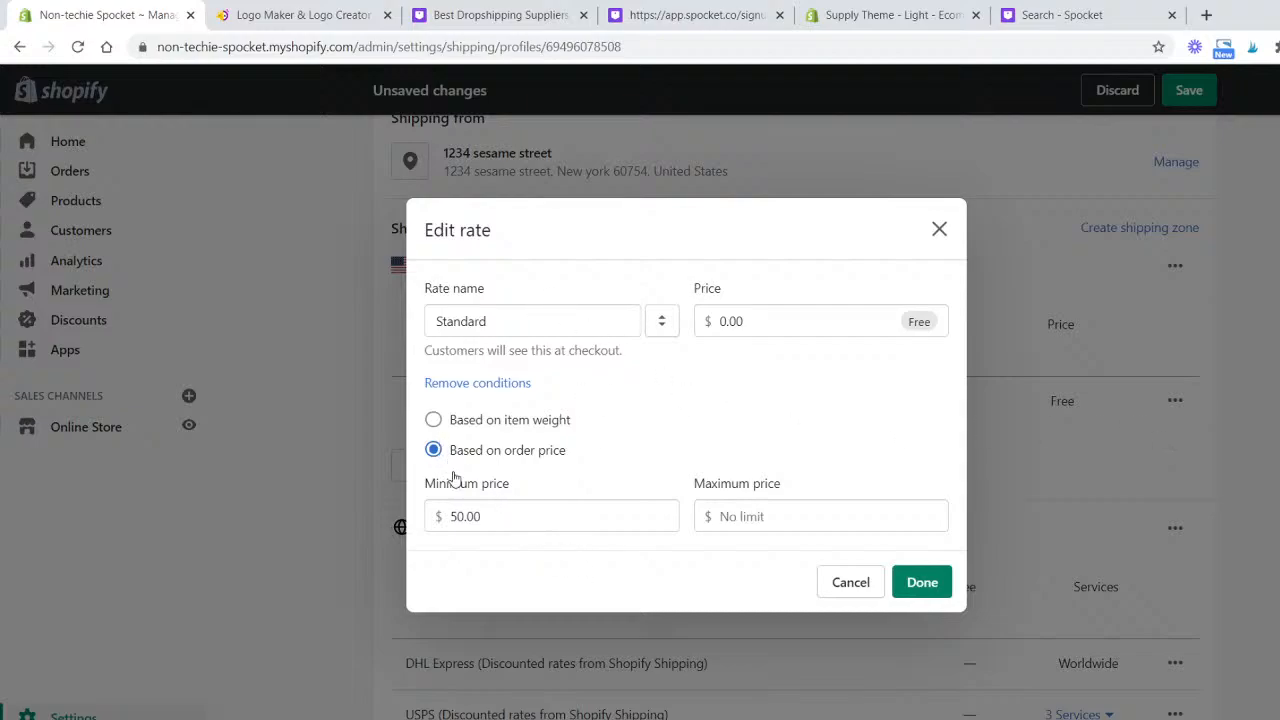
{"action": "left_click", "coordinate": [494, 509]}
{"action": "double_click", "coordinate": [496, 507]}
{"action": "type", "text": "1.00"}
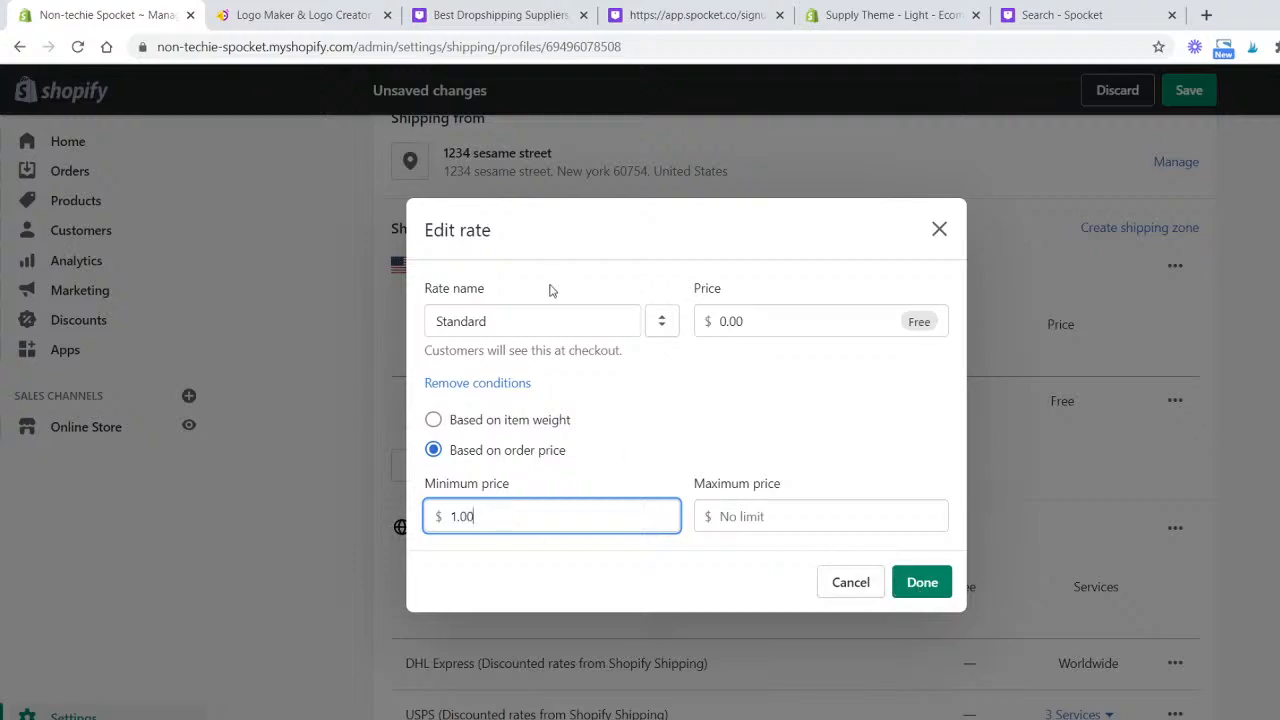
{"action": "left_click", "coordinate": [935, 585]}
- Save the general shipping profile changes
{"action": "scroll", "coordinate": [689, 503], "scroll_direction": "down", "scroll_amount": 2}
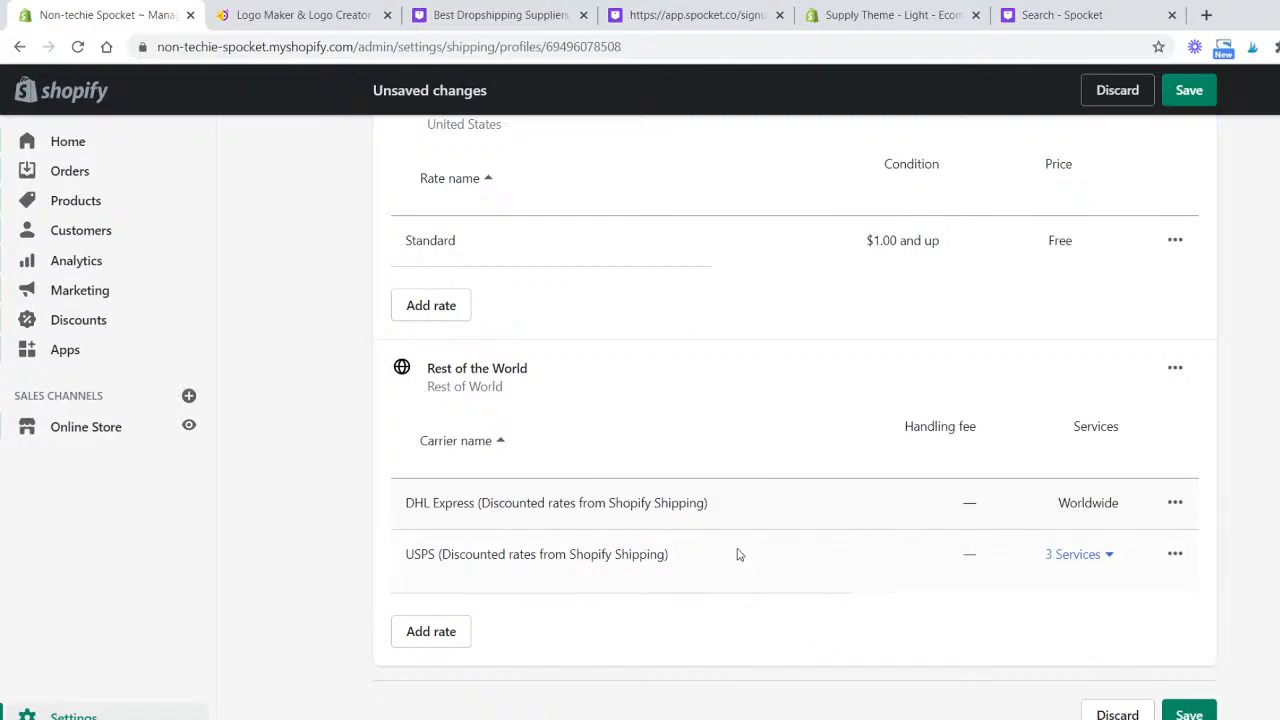
{"action": "scroll", "coordinate": [608, 483], "scroll_direction": "up", "scroll_amount": 4}
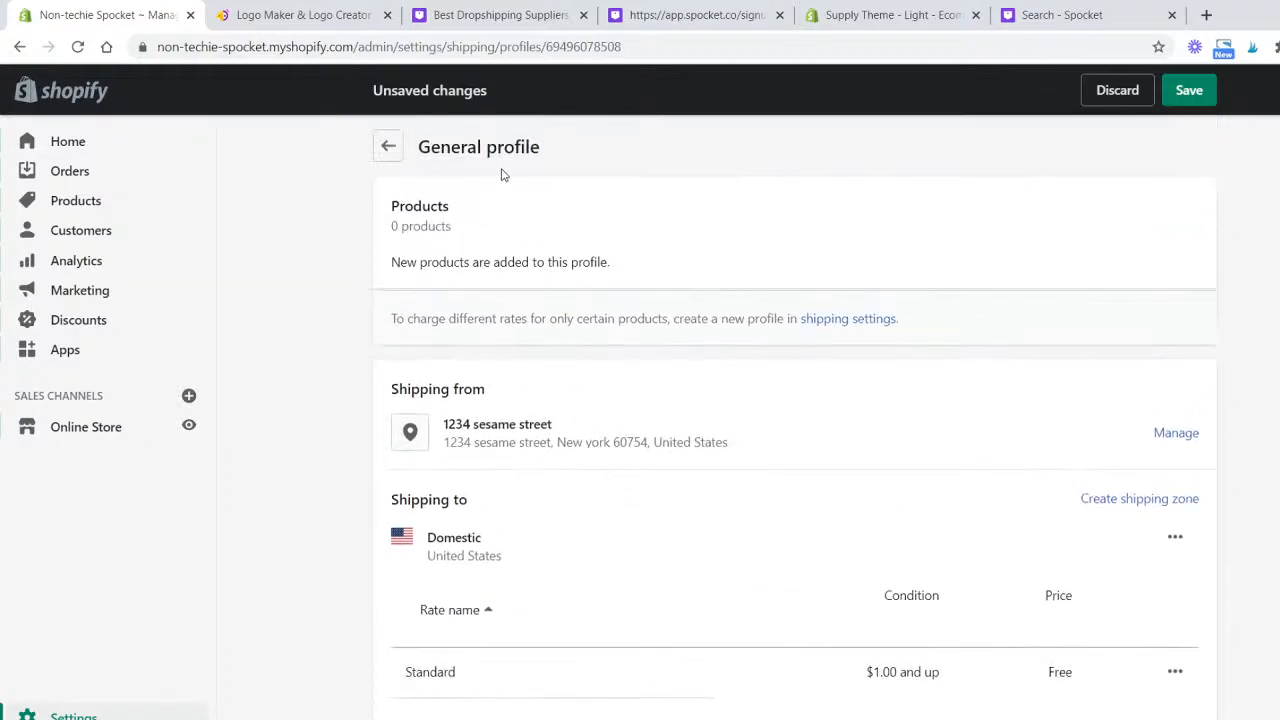
{"action": "left_click", "coordinate": [1188, 92]}
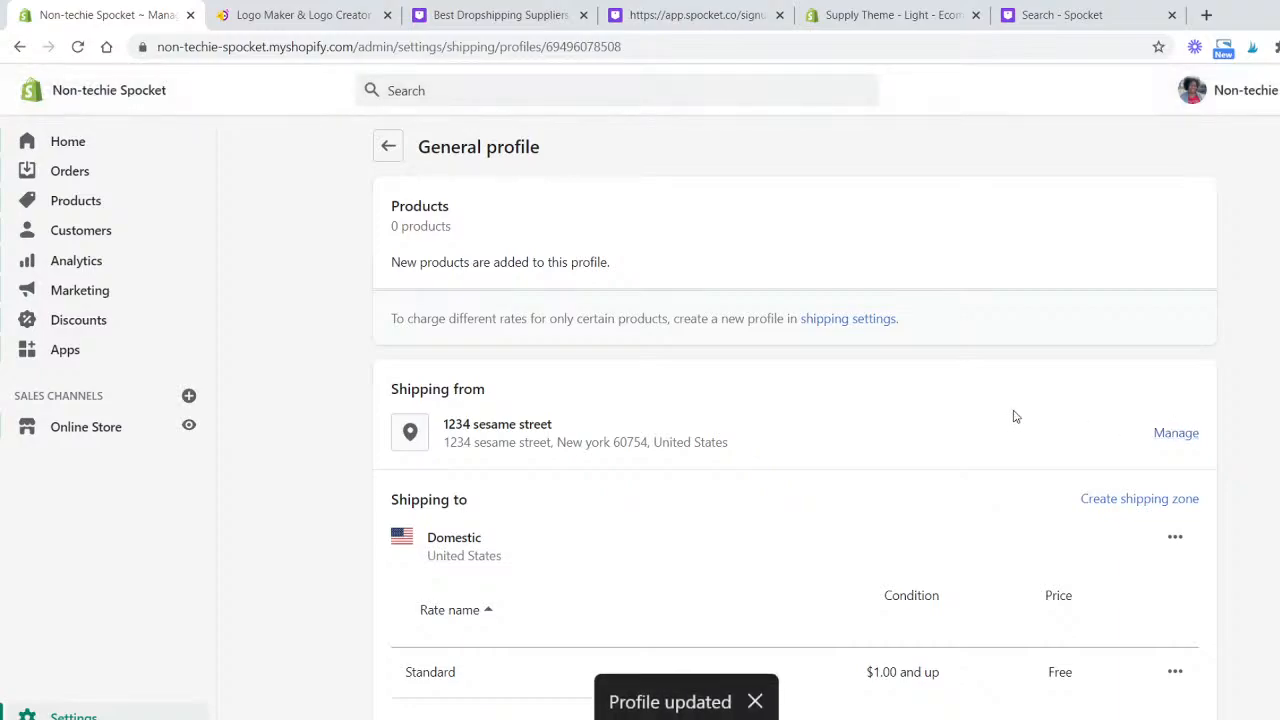
- Review the shipping and delivery page and the store's locations settings
{"action": "left_click", "coordinate": [397, 162]}
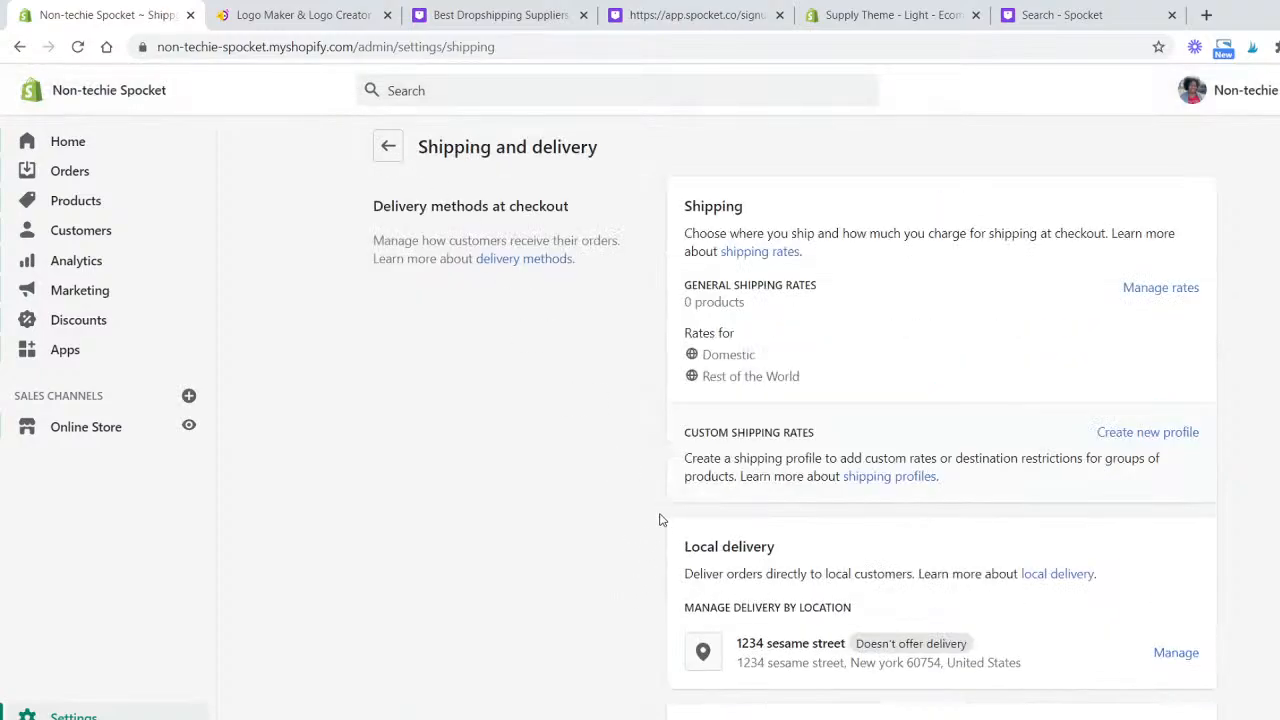
{"action": "scroll", "coordinate": [677, 480], "scroll_direction": "down", "scroll_amount": 5}
{"action": "scroll", "coordinate": [677, 480], "scroll_direction": "down", "scroll_amount": 3}
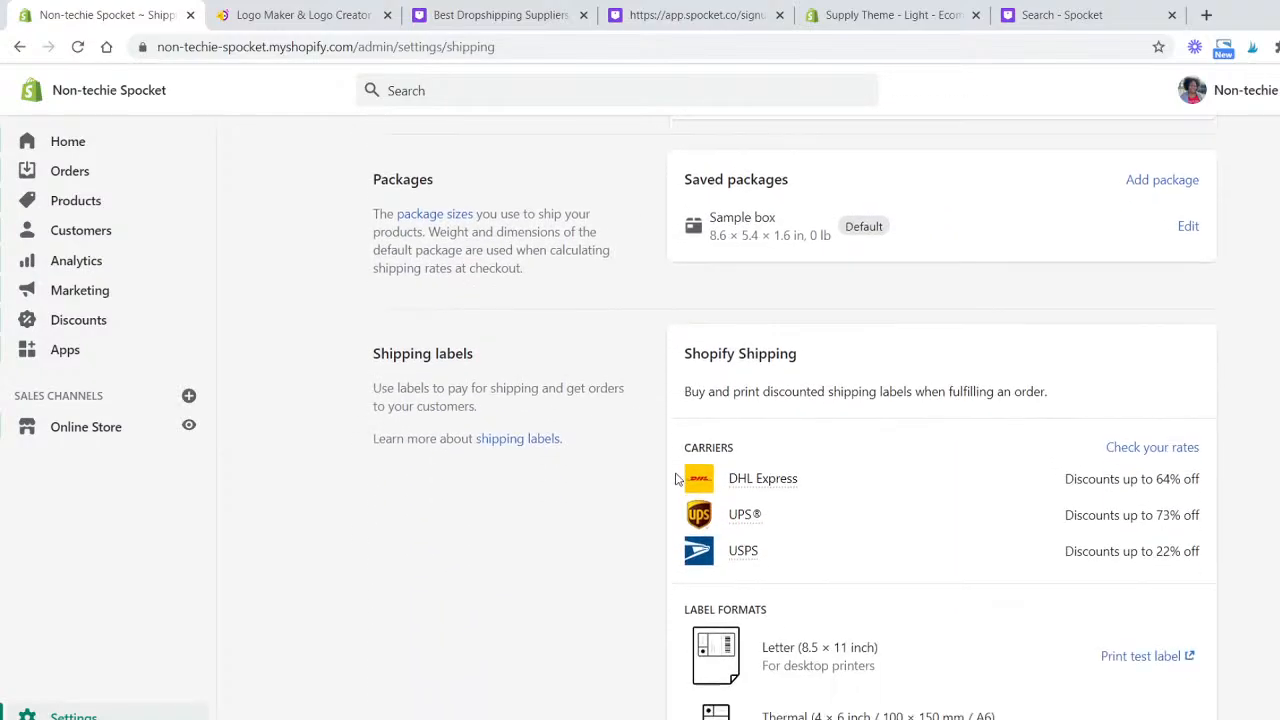
{"action": "scroll", "coordinate": [677, 480], "scroll_direction": "up", "scroll_amount": 8}
{"action": "left_click", "coordinate": [387, 148]}
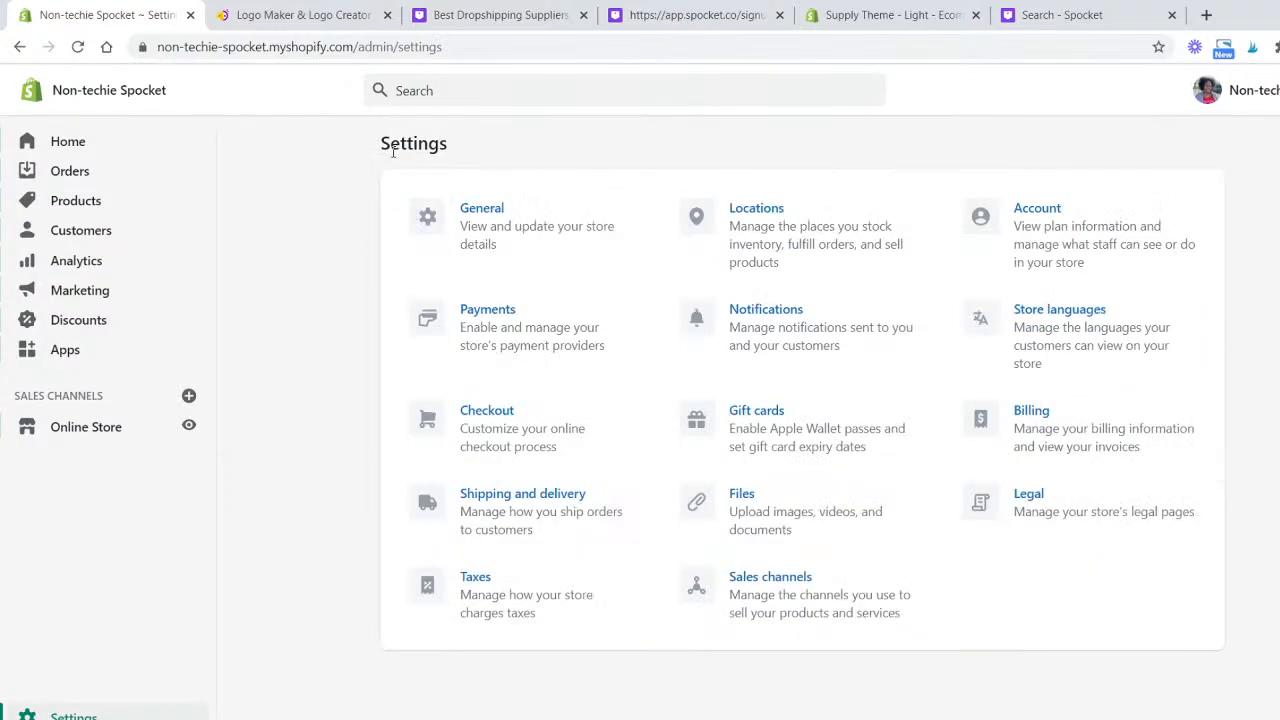
{"action": "left_click", "coordinate": [833, 237]}
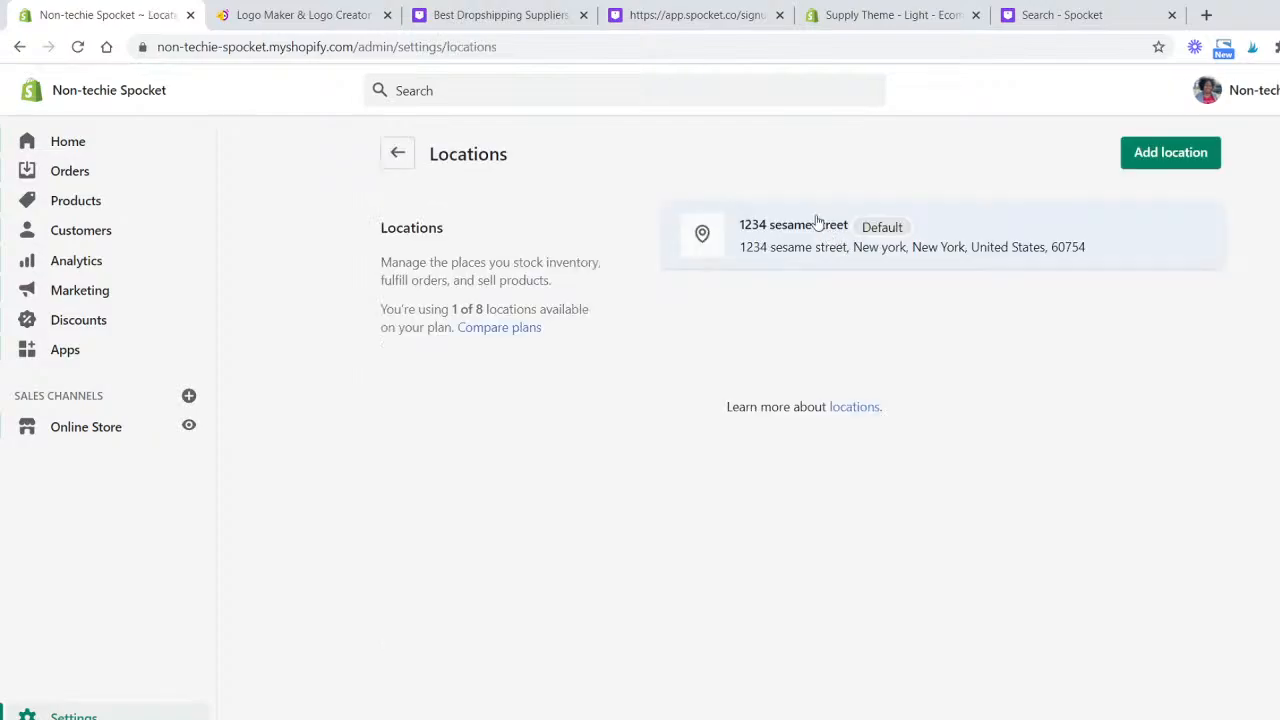
{"action": "left_click", "coordinate": [397, 155]}
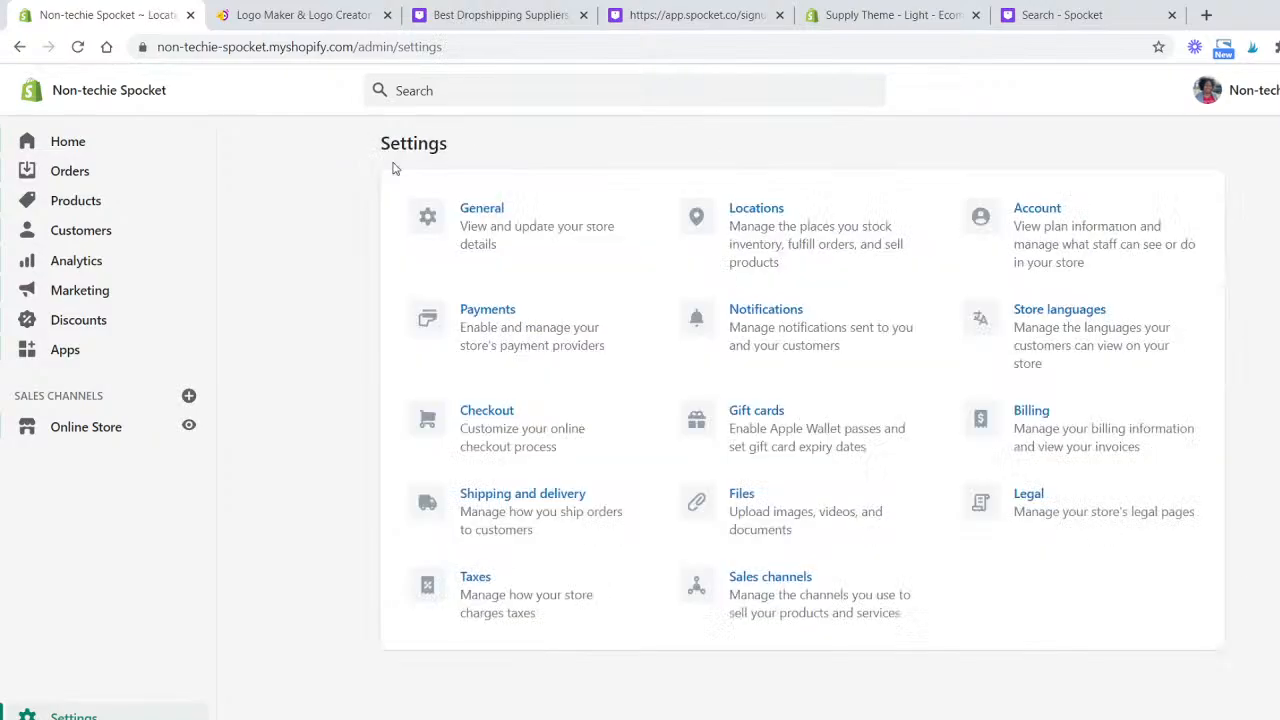
- Open the notifications settings and review the customer and staff notification templates
{"action": "left_click", "coordinate": [816, 347]}
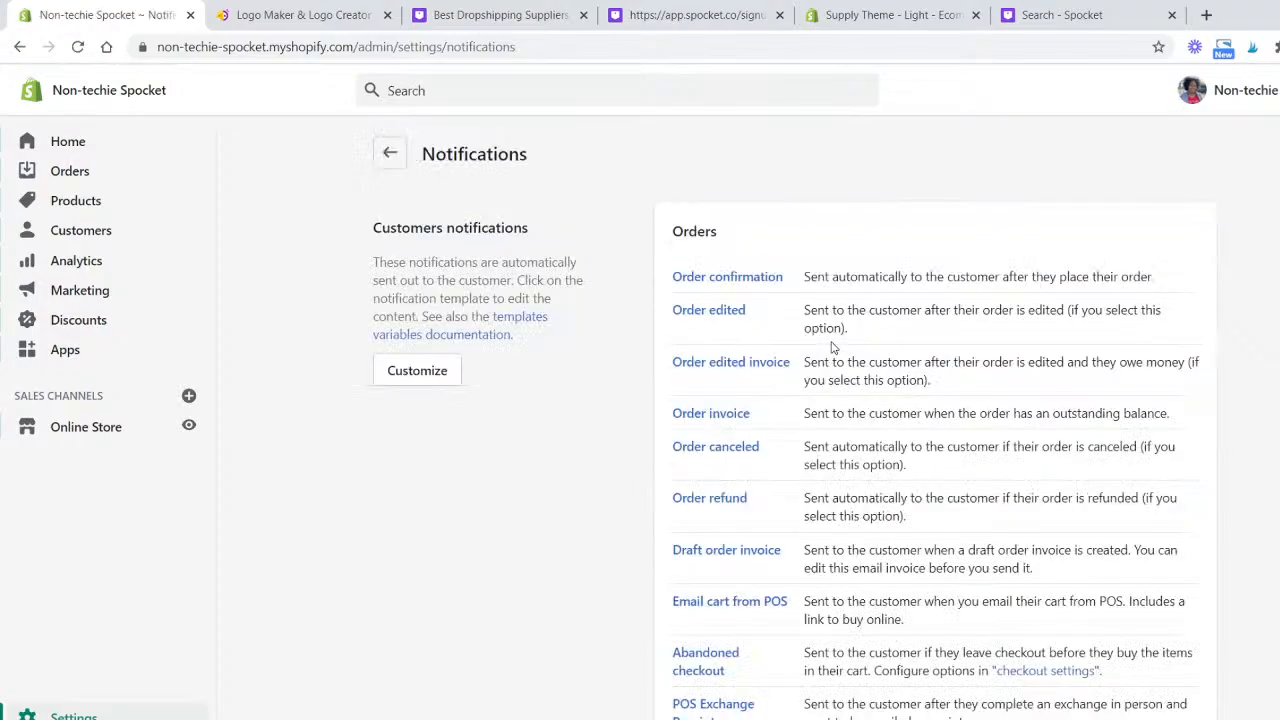
{"action": "scroll", "coordinate": [830, 347], "scroll_direction": "down", "scroll_amount": 9}
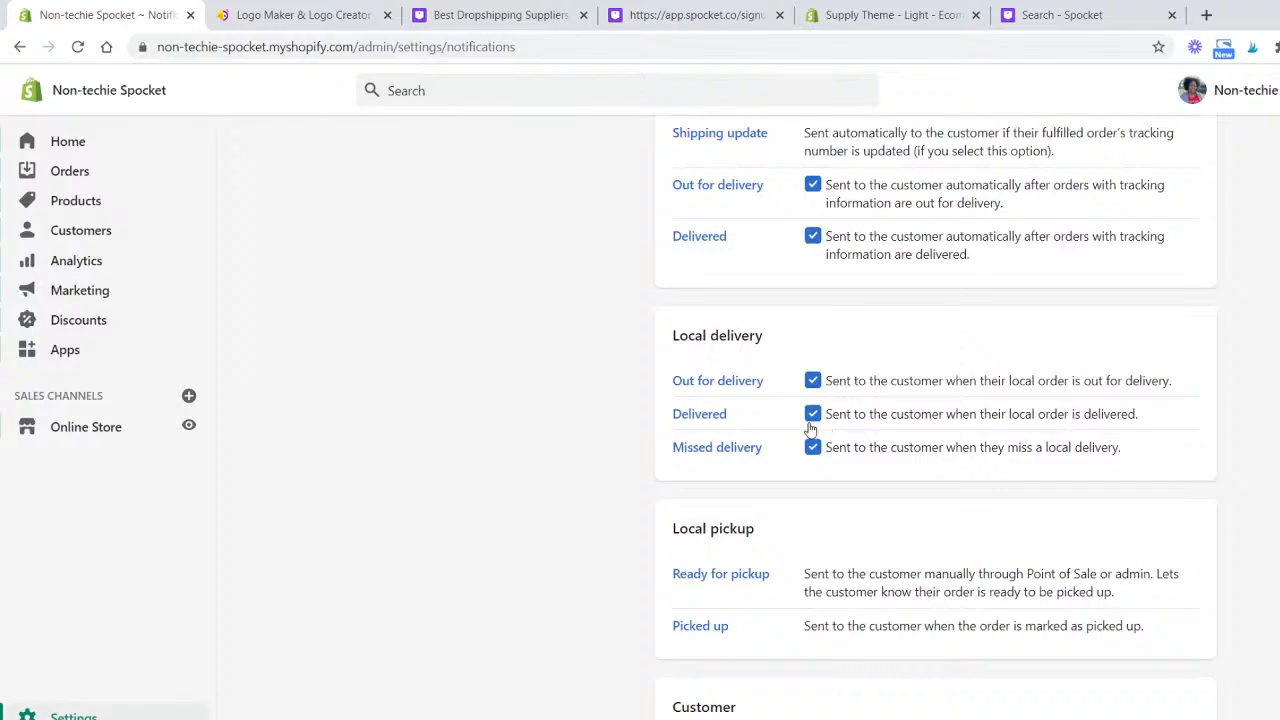
{"action": "scroll", "coordinate": [792, 430], "scroll_direction": "down", "scroll_amount": 3}
{"action": "scroll", "coordinate": [782, 445], "scroll_direction": "down", "scroll_amount": 9}
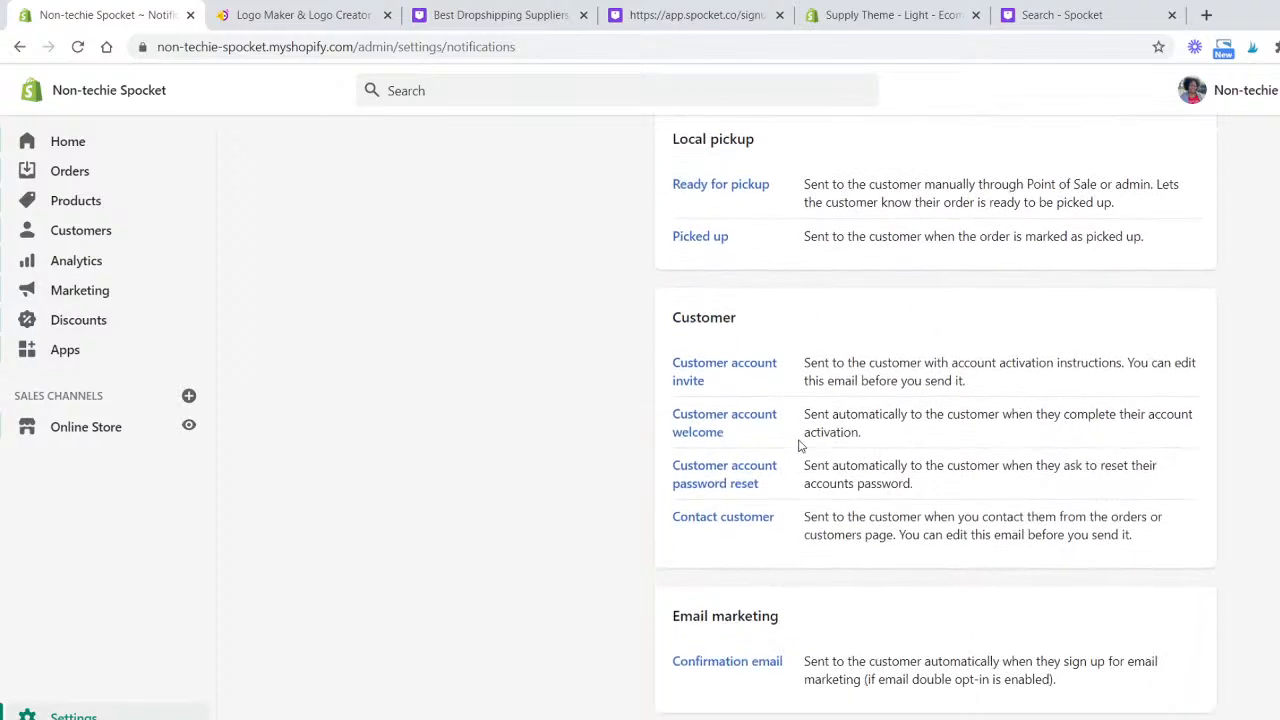
{"action": "scroll", "coordinate": [778, 445], "scroll_direction": "down", "scroll_amount": 5}
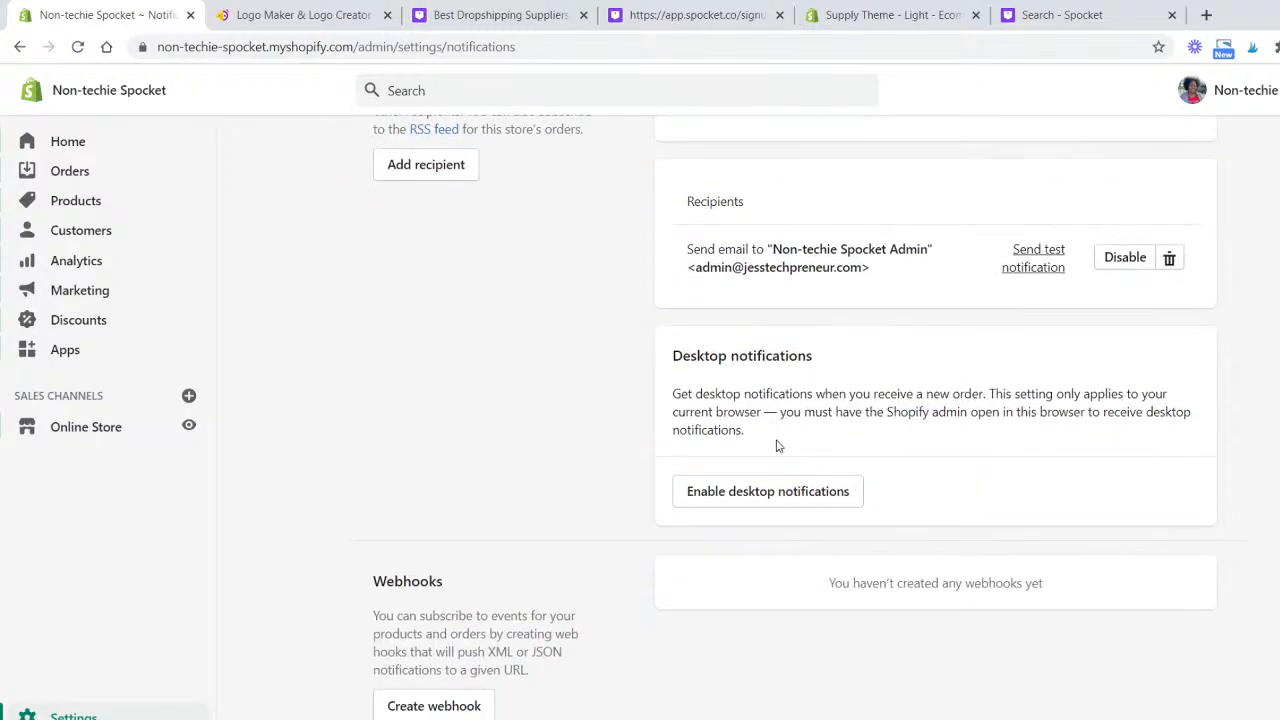
{"action": "scroll", "coordinate": [473, 197], "scroll_direction": "up", "scroll_amount": 1}
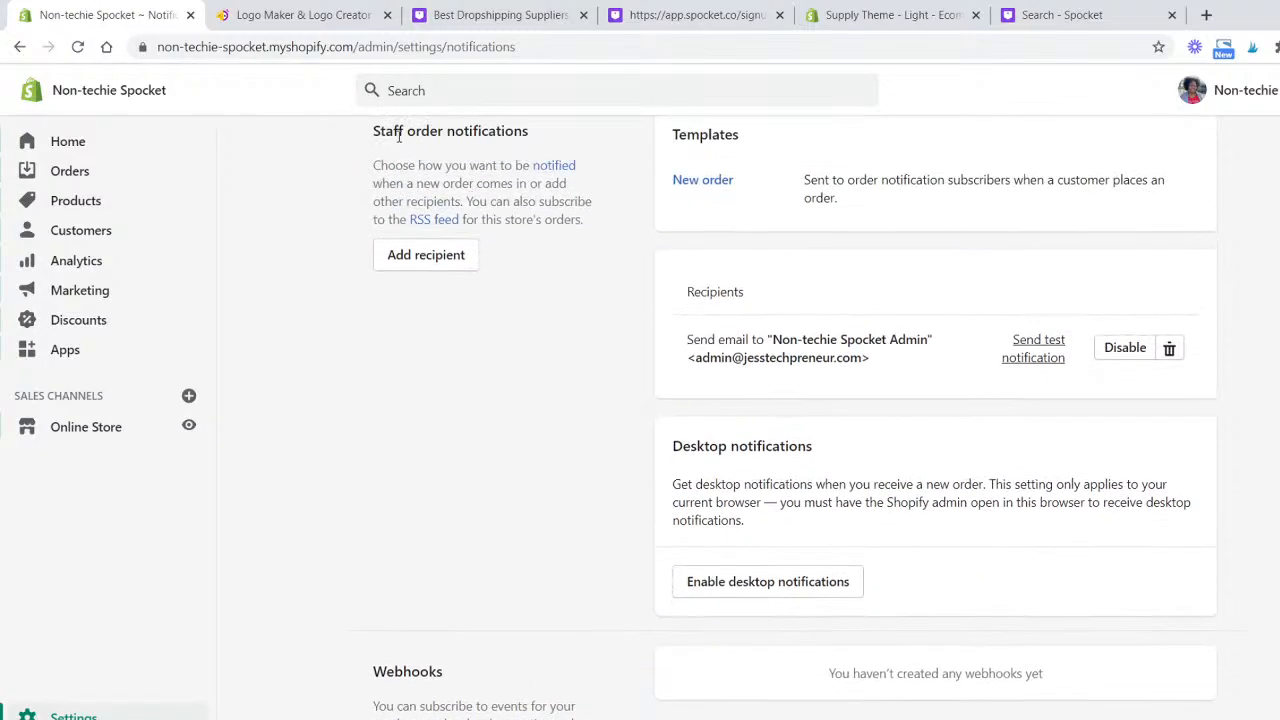
- Highlight the staff order notifications heading and the recipient's e-mail address
{"action": "left_click_drag", "start_coordinate": [373, 131], "coordinate": [529, 131]}
{"action": "left_click", "coordinate": [540, 142]}
{"action": "scroll", "coordinate": [628, 241], "scroll_direction": "up", "scroll_amount": 2}
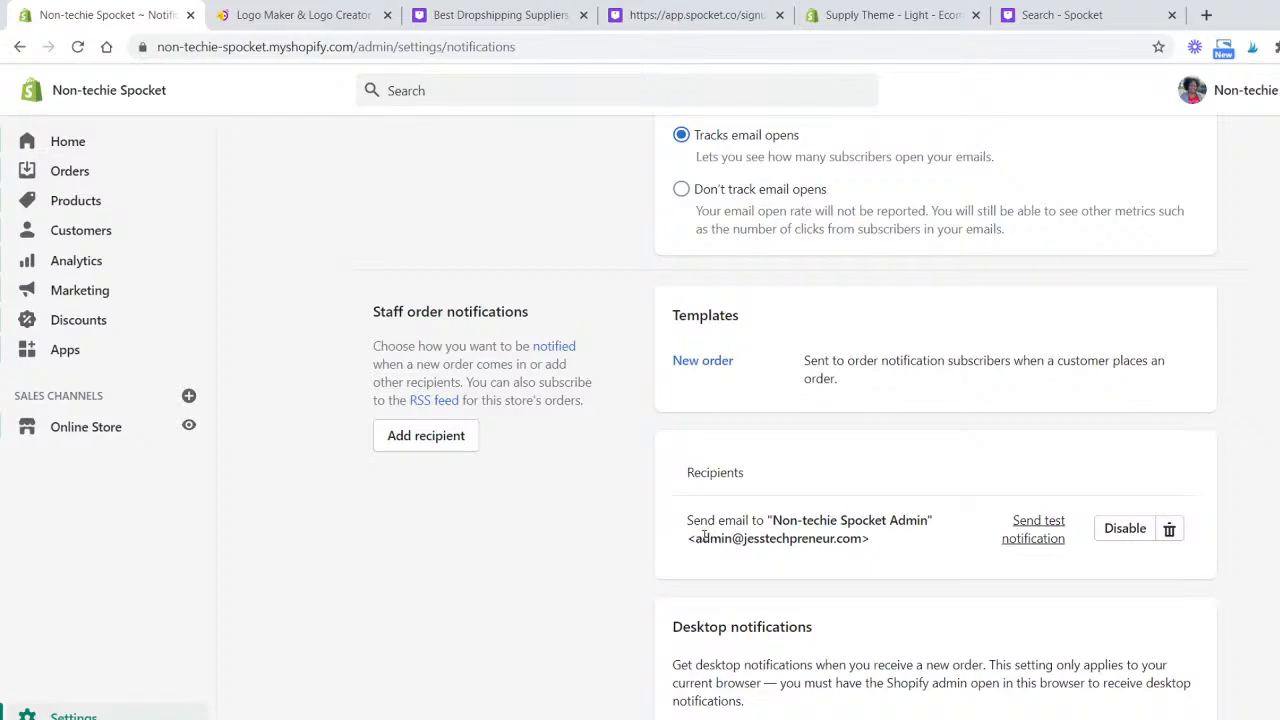
{"action": "left_click_drag", "start_coordinate": [702, 540], "coordinate": [895, 540]}
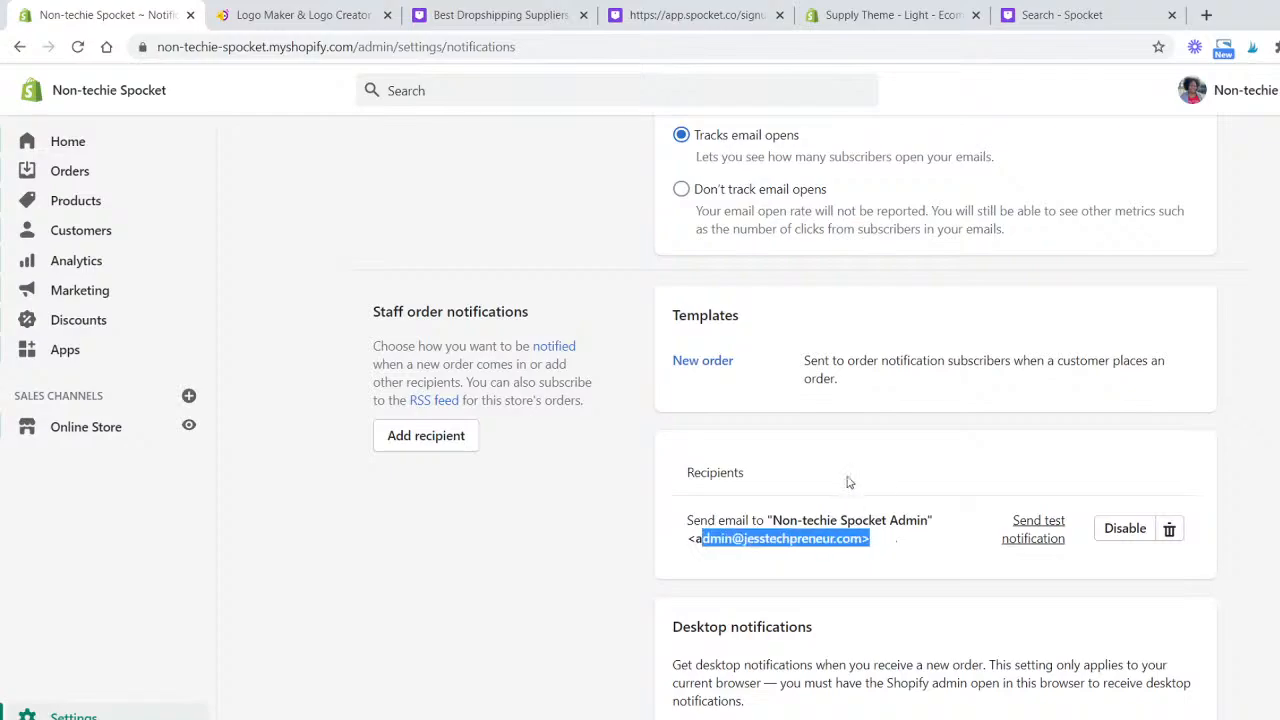
{"action": "left_click", "coordinate": [424, 434]}
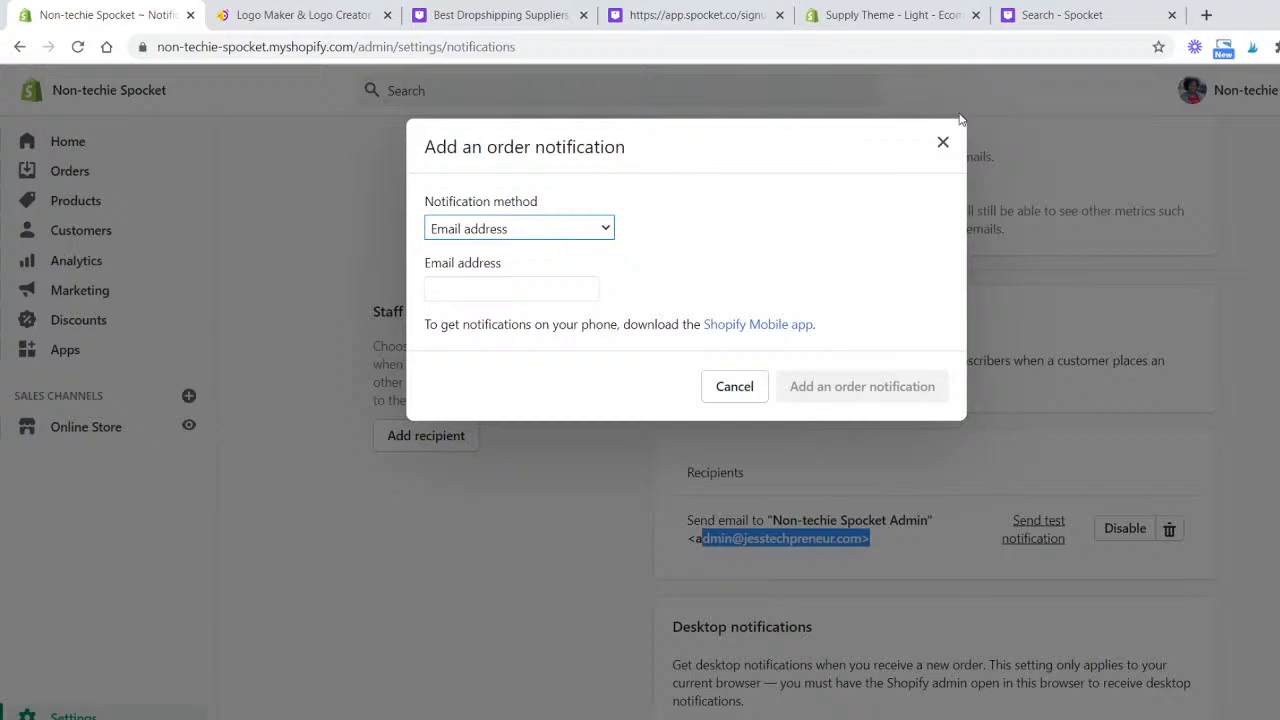
{"action": "left_click", "coordinate": [945, 141]}
{"action": "left_click", "coordinate": [656, 456]}
- Open the customization page for the customer e-mail templates
{"action": "scroll", "coordinate": [672, 455], "scroll_direction": "down", "scroll_amount": 2}
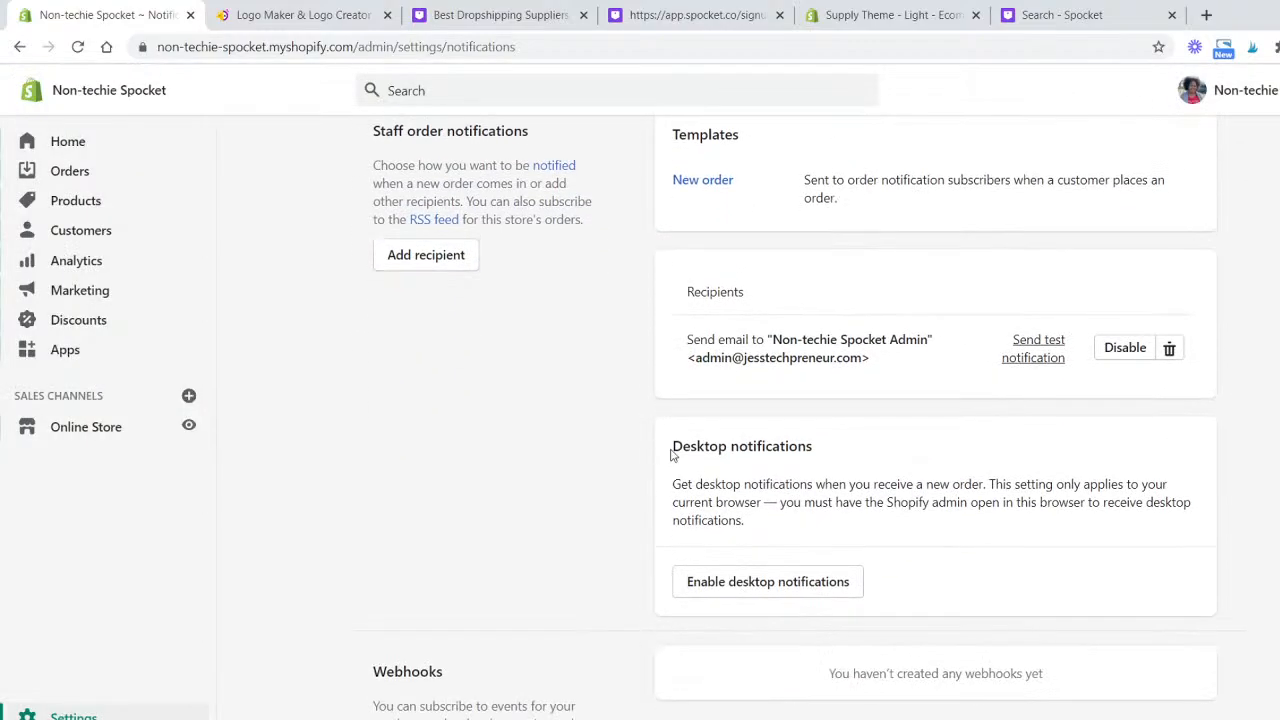
{"action": "scroll", "coordinate": [871, 520], "scroll_direction": "down", "scroll_amount": 6}
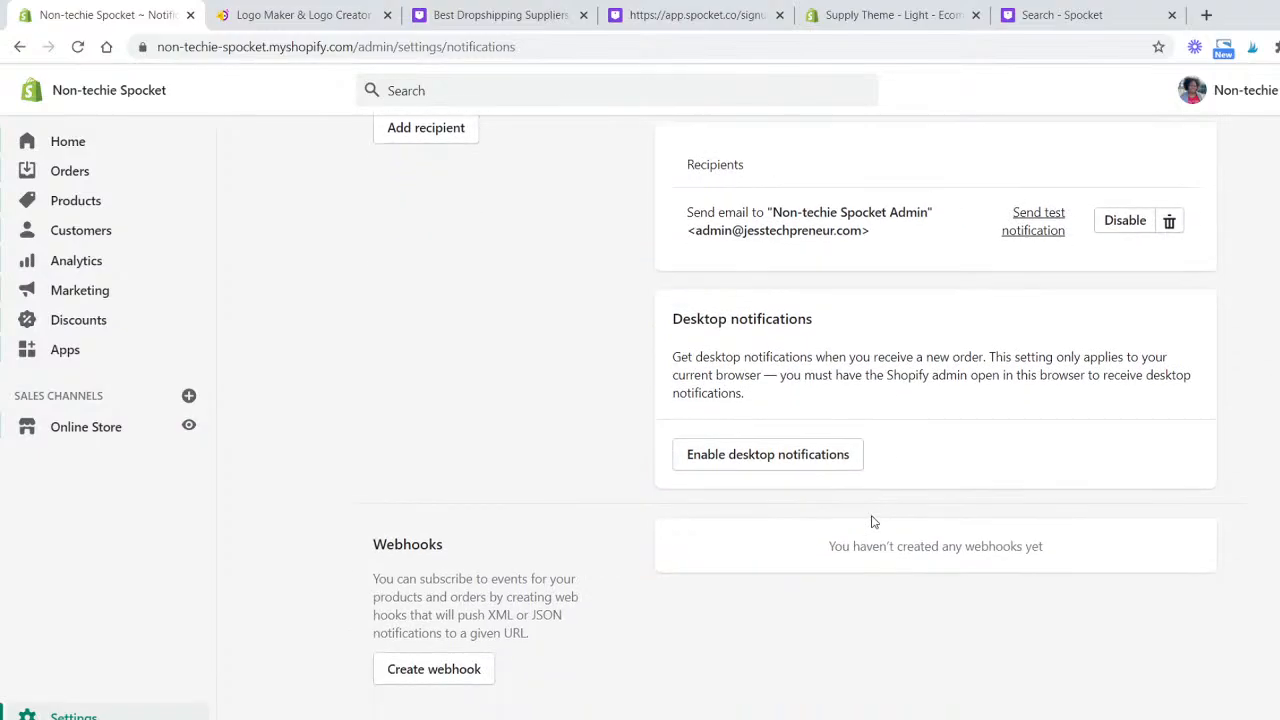
{"action": "scroll", "coordinate": [875, 519], "scroll_direction": "up", "scroll_amount": 15}
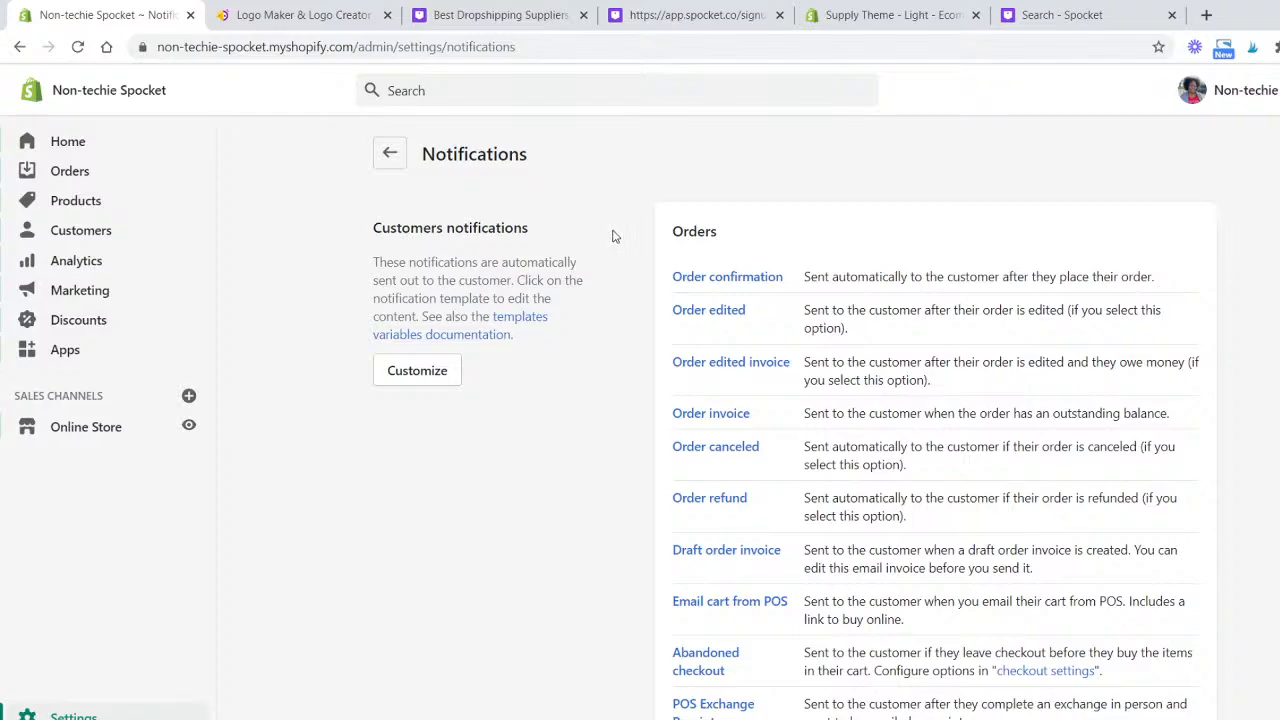
{"action": "left_click", "coordinate": [440, 374]}
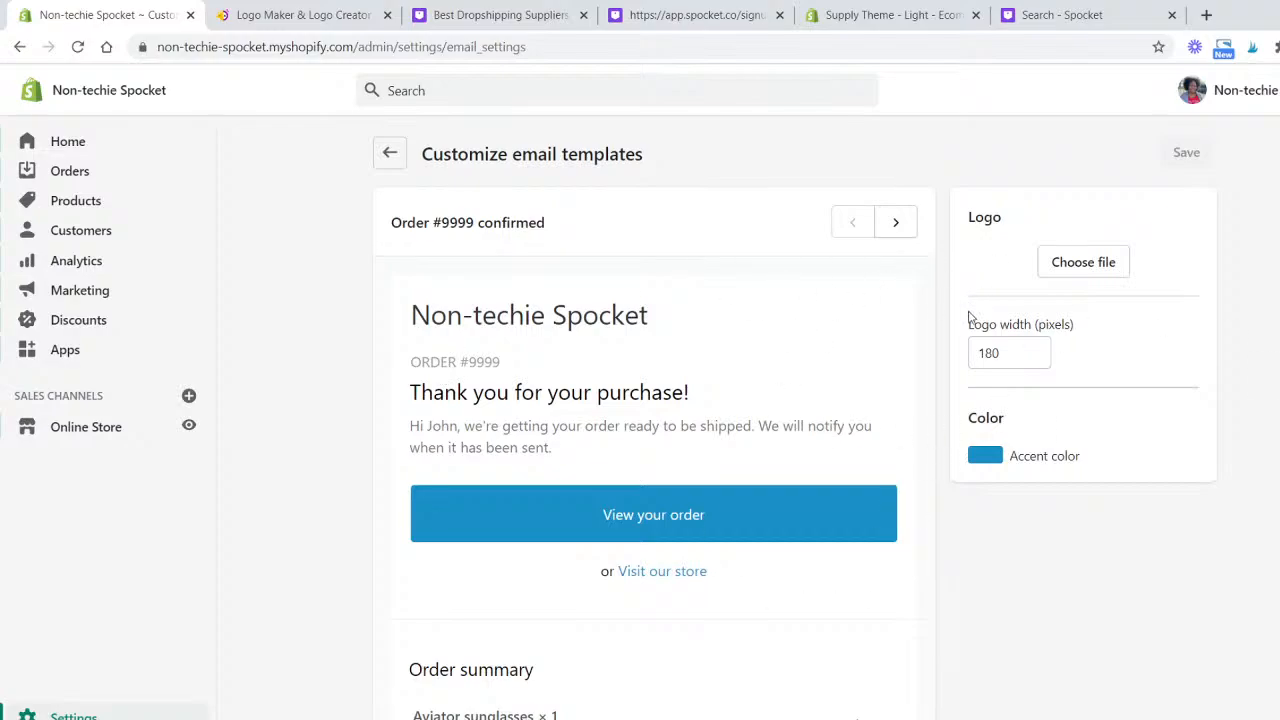
- Examine the e-mail template's logo and logo width options and the store name heading in the preview
{"action": "left_click", "coordinate": [1076, 267]}
{"action": "left_click_drag", "start_coordinate": [657, 314], "coordinate": [366, 320]}
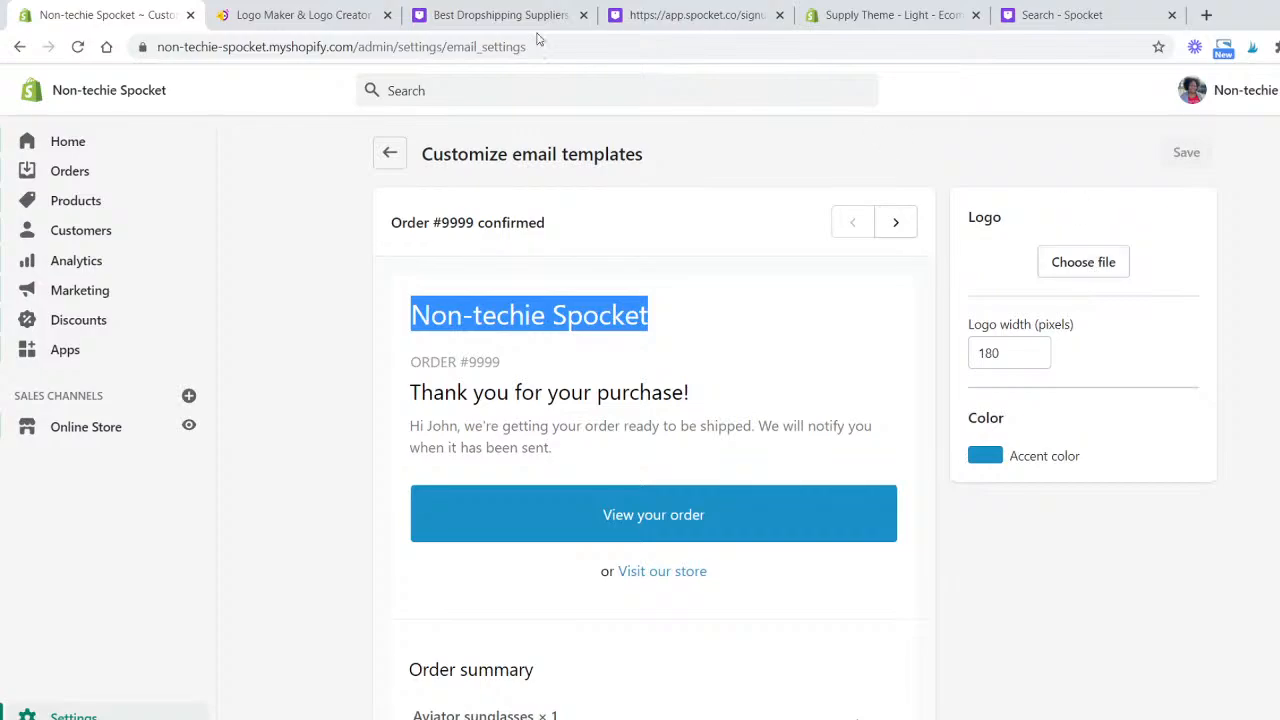
{"action": "left_click_drag", "start_coordinate": [300, 14], "coordinate": [1279, 40]}
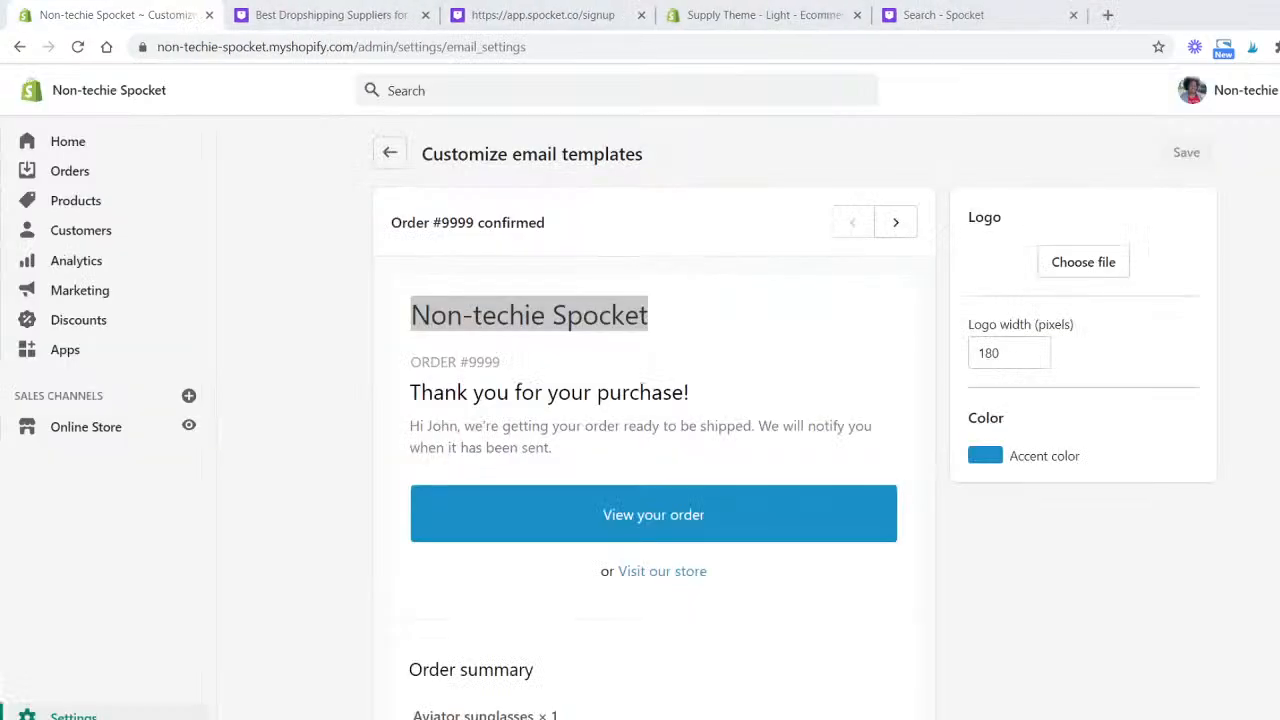
{"action": "left_click", "coordinate": [870, 295]}
{"action": "left_click_drag", "start_coordinate": [1021, 355], "coordinate": [976, 354]}
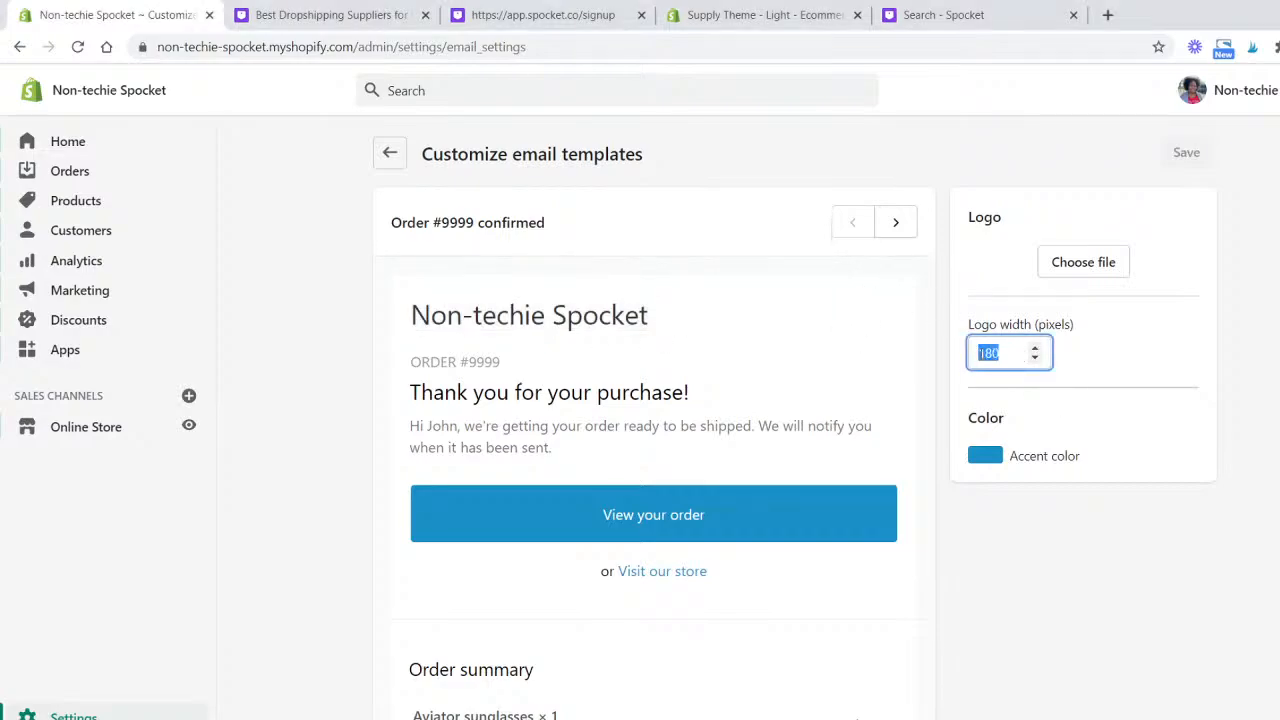
{"action": "left_click", "coordinate": [934, 360]}
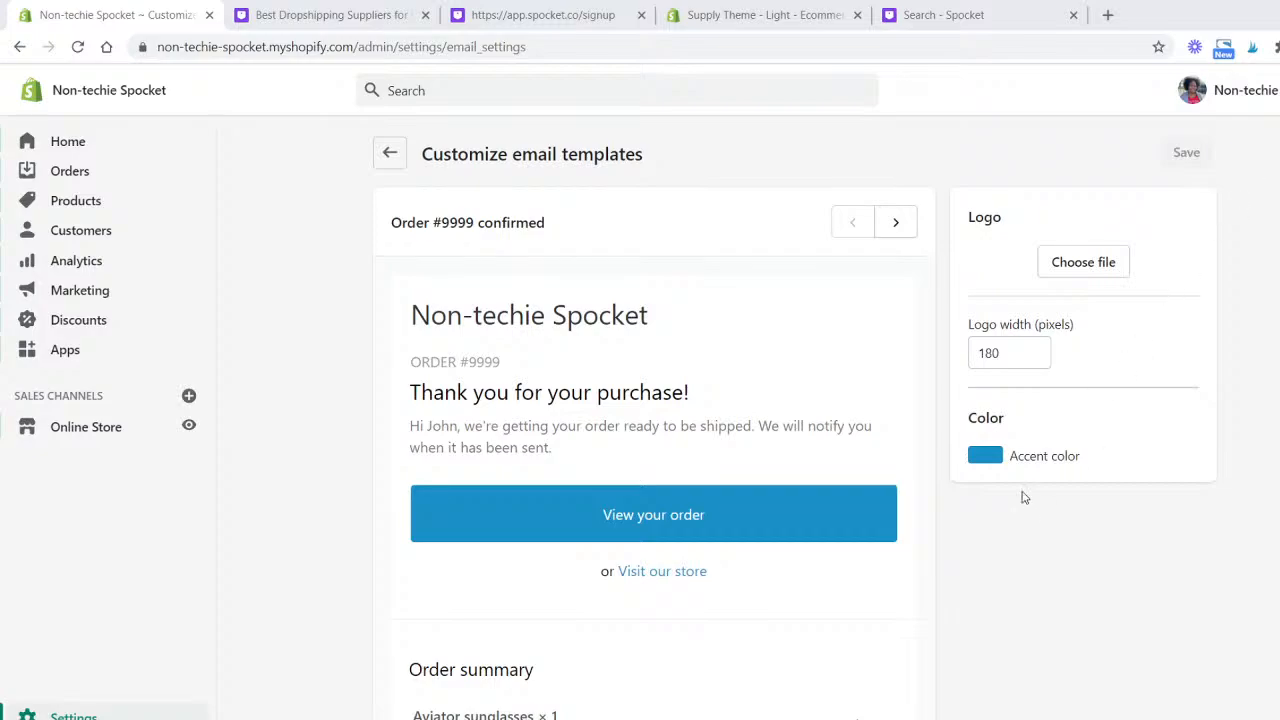
- Set the e-mail templates' accent color to light cyan #3bd7f6 and save the change
{"action": "left_click", "coordinate": [980, 459]}
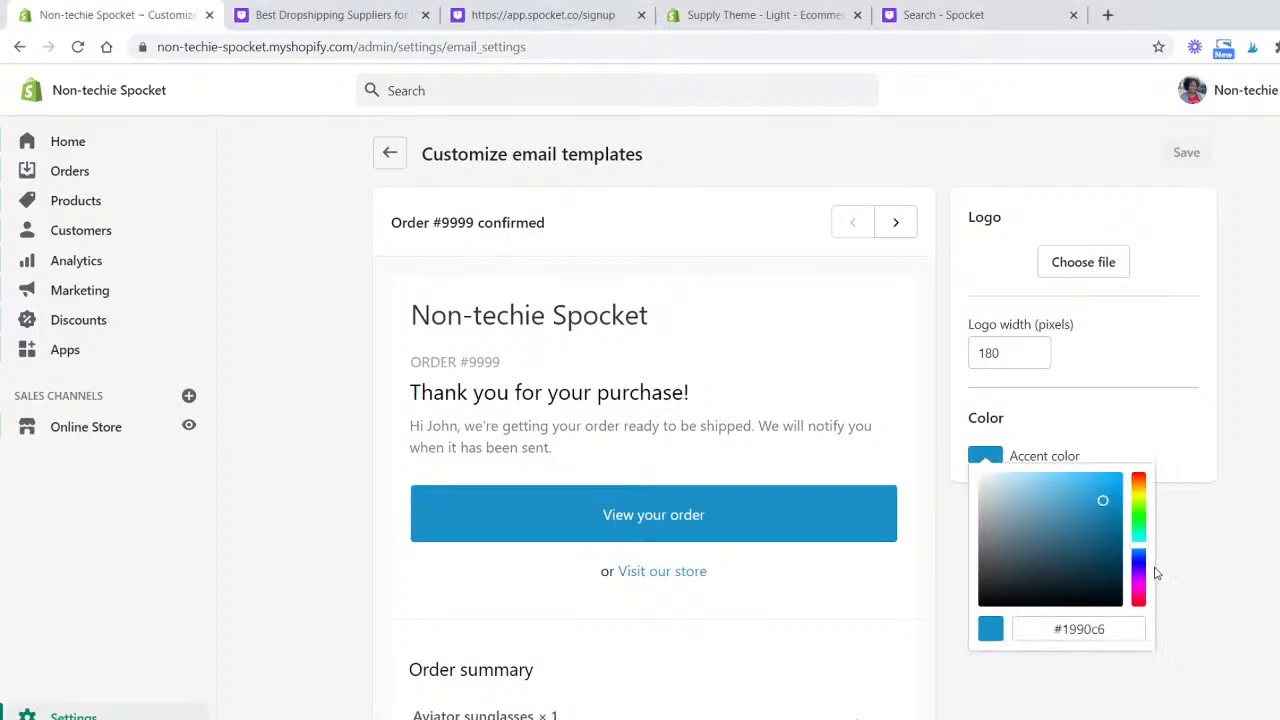
{"action": "left_click_drag", "start_coordinate": [1148, 553], "coordinate": [1148, 549]}
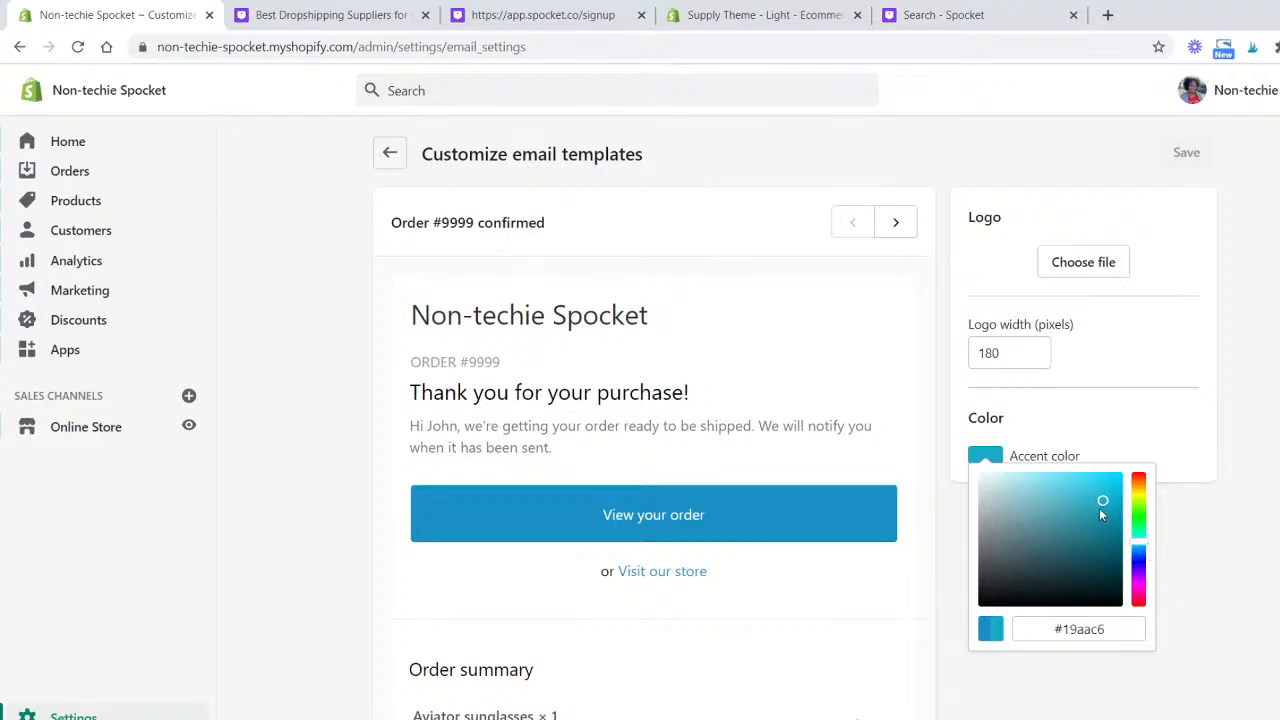
{"action": "left_click_drag", "start_coordinate": [1100, 512], "coordinate": [1091, 485]}
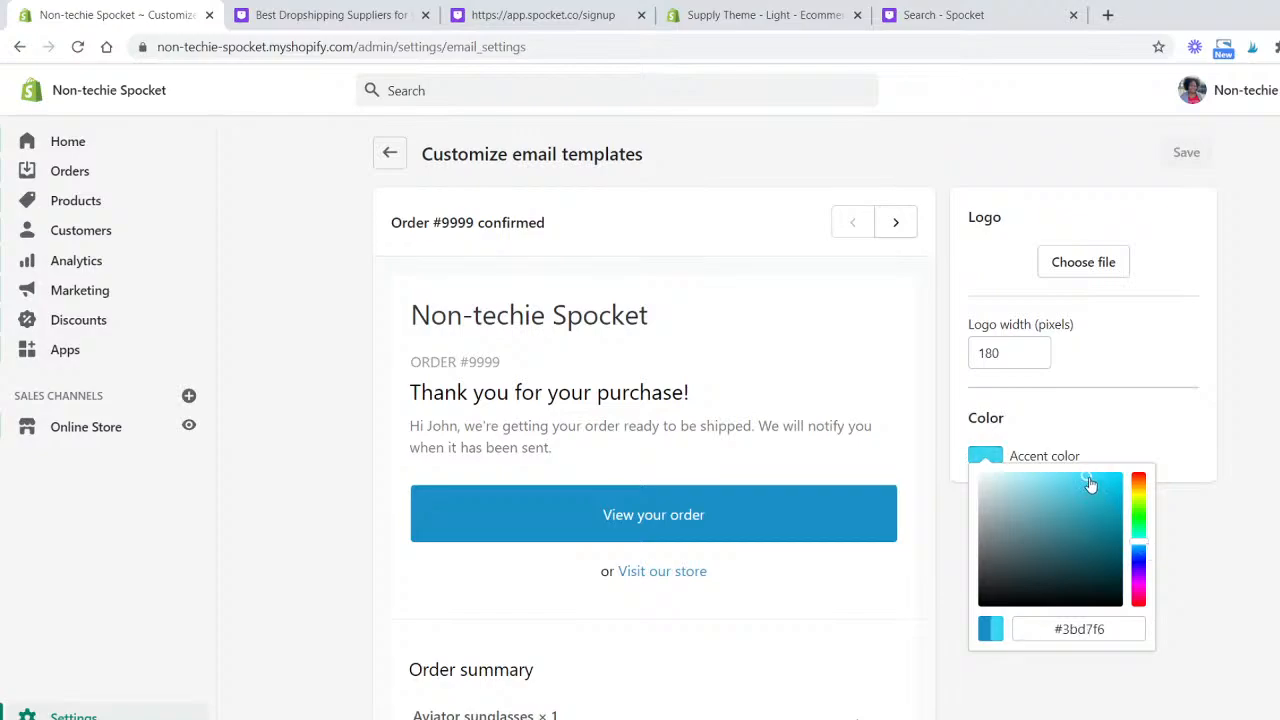
{"action": "left_click", "coordinate": [1137, 629]}
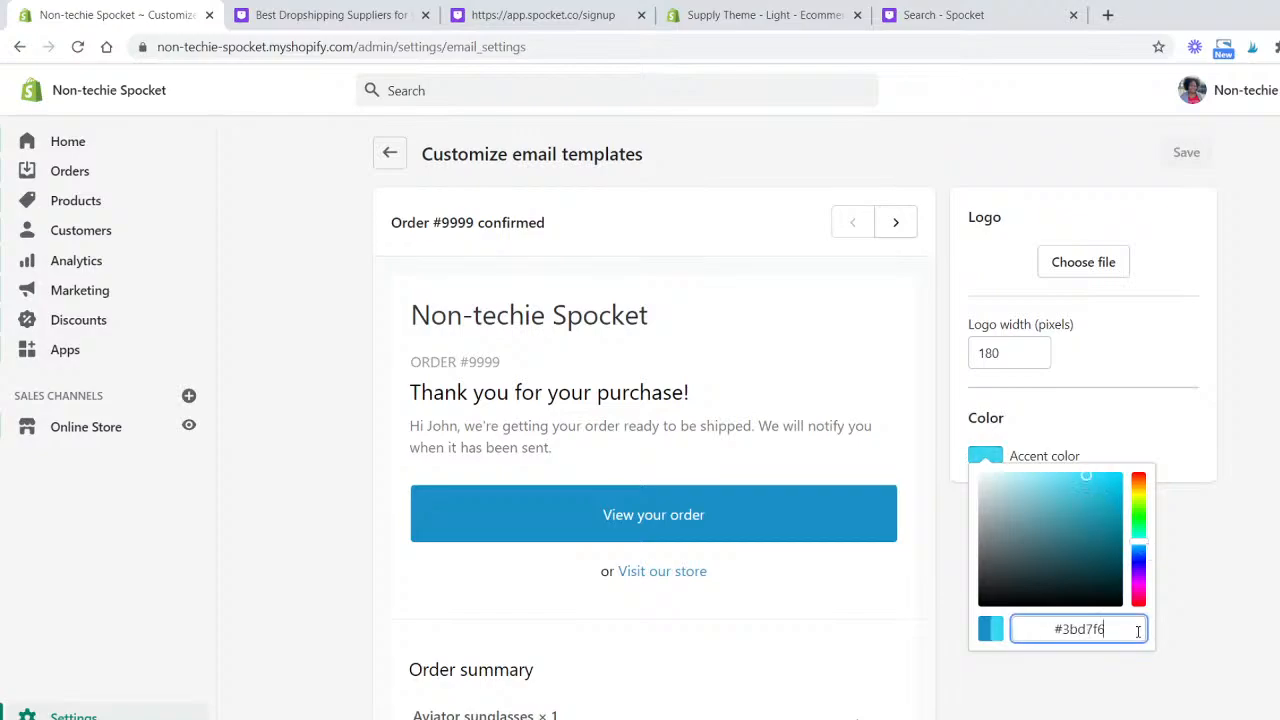
{"action": "double_click", "coordinate": [1138, 631]}
{"action": "left_click", "coordinate": [1234, 611]}
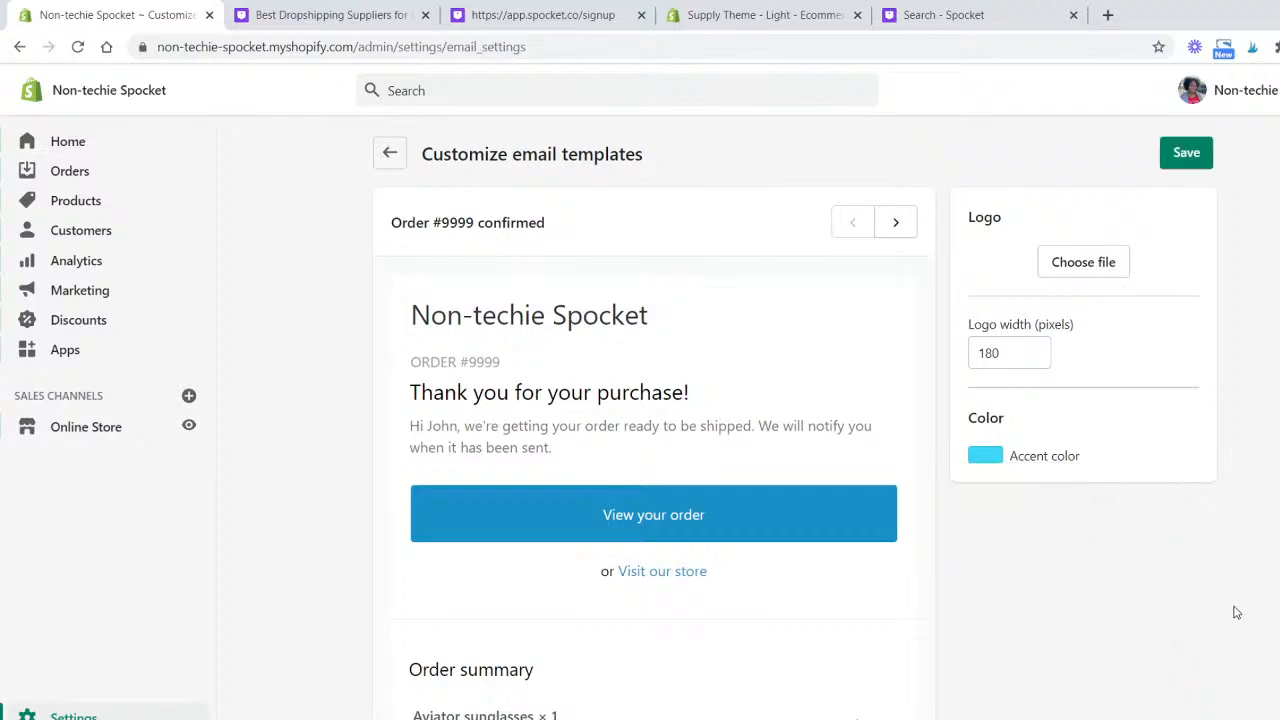
{"action": "left_click", "coordinate": [1180, 152]}
- Browse the preview of the order confirmation, order updated, payment needed and invoice e-mail templates
{"action": "scroll", "coordinate": [840, 517], "scroll_direction": "down", "scroll_amount": 7}
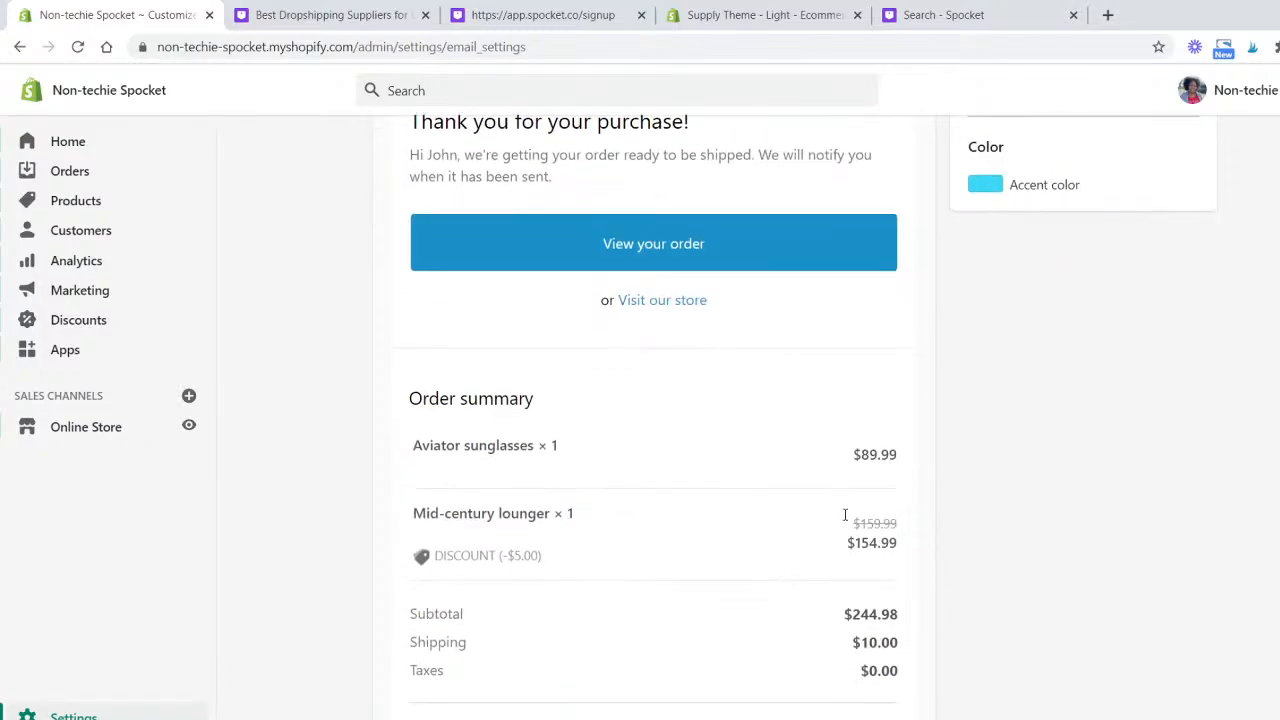
{"action": "scroll", "coordinate": [634, 557], "scroll_direction": "down", "scroll_amount": 4}
{"action": "scroll", "coordinate": [634, 557], "scroll_direction": "up", "scroll_amount": 11}
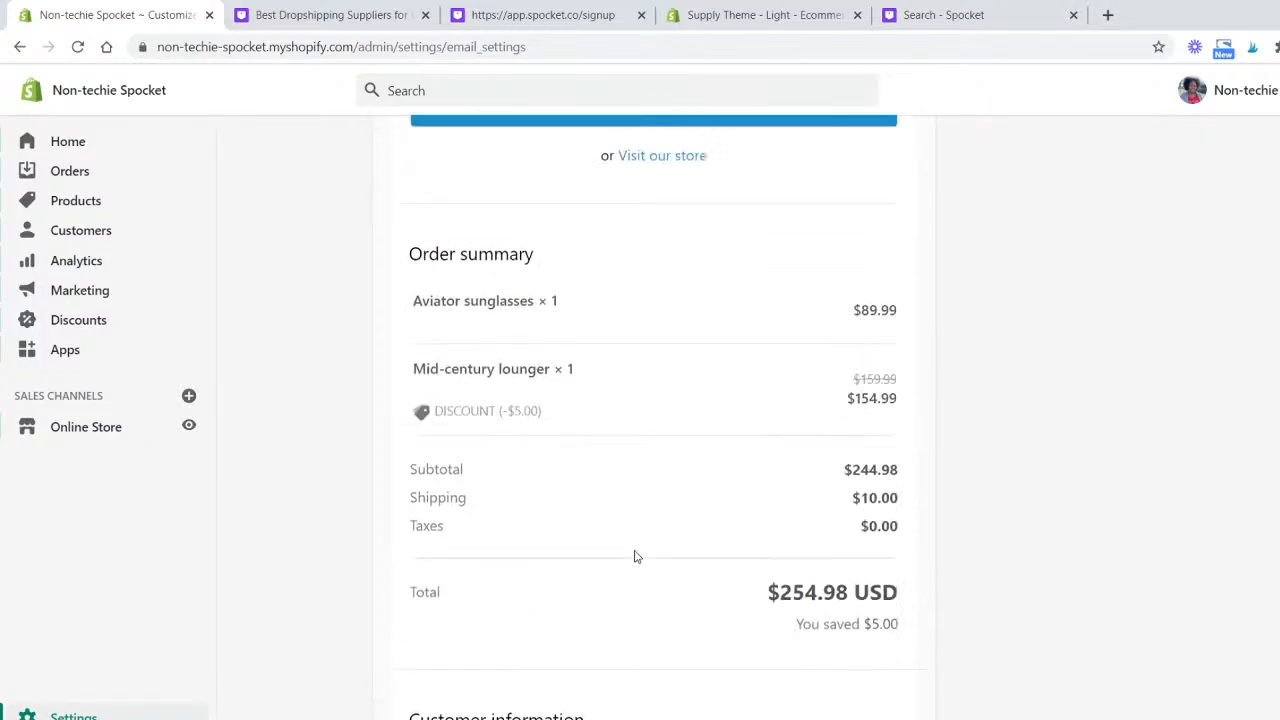
{"action": "left_click", "coordinate": [906, 228]}
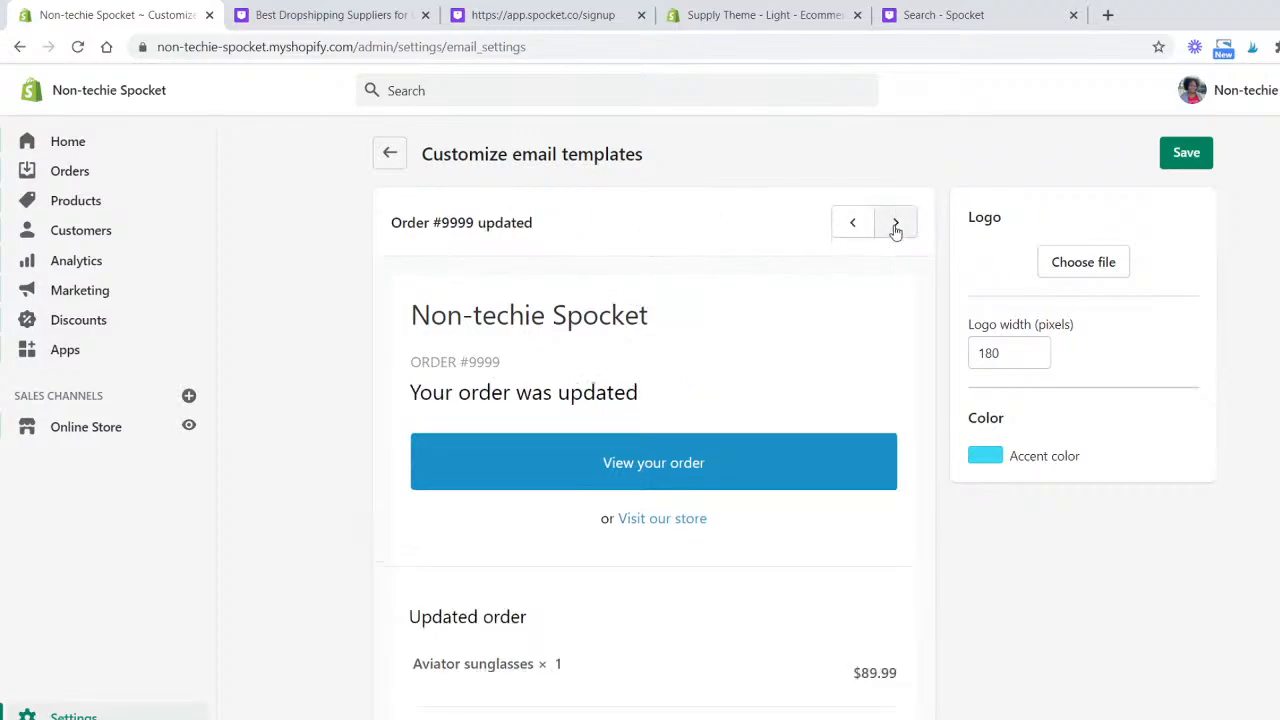
{"action": "left_click", "coordinate": [896, 228]}
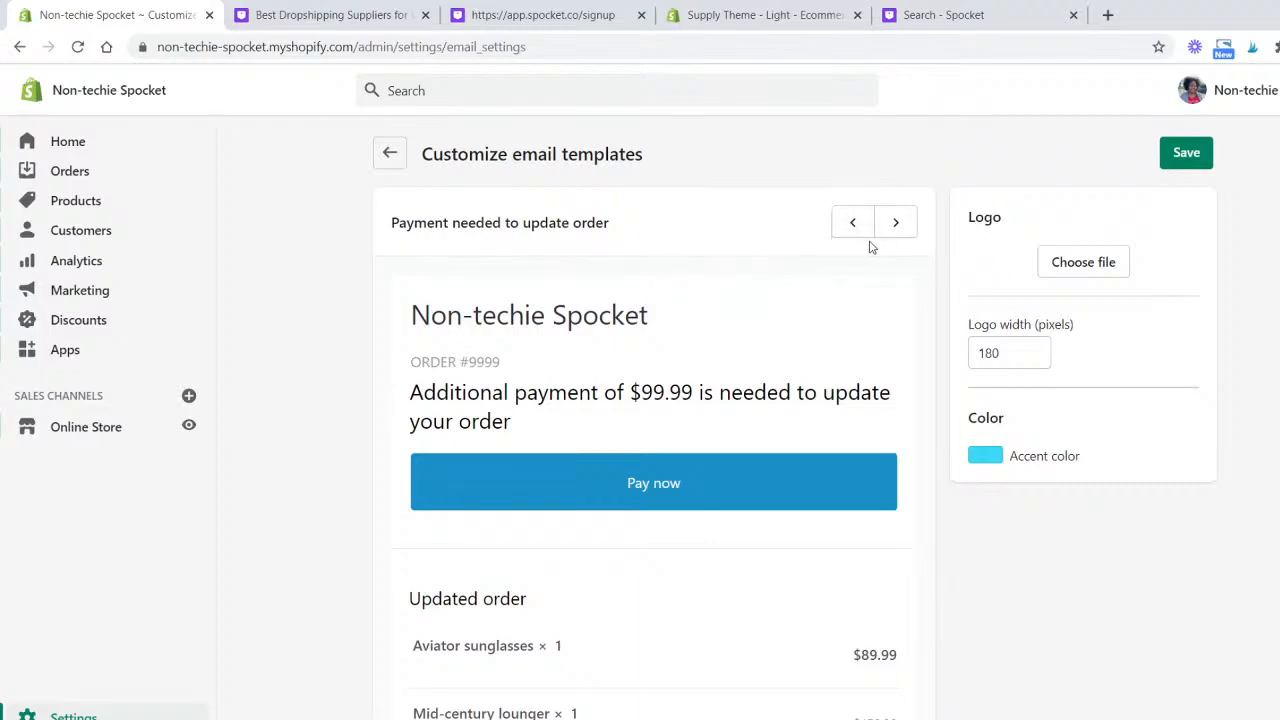
{"action": "left_click", "coordinate": [896, 228]}
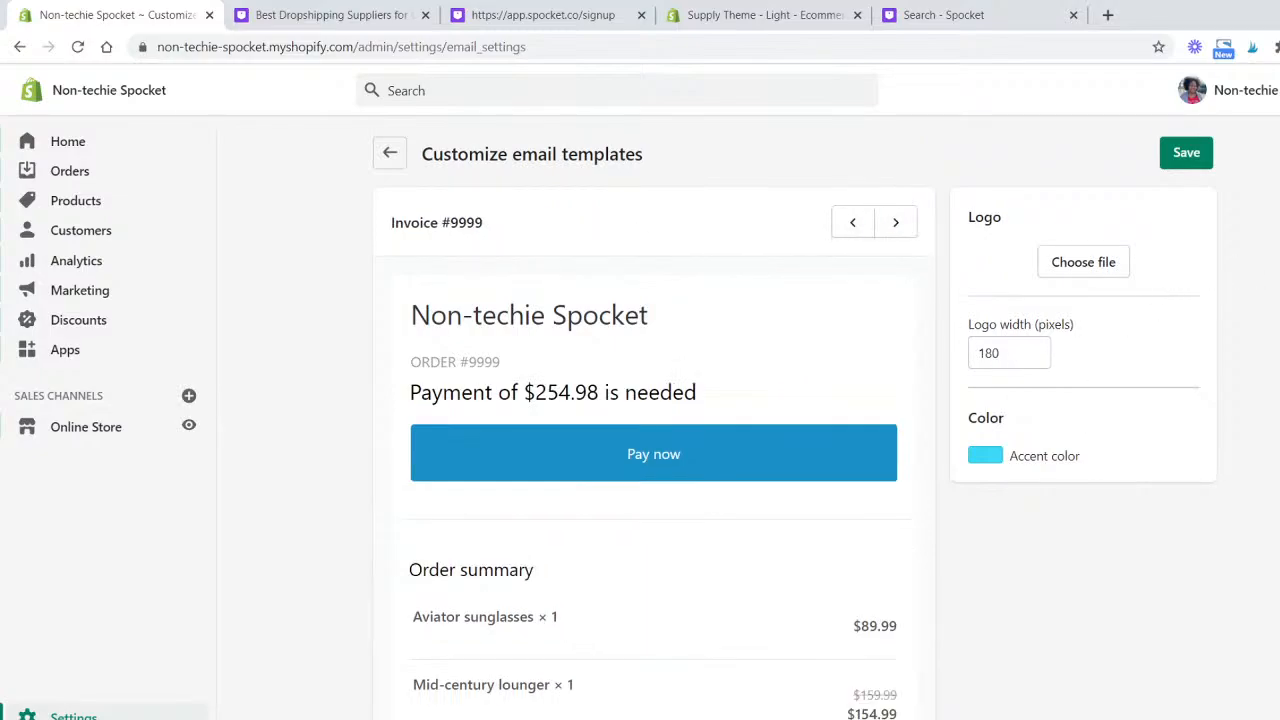
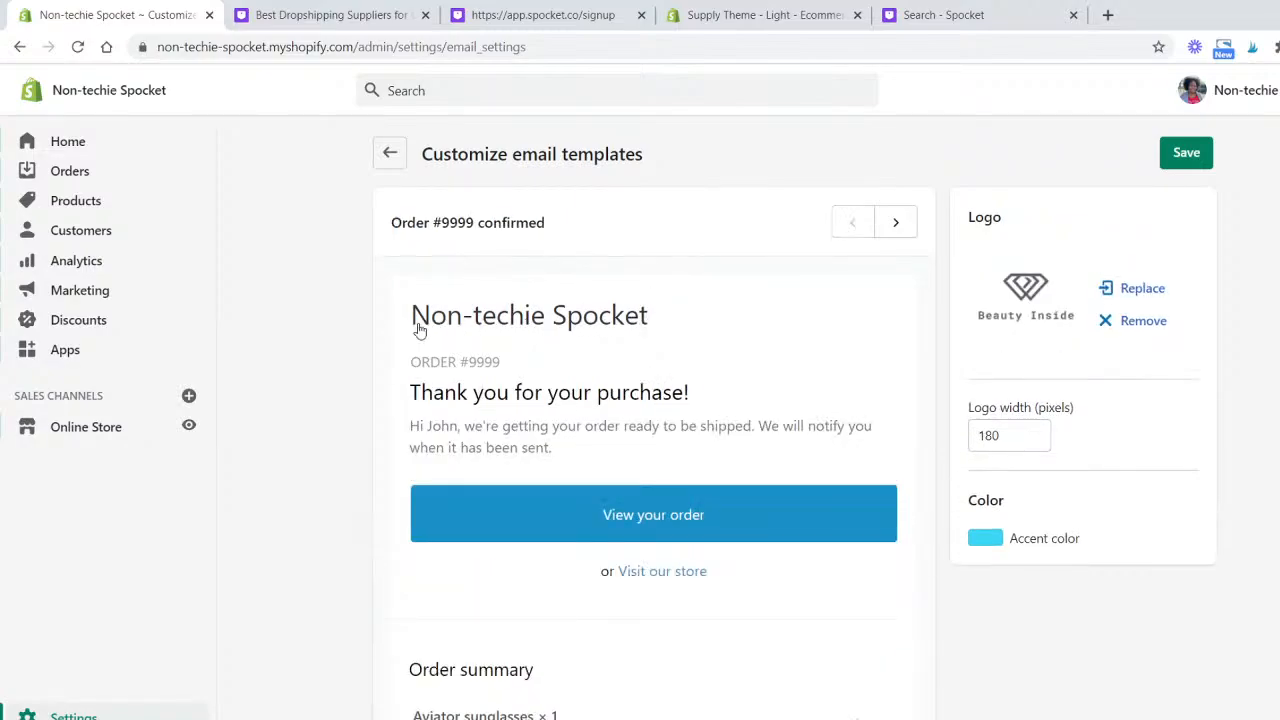
- Save the e-mail template styles and inspect the accent color's hex value on the order updated preview
{"action": "left_click", "coordinate": [1186, 163]}
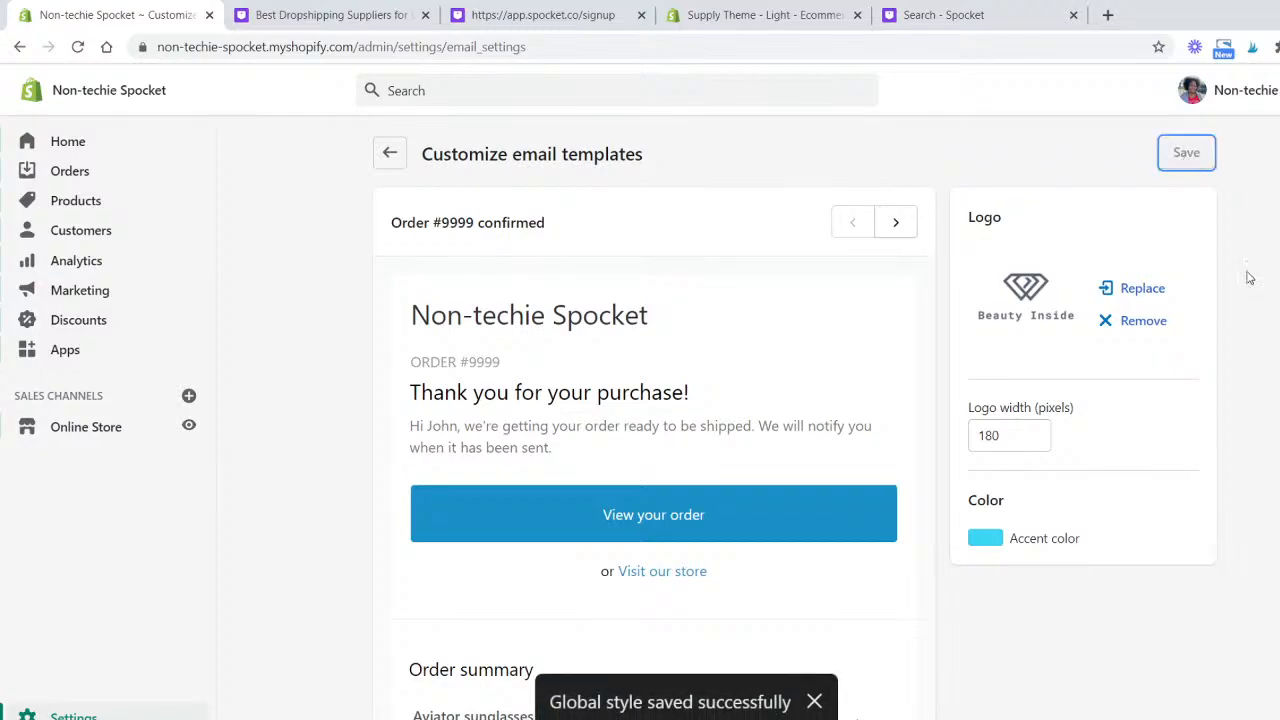
{"action": "left_click", "coordinate": [899, 226]}
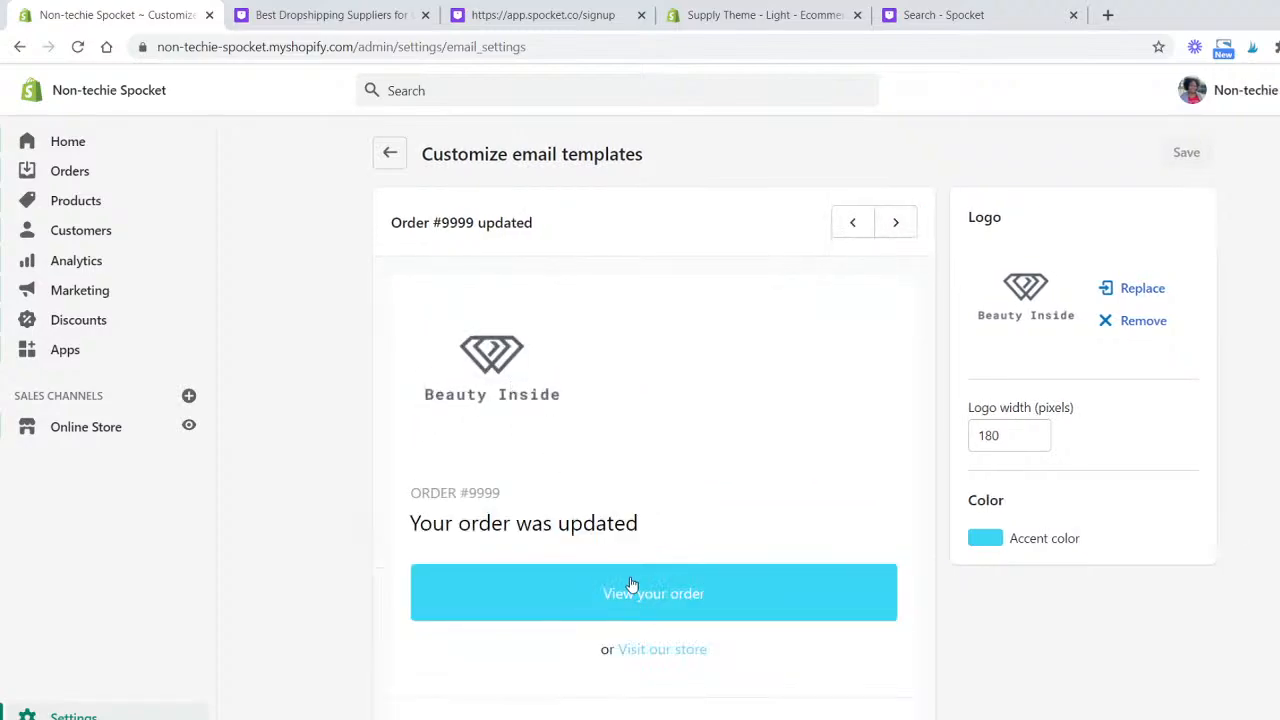
{"action": "left_click", "coordinate": [992, 543]}
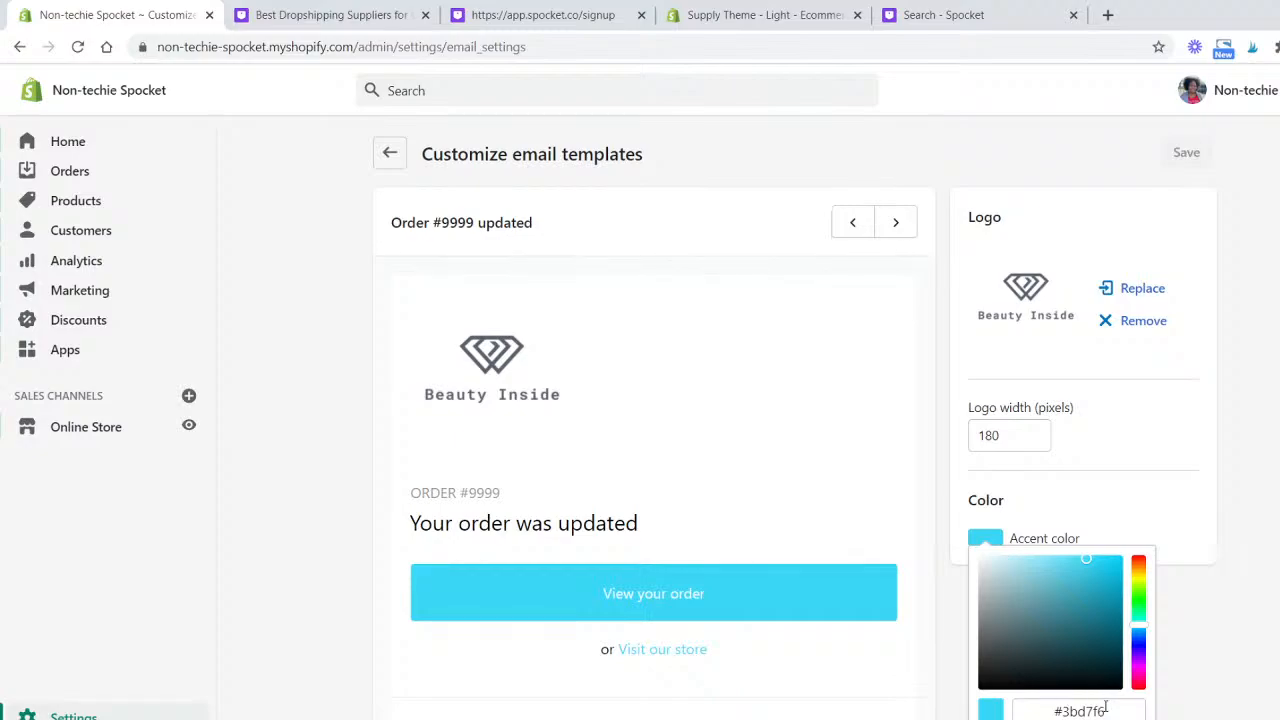
{"action": "left_click_drag", "start_coordinate": [1105, 708], "coordinate": [1045, 713]}
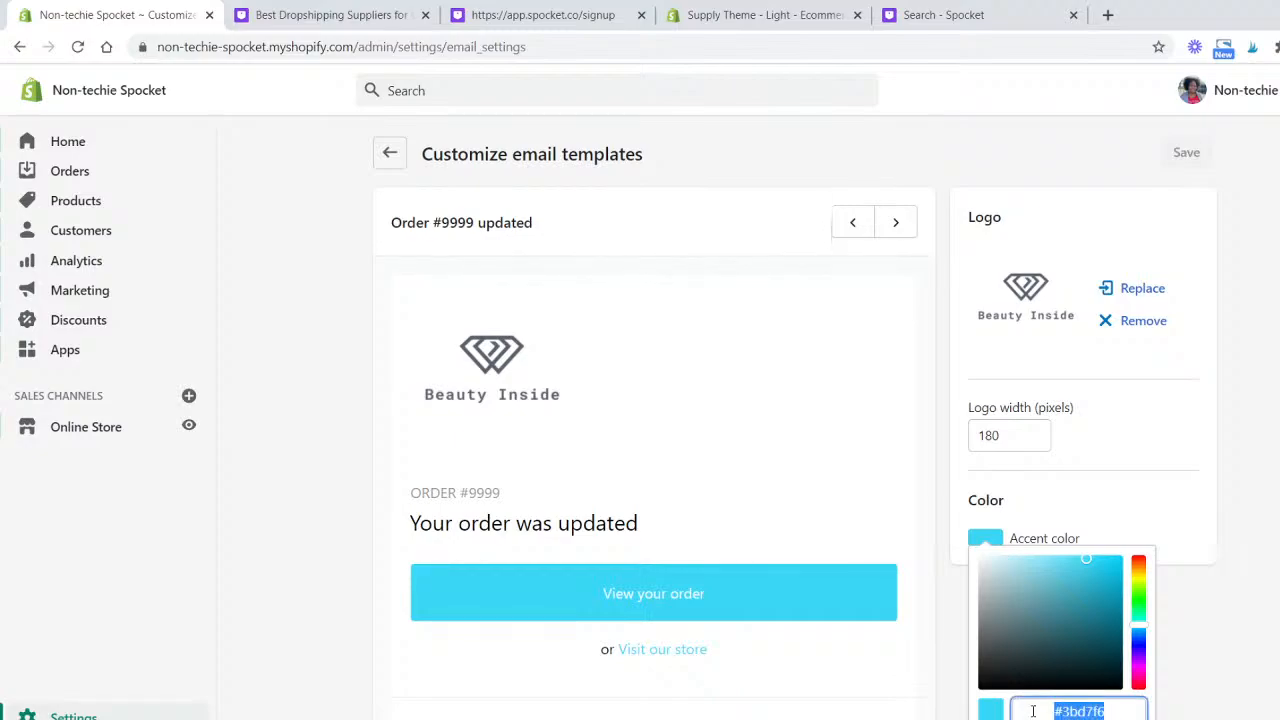
{"action": "left_click", "coordinate": [1276, 568]}
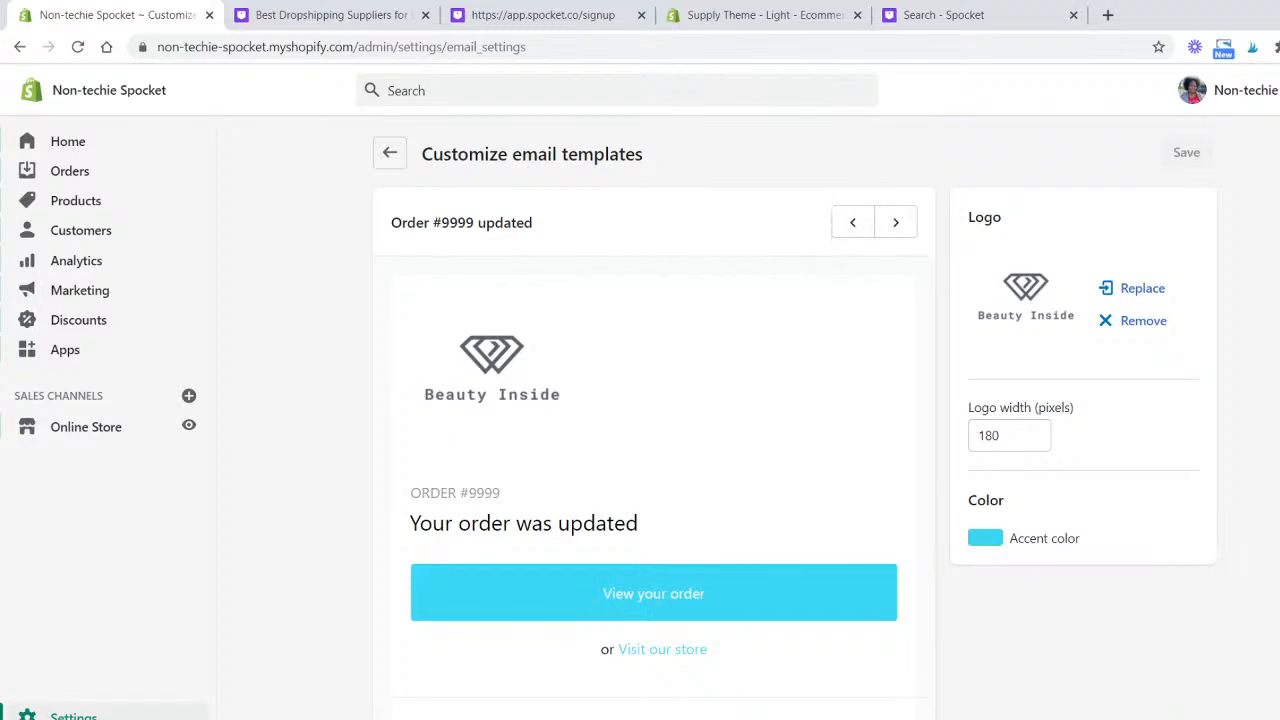
{"action": "scroll", "coordinate": [1276, 568], "scroll_direction": "down", "scroll_amount": 11}
{"action": "scroll", "coordinate": [1276, 568], "scroll_direction": "up", "scroll_amount": 12}
- Review the Order edited invoice notification template, then reopen the e-mail template customization page
{"action": "left_click", "coordinate": [390, 168]}
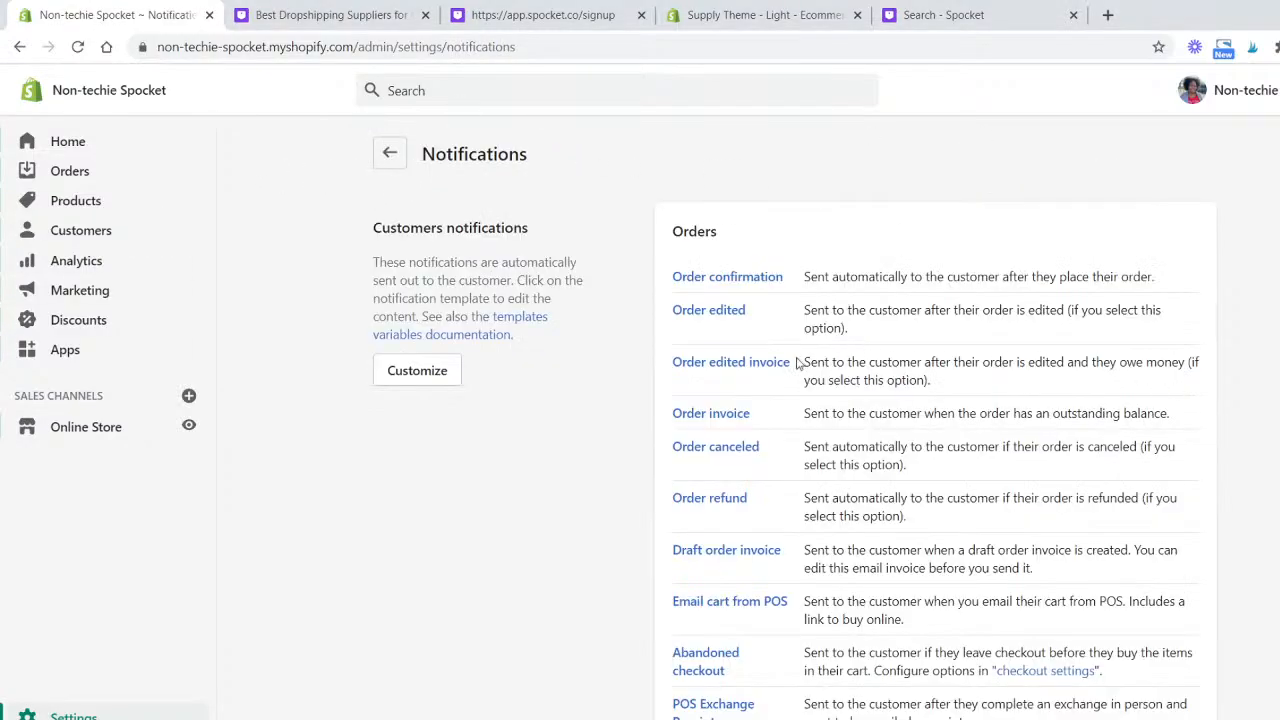
{"action": "left_click", "coordinate": [746, 362]}
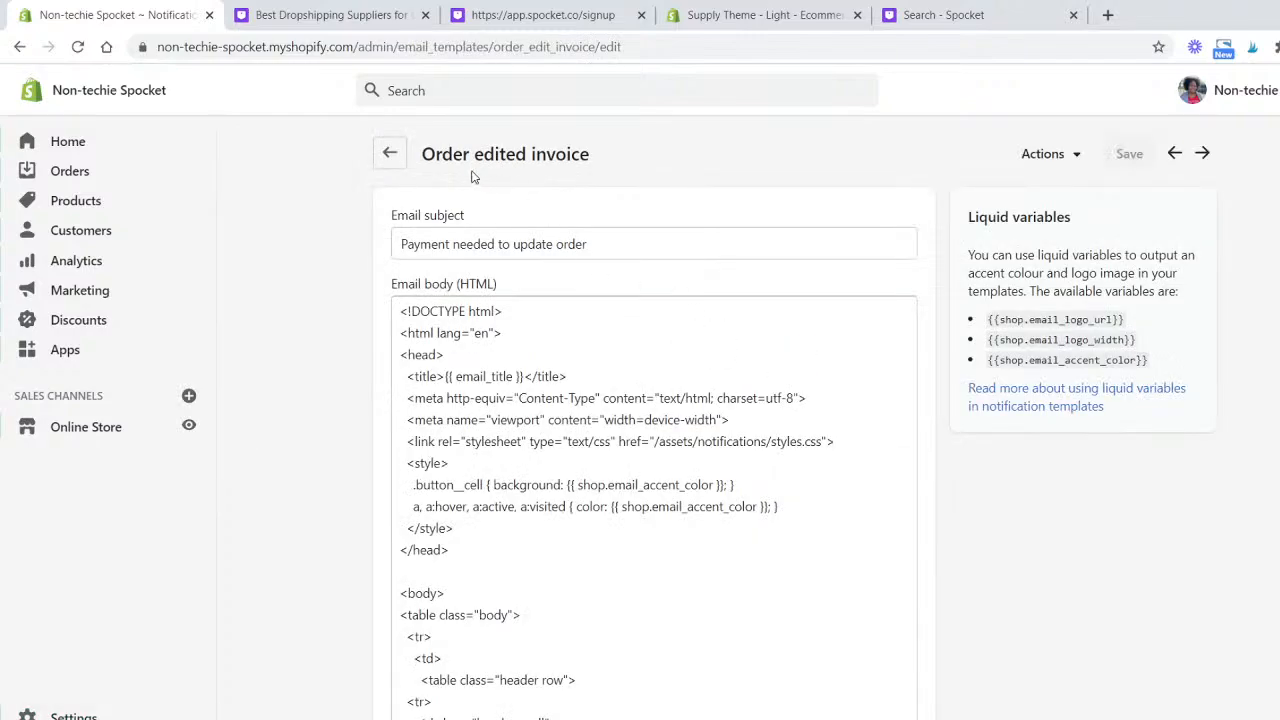
{"action": "left_click", "coordinate": [389, 154]}
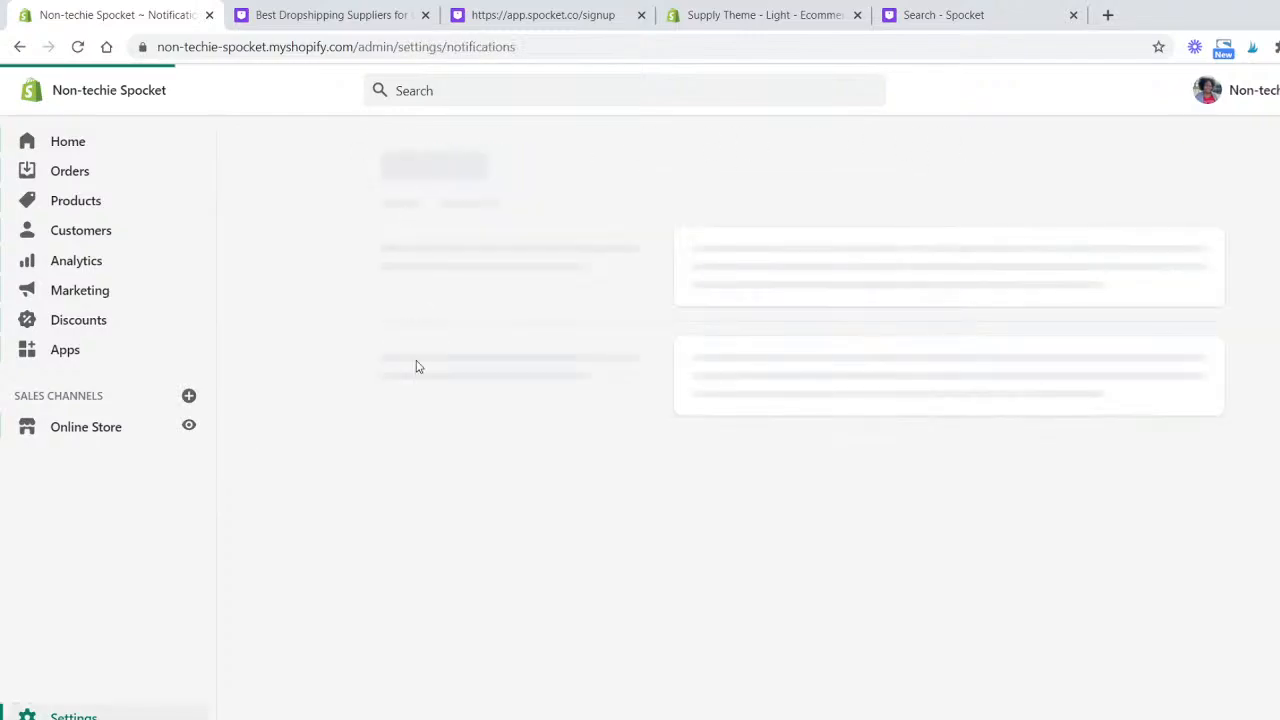
{"action": "left_click", "coordinate": [440, 371]}
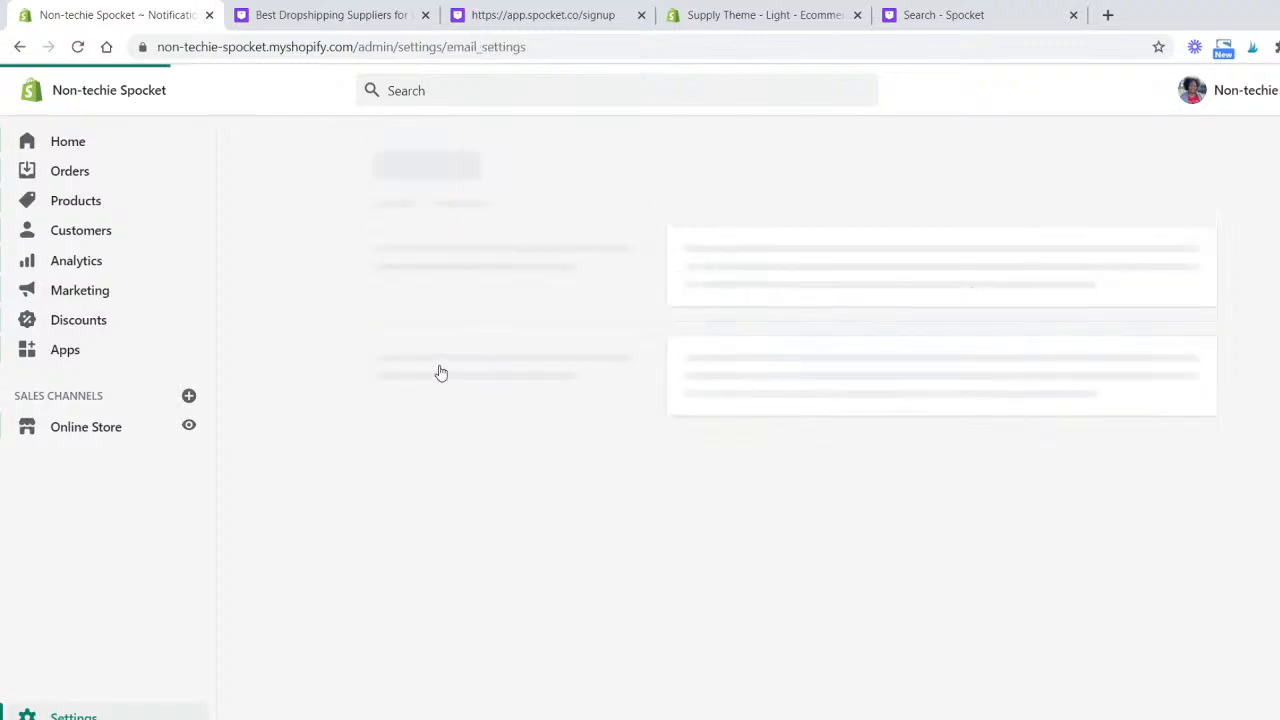
- Reduce the e-mail templates' logo width to 168 pixels and save the change
{"action": "scroll", "coordinate": [636, 408], "scroll_direction": "down", "scroll_amount": 2}
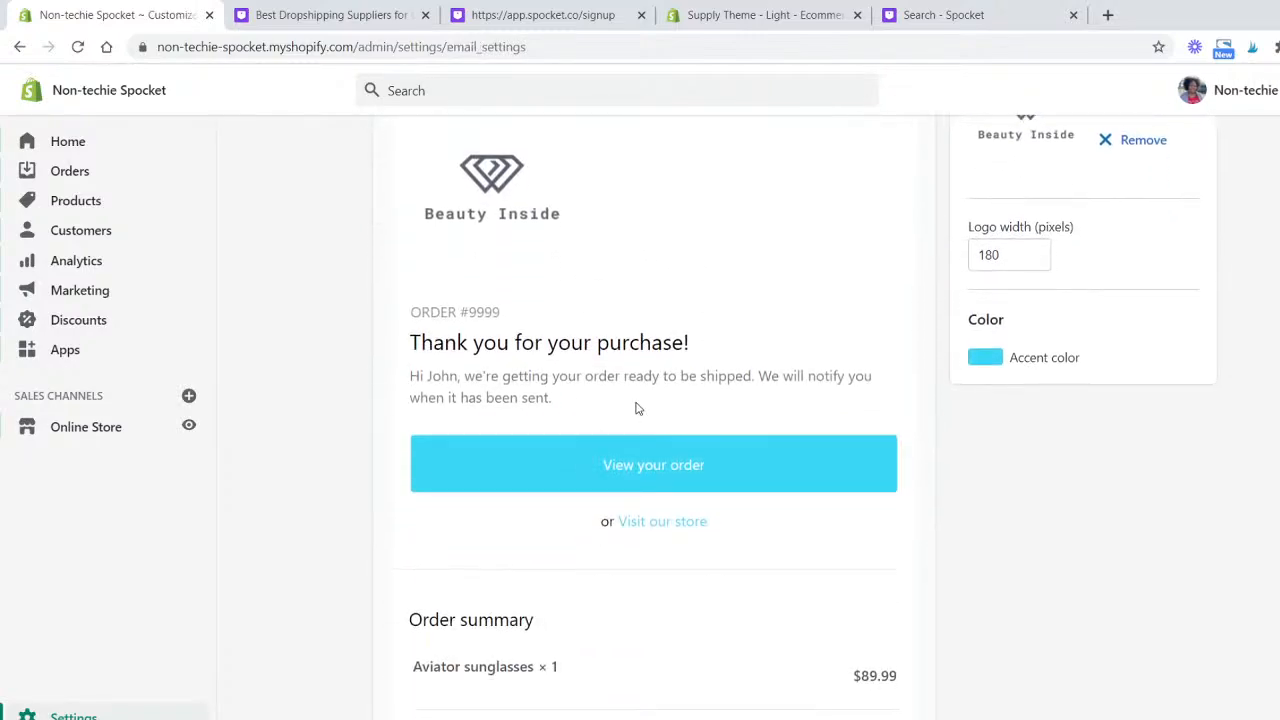
{"action": "scroll", "coordinate": [660, 412], "scroll_direction": "up", "scroll_amount": 2}
{"action": "left_click", "coordinate": [907, 228]}
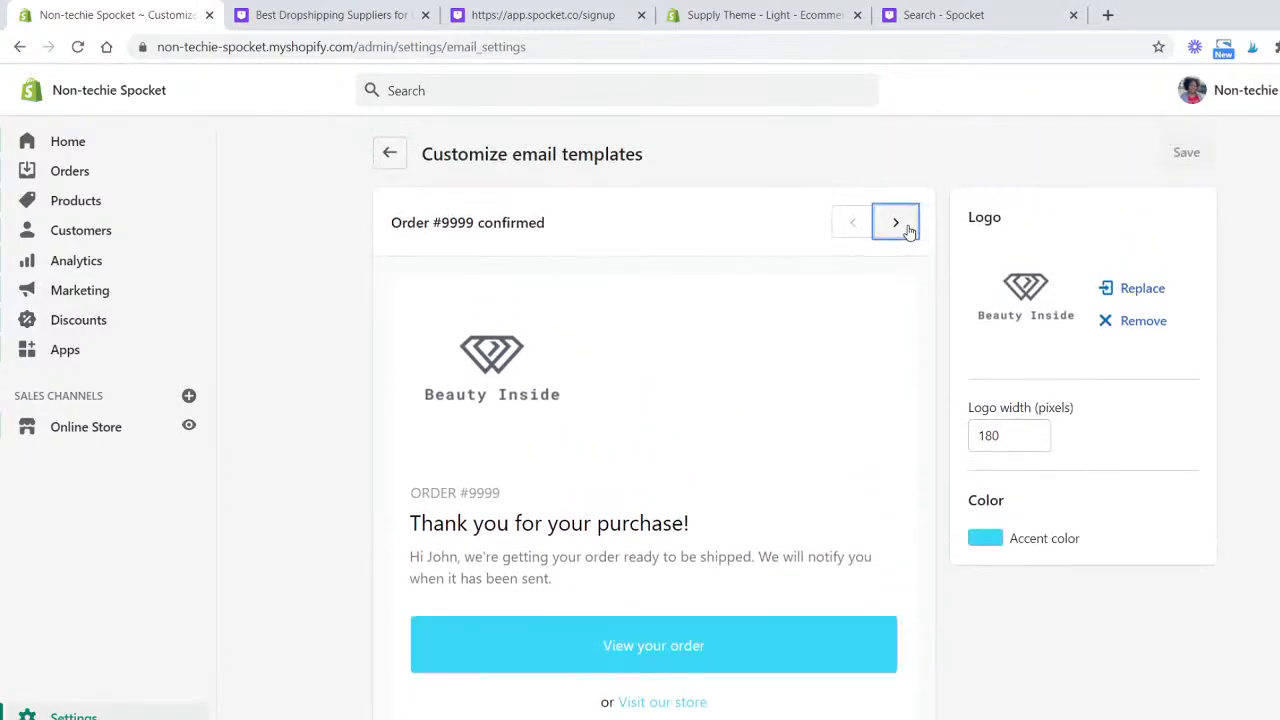
{"action": "left_click", "coordinate": [906, 229]}
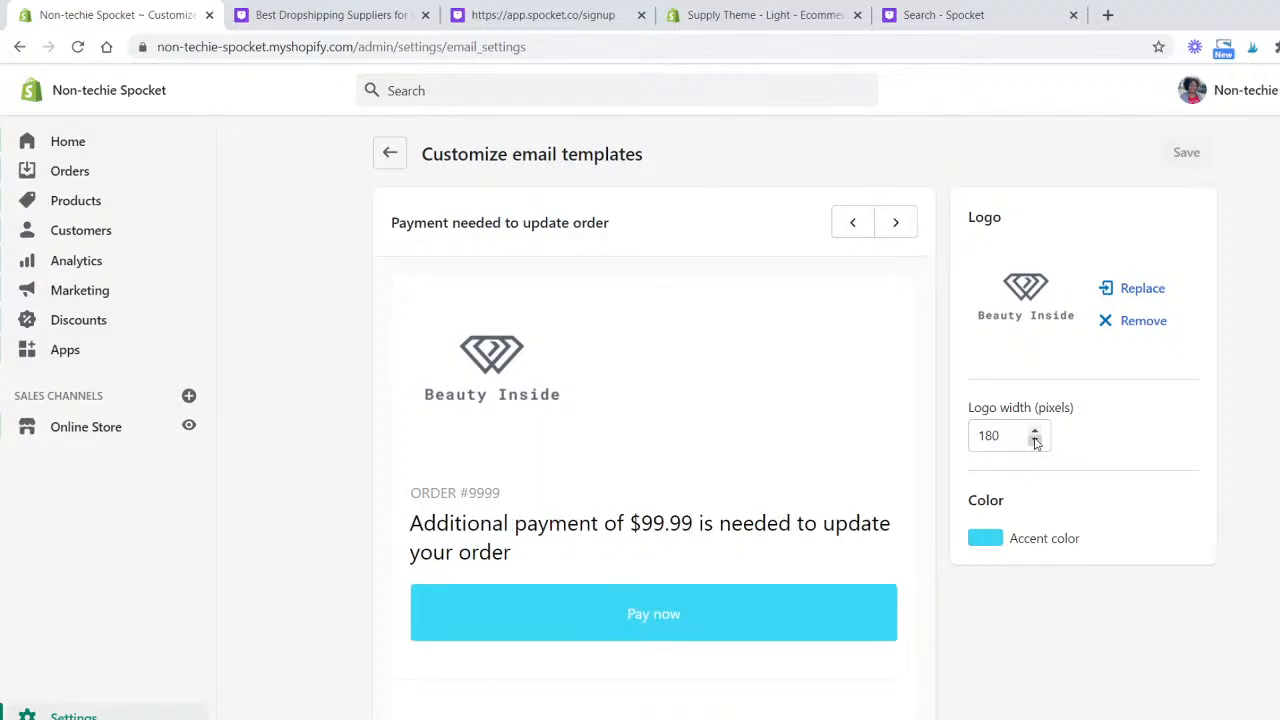
{"action": "left_click", "coordinate": [1036, 442]}
{"action": "left_click", "coordinate": [1036, 442]}
{"action": "left_click", "coordinate": [1036, 442]}
{"action": "left_click", "coordinate": [1036, 442]}
{"action": "left_click", "coordinate": [1036, 442]}
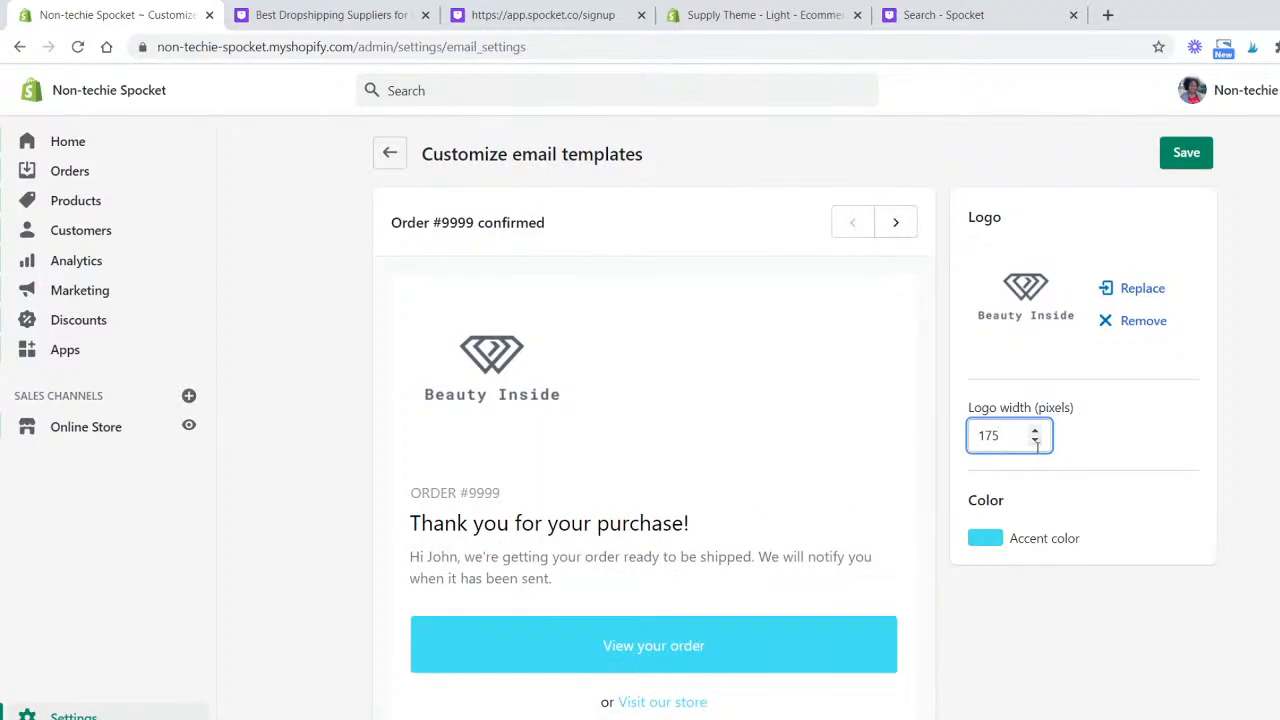
{"action": "left_click", "coordinate": [1036, 442]}
{"action": "left_click", "coordinate": [1036, 442]}
{"action": "left_click", "coordinate": [1036, 442]}
{"action": "left_click", "coordinate": [1036, 442]}
{"action": "left_click", "coordinate": [1036, 442]}
{"action": "left_click", "coordinate": [1036, 442]}
{"action": "left_click", "coordinate": [1036, 442]}
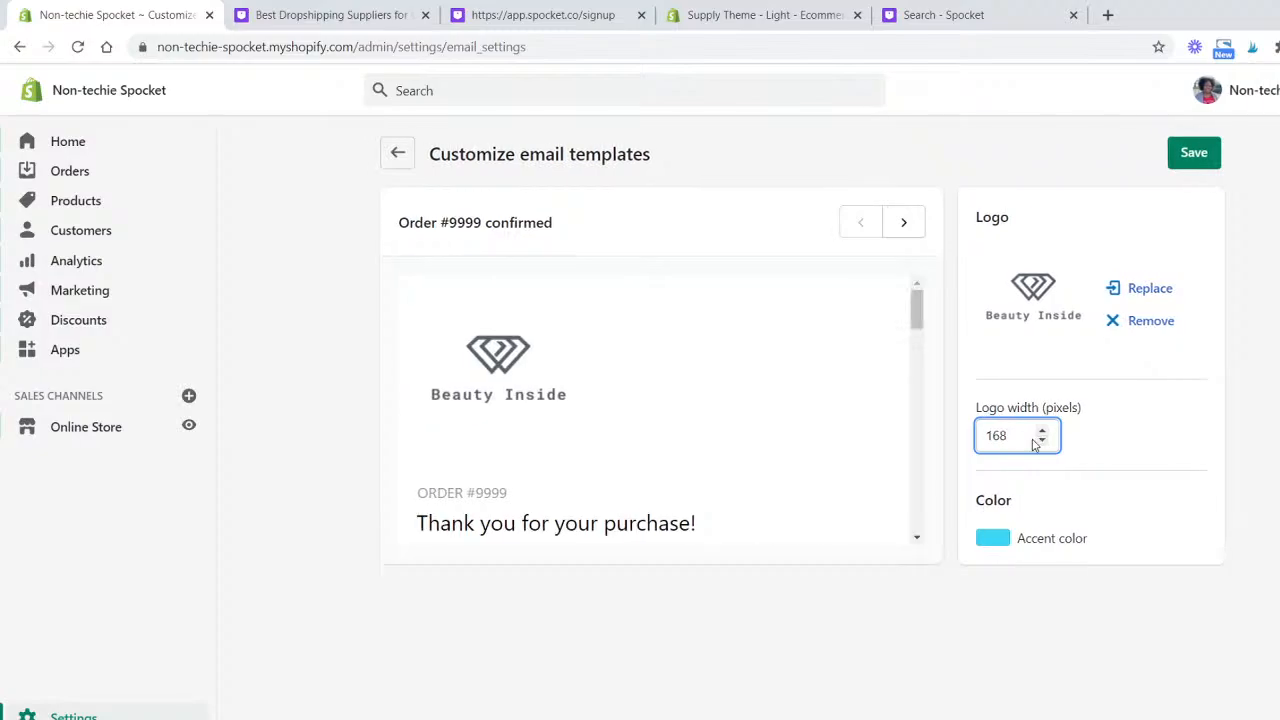
{"action": "left_click", "coordinate": [1184, 153]}
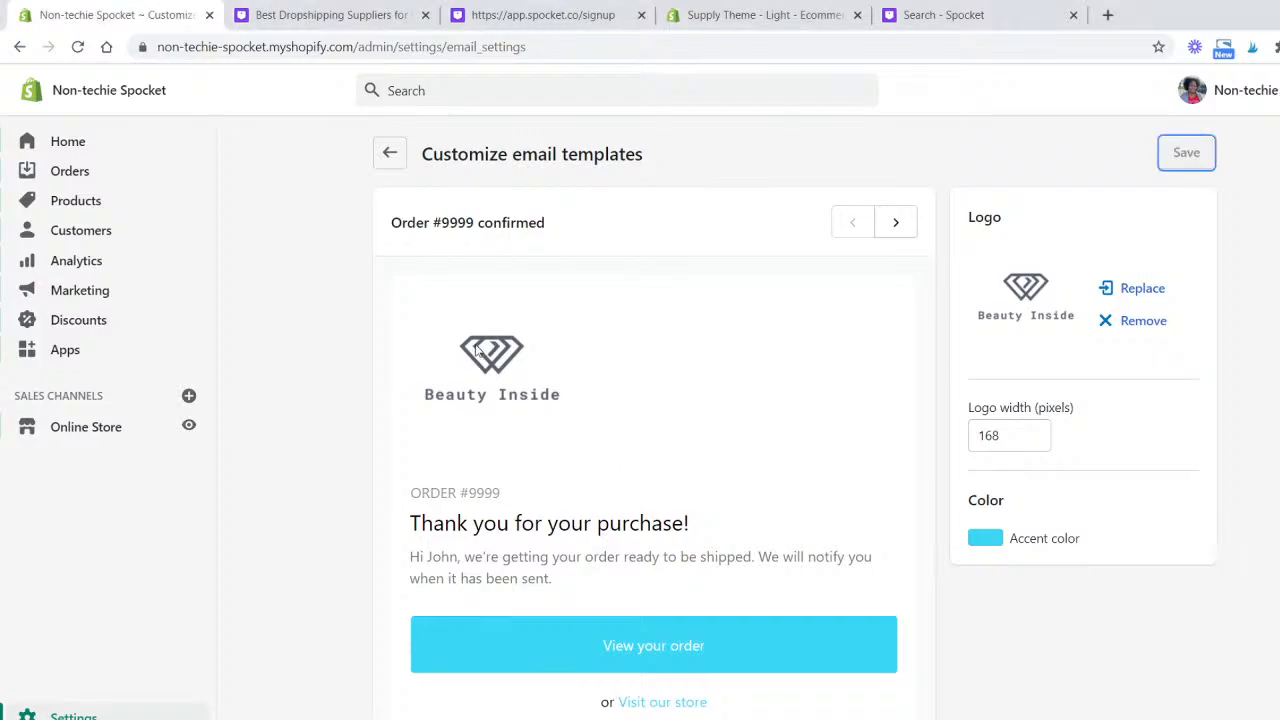
- Leave the notification settings and return to the store's Home page
{"action": "left_click", "coordinate": [386, 154]}
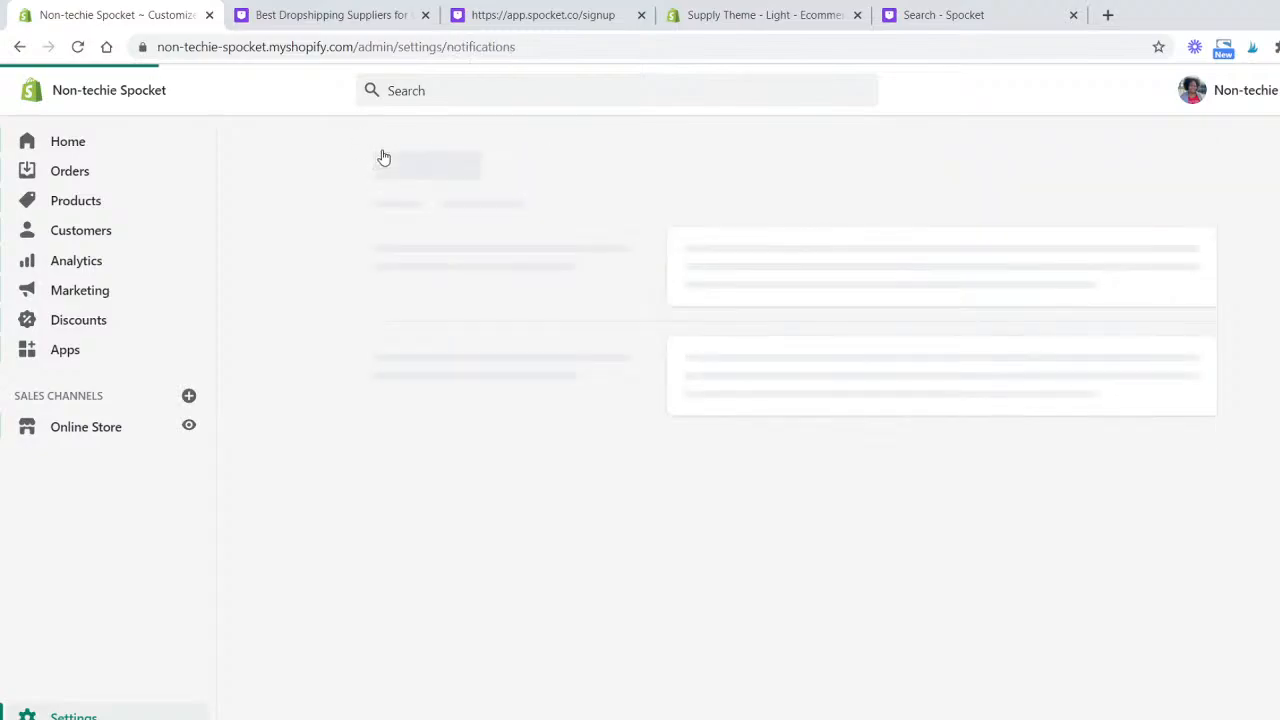
{"action": "left_click", "coordinate": [390, 153]}
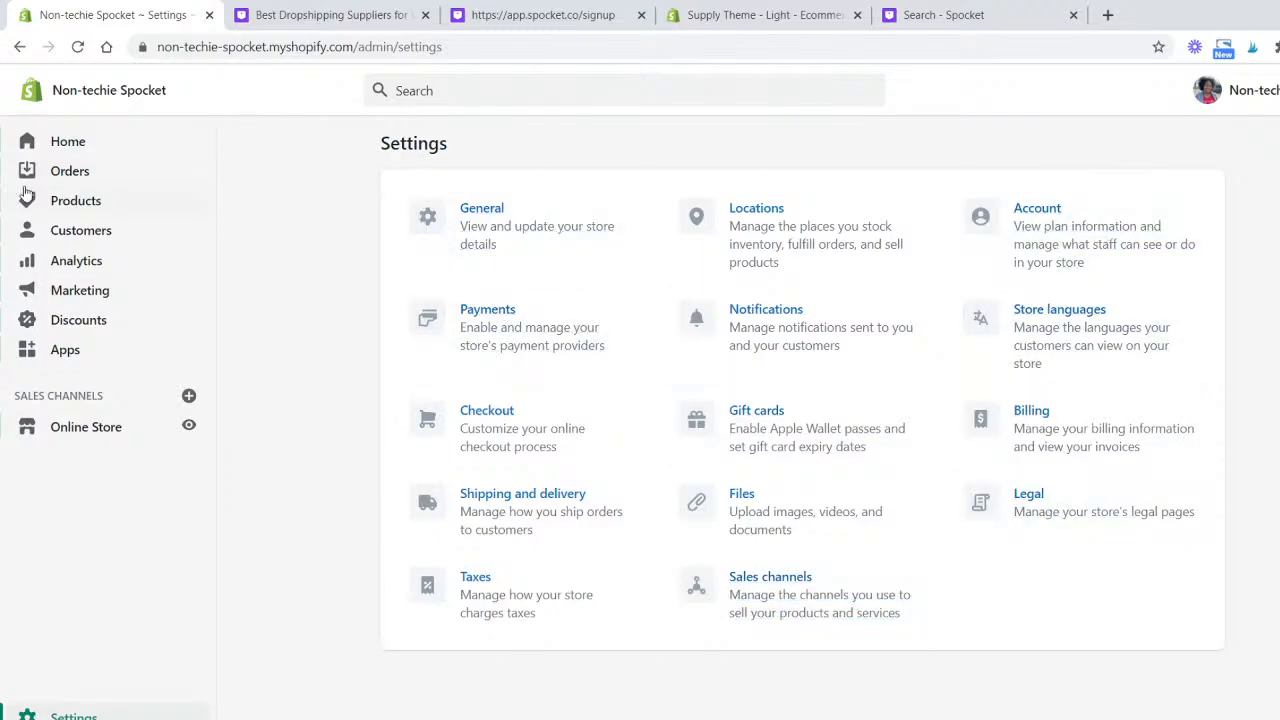
{"action": "left_click", "coordinate": [55, 150]}
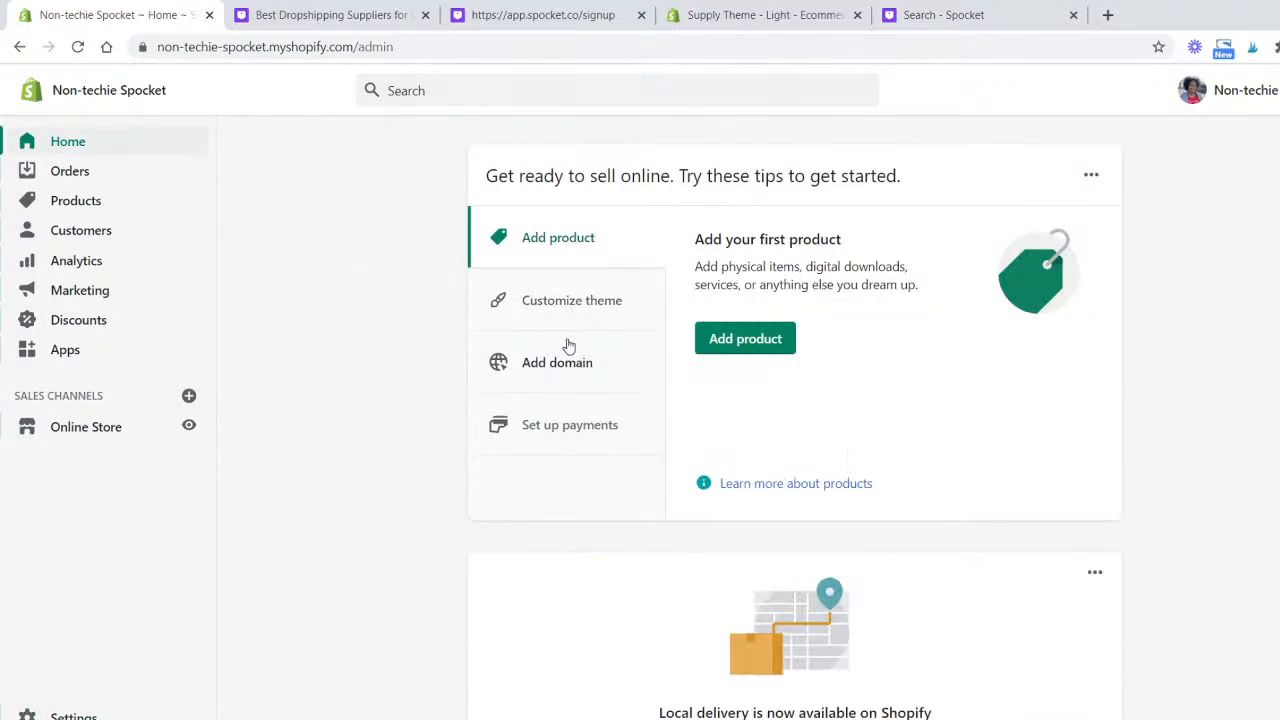
- Close the Spocket signup tab and move the Spocket search tab next to the store admin tab
{"action": "left_click", "coordinate": [380, 7]}
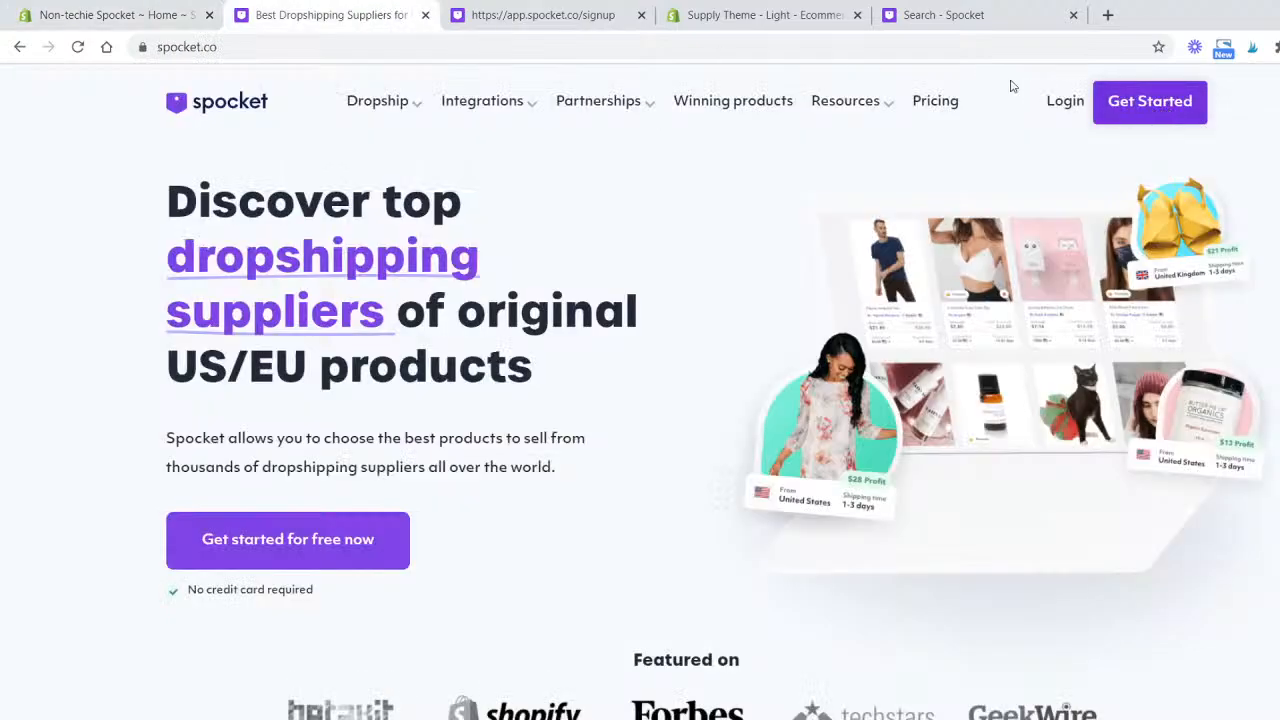
{"action": "left_click", "coordinate": [592, 18]}
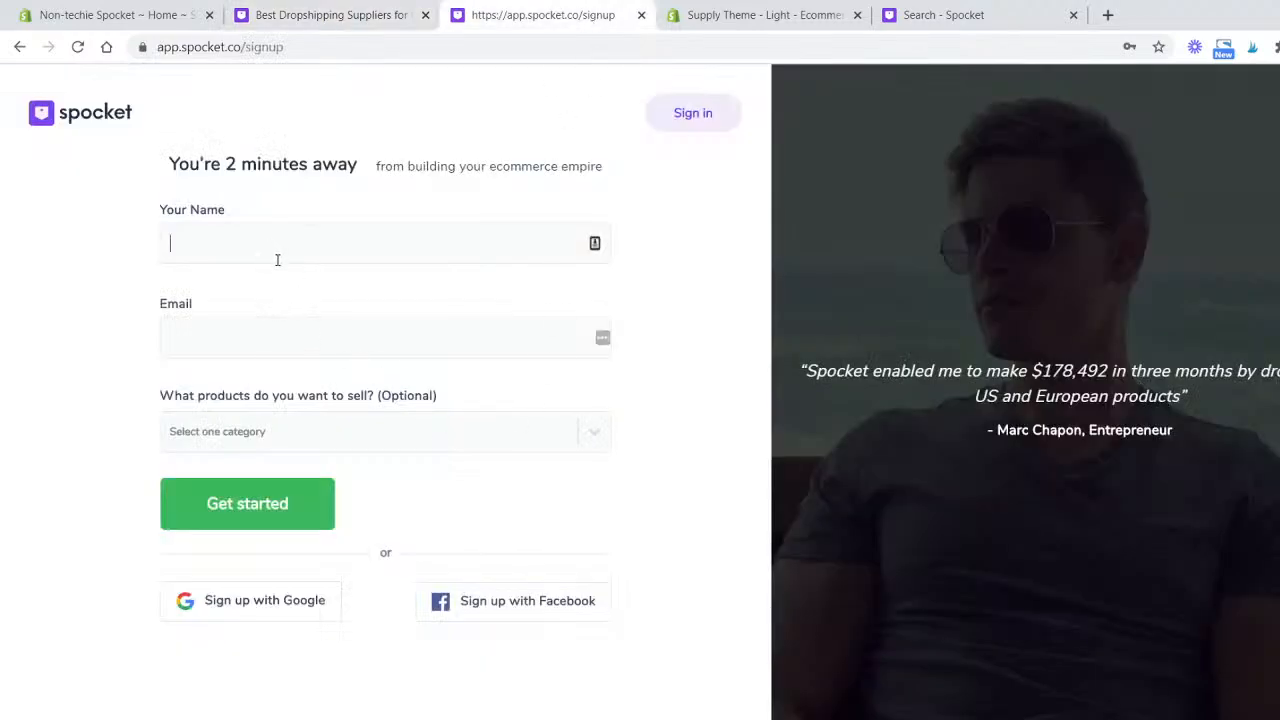
{"action": "left_click", "coordinate": [323, 341]}
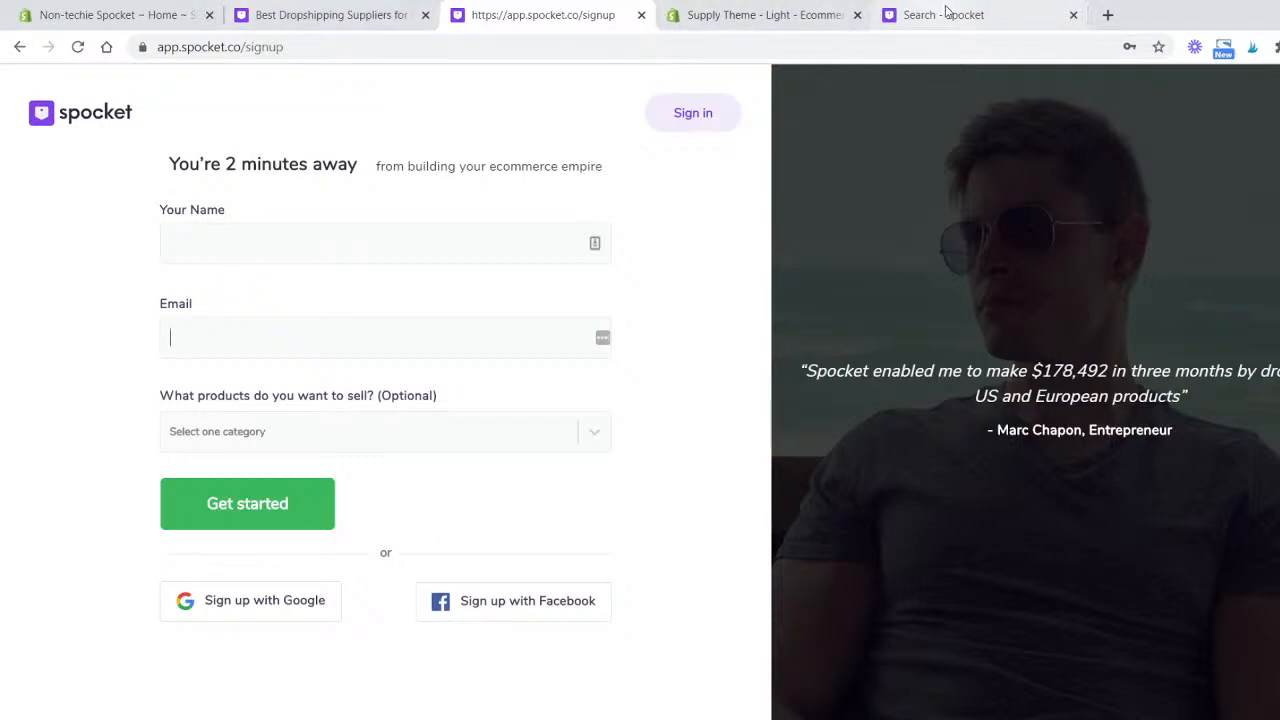
{"action": "left_click_drag", "start_coordinate": [945, 12], "coordinate": [690, 25]}
{"action": "left_click", "coordinate": [641, 15]}
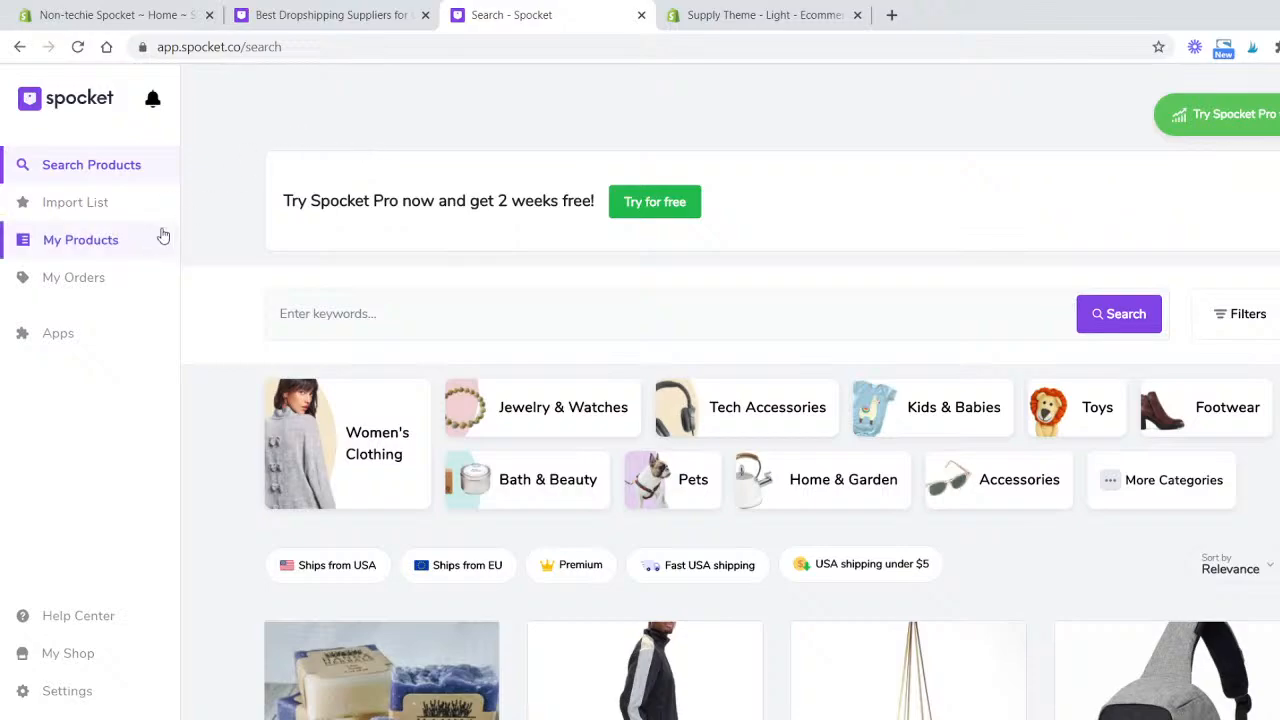
- Compare the store's Home page with the Spocket product search page and browse the listed products
{"action": "left_click", "coordinate": [141, 12]}
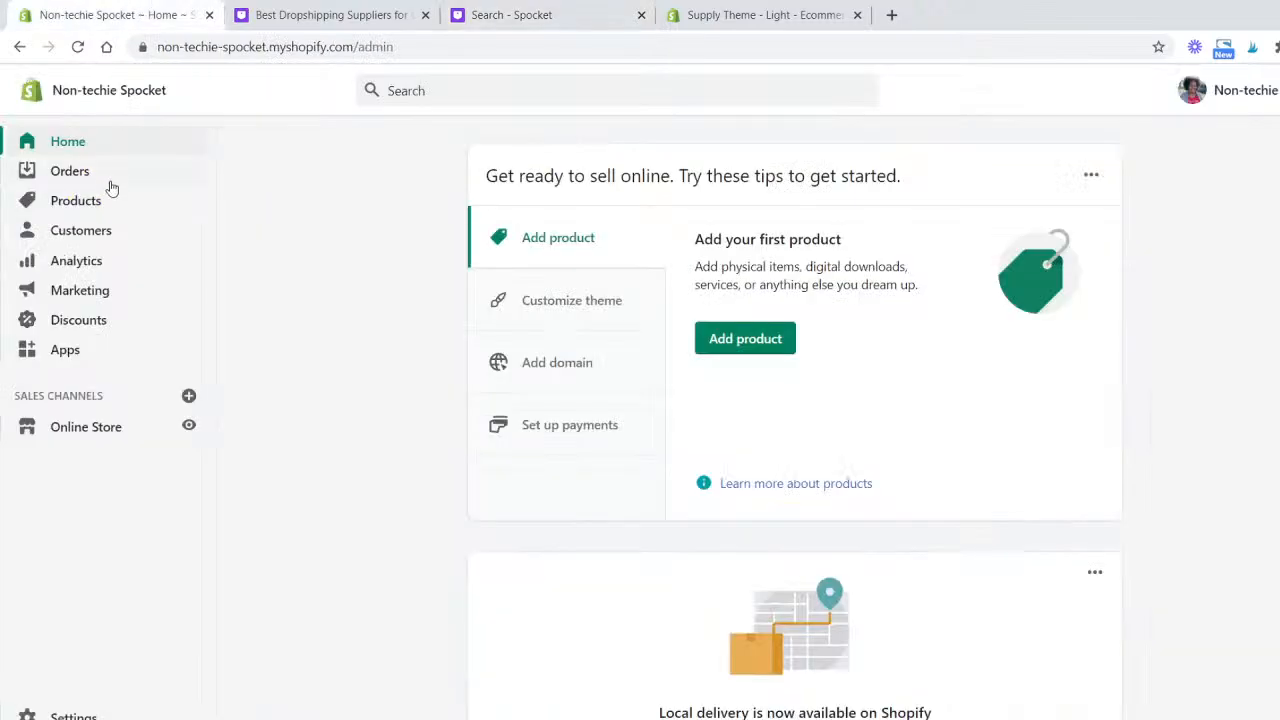
{"action": "left_click", "coordinate": [594, 10]}
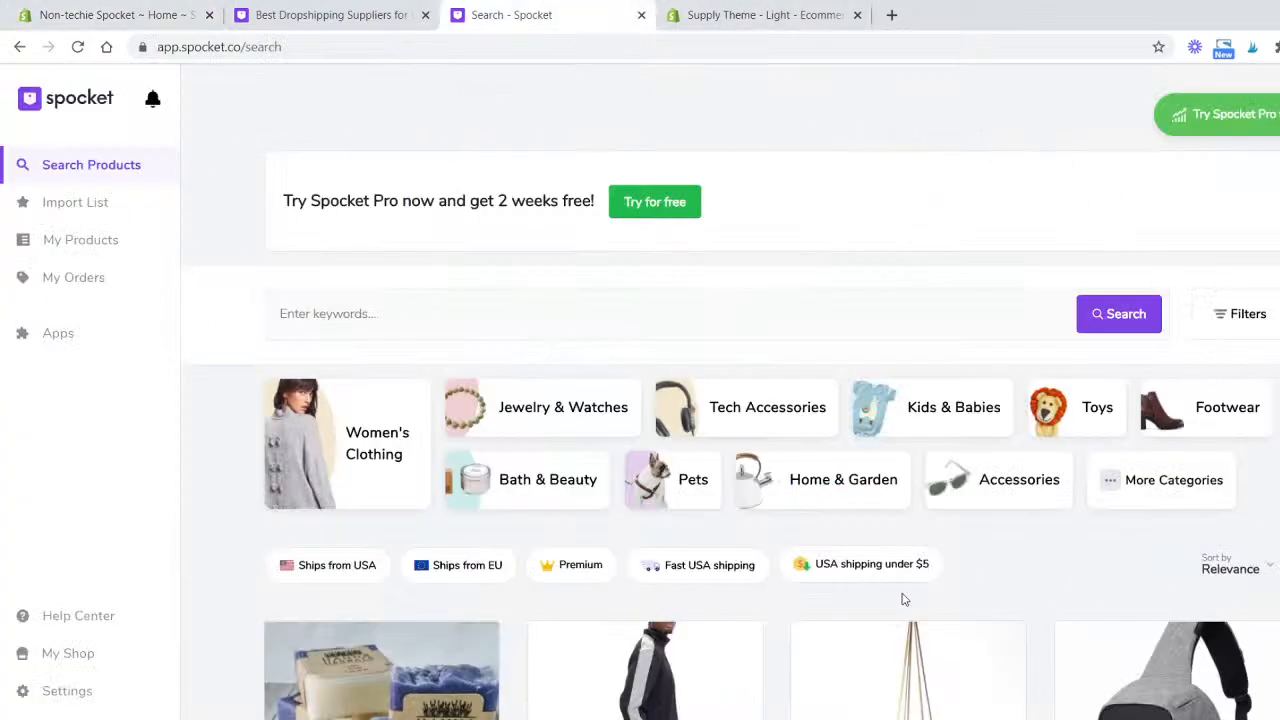
{"action": "left_click", "coordinate": [115, 14]}
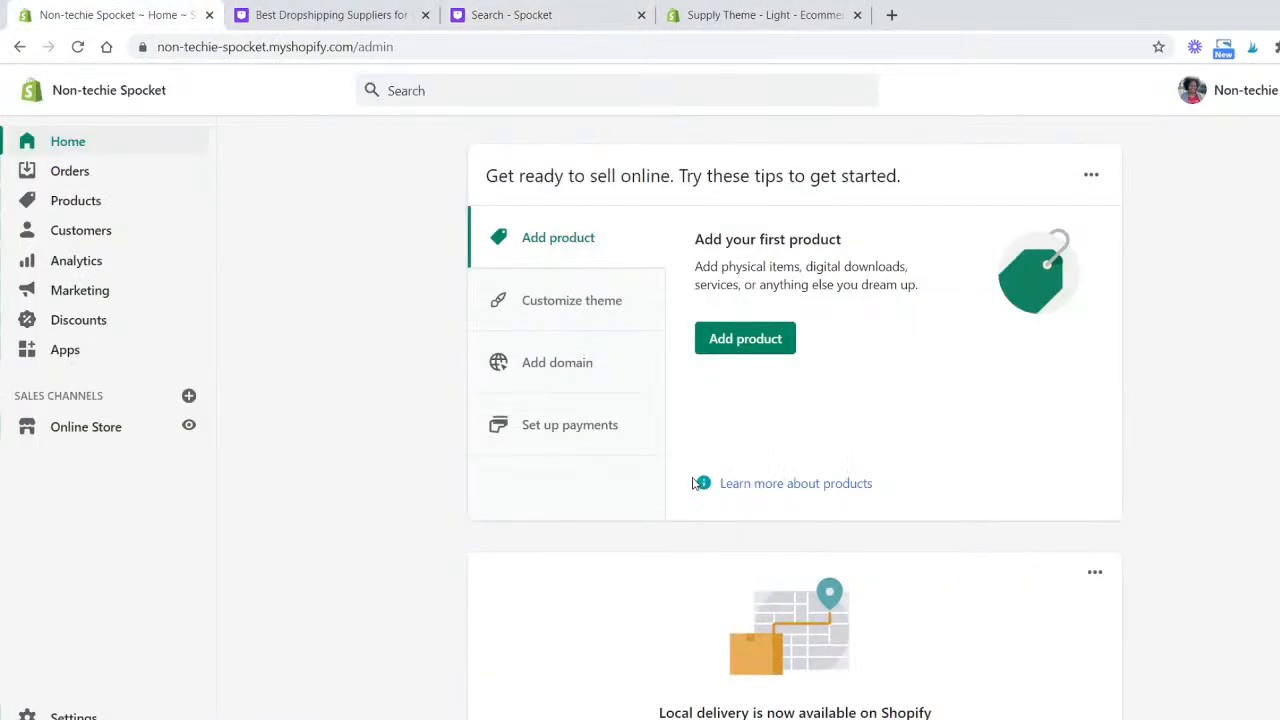
{"action": "scroll", "coordinate": [731, 477], "scroll_direction": "down", "scroll_amount": 12}
{"action": "scroll", "coordinate": [736, 474], "scroll_direction": "up", "scroll_amount": 10}
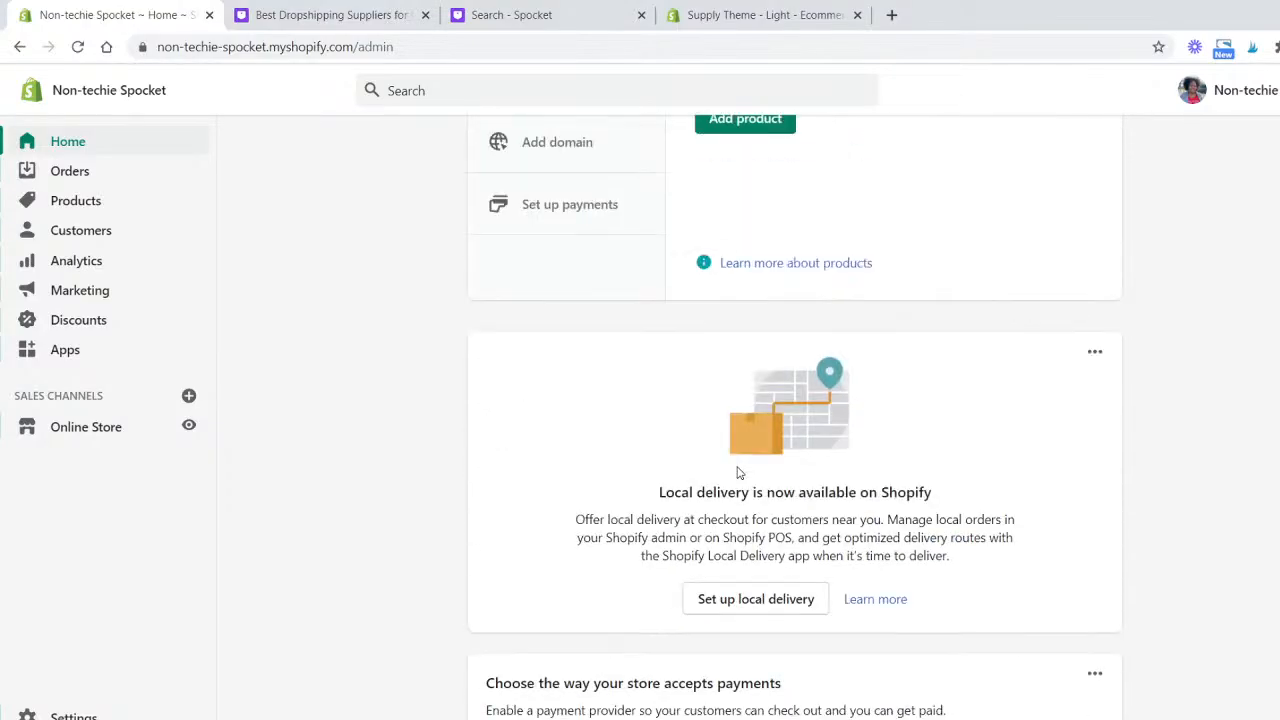
{"action": "scroll", "coordinate": [738, 472], "scroll_direction": "up", "scroll_amount": 2}
{"action": "left_click", "coordinate": [563, 13]}
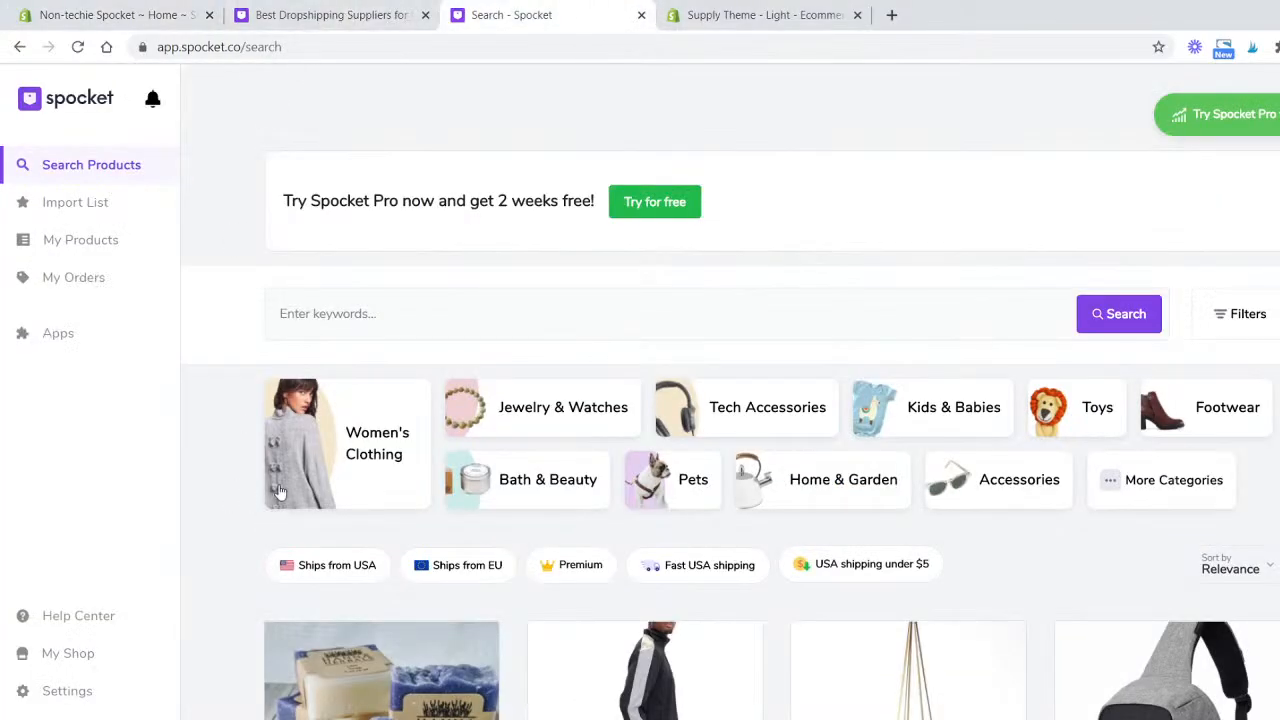
{"action": "scroll", "coordinate": [880, 415], "scroll_direction": "down", "scroll_amount": 18}
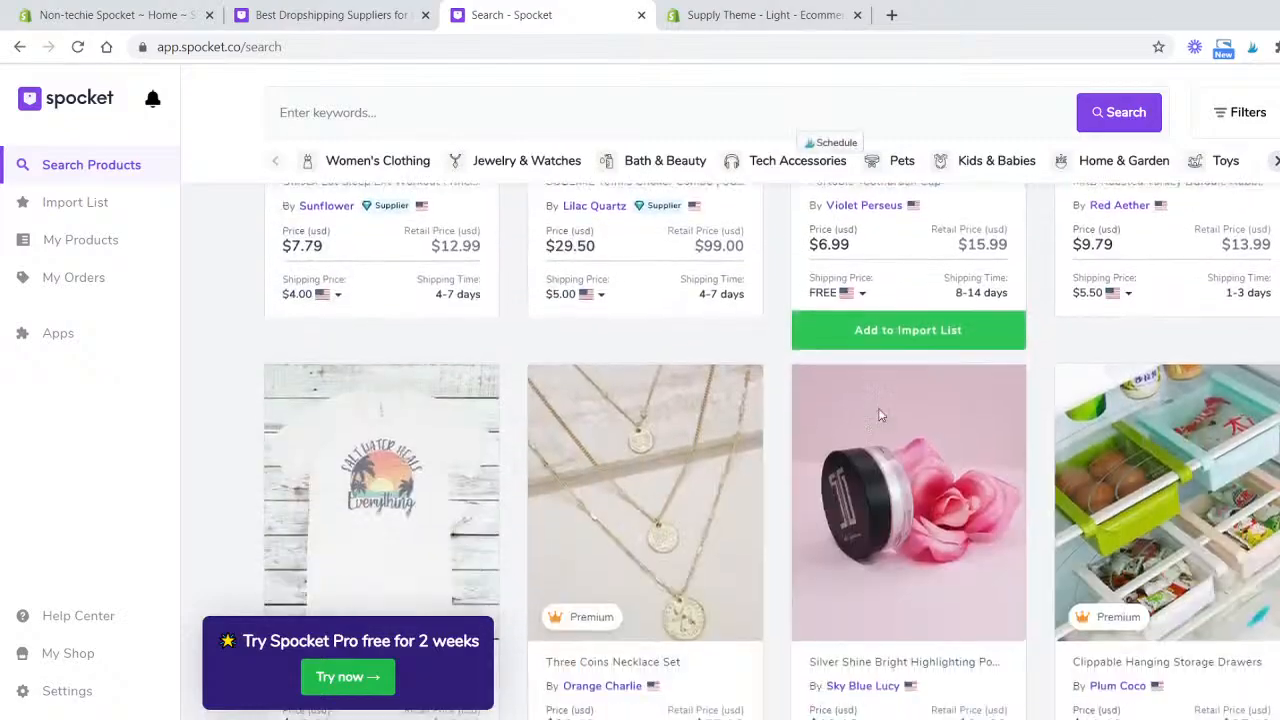
{"action": "scroll", "coordinate": [880, 415], "scroll_direction": "down", "scroll_amount": 5}
{"action": "scroll", "coordinate": [880, 415], "scroll_direction": "up", "scroll_amount": 8}
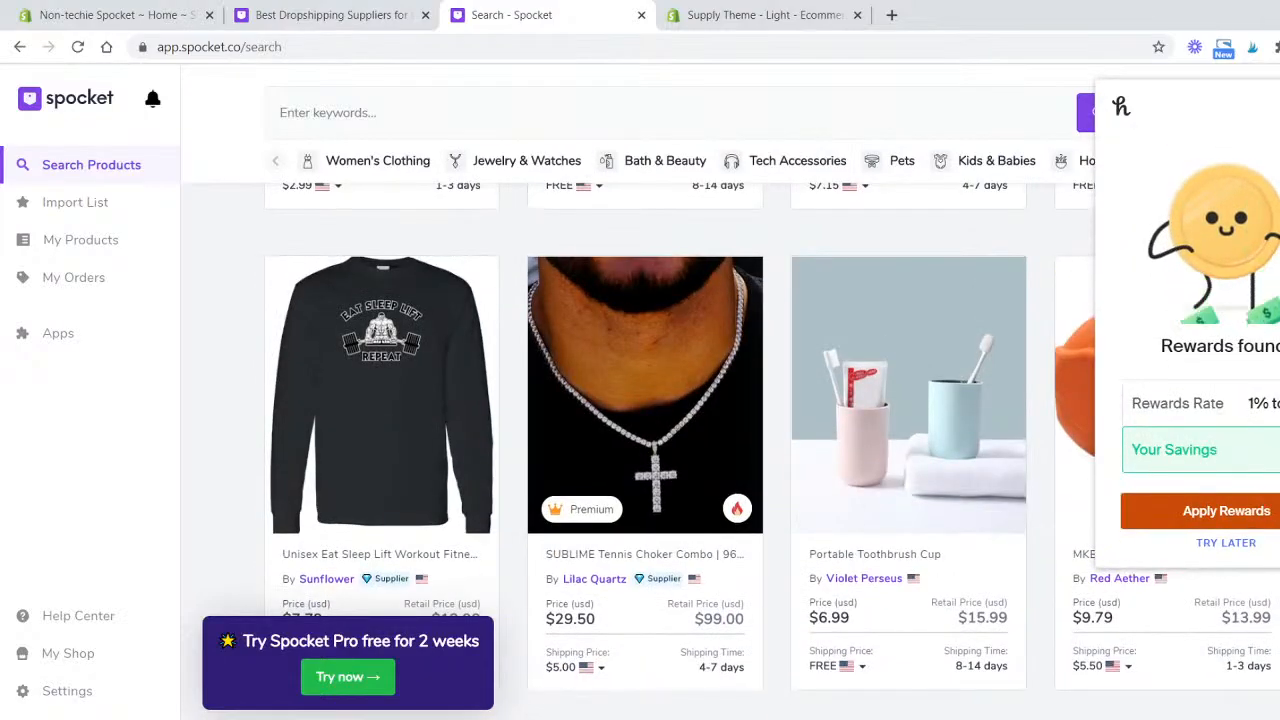
{"action": "scroll", "coordinate": [586, 429], "scroll_direction": "up", "scroll_amount": 12}
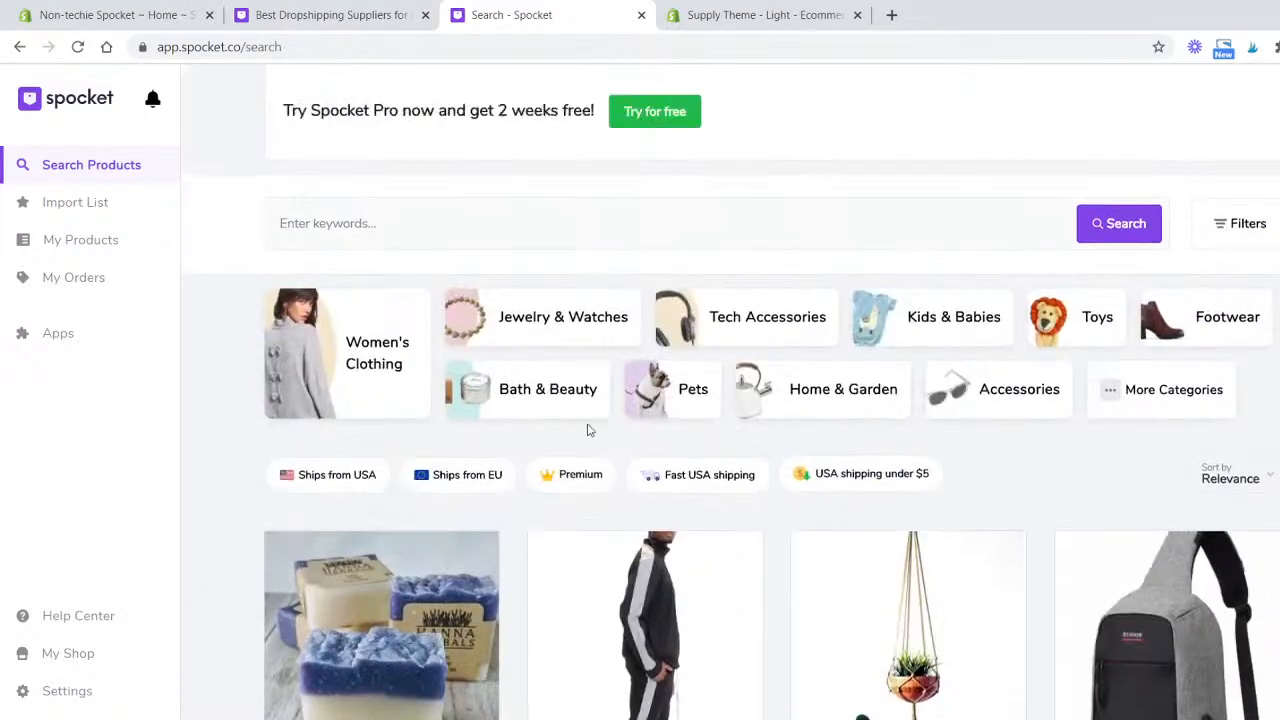
{"action": "scroll", "coordinate": [588, 430], "scroll_direction": "up", "scroll_amount": 2}
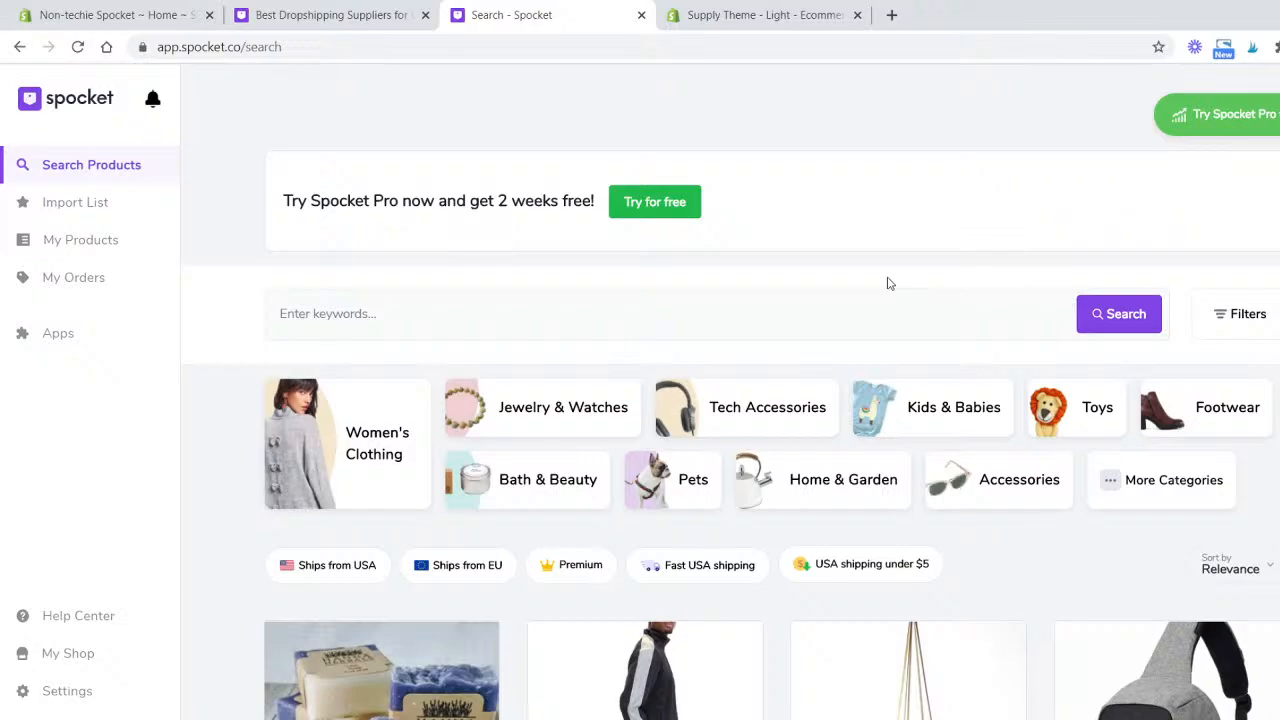
- Open the Bath & Beauty product category in Spocket and dismiss the promotional pop-up
{"action": "left_click", "coordinate": [537, 497]}
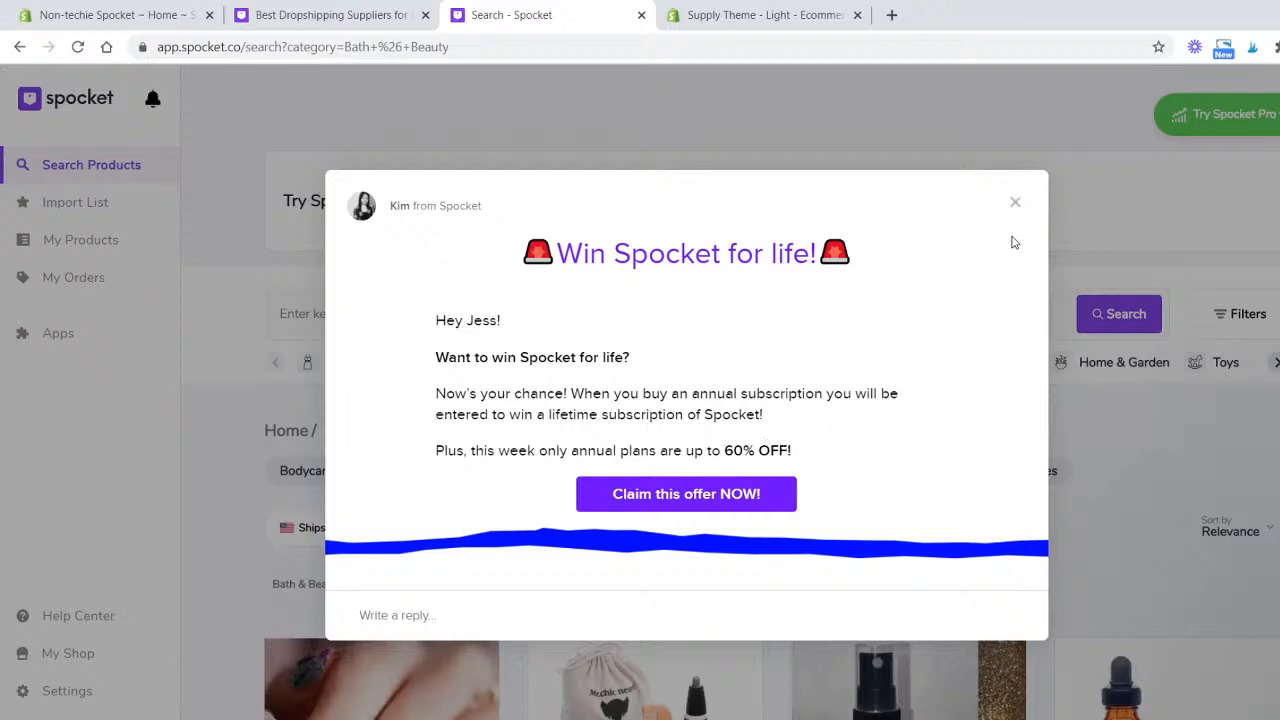
{"action": "left_click", "coordinate": [1015, 204]}
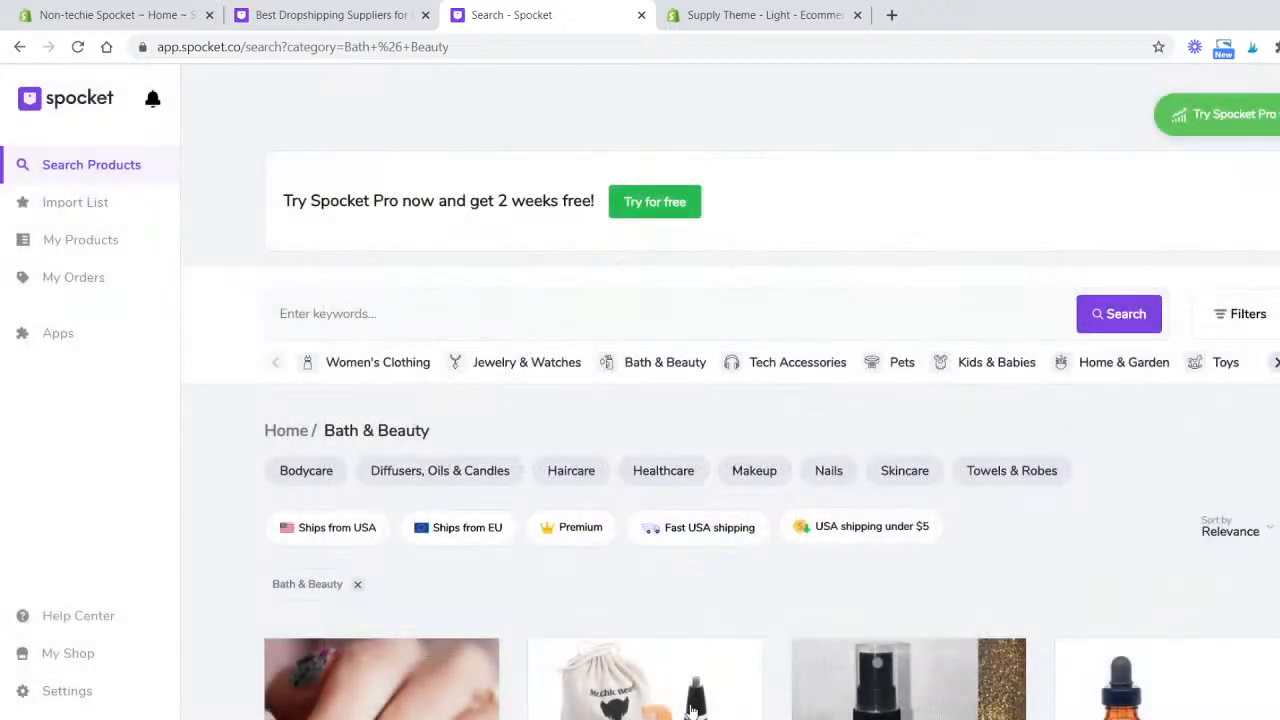
{"action": "scroll", "coordinate": [779, 237], "scroll_direction": "down", "scroll_amount": 2}
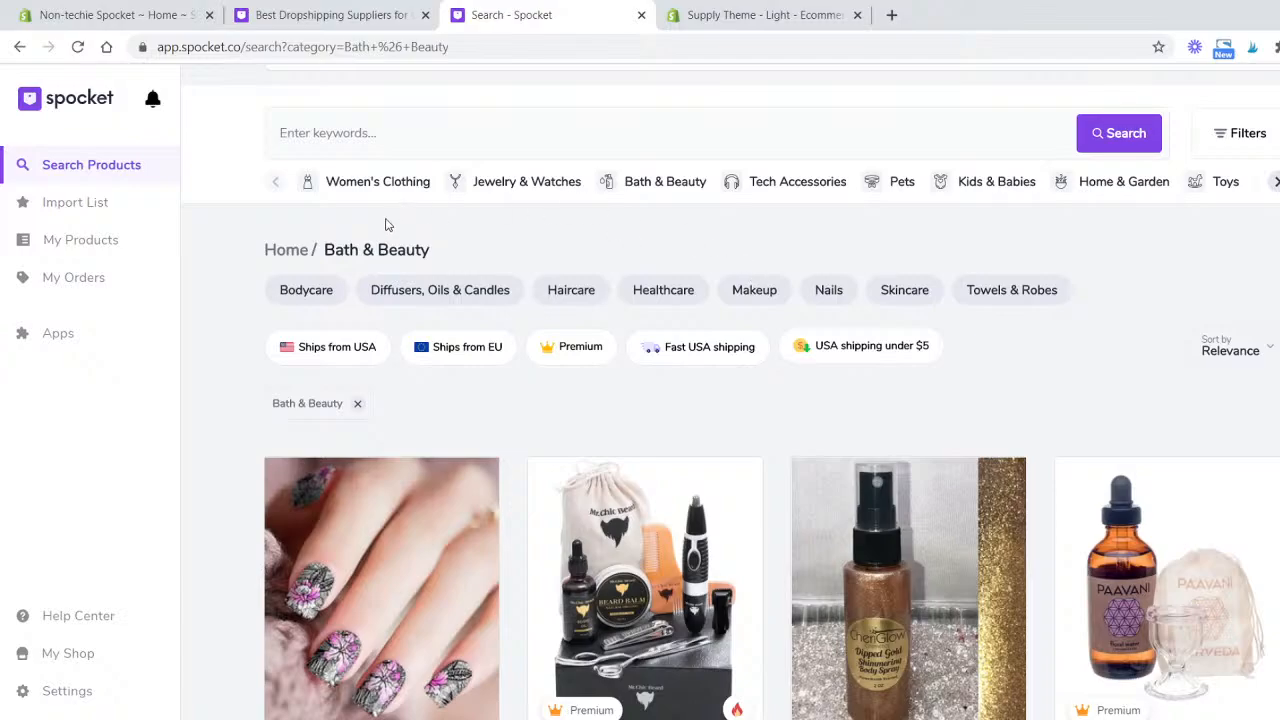
{"action": "scroll", "coordinate": [655, 226], "scroll_direction": "up", "scroll_amount": 2}
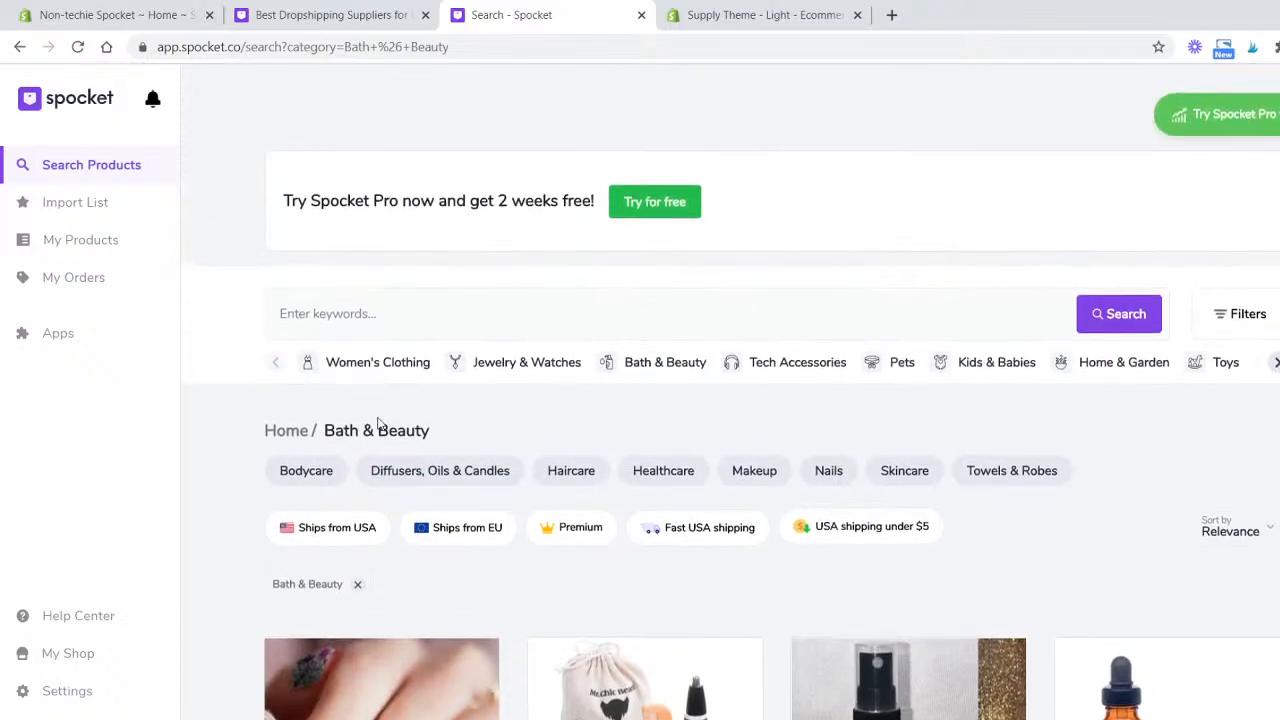
- Filter the Bath & Beauty products to those that ship from USA with USA shipping under $5
{"action": "scroll", "coordinate": [428, 430], "scroll_direction": "down", "scroll_amount": 1}
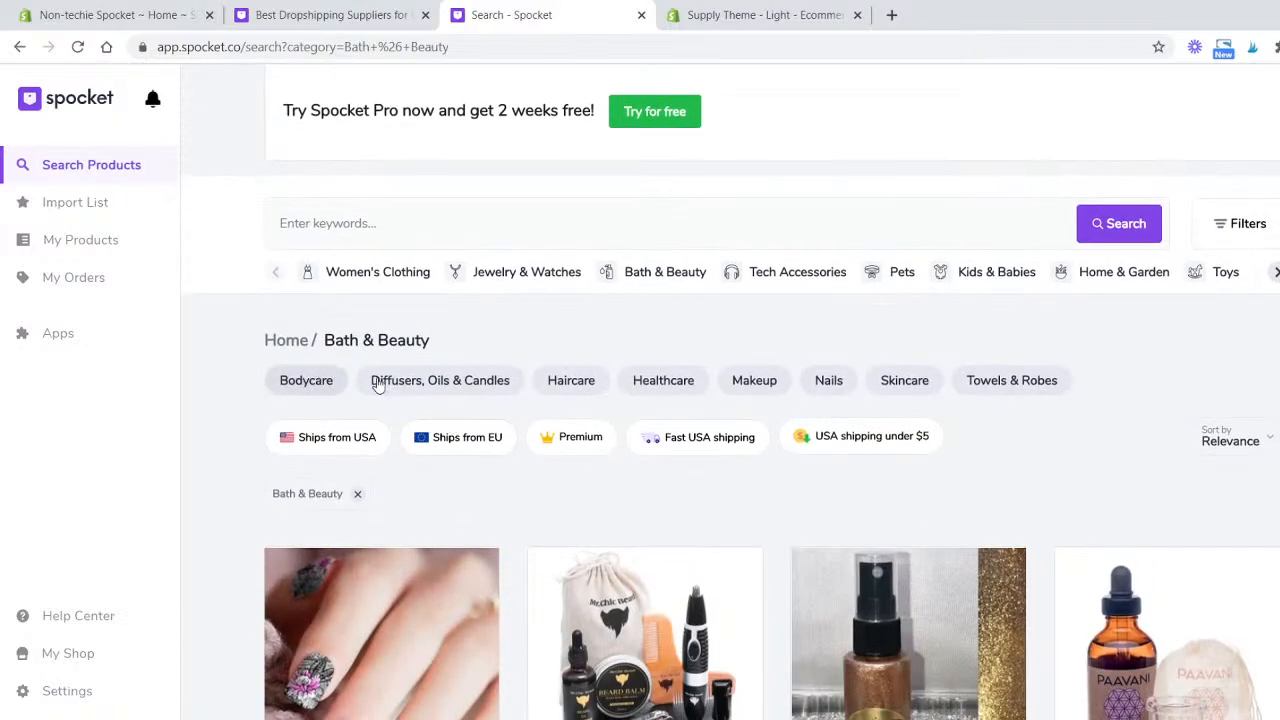
{"action": "scroll", "coordinate": [1025, 392], "scroll_direction": "down", "scroll_amount": 3}
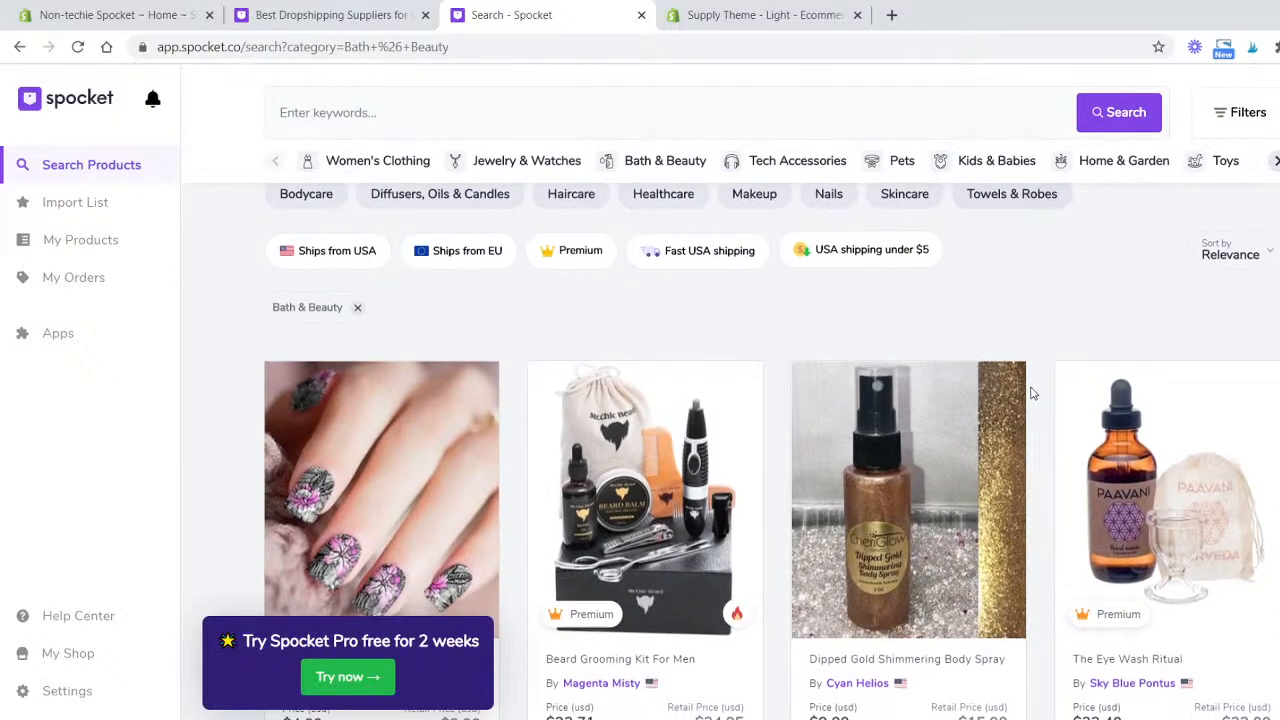
{"action": "scroll", "coordinate": [670, 270], "scroll_direction": "up", "scroll_amount": 2}
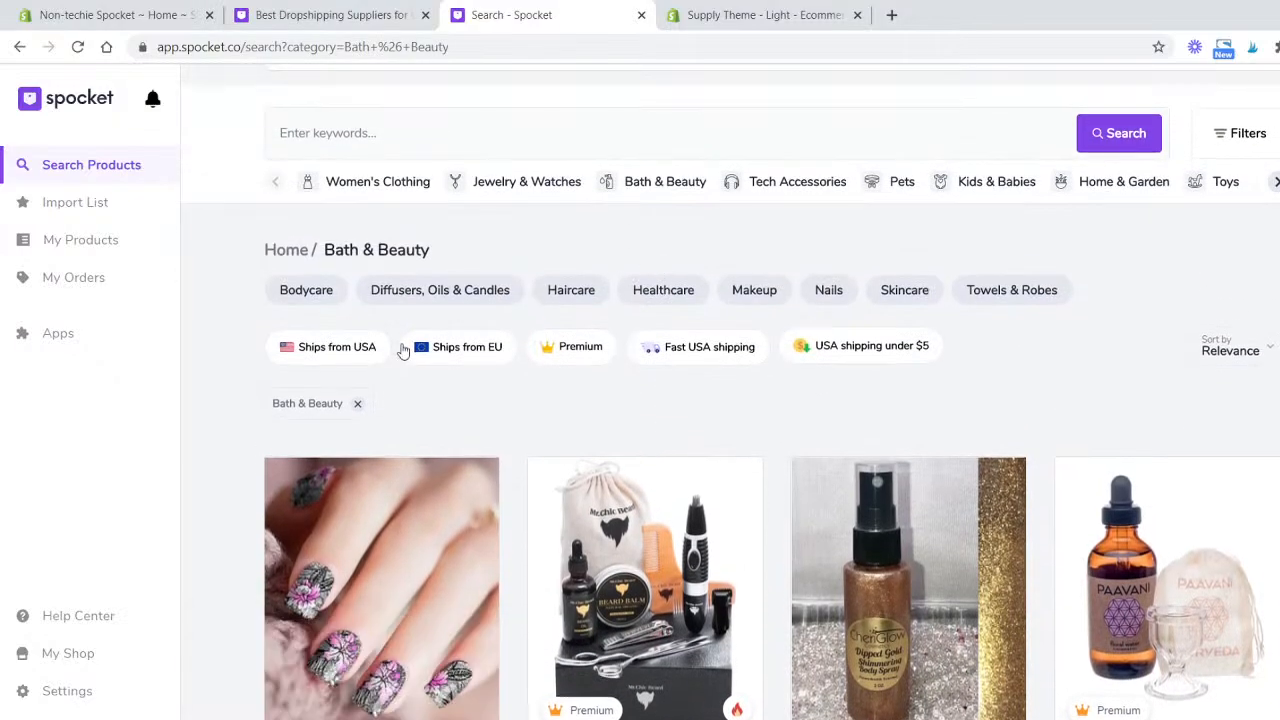
{"action": "left_click", "coordinate": [332, 352]}
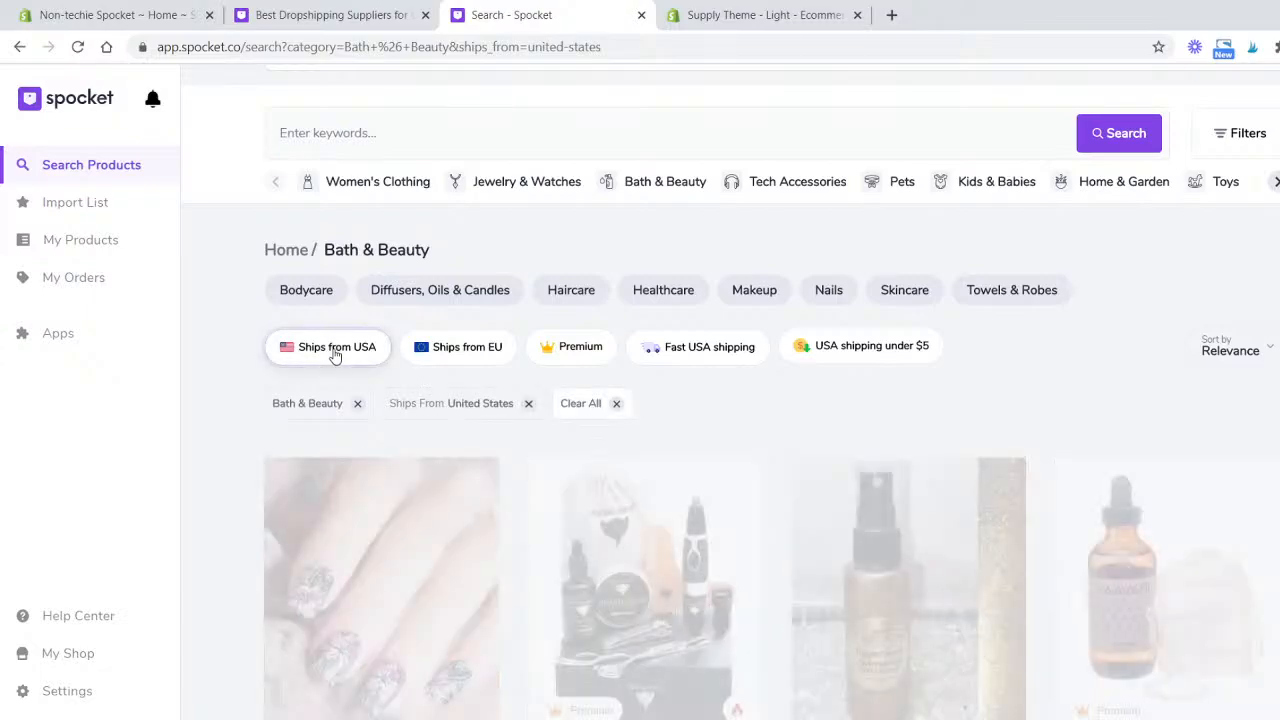
{"action": "left_click", "coordinate": [886, 355]}
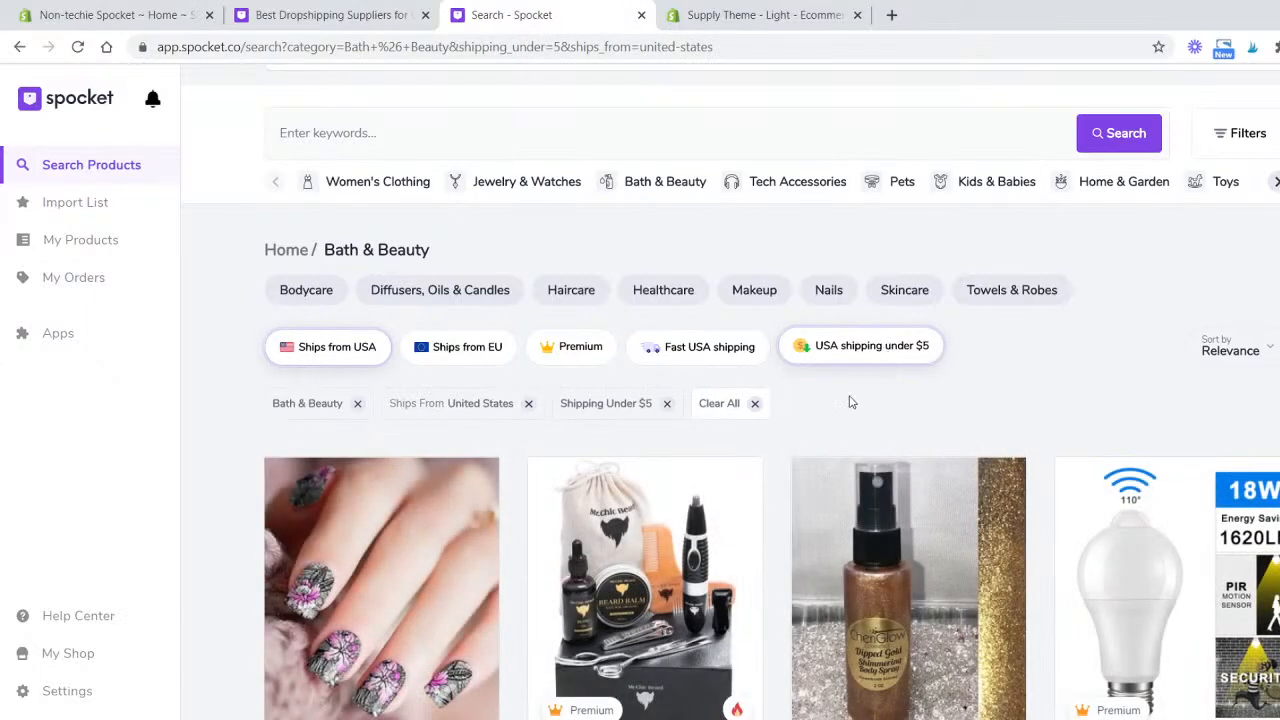
- Browse the filtered Bath & Beauty product listings, comparing prices, shipping prices and shipping times
{"action": "scroll", "coordinate": [849, 400], "scroll_direction": "down", "scroll_amount": 3}
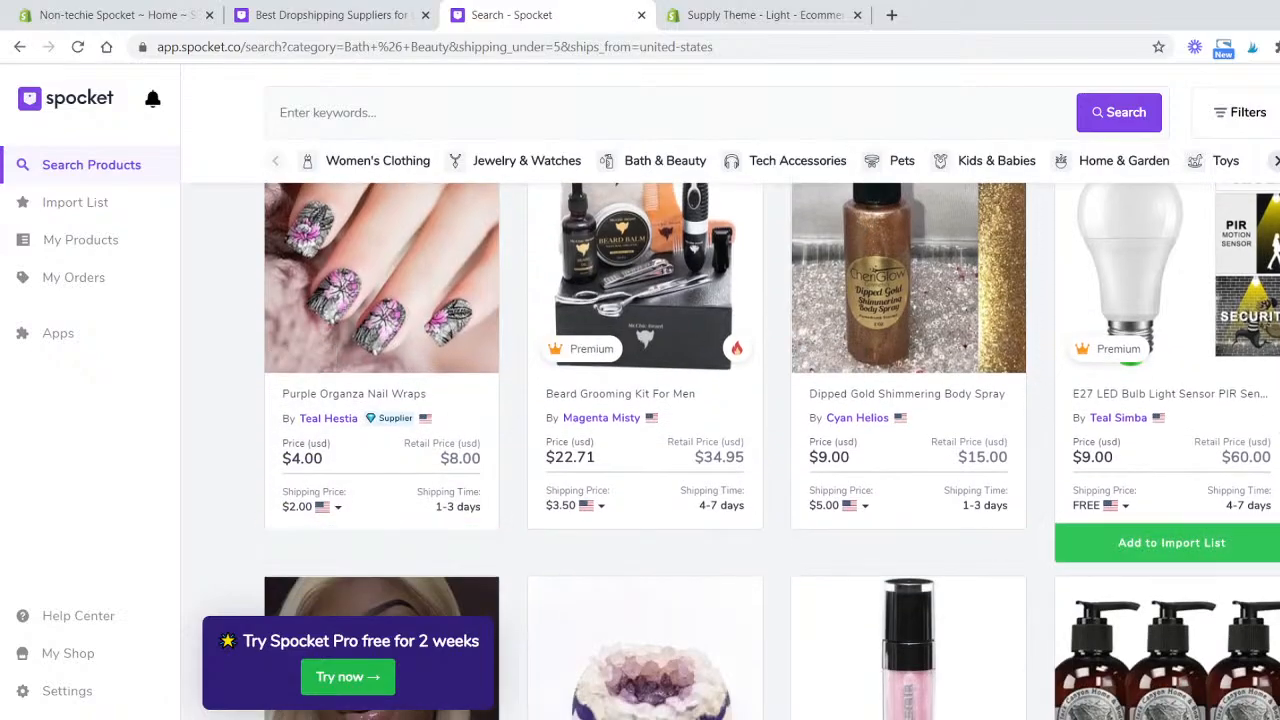
{"action": "scroll", "coordinate": [1160, 420], "scroll_direction": "down", "scroll_amount": 4}
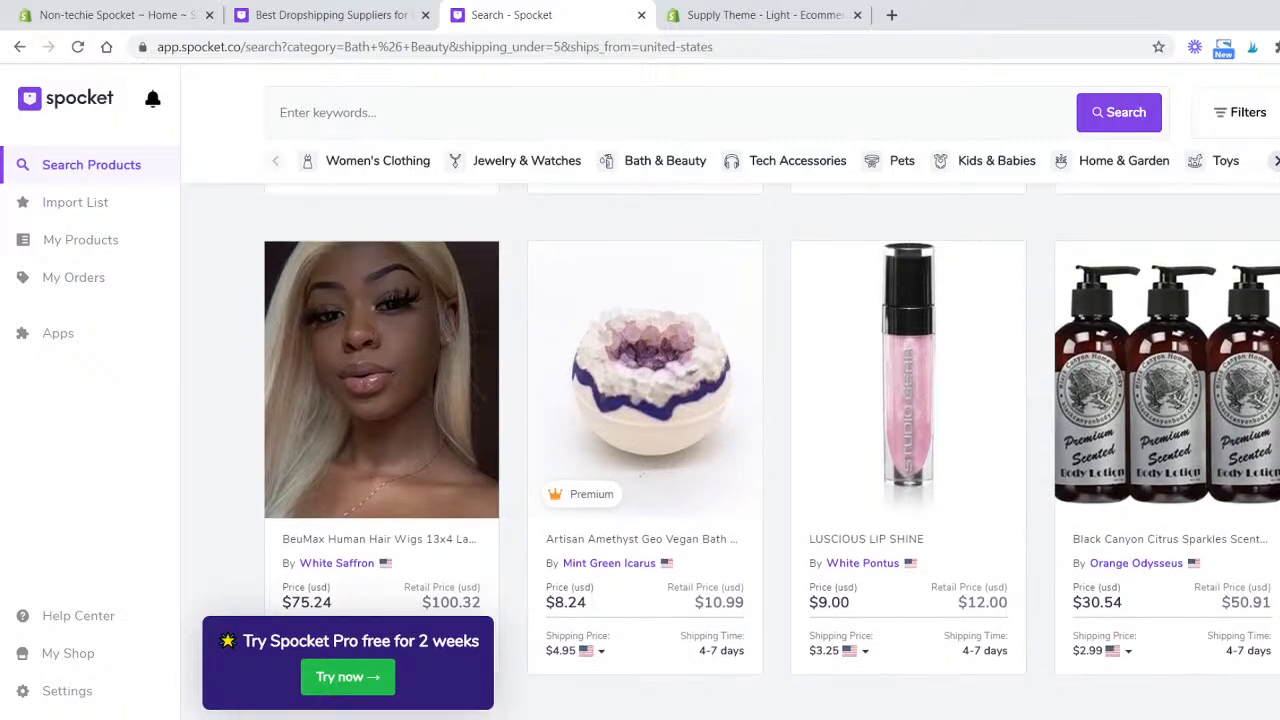
{"action": "scroll", "coordinate": [770, 450], "scroll_direction": "up", "scroll_amount": 7}
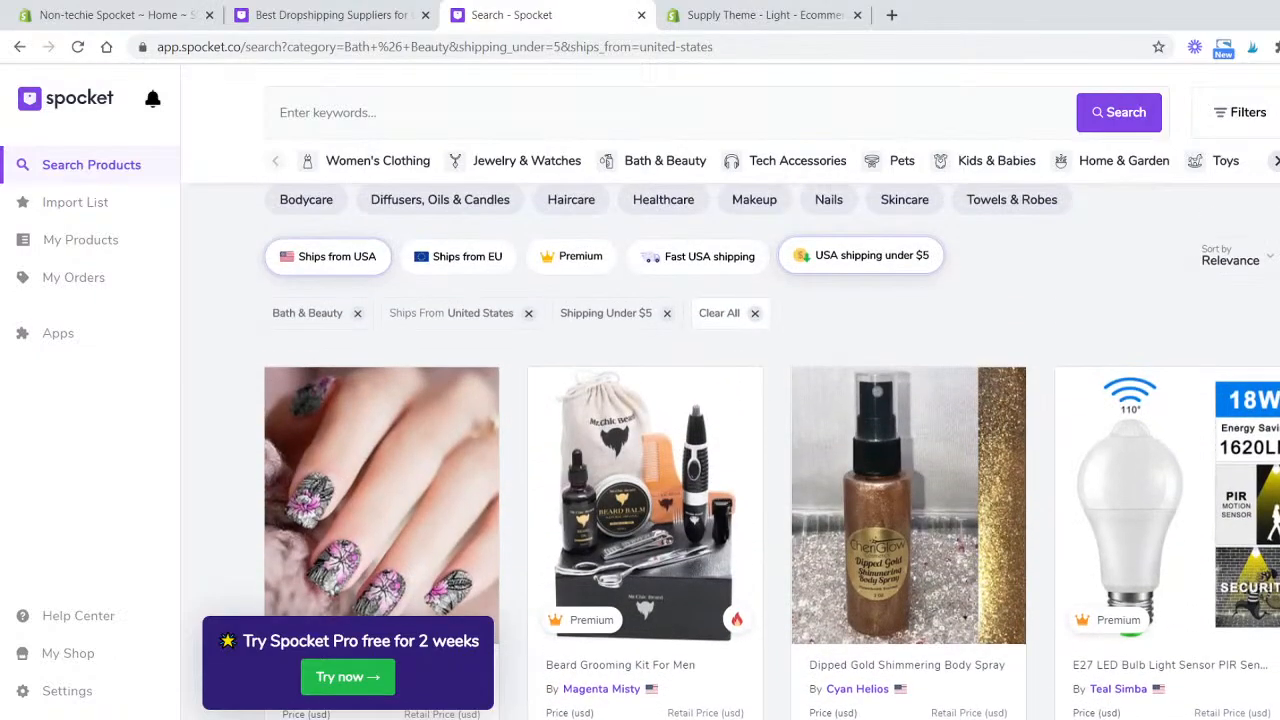
{"action": "scroll", "coordinate": [770, 450], "scroll_direction": "down", "scroll_amount": 5}
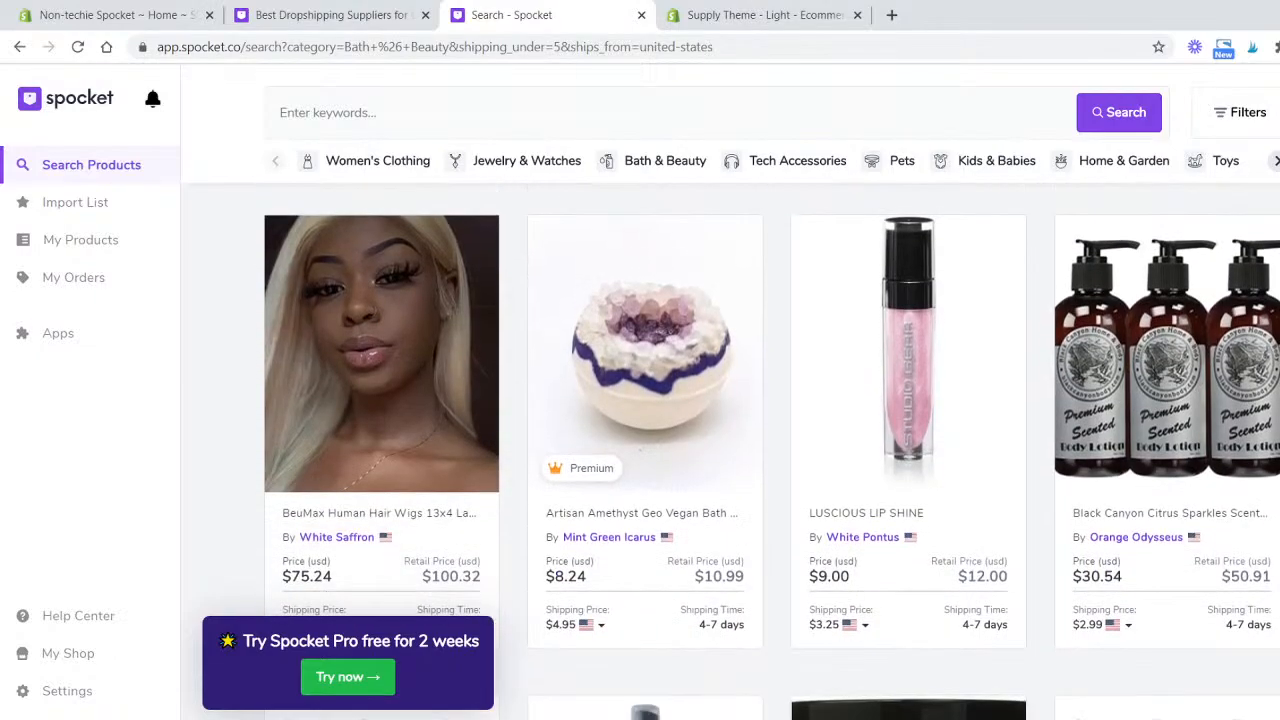
{"action": "scroll", "coordinate": [770, 450], "scroll_direction": "down", "scroll_amount": 8}
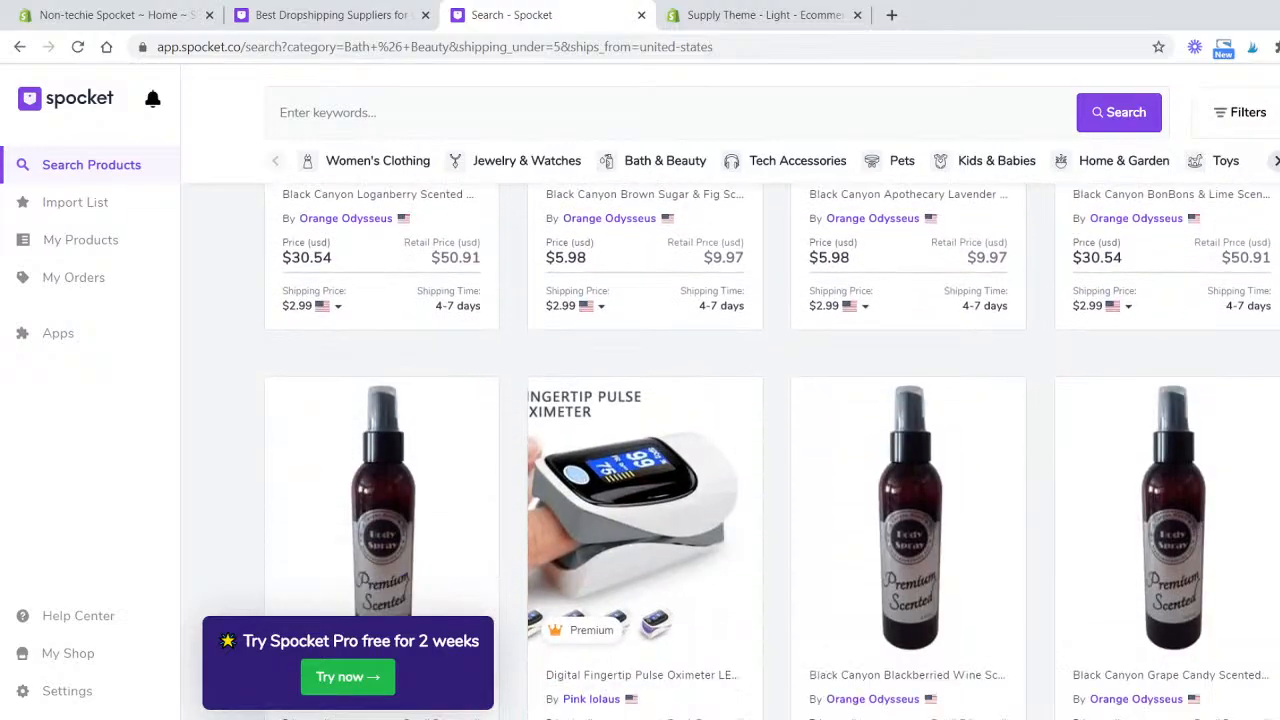
{"action": "scroll", "coordinate": [770, 450], "scroll_direction": "down", "scroll_amount": 7}
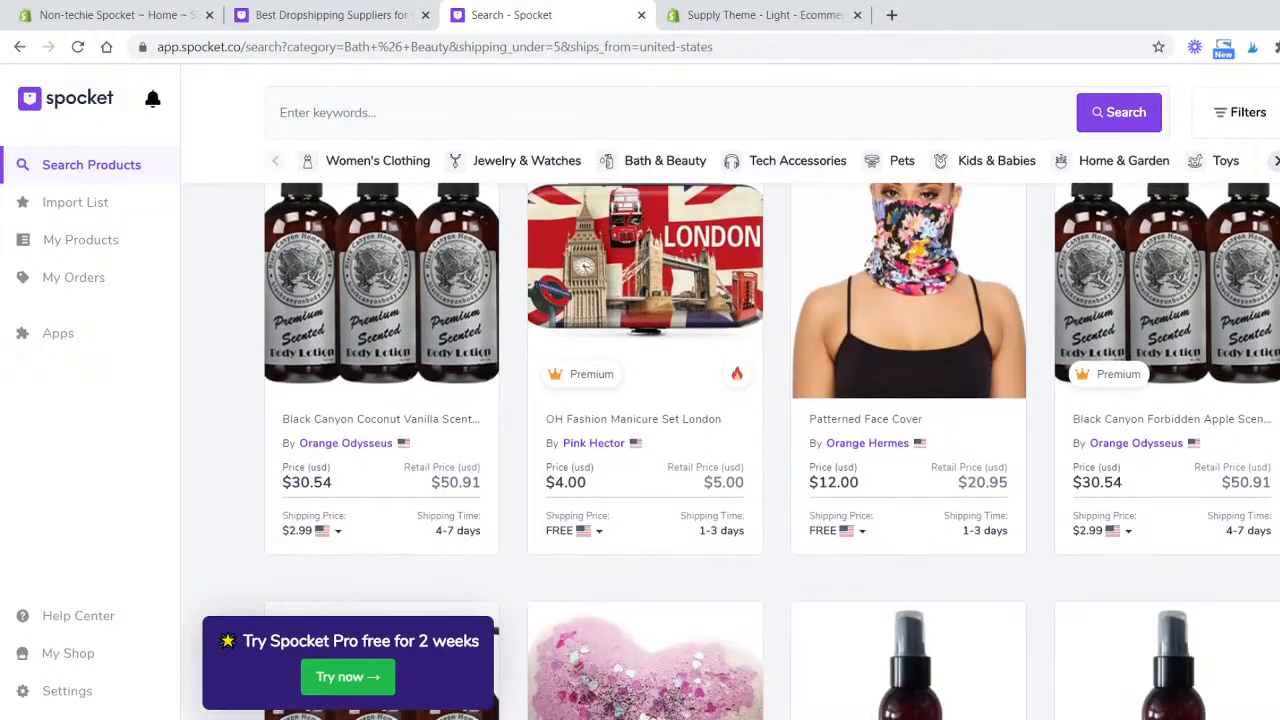
{"action": "scroll", "coordinate": [770, 450], "scroll_direction": "down", "scroll_amount": 4}
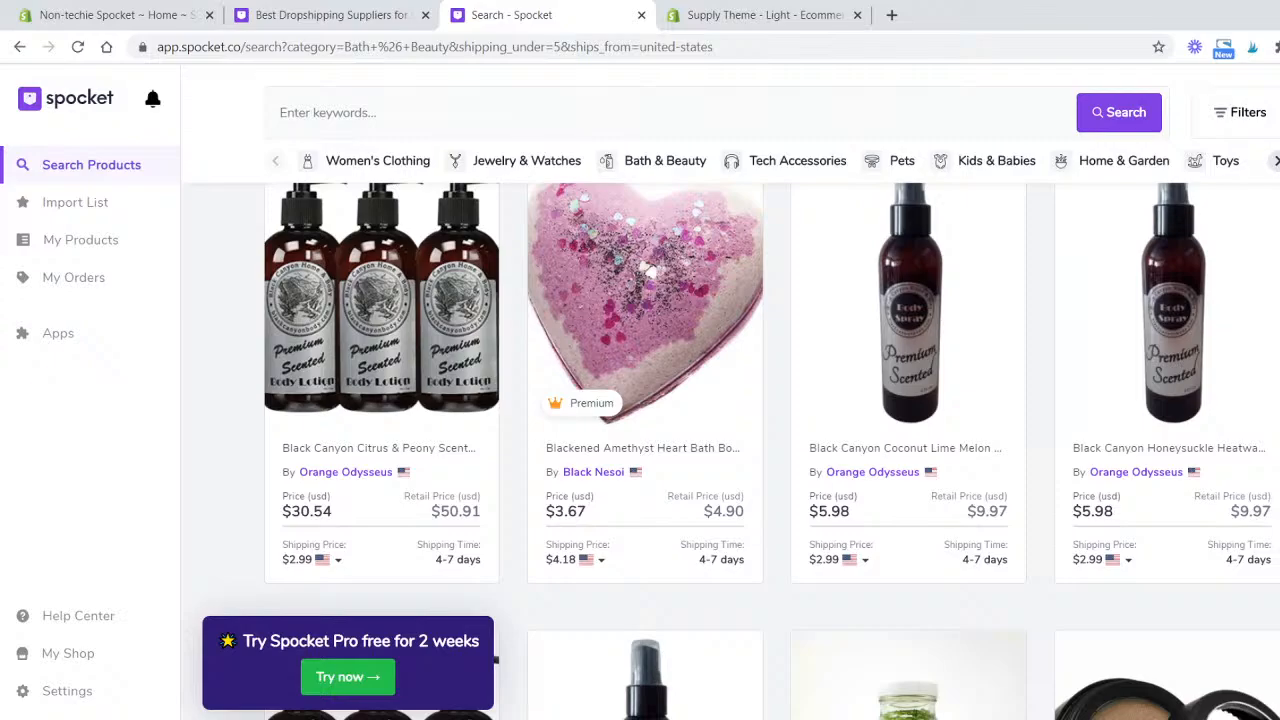
{"action": "scroll", "coordinate": [496, 660], "scroll_direction": "down", "scroll_amount": 3}
{"action": "scroll", "coordinate": [1093, 250], "scroll_direction": "up", "scroll_amount": 2}
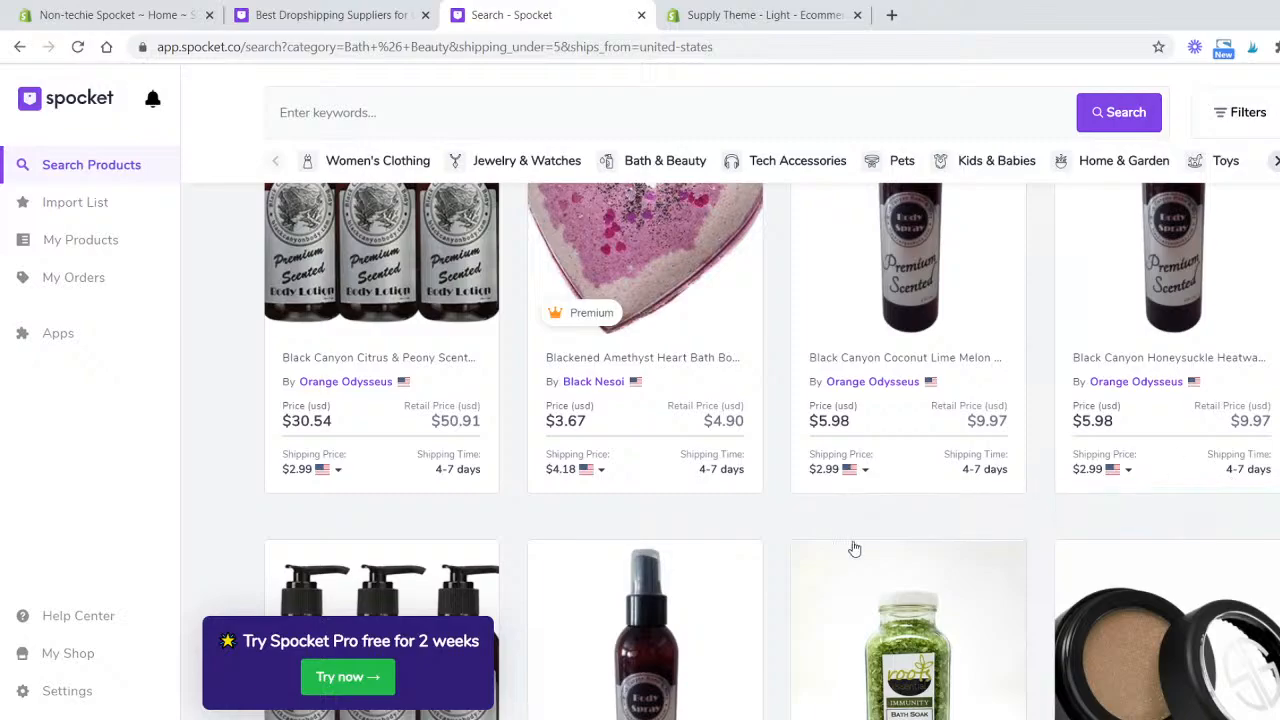
{"action": "scroll", "coordinate": [1024, 565], "scroll_direction": "up", "scroll_amount": 1}
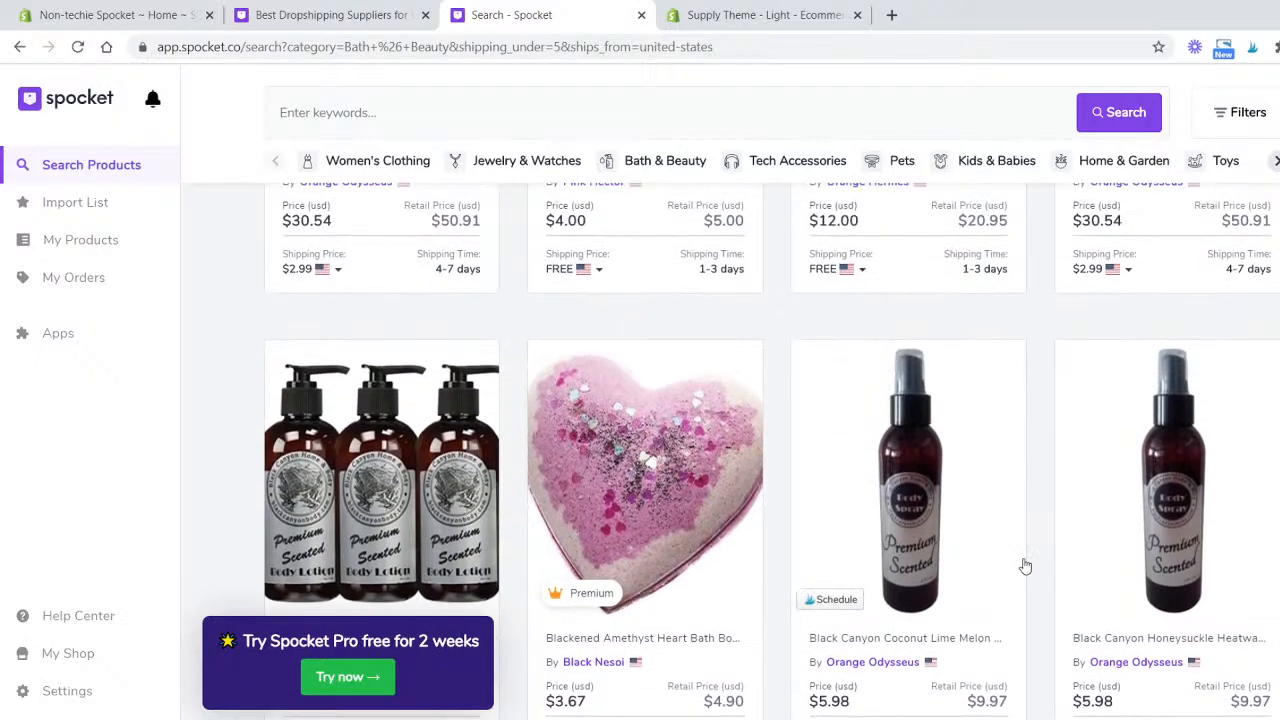
{"action": "scroll", "coordinate": [1023, 558], "scroll_direction": "down", "scroll_amount": 4}
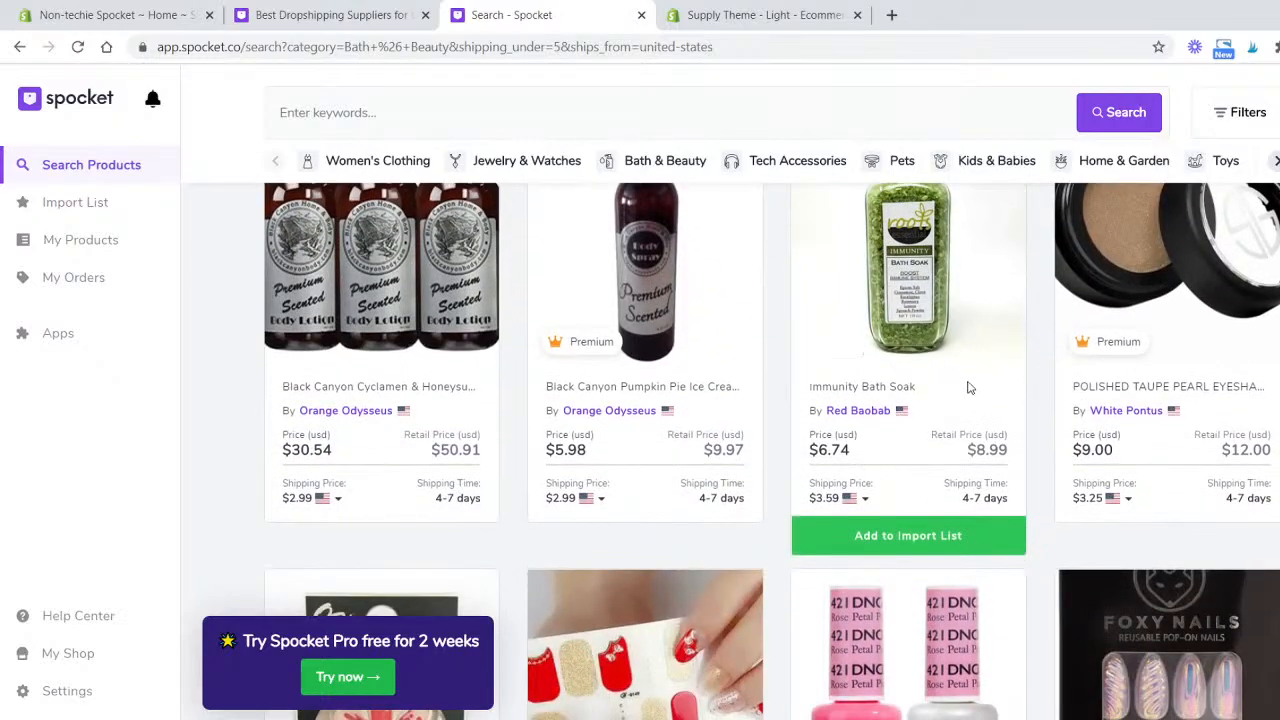
{"action": "scroll", "coordinate": [966, 390], "scroll_direction": "down", "scroll_amount": 4}
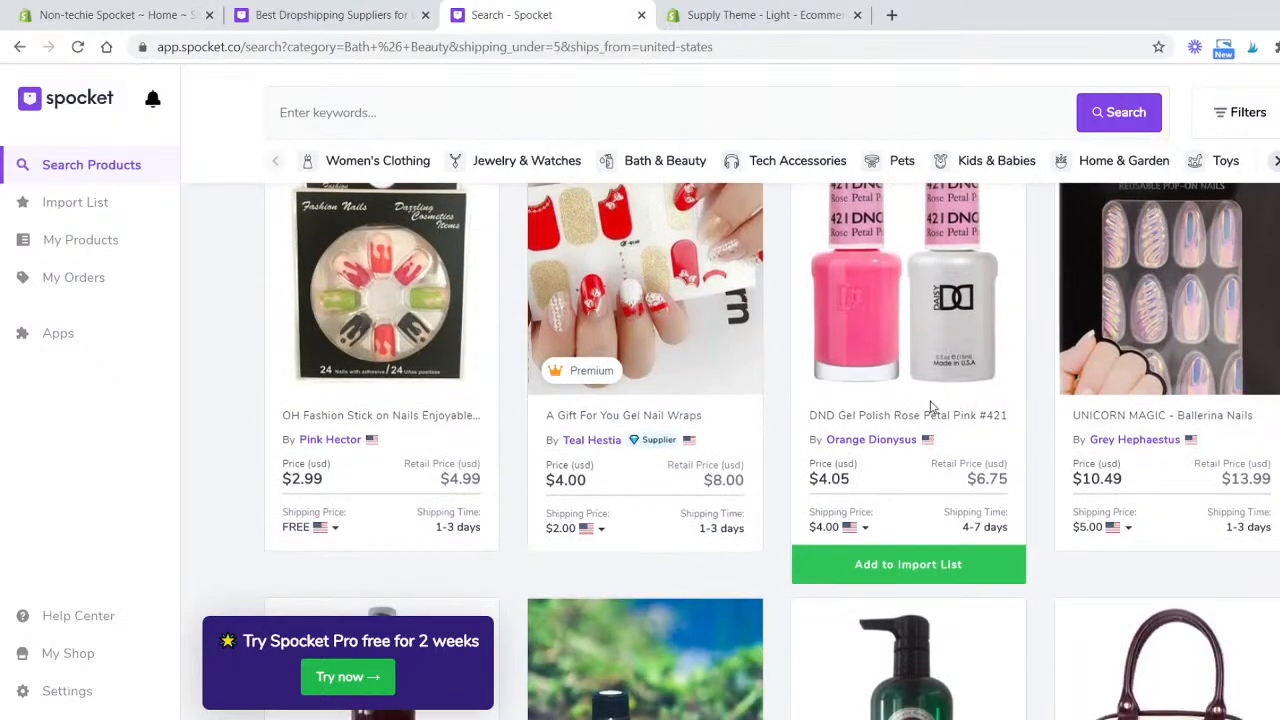
{"action": "scroll", "coordinate": [886, 378], "scroll_direction": "down", "scroll_amount": 4}
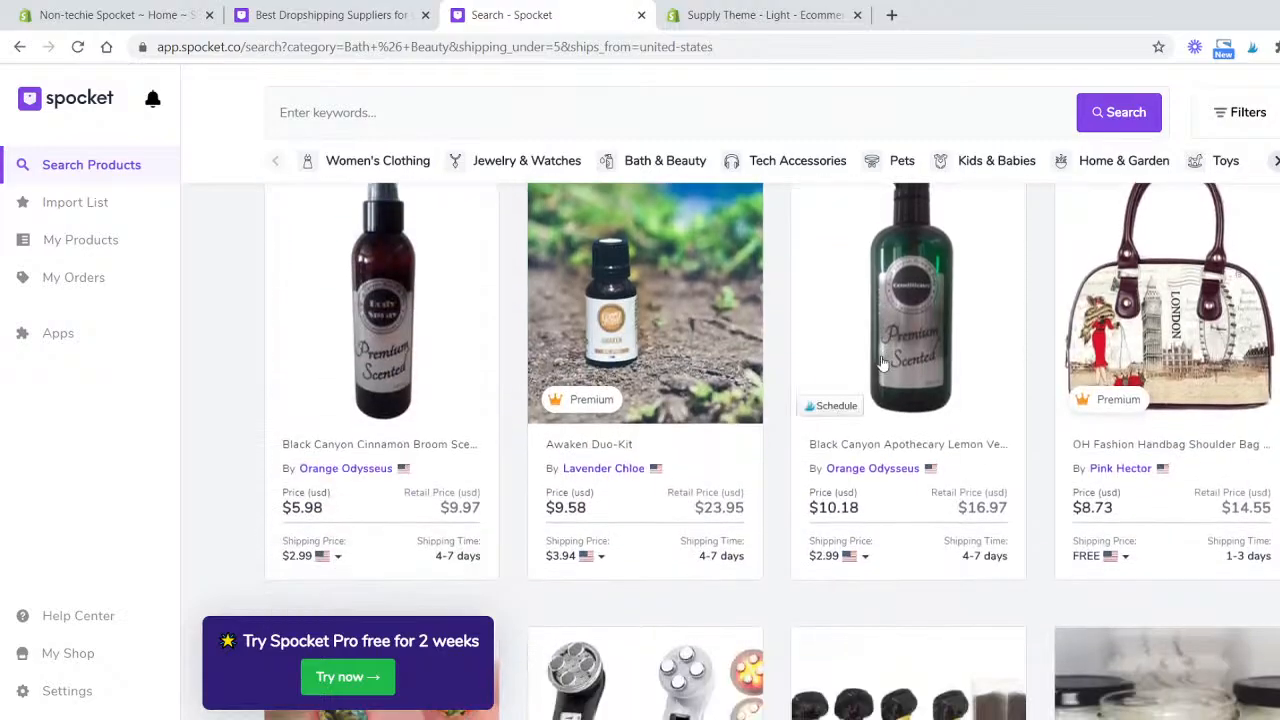
{"action": "scroll", "coordinate": [830, 398], "scroll_direction": "down", "scroll_amount": 4}
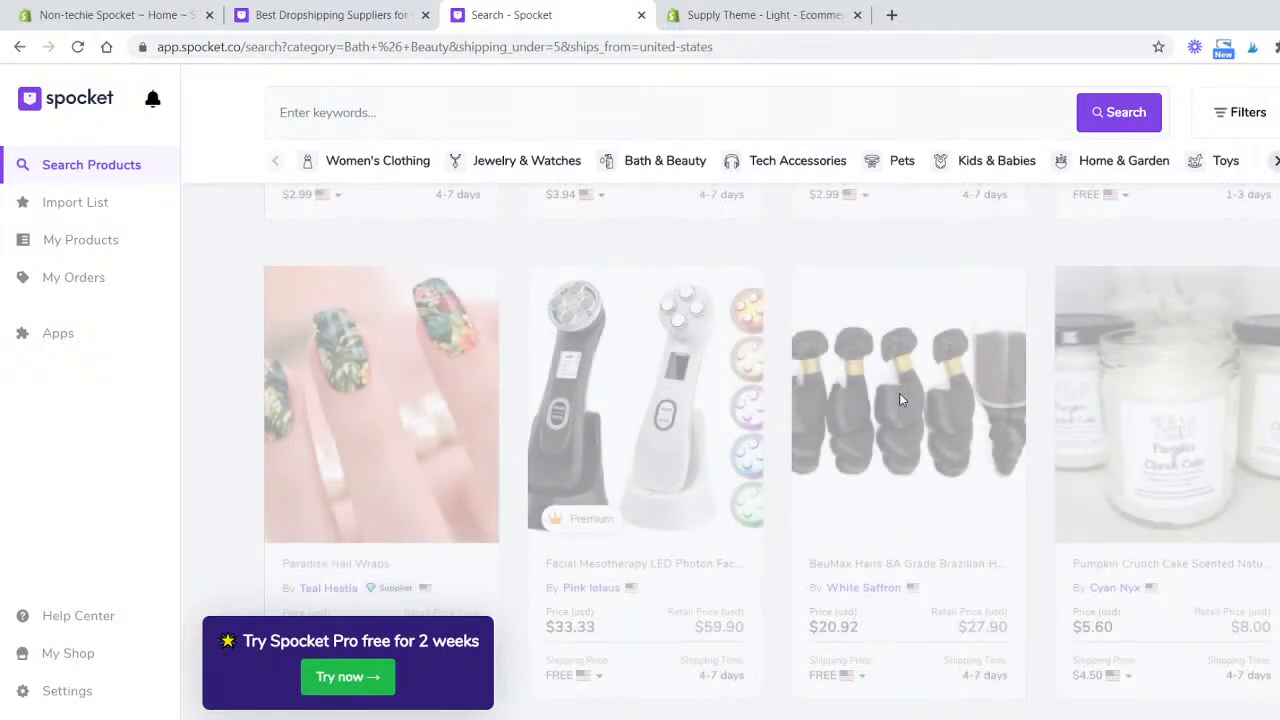
{"action": "scroll", "coordinate": [899, 400], "scroll_direction": "down", "scroll_amount": 8}
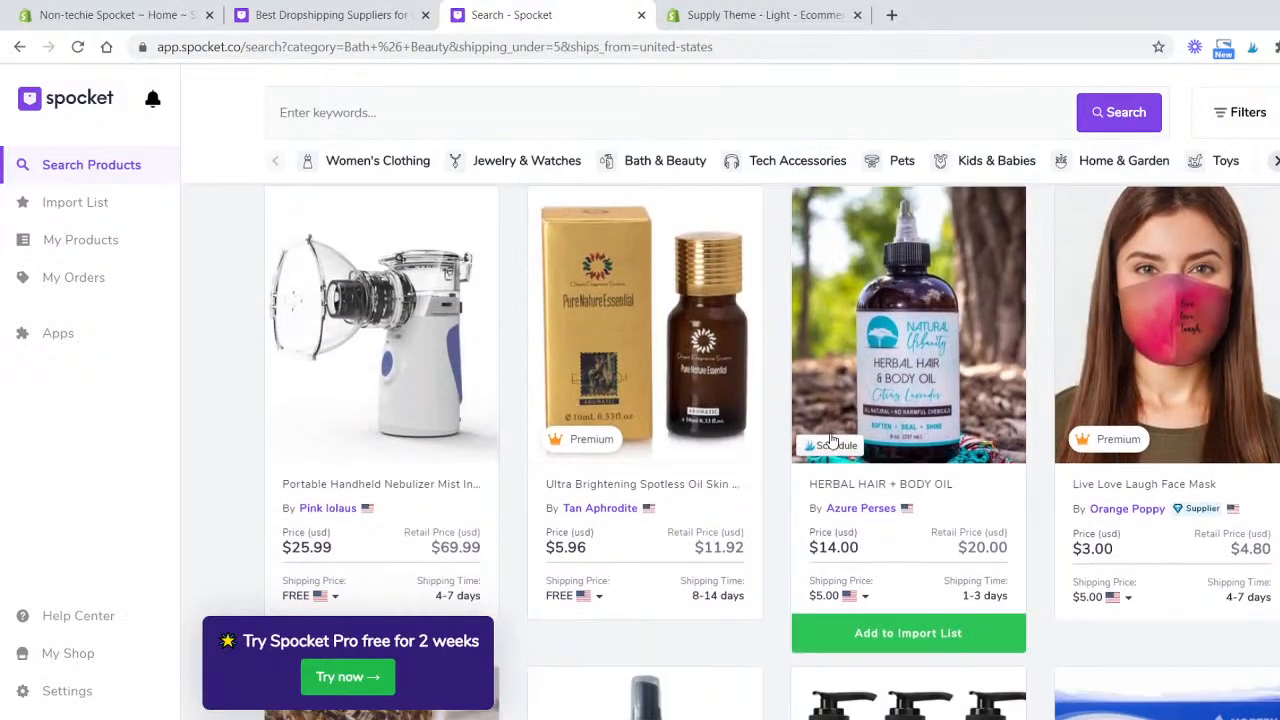
{"action": "scroll", "coordinate": [797, 437], "scroll_direction": "down", "scroll_amount": 1}
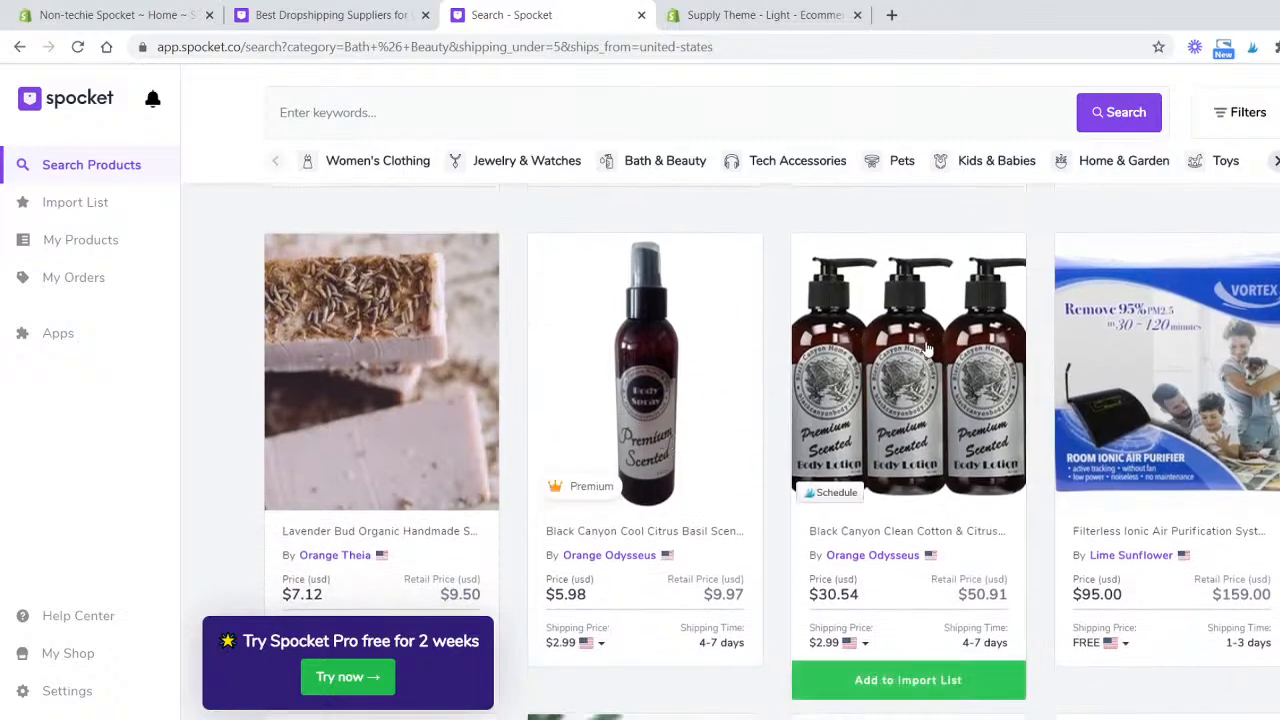
{"action": "scroll", "coordinate": [800, 376], "scroll_direction": "down", "scroll_amount": 4}
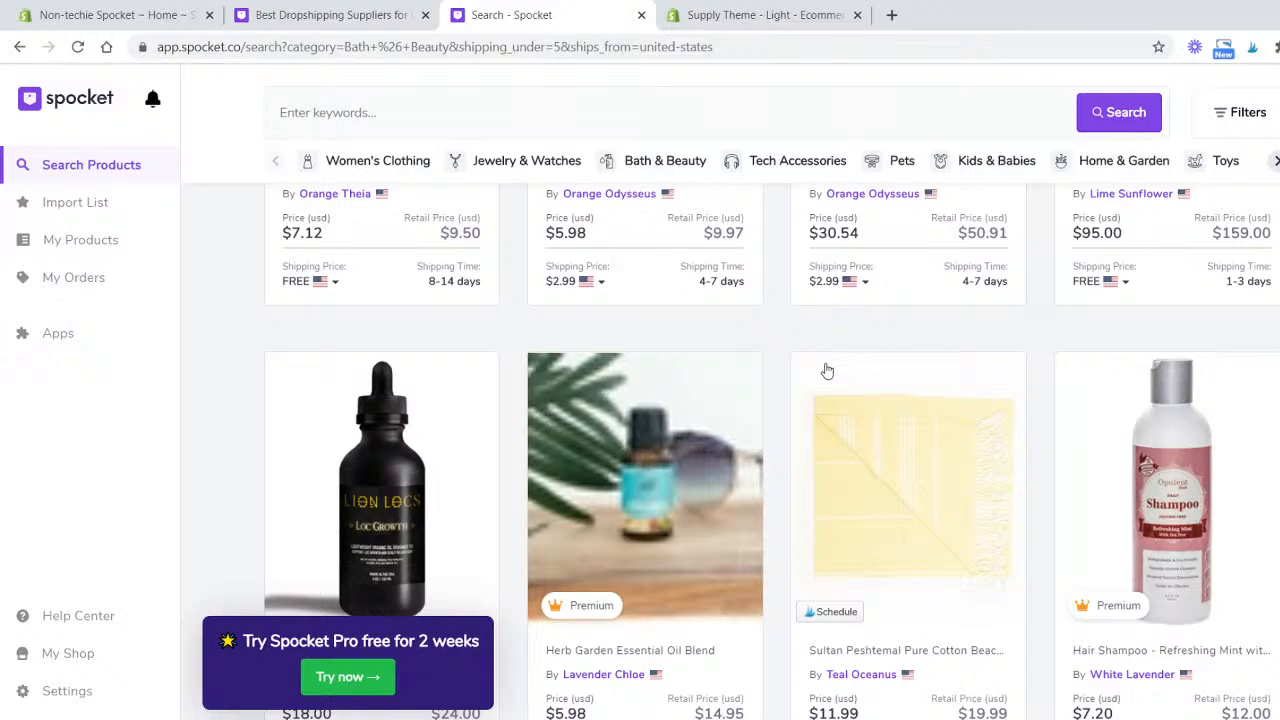
{"action": "scroll", "coordinate": [924, 323], "scroll_direction": "down", "scroll_amount": 4}
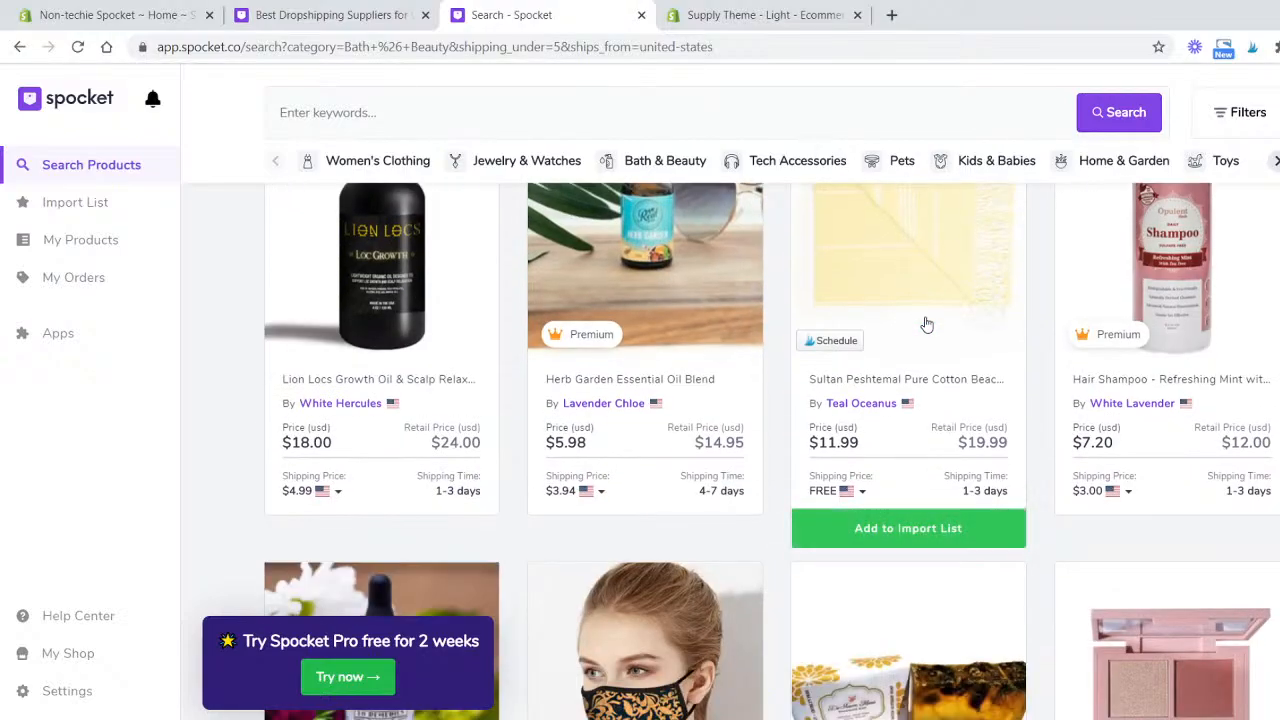
{"action": "scroll", "coordinate": [860, 410], "scroll_direction": "up", "scroll_amount": 3}
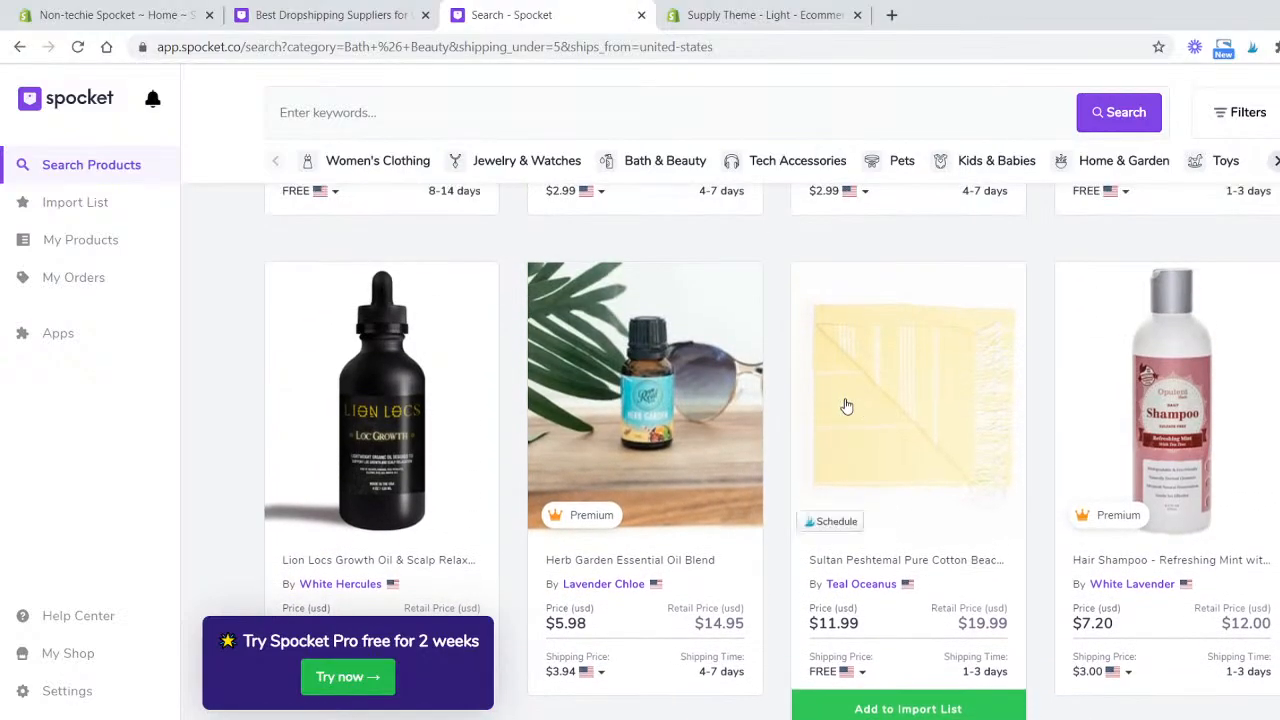
{"action": "scroll", "coordinate": [856, 400], "scroll_direction": "down", "scroll_amount": 6}
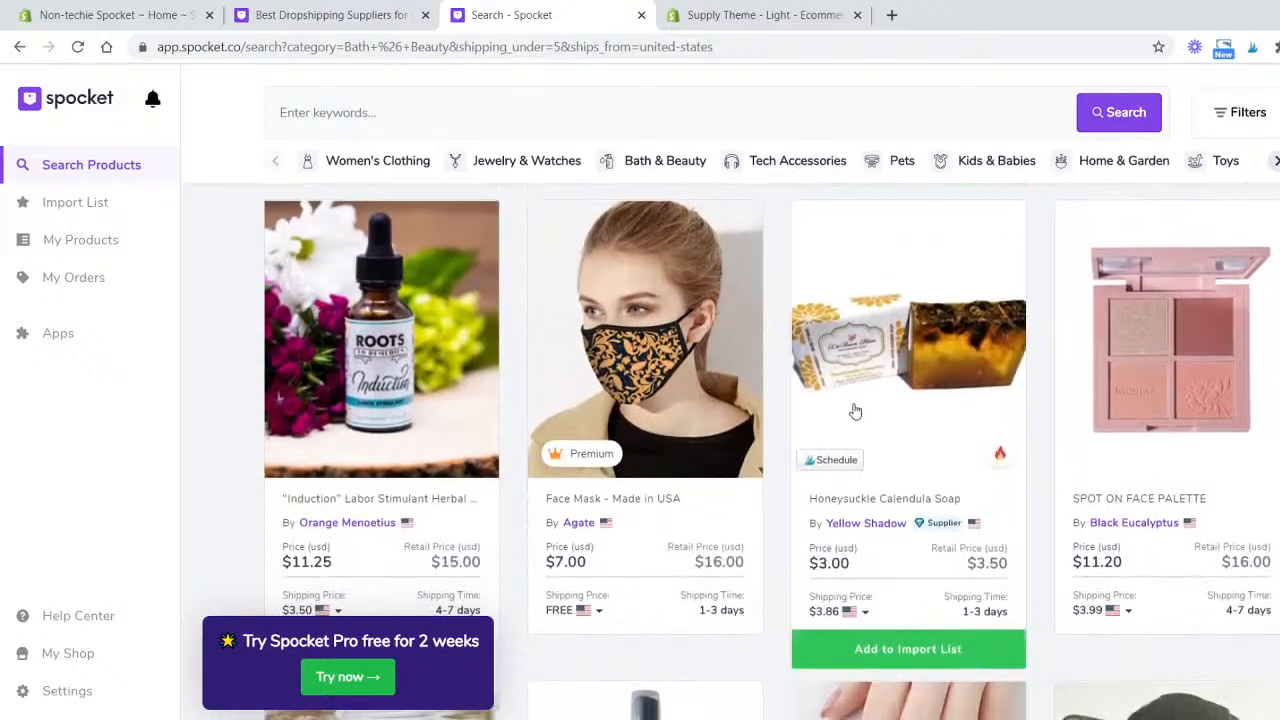
{"action": "scroll", "coordinate": [855, 412], "scroll_direction": "down", "scroll_amount": 5}
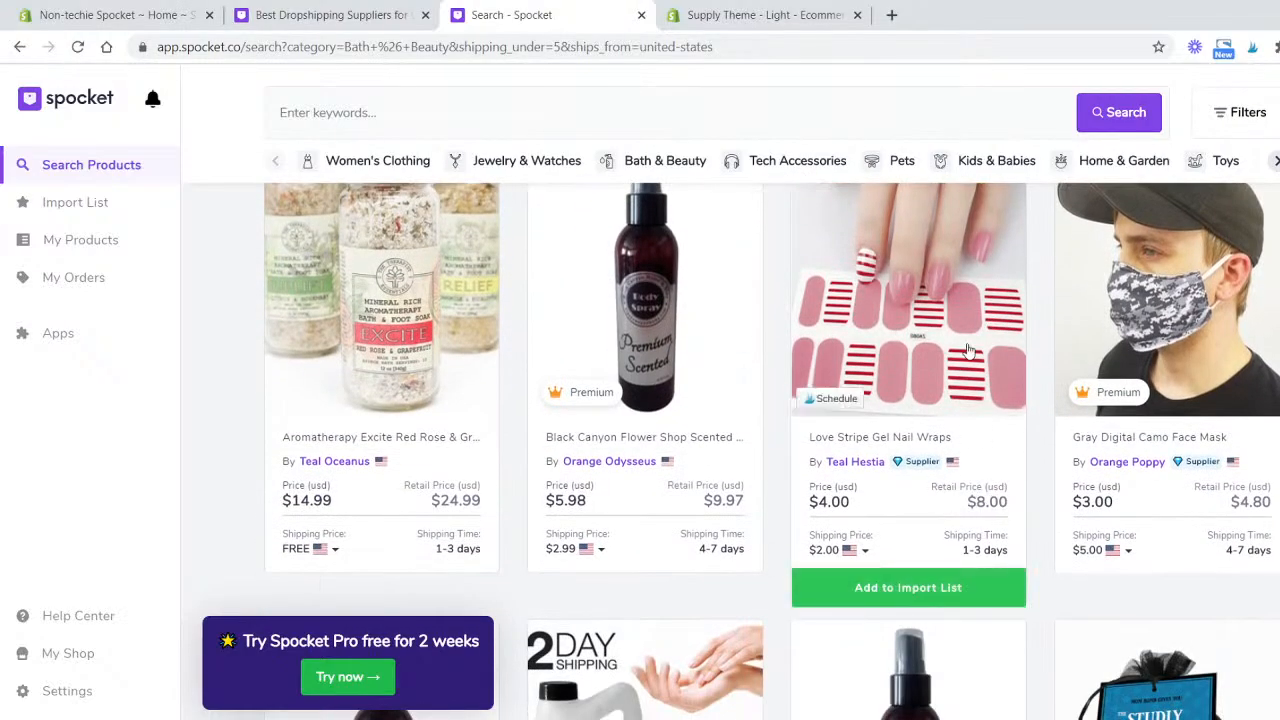
- Open the supplier page of Teal Hestia from the Love Stripe Gel Nail Wraps listing and browse its nail wrap products
{"action": "left_click", "coordinate": [950, 594]}
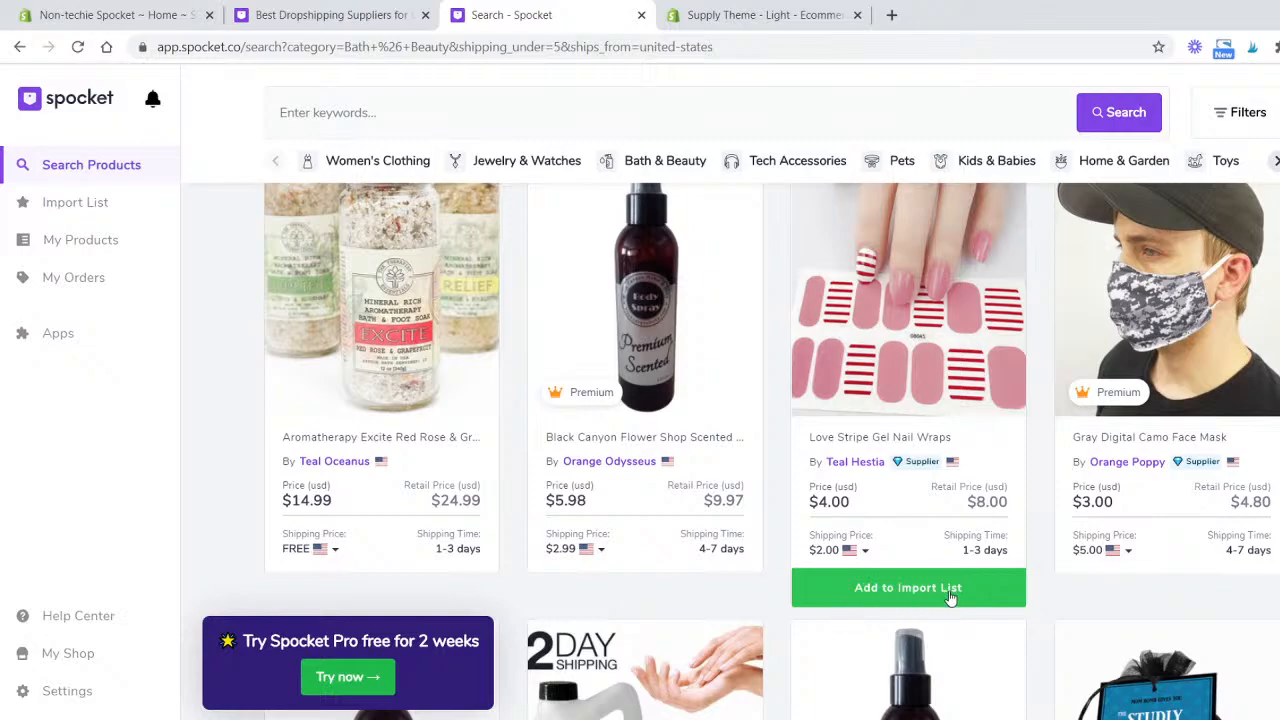
{"action": "left_click", "coordinate": [856, 463]}
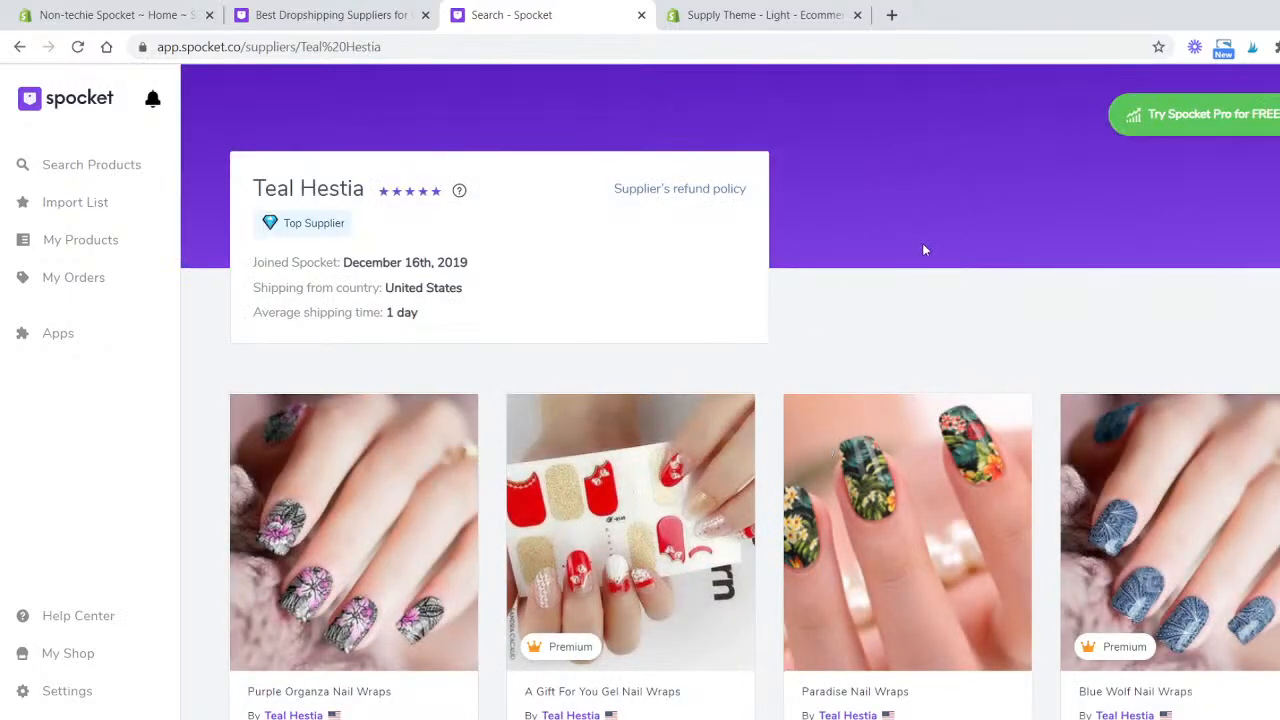
{"action": "mouse_move", "coordinate": [394, 199]}
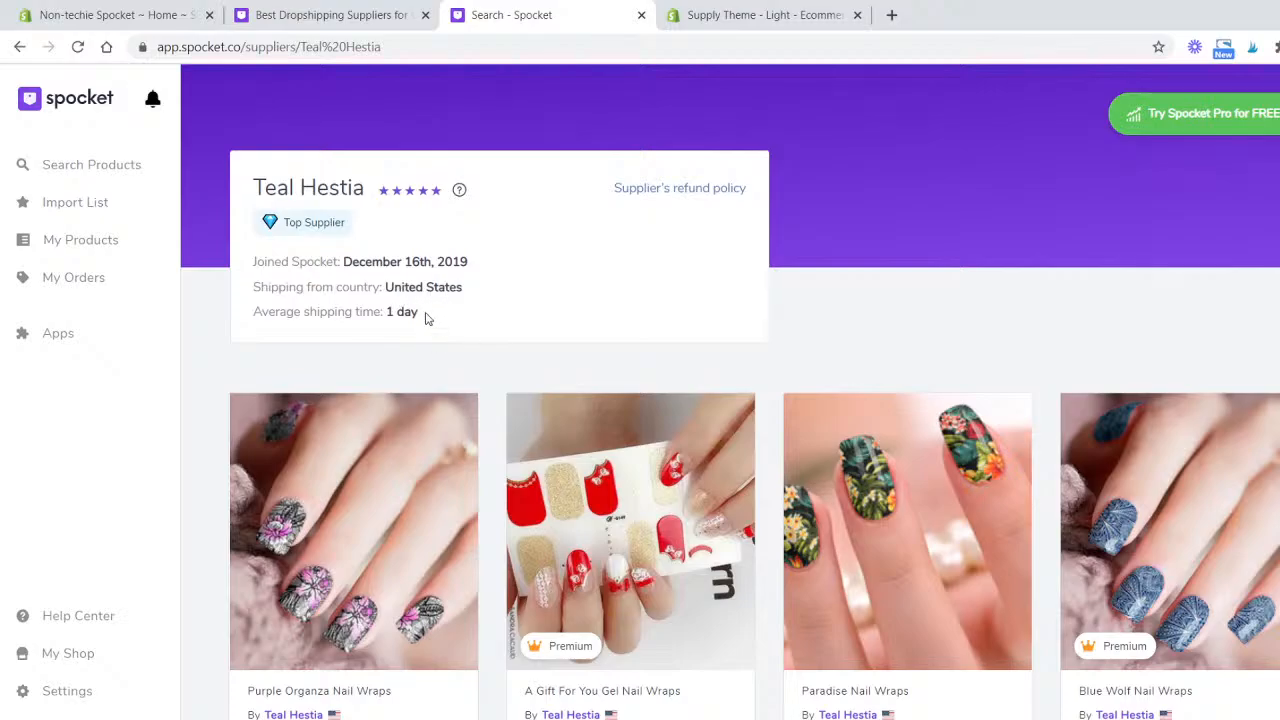
{"action": "scroll", "coordinate": [800, 370], "scroll_direction": "down", "scroll_amount": 10}
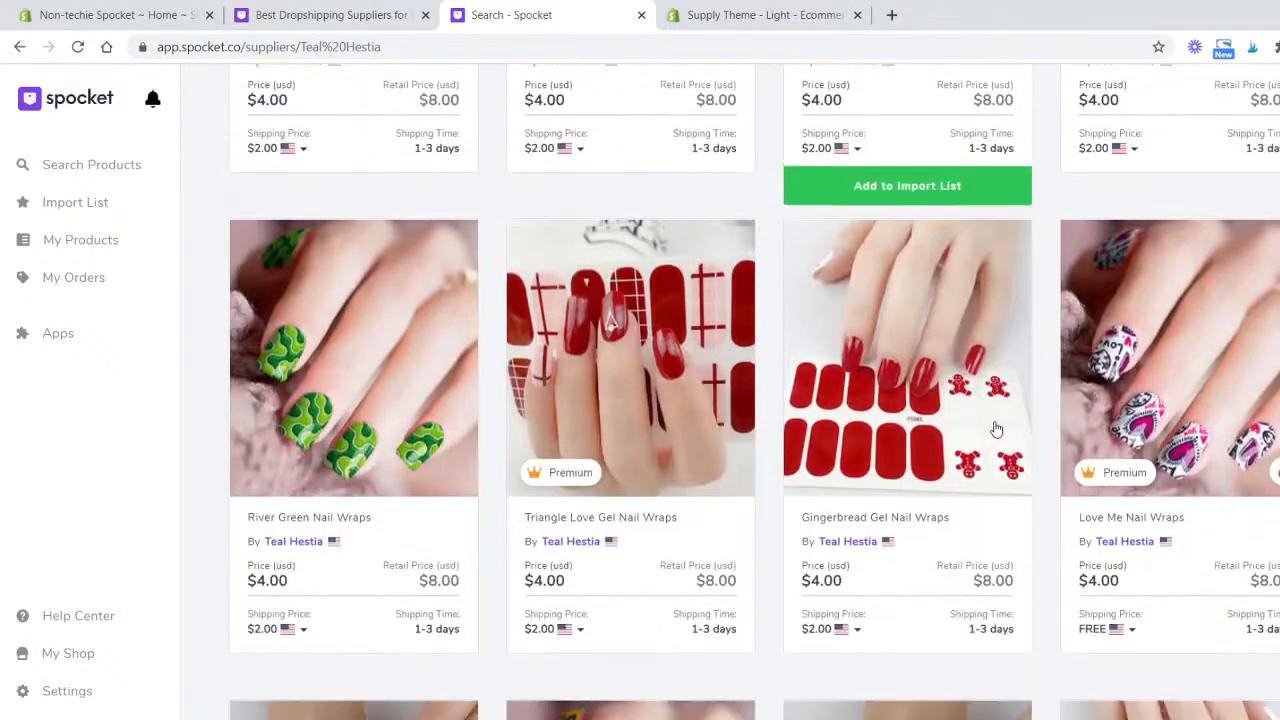
{"action": "scroll", "coordinate": [996, 429], "scroll_direction": "down", "scroll_amount": 12}
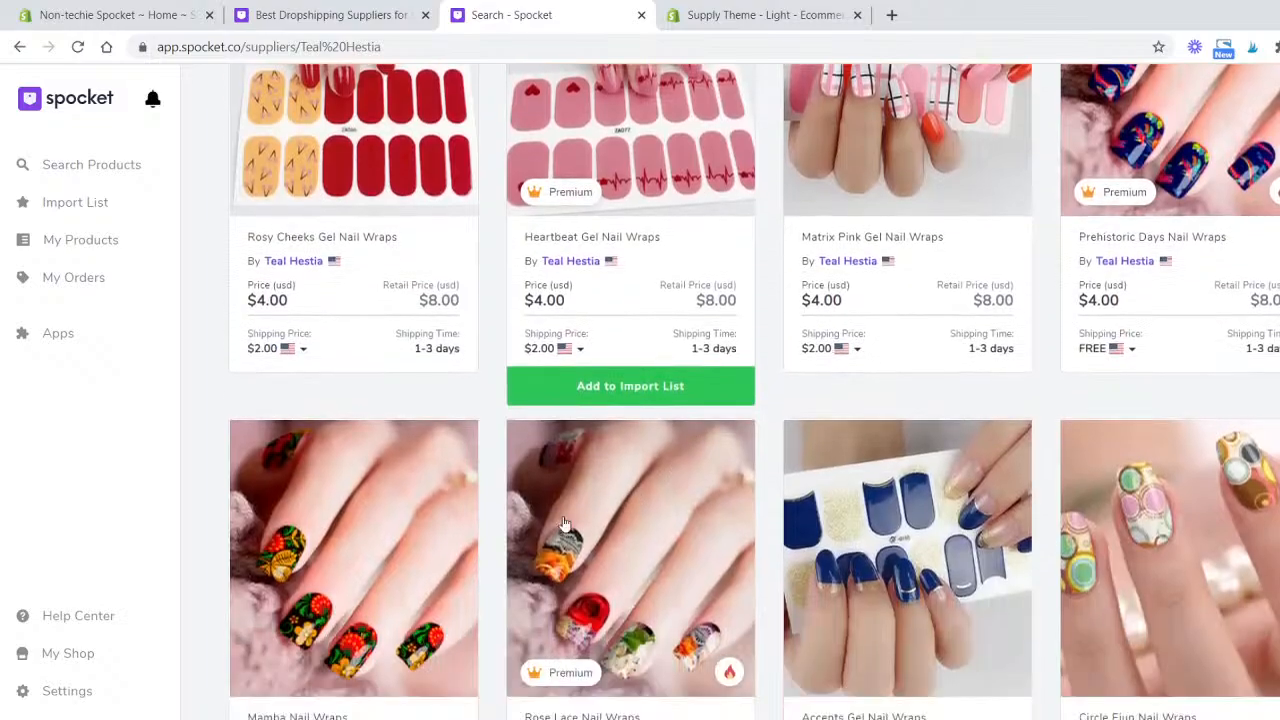
{"action": "scroll", "coordinate": [563, 523], "scroll_direction": "down", "scroll_amount": 8}
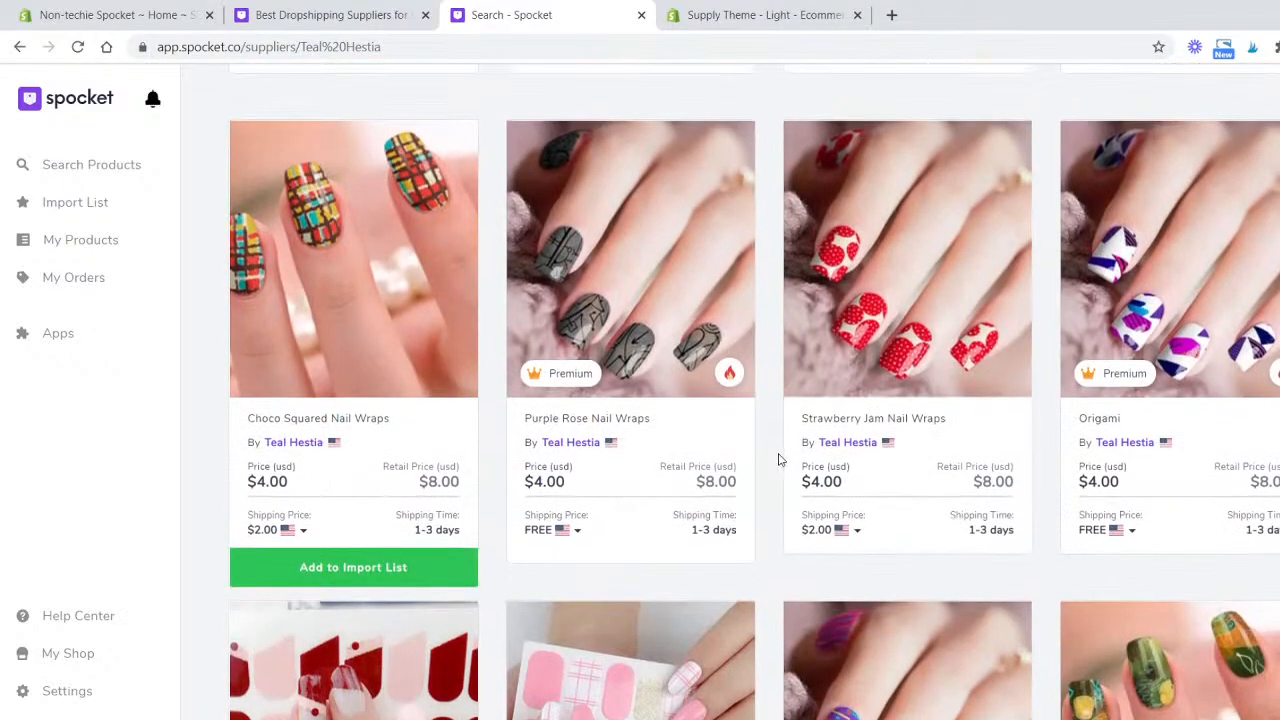
{"action": "scroll", "coordinate": [780, 460], "scroll_direction": "up", "scroll_amount": 8}
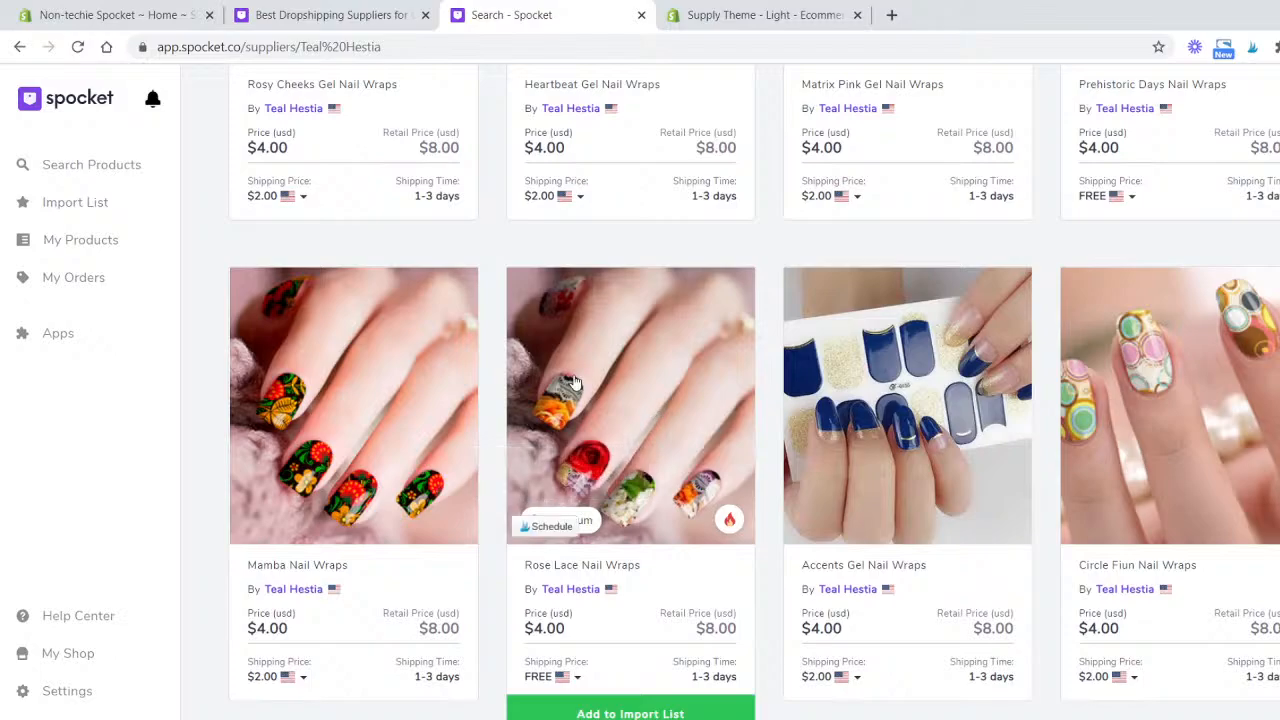
{"action": "mouse_move", "coordinate": [731, 522]}
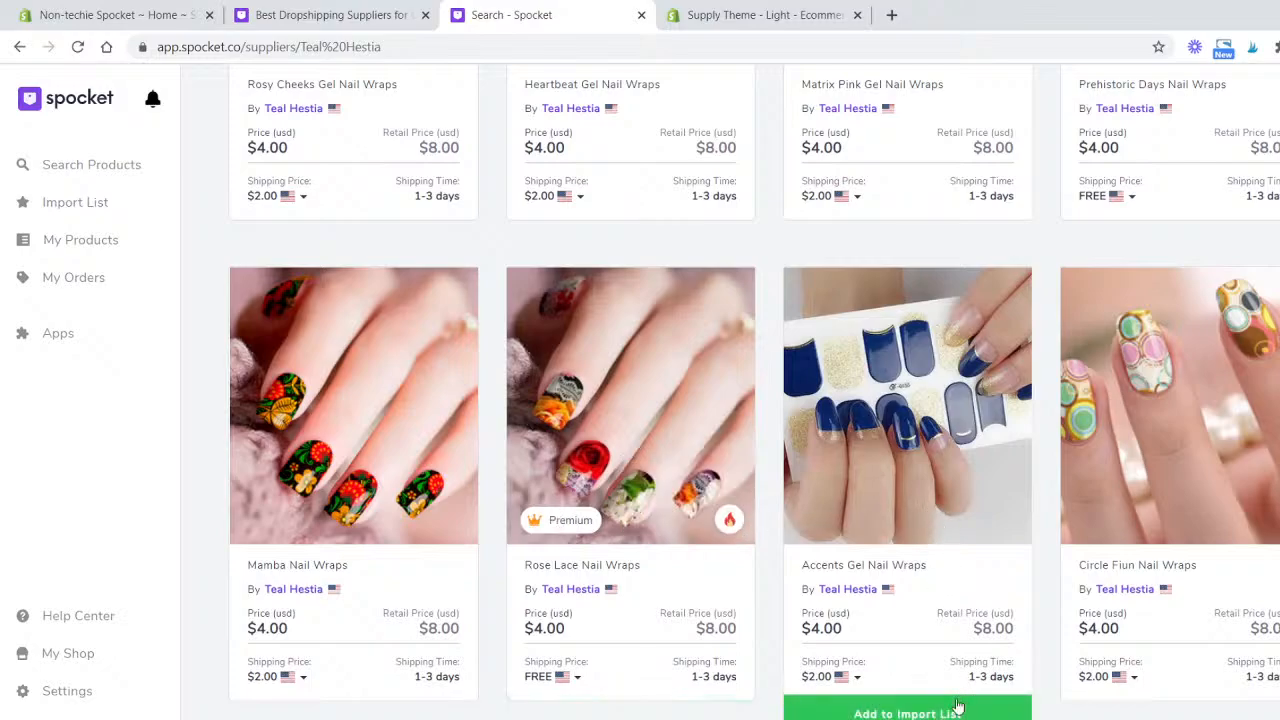
{"action": "scroll", "coordinate": [994, 590], "scroll_direction": "down", "scroll_amount": 7}
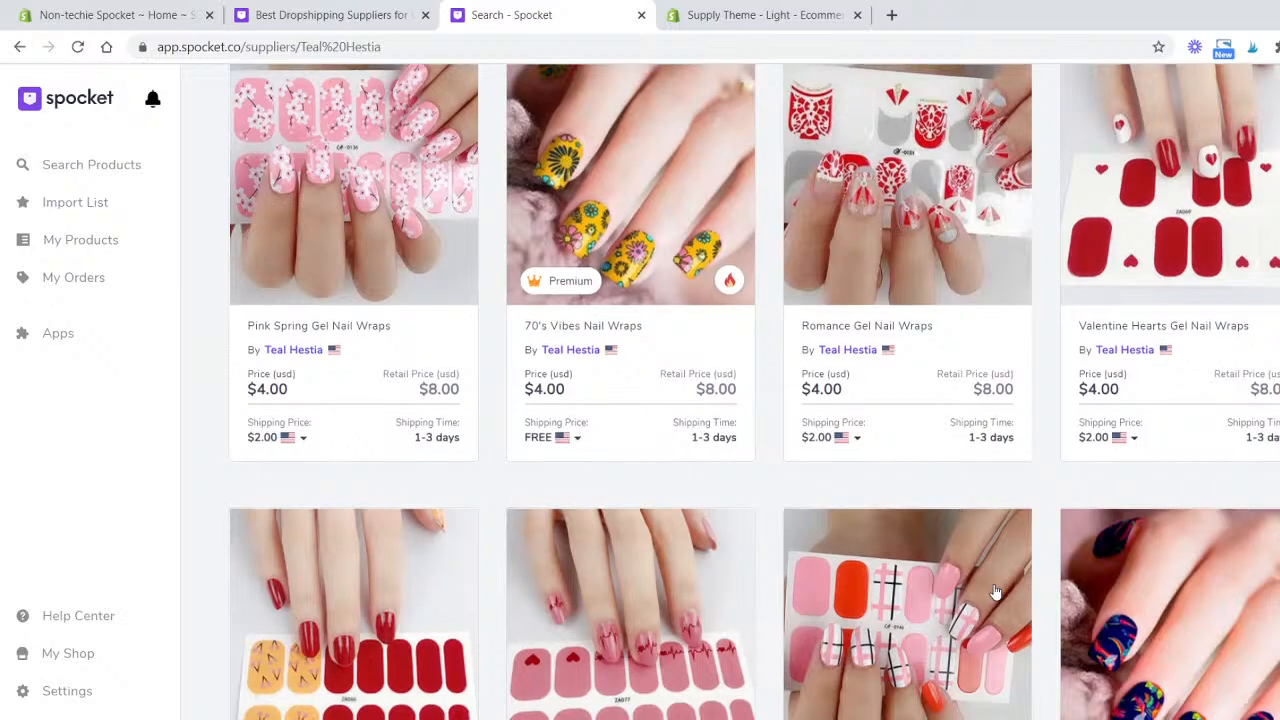
{"action": "scroll", "coordinate": [994, 590], "scroll_direction": "down", "scroll_amount": 3}
{"action": "mouse_move", "coordinate": [642, 640]}
{"action": "scroll", "coordinate": [645, 630], "scroll_direction": "down", "scroll_amount": 1}
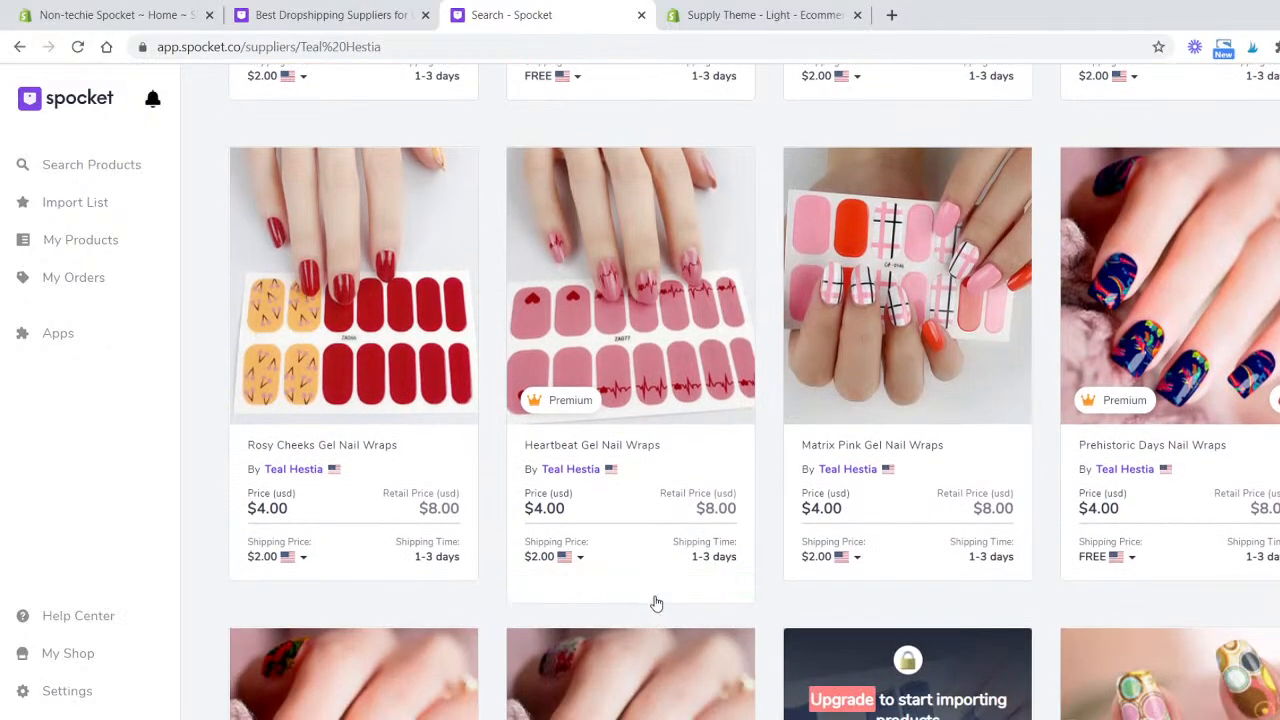
- Scroll through the rest of Teal Hestia's nail wrap catalogue, comparing prices, shipping prices and shipping times
{"action": "scroll", "coordinate": [1008, 357], "scroll_direction": "up", "scroll_amount": 2}
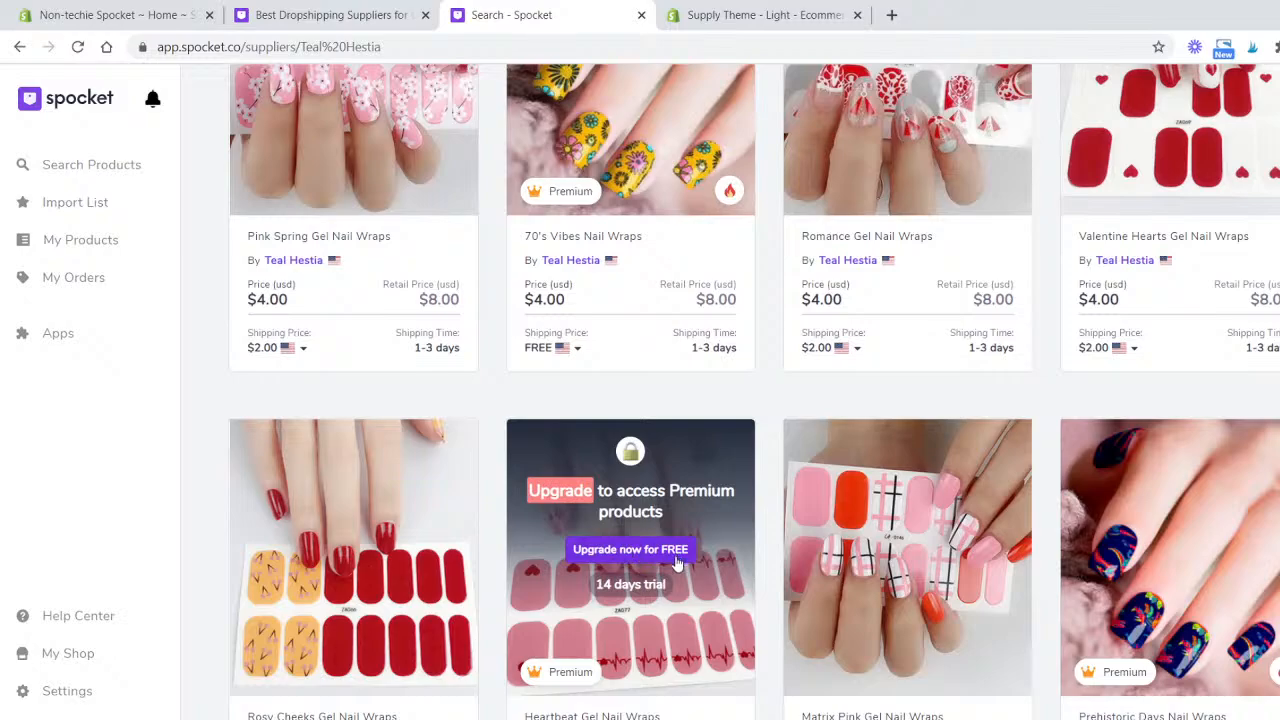
{"action": "mouse_move", "coordinate": [558, 672]}
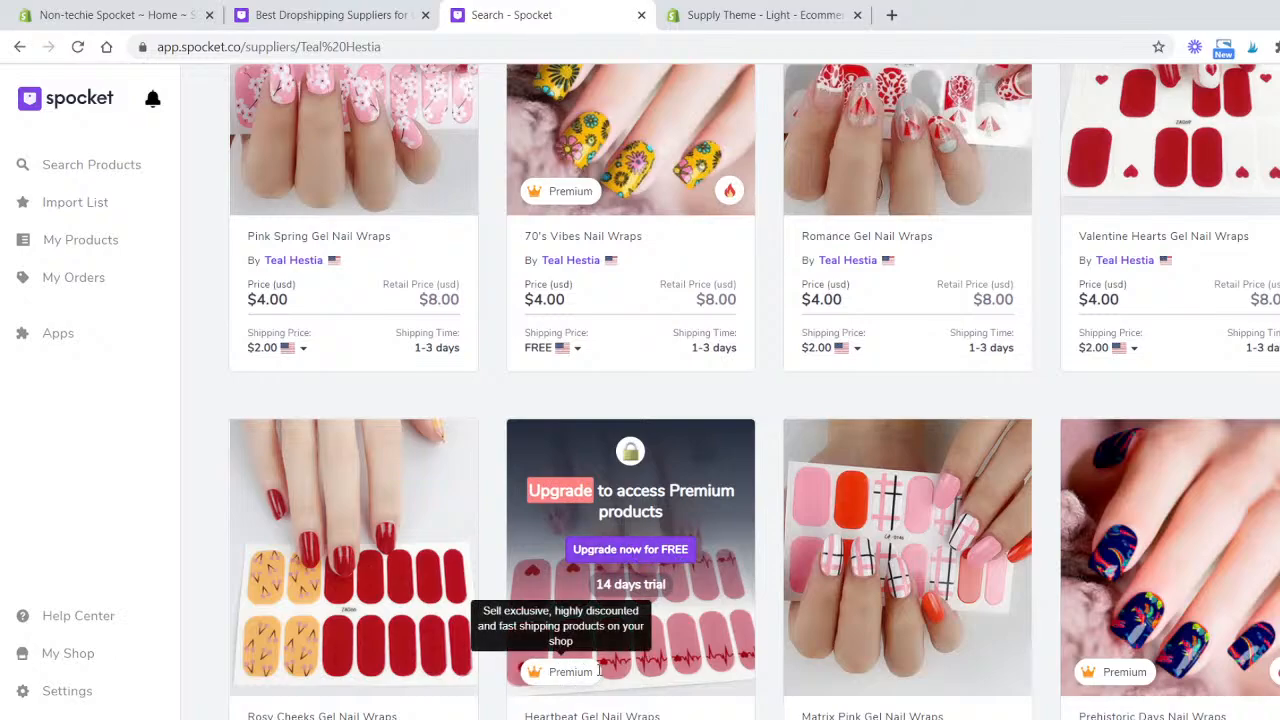
{"action": "scroll", "coordinate": [836, 617], "scroll_direction": "up", "scroll_amount": 4}
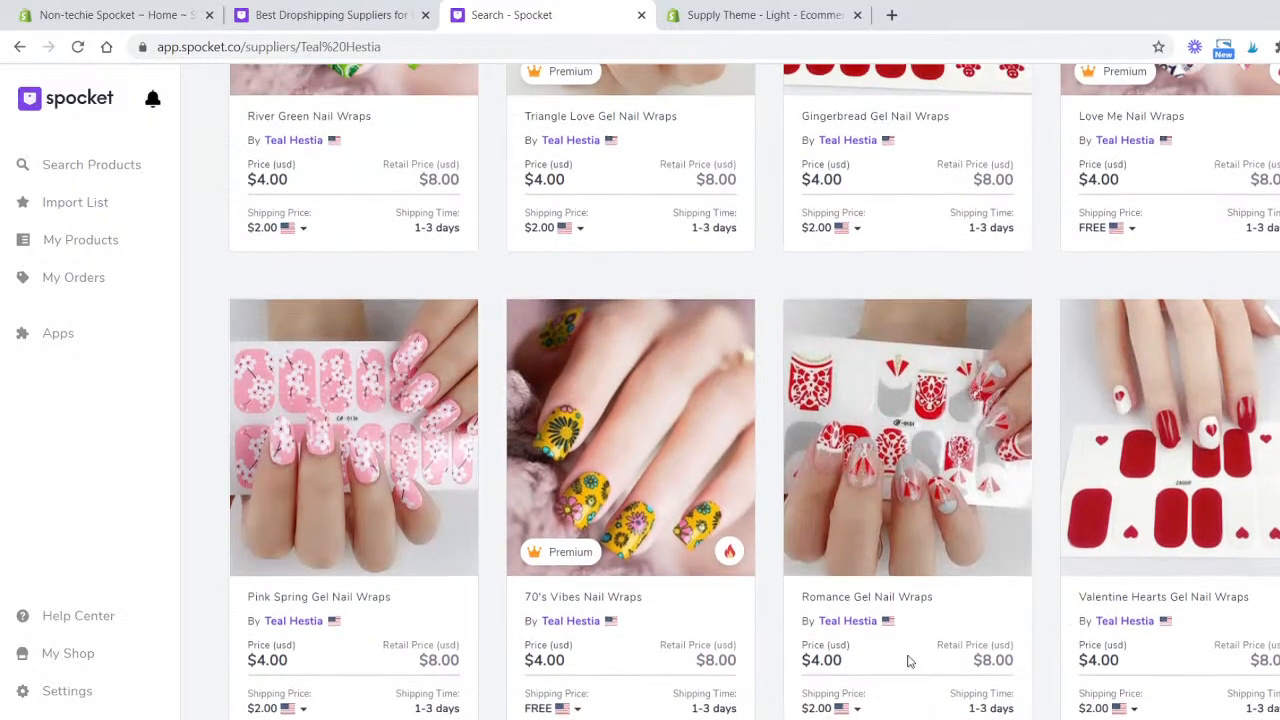
{"action": "mouse_move", "coordinate": [886, 530]}
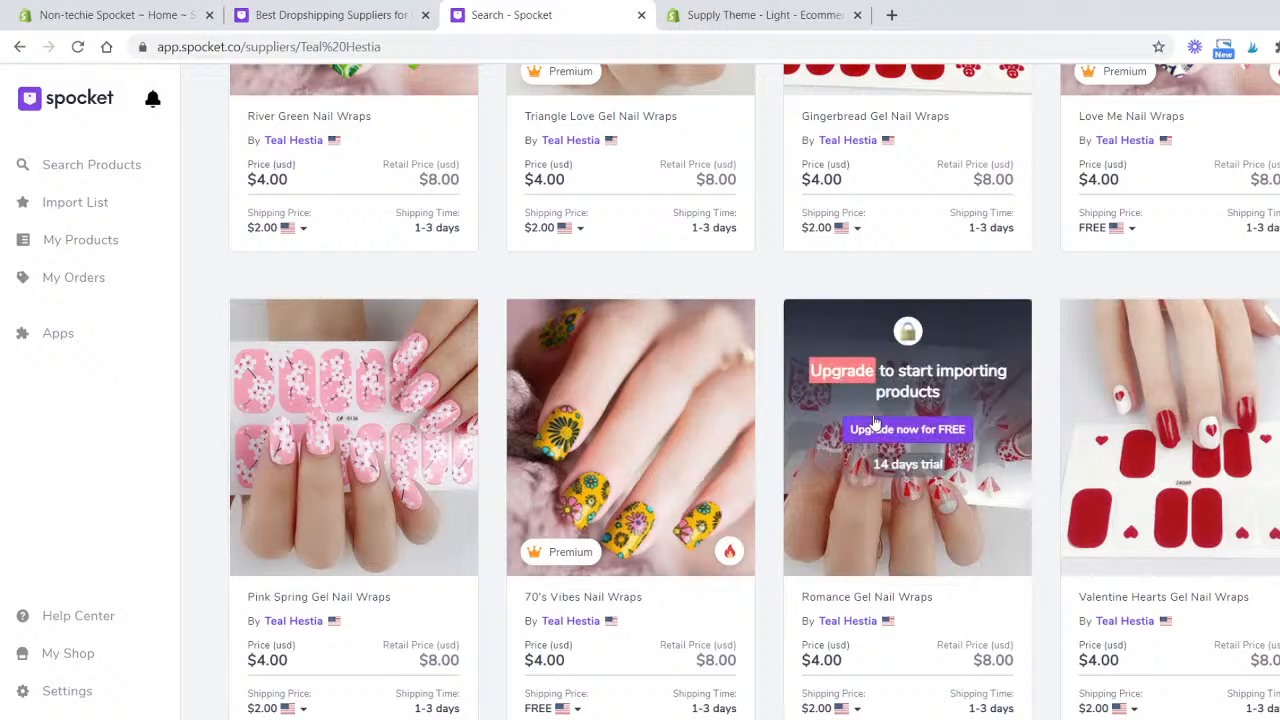
{"action": "scroll", "coordinate": [1030, 550], "scroll_direction": "down", "scroll_amount": 2}
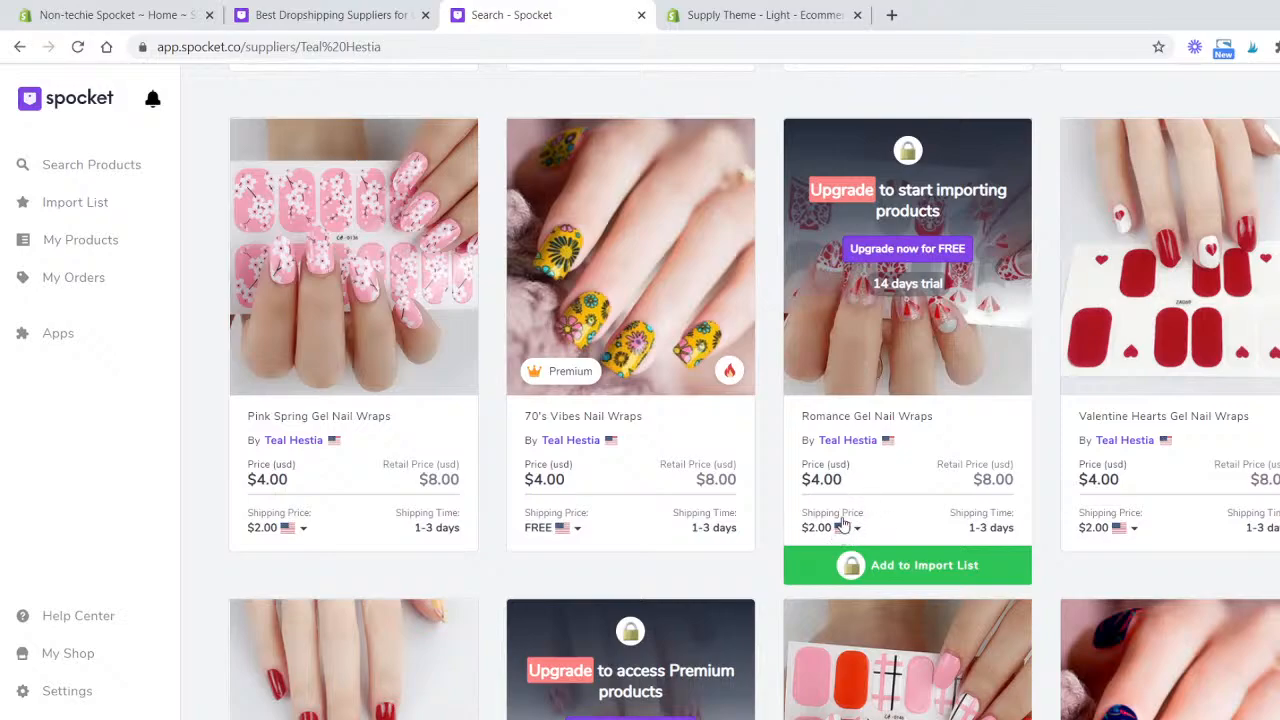
{"action": "scroll", "coordinate": [996, 443], "scroll_direction": "up", "scroll_amount": 3}
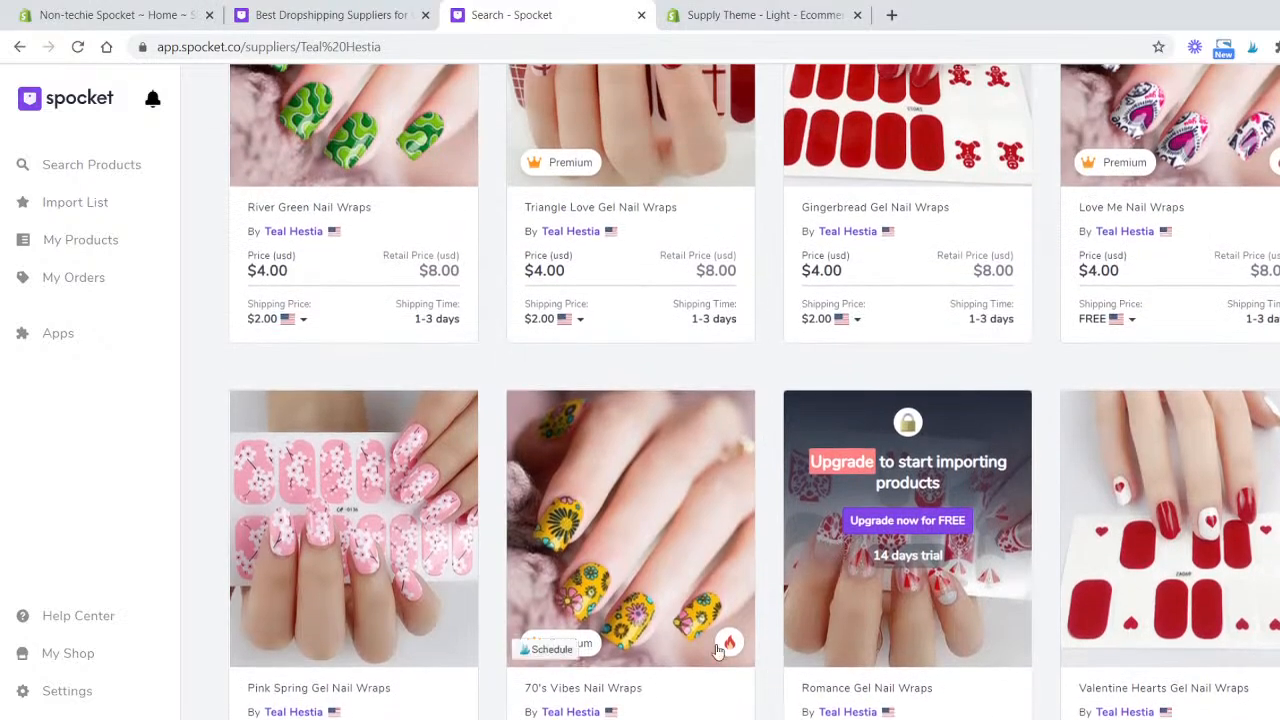
{"action": "scroll", "coordinate": [1200, 430], "scroll_direction": "down", "scroll_amount": 10}
{"action": "scroll", "coordinate": [1203, 425], "scroll_direction": "down", "scroll_amount": 14}
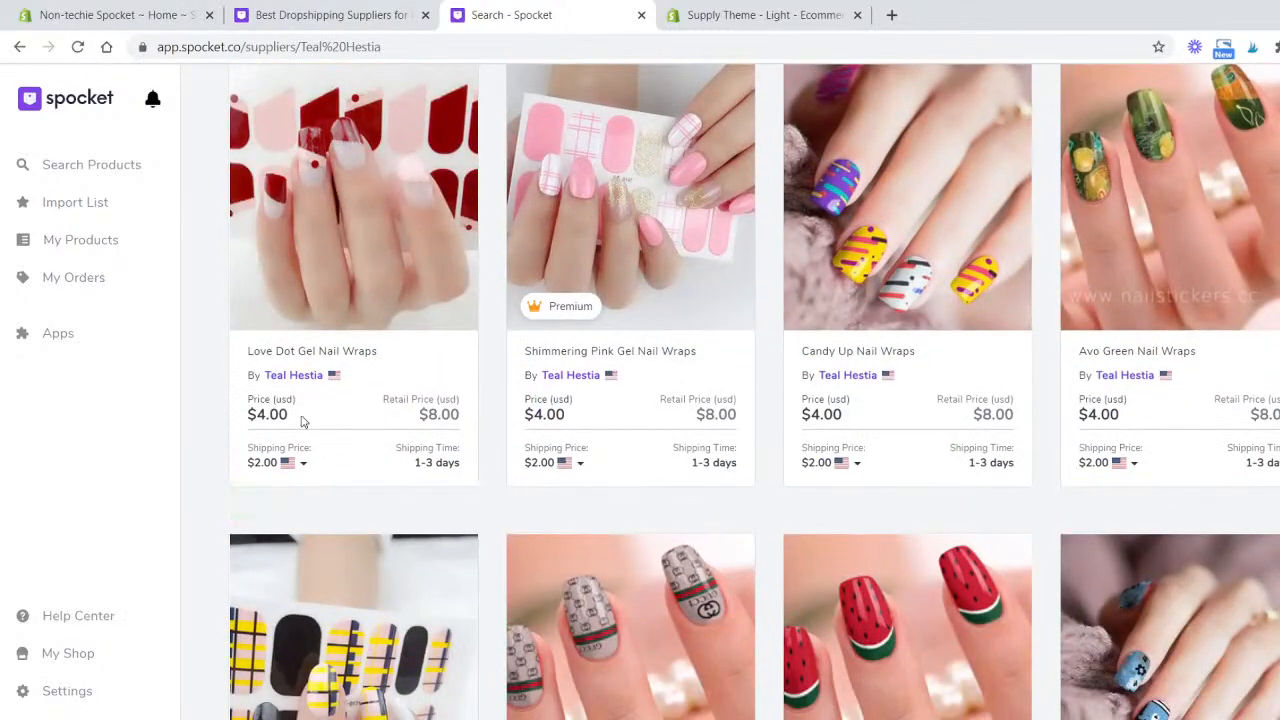
{"action": "scroll", "coordinate": [469, 500], "scroll_direction": "down", "scroll_amount": 5}
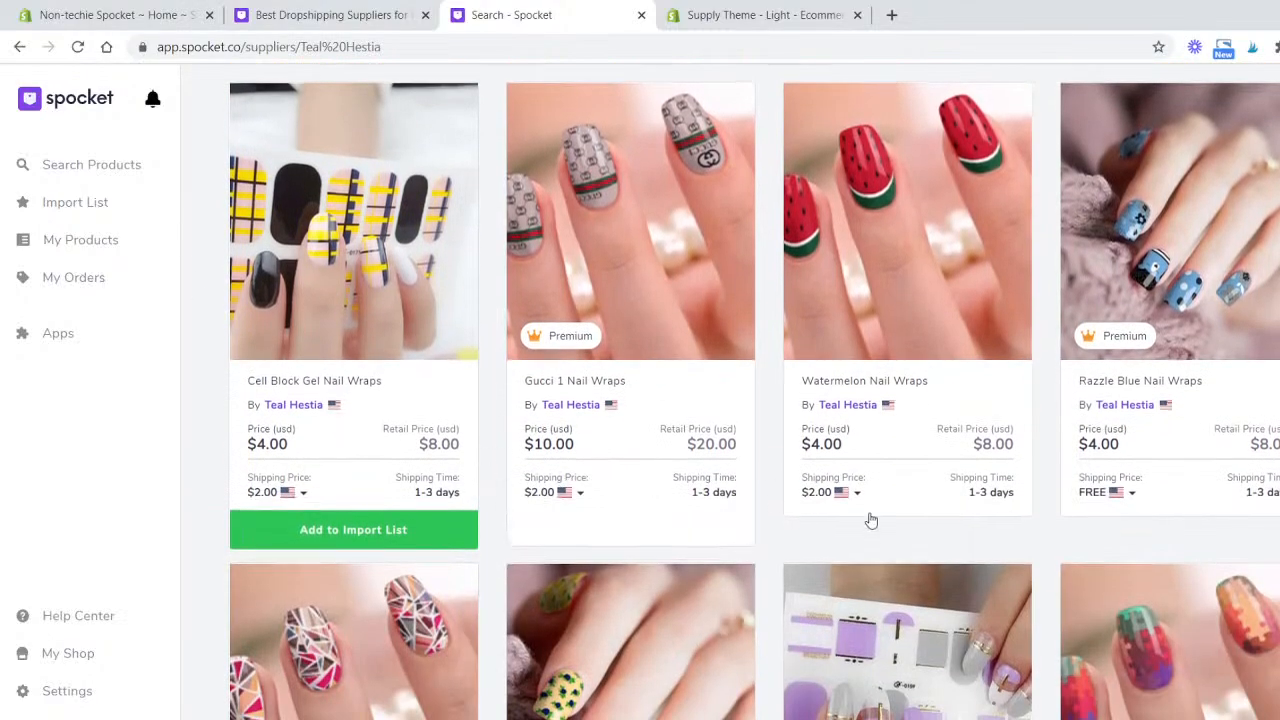
{"action": "scroll", "coordinate": [871, 520], "scroll_direction": "up", "scroll_amount": 4}
{"action": "scroll", "coordinate": [871, 520], "scroll_direction": "down", "scroll_amount": 3}
{"action": "scroll", "coordinate": [871, 520], "scroll_direction": "down", "scroll_amount": 4}
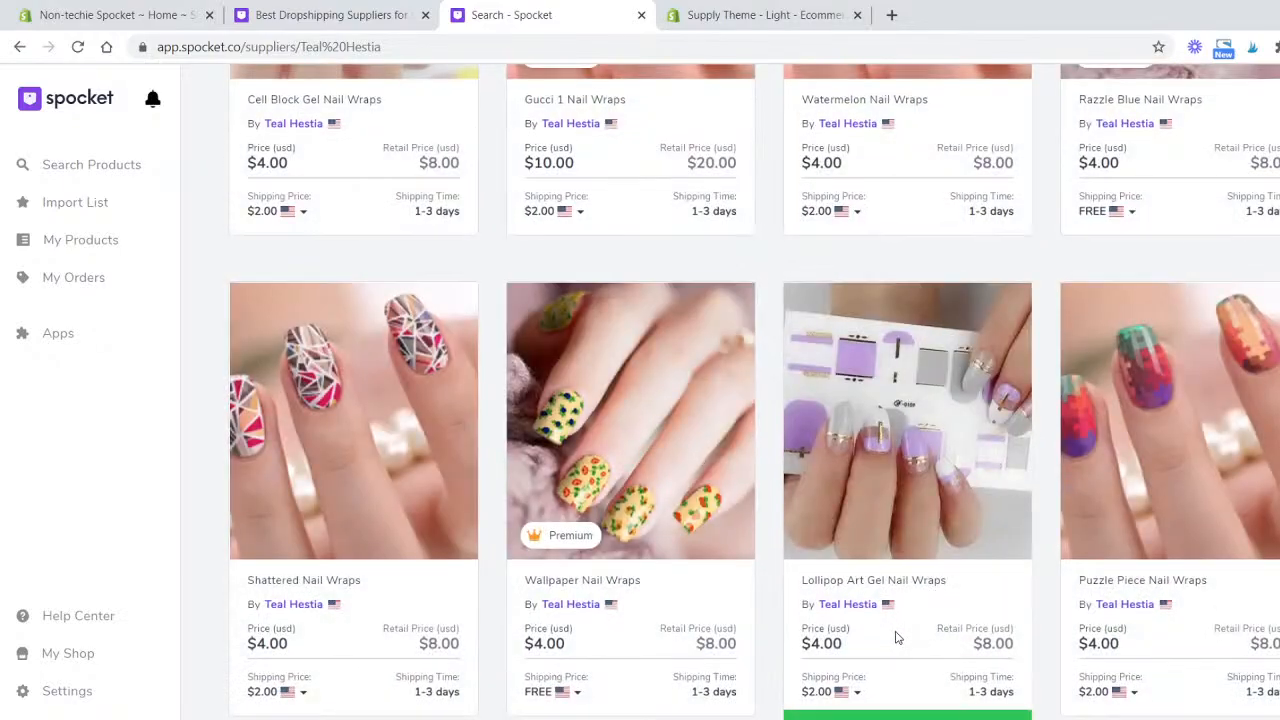
{"action": "left_click", "coordinate": [850, 716]}
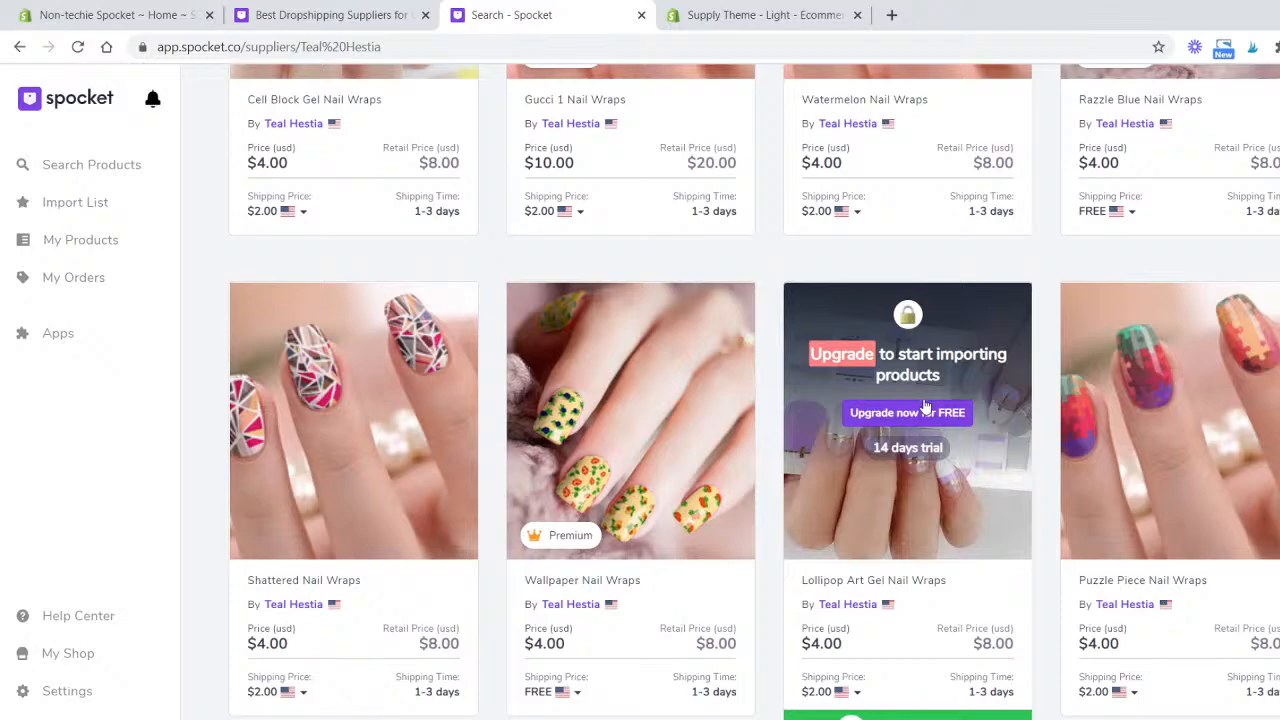
{"action": "left_click", "coordinate": [925, 451]}
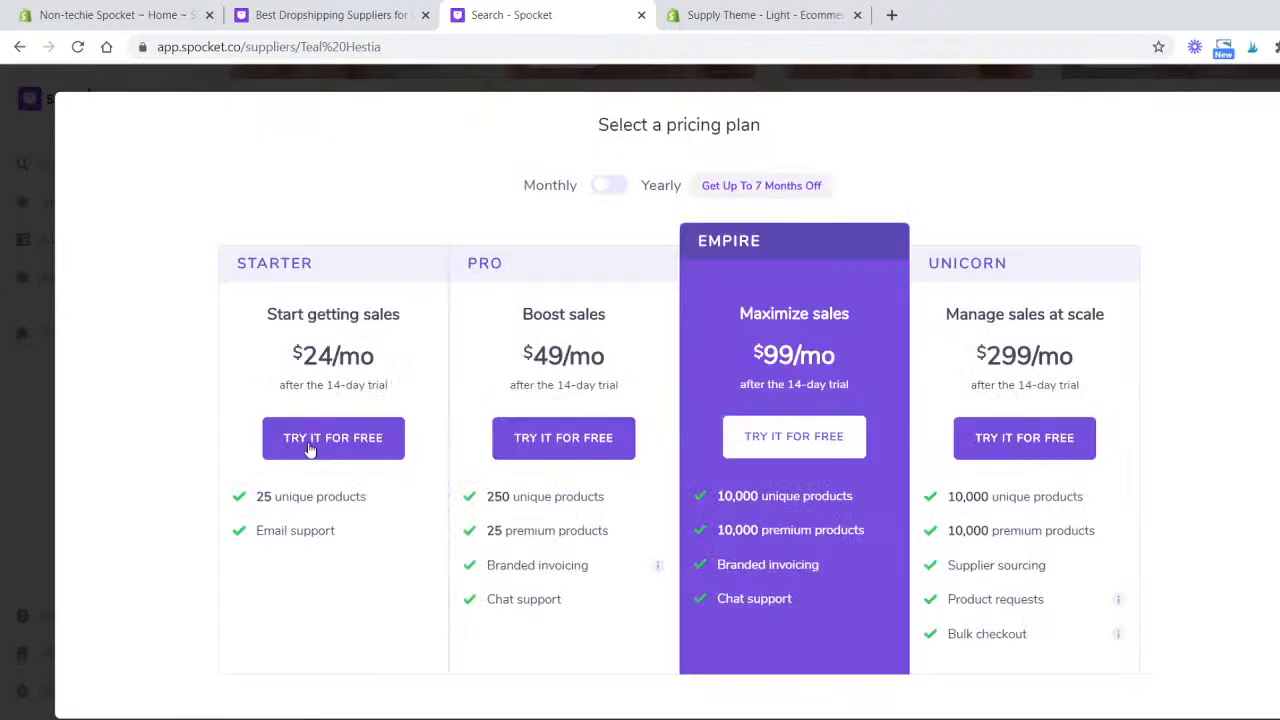
{"action": "left_click", "coordinate": [310, 448]}
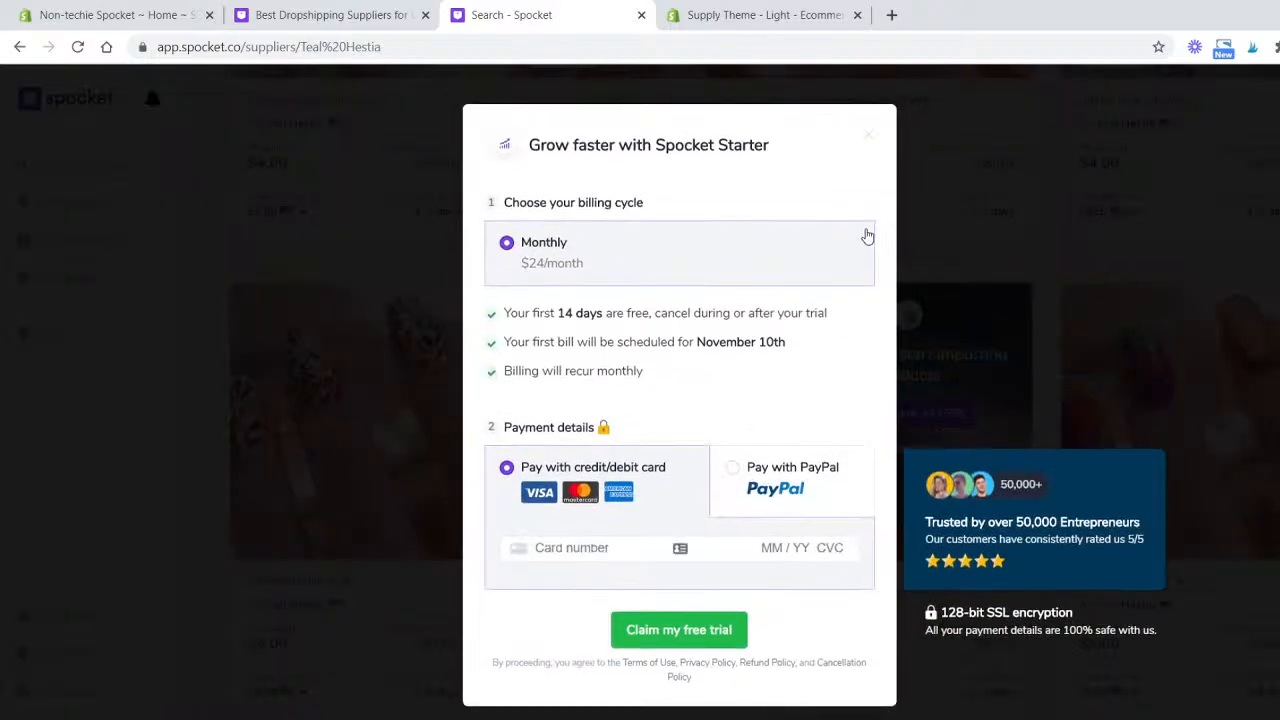
{"action": "left_click", "coordinate": [868, 137]}
- Try to add Falling Leaf Gel Nail Wraps to the import list
{"action": "scroll", "coordinate": [1170, 400], "scroll_direction": "down", "scroll_amount": 9}
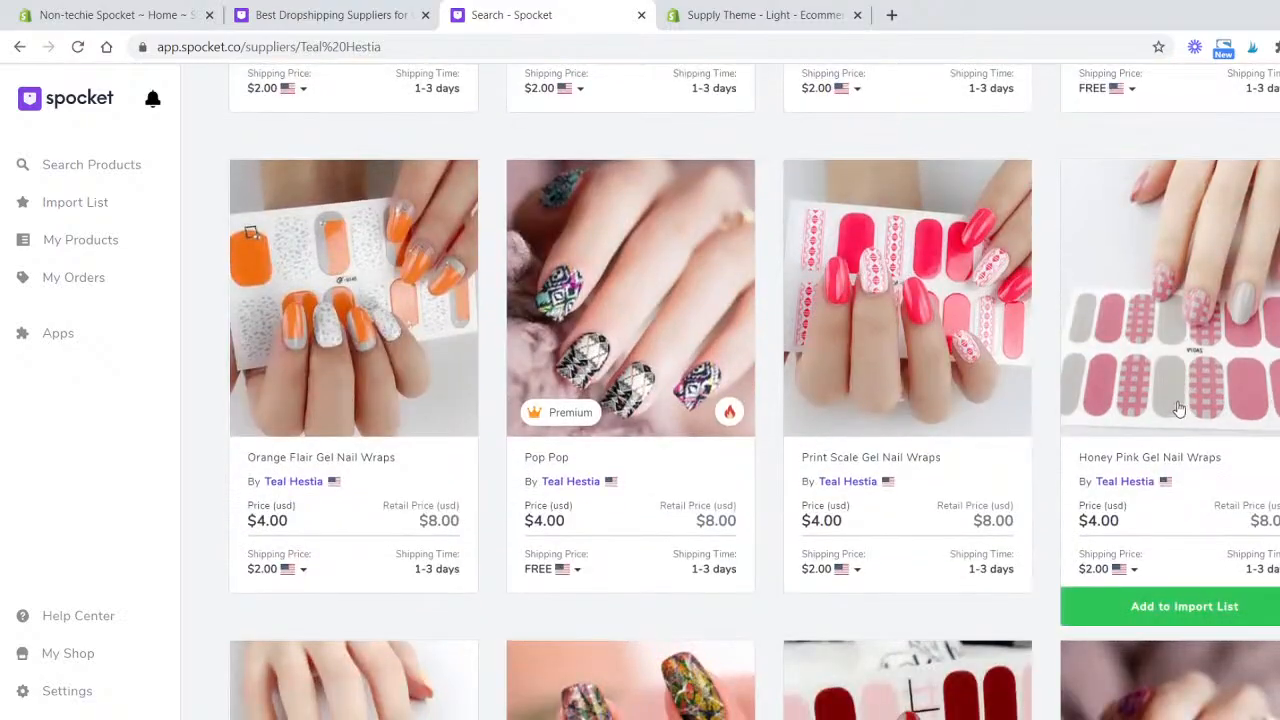
{"action": "scroll", "coordinate": [334, 449], "scroll_direction": "down", "scroll_amount": 6}
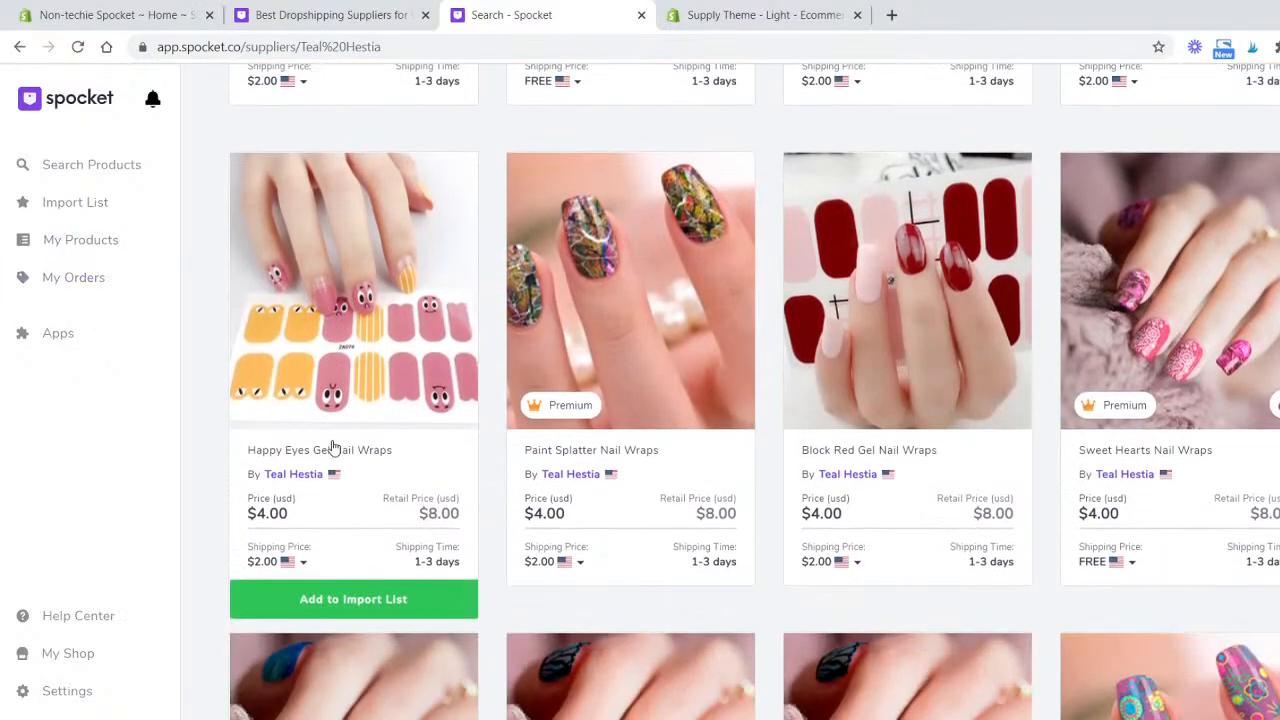
{"action": "scroll", "coordinate": [334, 449], "scroll_direction": "down", "scroll_amount": 9}
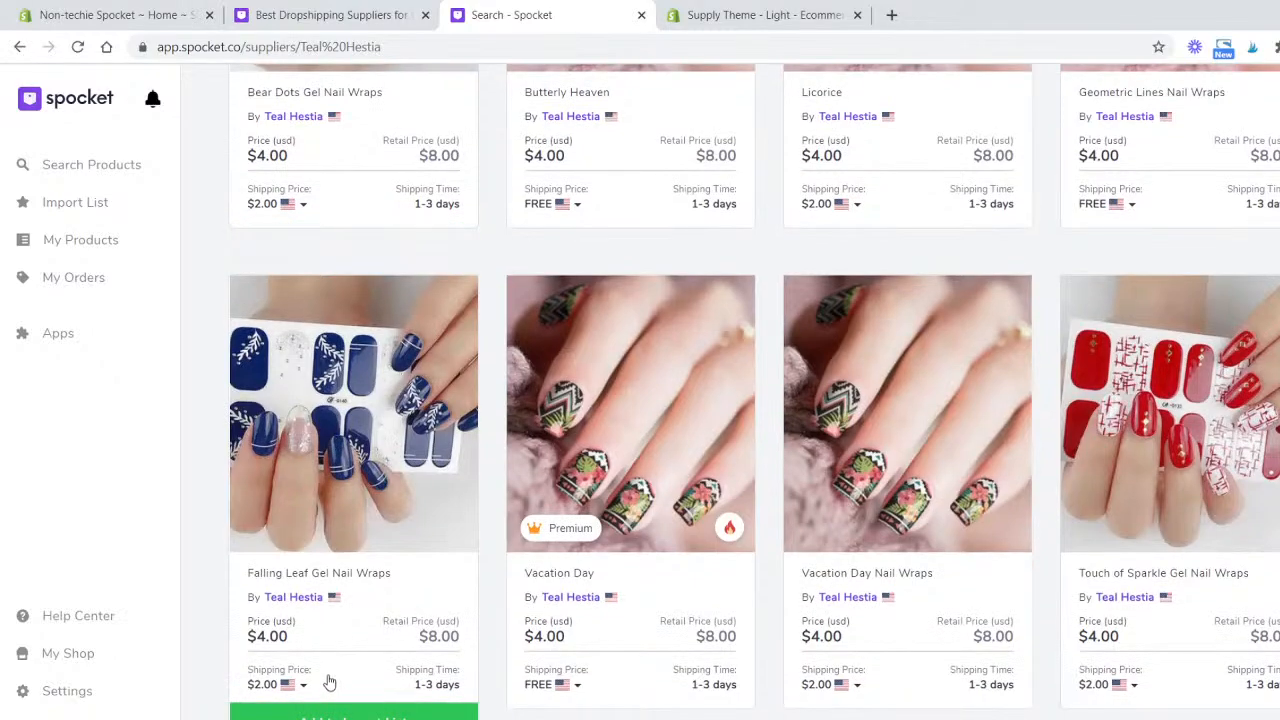
{"action": "scroll", "coordinate": [330, 682], "scroll_direction": "down", "scroll_amount": 1}
{"action": "left_click", "coordinate": [330, 641]}
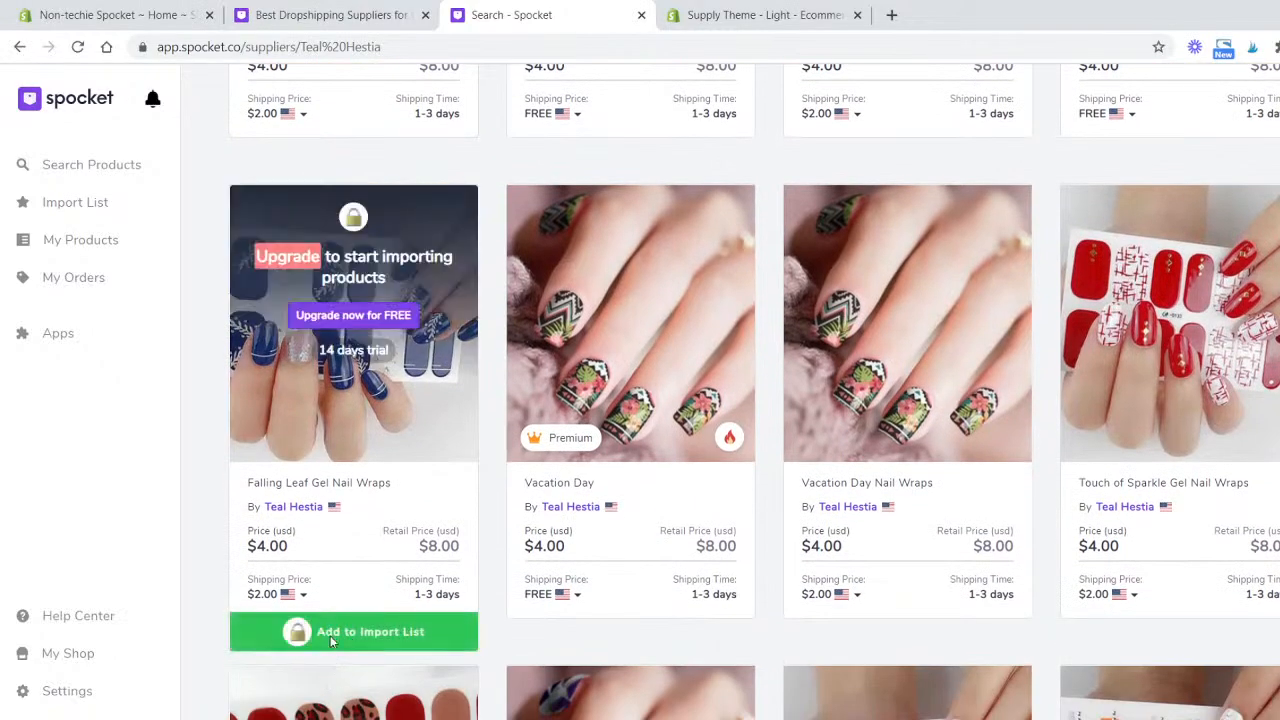
- Check the import list, then return to the product search page and scroll through it
{"action": "left_click", "coordinate": [73, 203]}
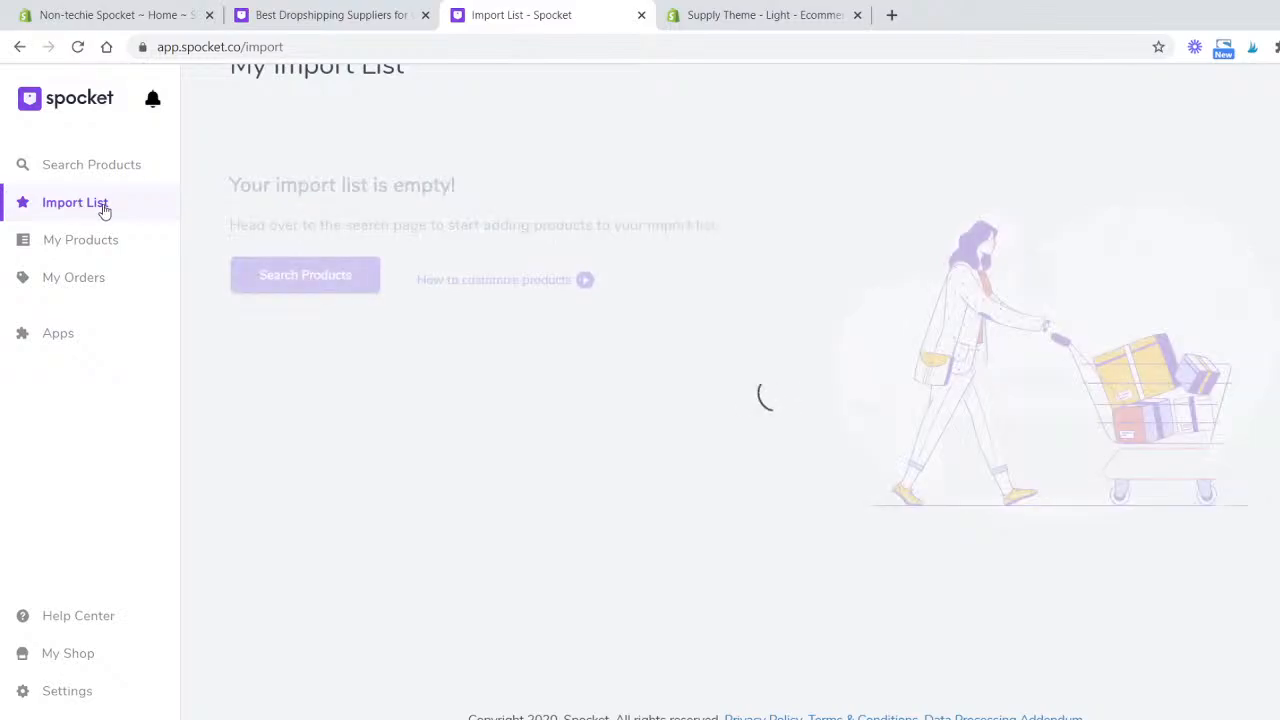
{"action": "left_click", "coordinate": [97, 168]}
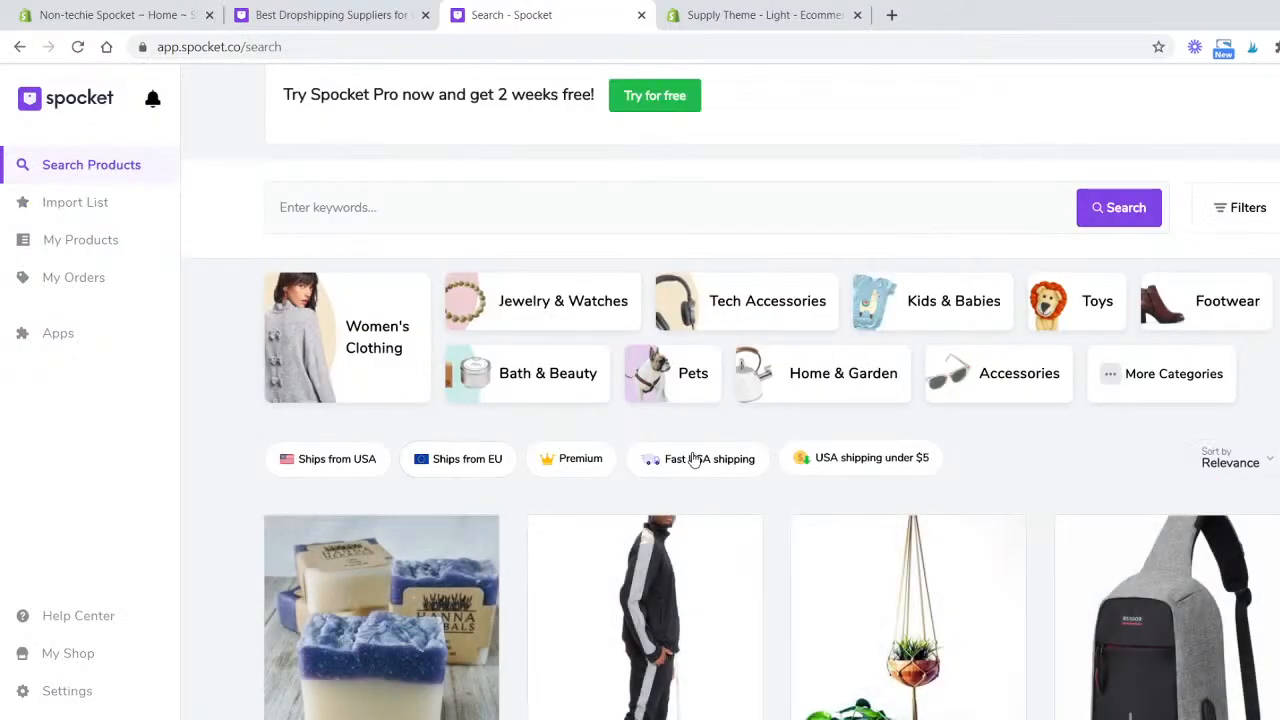
{"action": "scroll", "coordinate": [694, 457], "scroll_direction": "down", "scroll_amount": 5}
{"action": "scroll", "coordinate": [697, 461], "scroll_direction": "down", "scroll_amount": 3}
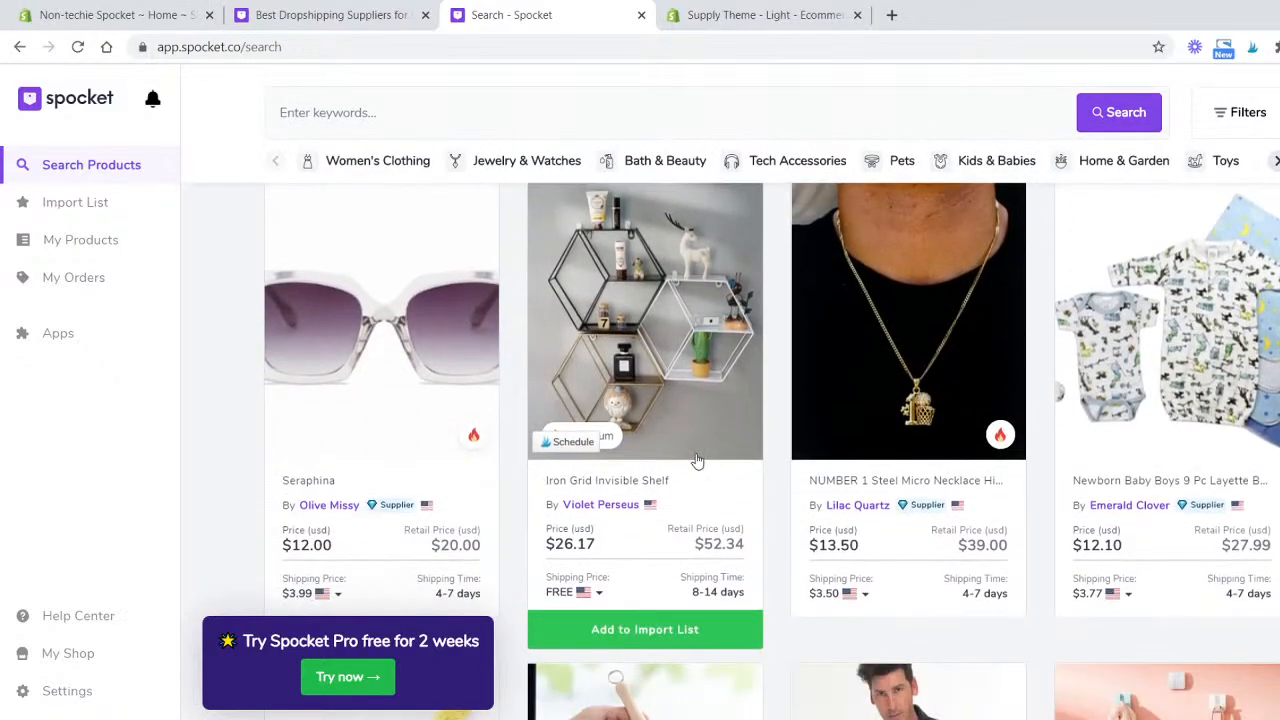
{"action": "scroll", "coordinate": [688, 486], "scroll_direction": "up", "scroll_amount": 3}
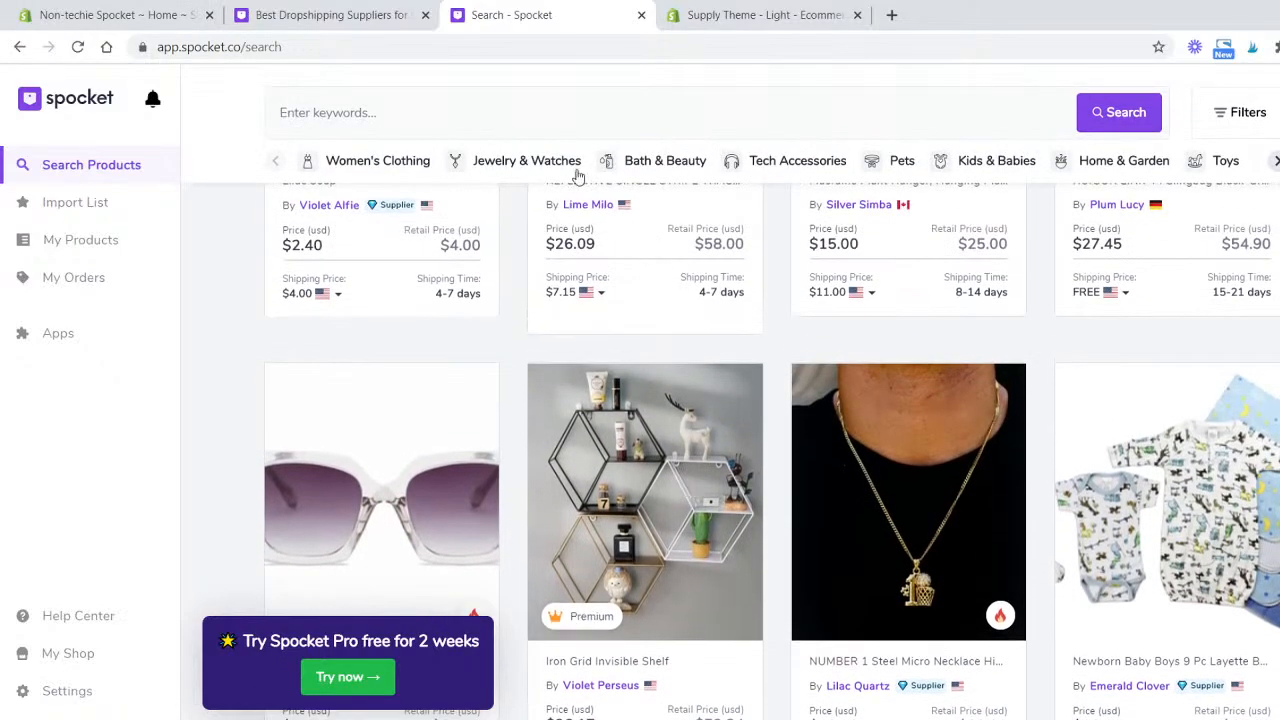
- Open the pricing plans from the Try Spocket Pro free promotion and close the Spocket search tab
{"action": "left_click", "coordinate": [383, 678]}
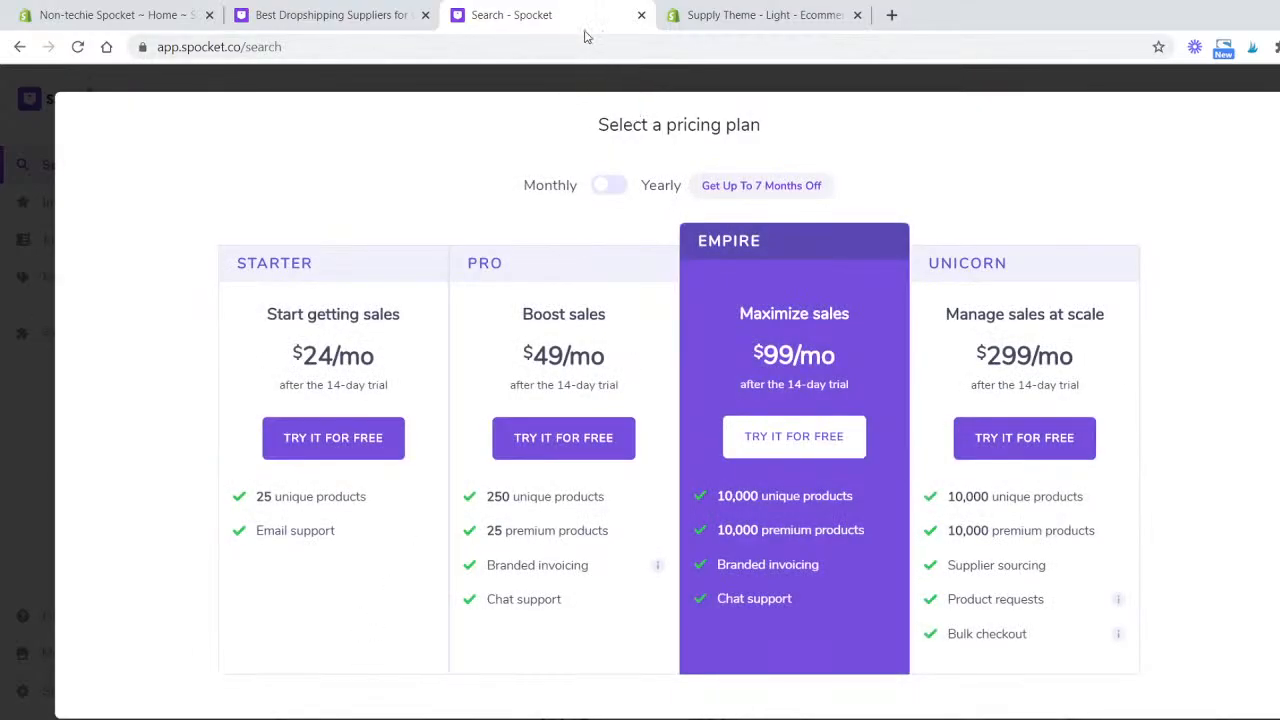
{"action": "left_click", "coordinate": [641, 15]}
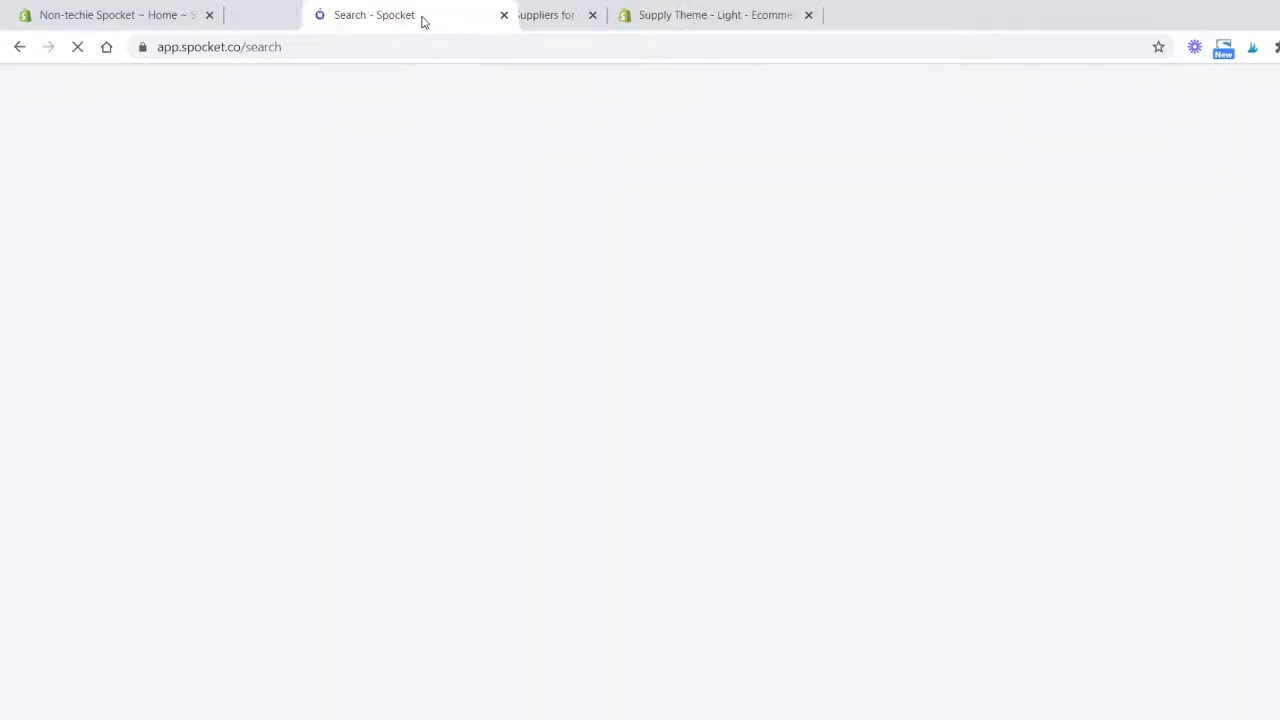
- Dismiss the Starter plan welcome dialog and the upgrade survey dialog
{"action": "left_click_drag", "start_coordinate": [421, 18], "coordinate": [353, 32]}
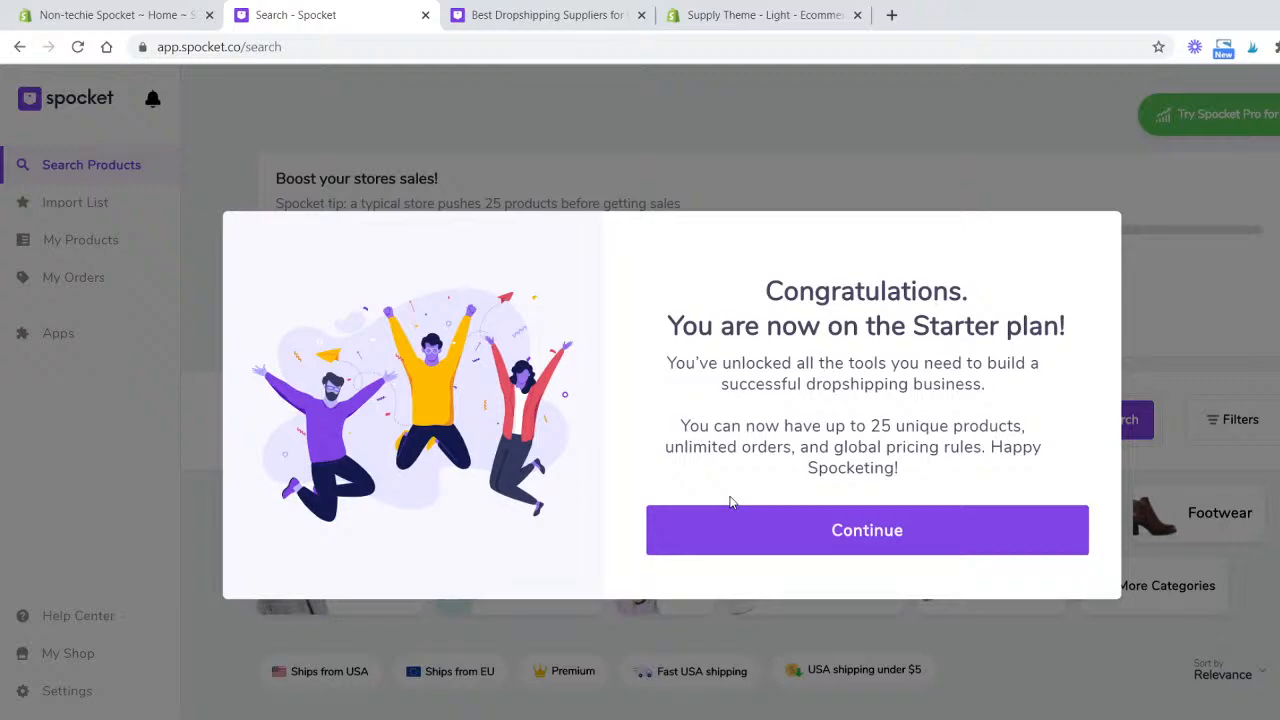
{"action": "left_click", "coordinate": [1040, 543]}
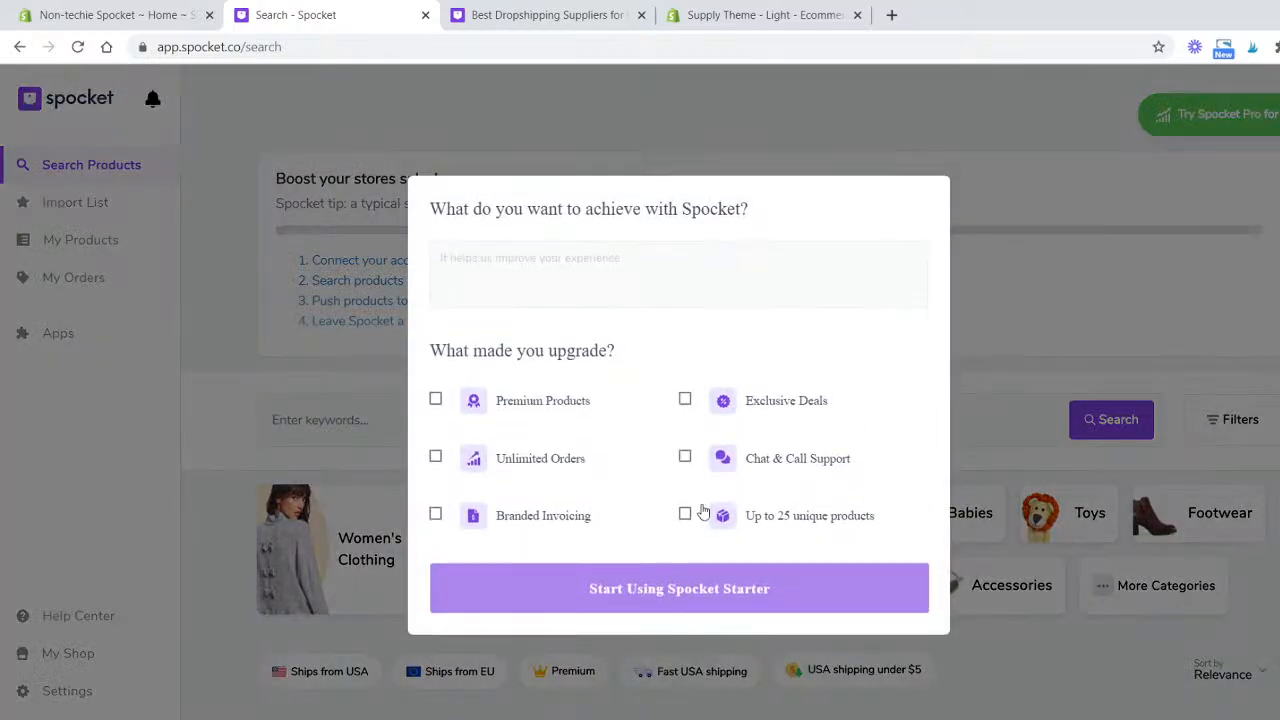
{"action": "left_click", "coordinate": [993, 507]}
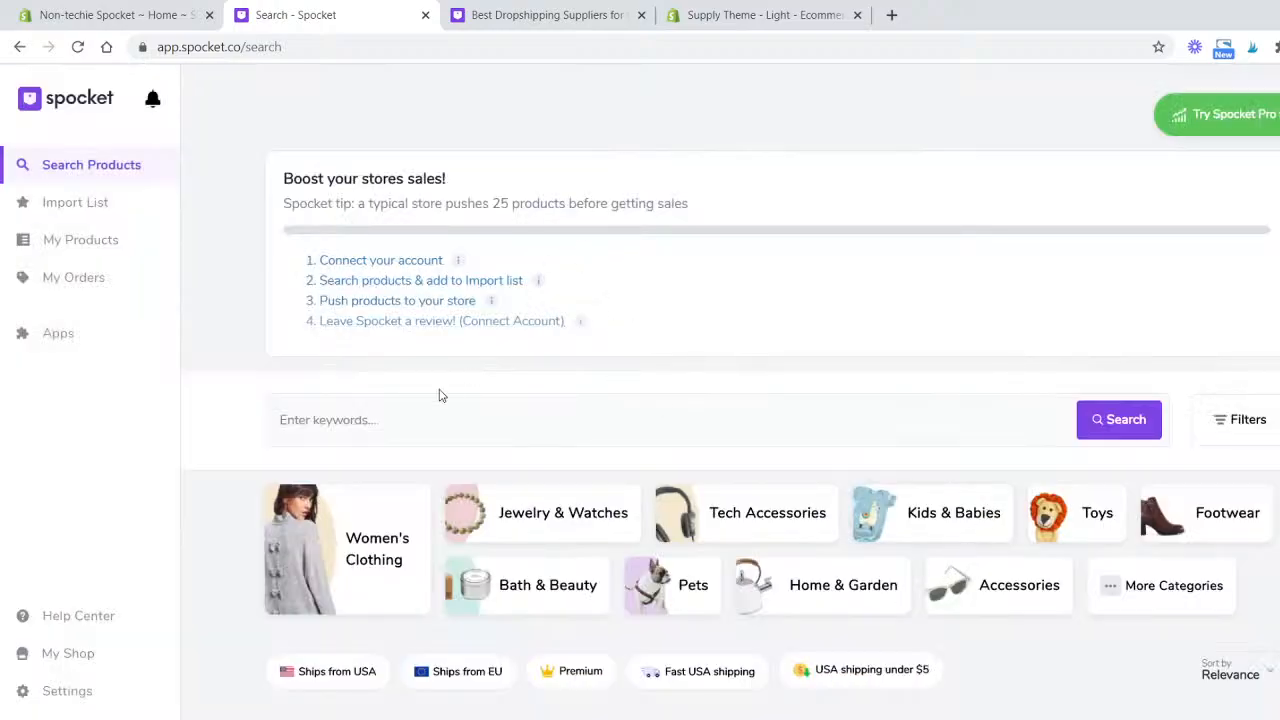
- Reopen the Bath & Beauty category and filter it to Ships from USA and USA shipping under $5
{"action": "scroll", "coordinate": [437, 392], "scroll_direction": "down", "scroll_amount": 2}
{"action": "scroll", "coordinate": [437, 387], "scroll_direction": "down", "scroll_amount": 4}
{"action": "scroll", "coordinate": [440, 389], "scroll_direction": "up", "scroll_amount": 6}
{"action": "scroll", "coordinate": [871, 310], "scroll_direction": "down", "scroll_amount": 6}
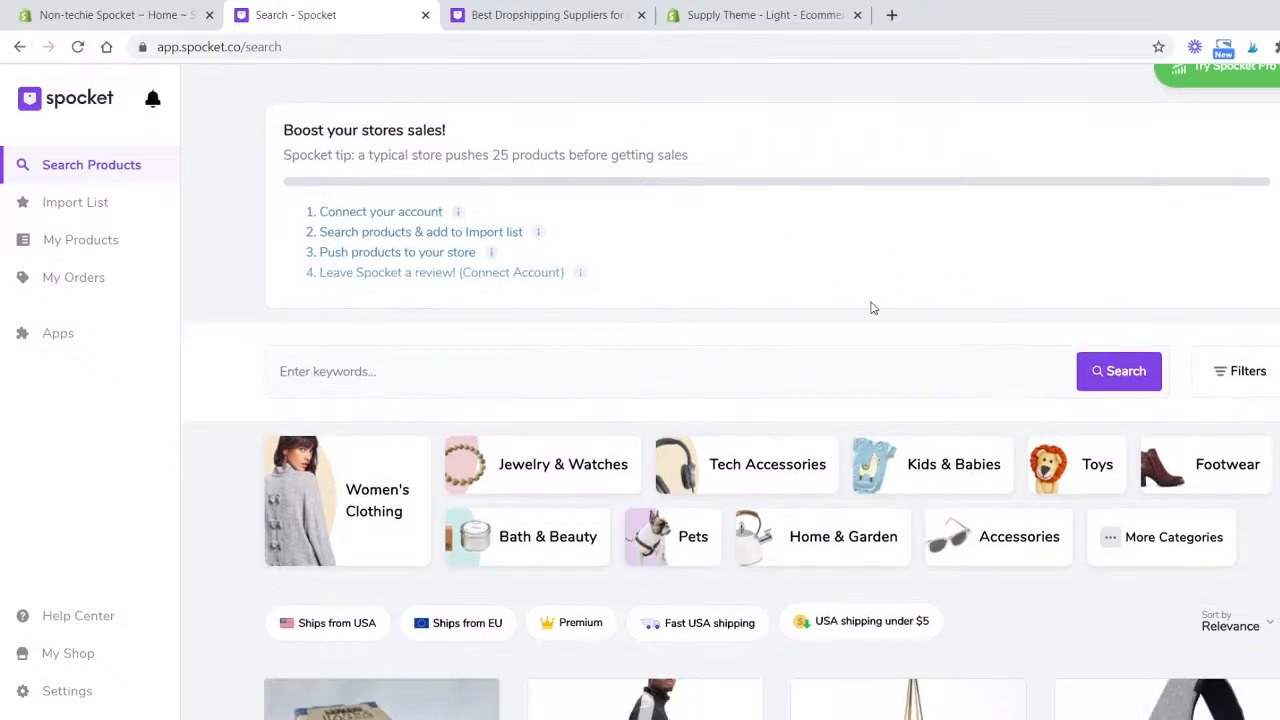
{"action": "scroll", "coordinate": [617, 297], "scroll_direction": "up", "scroll_amount": 2}
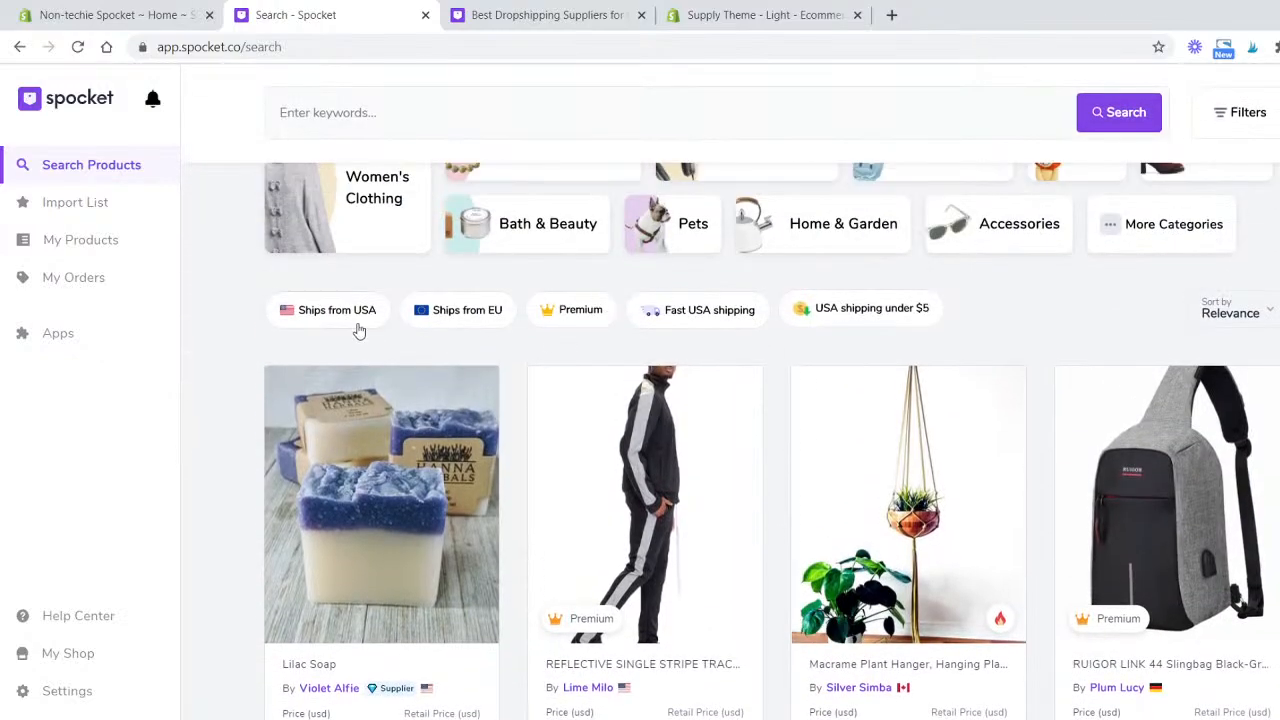
{"action": "scroll", "coordinate": [545, 487], "scroll_direction": "up", "scroll_amount": 3}
{"action": "left_click", "coordinate": [545, 487]}
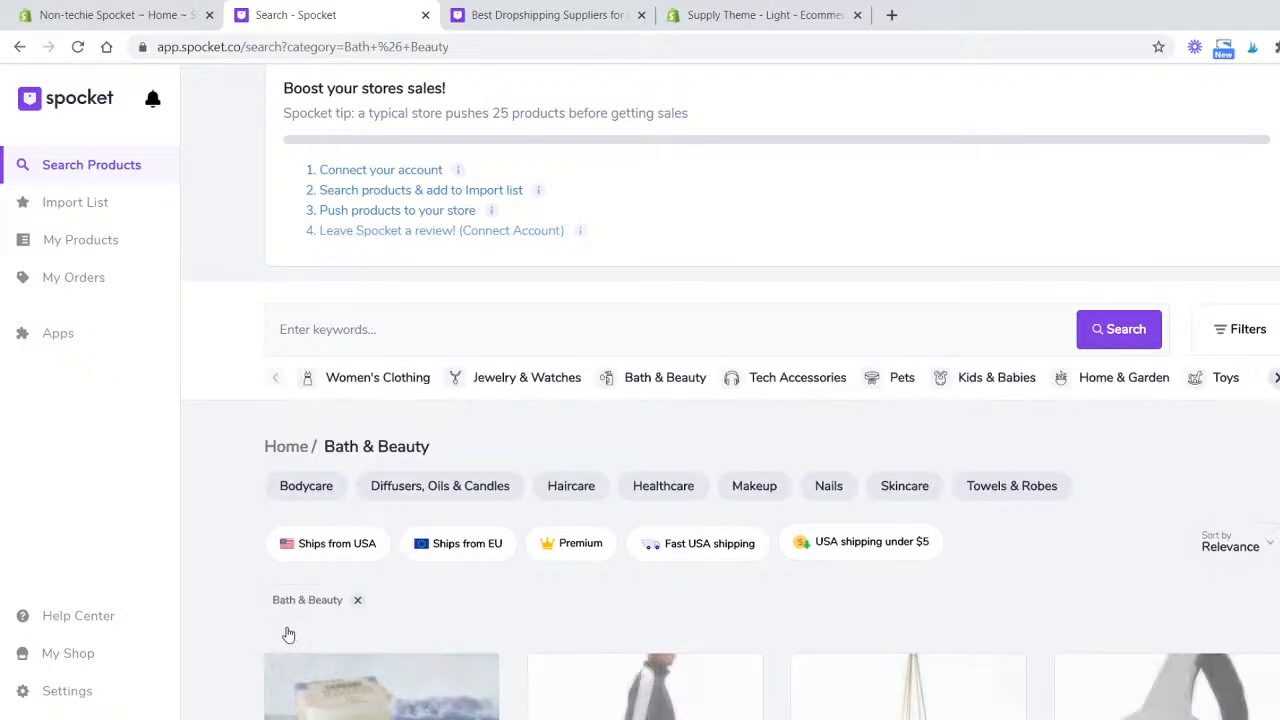
{"action": "left_click", "coordinate": [366, 543]}
{"action": "left_click", "coordinate": [829, 549]}
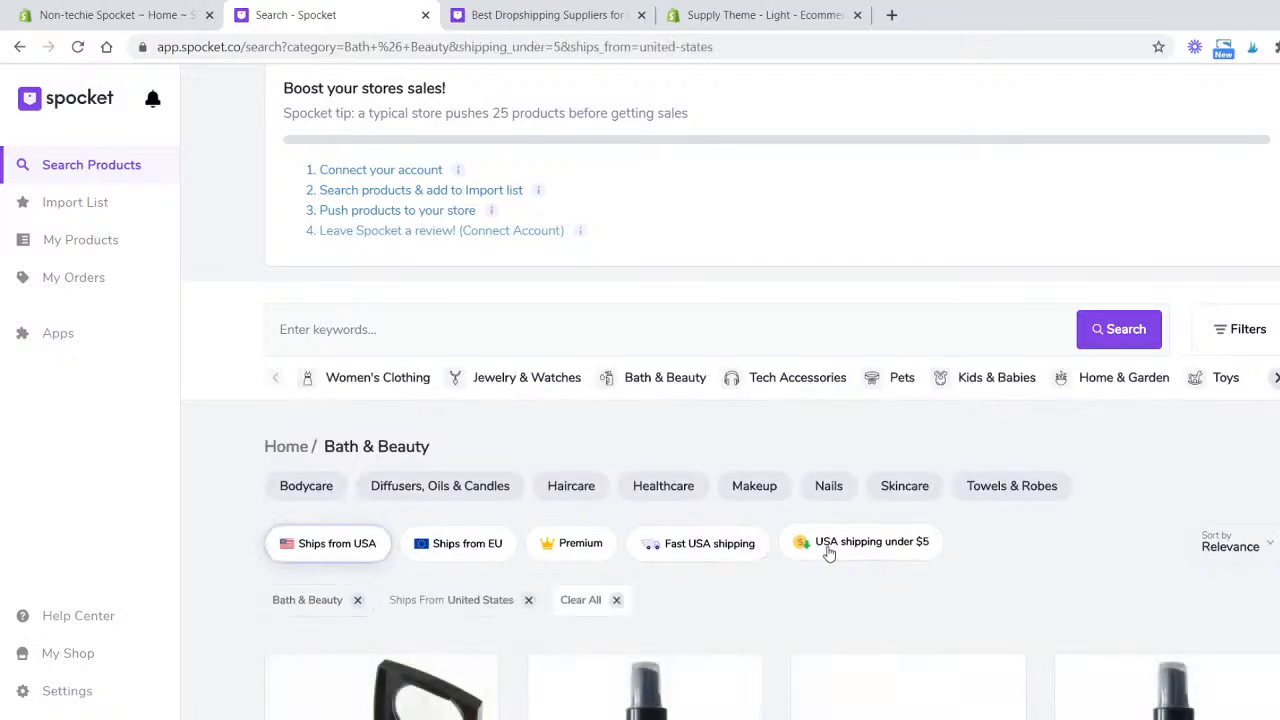
- Open the Teal Hestia supplier page from Purple Organza Nail Wraps and add Dot Me Gel Nail Wraps to the import list
{"action": "scroll", "coordinate": [827, 553], "scroll_direction": "down", "scroll_amount": 4}
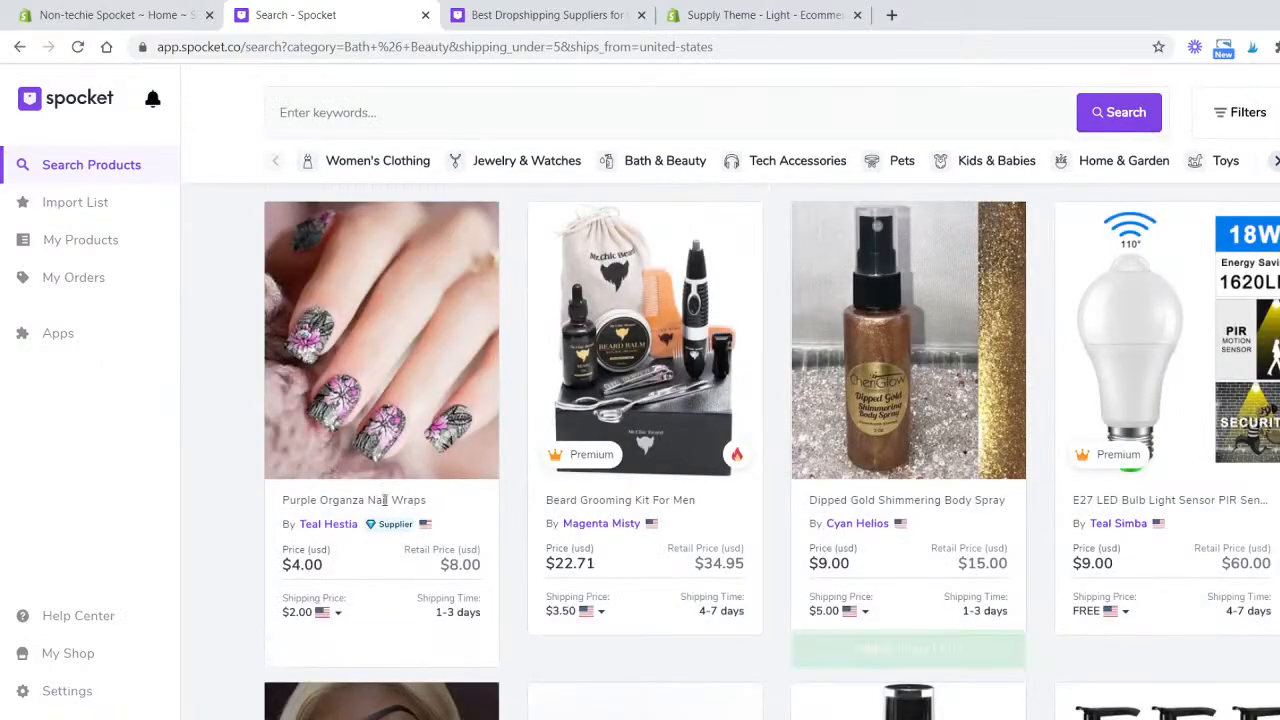
{"action": "left_click", "coordinate": [343, 527]}
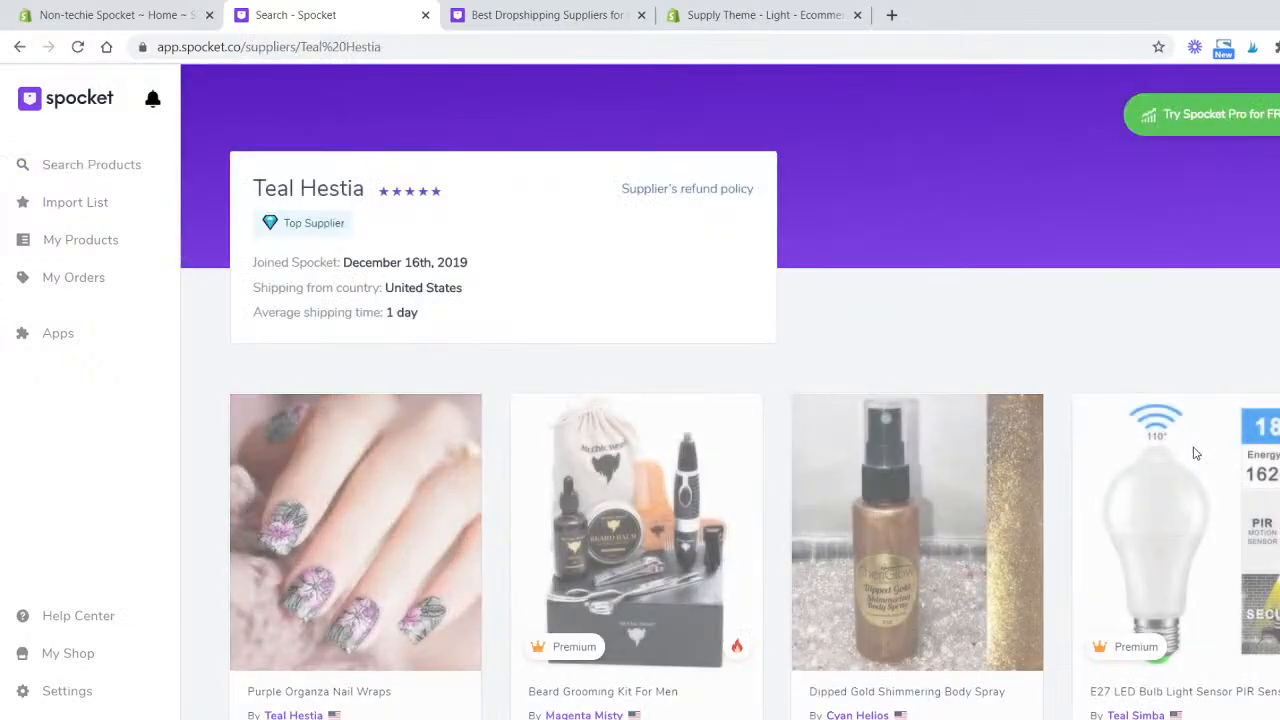
{"action": "scroll", "coordinate": [1030, 410], "scroll_direction": "down", "scroll_amount": 3}
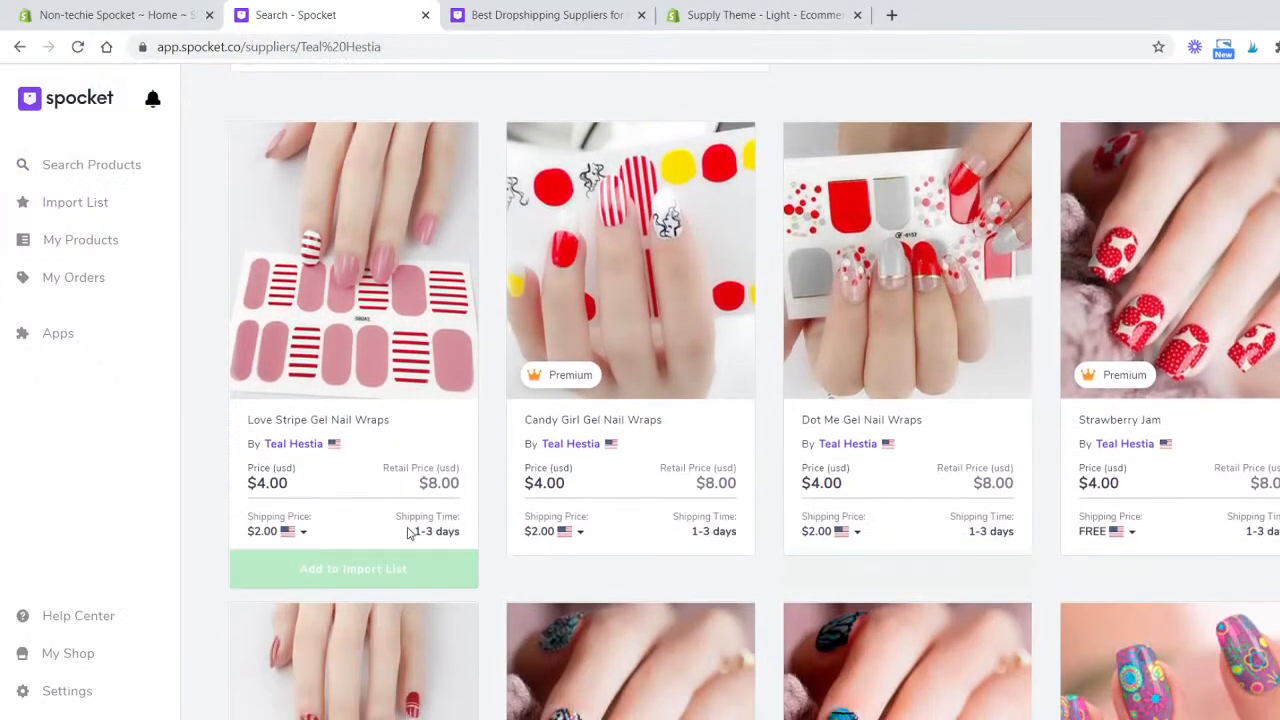
{"action": "mouse_move", "coordinate": [851, 558]}
{"action": "scroll", "coordinate": [851, 540], "scroll_direction": "down", "scroll_amount": 1}
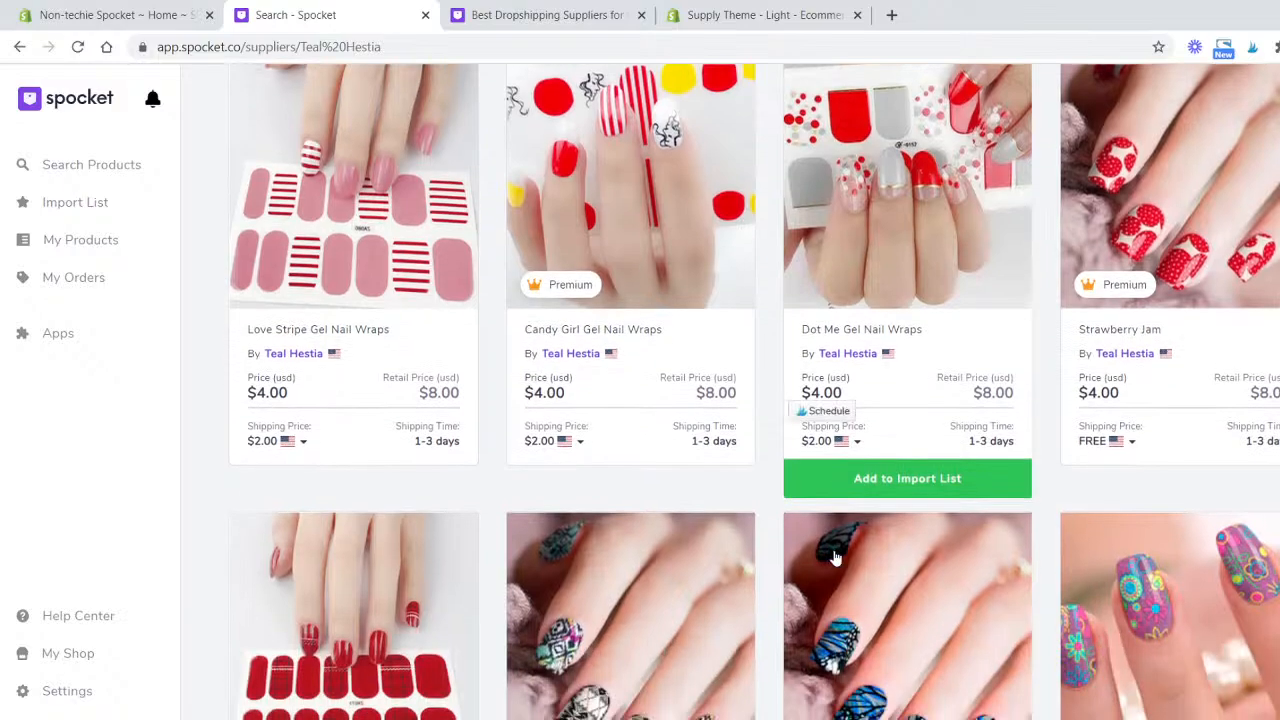
{"action": "left_click", "coordinate": [959, 476]}
- Add Butterfly Effect Nail Wraps to the import list
{"action": "scroll", "coordinate": [960, 483], "scroll_direction": "down", "scroll_amount": 5}
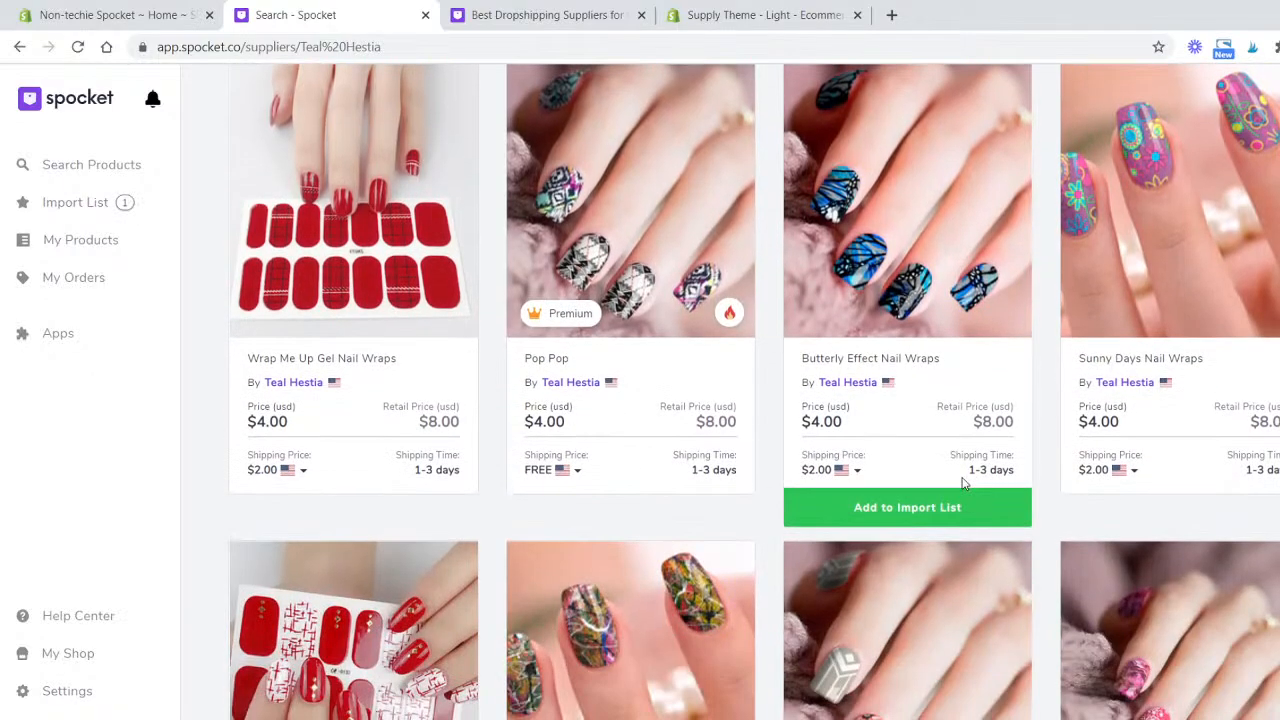
{"action": "left_click", "coordinate": [980, 517]}
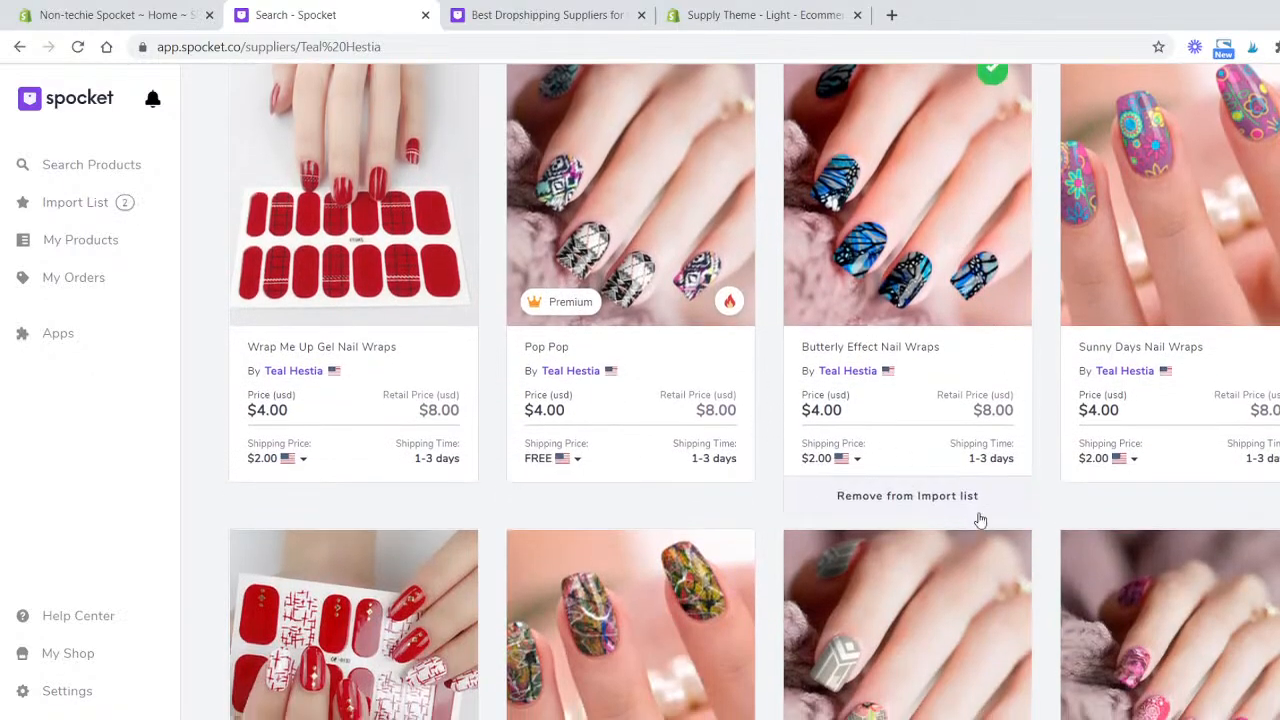
- Scroll further down the Teal Hestia catalogue and add Blue Floral Nail Wraps to the import list
{"action": "scroll", "coordinate": [980, 520], "scroll_direction": "down", "scroll_amount": 4}
{"action": "scroll", "coordinate": [815, 577], "scroll_direction": "down", "scroll_amount": 2}
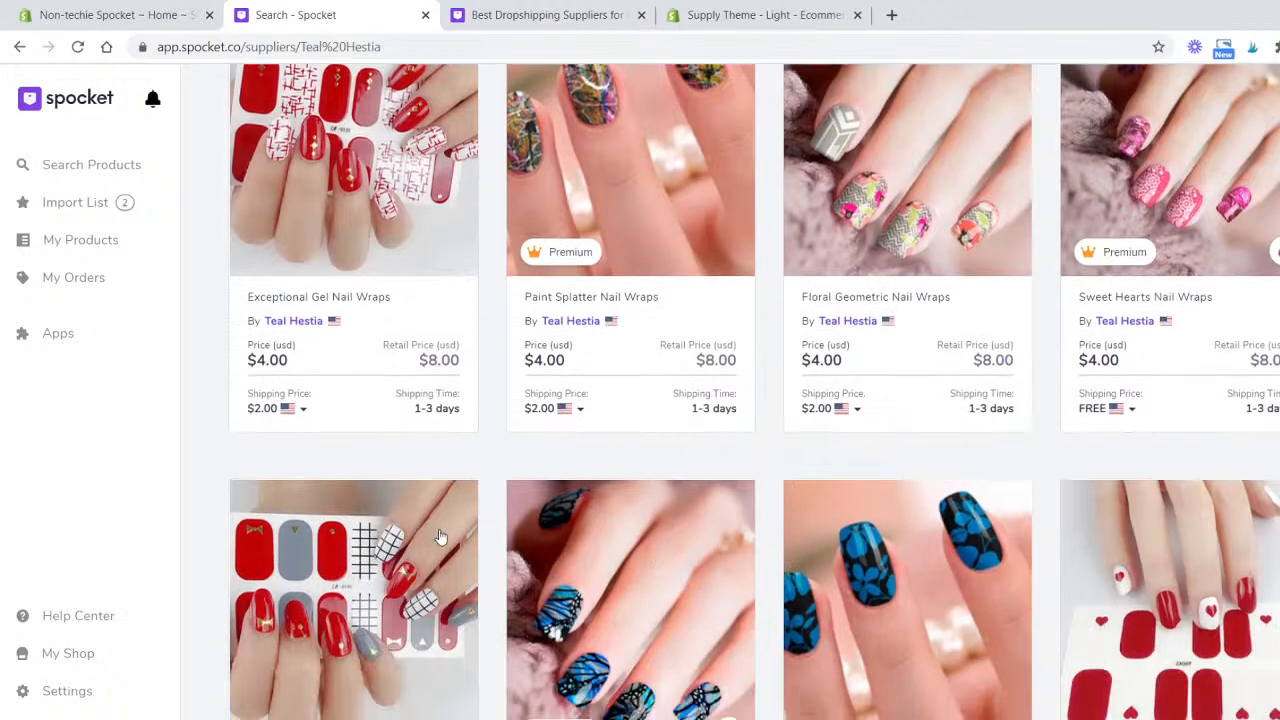
{"action": "scroll", "coordinate": [645, 560], "scroll_direction": "down", "scroll_amount": 3}
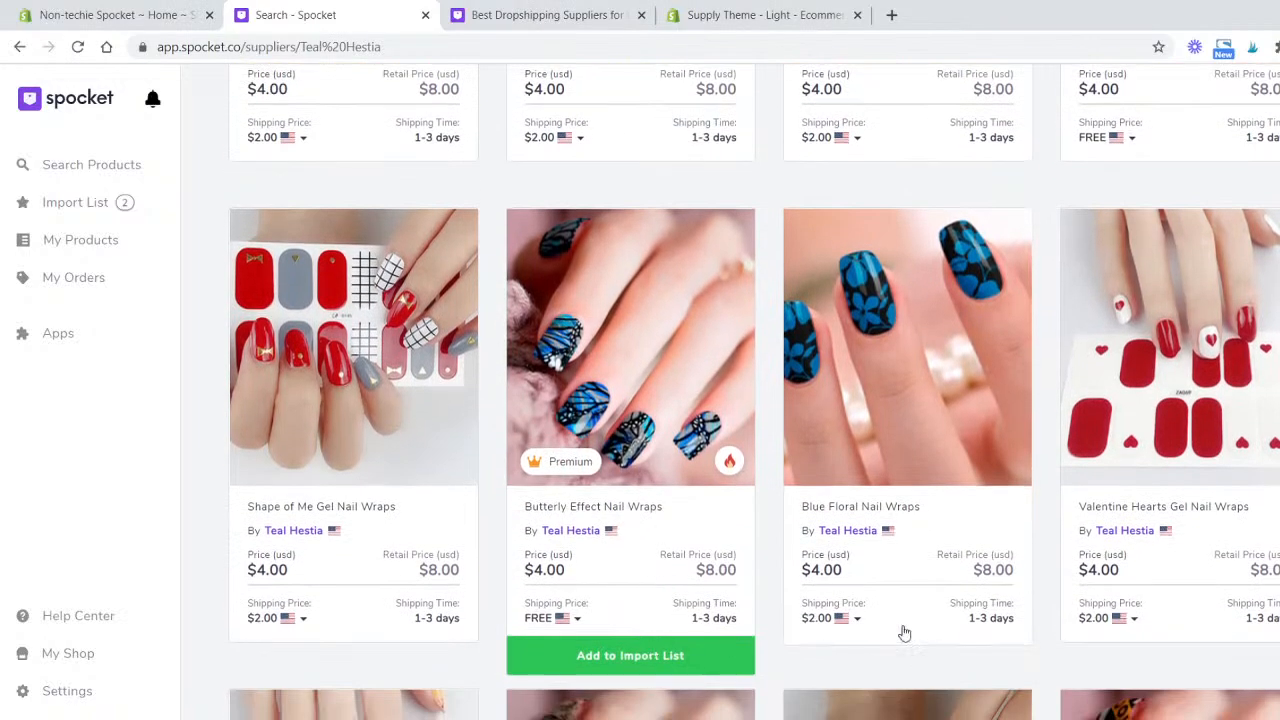
{"action": "mouse_move", "coordinate": [968, 657]}
{"action": "left_click", "coordinate": [1002, 615]}
- Add Orange Flair Gel Nail Wraps to the import list
{"action": "scroll", "coordinate": [1005, 606], "scroll_direction": "down", "scroll_amount": 9}
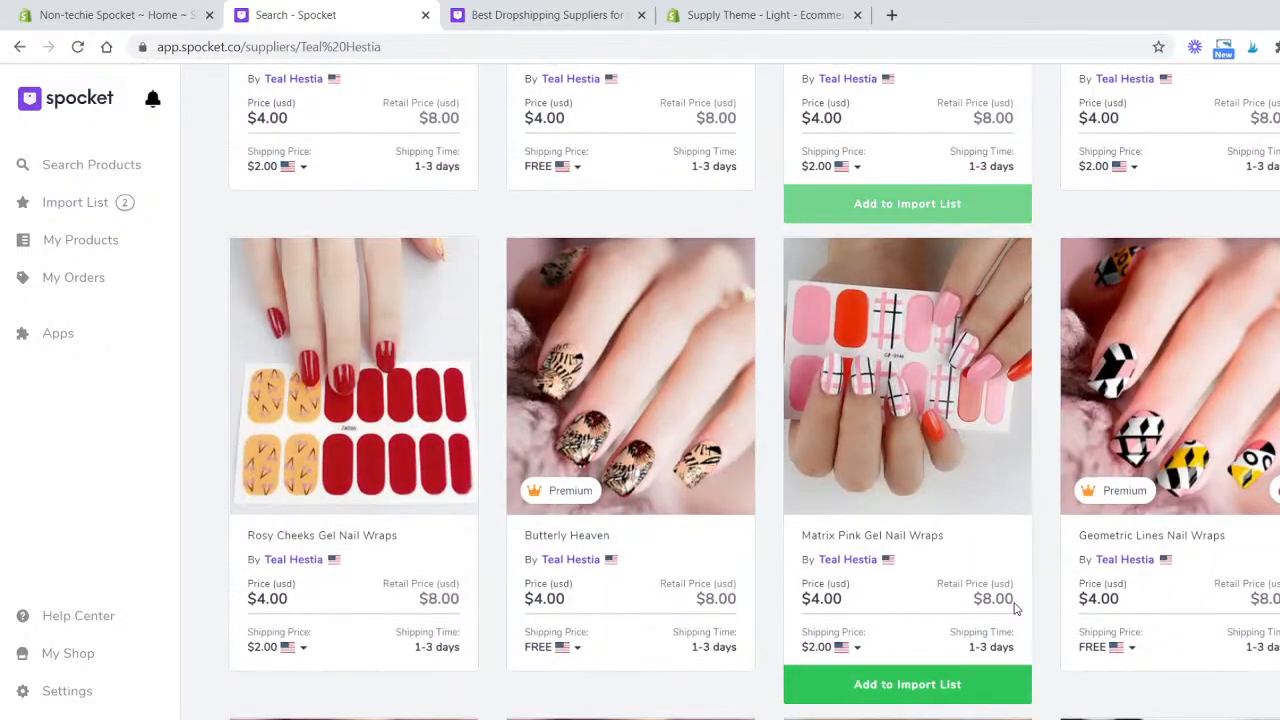
{"action": "scroll", "coordinate": [849, 585], "scroll_direction": "down", "scroll_amount": 5}
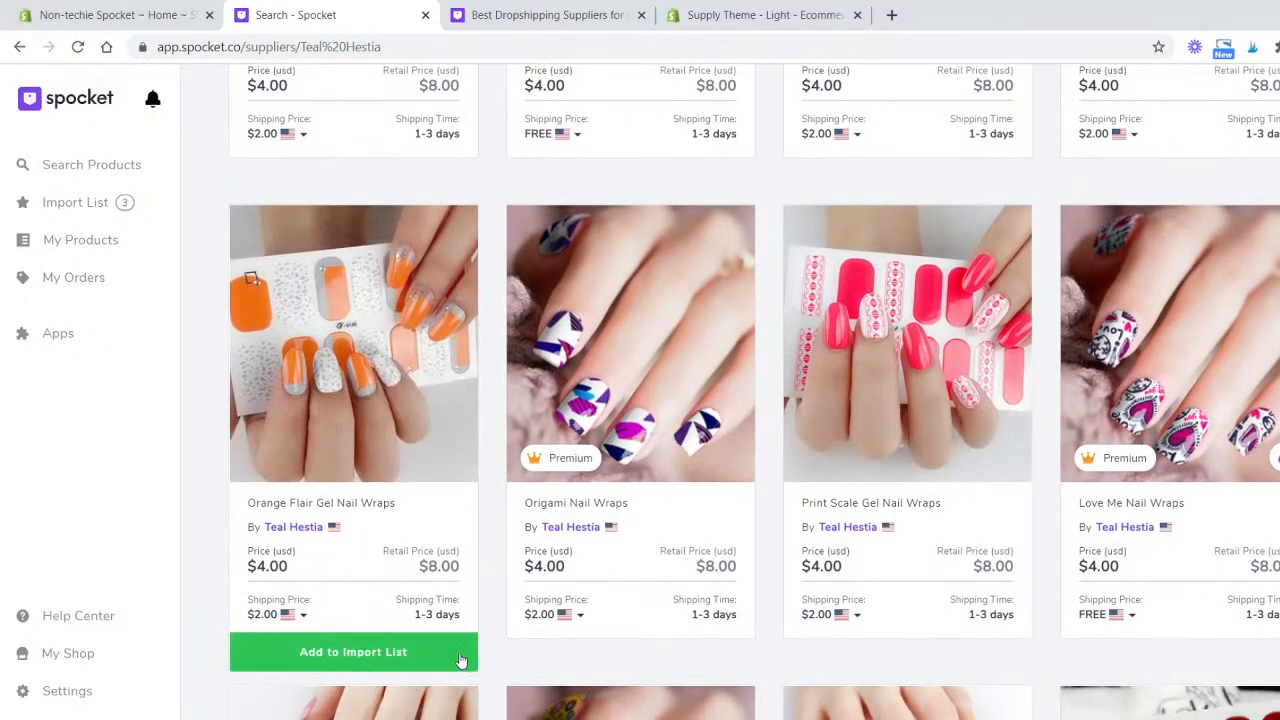
{"action": "left_click", "coordinate": [456, 658]}
- Add Shattered Nail Wraps and Lollipop Art Gel Nail Wraps to the import list
{"action": "scroll", "coordinate": [869, 571], "scroll_direction": "down", "scroll_amount": 5}
{"action": "scroll", "coordinate": [1045, 368], "scroll_direction": "down", "scroll_amount": 8}
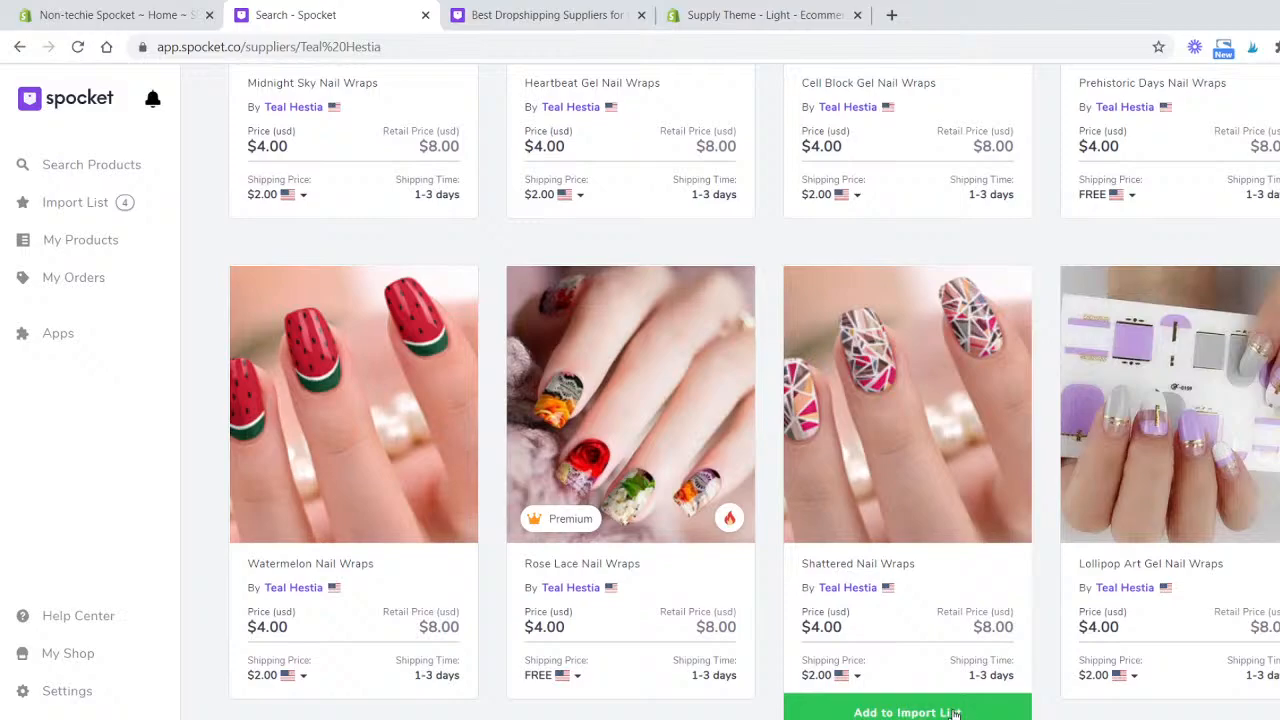
{"action": "left_click", "coordinate": [955, 712]}
{"action": "left_click", "coordinate": [1215, 712]}
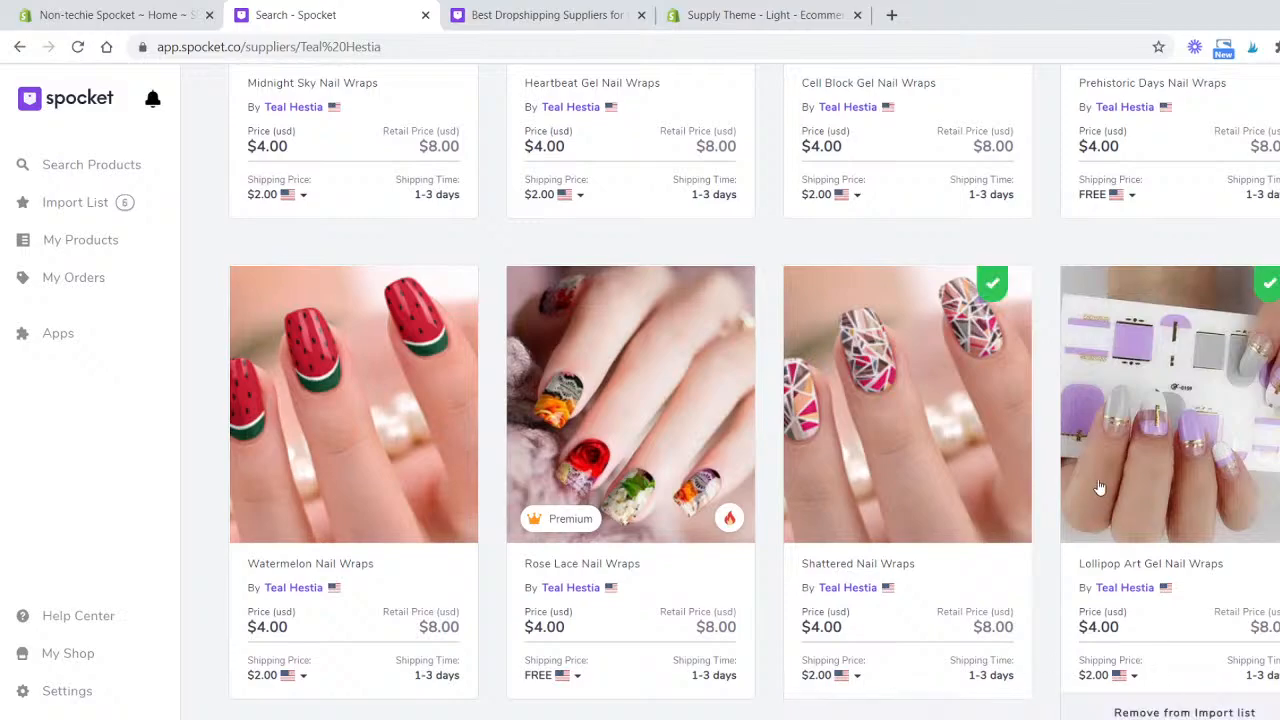
- Add Blue Form Gel Nail Wraps to the import list
{"action": "scroll", "coordinate": [1100, 488], "scroll_direction": "down", "scroll_amount": 10}
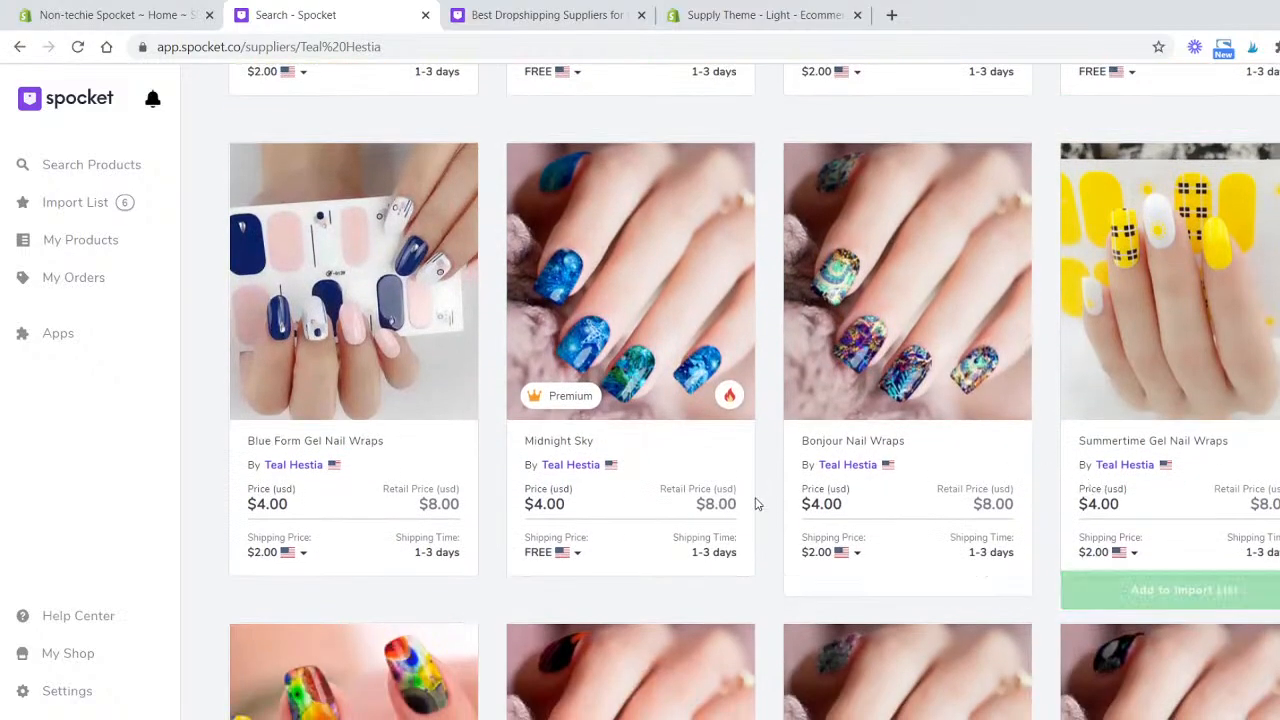
{"action": "mouse_move", "coordinate": [429, 589]}
{"action": "left_click", "coordinate": [372, 592]}
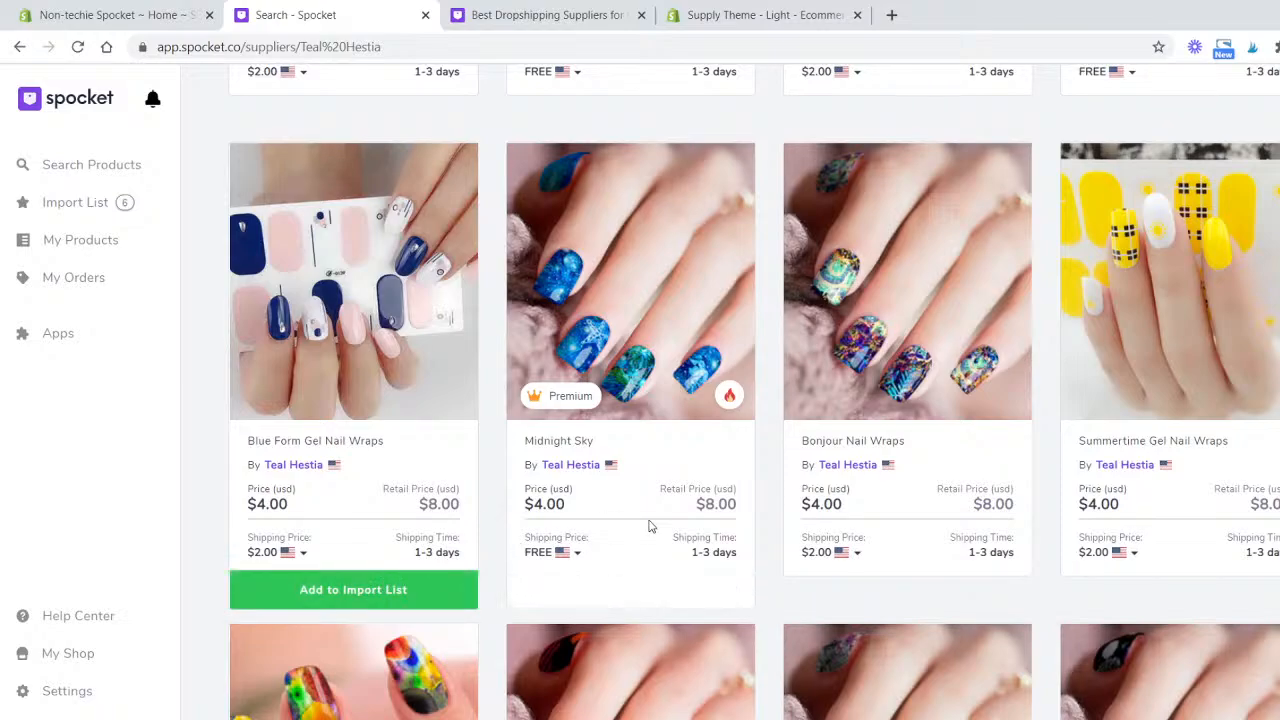
- Add Spring Sky Nail Wraps to the import list
{"action": "scroll", "coordinate": [651, 523], "scroll_direction": "down", "scroll_amount": 6}
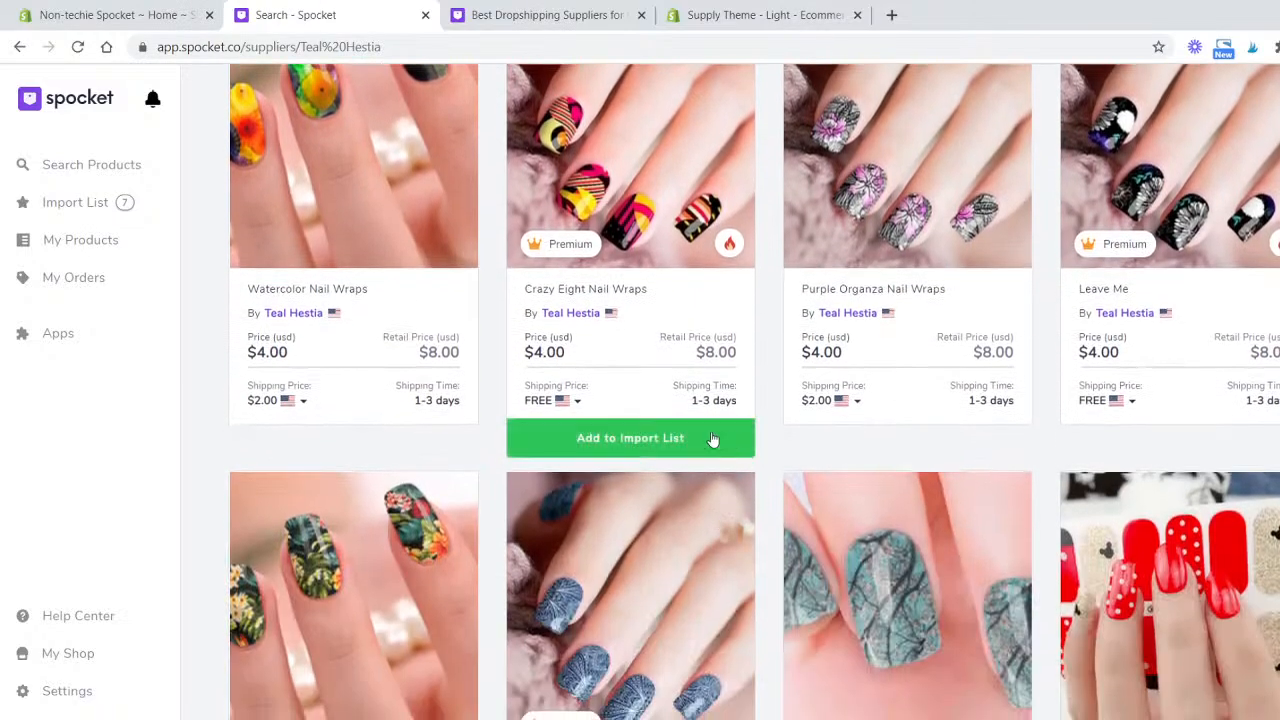
{"action": "scroll", "coordinate": [700, 445], "scroll_direction": "down", "scroll_amount": 5}
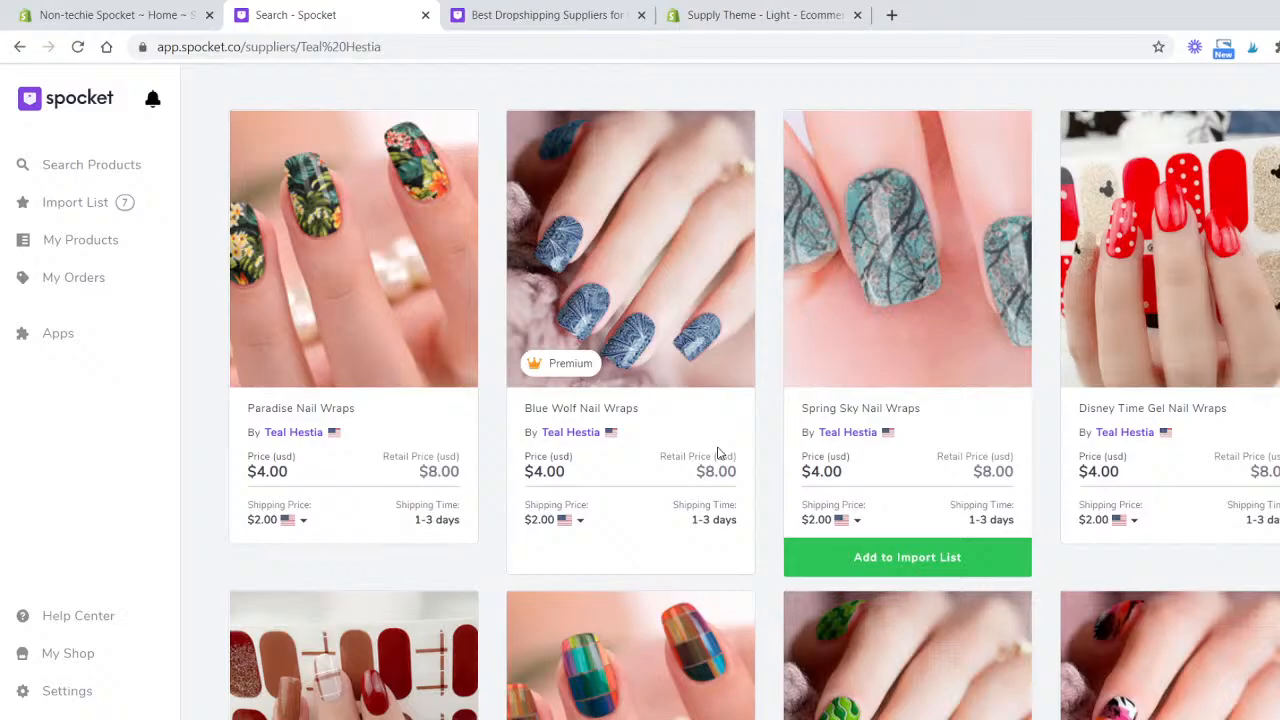
{"action": "left_click", "coordinate": [1004, 560]}
- Add Romance Gel Nail Wraps to the import list
{"action": "scroll", "coordinate": [1004, 560], "scroll_direction": "down", "scroll_amount": 5}
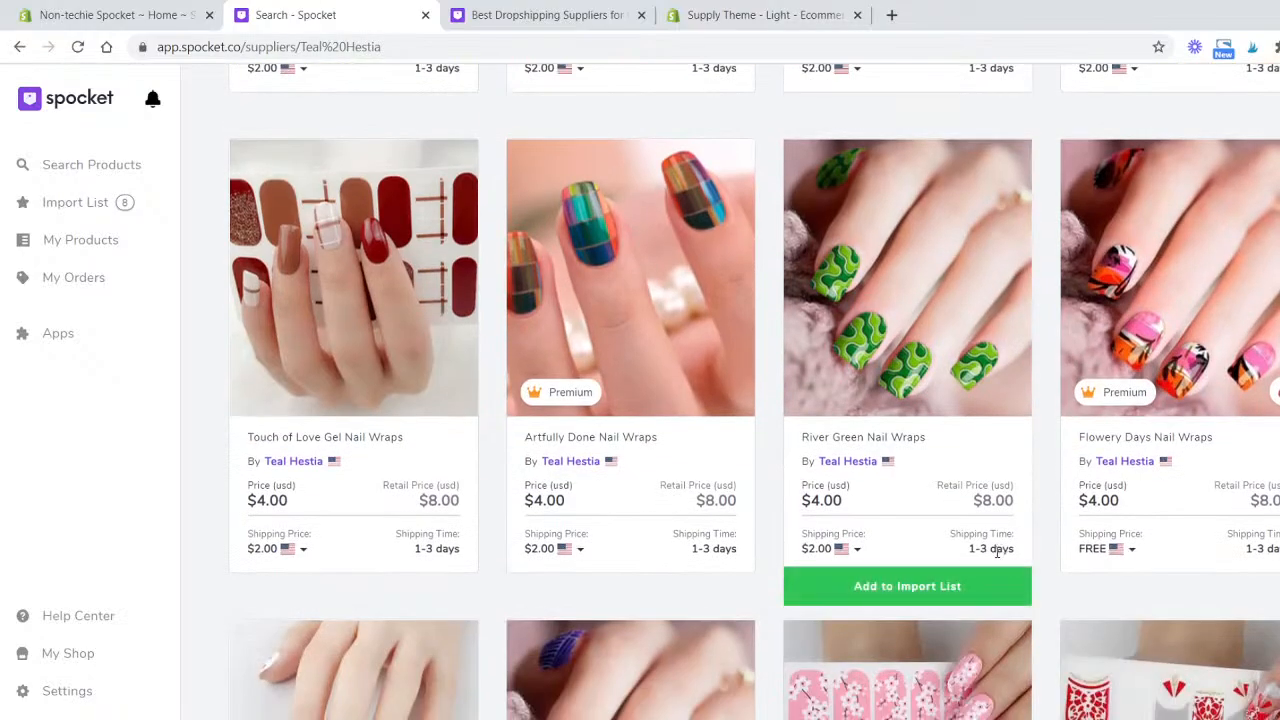
{"action": "scroll", "coordinate": [997, 553], "scroll_direction": "down", "scroll_amount": 5}
{"action": "scroll", "coordinate": [871, 523], "scroll_direction": "down", "scroll_amount": 3}
{"action": "scroll", "coordinate": [1034, 362], "scroll_direction": "up", "scroll_amount": 3}
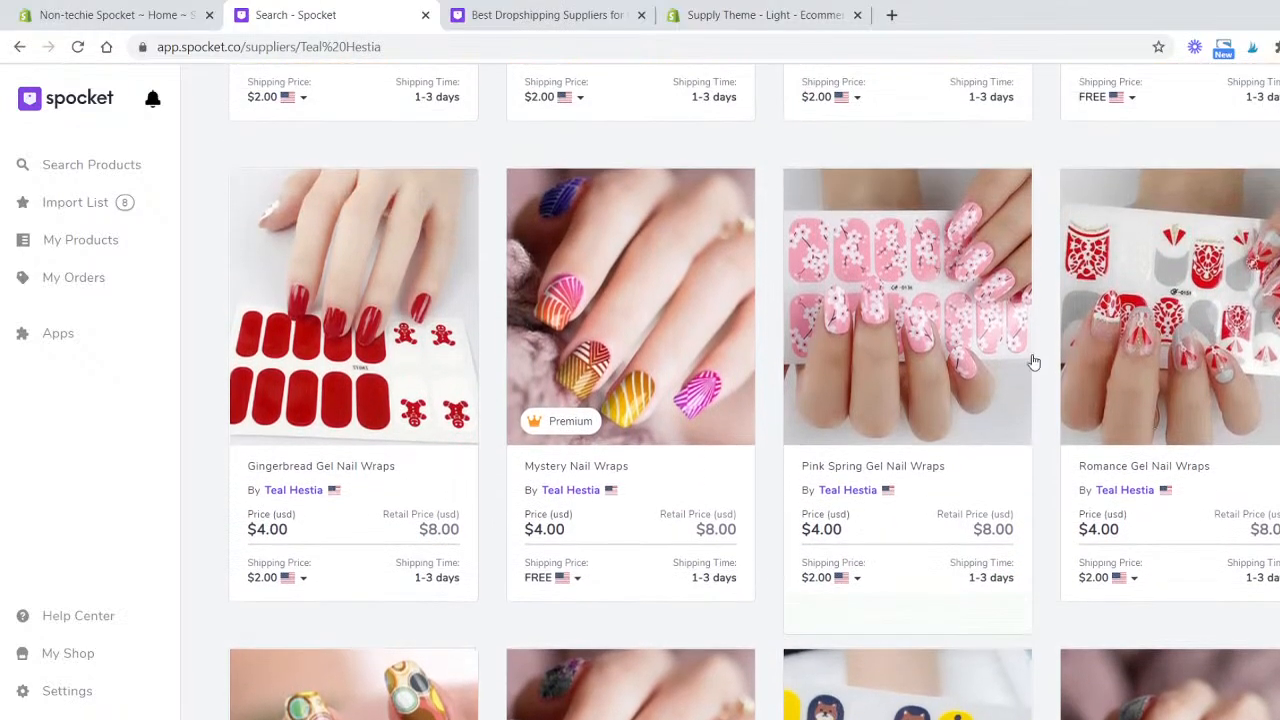
{"action": "left_click", "coordinate": [1234, 620]}
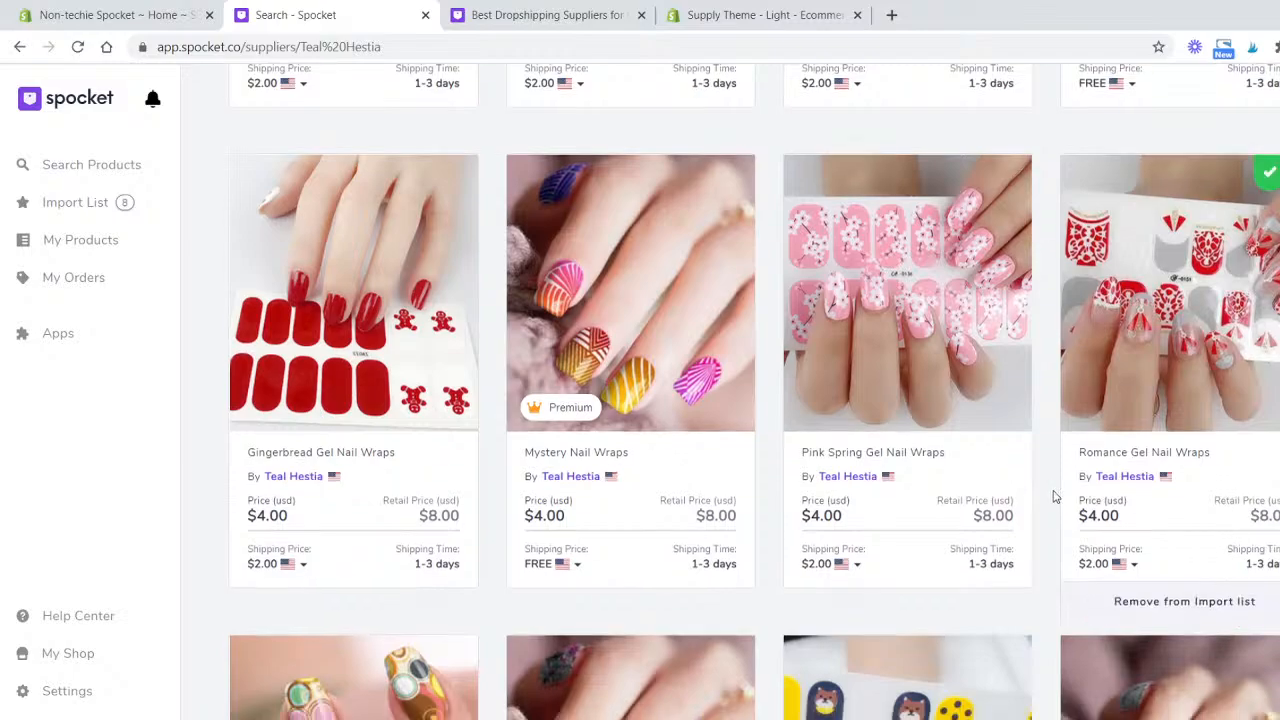
- Add Falling Leaf Gel Nail Wraps to the import list
{"action": "scroll", "coordinate": [1053, 497], "scroll_direction": "down", "scroll_amount": 5}
{"action": "scroll", "coordinate": [950, 450], "scroll_direction": "down", "scroll_amount": 2}
{"action": "scroll", "coordinate": [1205, 413], "scroll_direction": "up", "scroll_amount": 1}
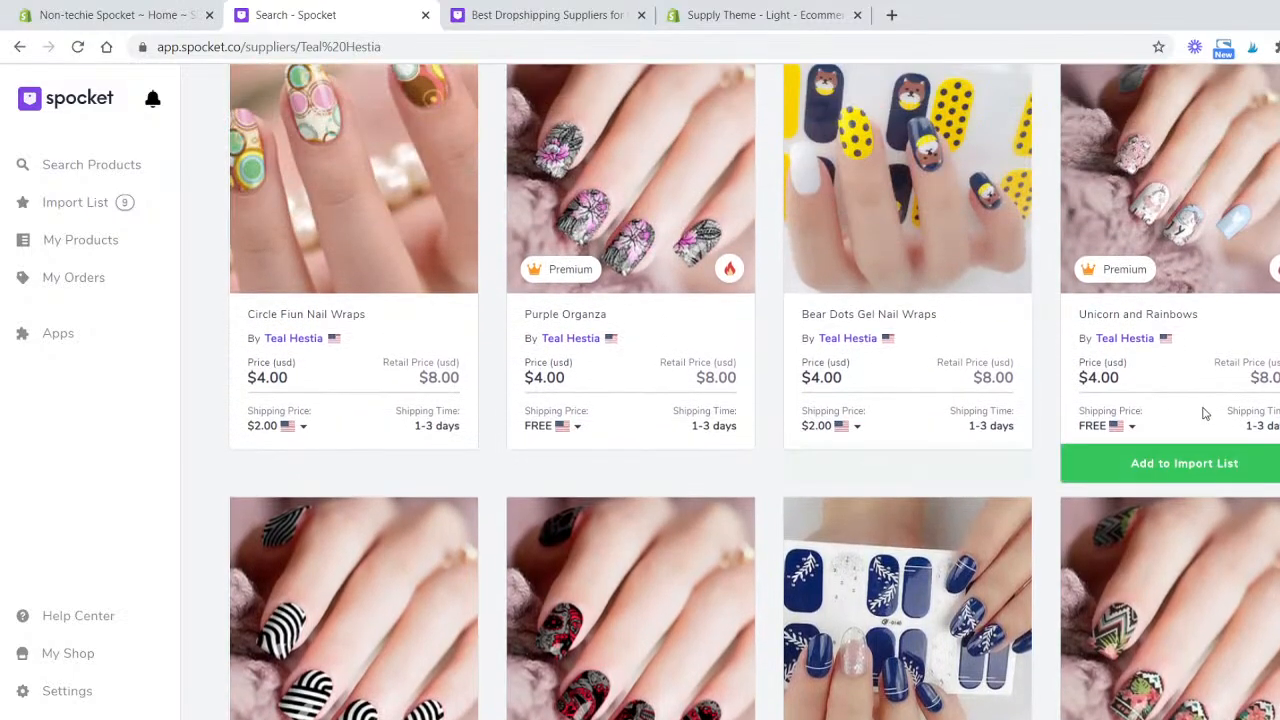
{"action": "mouse_move", "coordinate": [1212, 462]}
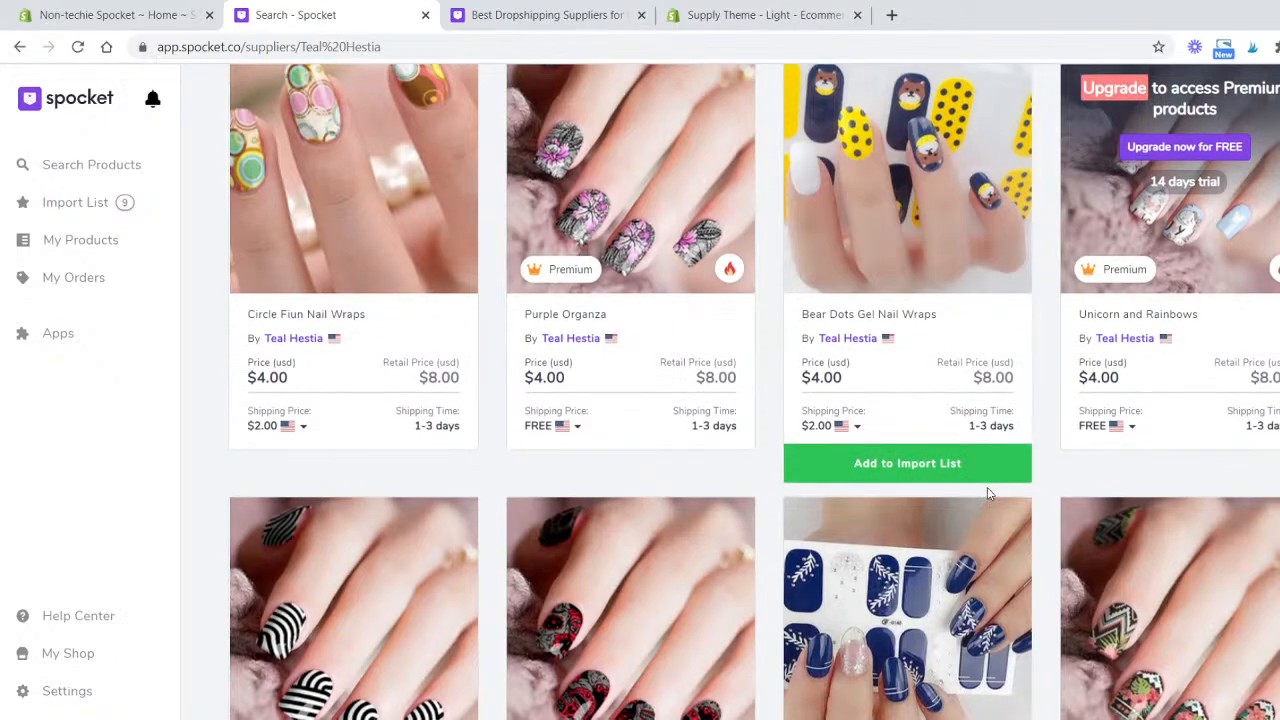
{"action": "scroll", "coordinate": [987, 487], "scroll_direction": "down", "scroll_amount": 4}
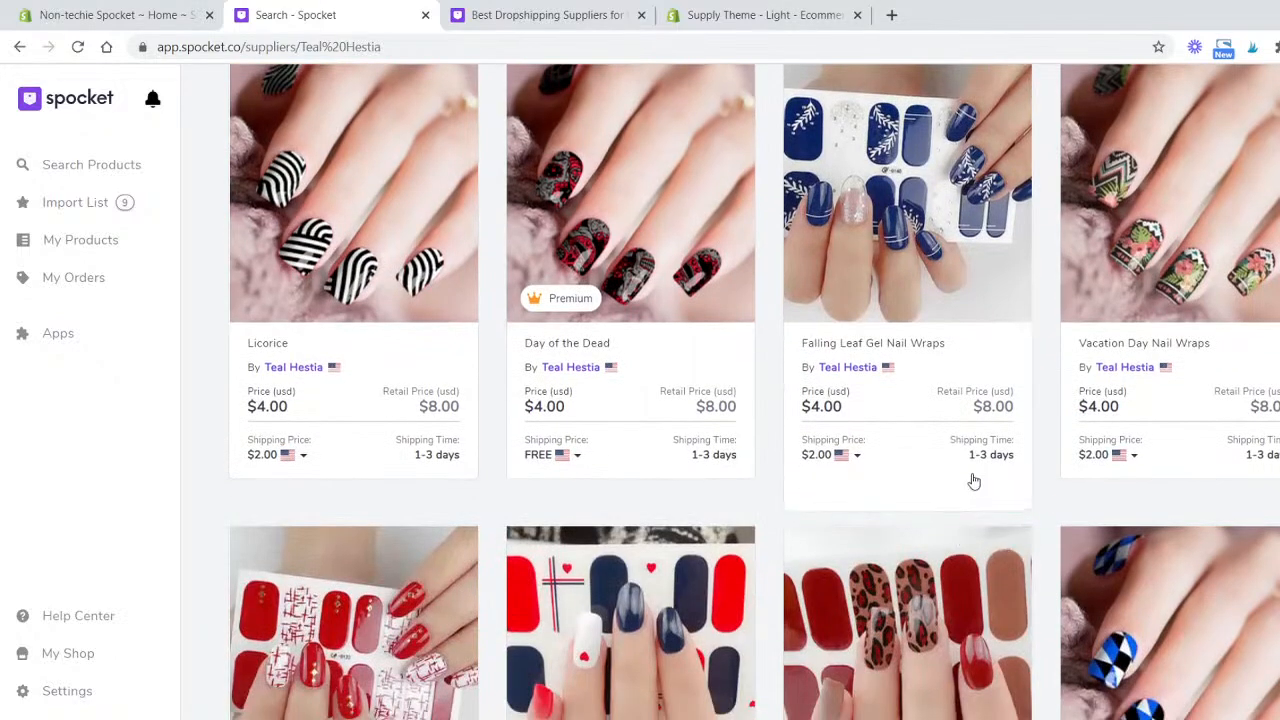
{"action": "mouse_move", "coordinate": [965, 492]}
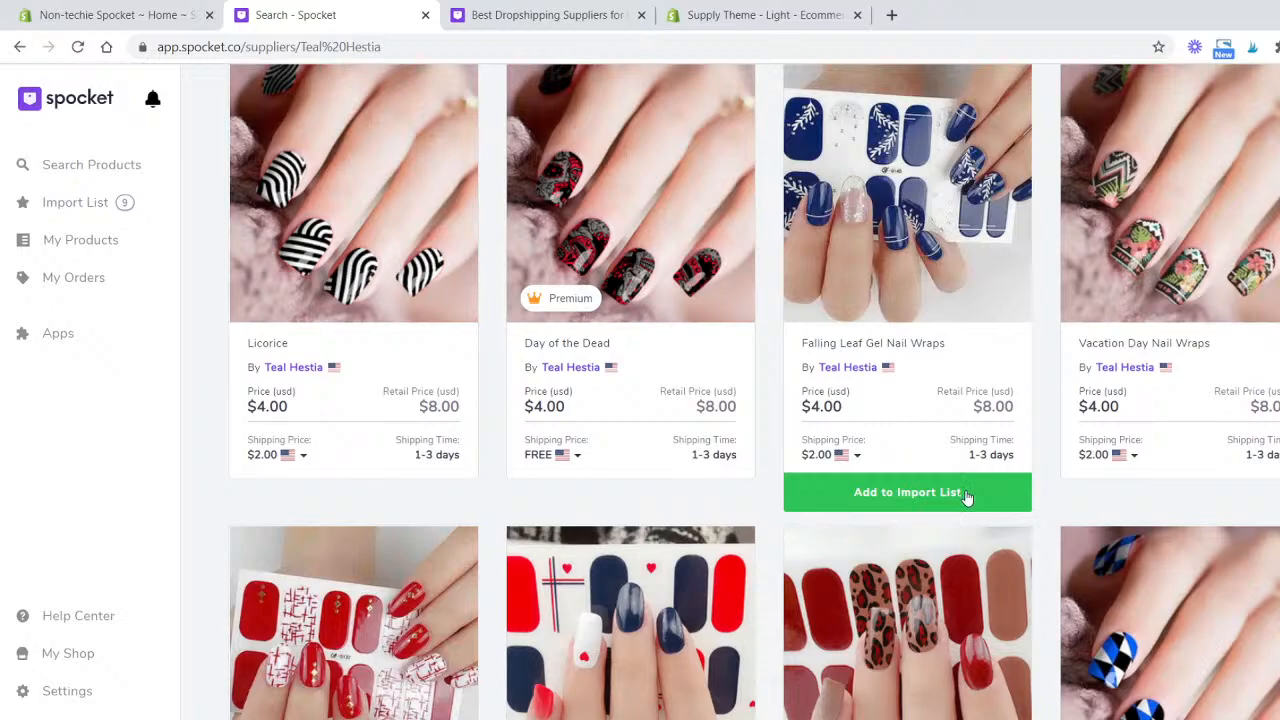
{"action": "left_click", "coordinate": [884, 504]}
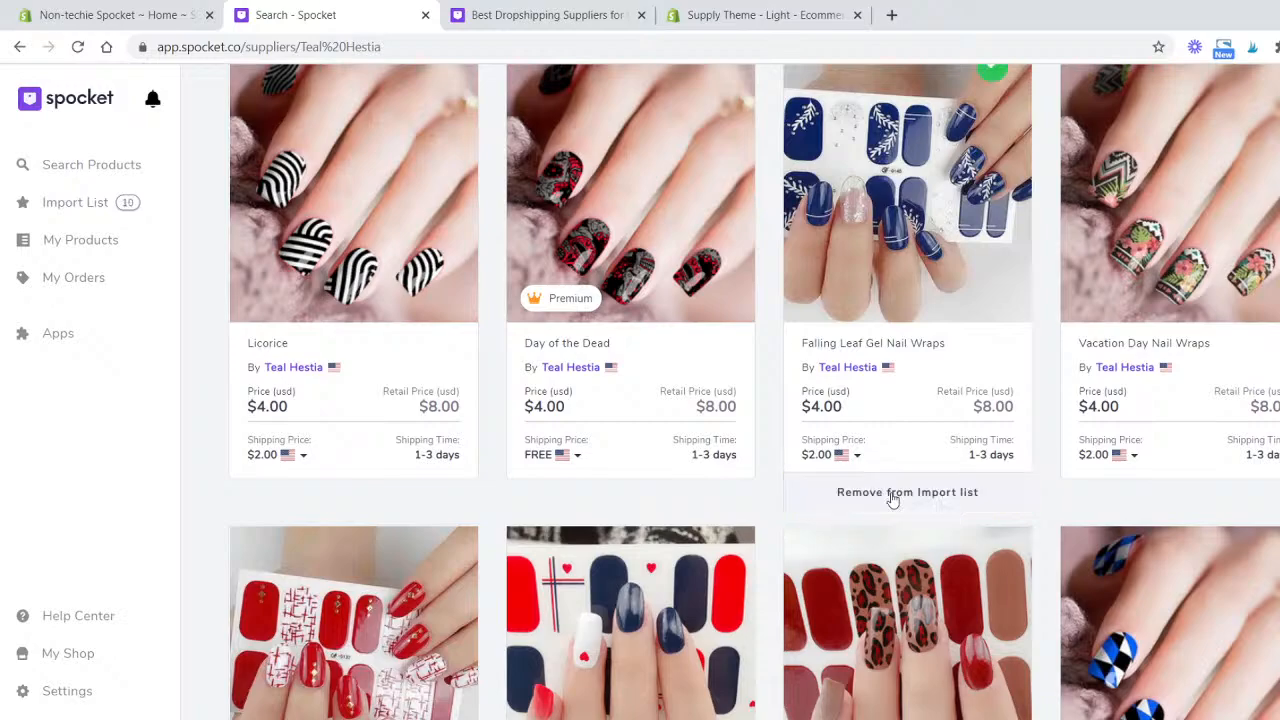
- Open the import list and close the import list tour dialog
{"action": "scroll", "coordinate": [680, 372], "scroll_direction": "down", "scroll_amount": 6}
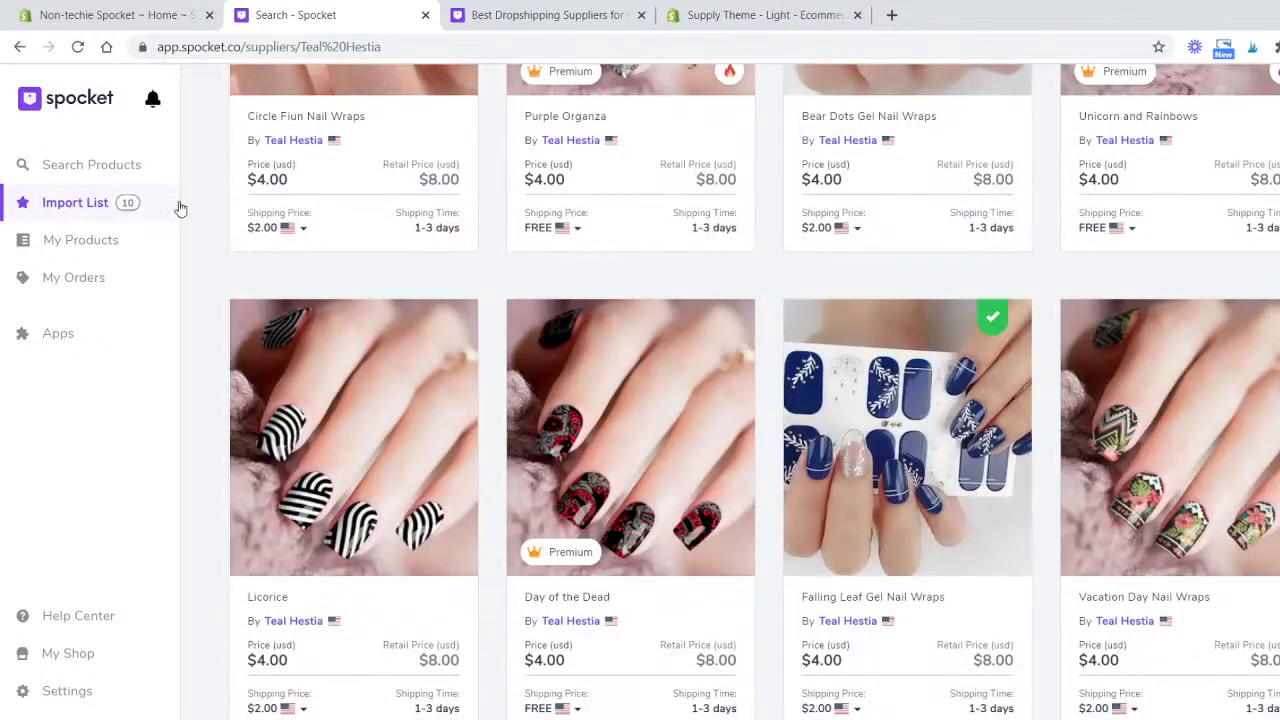
{"action": "scroll", "coordinate": [447, 196], "scroll_direction": "down", "scroll_amount": 5}
{"action": "scroll", "coordinate": [447, 196], "scroll_direction": "up", "scroll_amount": 1}
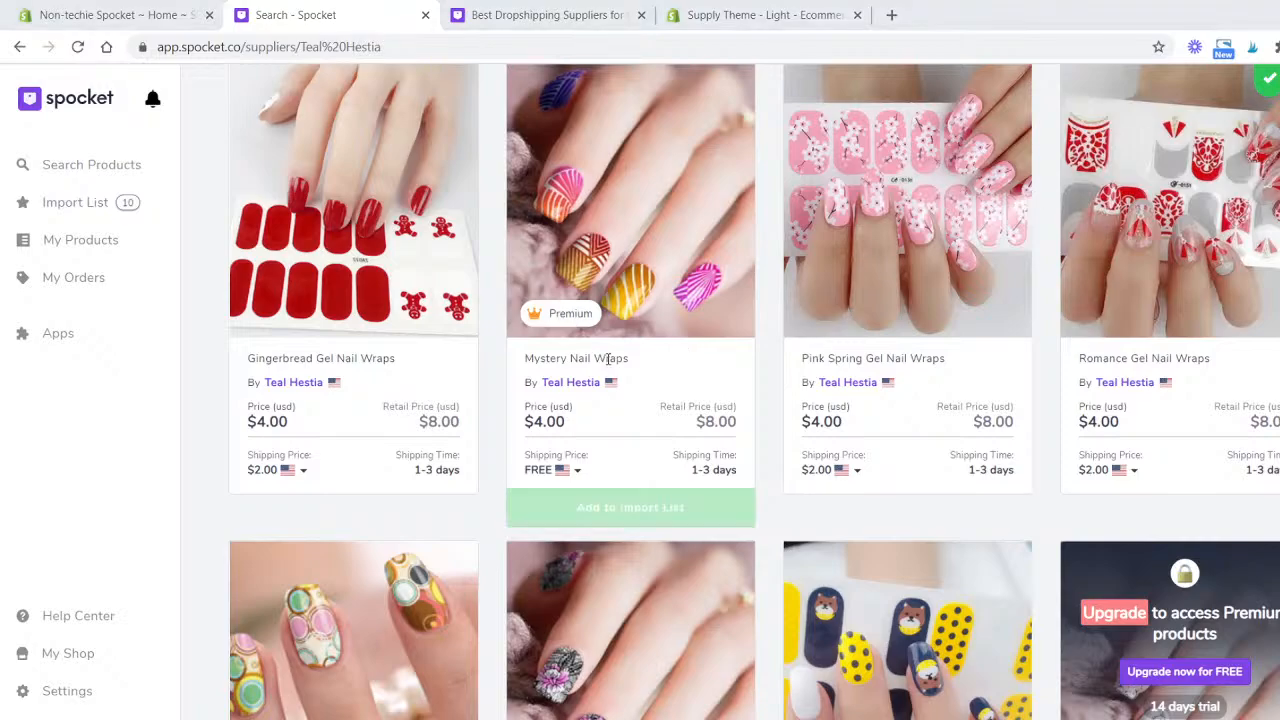
{"action": "scroll", "coordinate": [600, 360], "scroll_direction": "up", "scroll_amount": 3}
{"action": "left_click", "coordinate": [76, 210]}
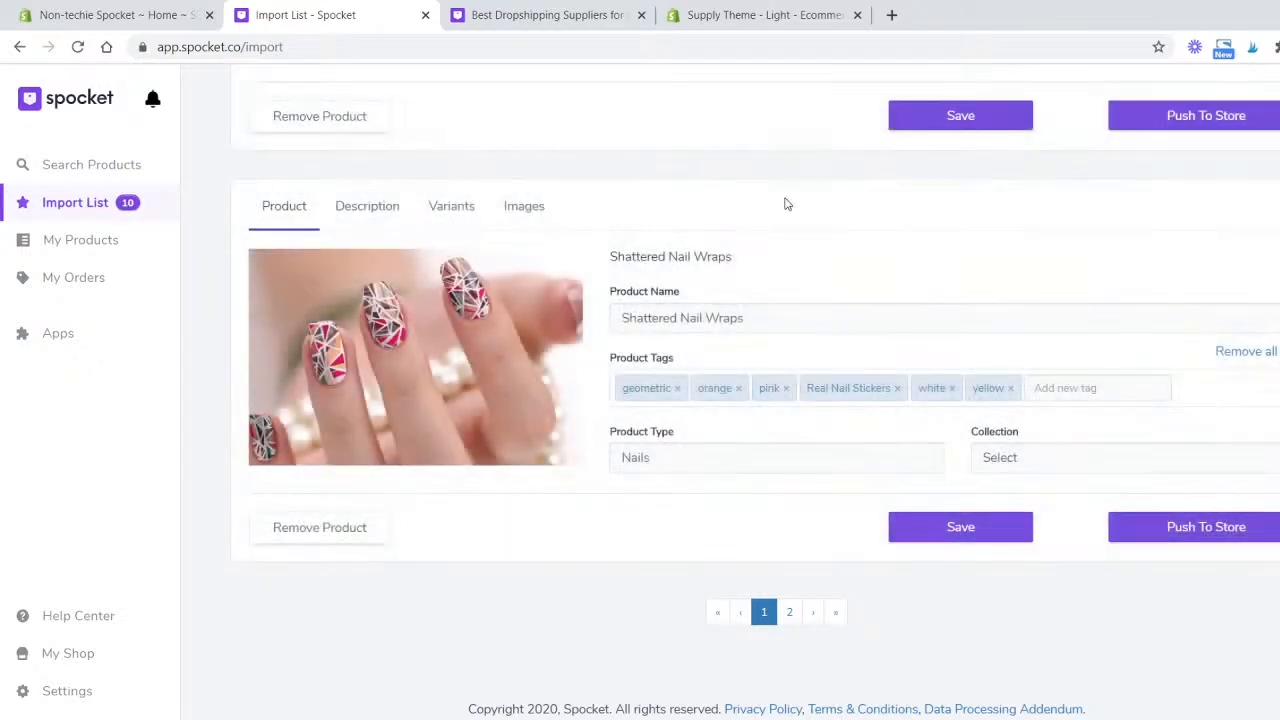
{"action": "scroll", "coordinate": [975, 328], "scroll_direction": "up", "scroll_amount": 20}
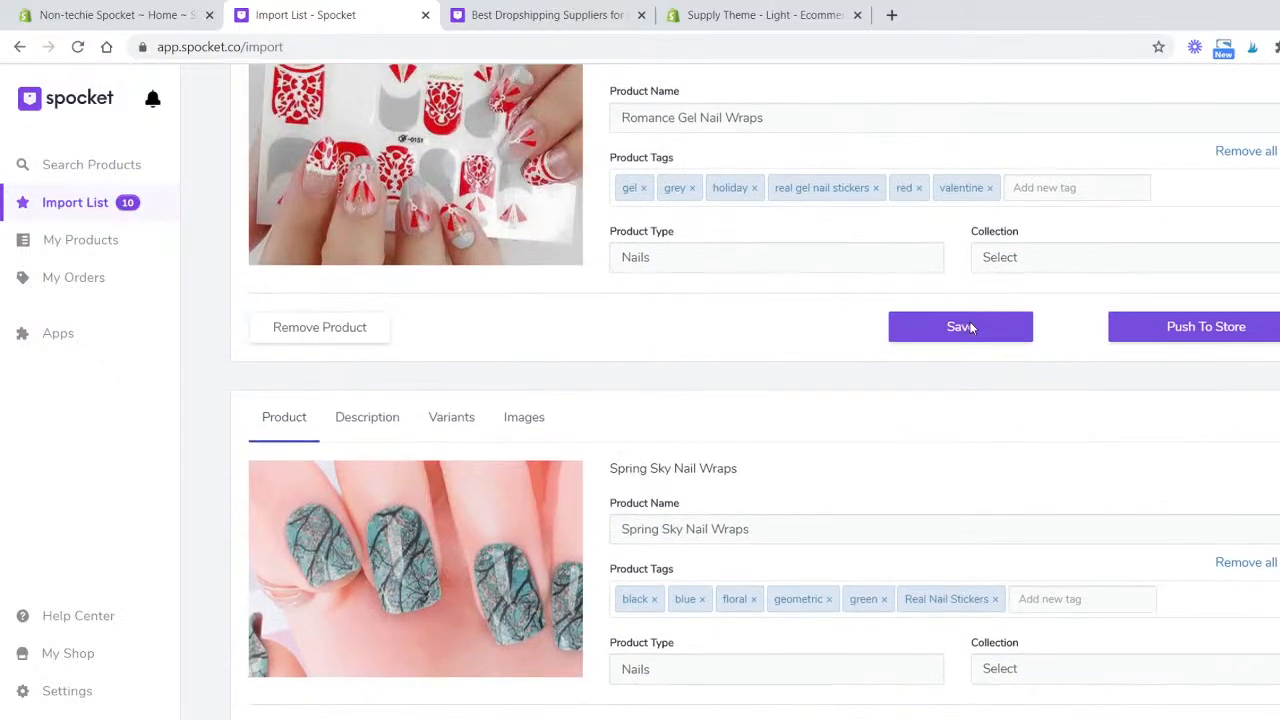
{"action": "scroll", "coordinate": [968, 327], "scroll_direction": "up", "scroll_amount": 2}
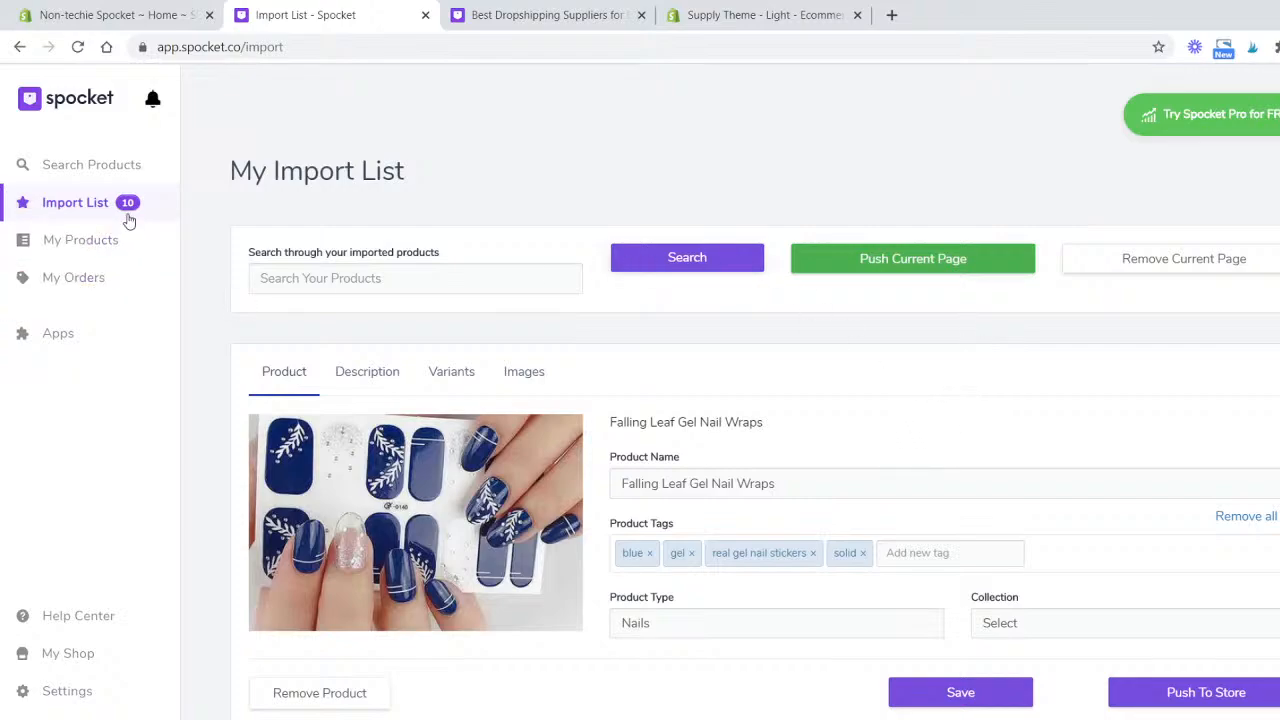
{"action": "scroll", "coordinate": [846, 440], "scroll_direction": "down", "scroll_amount": 1}
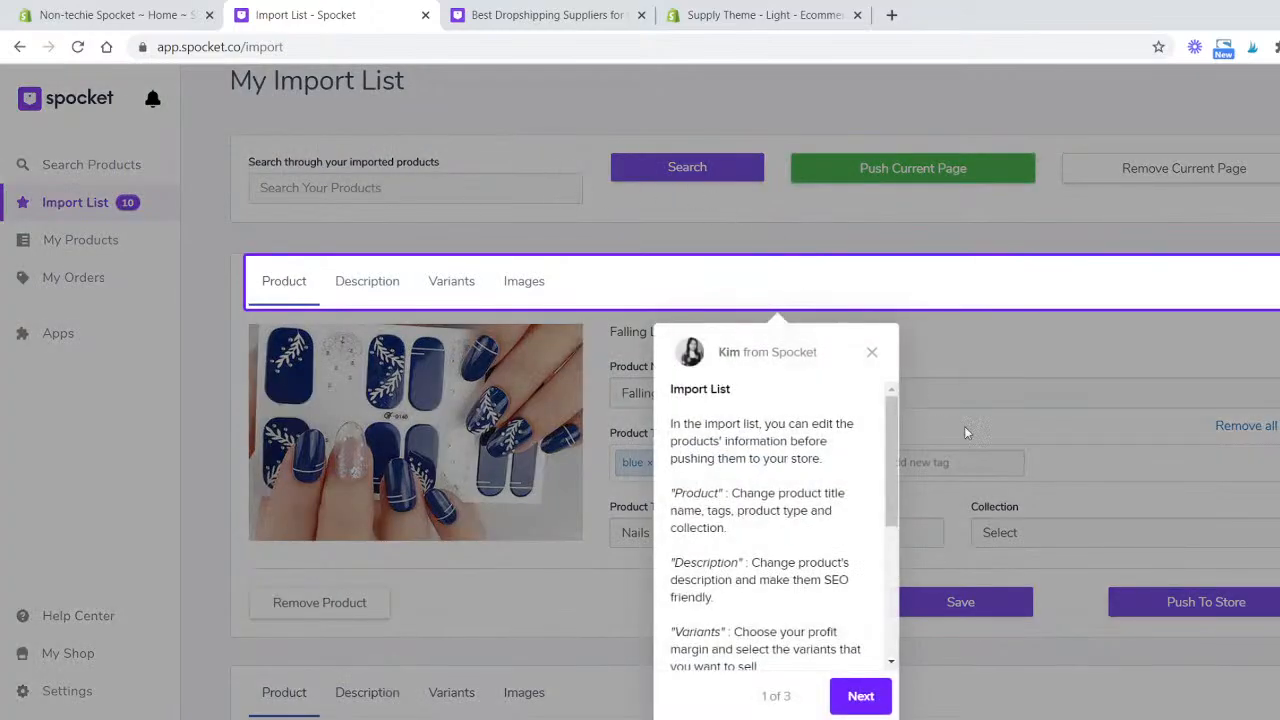
{"action": "left_click", "coordinate": [873, 353]}
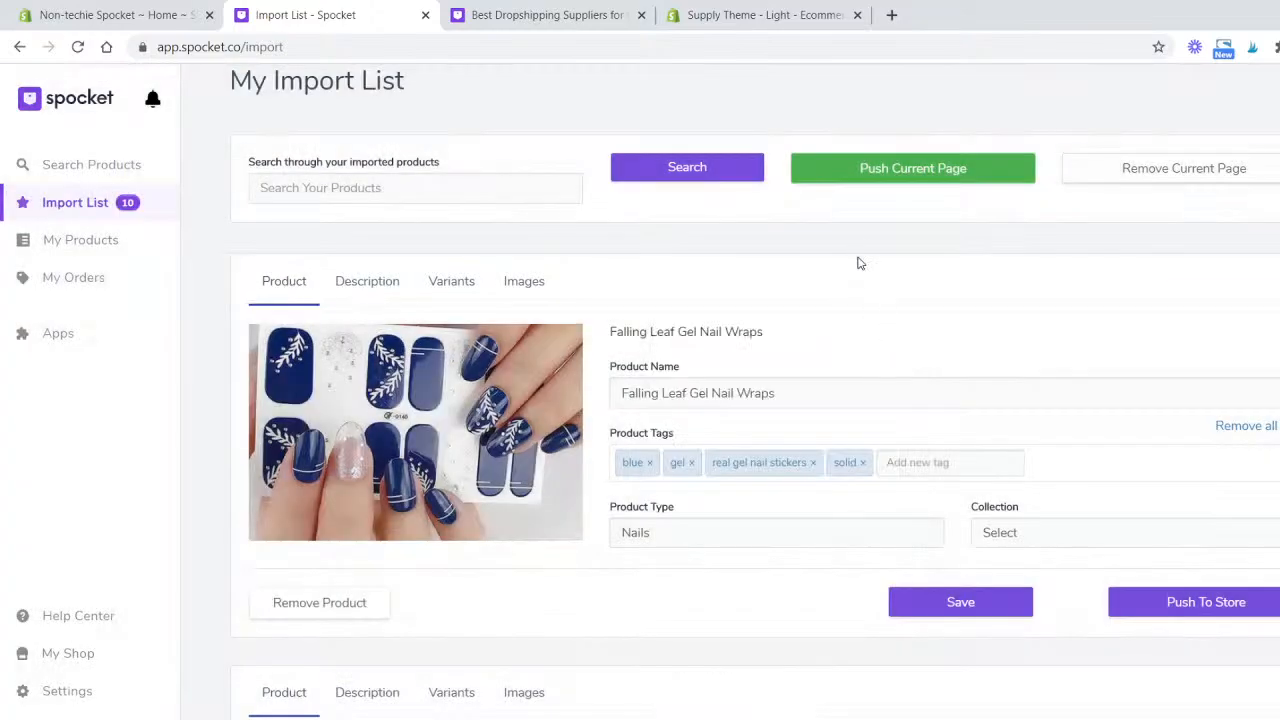
- Scroll through the import list to review the imported nail wrap products and their tags
{"action": "scroll", "coordinate": [519, 381], "scroll_direction": "down", "scroll_amount": 1}
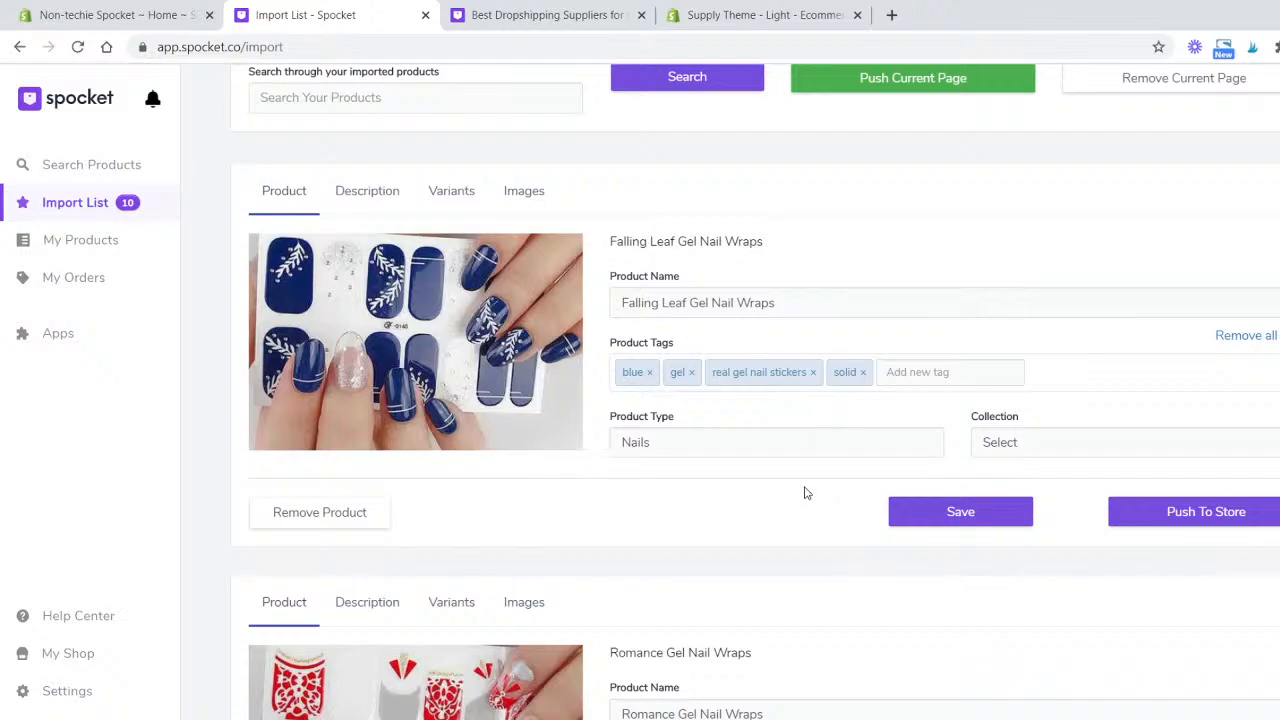
{"action": "scroll", "coordinate": [810, 488], "scroll_direction": "down", "scroll_amount": 1}
{"action": "scroll", "coordinate": [810, 488], "scroll_direction": "up", "scroll_amount": 2}
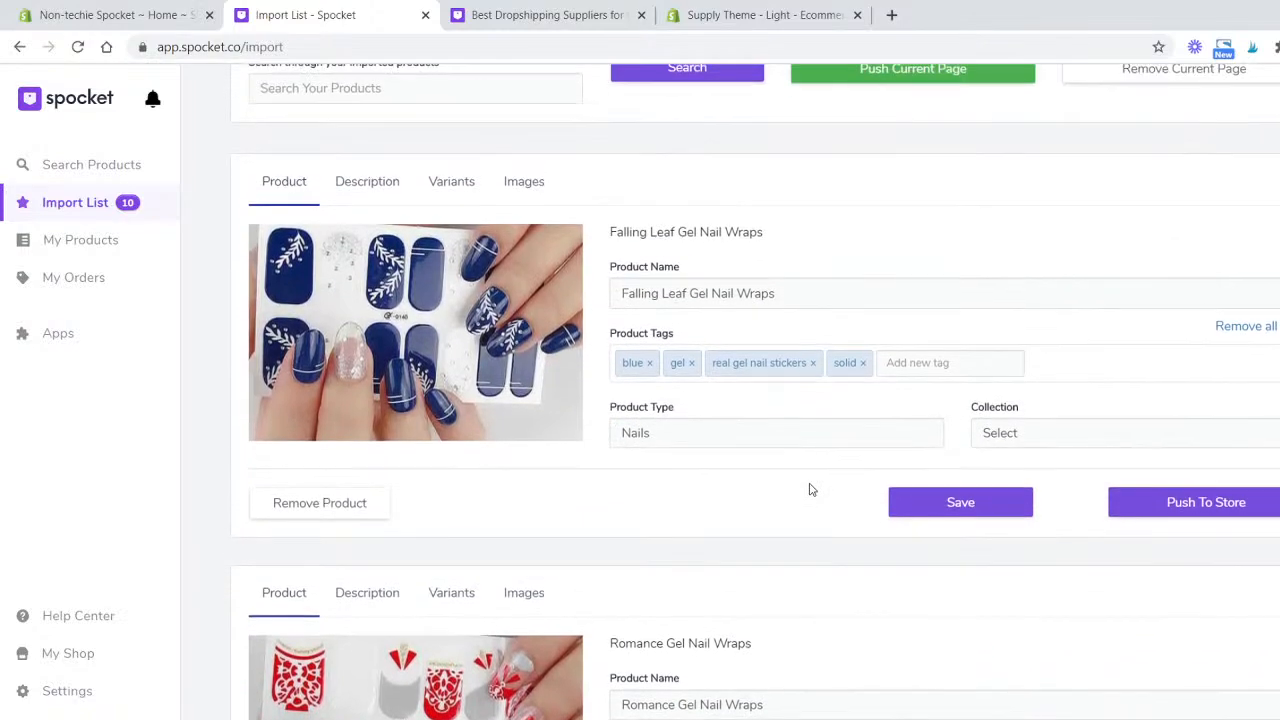
{"action": "scroll", "coordinate": [810, 488], "scroll_direction": "up", "scroll_amount": 1}
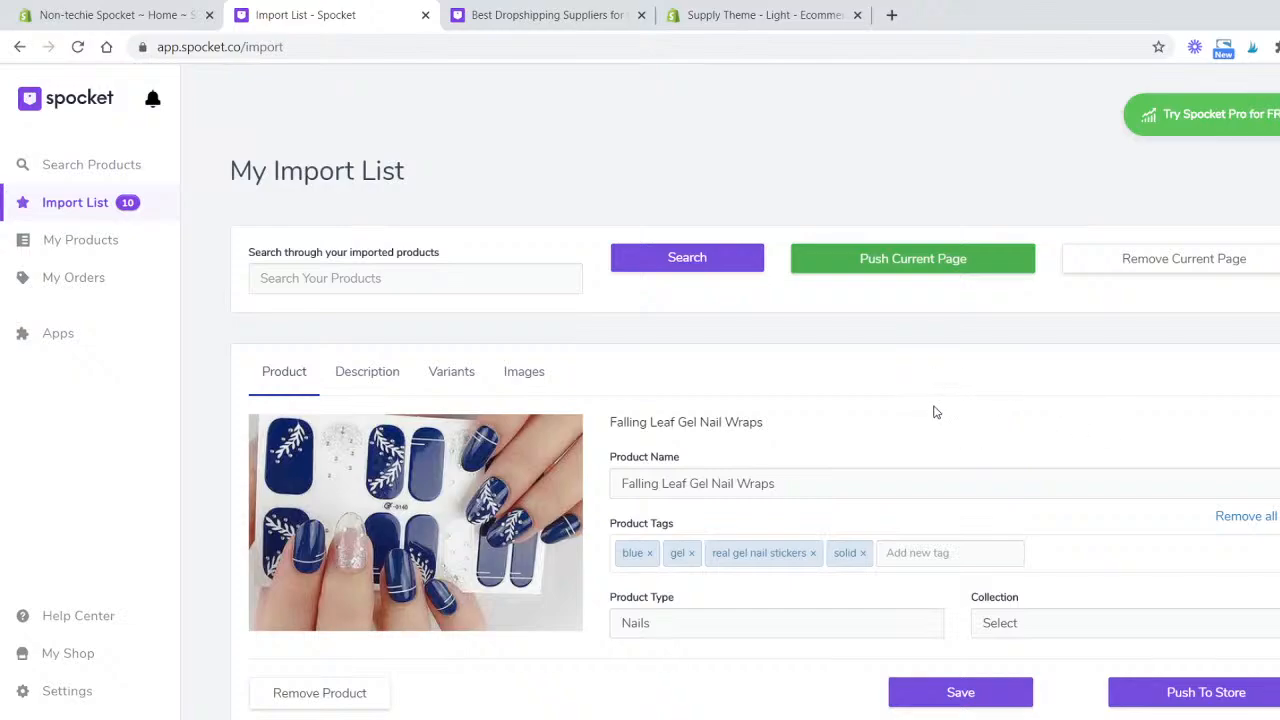
{"action": "scroll", "coordinate": [932, 410], "scroll_direction": "down", "scroll_amount": 2}
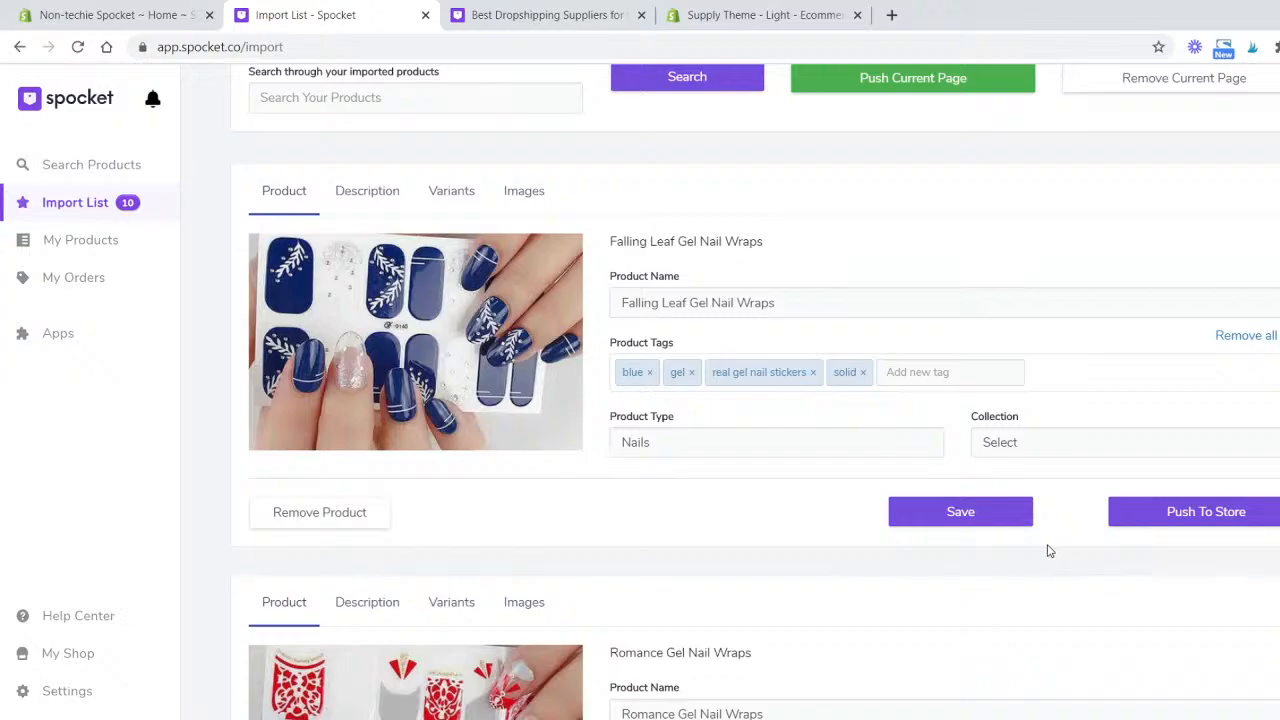
{"action": "scroll", "coordinate": [666, 551], "scroll_direction": "down", "scroll_amount": 7}
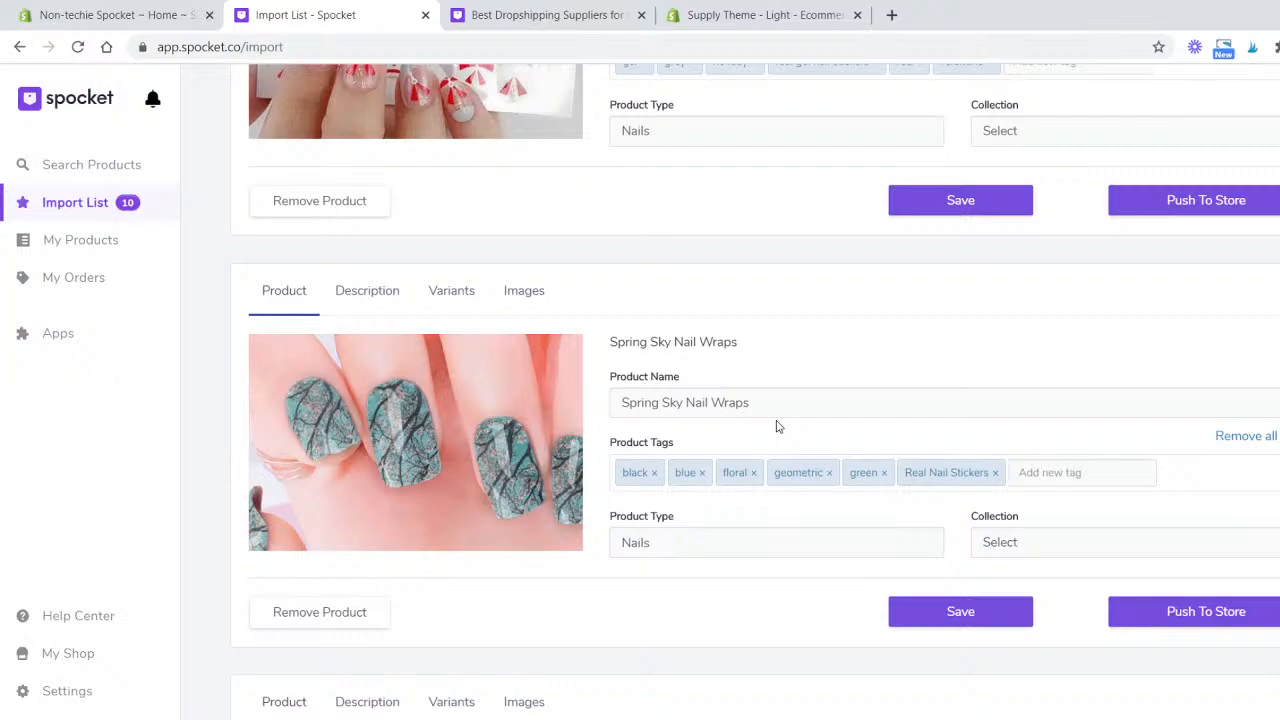
{"action": "scroll", "coordinate": [734, 337], "scroll_direction": "down", "scroll_amount": 1}
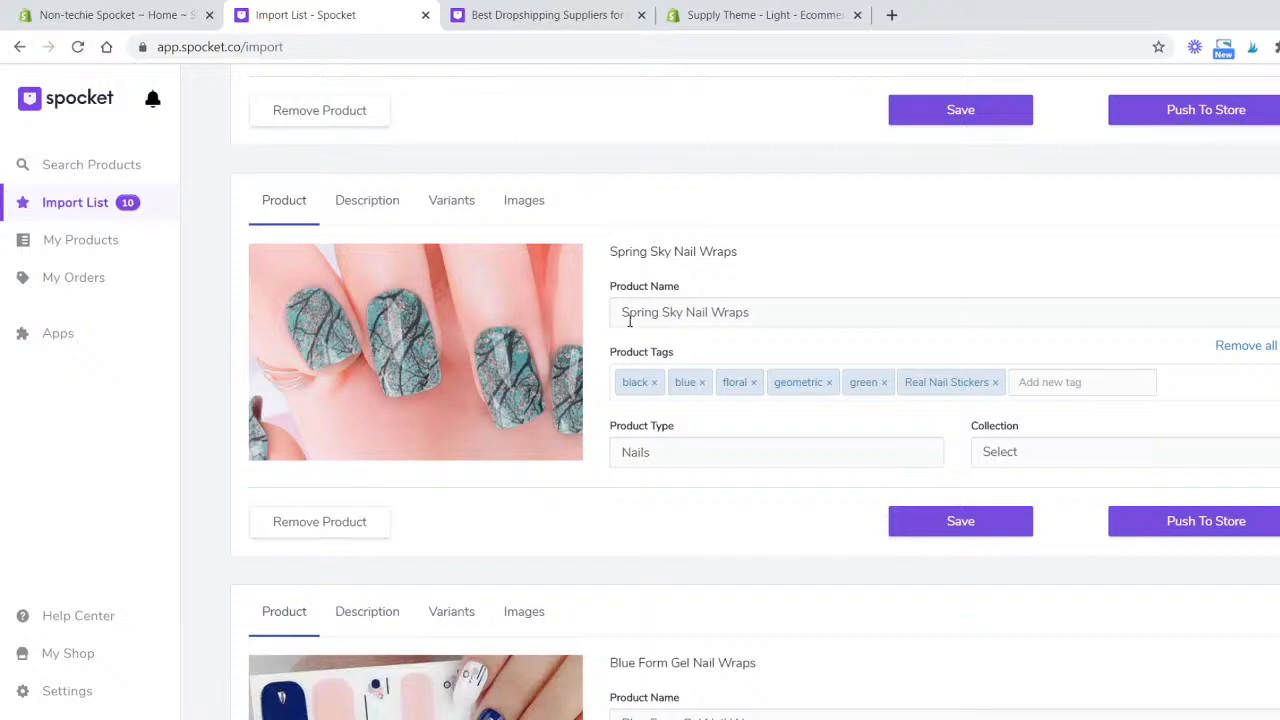
{"action": "scroll", "coordinate": [662, 316], "scroll_direction": "down", "scroll_amount": 7}
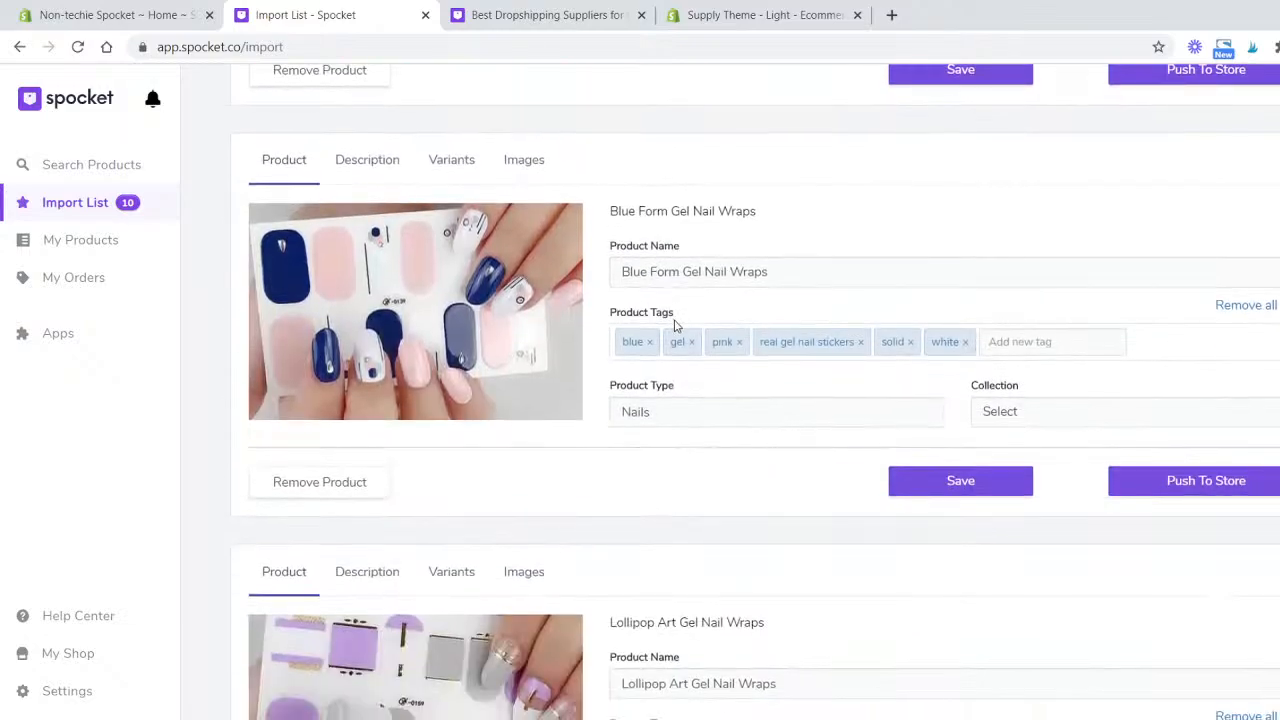
{"action": "scroll", "coordinate": [682, 322], "scroll_direction": "down", "scroll_amount": 6}
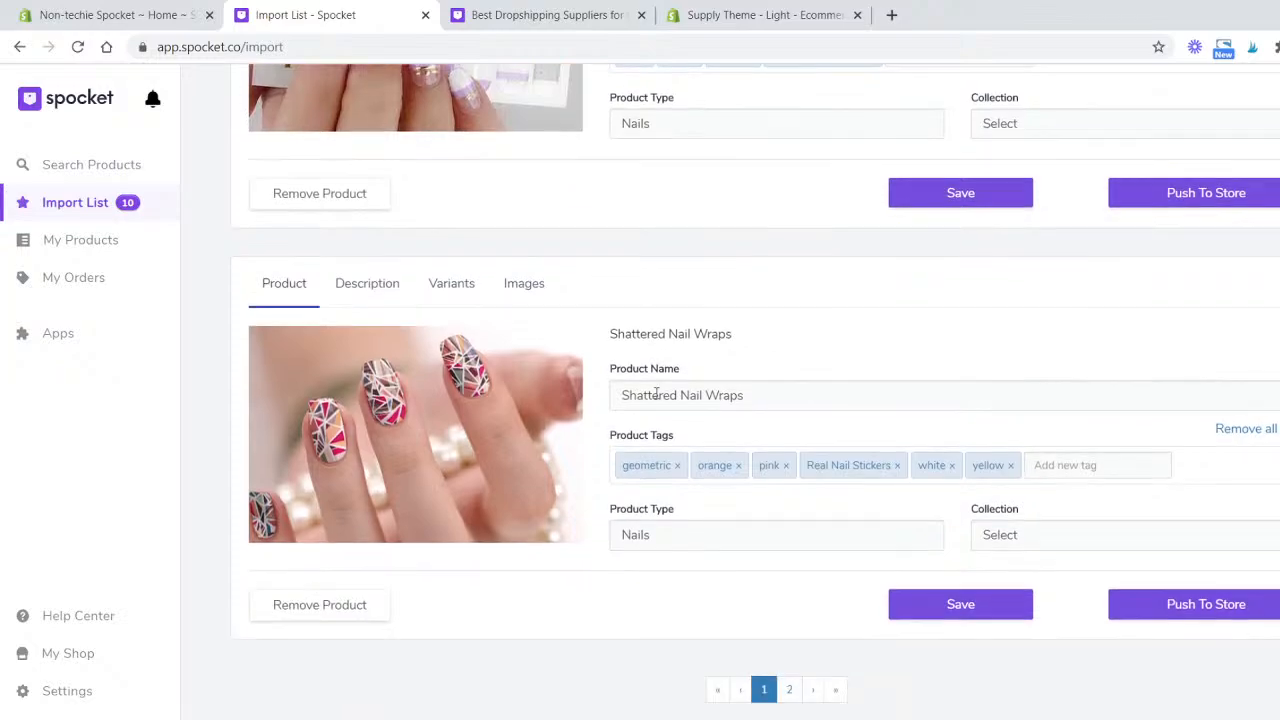
{"action": "scroll", "coordinate": [665, 390], "scroll_direction": "up", "scroll_amount": 10}
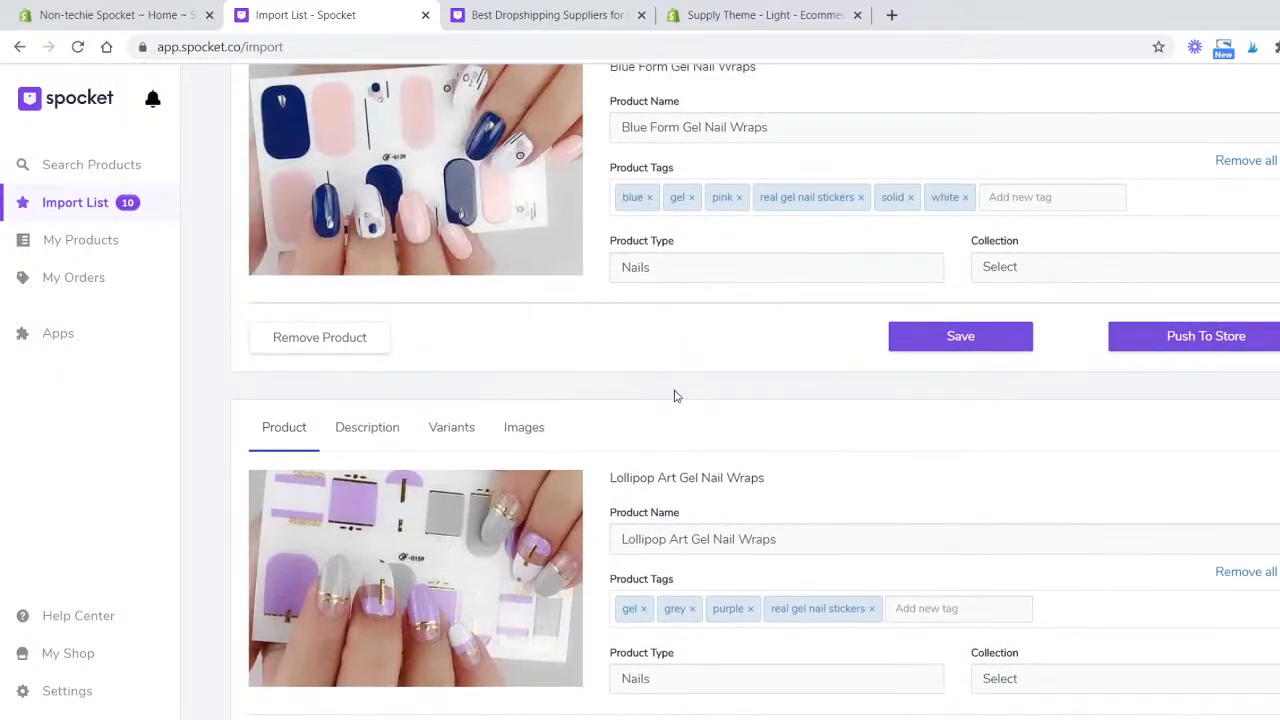
{"action": "scroll", "coordinate": [687, 389], "scroll_direction": "up", "scroll_amount": 1}
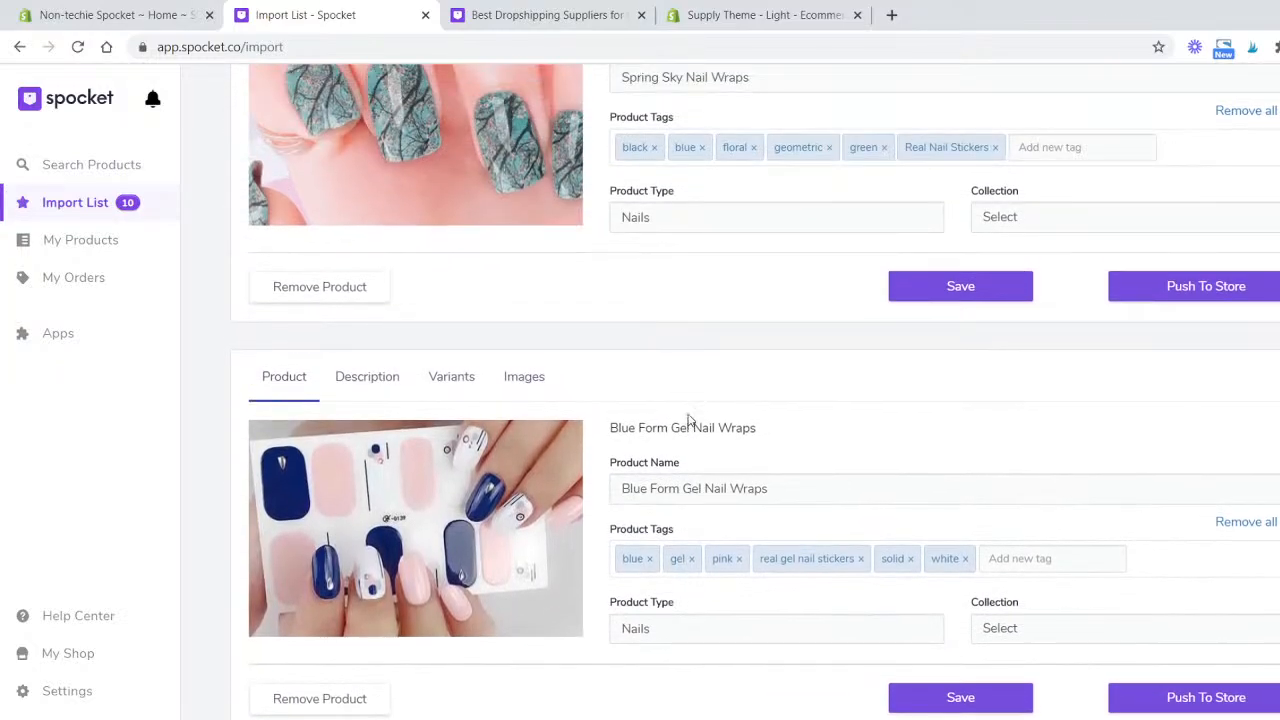
- Examine the Falling Leaf Gel Nail Wraps entry's product type and collection fields in the import list
{"action": "scroll", "coordinate": [690, 420], "scroll_direction": "up", "scroll_amount": 5}
{"action": "scroll", "coordinate": [707, 419], "scroll_direction": "up", "scroll_amount": 6}
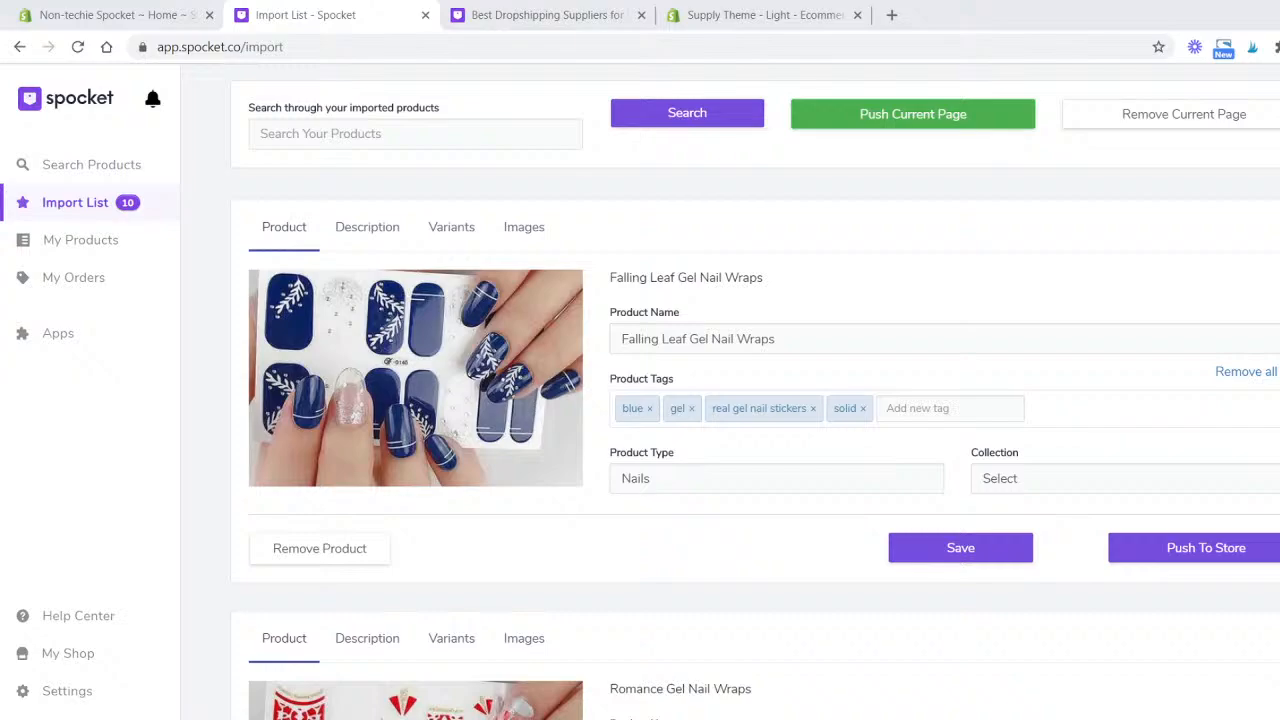
{"action": "scroll", "coordinate": [590, 325], "scroll_direction": "down", "scroll_amount": 1}
{"action": "scroll", "coordinate": [589, 323], "scroll_direction": "up", "scroll_amount": 3}
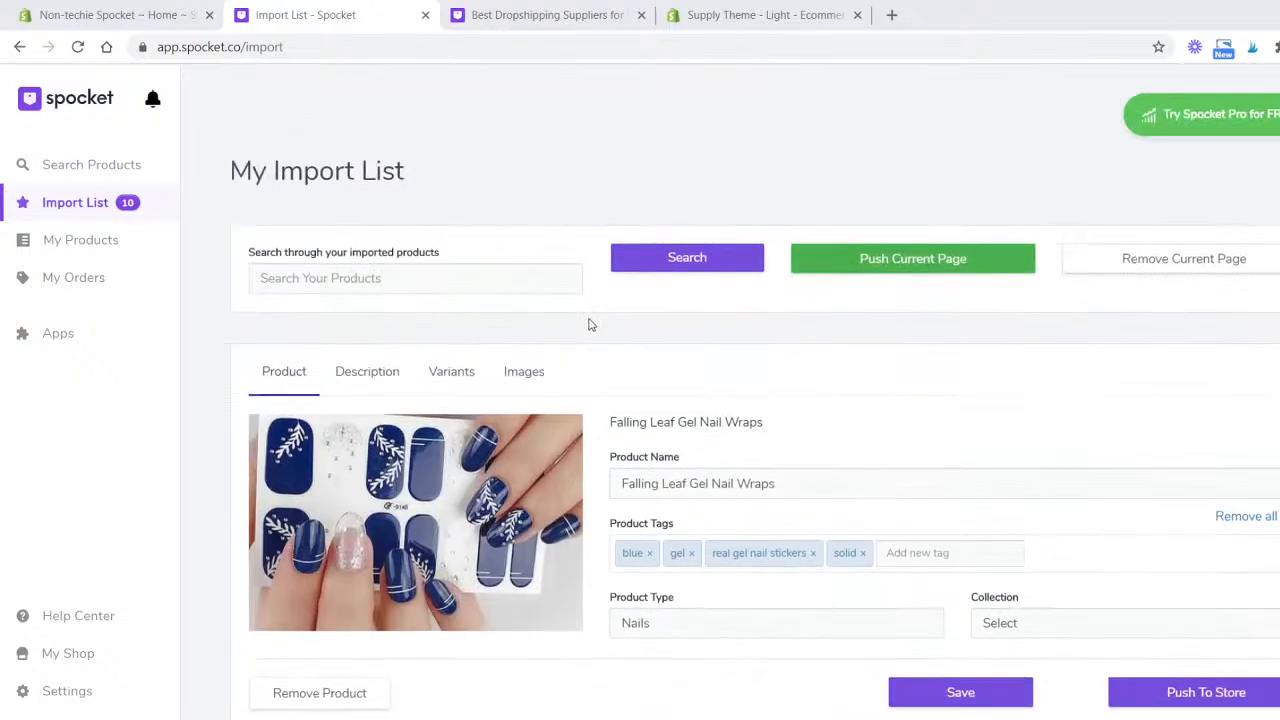
{"action": "scroll", "coordinate": [876, 357], "scroll_direction": "down", "scroll_amount": 2}
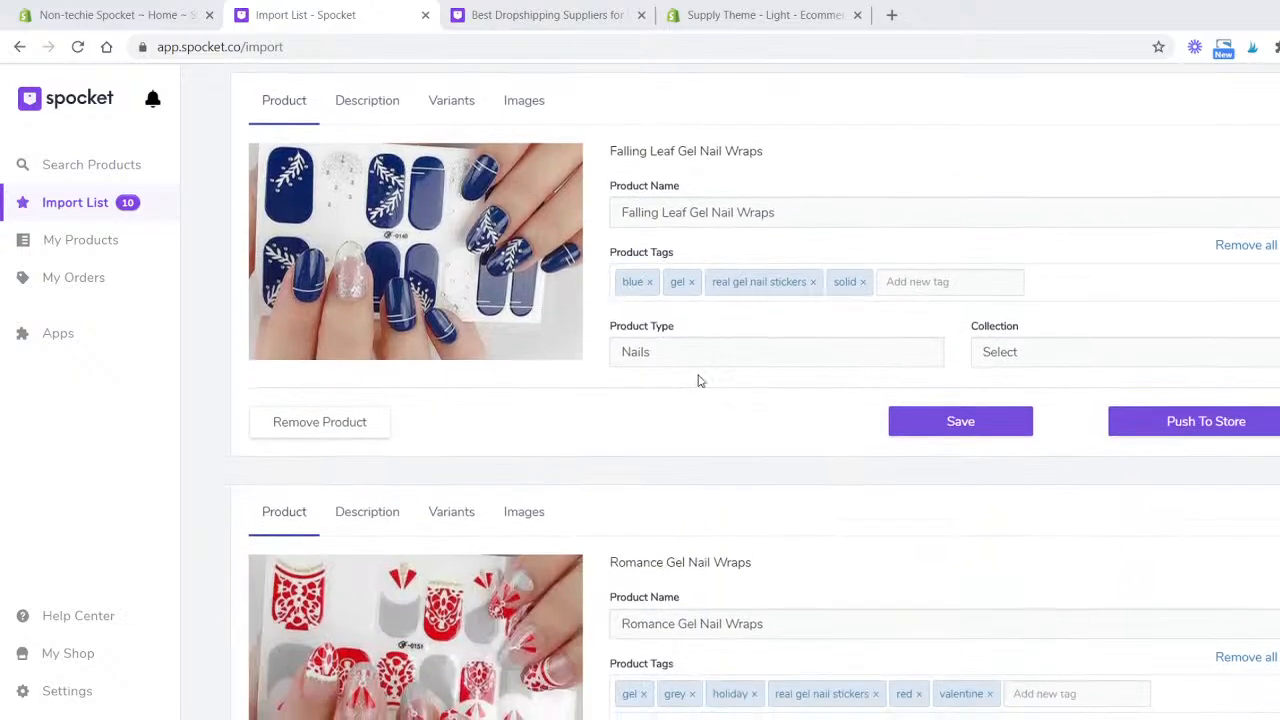
{"action": "left_click", "coordinate": [661, 360]}
{"action": "left_click", "coordinate": [1111, 353]}
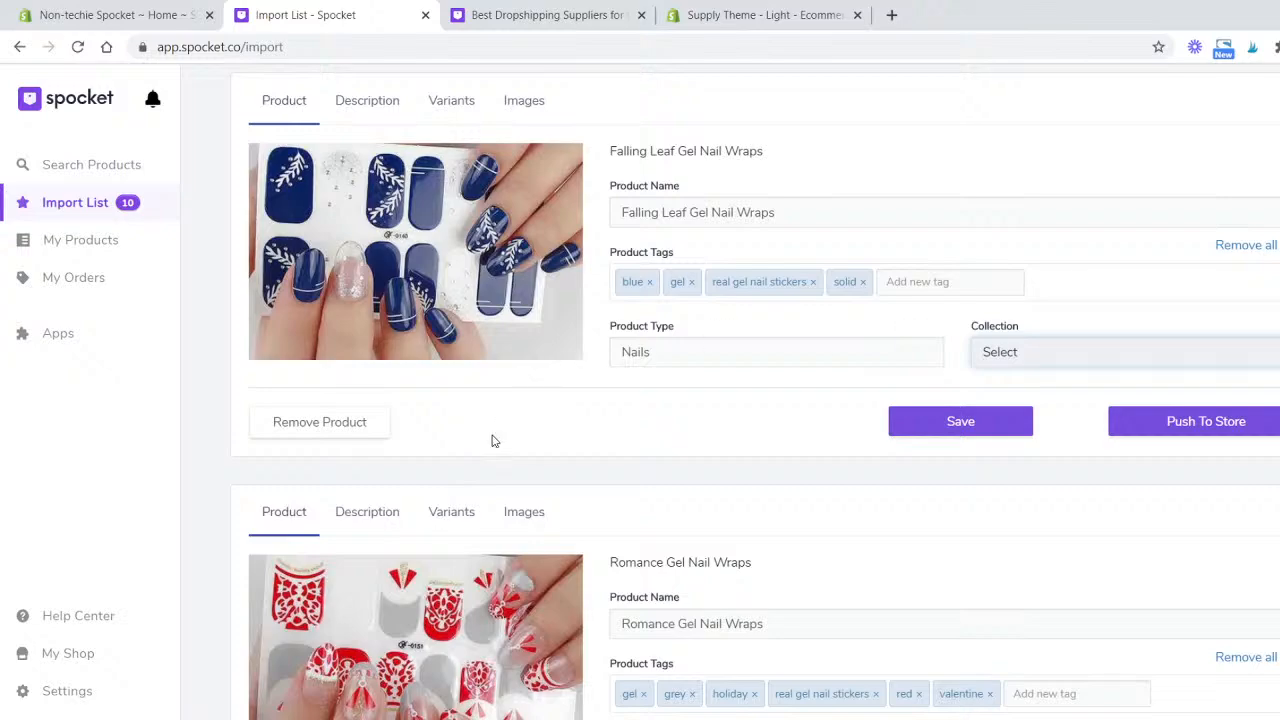
{"action": "scroll", "coordinate": [551, 438], "scroll_direction": "up", "scroll_amount": 1}
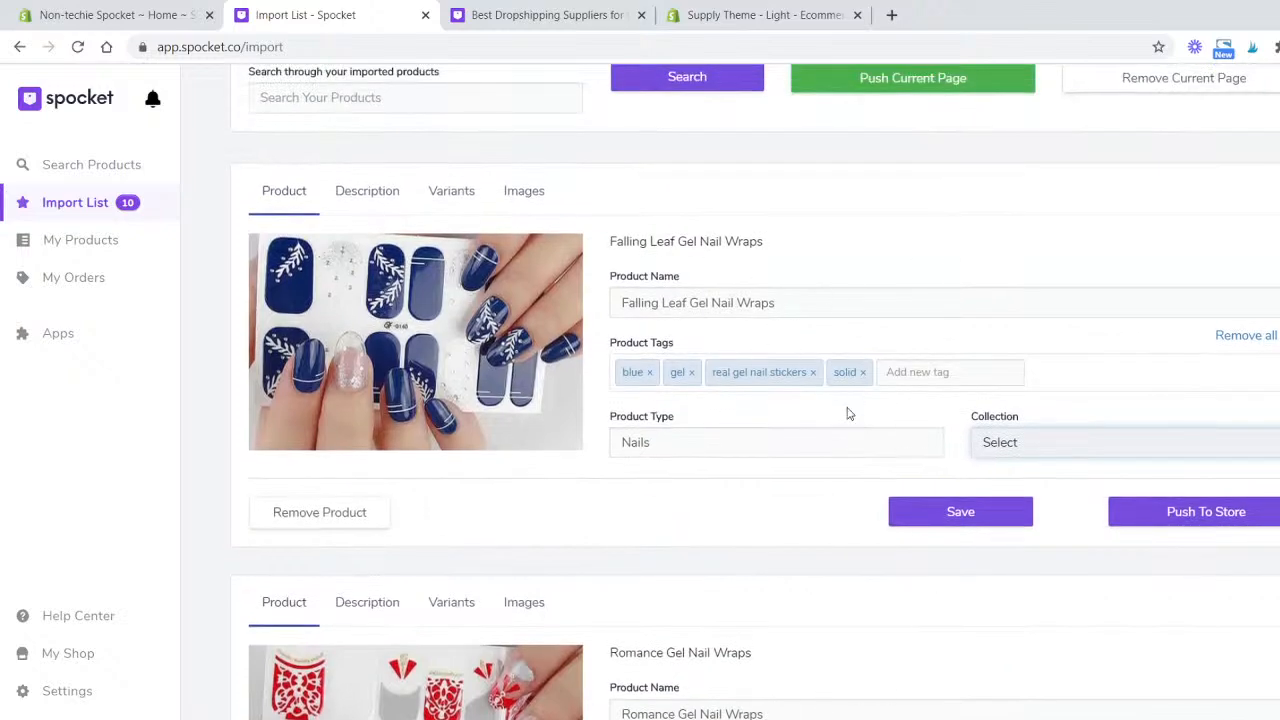
- Switch to the Shopify admin and start a new collection titled Fall Looks
{"action": "left_click", "coordinate": [165, 14]}
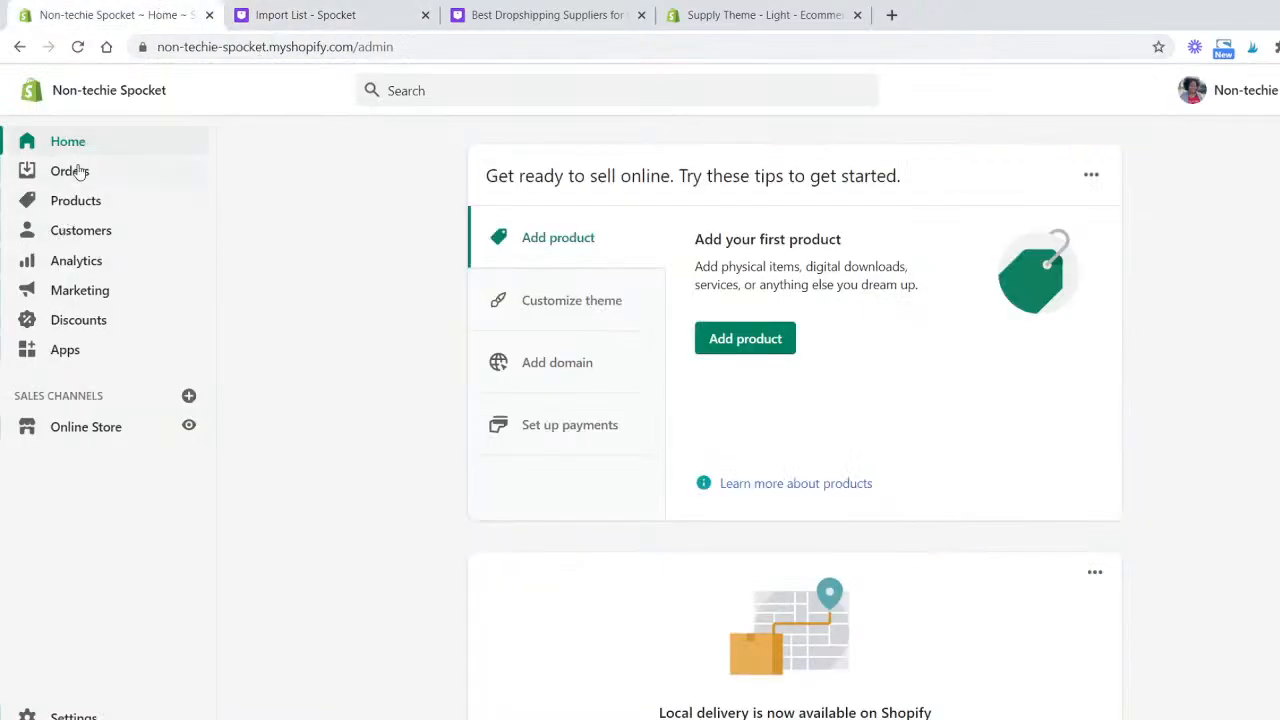
{"action": "left_click", "coordinate": [86, 200]}
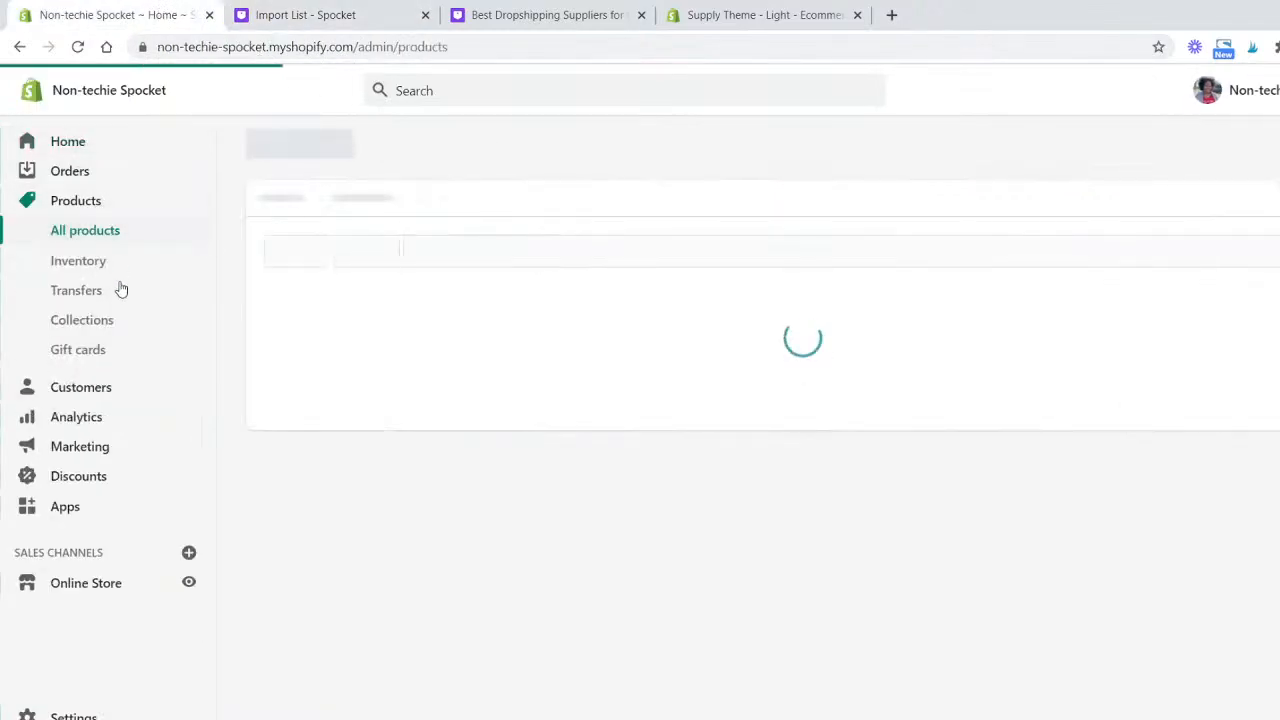
{"action": "left_click", "coordinate": [114, 330]}
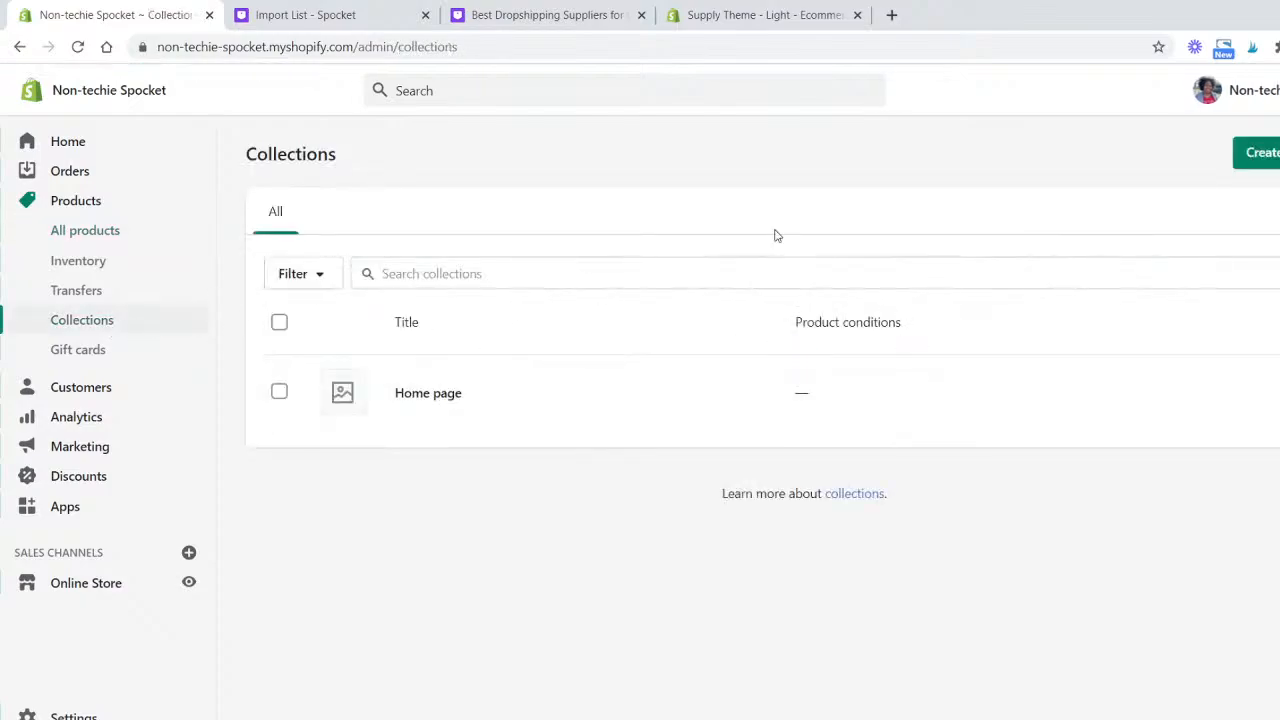
{"action": "left_click", "coordinate": [1248, 160]}
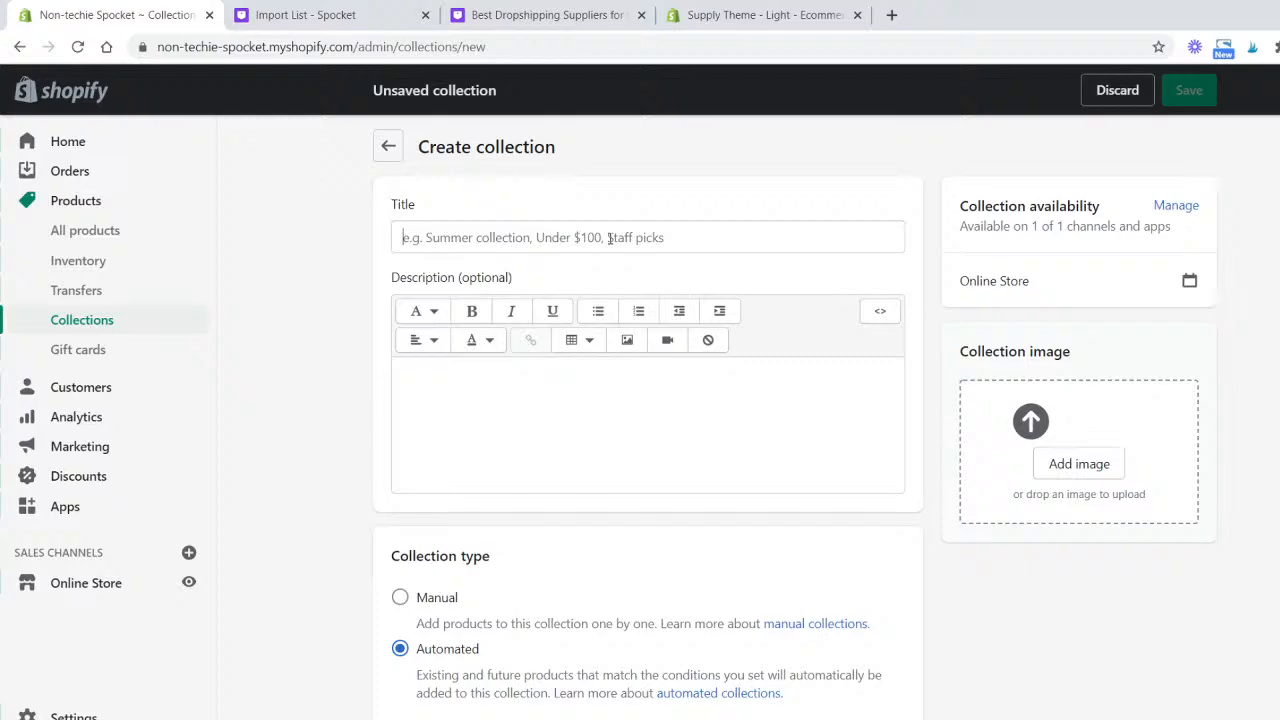
{"action": "left_click", "coordinate": [609, 238]}
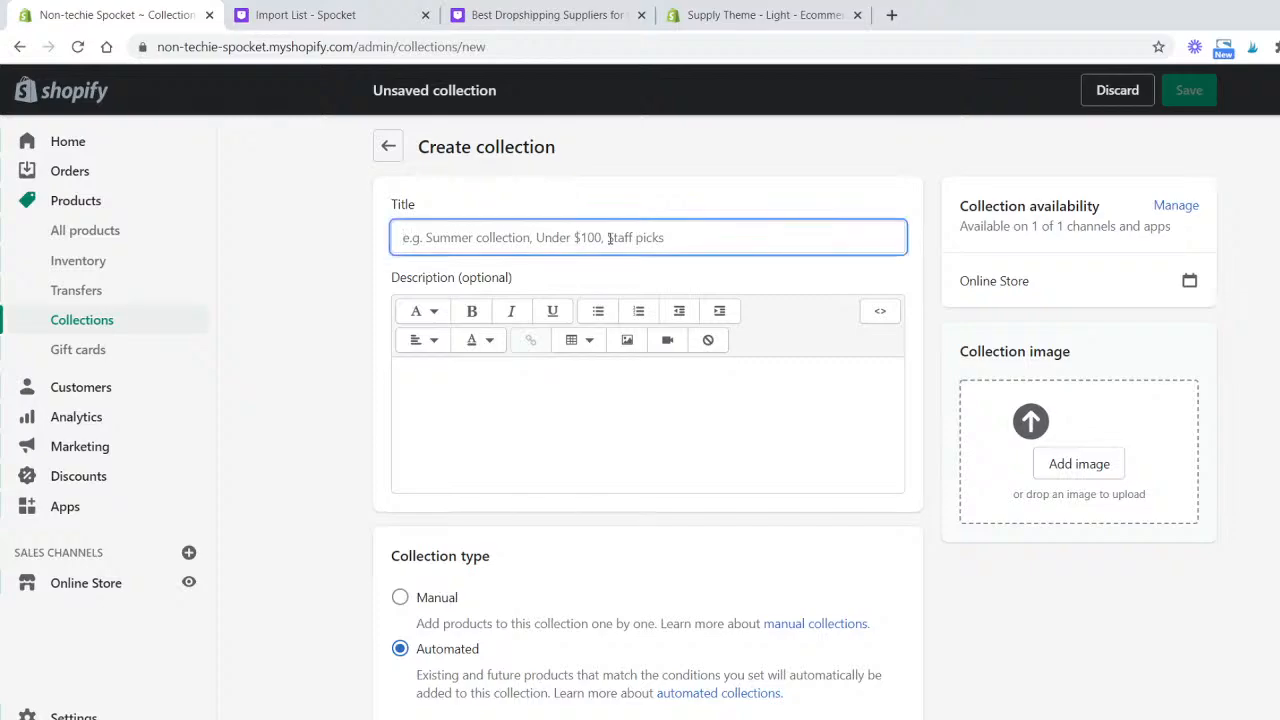
{"action": "type", "text": "Fsa"}
{"action": "key", "text": "BackSpace"}
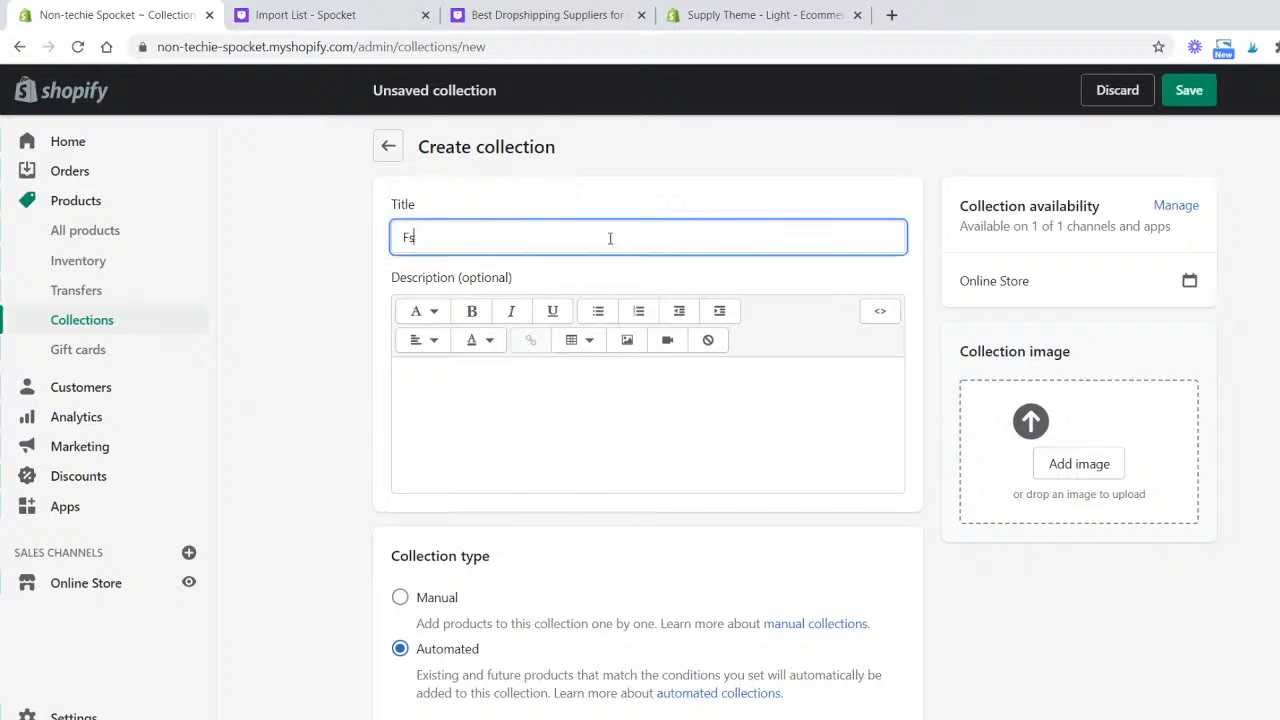
{"action": "type", "text": "all Looks"}
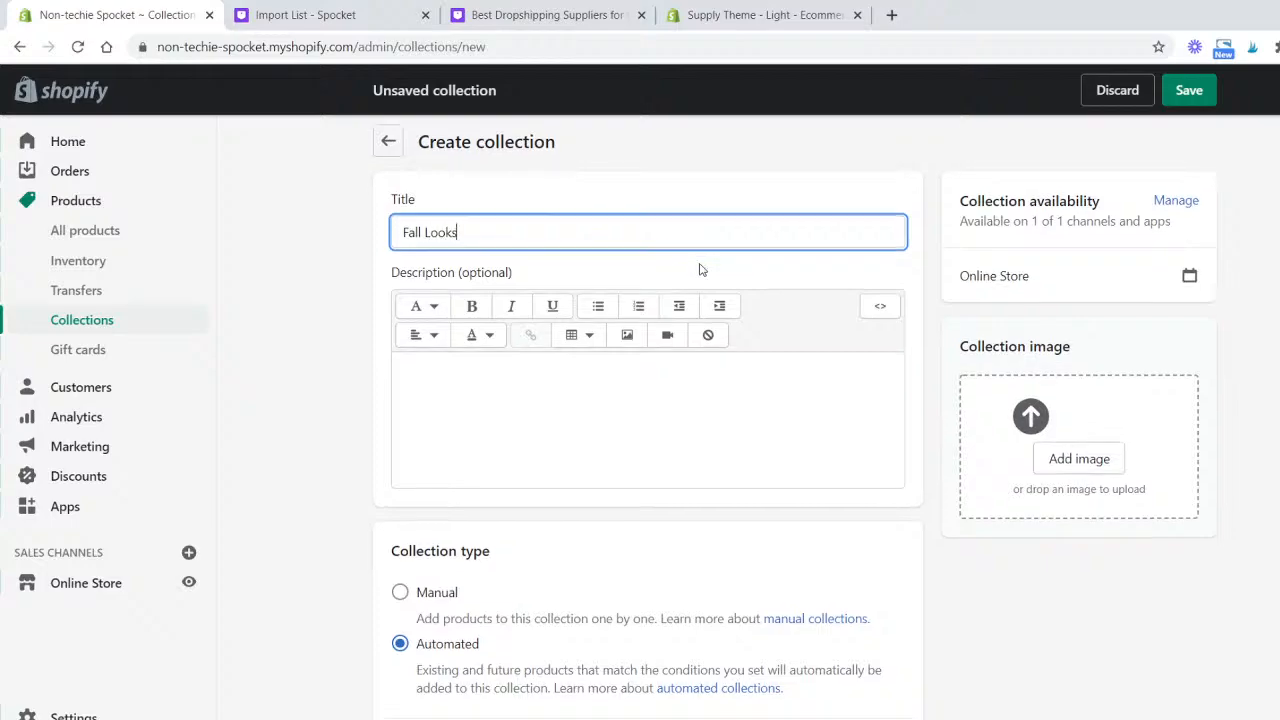
- Set the collection's automated condition to product tag is equal to Fall and save the collection
{"action": "scroll", "coordinate": [697, 271], "scroll_direction": "down", "scroll_amount": 3}
{"action": "scroll", "coordinate": [683, 398], "scroll_direction": "down", "scroll_amount": 1}
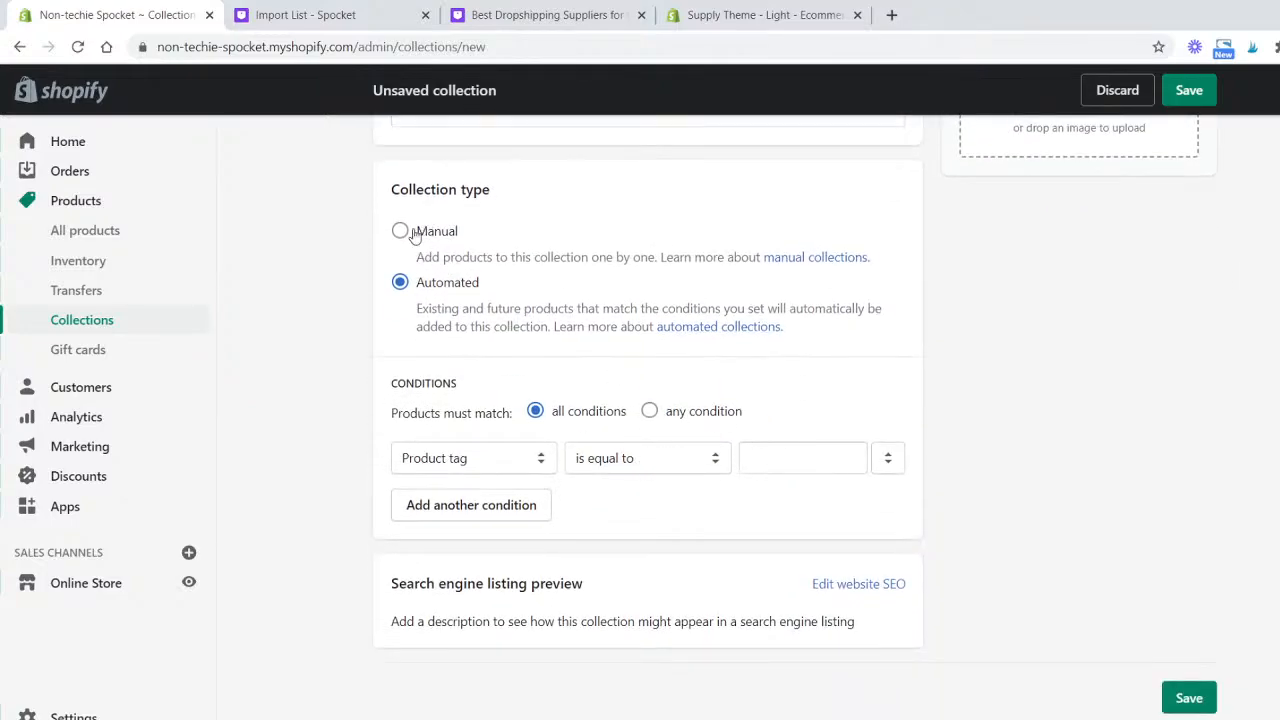
{"action": "left_click", "coordinate": [535, 462]}
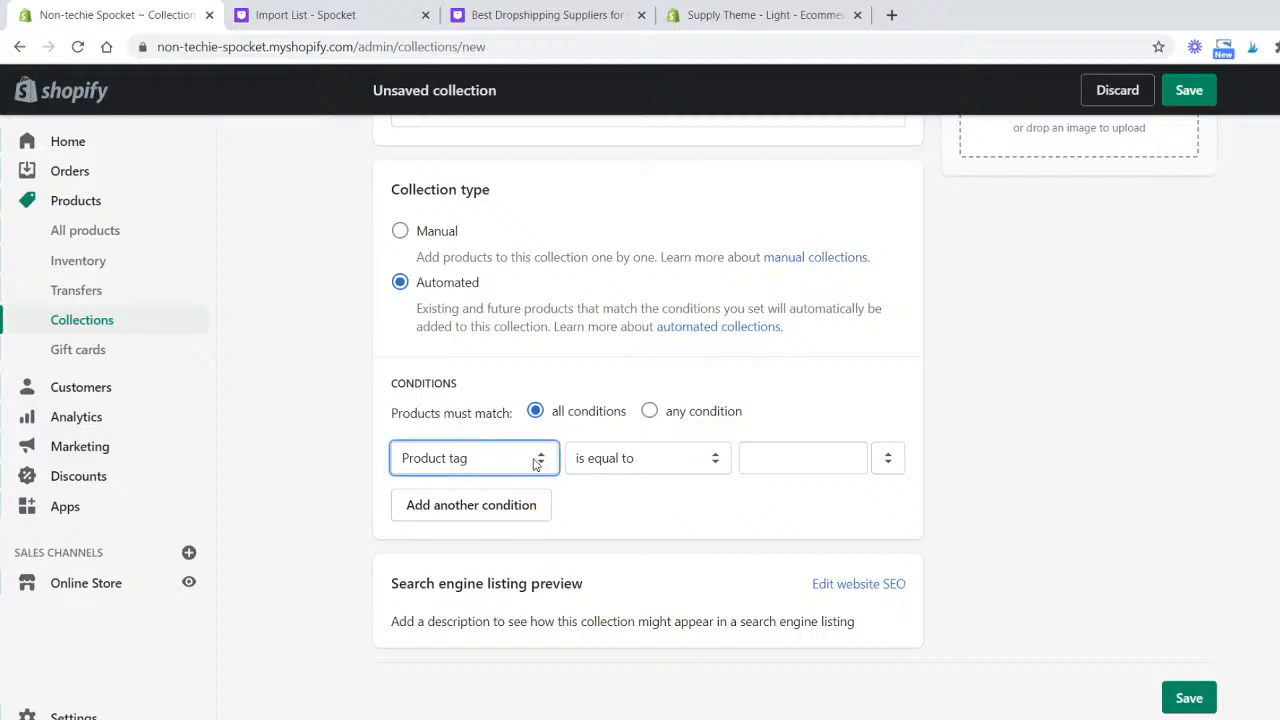
{"action": "left_click", "coordinate": [778, 458]}
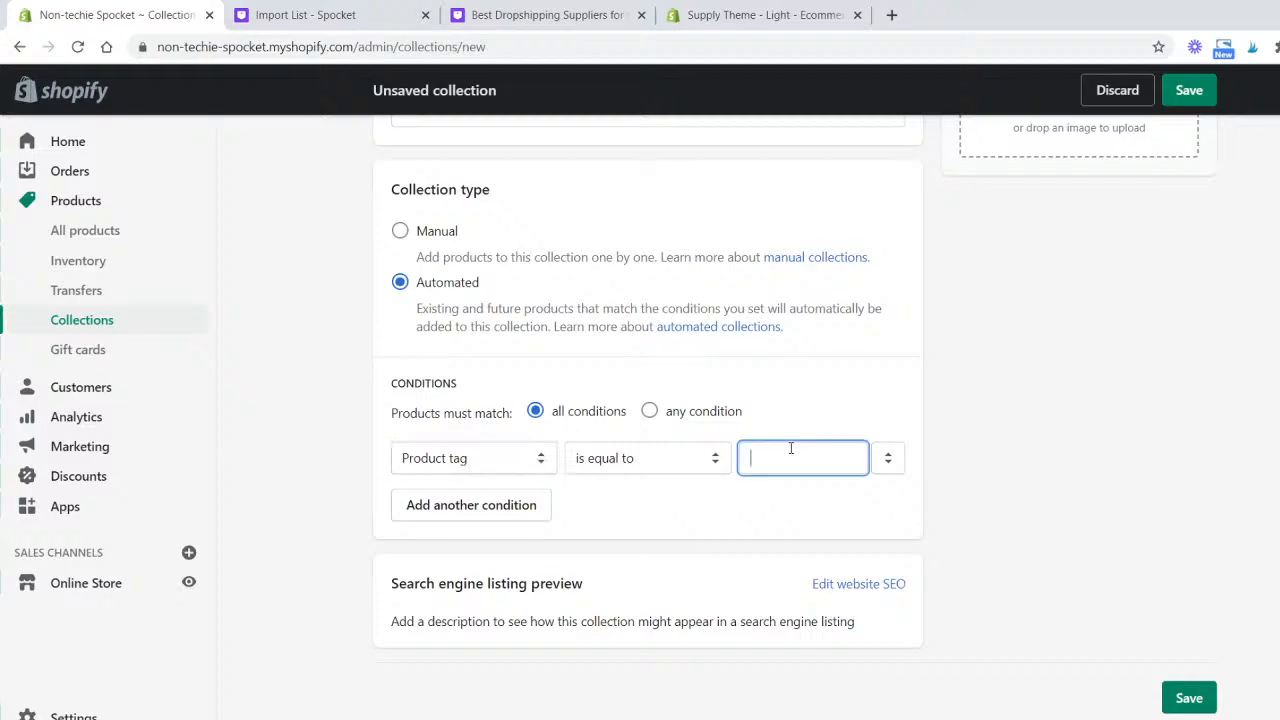
{"action": "type", "text": "Fall"}
{"action": "left_click", "coordinate": [1214, 708]}
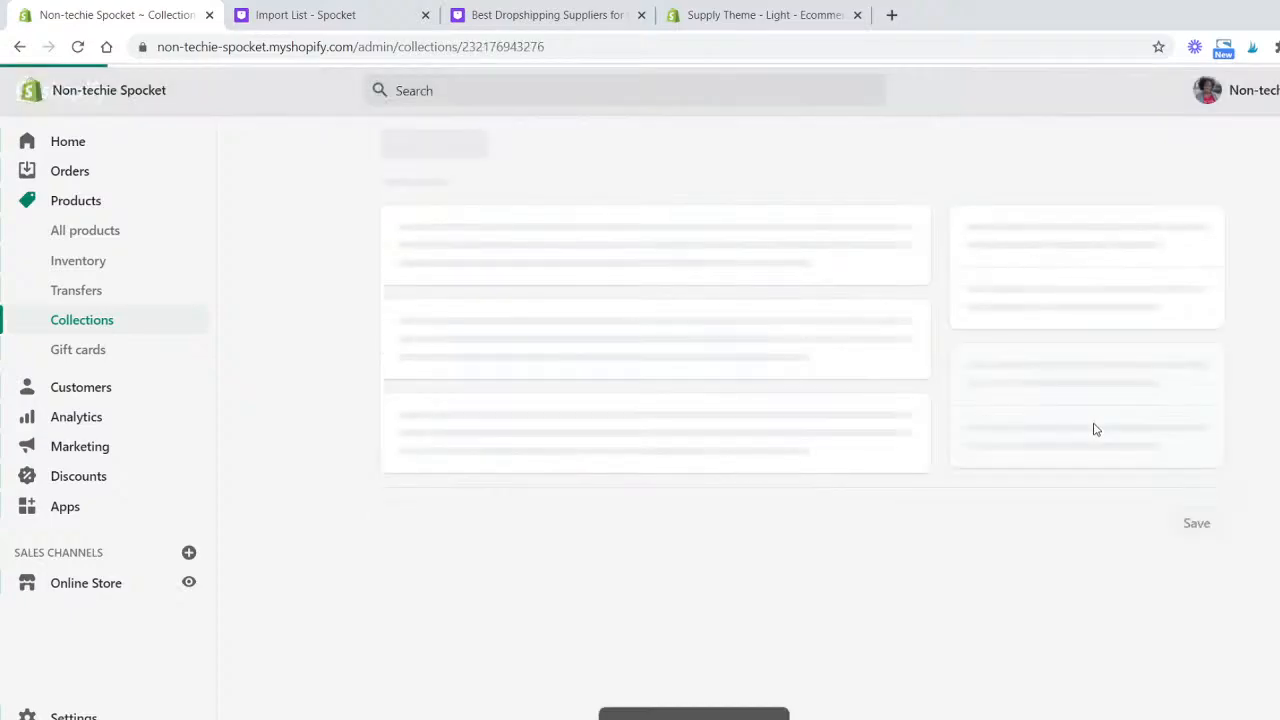
- Return to the import list and add the tag Fall to Falling Leaf Gel Nail Wraps
{"action": "left_click", "coordinate": [600, 15]}
{"action": "left_click", "coordinate": [340, 12]}
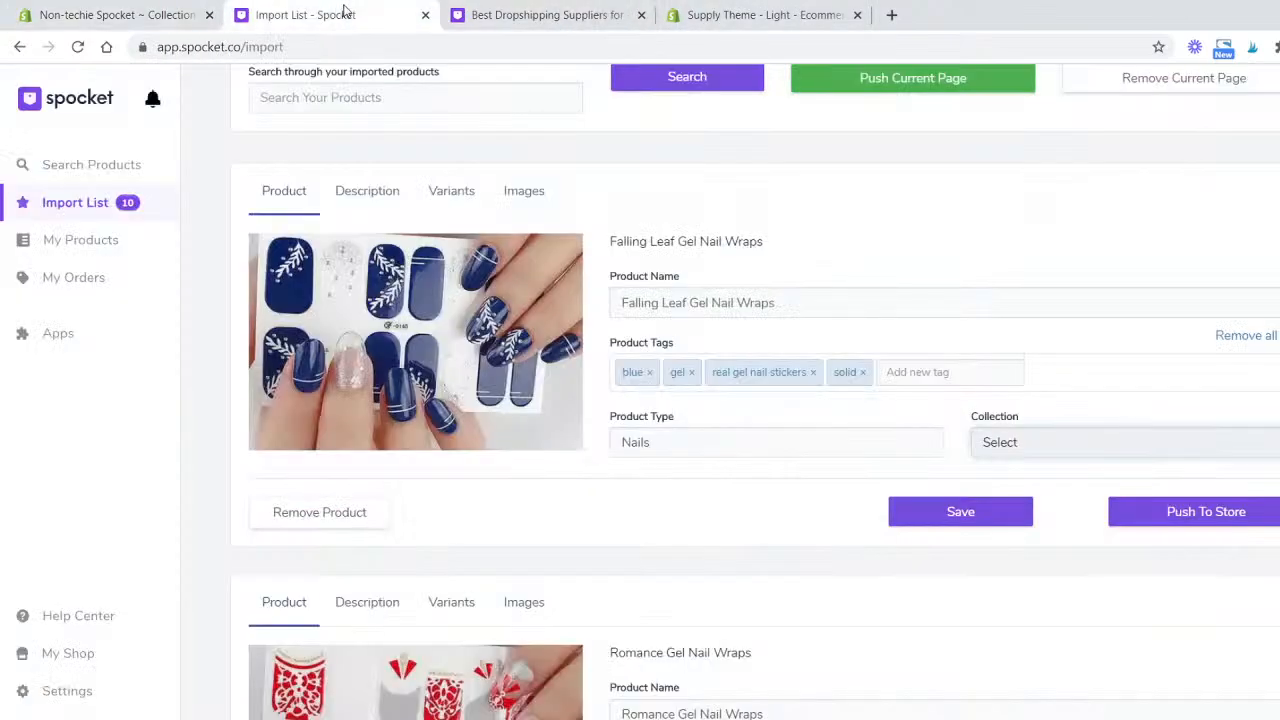
{"action": "left_click", "coordinate": [906, 372]}
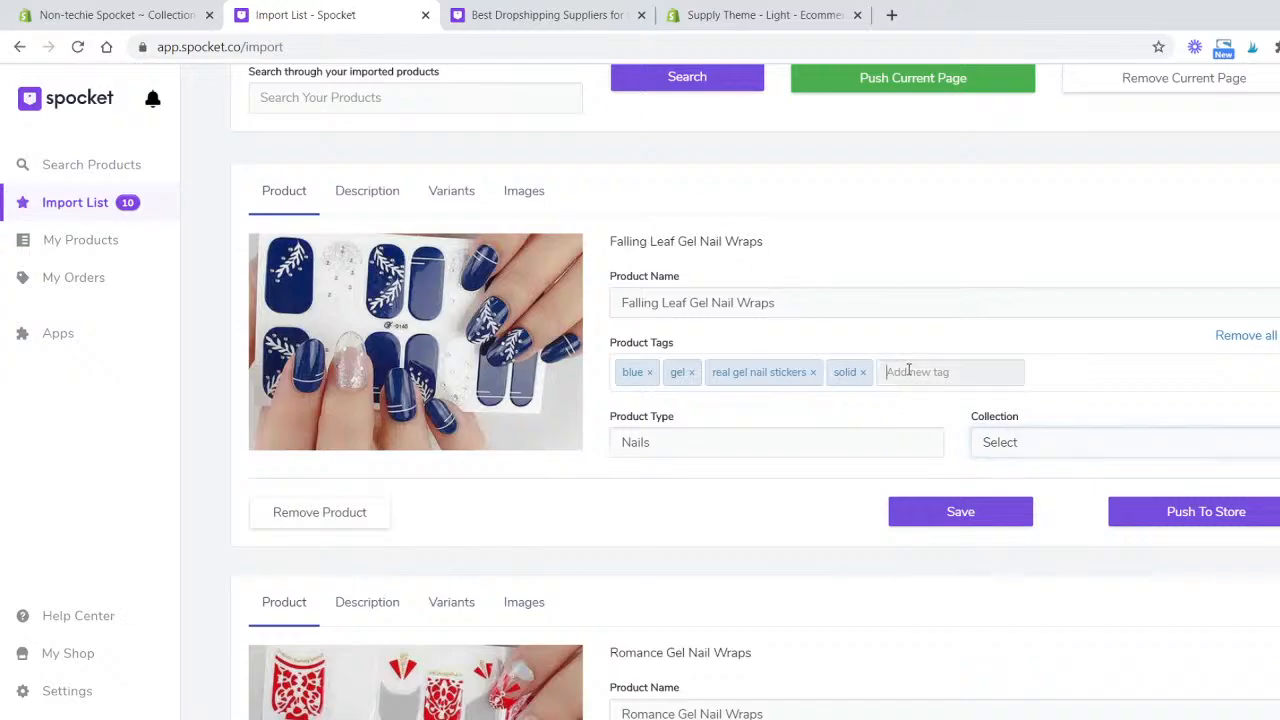
{"action": "type", "text": "F"}
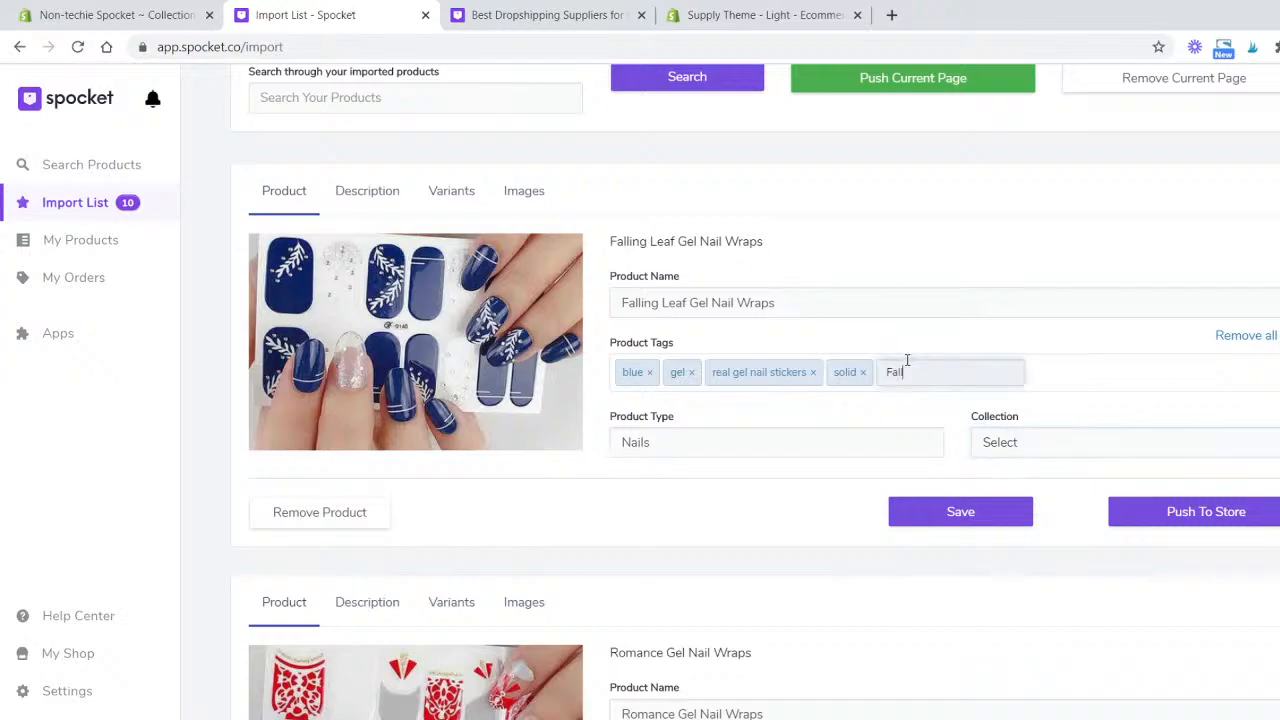
{"action": "type", "text": "all"}
{"action": "key", "text": "Return"}
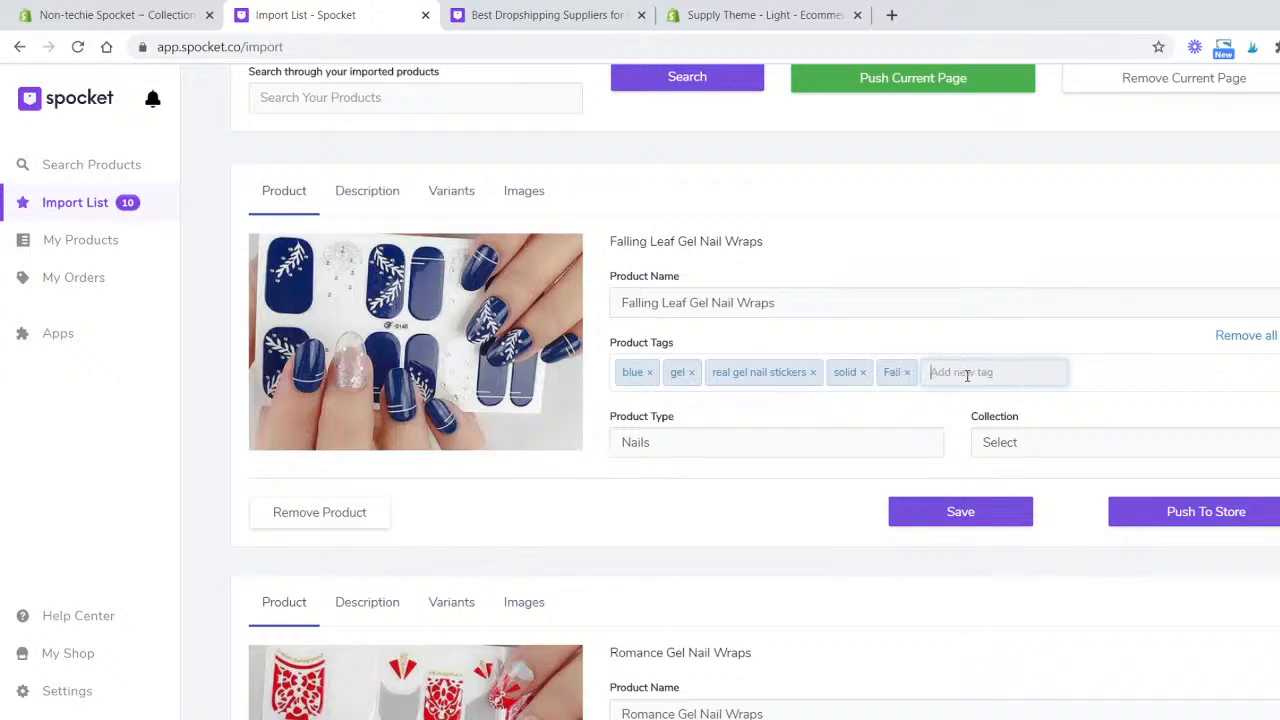
- Add the tag Spring to Spring Sky Nail Wraps in the import list
{"action": "scroll", "coordinate": [812, 530], "scroll_direction": "down", "scroll_amount": 5}
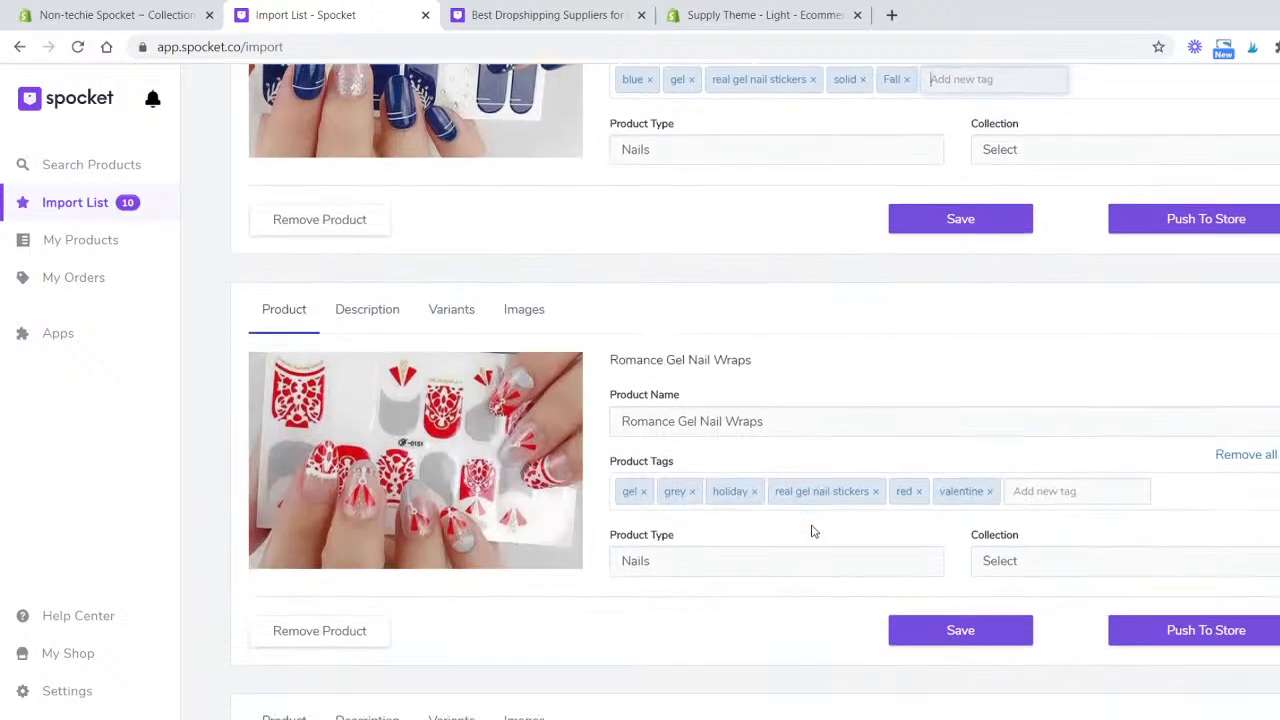
{"action": "scroll", "coordinate": [812, 530], "scroll_direction": "up", "scroll_amount": 5}
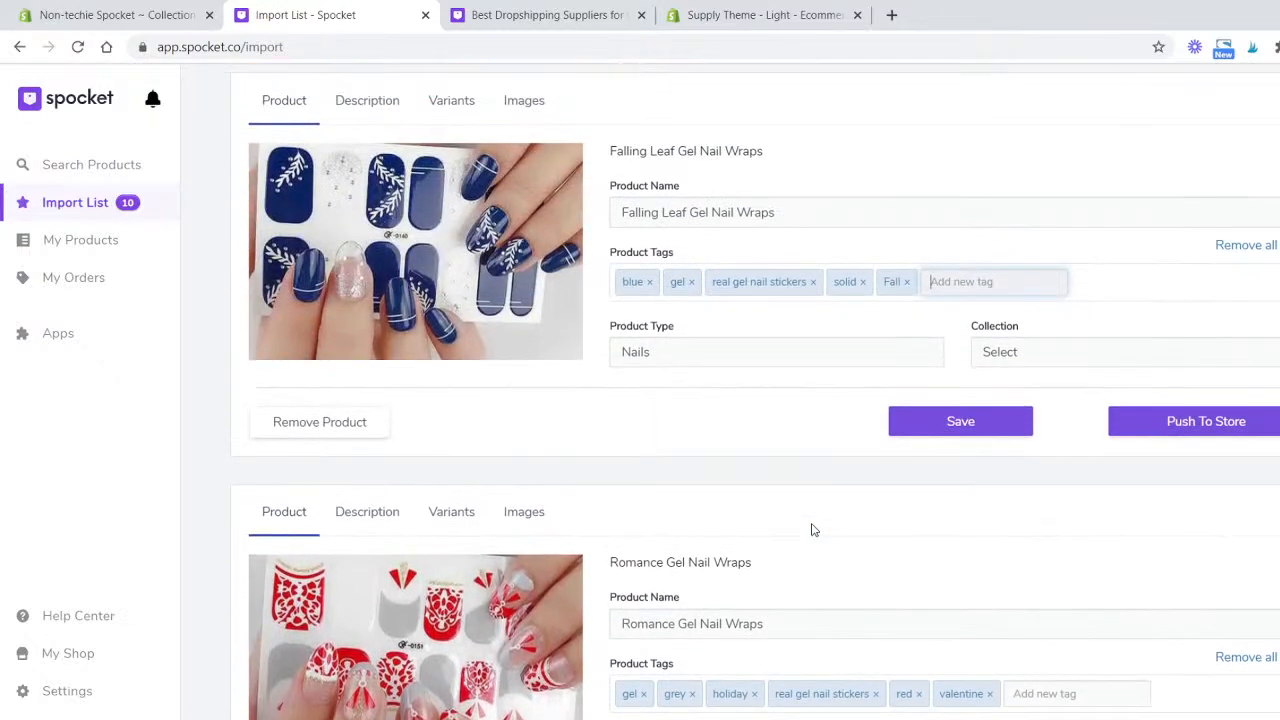
{"action": "scroll", "coordinate": [785, 505], "scroll_direction": "down", "scroll_amount": 4}
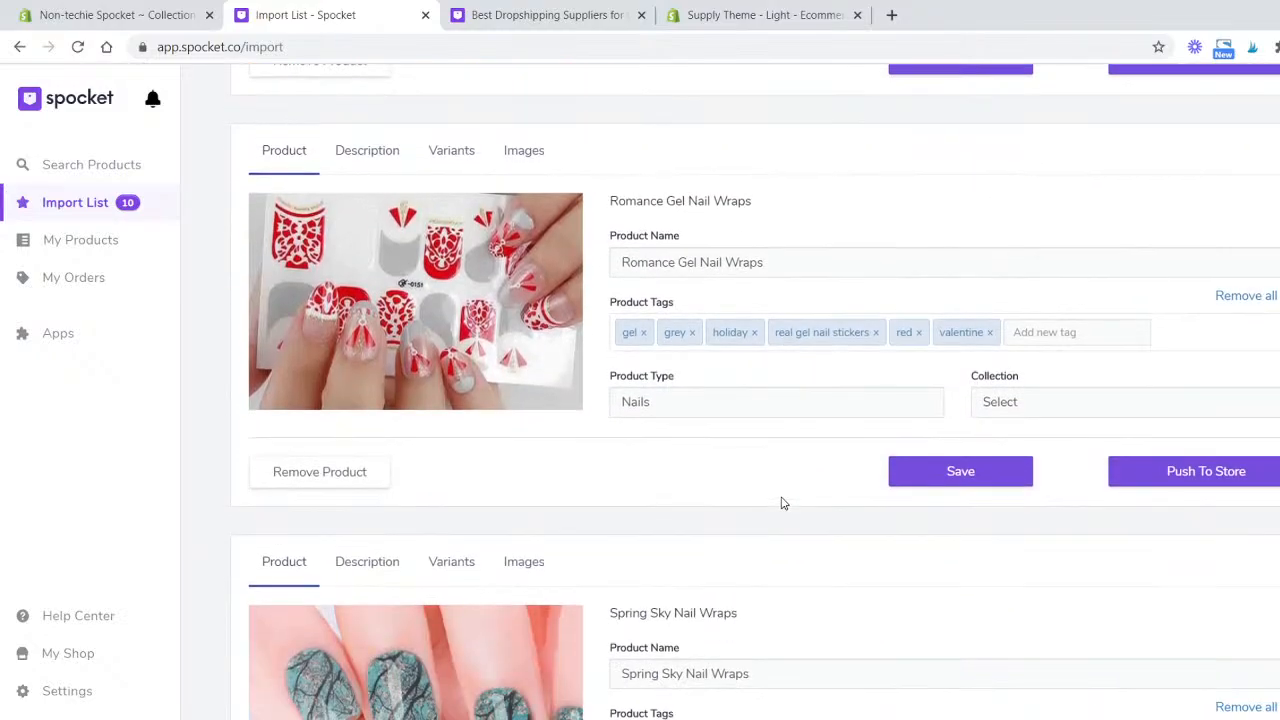
{"action": "scroll", "coordinate": [770, 490], "scroll_direction": "down", "scroll_amount": 2}
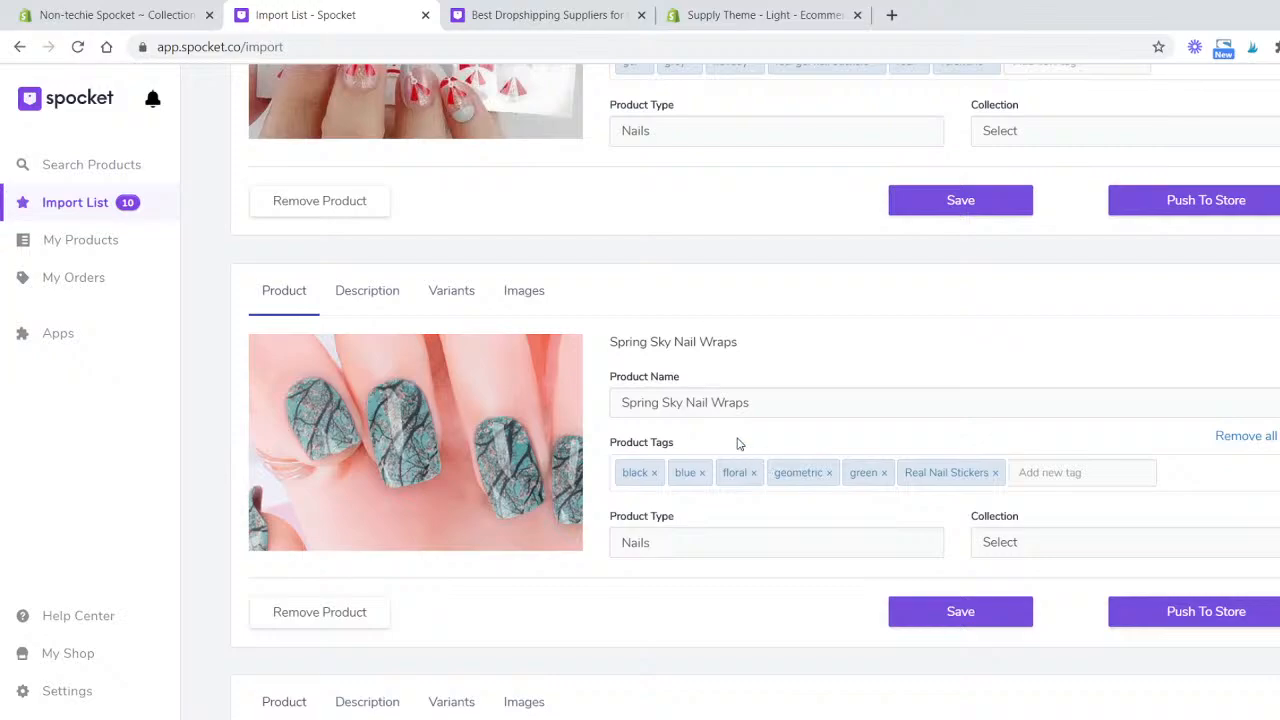
{"action": "scroll", "coordinate": [705, 469], "scroll_direction": "down", "scroll_amount": 2}
{"action": "left_click", "coordinate": [1028, 294]}
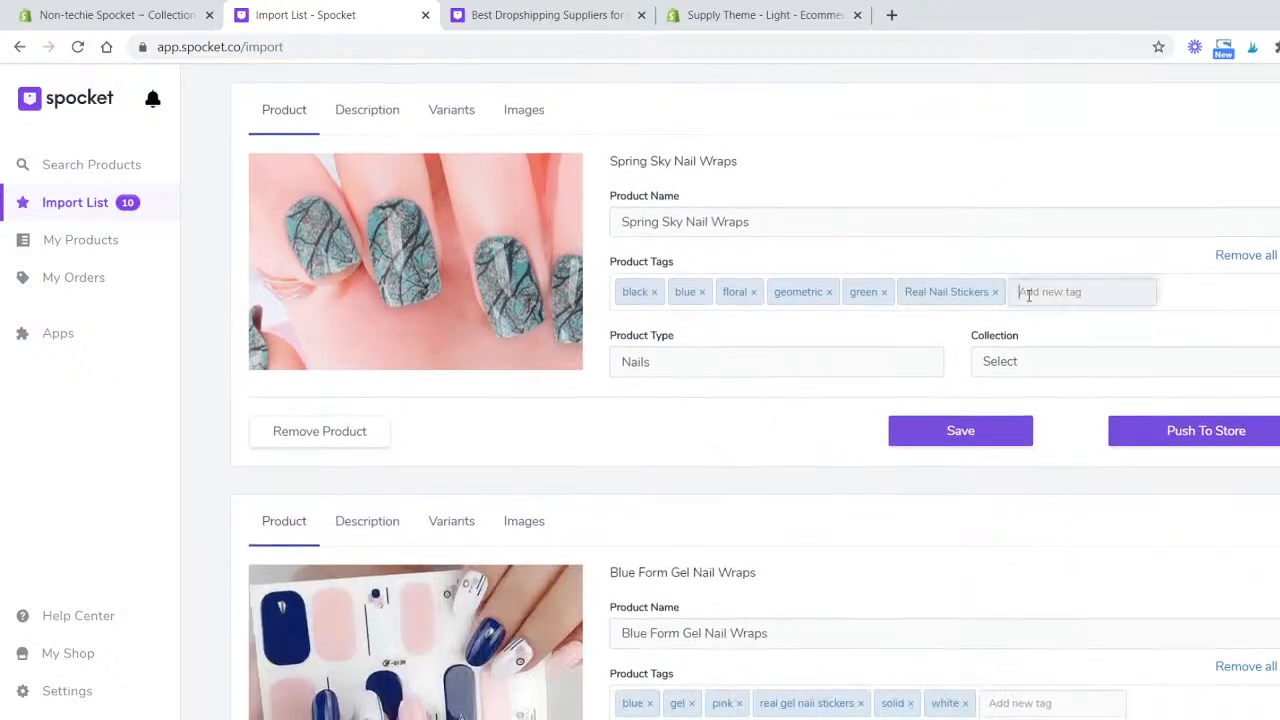
{"action": "type", "text": "Spring"}
{"action": "key", "text": "Return"}
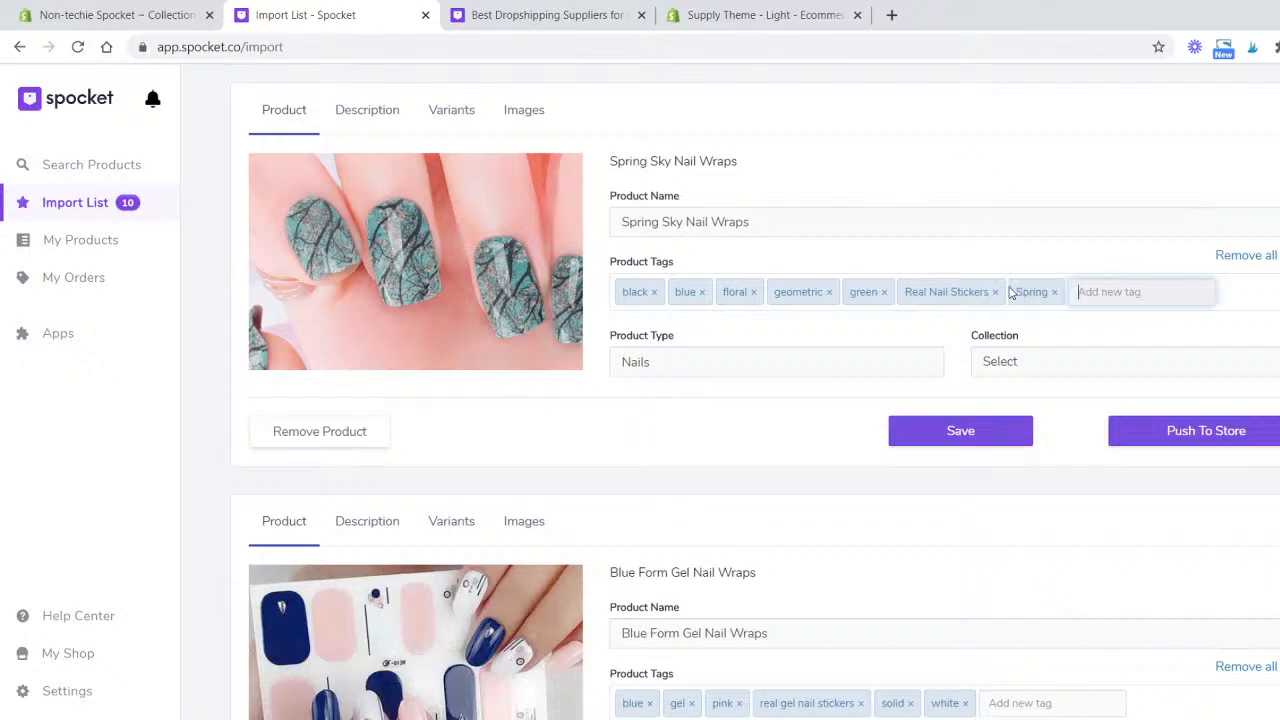
- Switch to the Shopify admin and start another new collection titled Spring
{"action": "left_click", "coordinate": [166, 20]}
{"action": "left_click", "coordinate": [716, 234]}
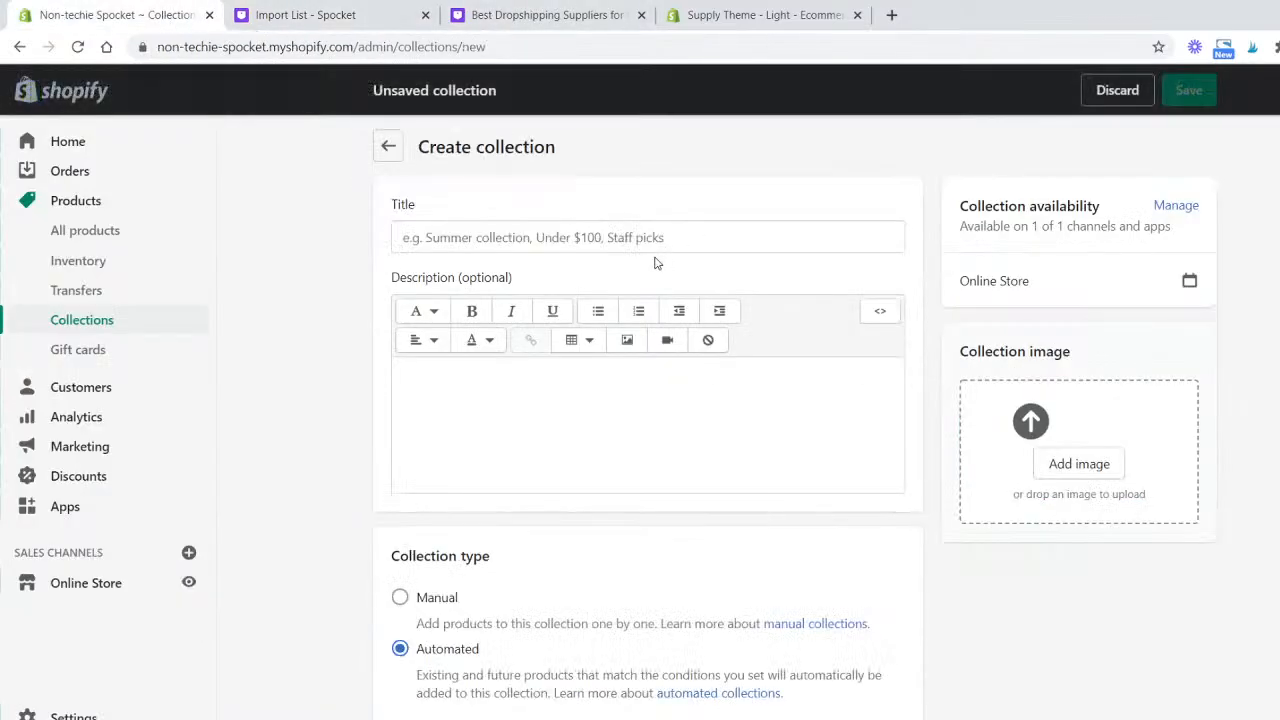
{"action": "left_click", "coordinate": [659, 238]}
{"action": "type", "text": "Spr"}
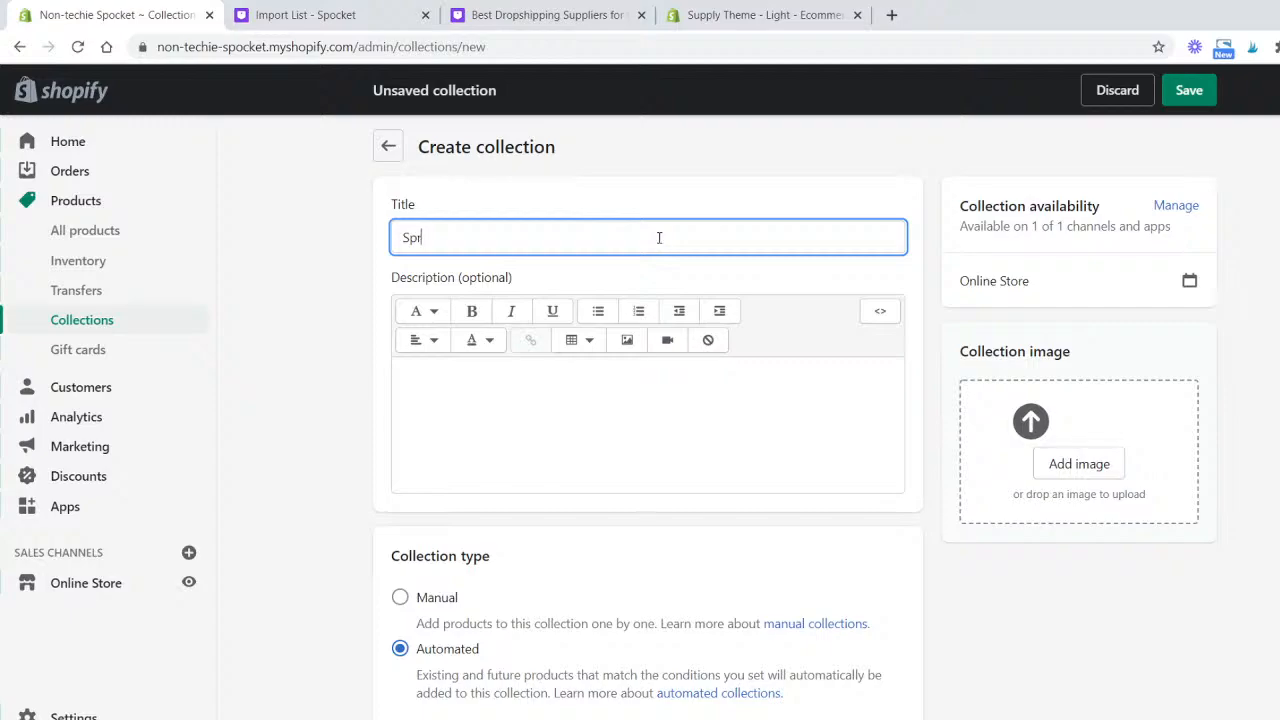
{"action": "type", "text": "ing"}
- Set the Spring collection's condition to product tag is equal to spring and save it
{"action": "scroll", "coordinate": [808, 337], "scroll_direction": "down", "scroll_amount": 4}
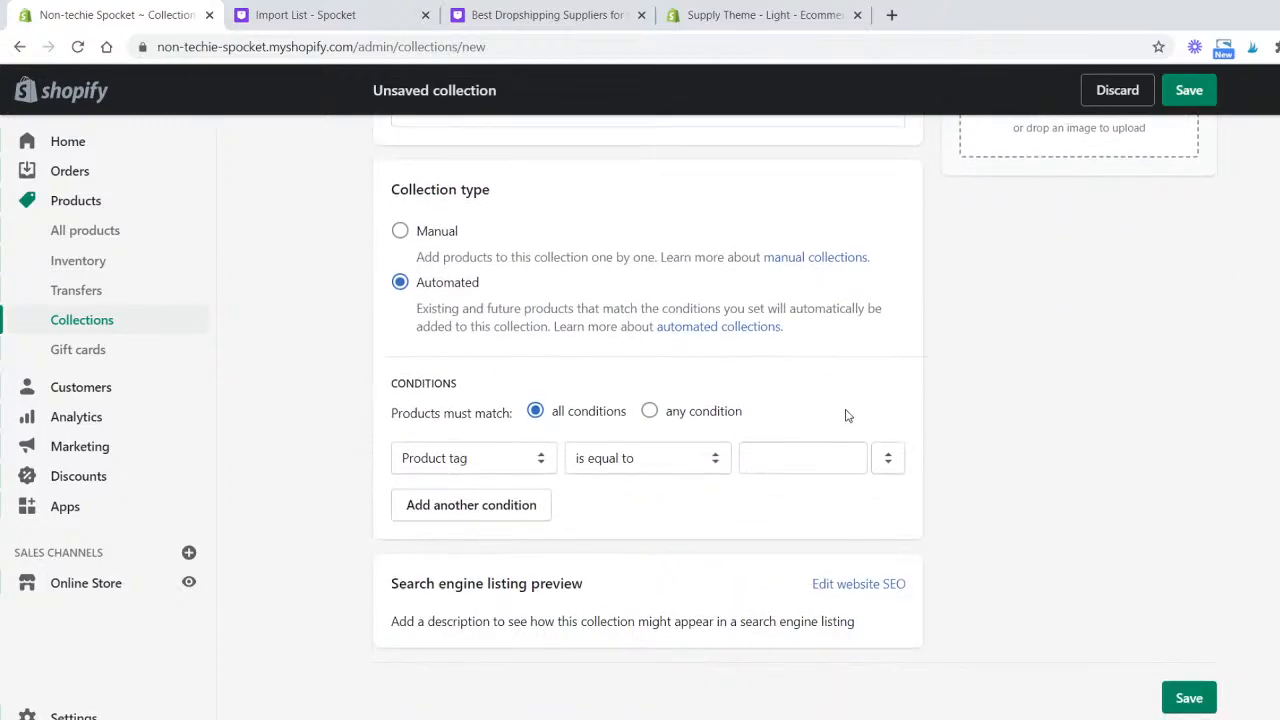
{"action": "left_click", "coordinate": [833, 449]}
{"action": "type", "text": "spri"}
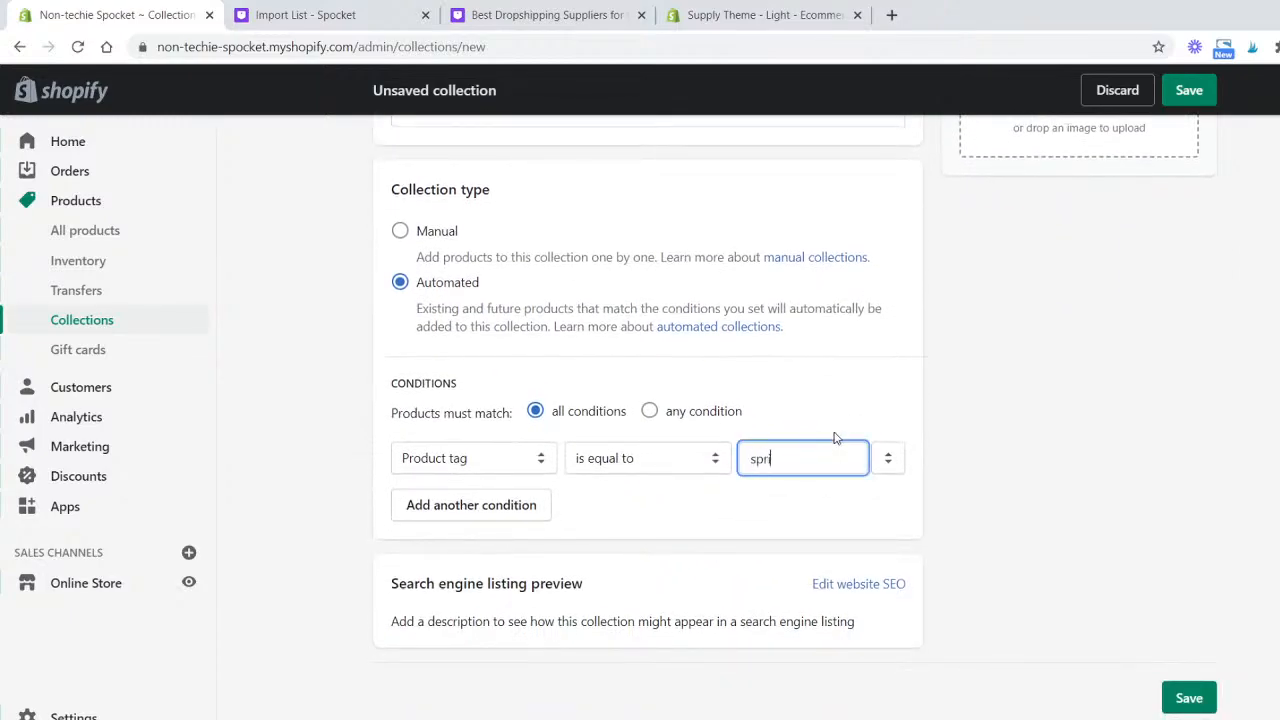
{"action": "type", "text": "ng"}
{"action": "left_click", "coordinate": [1189, 698]}
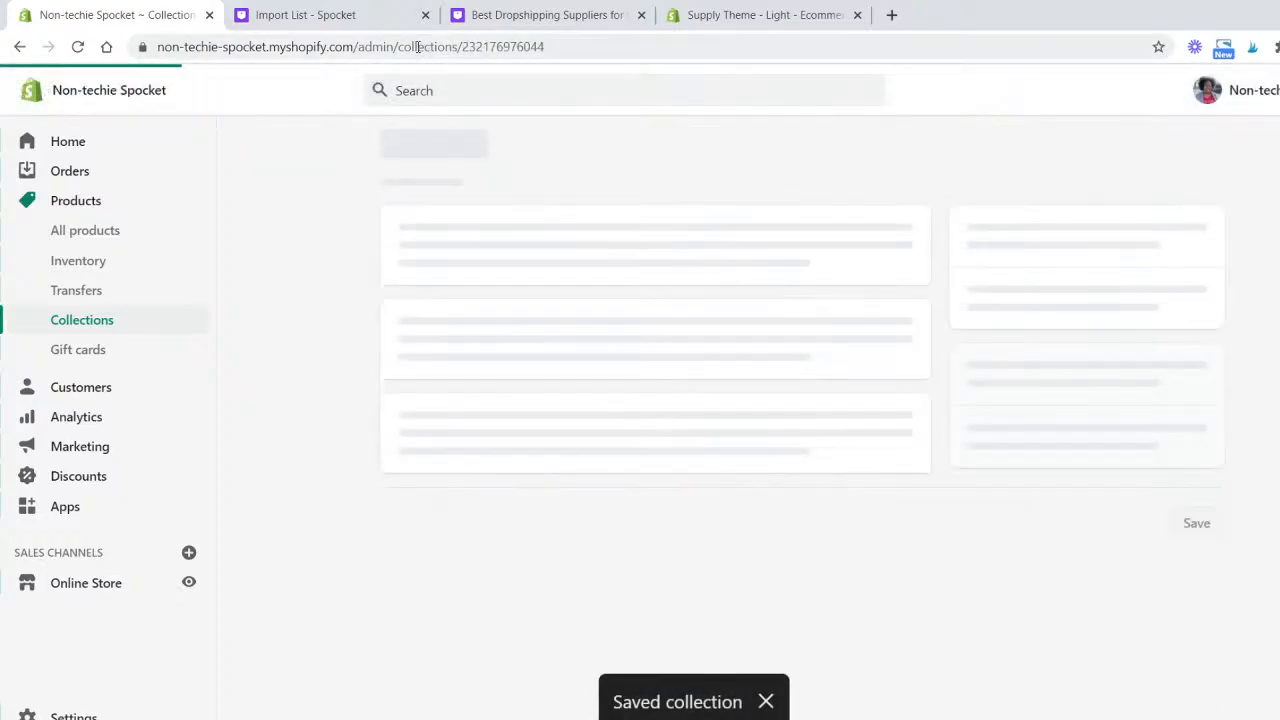
- Return to the import list and scroll through the remaining products and their tags
{"action": "left_click", "coordinate": [798, 18]}
{"action": "left_click", "coordinate": [308, 18]}
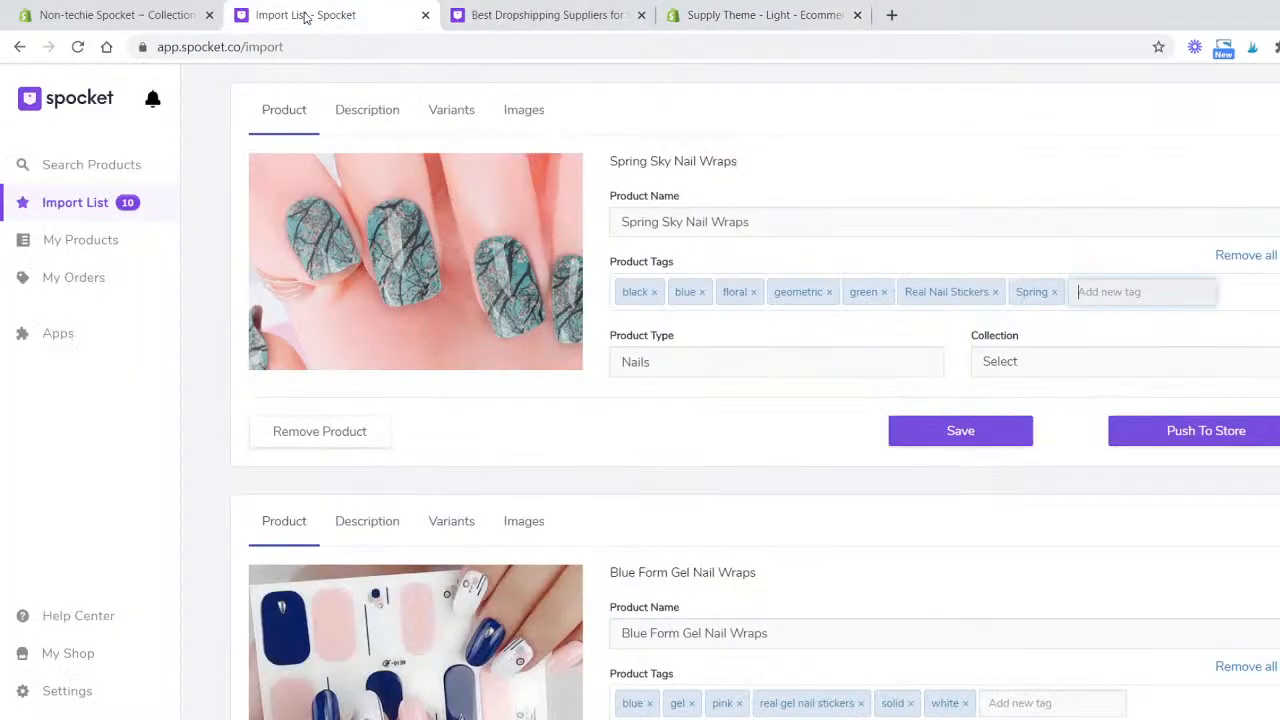
{"action": "scroll", "coordinate": [763, 320], "scroll_direction": "down", "scroll_amount": 5}
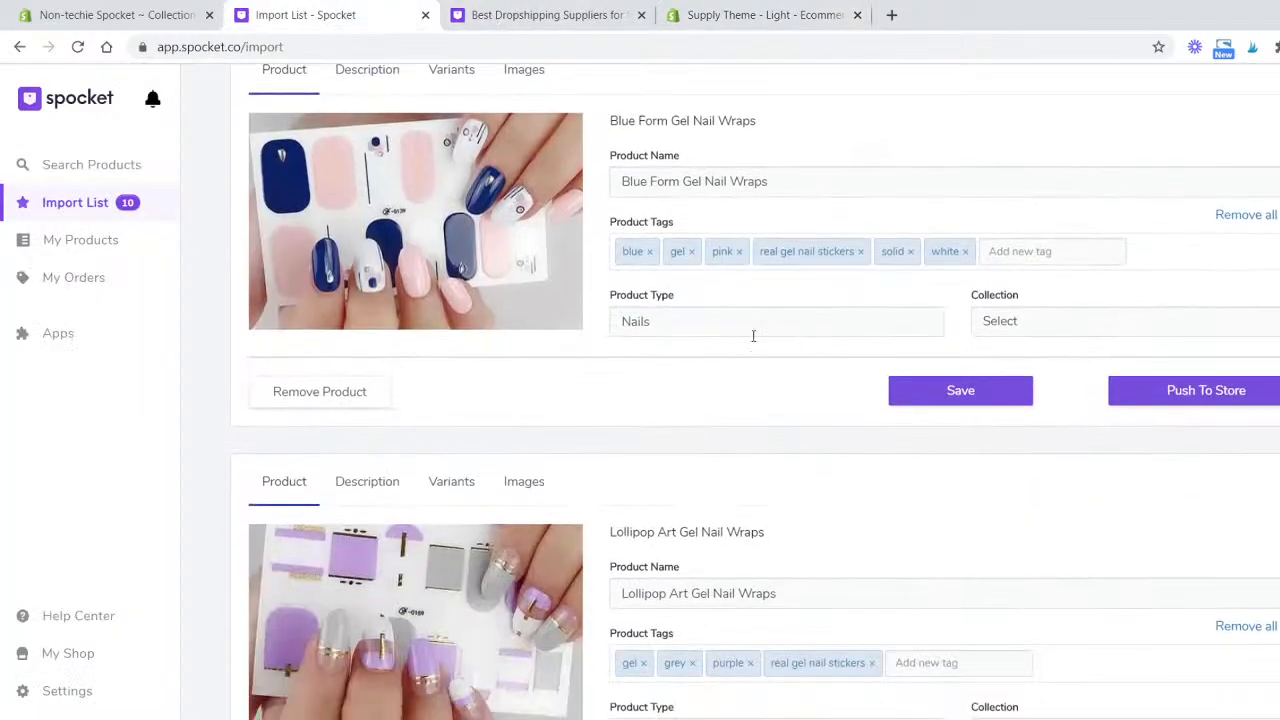
{"action": "scroll", "coordinate": [633, 384], "scroll_direction": "down", "scroll_amount": 2}
{"action": "scroll", "coordinate": [633, 384], "scroll_direction": "up", "scroll_amount": 3}
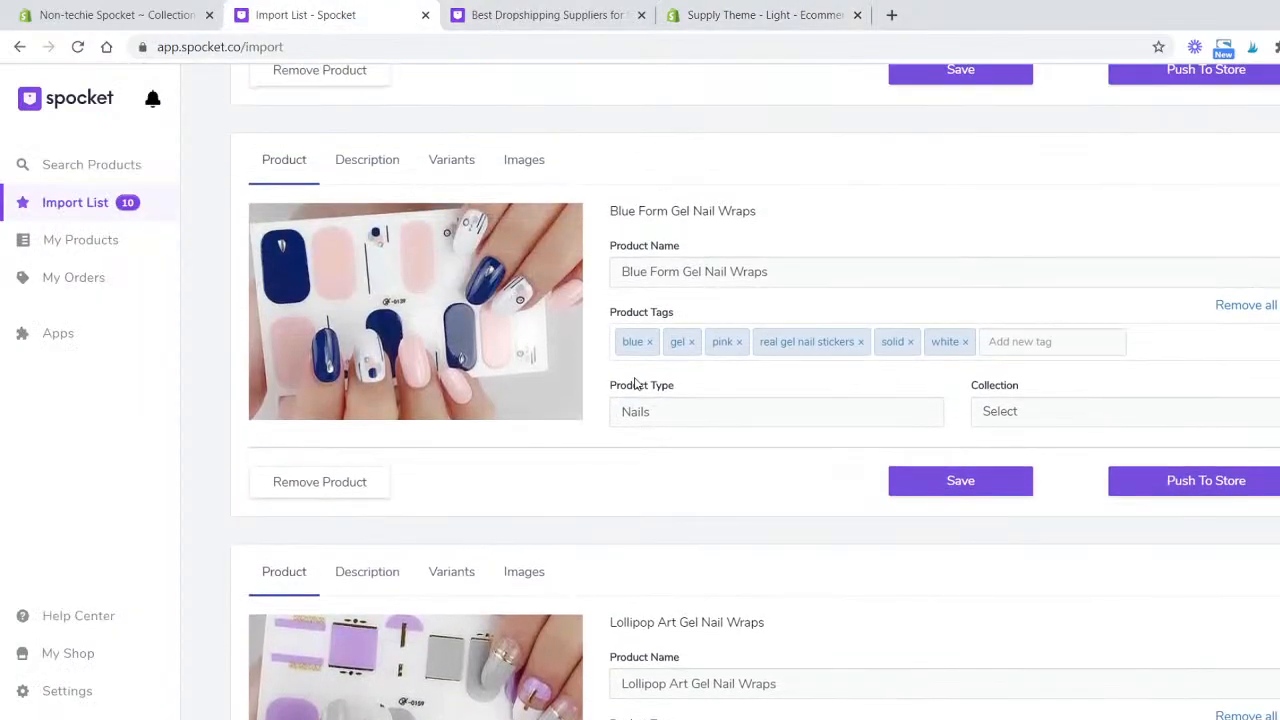
{"action": "scroll", "coordinate": [633, 384], "scroll_direction": "down", "scroll_amount": 5}
{"action": "scroll", "coordinate": [523, 374], "scroll_direction": "down", "scroll_amount": 3}
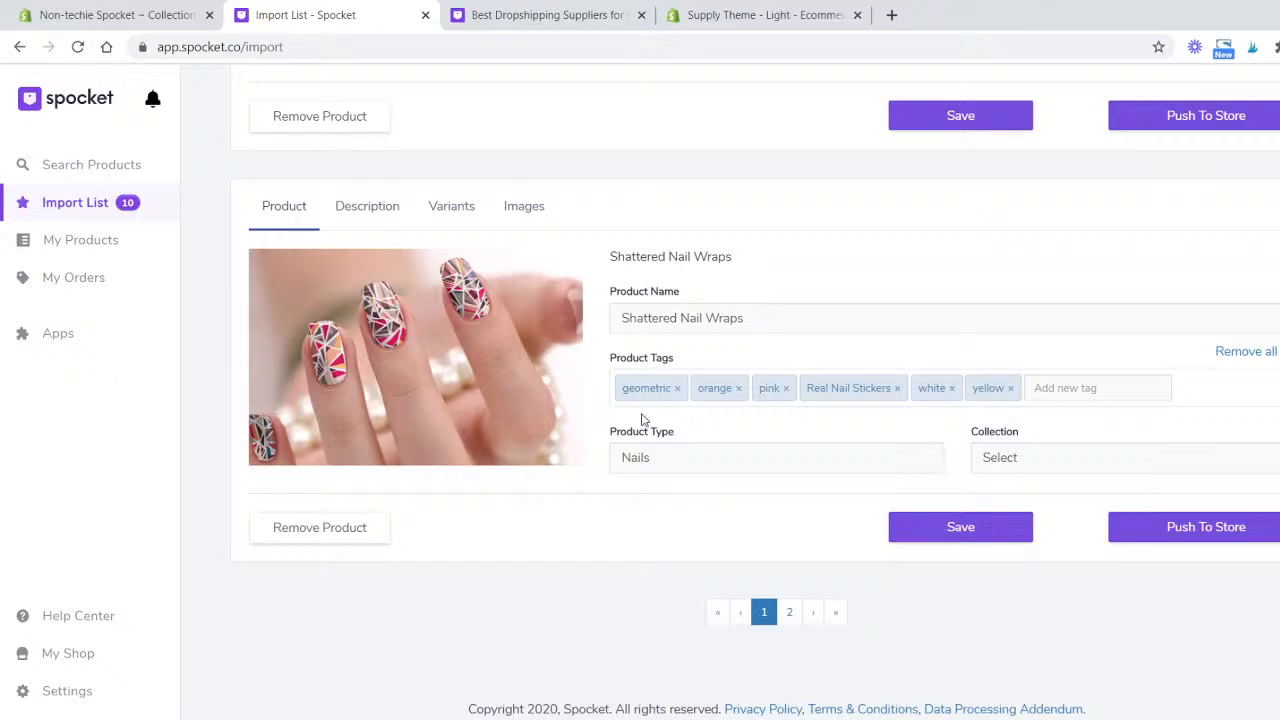
- Scroll through the products on the first import list page and open page 2
{"action": "scroll", "coordinate": [646, 396], "scroll_direction": "up", "scroll_amount": 4}
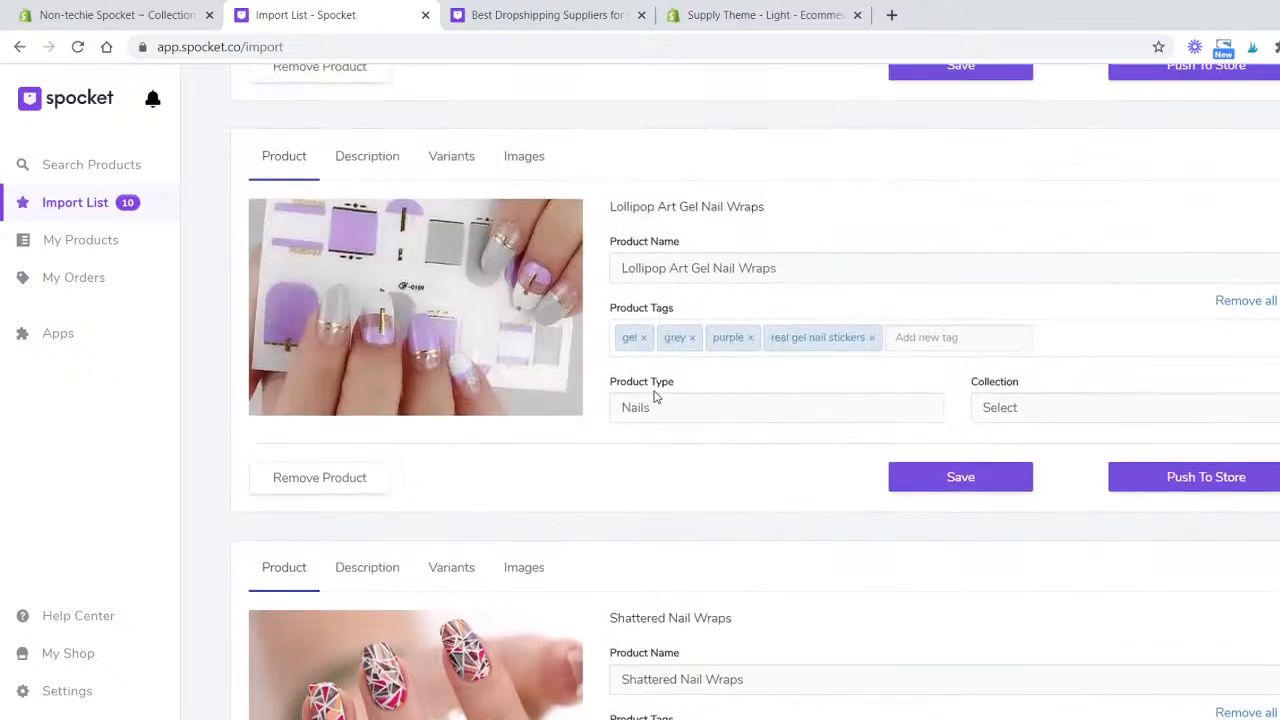
{"action": "scroll", "coordinate": [814, 317], "scroll_direction": "up", "scroll_amount": 8}
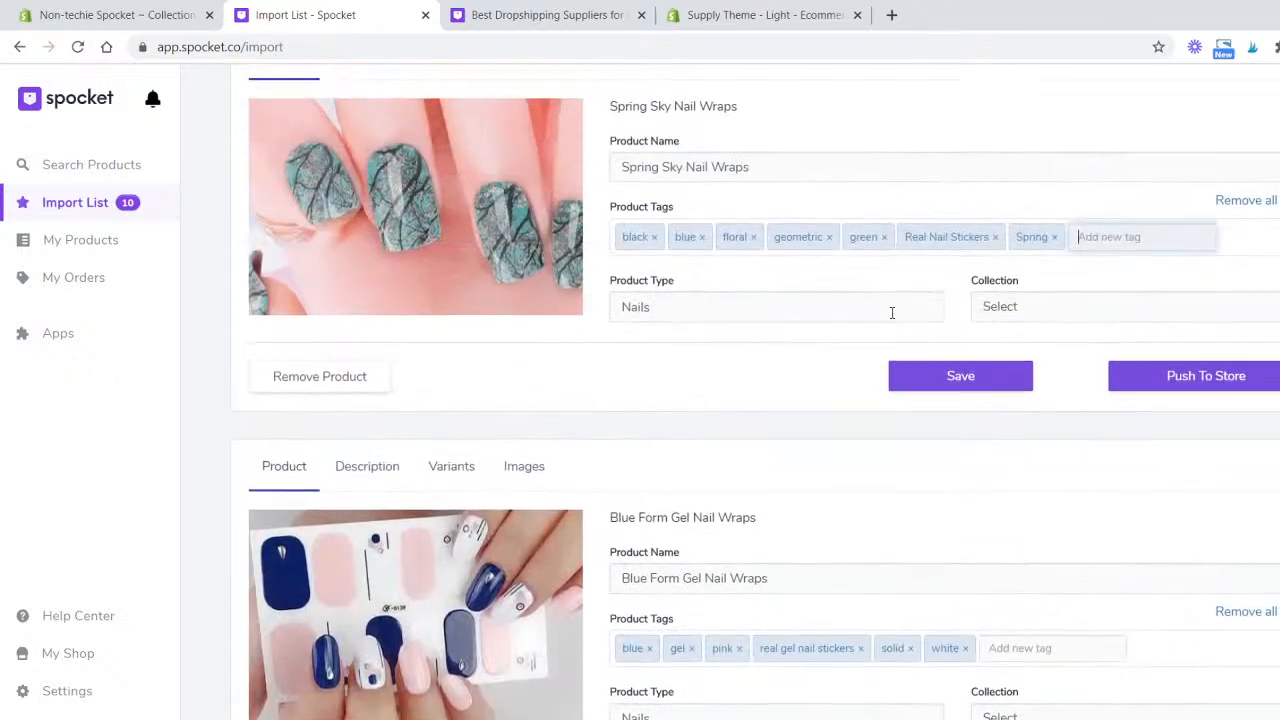
{"action": "scroll", "coordinate": [892, 313], "scroll_direction": "up", "scroll_amount": 3}
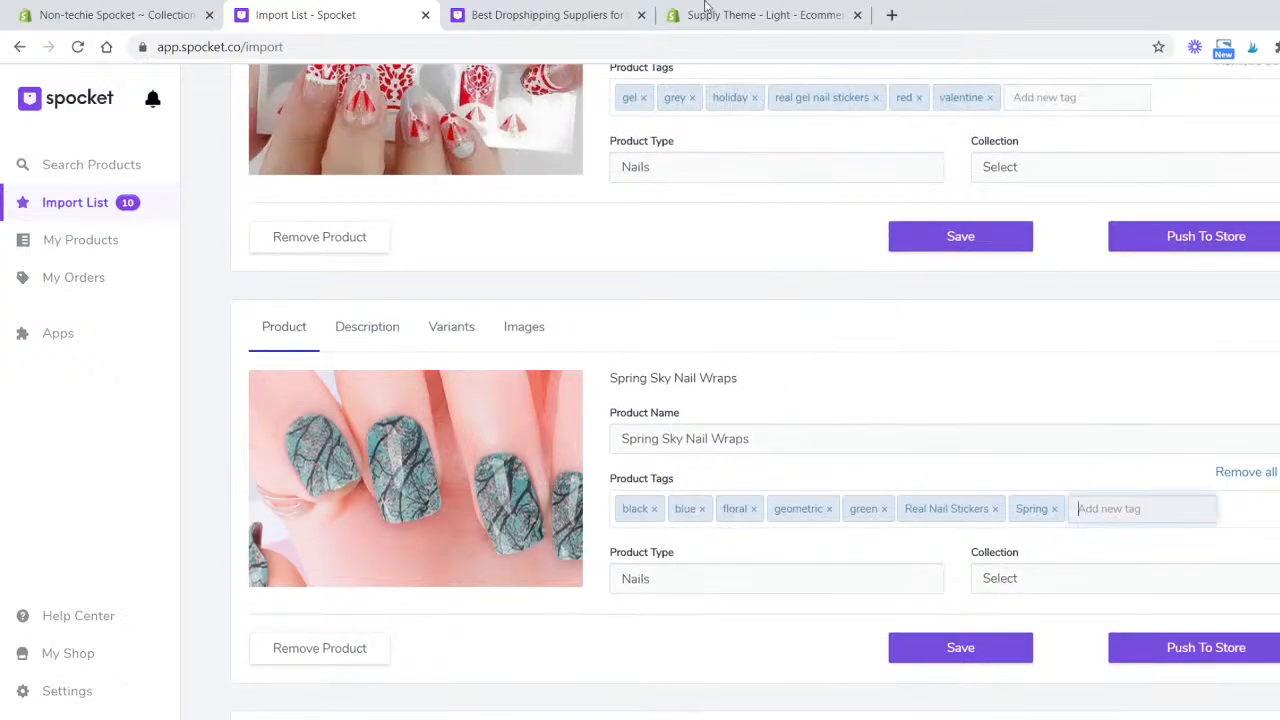
{"action": "scroll", "coordinate": [672, 625], "scroll_direction": "up", "scroll_amount": 4}
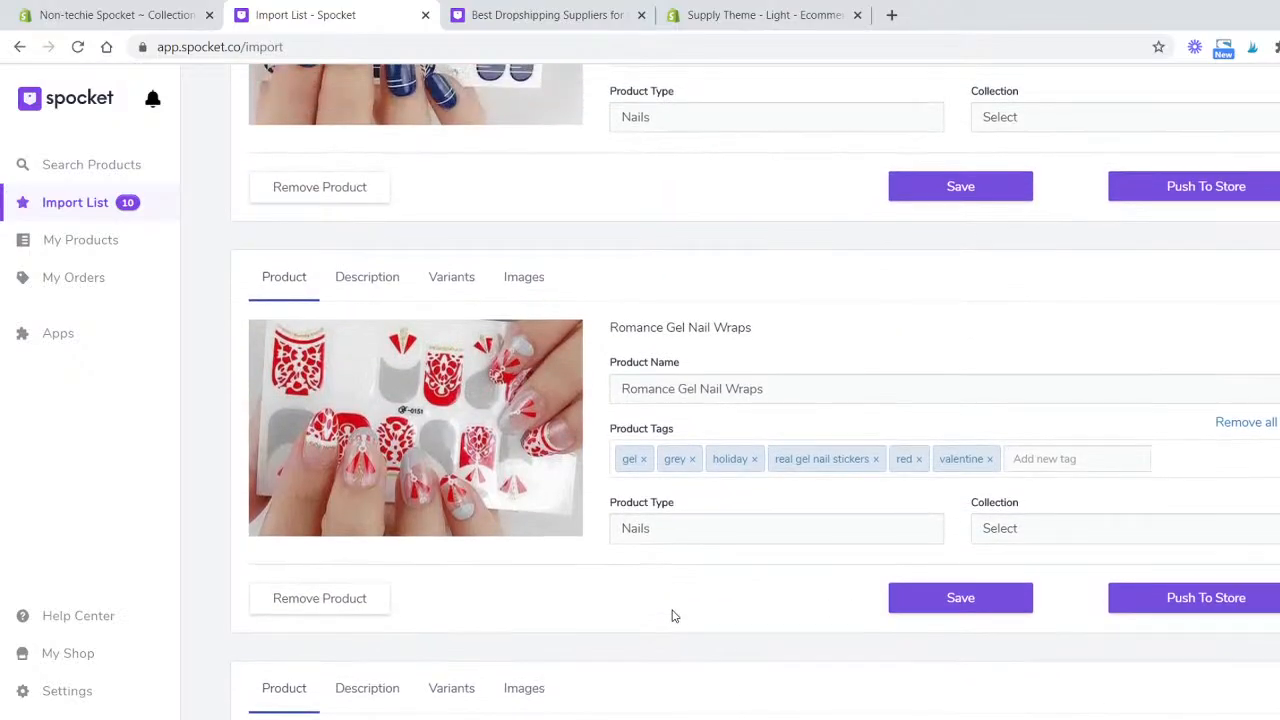
{"action": "scroll", "coordinate": [672, 615], "scroll_direction": "up", "scroll_amount": 10}
{"action": "scroll", "coordinate": [674, 606], "scroll_direction": "down", "scroll_amount": 20}
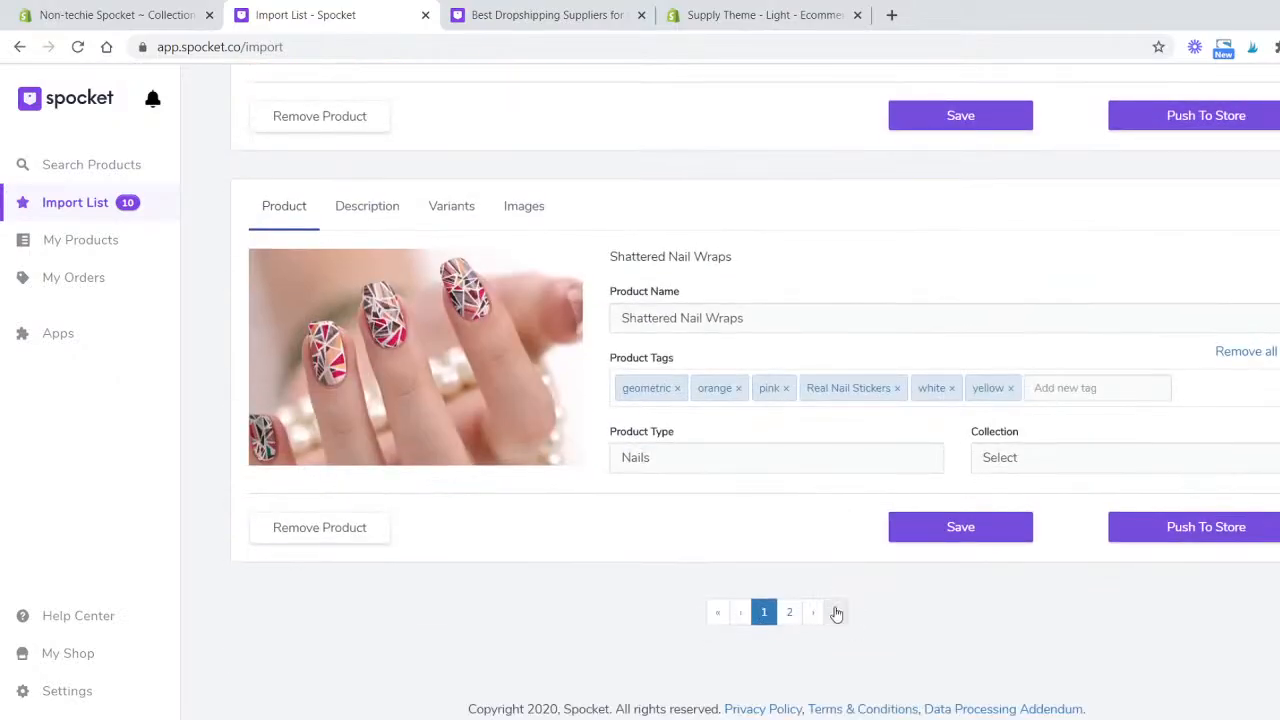
{"action": "left_click", "coordinate": [792, 613]}
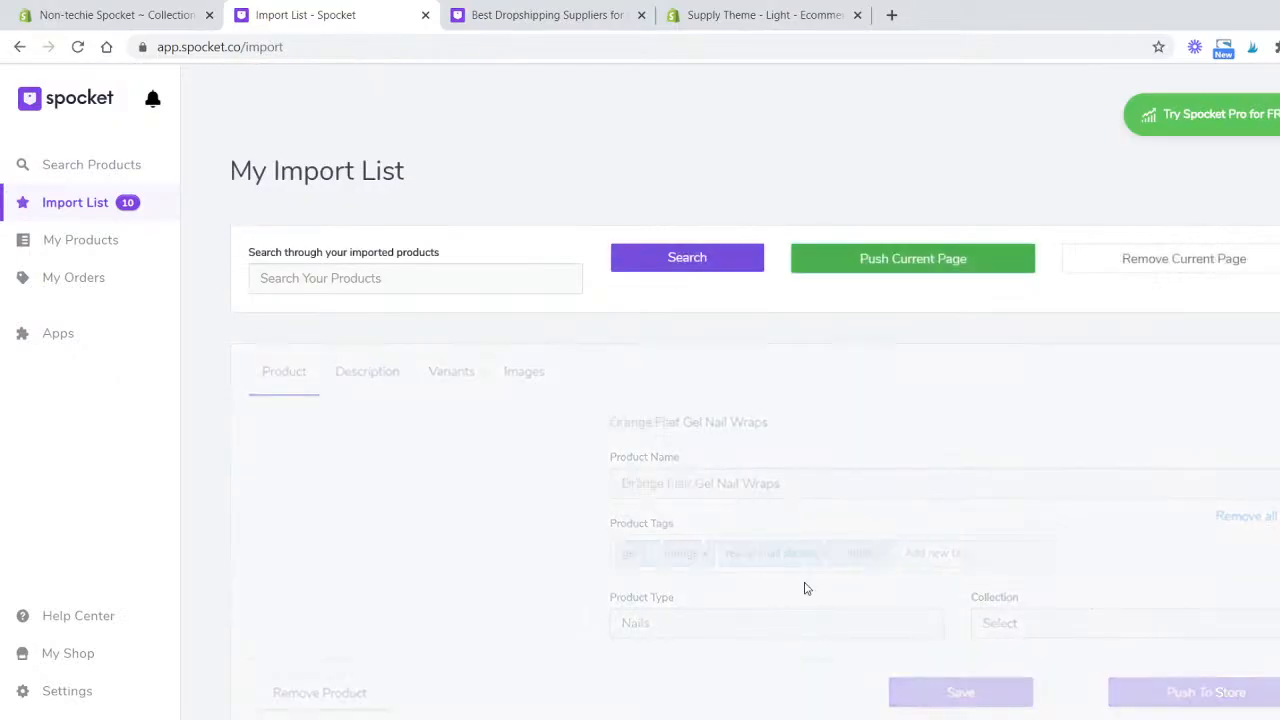
- Review the products and tags on page 2 of the import list, then return to page 1
{"action": "scroll", "coordinate": [768, 400], "scroll_direction": "down", "scroll_amount": 2}
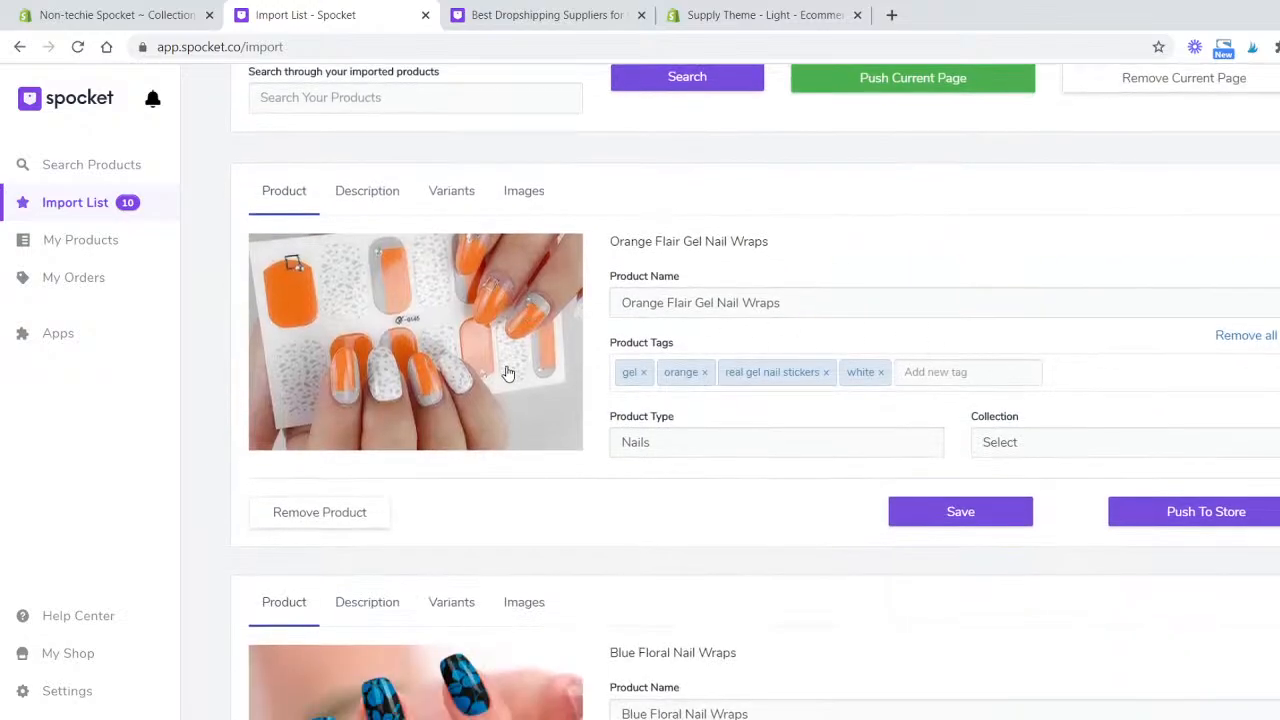
{"action": "scroll", "coordinate": [512, 371], "scroll_direction": "down", "scroll_amount": 5}
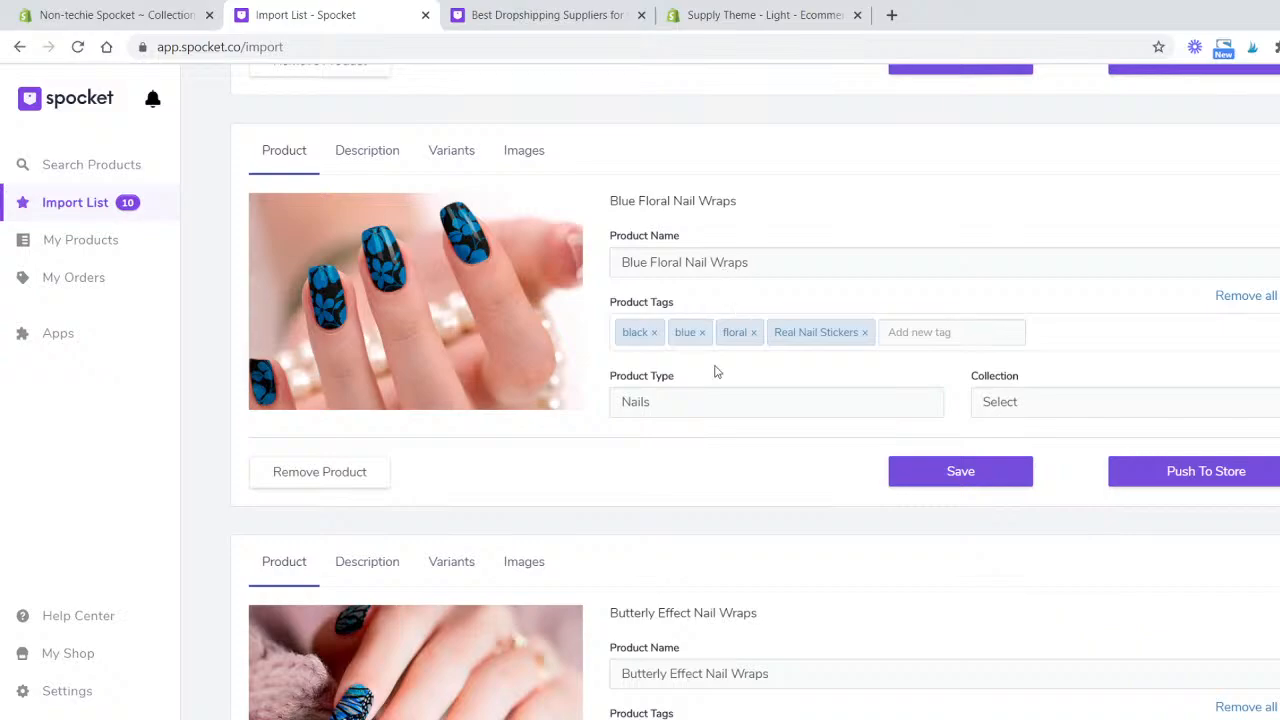
{"action": "scroll", "coordinate": [714, 371], "scroll_direction": "down", "scroll_amount": 4}
{"action": "scroll", "coordinate": [709, 360], "scroll_direction": "down", "scroll_amount": 4}
{"action": "scroll", "coordinate": [709, 360], "scroll_direction": "down", "scroll_amount": 1}
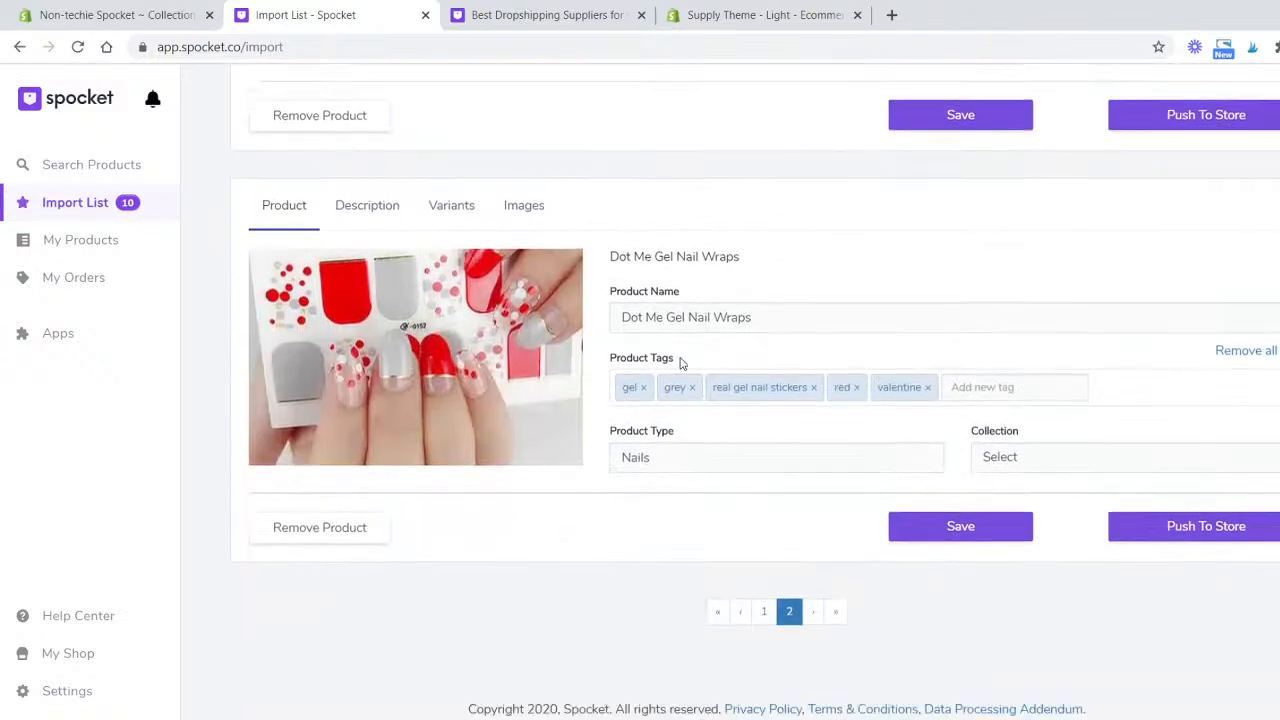
{"action": "left_click", "coordinate": [764, 613]}
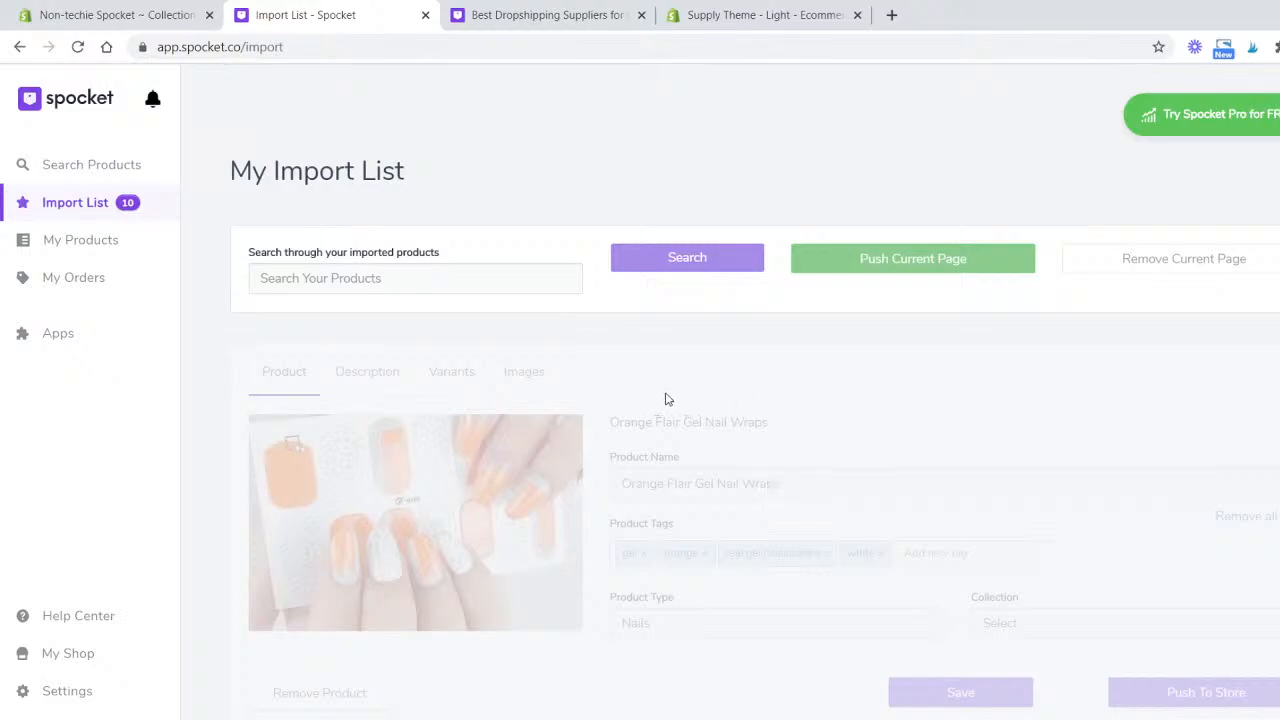
- Open the description of Falling Leaf Gel Nail Wraps and select its text to review it
{"action": "scroll", "coordinate": [690, 397], "scroll_direction": "down", "scroll_amount": 7}
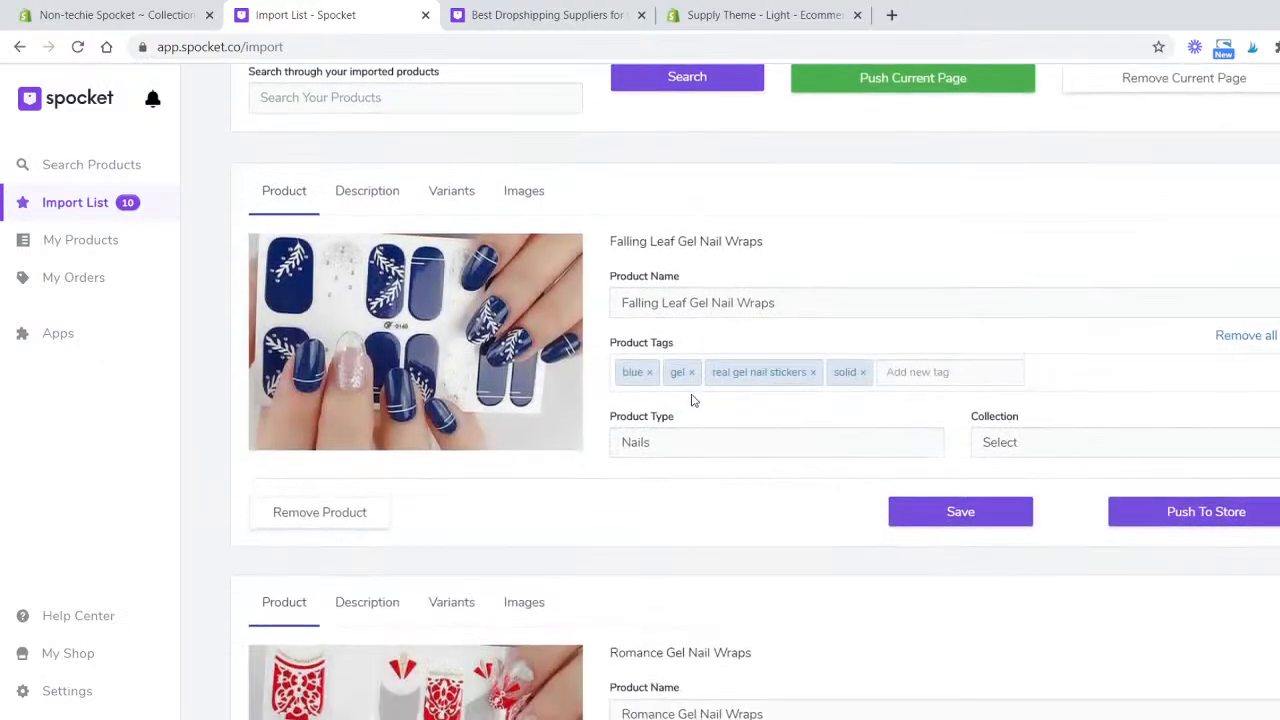
{"action": "scroll", "coordinate": [707, 381], "scroll_direction": "up", "scroll_amount": 7}
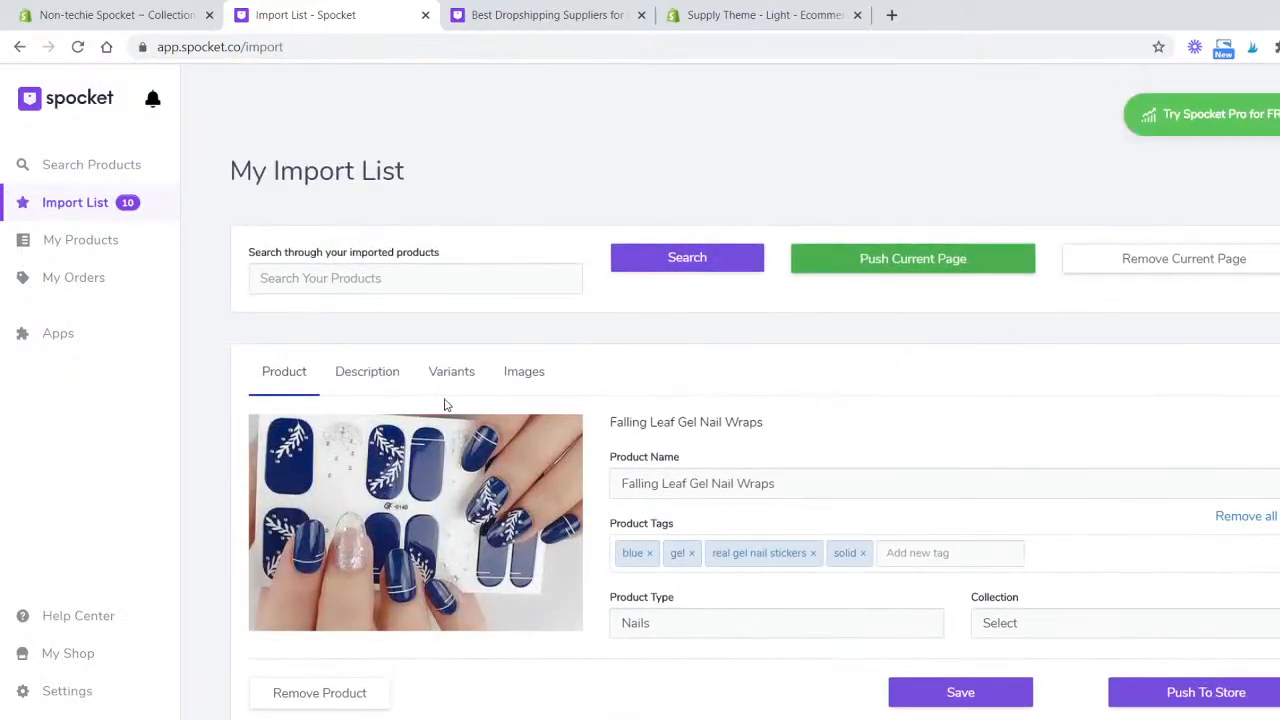
{"action": "left_click", "coordinate": [370, 374]}
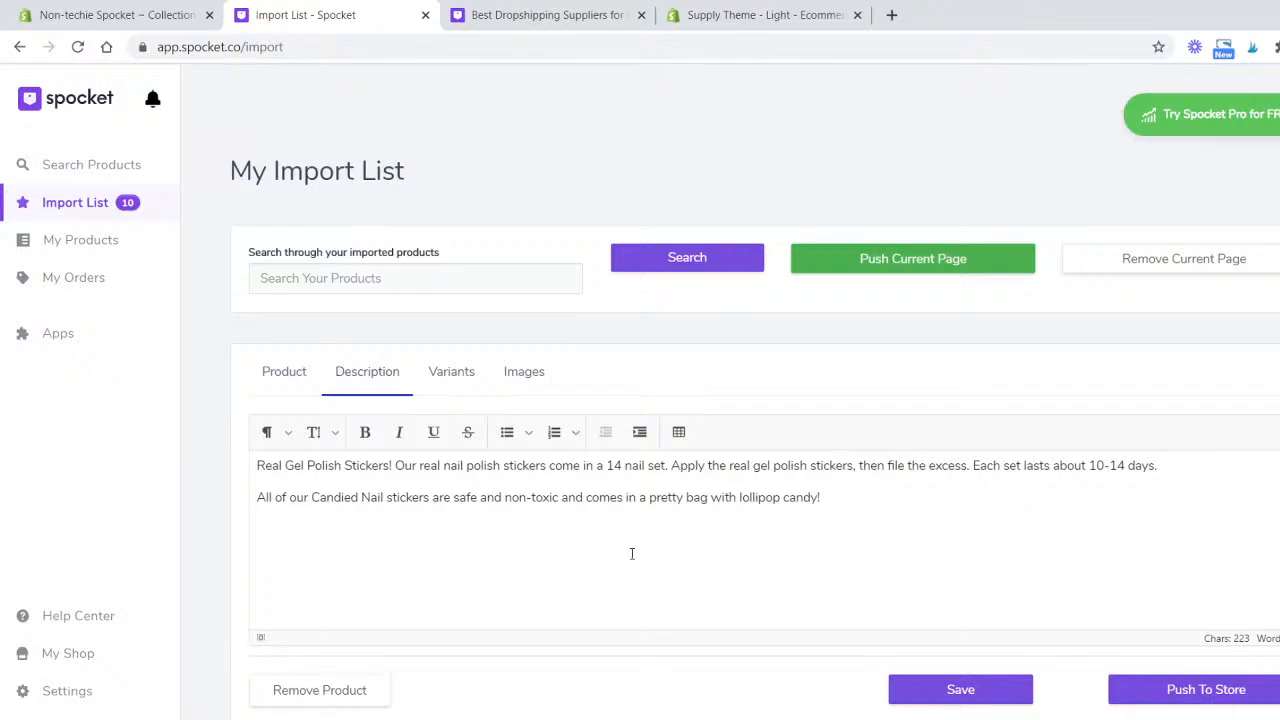
{"action": "left_click_drag", "start_coordinate": [1158, 465], "coordinate": [548, 465]}
{"action": "left_click", "coordinate": [456, 497]}
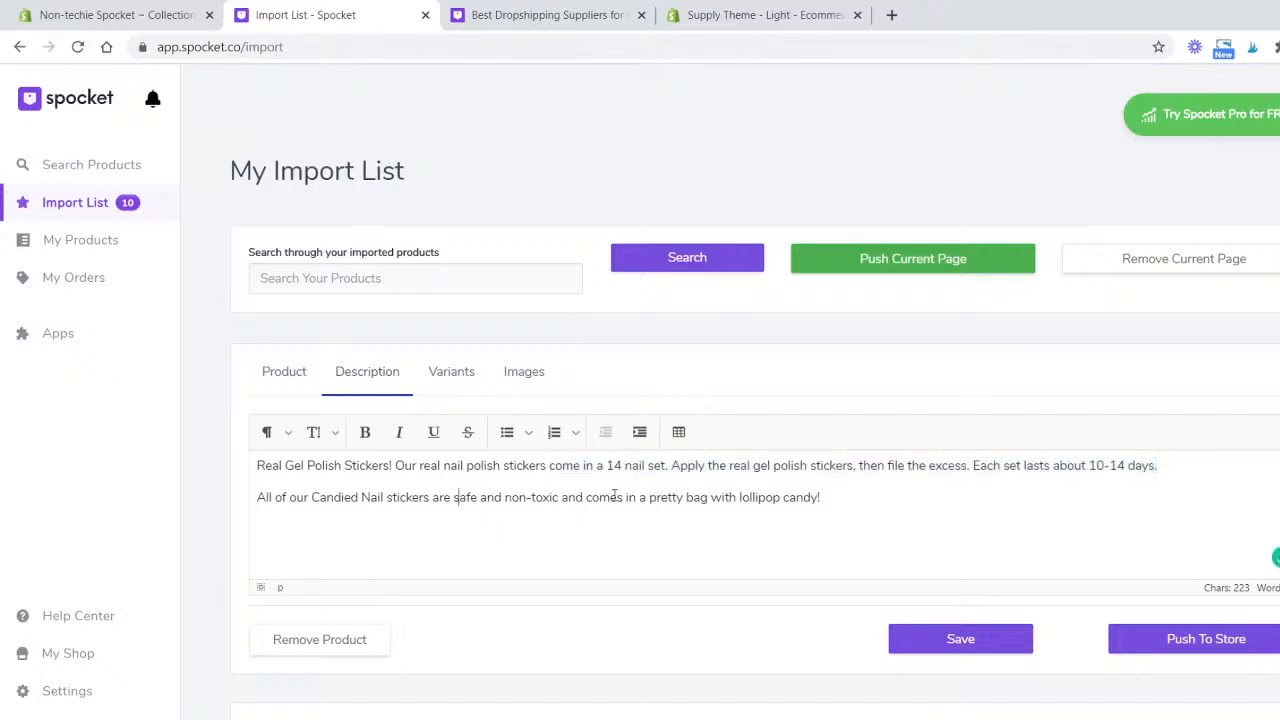
{"action": "left_click_drag", "start_coordinate": [820, 497], "coordinate": [257, 466]}
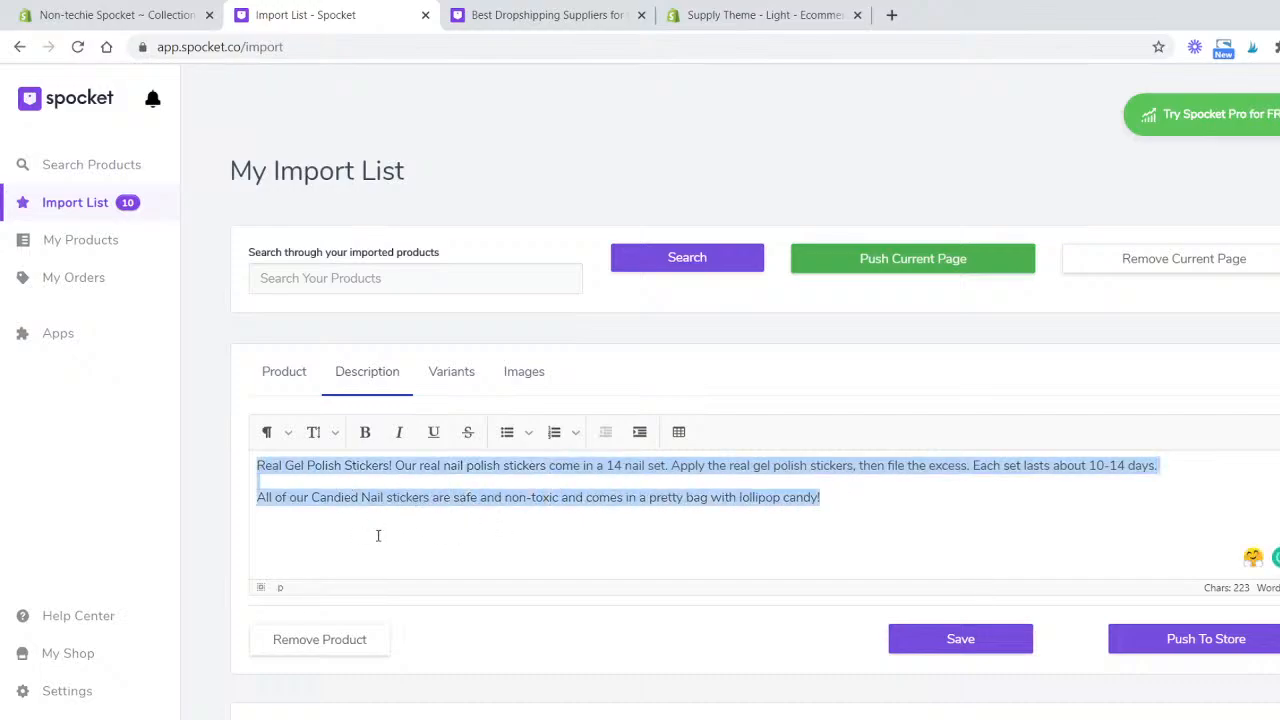
{"action": "scroll", "coordinate": [385, 530], "scroll_direction": "down", "scroll_amount": 2}
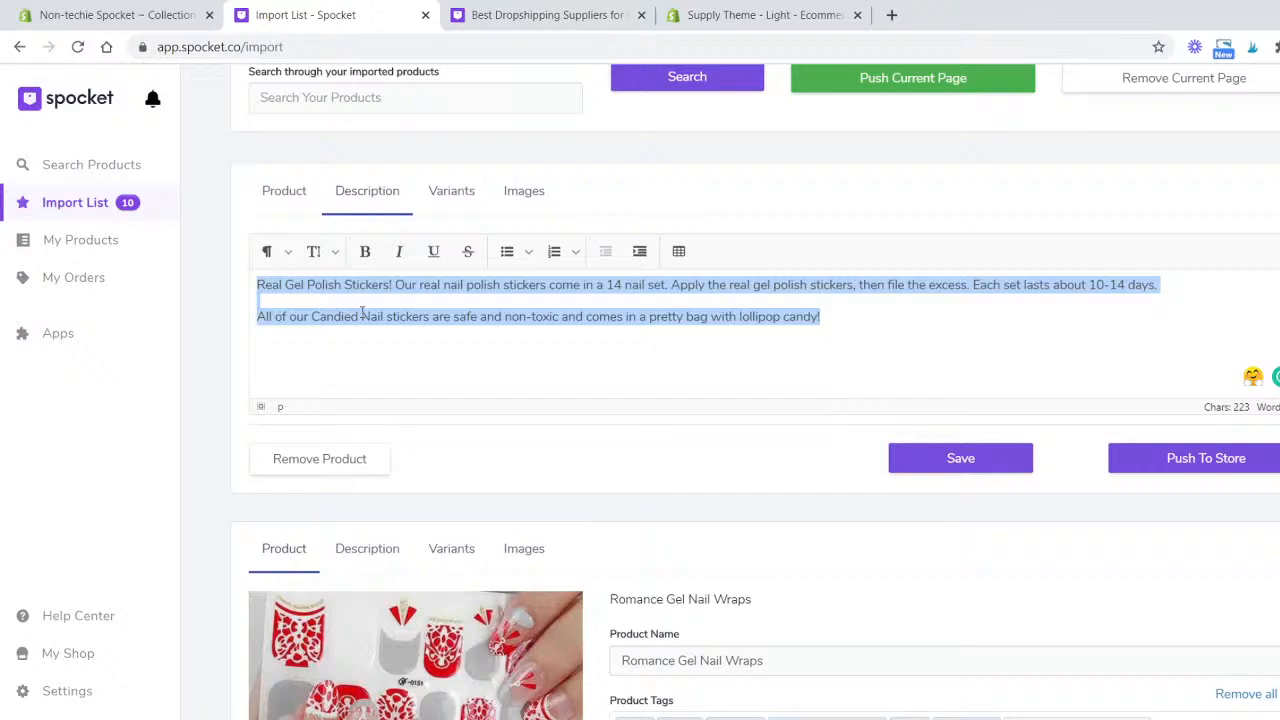
{"action": "left_click", "coordinate": [354, 302]}
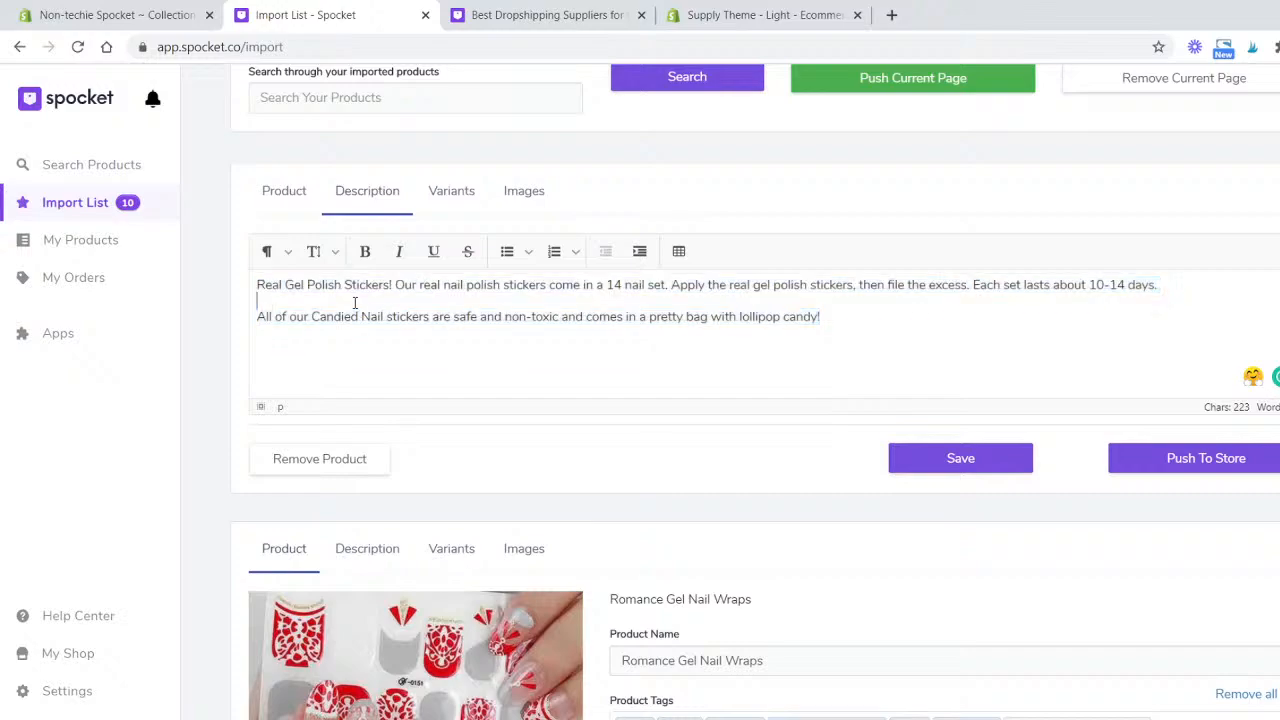
- Open the Falling Leaf Gel Nail Wraps variants and inspect the sales price and compare-at price fields
{"action": "left_click", "coordinate": [451, 200]}
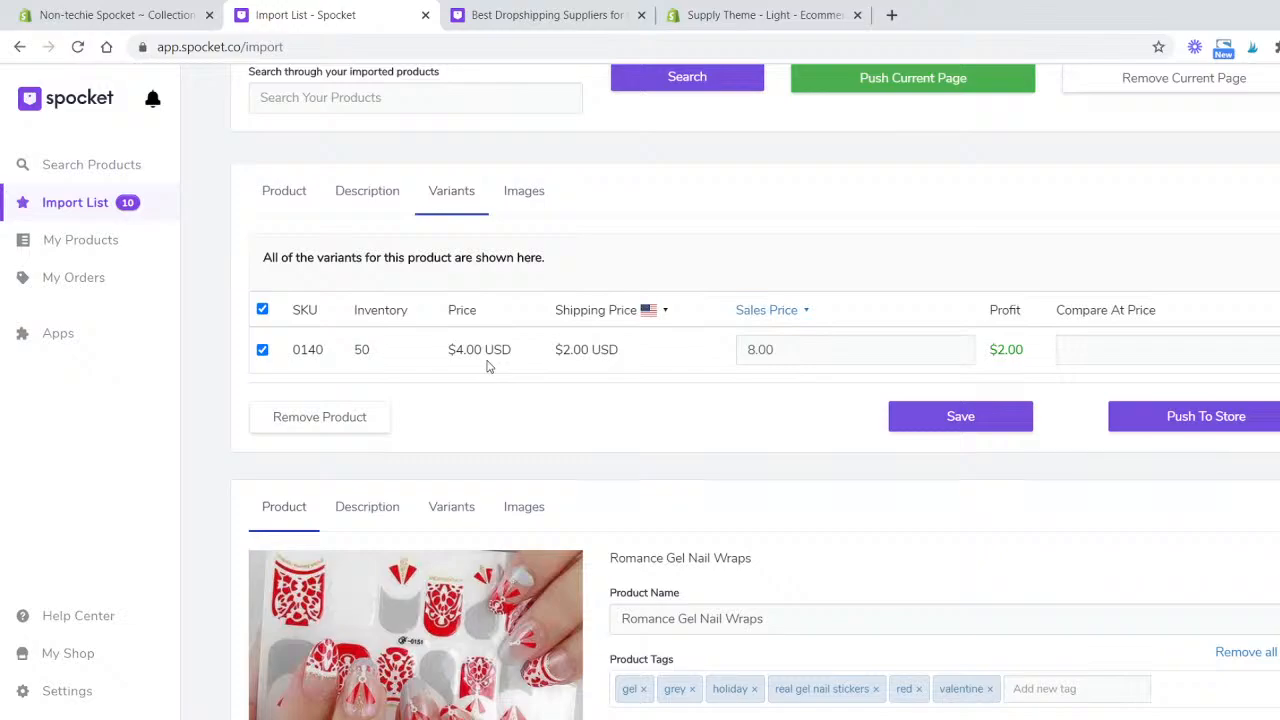
{"action": "left_click", "coordinate": [919, 353]}
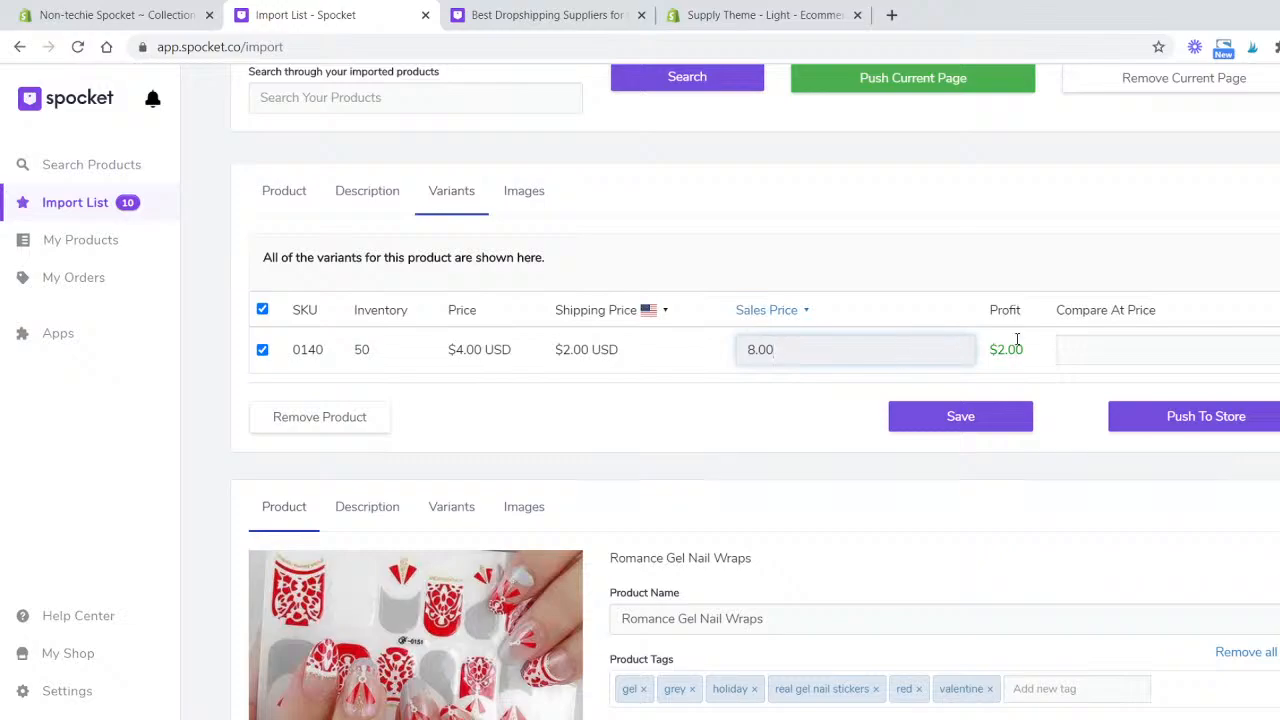
{"action": "left_click", "coordinate": [1155, 347]}
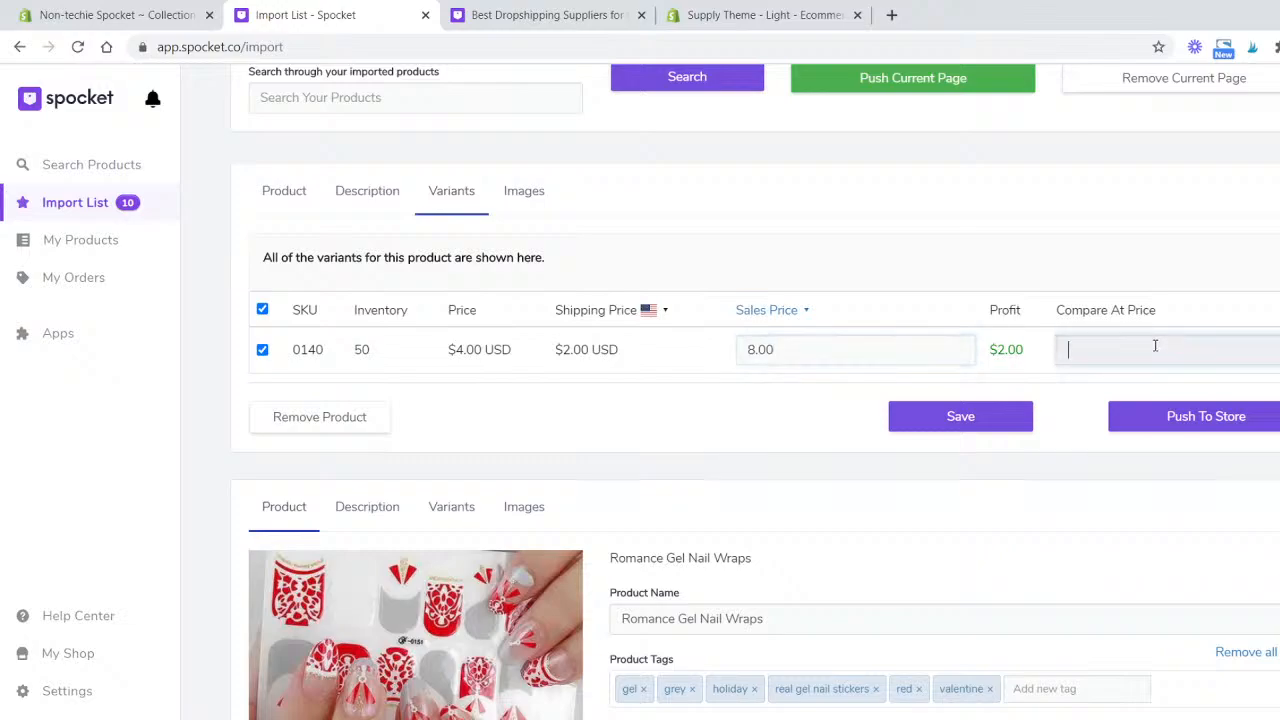
{"action": "double_click", "coordinate": [839, 360]}
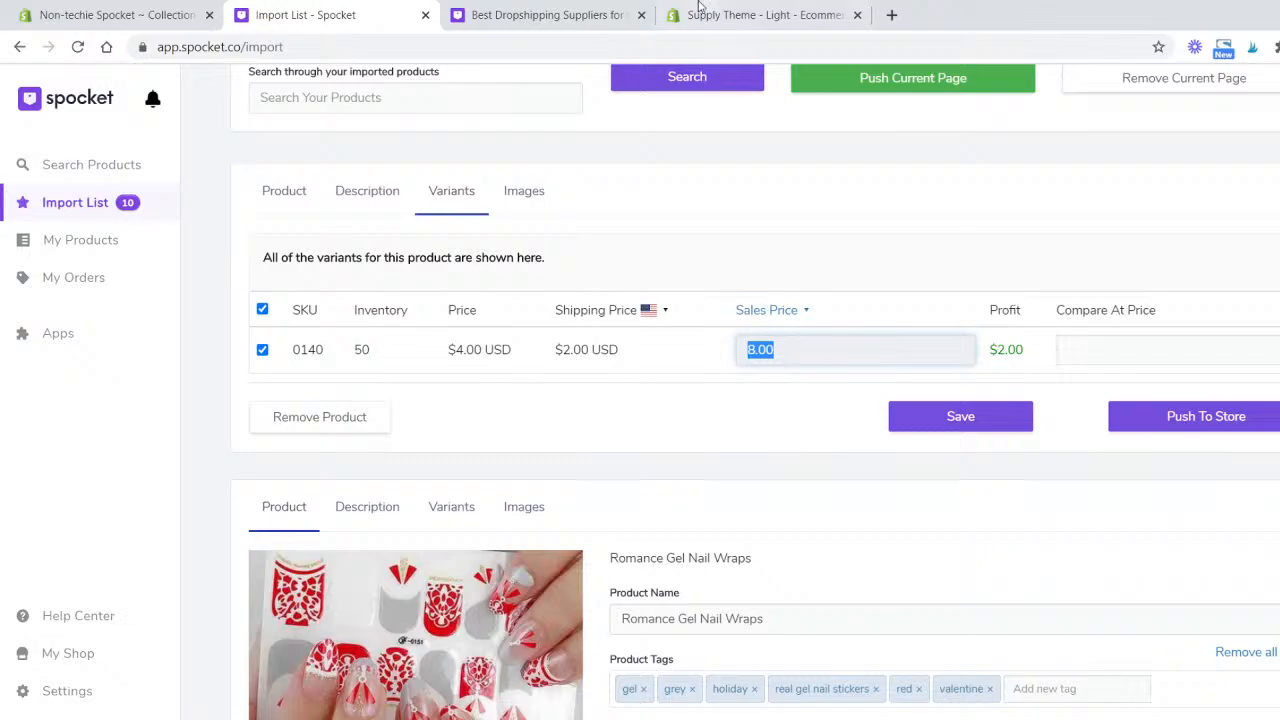
- Open a new browser tab and search Google for gel wraps for nails
{"action": "left_click", "coordinate": [891, 15]}
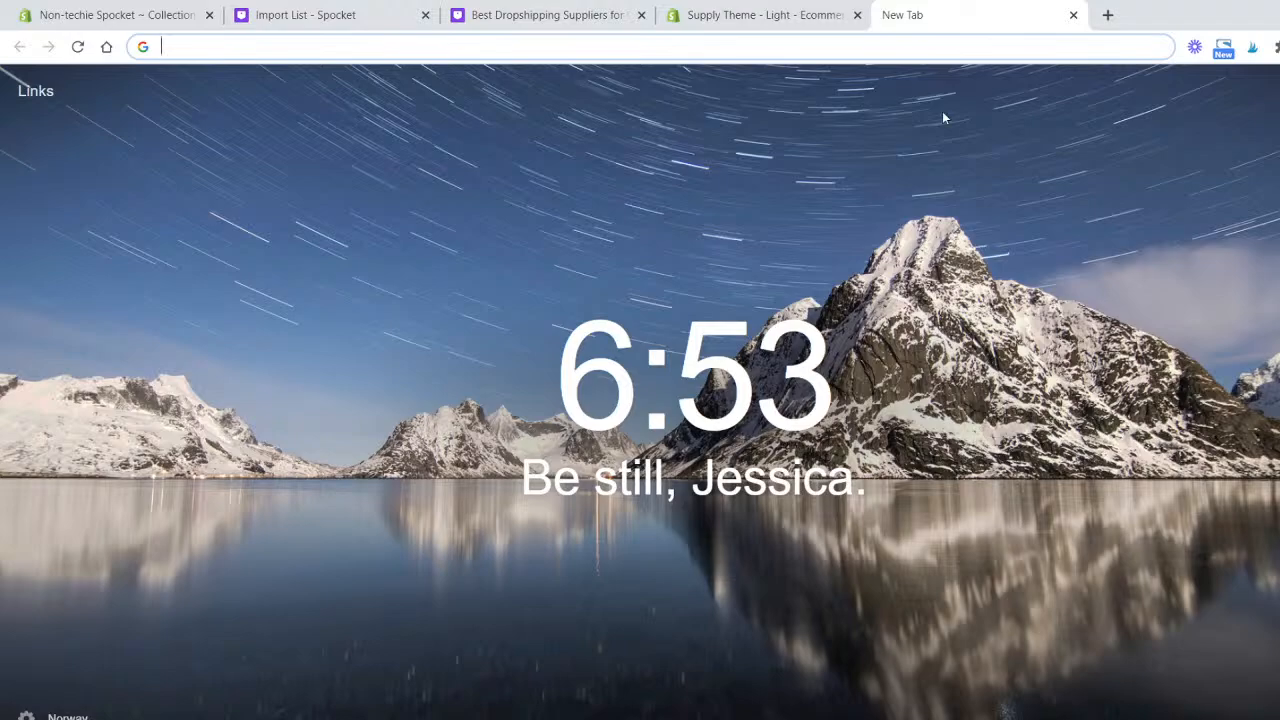
{"action": "type", "text": "gel w"}
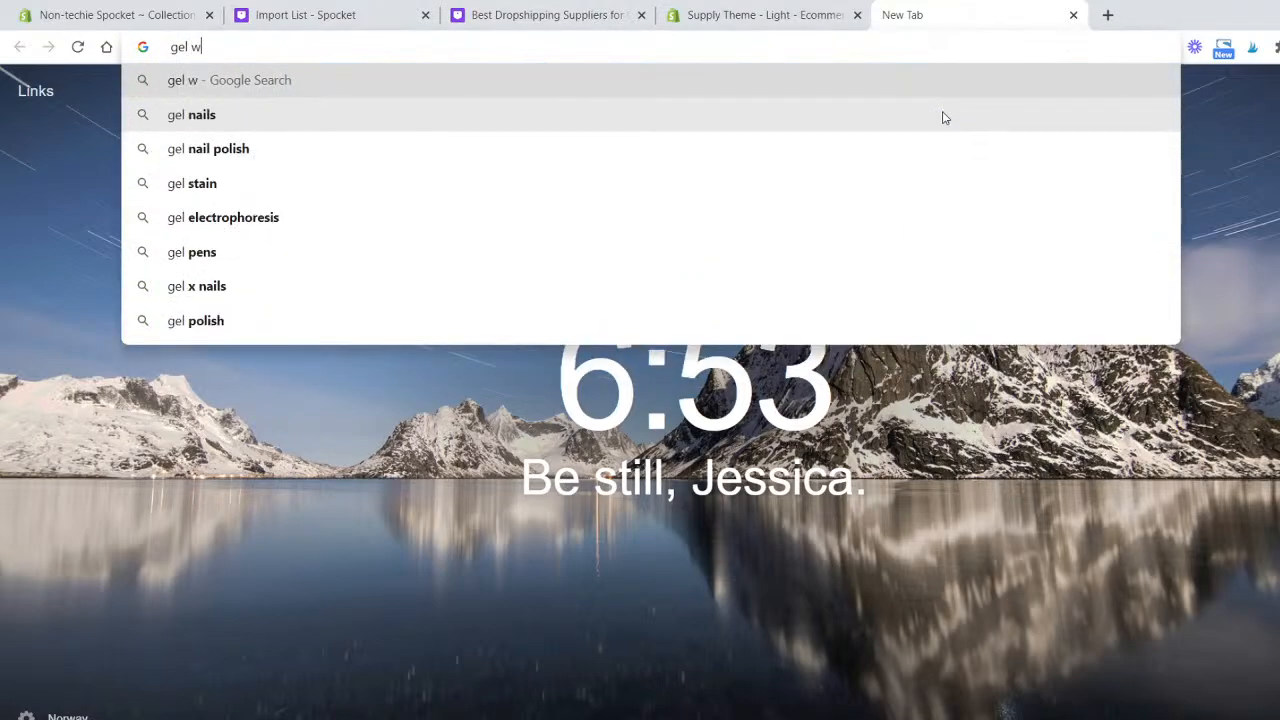
{"action": "type", "text": "raps for n"}
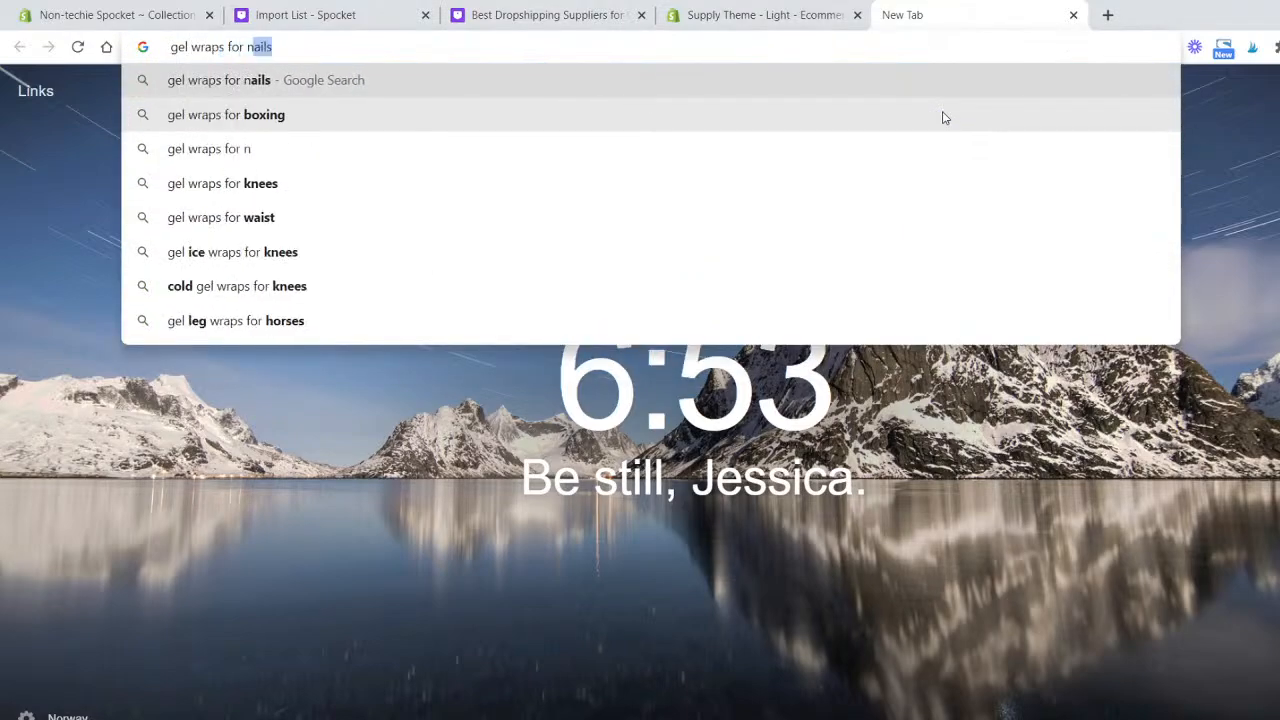
{"action": "type", "text": "ails"}
{"action": "key", "text": "Return"}
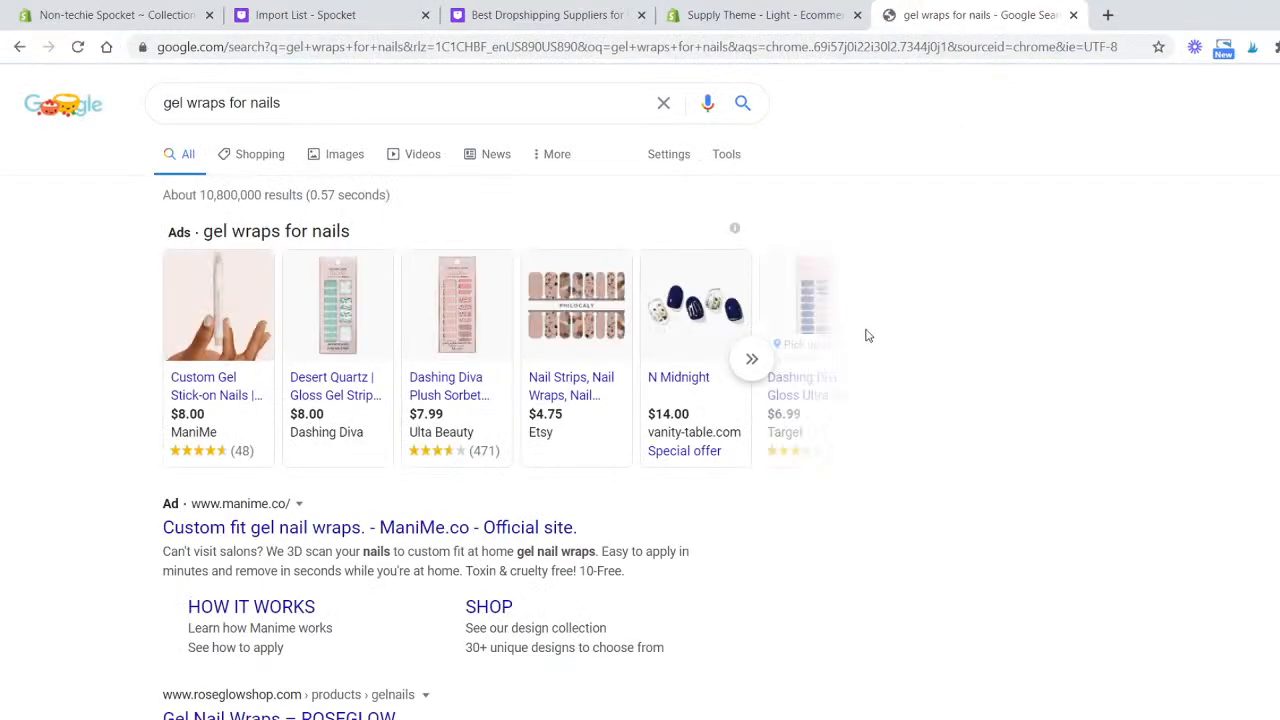
- Browse the shopping ads carousel of competing gel nail wrap products and their prices
{"action": "mouse_move", "coordinate": [757, 365]}
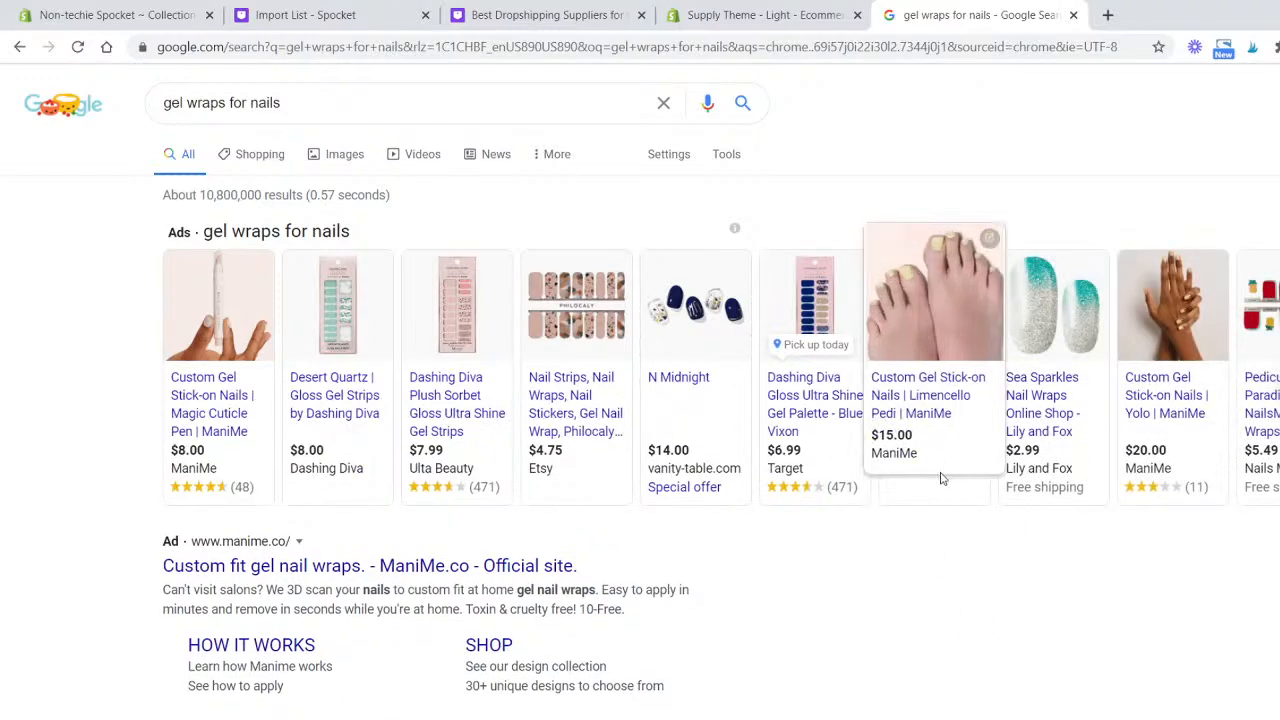
{"action": "scroll", "coordinate": [893, 532], "scroll_direction": "down", "scroll_amount": 3}
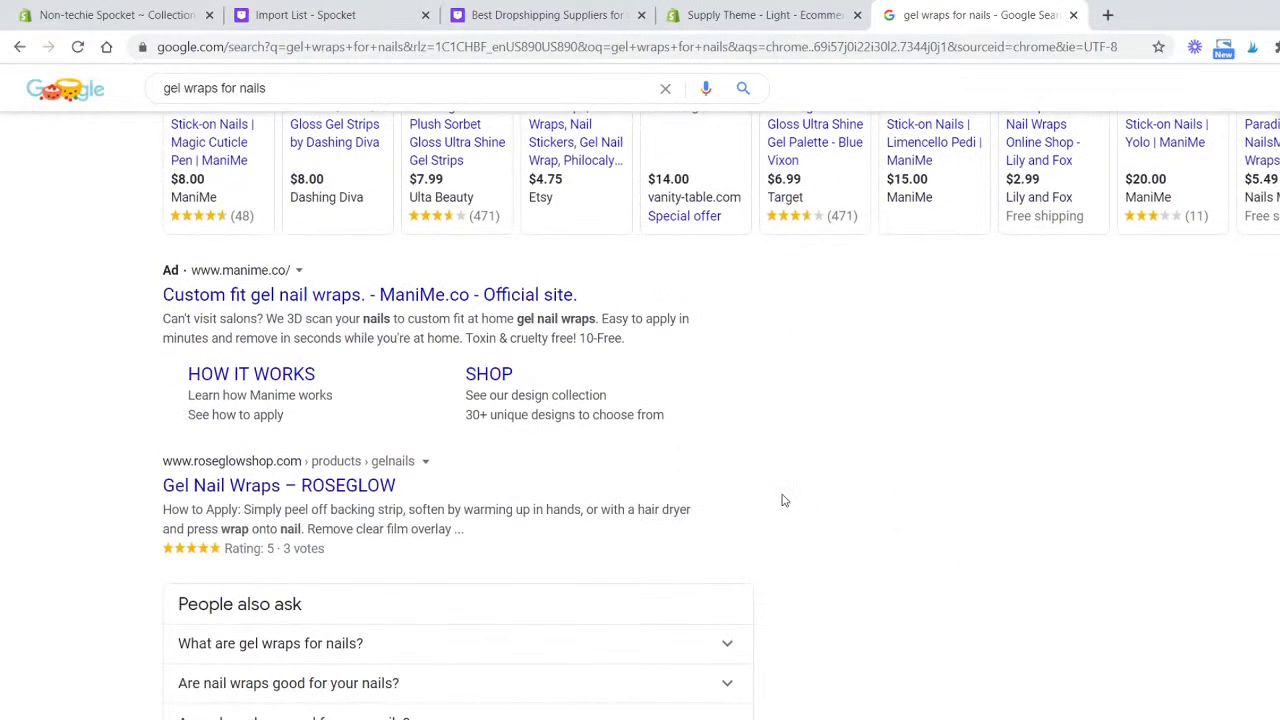
{"action": "scroll", "coordinate": [780, 497], "scroll_direction": "down", "scroll_amount": 4}
{"action": "scroll", "coordinate": [1003, 483], "scroll_direction": "up", "scroll_amount": 7}
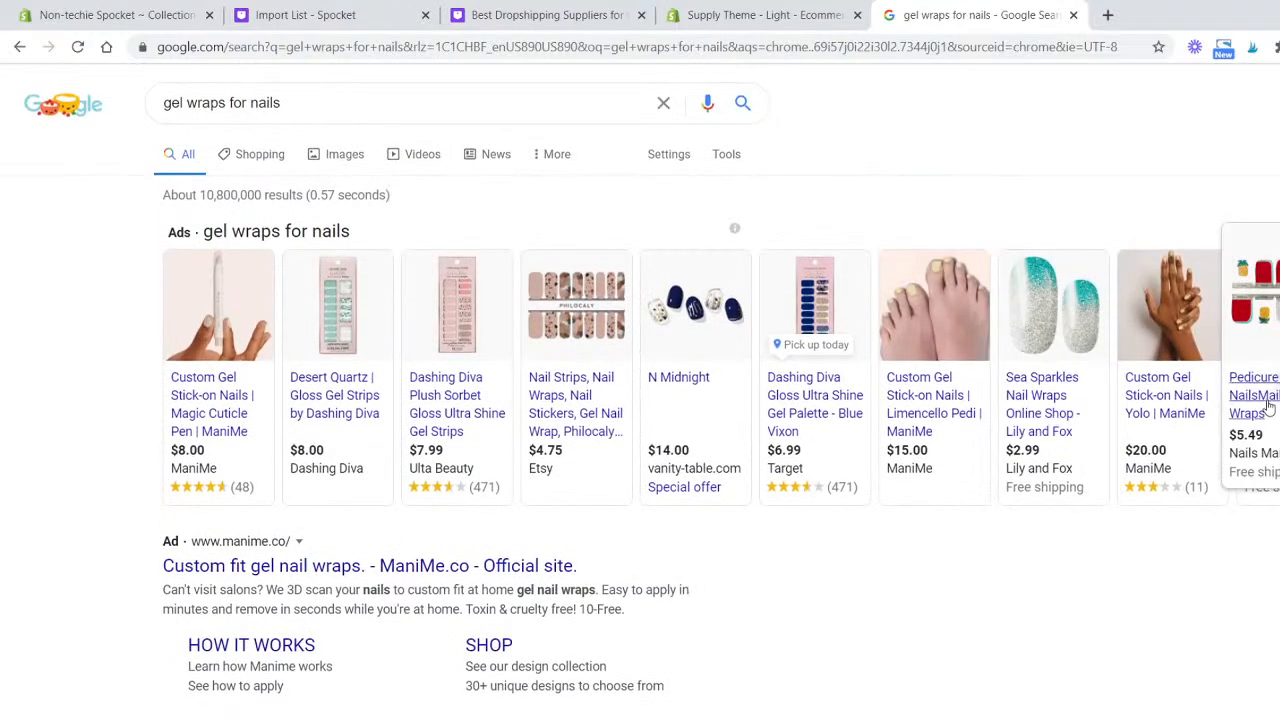
{"action": "left_click", "coordinate": [1268, 400]}
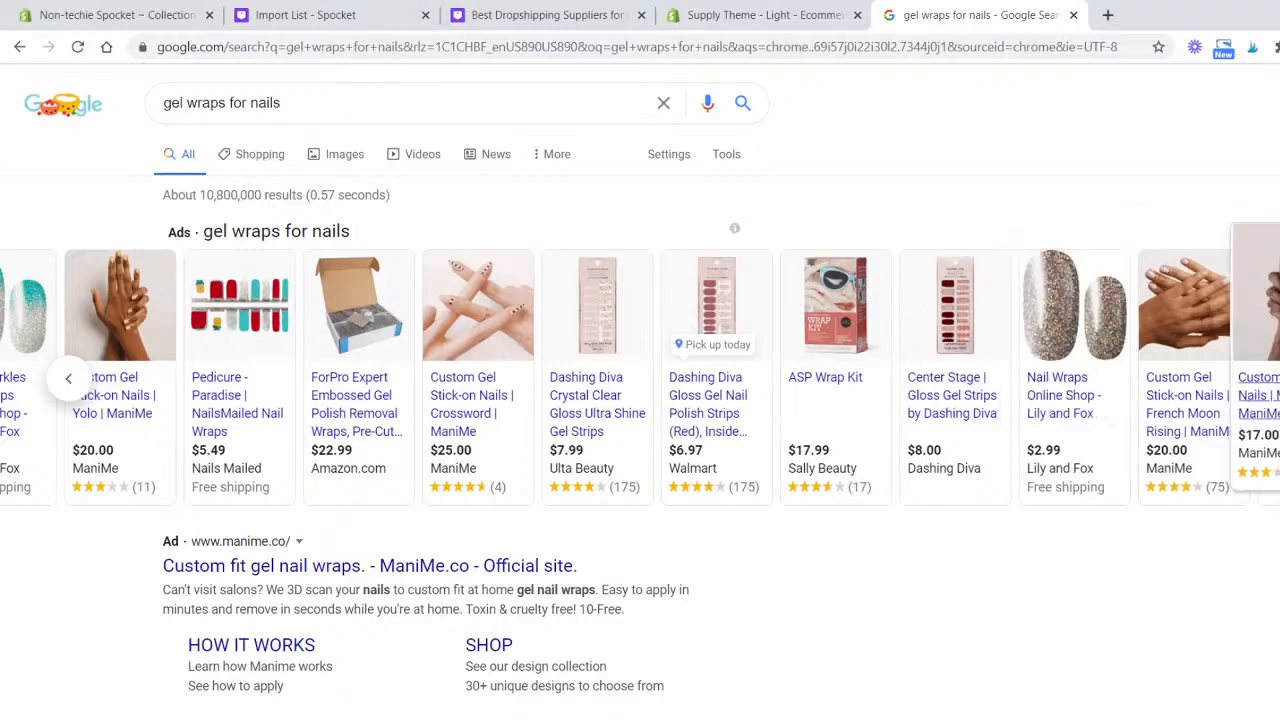
{"action": "left_click", "coordinate": [1262, 378]}
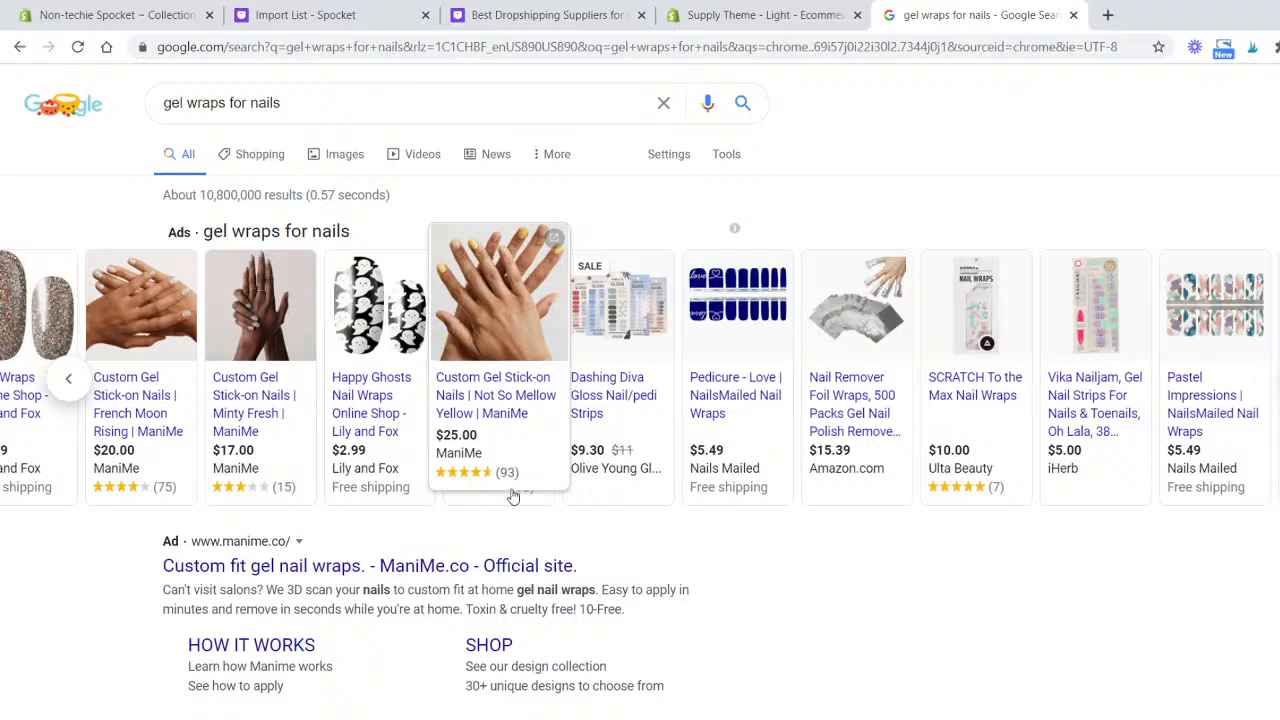
- Open the ManiMe Not So Mellow Yellow listing and scroll through its product page
{"action": "left_click", "coordinate": [516, 414]}
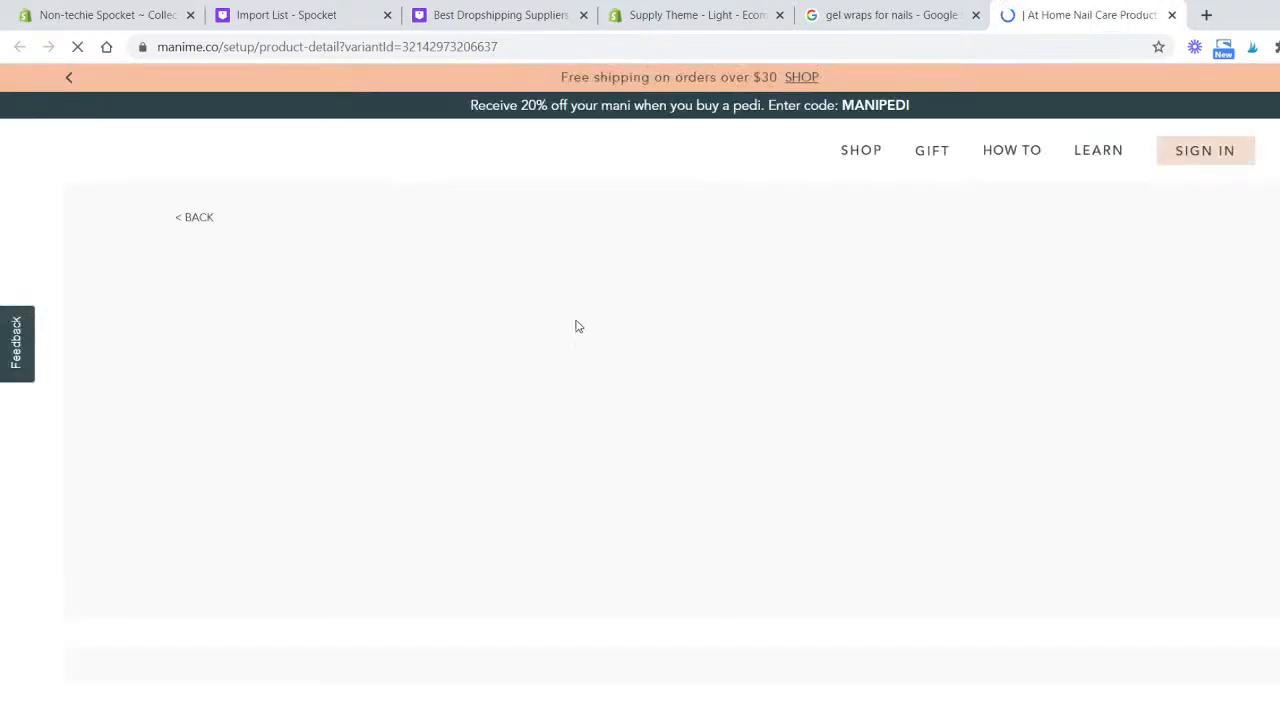
{"action": "scroll", "coordinate": [629, 315], "scroll_direction": "down", "scroll_amount": 3}
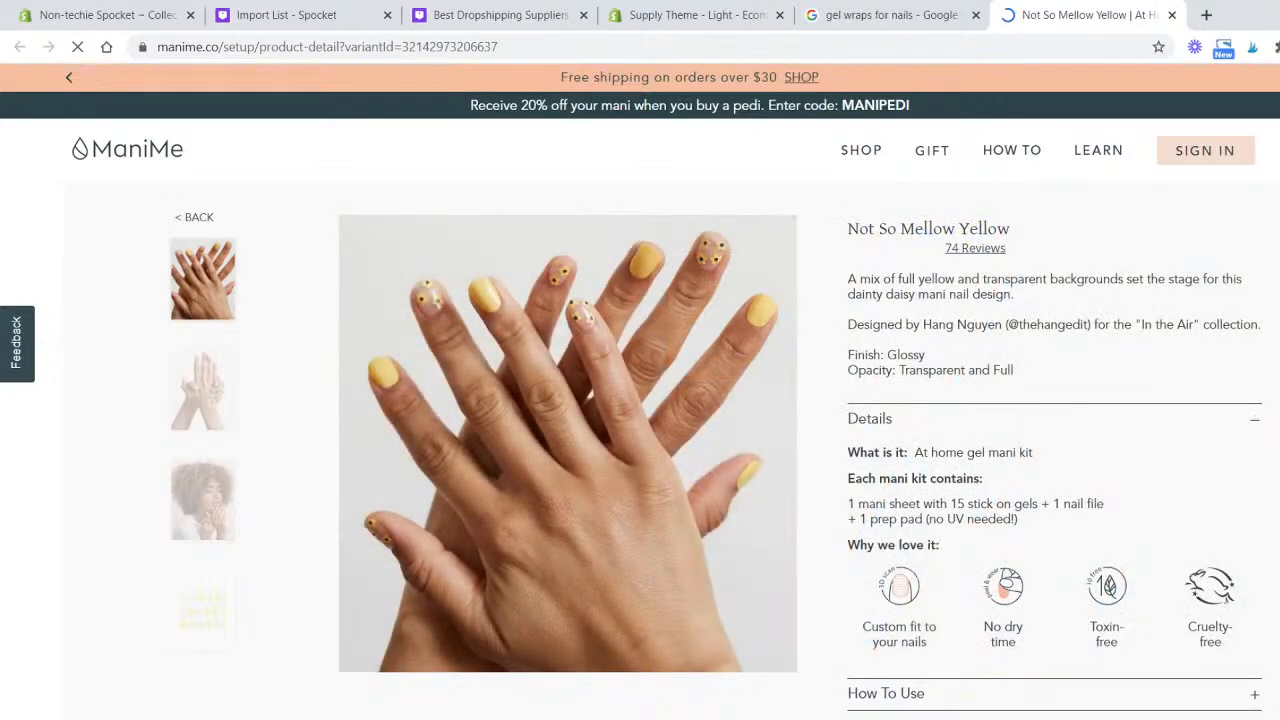
{"action": "scroll", "coordinate": [640, 430], "scroll_direction": "down", "scroll_amount": 1}
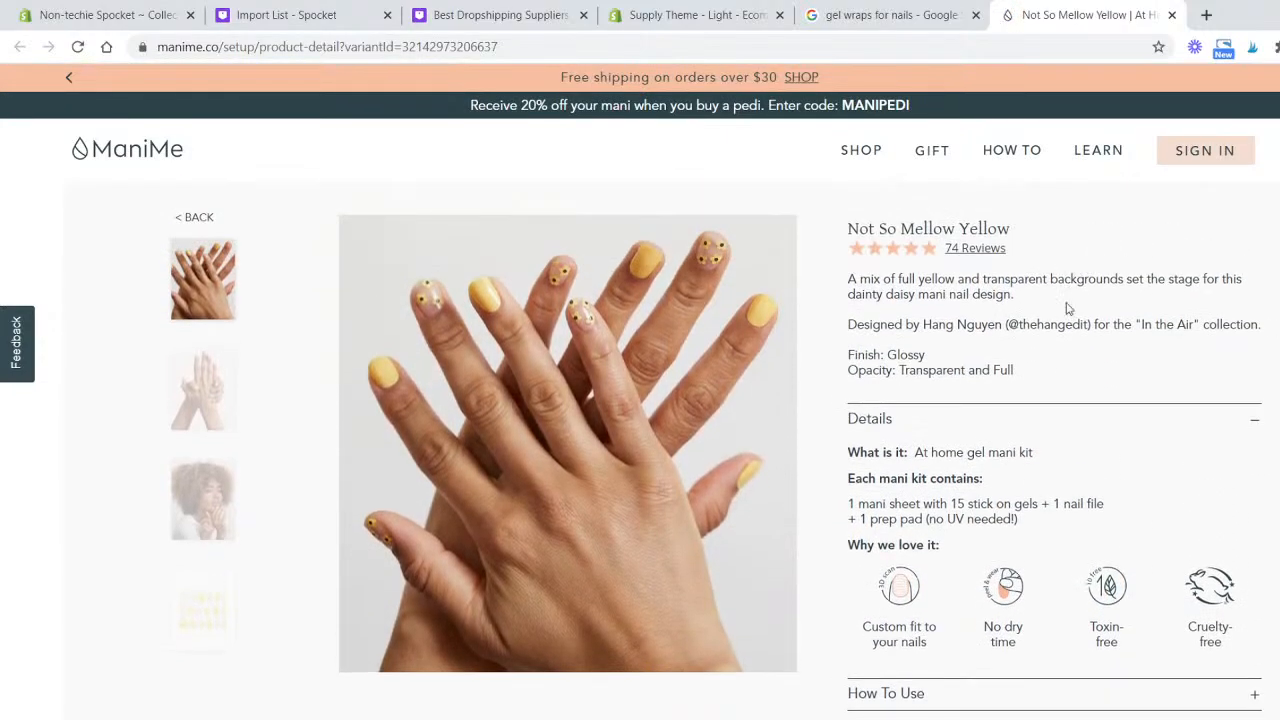
{"action": "scroll", "coordinate": [1074, 354], "scroll_direction": "down", "scroll_amount": 3}
{"action": "scroll", "coordinate": [1104, 430], "scroll_direction": "up", "scroll_amount": 4}
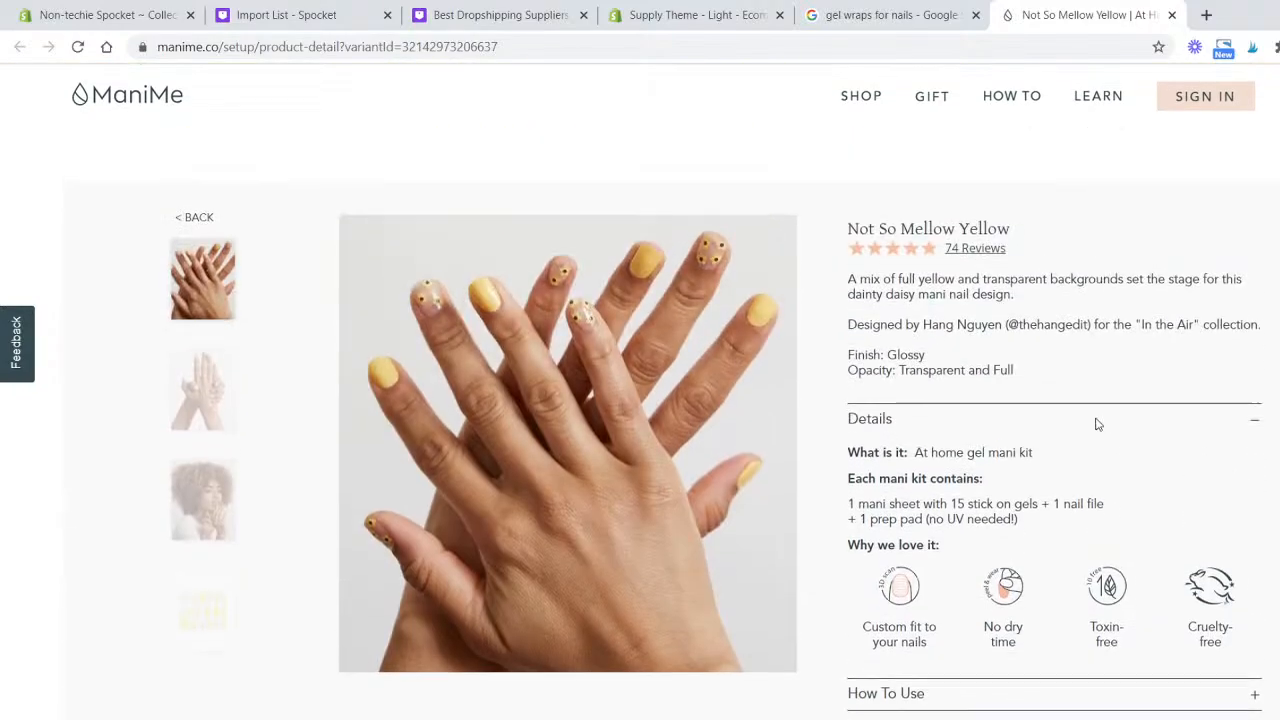
{"action": "scroll", "coordinate": [1166, 570], "scroll_direction": "down", "scroll_amount": 15}
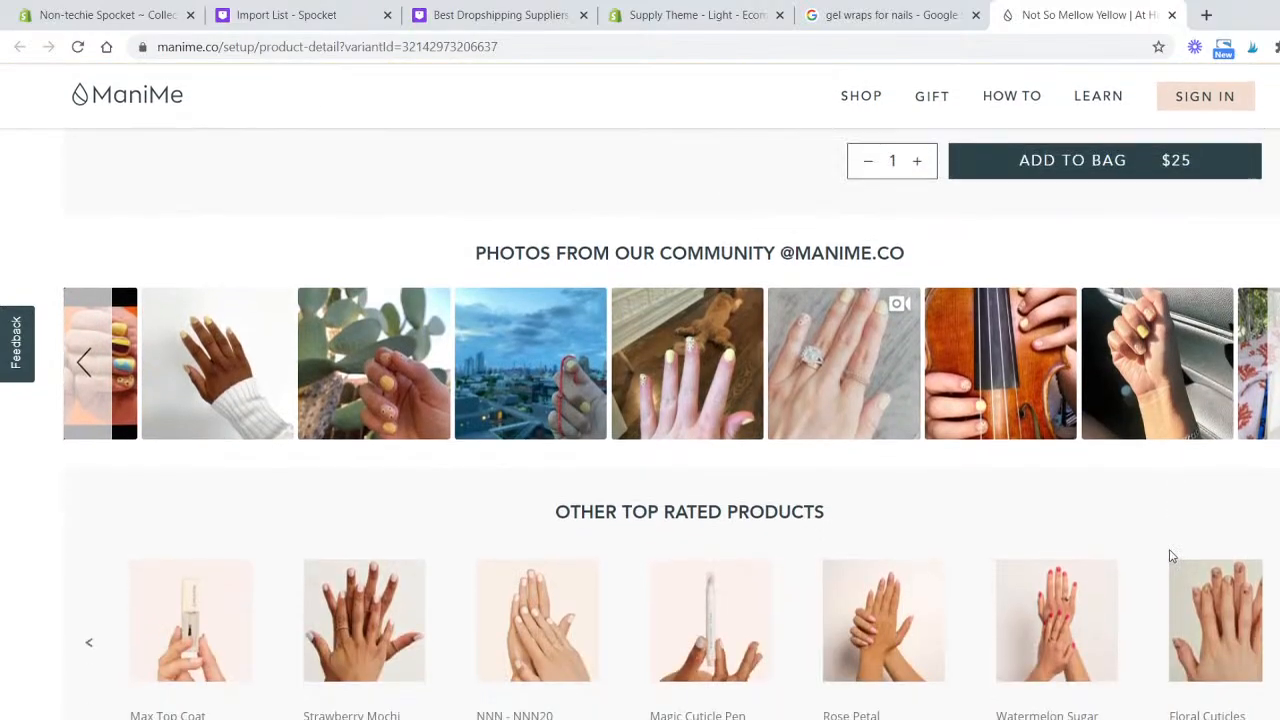
- Review the ManiMe product details and browse more competing gel nail wrap prices in the shopping ads carousel
{"action": "scroll", "coordinate": [1175, 552], "scroll_direction": "up", "scroll_amount": 15}
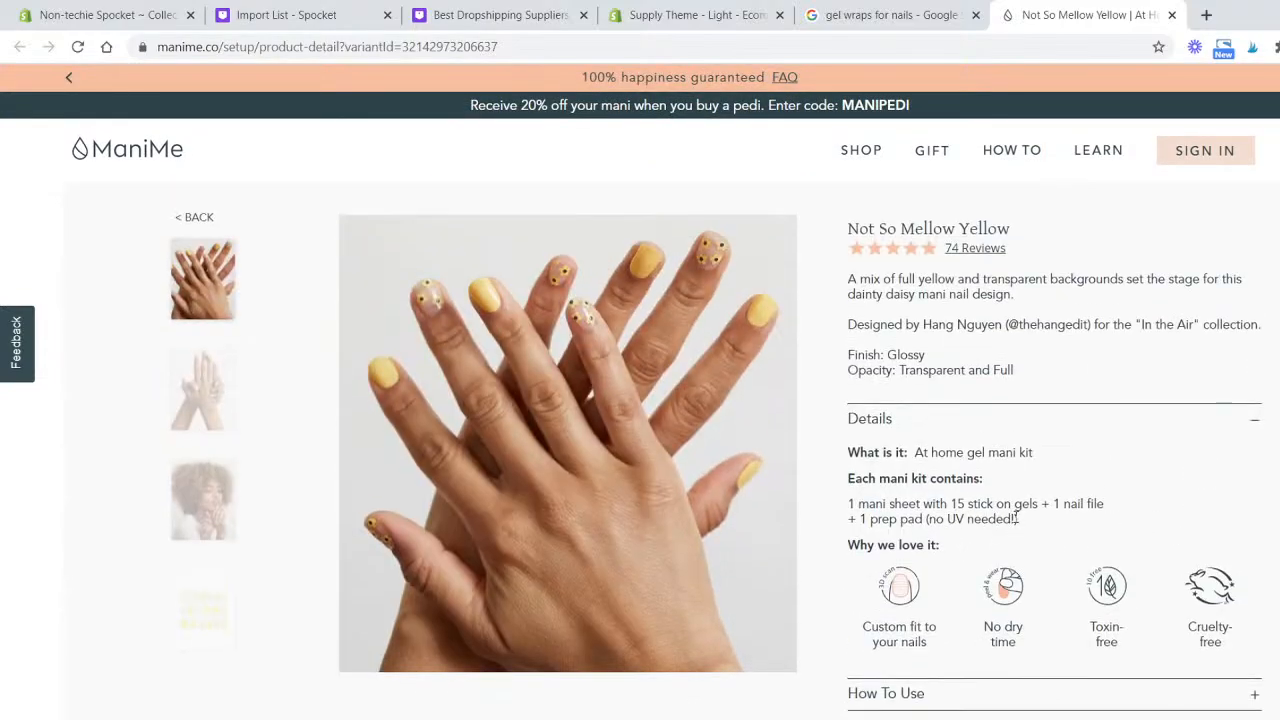
{"action": "scroll", "coordinate": [1016, 520], "scroll_direction": "down", "scroll_amount": 5}
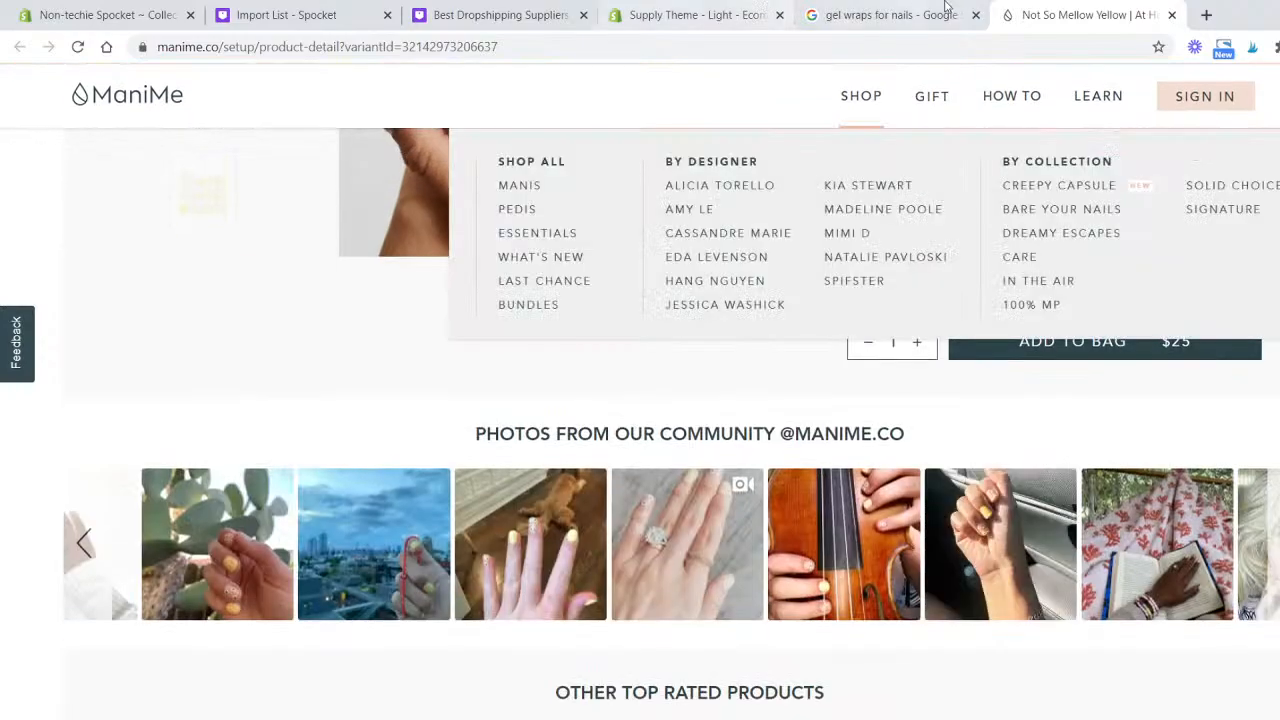
{"action": "left_click", "coordinate": [1172, 15]}
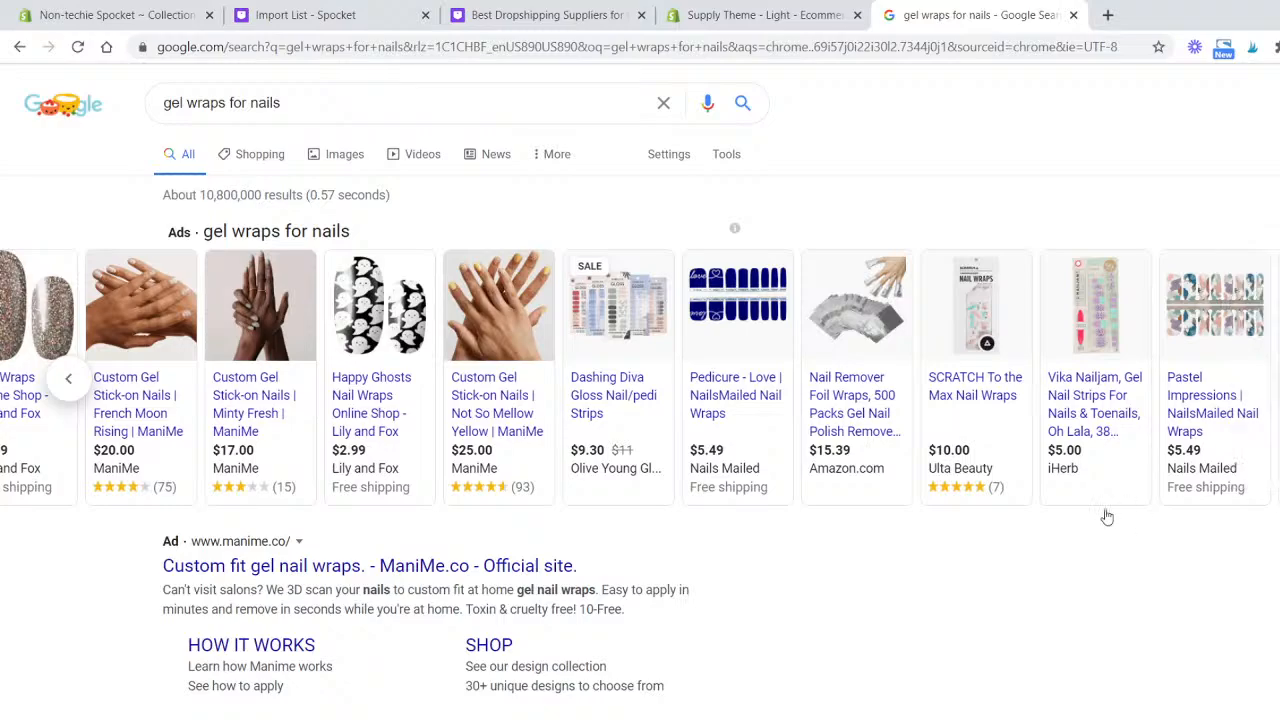
{"action": "left_click", "coordinate": [1278, 379]}
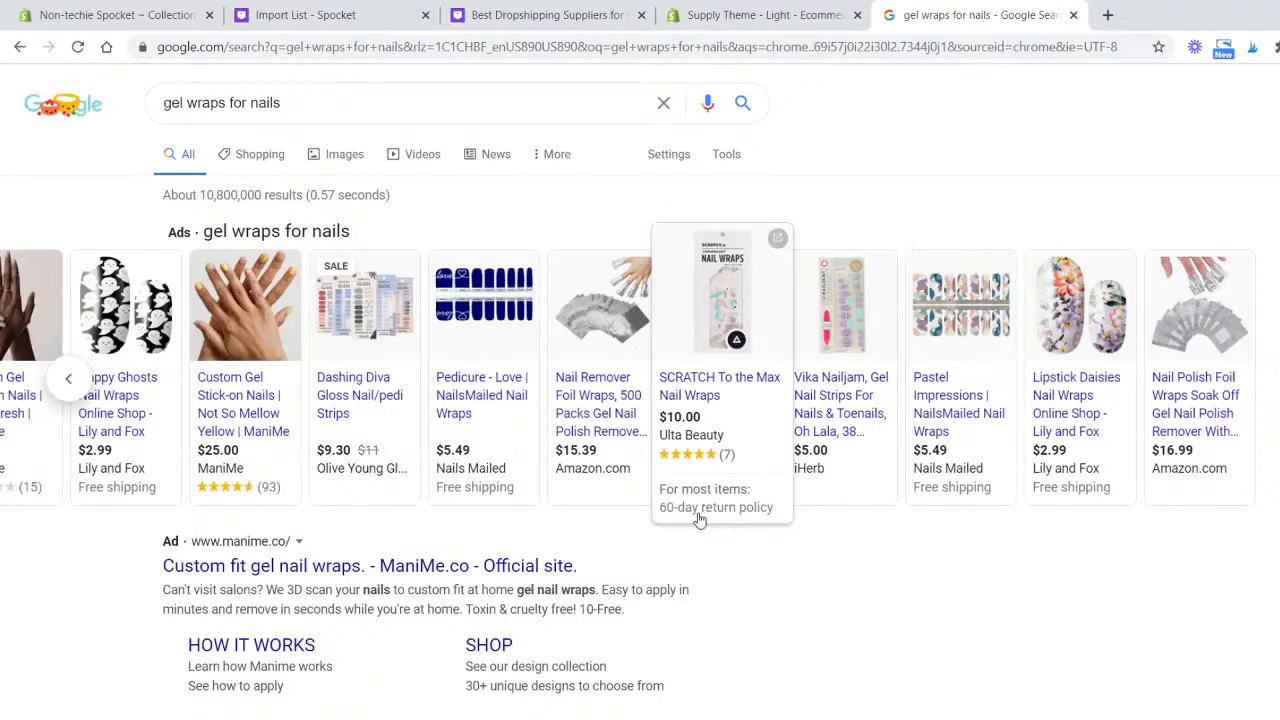
{"action": "scroll", "coordinate": [700, 519], "scroll_direction": "down", "scroll_amount": 3}
{"action": "scroll", "coordinate": [700, 519], "scroll_direction": "up", "scroll_amount": 2}
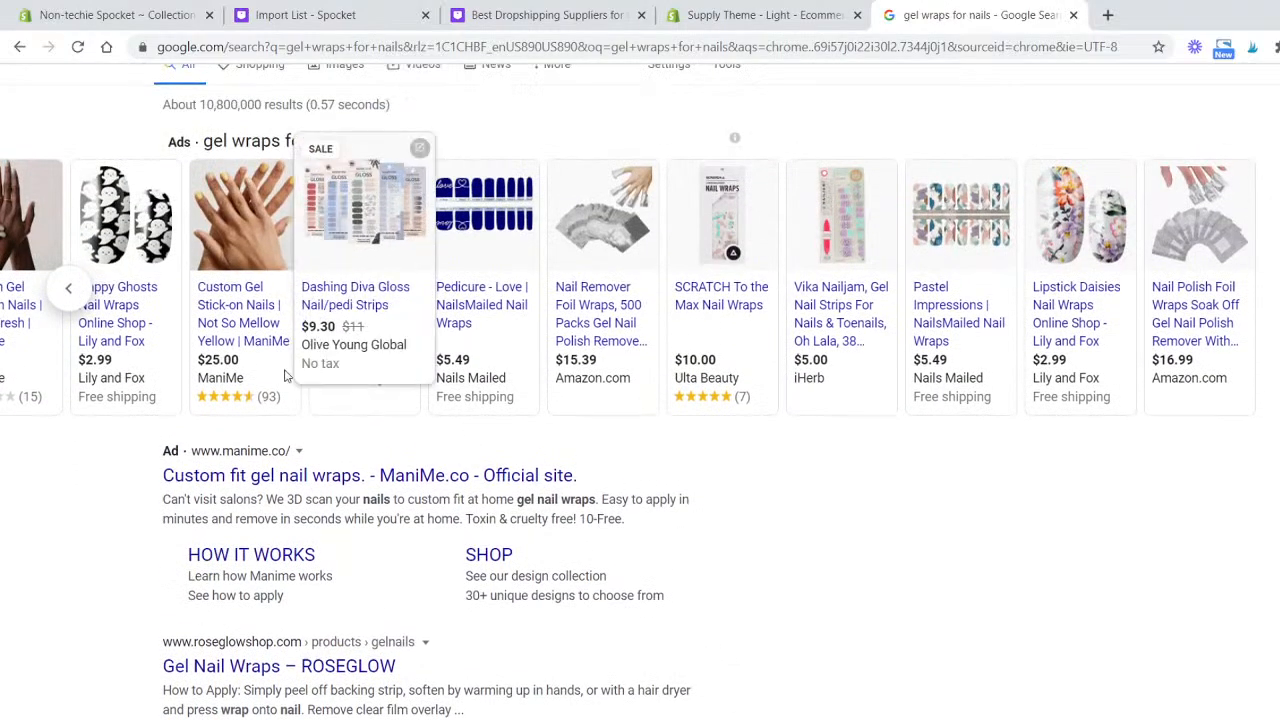
{"action": "left_click", "coordinate": [71, 290]}
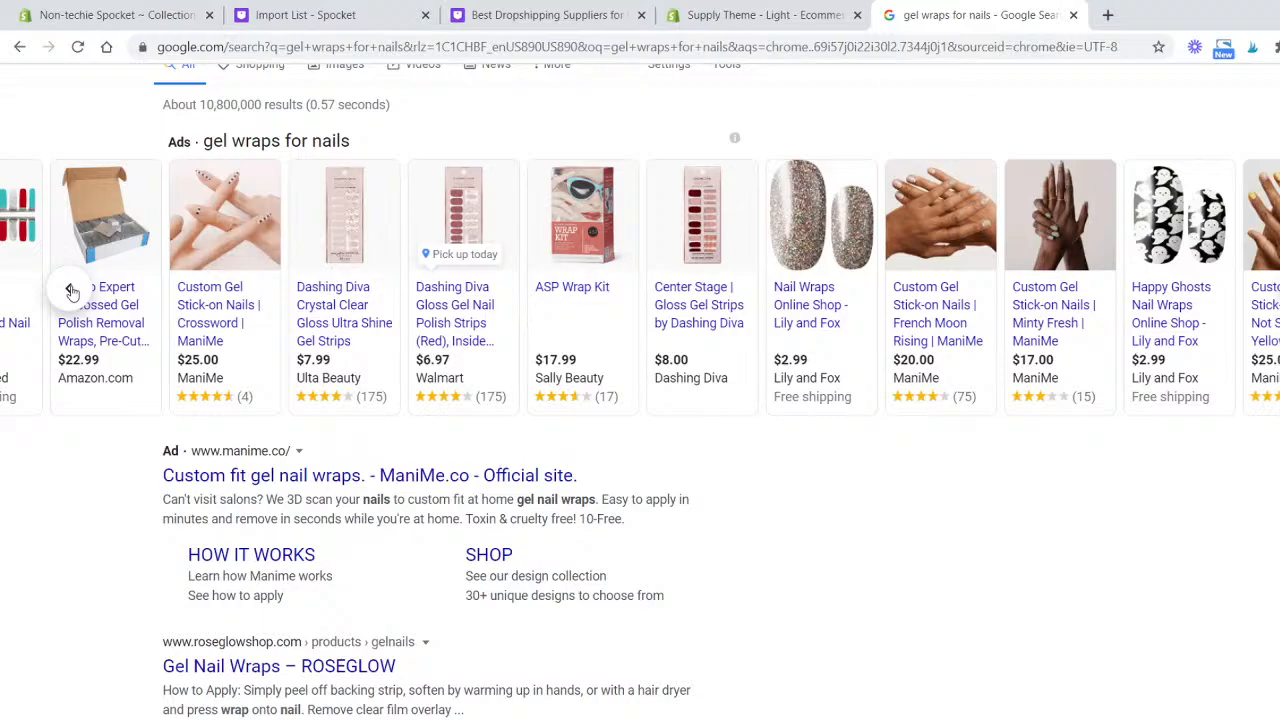
{"action": "left_click", "coordinate": [71, 290]}
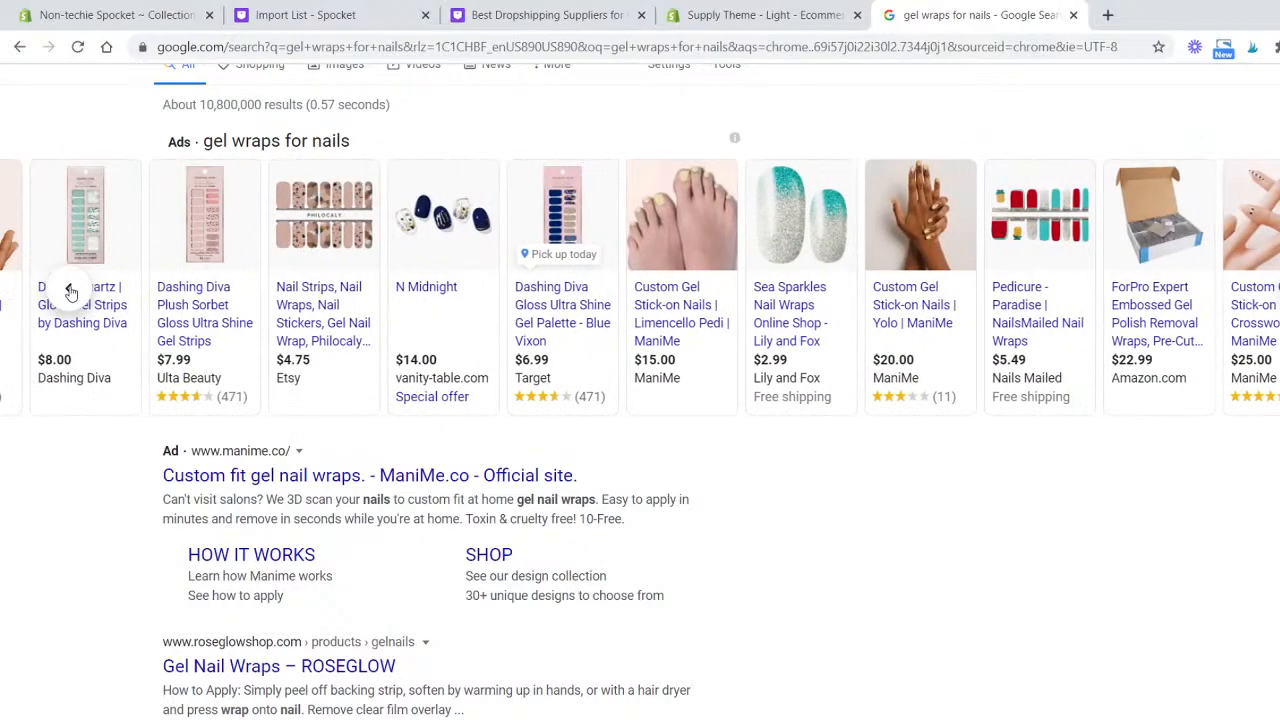
- Return to the Spocket import list and set the Falling Leaf Gel Nail Wraps compare-at price to 12.00
{"action": "left_click", "coordinate": [697, 13]}
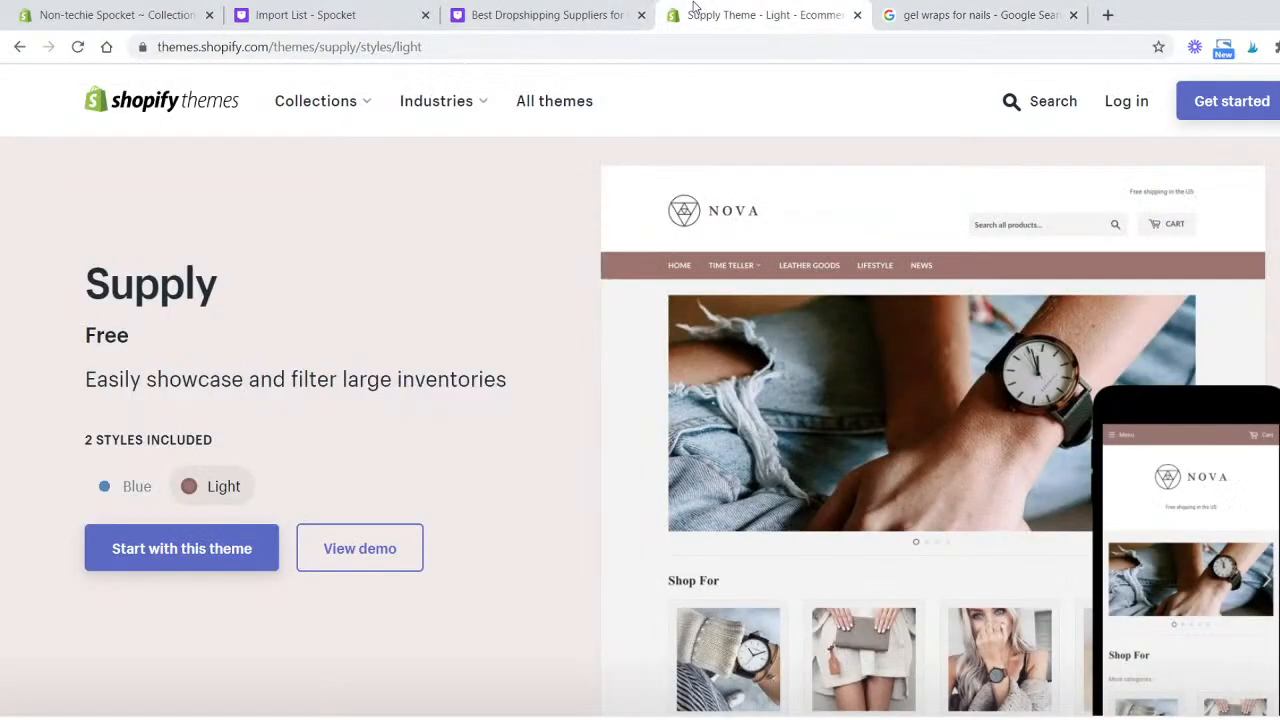
{"action": "left_click", "coordinate": [590, 14]}
{"action": "left_click", "coordinate": [355, 28]}
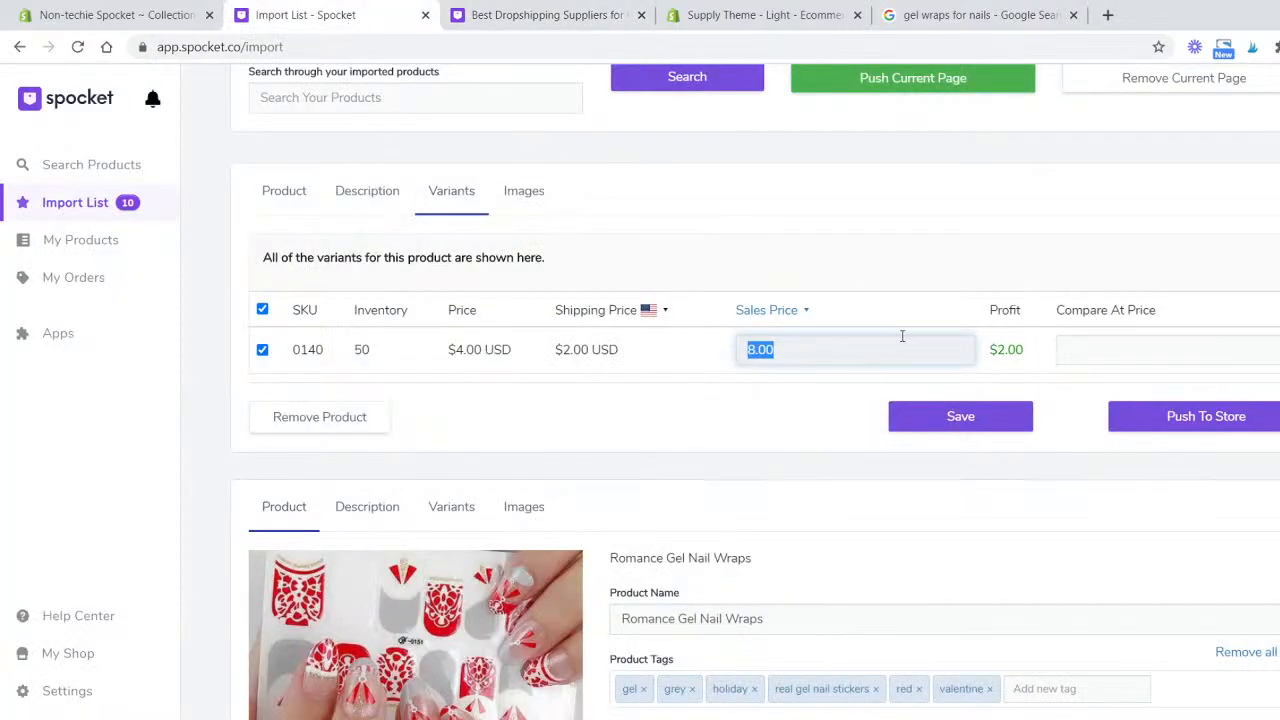
{"action": "left_click", "coordinate": [1114, 345]}
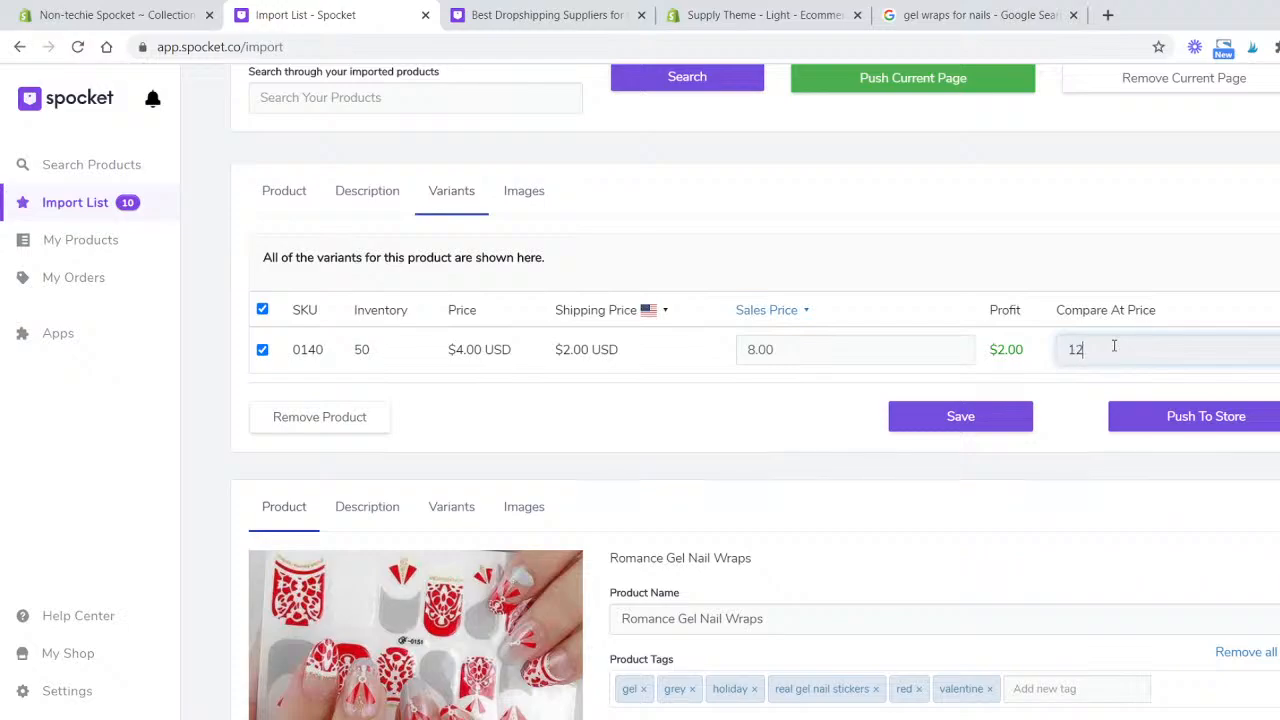
{"action": "type", "text": "12.00"}
- Set the Falling Leaf Gel Nail Wraps sales price to 8.99 and save the product
{"action": "left_click", "coordinate": [927, 351]}
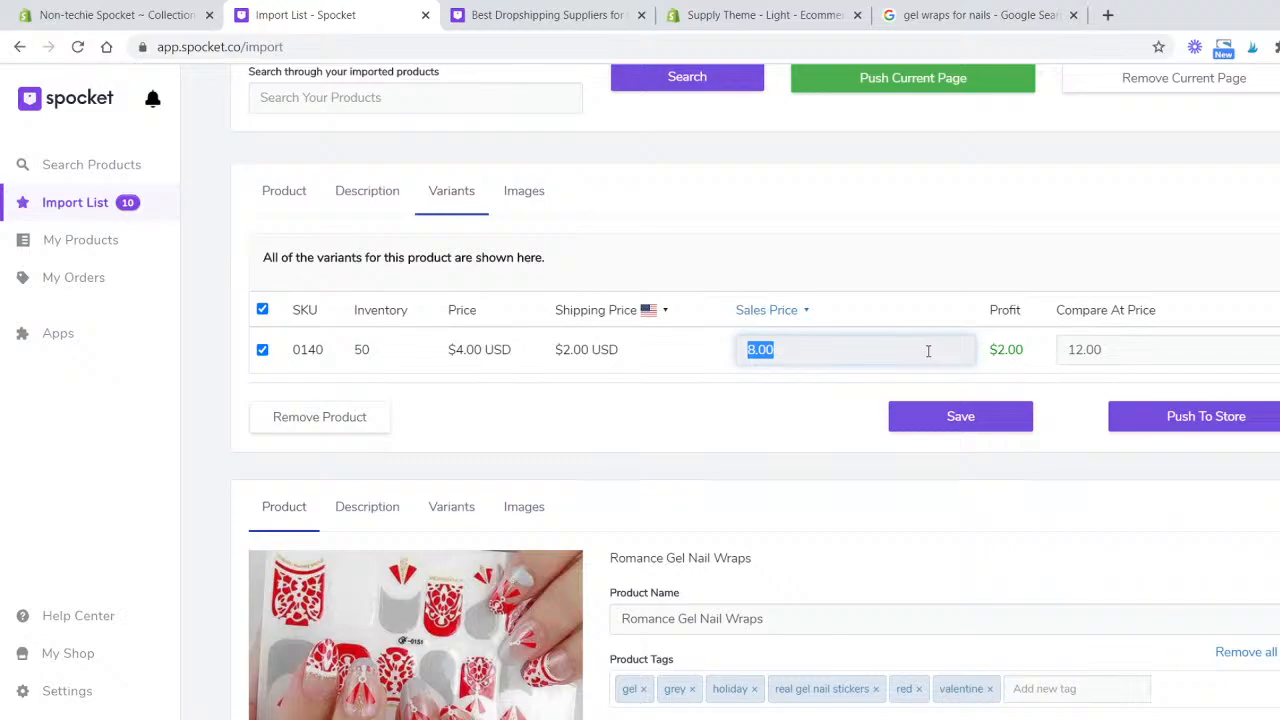
{"action": "type", "text": "8.99"}
{"action": "left_click", "coordinate": [1001, 433]}
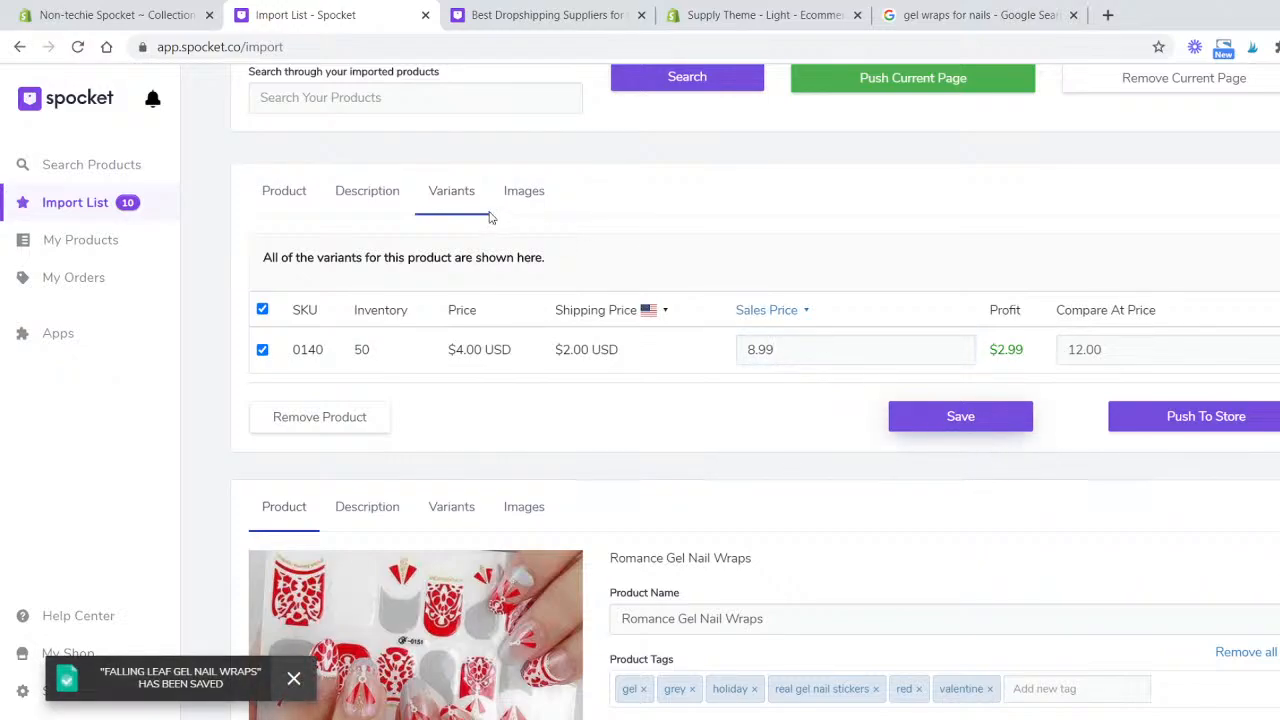
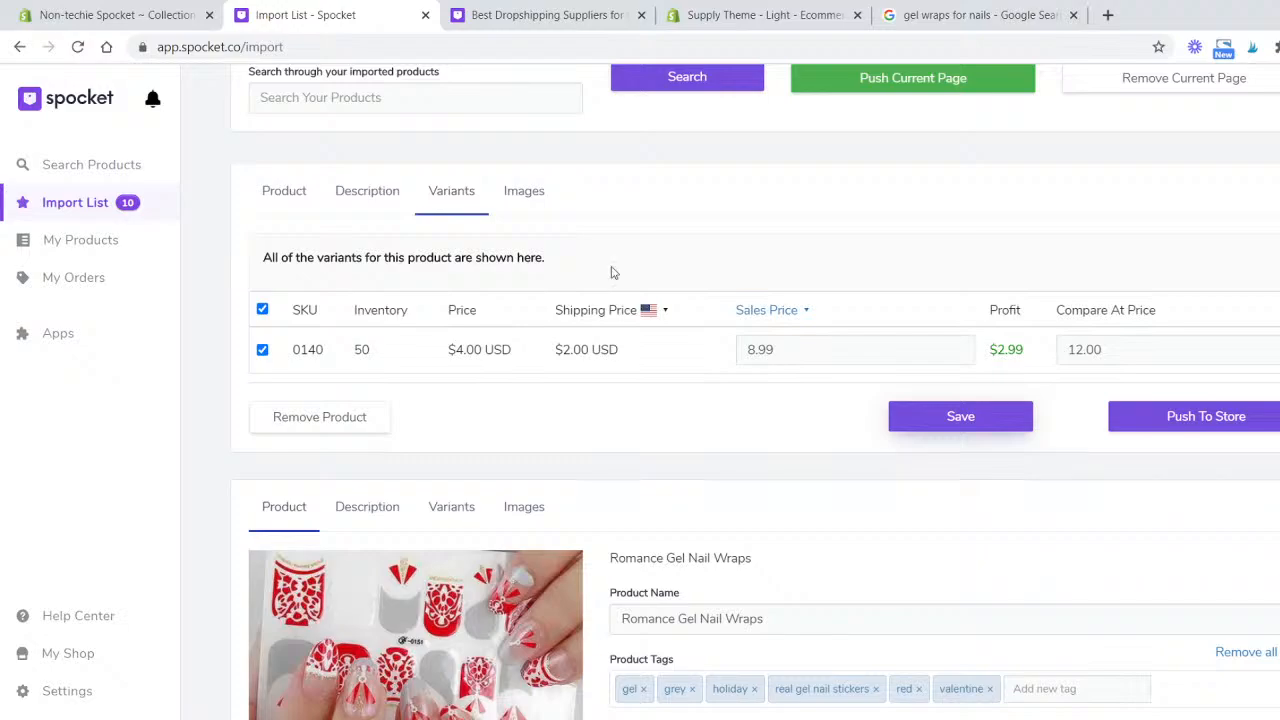
- Set the Romance Gel Nail Wraps sales price to 8.99 and save the product
{"action": "left_click", "coordinate": [523, 192]}
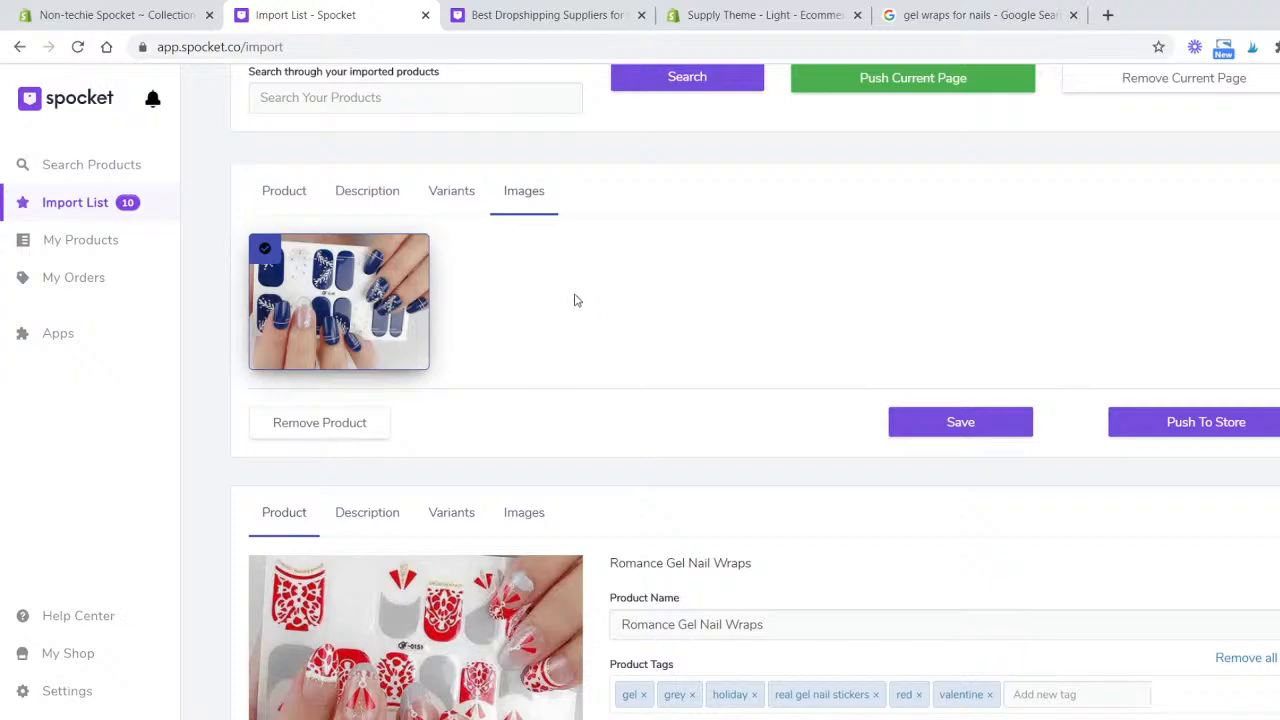
{"action": "scroll", "coordinate": [577, 298], "scroll_direction": "down", "scroll_amount": 5}
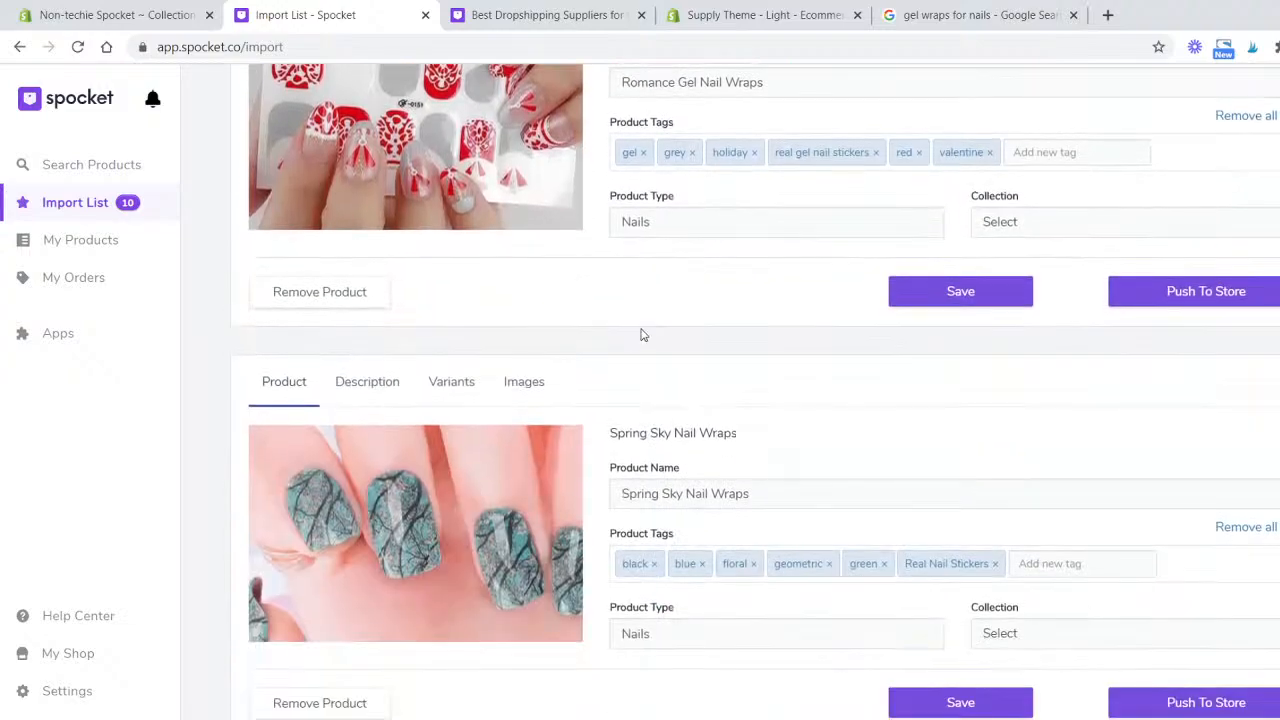
{"action": "scroll", "coordinate": [654, 330], "scroll_direction": "up", "scroll_amount": 2}
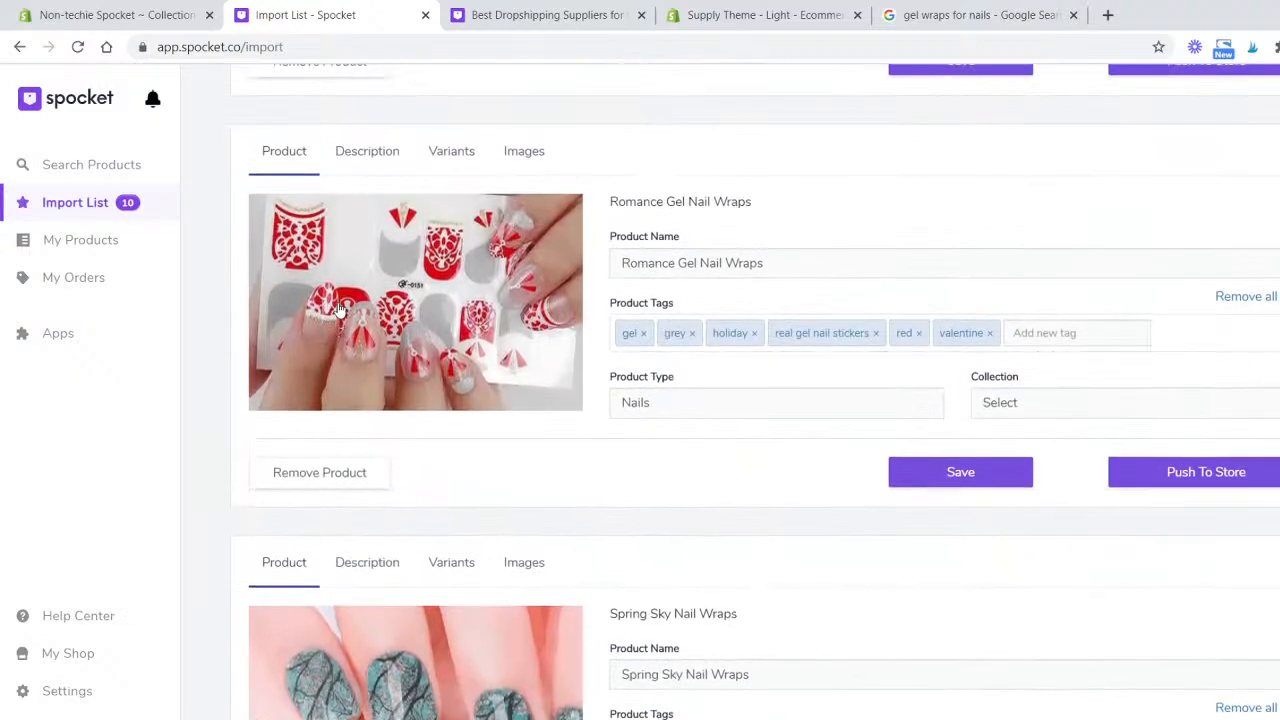
{"action": "left_click", "coordinate": [391, 166]}
{"action": "left_click", "coordinate": [465, 165]}
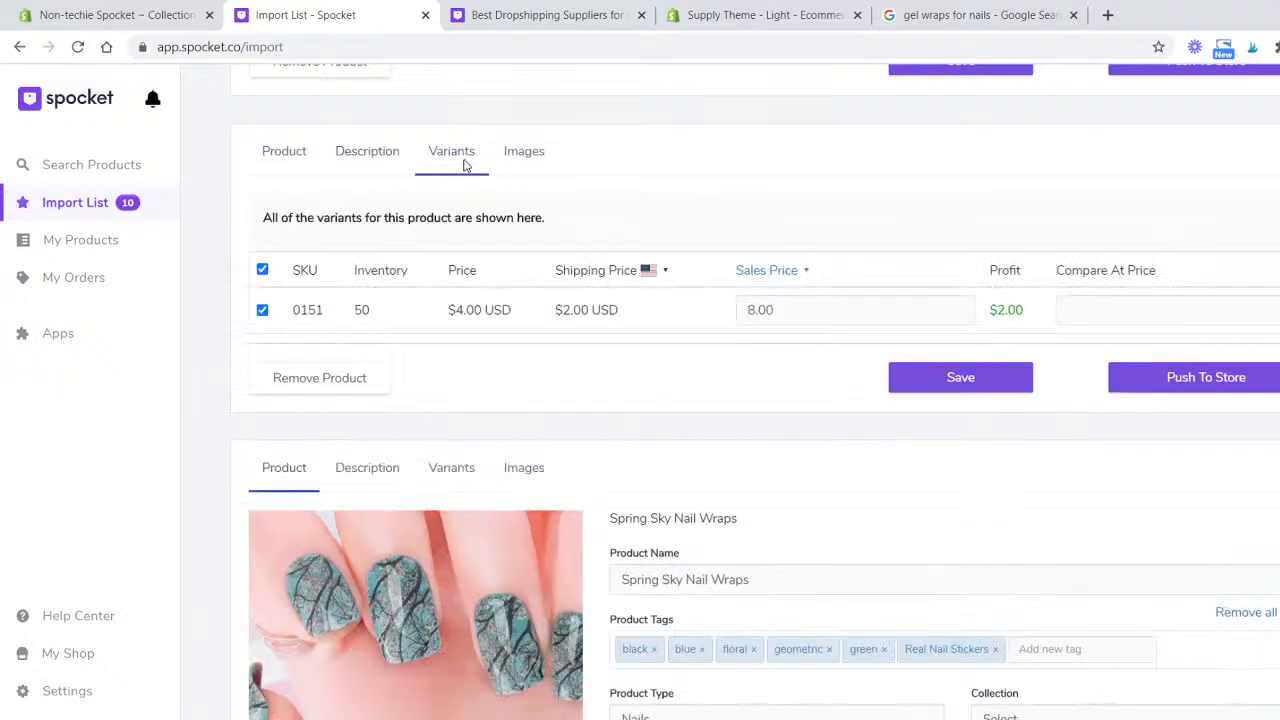
{"action": "left_click", "coordinate": [911, 299]}
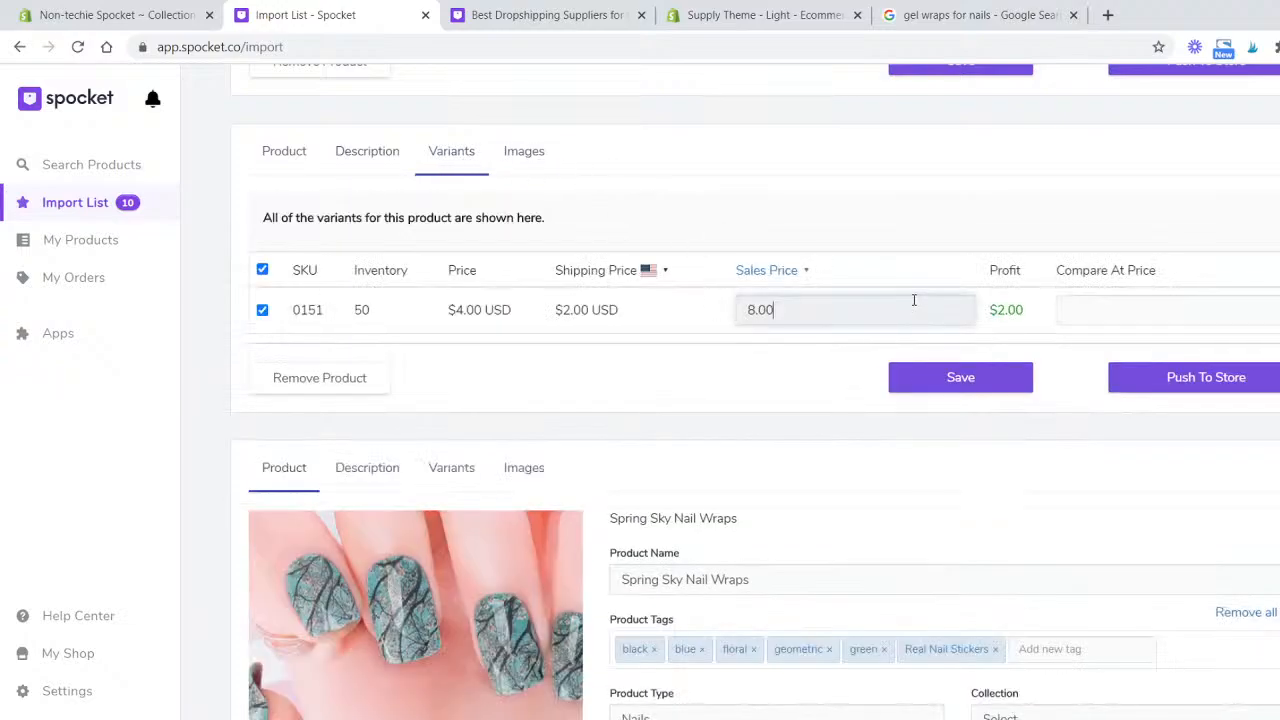
{"action": "key", "text": "BackSpace"}
{"action": "key", "text": "BackSpace"}
{"action": "type", "text": "99"}
{"action": "key", "text": "Tab"}
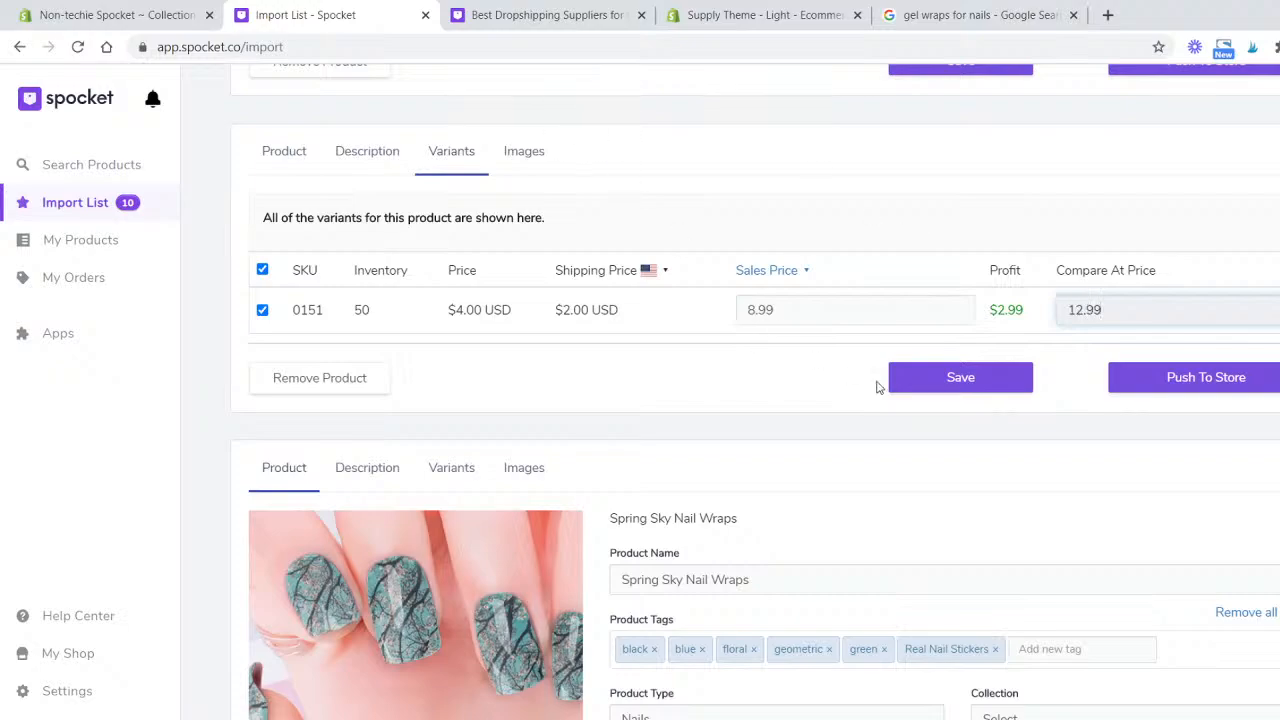
{"action": "left_click", "coordinate": [940, 385]}
- Set the Spring Sky Nail Wraps sales price to 8.99 and compare-at price to 12.00, then save it
{"action": "scroll", "coordinate": [700, 340], "scroll_direction": "down", "scroll_amount": 2}
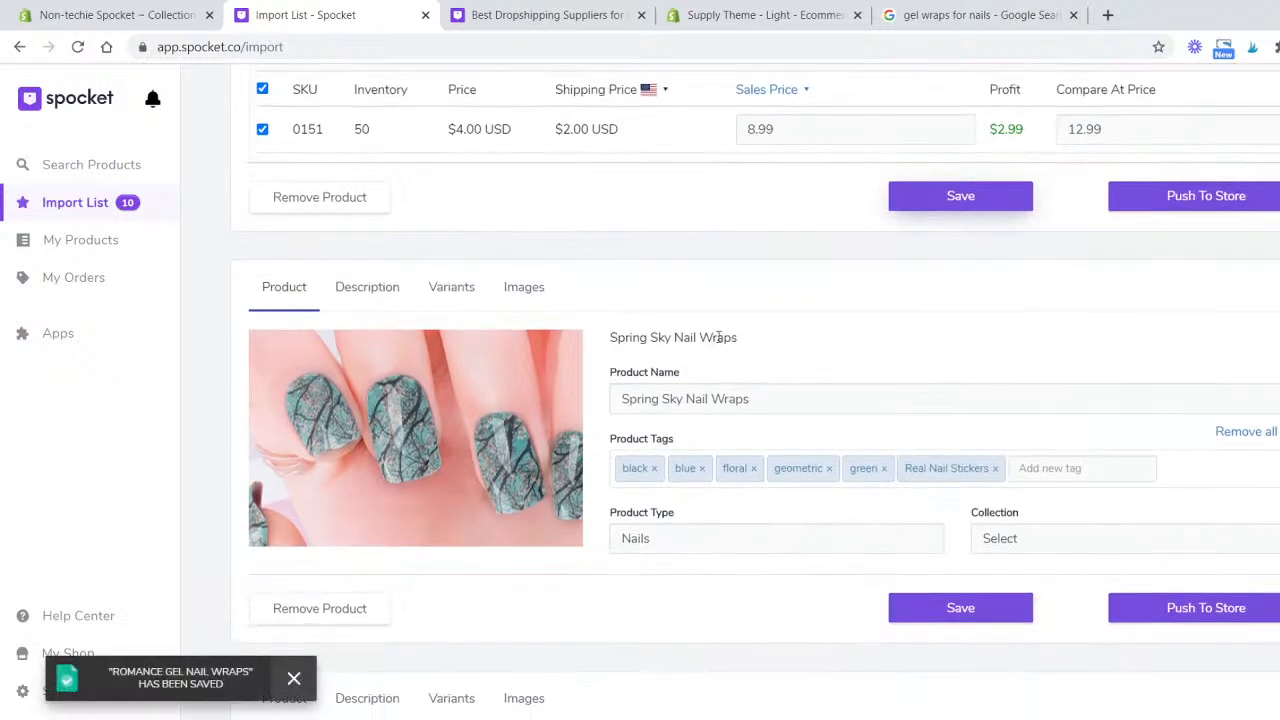
{"action": "left_click", "coordinate": [512, 291]}
{"action": "left_click", "coordinate": [455, 289]}
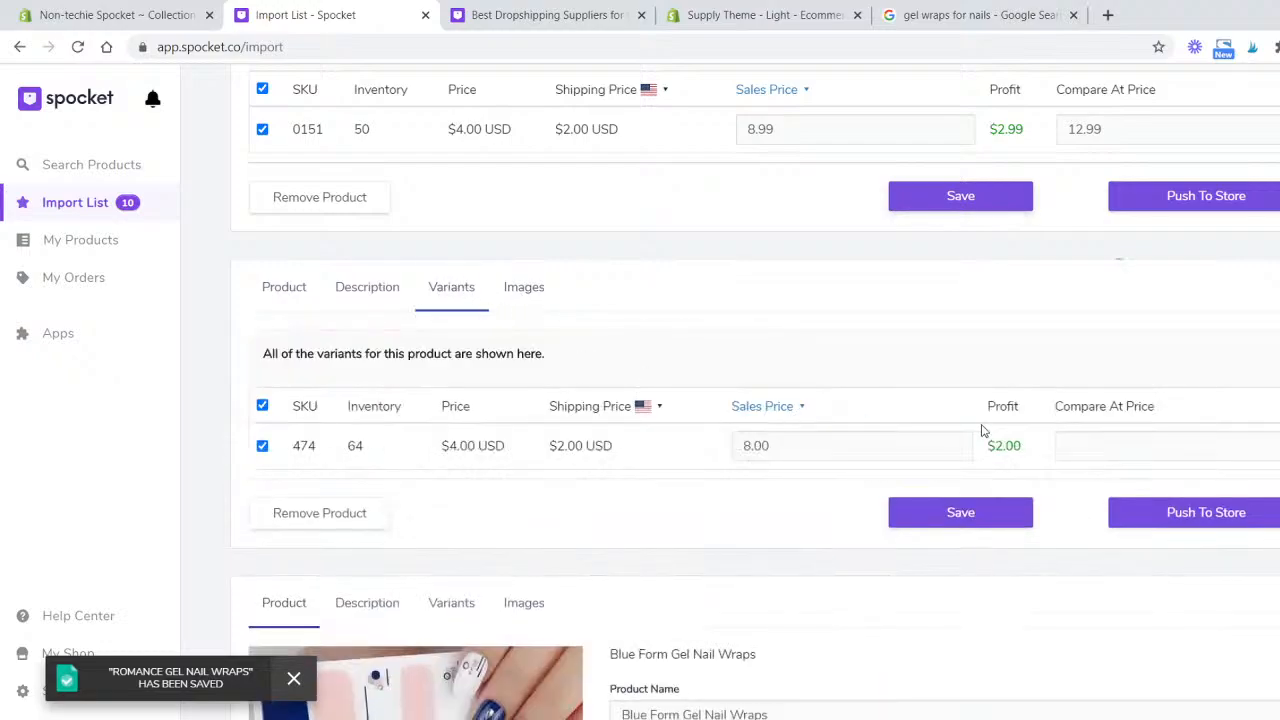
{"action": "double_click", "coordinate": [924, 437]}
{"action": "type", "text": "8.9"}
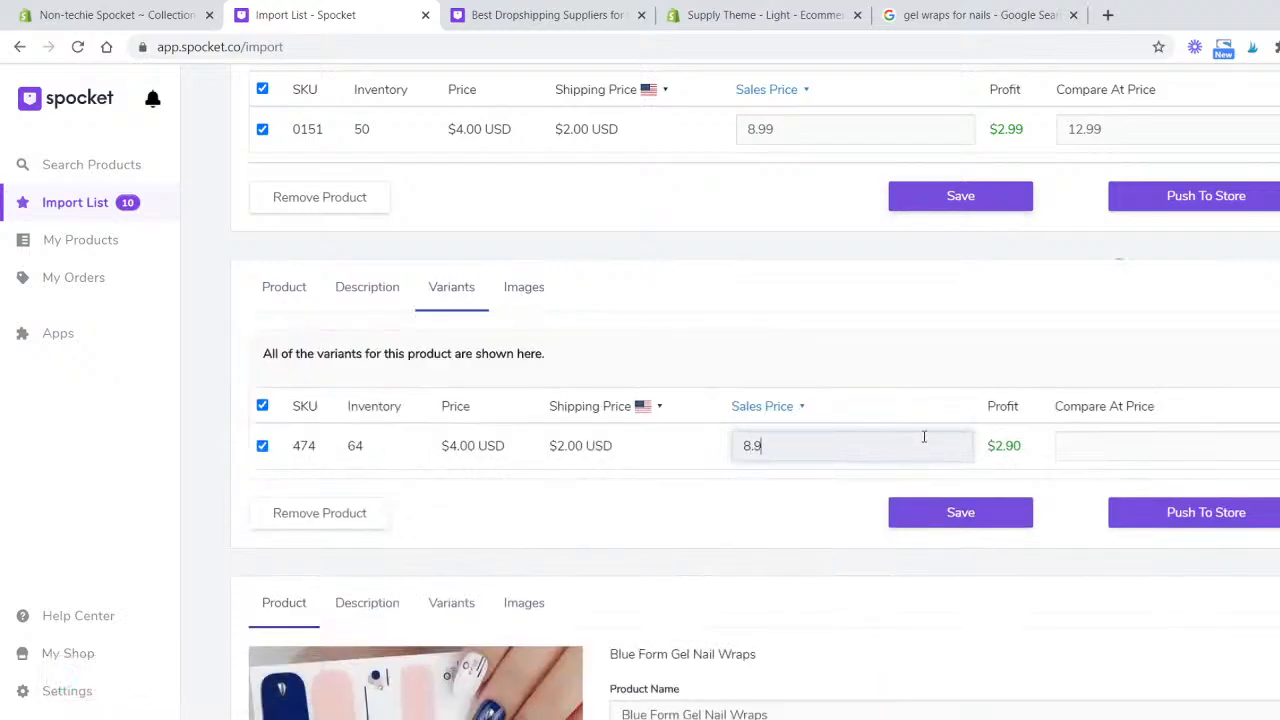
{"action": "type", "text": "9"}
{"action": "key", "text": "Tab"}
{"action": "type", "text": "12.99"}
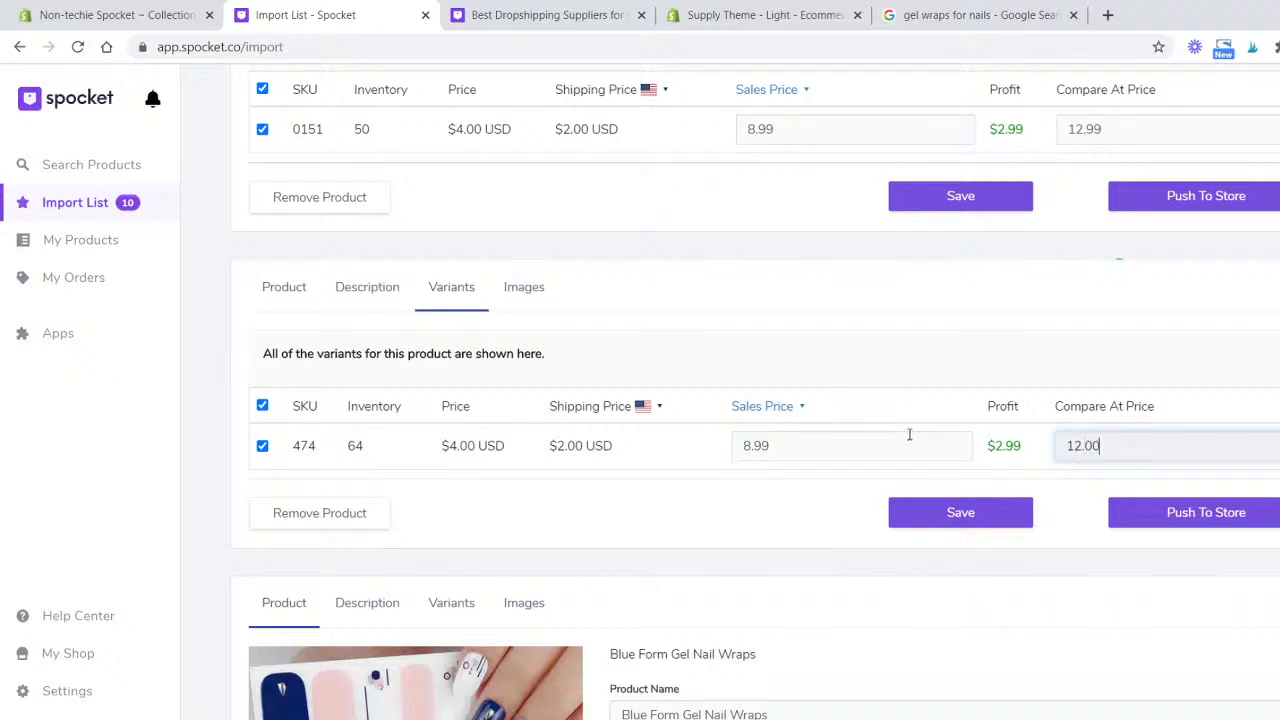
{"action": "left_click", "coordinate": [1014, 523]}
- Change the Romance Gel Nail Wraps compare-at price to 12.00 and save the product
{"action": "scroll", "coordinate": [1012, 522], "scroll_direction": "down", "scroll_amount": 5}
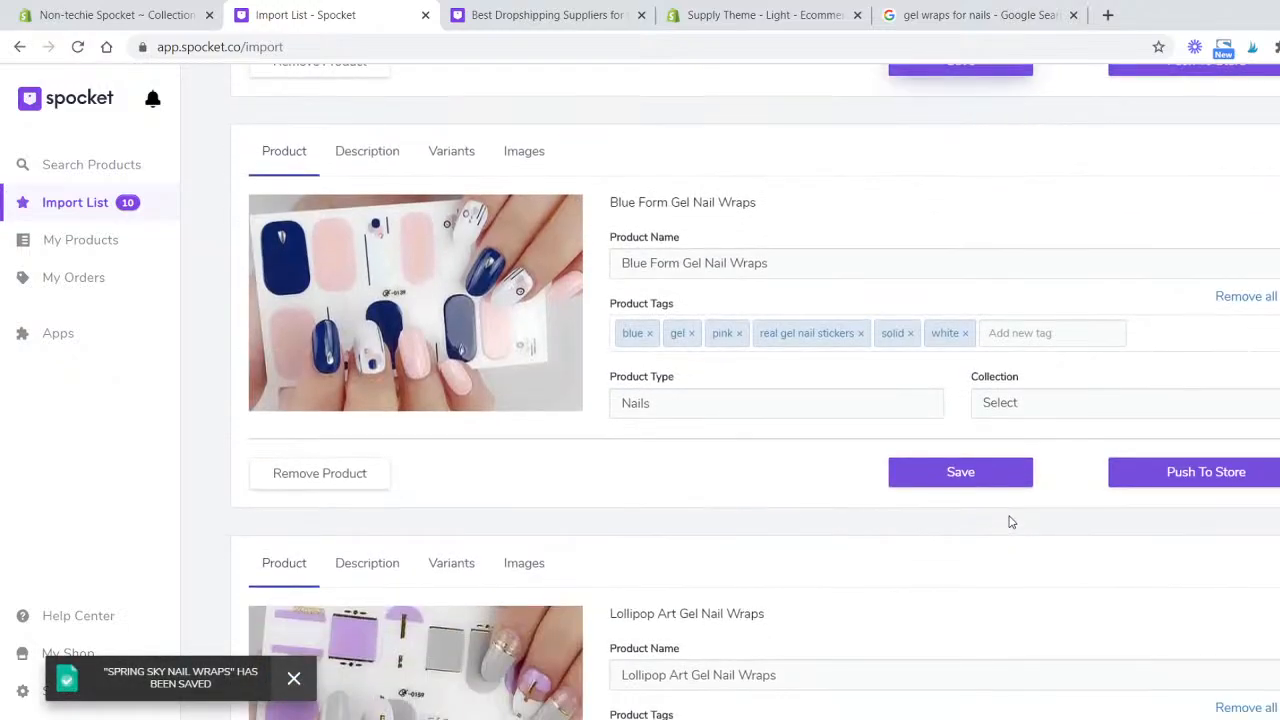
{"action": "scroll", "coordinate": [1008, 391], "scroll_direction": "up", "scroll_amount": 10}
{"action": "scroll", "coordinate": [1014, 391], "scroll_direction": "down", "scroll_amount": 5}
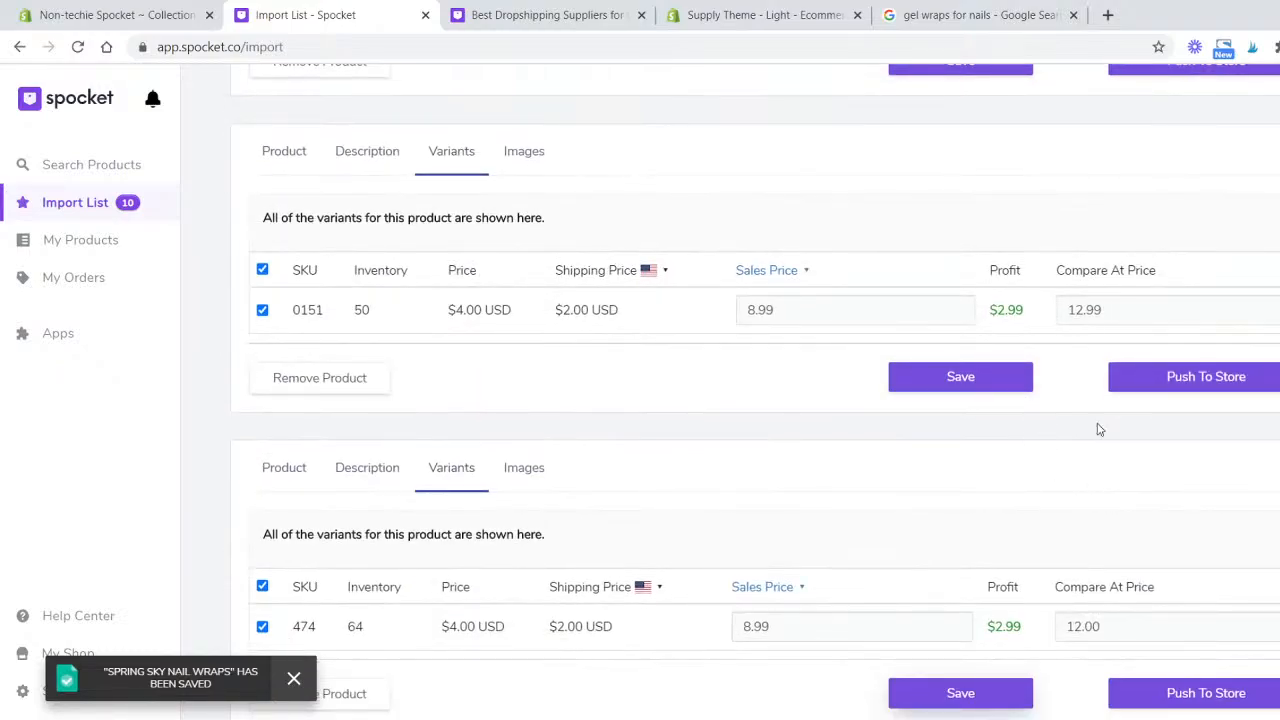
{"action": "scroll", "coordinate": [1099, 429], "scroll_direction": "up", "scroll_amount": 5}
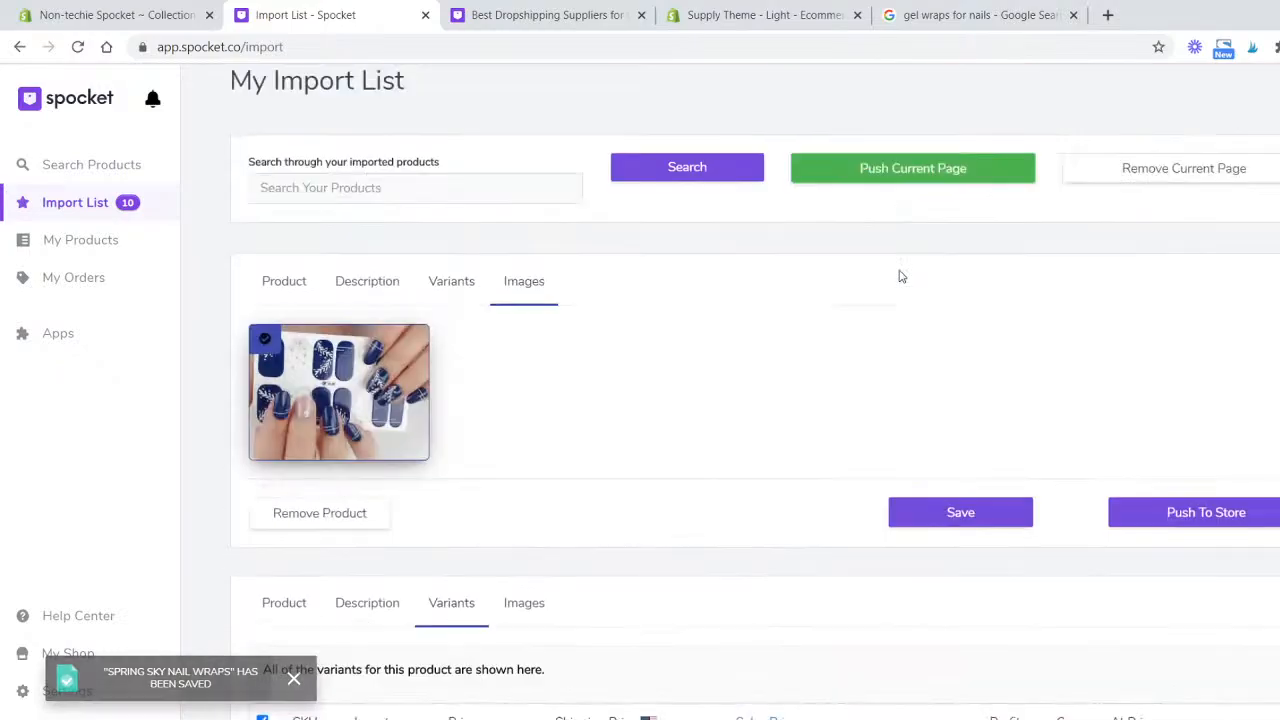
{"action": "left_click", "coordinate": [451, 281]}
{"action": "scroll", "coordinate": [986, 429], "scroll_direction": "down", "scroll_amount": 2}
{"action": "left_click", "coordinate": [1138, 298]}
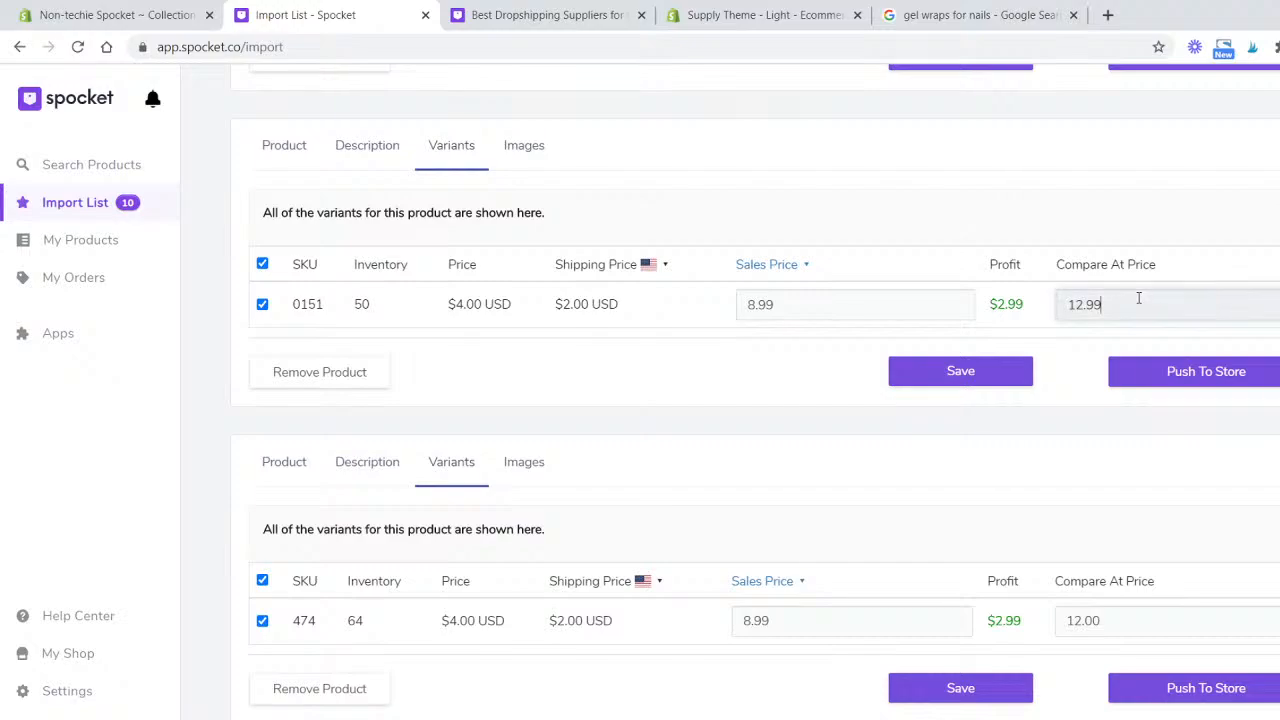
{"action": "key", "text": "BackSpace"}
{"action": "type", "text": "00"}
{"action": "left_click", "coordinate": [1003, 380]}
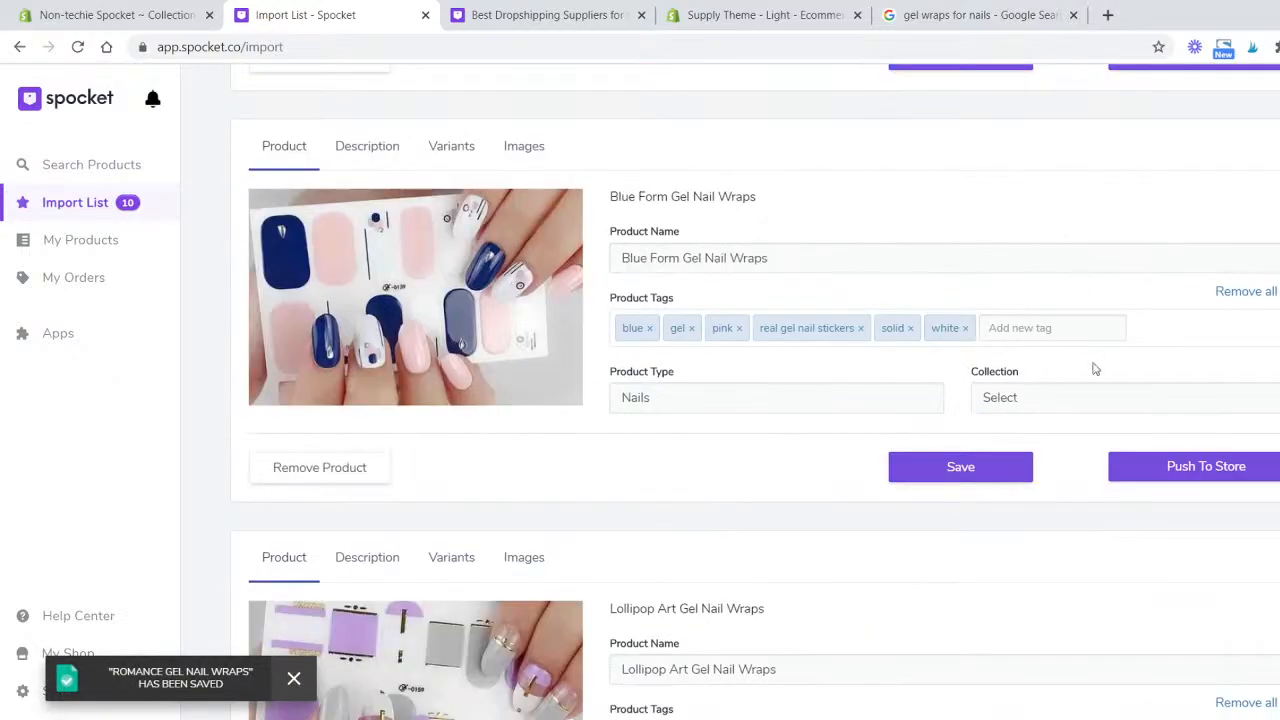
- Set the Blue Form Gel Nail Wraps sales price to 8.99 and compare-at price to 12.00, then save it
{"action": "left_click", "coordinate": [451, 148]}
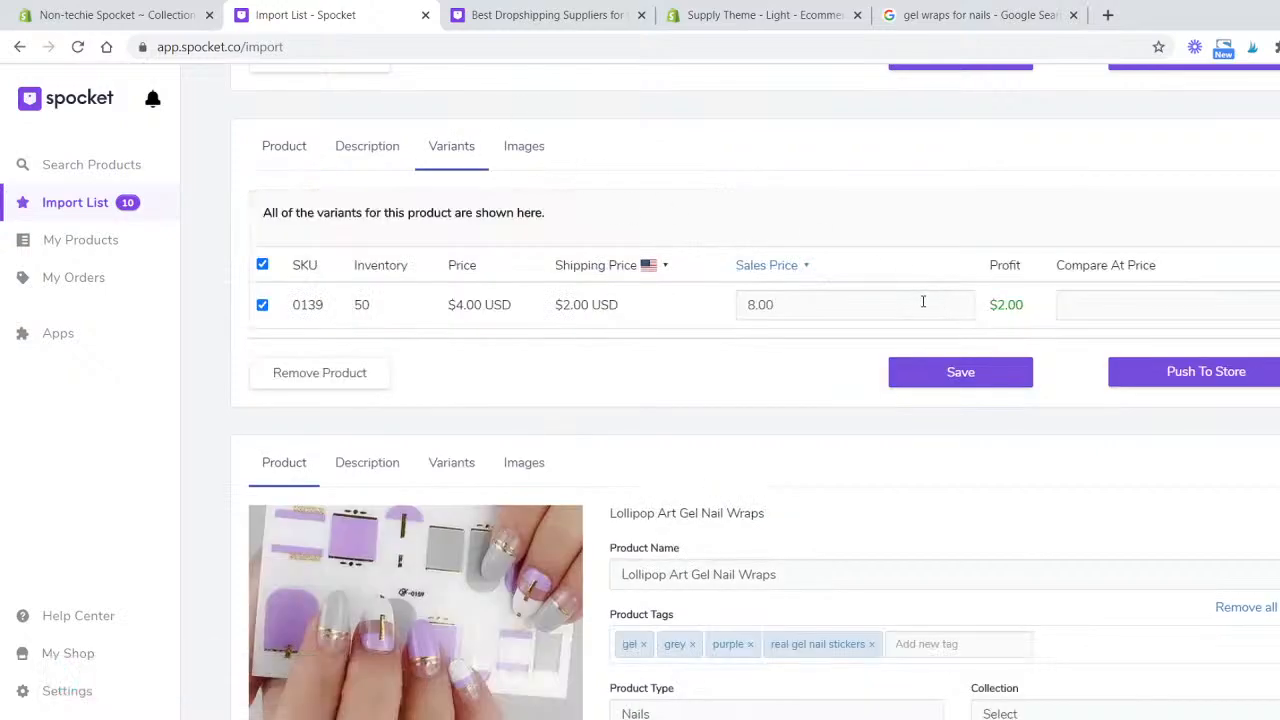
{"action": "left_click", "coordinate": [927, 304]}
{"action": "key", "text": "BackSpace"}
{"action": "type", "text": "99"}
{"action": "key", "text": "Tab"}
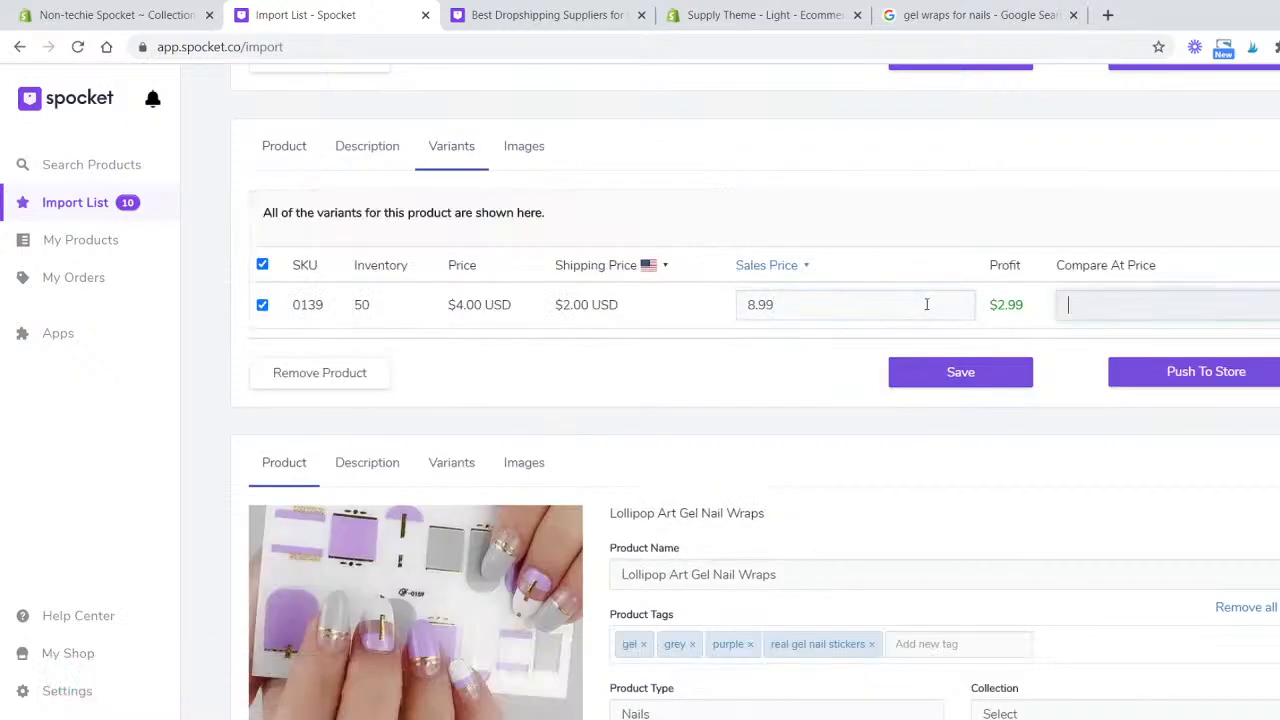
{"action": "type", "text": "12.00"}
{"action": "left_click", "coordinate": [943, 370]}
- Set the Lollipop Art Gel Nail Wraps sales price to 8.99 and compare-at price to 12.00, then save it
{"action": "scroll", "coordinate": [912, 436], "scroll_direction": "down", "scroll_amount": 1}
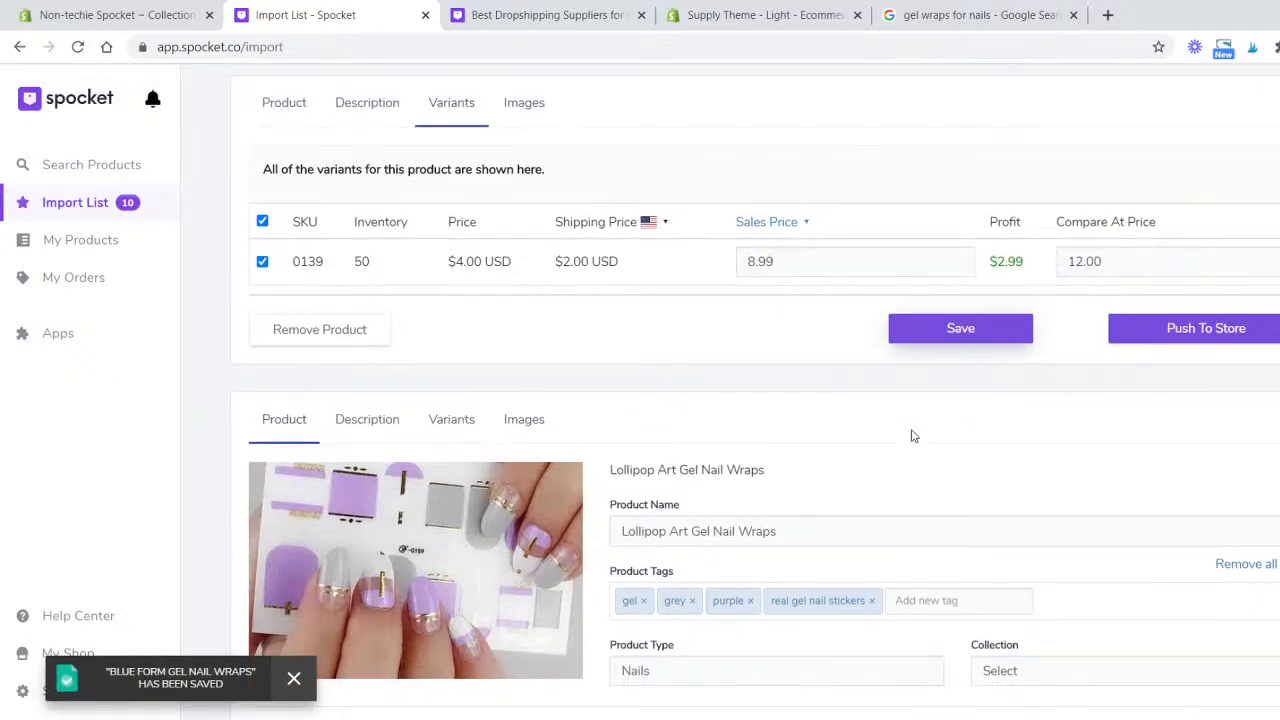
{"action": "scroll", "coordinate": [912, 436], "scroll_direction": "down", "scroll_amount": 3}
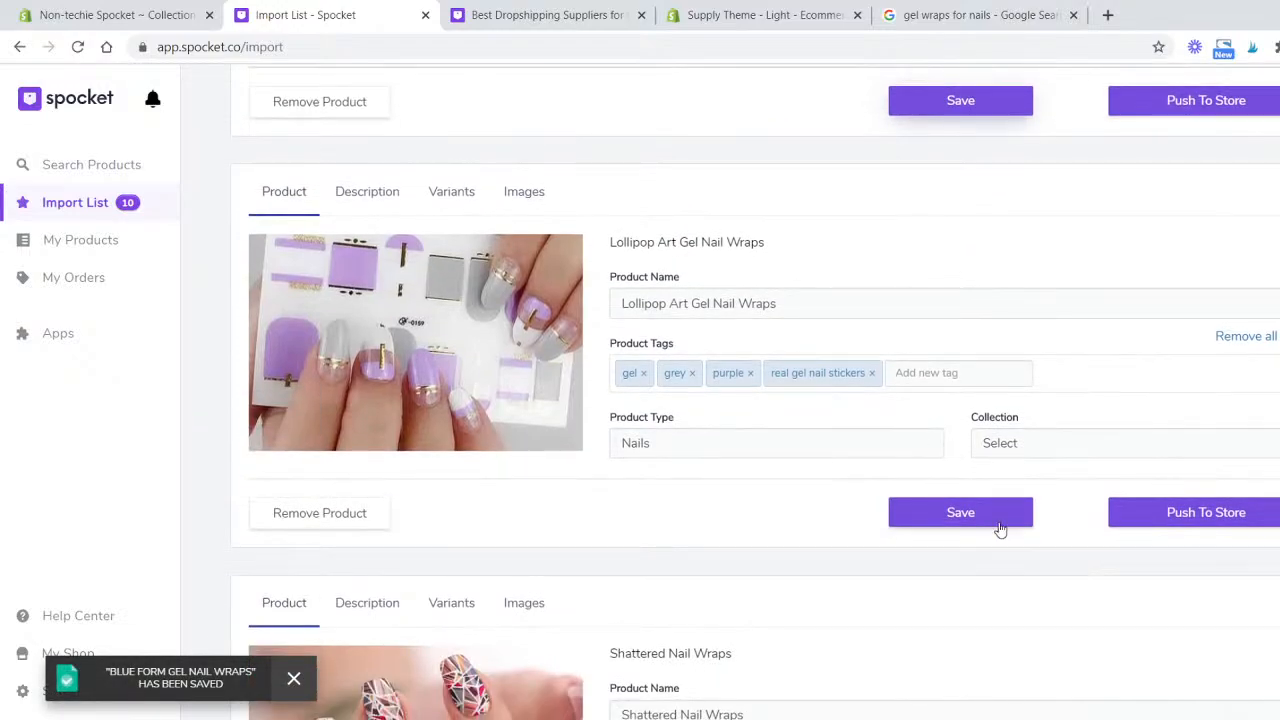
{"action": "left_click", "coordinate": [455, 191]}
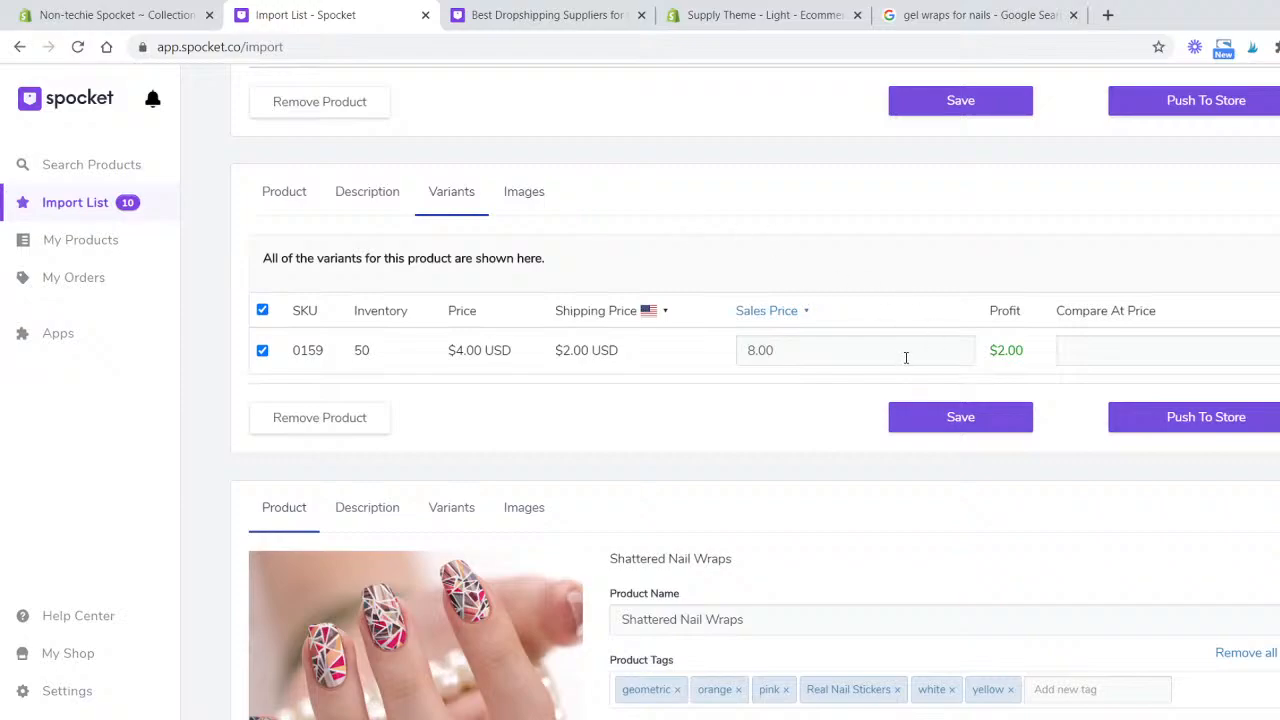
{"action": "left_click", "coordinate": [826, 353]}
{"action": "key", "text": "BackSpace"}
{"action": "key", "text": "BackSpace"}
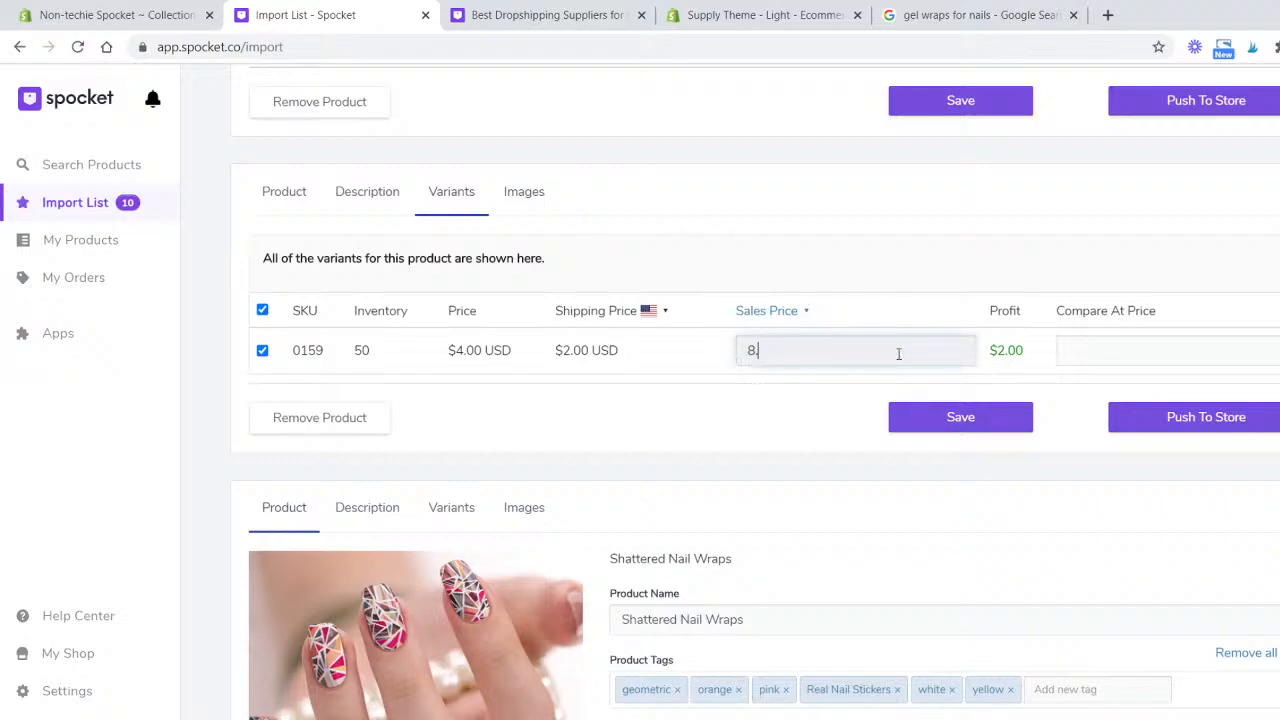
{"action": "key", "text": "Tab"}
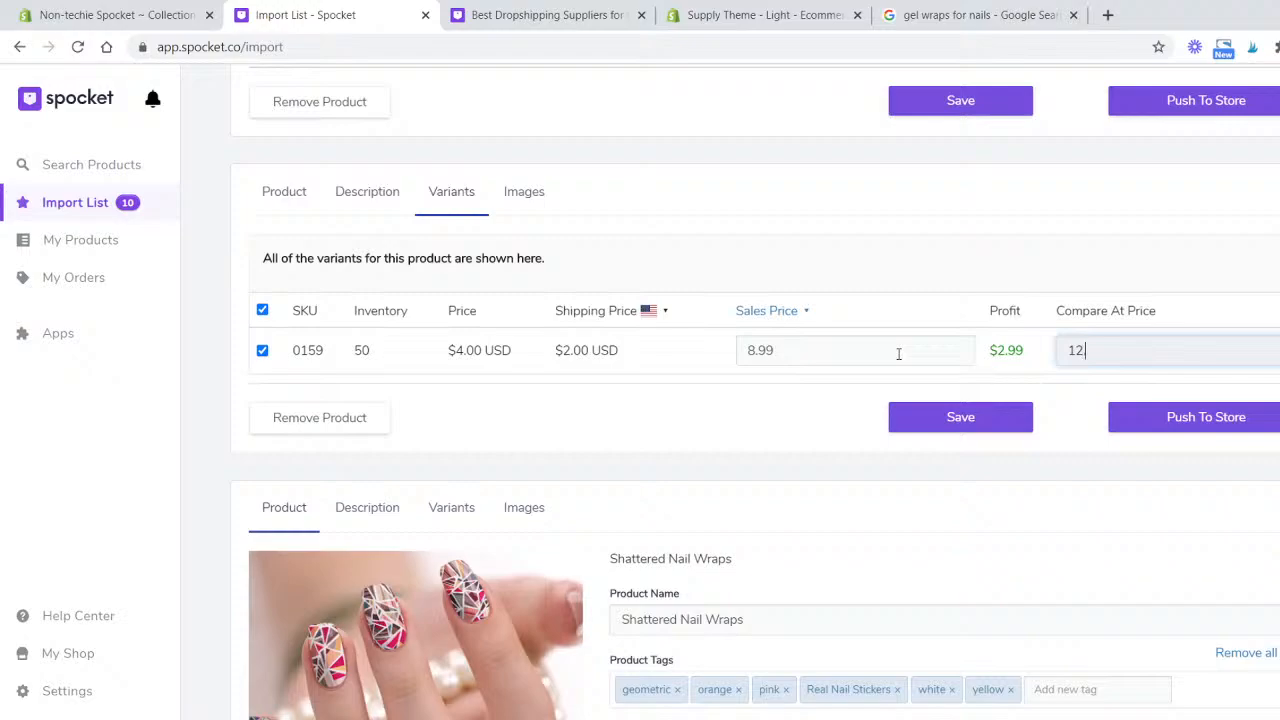
{"action": "type", "text": "12.00"}
{"action": "left_click", "coordinate": [992, 419]}
- Set the Shattered Nail Wraps sales price to 8.99 and compare-at price to 12.00, then save it
{"action": "scroll", "coordinate": [920, 449], "scroll_direction": "down", "scroll_amount": 3}
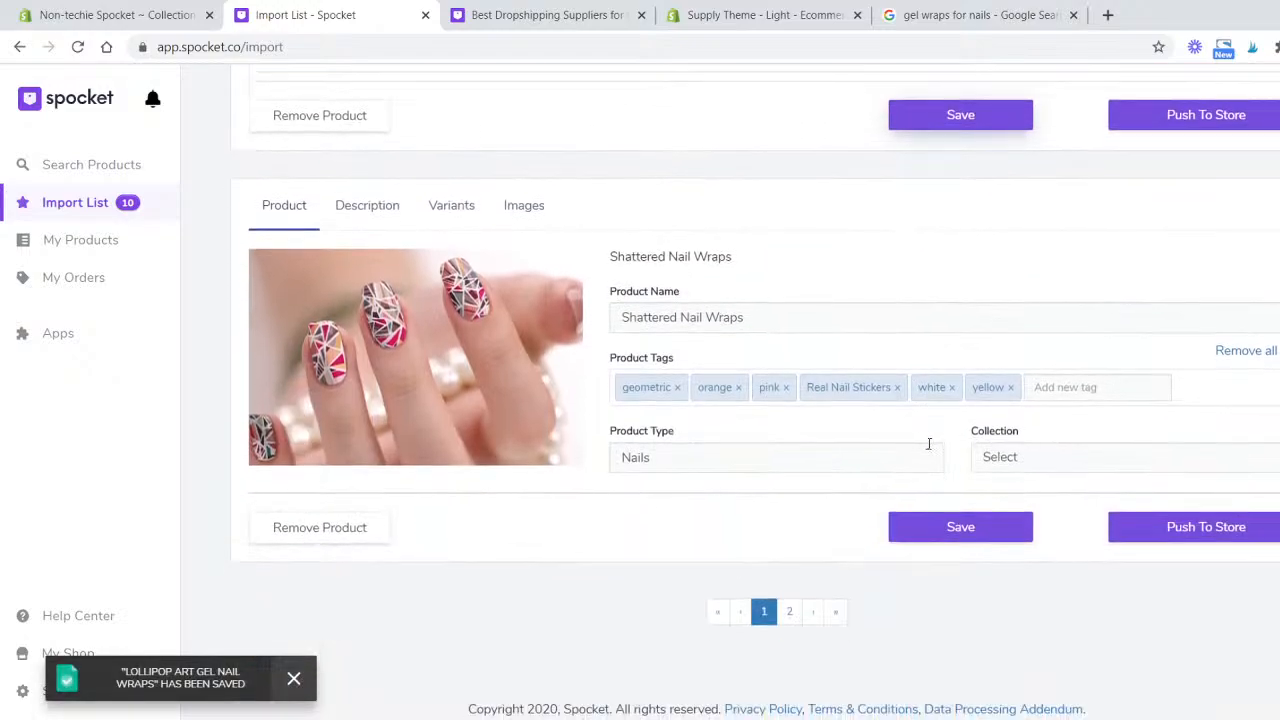
{"action": "left_click", "coordinate": [451, 207]}
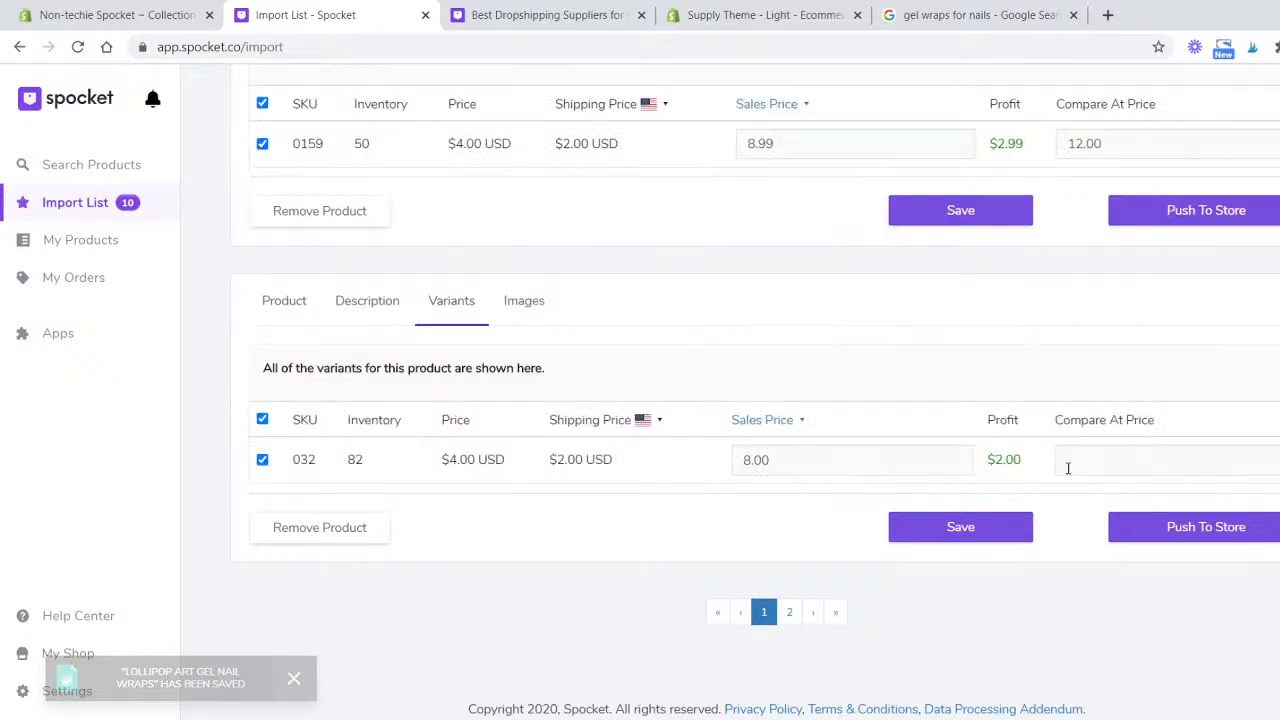
{"action": "left_click", "coordinate": [927, 458]}
{"action": "type", "text": "99"}
{"action": "key", "text": "Tab"}
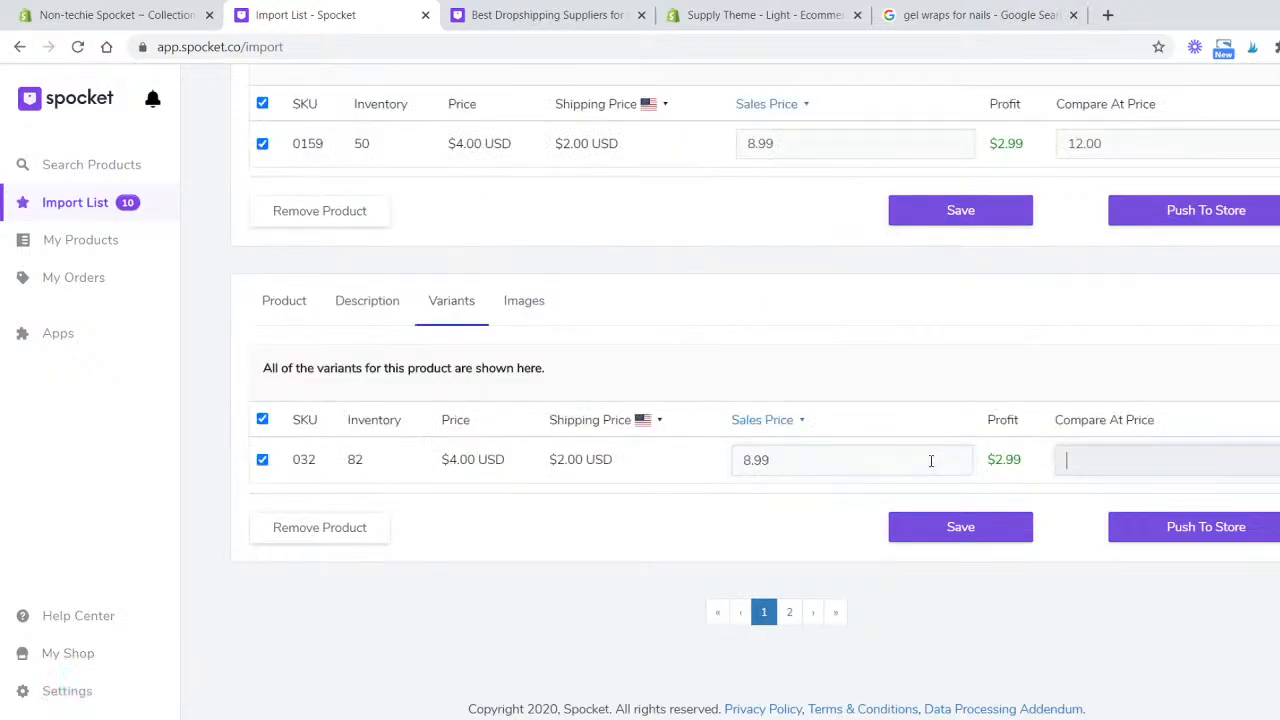
{"action": "type", "text": "12.9"}
{"action": "left_click", "coordinate": [1000, 527]}
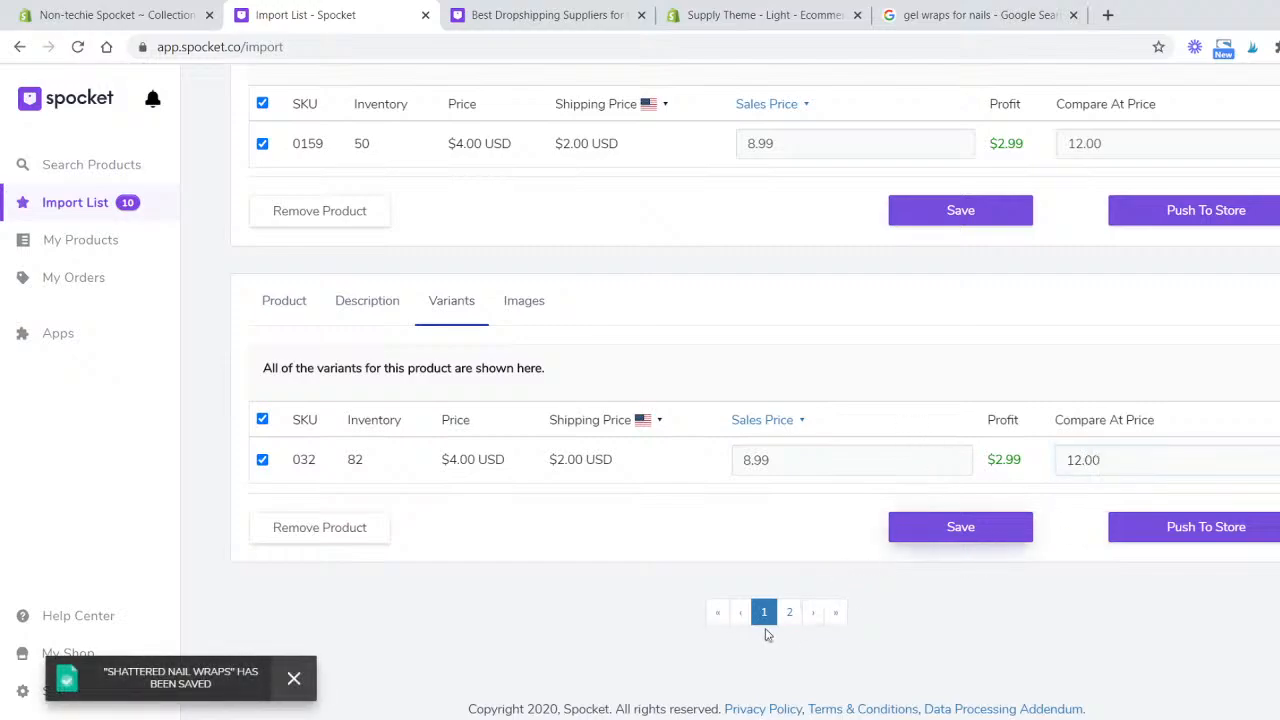
- On the second import list page, set the Orange Flair Gel Nail Wraps sales price to 8.99 and save it
{"action": "left_click", "coordinate": [786, 620]}
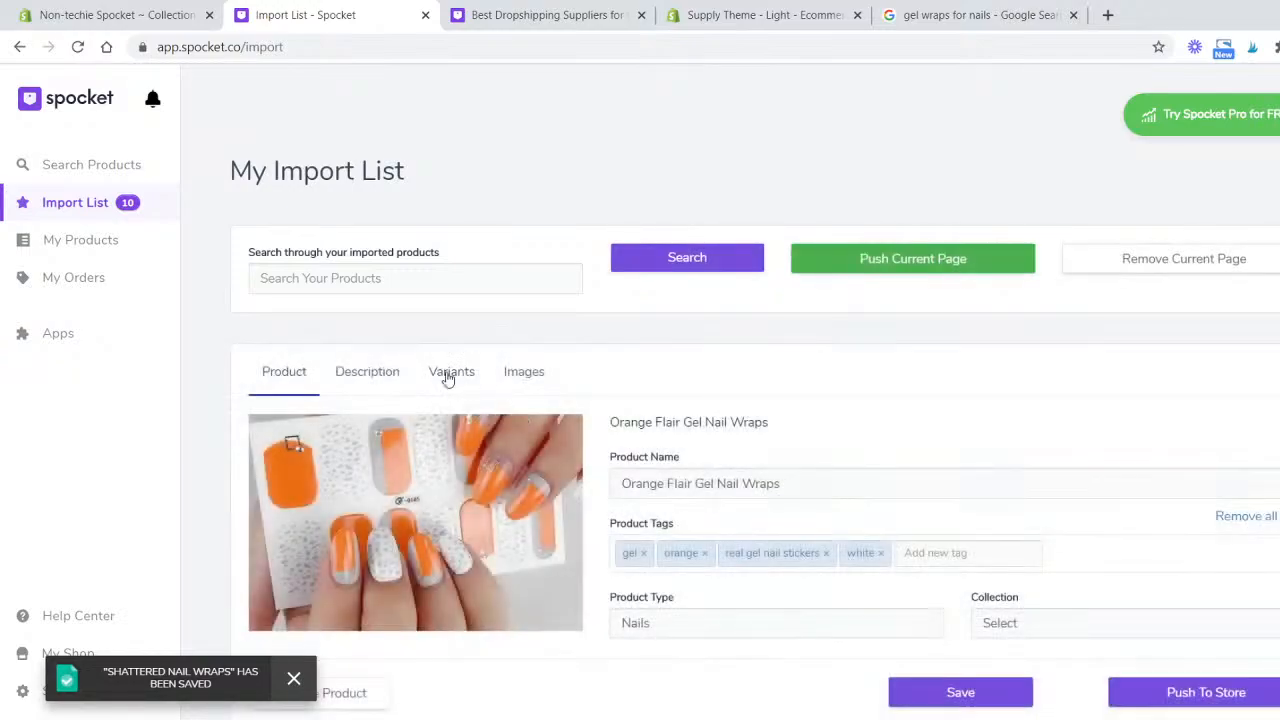
{"action": "scroll", "coordinate": [444, 372], "scroll_direction": "down", "scroll_amount": 3}
{"action": "left_click", "coordinate": [383, 98]}
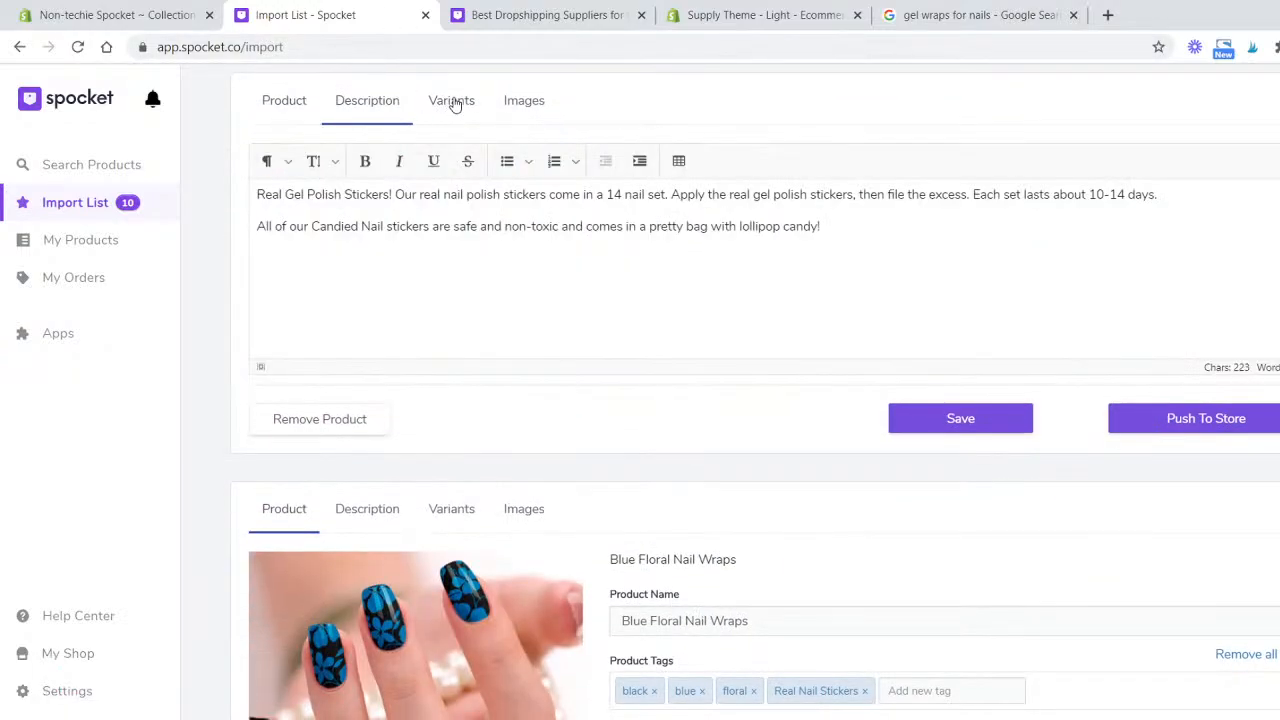
{"action": "left_click", "coordinate": [451, 101]}
{"action": "double_click", "coordinate": [802, 263]}
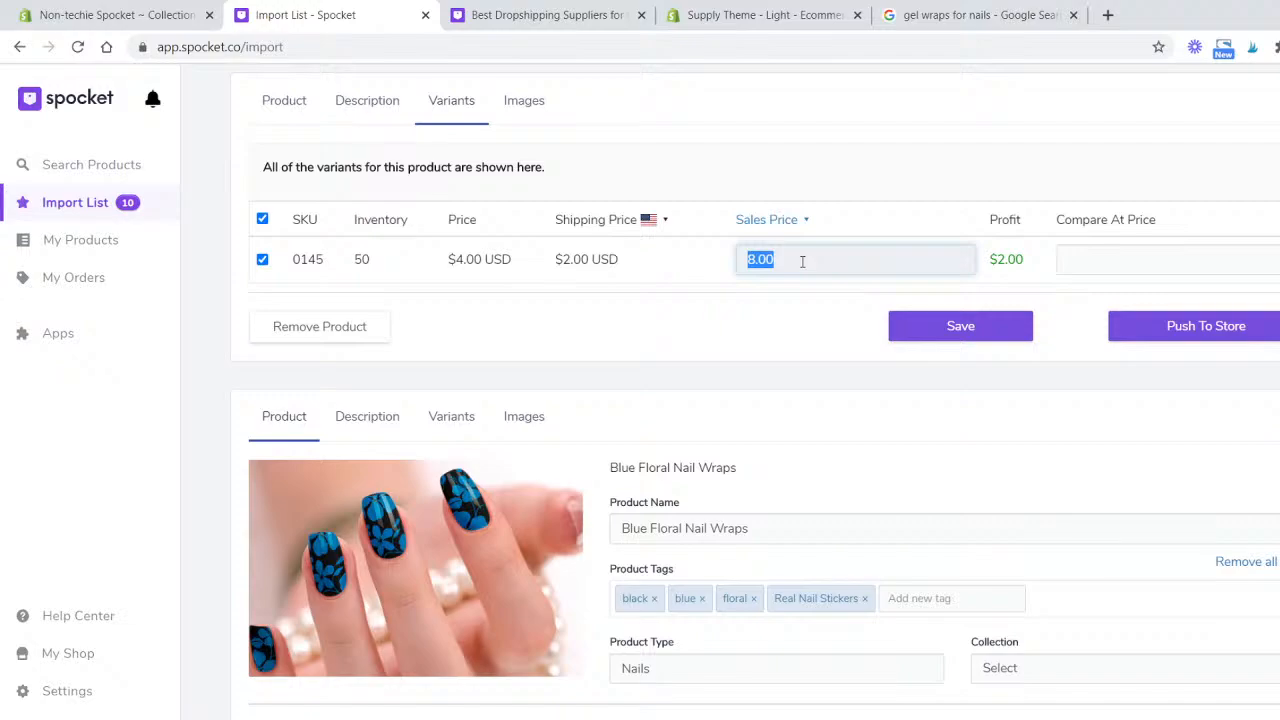
{"action": "type", "text": "8.99"}
{"action": "key", "text": "Tab"}
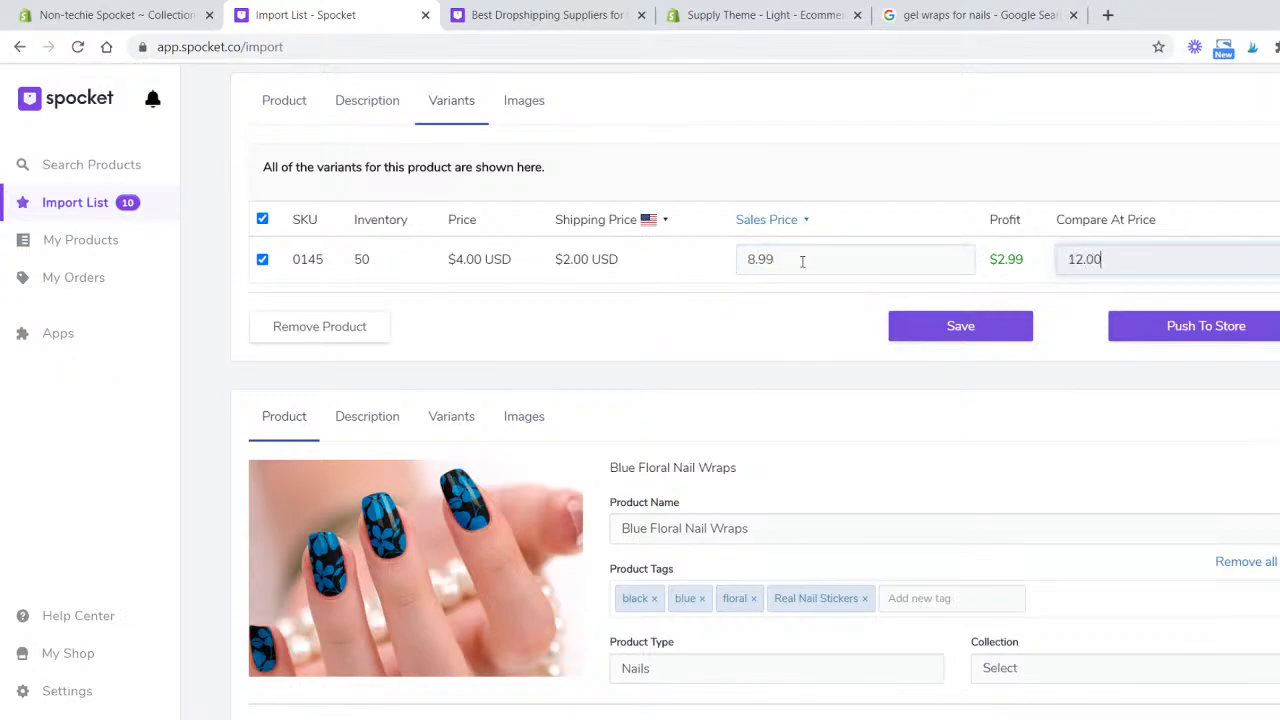
{"action": "left_click", "coordinate": [968, 333]}
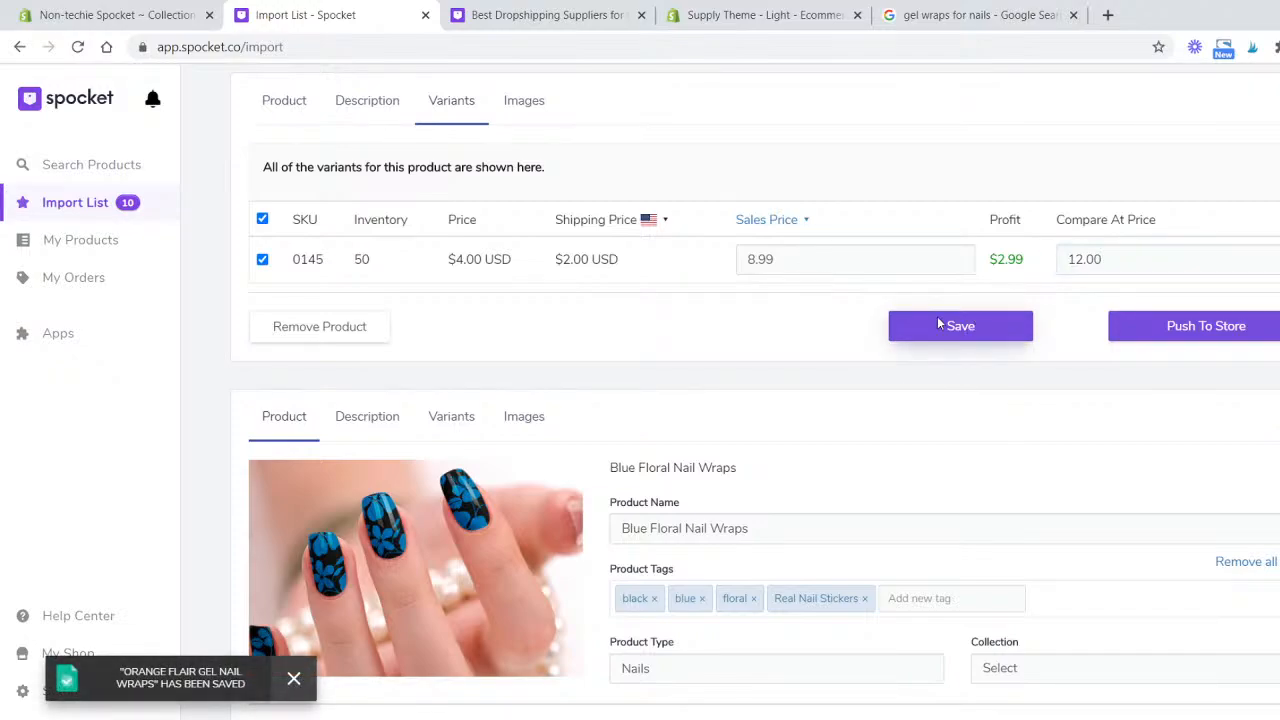
- Set the Blue Floral Nail Wraps sales price to 8.99 and save the product
{"action": "scroll", "coordinate": [638, 408], "scroll_direction": "down", "scroll_amount": 3}
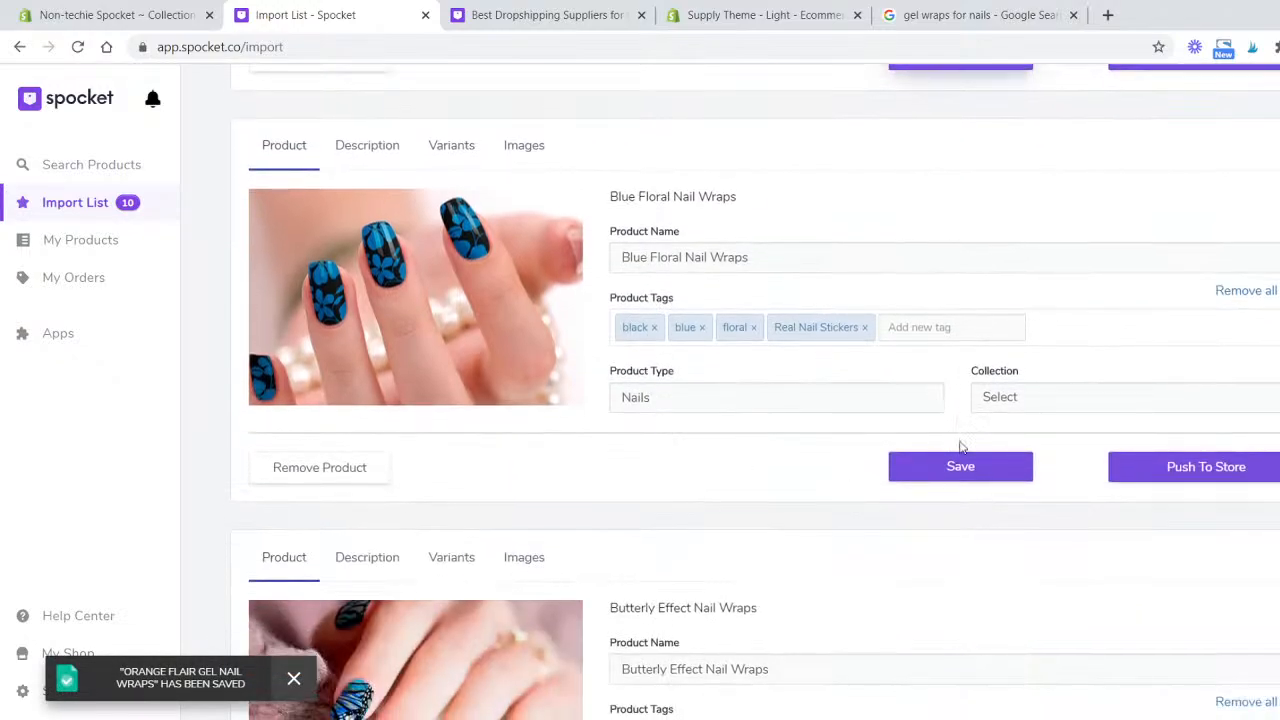
{"action": "left_click", "coordinate": [451, 147]}
{"action": "left_click", "coordinate": [886, 296]}
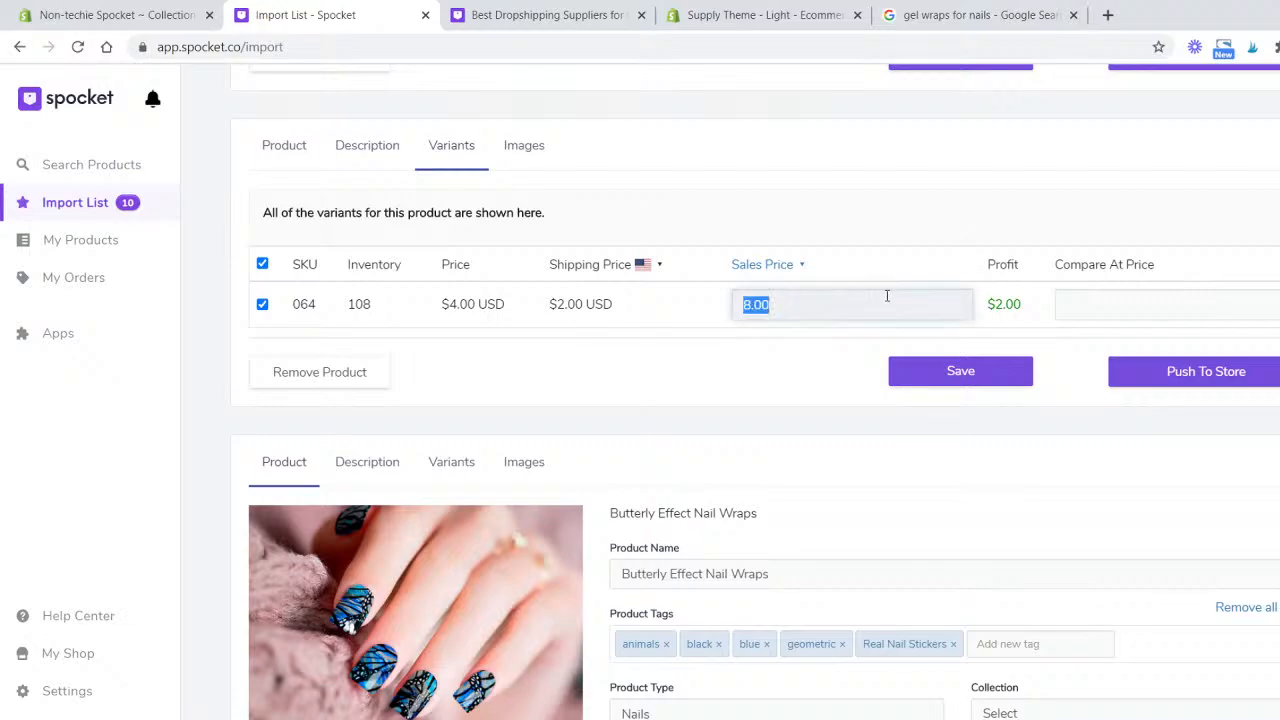
{"action": "type", "text": "8.99"}
{"action": "key", "text": "Tab"}
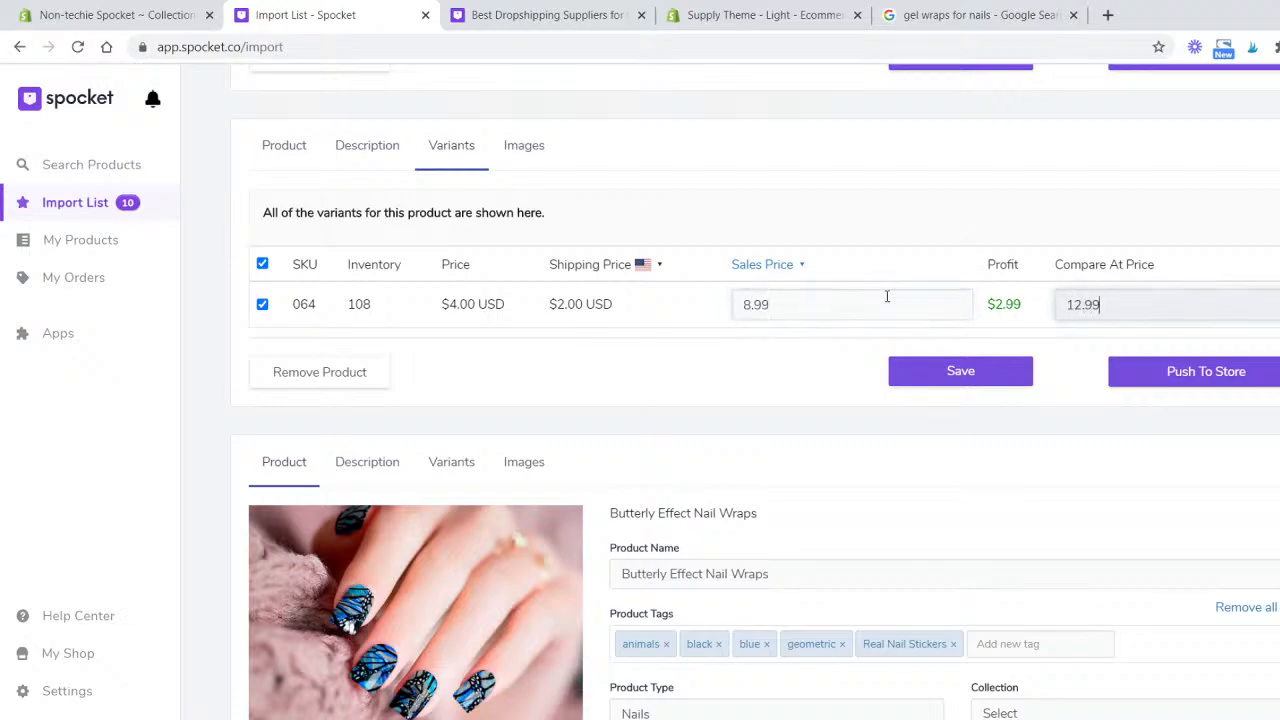
{"action": "left_click", "coordinate": [903, 383]}
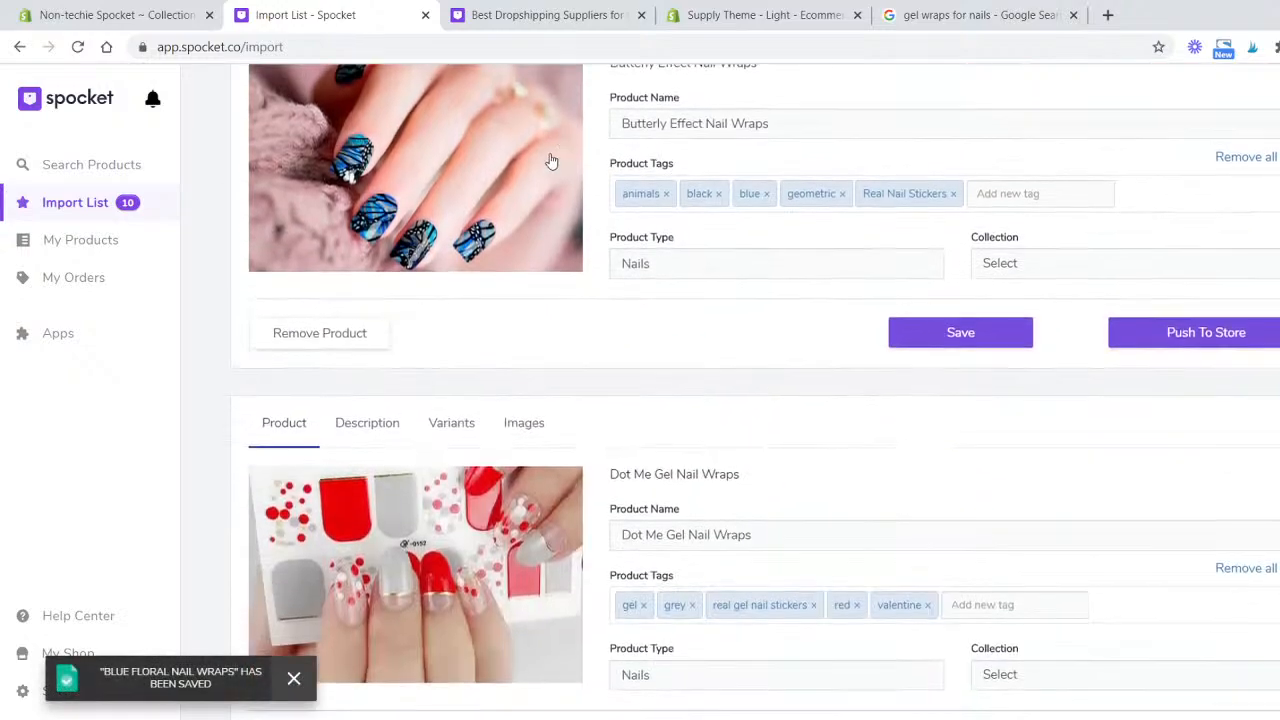
- Set the Butterfly Effect Nail Wraps sales price to 8.99 and compare-at price to 12.00, then save it
{"action": "scroll", "coordinate": [520, 175], "scroll_direction": "up", "scroll_amount": 2}
{"action": "left_click", "coordinate": [451, 191]}
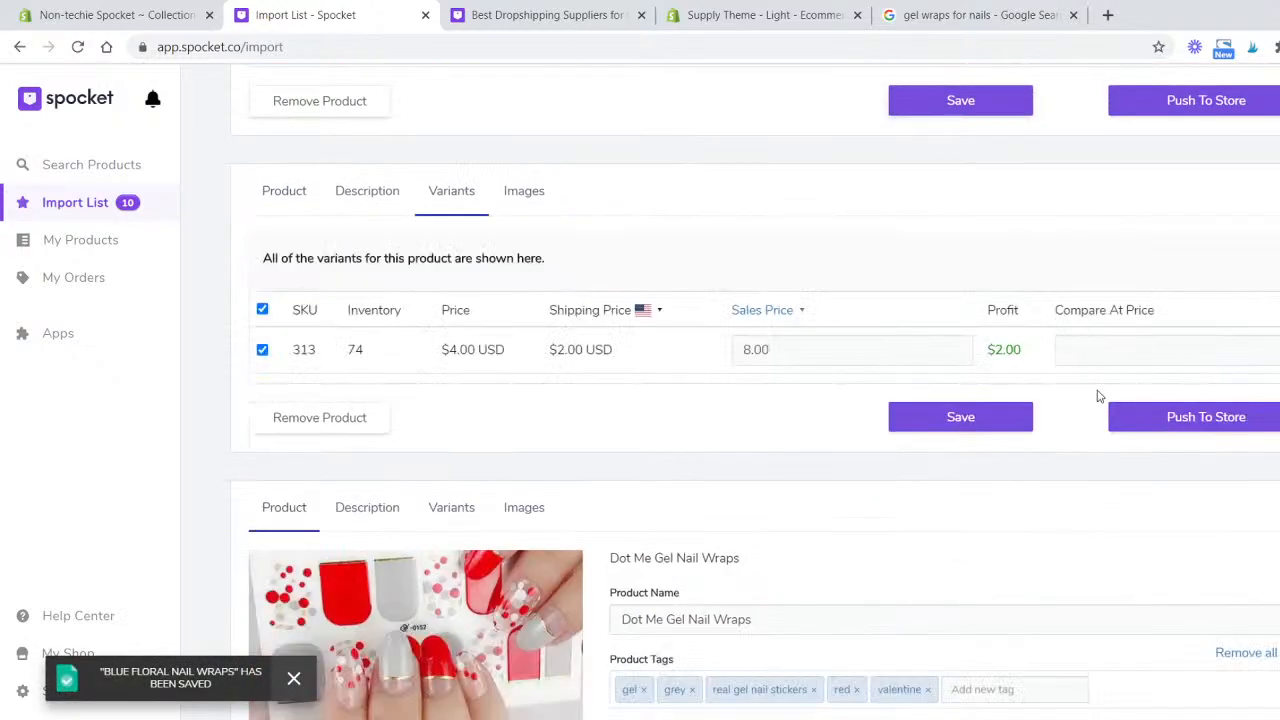
{"action": "left_click", "coordinate": [921, 360]}
{"action": "type", "text": "9"}
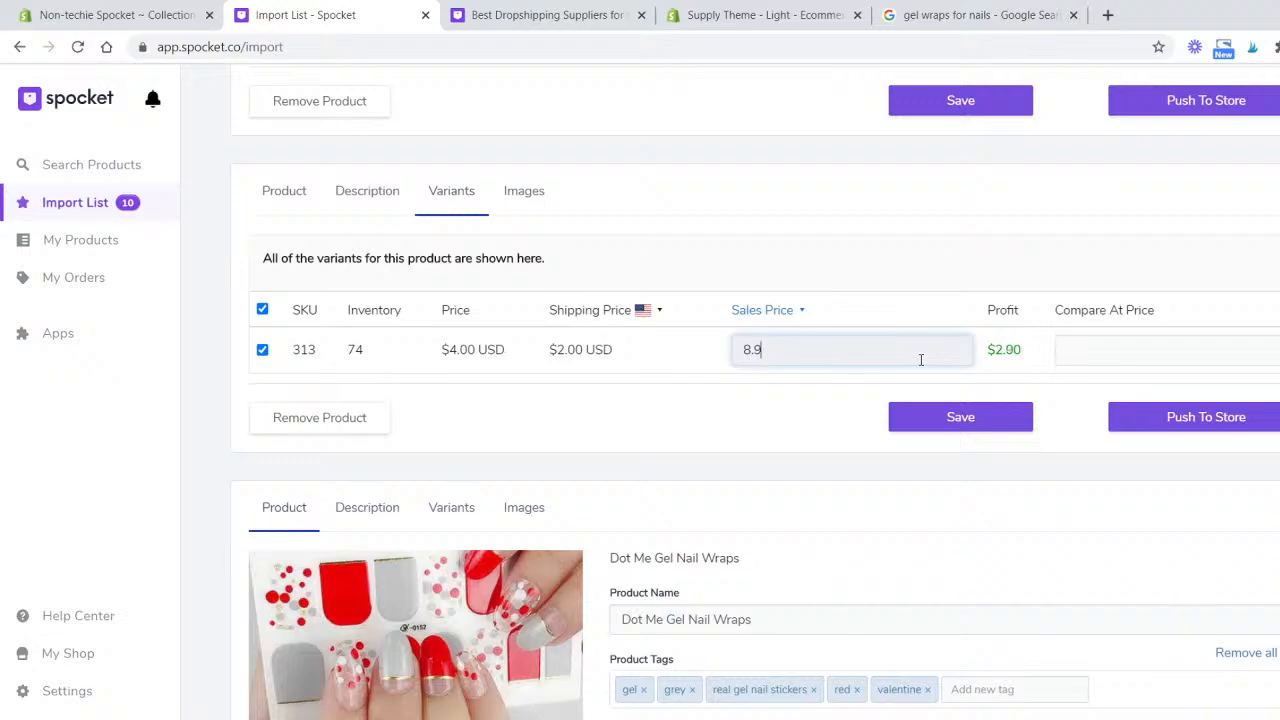
{"action": "type", "text": "9"}
{"action": "key", "text": "Tab"}
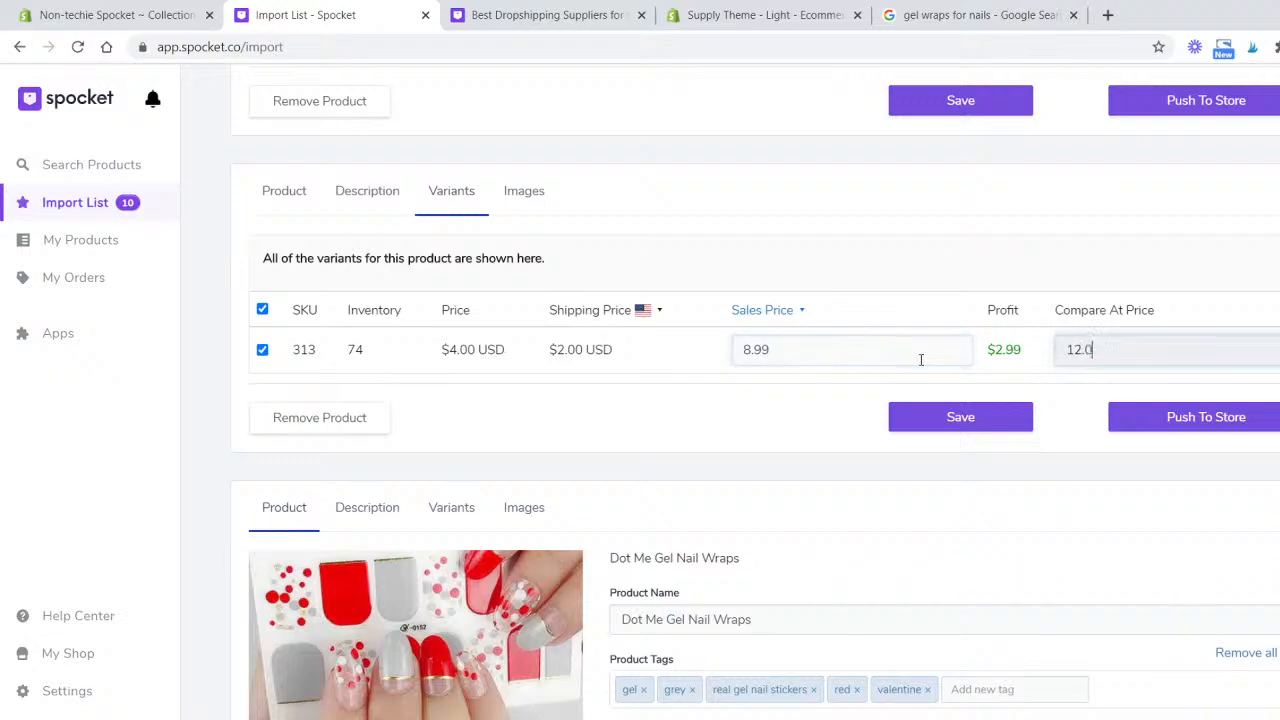
{"action": "type", "text": "12.00"}
{"action": "left_click", "coordinate": [934, 417]}
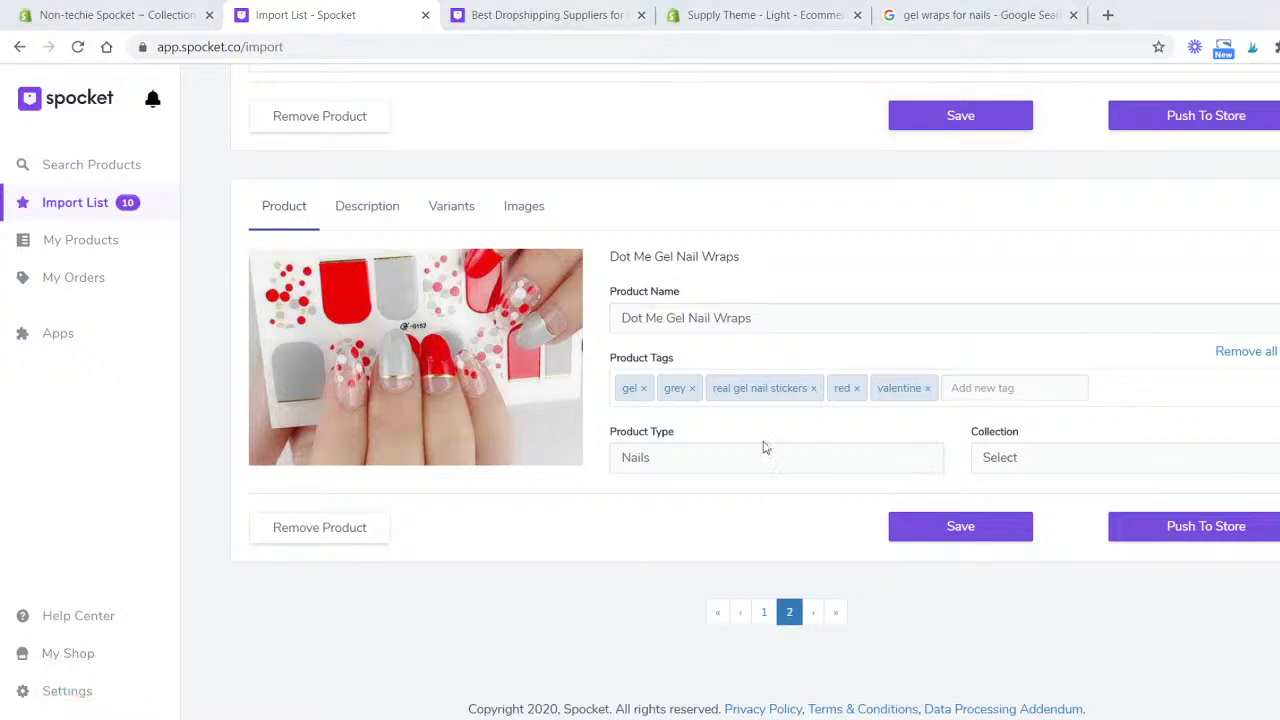
- Set the Dot Me Gel Nail Wraps sales price to 8.99 and compare-at price to 12.99, then save it
{"action": "left_click", "coordinate": [436, 222]}
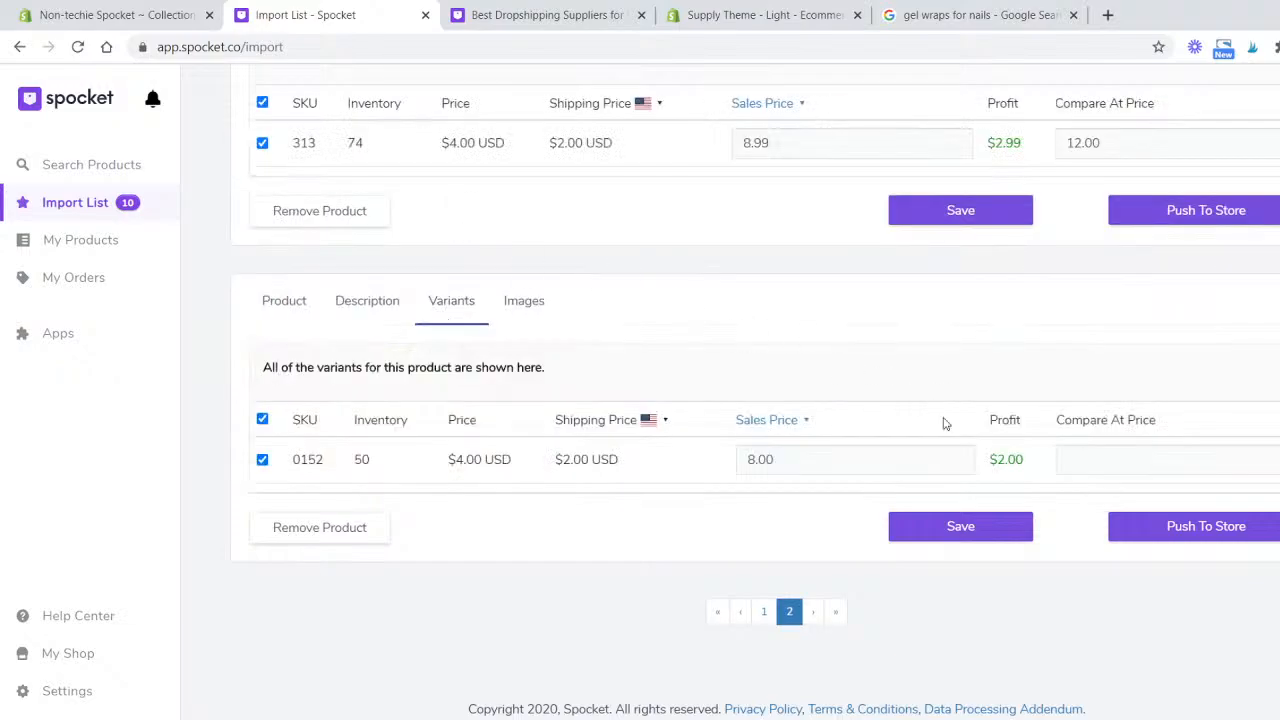
{"action": "left_click", "coordinate": [958, 458]}
{"action": "type", "text": "99"}
{"action": "key", "text": "Tab"}
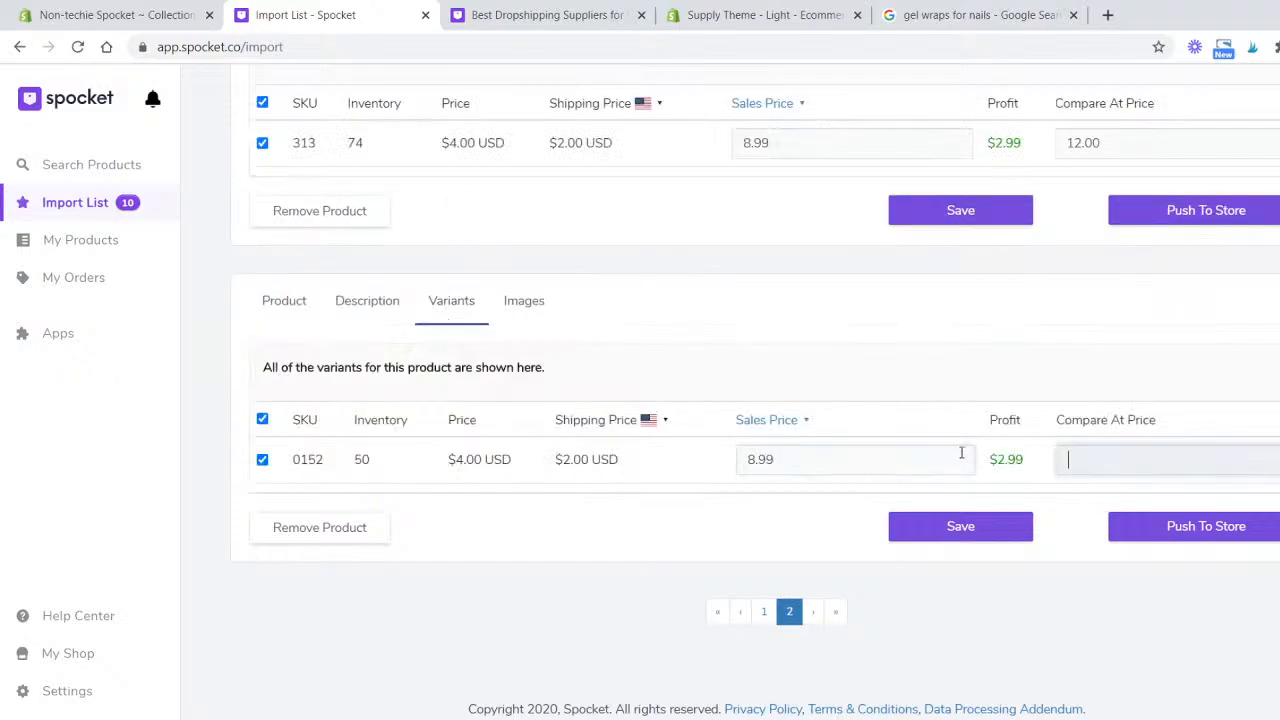
{"action": "type", "text": "12.99"}
{"action": "left_click", "coordinate": [963, 526]}
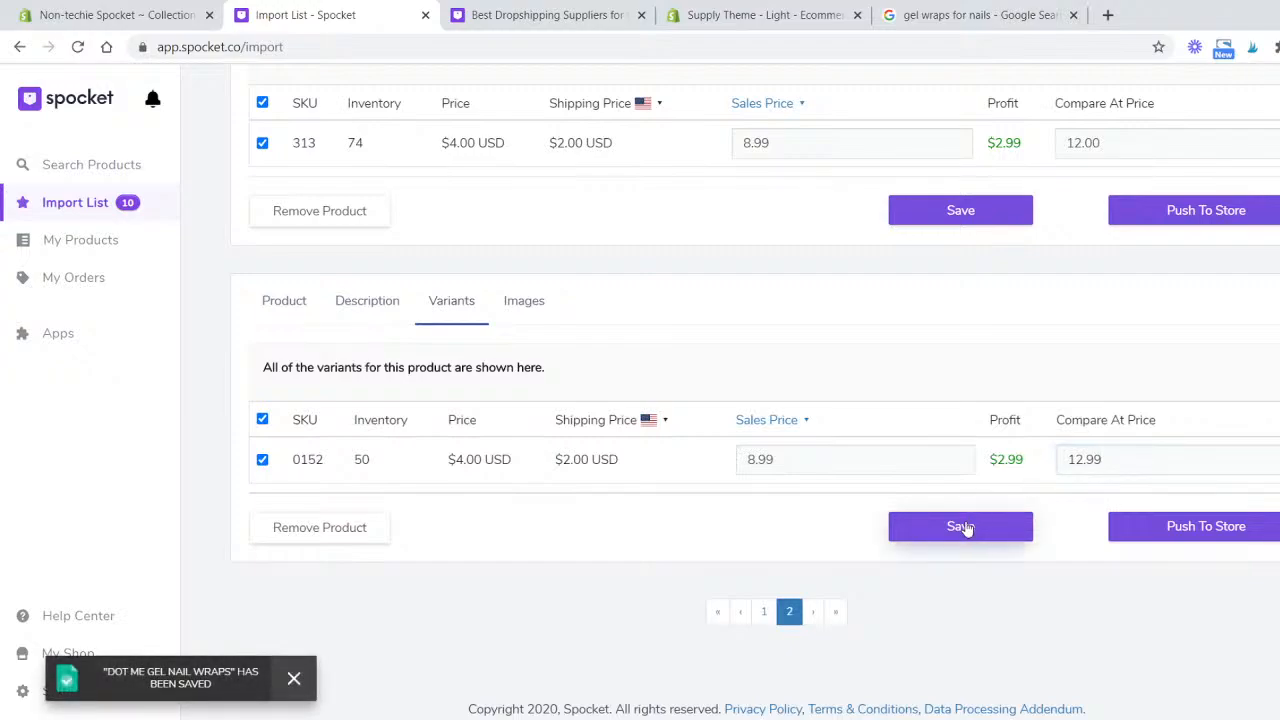
- Go back to the first import list page and push all products on the current page to the store
{"action": "scroll", "coordinate": [771, 511], "scroll_direction": "up", "scroll_amount": 7}
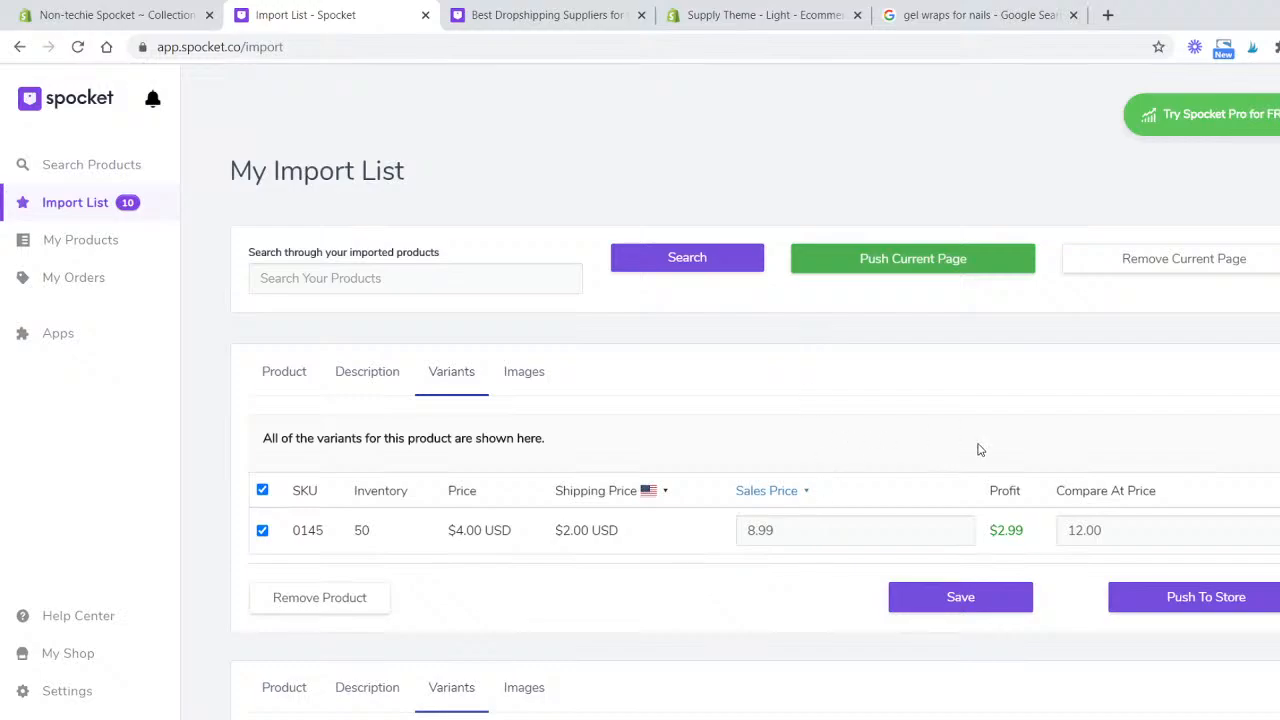
{"action": "scroll", "coordinate": [975, 445], "scroll_direction": "down", "scroll_amount": 3}
{"action": "scroll", "coordinate": [900, 440], "scroll_direction": "down", "scroll_amount": 7}
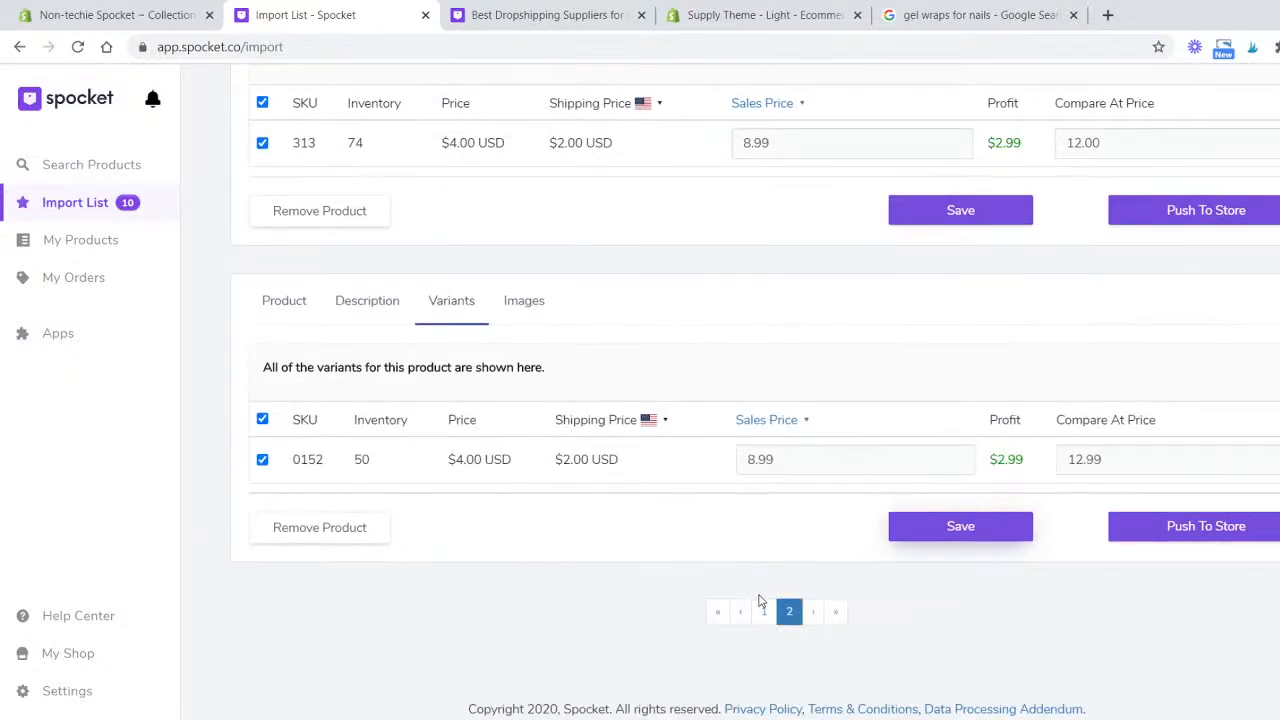
{"action": "left_click", "coordinate": [765, 610]}
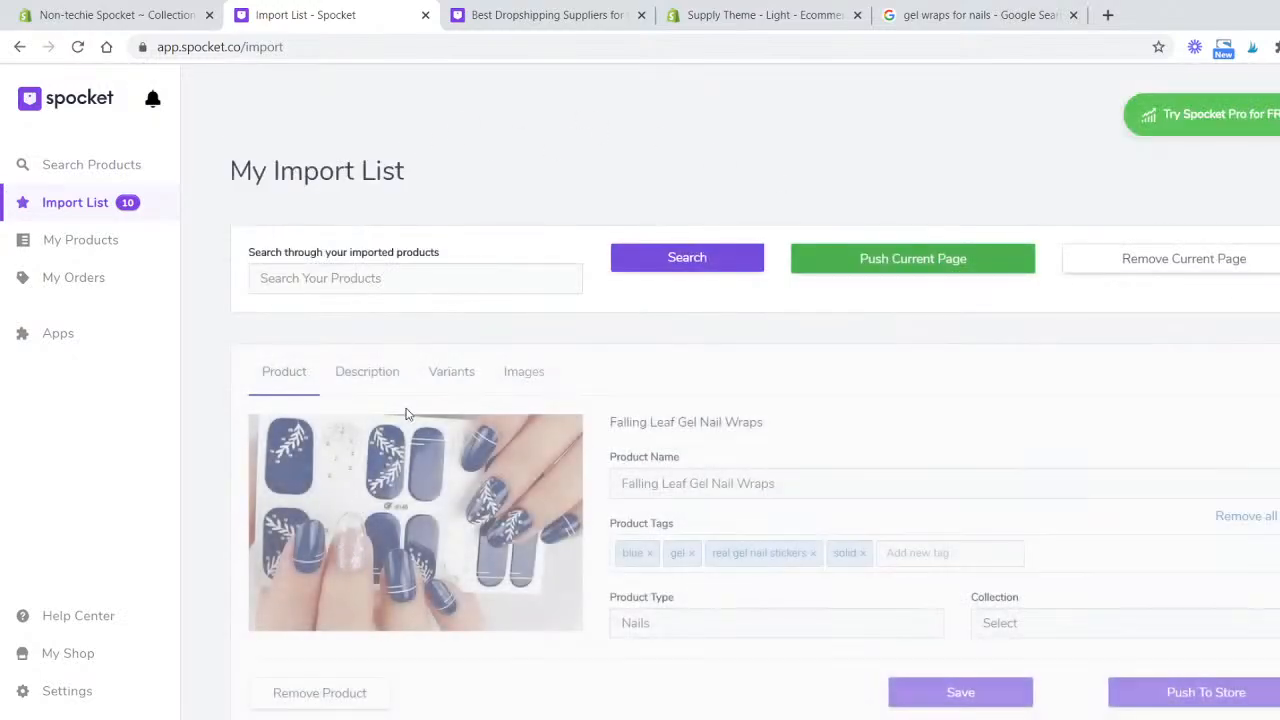
{"action": "scroll", "coordinate": [809, 424], "scroll_direction": "down", "scroll_amount": 20}
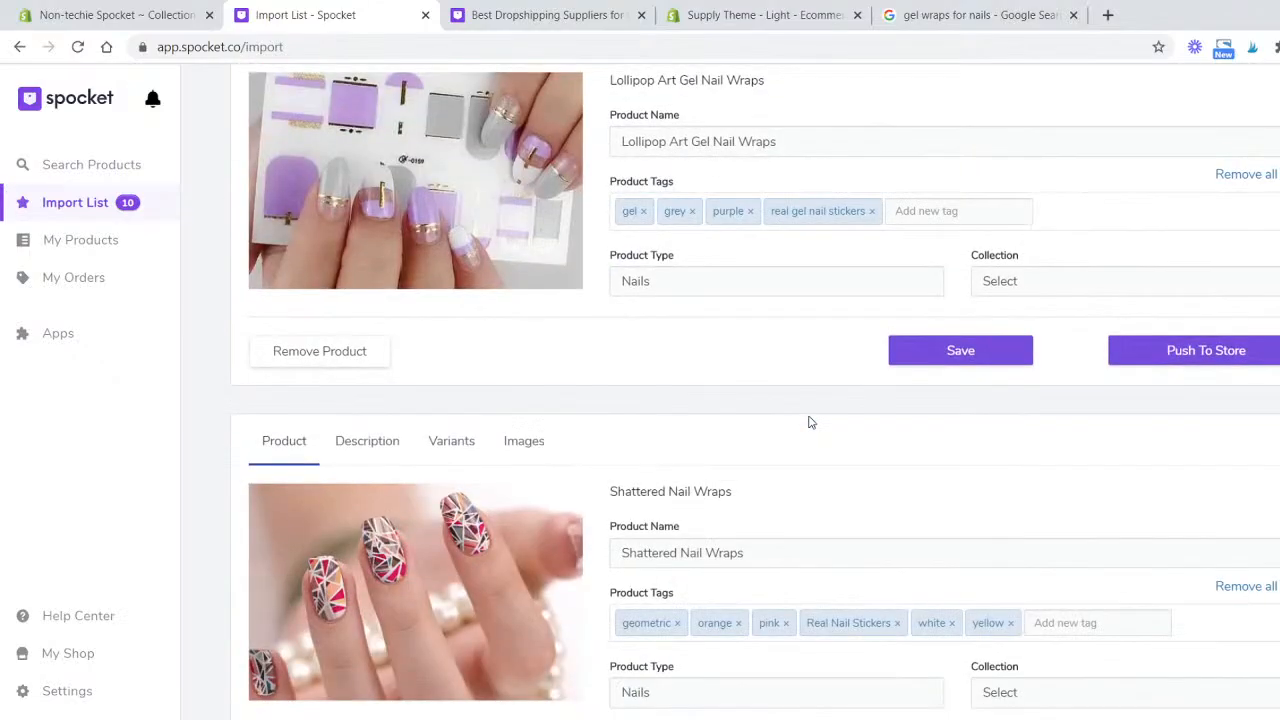
{"action": "scroll", "coordinate": [809, 422], "scroll_direction": "up", "scroll_amount": 20}
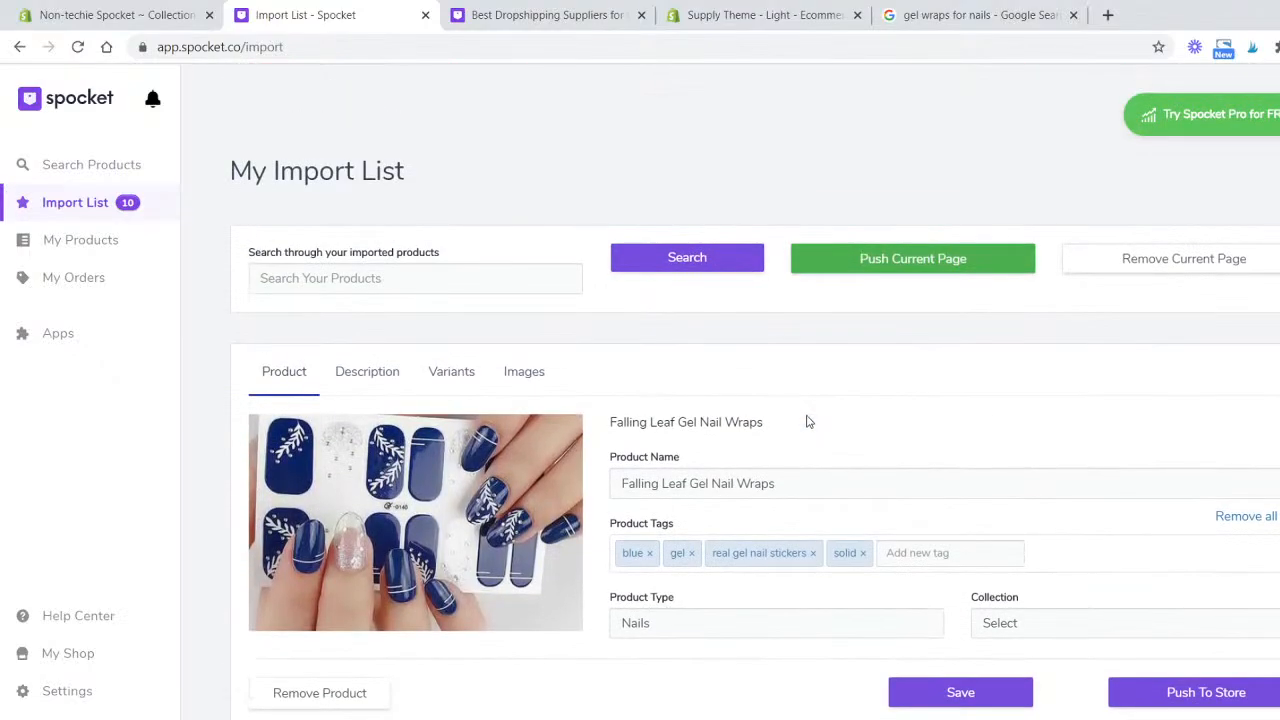
{"action": "left_click", "coordinate": [928, 260]}
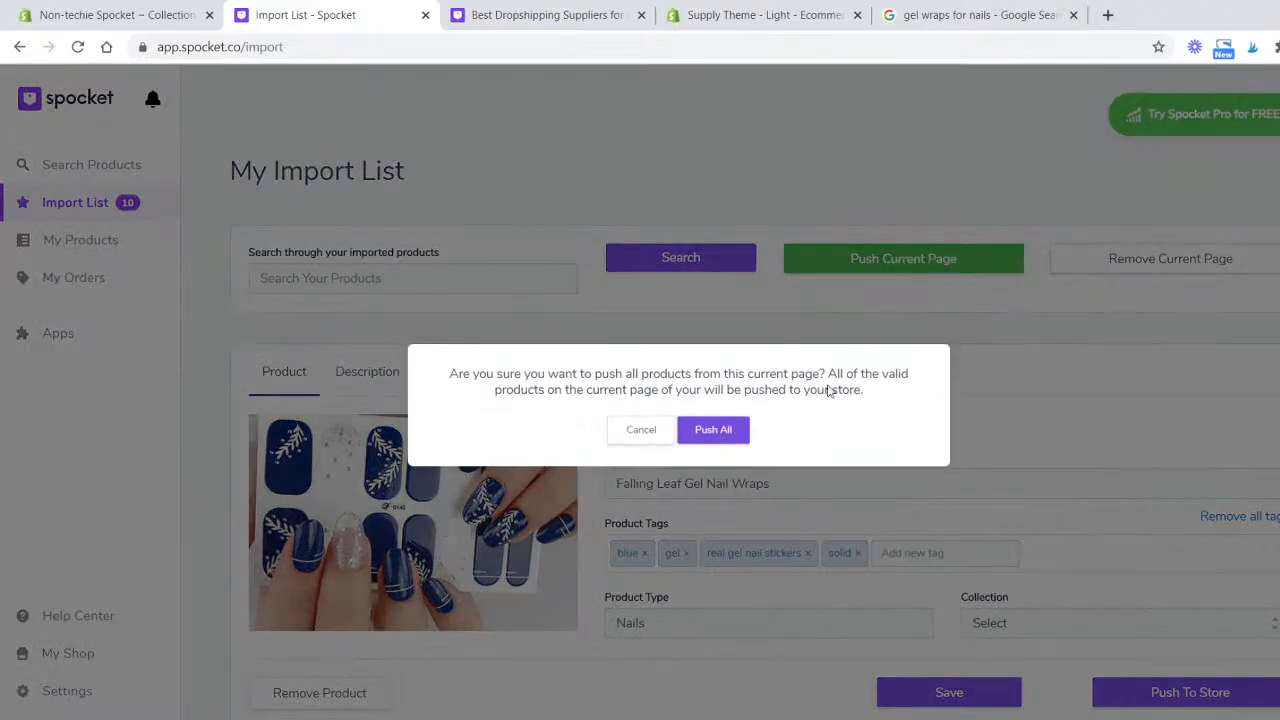
{"action": "left_click", "coordinate": [731, 430]}
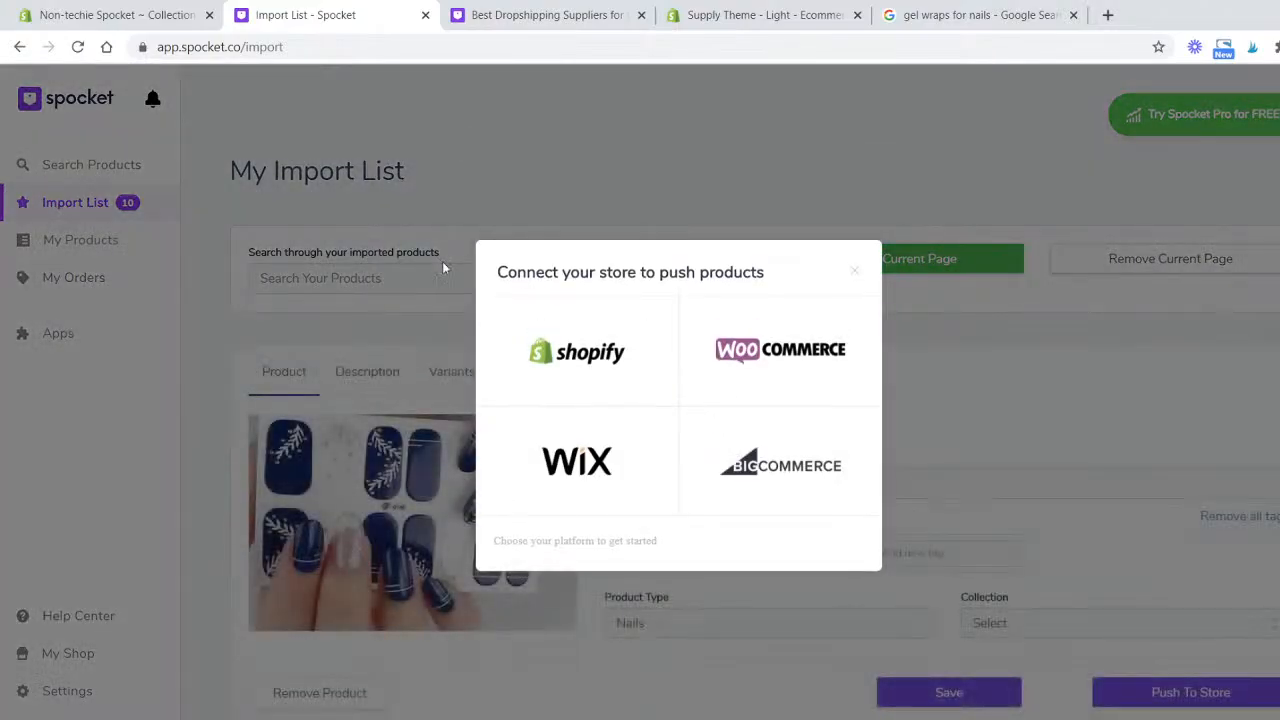
- Choose Shopify as the platform to connect and copy the store's subdomain from the Shopify admin address
{"action": "left_click", "coordinate": [601, 360]}
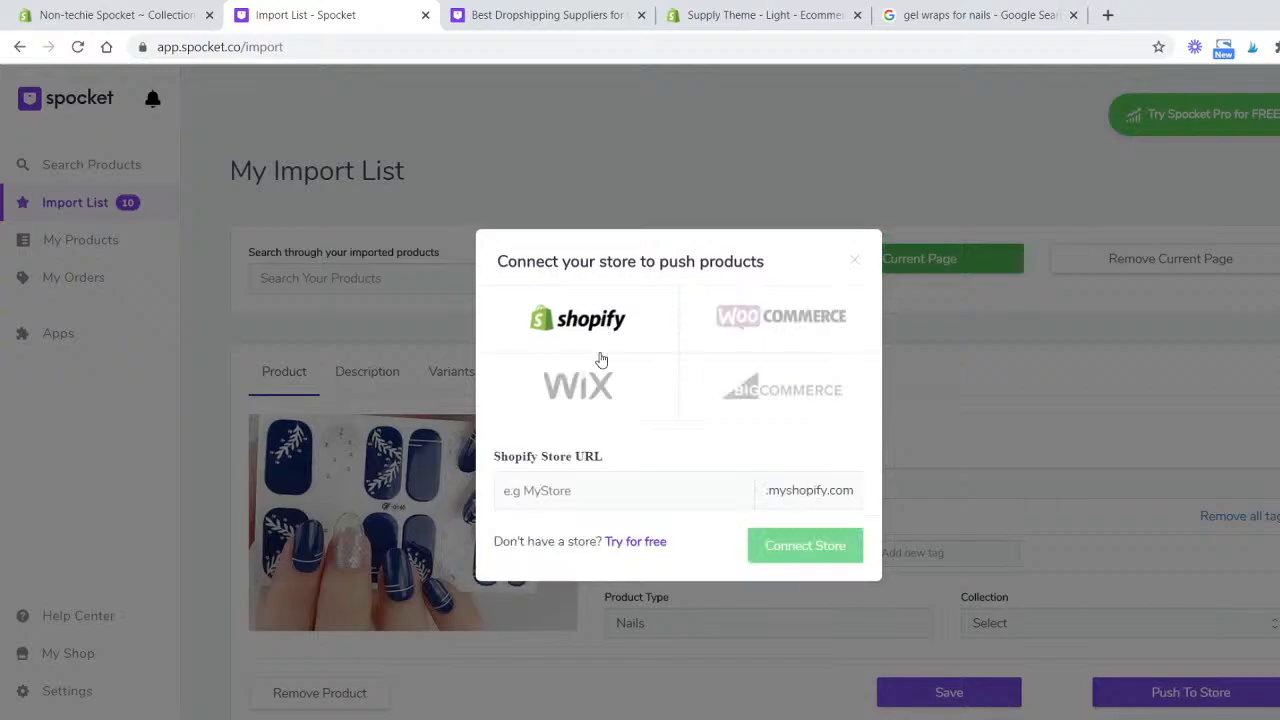
{"action": "left_click", "coordinate": [607, 501]}
{"action": "left_click", "coordinate": [140, 28]}
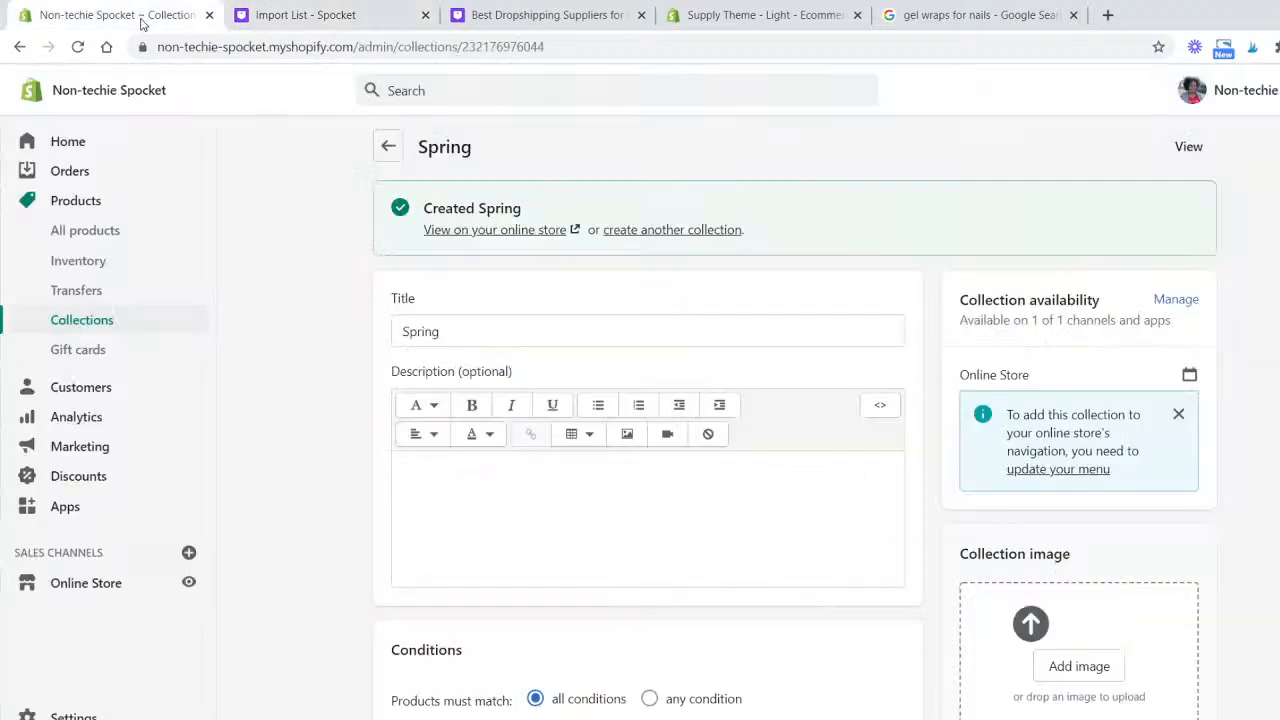
{"action": "left_click", "coordinate": [158, 46]}
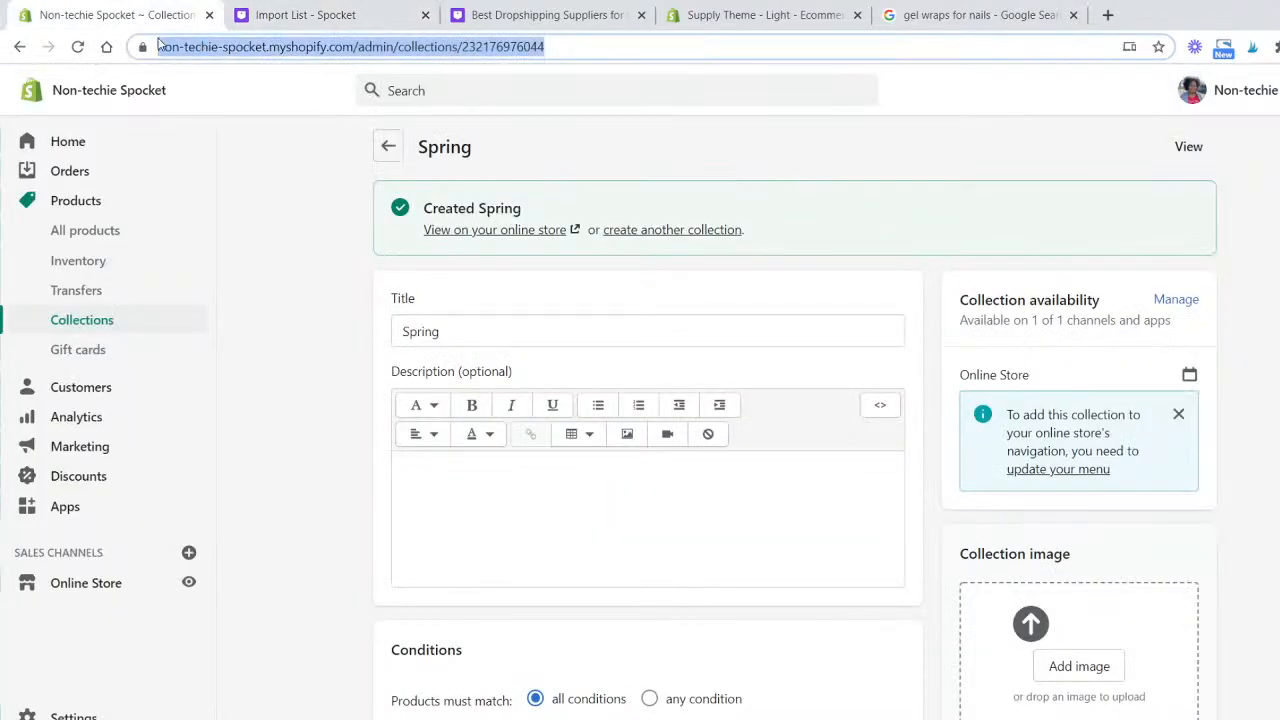
{"action": "left_click", "coordinate": [208, 46]}
{"action": "left_click_drag", "start_coordinate": [158, 46], "coordinate": [392, 41]}
{"action": "left_click", "coordinate": [353, 50]}
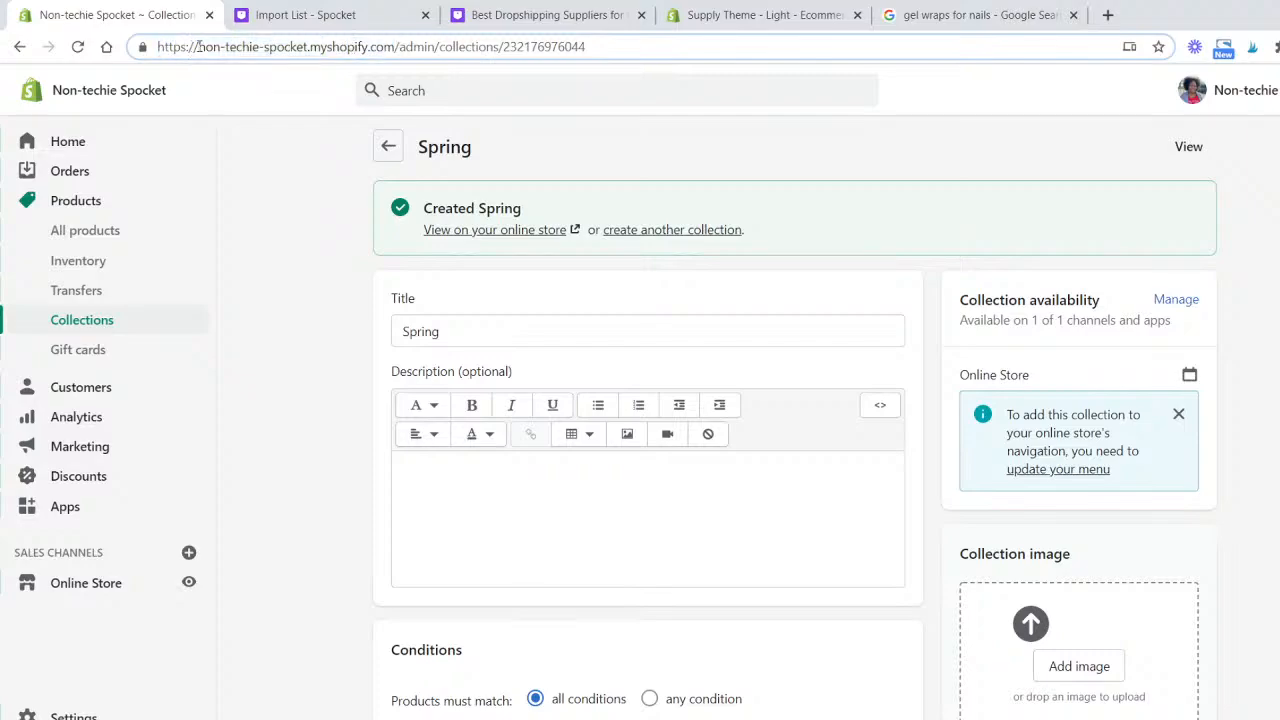
{"action": "left_click_drag", "start_coordinate": [198, 46], "coordinate": [395, 46]}
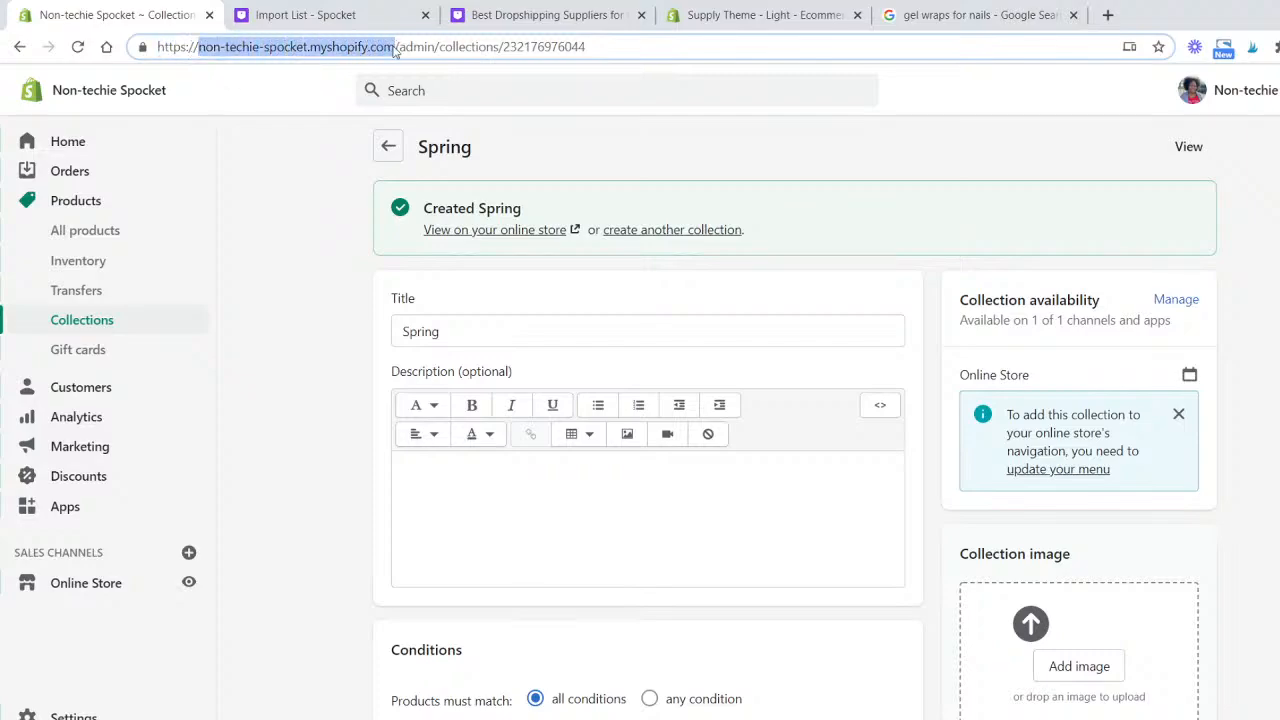
{"action": "left_click", "coordinate": [377, 46]}
{"action": "left_click_drag", "start_coordinate": [212, 47], "coordinate": [311, 47]}
{"action": "key", "text": "ctrl+c"}
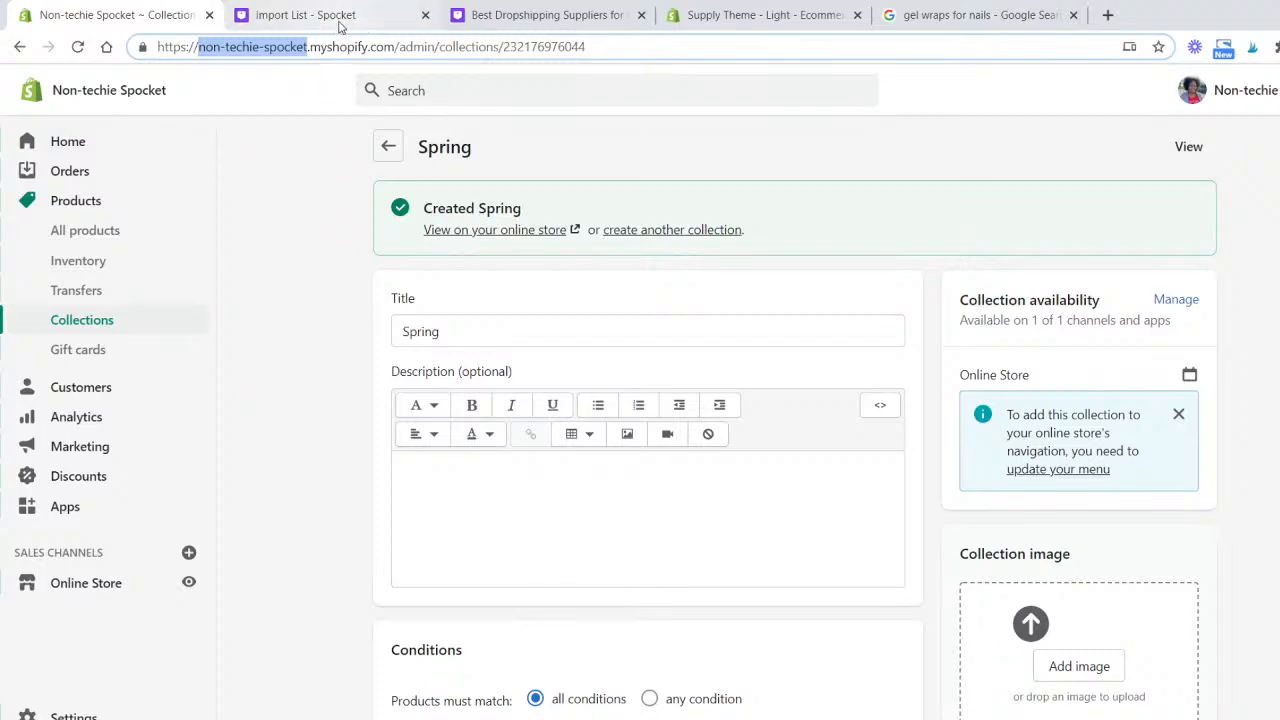
- Paste the subdomain non-techie-spocket as the Shopify Store URL and connect the store
{"action": "left_click", "coordinate": [342, 24]}
{"action": "key", "text": "ctrl+v"}
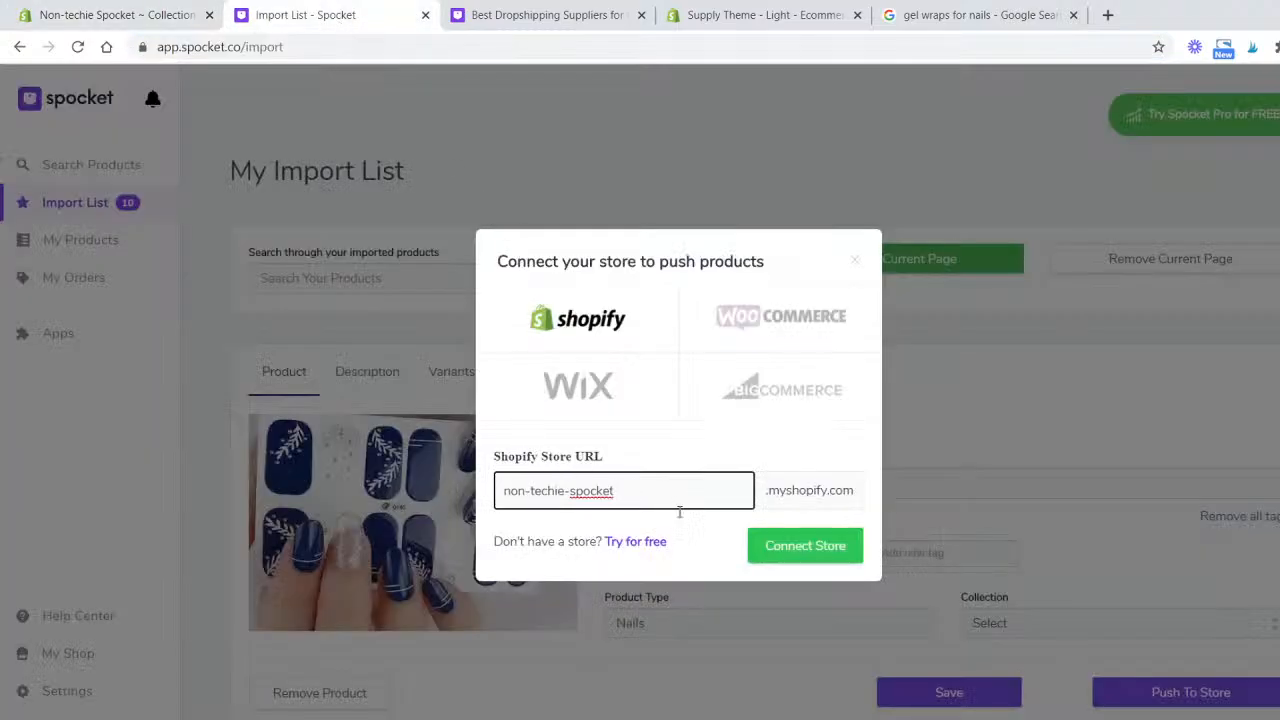
{"action": "left_click", "coordinate": [803, 549]}
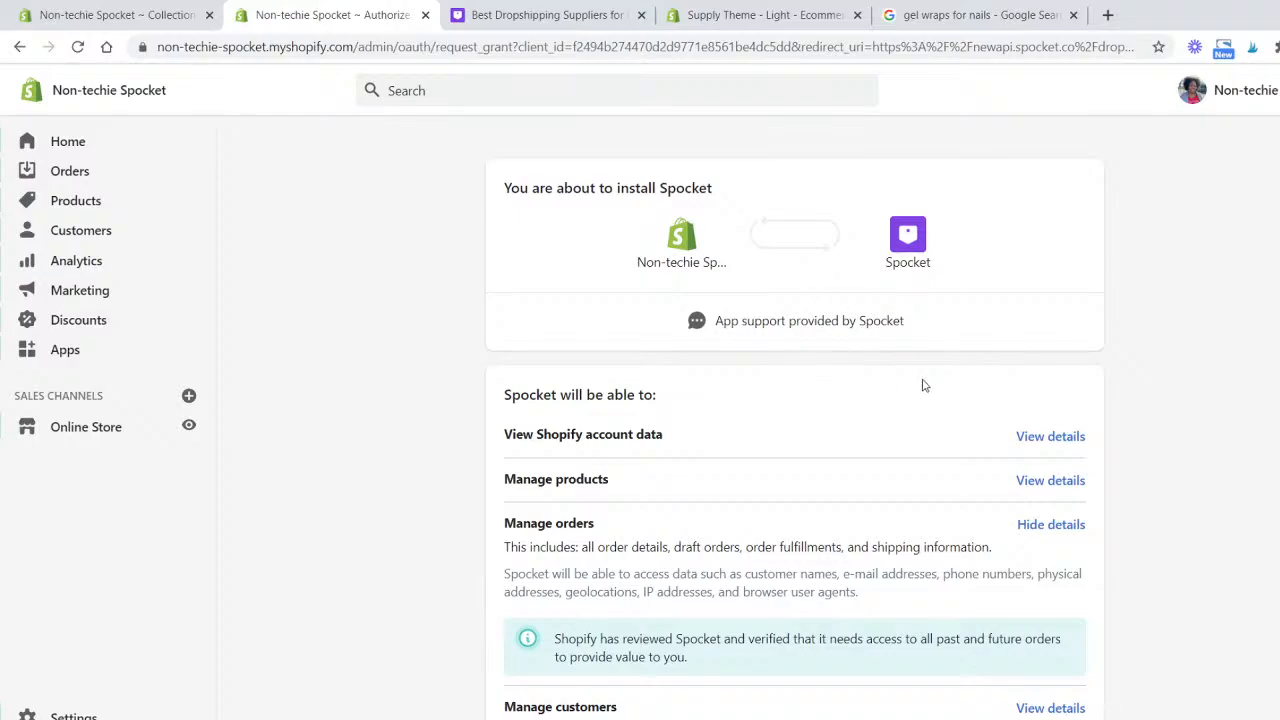
- Review the requested permissions and install the Spocket app on the Shopify store
{"action": "scroll", "coordinate": [923, 383], "scroll_direction": "down", "scroll_amount": 3}
{"action": "scroll", "coordinate": [733, 366], "scroll_direction": "up", "scroll_amount": 3}
{"action": "scroll", "coordinate": [906, 494], "scroll_direction": "down", "scroll_amount": 3}
{"action": "left_click", "coordinate": [1085, 615]}
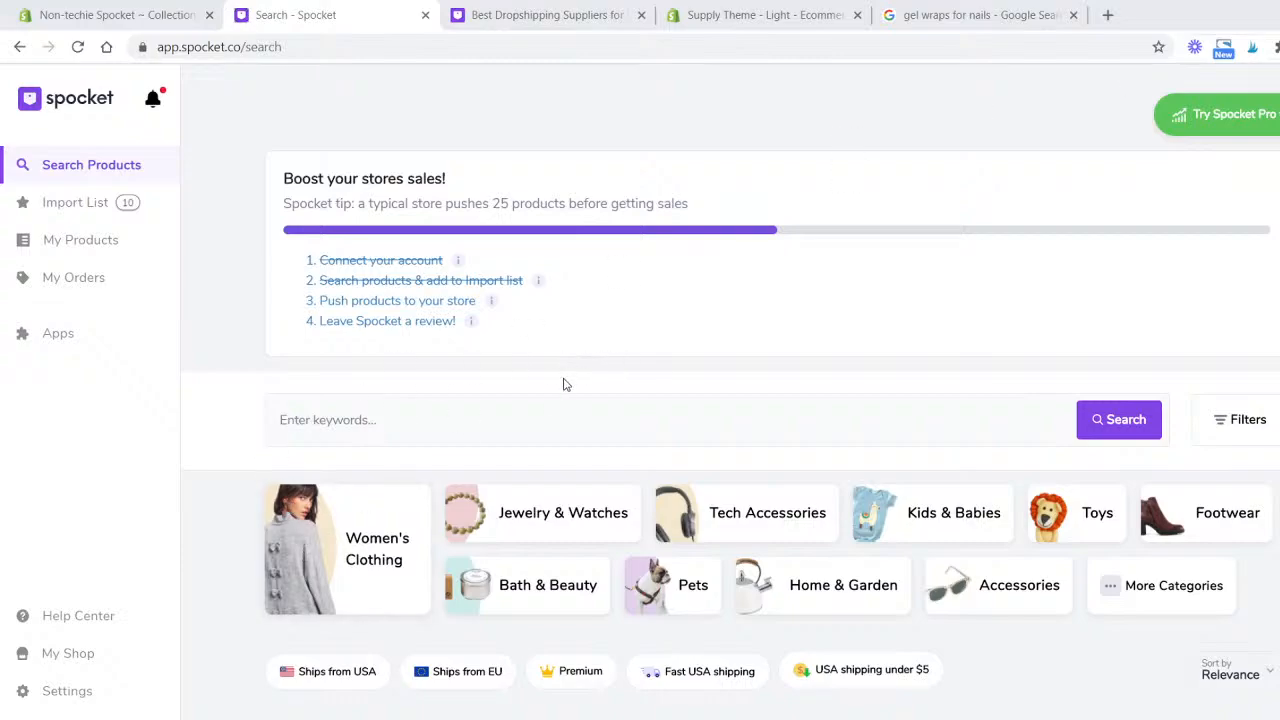
- Return to the import list and push all products on the current page to the store
{"action": "left_click", "coordinate": [424, 304]}
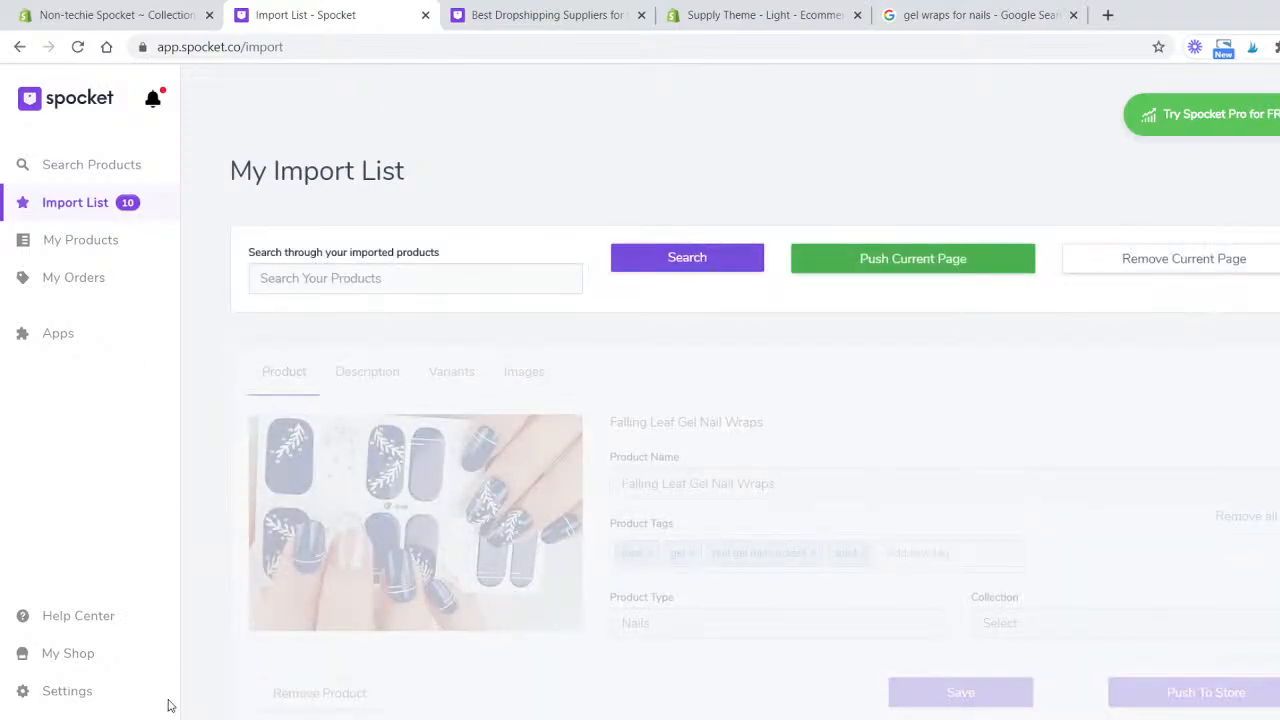
{"action": "scroll", "coordinate": [480, 455], "scroll_direction": "down", "scroll_amount": 1}
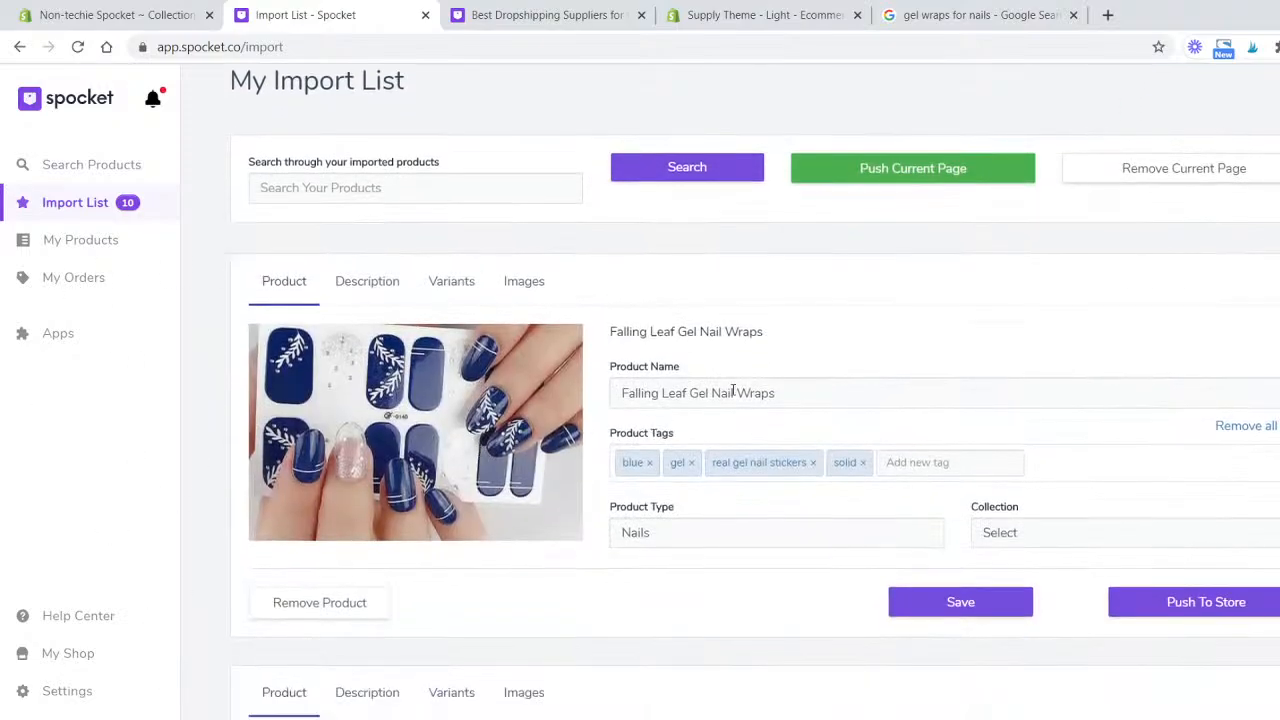
{"action": "left_click", "coordinate": [455, 290]}
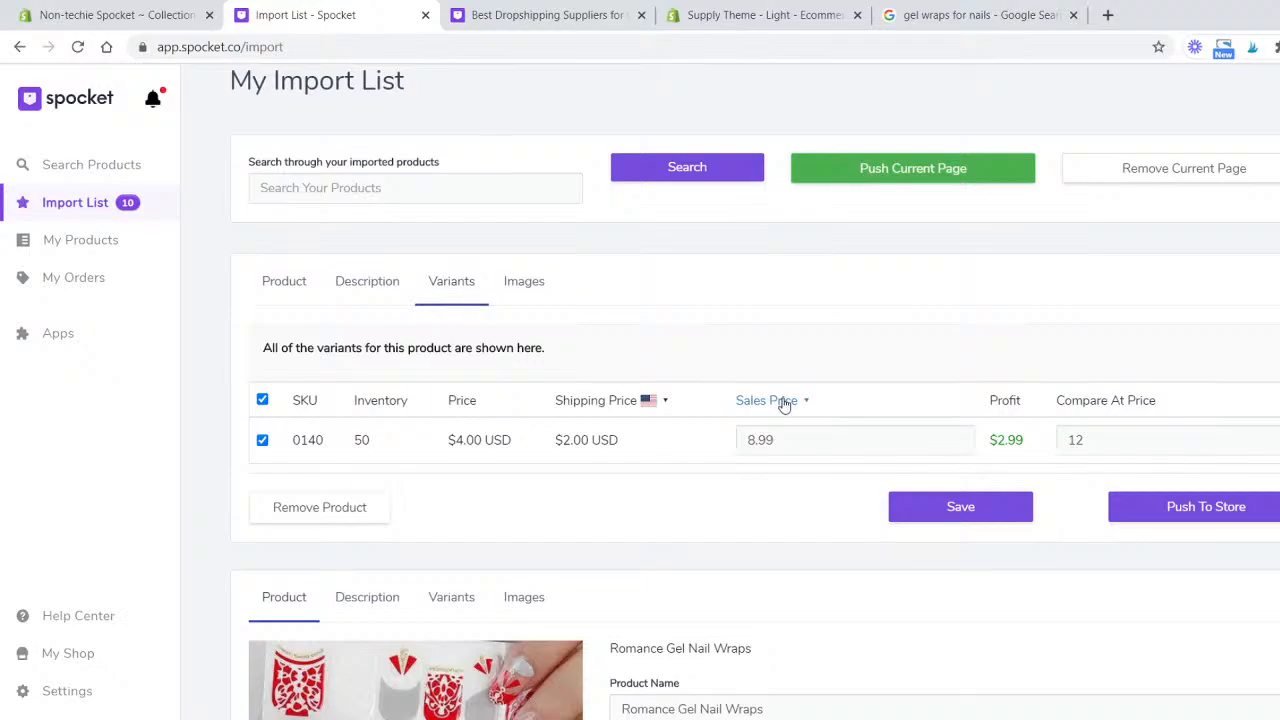
{"action": "left_click", "coordinate": [285, 279]}
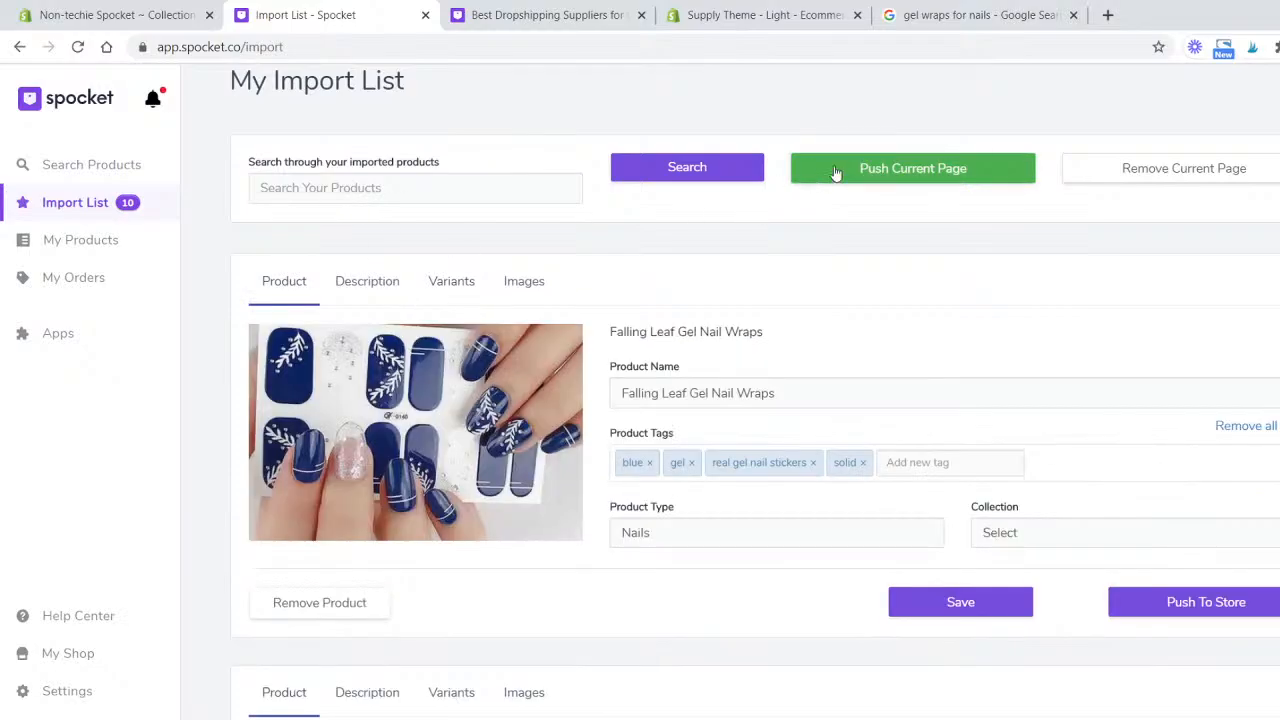
{"action": "left_click", "coordinate": [834, 169]}
{"action": "left_click", "coordinate": [735, 430]}
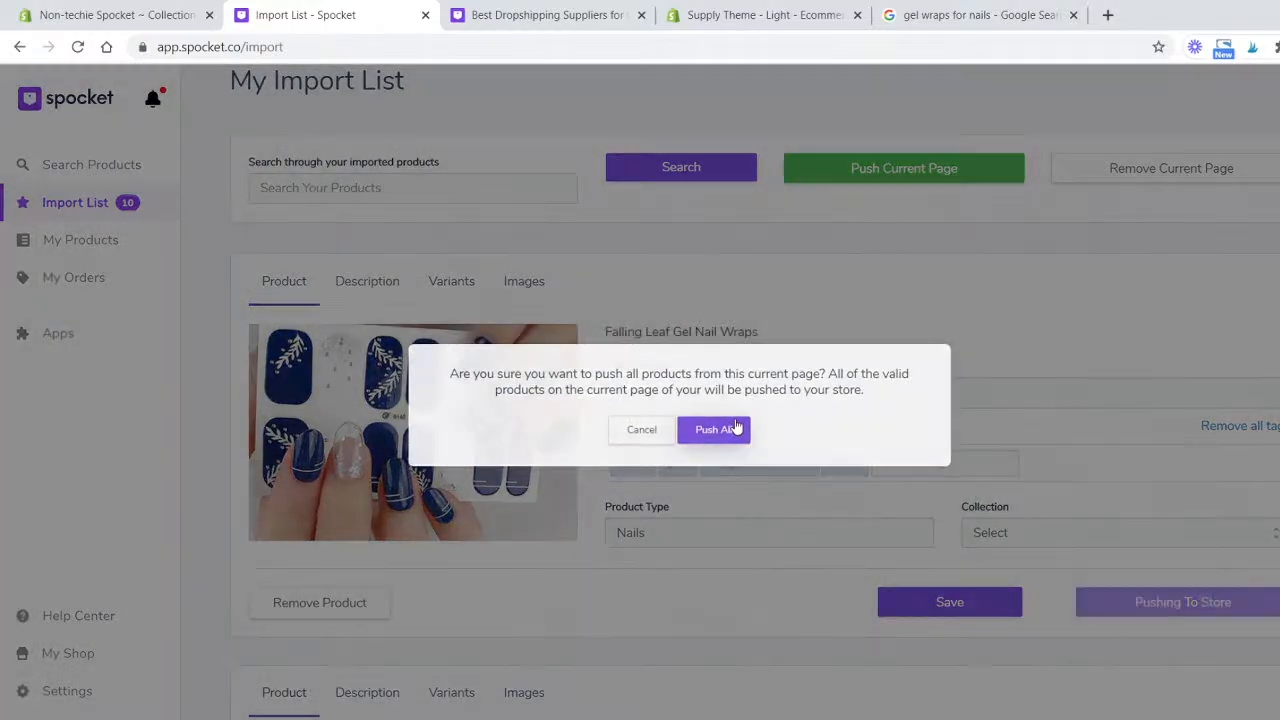
- Open the Shopify store's product list to check the pushed products
{"action": "left_click", "coordinate": [128, 14]}
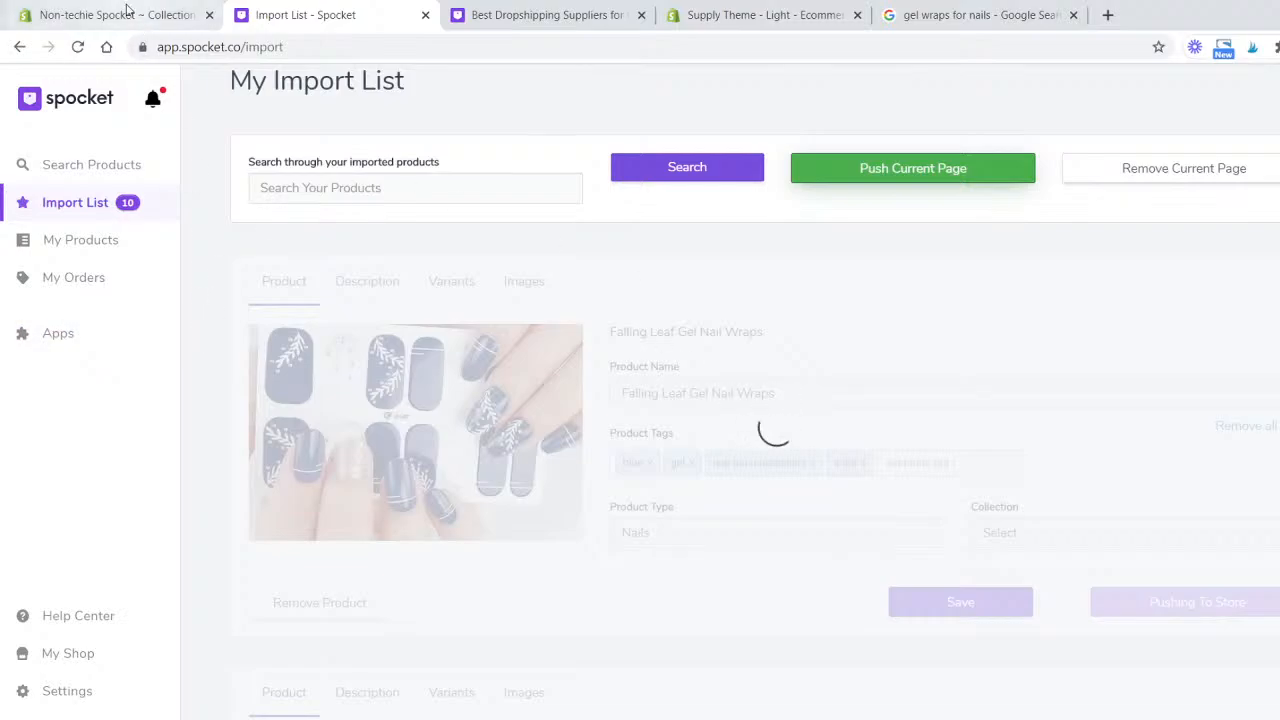
{"action": "left_click", "coordinate": [112, 237]}
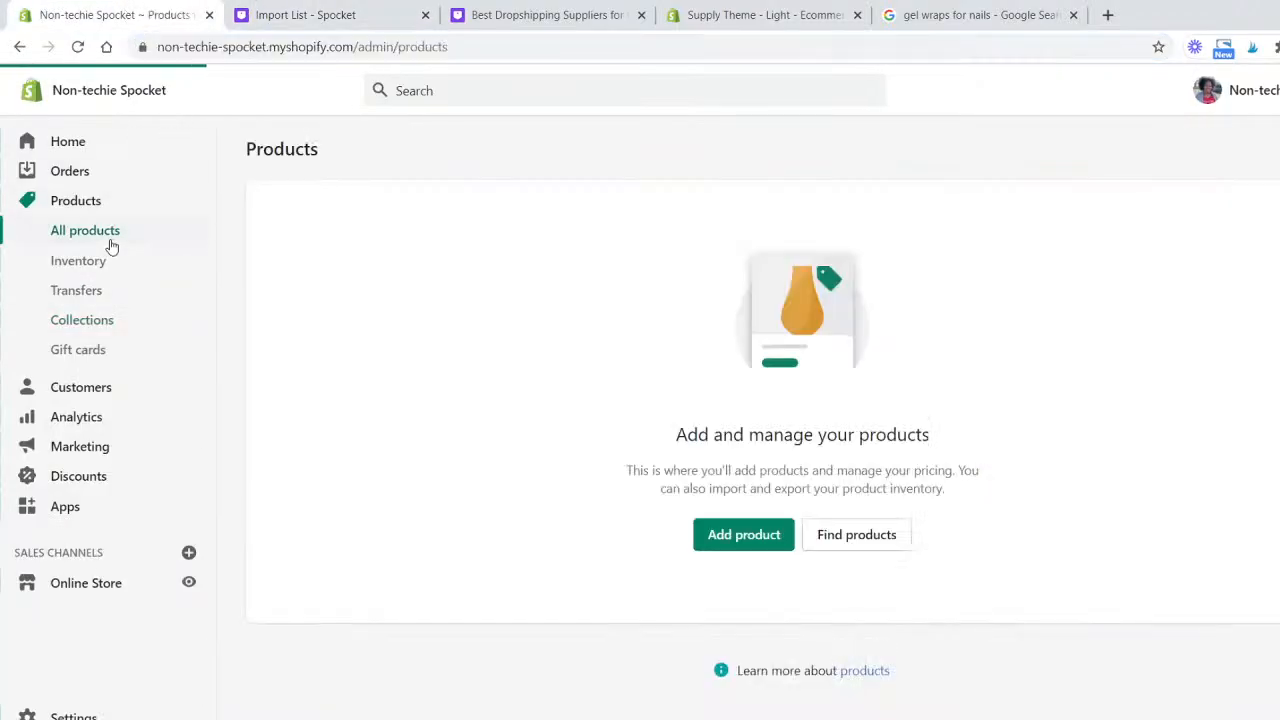
- Dismiss the rating popup and push the remaining import list products to the store
{"action": "left_click", "coordinate": [314, 8]}
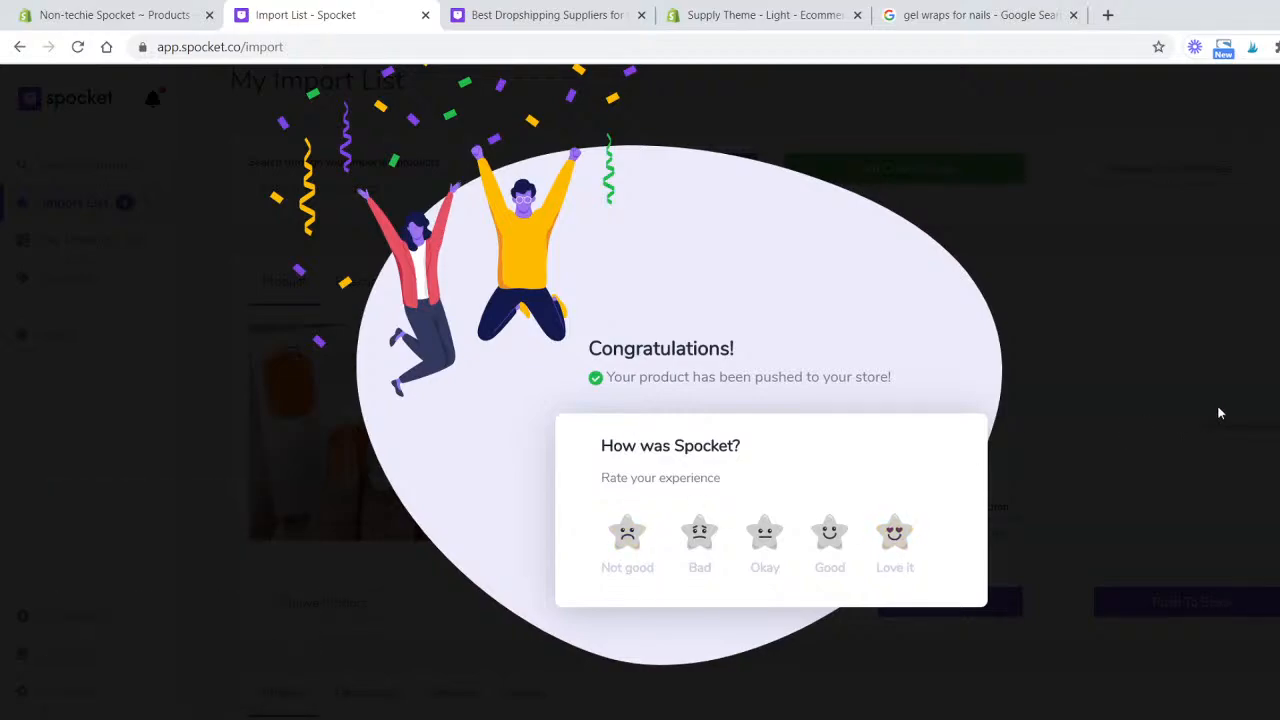
{"action": "left_click", "coordinate": [1111, 439]}
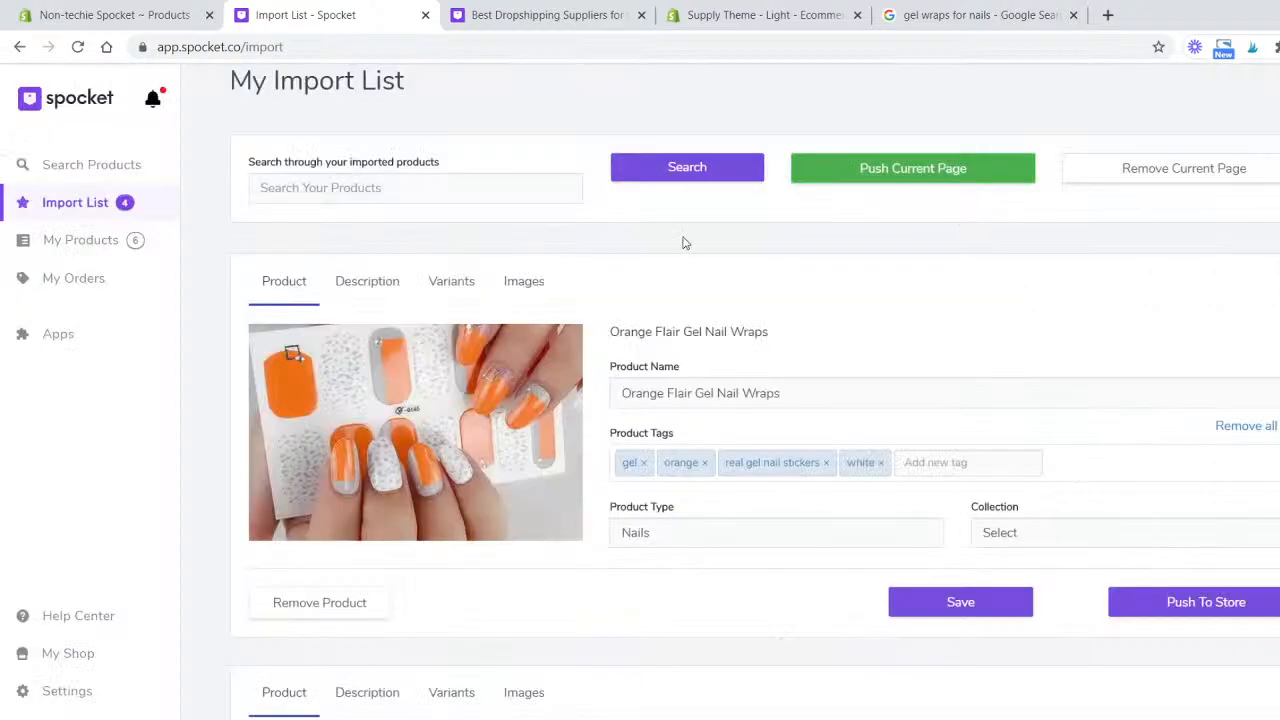
{"action": "scroll", "coordinate": [757, 257], "scroll_direction": "down", "scroll_amount": 10}
{"action": "scroll", "coordinate": [766, 446], "scroll_direction": "down", "scroll_amount": 3}
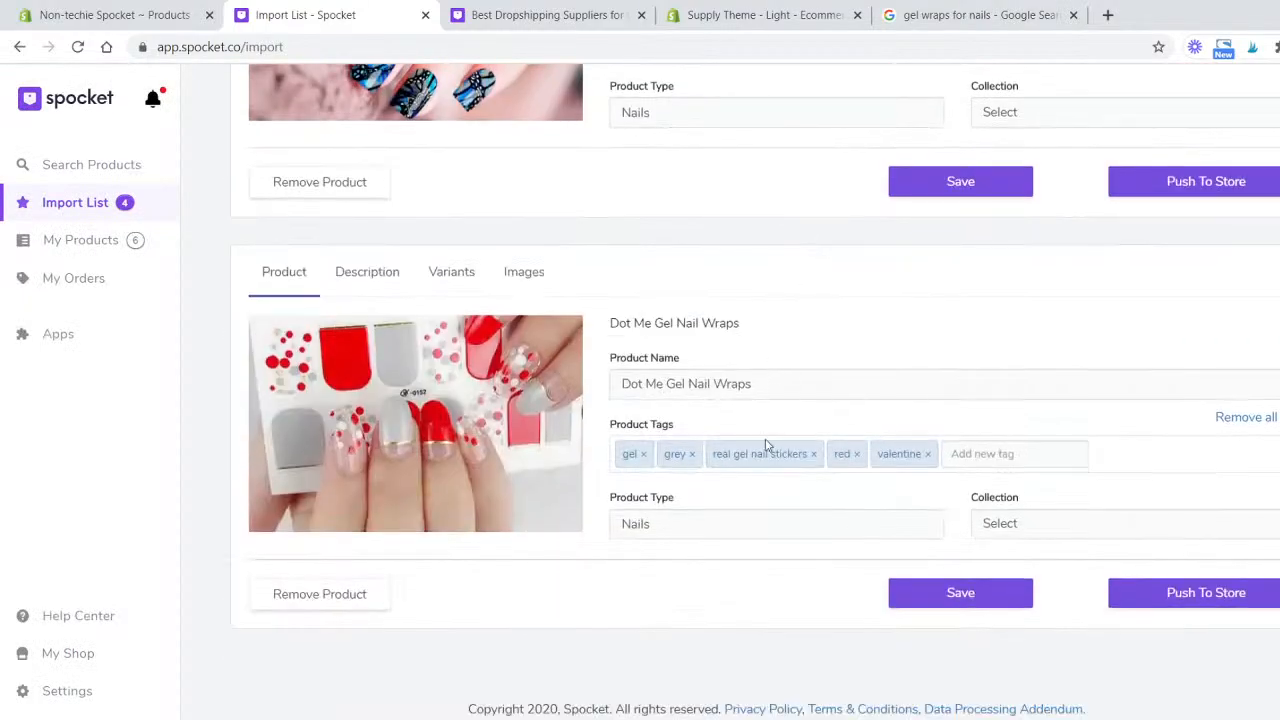
{"action": "scroll", "coordinate": [766, 443], "scroll_direction": "up", "scroll_amount": 12}
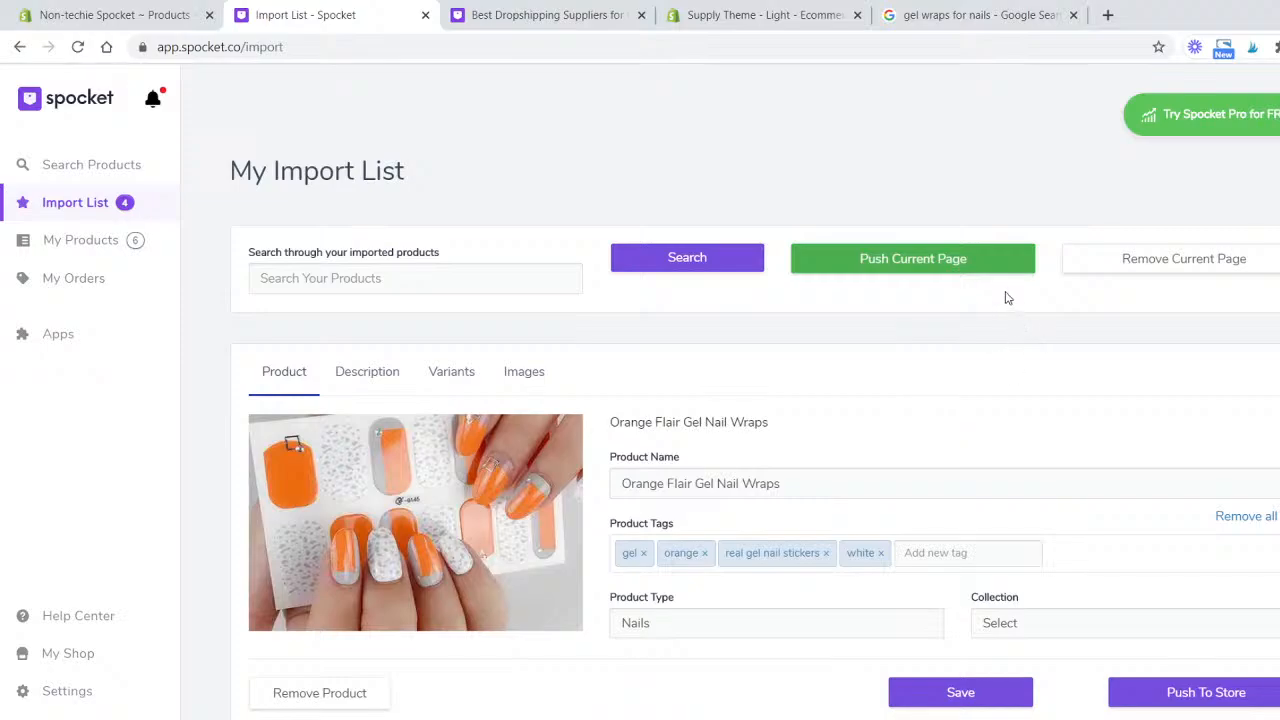
{"action": "left_click", "coordinate": [990, 260]}
{"action": "left_click", "coordinate": [736, 436]}
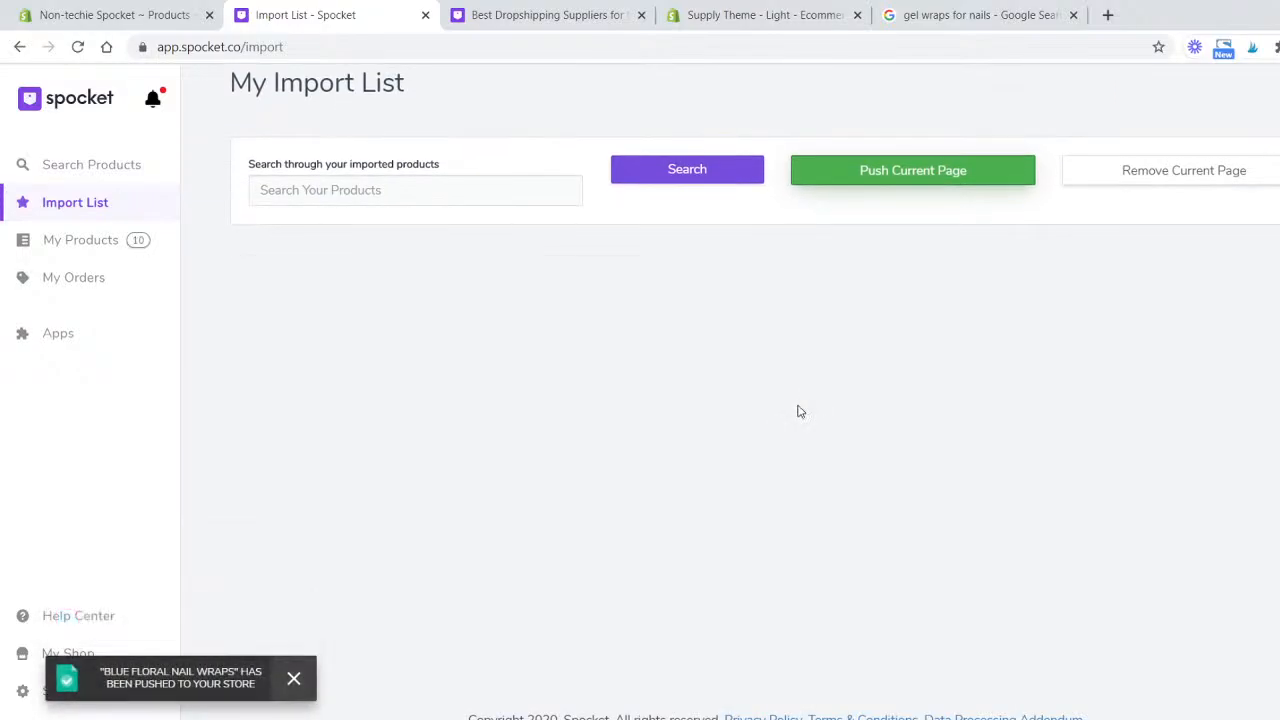
- Reload the store's product list and review the pushed nail wraps and their sales channel status
{"action": "left_click", "coordinate": [88, 14]}
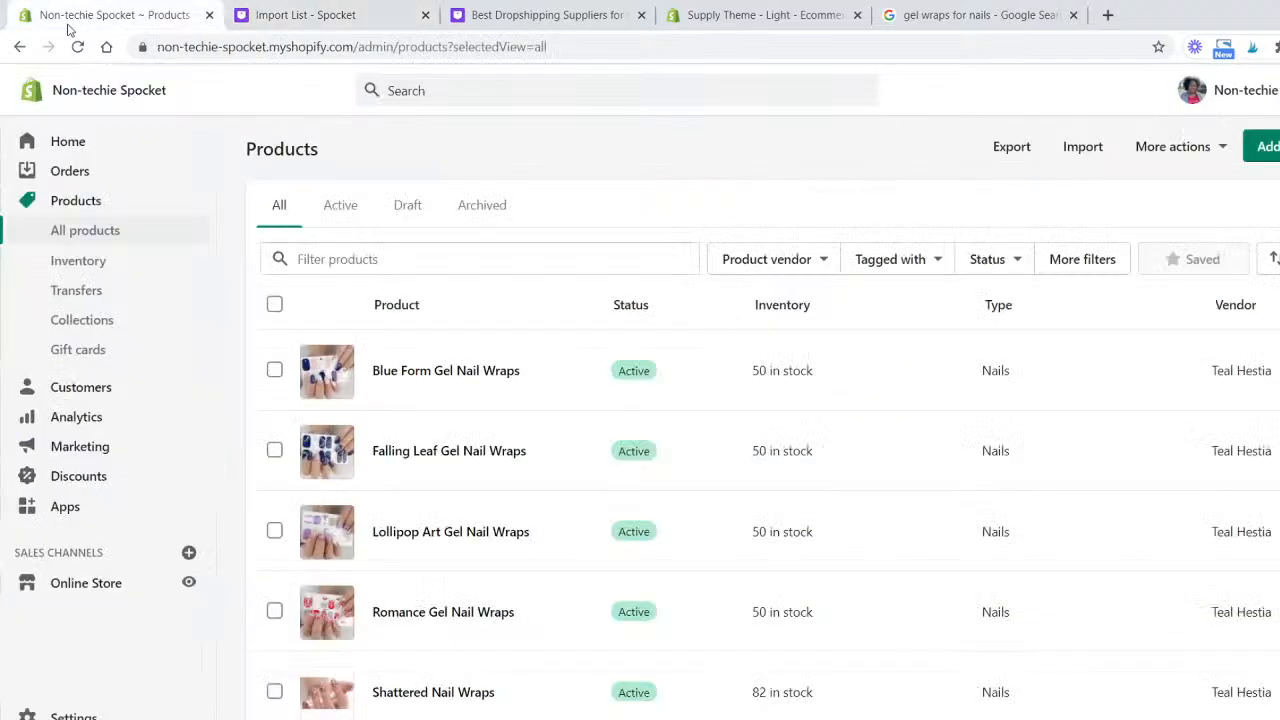
{"action": "scroll", "coordinate": [634, 317], "scroll_direction": "down", "scroll_amount": 2}
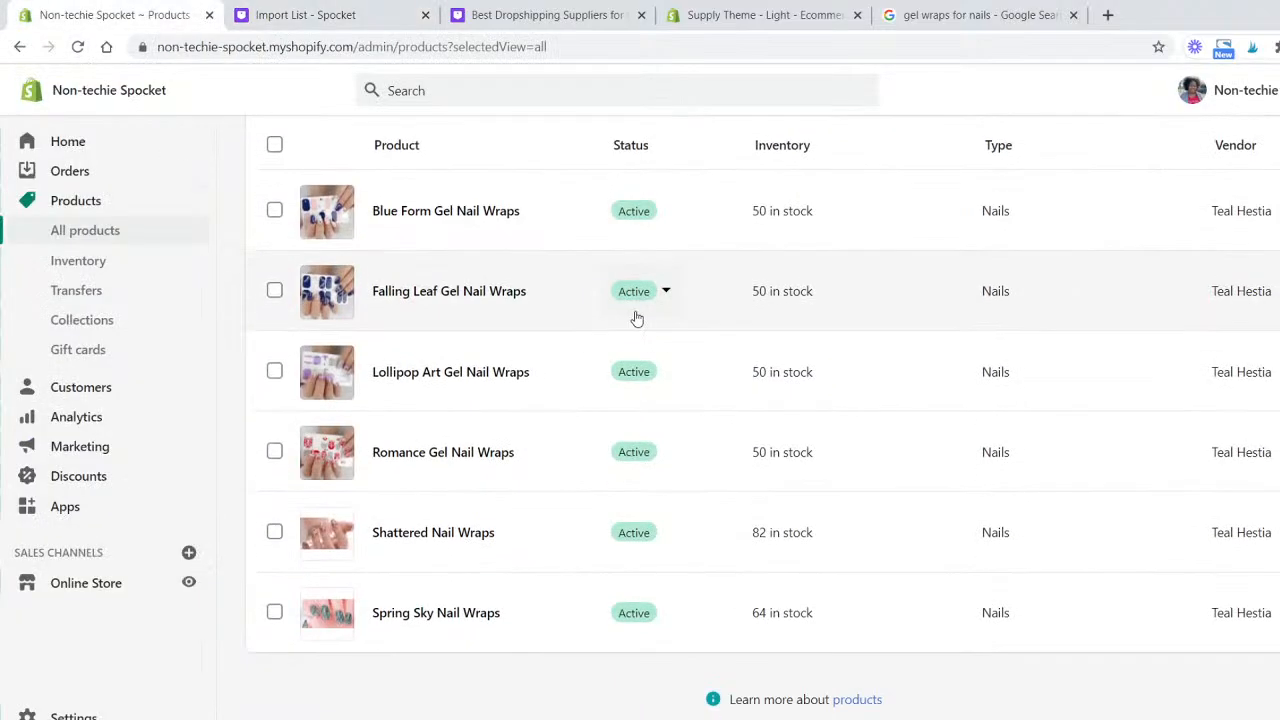
{"action": "left_click", "coordinate": [77, 47]}
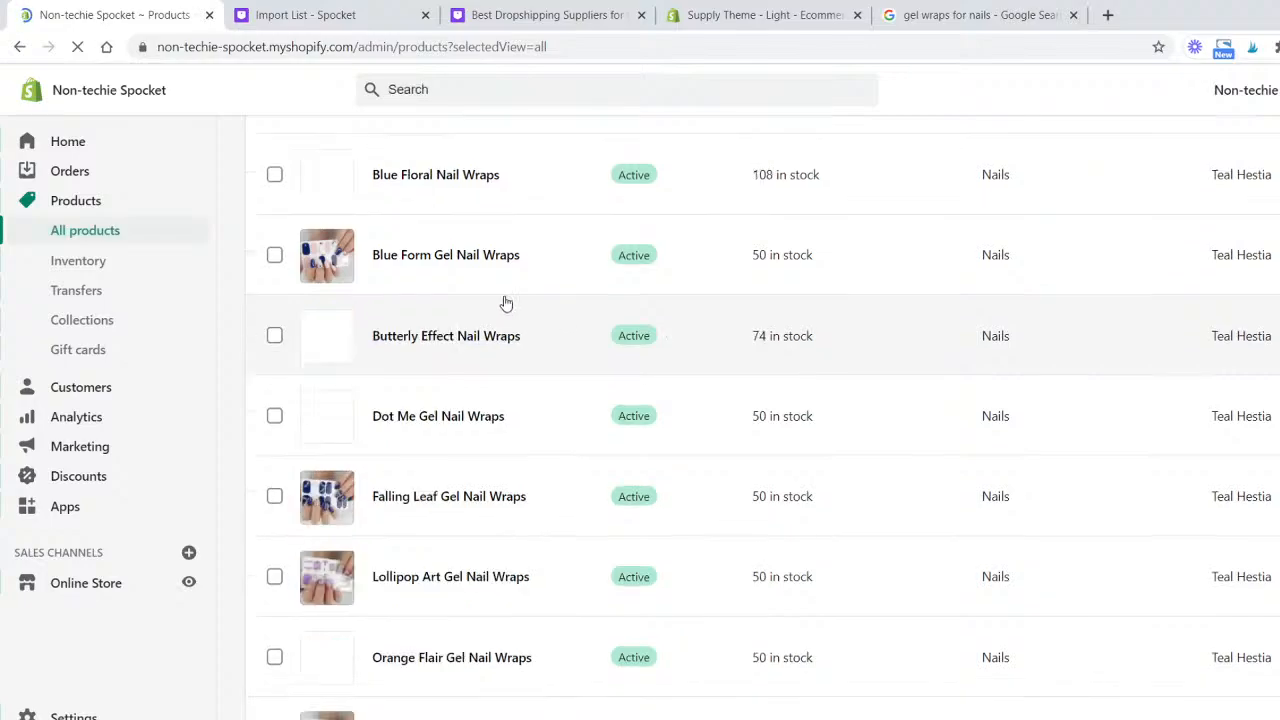
{"action": "scroll", "coordinate": [506, 304], "scroll_direction": "up", "scroll_amount": 2}
{"action": "scroll", "coordinate": [516, 306], "scroll_direction": "down", "scroll_amount": 2}
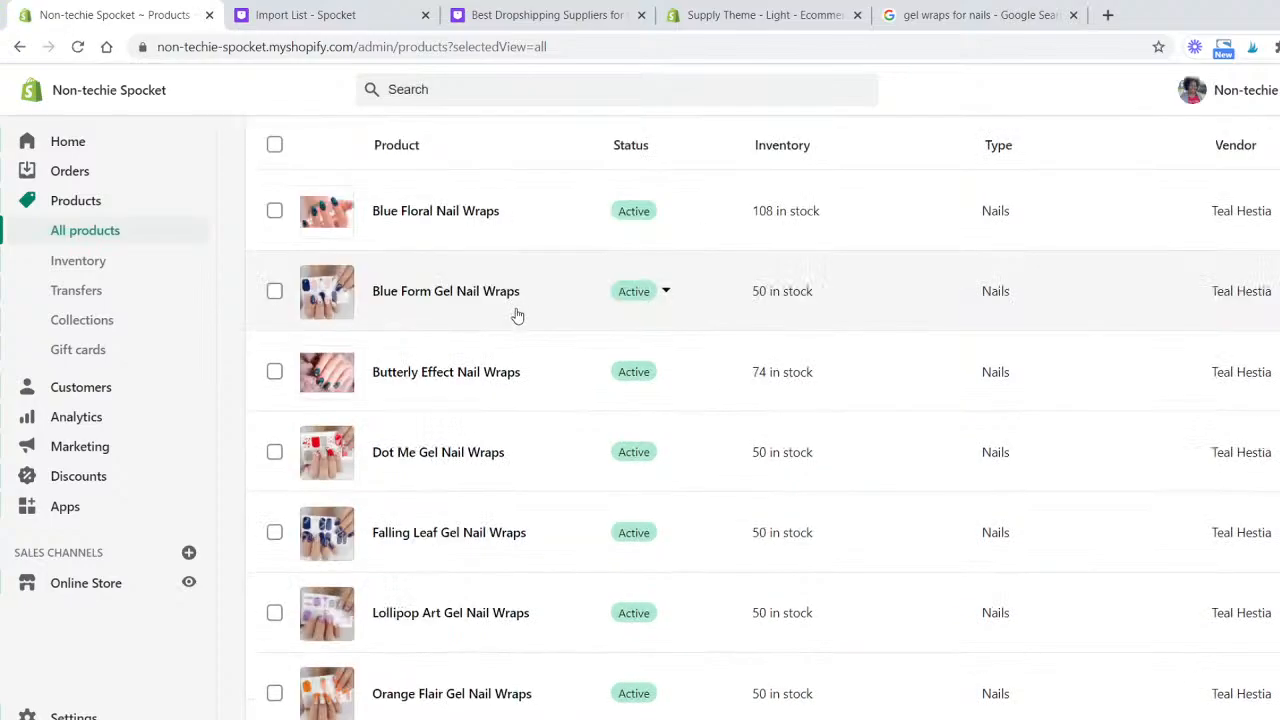
{"action": "scroll", "coordinate": [517, 314], "scroll_direction": "down", "scroll_amount": 4}
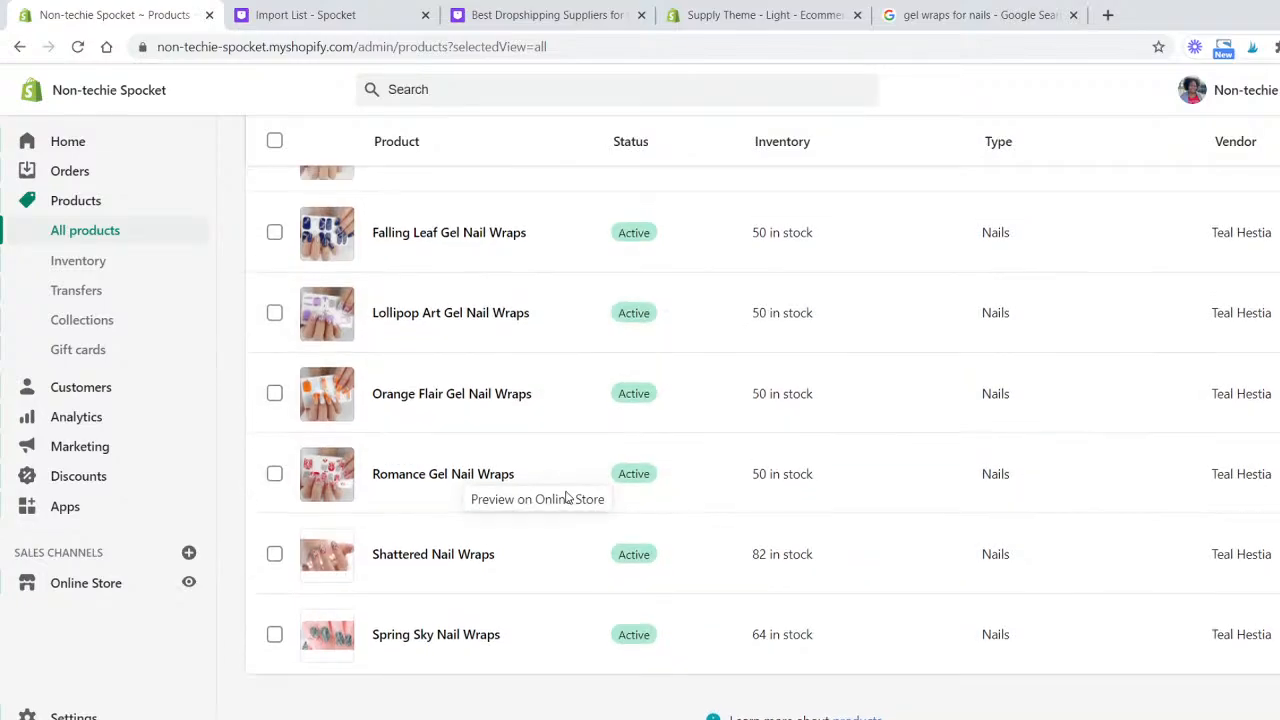
{"action": "scroll", "coordinate": [568, 497], "scroll_direction": "up", "scroll_amount": 6}
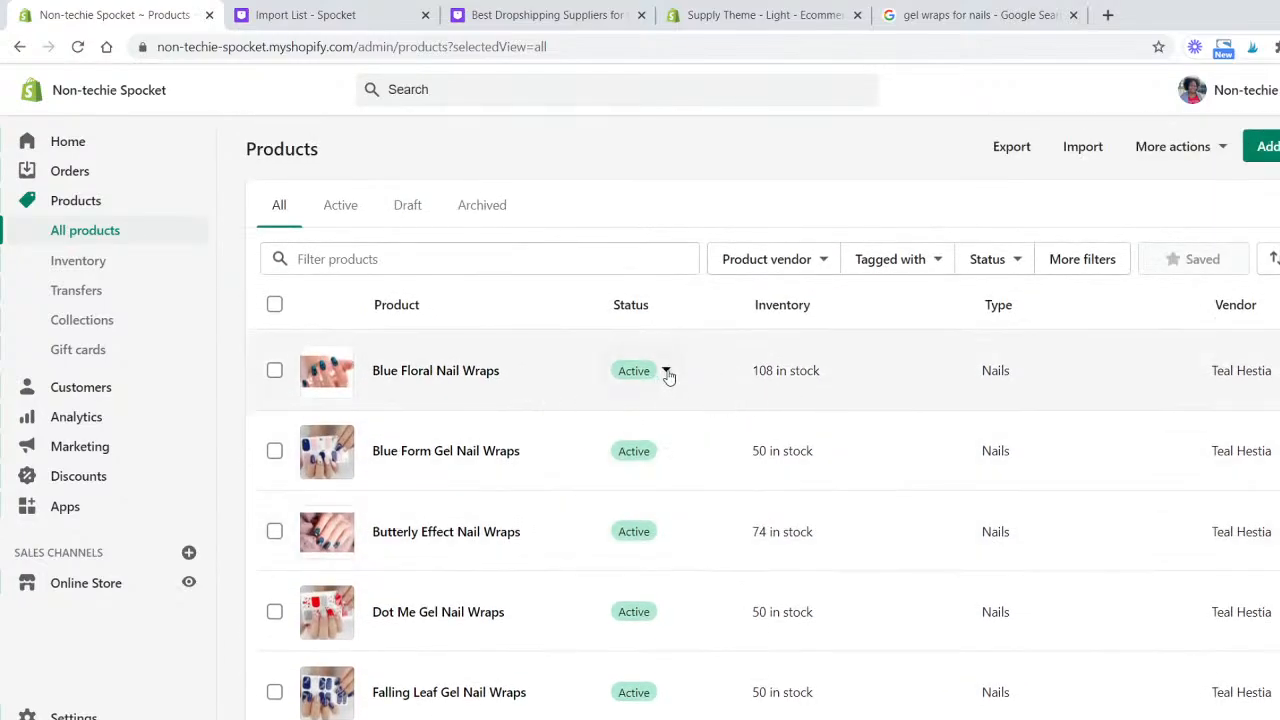
{"action": "left_click", "coordinate": [663, 371]}
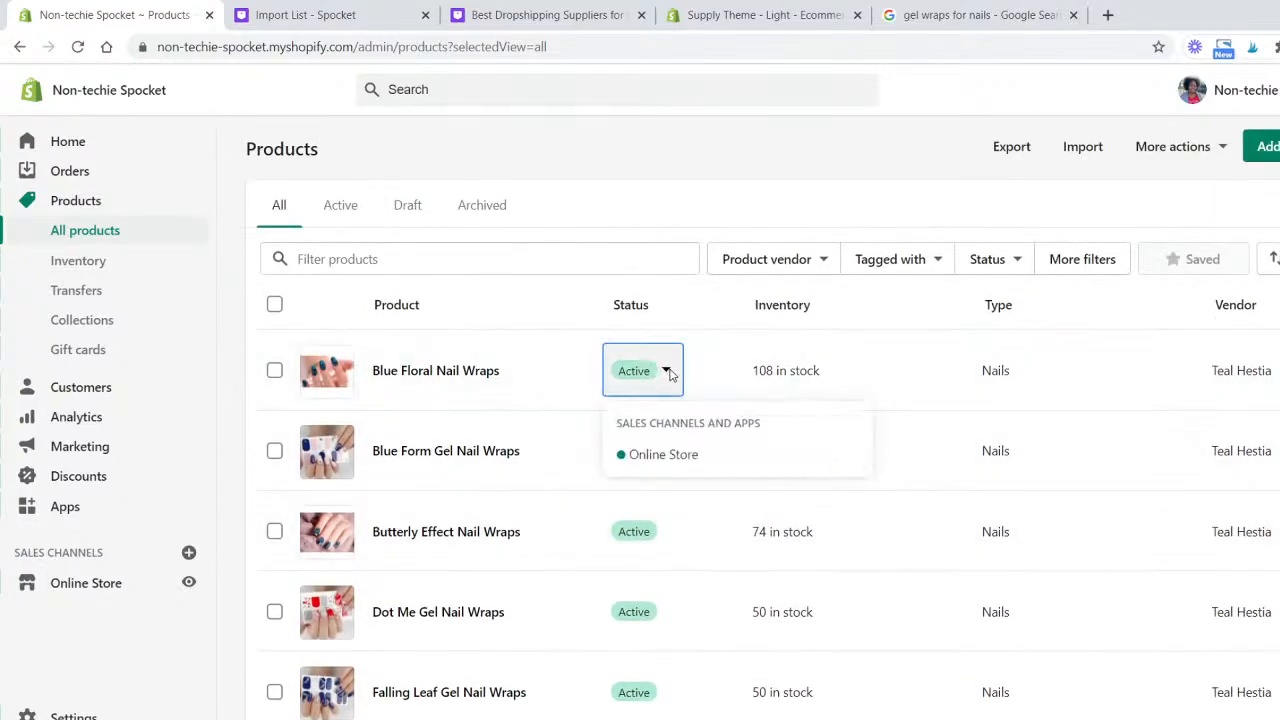
{"action": "left_click", "coordinate": [668, 372]}
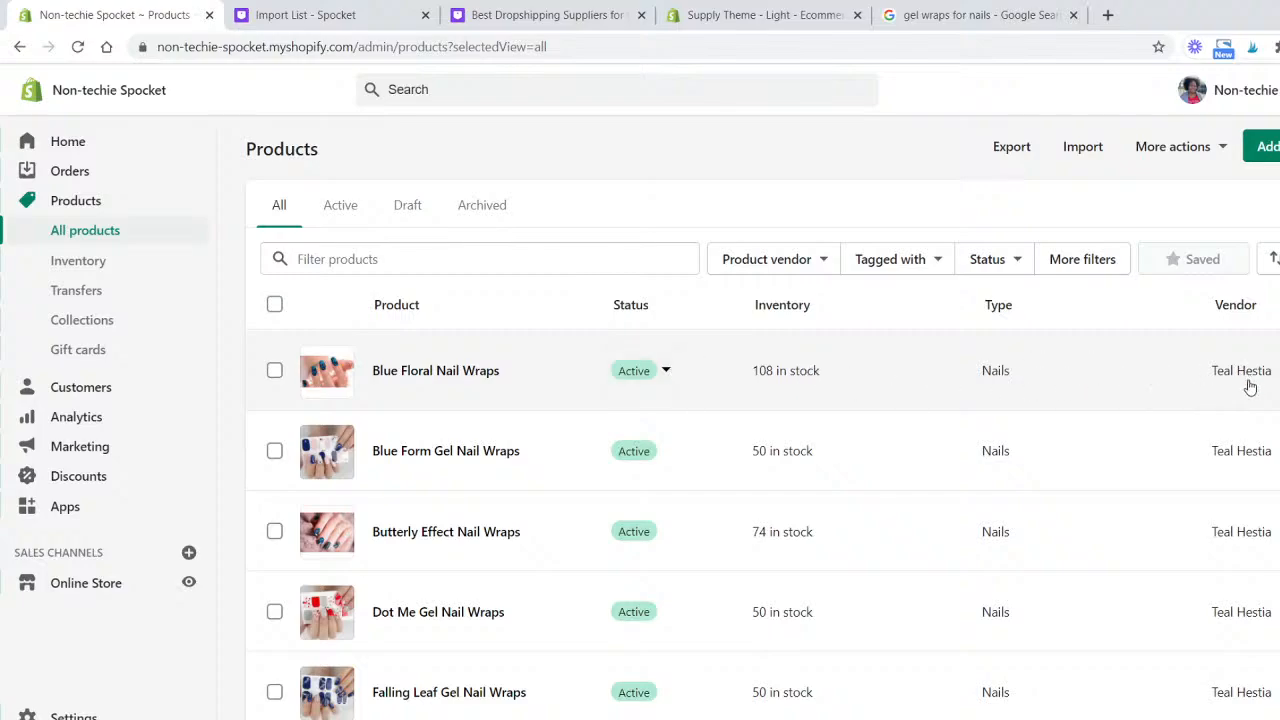
{"action": "scroll", "coordinate": [1252, 395], "scroll_direction": "down", "scroll_amount": 5}
{"action": "scroll", "coordinate": [590, 470], "scroll_direction": "up", "scroll_amount": 5}
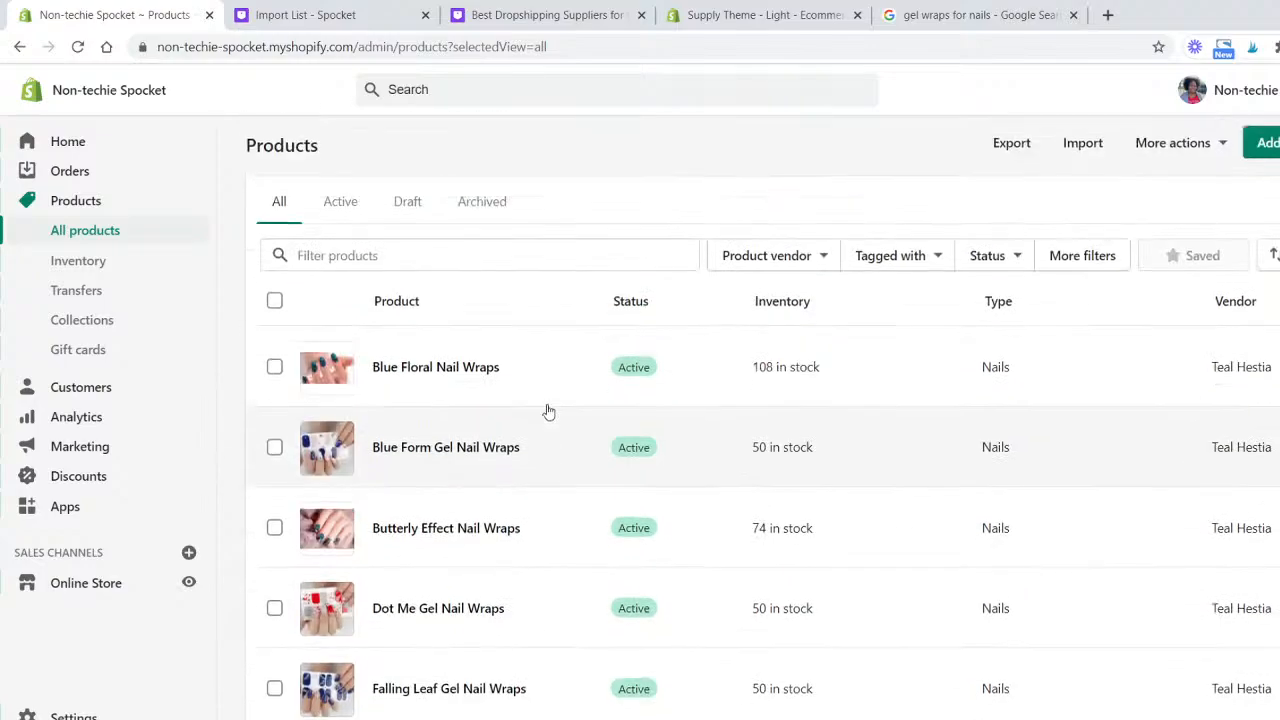
- Open Blue Floral Nail Wraps and set its compare-at price to 12.00, then save the product
{"action": "left_click", "coordinate": [468, 369]}
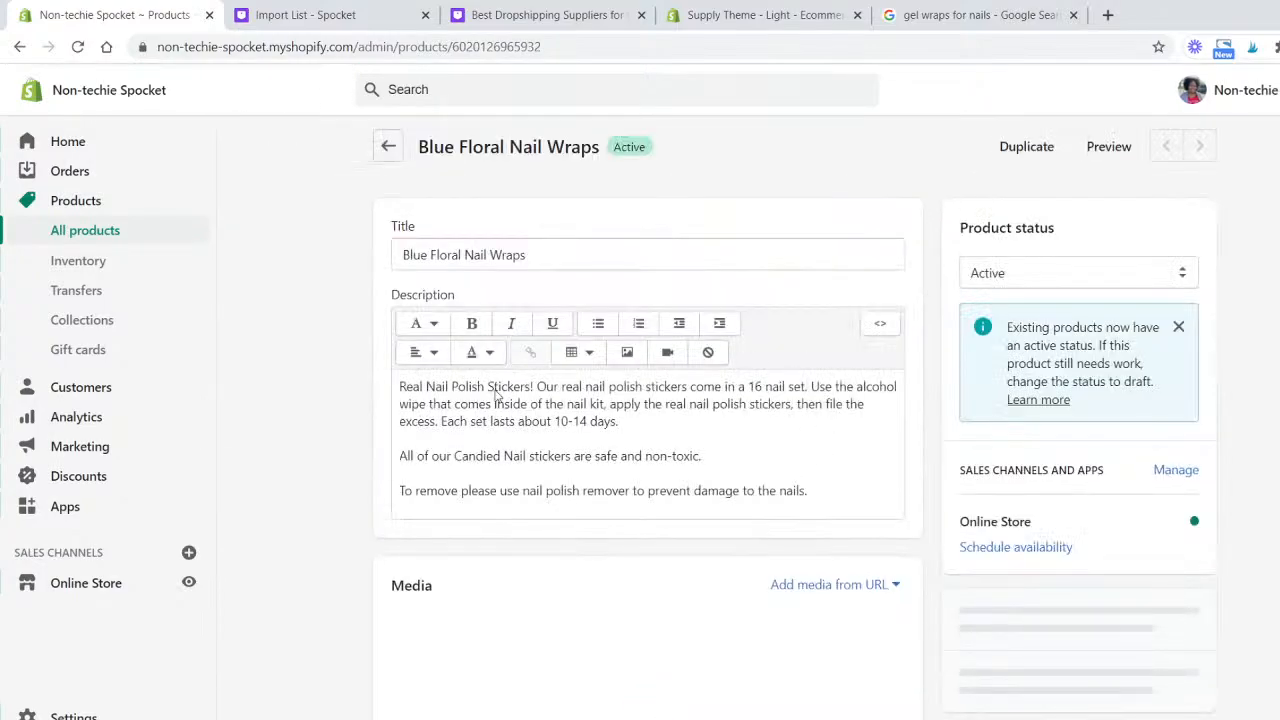
{"action": "scroll", "coordinate": [687, 451], "scroll_direction": "down", "scroll_amount": 1}
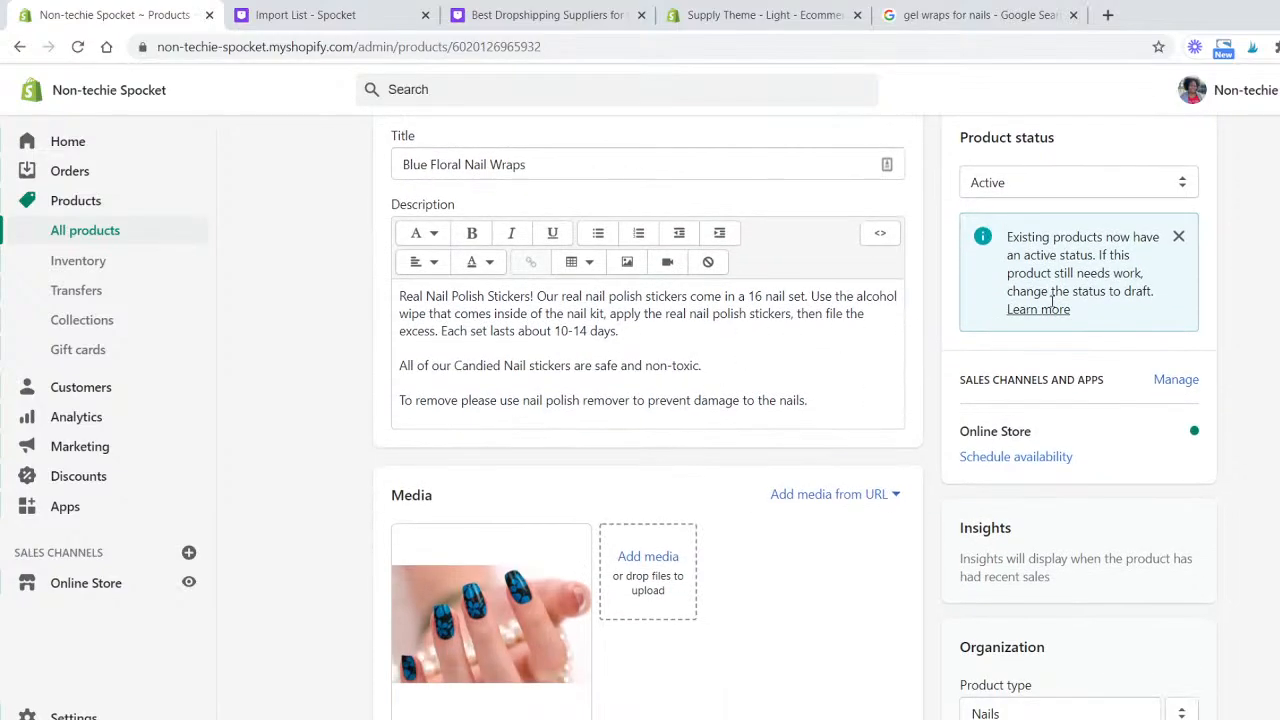
{"action": "scroll", "coordinate": [966, 410], "scroll_direction": "down", "scroll_amount": 2}
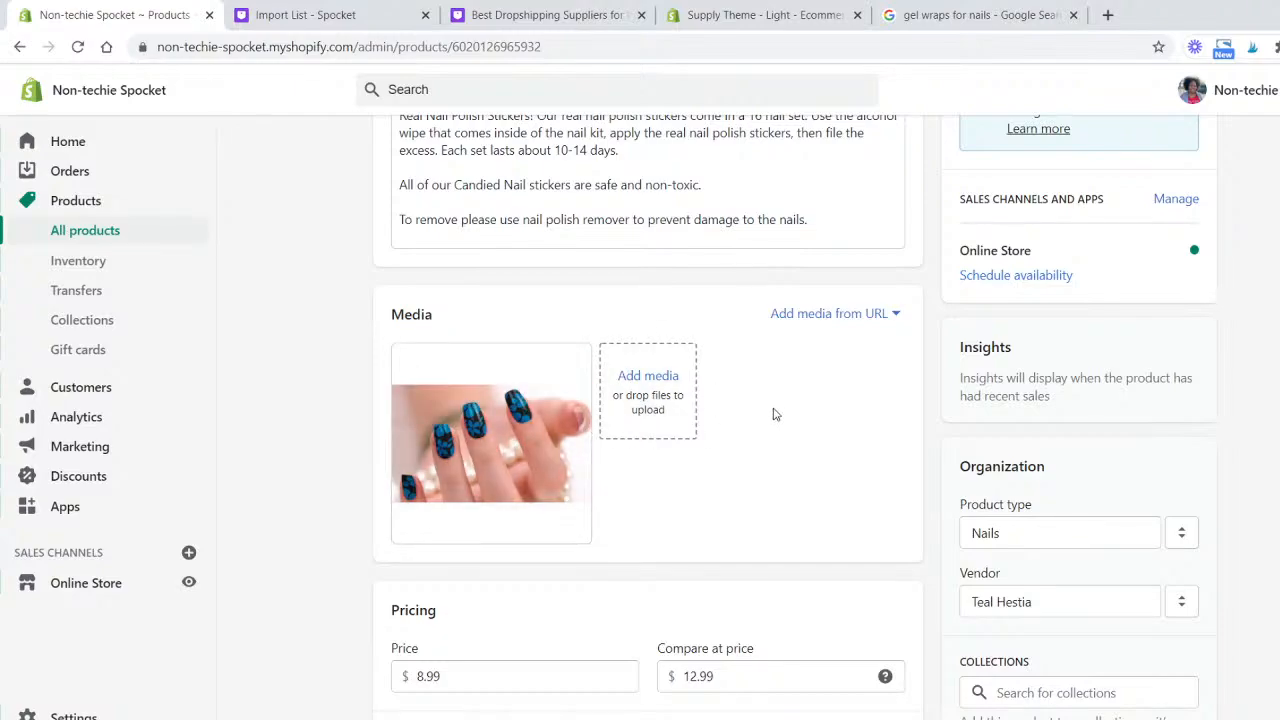
{"action": "scroll", "coordinate": [829, 420], "scroll_direction": "down", "scroll_amount": 4}
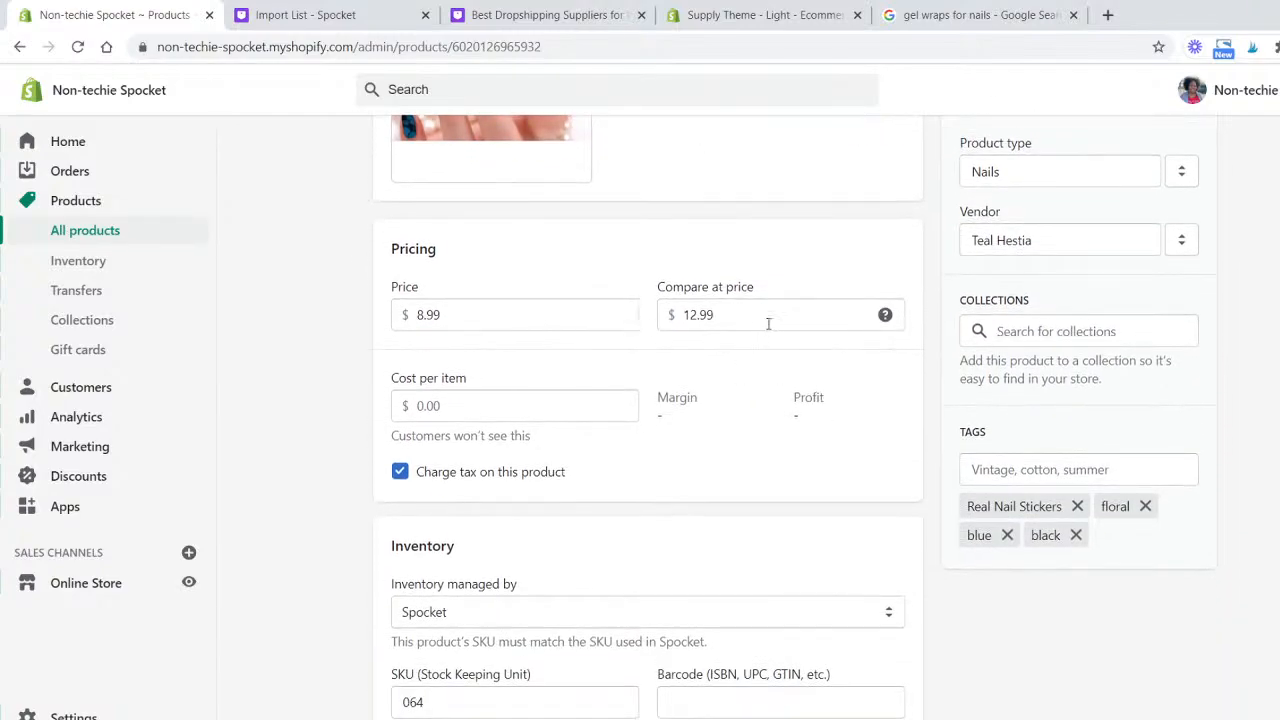
{"action": "left_click", "coordinate": [772, 322]}
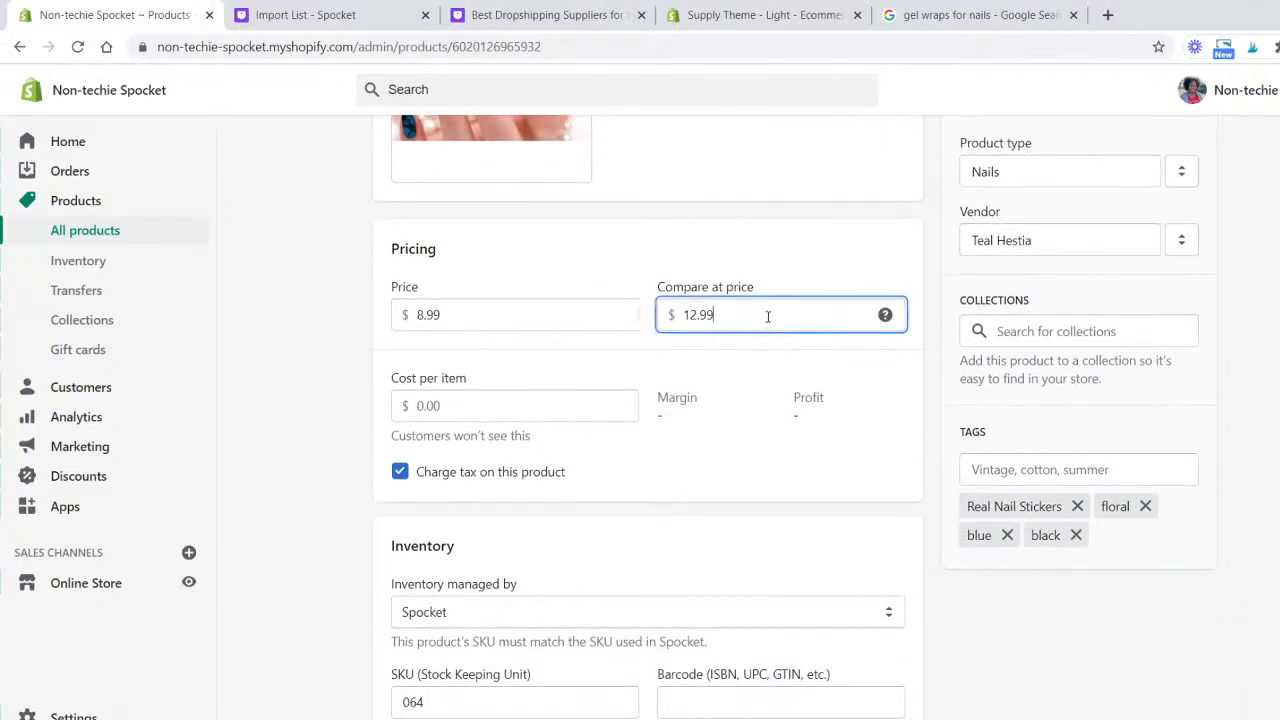
{"action": "key", "text": "BackSpace"}
{"action": "key", "text": "BackSpace"}
{"action": "type", "text": "00"}
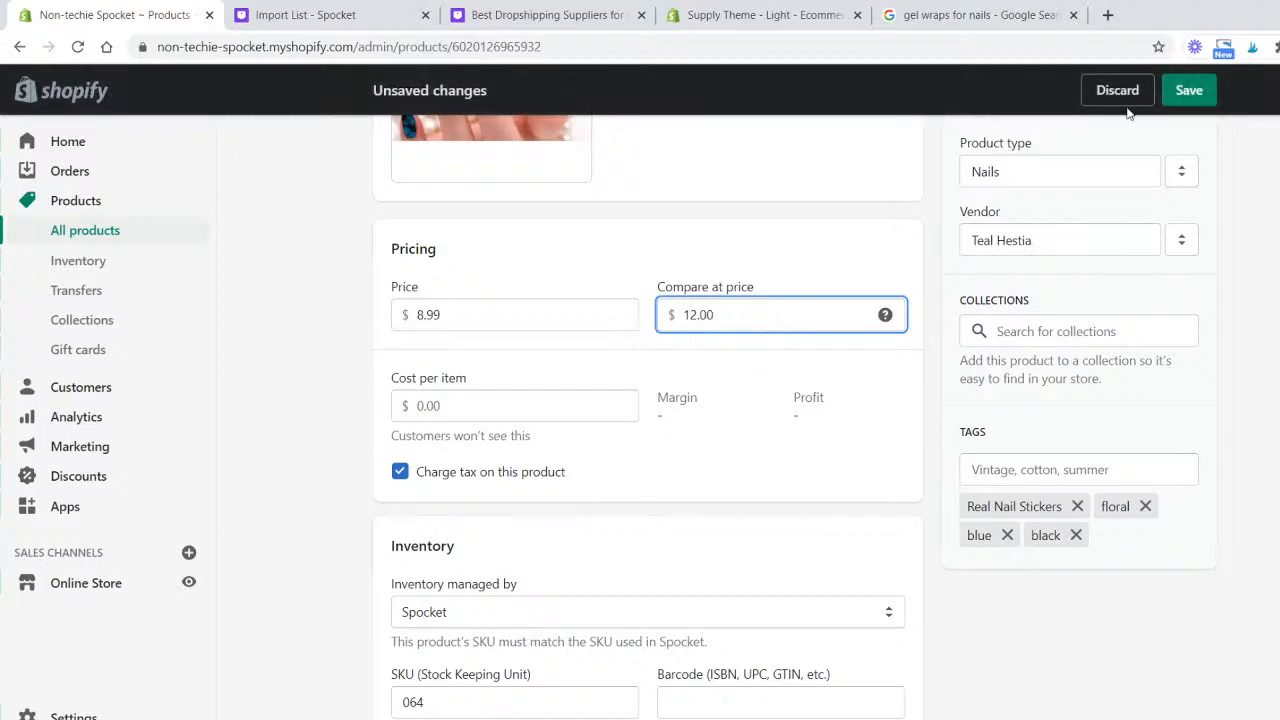
{"action": "left_click", "coordinate": [1183, 96]}
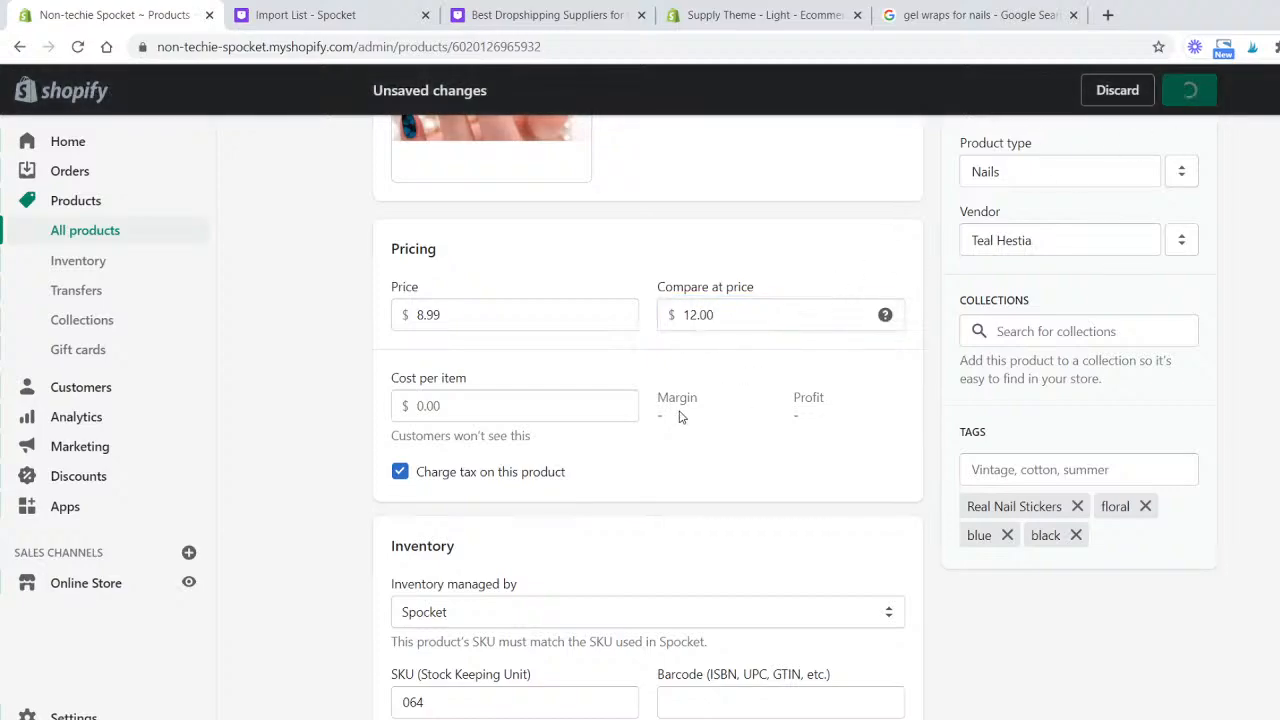
- Set the product's cost per item to 4.00, checking the supplier's listing price in Spocket's My Products
{"action": "scroll", "coordinate": [694, 437], "scroll_direction": "down", "scroll_amount": 9}
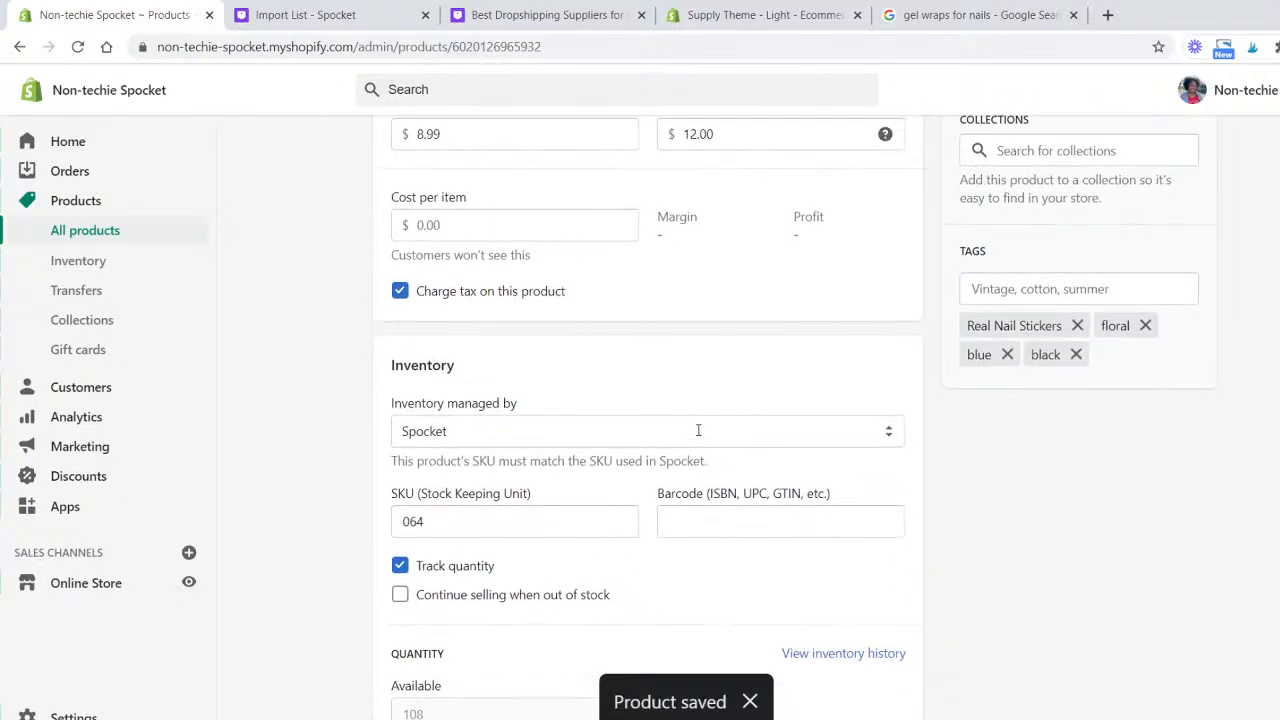
{"action": "scroll", "coordinate": [698, 430], "scroll_direction": "up", "scroll_amount": 3}
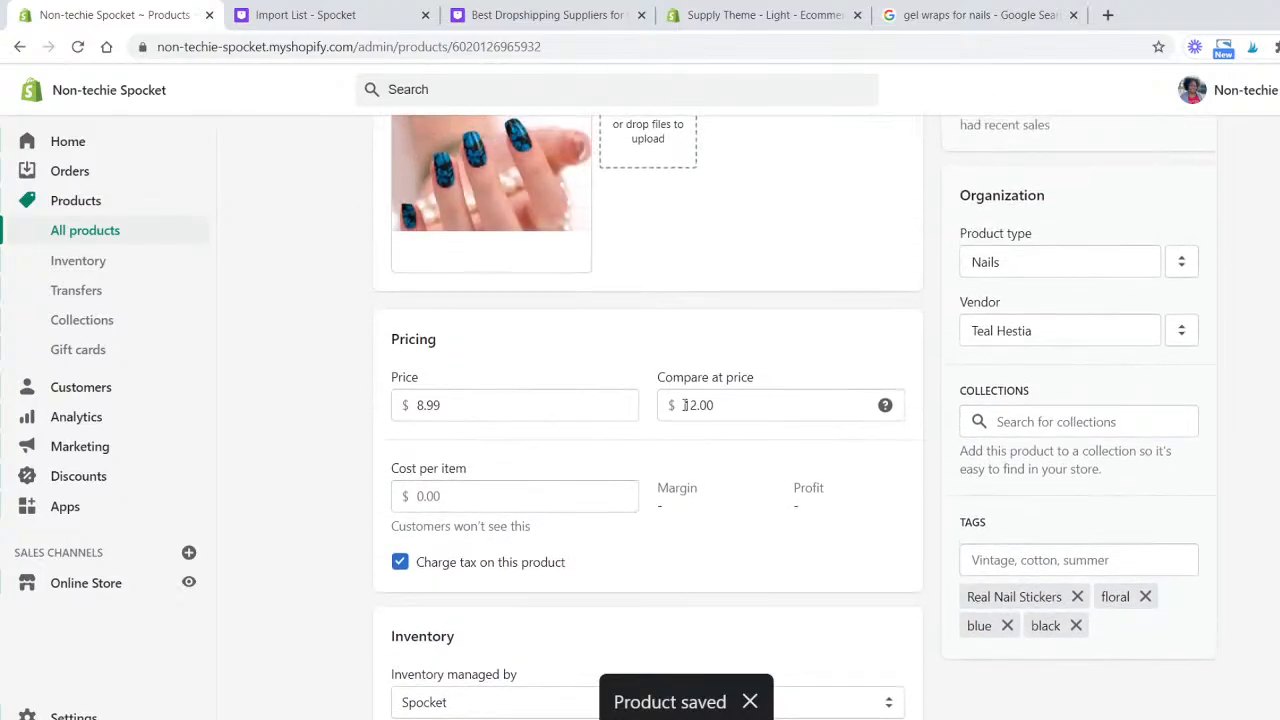
{"action": "left_click", "coordinate": [623, 493]}
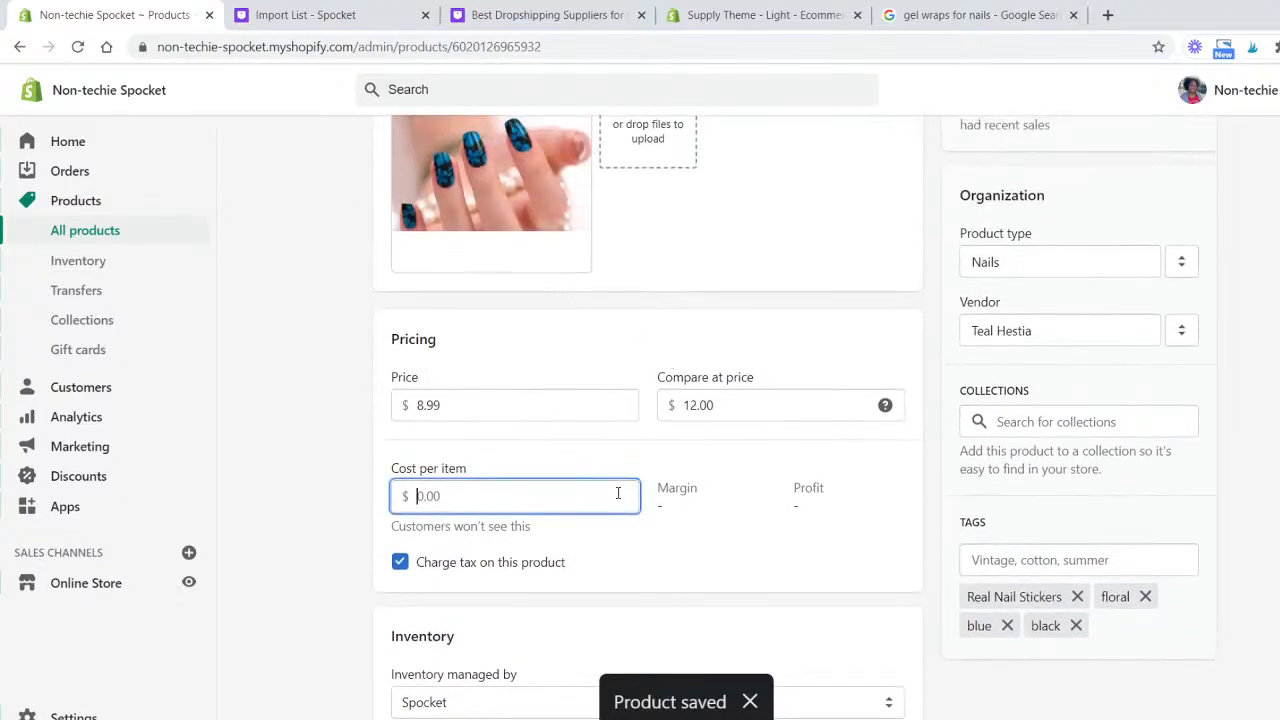
{"action": "left_click", "coordinate": [336, 18]}
{"action": "left_click", "coordinate": [90, 240]}
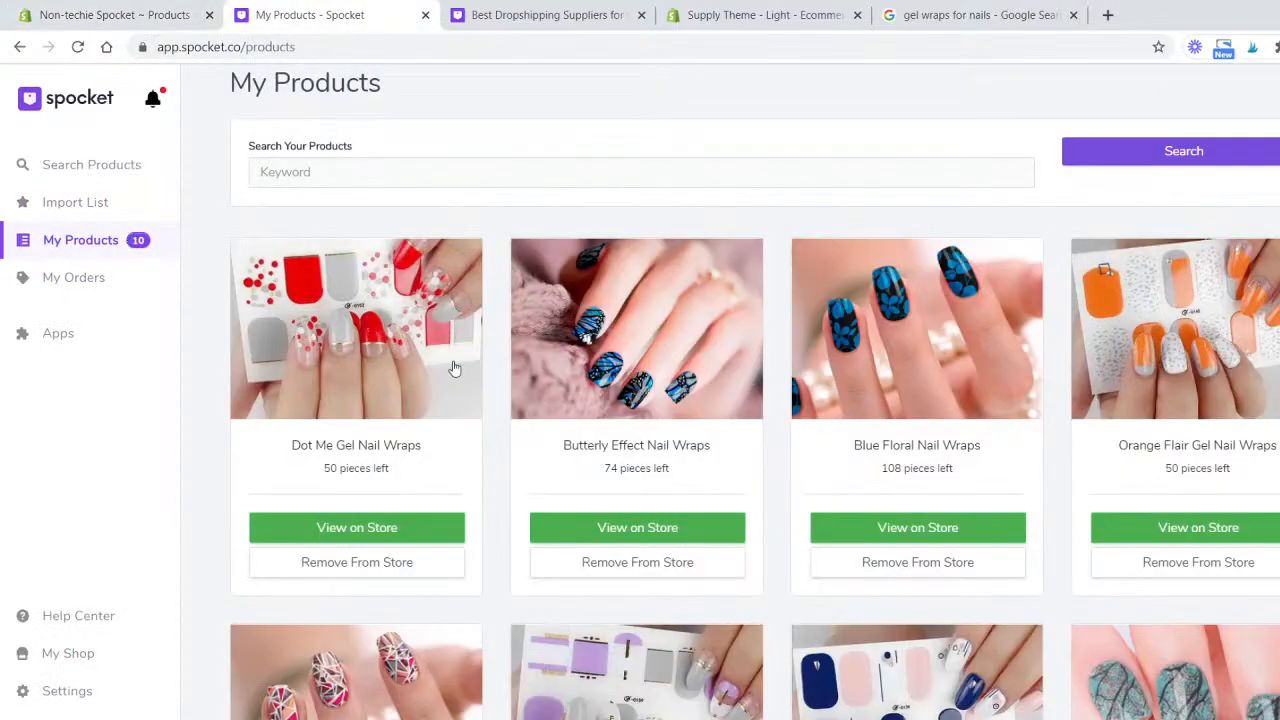
{"action": "left_click", "coordinate": [428, 368]}
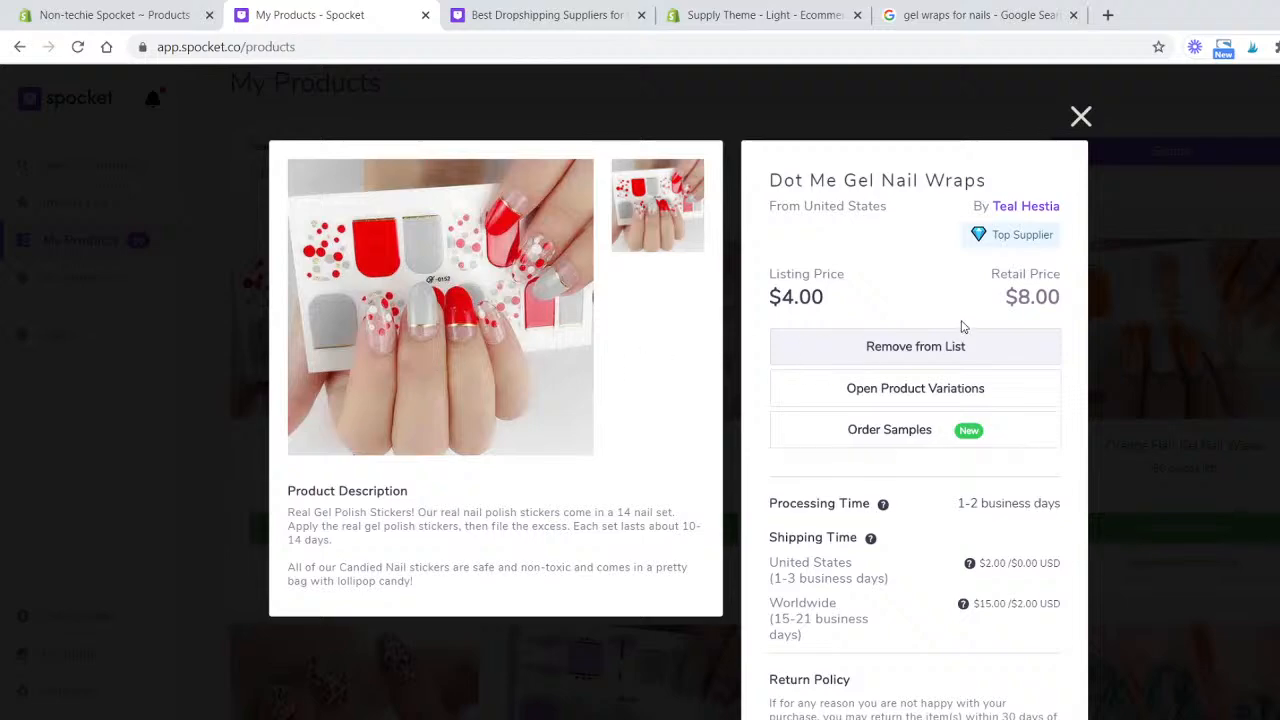
{"action": "left_click", "coordinate": [494, 18]}
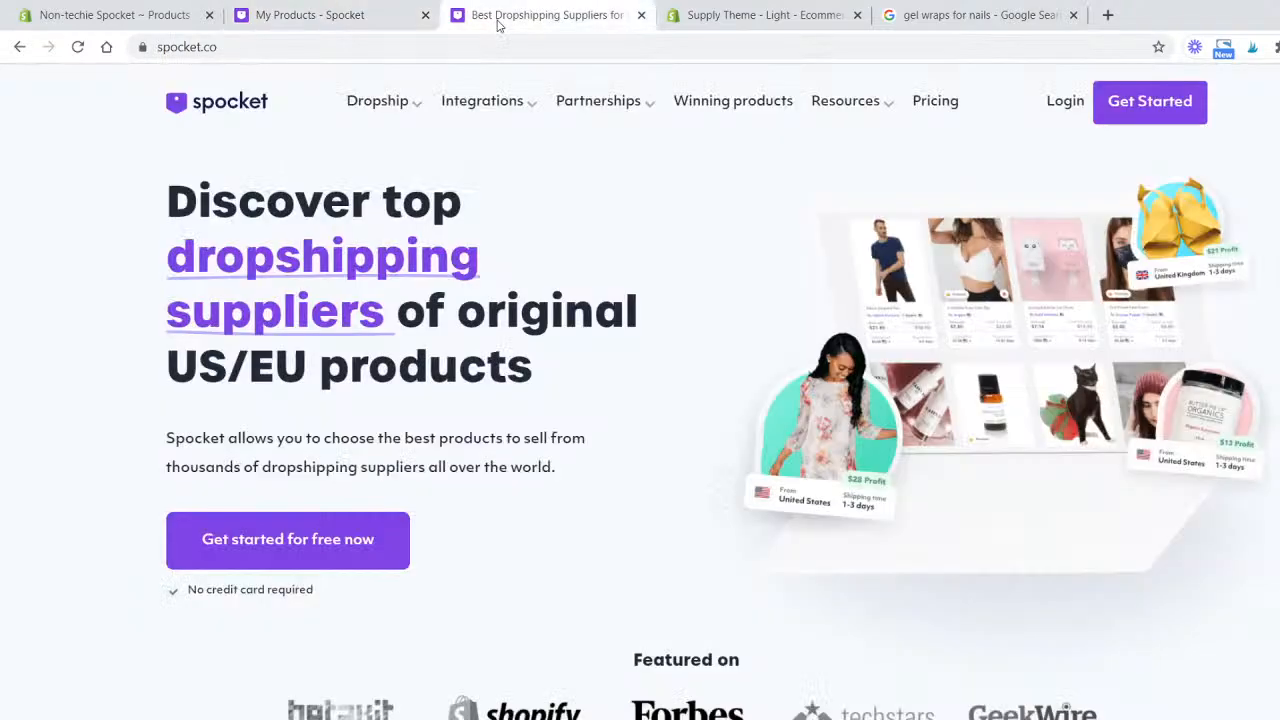
{"action": "left_click", "coordinate": [160, 12]}
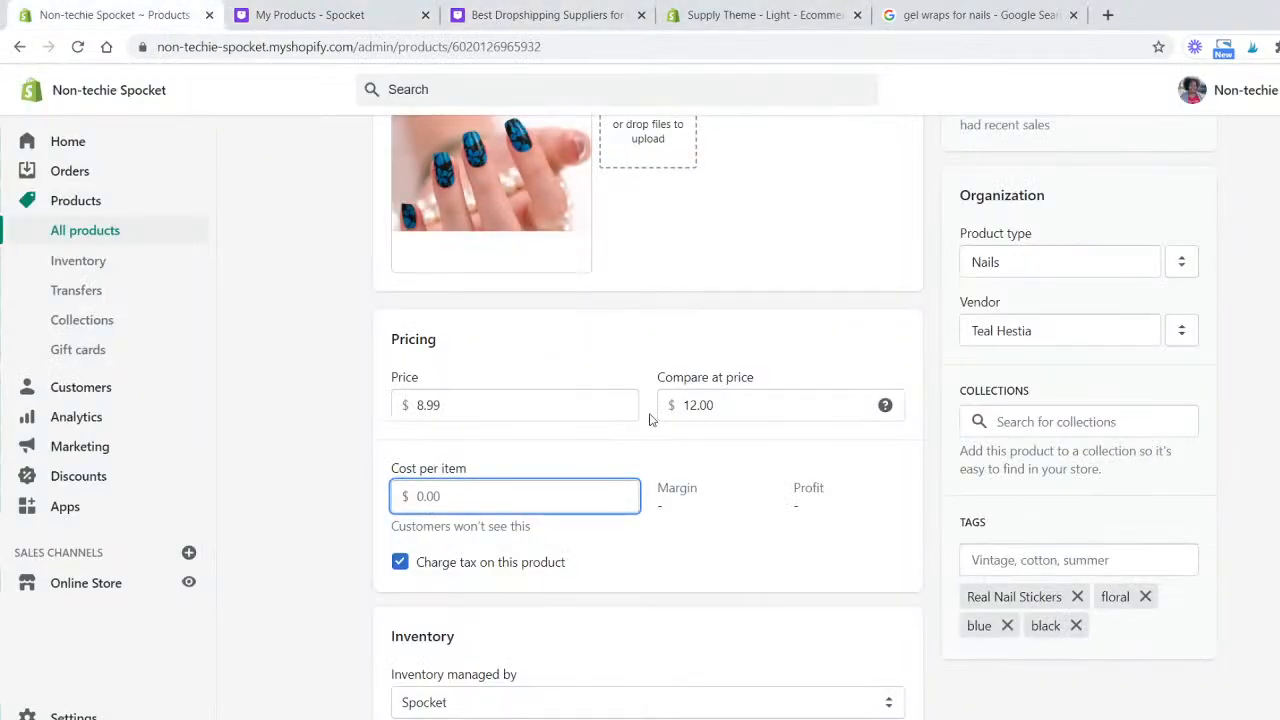
{"action": "type", "text": "4"}
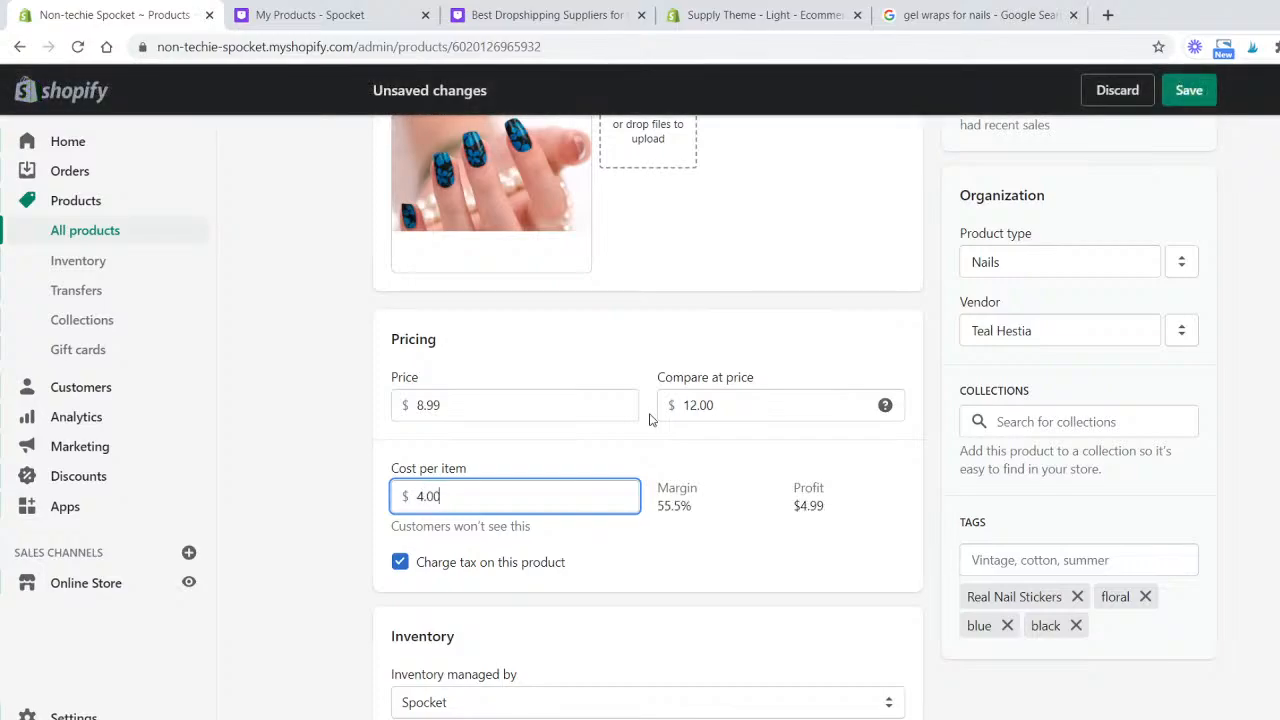
- Turn off charging tax on this product and save the changes
{"action": "left_click", "coordinate": [658, 547]}
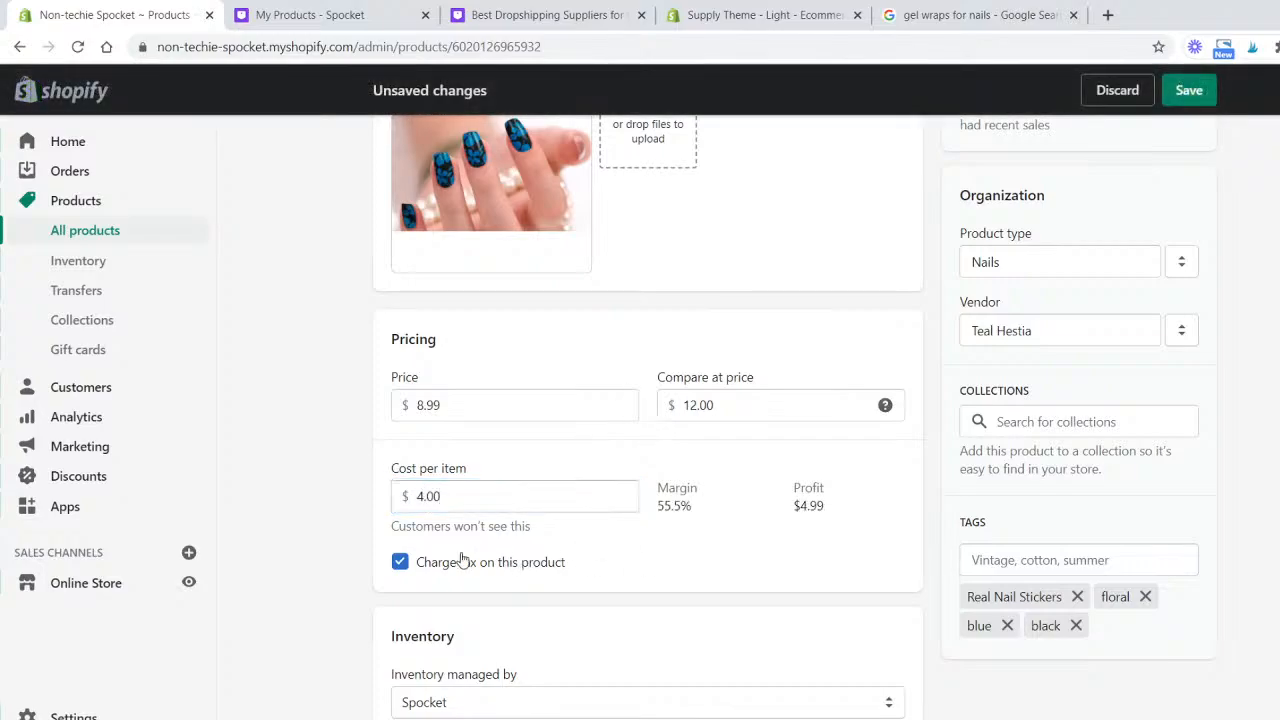
{"action": "left_click", "coordinate": [400, 562]}
{"action": "scroll", "coordinate": [370, 550], "scroll_direction": "down", "scroll_amount": 4}
{"action": "scroll", "coordinate": [350, 538], "scroll_direction": "up", "scroll_amount": 3}
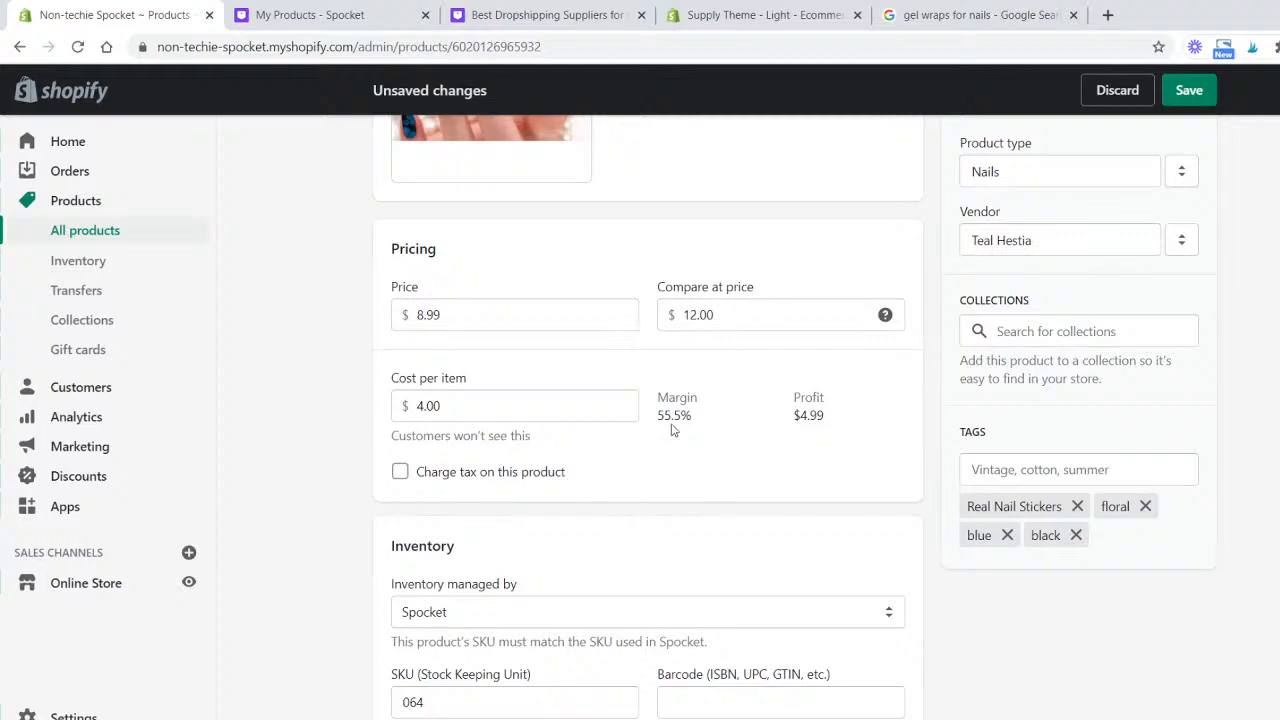
{"action": "scroll", "coordinate": [714, 451], "scroll_direction": "down", "scroll_amount": 4}
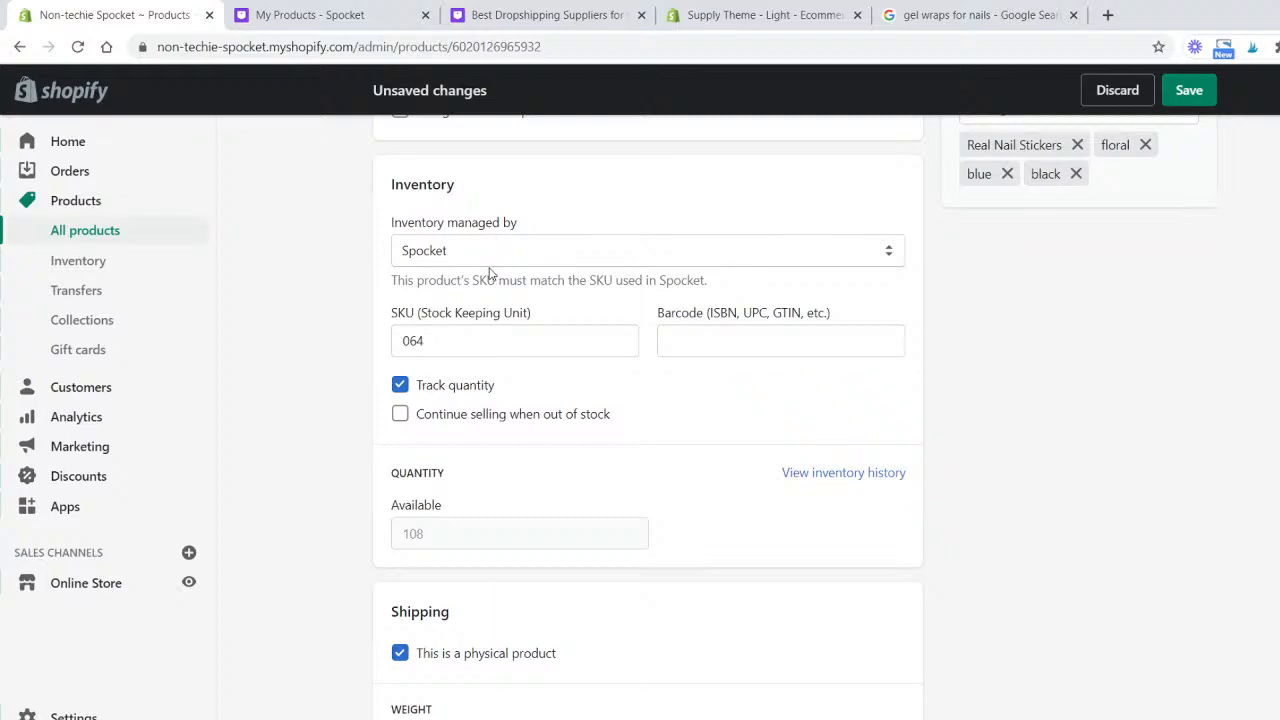
{"action": "scroll", "coordinate": [490, 273], "scroll_direction": "down", "scroll_amount": 1}
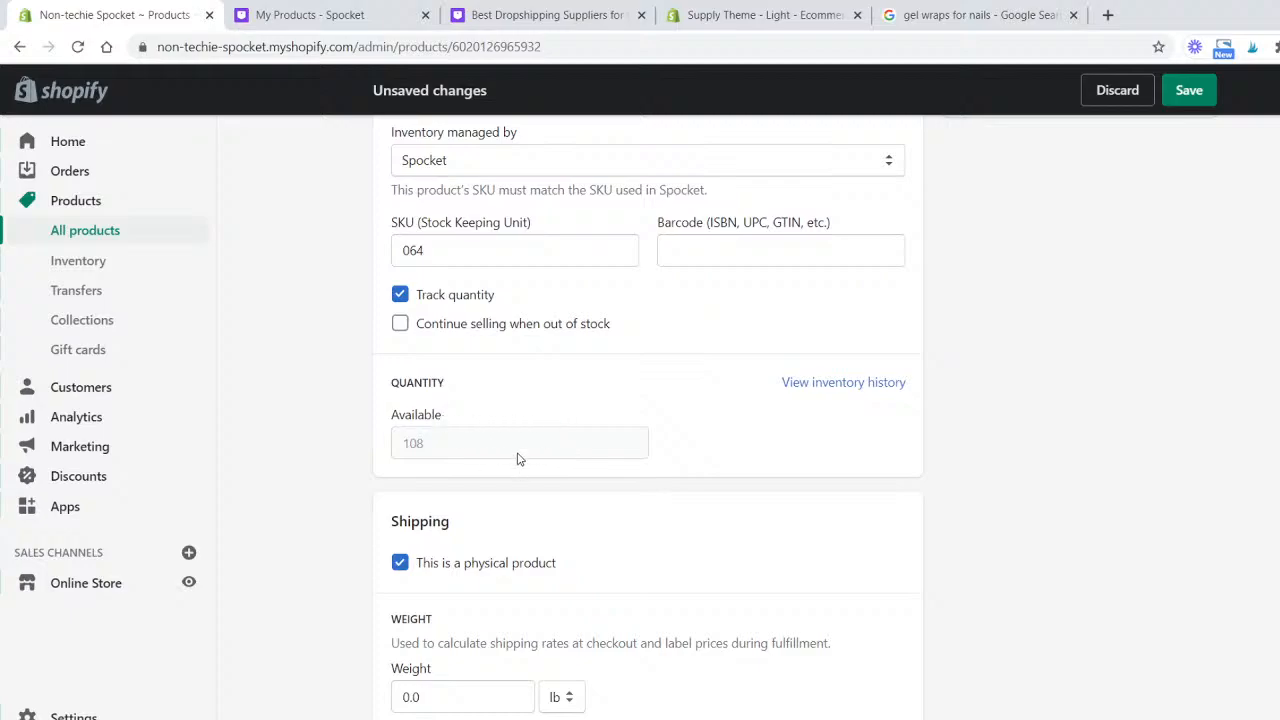
{"action": "scroll", "coordinate": [517, 458], "scroll_direction": "down", "scroll_amount": 3}
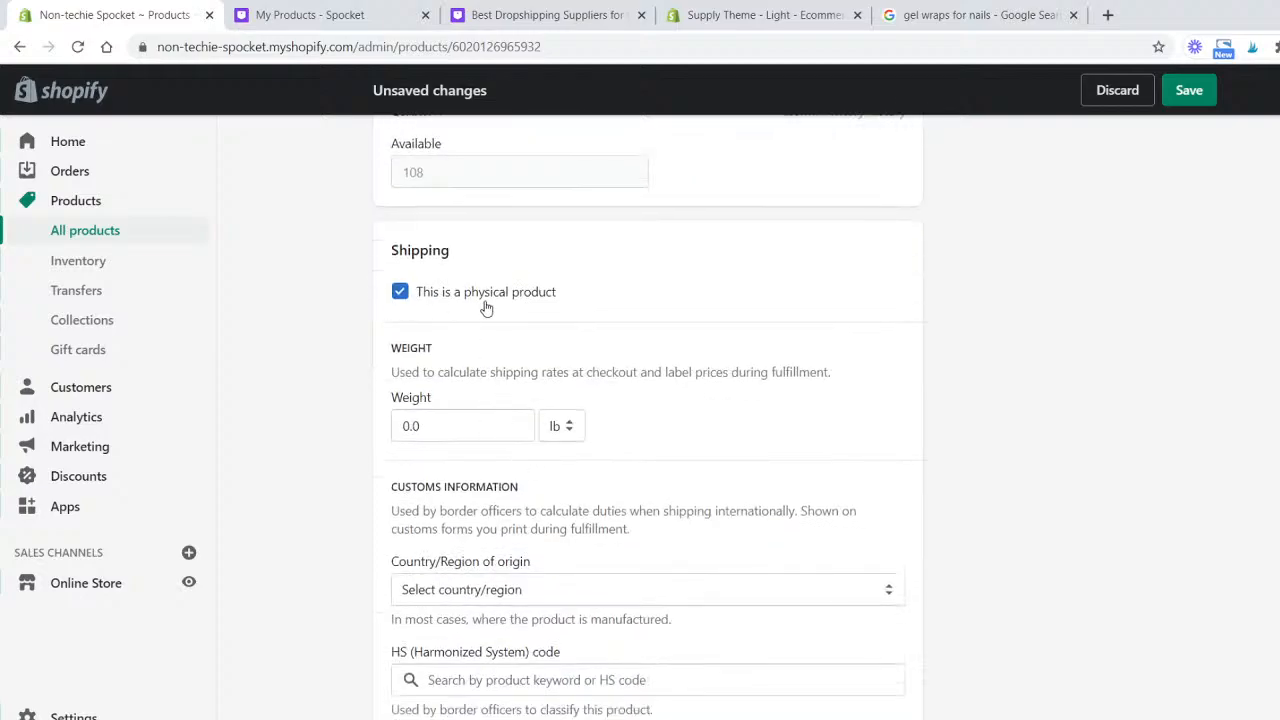
{"action": "scroll", "coordinate": [487, 308], "scroll_direction": "down", "scroll_amount": 4}
{"action": "scroll", "coordinate": [272, 382], "scroll_direction": "down", "scroll_amount": 1}
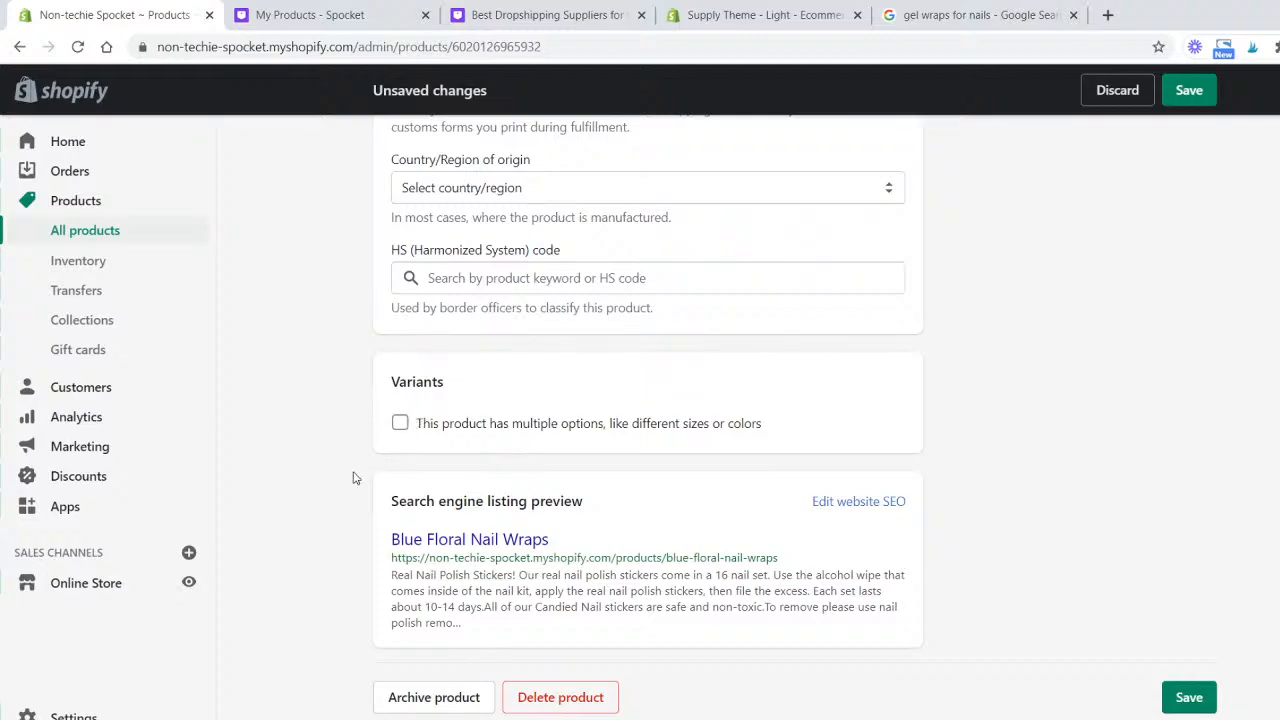
{"action": "scroll", "coordinate": [352, 478], "scroll_direction": "up", "scroll_amount": 3}
{"action": "scroll", "coordinate": [1266, 600], "scroll_direction": "down", "scroll_amount": 3}
{"action": "left_click", "coordinate": [1189, 697]}
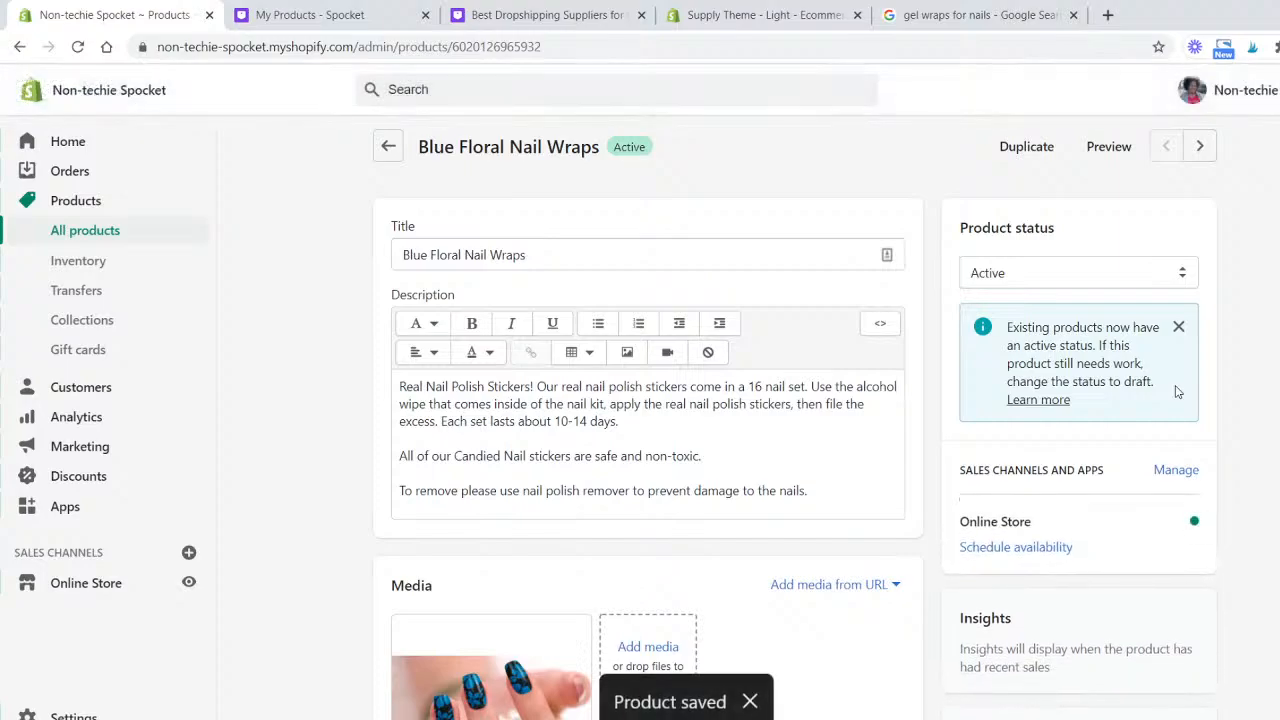
- Leave the product and open the Fall Looks collection from the store's collections
{"action": "scroll", "coordinate": [831, 338], "scroll_direction": "down", "scroll_amount": 5}
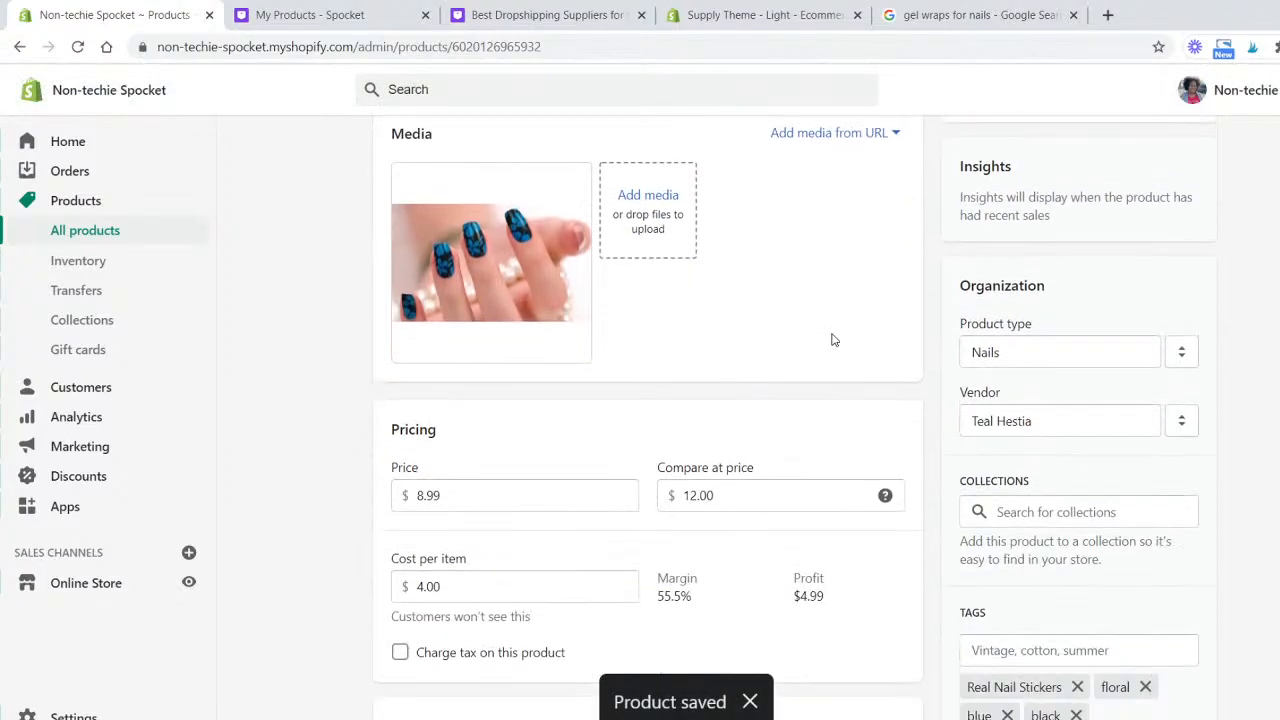
{"action": "scroll", "coordinate": [831, 338], "scroll_direction": "up", "scroll_amount": 5}
{"action": "left_click", "coordinate": [399, 144]}
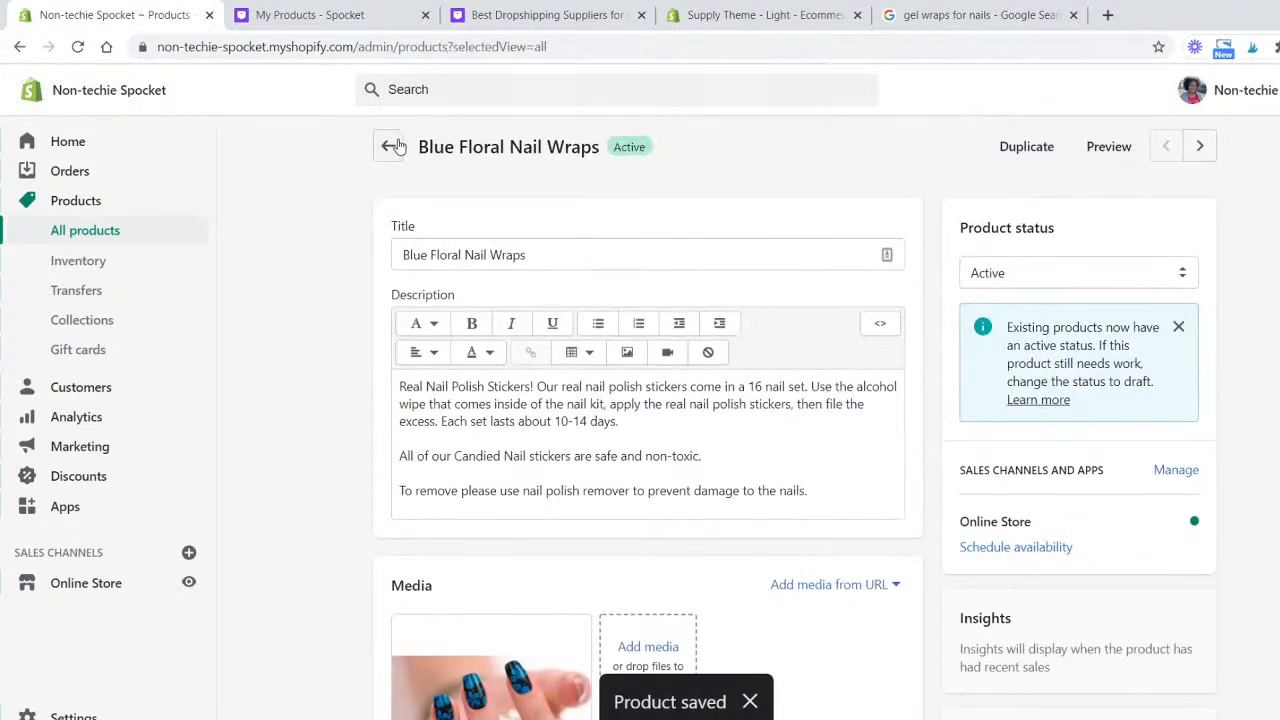
{"action": "left_click", "coordinate": [82, 320]}
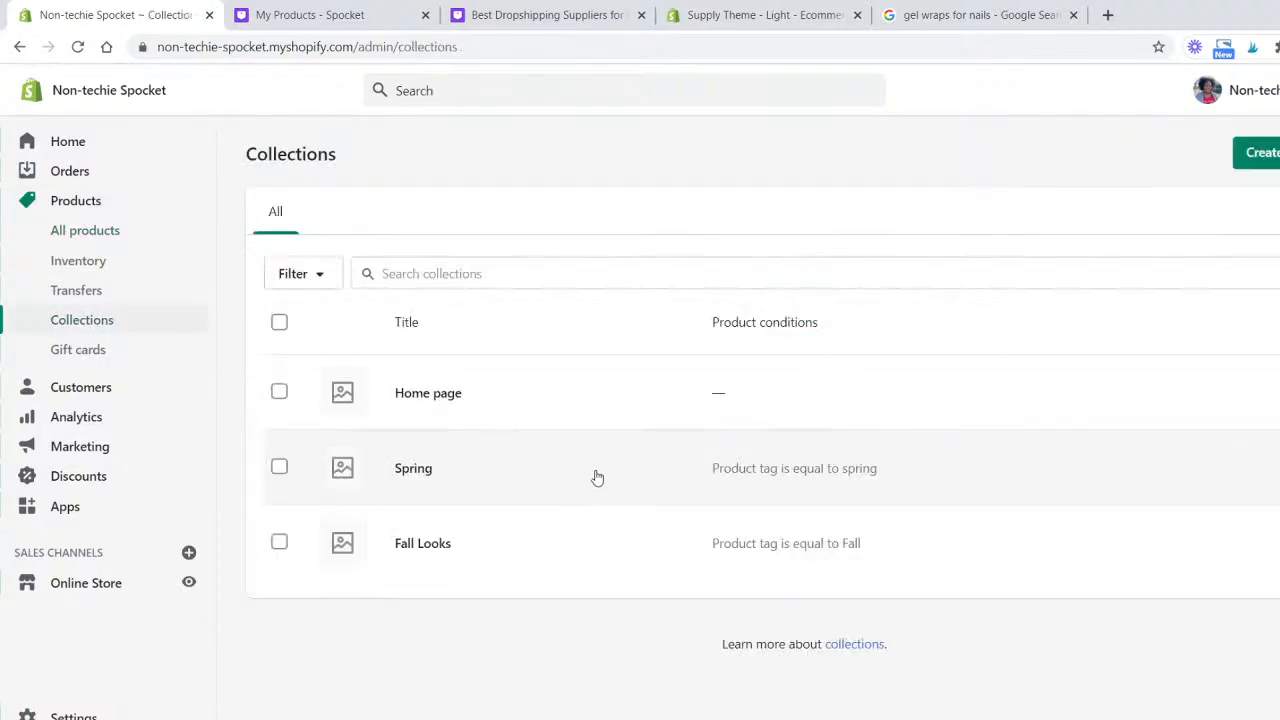
{"action": "left_click", "coordinate": [471, 540]}
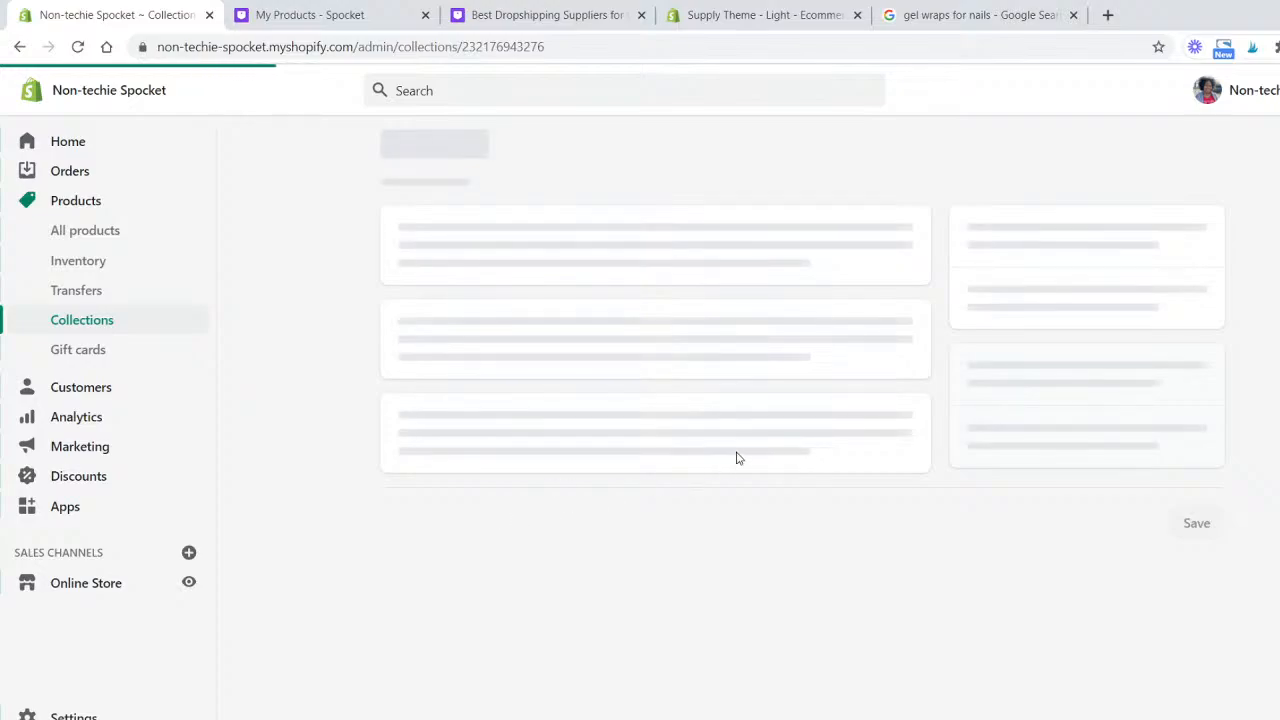
- Set the Fall Looks collection's conditions to match any condition and save the collection
{"action": "scroll", "coordinate": [763, 457], "scroll_direction": "down", "scroll_amount": 5}
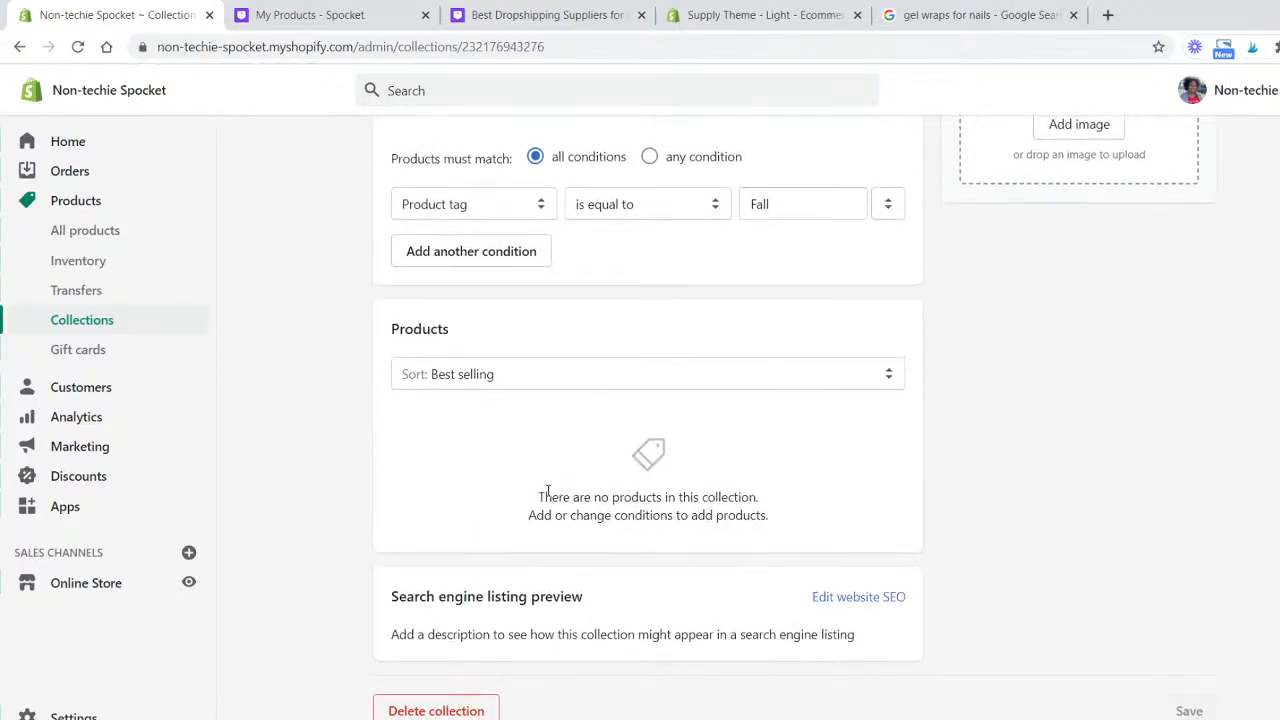
{"action": "scroll", "coordinate": [548, 492], "scroll_direction": "up", "scroll_amount": 2}
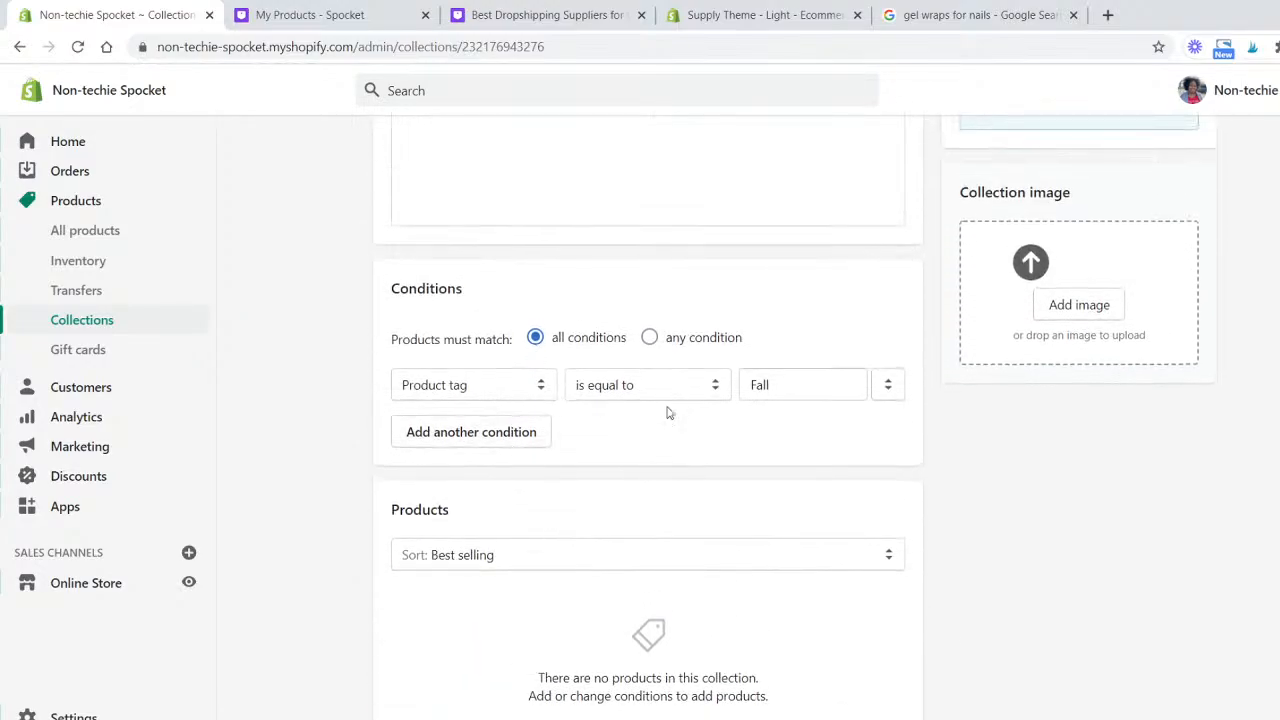
{"action": "left_click", "coordinate": [650, 338]}
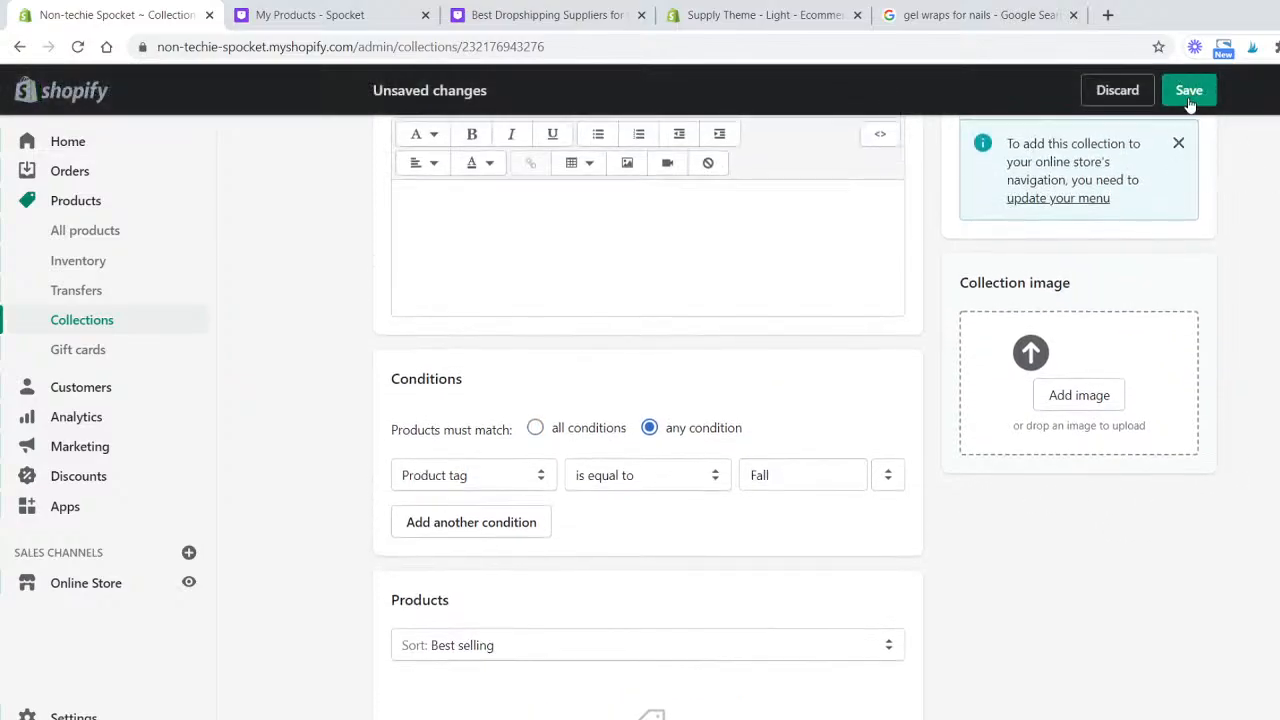
{"action": "left_click", "coordinate": [1189, 90]}
- Close the product preview and browse the imported nail wraps listed in Spocket's My Products
{"action": "scroll", "coordinate": [1260, 580], "scroll_direction": "down", "scroll_amount": 3}
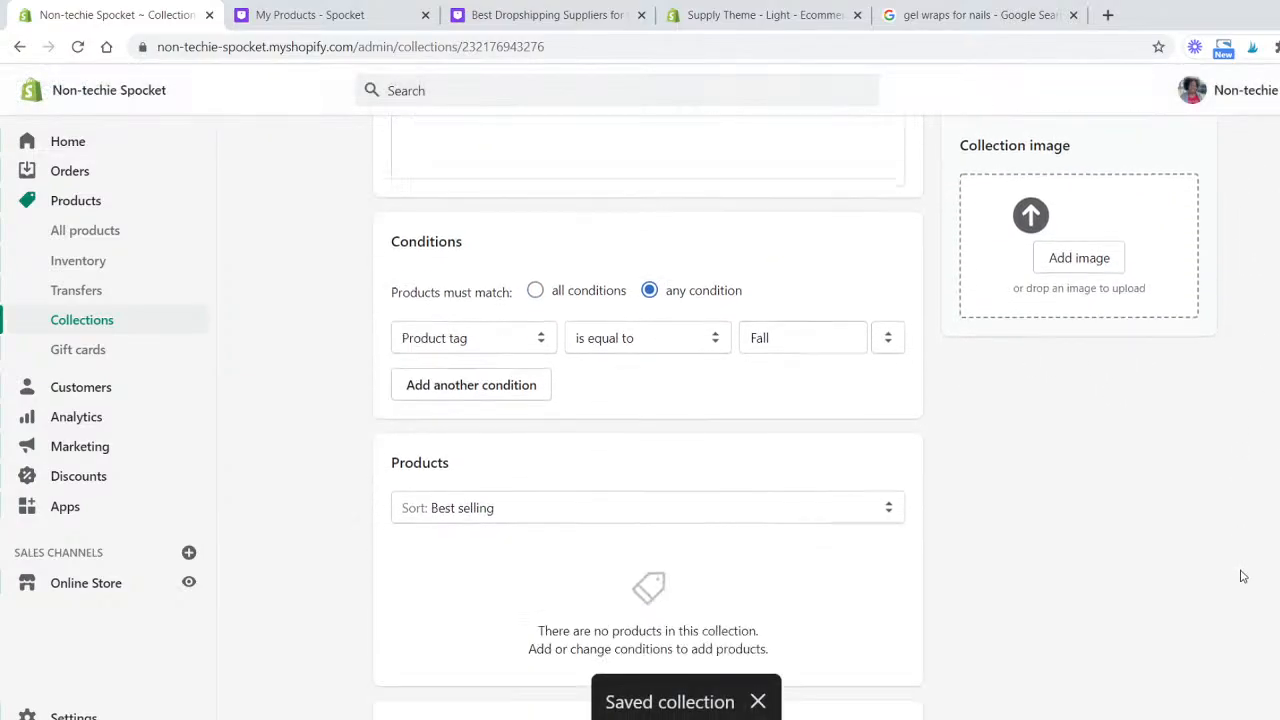
{"action": "left_click", "coordinate": [121, 319]}
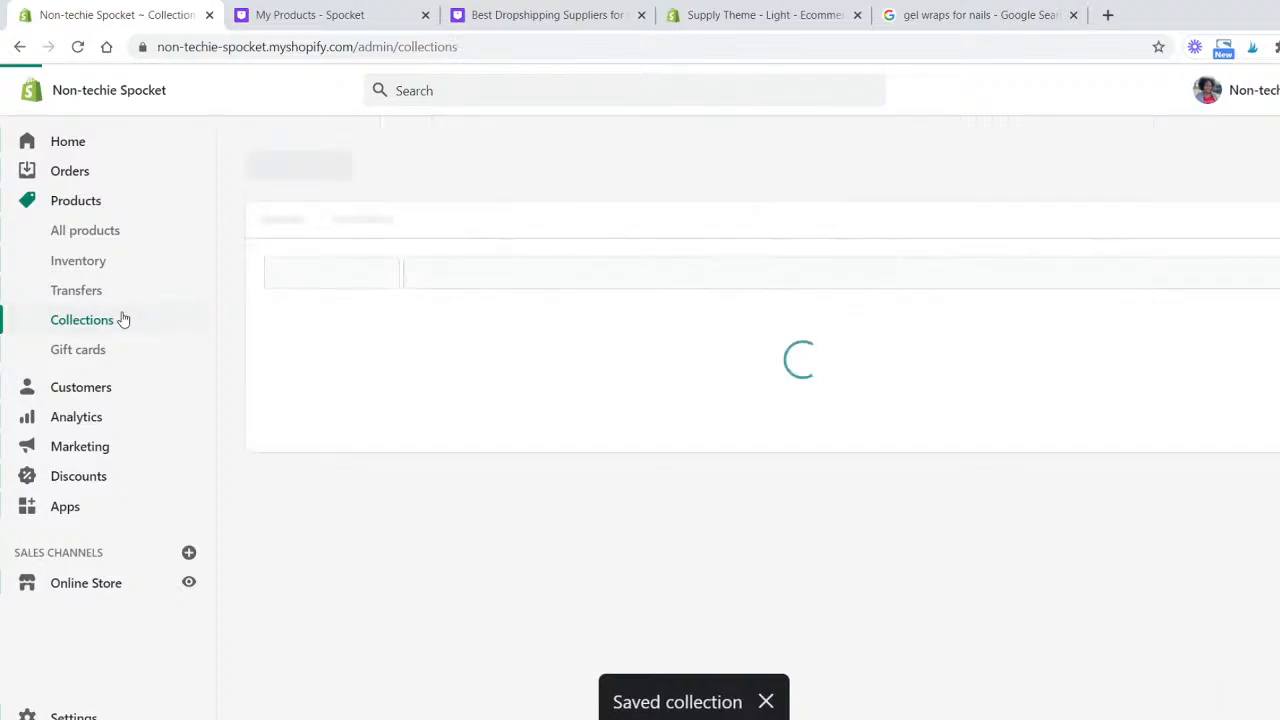
{"action": "left_click", "coordinate": [90, 230]}
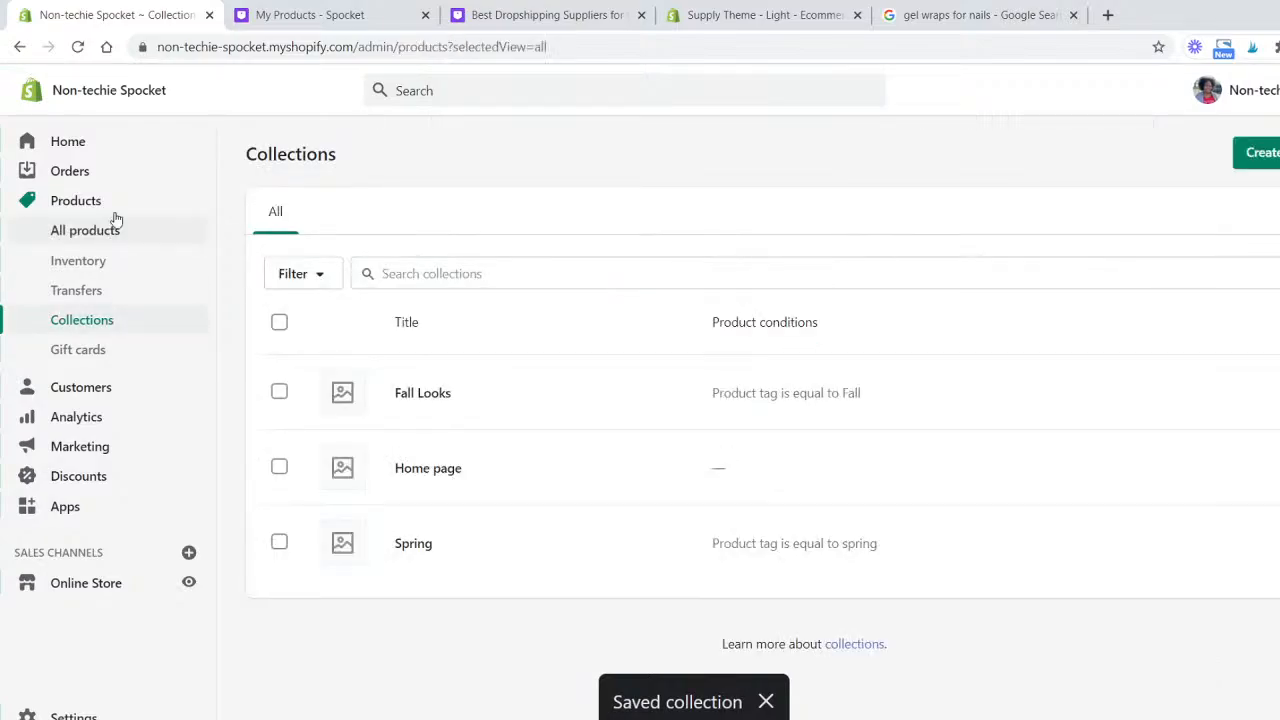
{"action": "left_click", "coordinate": [318, 14]}
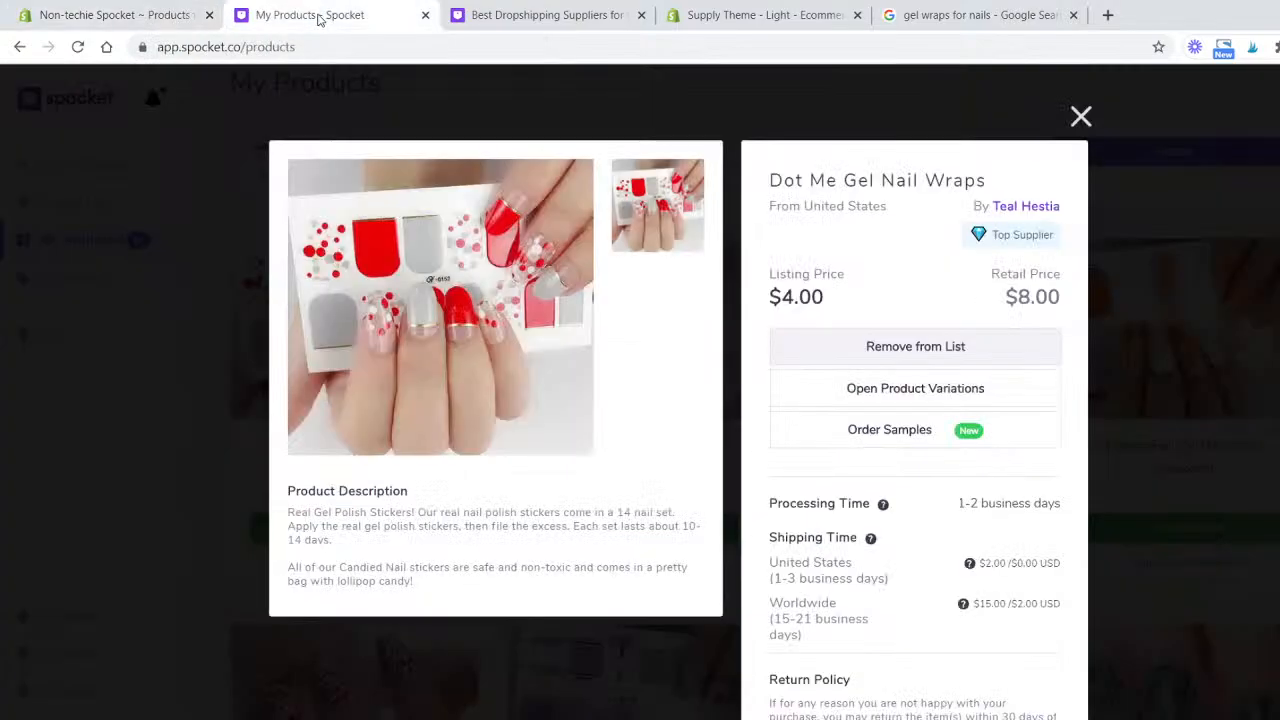
{"action": "left_click", "coordinate": [243, 192]}
{"action": "scroll", "coordinate": [990, 440], "scroll_direction": "down", "scroll_amount": 5}
{"action": "scroll", "coordinate": [960, 434], "scroll_direction": "down", "scroll_amount": 2}
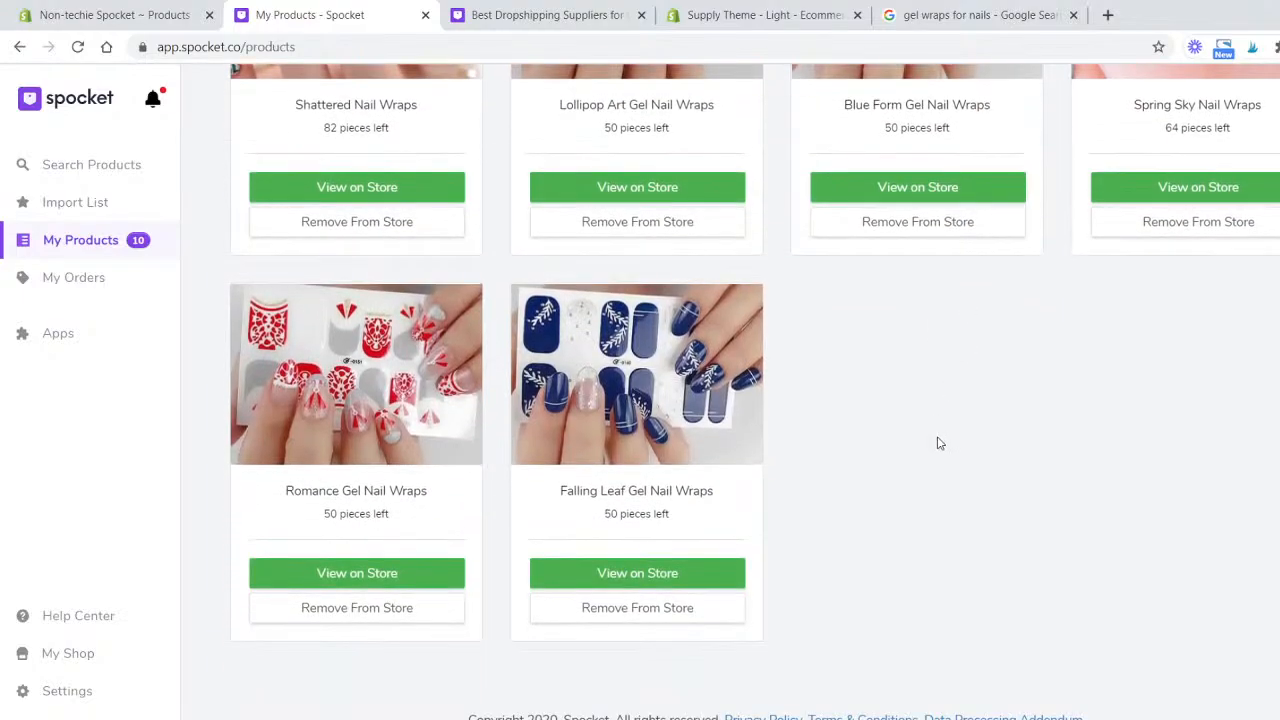
{"action": "scroll", "coordinate": [937, 598], "scroll_direction": "up", "scroll_amount": 10}
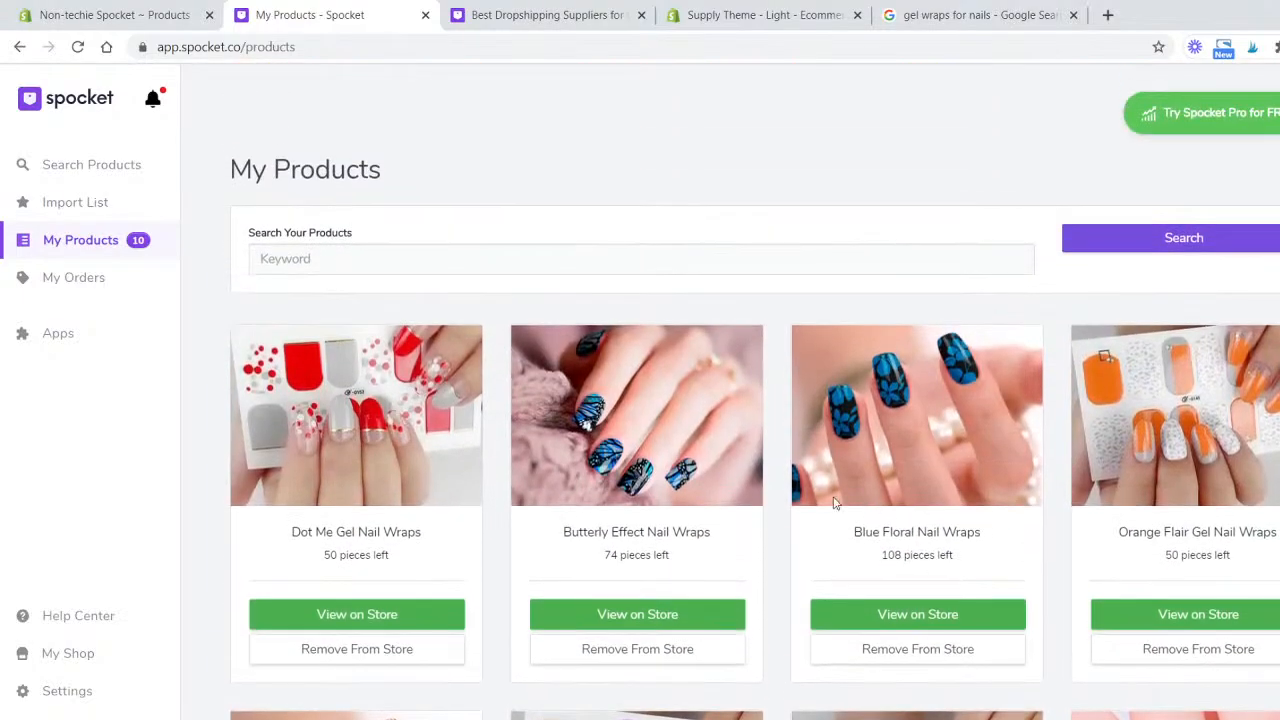
{"action": "scroll", "coordinate": [646, 520], "scroll_direction": "down", "scroll_amount": 10}
{"action": "left_click", "coordinate": [88, 14]}
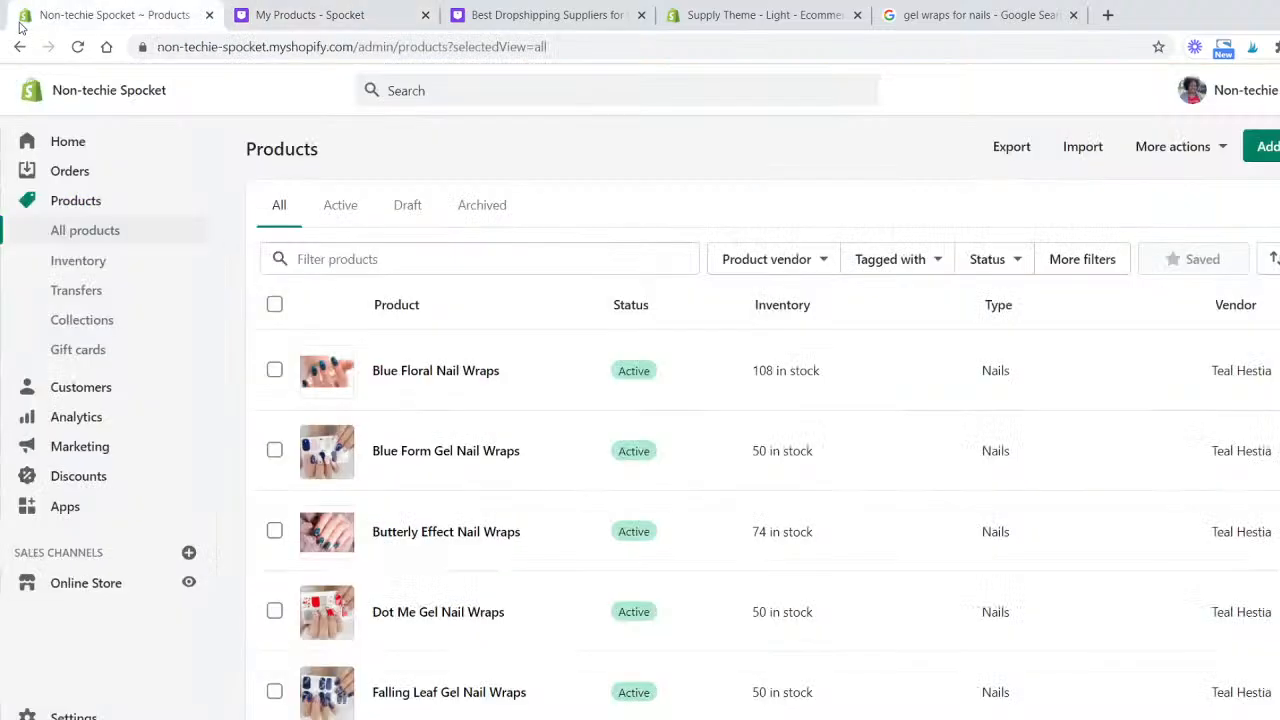
- Create a new automated collection titled Navy
{"action": "left_click", "coordinate": [95, 326]}
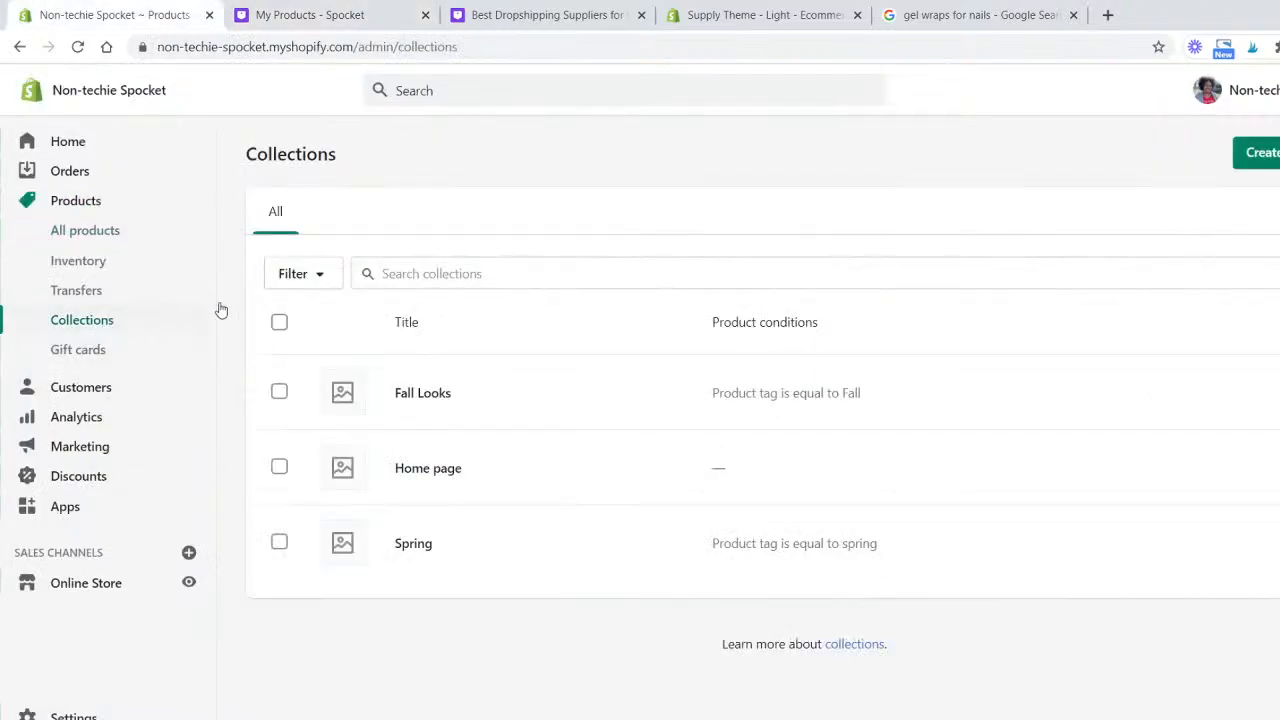
{"action": "left_click", "coordinate": [1258, 153]}
{"action": "left_click", "coordinate": [663, 246]}
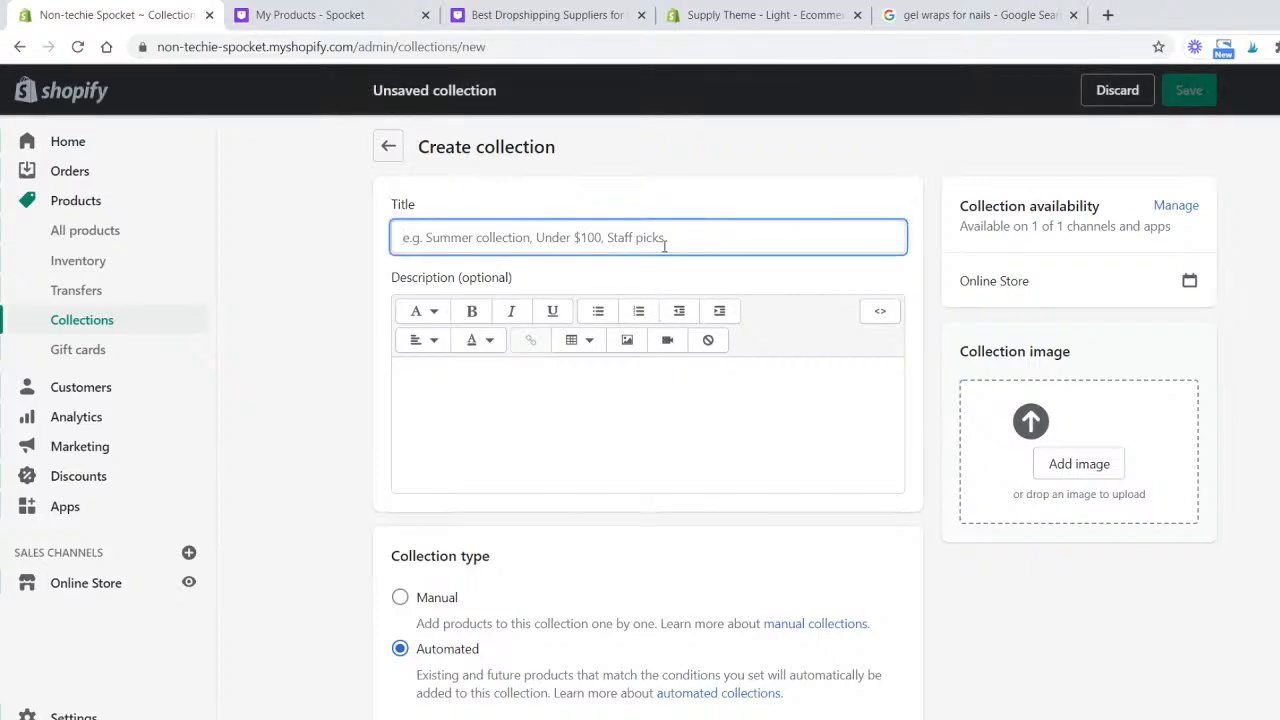
{"action": "type", "text": "Navy"}
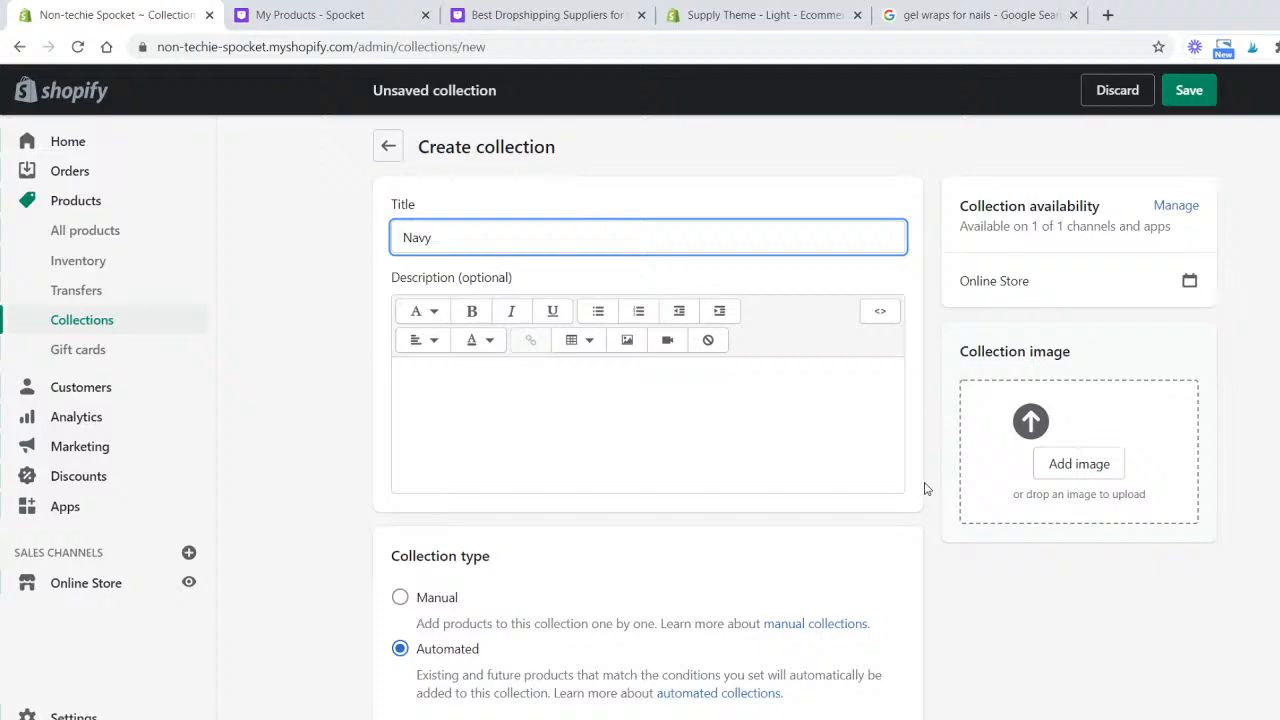
{"action": "scroll", "coordinate": [925, 489], "scroll_direction": "down", "scroll_amount": 4}
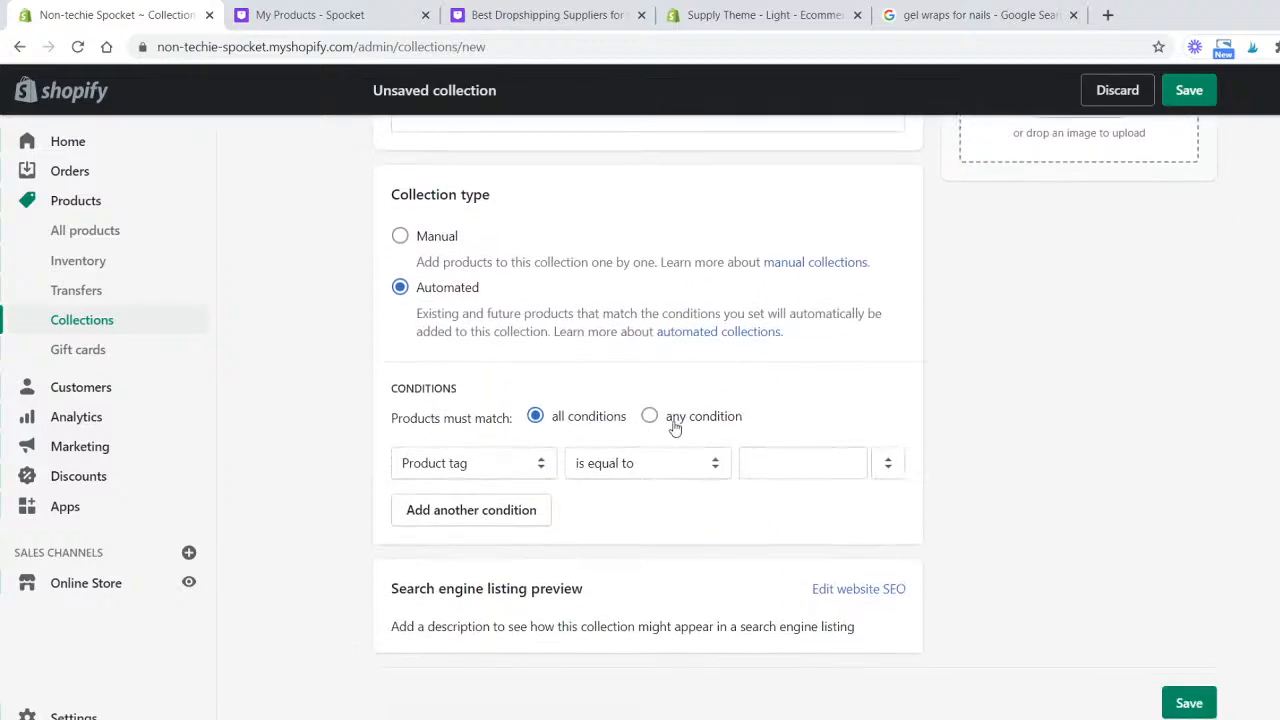
{"action": "left_click", "coordinate": [543, 462]}
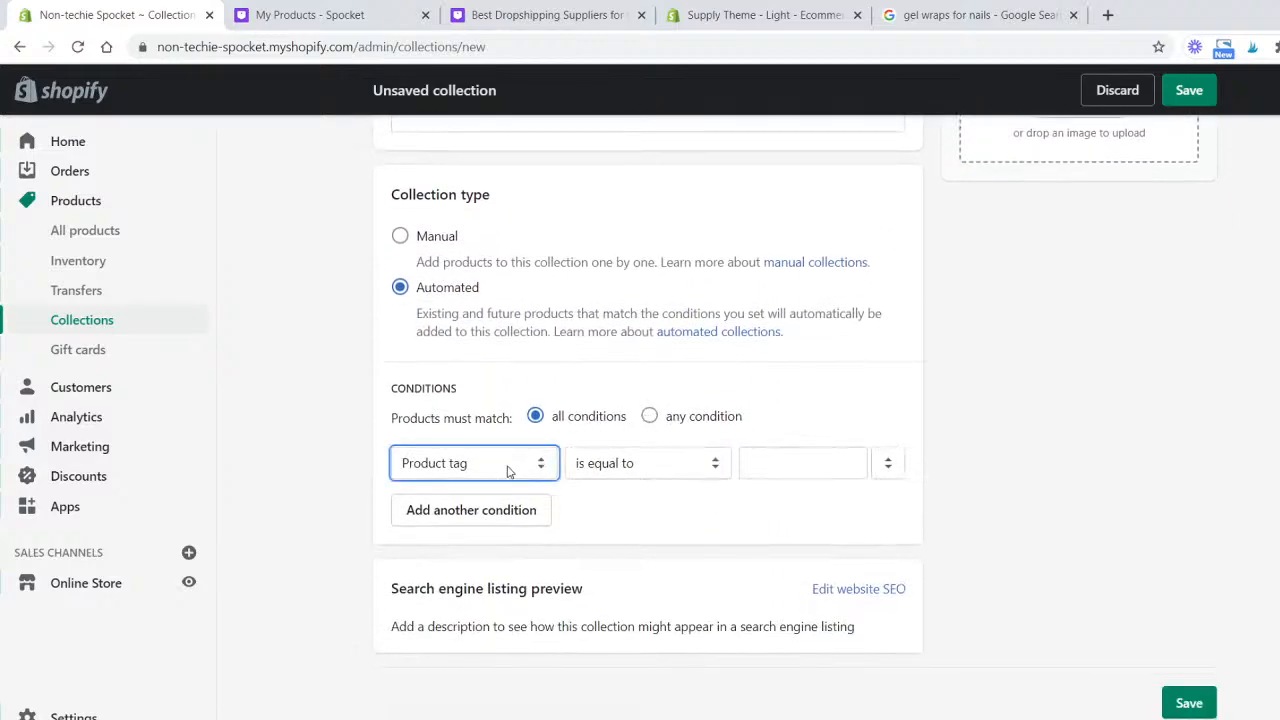
- Check the product names in Spocket, then add a Navy collection condition for products tagged blue
{"action": "left_click", "coordinate": [326, 12]}
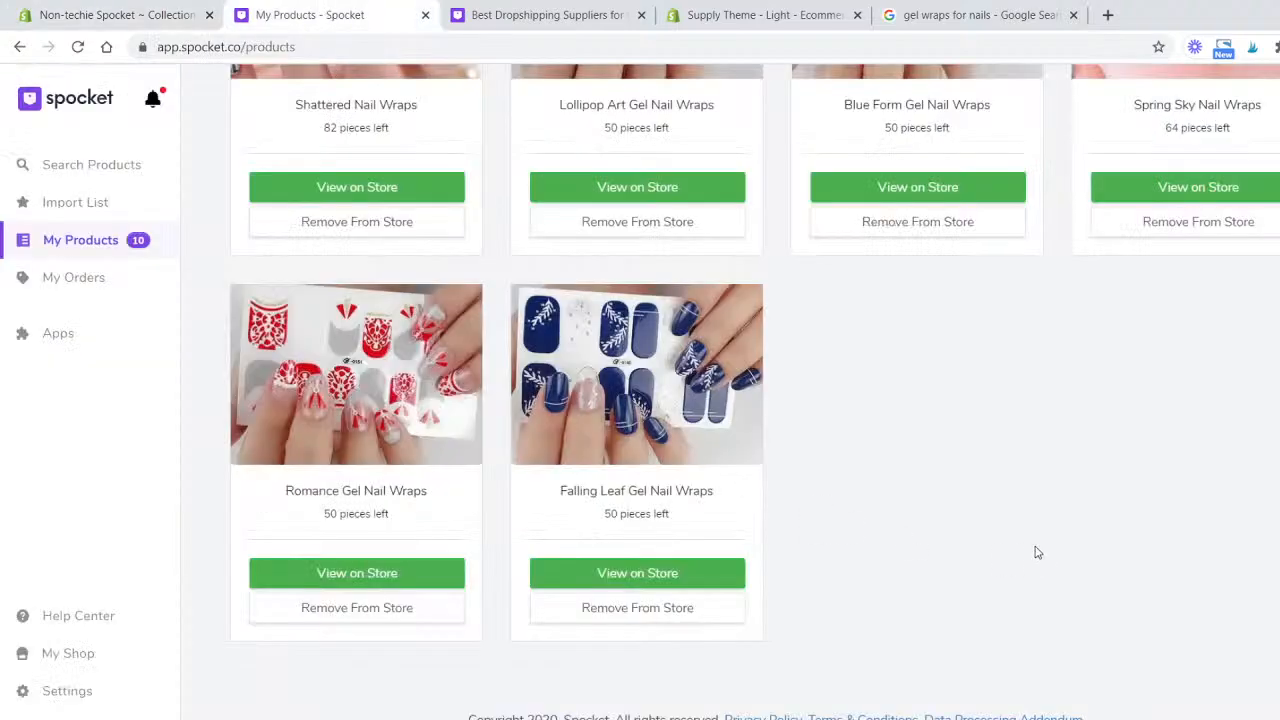
{"action": "scroll", "coordinate": [995, 537], "scroll_direction": "up", "scroll_amount": 5}
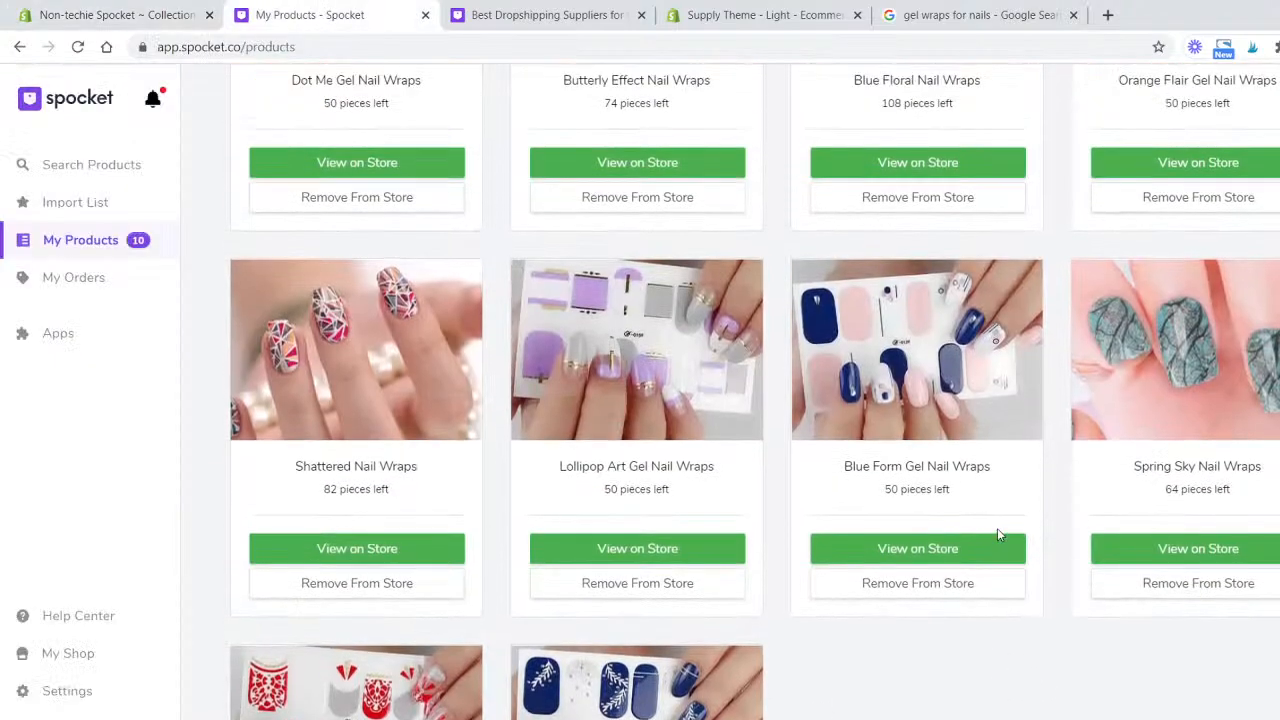
{"action": "scroll", "coordinate": [828, 540], "scroll_direction": "up", "scroll_amount": 1}
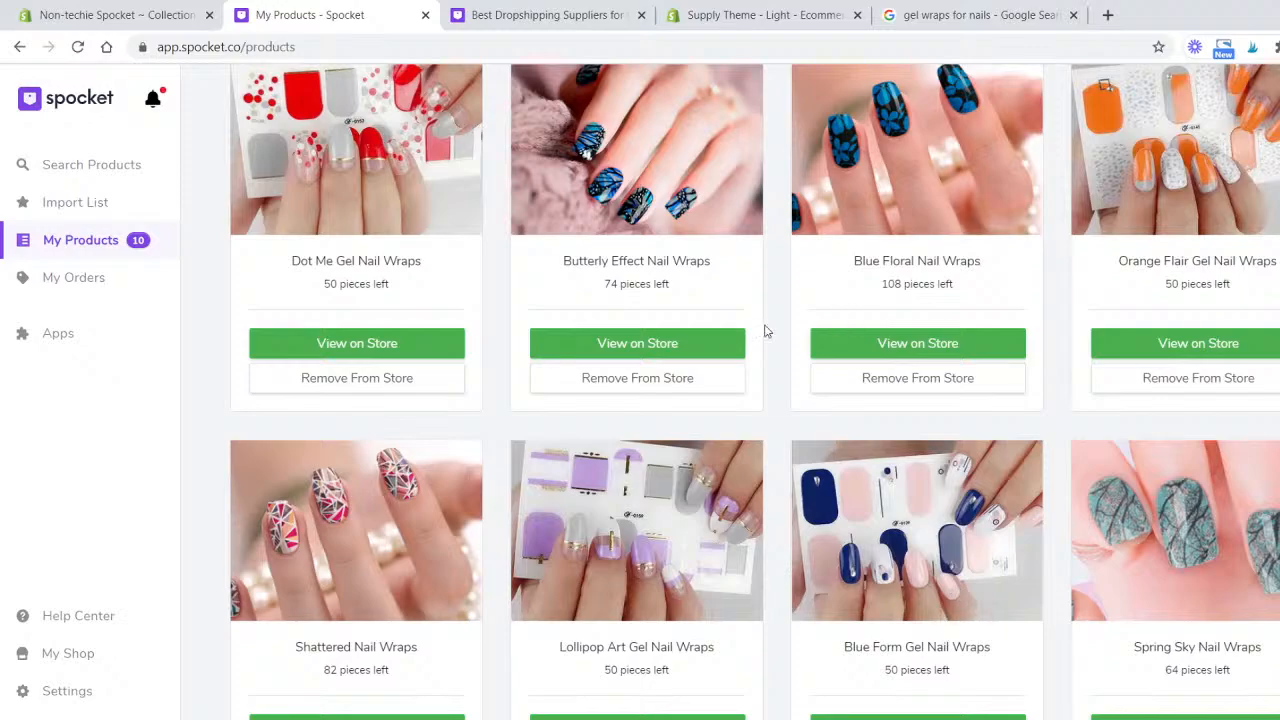
{"action": "scroll", "coordinate": [953, 436], "scroll_direction": "up", "scroll_amount": 3}
{"action": "scroll", "coordinate": [940, 450], "scroll_direction": "down", "scroll_amount": 7}
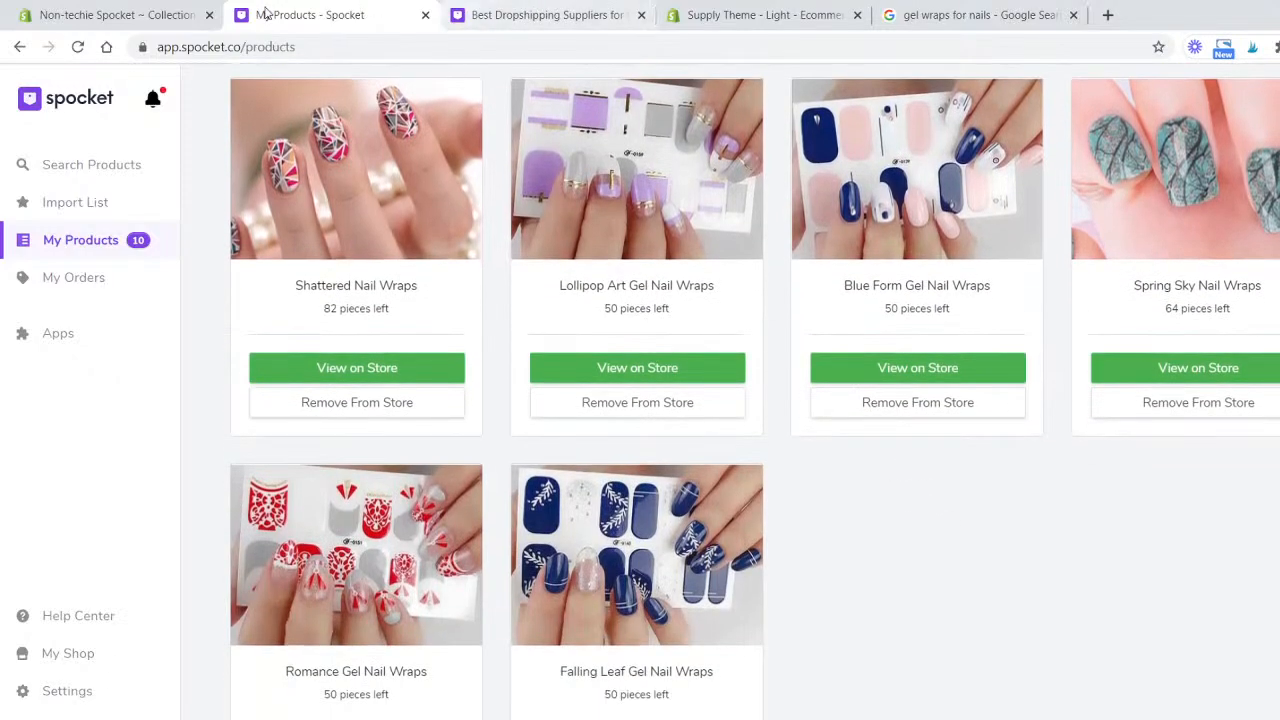
{"action": "left_click", "coordinate": [80, 14]}
{"action": "left_click", "coordinate": [787, 463]}
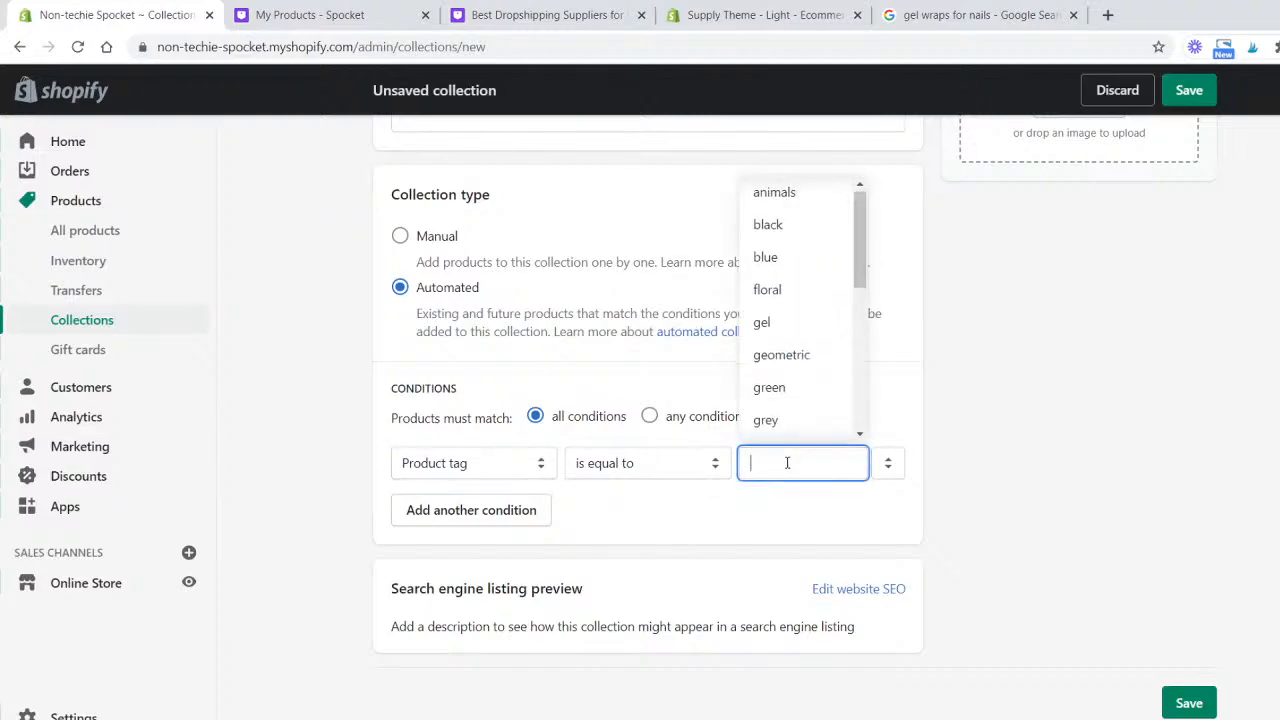
{"action": "type", "text": "Blue"}
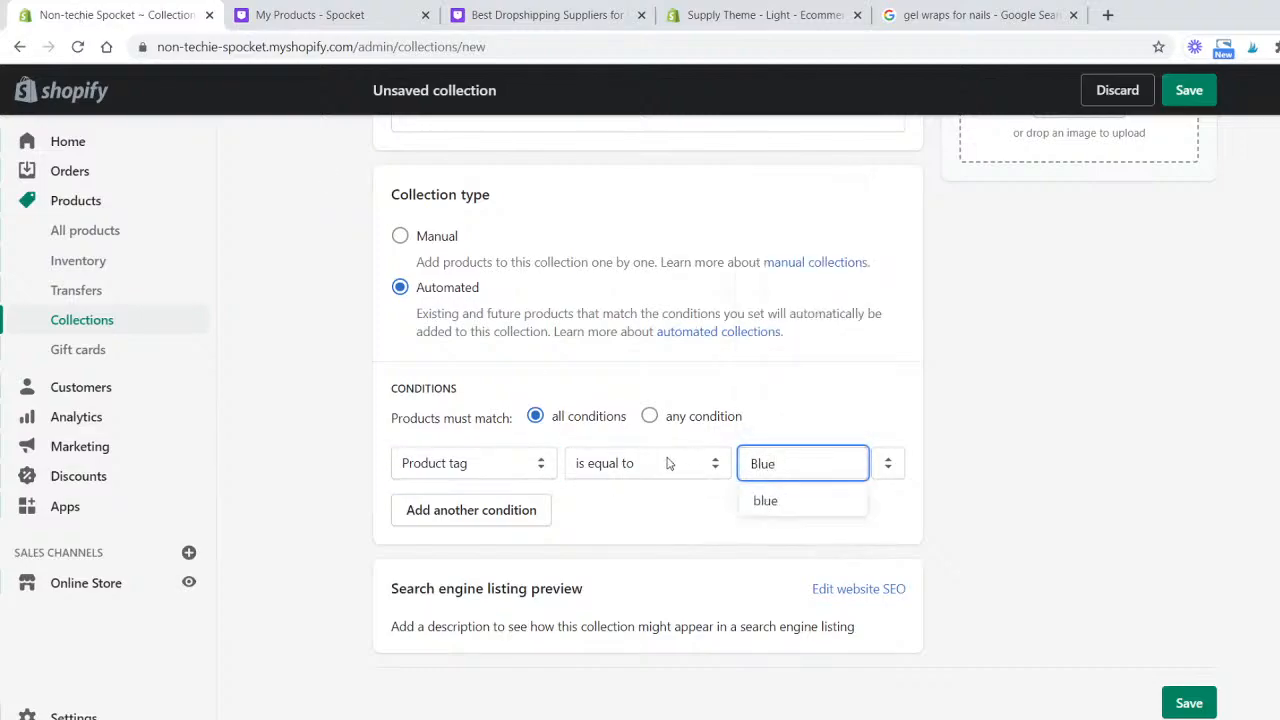
{"action": "left_click", "coordinate": [792, 498]}
- Add a second condition where product title contains blue, match any condition, and save the collection
{"action": "left_click", "coordinate": [499, 515]}
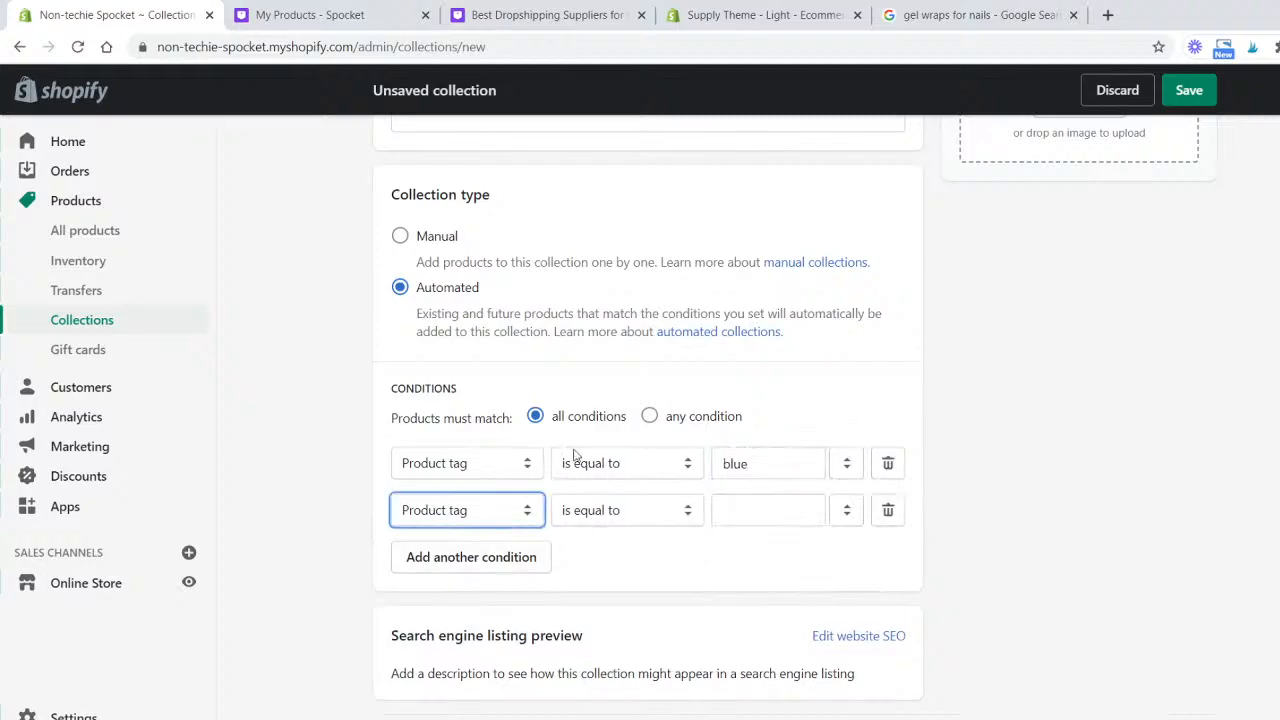
{"action": "left_click", "coordinate": [649, 416]}
{"action": "left_click", "coordinate": [513, 540]}
{"action": "left_click", "coordinate": [777, 505]}
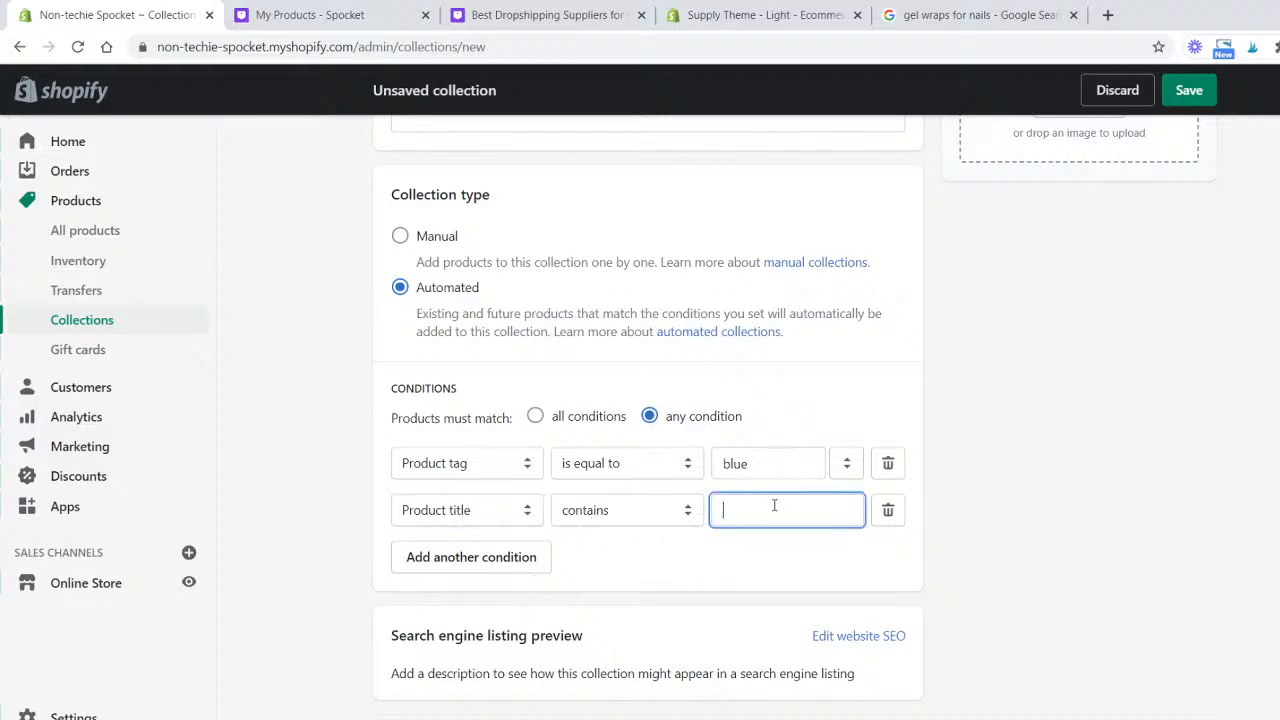
{"action": "type", "text": "blue"}
{"action": "left_click", "coordinate": [1190, 89]}
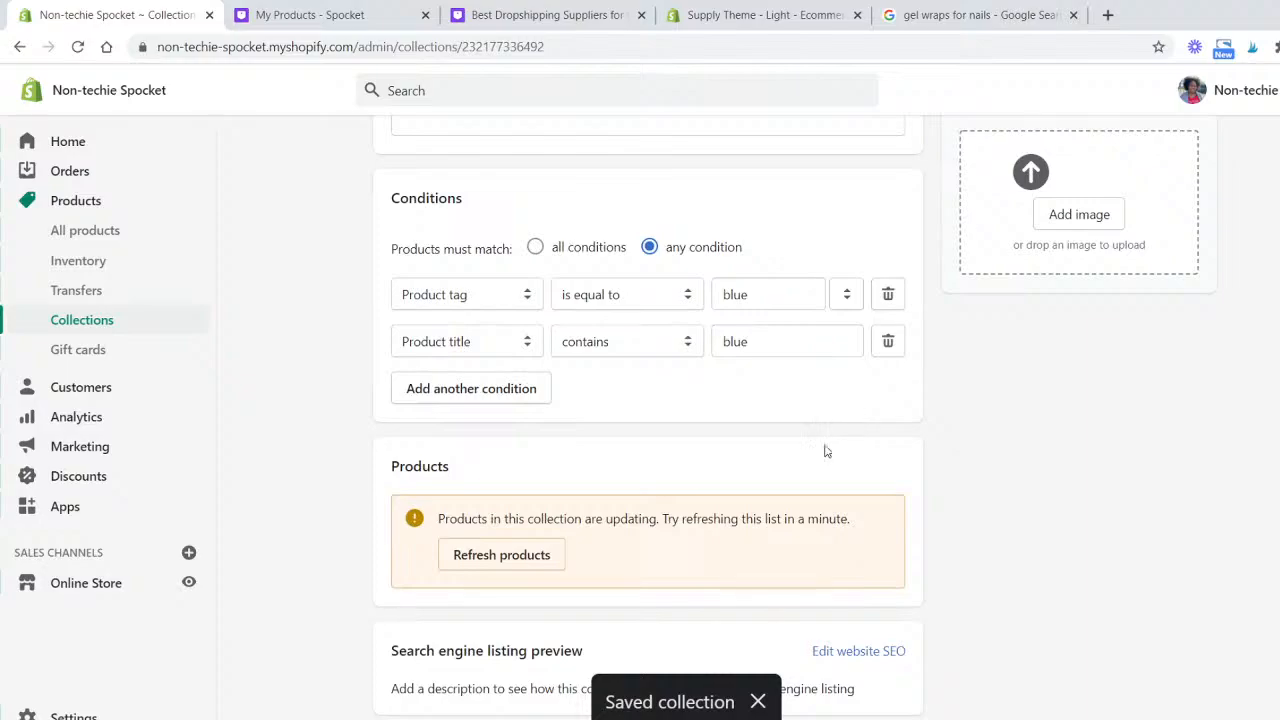
- Refresh the Navy collection's product list and review which products it includes
{"action": "left_click", "coordinate": [541, 556]}
{"action": "scroll", "coordinate": [1071, 431], "scroll_direction": "down", "scroll_amount": 4}
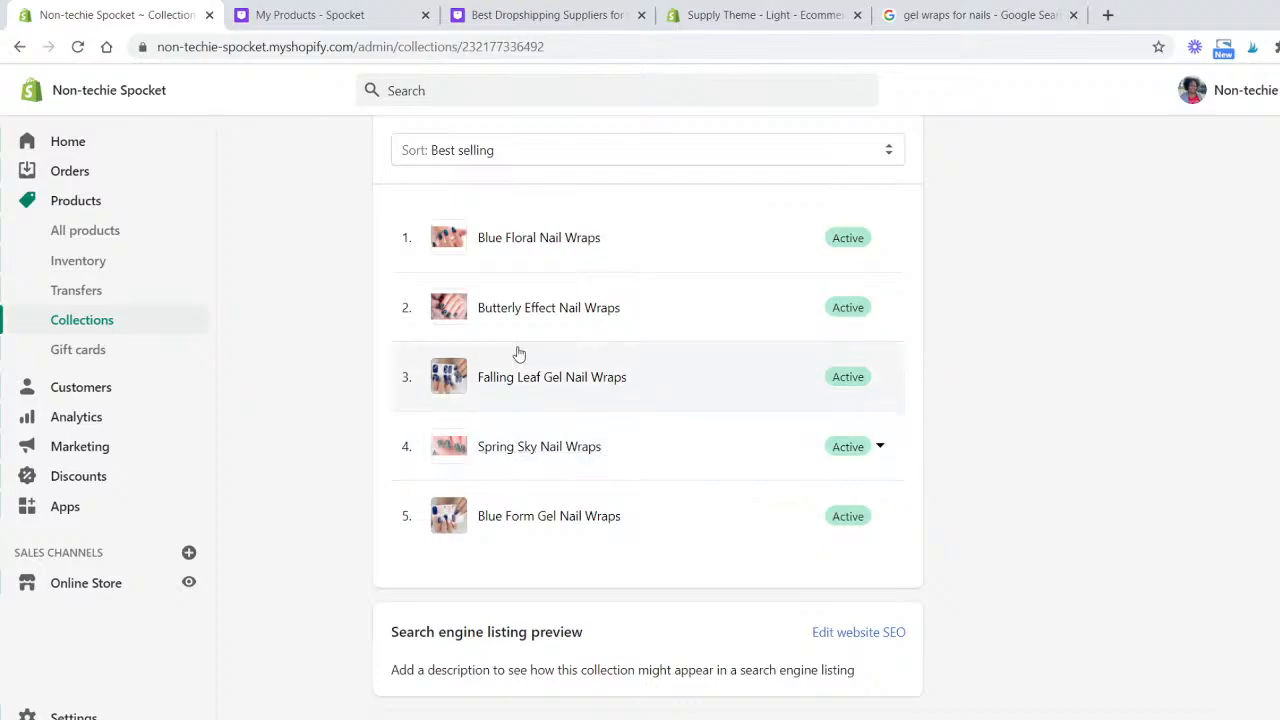
{"action": "scroll", "coordinate": [580, 508], "scroll_direction": "up", "scroll_amount": 1}
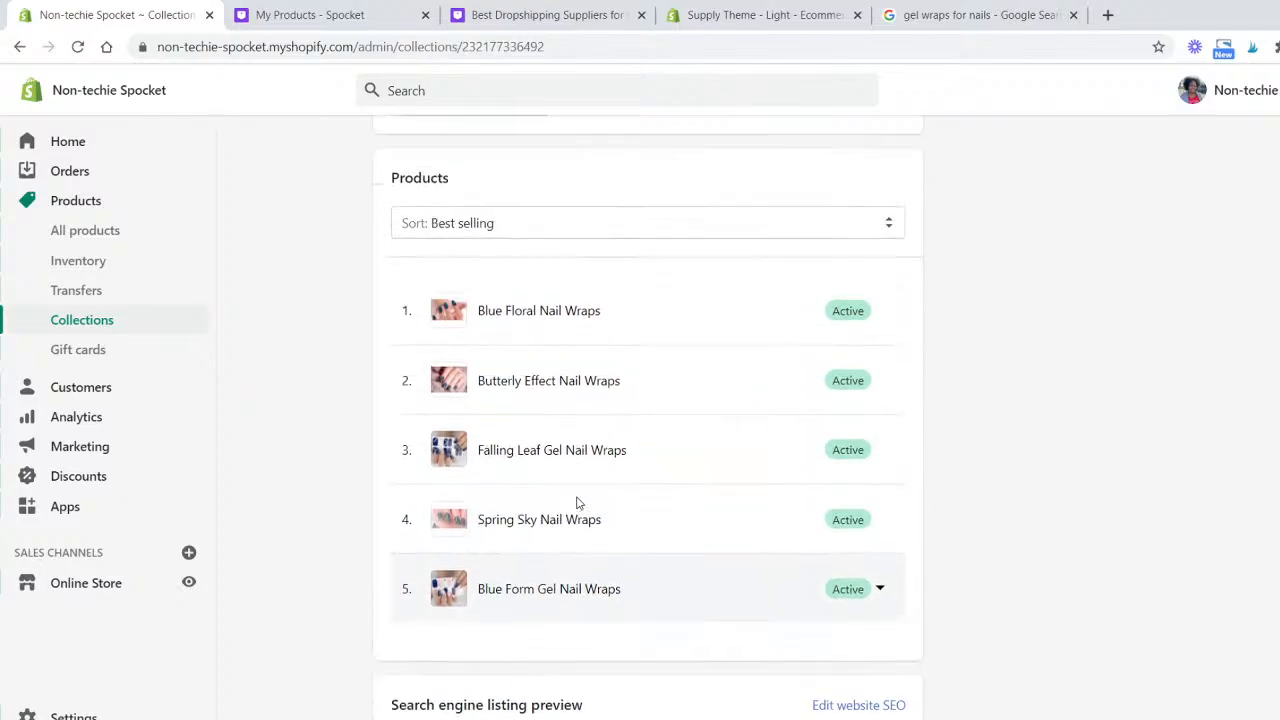
{"action": "scroll", "coordinate": [576, 503], "scroll_direction": "up", "scroll_amount": 5}
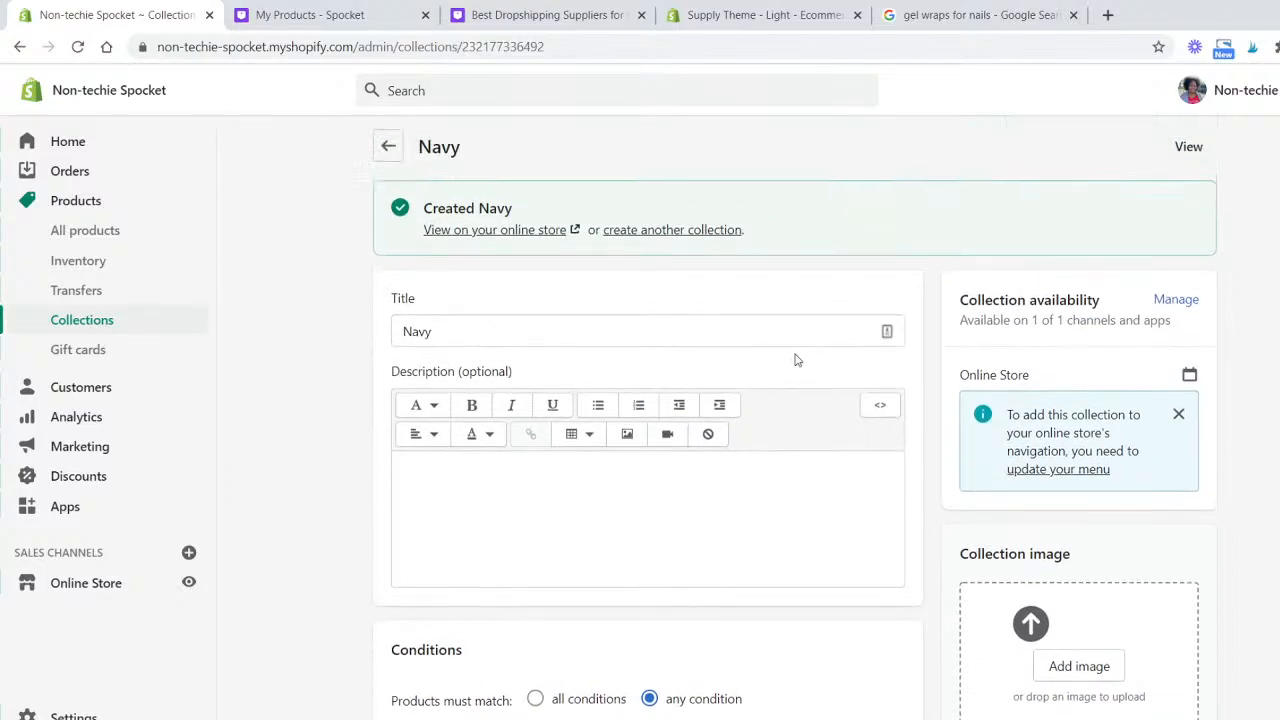
- Open the online store's Main menu navigation and rename the Catalog menu item to Shop
{"action": "left_click", "coordinate": [389, 147]}
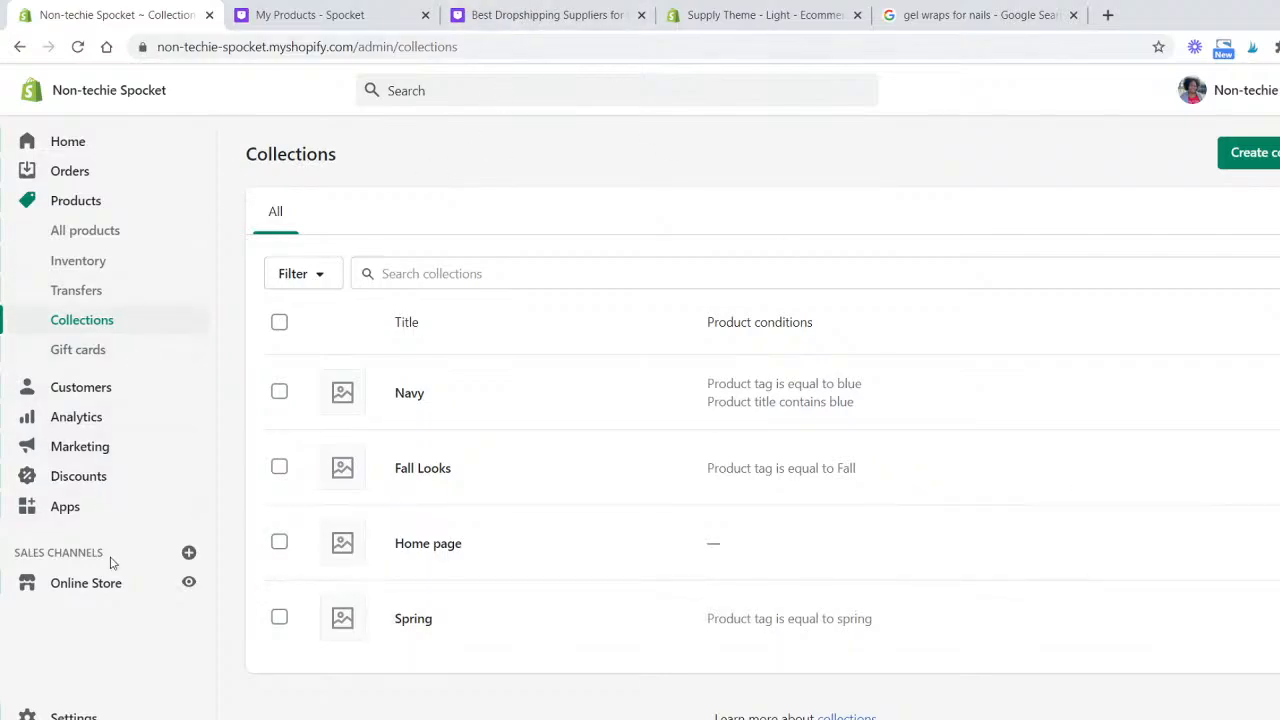
{"action": "left_click", "coordinate": [112, 589]}
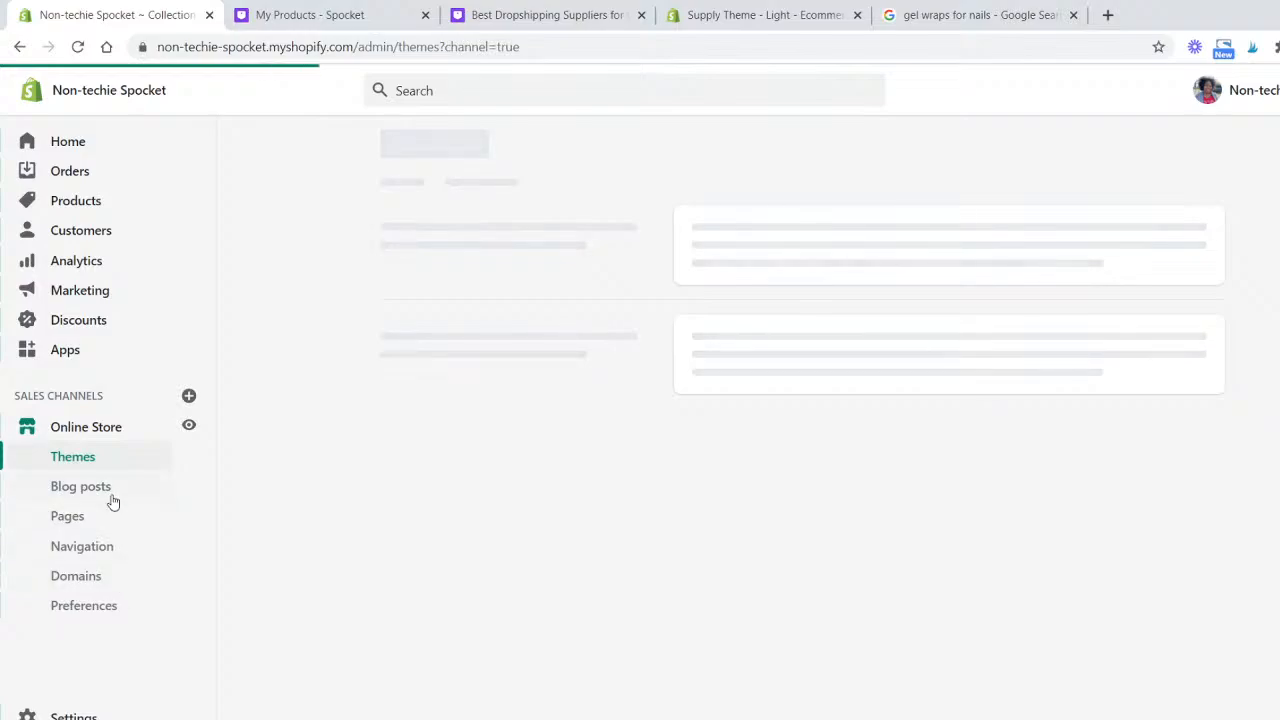
{"action": "left_click", "coordinate": [108, 546]}
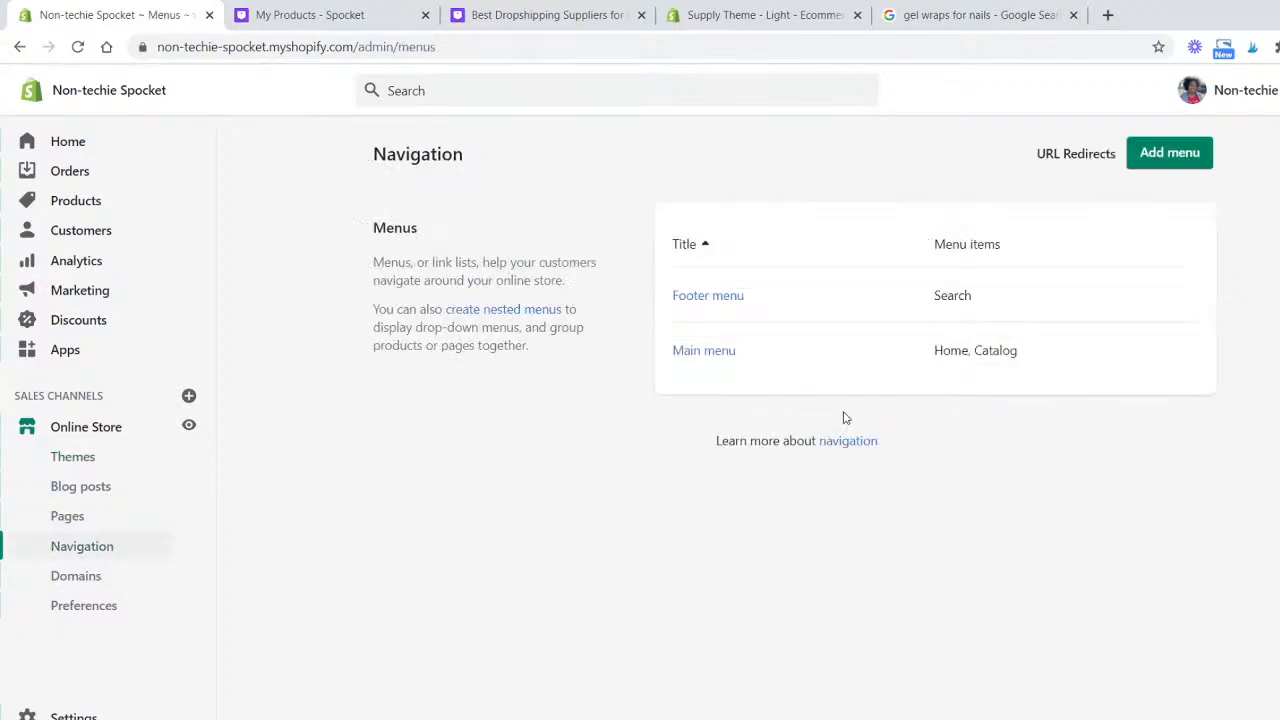
{"action": "left_click", "coordinate": [678, 352]}
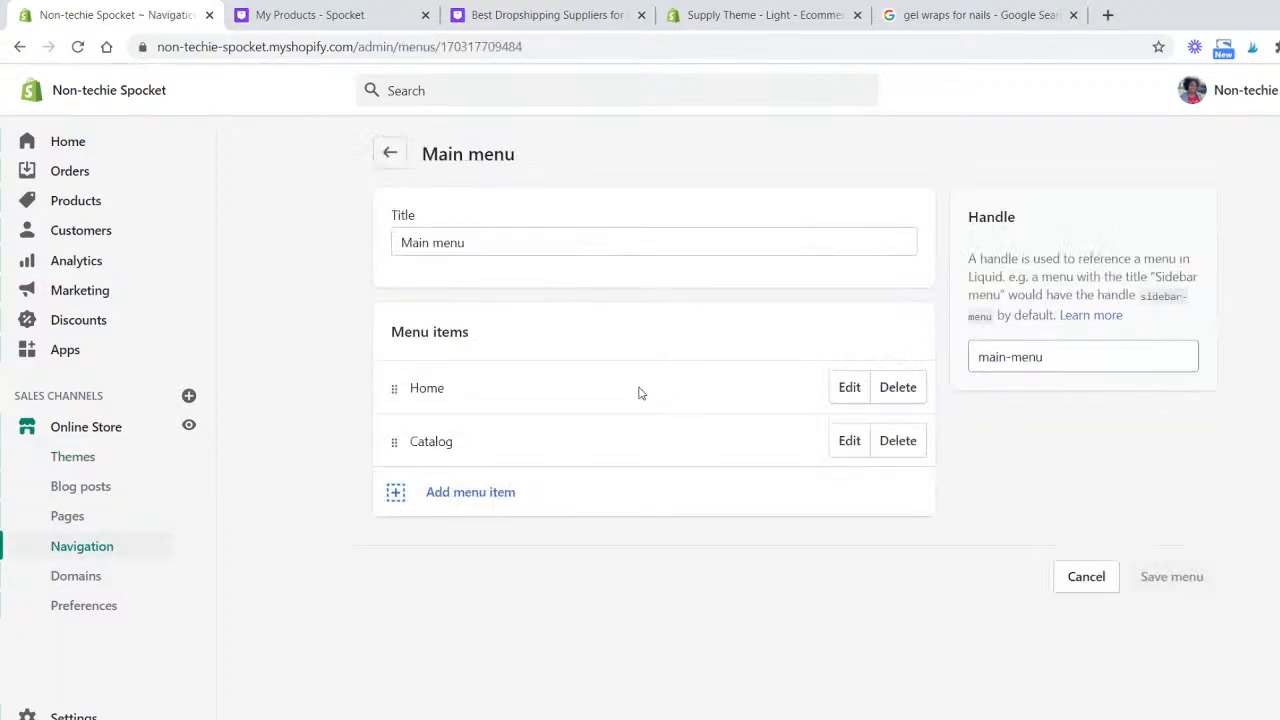
{"action": "left_click", "coordinate": [850, 441]}
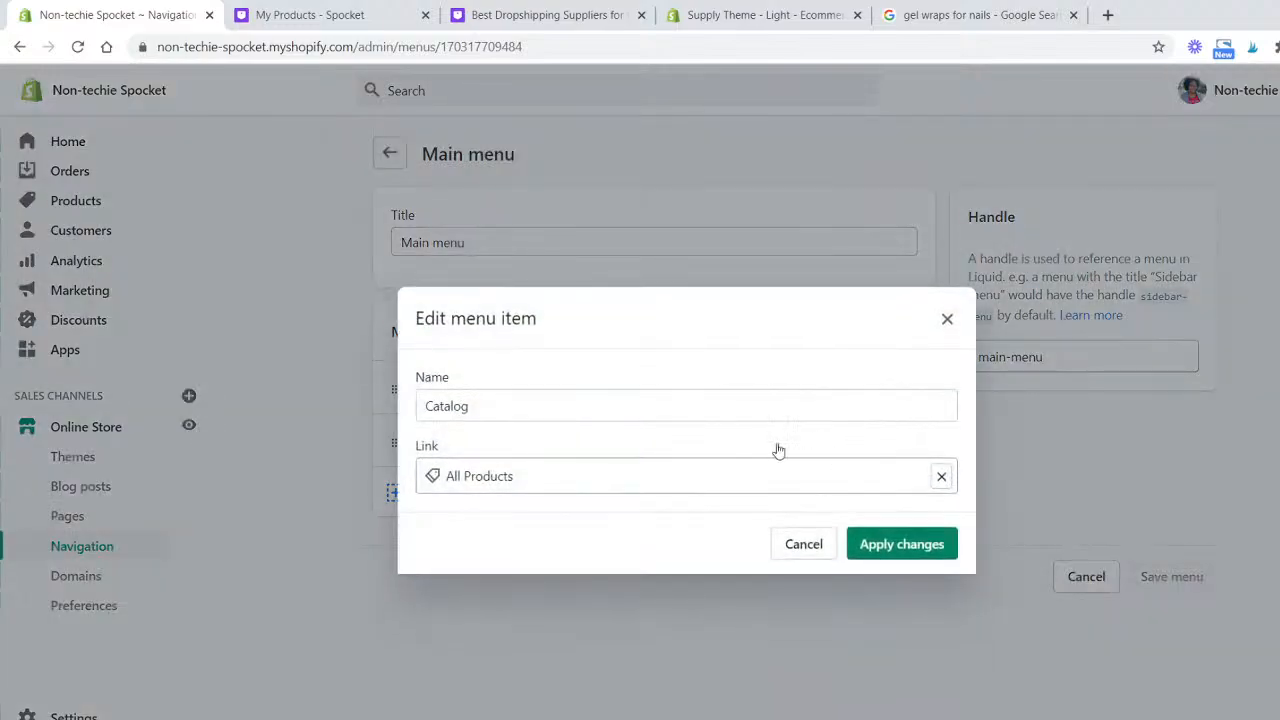
{"action": "double_click", "coordinate": [527, 408]}
{"action": "type", "text": "S"}
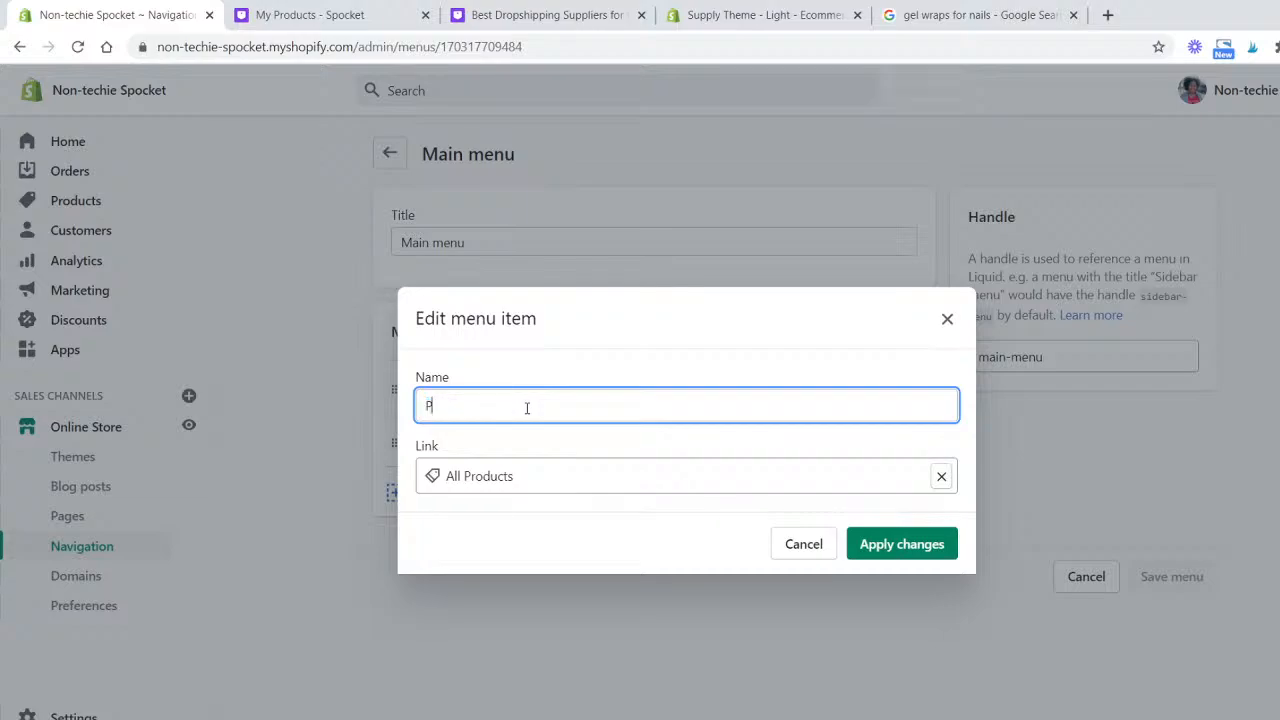
{"action": "key", "text": "BackSpace"}
{"action": "type", "text": "Shop"}
{"action": "left_click", "coordinate": [920, 550]}
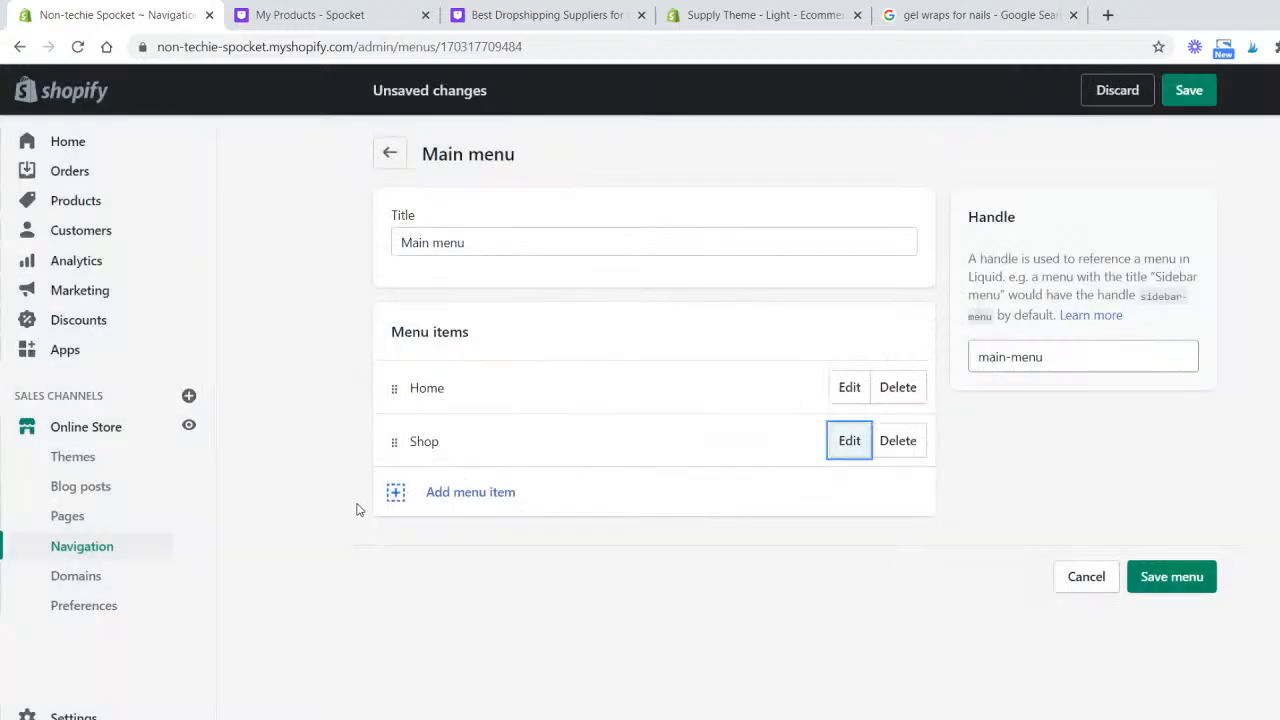
- Add a Fall Looks menu item linked to the Fall Looks collection and nest it under Shop
{"action": "left_click", "coordinate": [460, 492]}
{"action": "left_click", "coordinate": [510, 466]}
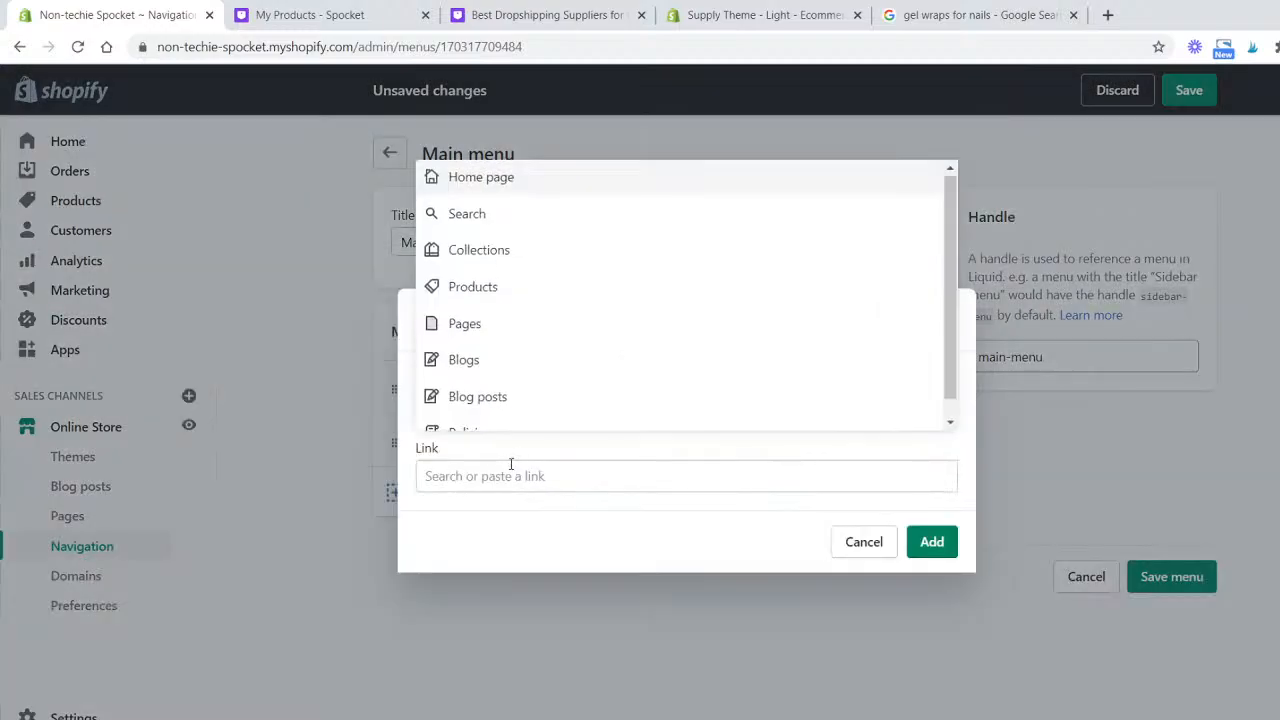
{"action": "left_click", "coordinate": [508, 258]}
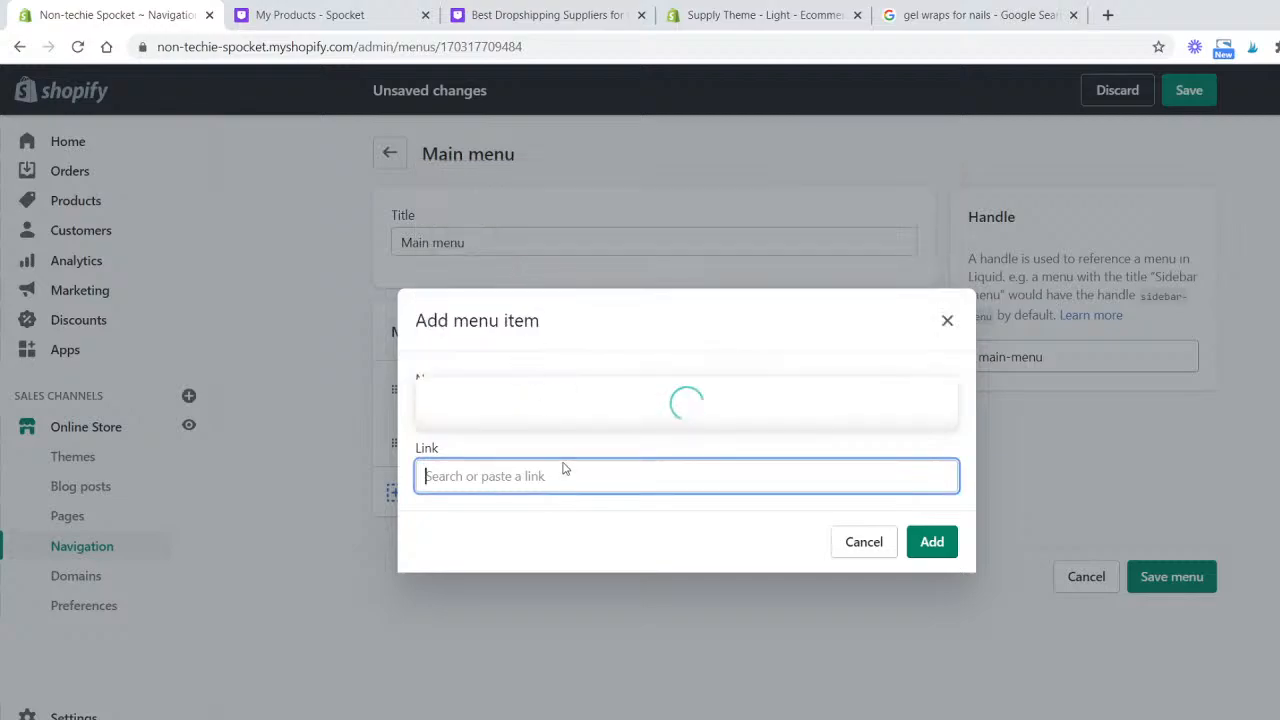
{"action": "left_click", "coordinate": [548, 285]}
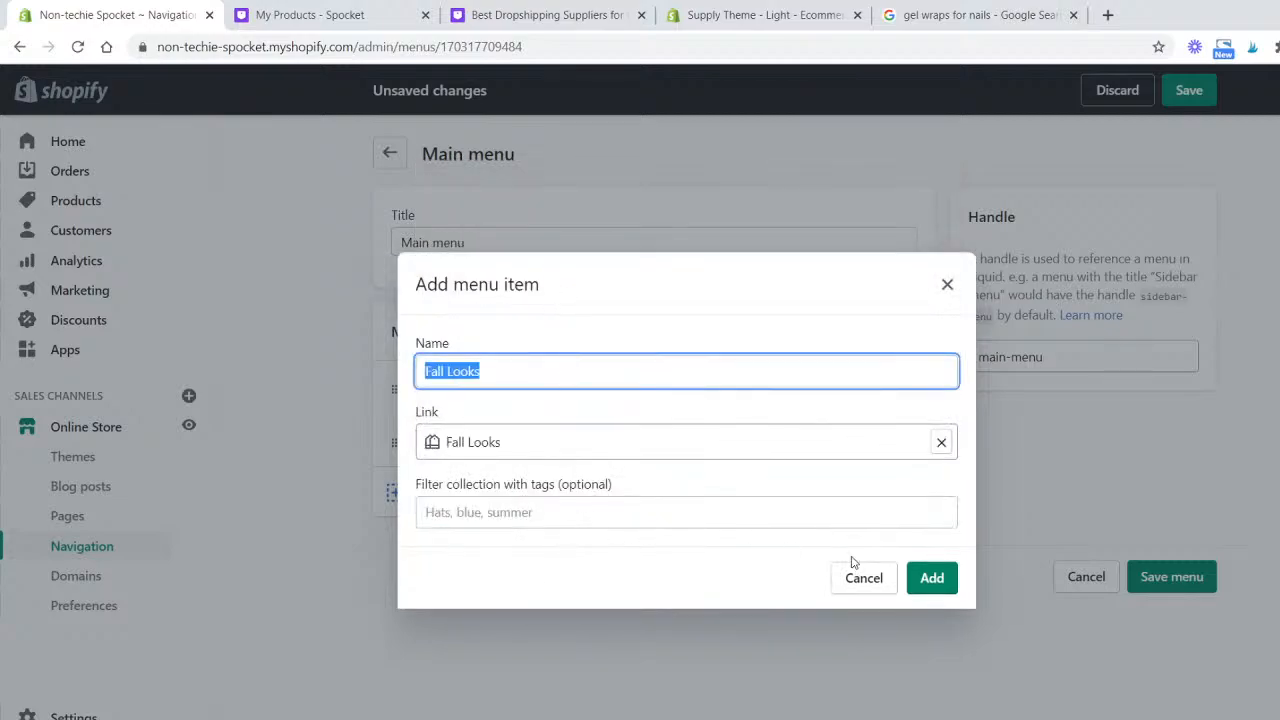
{"action": "left_click", "coordinate": [928, 578]}
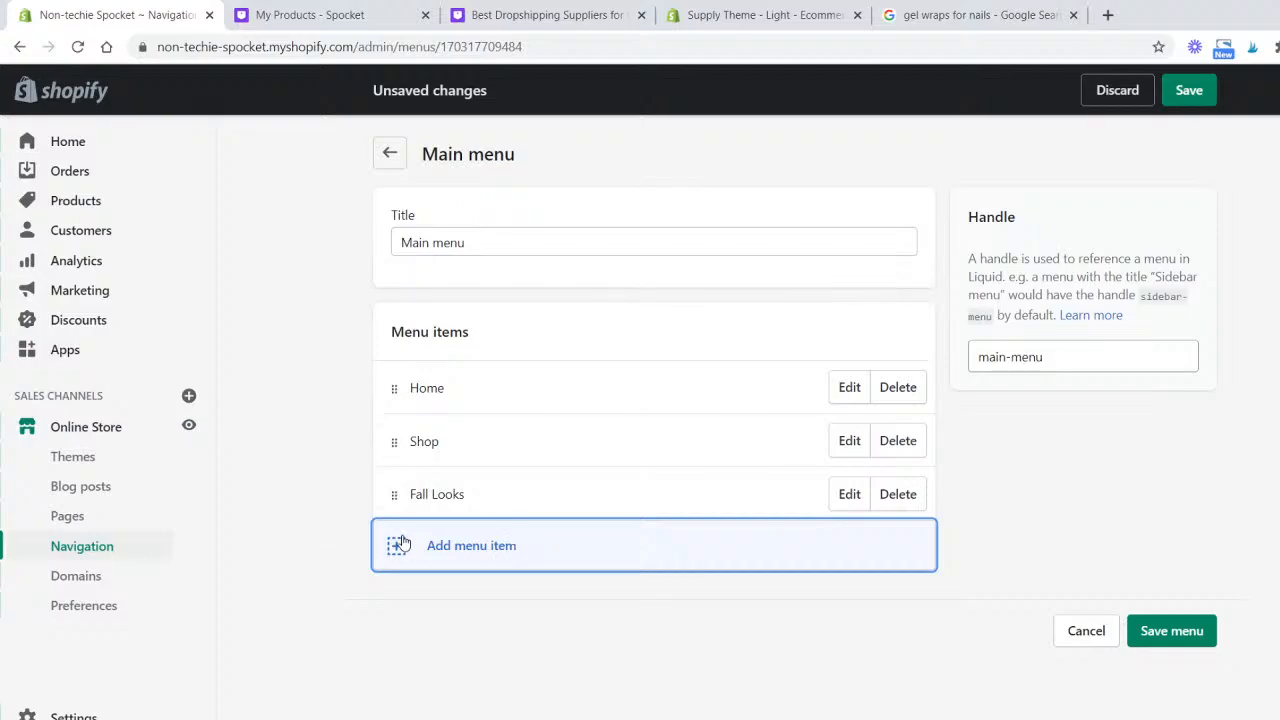
{"action": "left_click_drag", "start_coordinate": [394, 494], "coordinate": [430, 490]}
- Add a Navy menu item linked to the Navy collection and save the menu
{"action": "left_click", "coordinate": [487, 549]}
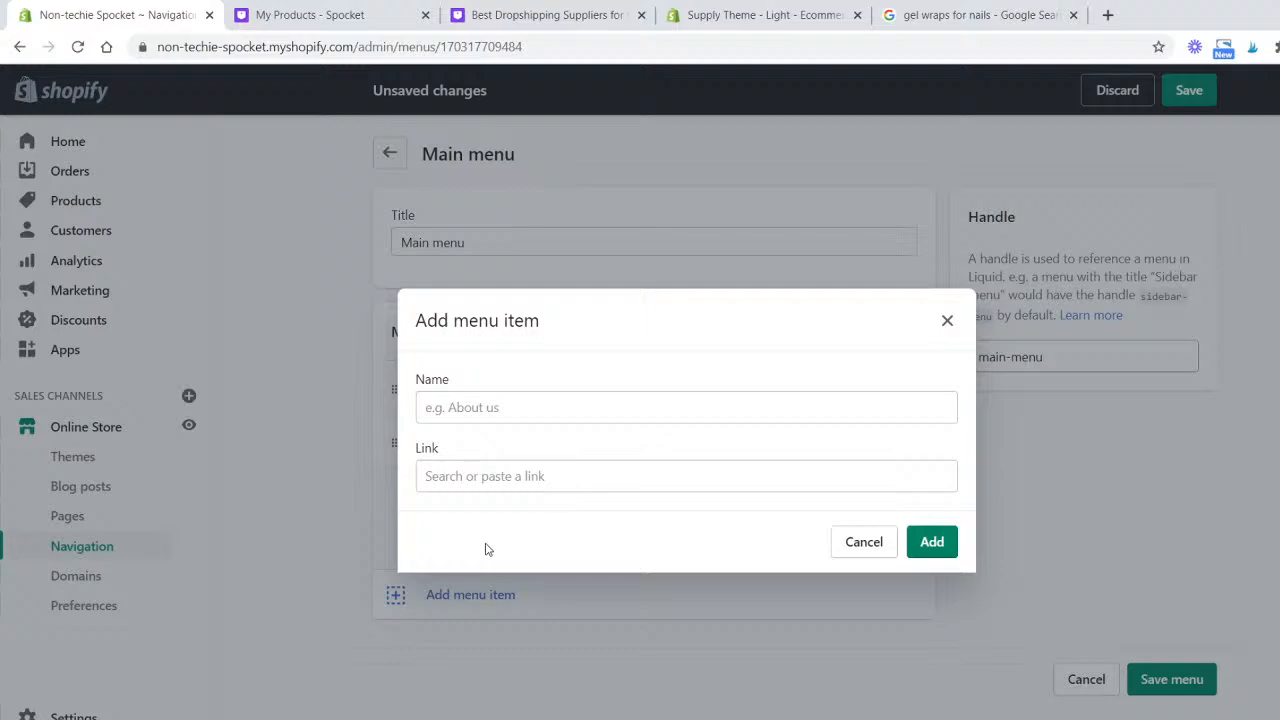
{"action": "left_click", "coordinate": [450, 474]}
{"action": "left_click", "coordinate": [582, 271]}
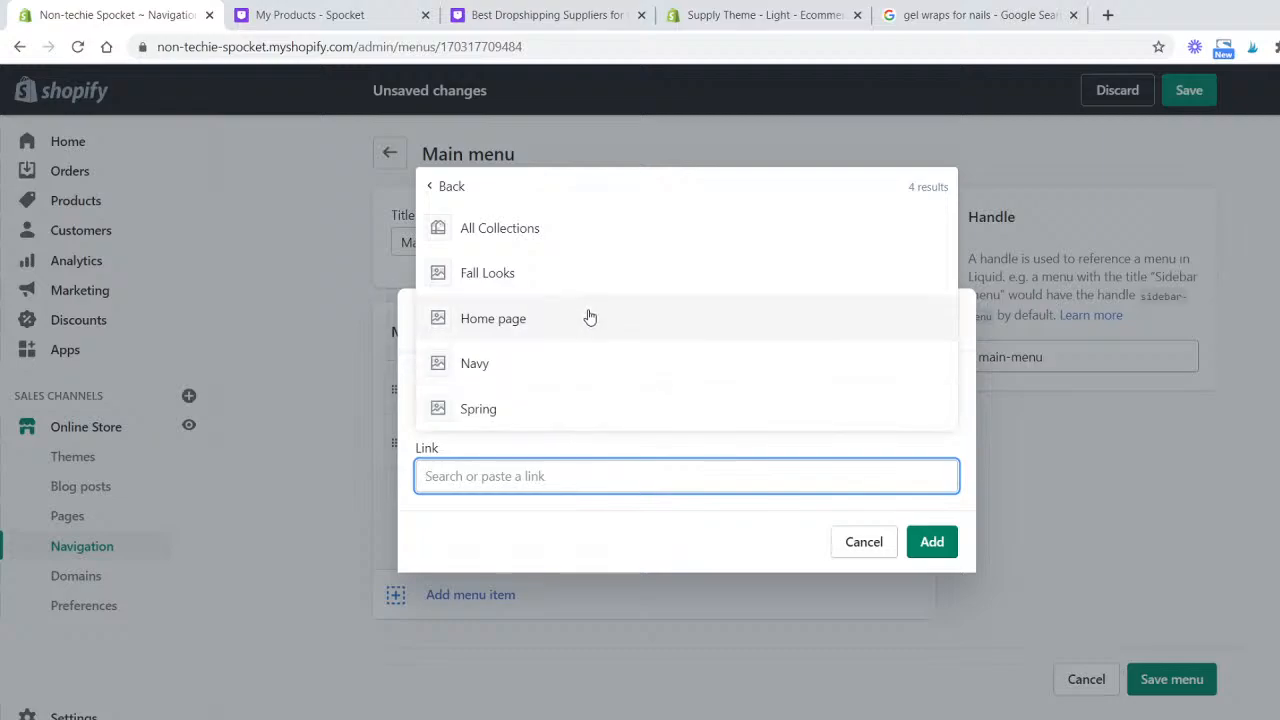
{"action": "left_click", "coordinate": [572, 363]}
{"action": "left_click", "coordinate": [931, 578]}
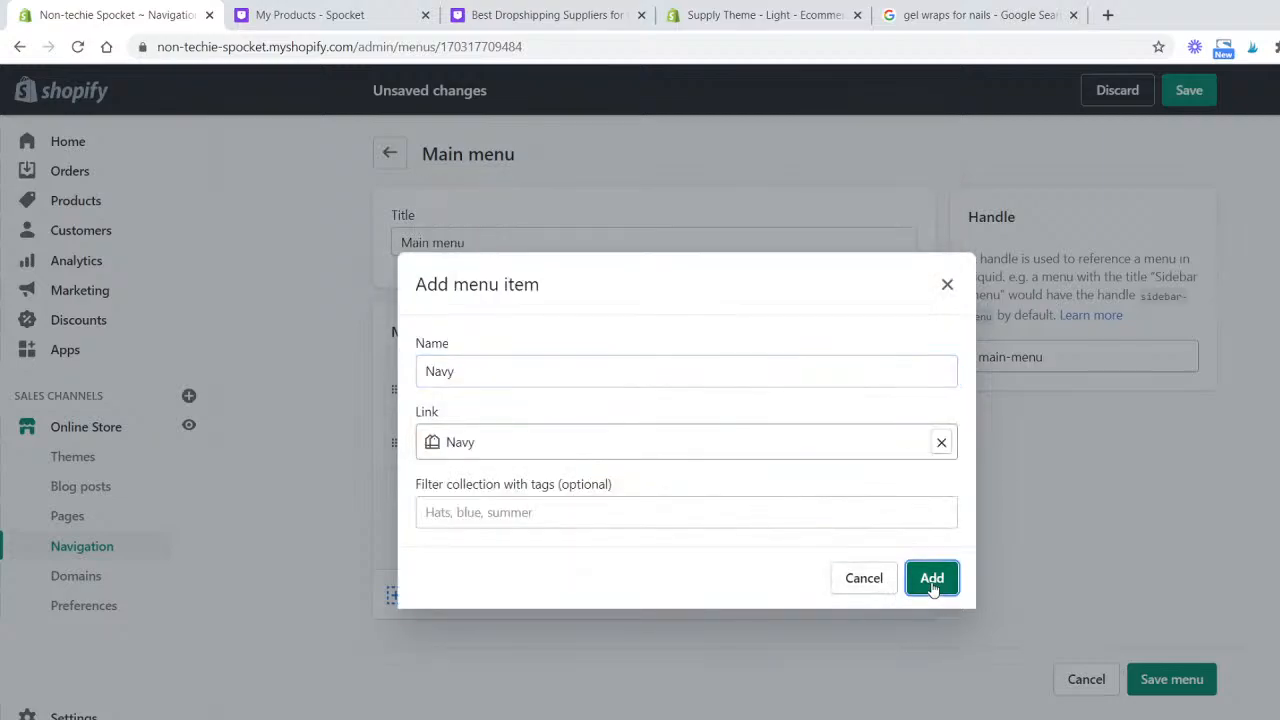
{"action": "left_click", "coordinate": [1190, 100]}
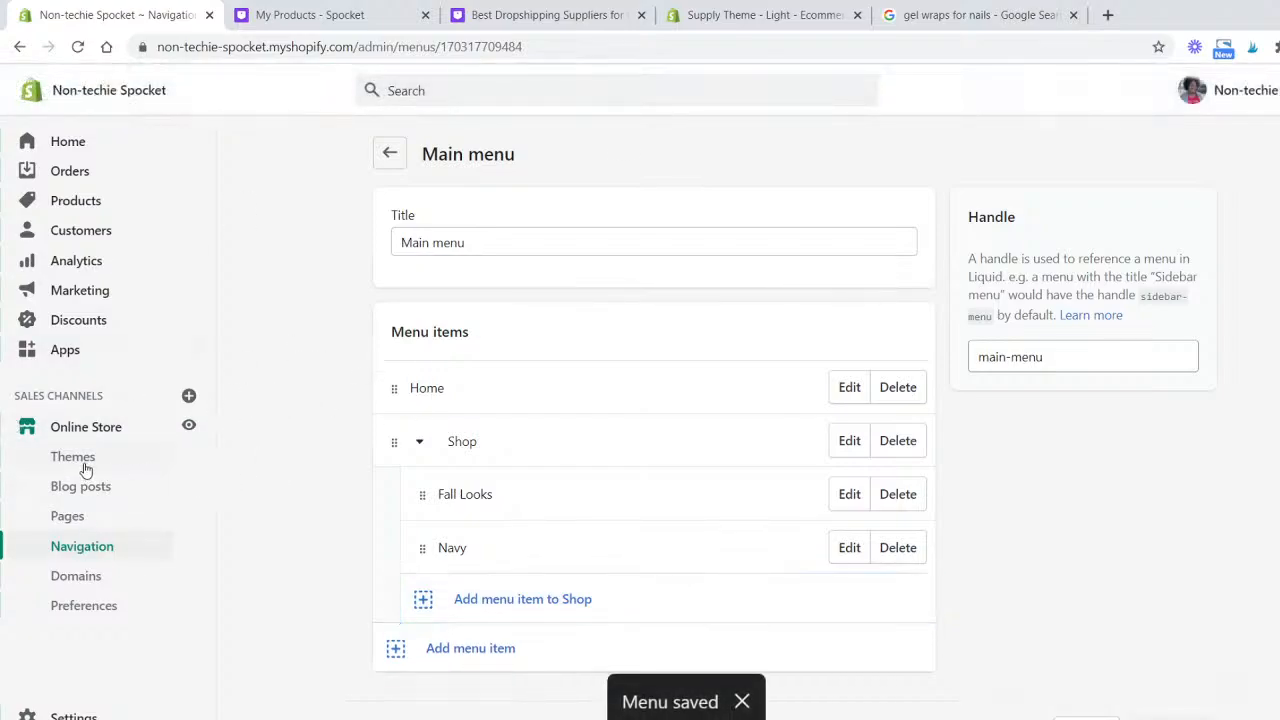
- Create a new page titled Contact using the page.contact template and save it
{"action": "left_click", "coordinate": [90, 520]}
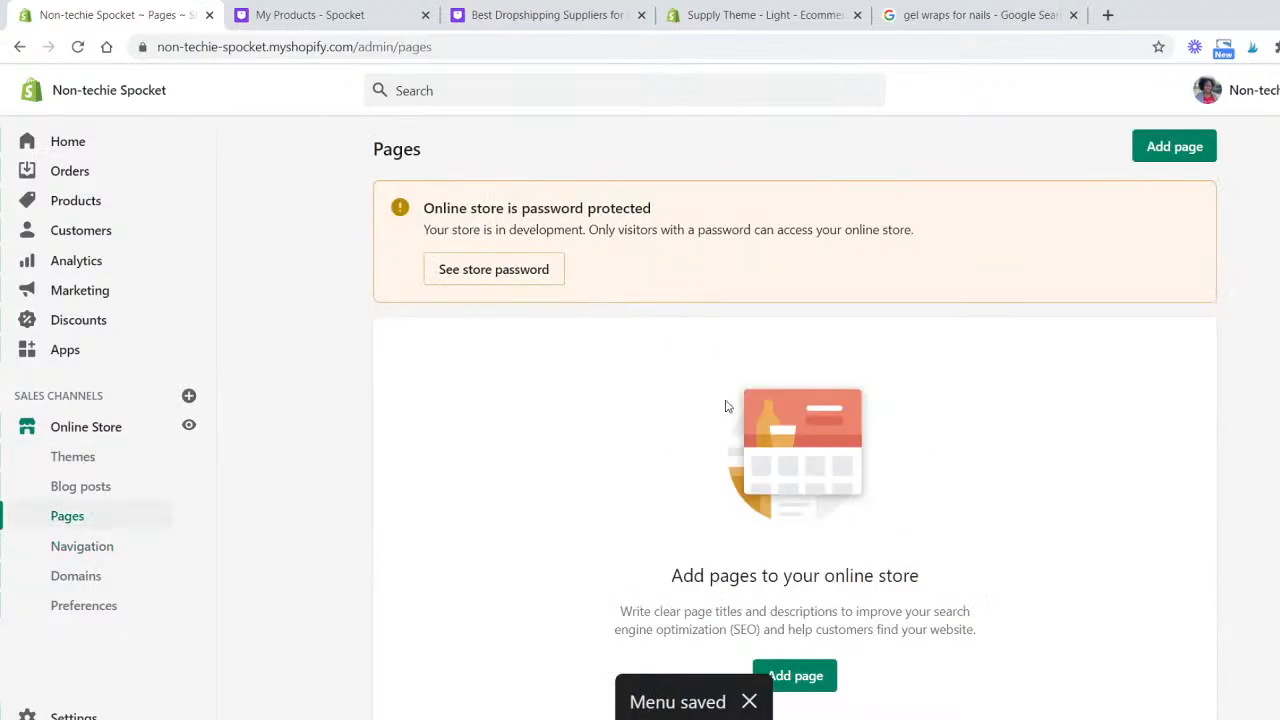
{"action": "scroll", "coordinate": [732, 403], "scroll_direction": "down", "scroll_amount": 1}
{"action": "scroll", "coordinate": [732, 403], "scroll_direction": "down", "scroll_amount": 1}
{"action": "left_click", "coordinate": [806, 563]}
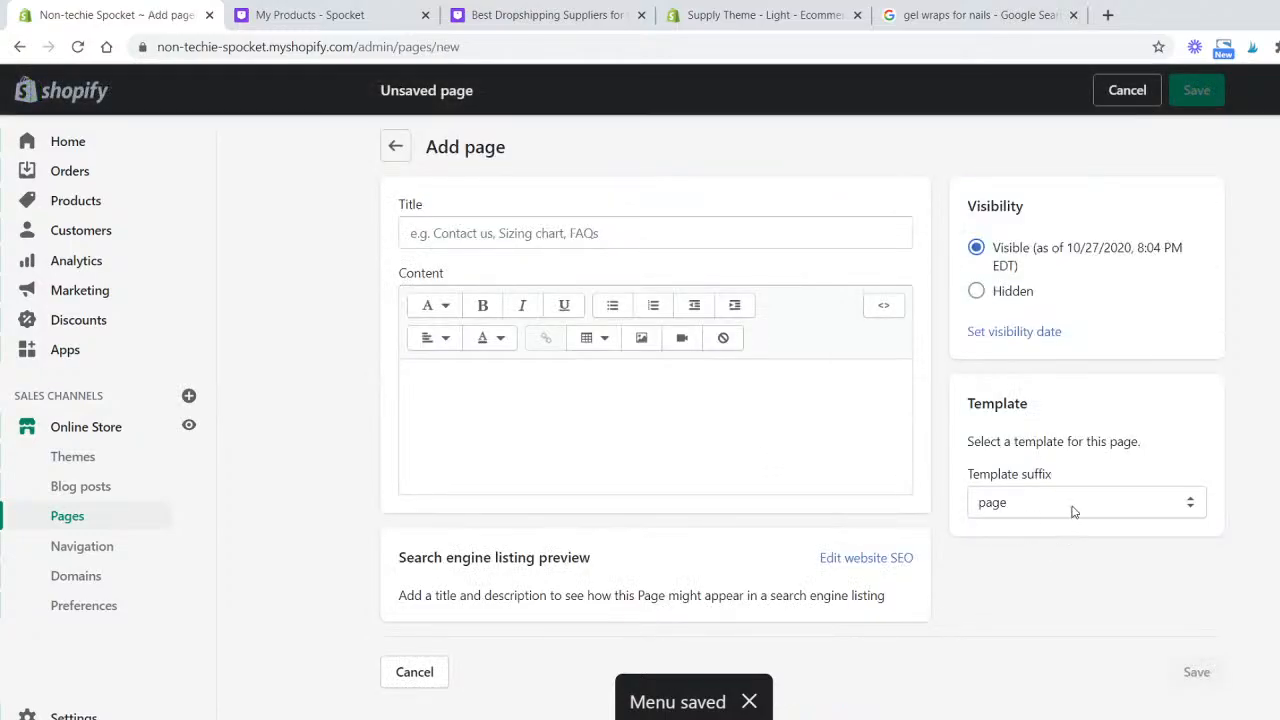
{"action": "left_click", "coordinate": [1074, 511]}
{"action": "left_click", "coordinate": [1110, 548]}
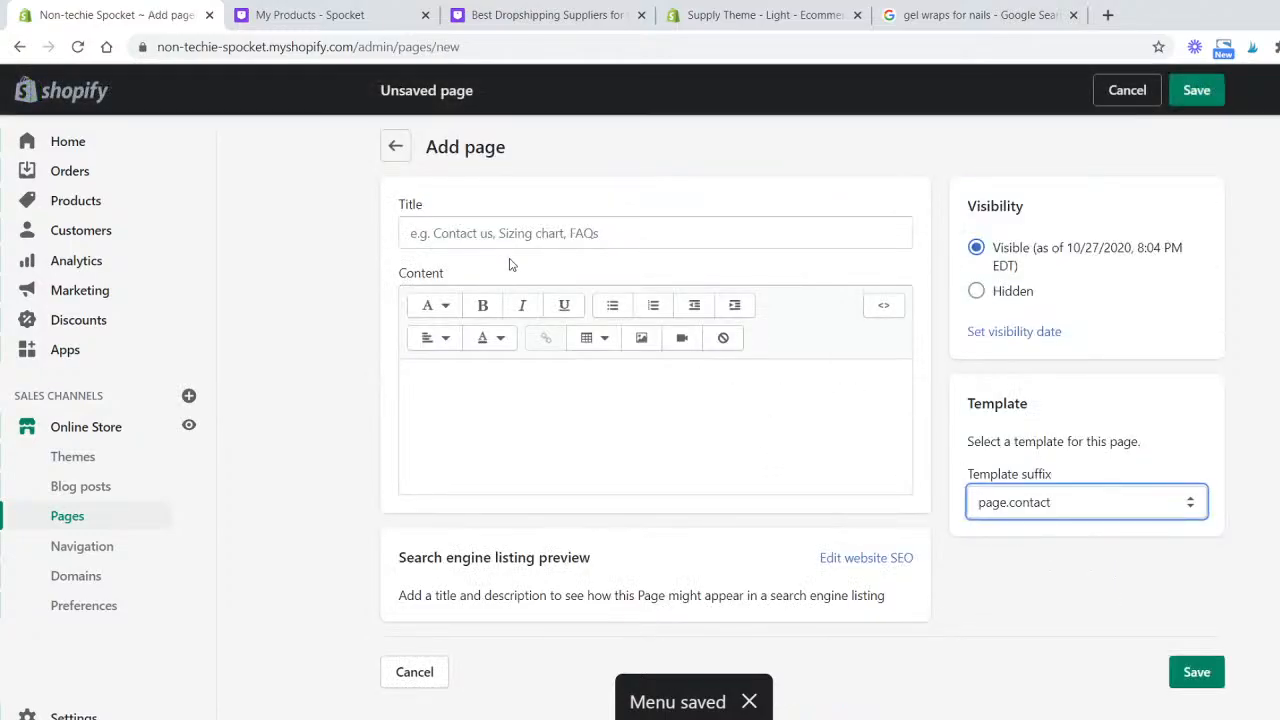
{"action": "left_click", "coordinate": [713, 237]}
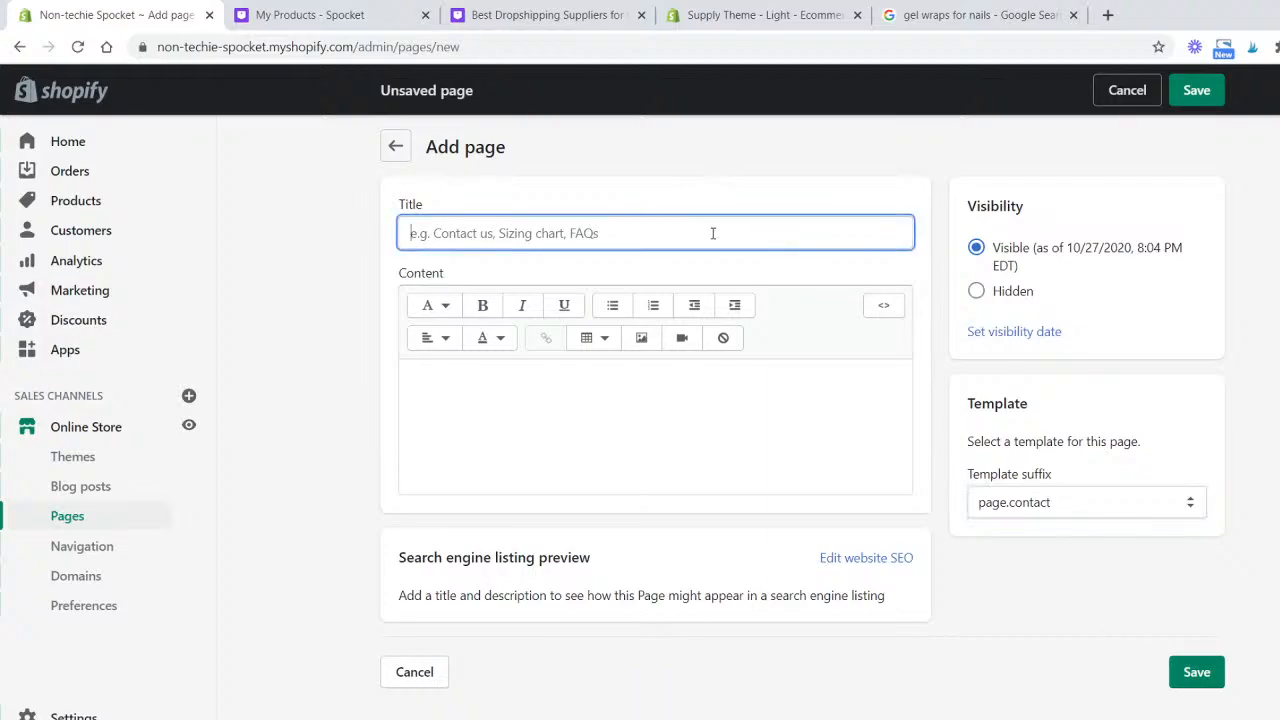
{"action": "type", "text": "Contact"}
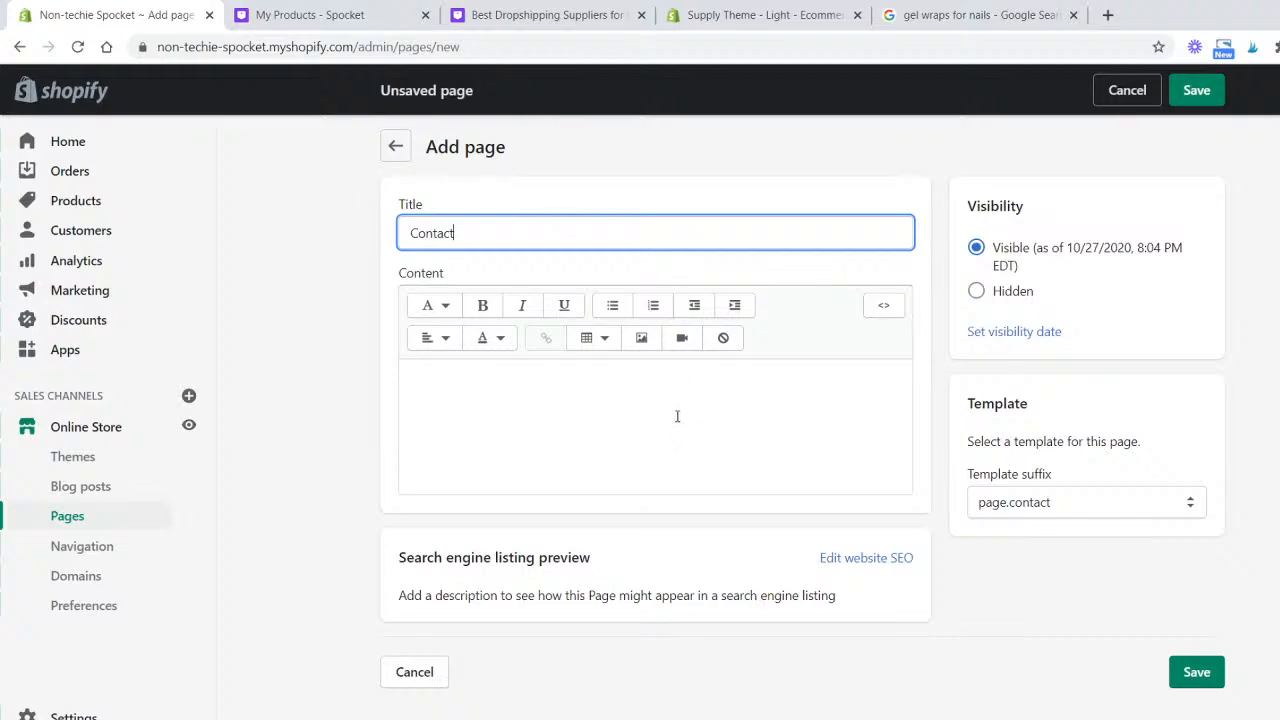
{"action": "left_click", "coordinate": [678, 412]}
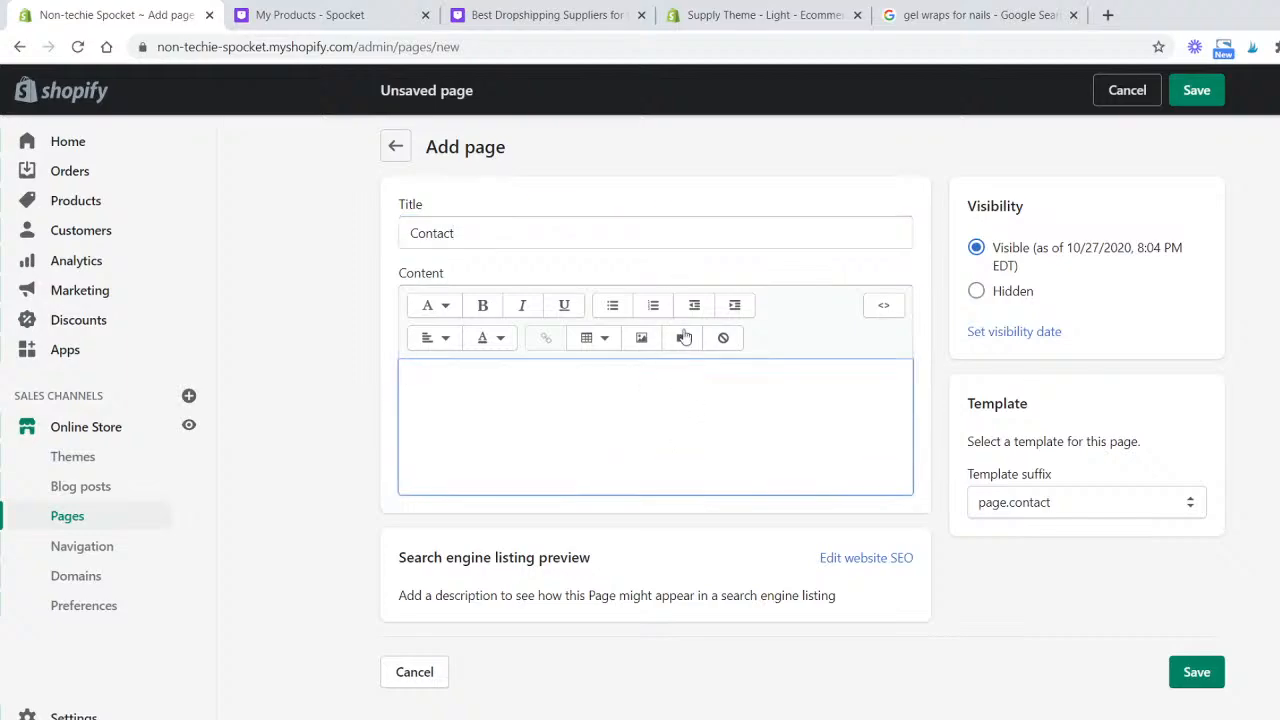
{"action": "left_click", "coordinate": [1210, 95]}
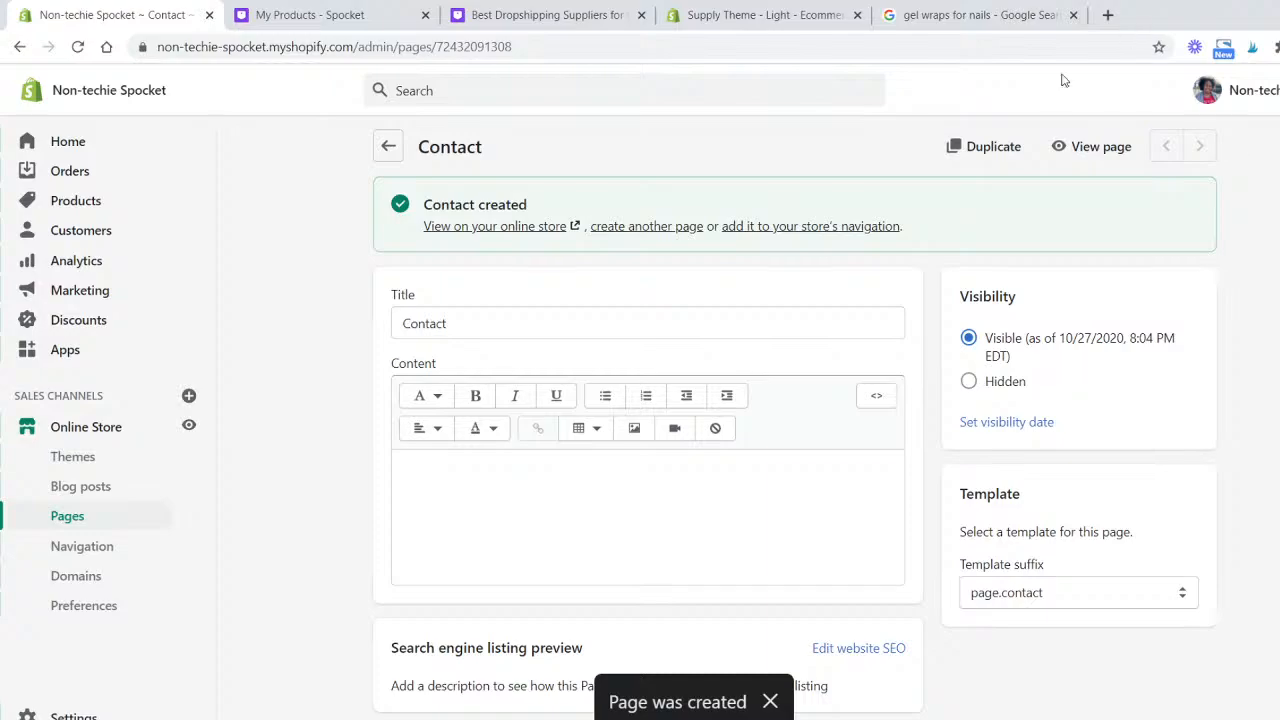
- Try to add a Main menu item linking to the Contact page
{"action": "left_click", "coordinate": [812, 231]}
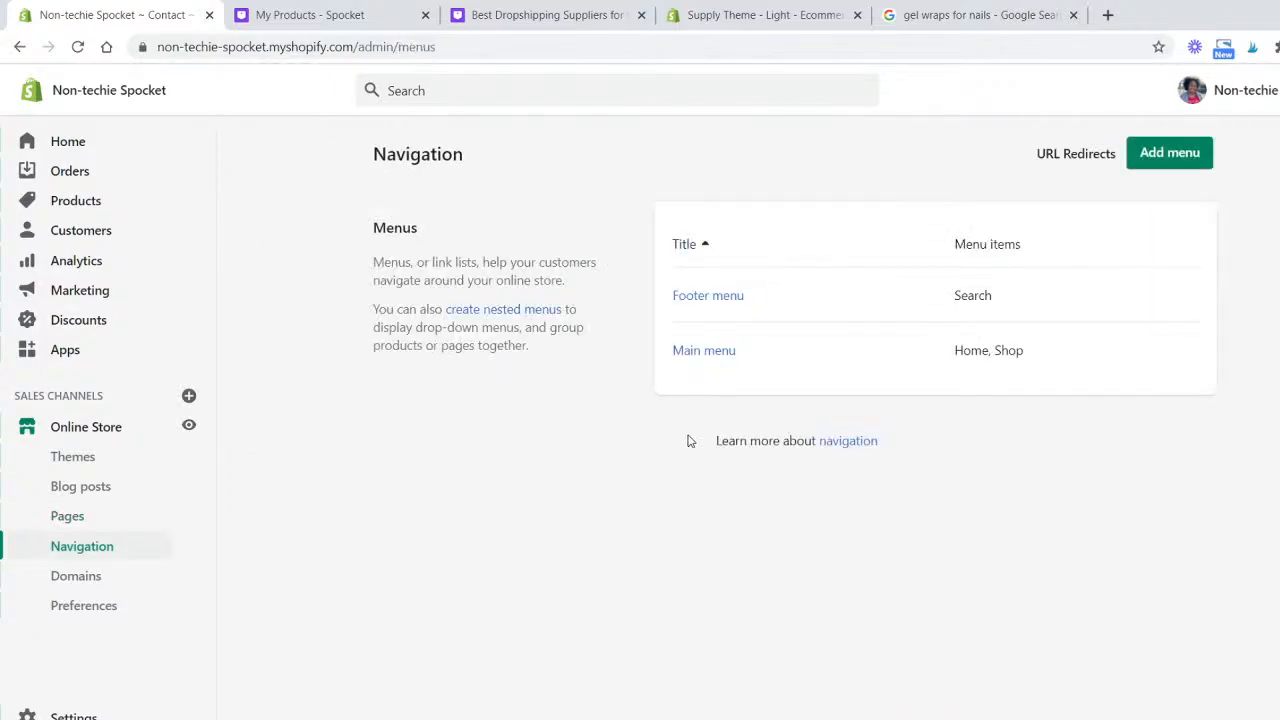
{"action": "left_click", "coordinate": [713, 356]}
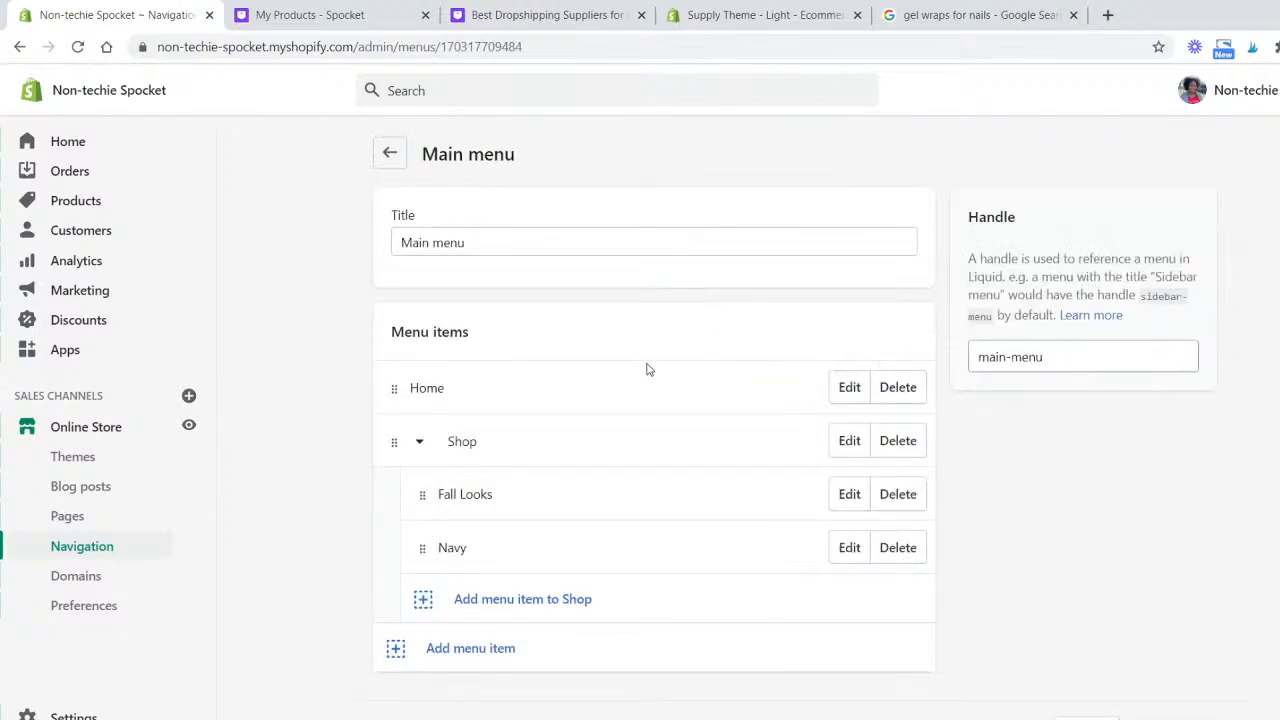
{"action": "left_click", "coordinate": [456, 601]}
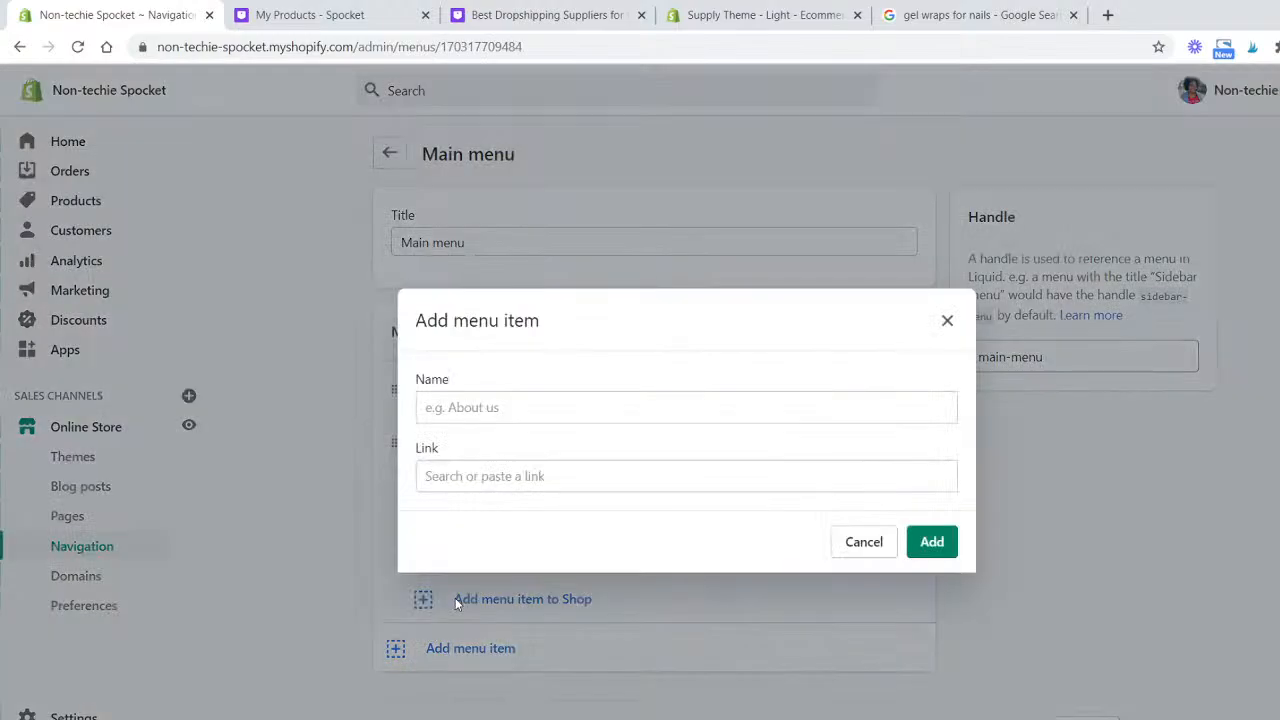
{"action": "left_click", "coordinate": [862, 541]}
{"action": "left_click", "coordinate": [508, 650]}
{"action": "left_click", "coordinate": [636, 478]}
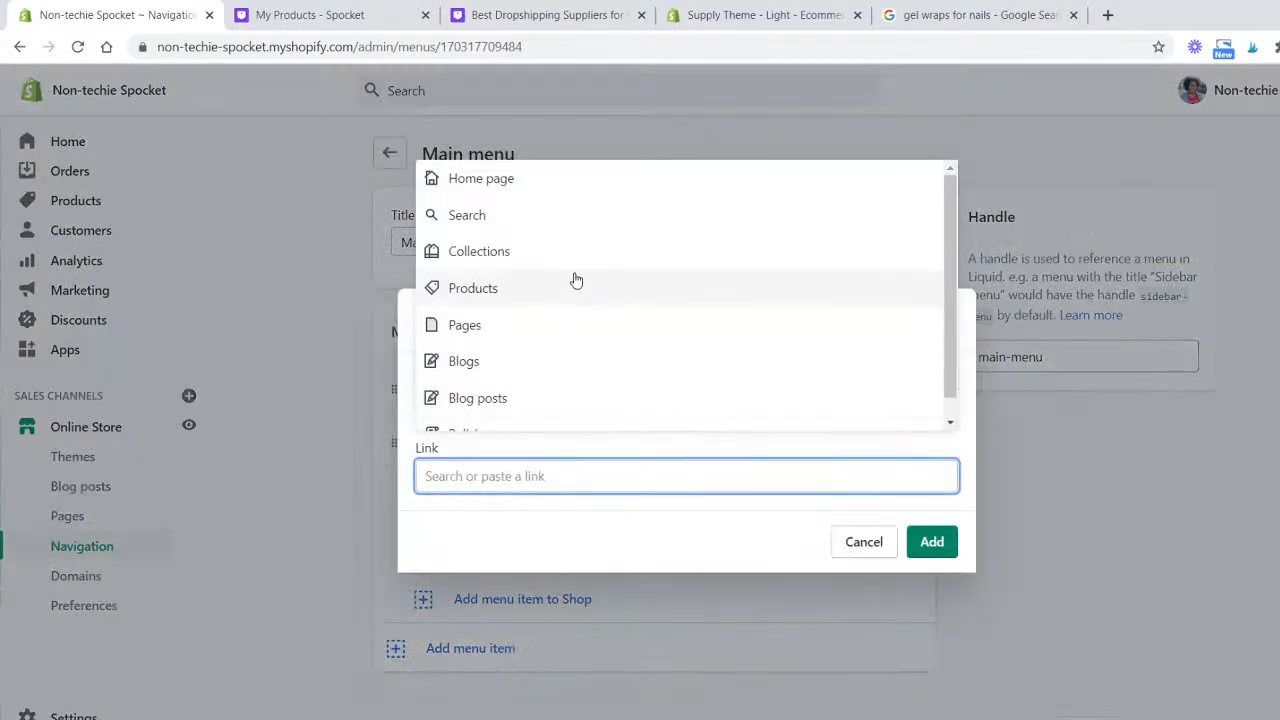
{"action": "scroll", "coordinate": [560, 340], "scroll_direction": "down", "scroll_amount": 1}
{"action": "scroll", "coordinate": [520, 300], "scroll_direction": "up", "scroll_amount": 1}
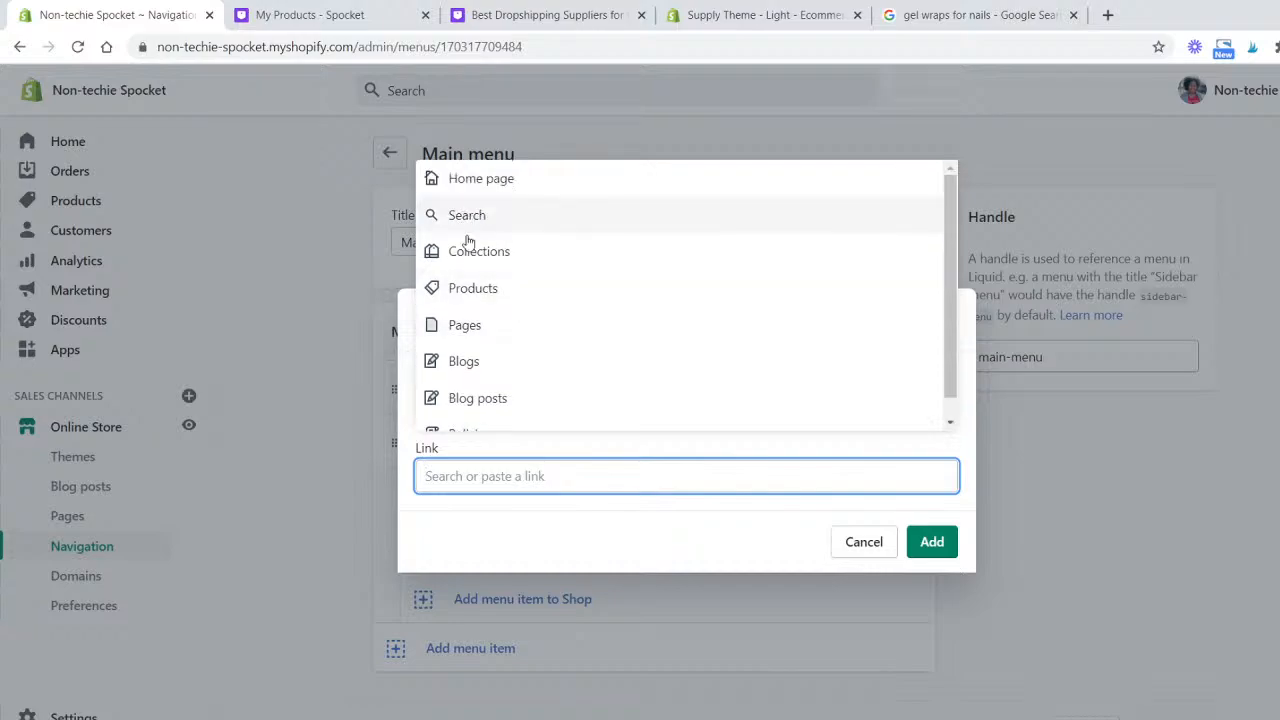
{"action": "left_click", "coordinate": [480, 331]}
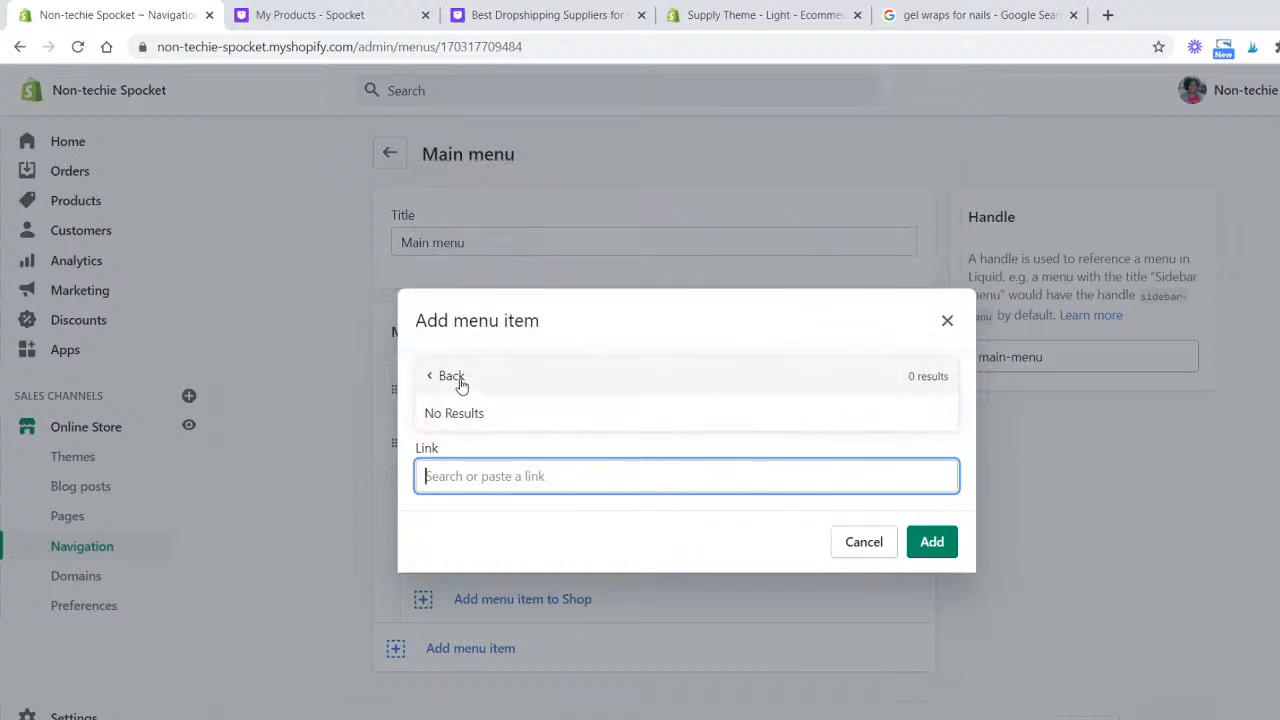
{"action": "left_click", "coordinate": [500, 380]}
{"action": "scroll", "coordinate": [535, 370], "scroll_direction": "down", "scroll_amount": 1}
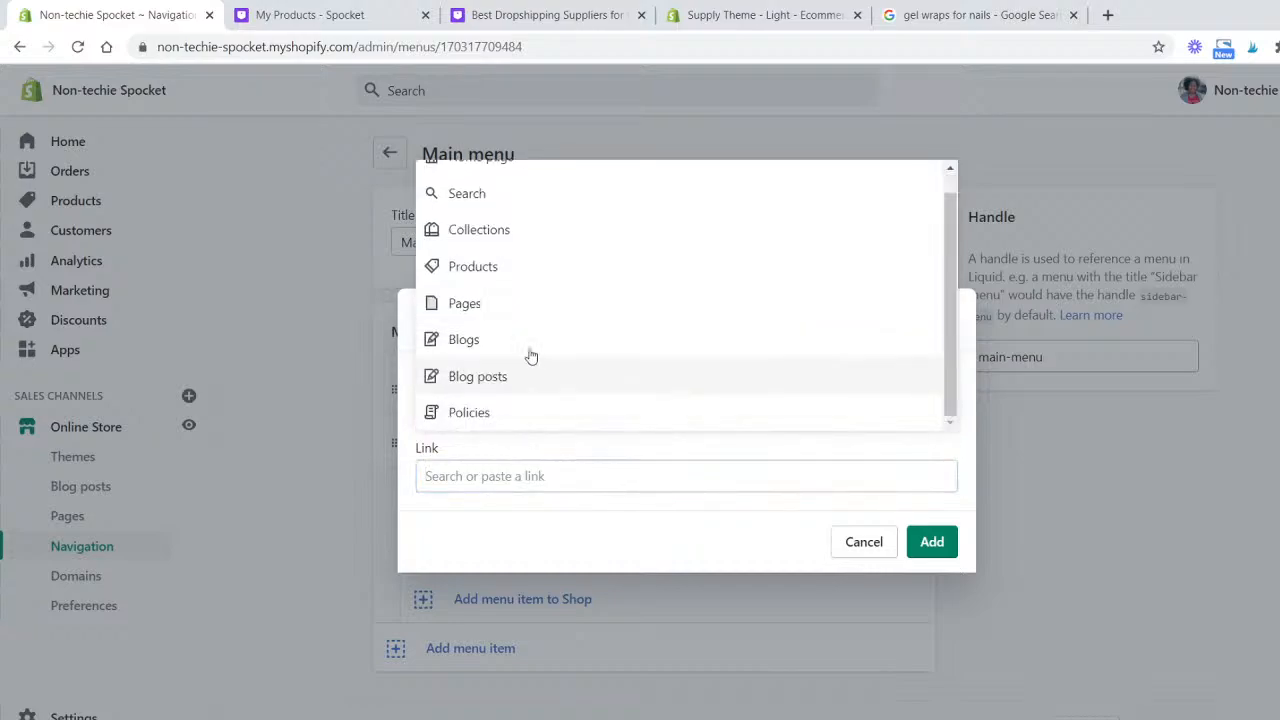
{"action": "left_click", "coordinate": [533, 468]}
{"action": "type", "text": "Con"}
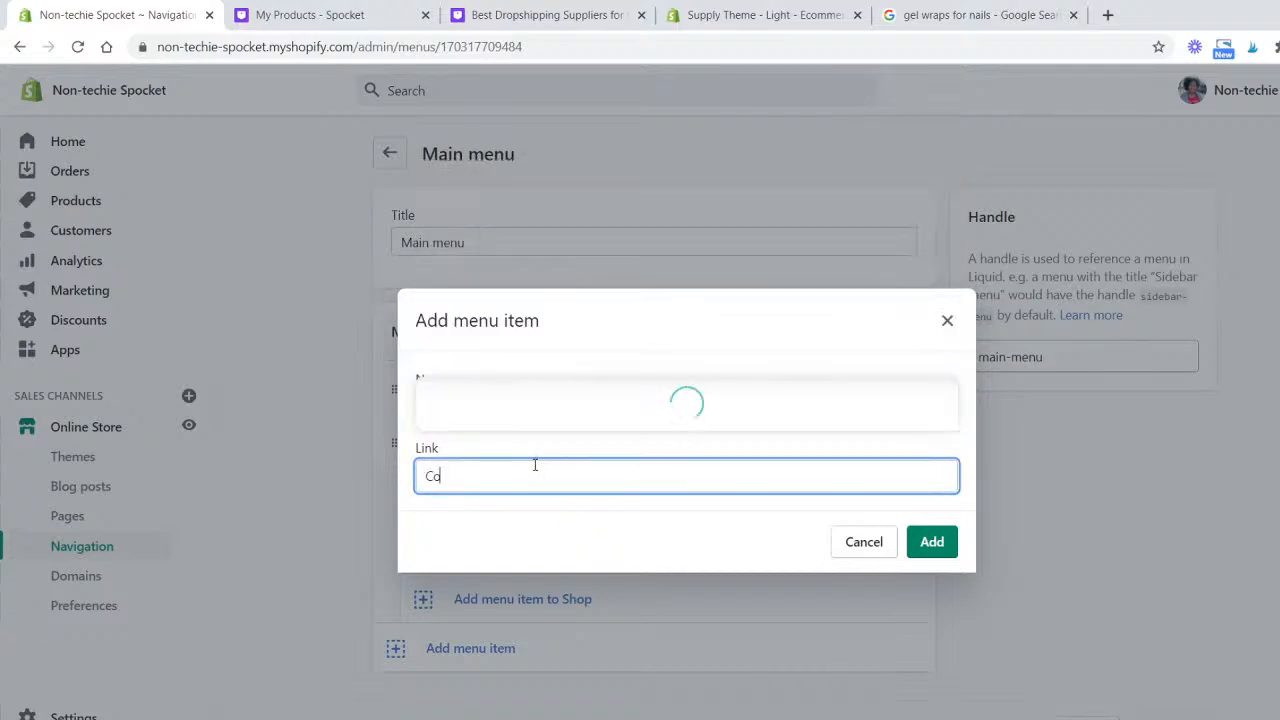
{"action": "left_click", "coordinate": [866, 541]}
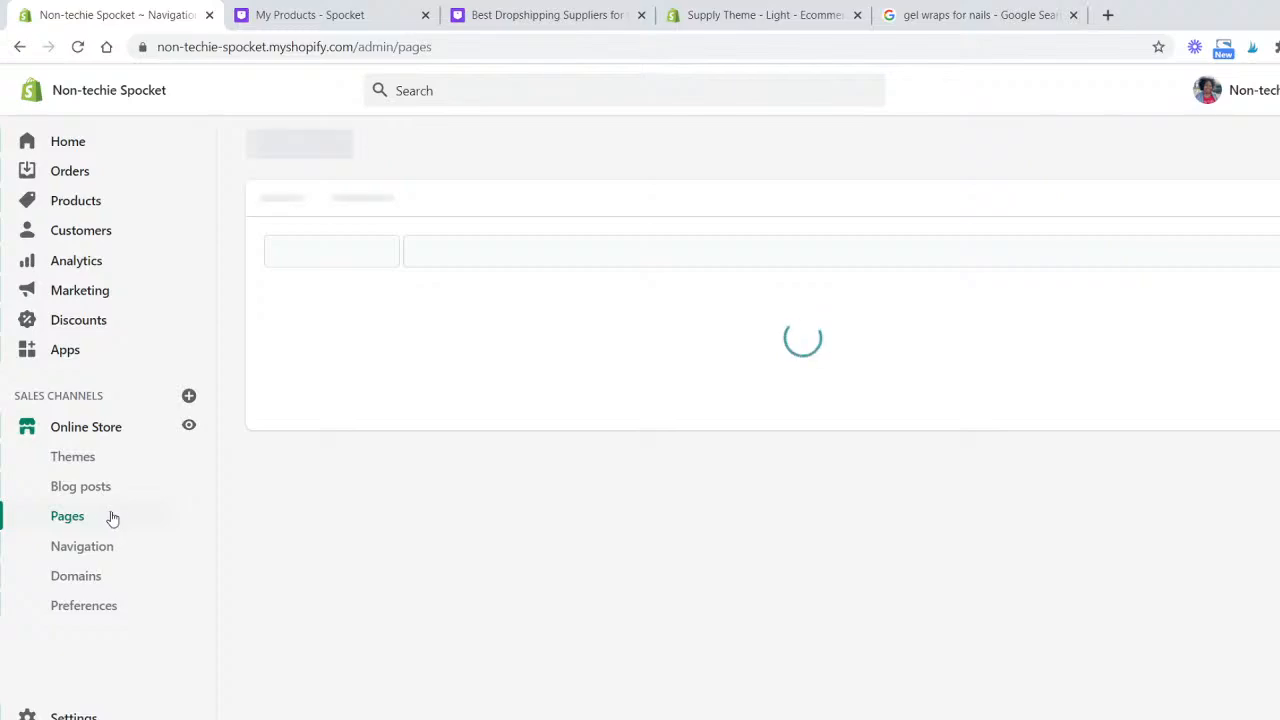
- Add a top-level Contact item to the Main menu linked to the Contact page and save the menu
{"action": "left_click", "coordinate": [414, 496]}
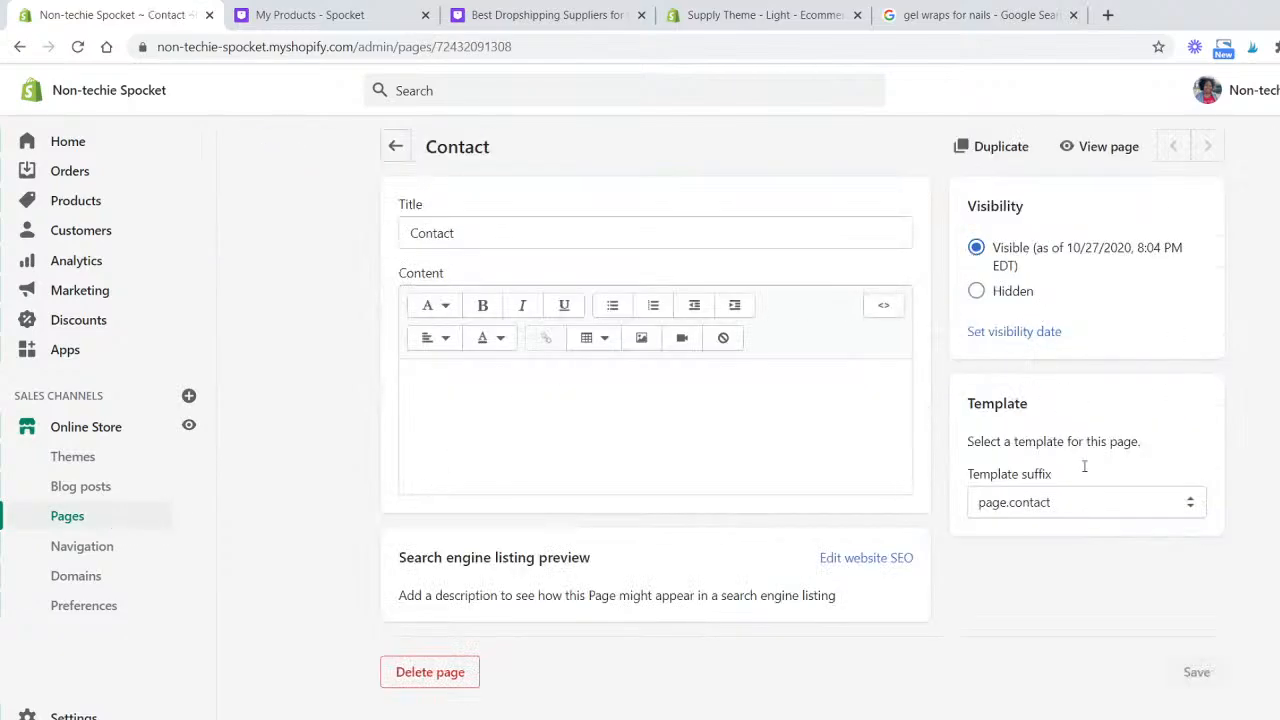
{"action": "left_click", "coordinate": [394, 155]}
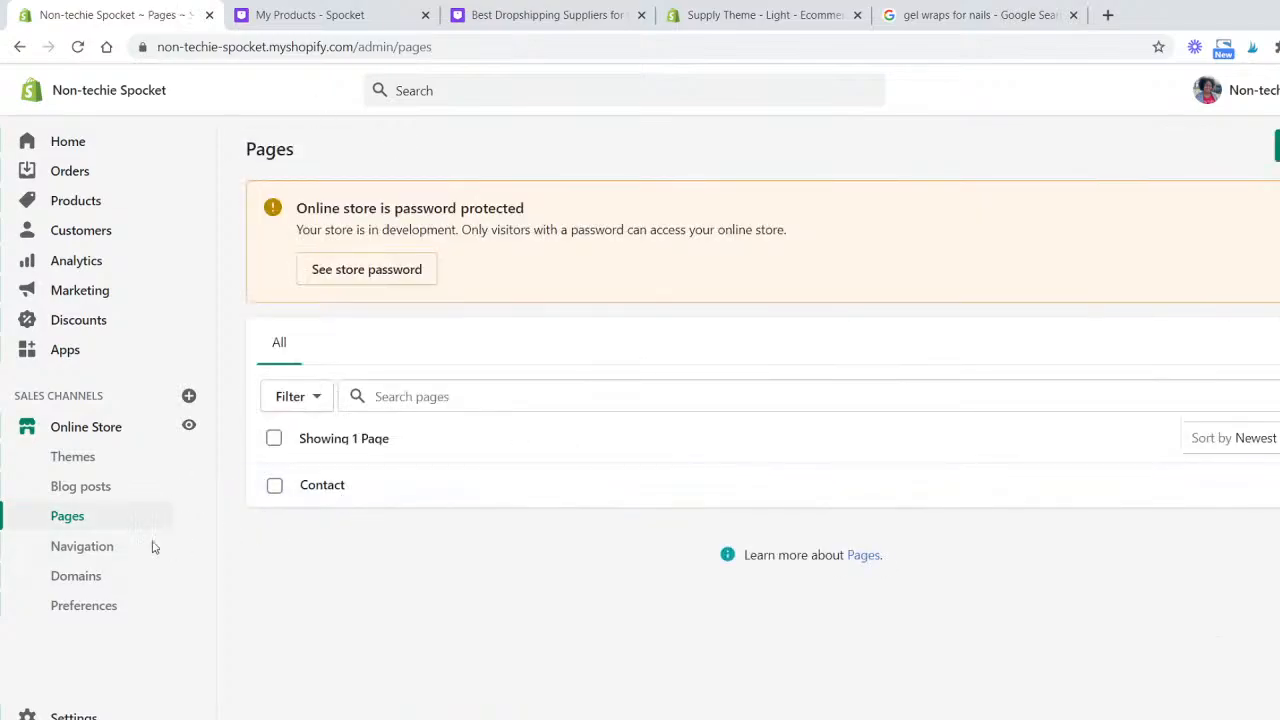
{"action": "left_click", "coordinate": [84, 551]}
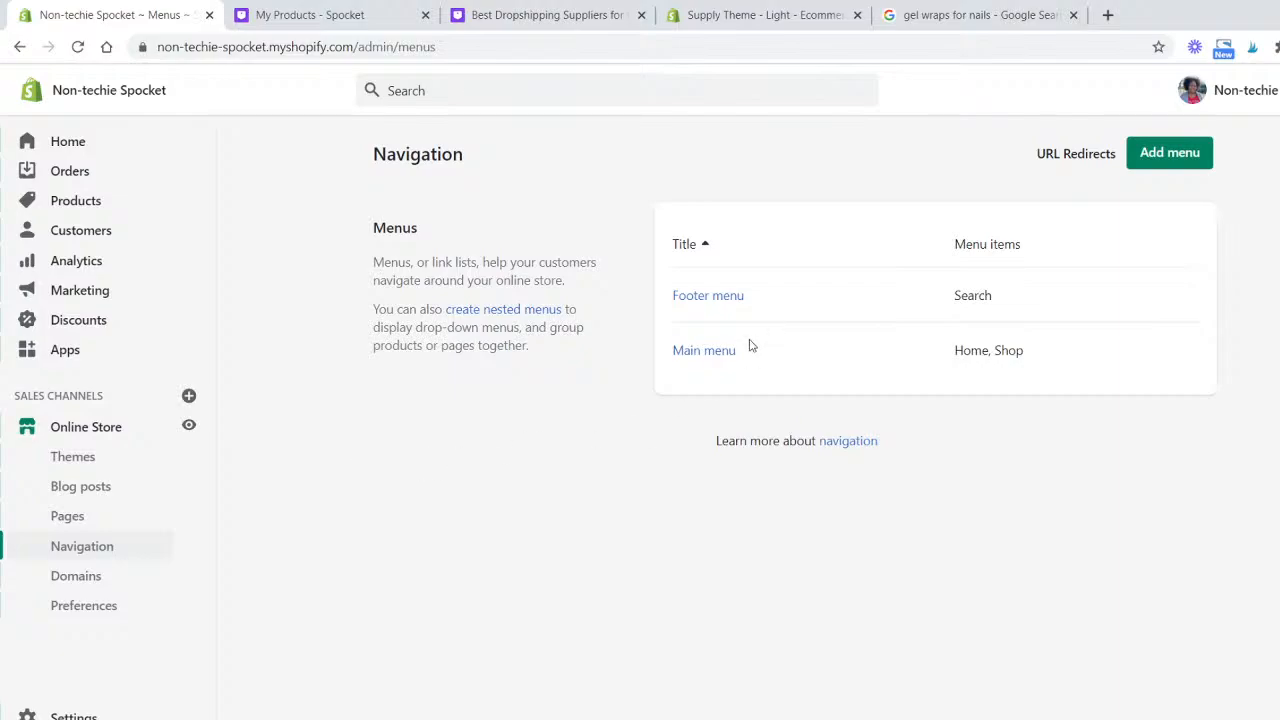
{"action": "left_click", "coordinate": [716, 353]}
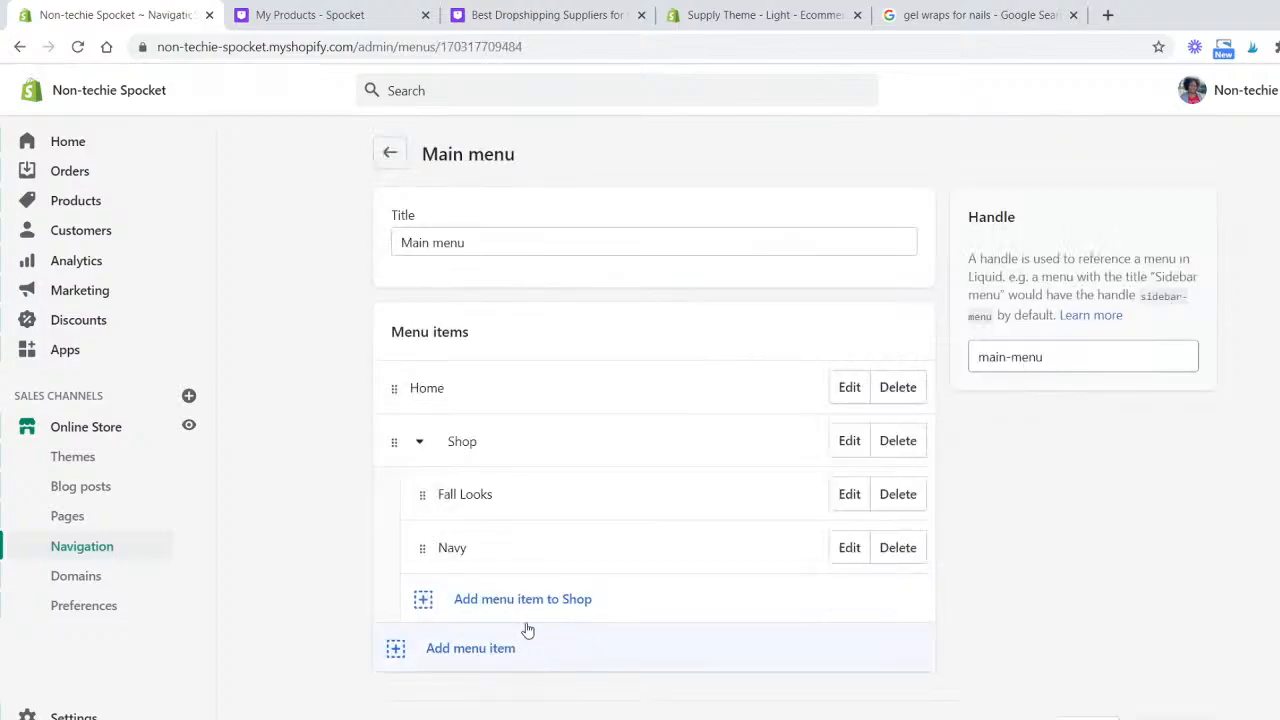
{"action": "left_click", "coordinate": [468, 648]}
{"action": "left_click", "coordinate": [498, 468]}
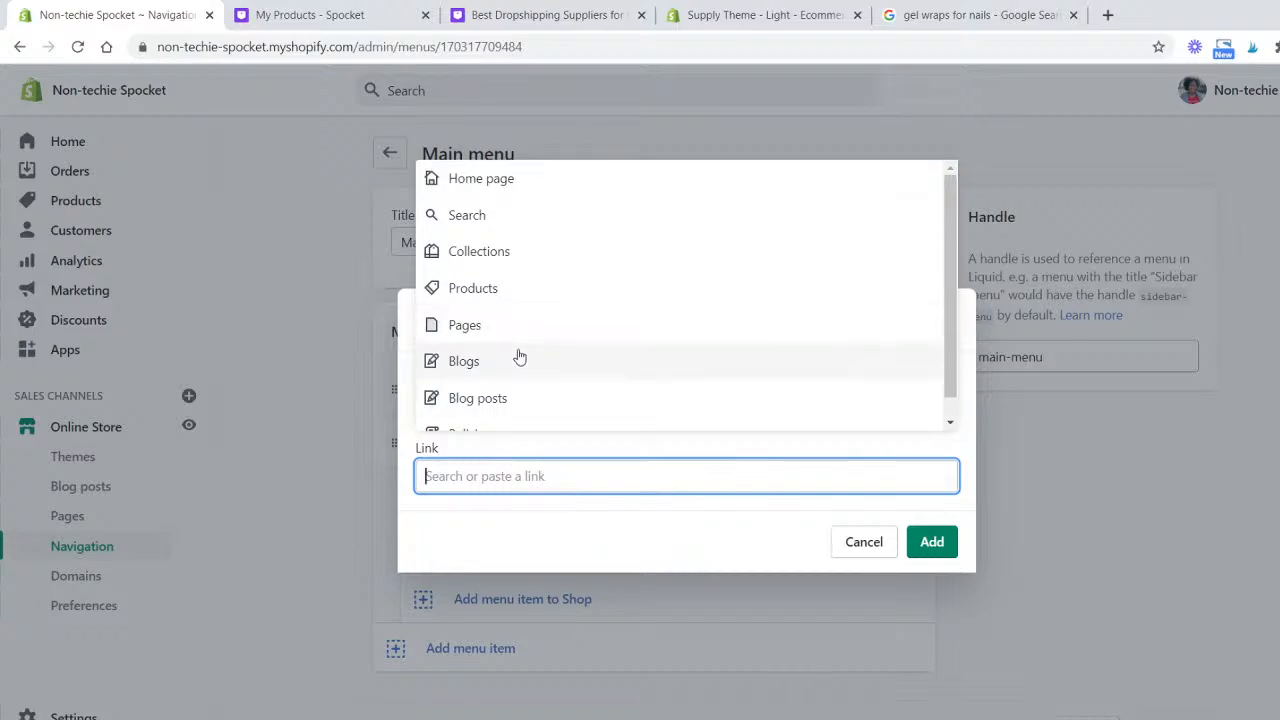
{"action": "scroll", "coordinate": [517, 354], "scroll_direction": "down", "scroll_amount": 1}
{"action": "left_click", "coordinate": [507, 313]}
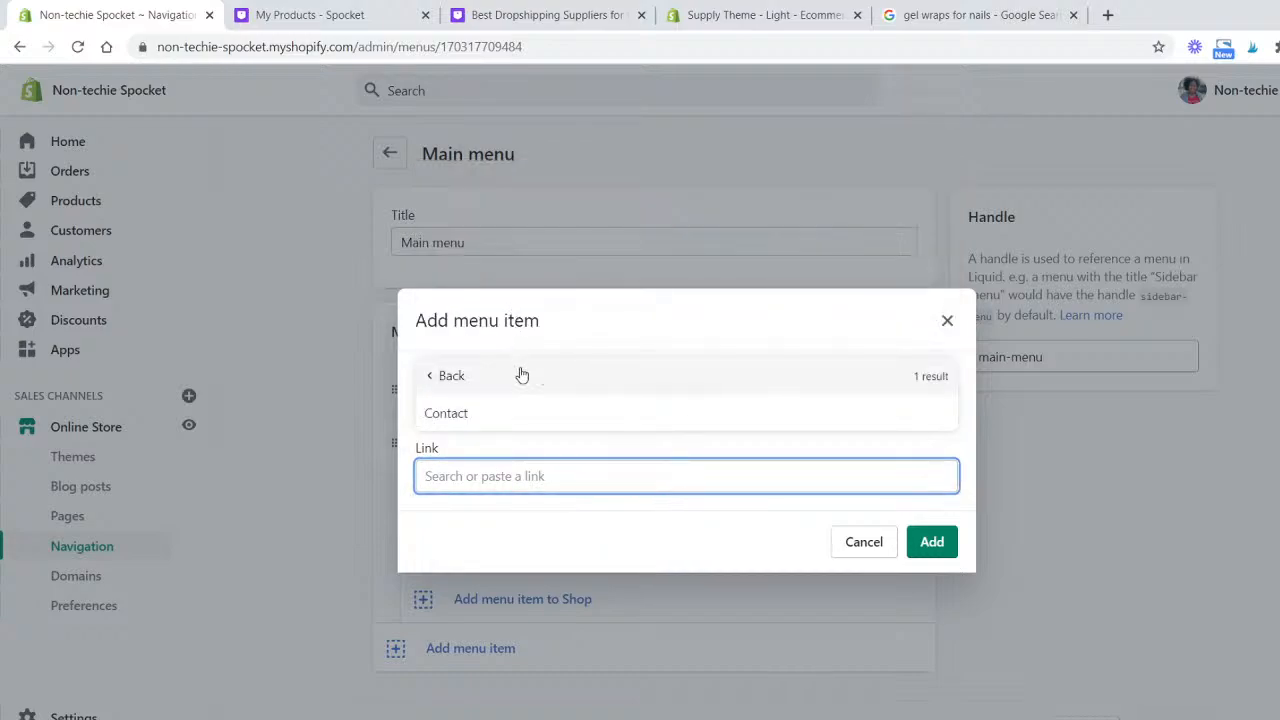
{"action": "left_click", "coordinate": [517, 411]}
{"action": "left_click", "coordinate": [932, 544]}
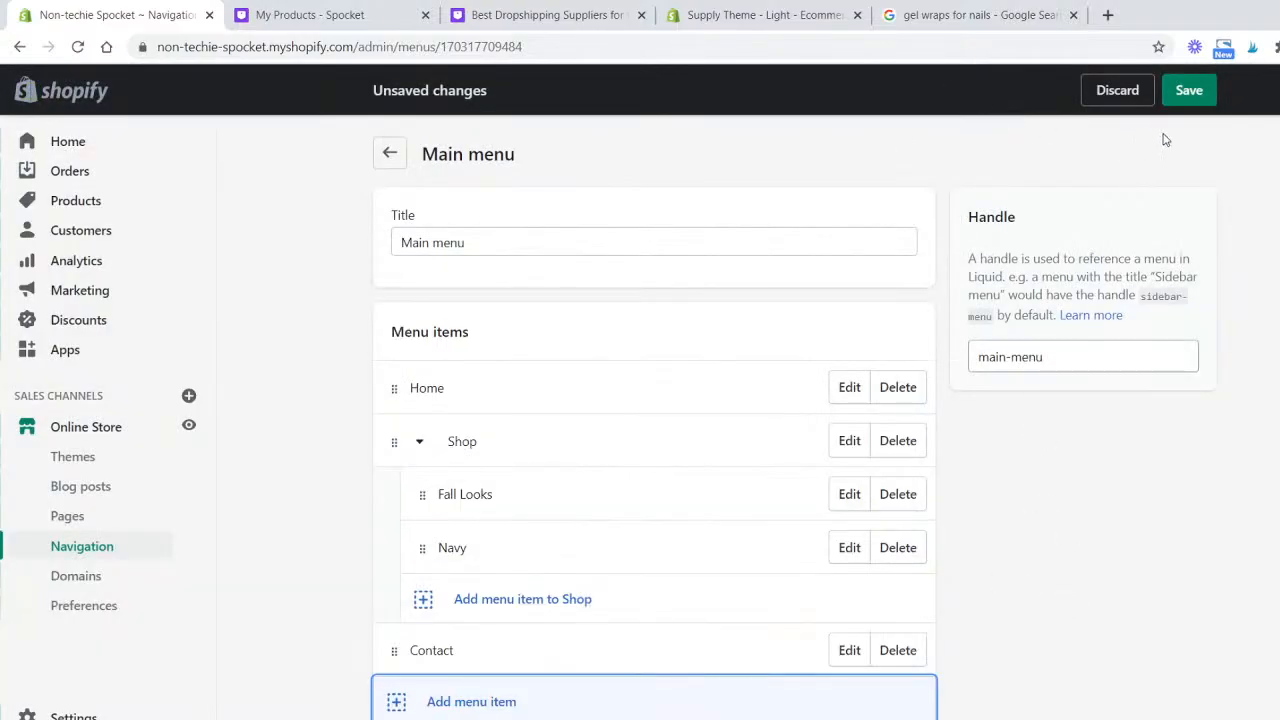
{"action": "left_click", "coordinate": [1189, 95]}
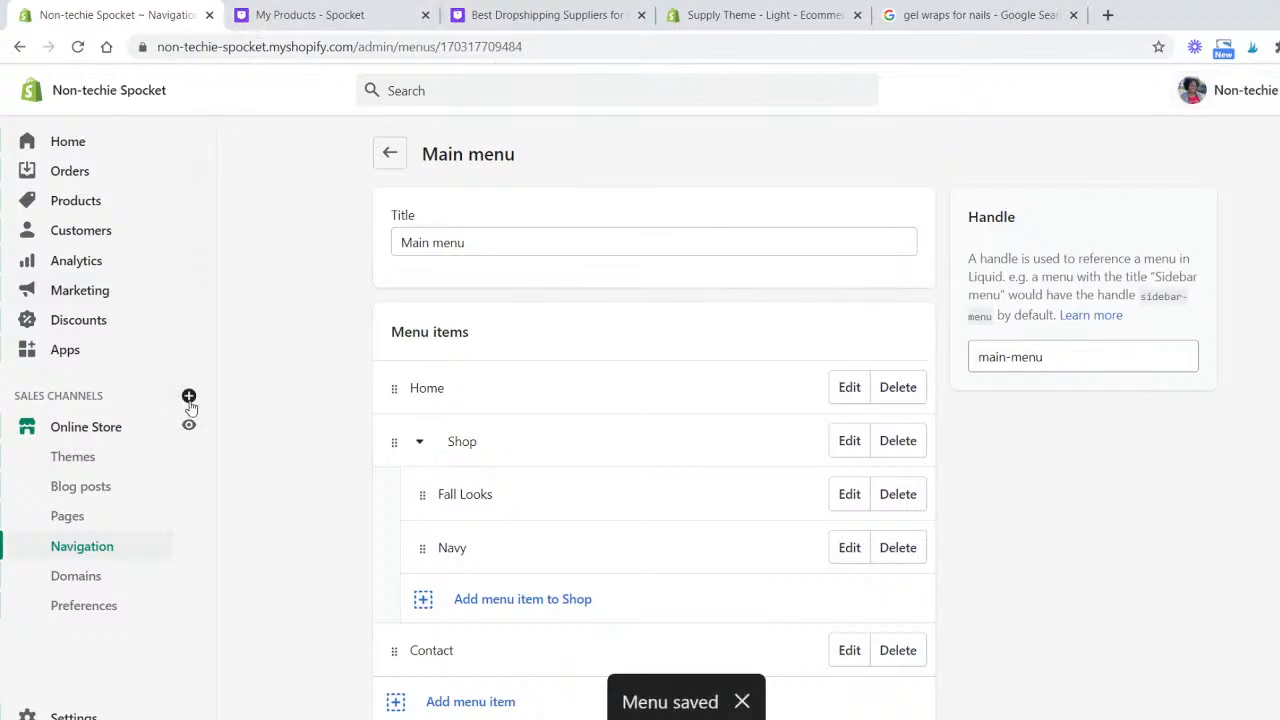
- Open the store's Themes page, compare it with the Supply theme tab, and scroll to the theme library
{"action": "left_click", "coordinate": [112, 456]}
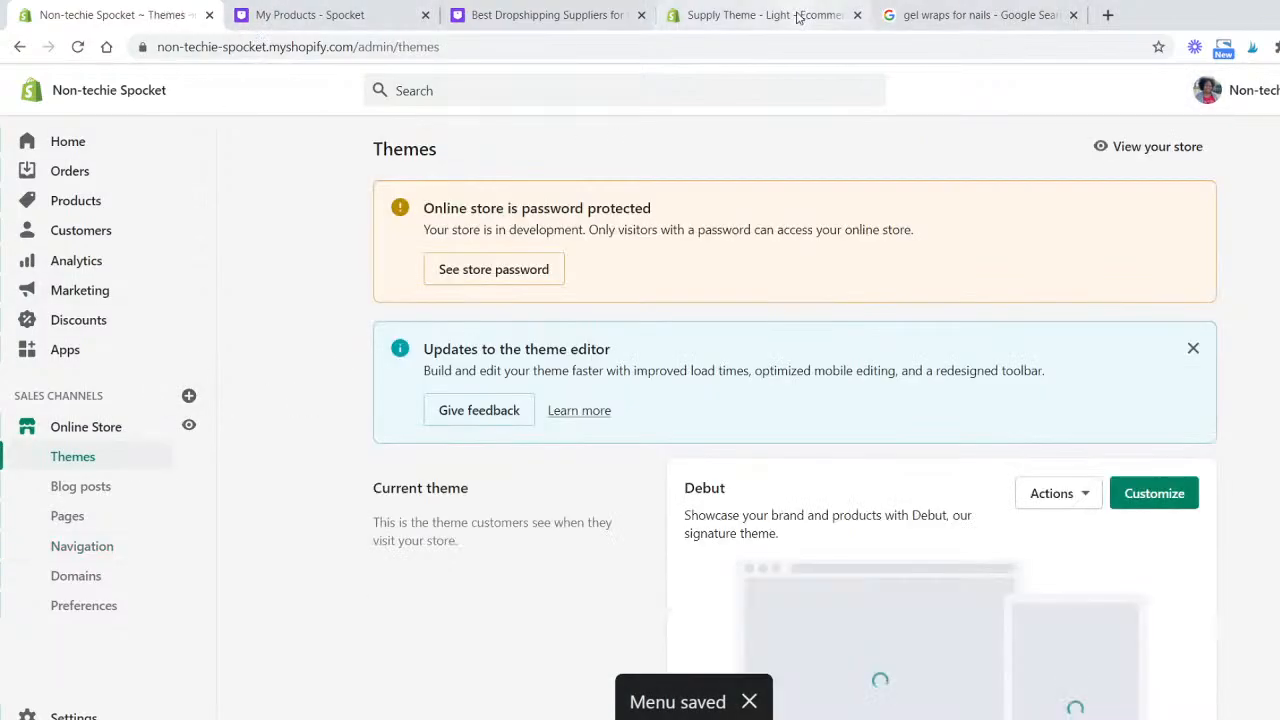
{"action": "left_click", "coordinate": [797, 17]}
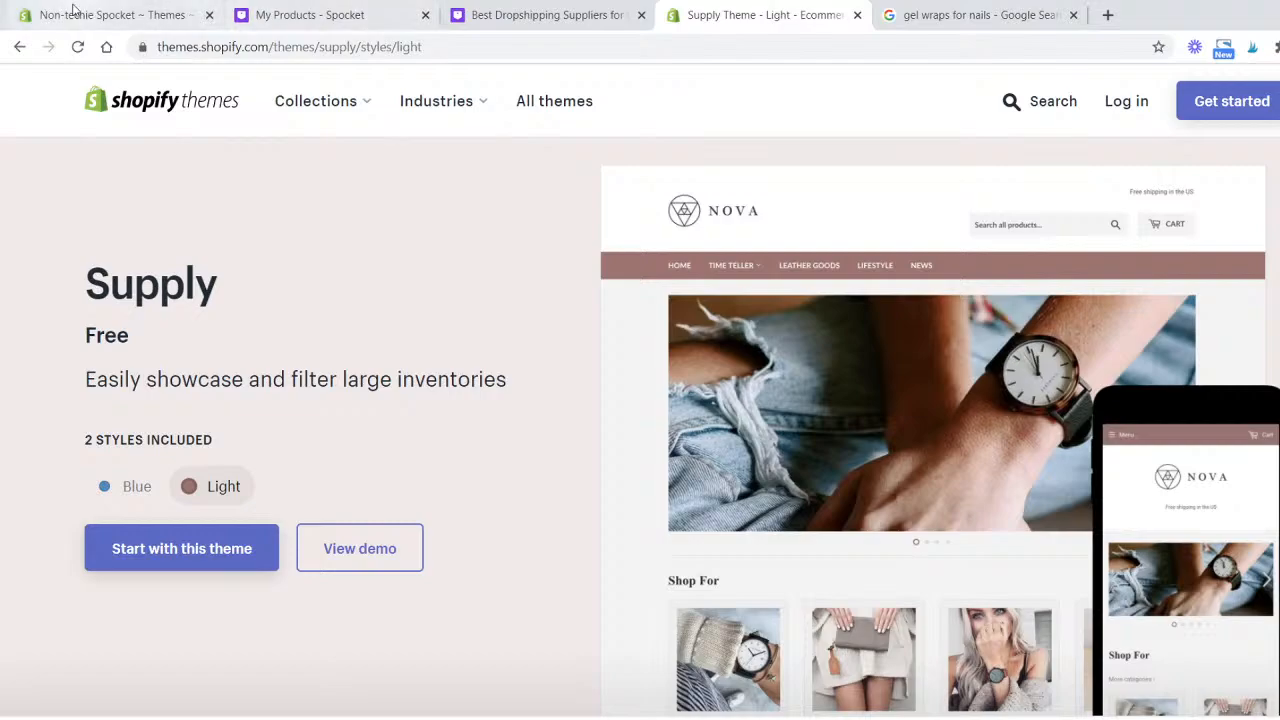
{"action": "left_click", "coordinate": [72, 12]}
{"action": "scroll", "coordinate": [902, 511], "scroll_direction": "down", "scroll_amount": 6}
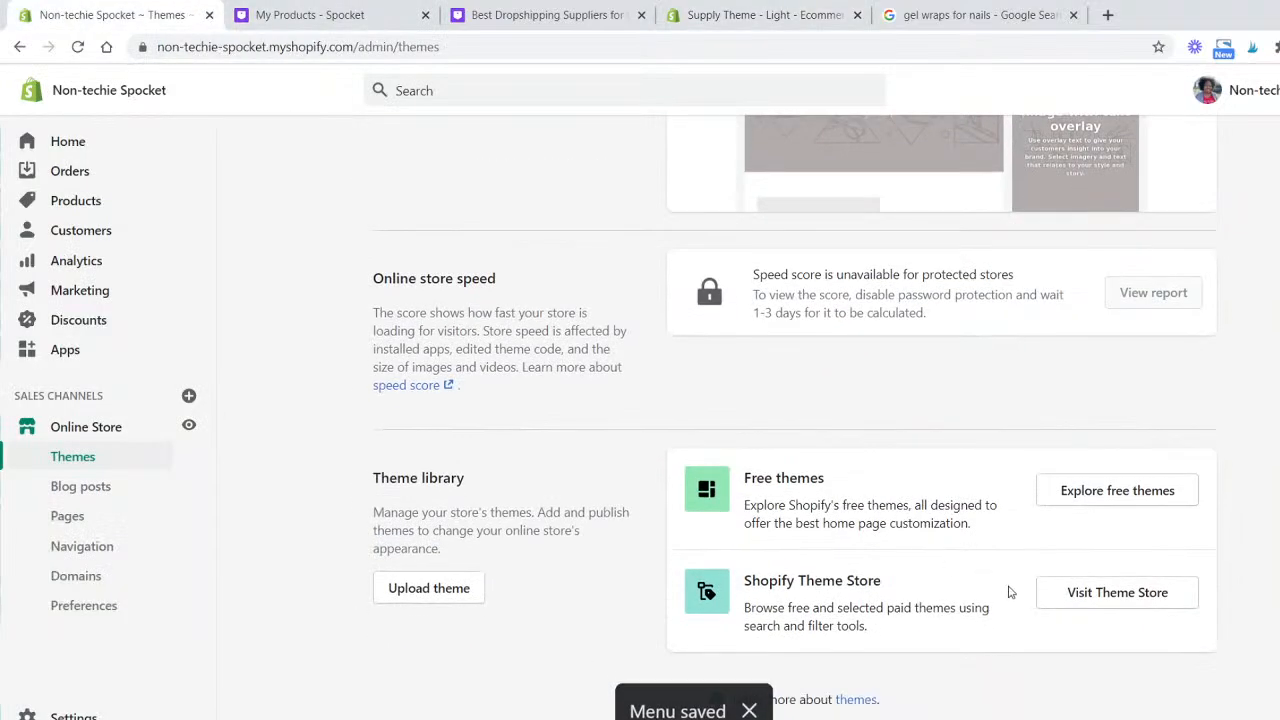
- Add the free Supply theme, Light style, to the store's theme library
{"action": "left_click", "coordinate": [1097, 490]}
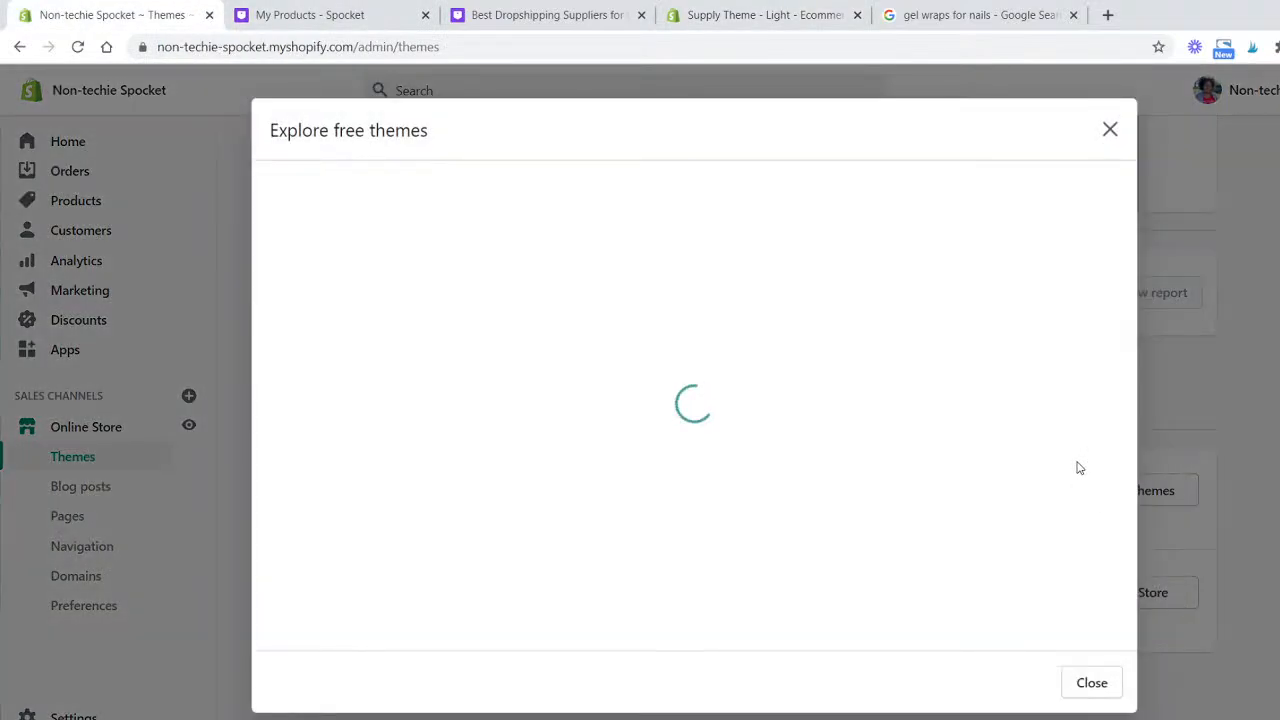
{"action": "scroll", "coordinate": [650, 380], "scroll_direction": "down", "scroll_amount": 1}
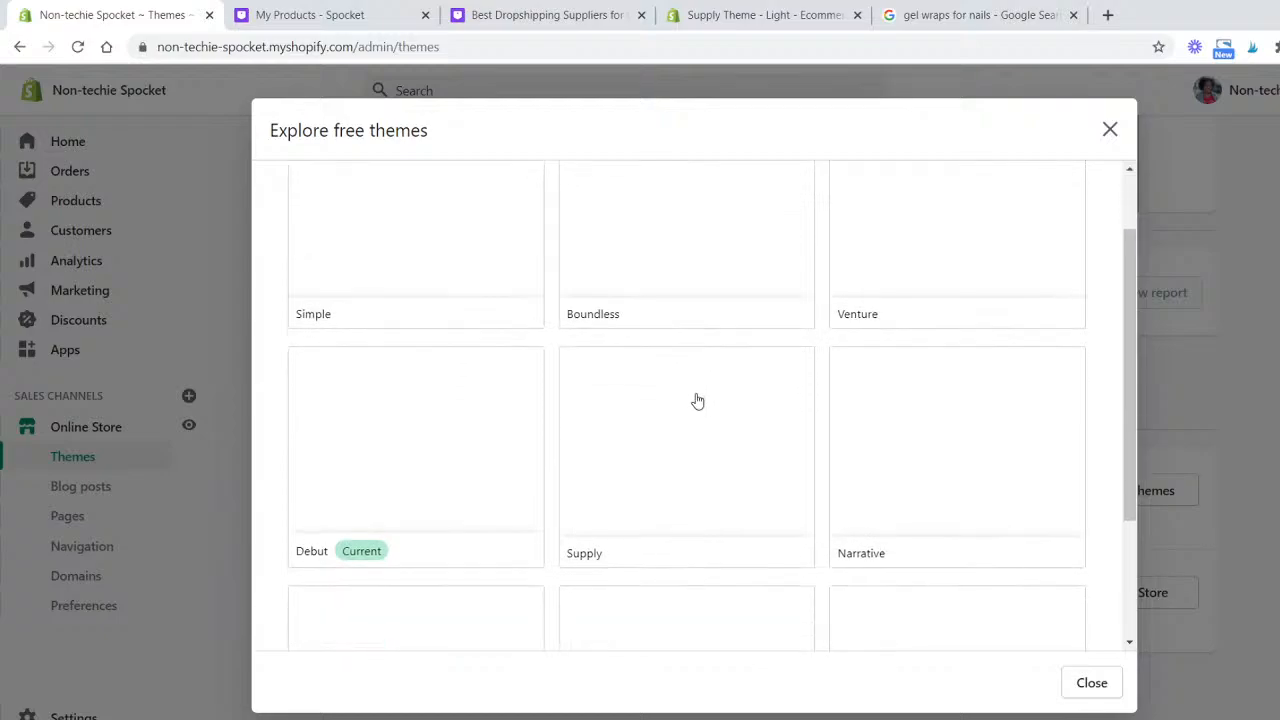
{"action": "left_click", "coordinate": [707, 503]}
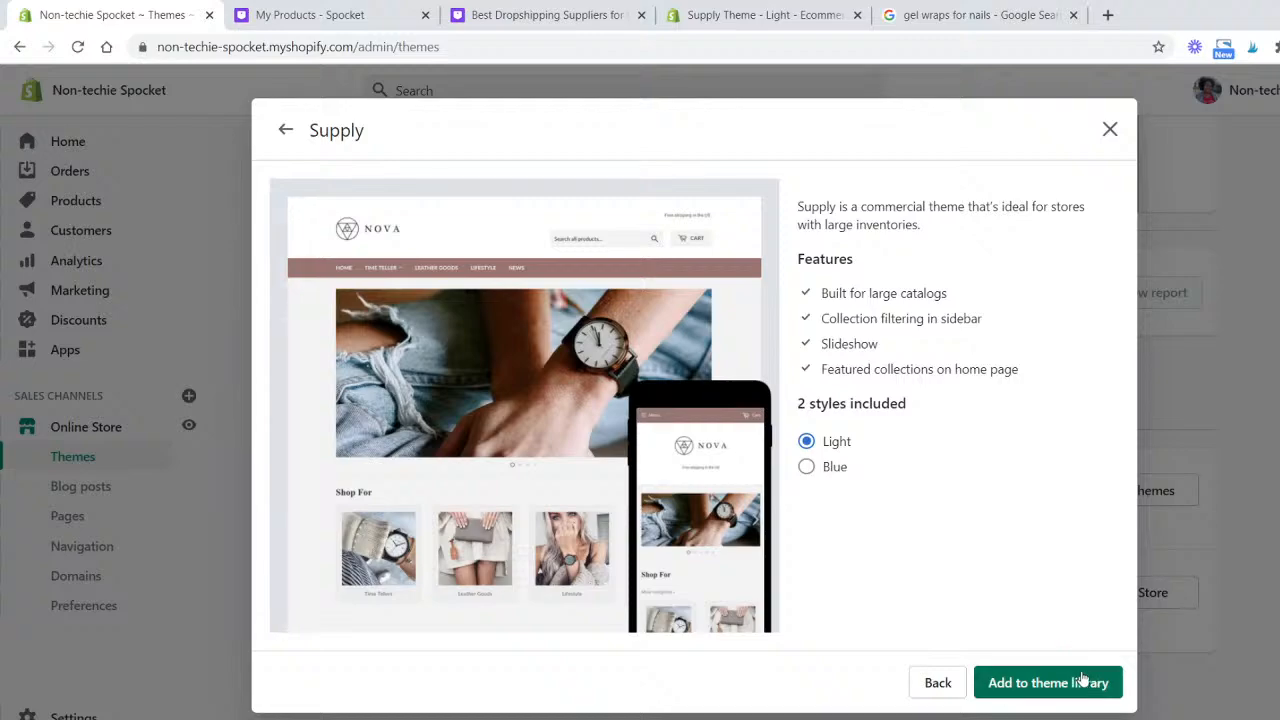
{"action": "left_click", "coordinate": [1080, 680]}
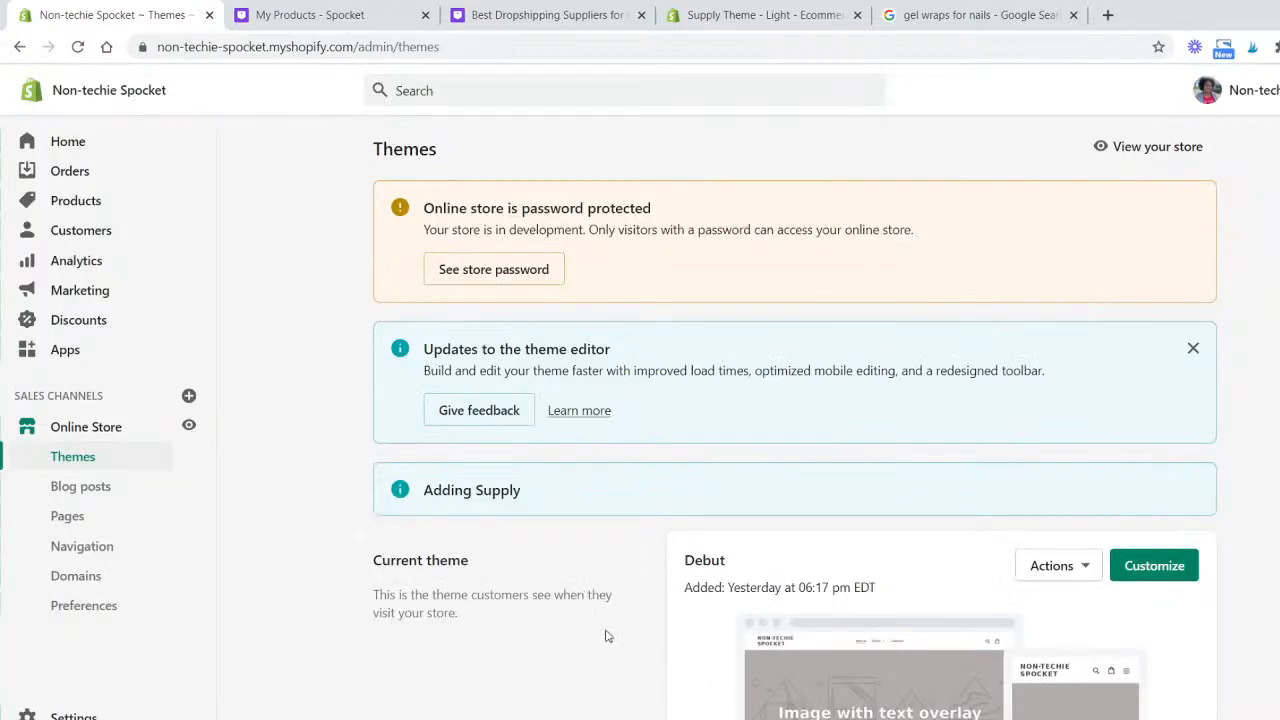
- Preview the online storefront in a new tab, scroll through its sections, and close the tab
{"action": "scroll", "coordinate": [563, 613], "scroll_direction": "down", "scroll_amount": 6}
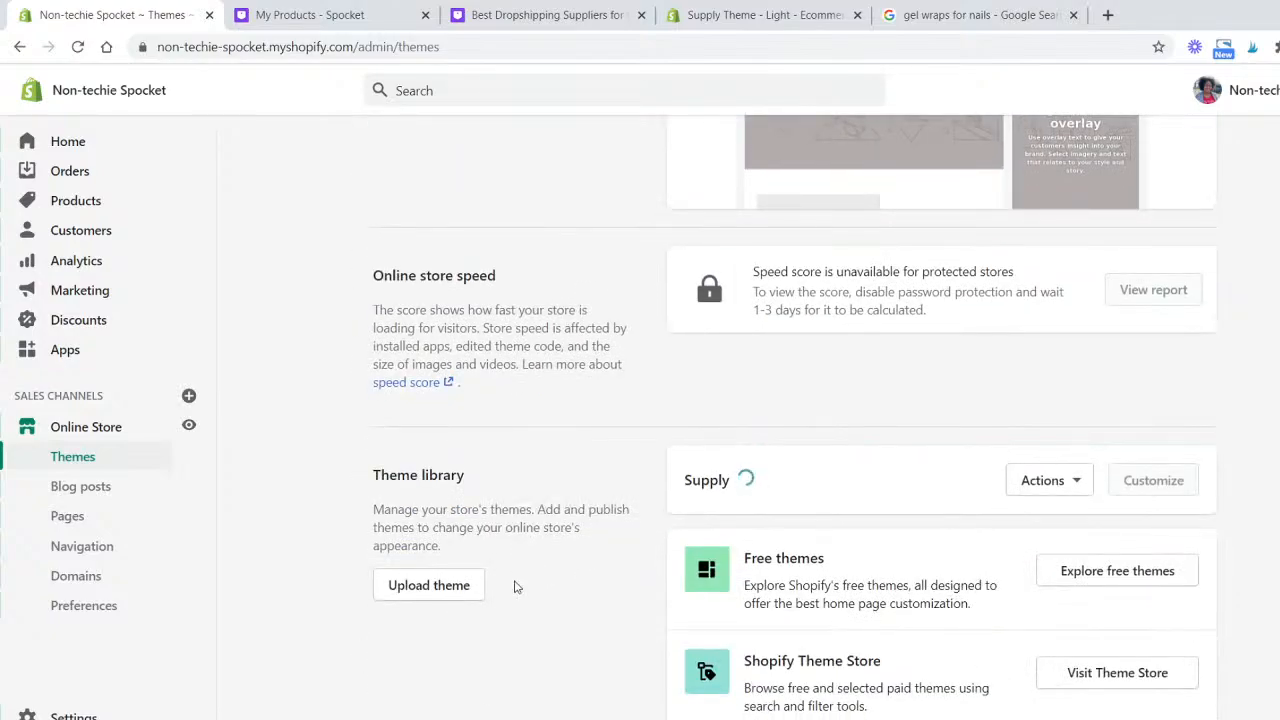
{"action": "scroll", "coordinate": [516, 587], "scroll_direction": "up", "scroll_amount": 4}
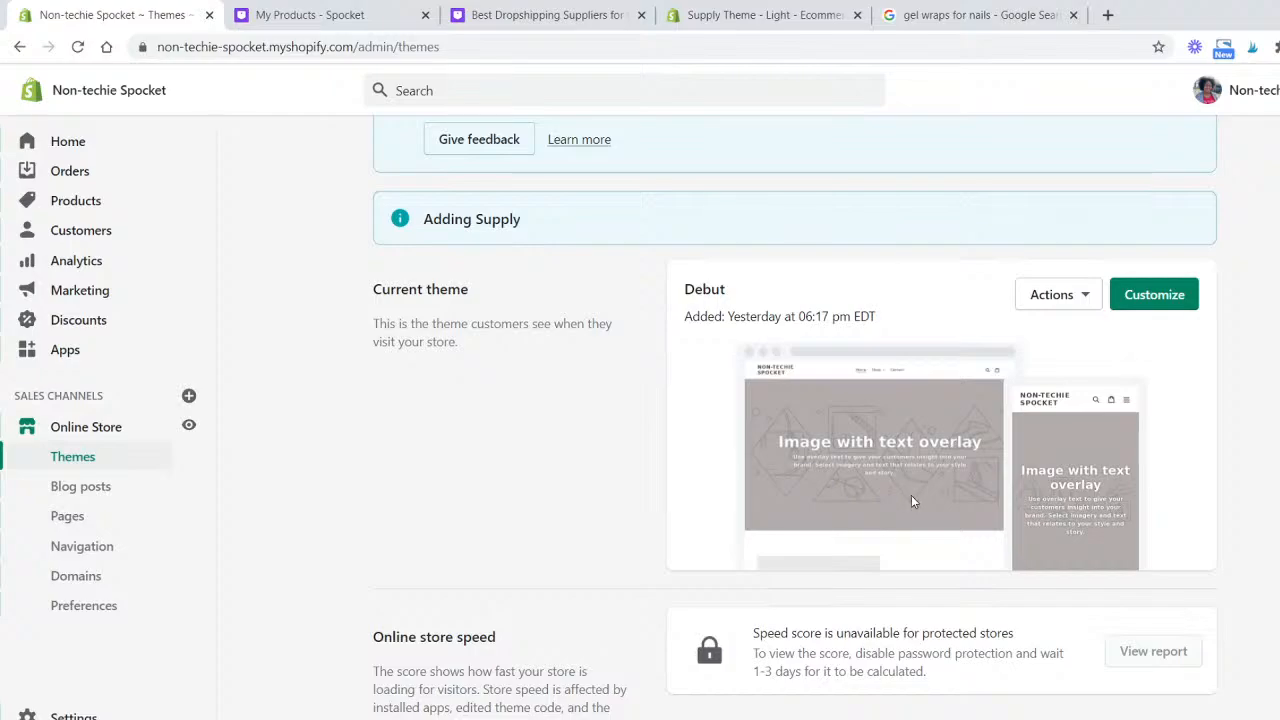
{"action": "left_click", "coordinate": [189, 427]}
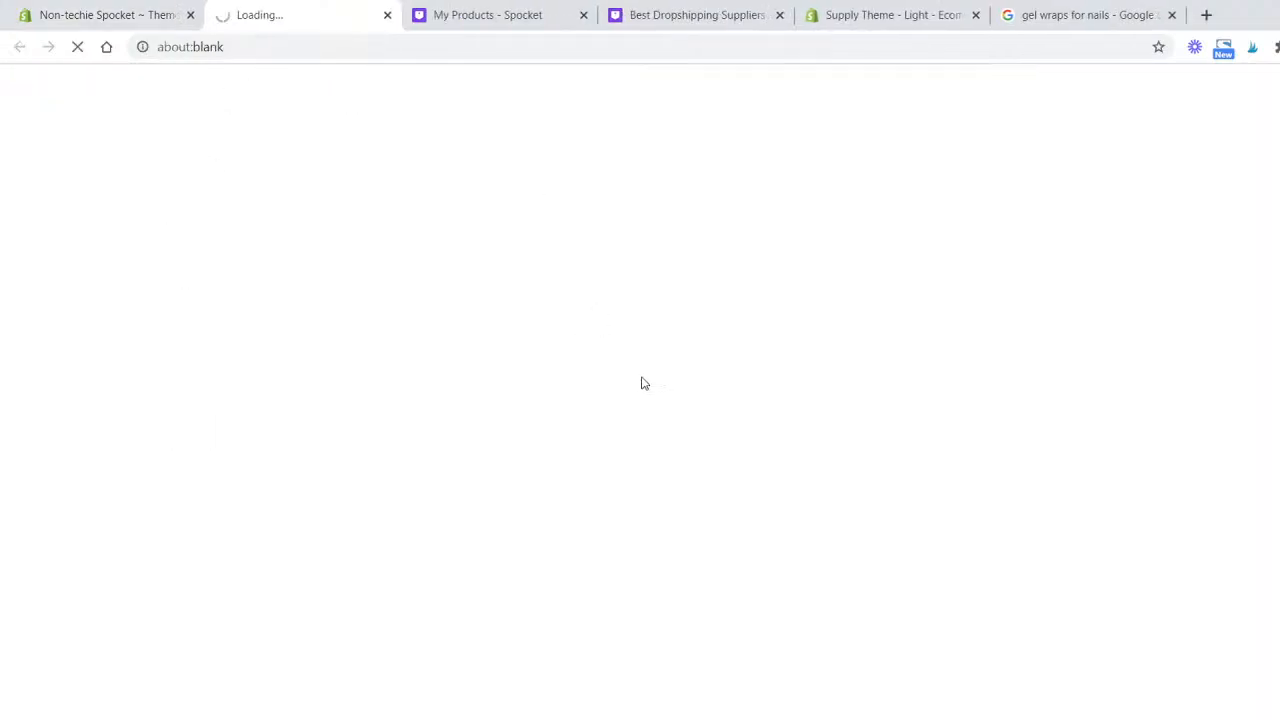
{"action": "scroll", "coordinate": [655, 306], "scroll_direction": "down", "scroll_amount": 20}
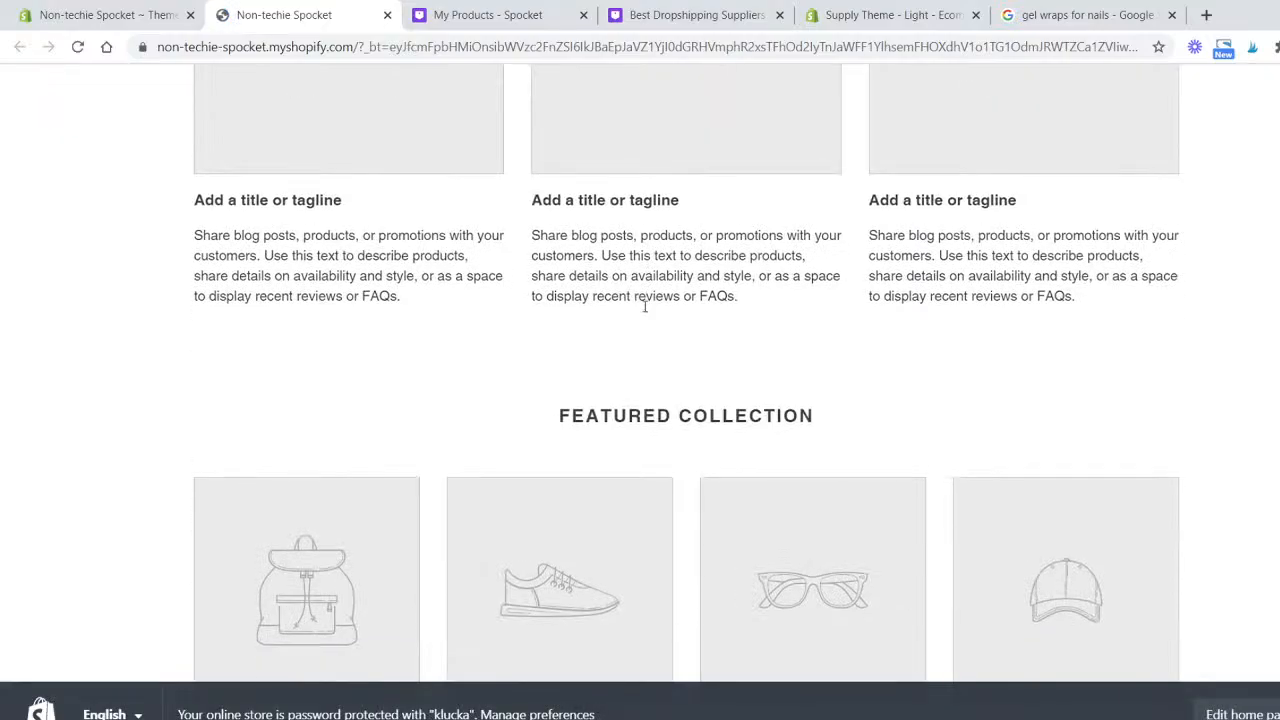
{"action": "scroll", "coordinate": [643, 316], "scroll_direction": "down", "scroll_amount": 4}
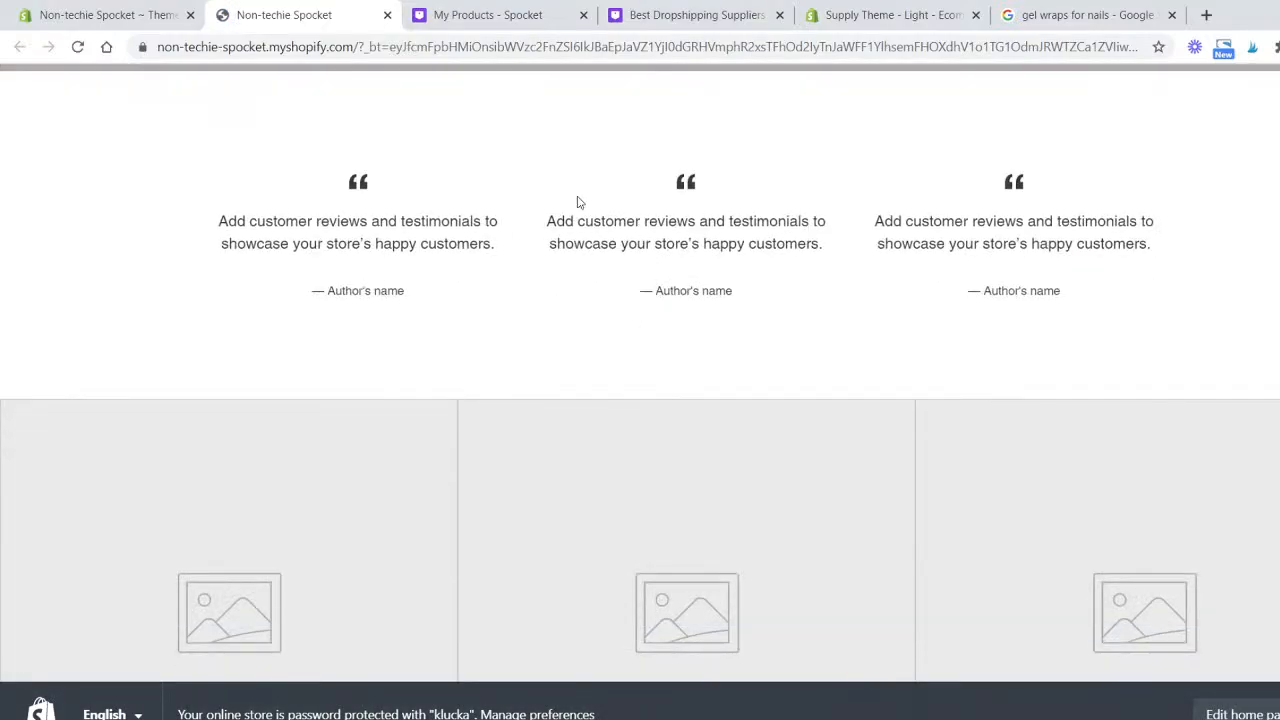
{"action": "left_click", "coordinate": [387, 15]}
- Publish the newly added Supply theme from the theme library as the current theme
{"action": "scroll", "coordinate": [526, 488], "scroll_direction": "down", "scroll_amount": 3}
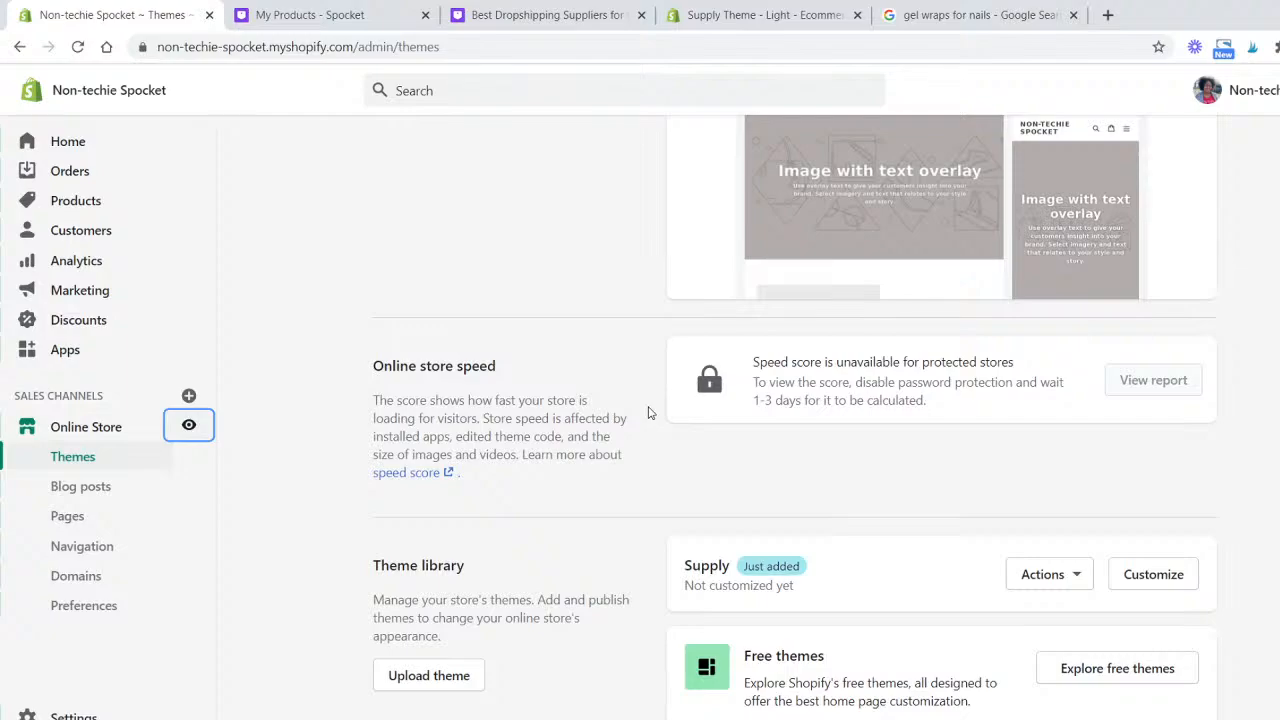
{"action": "scroll", "coordinate": [648, 412], "scroll_direction": "down", "scroll_amount": 2}
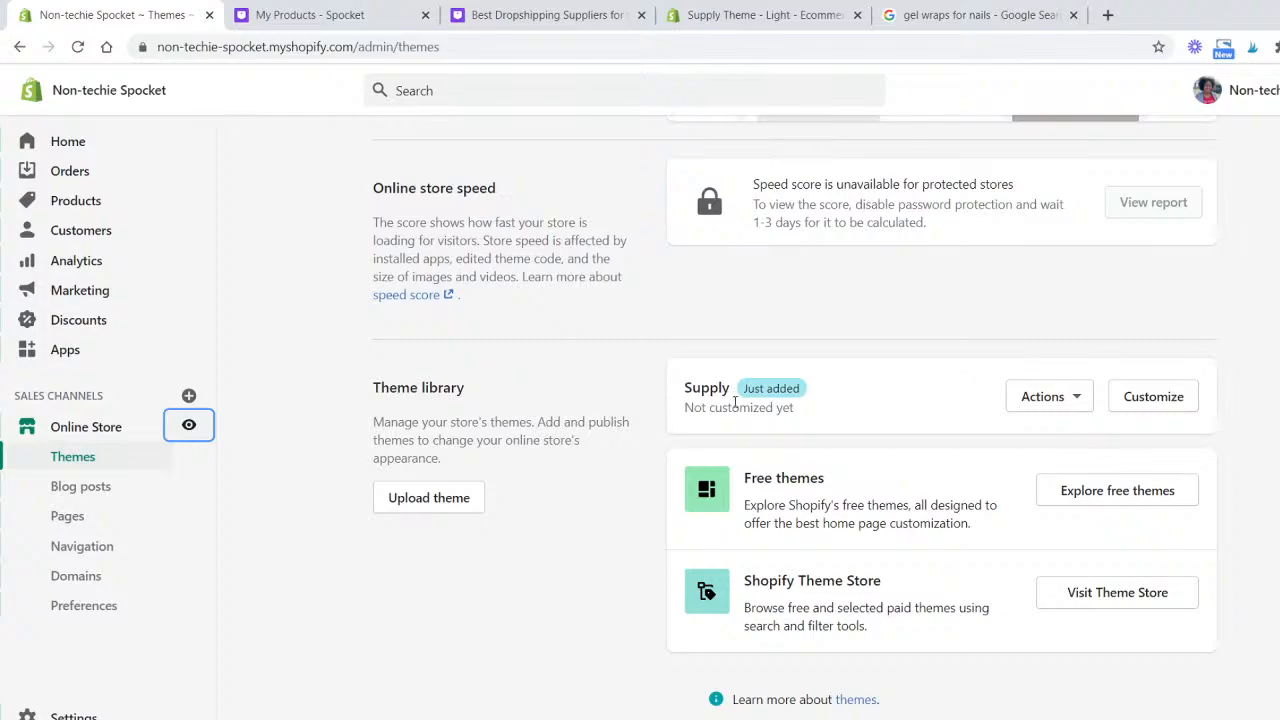
{"action": "left_click_drag", "start_coordinate": [744, 392], "coordinate": [843, 403]}
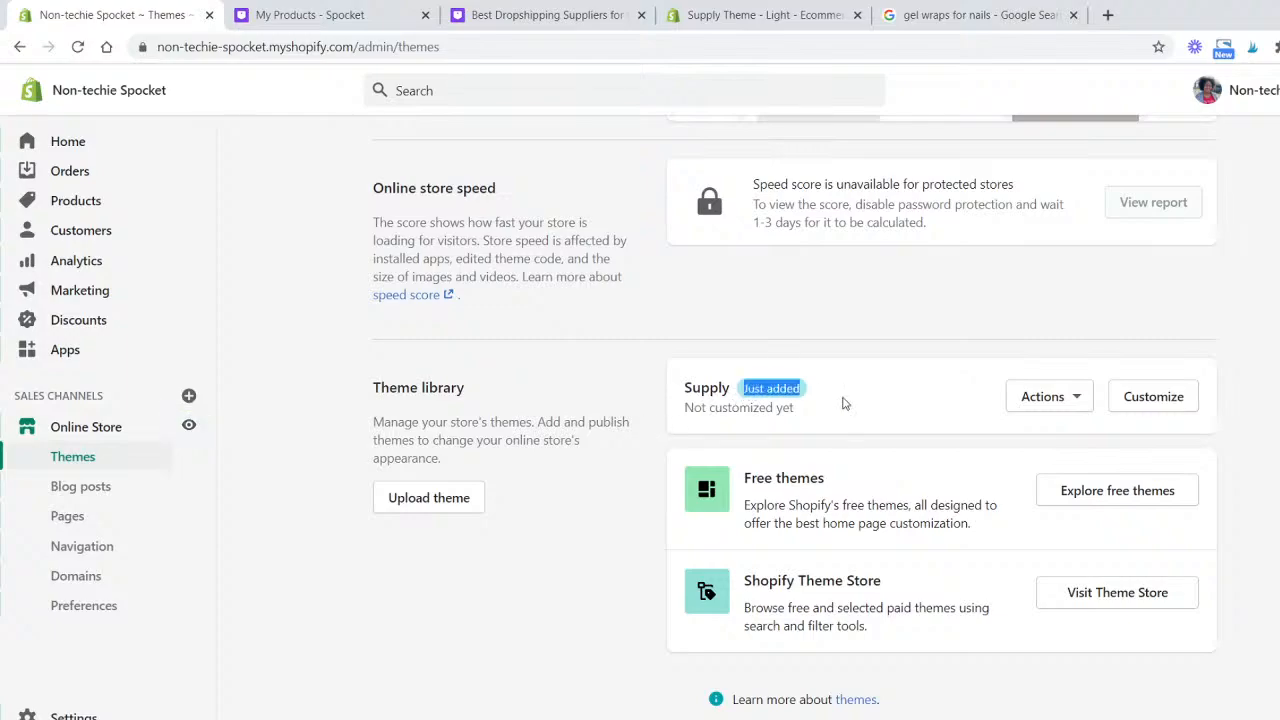
{"action": "left_click", "coordinate": [843, 403]}
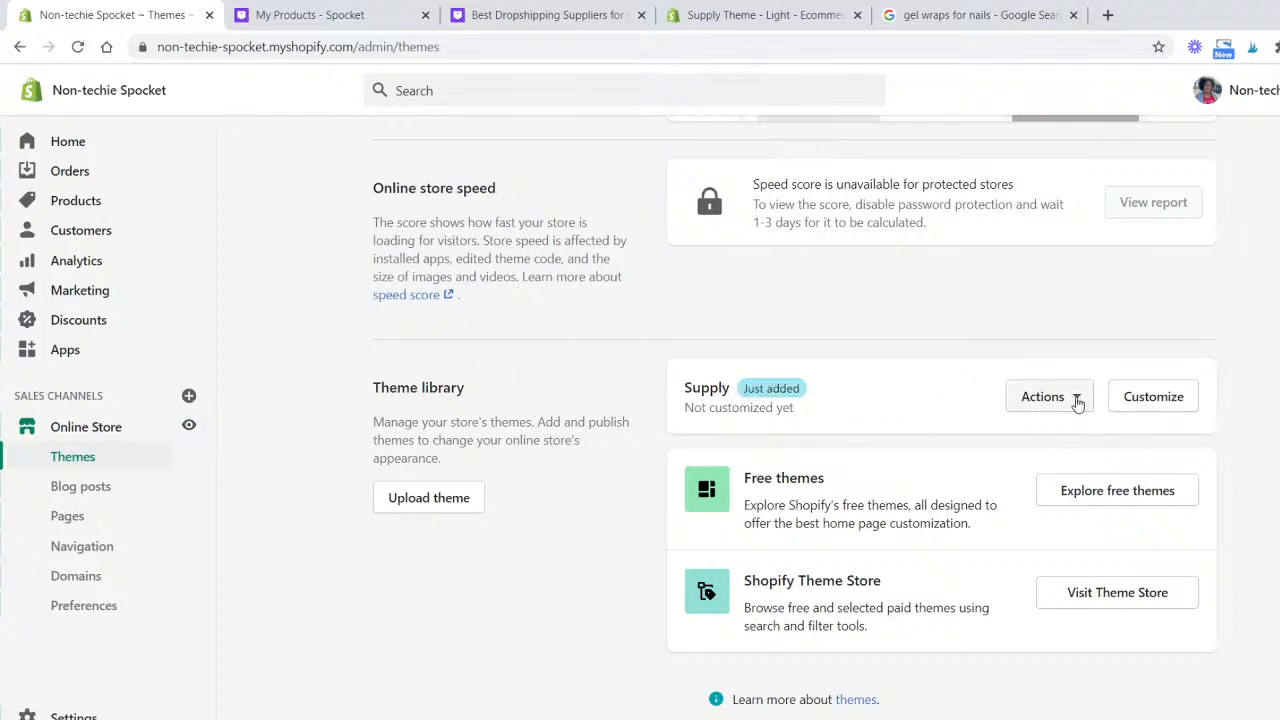
{"action": "left_click", "coordinate": [1075, 400]}
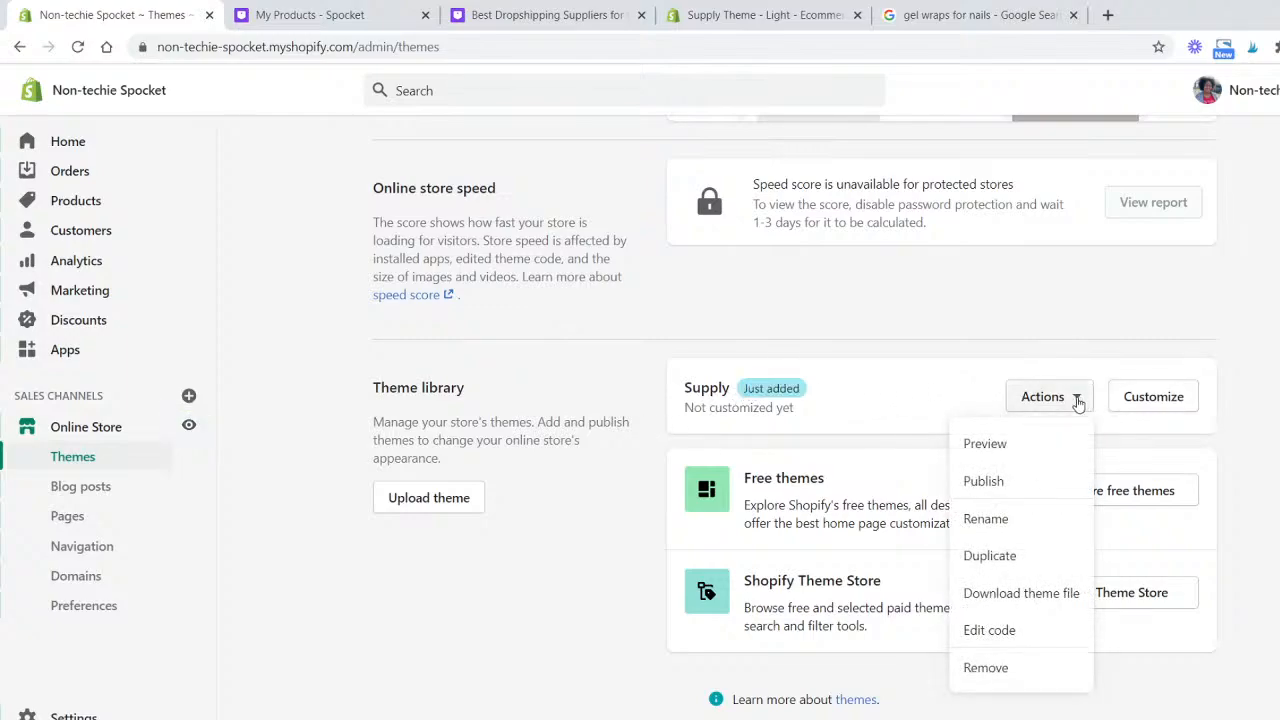
{"action": "left_click", "coordinate": [1034, 490]}
{"action": "left_click", "coordinate": [922, 584]}
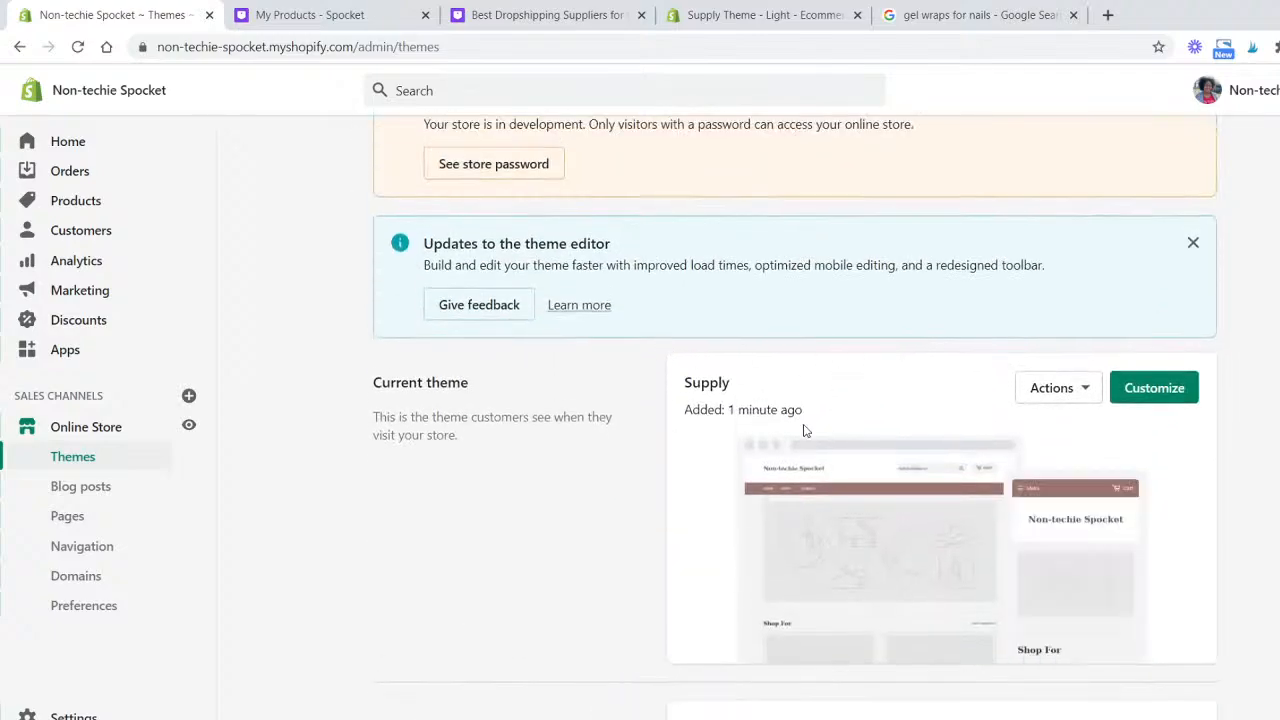
- Open the Supply theme customizer and set the header's custom logo to the Beauty Inside image
{"action": "left_click", "coordinate": [1165, 405]}
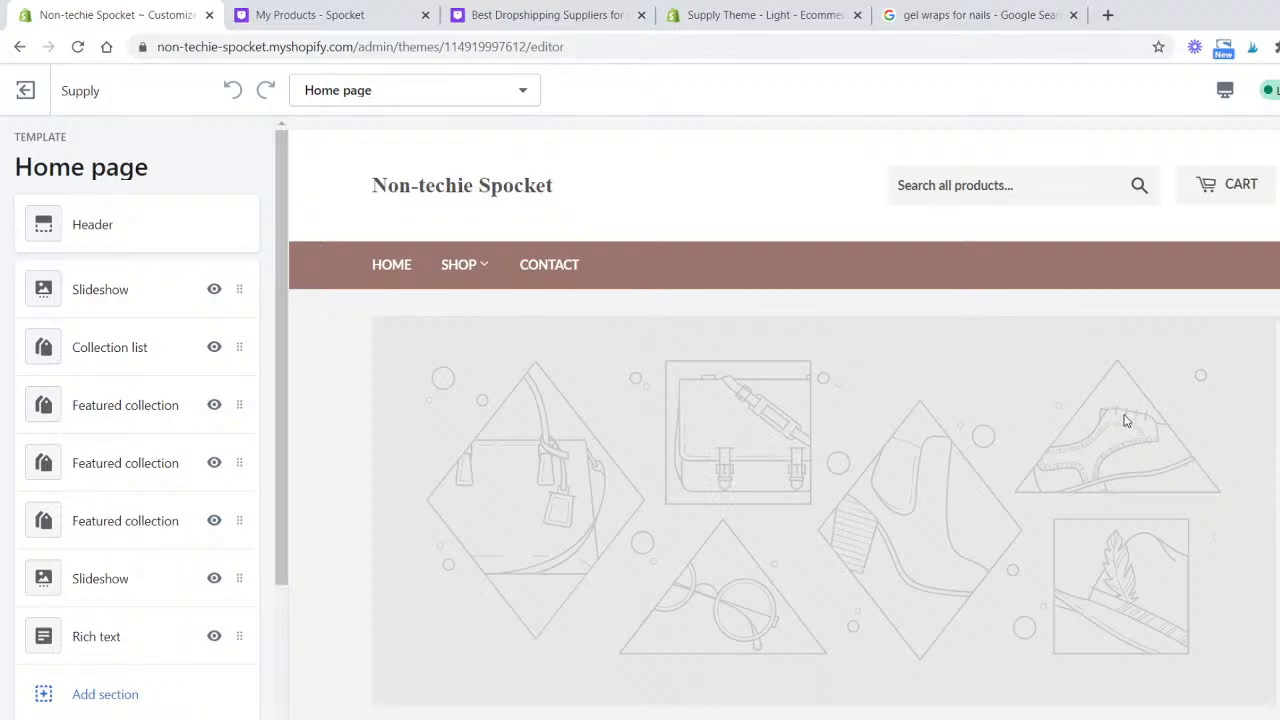
{"action": "left_click", "coordinate": [167, 232]}
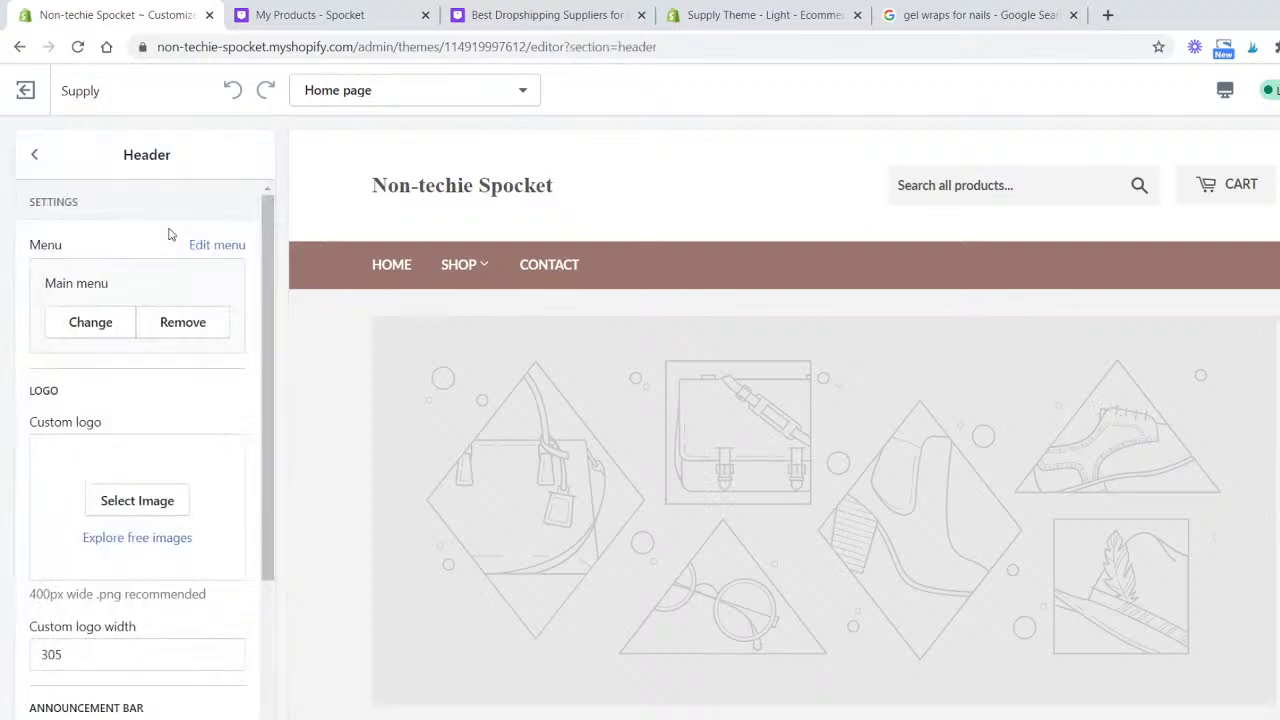
{"action": "mouse_move", "coordinate": [455, 264]}
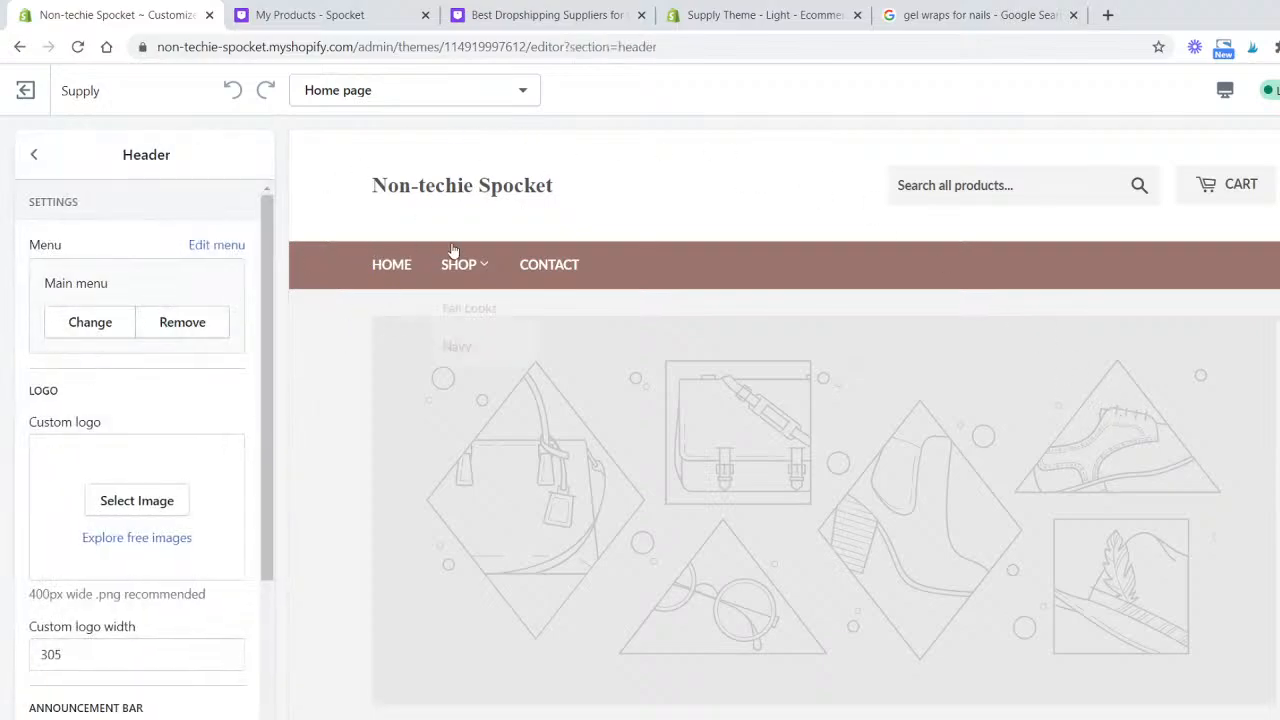
{"action": "scroll", "coordinate": [163, 391], "scroll_direction": "down", "scroll_amount": 3}
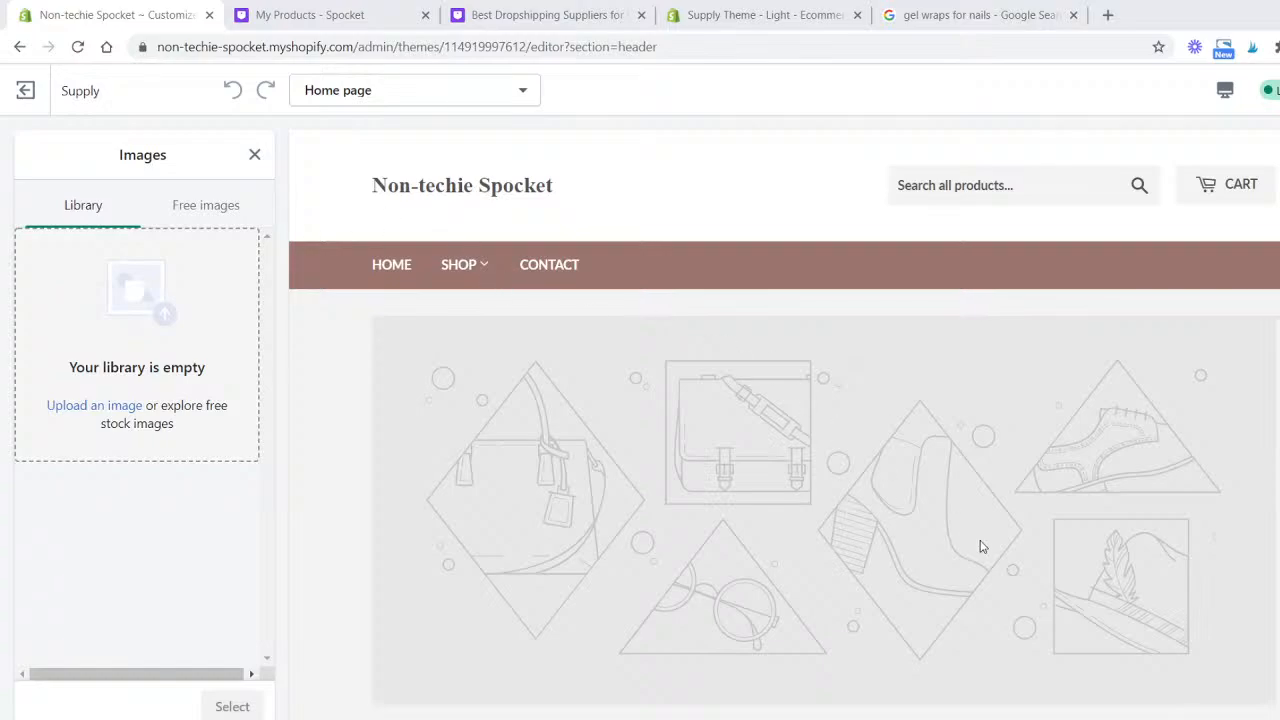
{"action": "left_click", "coordinate": [1003, 591]}
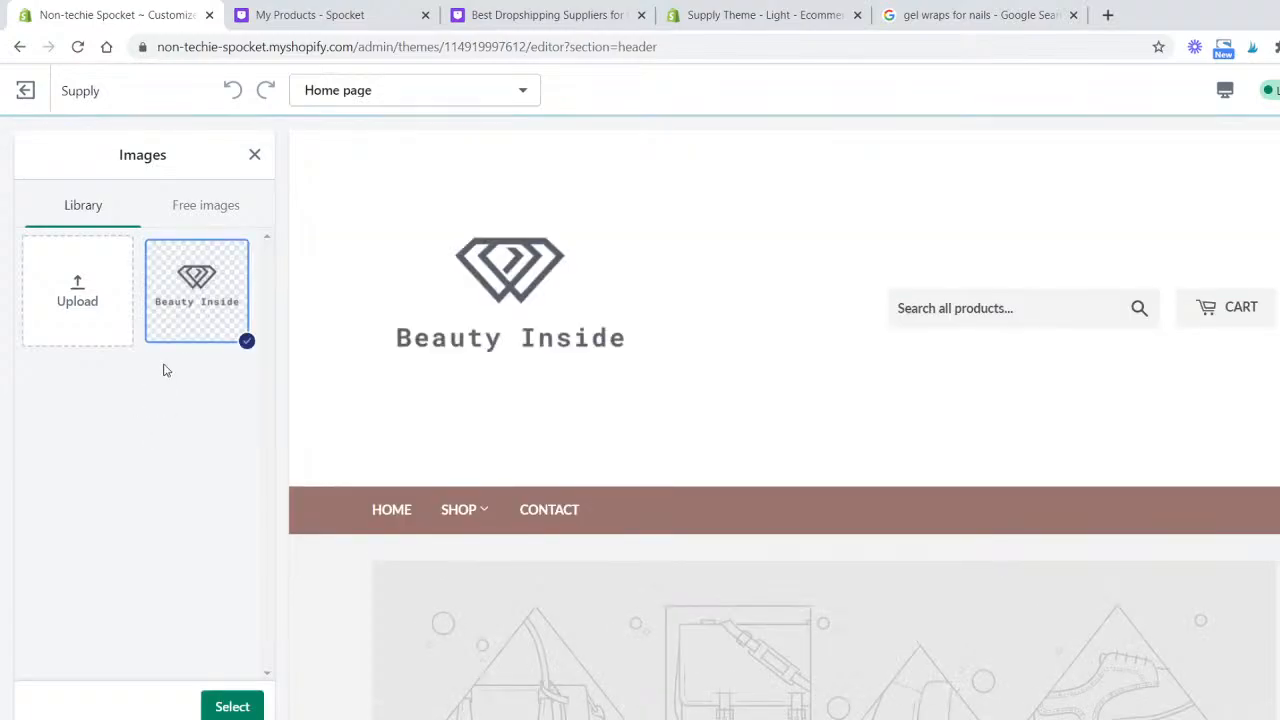
{"action": "left_click", "coordinate": [238, 704]}
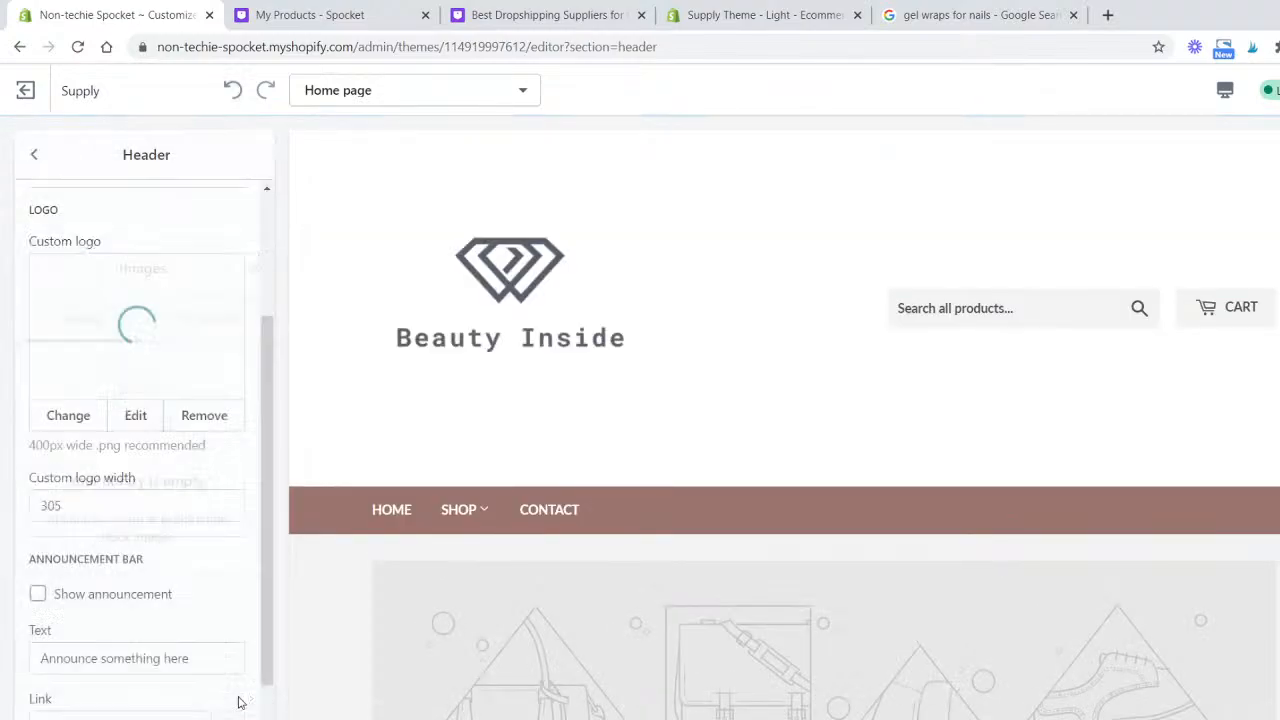
- Set the header's custom logo width to 125
{"action": "left_click_drag", "start_coordinate": [108, 500], "coordinate": [37, 497]}
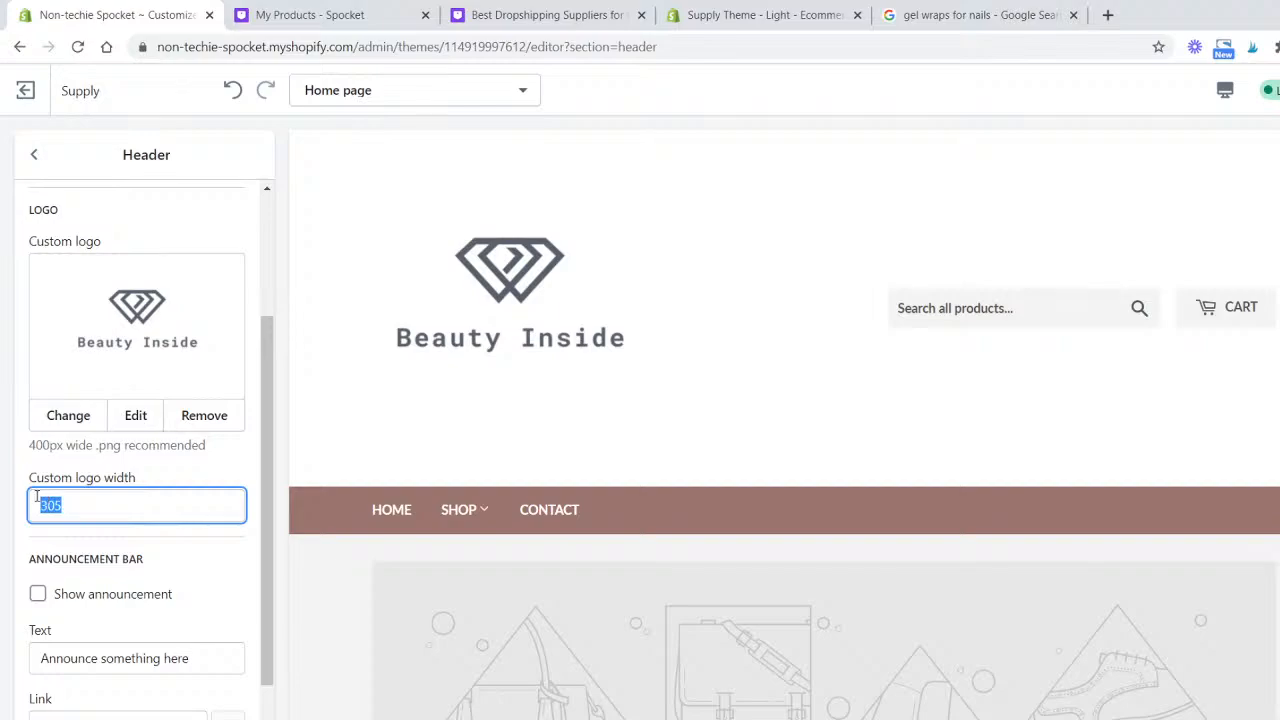
{"action": "type", "text": "125"}
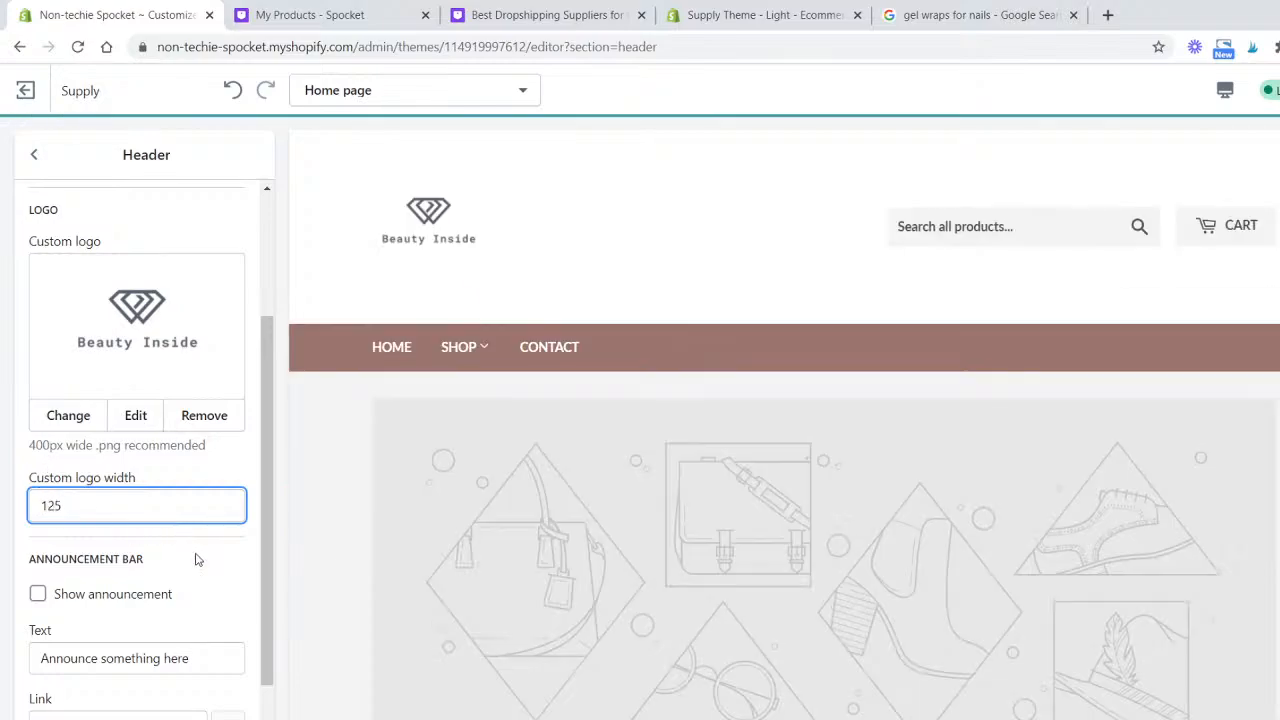
{"action": "left_click", "coordinate": [194, 558]}
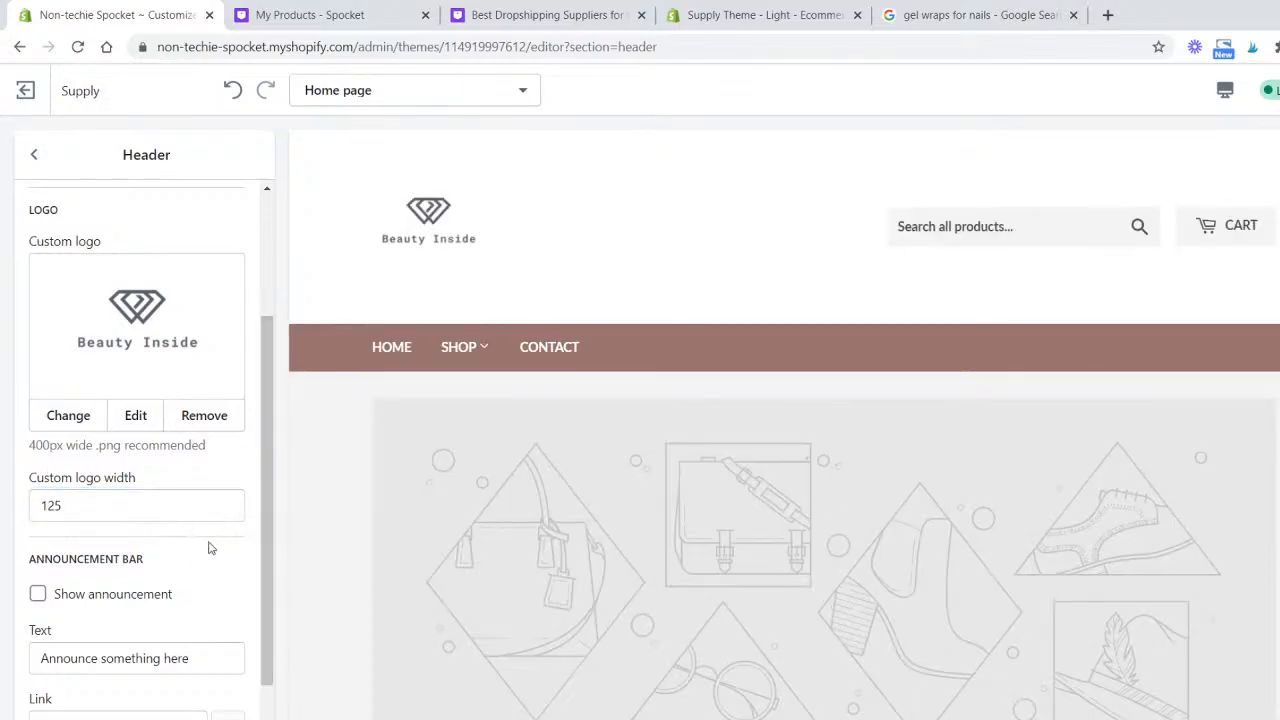
- Enable the header announcement bar with the text FREE SHIPPING ON ALL ORDERS
{"action": "scroll", "coordinate": [209, 543], "scroll_direction": "down", "scroll_amount": 1}
{"action": "left_click", "coordinate": [38, 547]}
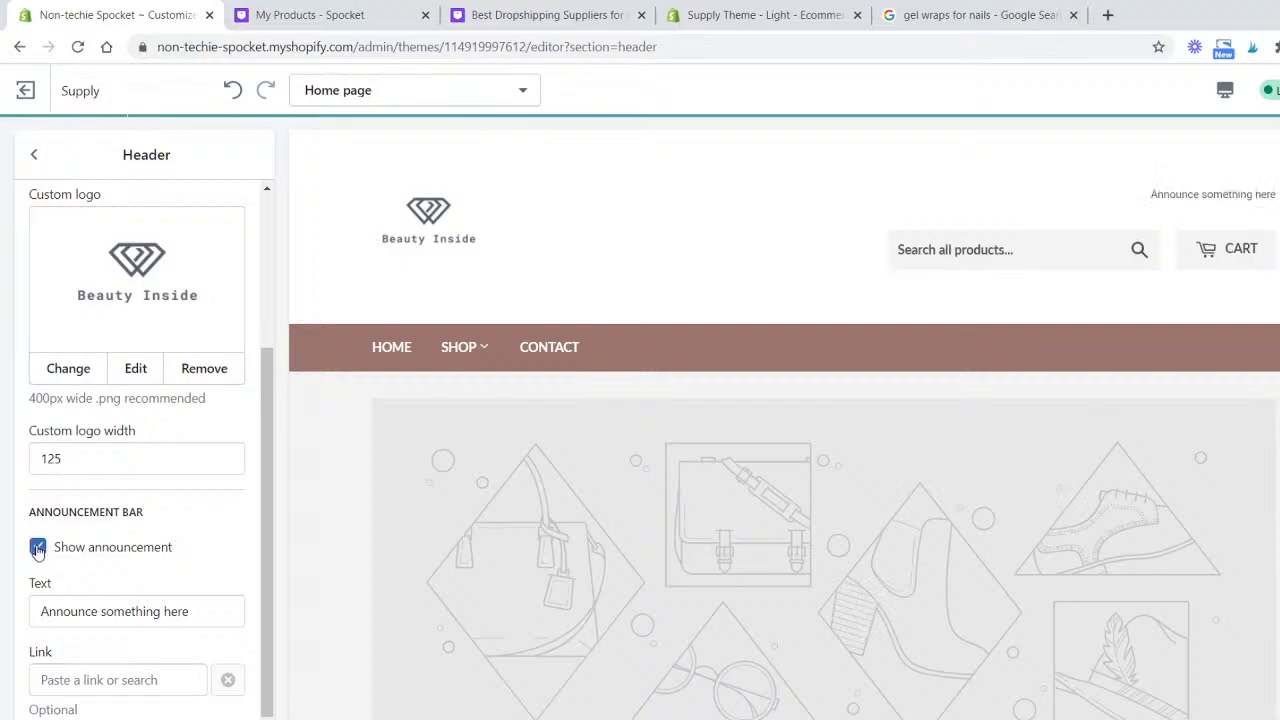
{"action": "triple_click", "coordinate": [228, 606]}
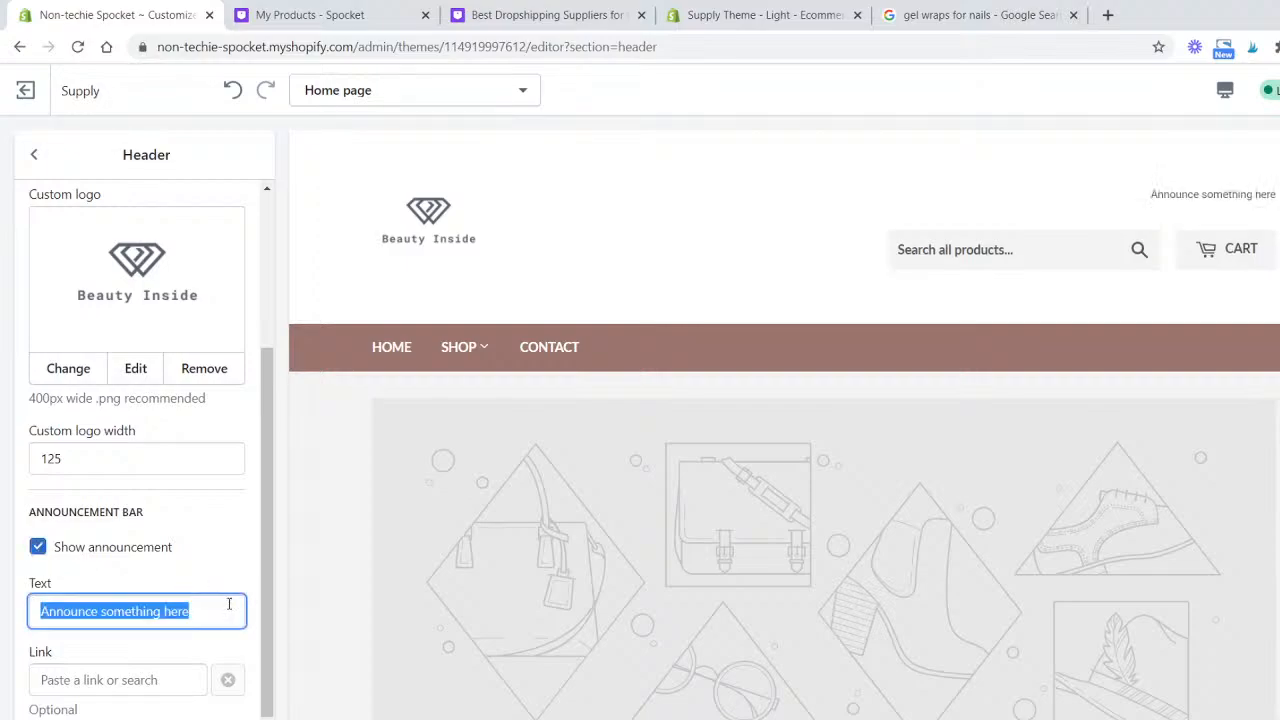
{"action": "type", "text": "F"}
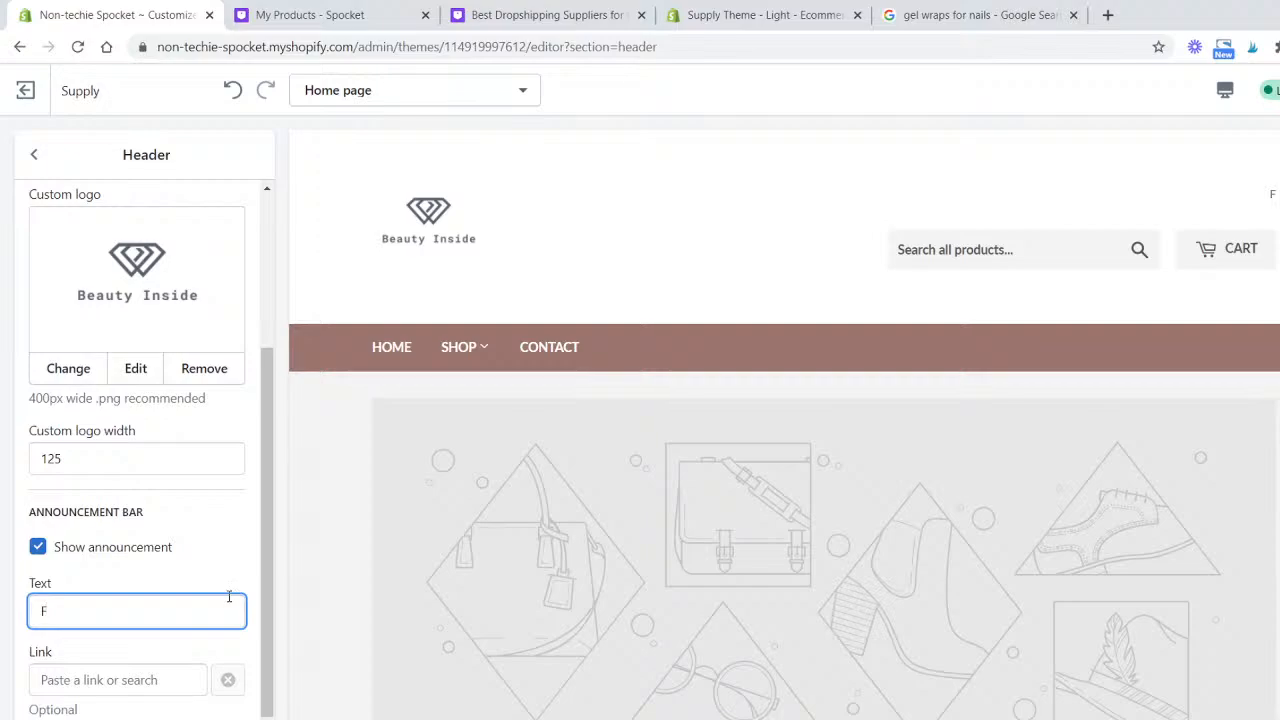
{"action": "type", "text": "REE SHIPPING O"}
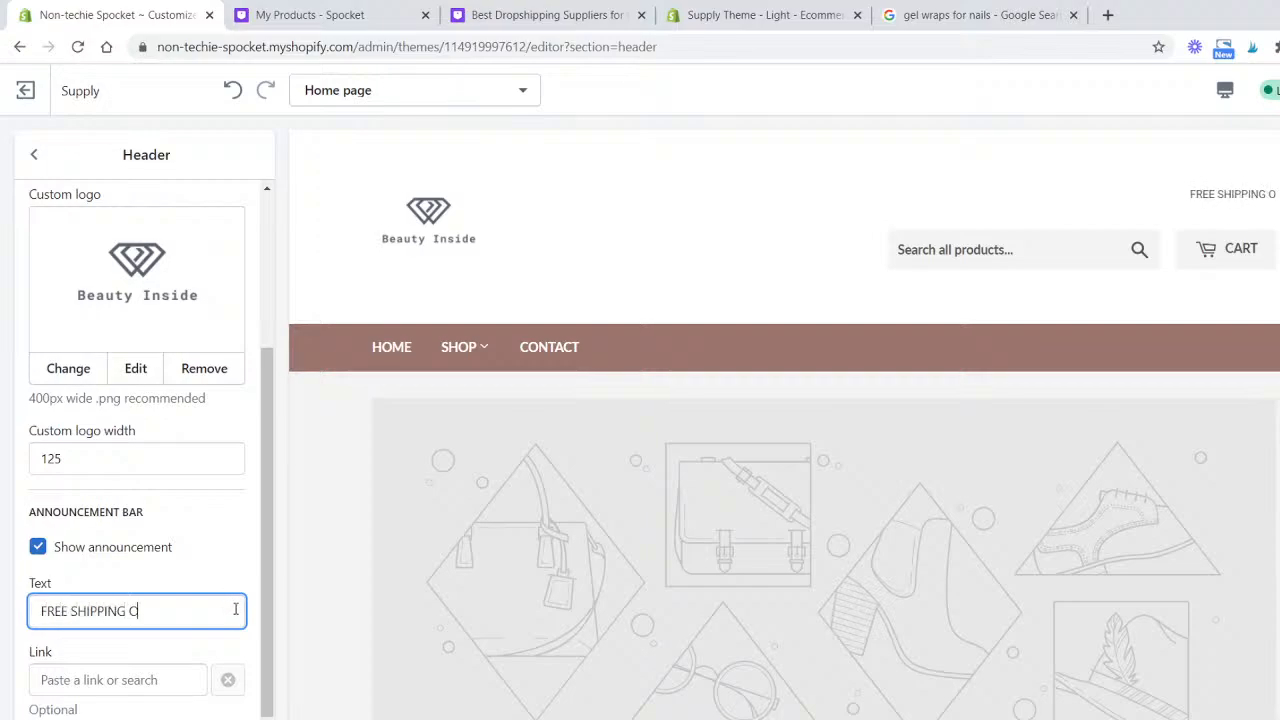
{"action": "type", "text": "N ALL "}
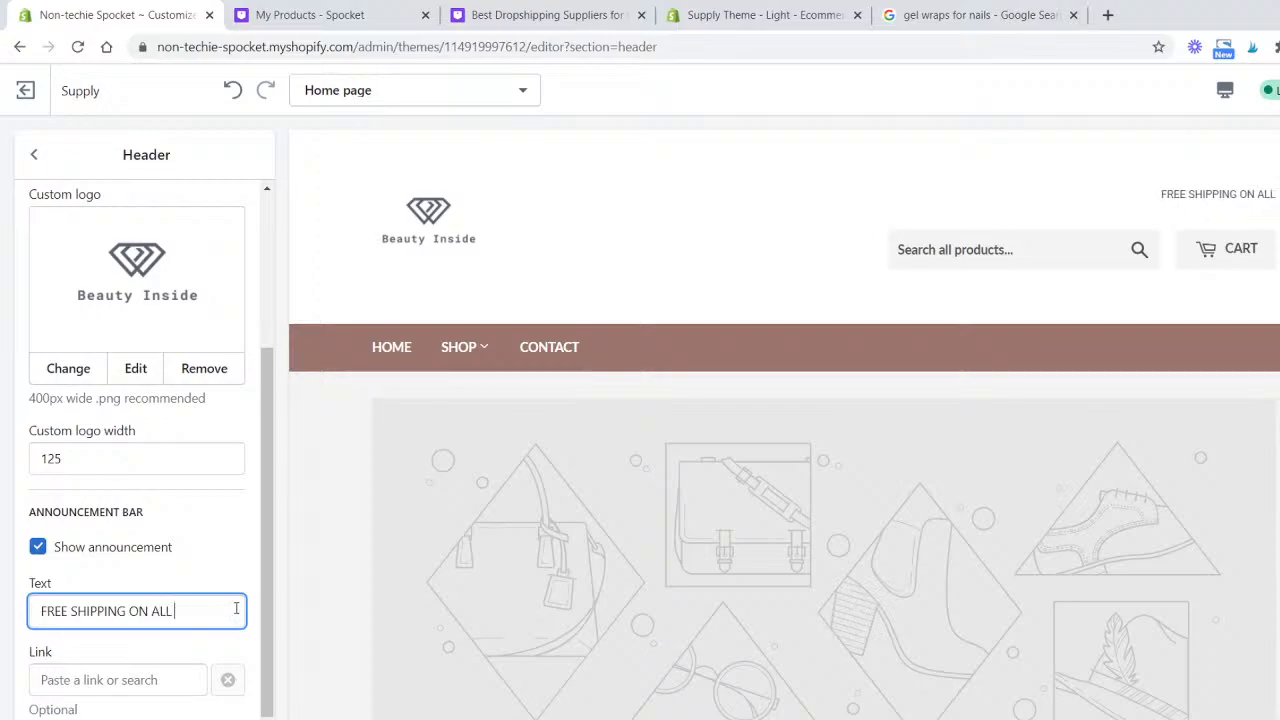
{"action": "type", "text": "ORDERS"}
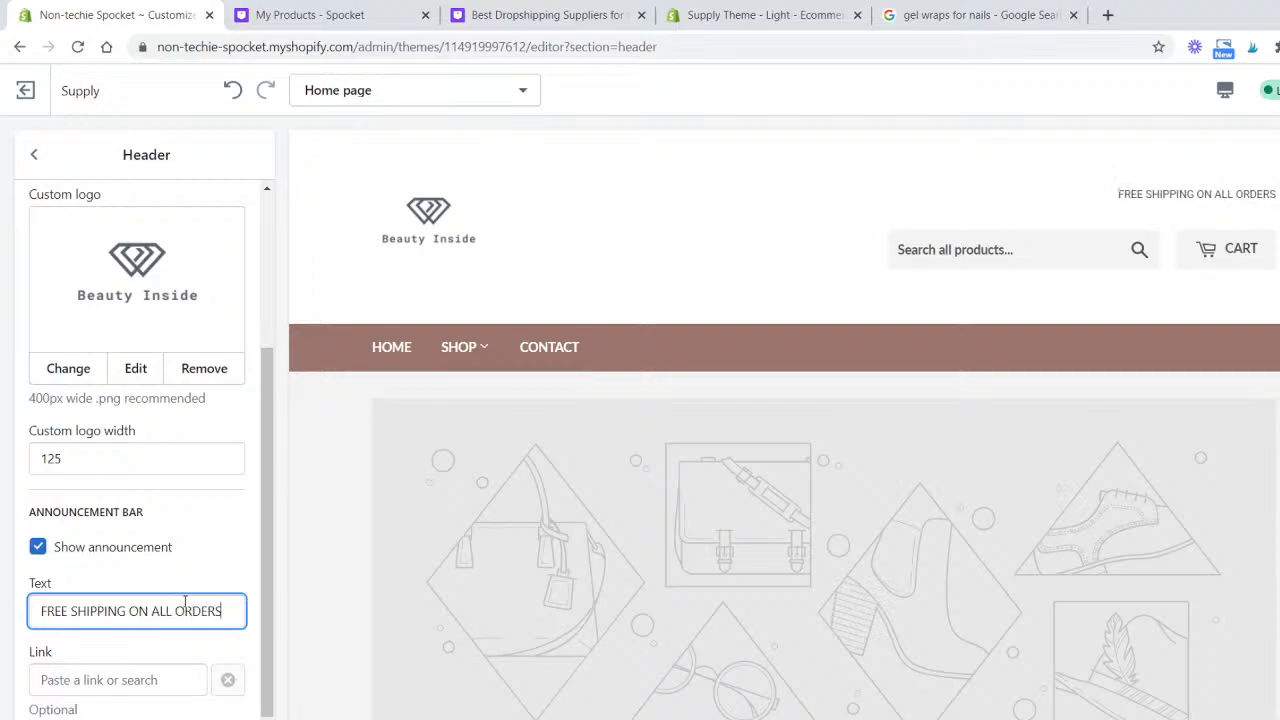
- Link the announcement bar to the All Products collection
{"action": "left_click", "coordinate": [165, 677]}
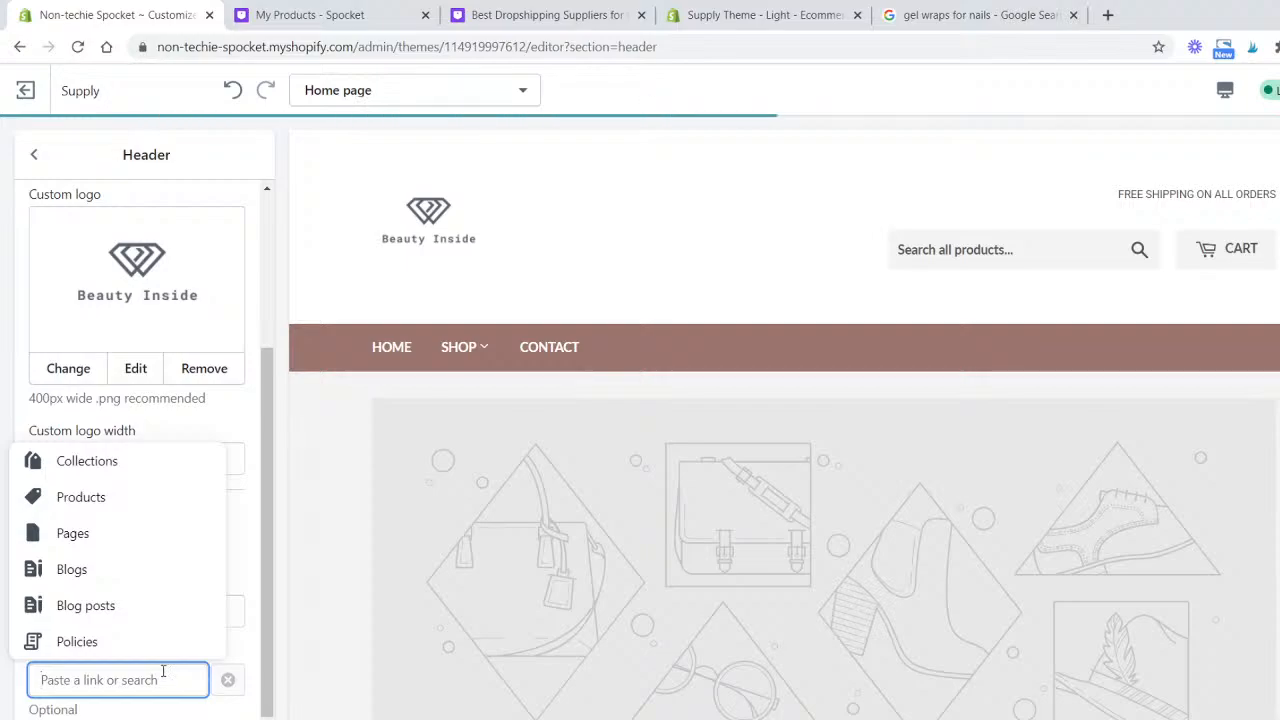
{"action": "left_click", "coordinate": [100, 500]}
{"action": "scroll", "coordinate": [103, 457], "scroll_direction": "up", "scroll_amount": 5}
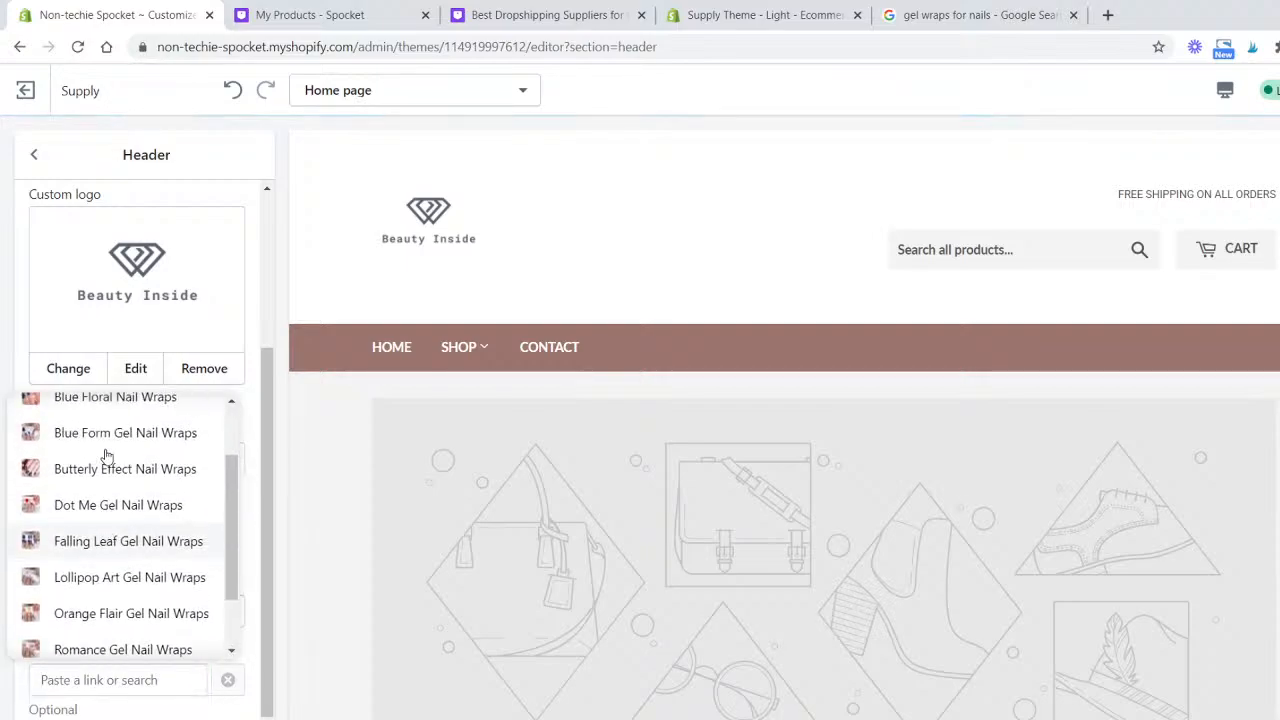
{"action": "left_click", "coordinate": [120, 455]}
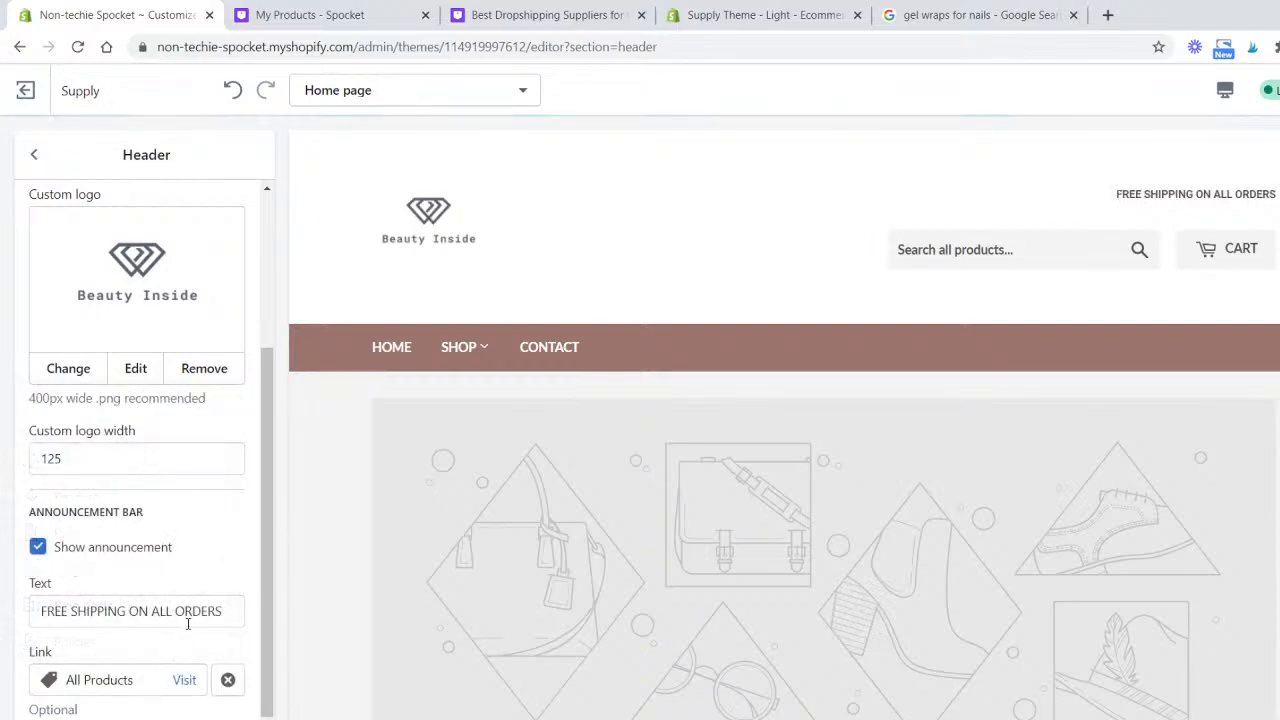
{"action": "scroll", "coordinate": [170, 620], "scroll_direction": "up", "scroll_amount": 2}
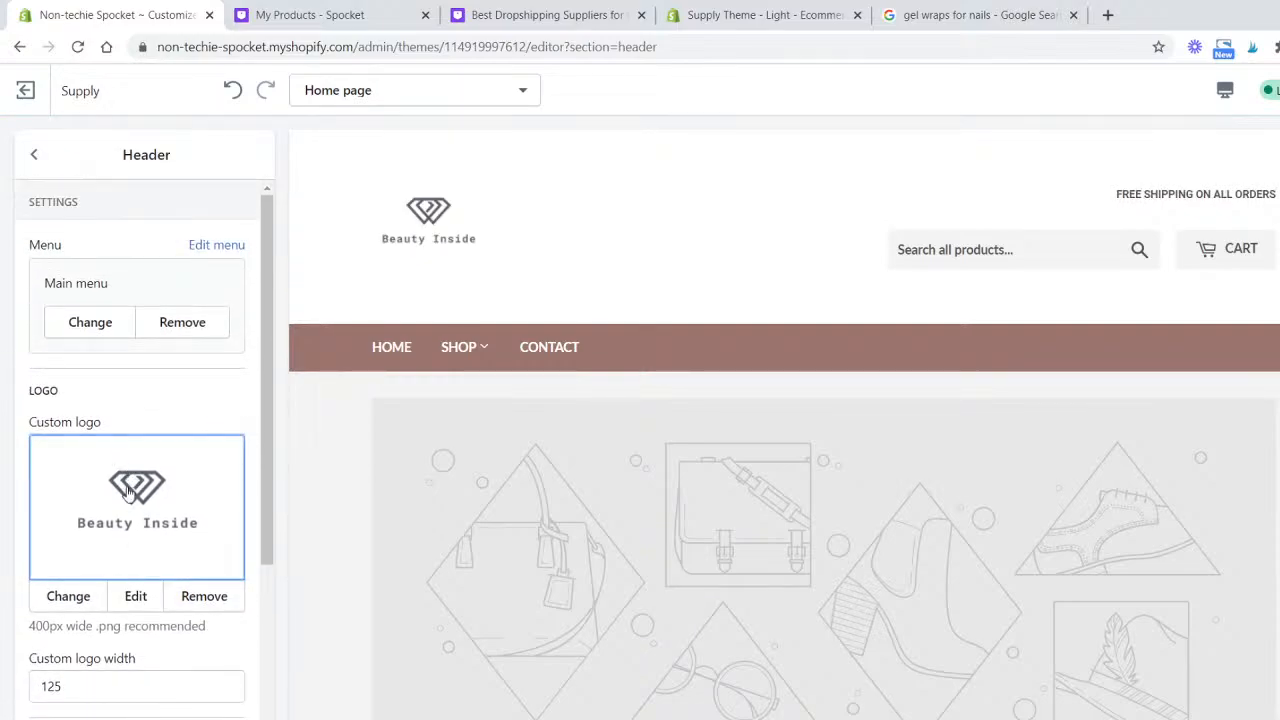
{"action": "scroll", "coordinate": [128, 505], "scroll_direction": "down", "scroll_amount": 2}
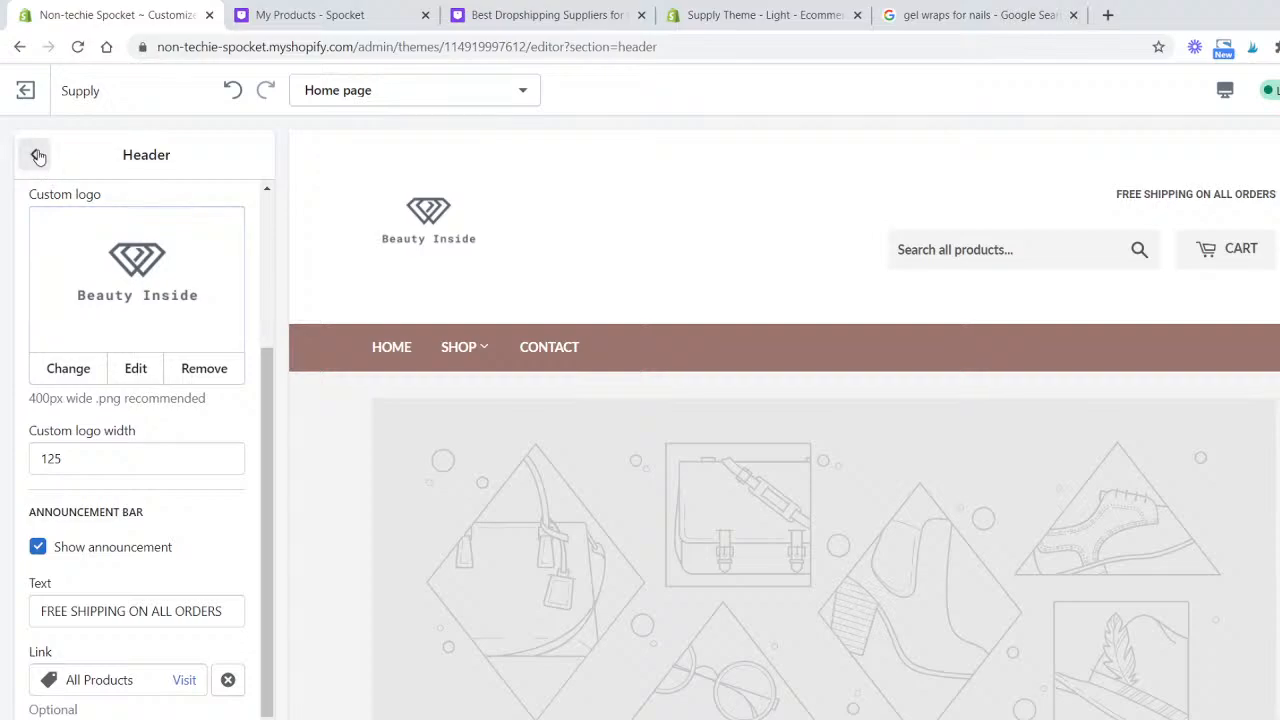
- Leave the header settings, preview the announcement bar's linked collection page, and switch the preview back to the Home page
{"action": "scroll", "coordinate": [109, 372], "scroll_direction": "up", "scroll_amount": 2}
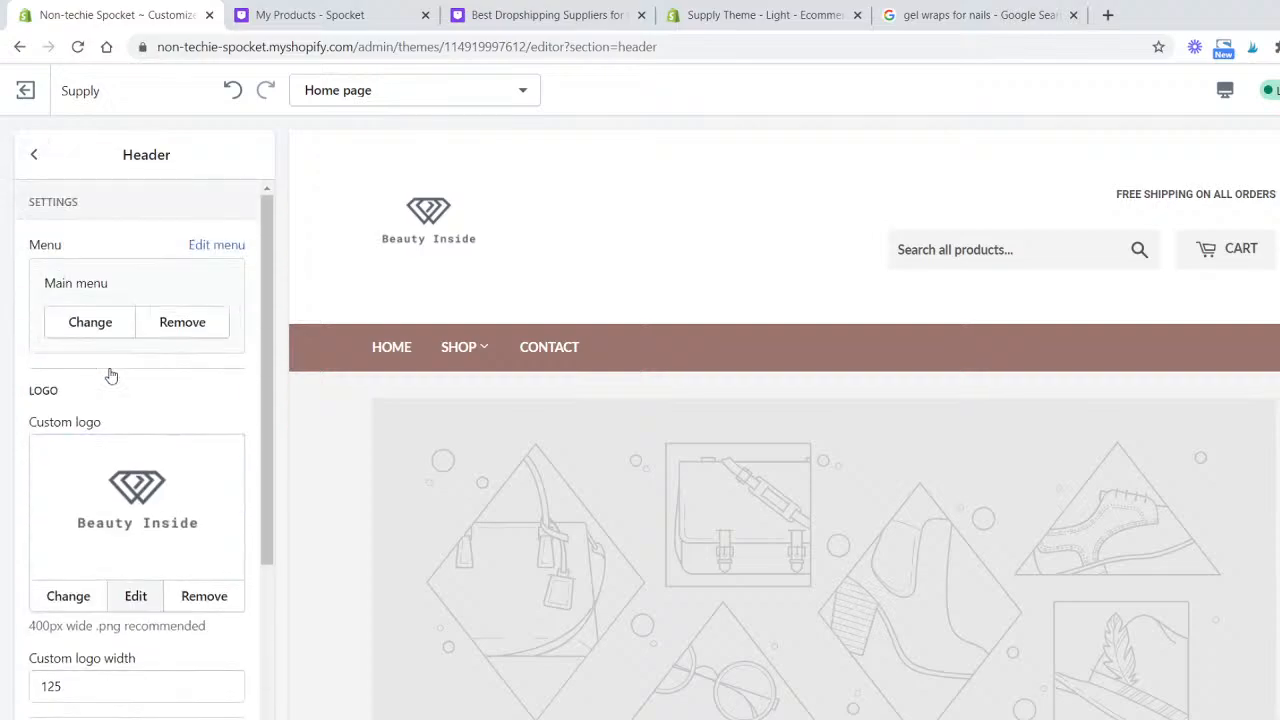
{"action": "scroll", "coordinate": [111, 372], "scroll_direction": "down", "scroll_amount": 2}
{"action": "scroll", "coordinate": [111, 380], "scroll_direction": "up", "scroll_amount": 2}
{"action": "left_click", "coordinate": [34, 158]}
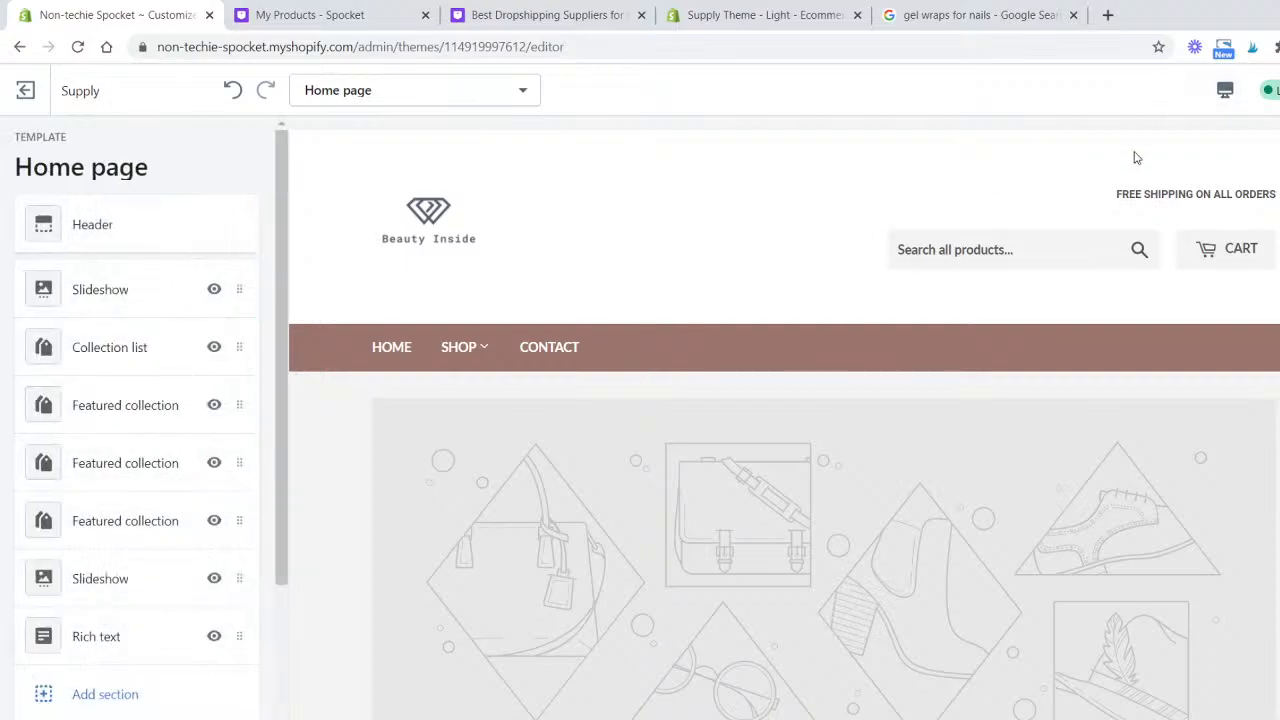
{"action": "left_click", "coordinate": [1115, 220]}
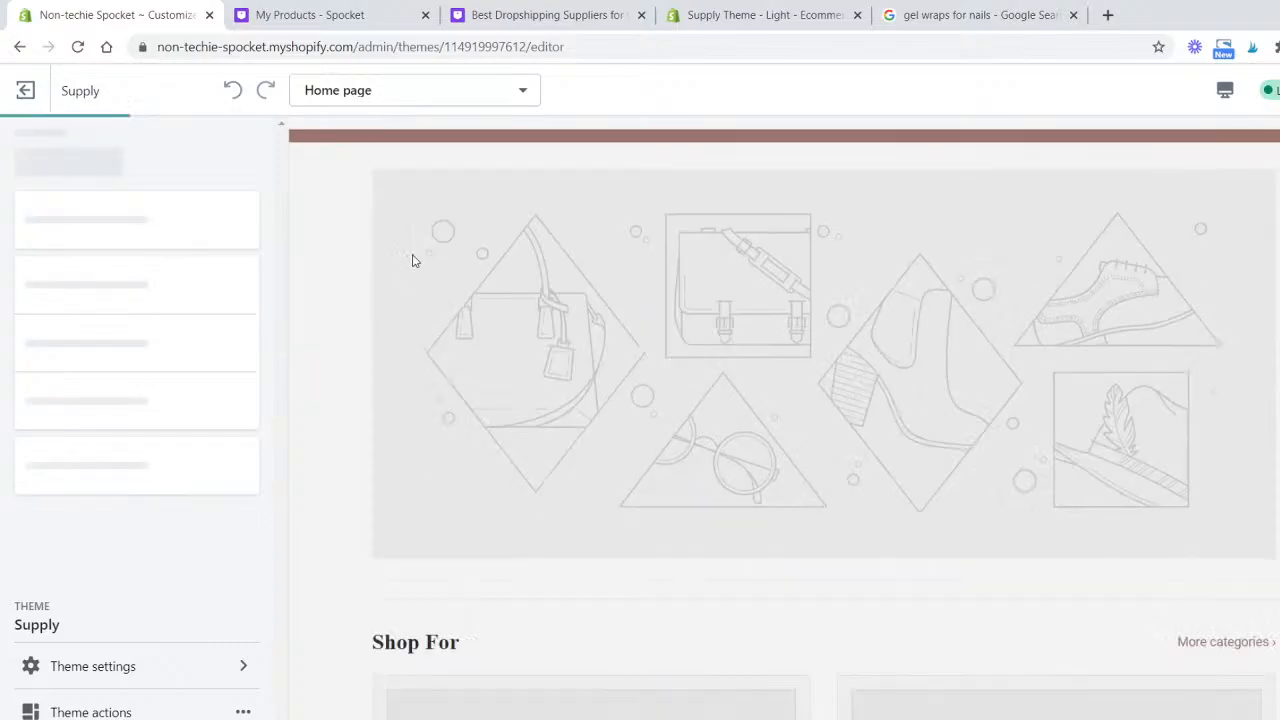
{"action": "scroll", "coordinate": [787, 468], "scroll_direction": "down", "scroll_amount": 8}
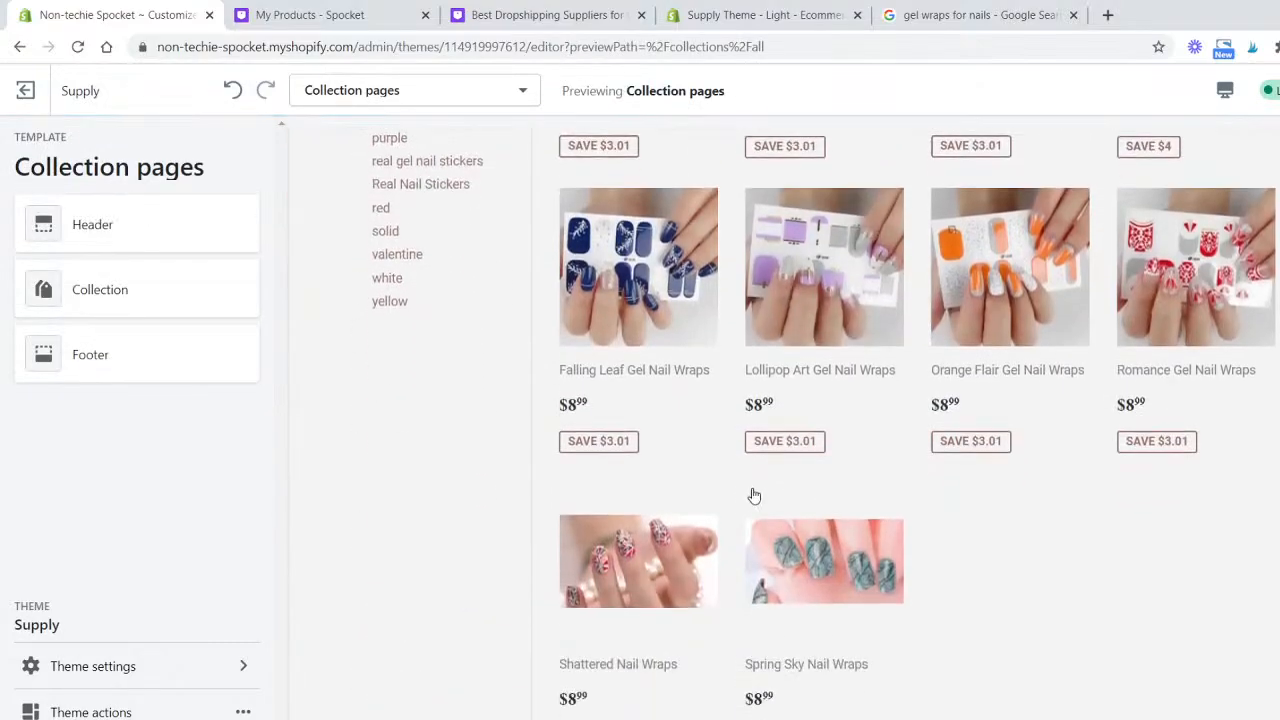
{"action": "scroll", "coordinate": [751, 494], "scroll_direction": "down", "scroll_amount": 4}
{"action": "scroll", "coordinate": [1057, 437], "scroll_direction": "up", "scroll_amount": 3}
{"action": "scroll", "coordinate": [1037, 421], "scroll_direction": "up", "scroll_amount": 10}
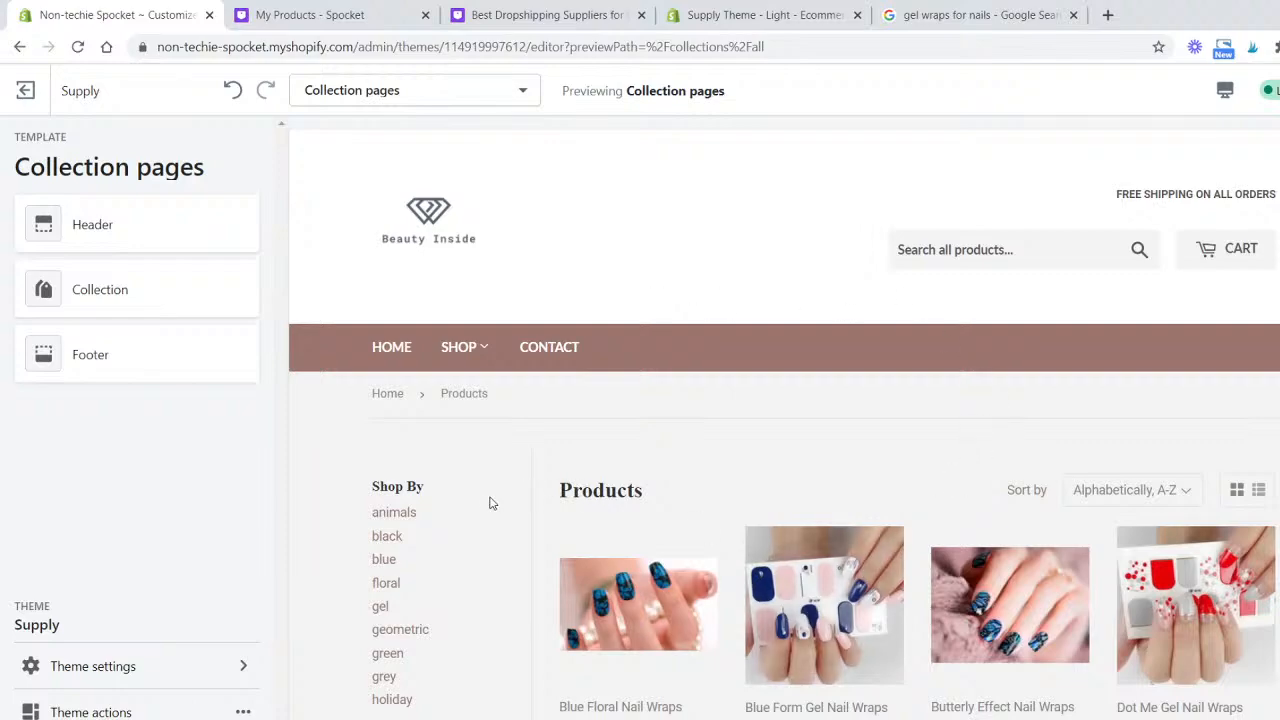
{"action": "left_click", "coordinate": [400, 91]}
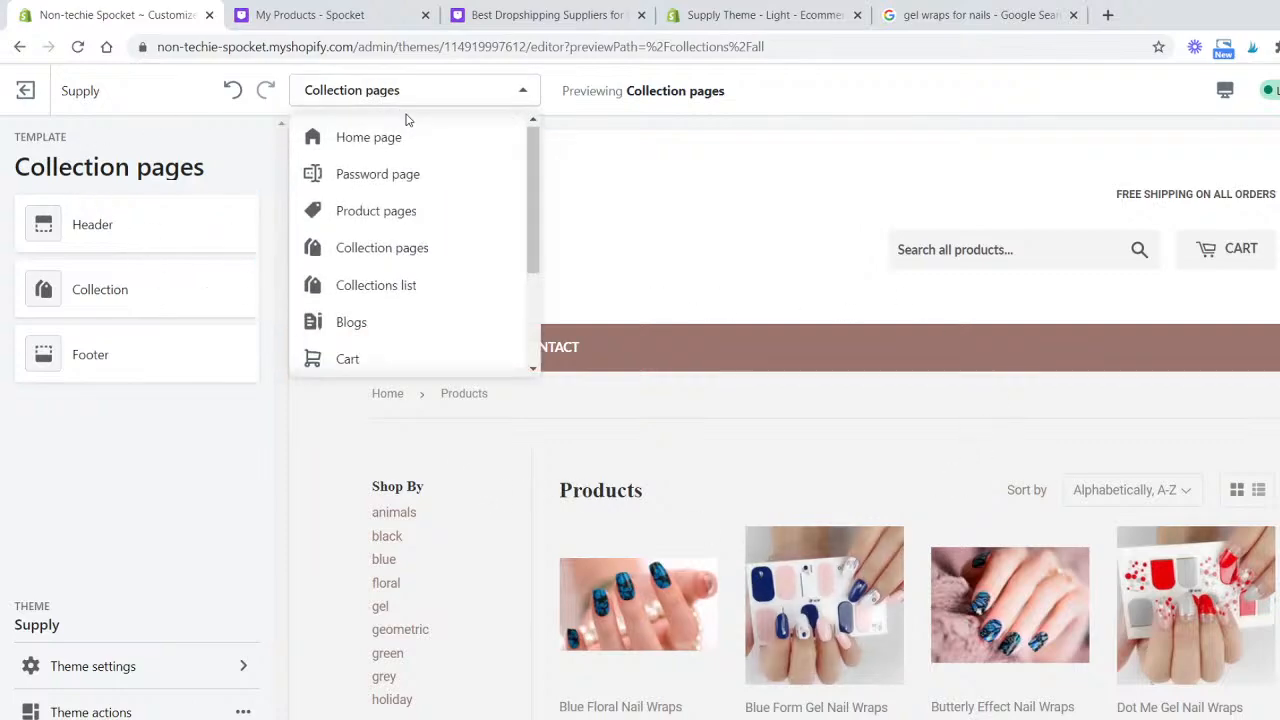
{"action": "left_click", "coordinate": [400, 140]}
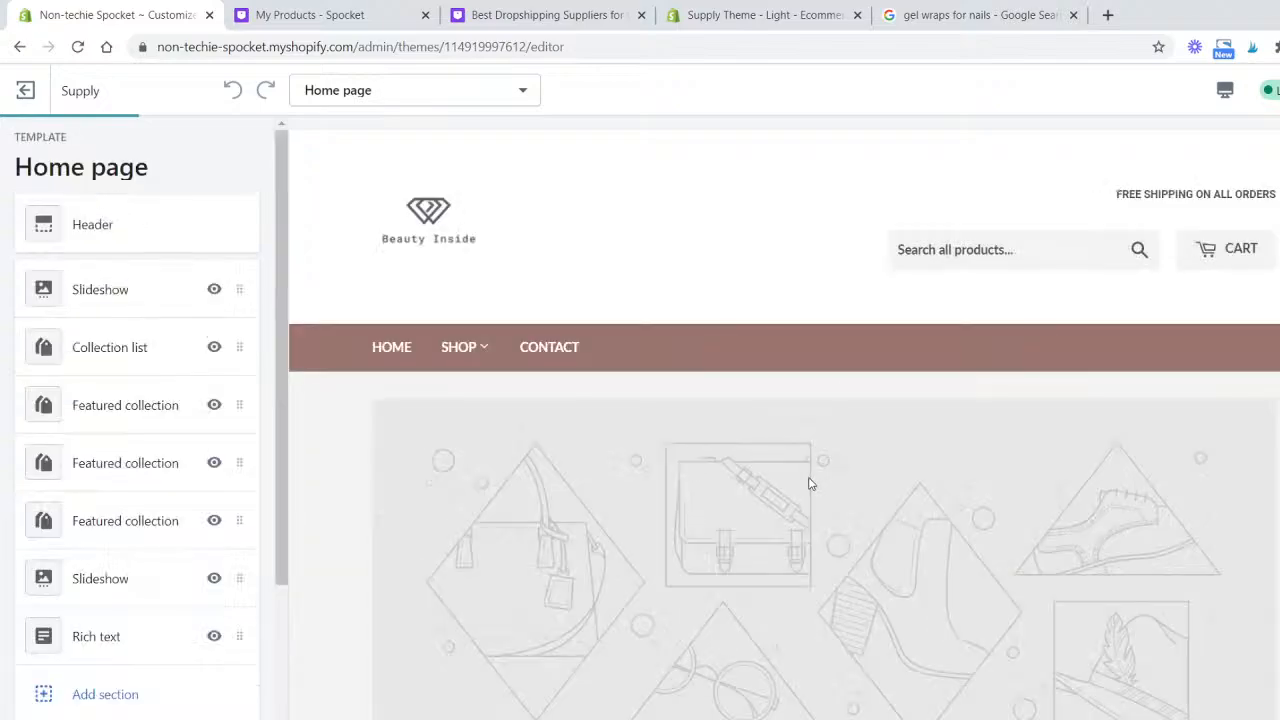
{"action": "scroll", "coordinate": [806, 480], "scroll_direction": "down", "scroll_amount": 5}
{"action": "scroll", "coordinate": [757, 354], "scroll_direction": "up", "scroll_amount": 5}
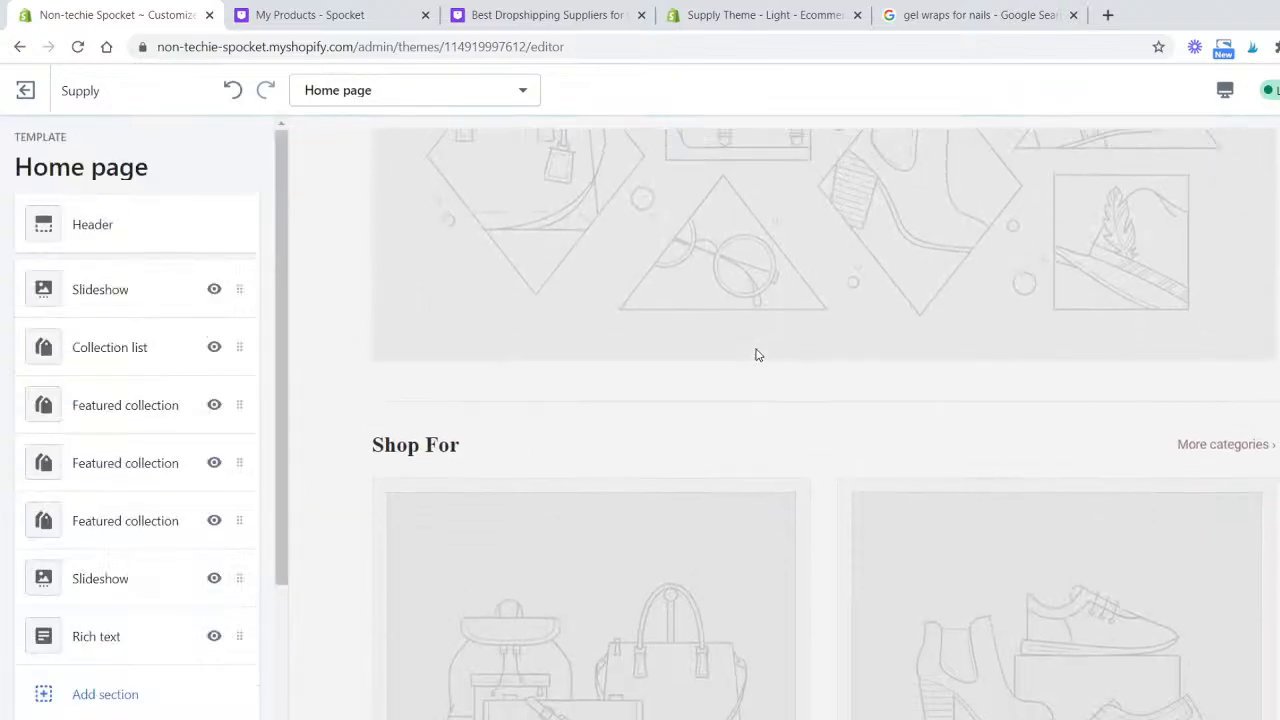
- Open the slideshow's image slide and browse the free image categories for a replacement picture
{"action": "left_click", "coordinate": [150, 294]}
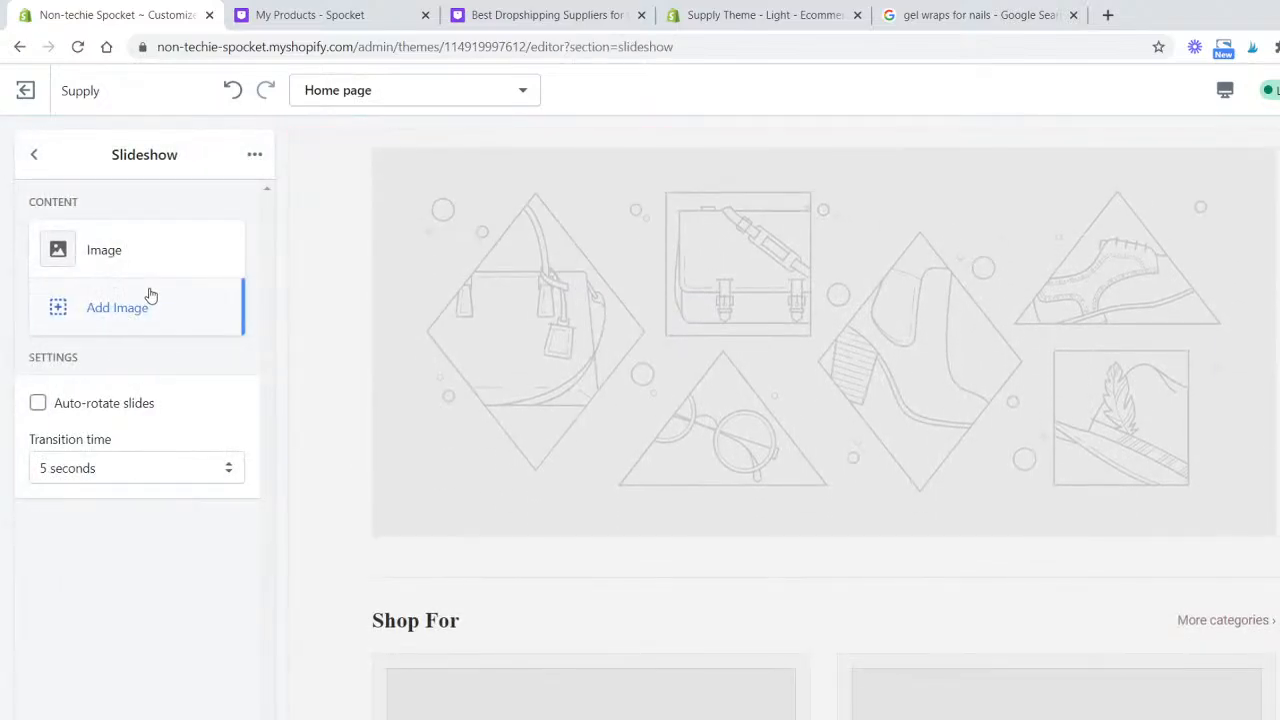
{"action": "left_click", "coordinate": [134, 260]}
{"action": "left_click", "coordinate": [168, 326]}
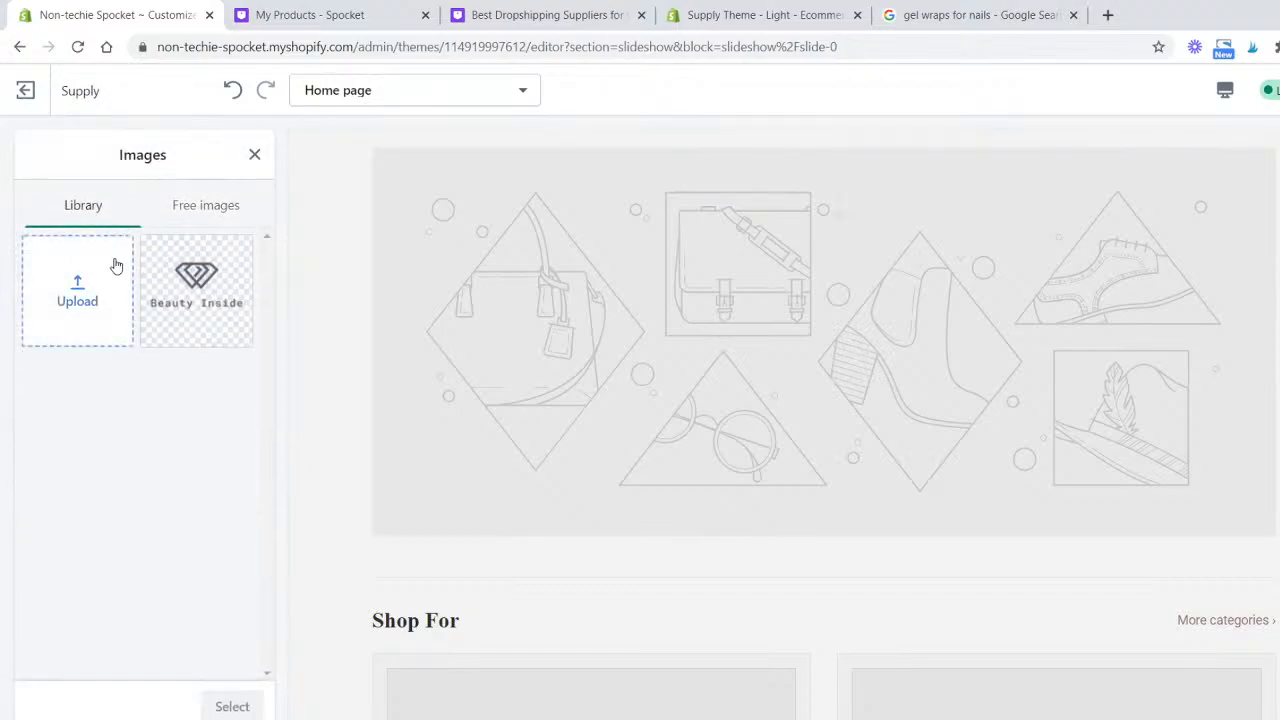
{"action": "left_click", "coordinate": [189, 222]}
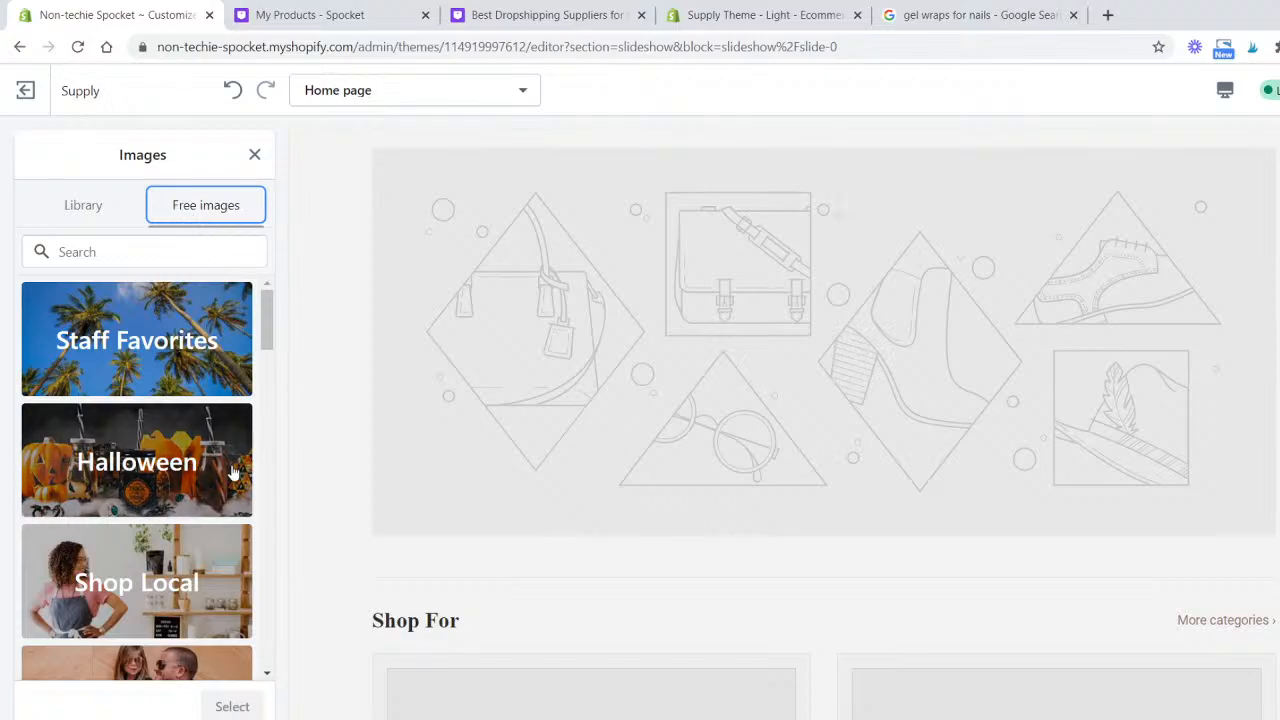
{"action": "scroll", "coordinate": [185, 580], "scroll_direction": "down", "scroll_amount": 5}
{"action": "scroll", "coordinate": [180, 578], "scroll_direction": "down", "scroll_amount": 7}
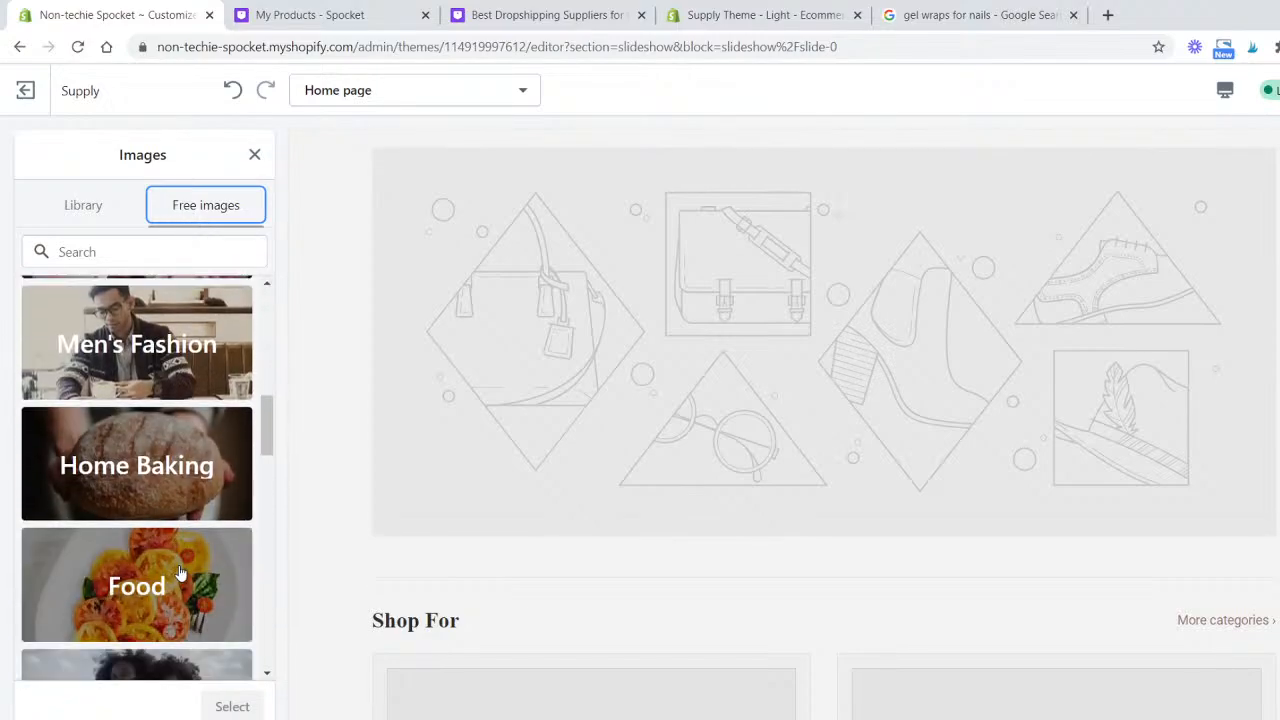
{"action": "scroll", "coordinate": [180, 572], "scroll_direction": "down", "scroll_amount": 6}
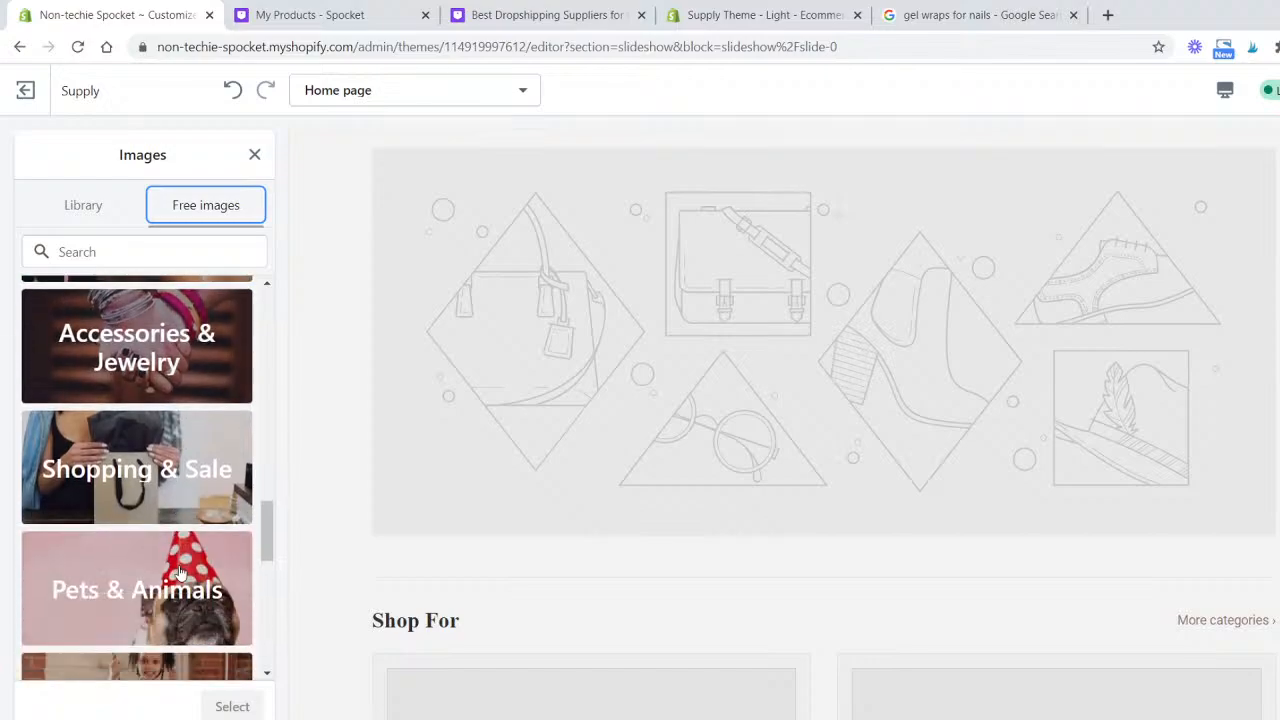
{"action": "scroll", "coordinate": [185, 572], "scroll_direction": "down", "scroll_amount": 3}
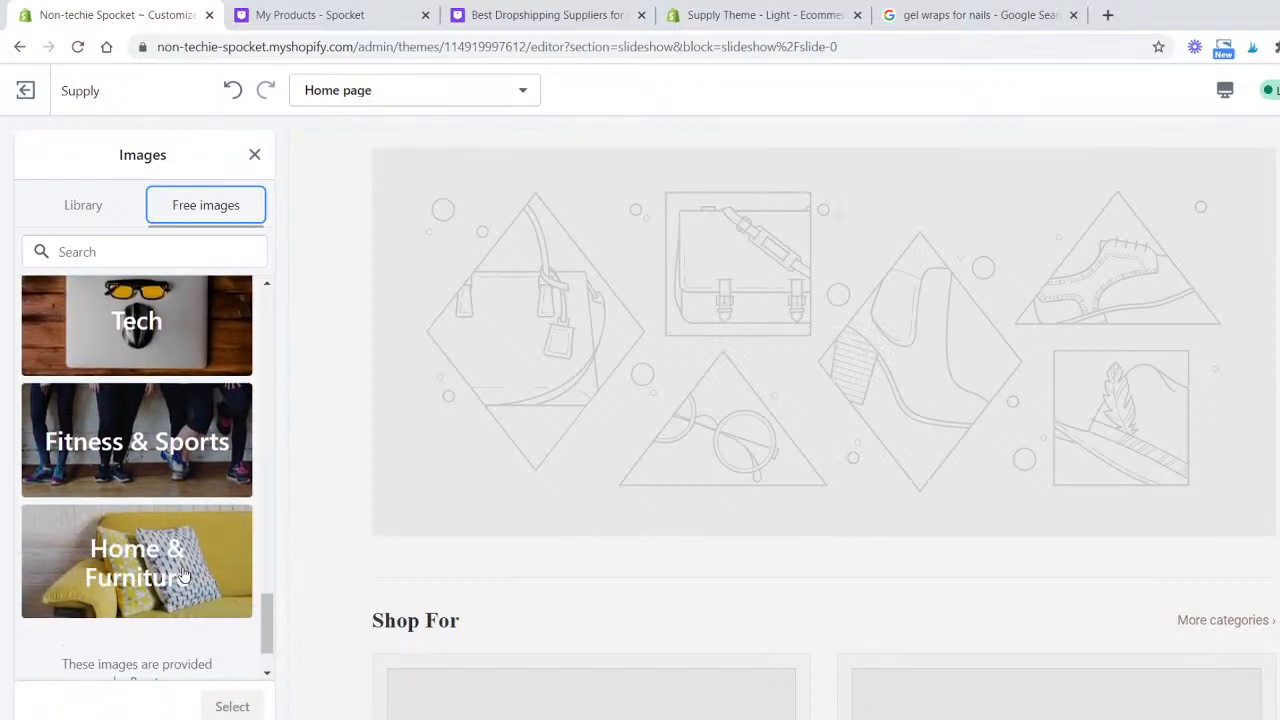
{"action": "scroll", "coordinate": [195, 572], "scroll_direction": "up", "scroll_amount": 6}
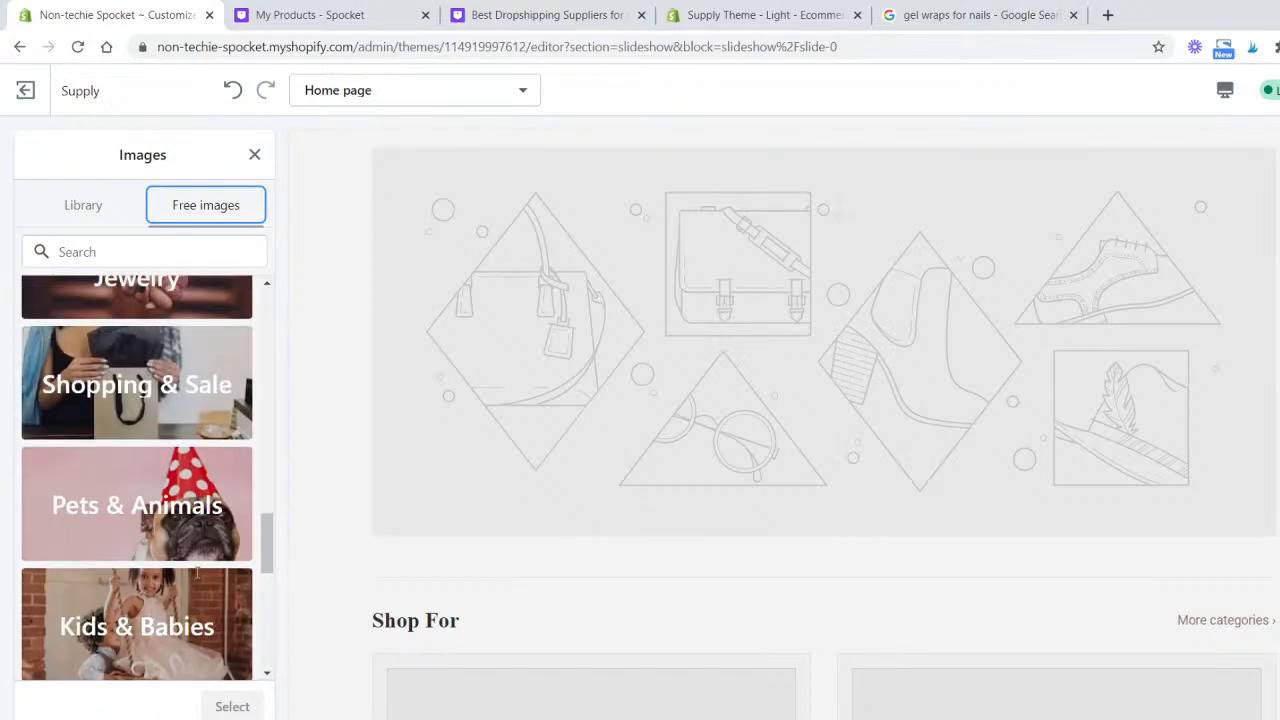
{"action": "scroll", "coordinate": [195, 569], "scroll_direction": "up", "scroll_amount": 4}
{"action": "scroll", "coordinate": [180, 540], "scroll_direction": "down", "scroll_amount": 3}
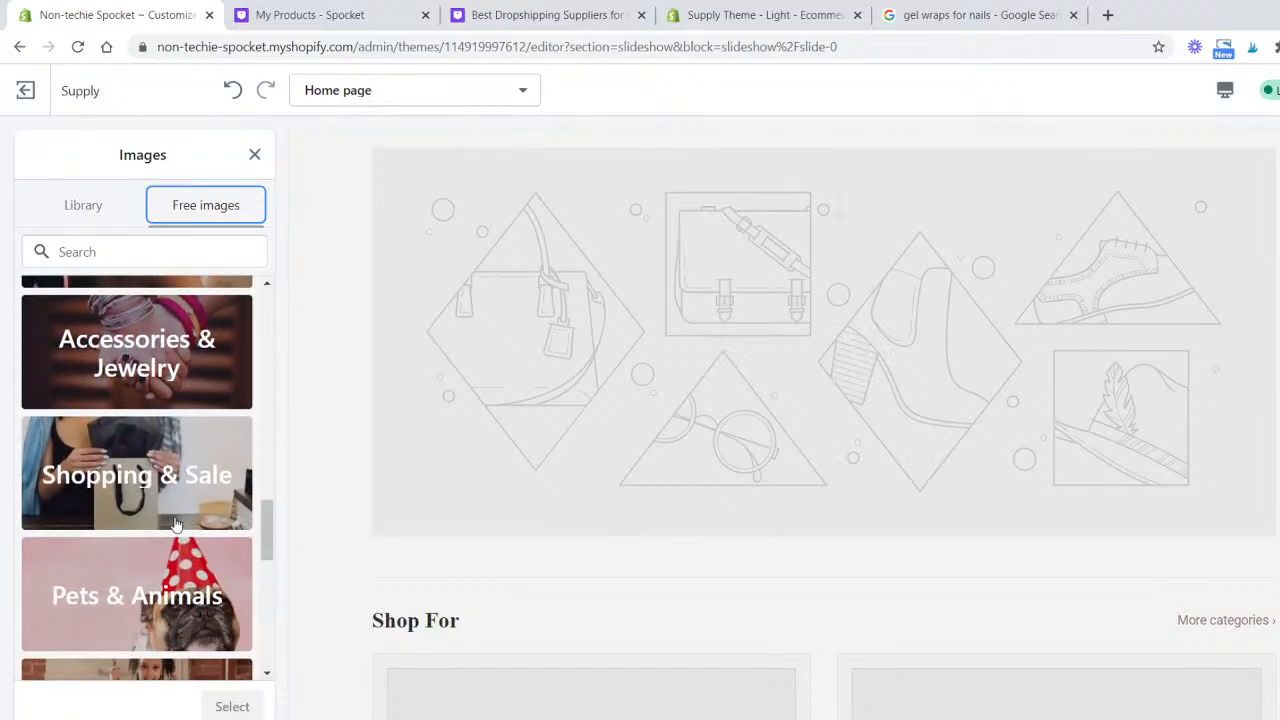
- Try images from the Shopping & Sale free image category on the slide
{"action": "left_click", "coordinate": [175, 524]}
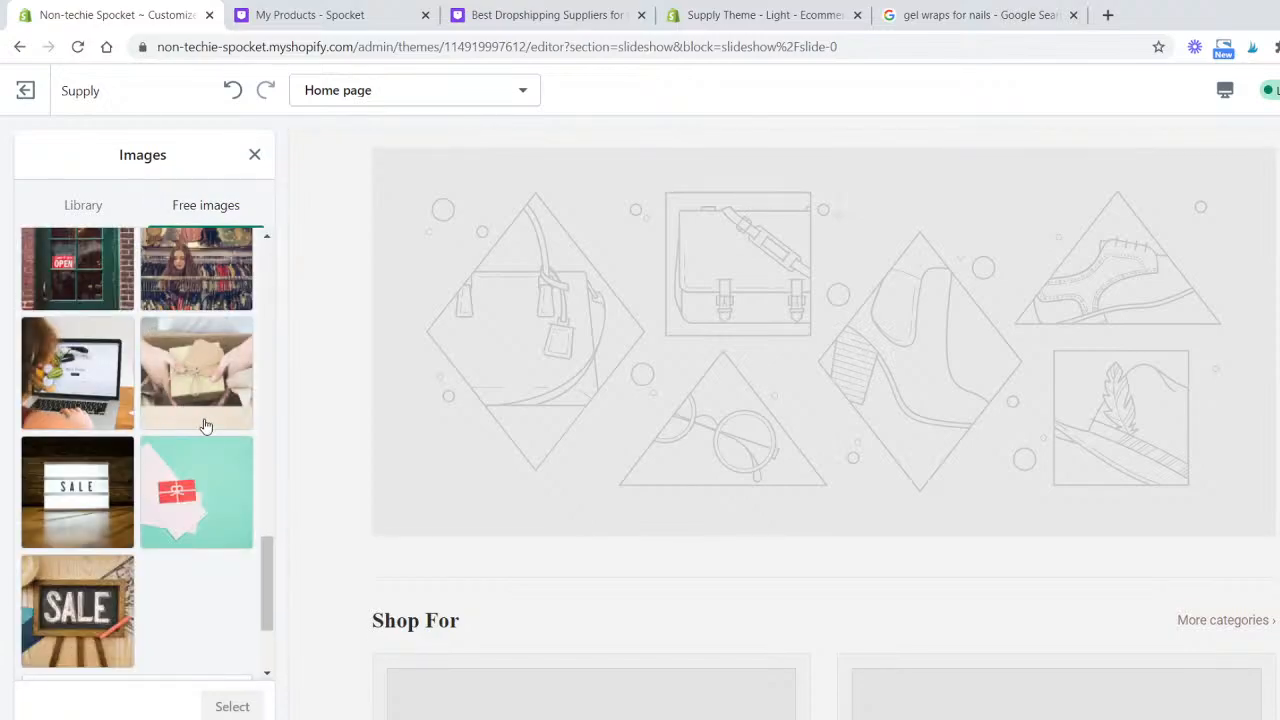
{"action": "scroll", "coordinate": [205, 426], "scroll_direction": "down", "scroll_amount": 10}
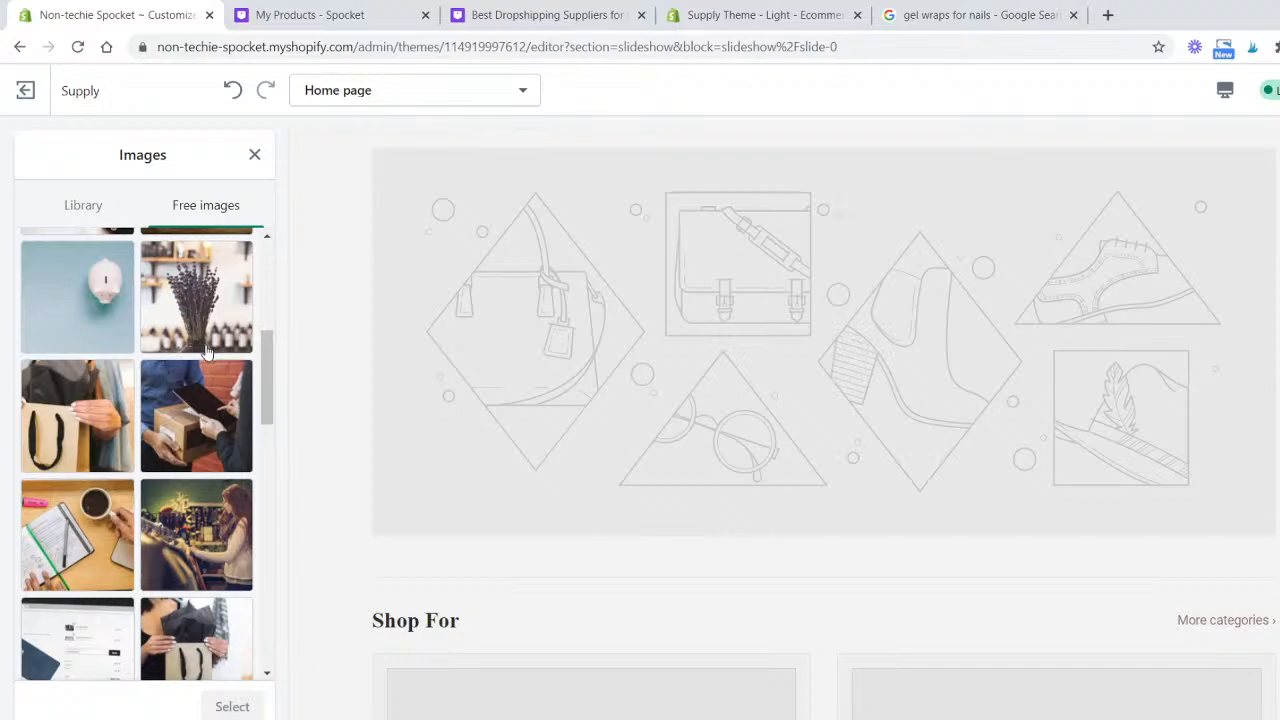
{"action": "scroll", "coordinate": [207, 352], "scroll_direction": "up", "scroll_amount": 4}
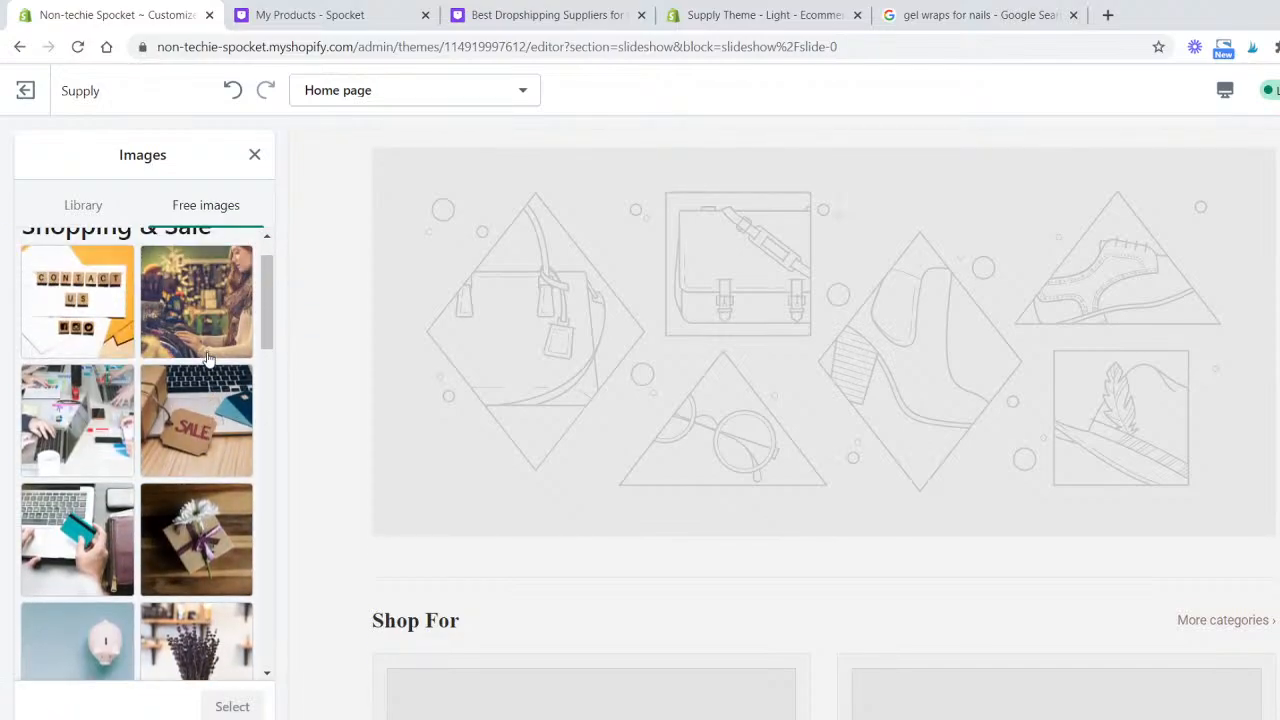
{"action": "left_click", "coordinate": [80, 640]}
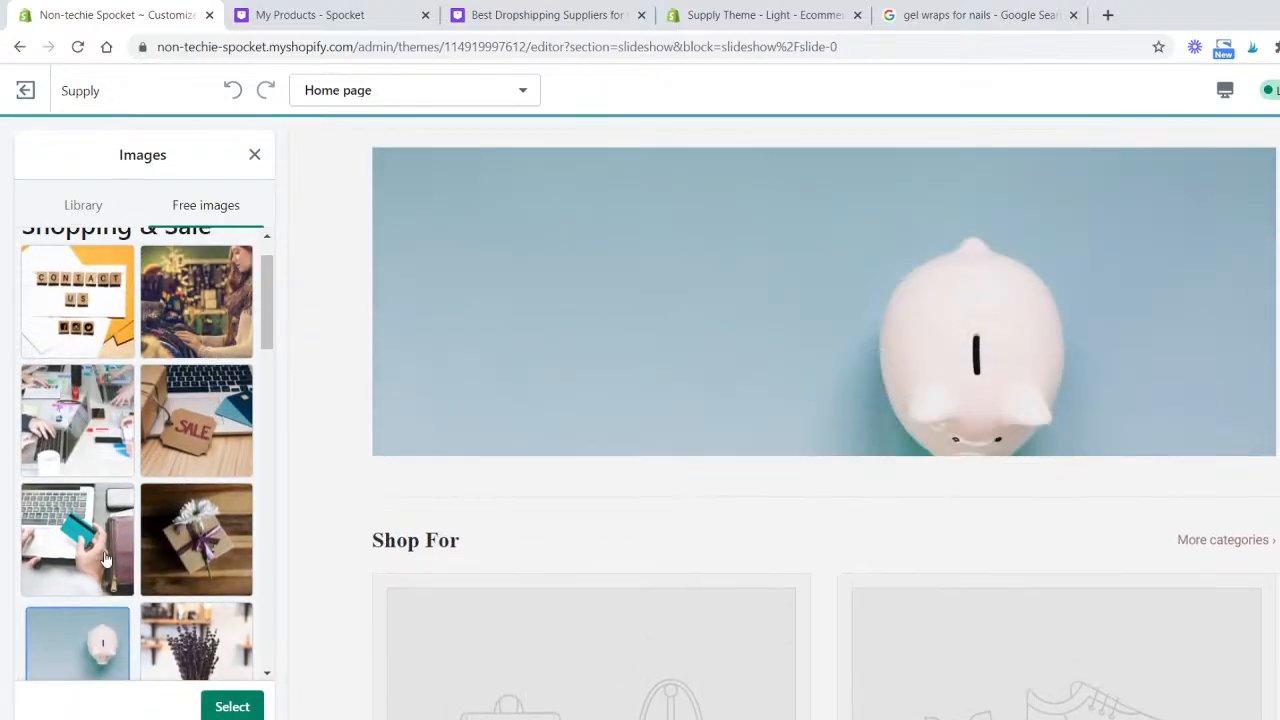
{"action": "scroll", "coordinate": [90, 470], "scroll_direction": "up", "scroll_amount": 1}
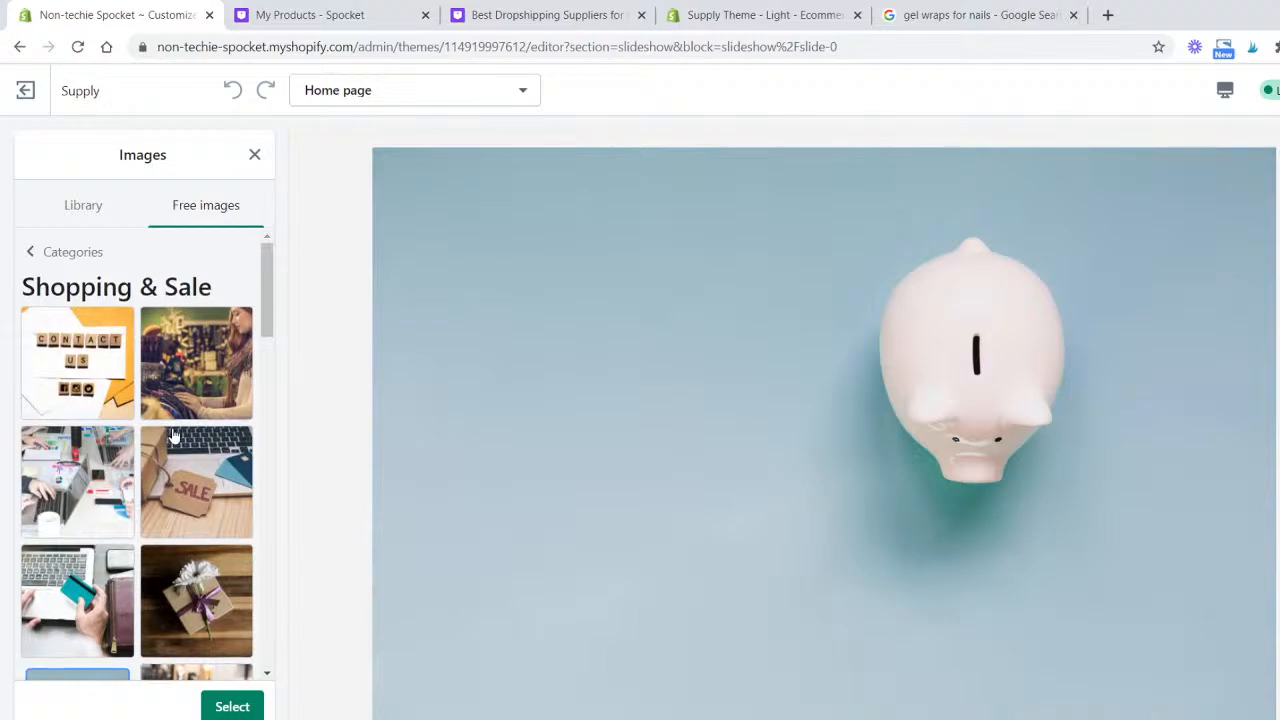
{"action": "left_click", "coordinate": [73, 357]}
{"action": "scroll", "coordinate": [538, 393], "scroll_direction": "down", "scroll_amount": 5}
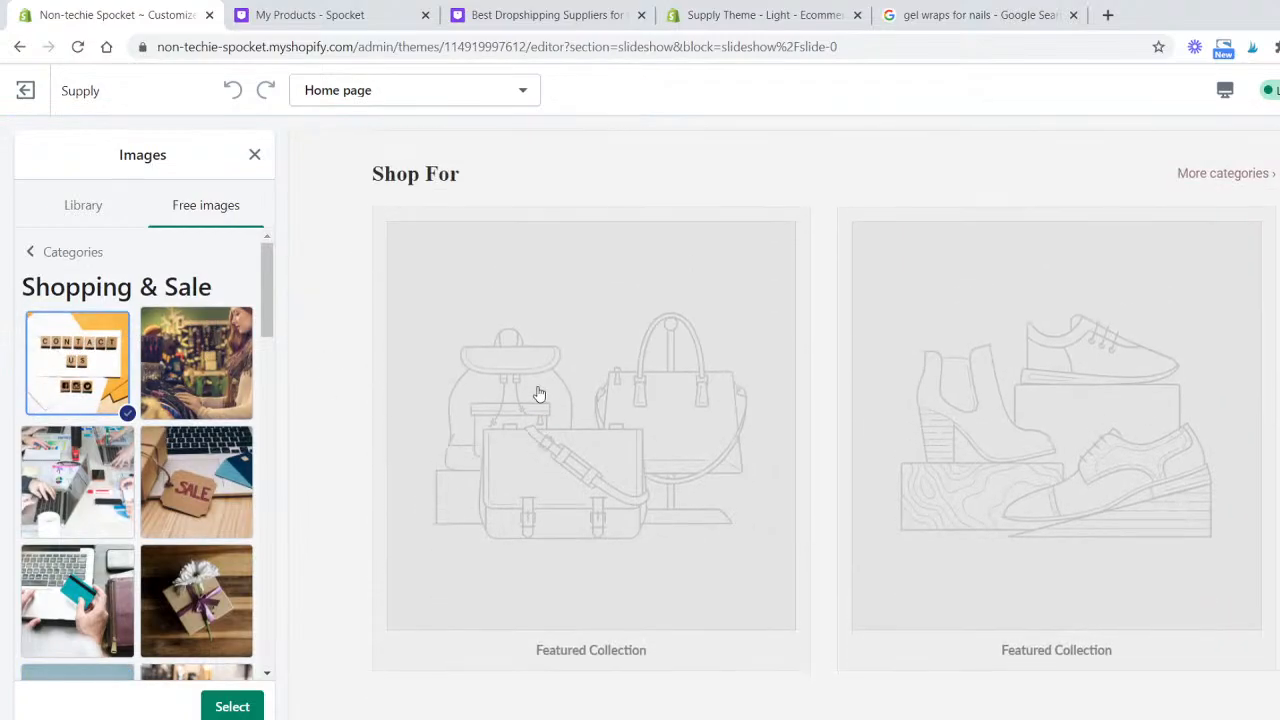
{"action": "left_click", "coordinate": [62, 250]}
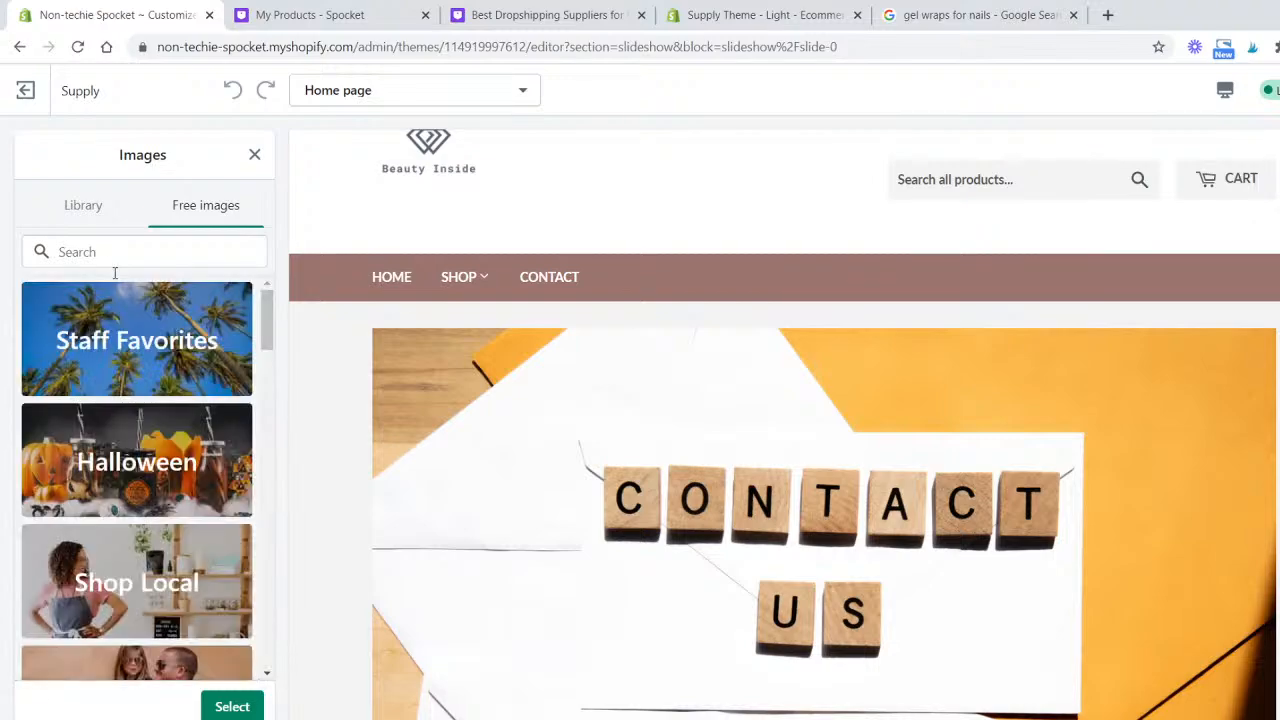
- Set the slide image to the shelves-with-jars photo from the Shop Local free images
{"action": "scroll", "coordinate": [170, 370], "scroll_direction": "down", "scroll_amount": 3}
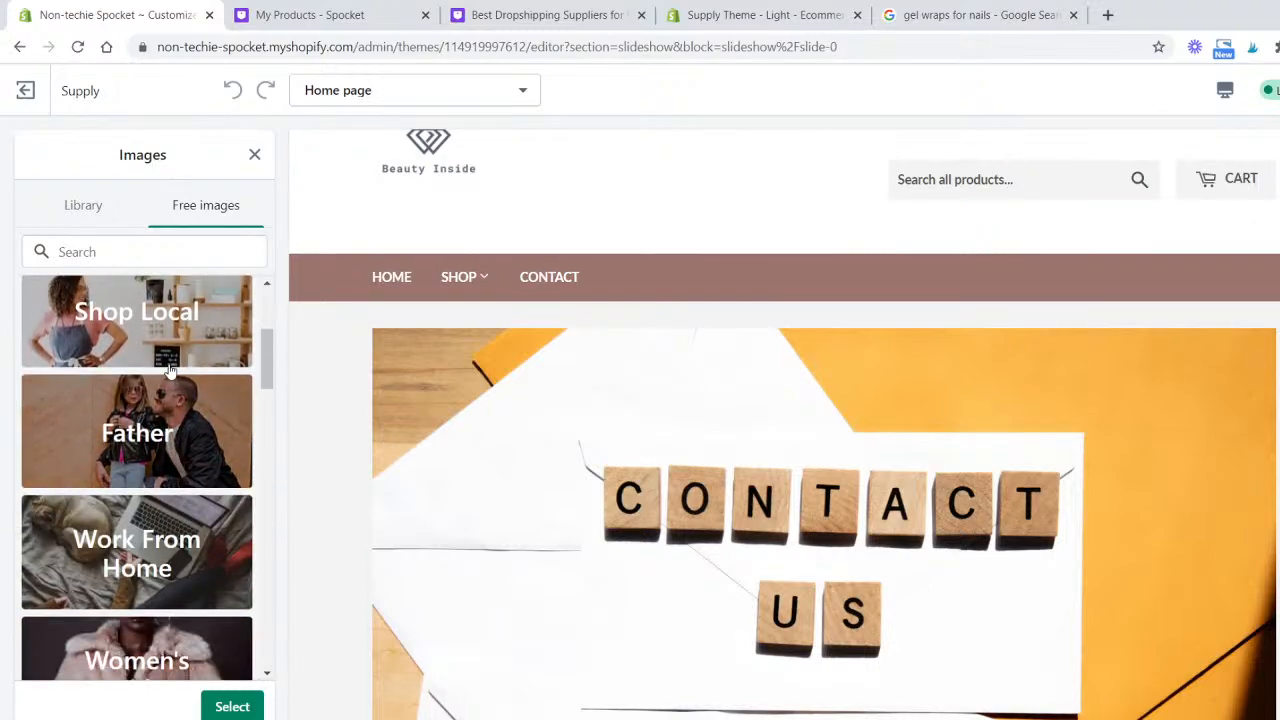
{"action": "left_click", "coordinate": [170, 350]}
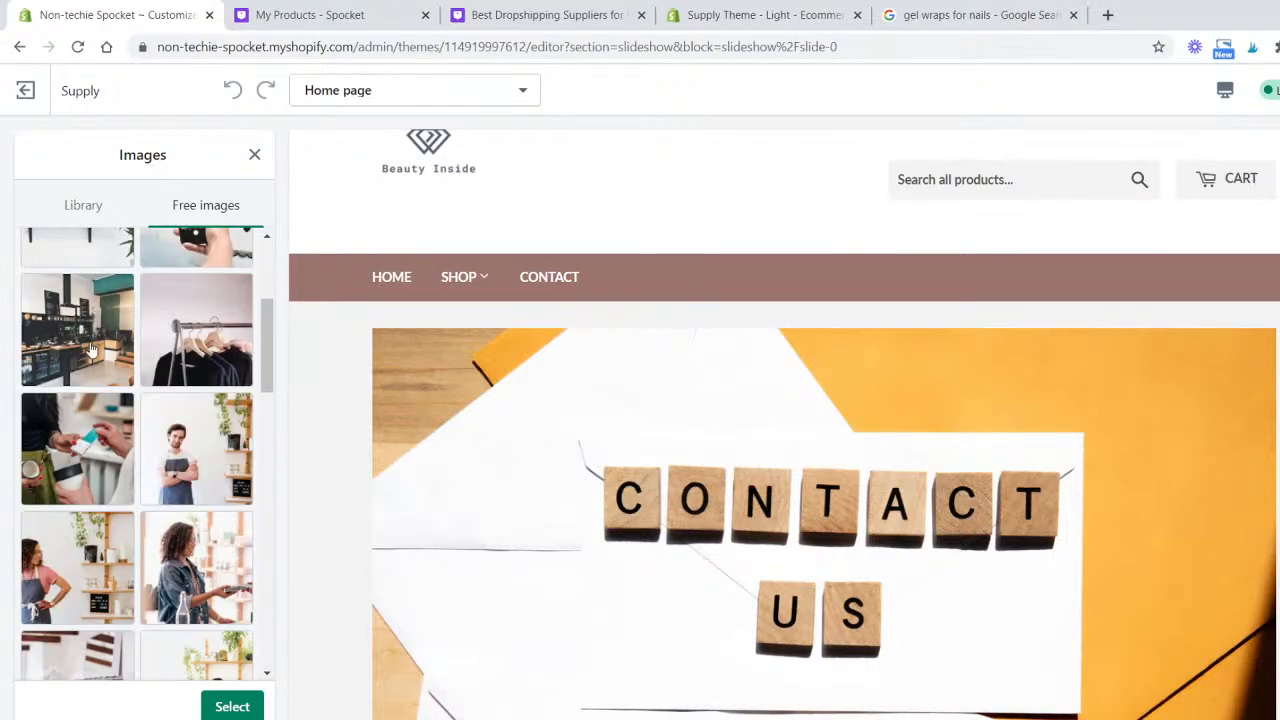
{"action": "scroll", "coordinate": [158, 380], "scroll_direction": "up", "scroll_amount": 3}
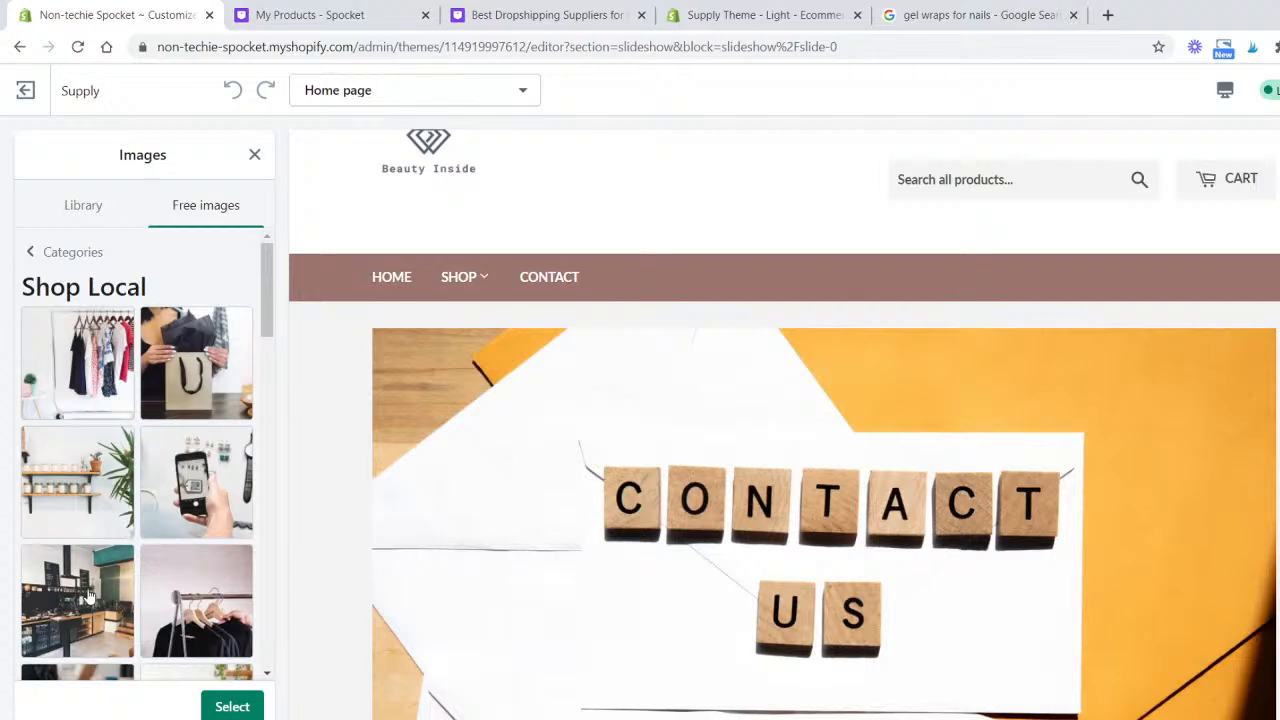
{"action": "left_click", "coordinate": [77, 480]}
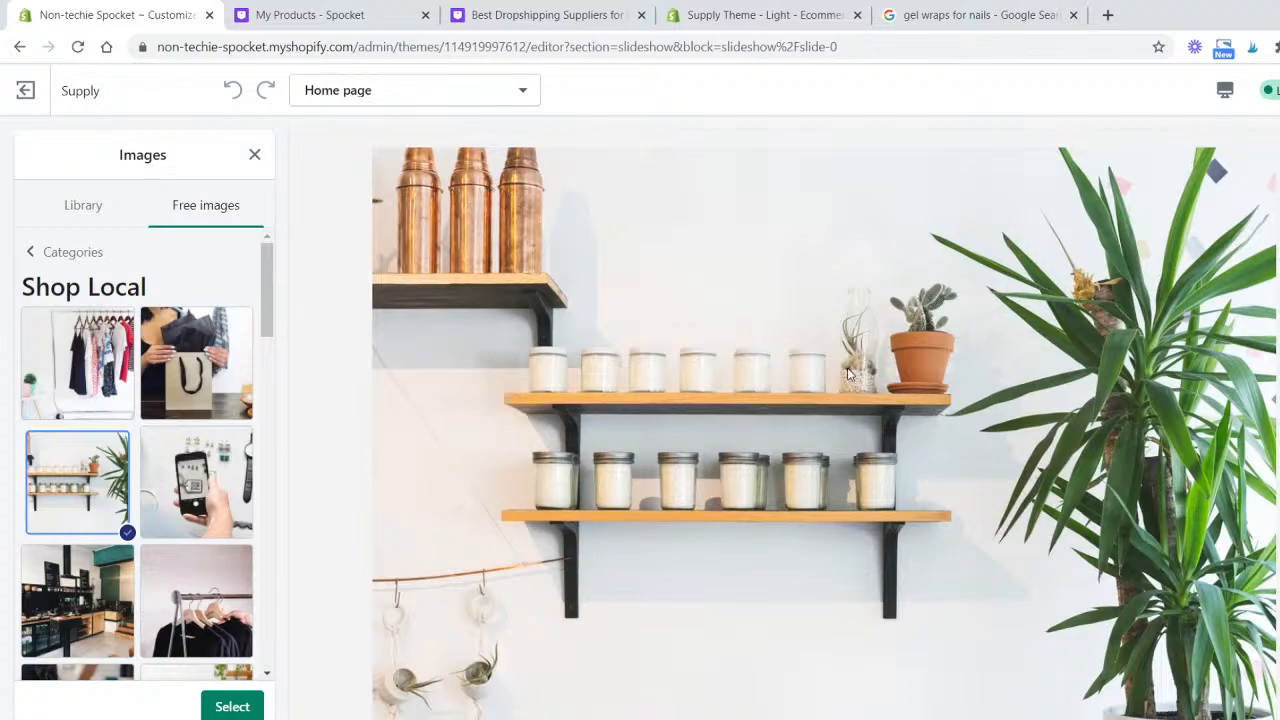
{"action": "left_click", "coordinate": [224, 710]}
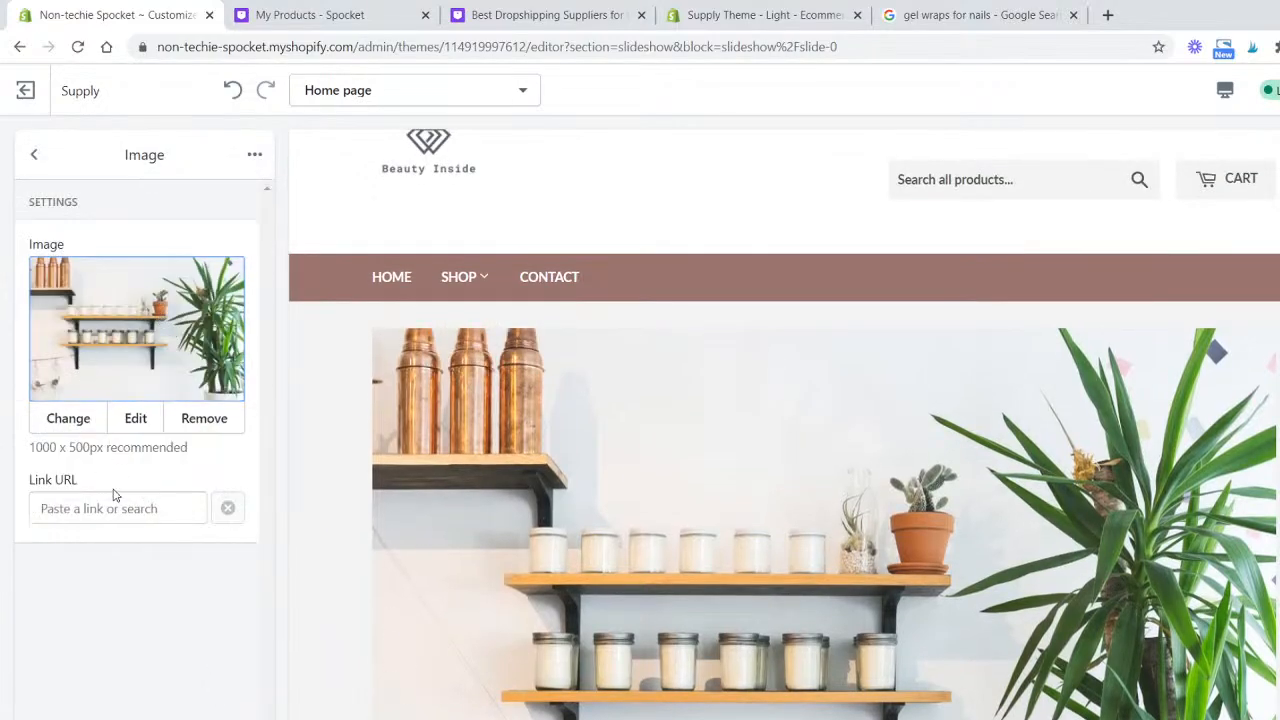
- Link the slide image to All Products
{"action": "left_click", "coordinate": [123, 508]}
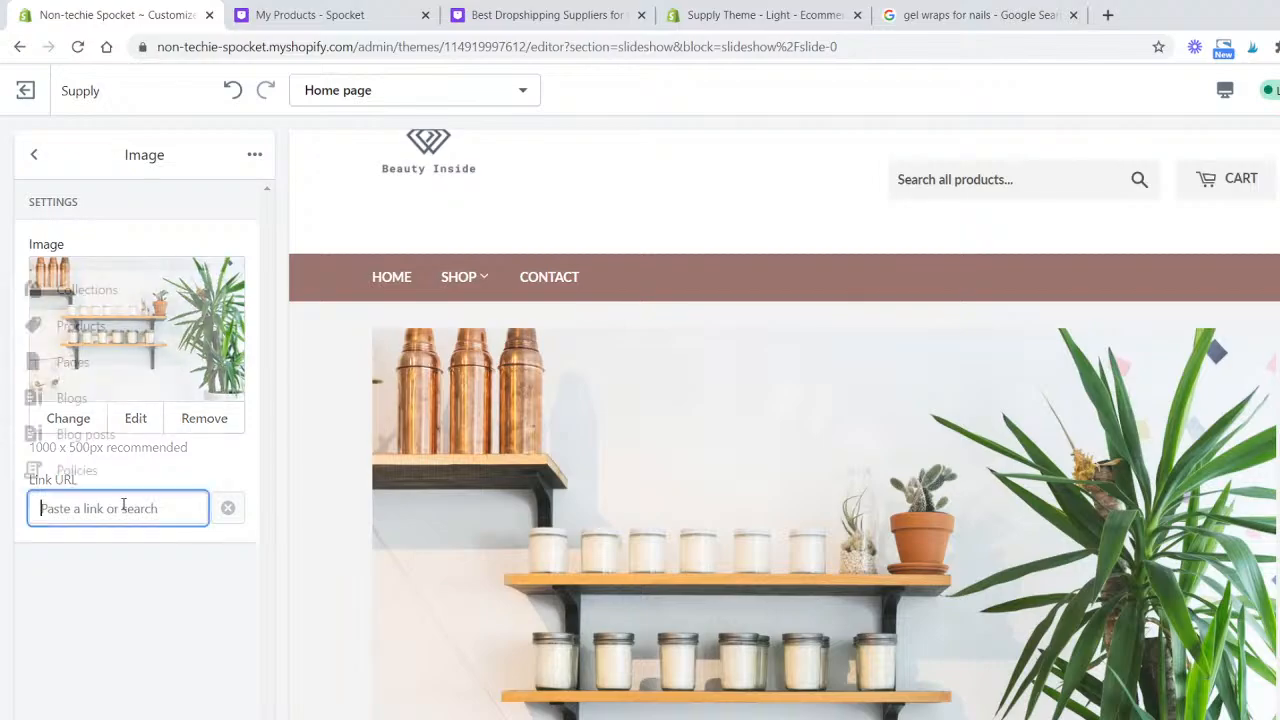
{"action": "left_click", "coordinate": [87, 327]}
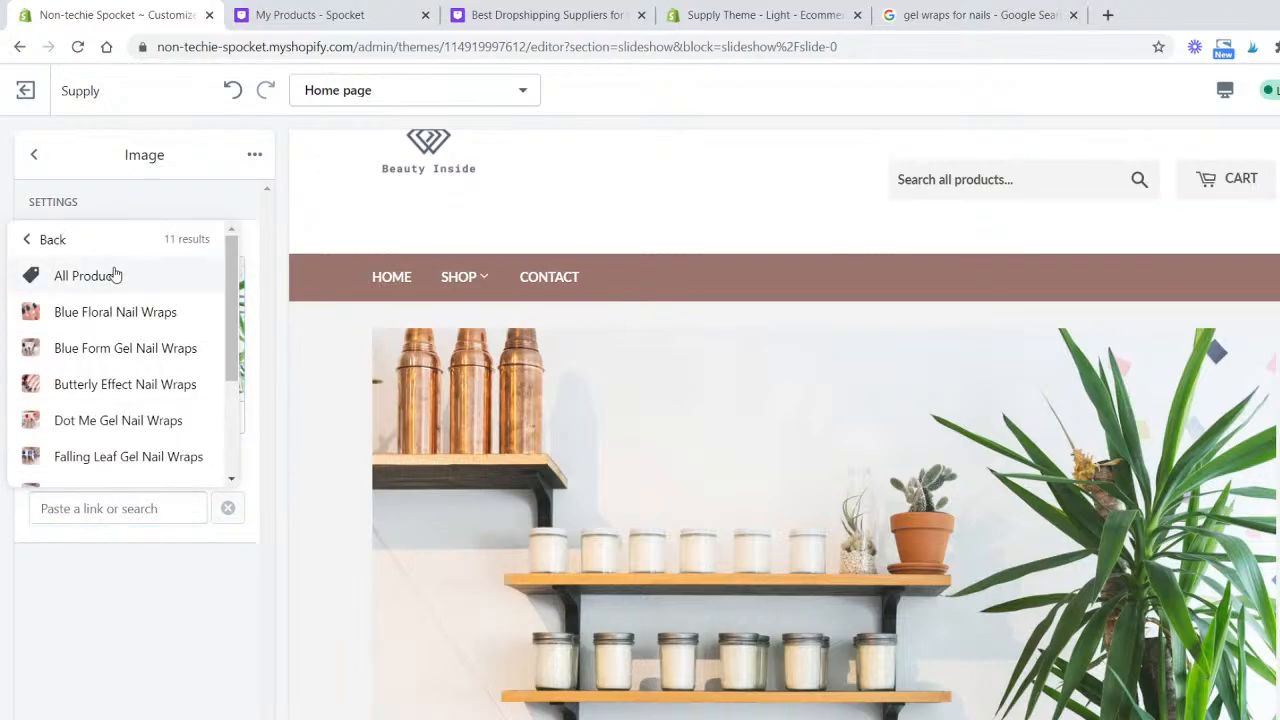
{"action": "left_click", "coordinate": [114, 272]}
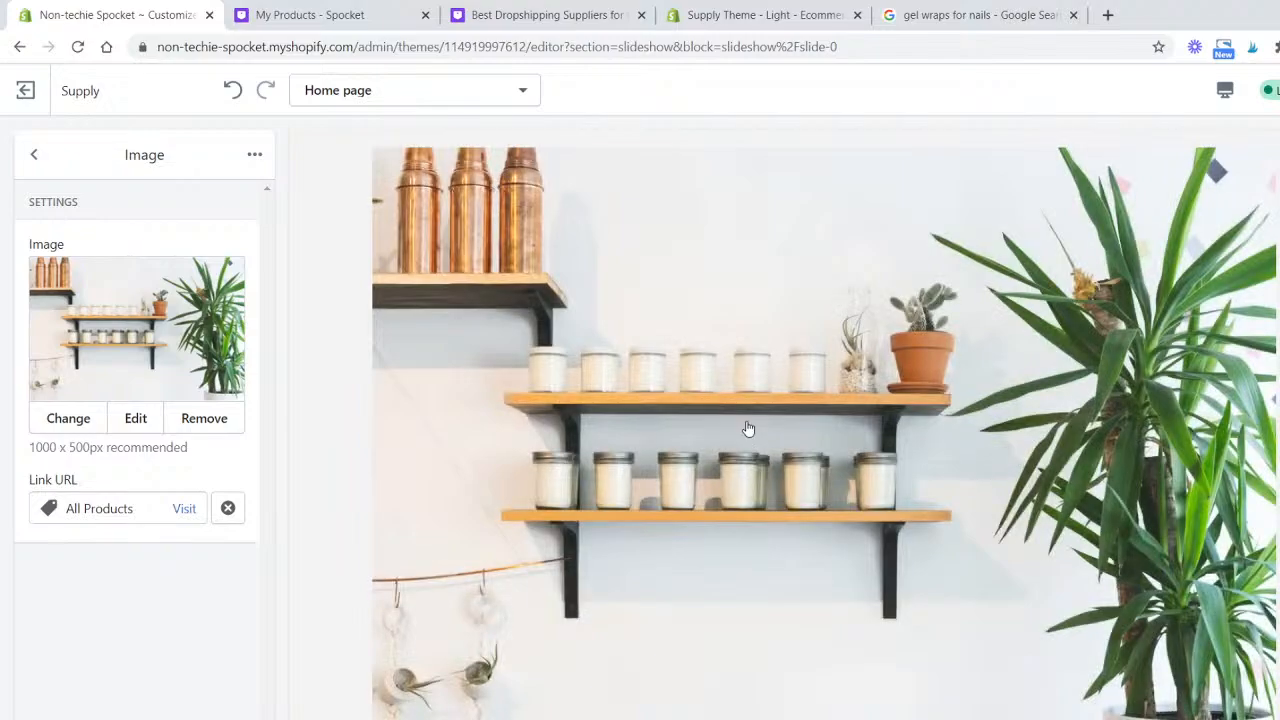
{"action": "scroll", "coordinate": [870, 480], "scroll_direction": "down", "scroll_amount": 3}
{"action": "scroll", "coordinate": [735, 462], "scroll_direction": "up", "scroll_amount": 5}
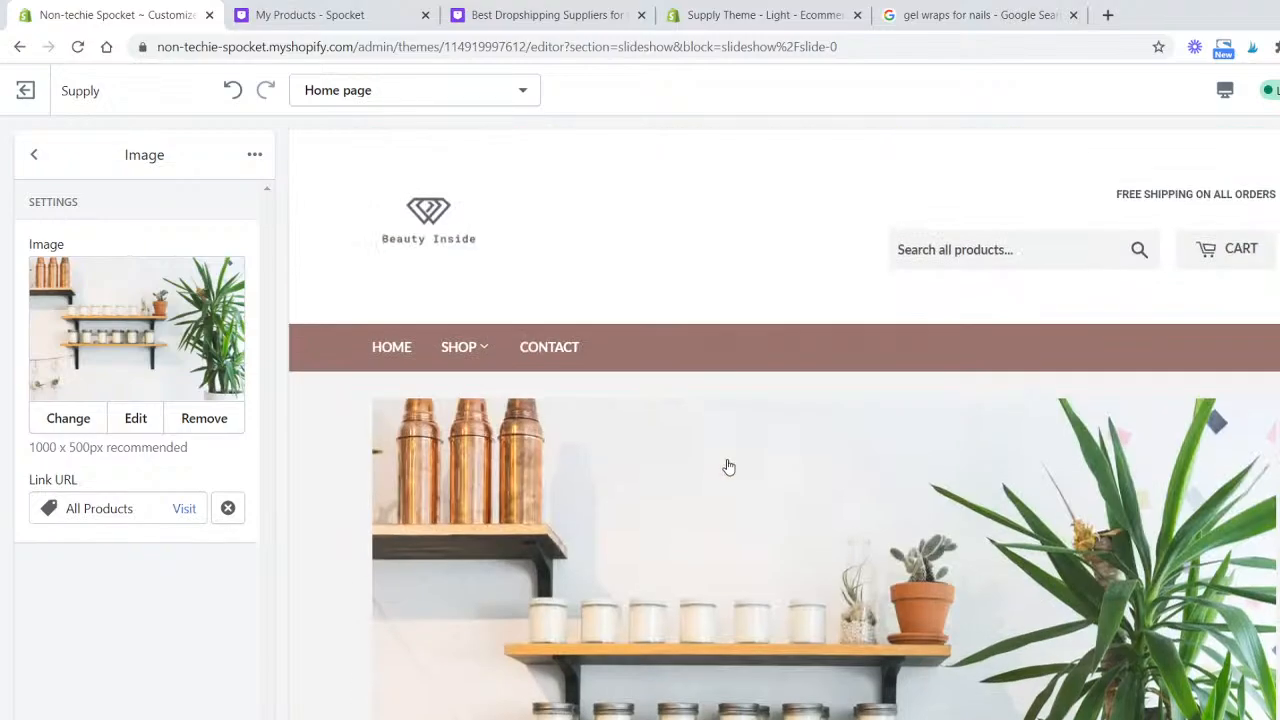
- Assign the Fall Looks collection to the first block of the home page's collection list
{"action": "left_click", "coordinate": [34, 154]}
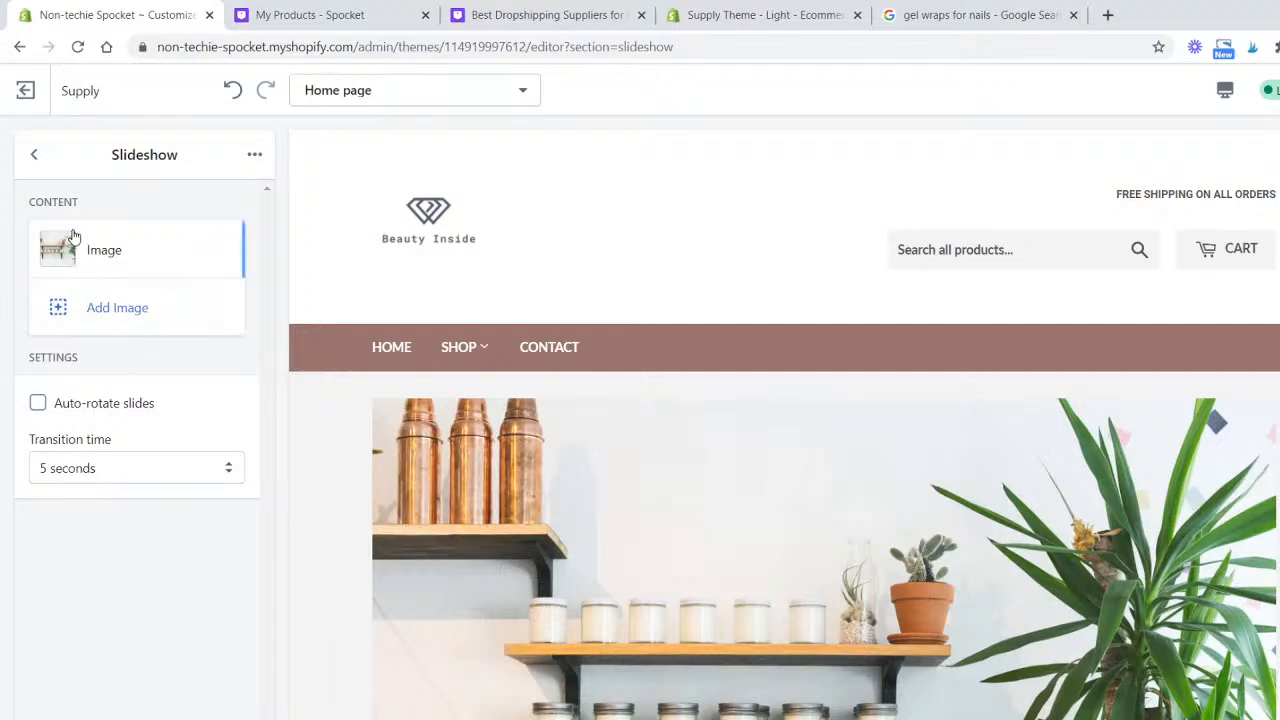
{"action": "left_click", "coordinate": [33, 154]}
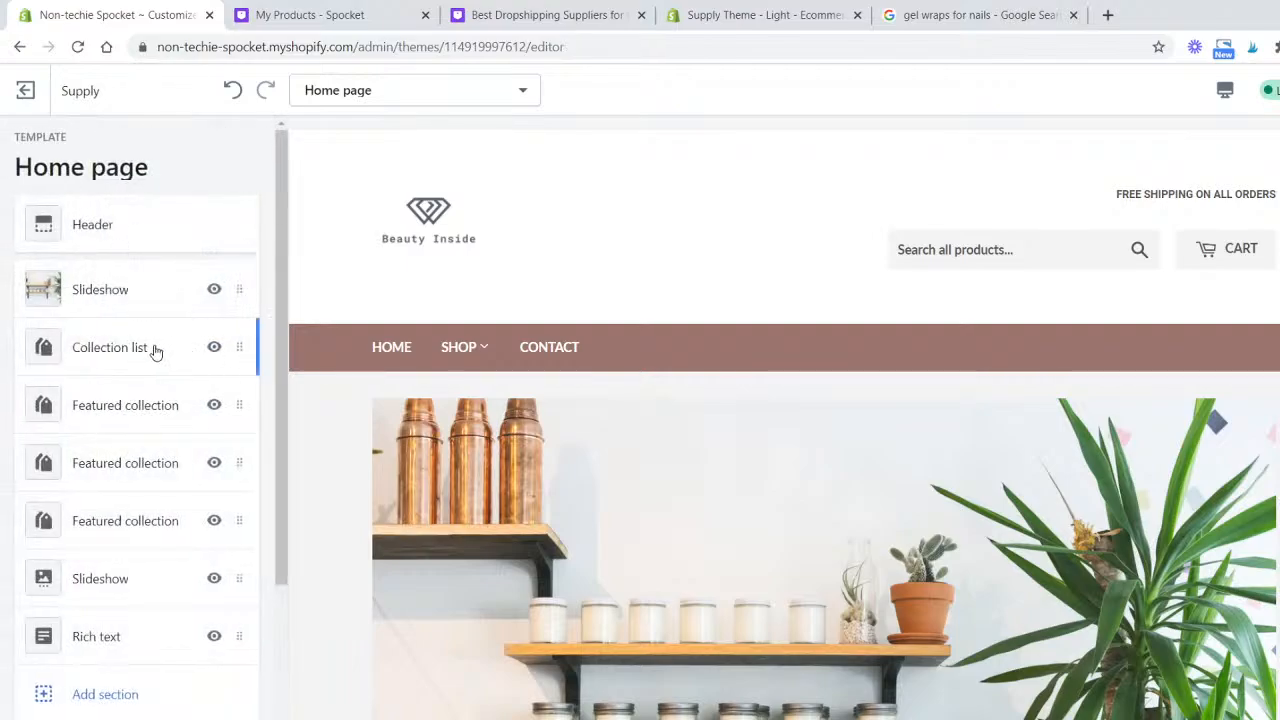
{"action": "left_click", "coordinate": [155, 350]}
{"action": "left_click", "coordinate": [157, 251]}
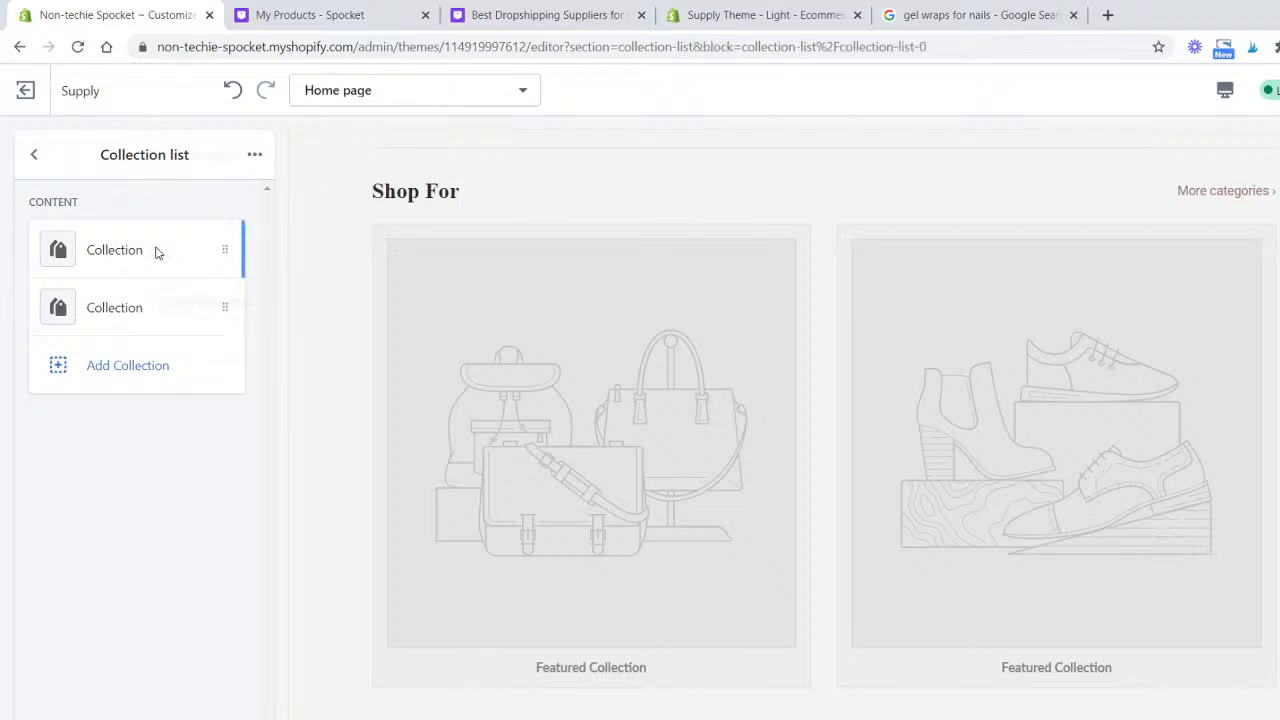
{"action": "left_click", "coordinate": [155, 303]}
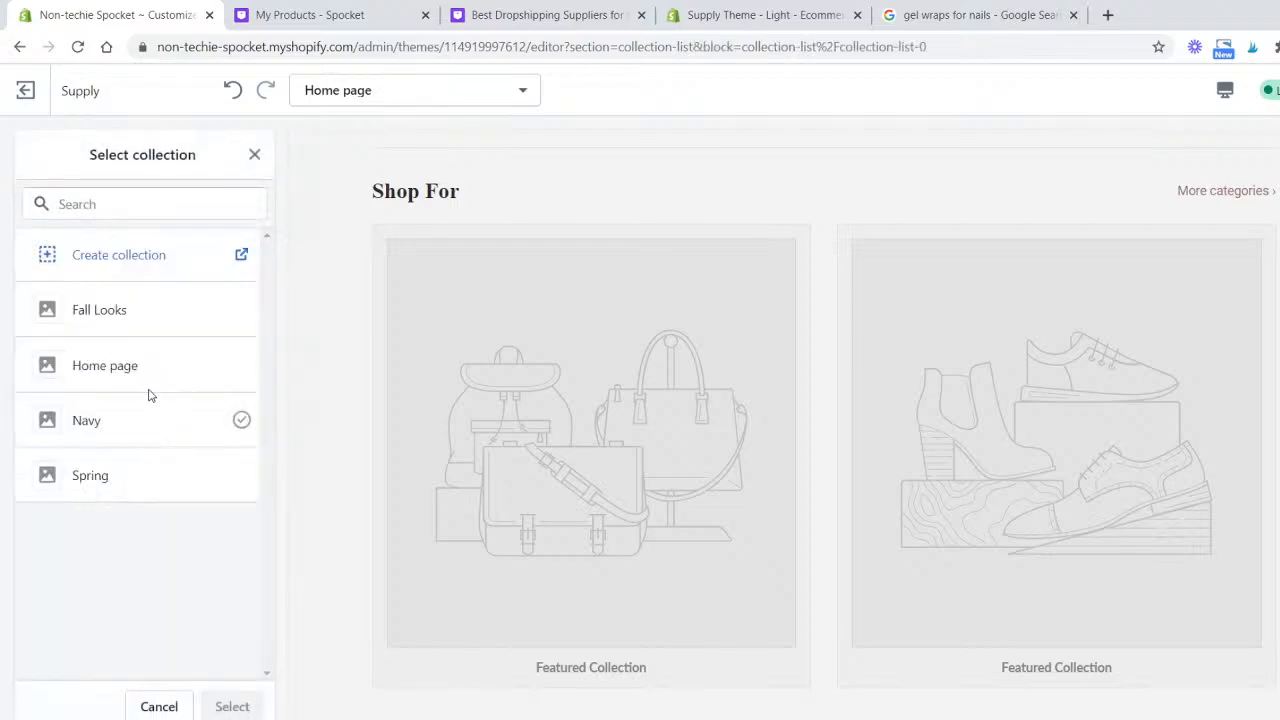
{"action": "left_click", "coordinate": [150, 330]}
{"action": "left_click", "coordinate": [231, 706]}
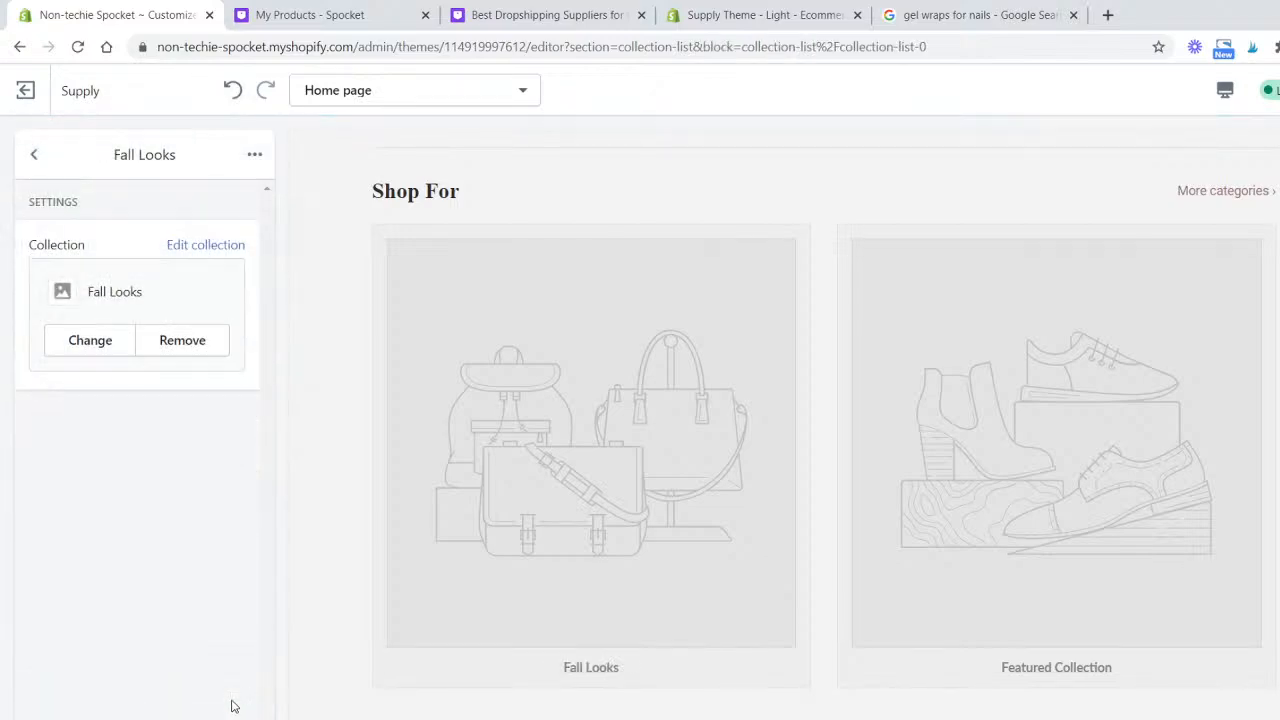
- Assign the Navy collection to the collection list's second block
{"action": "left_click", "coordinate": [34, 157]}
{"action": "left_click", "coordinate": [184, 321]}
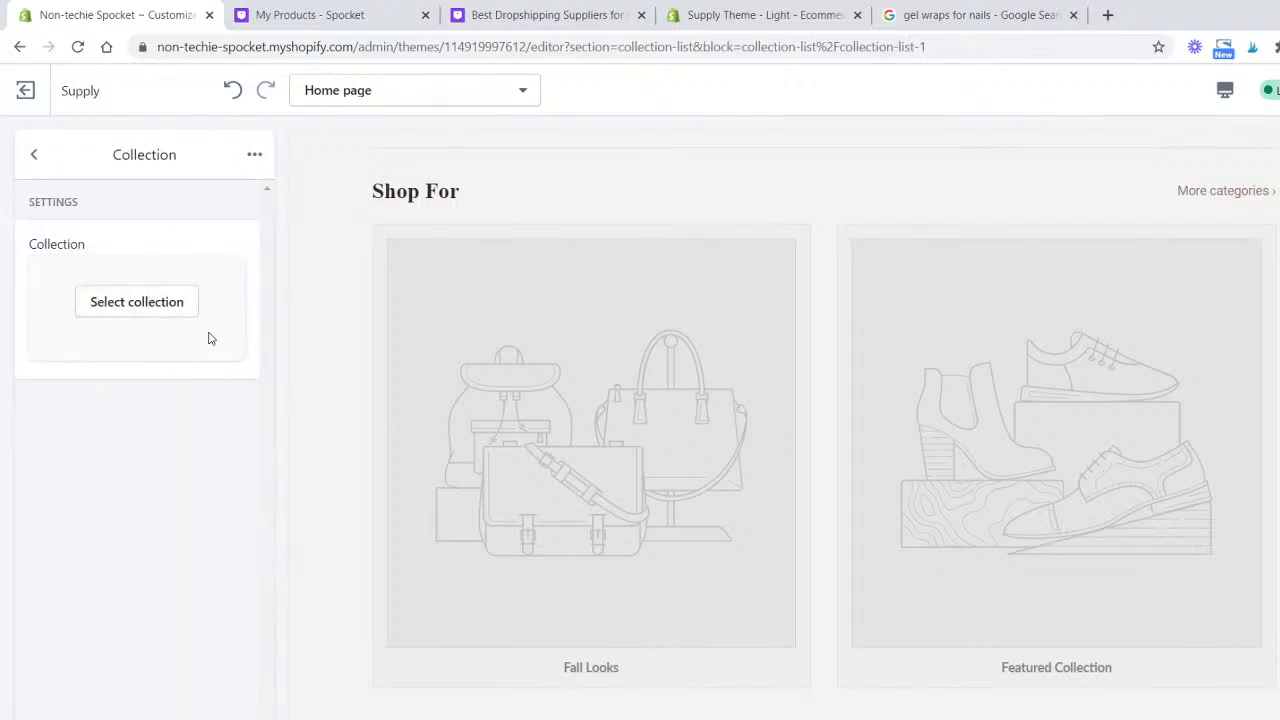
{"action": "left_click", "coordinate": [176, 299]}
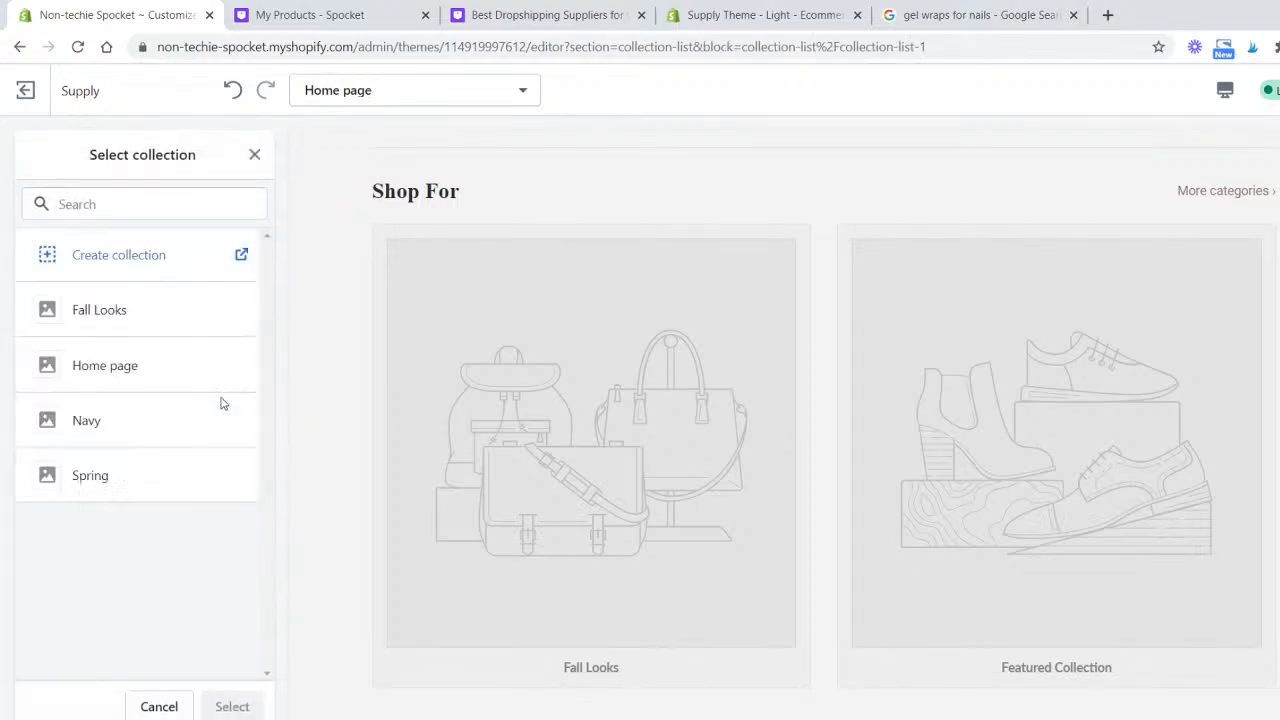
{"action": "left_click", "coordinate": [178, 438]}
{"action": "left_click", "coordinate": [231, 706]}
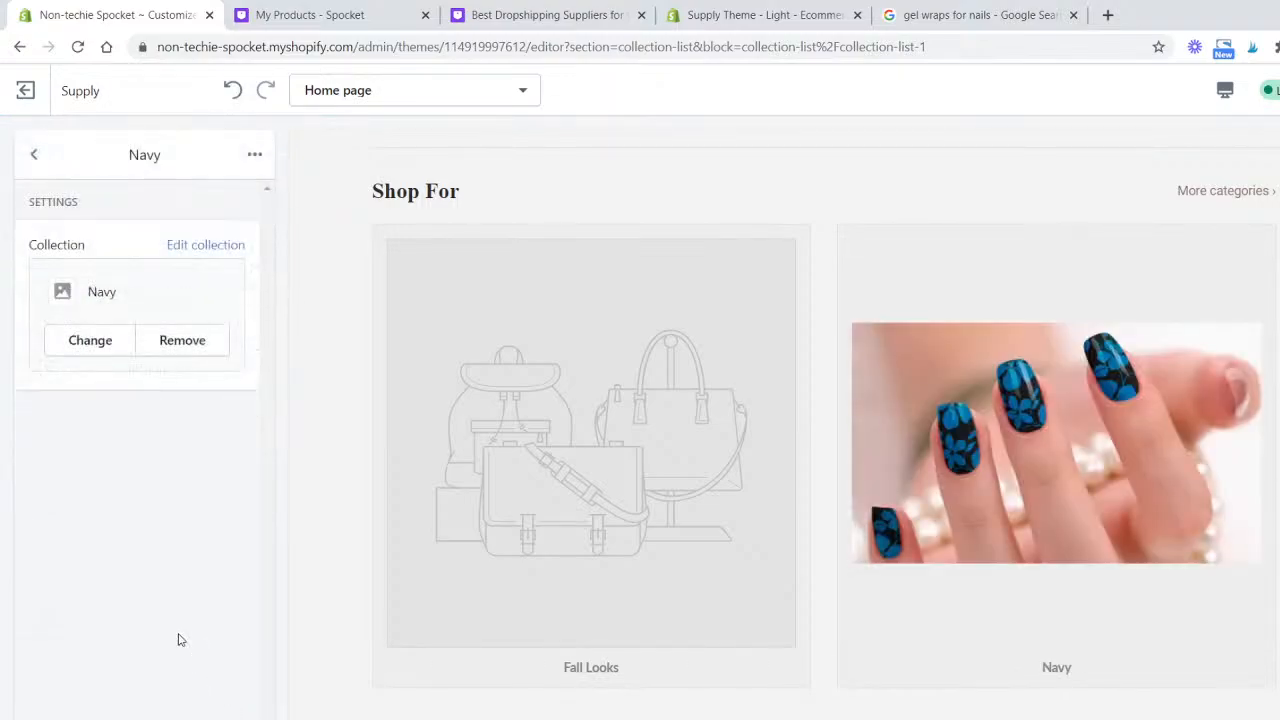
{"action": "scroll", "coordinate": [707, 462], "scroll_direction": "down", "scroll_amount": 2}
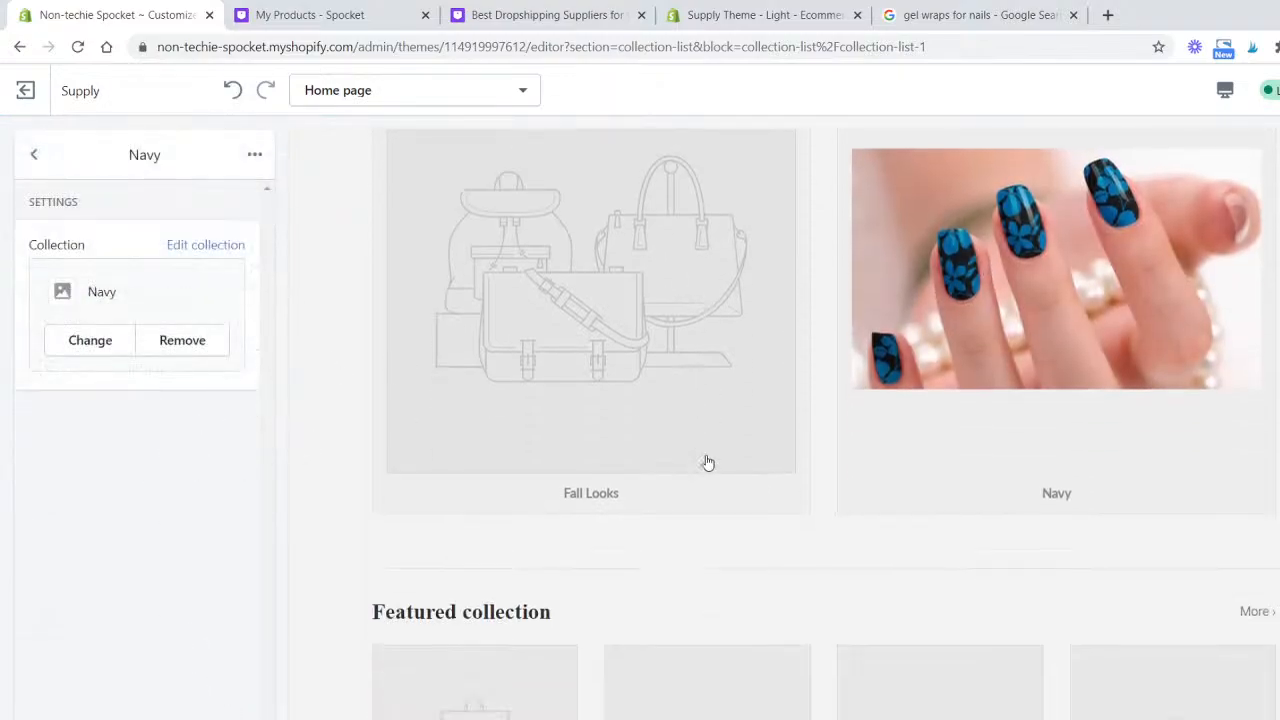
- Replace the first collection block's collection with Home page after trying Spring, Navy and Fall Looks
{"action": "left_click", "coordinate": [34, 154]}
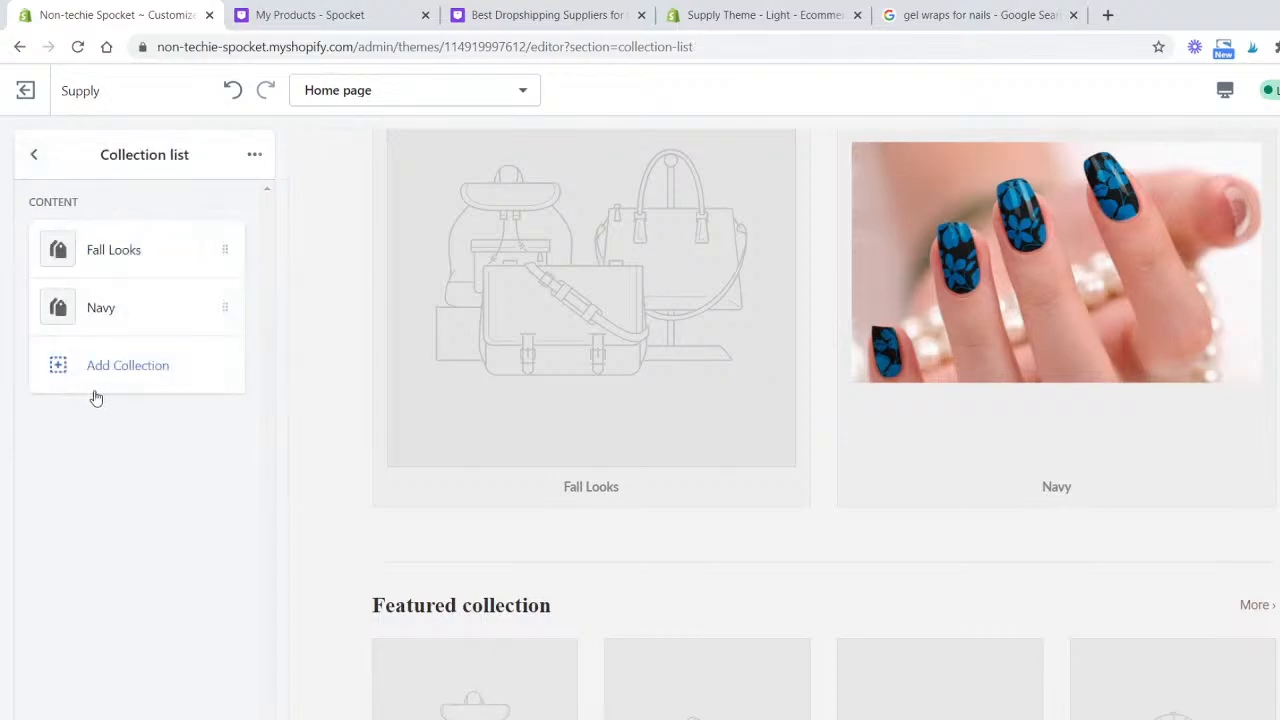
{"action": "left_click", "coordinate": [158, 250]}
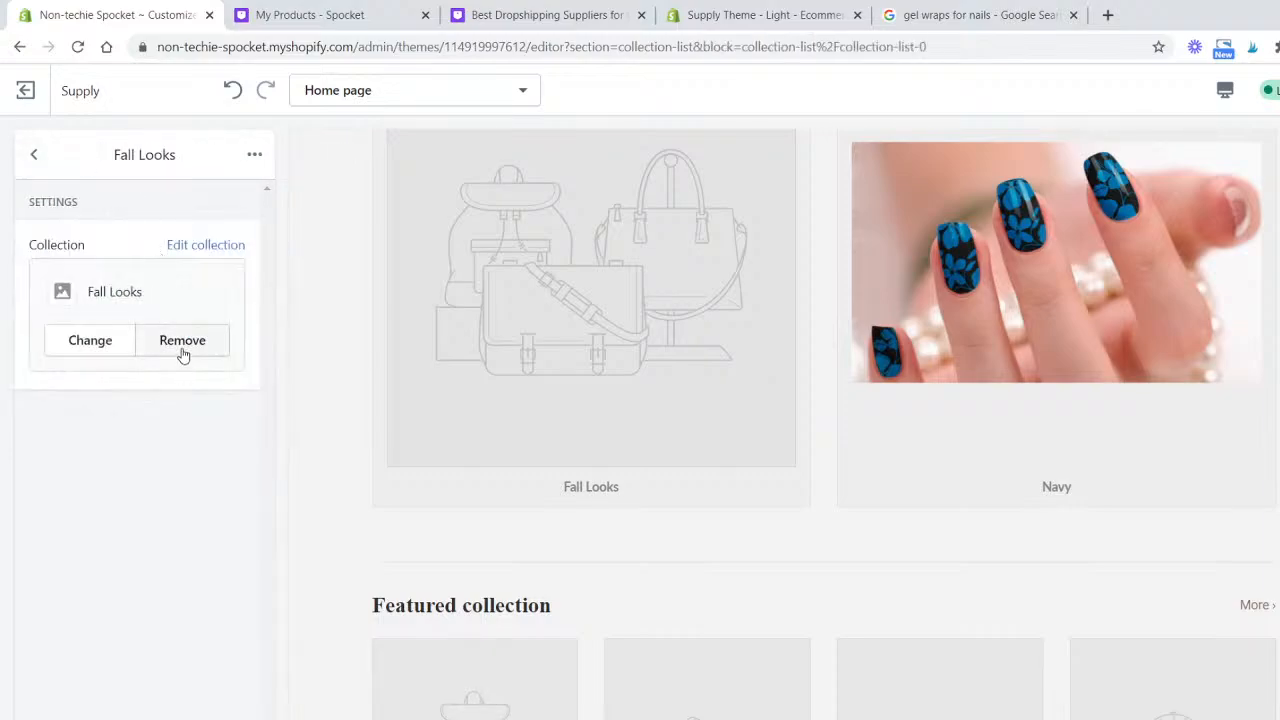
{"action": "left_click", "coordinate": [183, 354]}
{"action": "left_click", "coordinate": [143, 296]}
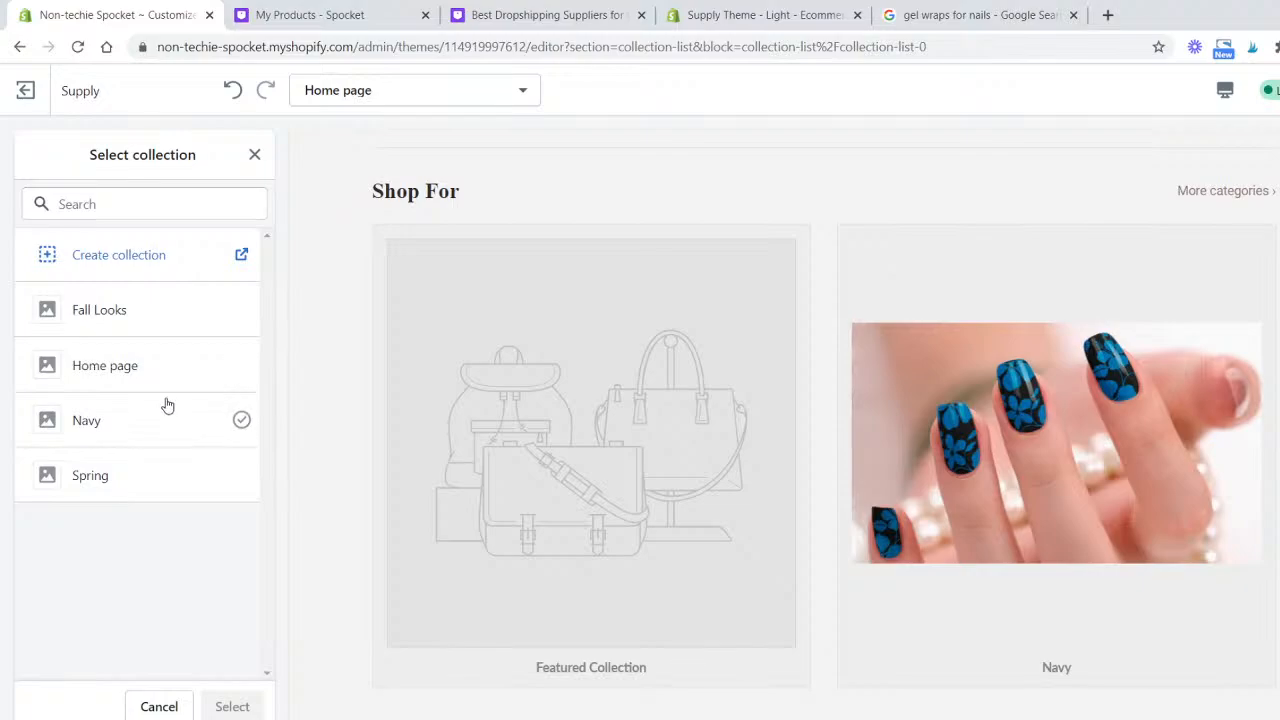
{"action": "left_click", "coordinate": [151, 480]}
{"action": "left_click", "coordinate": [151, 495]}
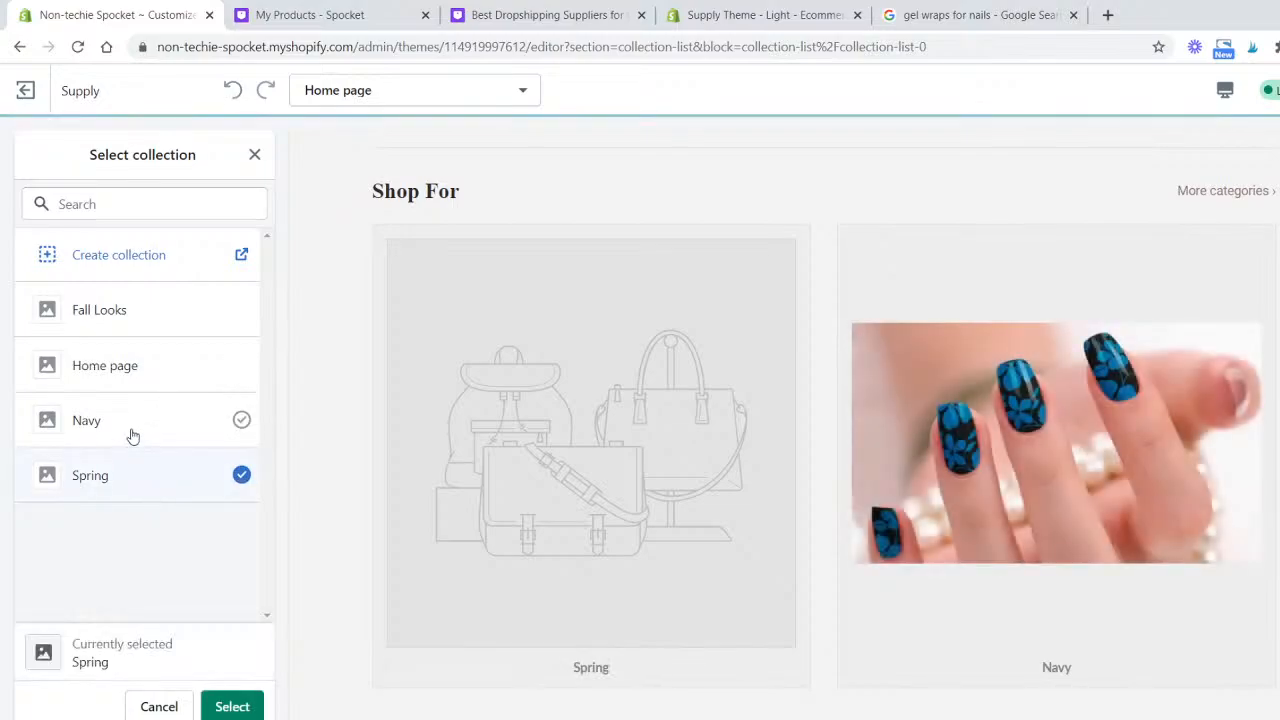
{"action": "left_click", "coordinate": [133, 430]}
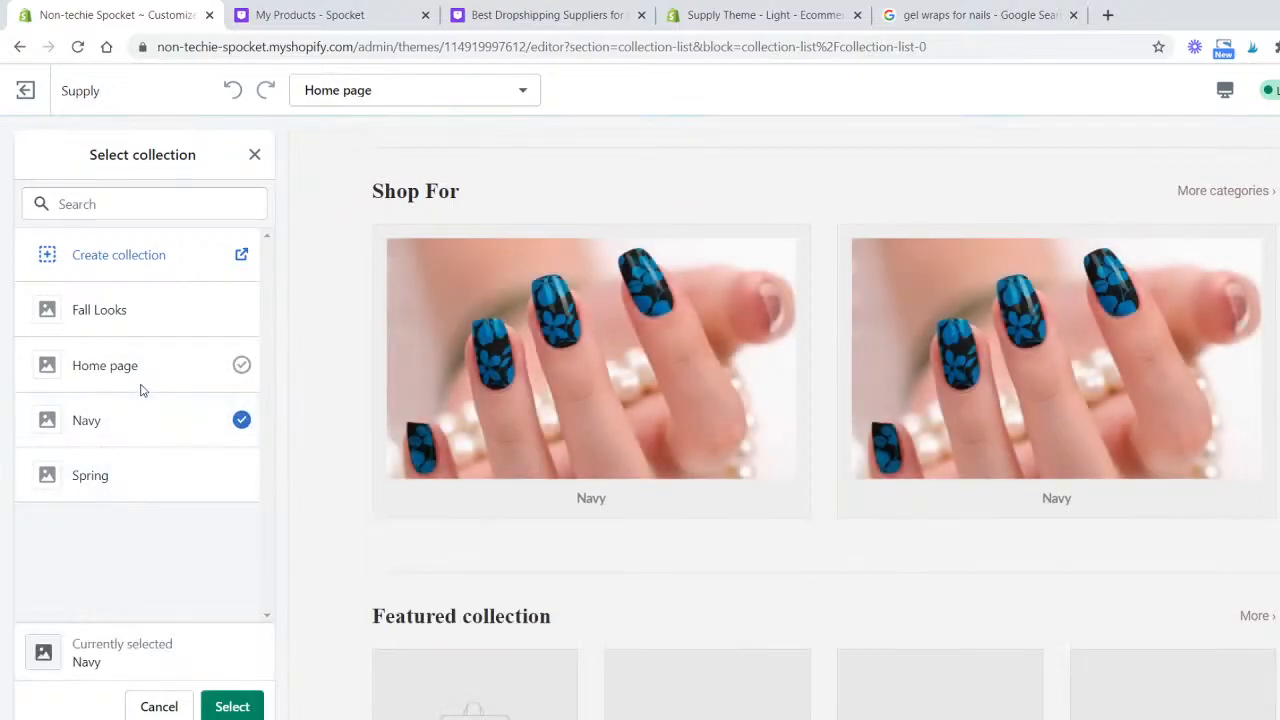
{"action": "left_click", "coordinate": [137, 366]}
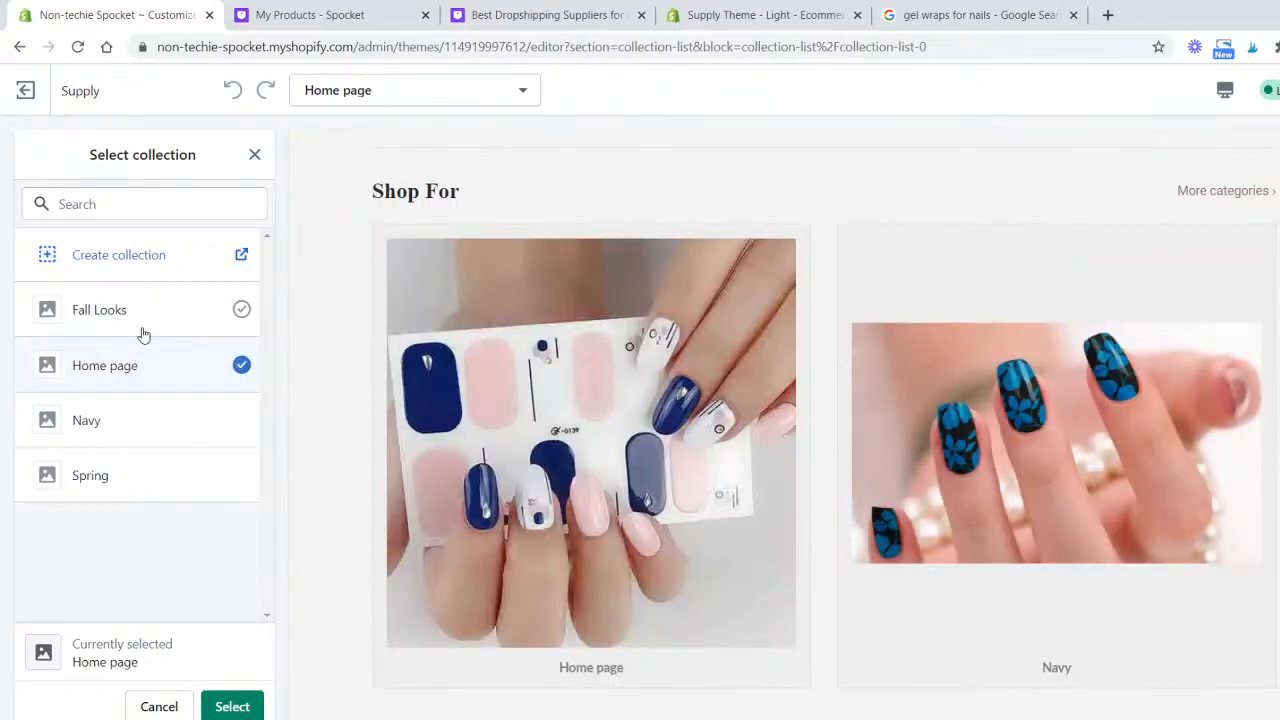
{"action": "left_click", "coordinate": [174, 319]}
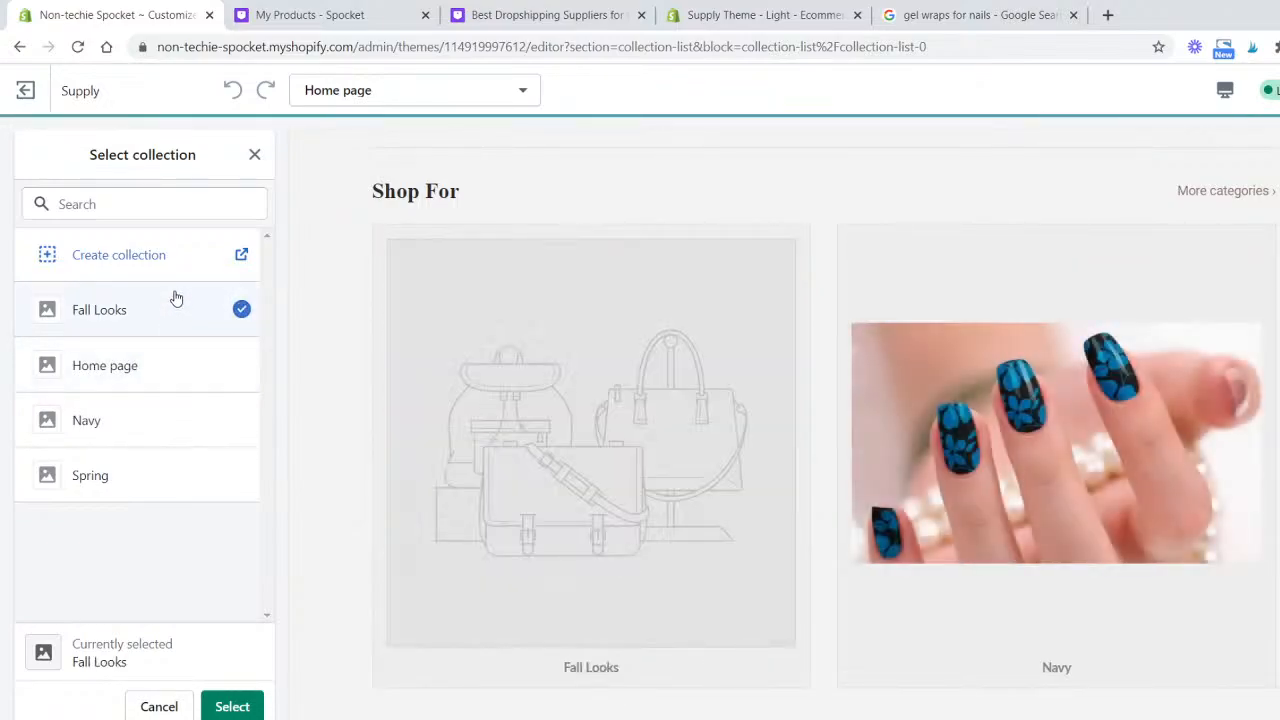
{"action": "left_click", "coordinate": [179, 374]}
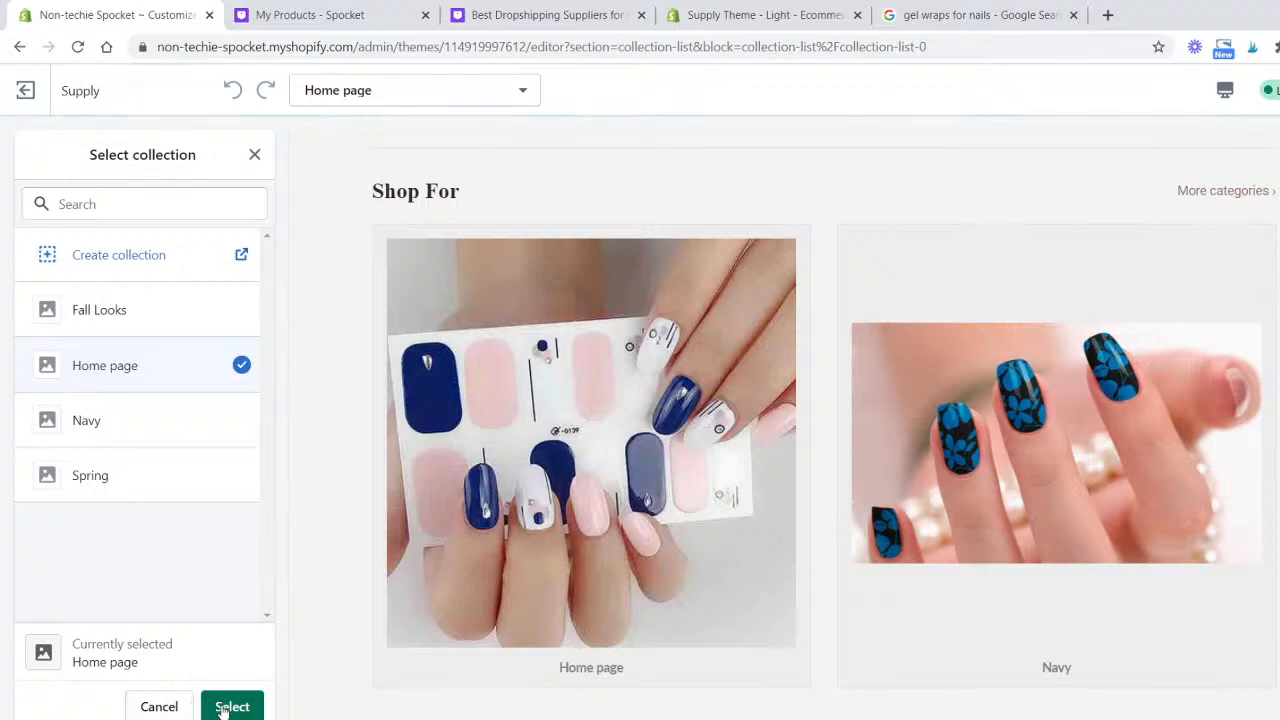
{"action": "left_click", "coordinate": [222, 708]}
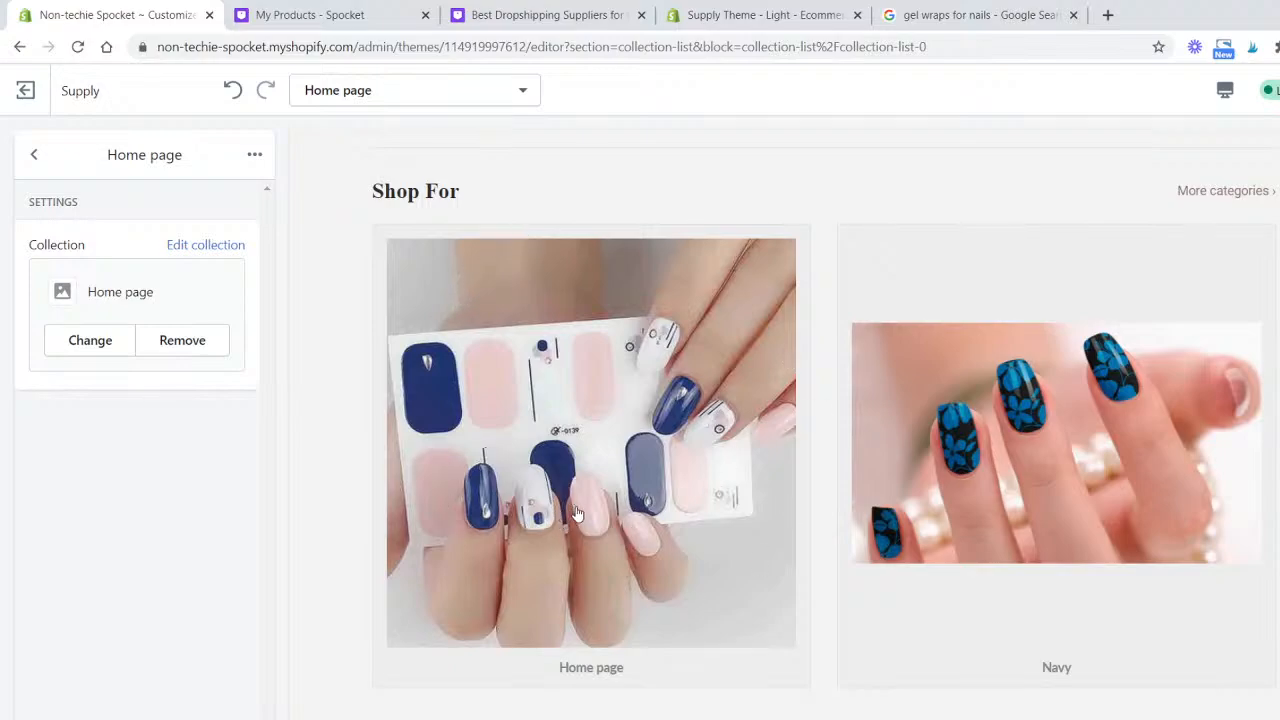
- Set the first Featured collection section to display the Navy collection
{"action": "left_click", "coordinate": [34, 156]}
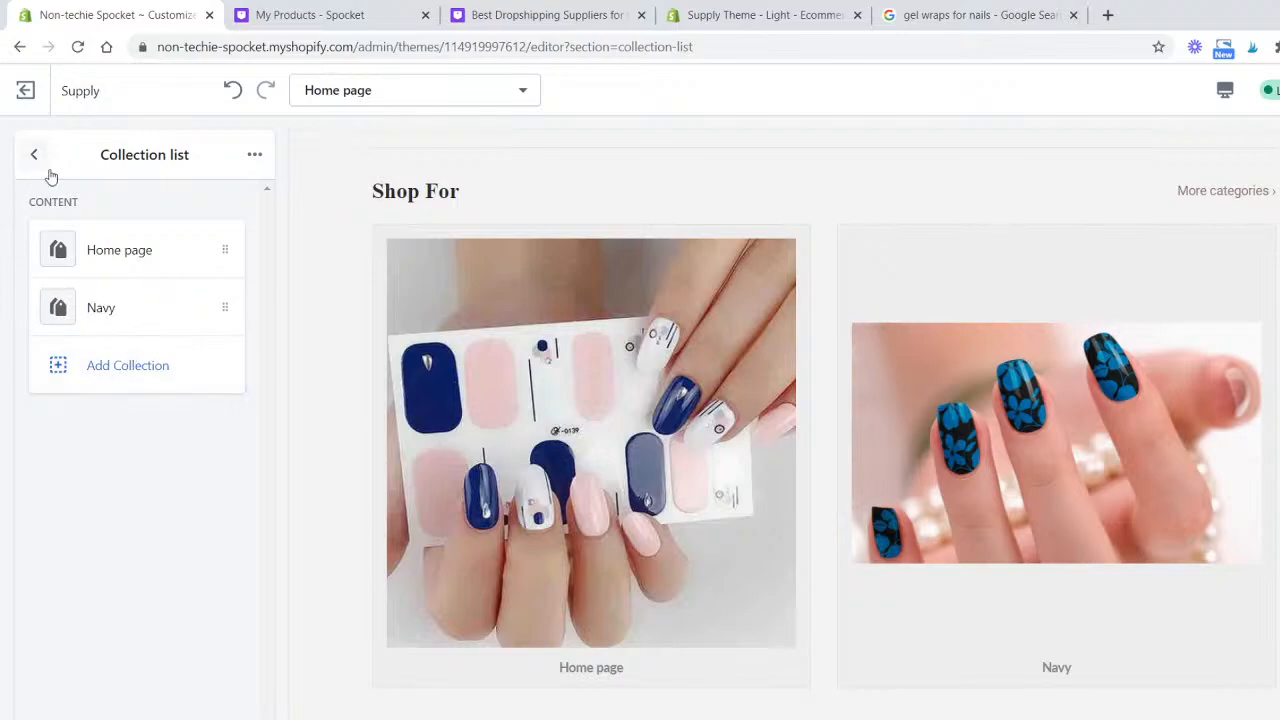
{"action": "left_click", "coordinate": [44, 166]}
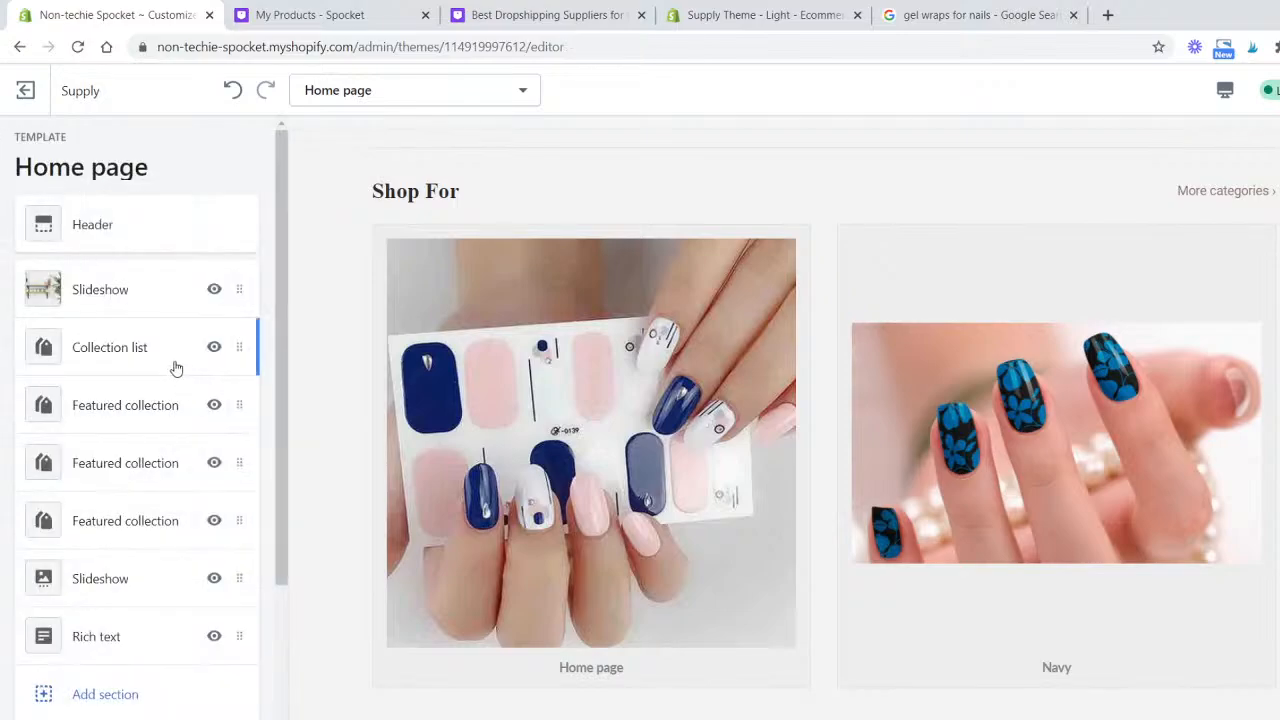
{"action": "left_click", "coordinate": [175, 369]}
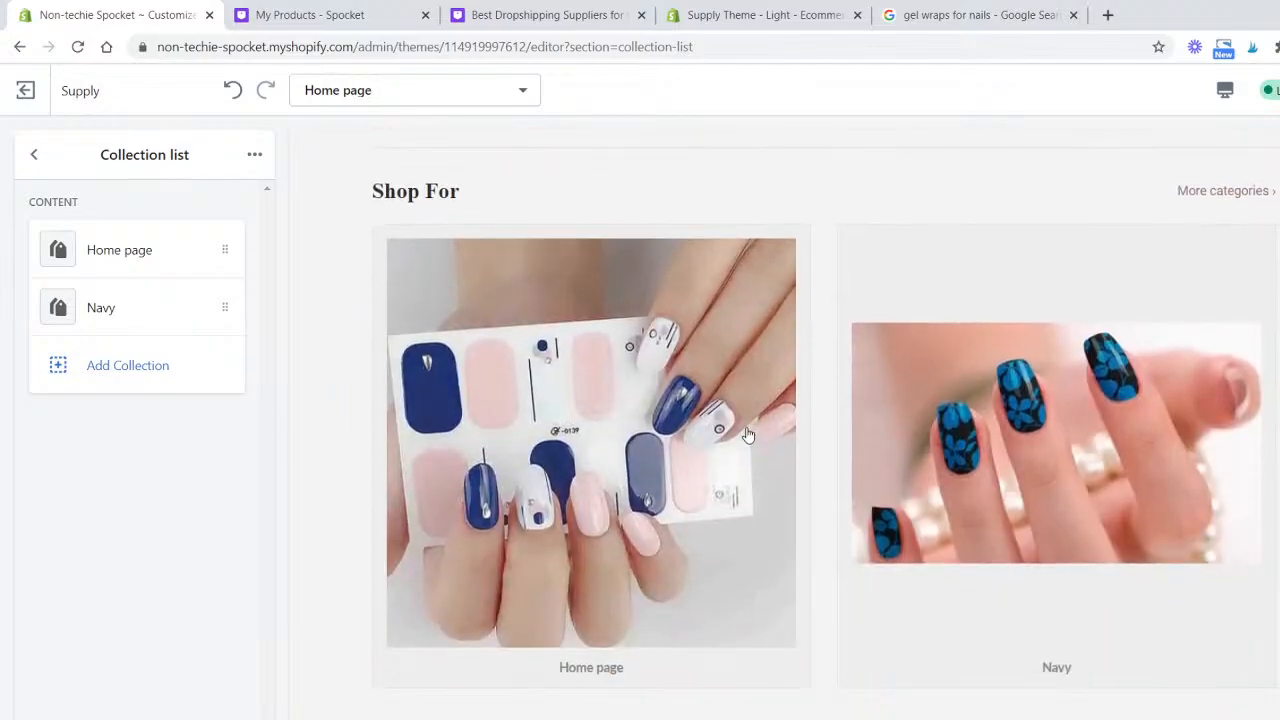
{"action": "scroll", "coordinate": [748, 435], "scroll_direction": "down", "scroll_amount": 7}
{"action": "scroll", "coordinate": [748, 435], "scroll_direction": "up", "scroll_amount": 2}
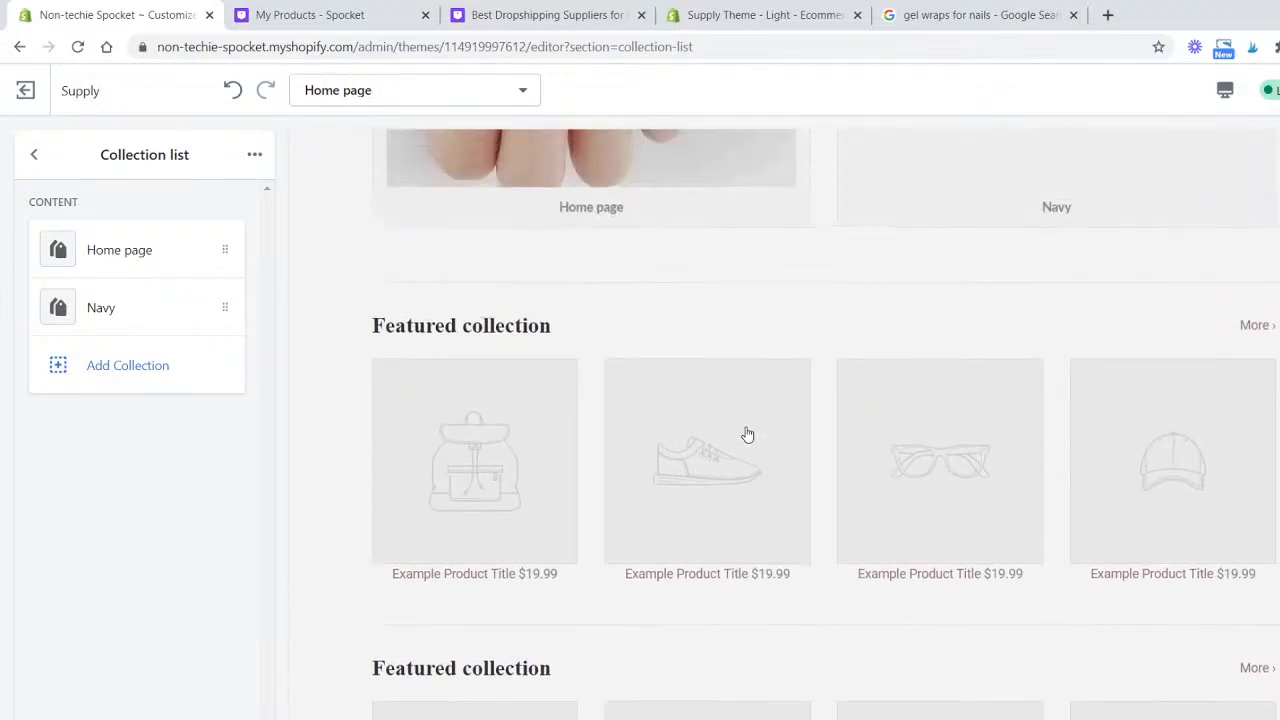
{"action": "left_click", "coordinate": [34, 156]}
{"action": "left_click", "coordinate": [138, 407]}
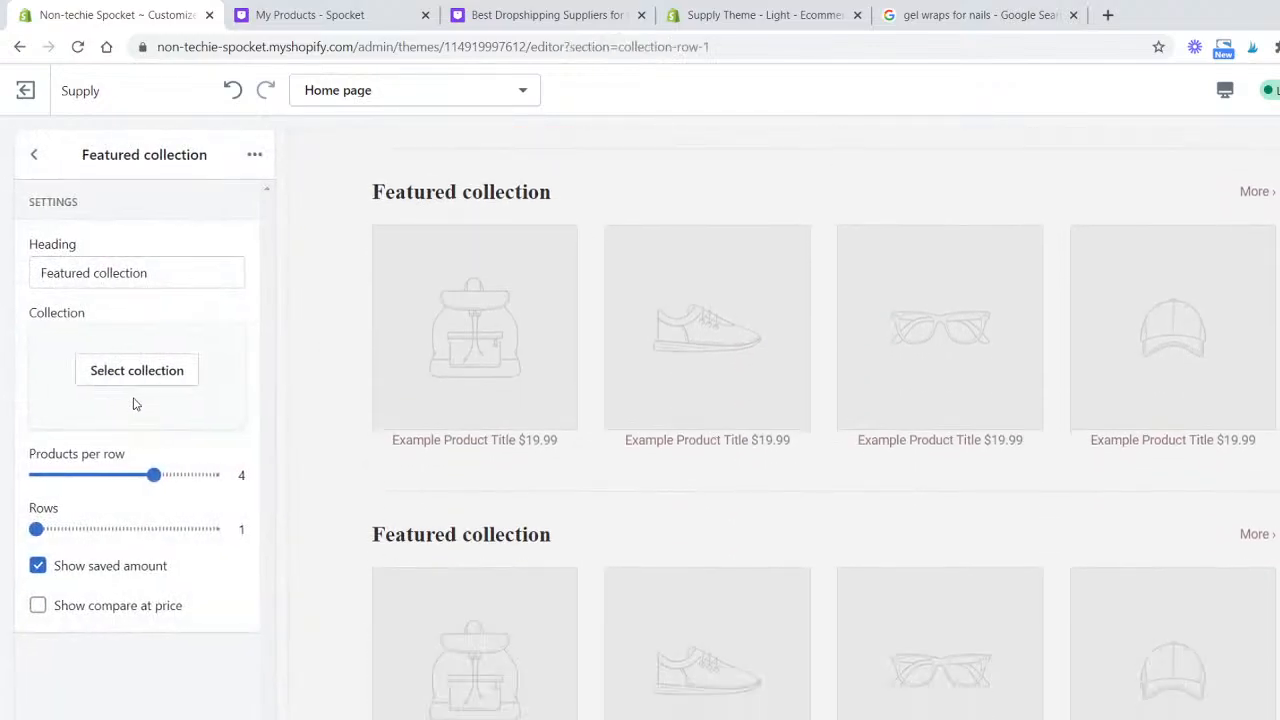
{"action": "left_click", "coordinate": [133, 378]}
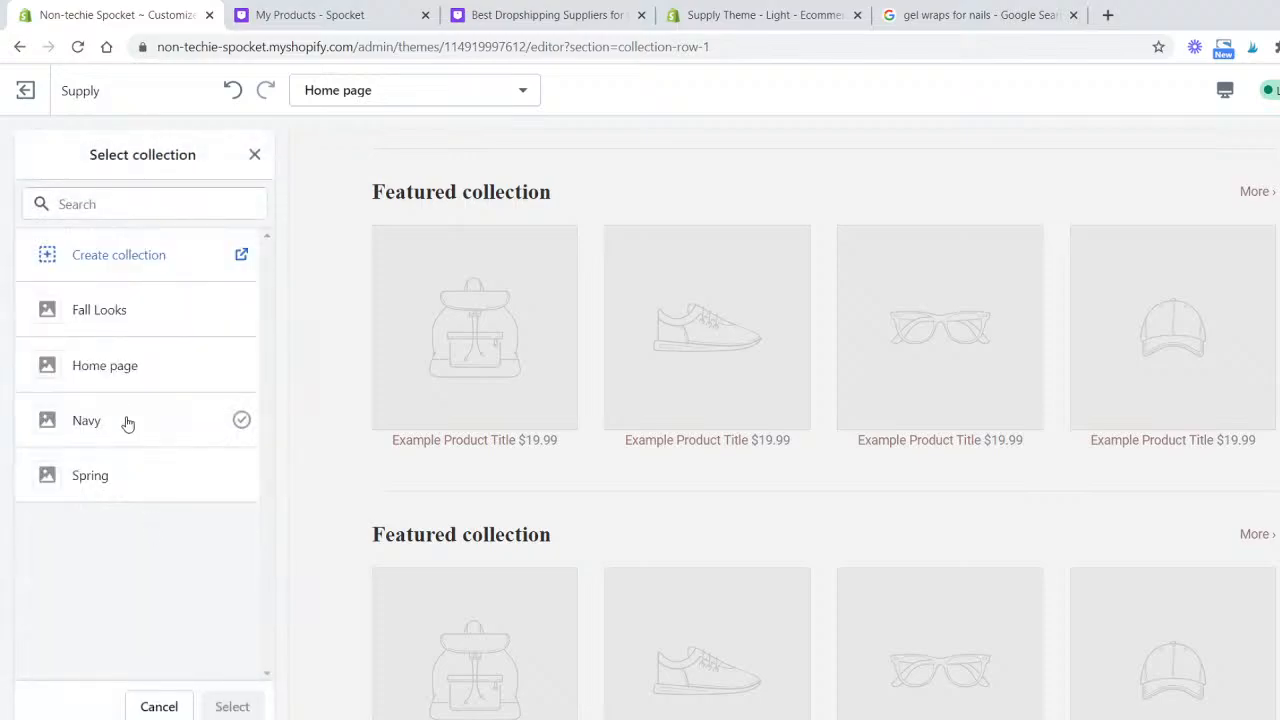
{"action": "left_click", "coordinate": [127, 424]}
{"action": "left_click", "coordinate": [236, 705]}
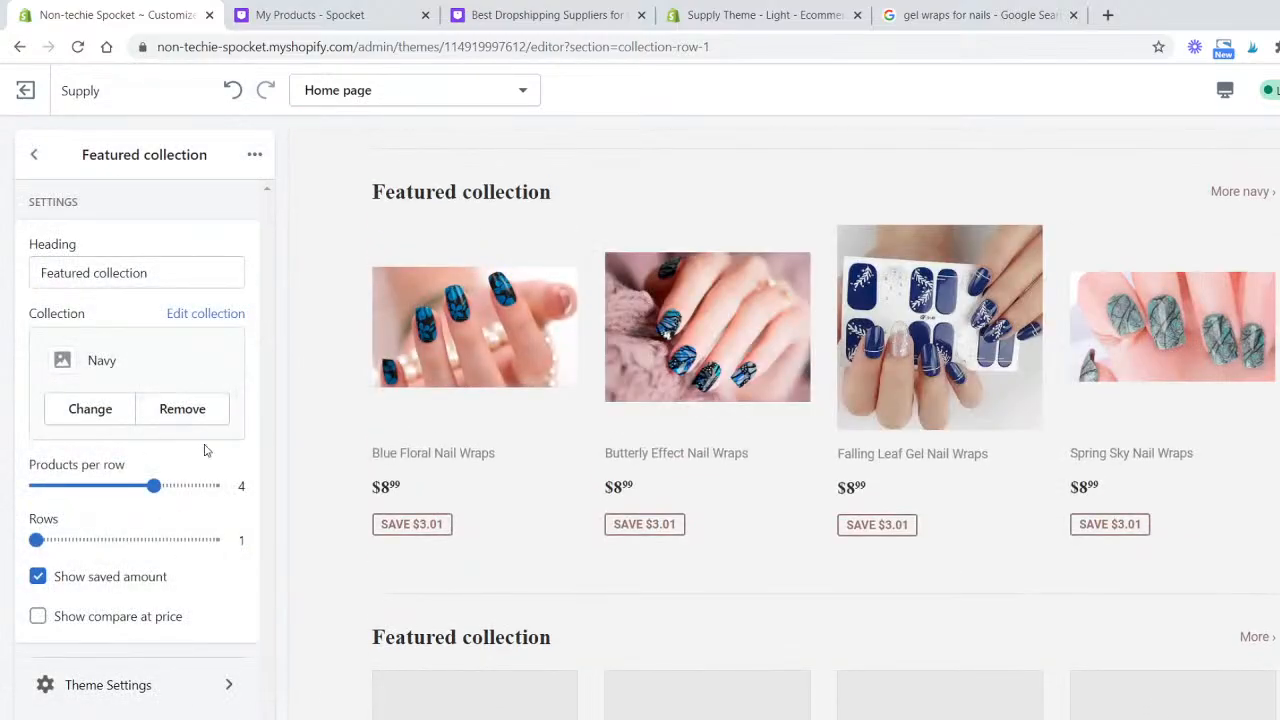
- Set the featured collection to show 3 products per row in 2 rows
{"action": "left_click_drag", "start_coordinate": [155, 485], "coordinate": [94, 485]}
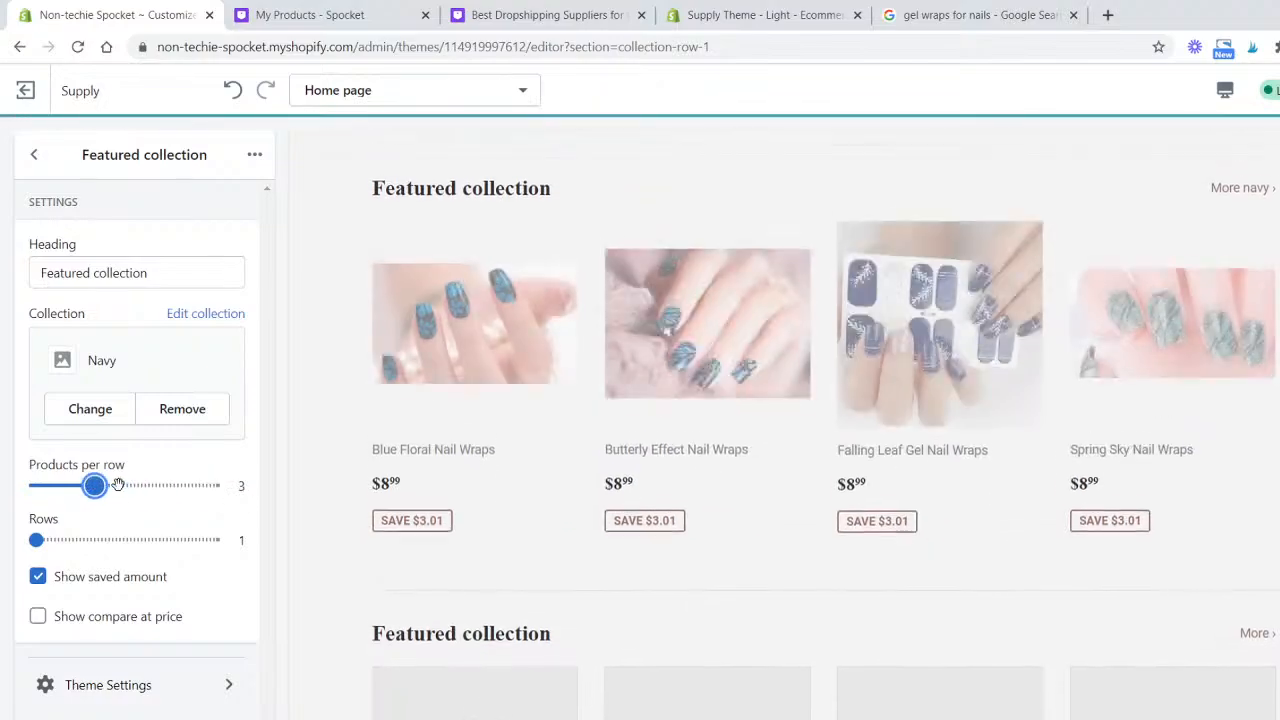
{"action": "left_click_drag", "start_coordinate": [36, 540], "coordinate": [79, 540]}
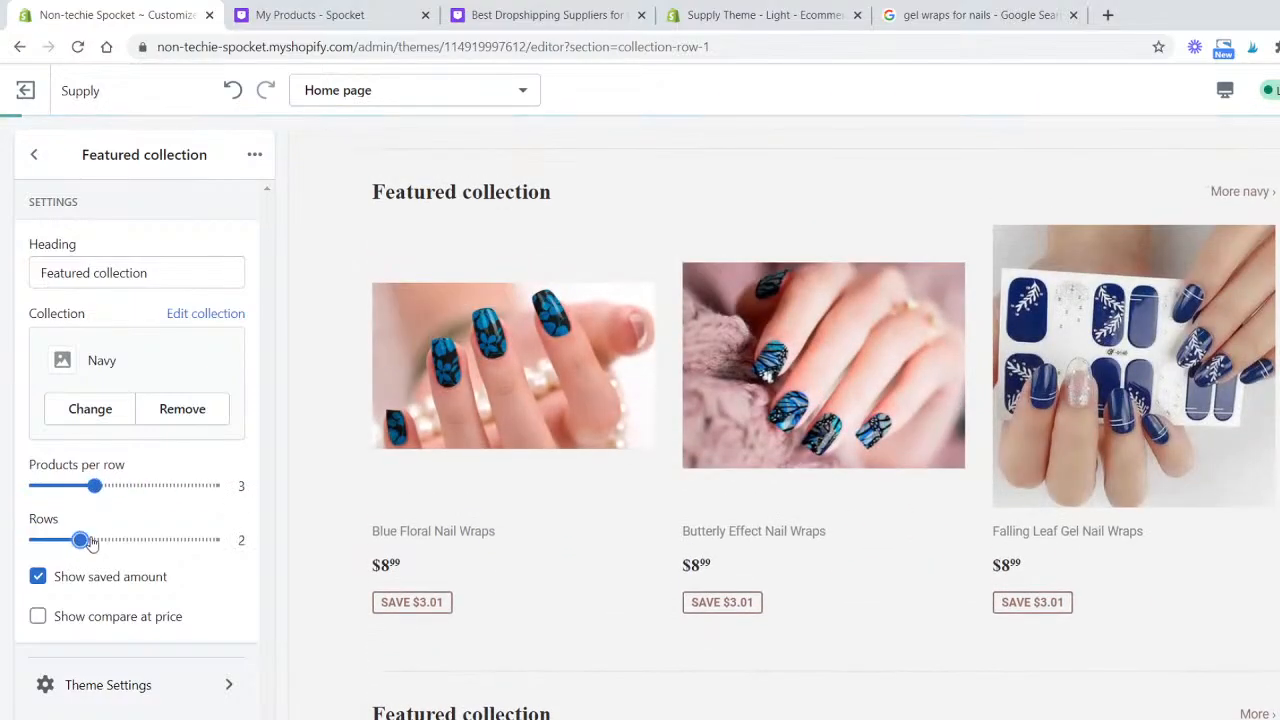
{"action": "left_click_drag", "start_coordinate": [94, 485], "coordinate": [154, 485]}
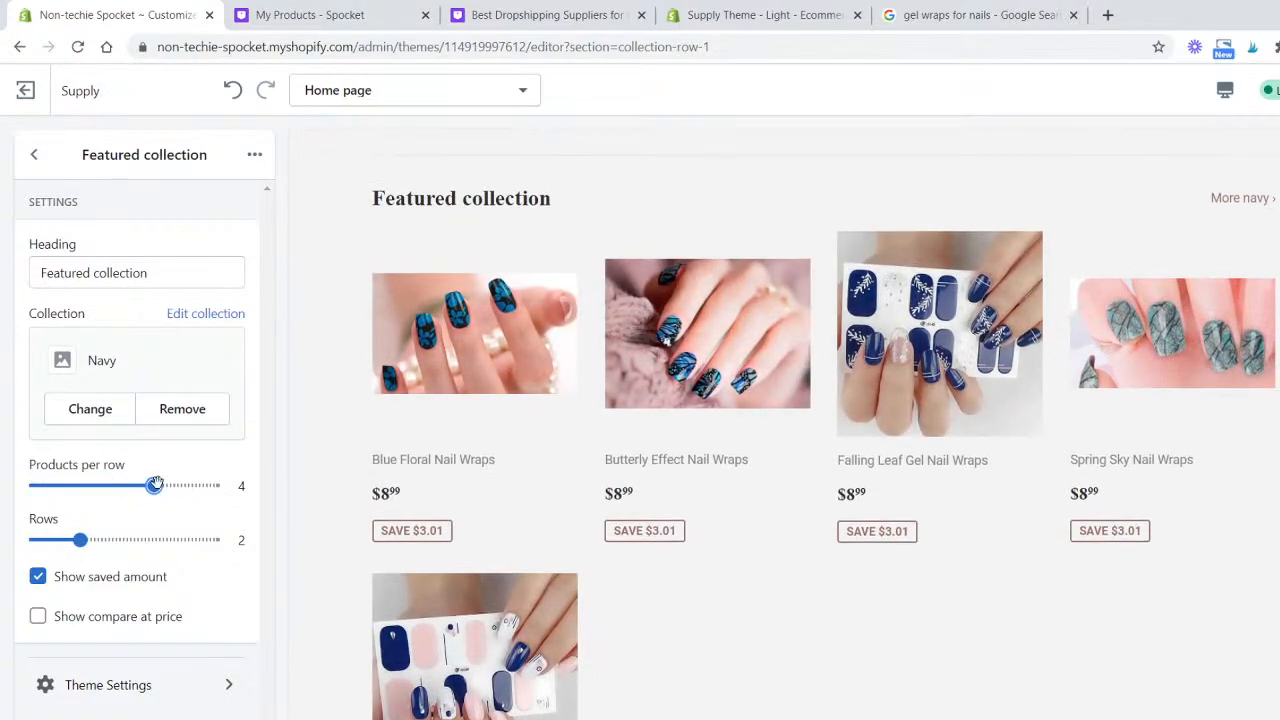
{"action": "left_click", "coordinate": [190, 486]}
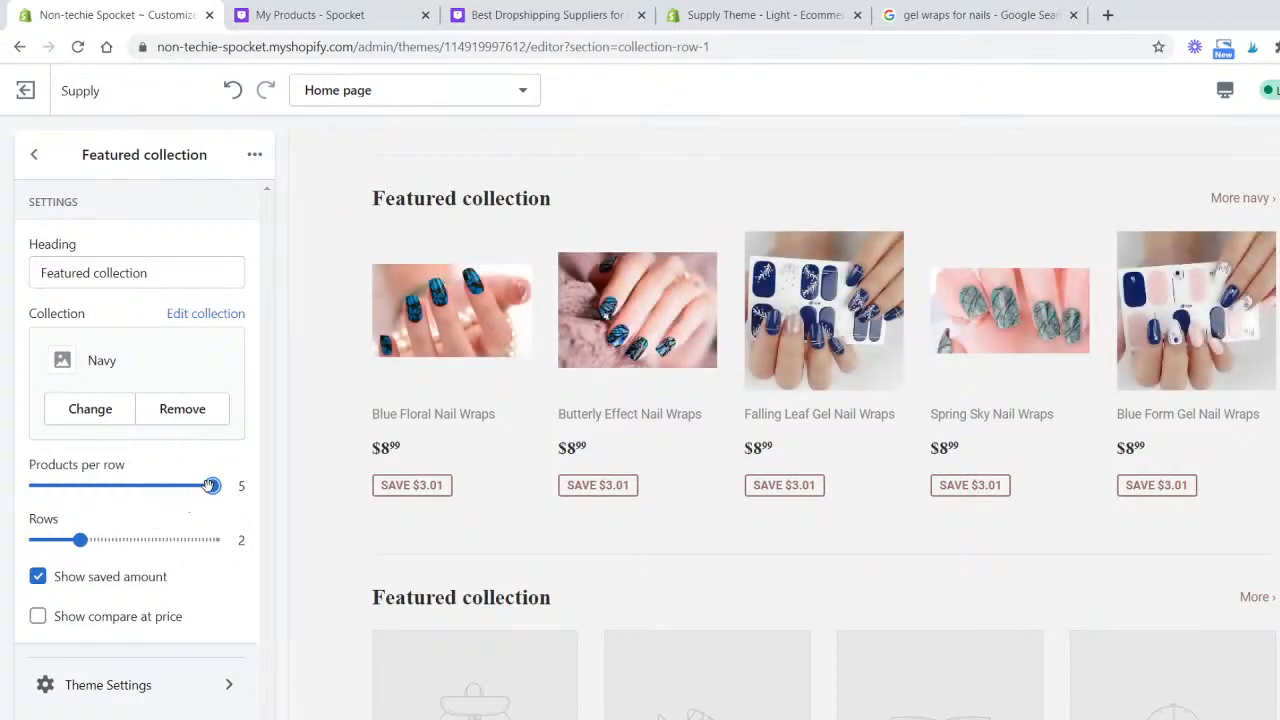
{"action": "left_click_drag", "start_coordinate": [210, 485], "coordinate": [157, 486]}
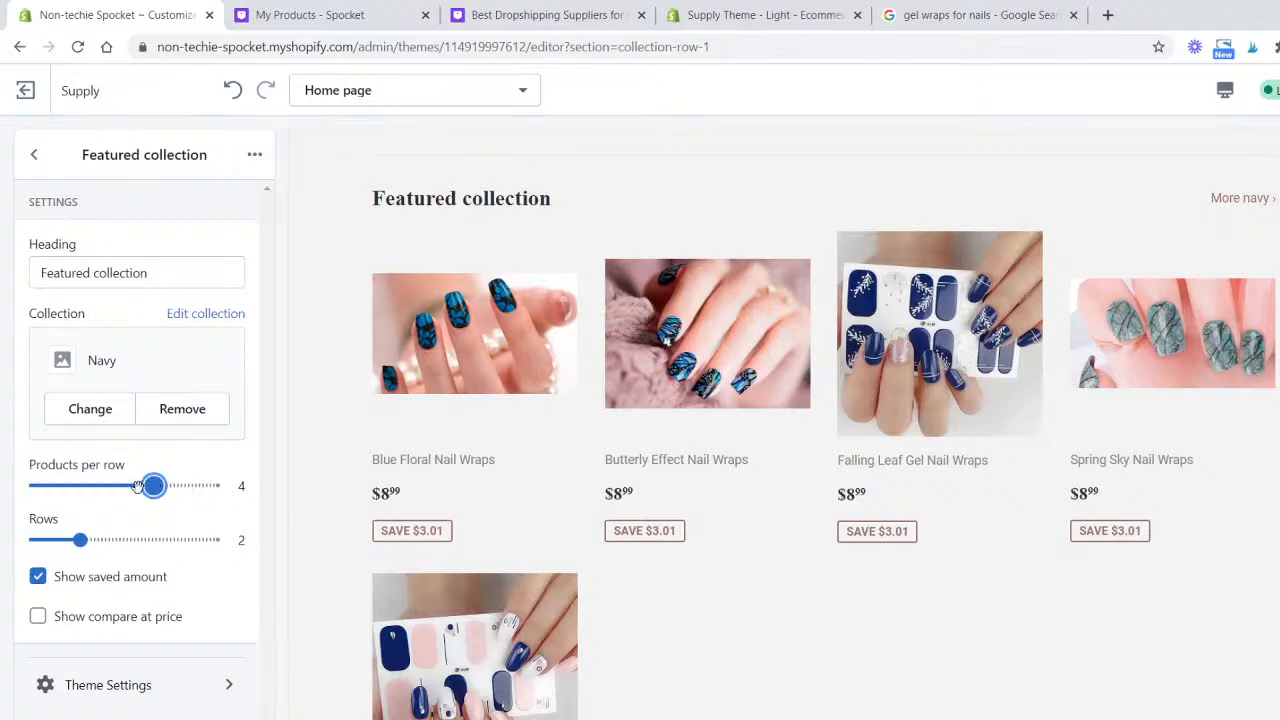
{"action": "left_click_drag", "start_coordinate": [138, 486], "coordinate": [95, 486]}
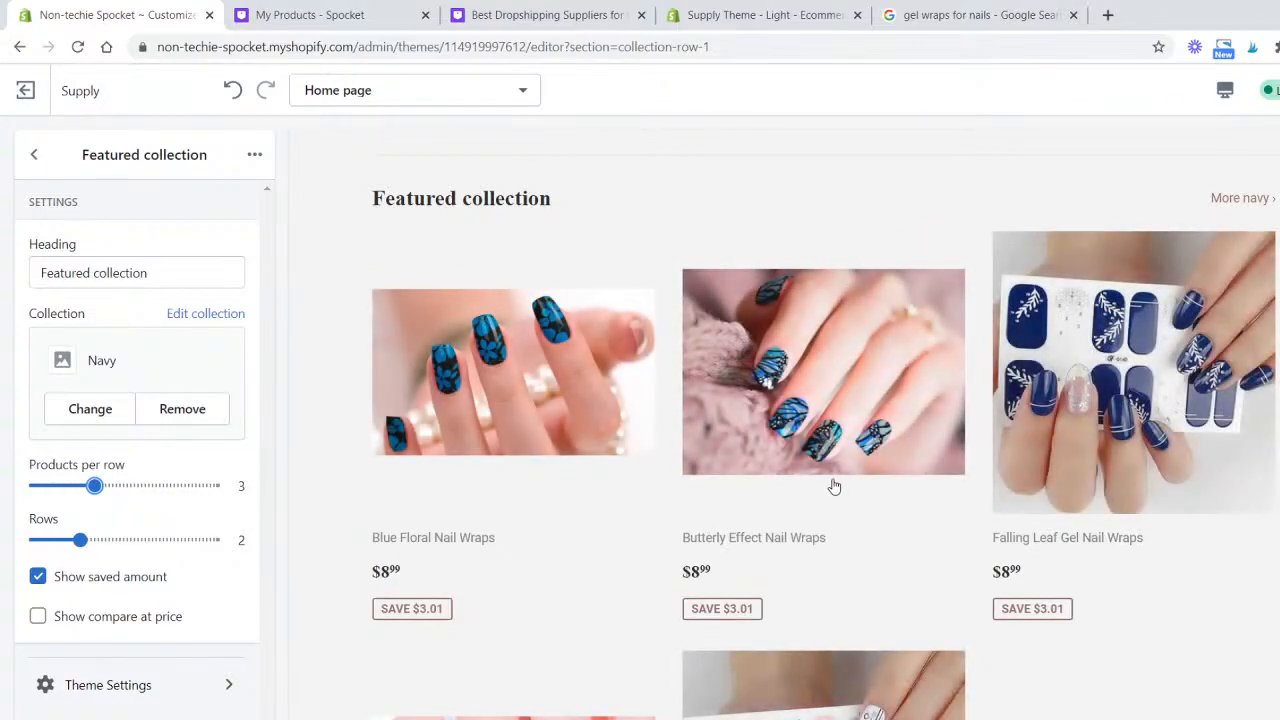
{"action": "scroll", "coordinate": [835, 486], "scroll_direction": "down", "scroll_amount": 4}
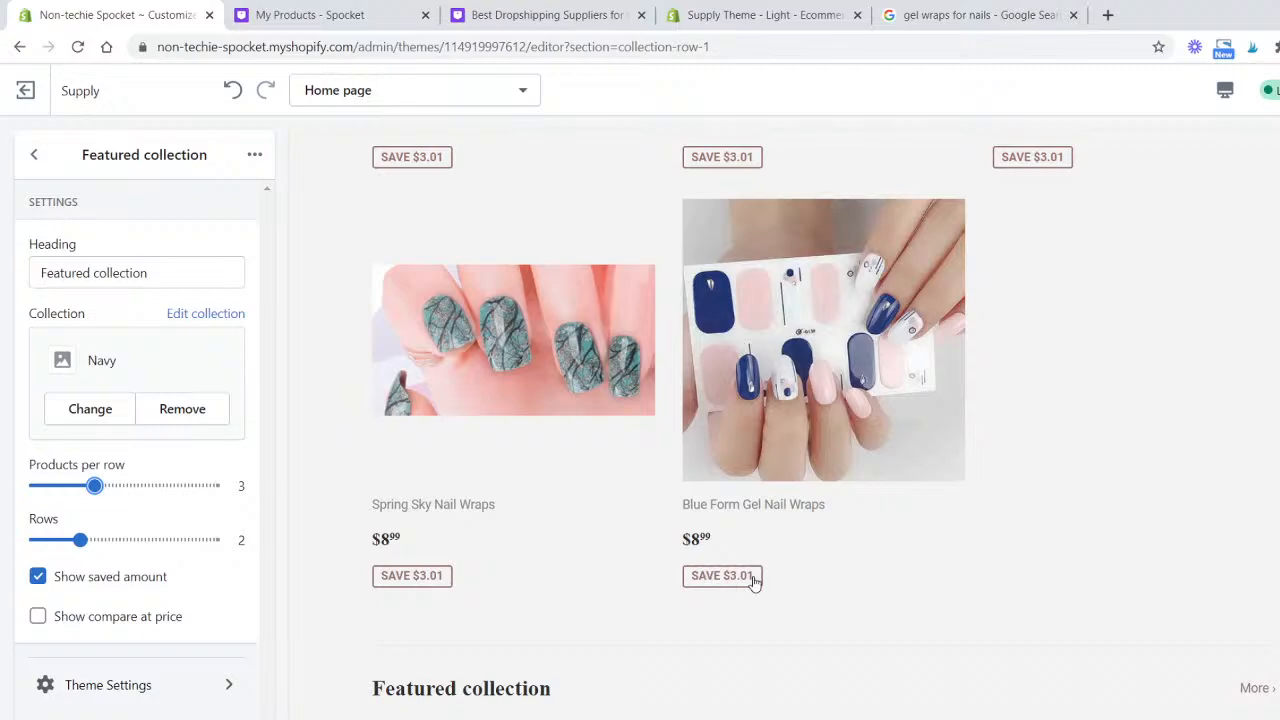
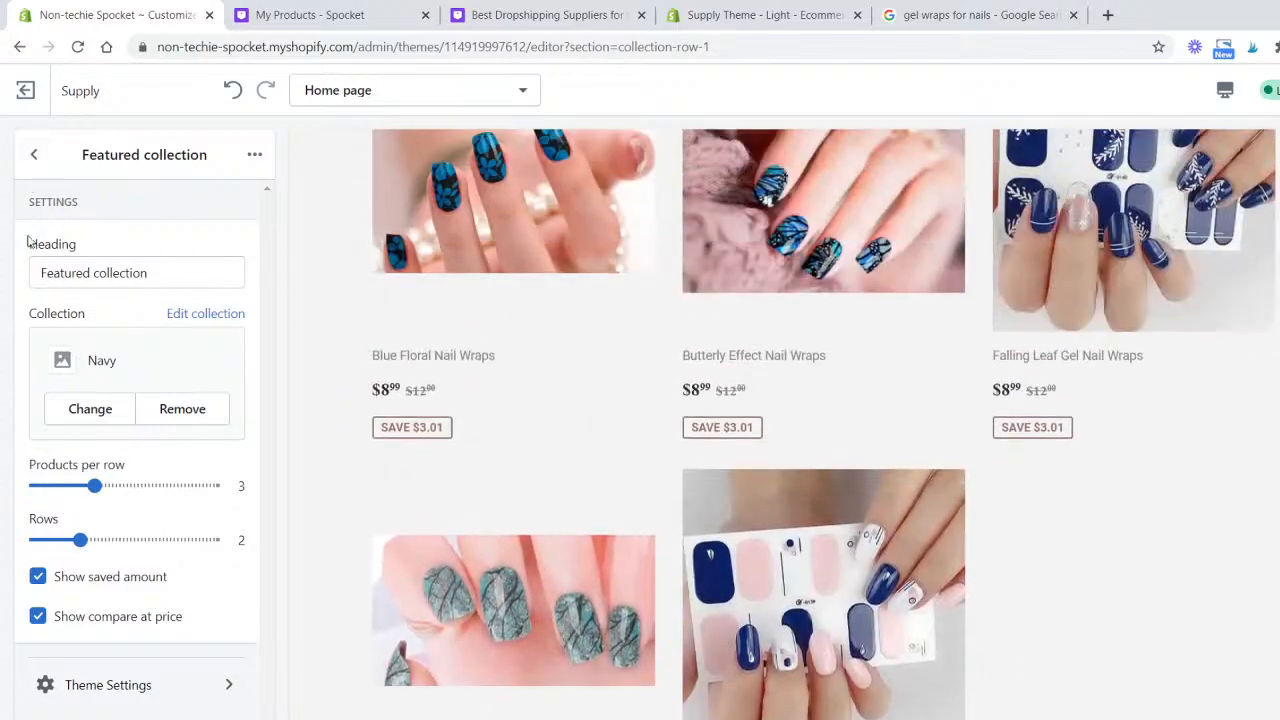
- Hide the second and third Featured collection sections on the home page
{"action": "left_click", "coordinate": [33, 154]}
{"action": "scroll", "coordinate": [760, 406], "scroll_direction": "up", "scroll_amount": 5}
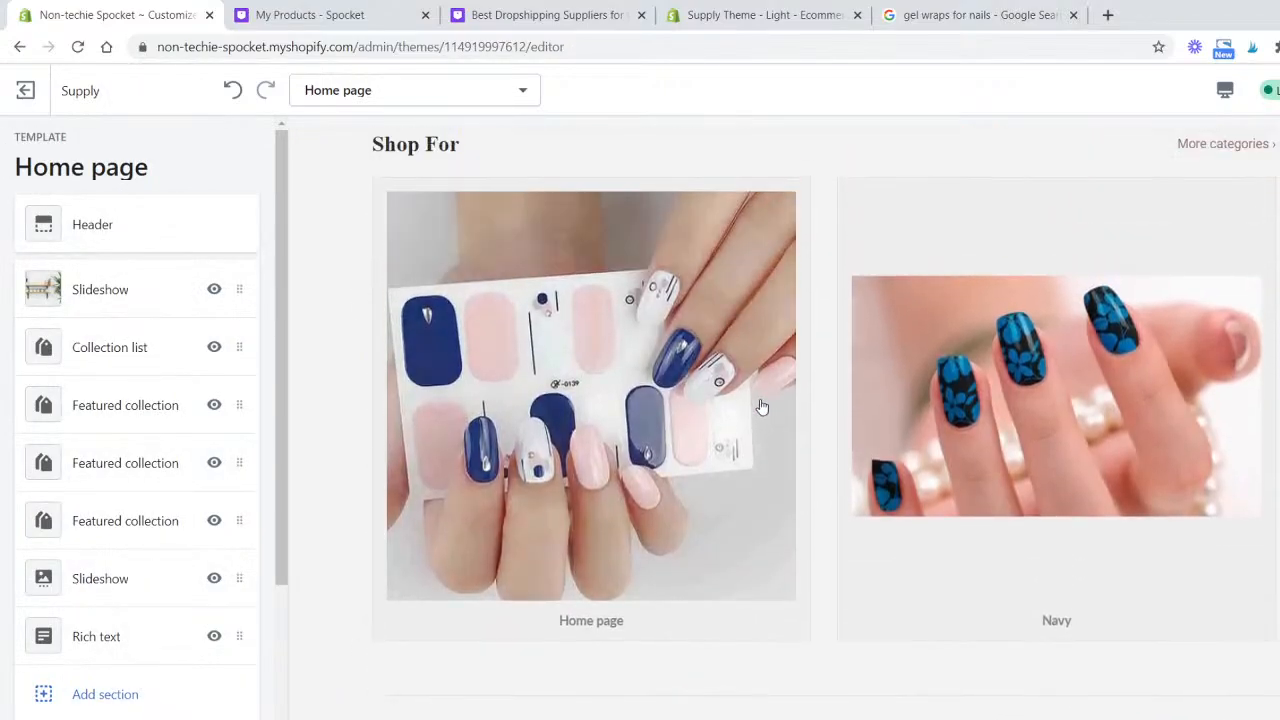
{"action": "scroll", "coordinate": [760, 406], "scroll_direction": "up", "scroll_amount": 3}
{"action": "scroll", "coordinate": [757, 403], "scroll_direction": "down", "scroll_amount": 10}
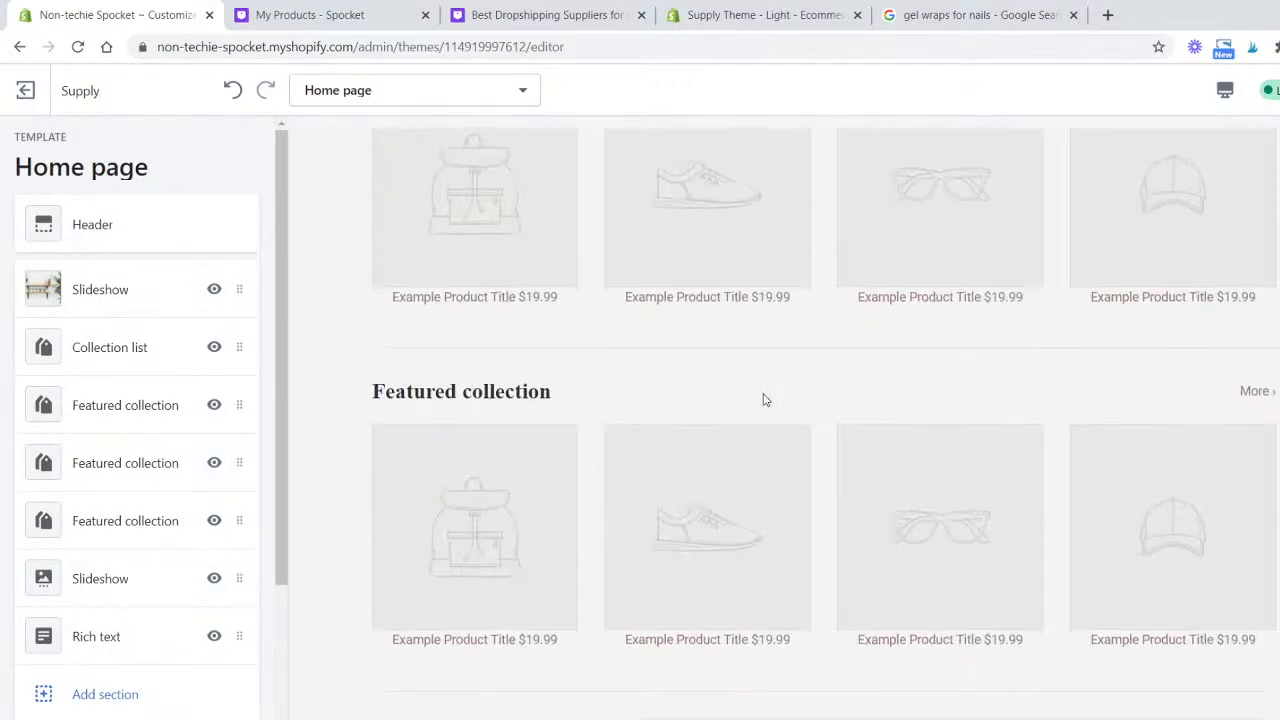
{"action": "scroll", "coordinate": [763, 400], "scroll_direction": "down", "scroll_amount": 5}
{"action": "scroll", "coordinate": [755, 398], "scroll_direction": "up", "scroll_amount": 10}
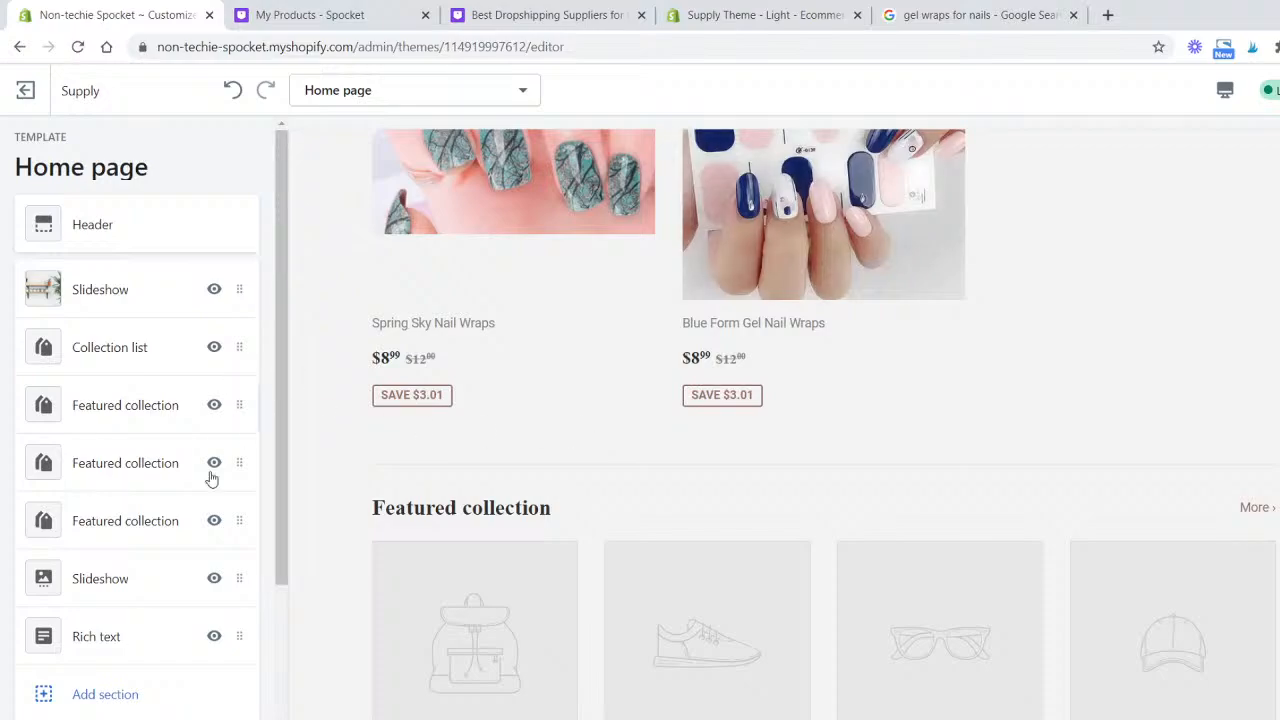
{"action": "left_click", "coordinate": [214, 462]}
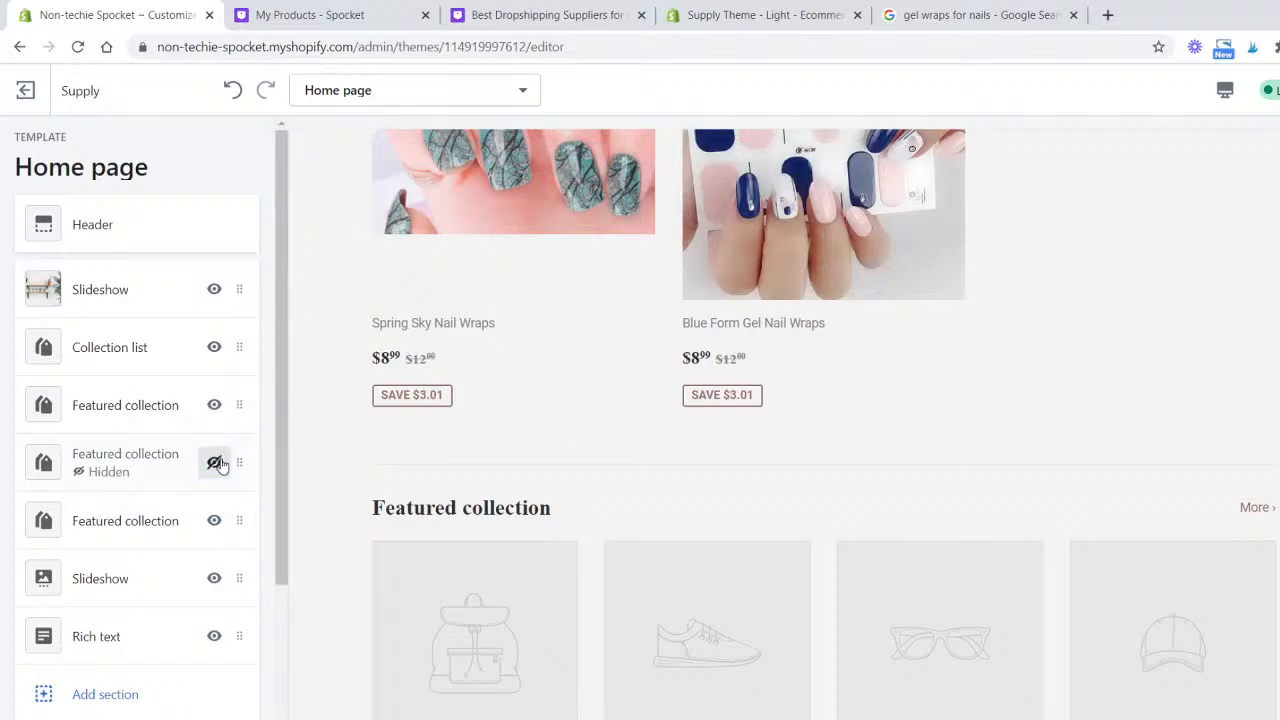
{"action": "left_click", "coordinate": [216, 519]}
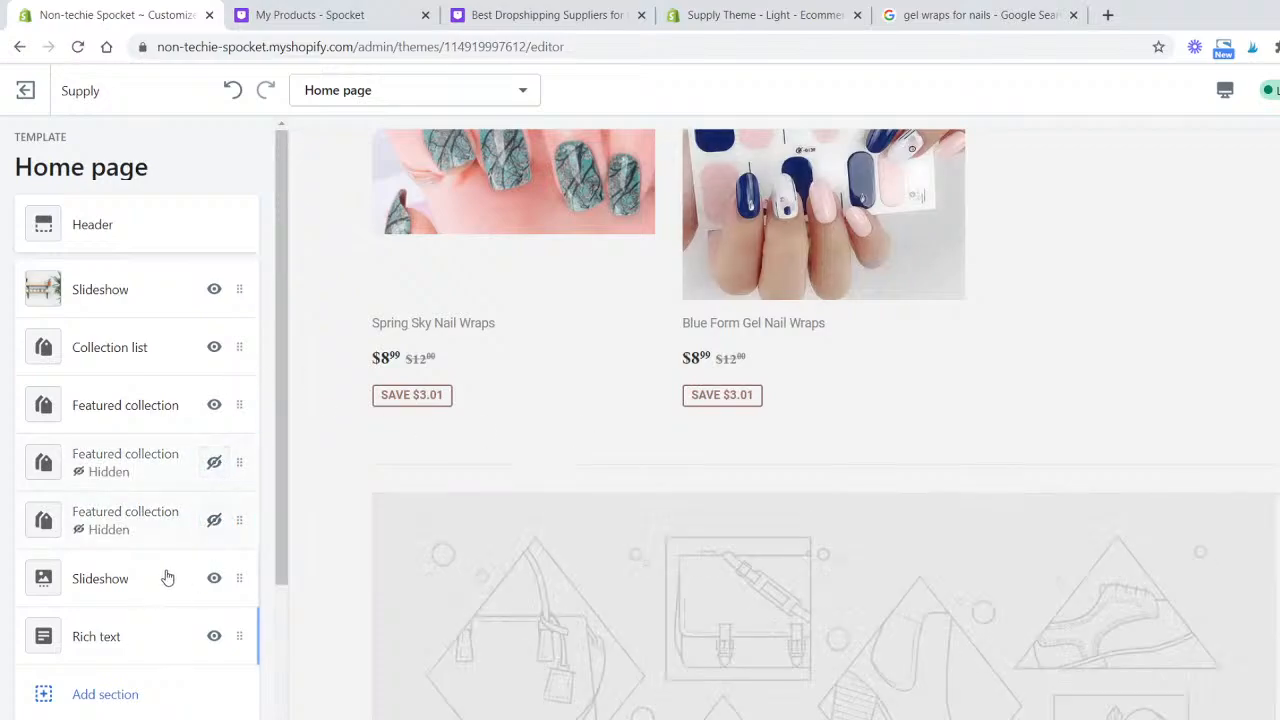
- Remove the second Slideshow section from the home page
{"action": "left_click", "coordinate": [131, 581]}
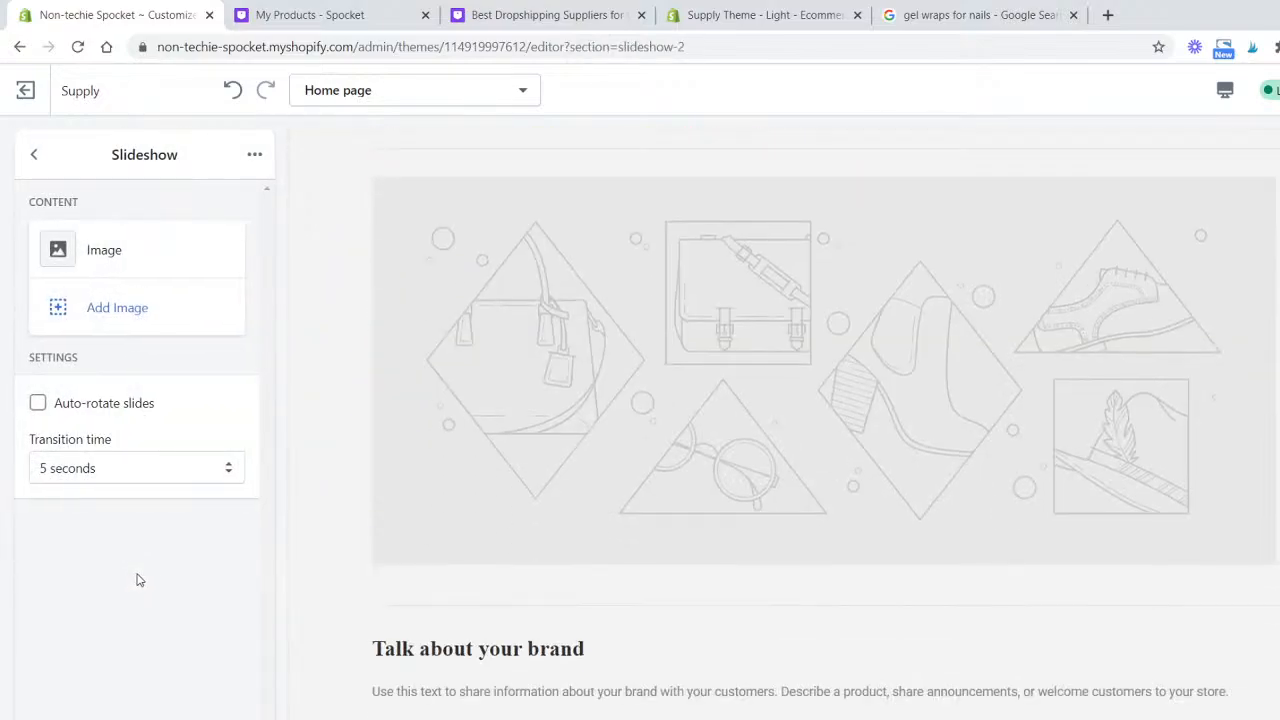
{"action": "left_click", "coordinate": [252, 157]}
{"action": "left_click", "coordinate": [218, 244]}
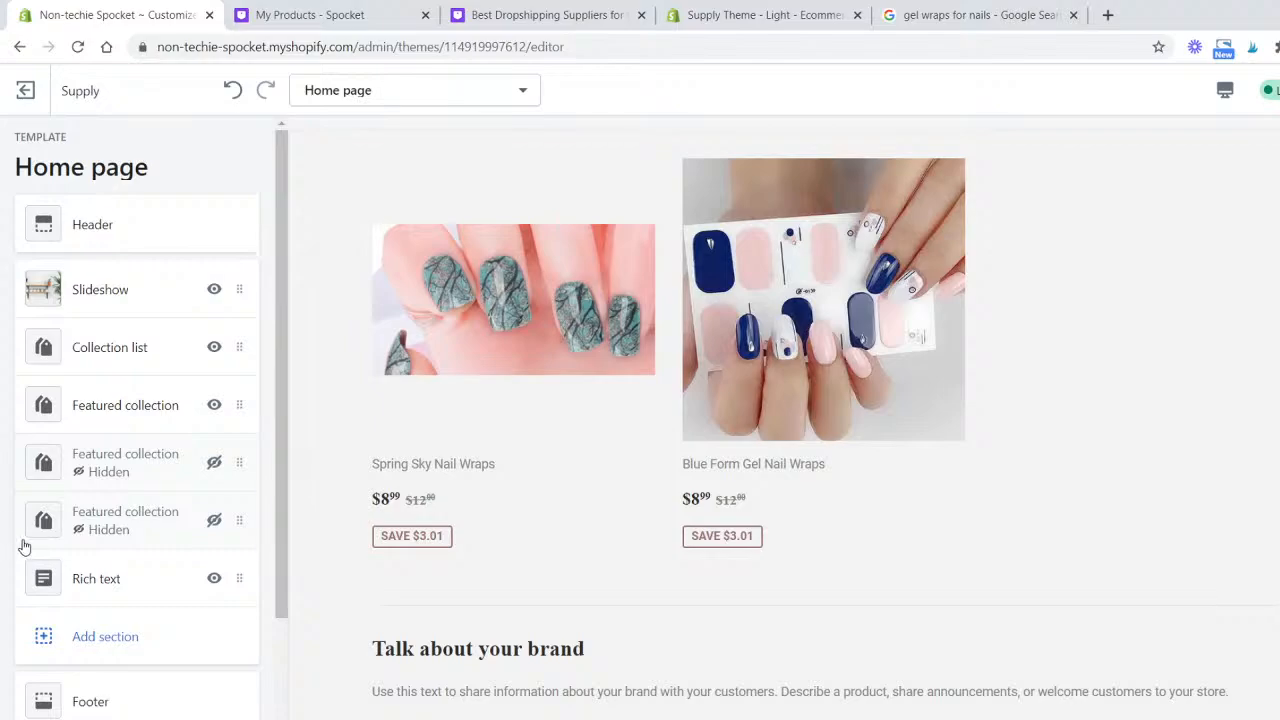
- Hide the Rich text section on the home page
{"action": "scroll", "coordinate": [138, 584], "scroll_direction": "down", "scroll_amount": 2}
{"action": "scroll", "coordinate": [600, 423], "scroll_direction": "down", "scroll_amount": 3}
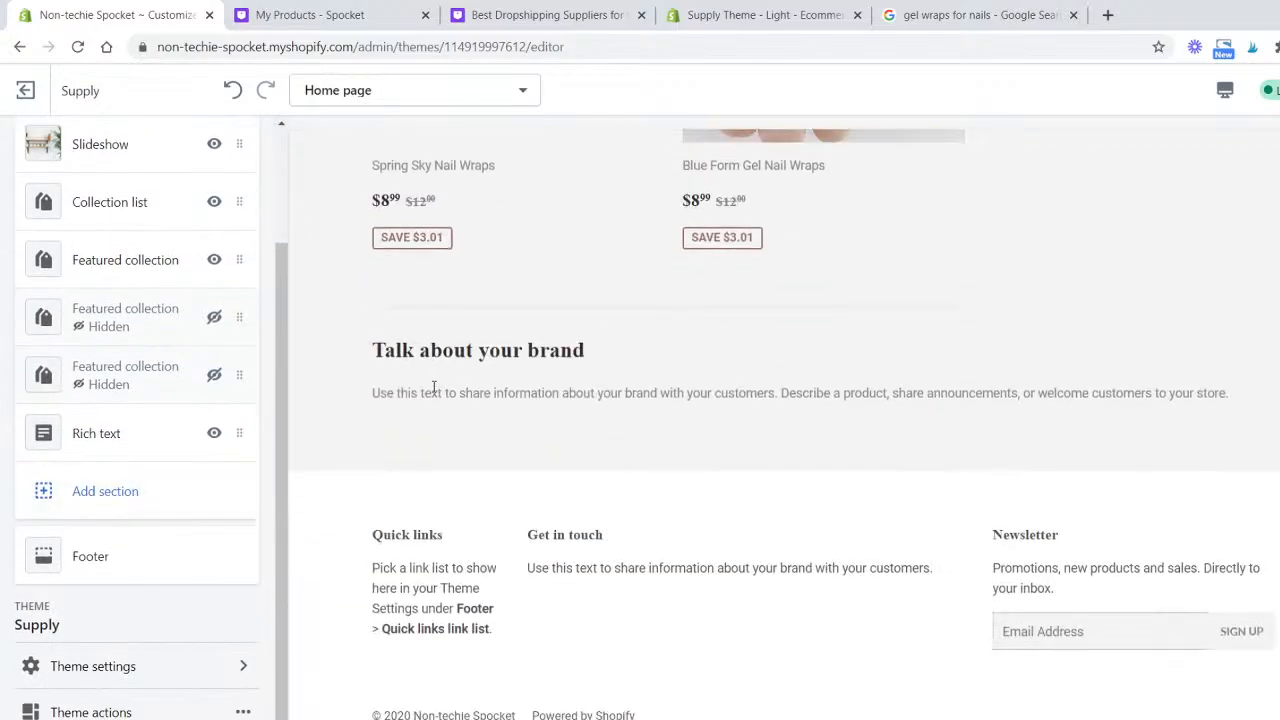
{"action": "left_click", "coordinate": [214, 433]}
- Add a Featured product section showing the Falling Leaf Gel Nail Wraps product
{"action": "left_click", "coordinate": [157, 489]}
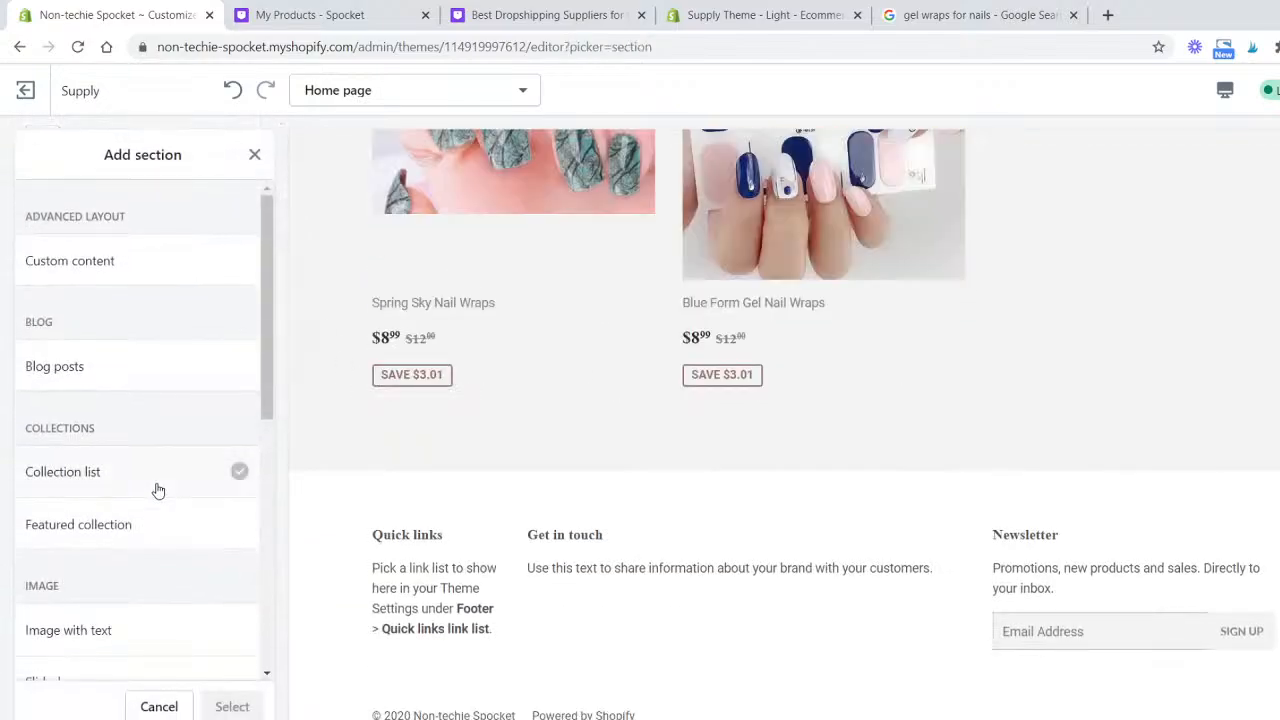
{"action": "scroll", "coordinate": [140, 400], "scroll_direction": "down", "scroll_amount": 2}
{"action": "scroll", "coordinate": [146, 420], "scroll_direction": "down", "scroll_amount": 3}
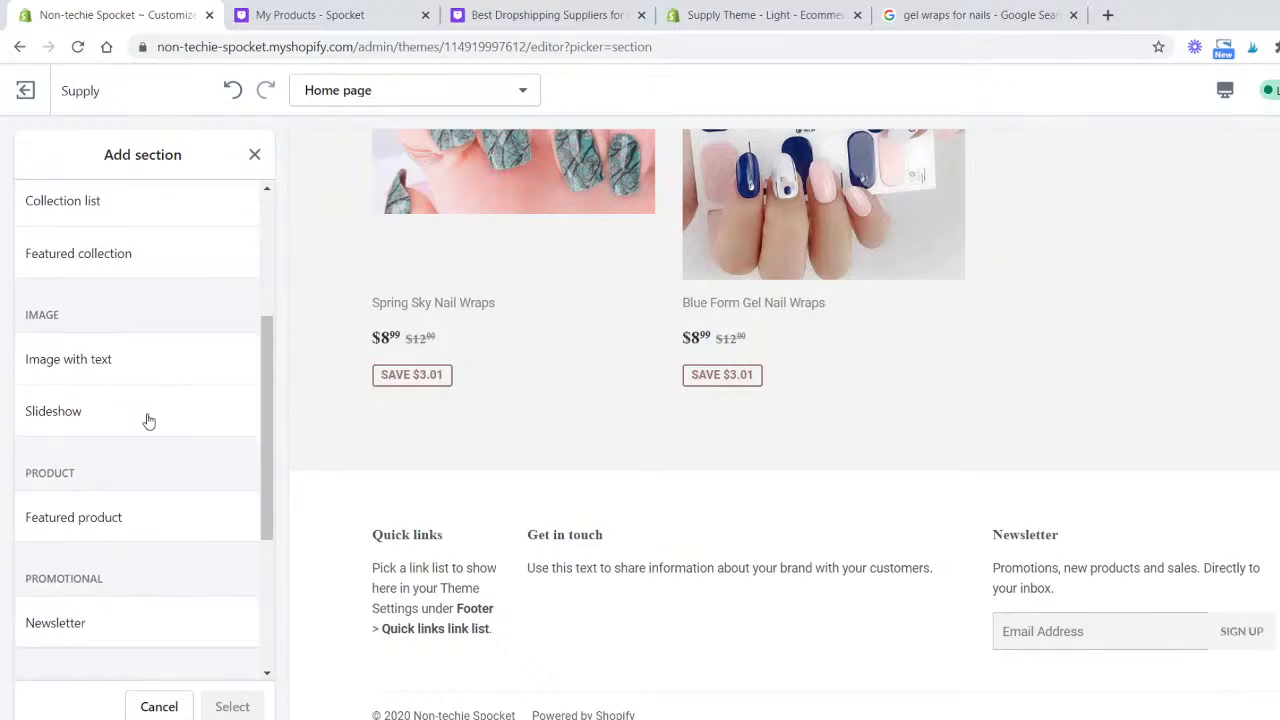
{"action": "left_click", "coordinate": [145, 359]}
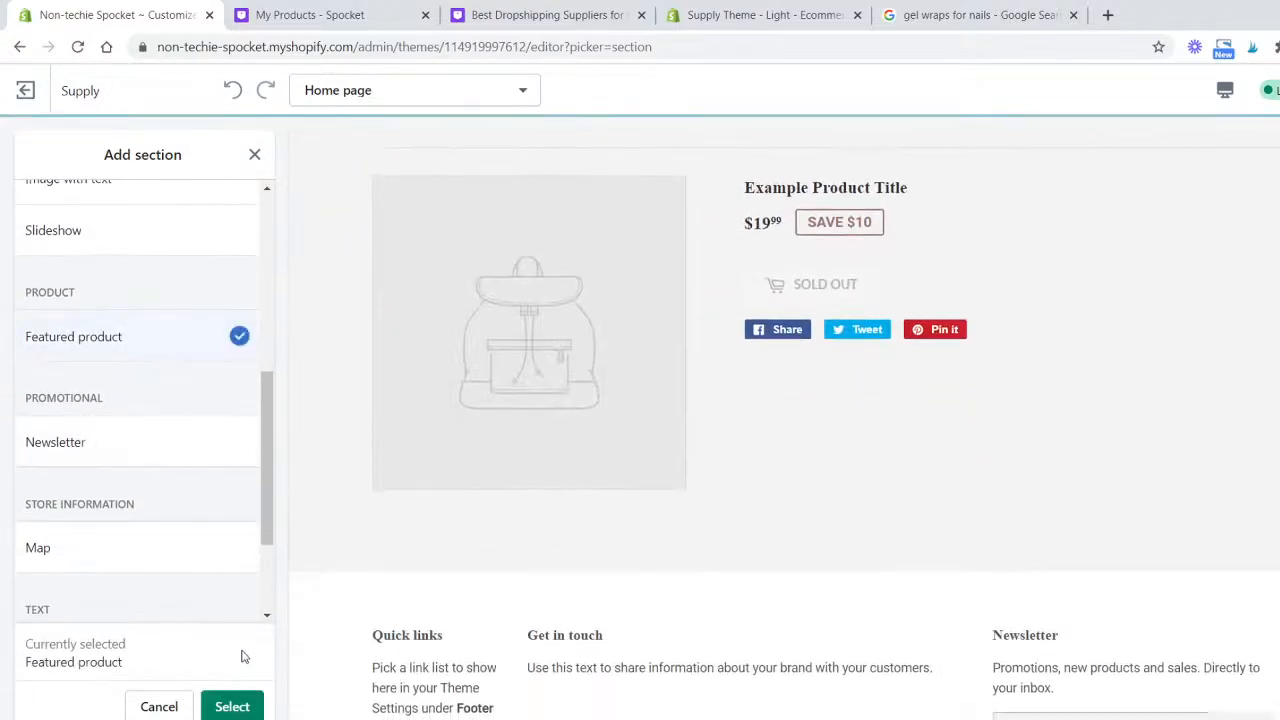
{"action": "left_click", "coordinate": [232, 706]}
{"action": "left_click", "coordinate": [125, 321]}
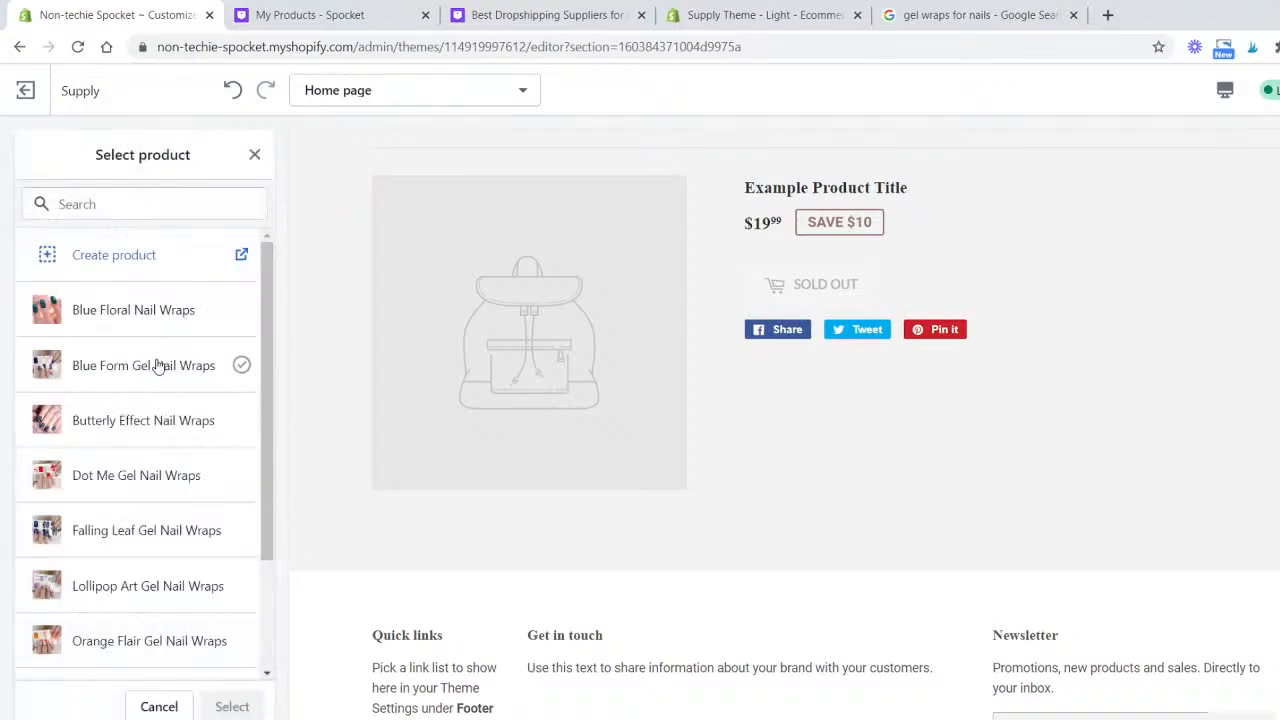
{"action": "left_click", "coordinate": [159, 366]}
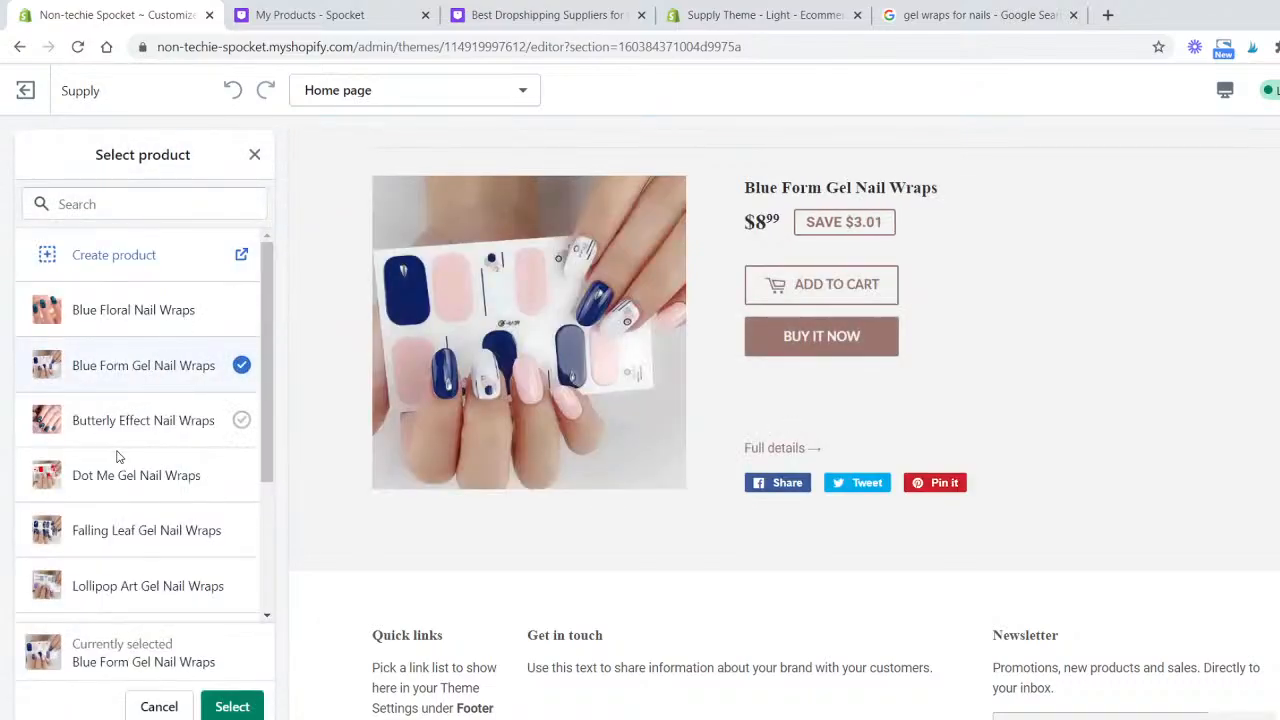
{"action": "left_click", "coordinate": [136, 478]}
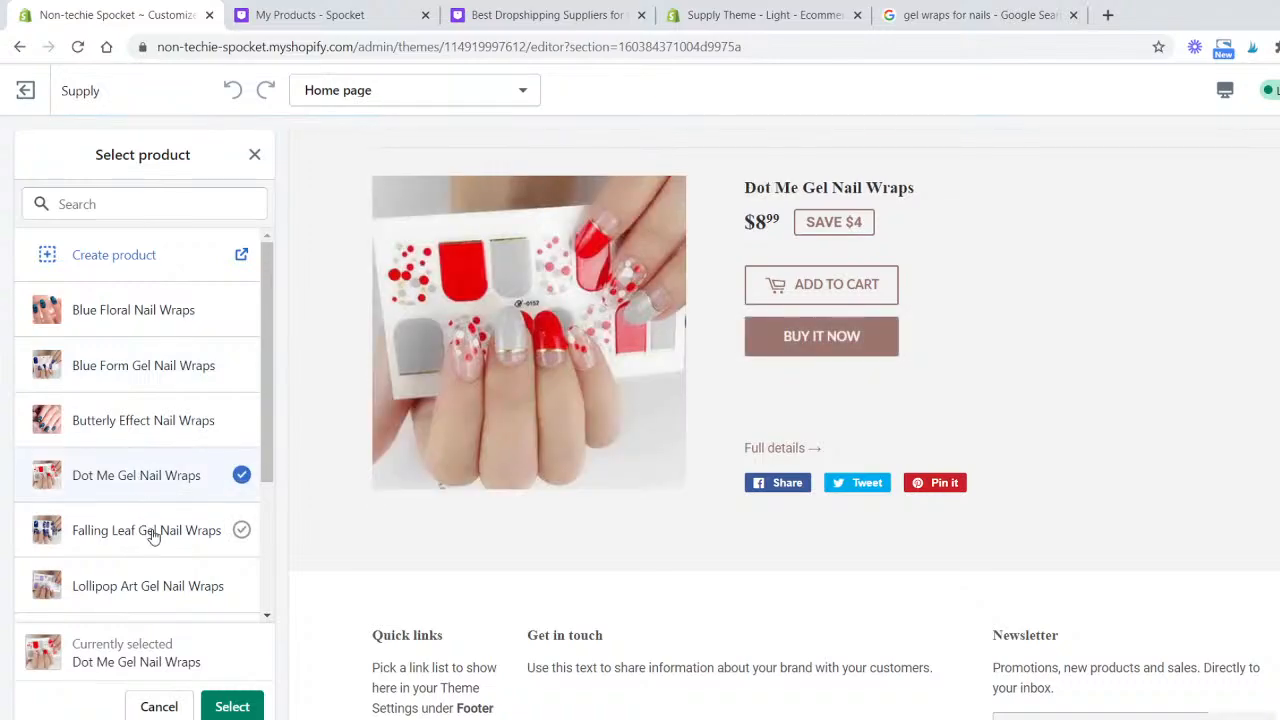
{"action": "left_click", "coordinate": [150, 532]}
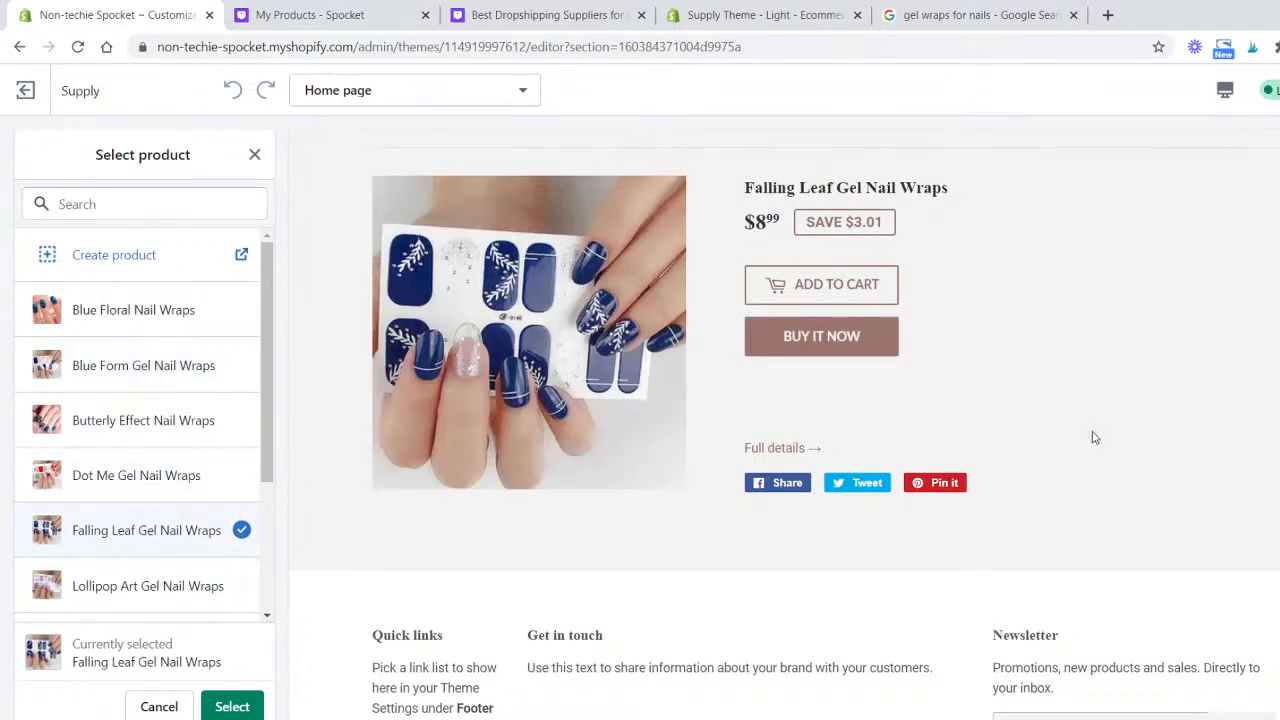
{"action": "scroll", "coordinate": [740, 372], "scroll_direction": "up", "scroll_amount": 1}
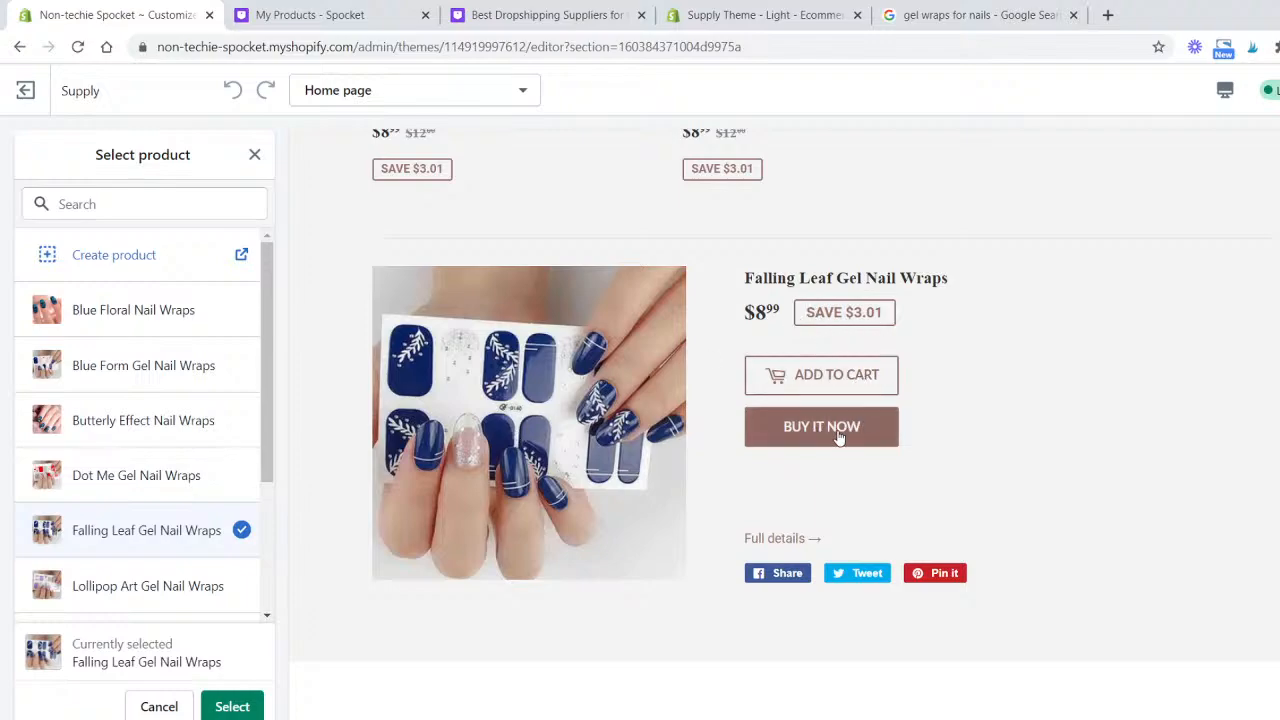
{"action": "left_click", "coordinate": [230, 708]}
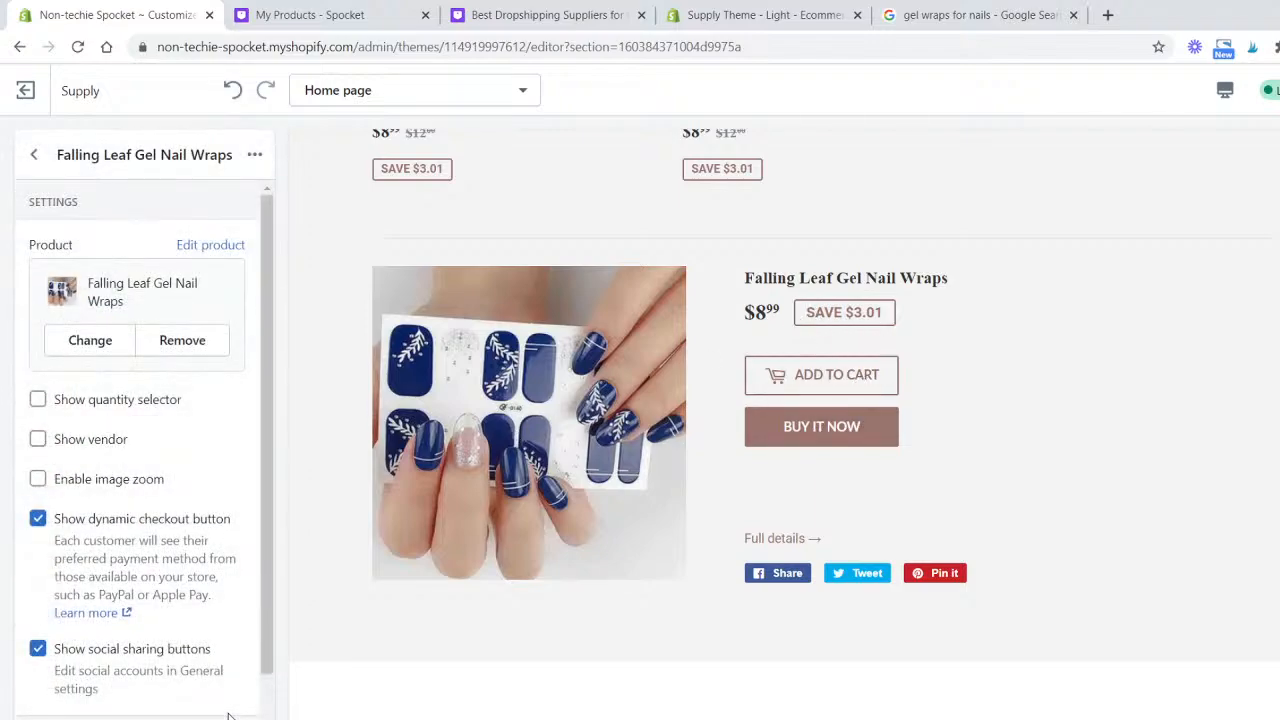
- Turn on the quantity selector and image zoom and turn off social sharing buttons for the featured product
{"action": "left_click", "coordinate": [38, 402]}
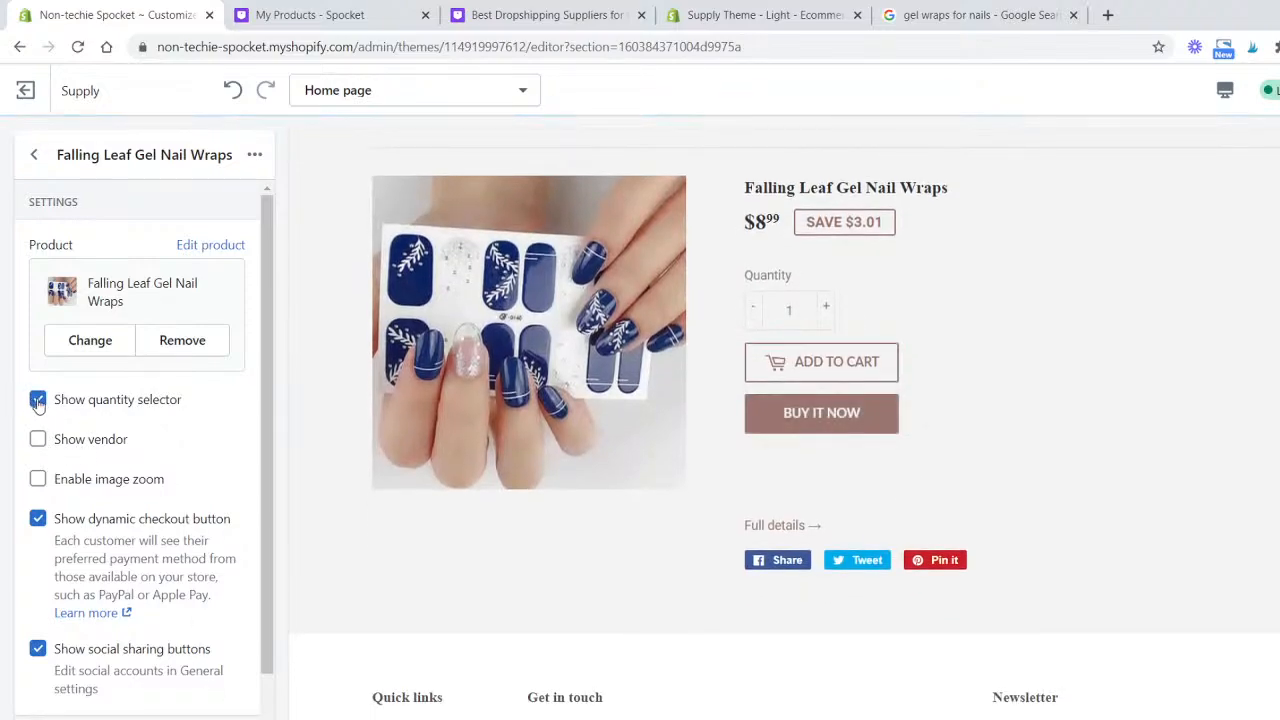
{"action": "scroll", "coordinate": [143, 444], "scroll_direction": "down", "scroll_amount": 1}
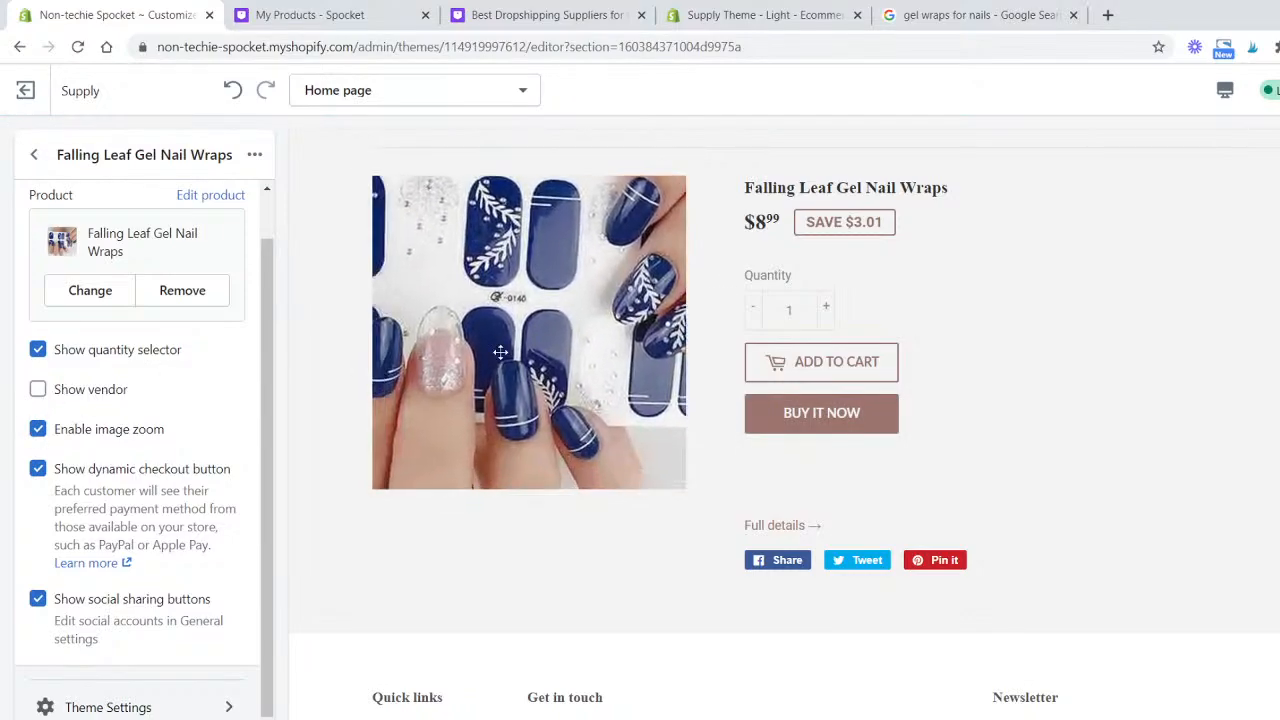
{"action": "scroll", "coordinate": [143, 556], "scroll_direction": "up", "scroll_amount": 1}
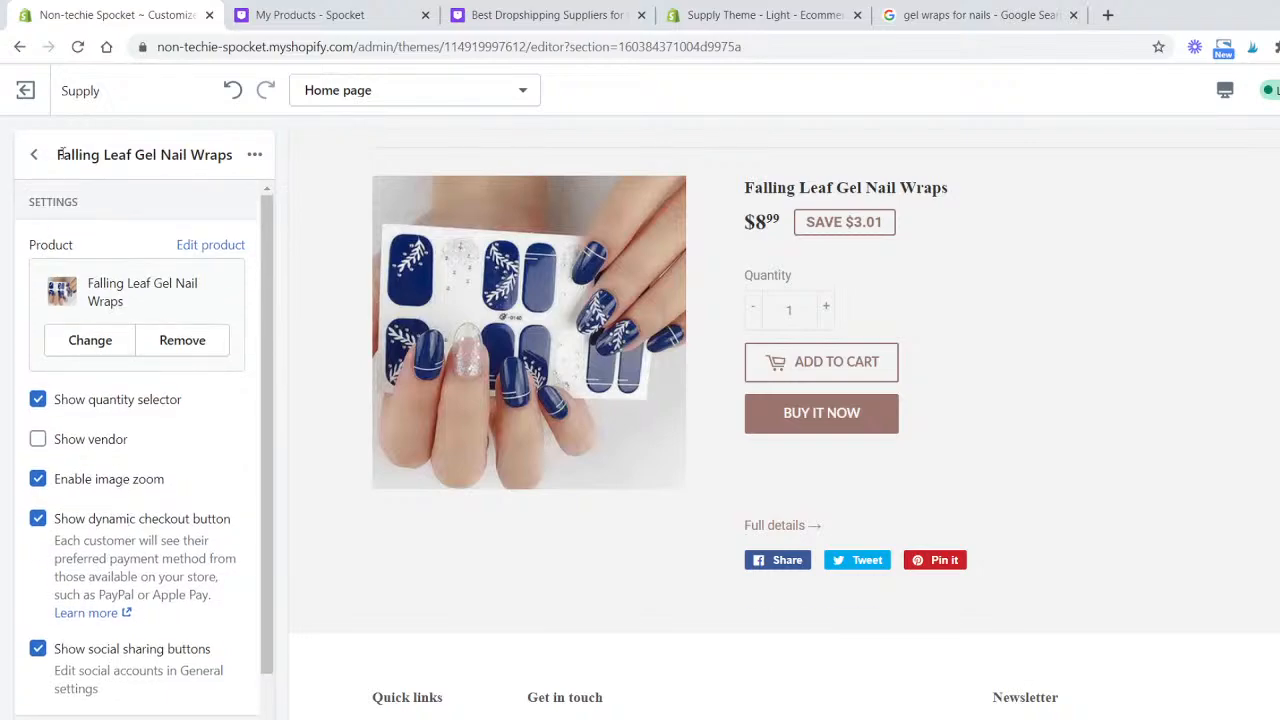
{"action": "scroll", "coordinate": [139, 470], "scroll_direction": "down", "scroll_amount": 1}
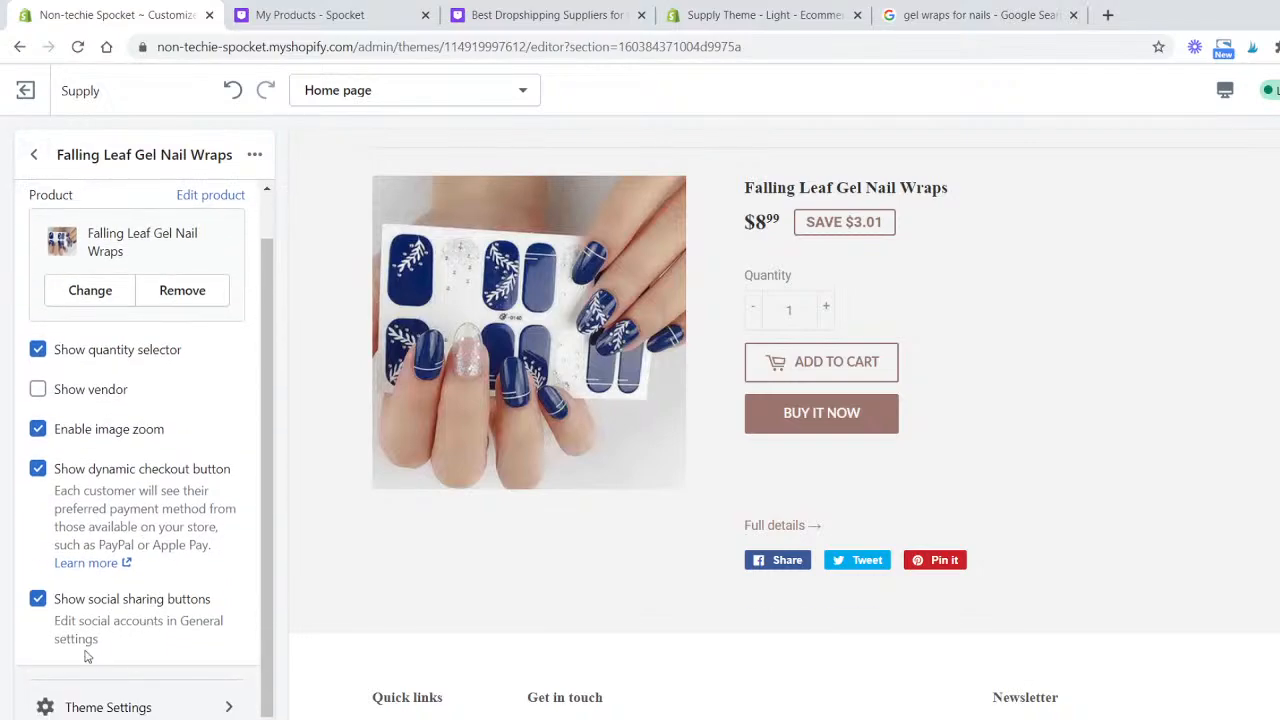
{"action": "left_click", "coordinate": [38, 600]}
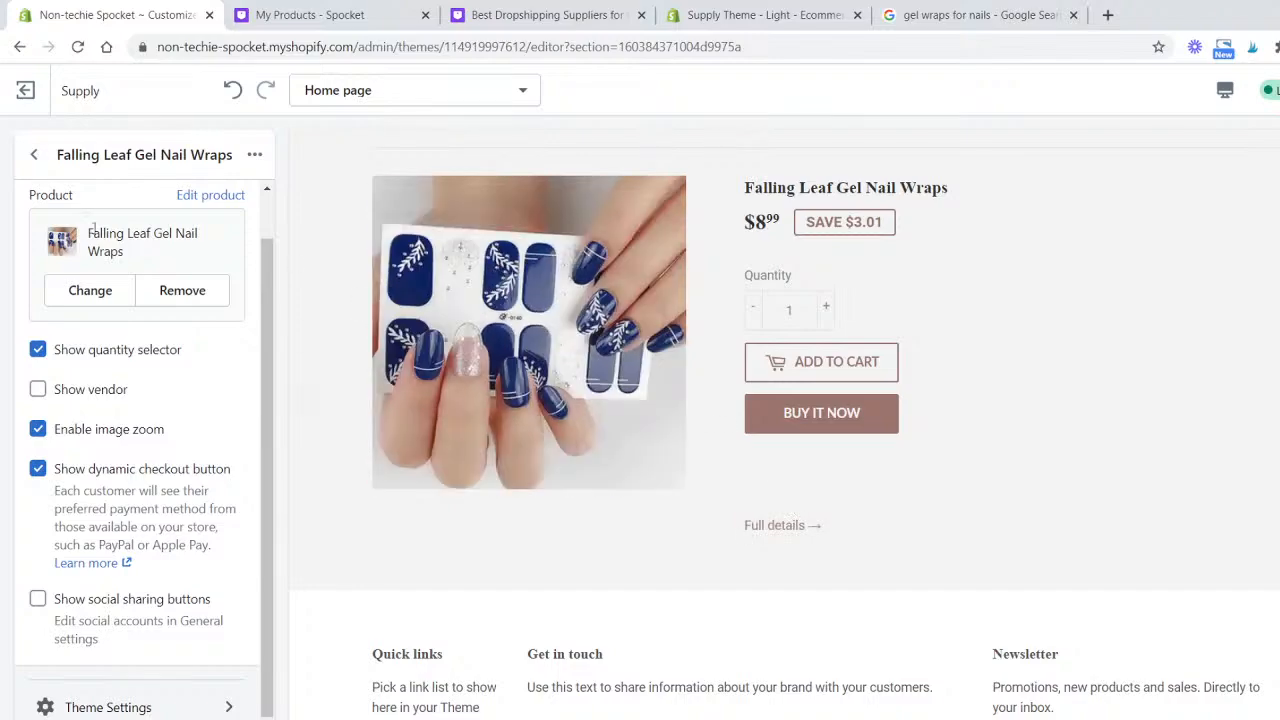
{"action": "left_click", "coordinate": [36, 156]}
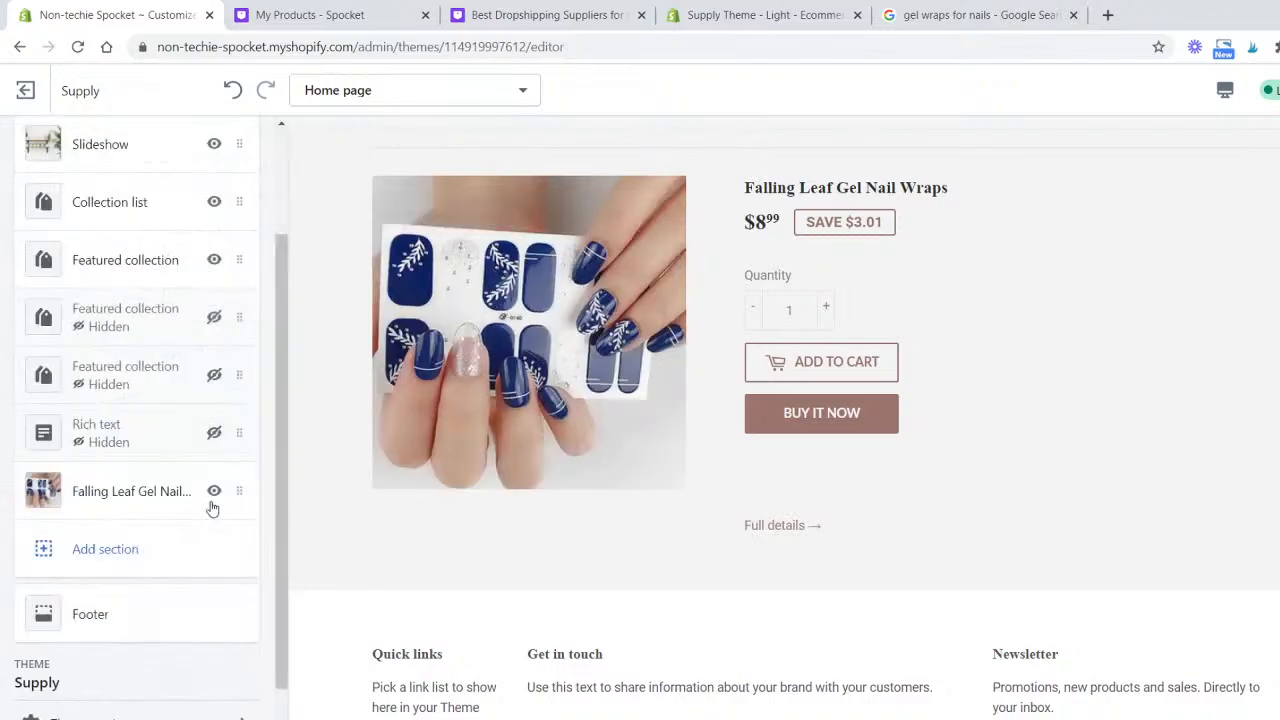
{"action": "left_click", "coordinate": [158, 541]}
{"action": "scroll", "coordinate": [180, 483], "scroll_direction": "down", "scroll_amount": 5}
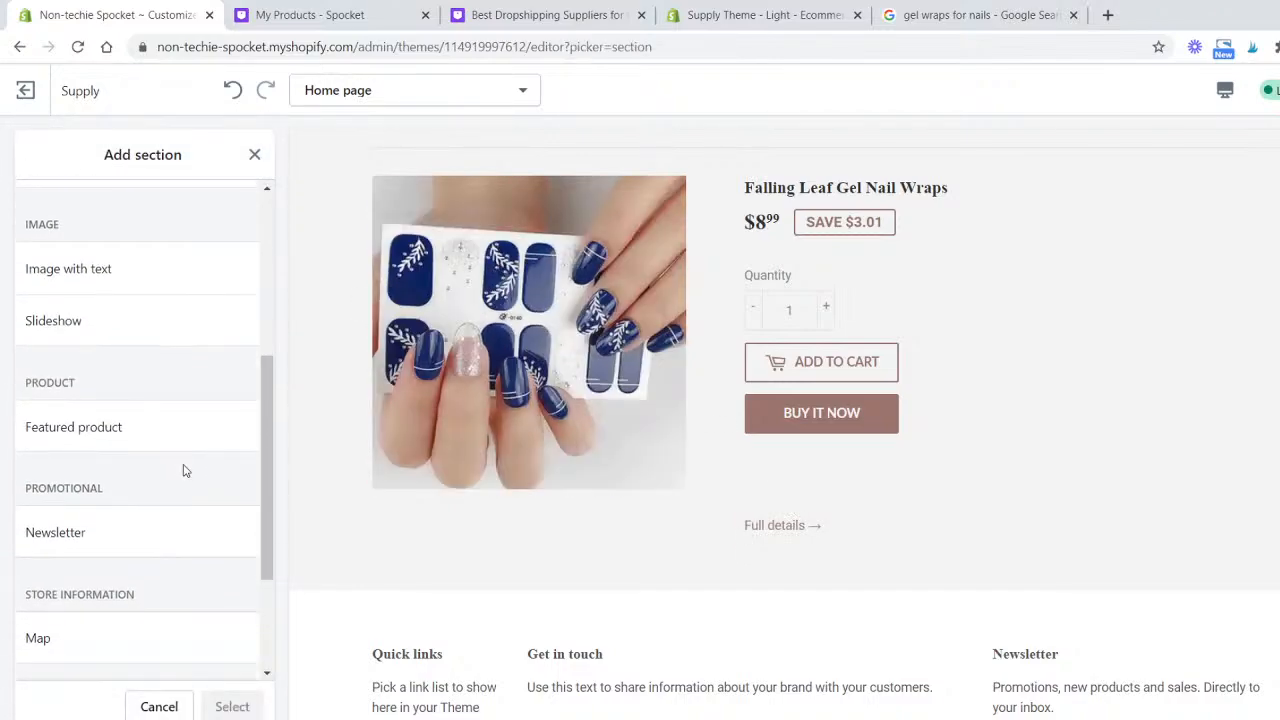
{"action": "scroll", "coordinate": [930, 586], "scroll_direction": "down", "scroll_amount": 1}
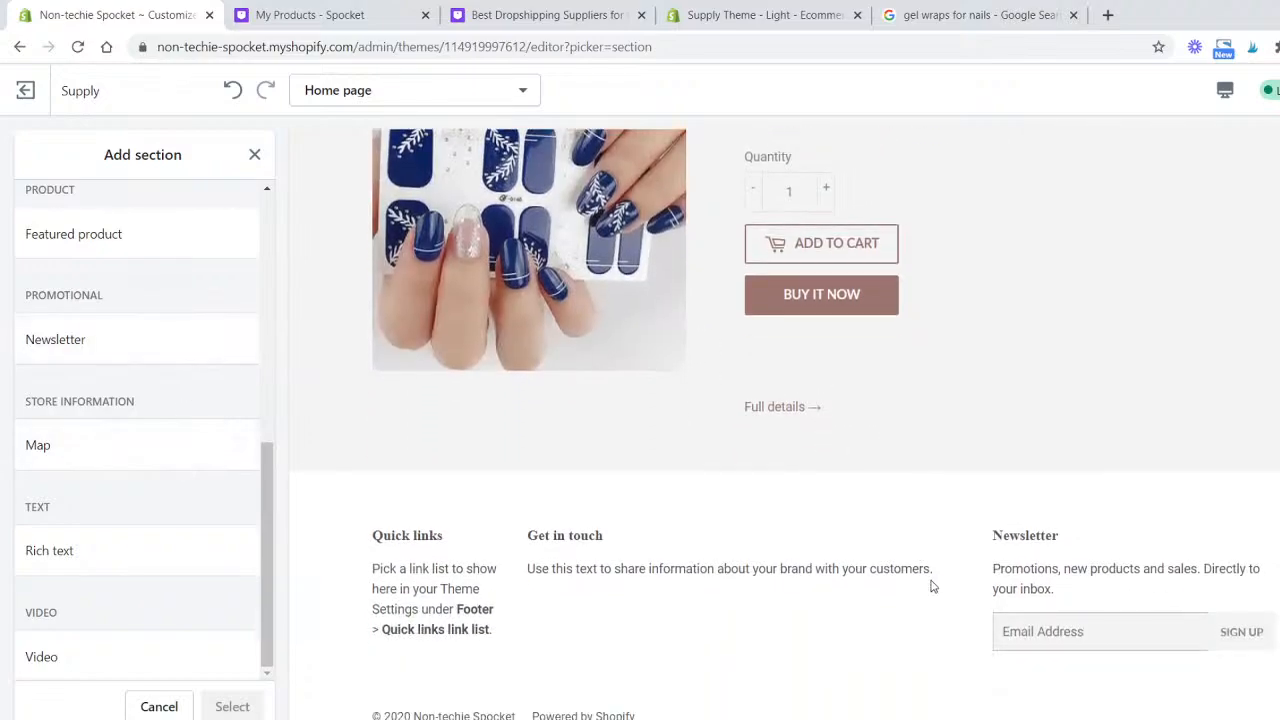
{"action": "left_click", "coordinate": [1120, 627]}
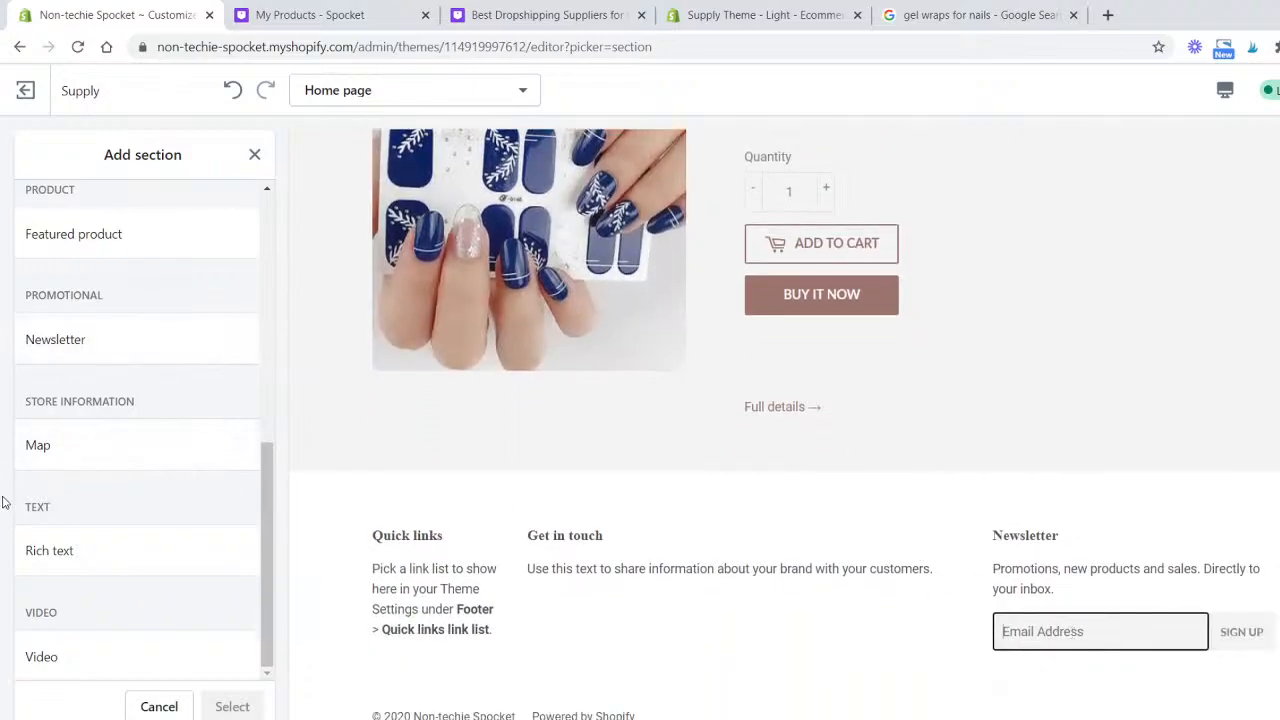
{"action": "left_click", "coordinate": [254, 155]}
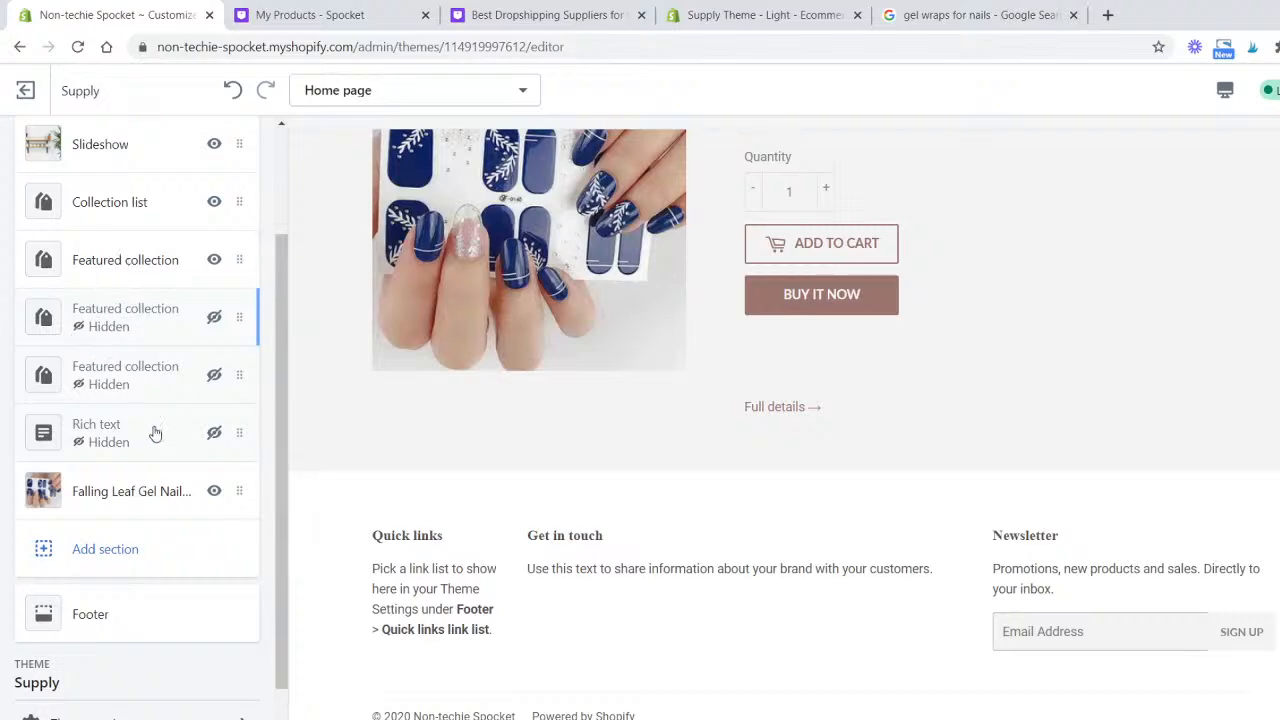
- Assign the Main menu to the footer's Quick links block
{"action": "scroll", "coordinate": [158, 520], "scroll_direction": "down", "scroll_amount": 1}
{"action": "left_click", "coordinate": [160, 562]}
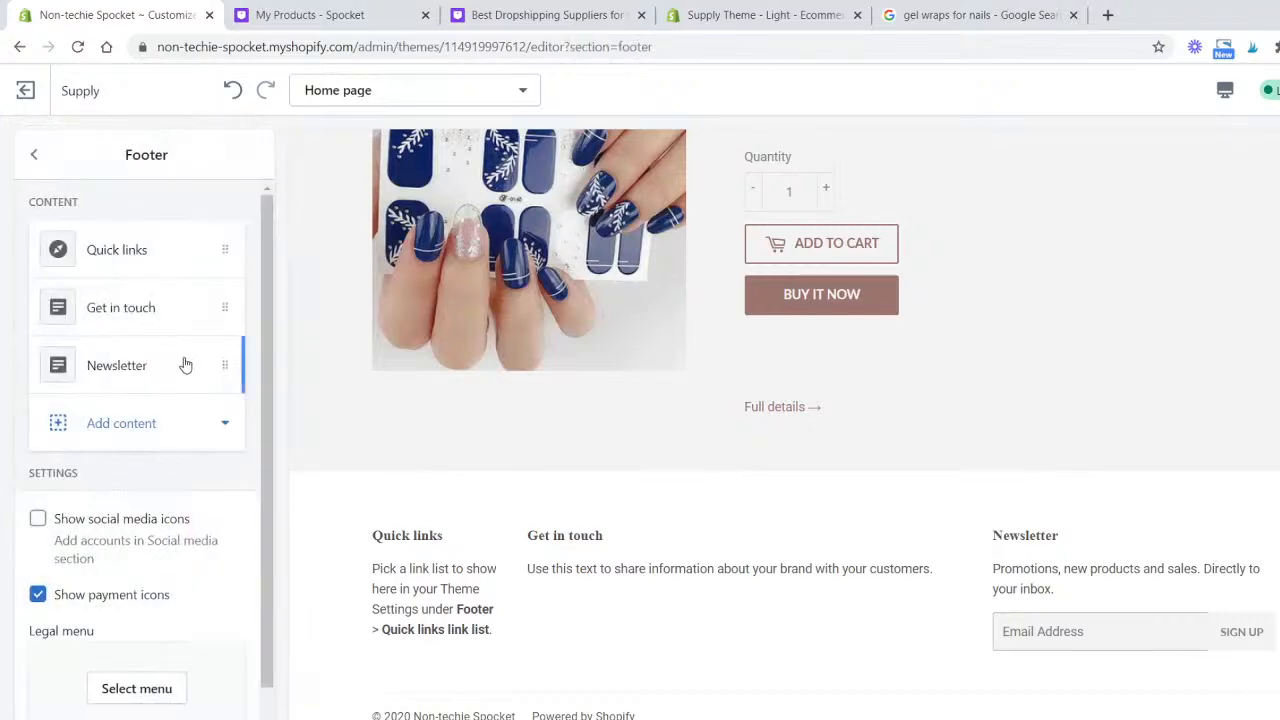
{"action": "left_click", "coordinate": [170, 258]}
{"action": "left_click", "coordinate": [140, 374]}
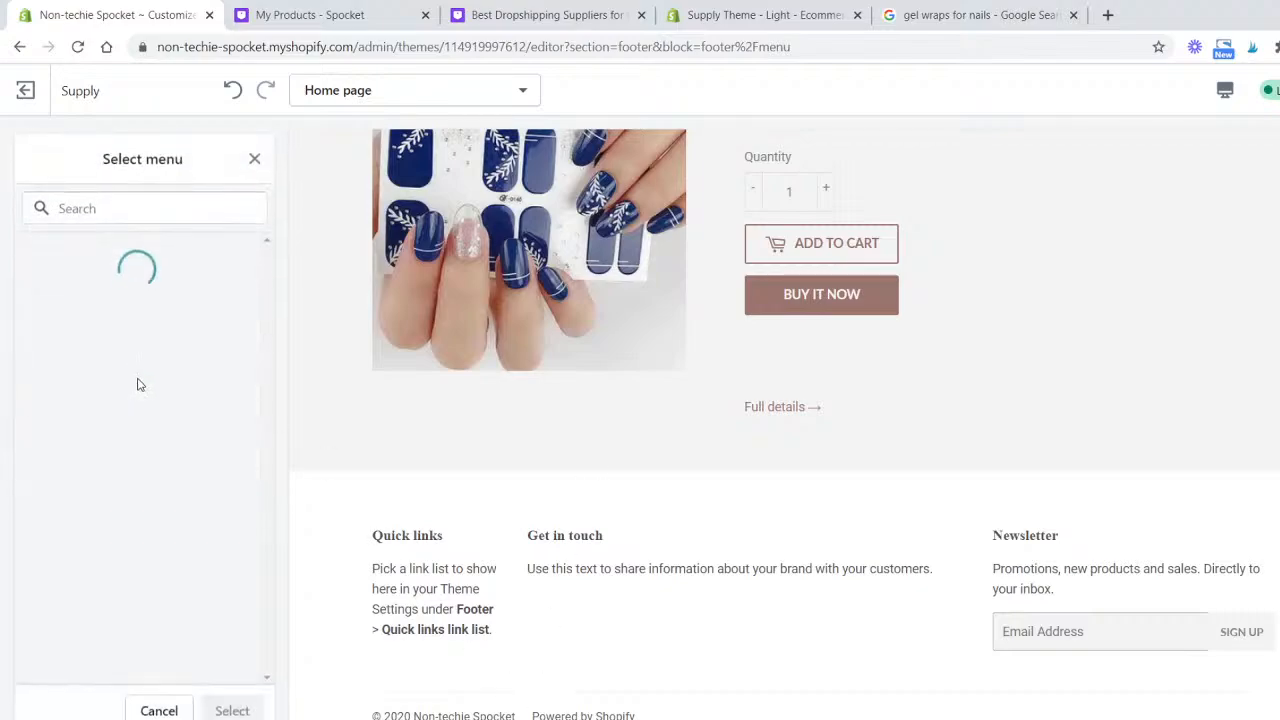
{"action": "left_click", "coordinate": [83, 309]}
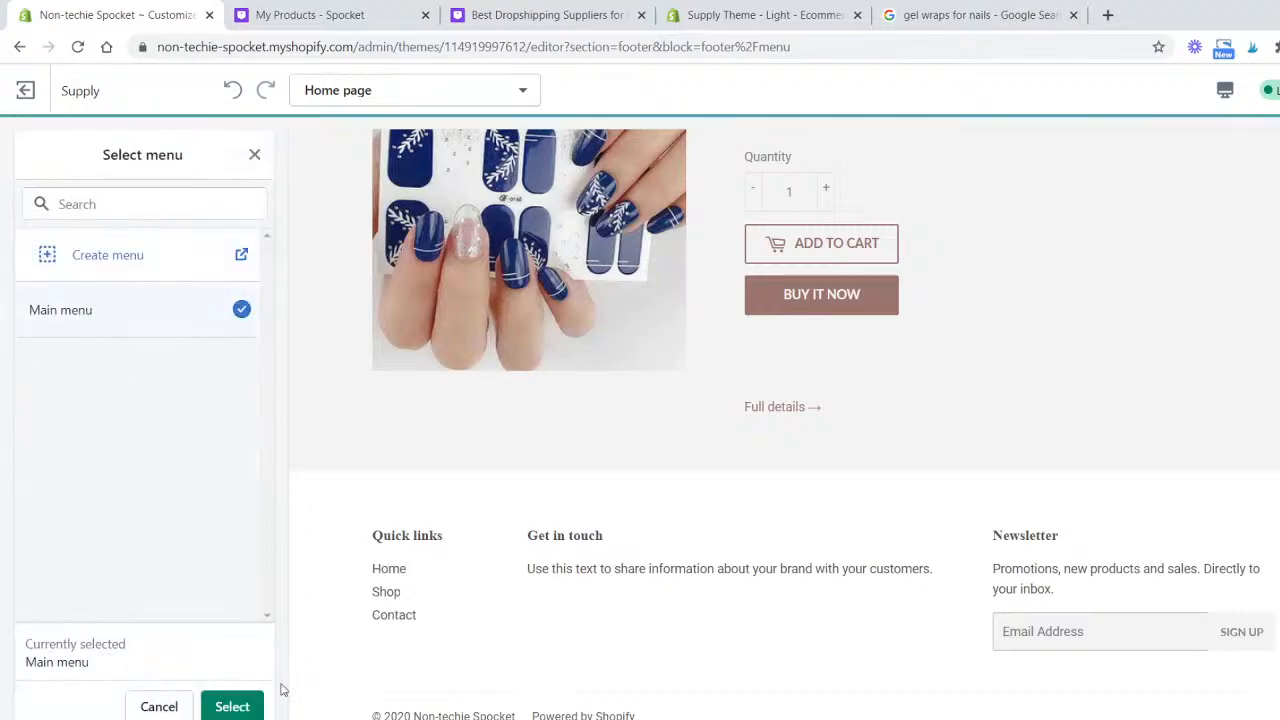
{"action": "left_click", "coordinate": [232, 706]}
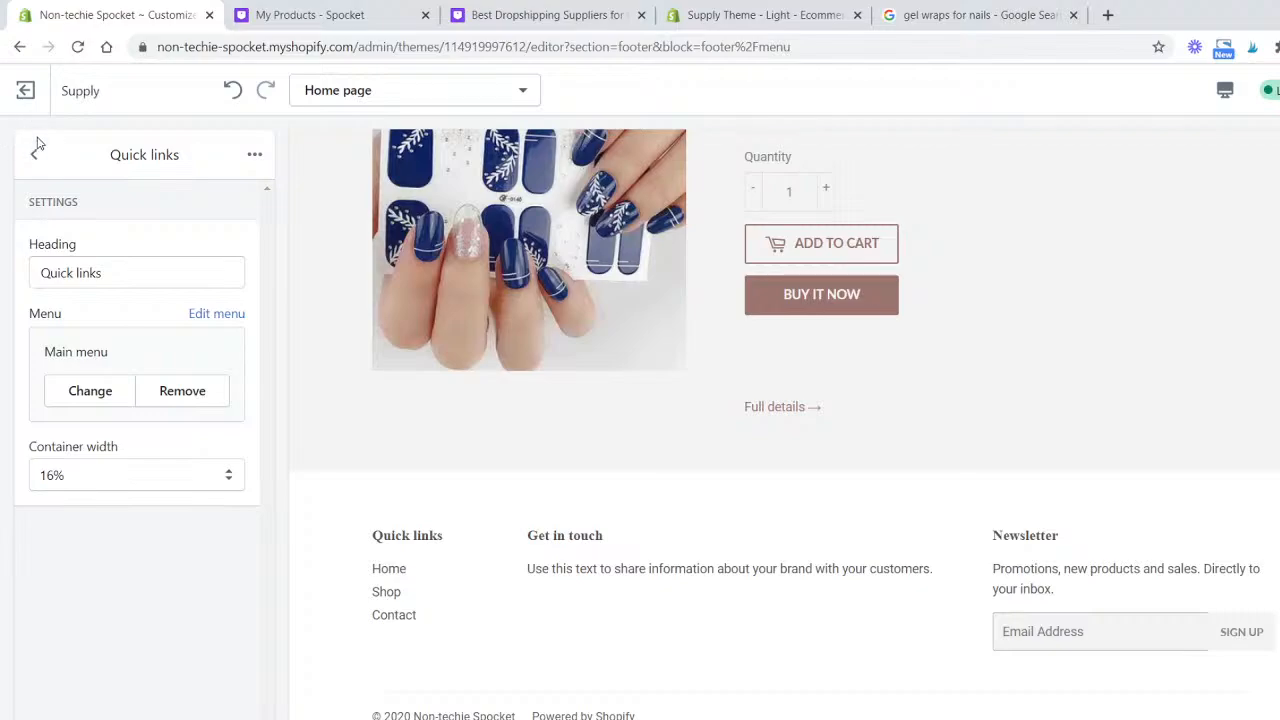
{"action": "left_click", "coordinate": [35, 150]}
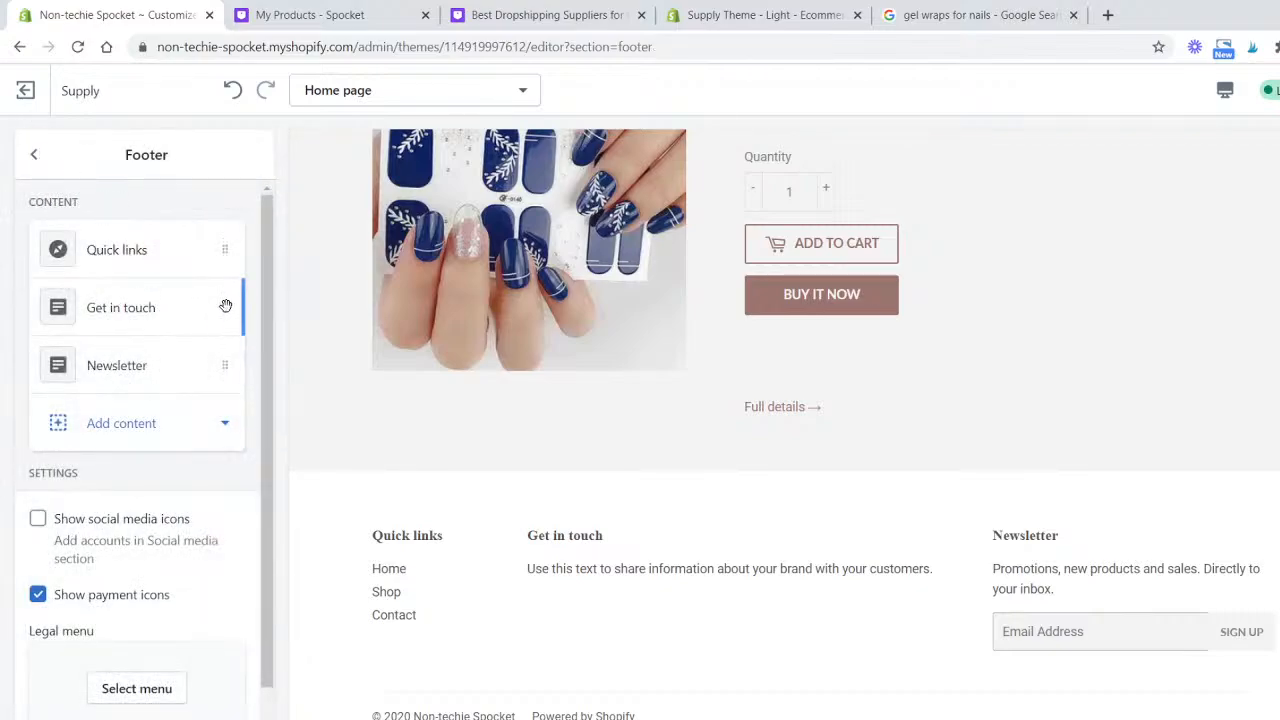
- Remove the Get in touch block from the footer
{"action": "left_click", "coordinate": [197, 318]}
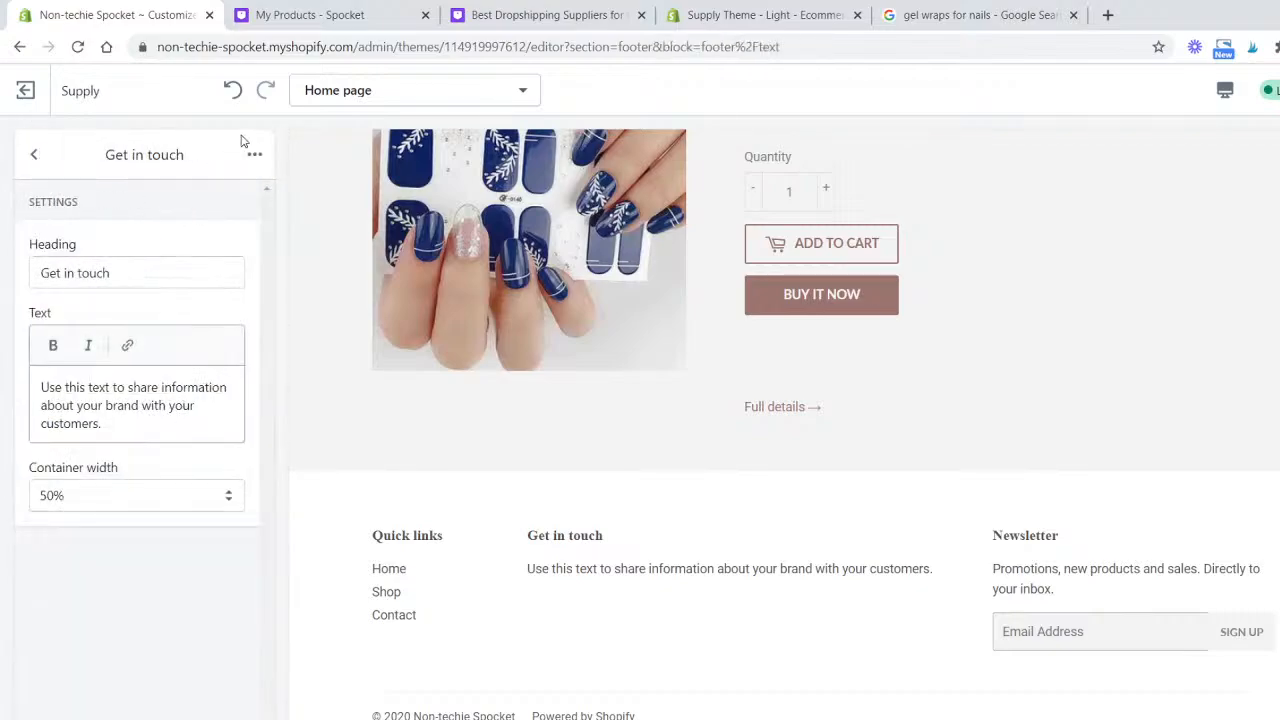
{"action": "left_click", "coordinate": [252, 153]}
{"action": "left_click", "coordinate": [195, 204]}
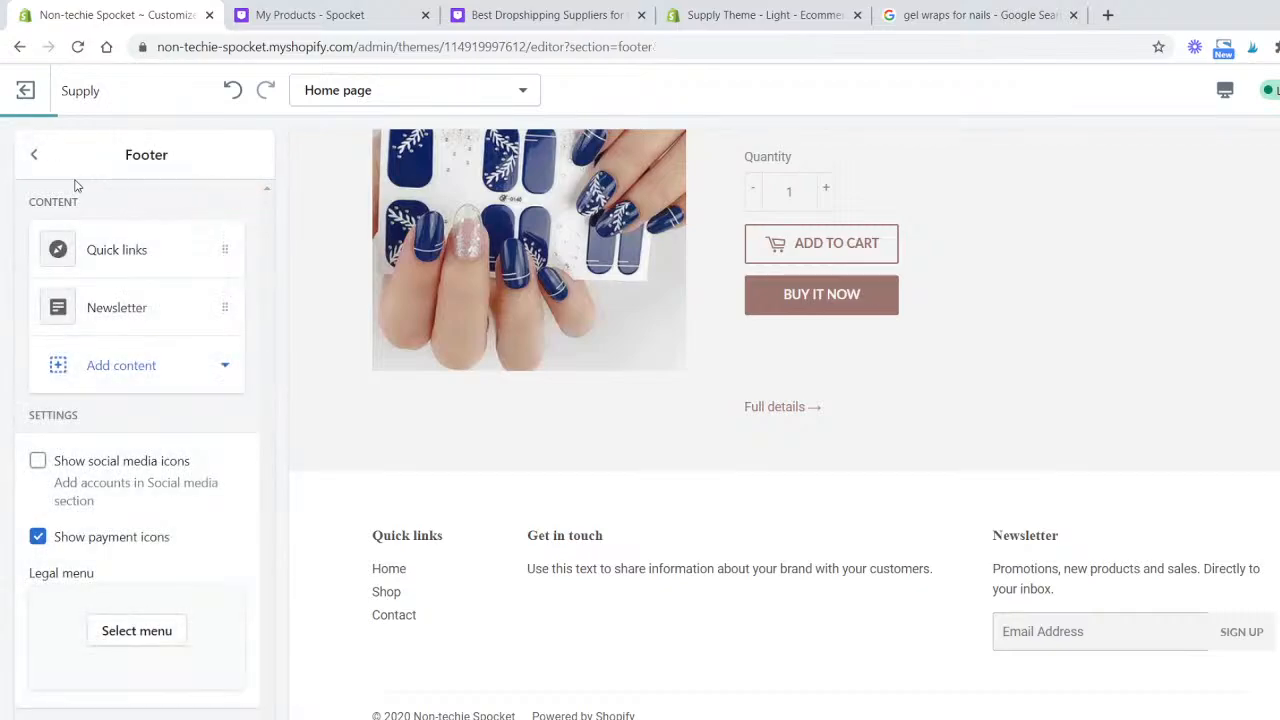
- Set the footer Quick links block's container width to 50%
{"action": "left_click", "coordinate": [120, 270]}
{"action": "left_click", "coordinate": [143, 472]}
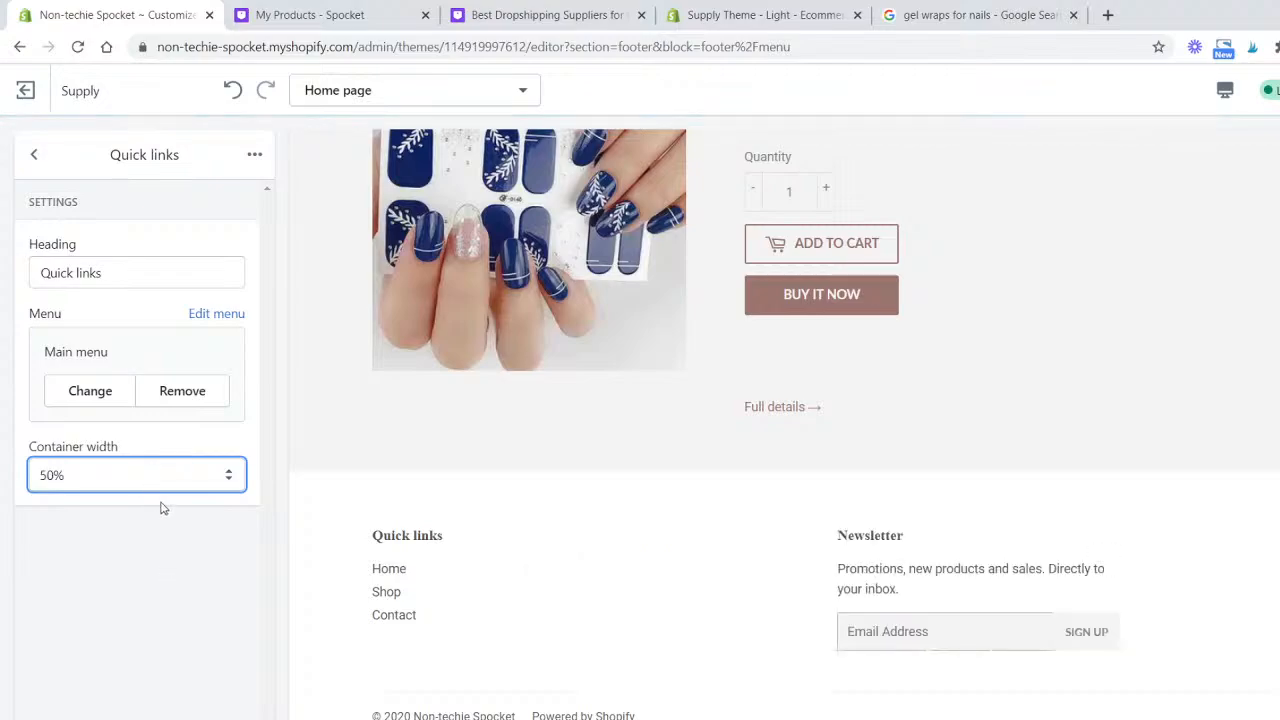
- Set the footer Newsletter block's container width to 50%
{"action": "left_click", "coordinate": [33, 154]}
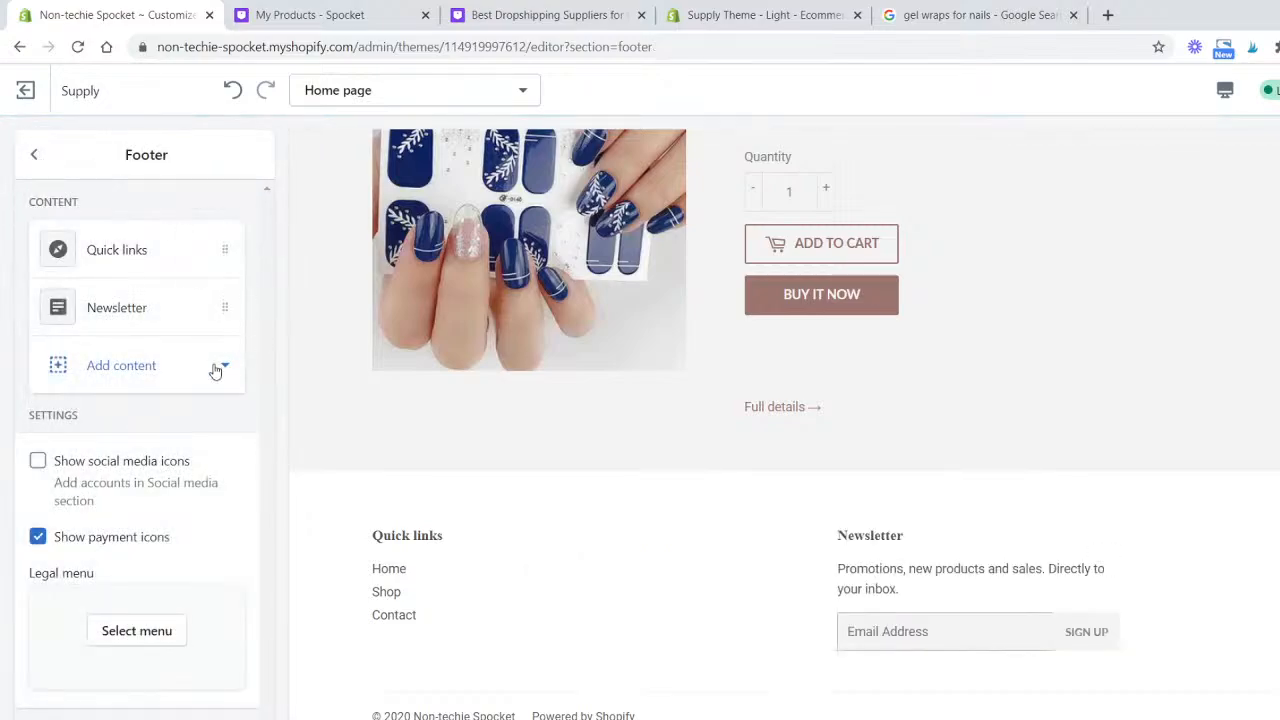
{"action": "left_click", "coordinate": [145, 310]}
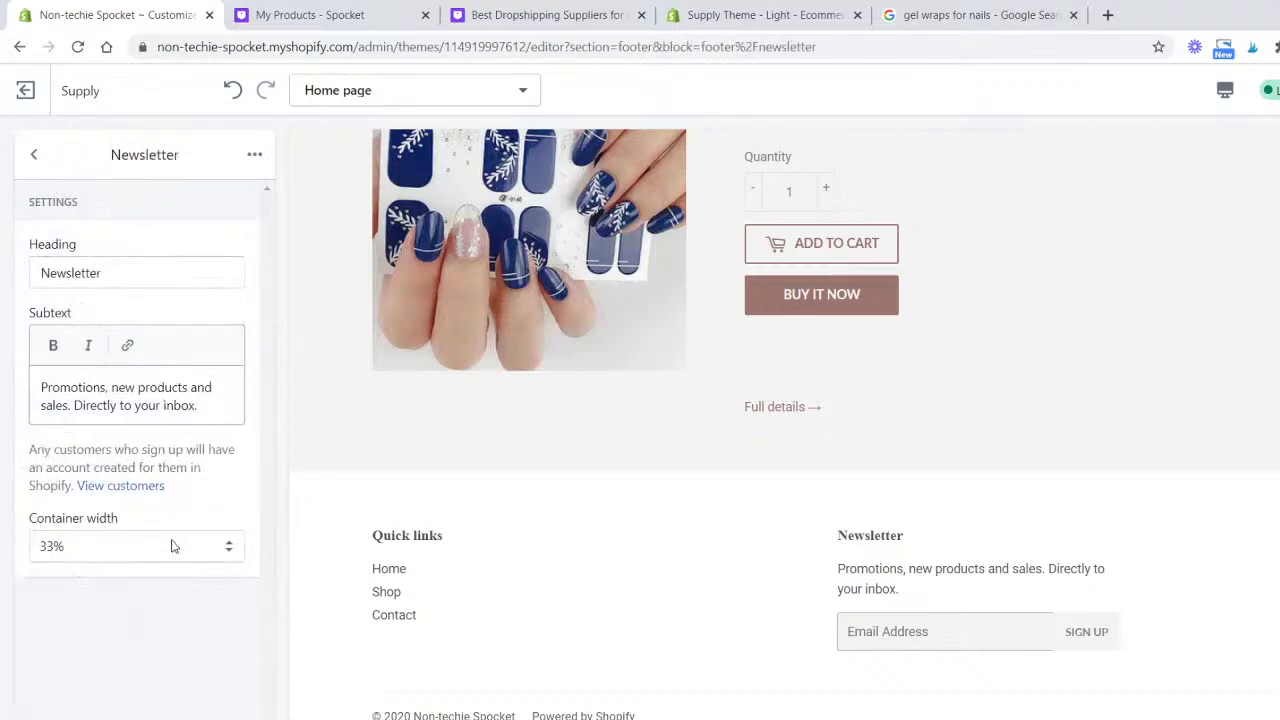
{"action": "left_click", "coordinate": [171, 546]}
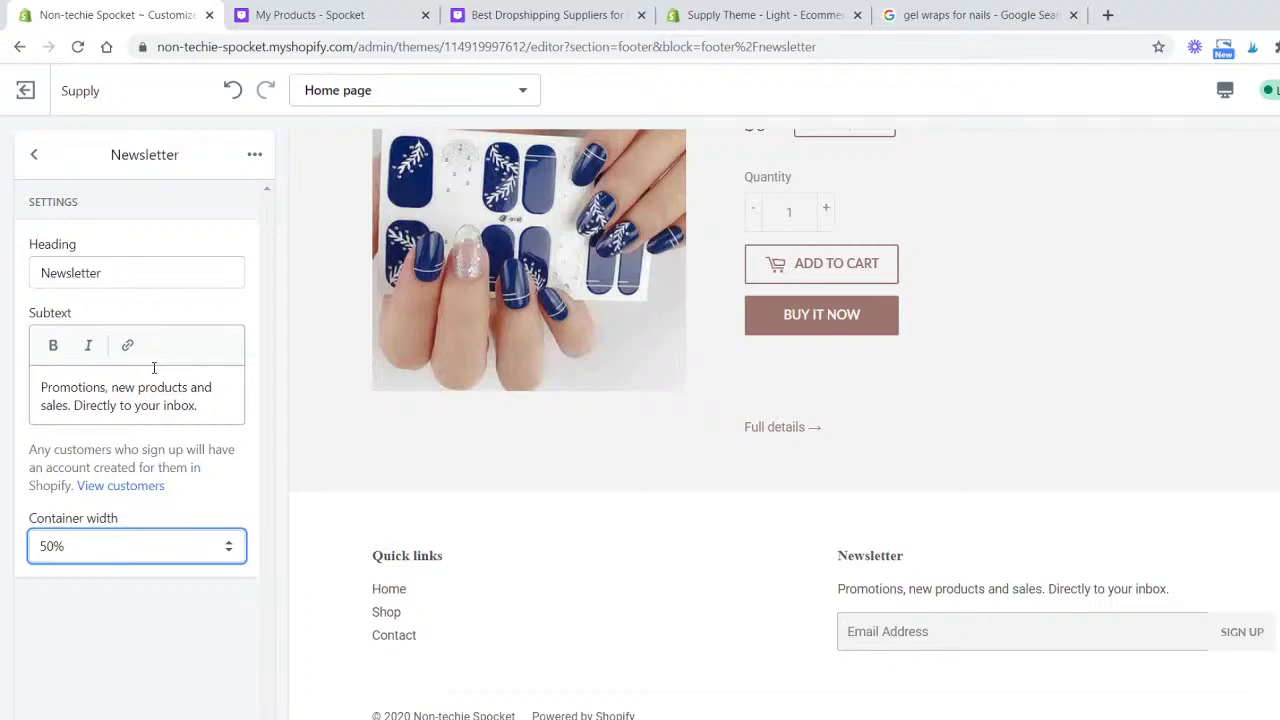
{"action": "left_click", "coordinate": [34, 155]}
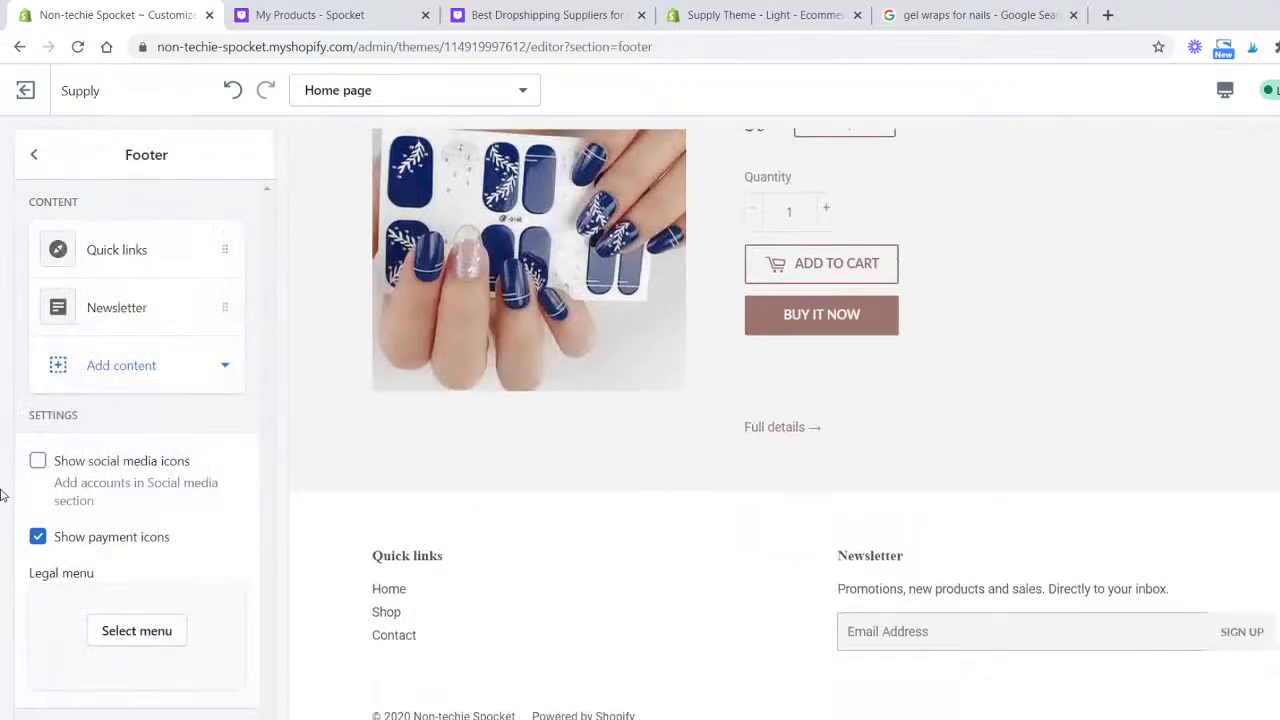
{"action": "left_click", "coordinate": [38, 538]}
{"action": "left_click", "coordinate": [38, 538]}
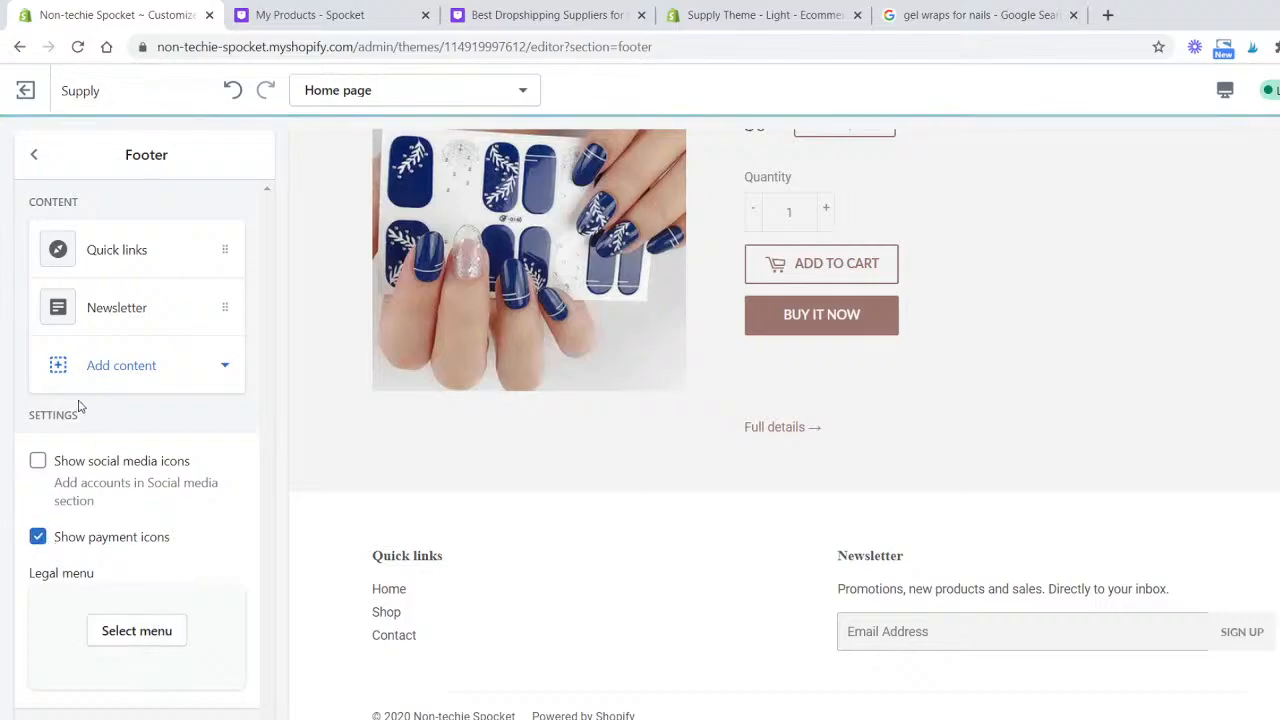
{"action": "left_click", "coordinate": [137, 632]}
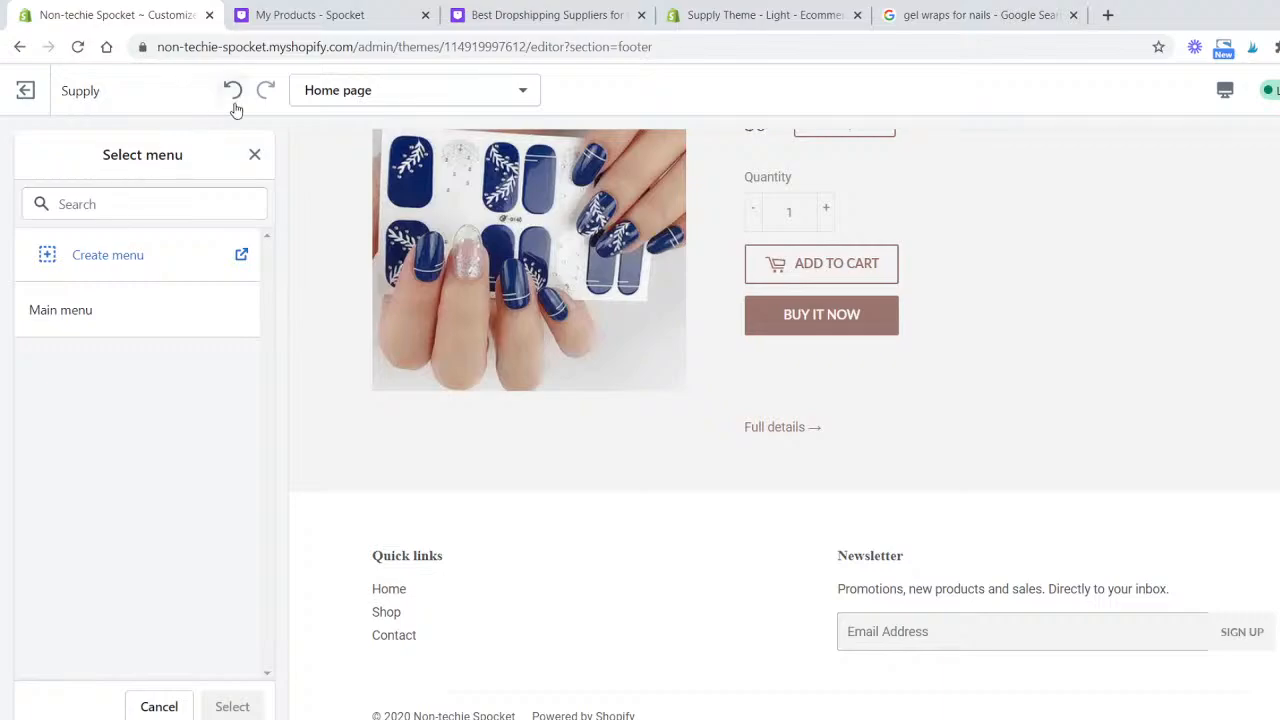
{"action": "left_click", "coordinate": [255, 155]}
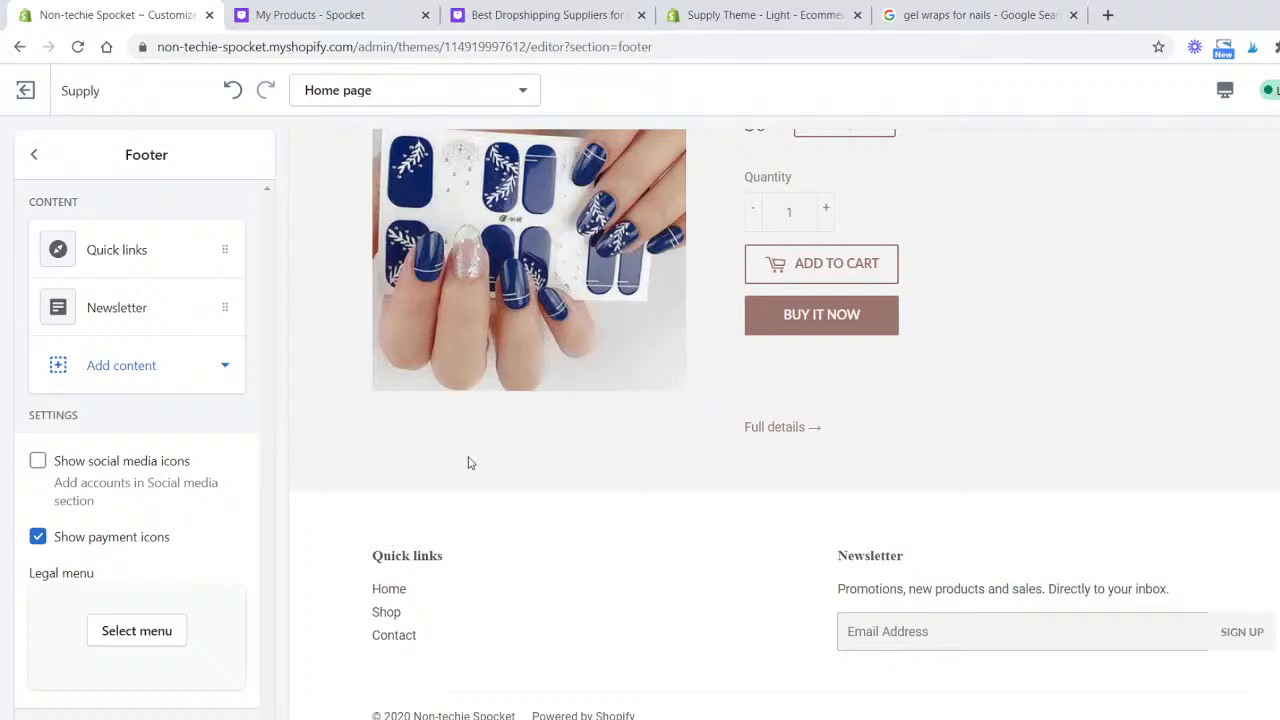
- Open the theme settings' Colors page
{"action": "scroll", "coordinate": [494, 522], "scroll_direction": "up", "scroll_amount": 20}
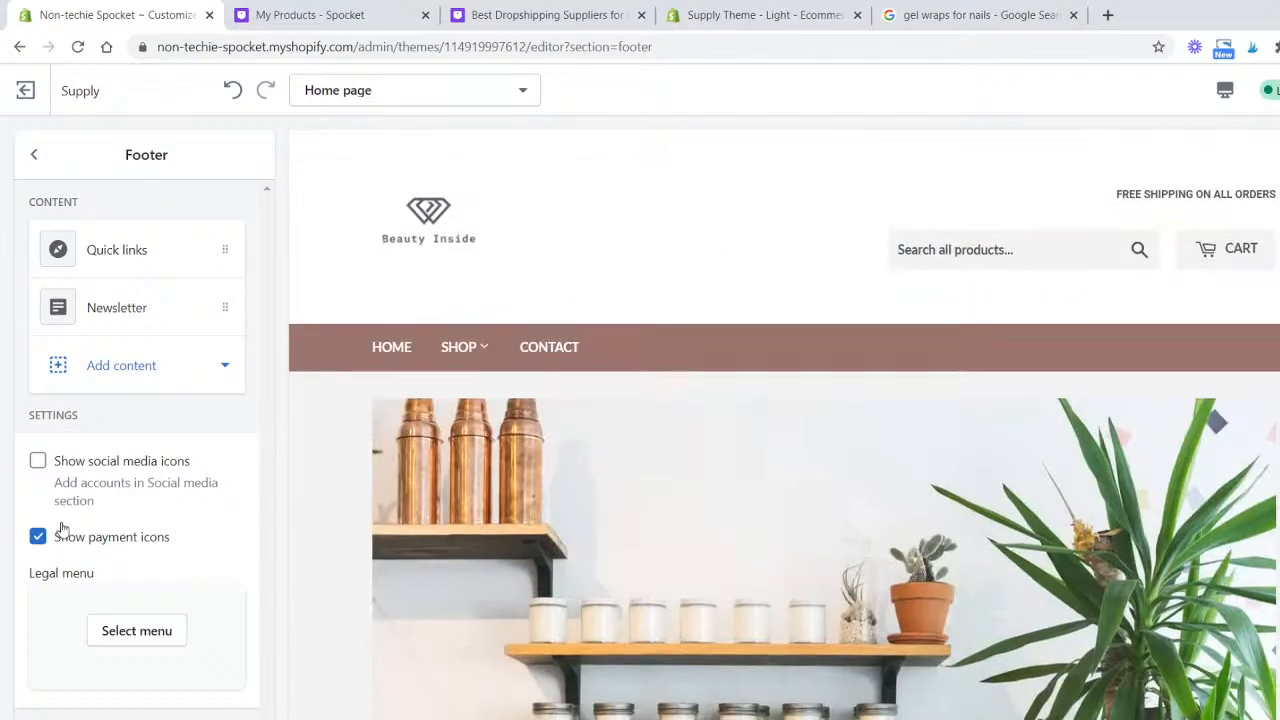
{"action": "left_click", "coordinate": [34, 154]}
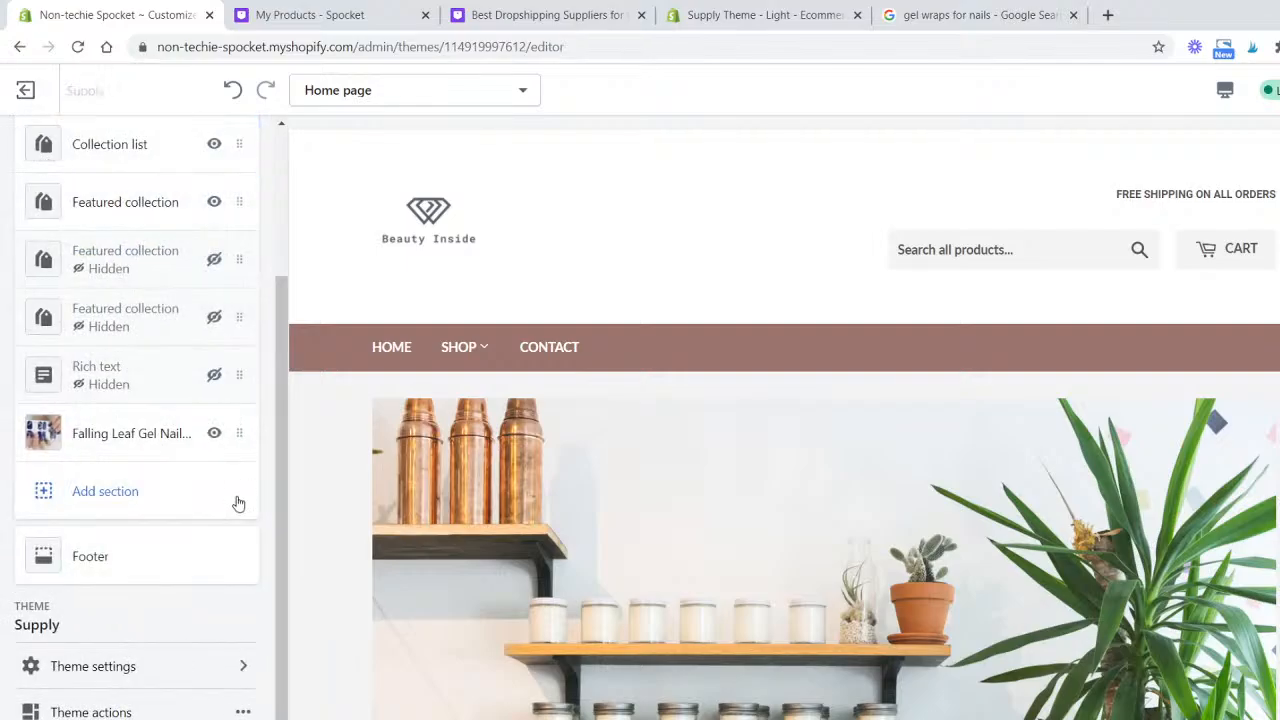
{"action": "scroll", "coordinate": [540, 480], "scroll_direction": "down", "scroll_amount": 8}
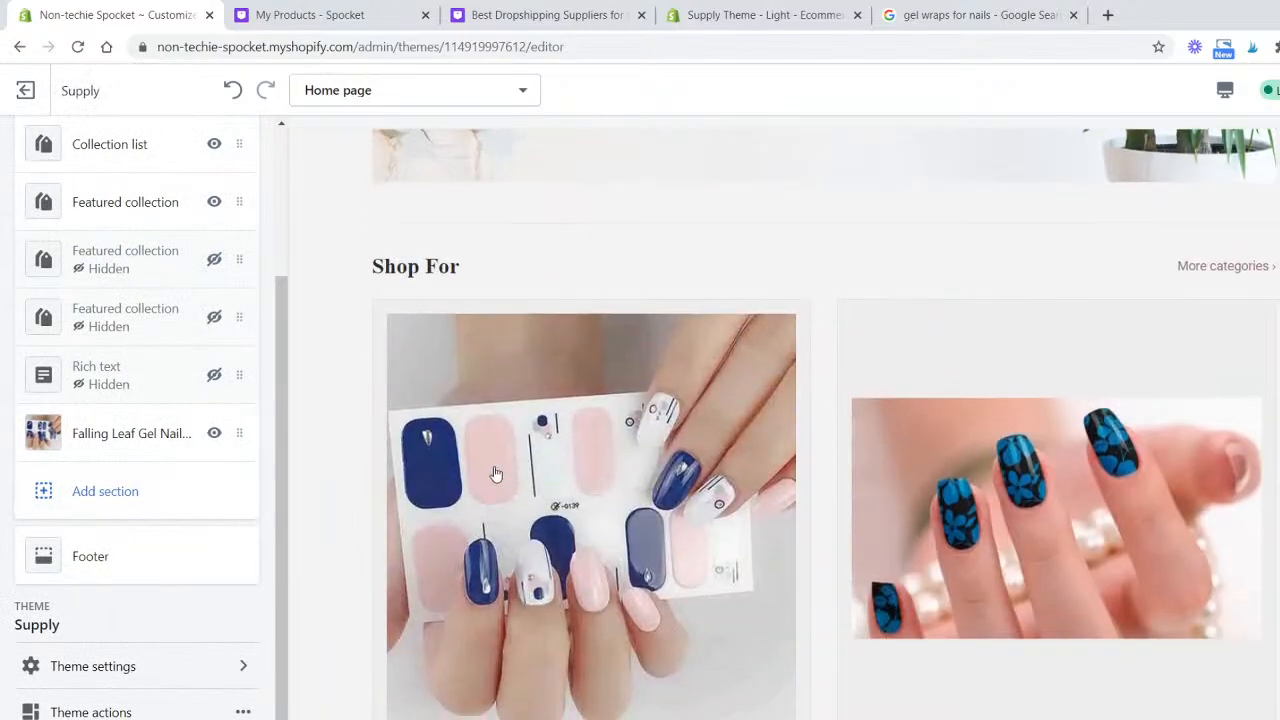
{"action": "scroll", "coordinate": [490, 489], "scroll_direction": "up", "scroll_amount": 8}
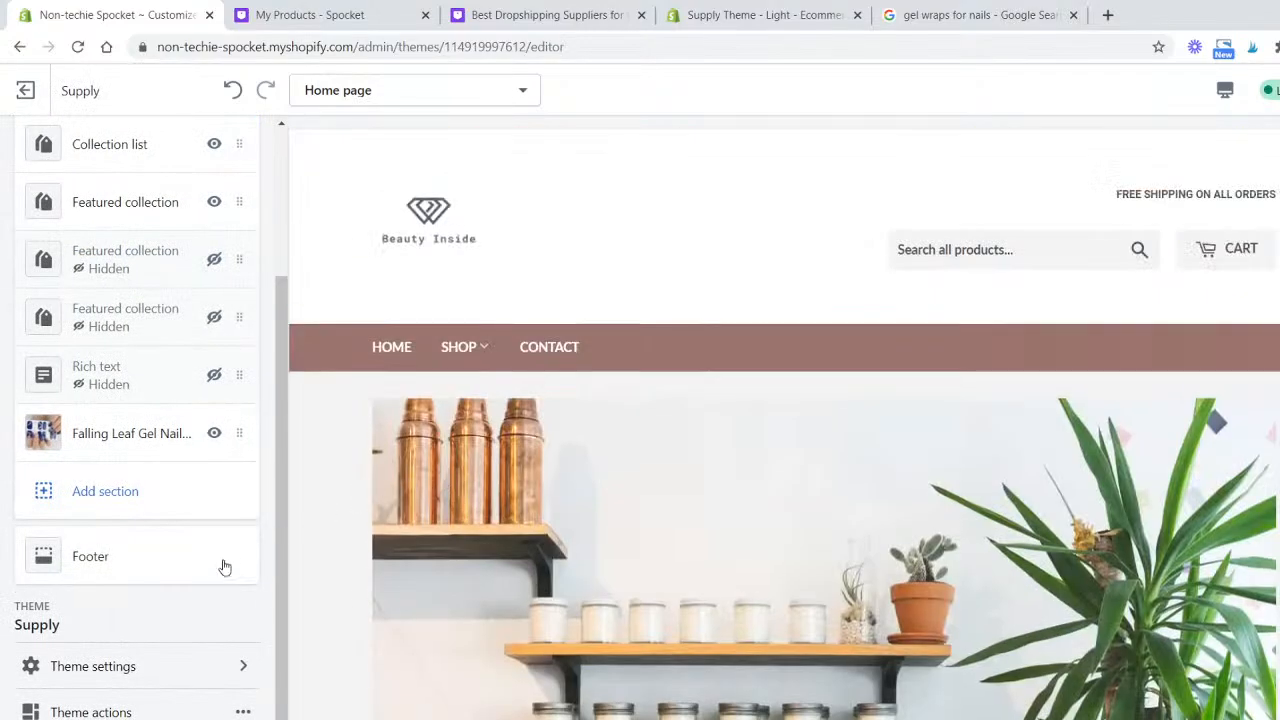
{"action": "left_click", "coordinate": [176, 668]}
{"action": "left_click", "coordinate": [177, 256]}
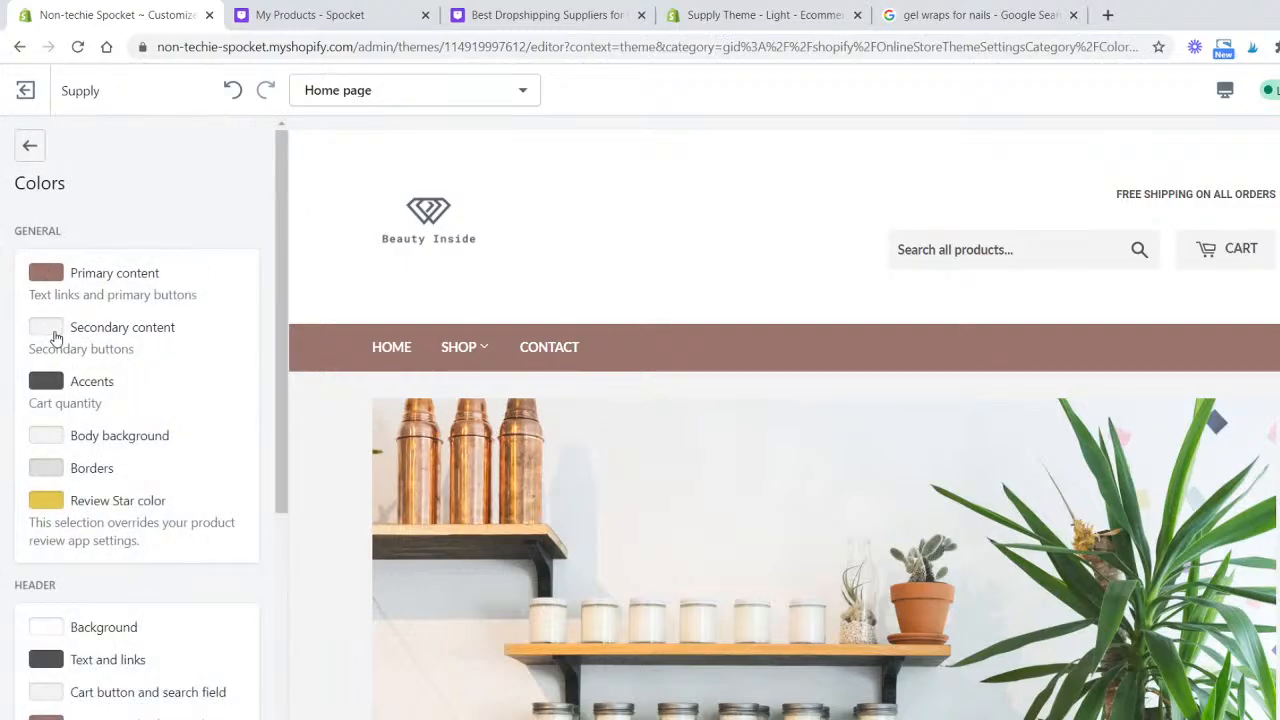
- Try to paste a new hex value for the Accents colour
{"action": "left_click", "coordinate": [46, 382]}
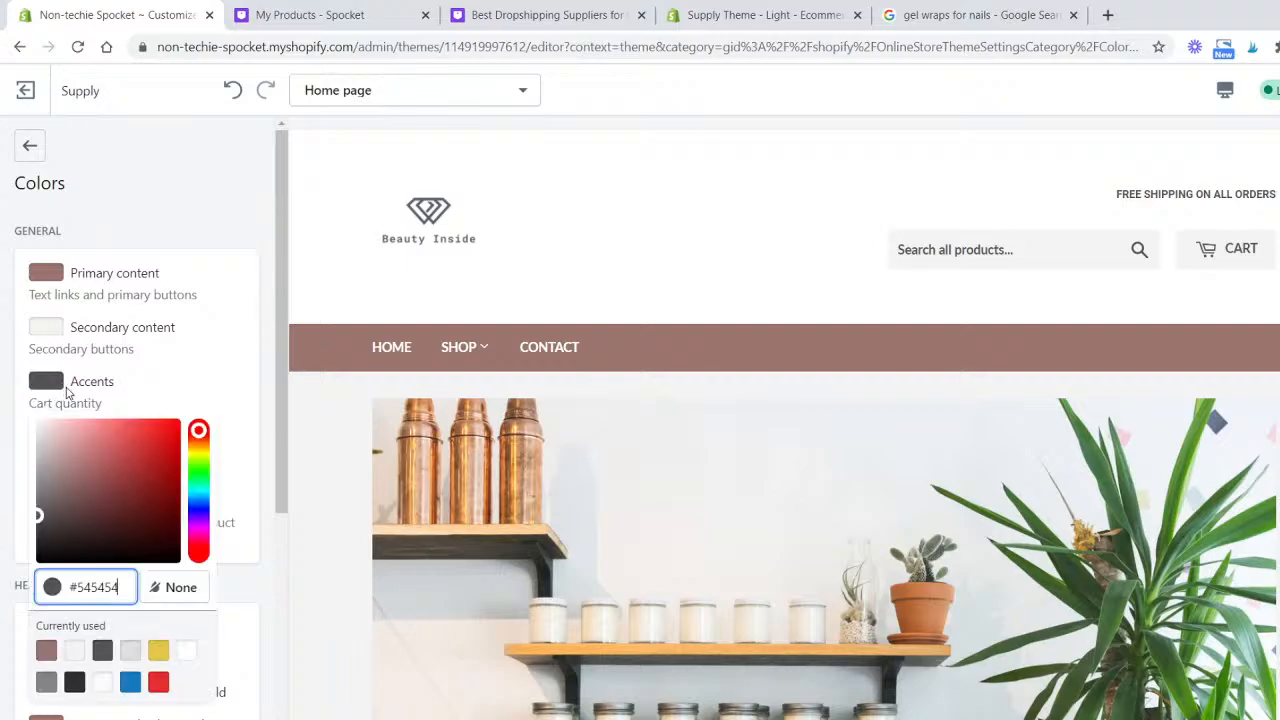
{"action": "left_click", "coordinate": [741, 223]}
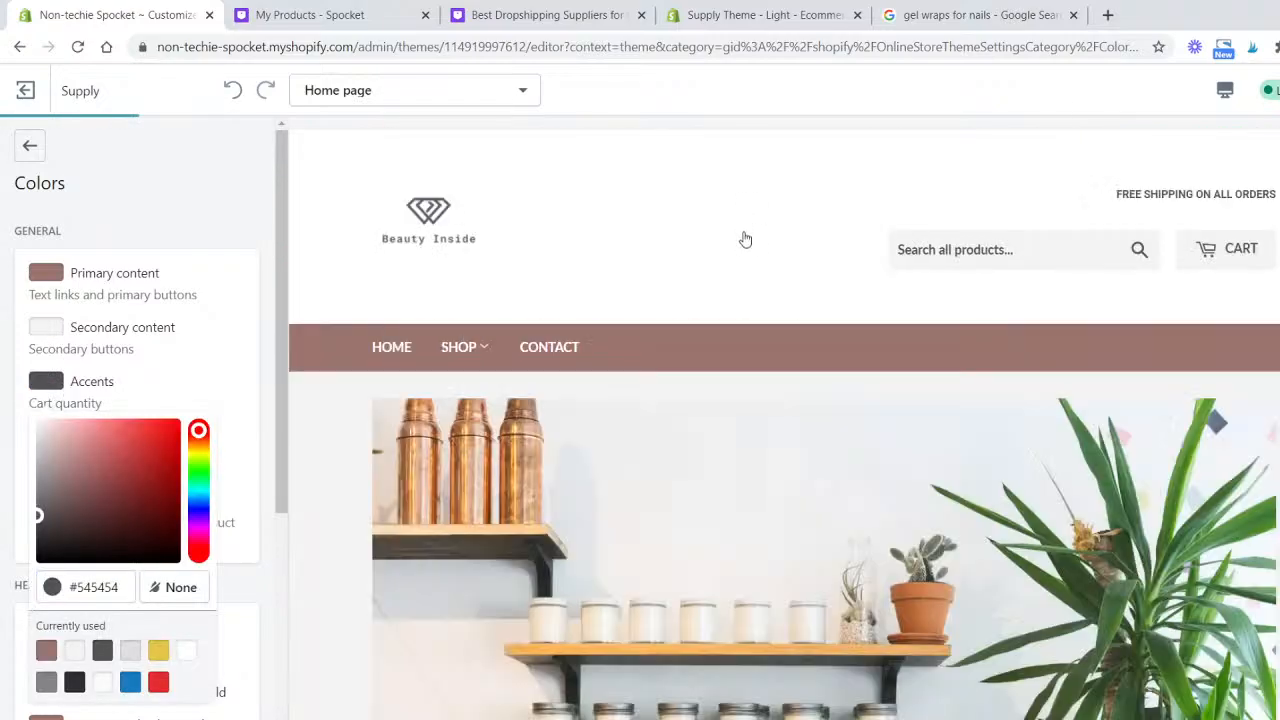
{"action": "scroll", "coordinate": [794, 394], "scroll_direction": "down", "scroll_amount": 20}
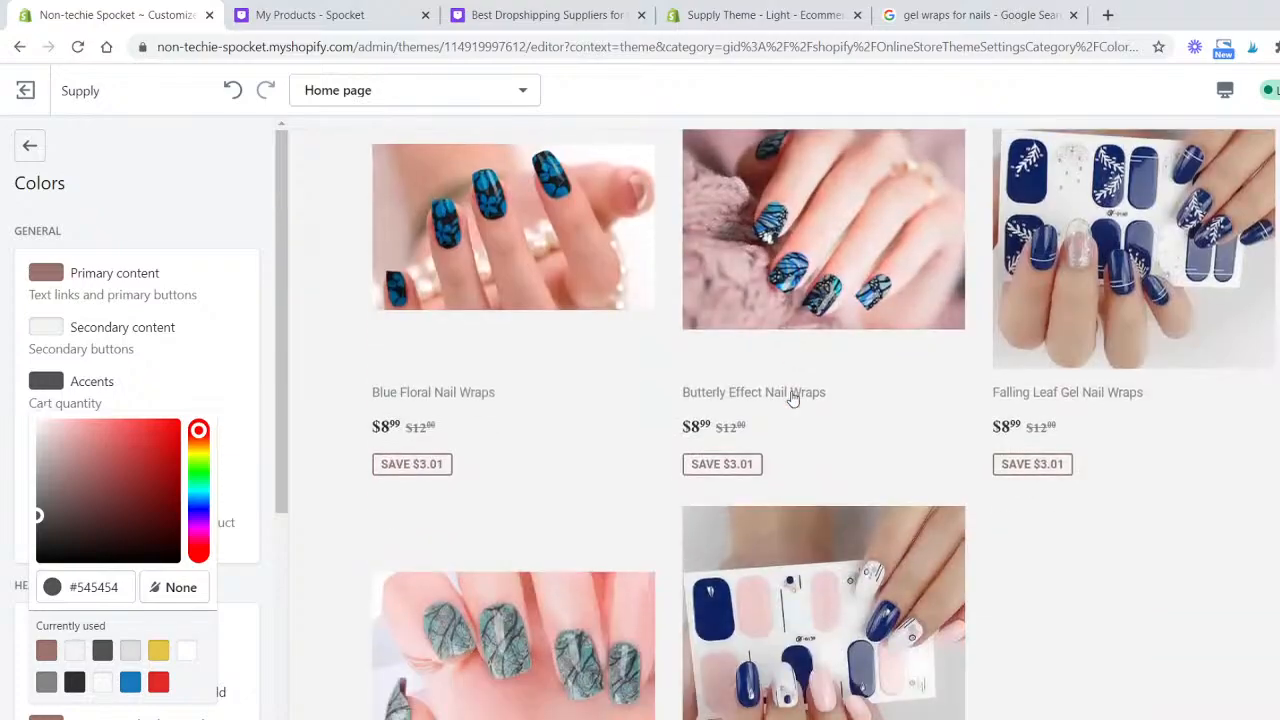
{"action": "scroll", "coordinate": [794, 400], "scroll_direction": "down", "scroll_amount": 1}
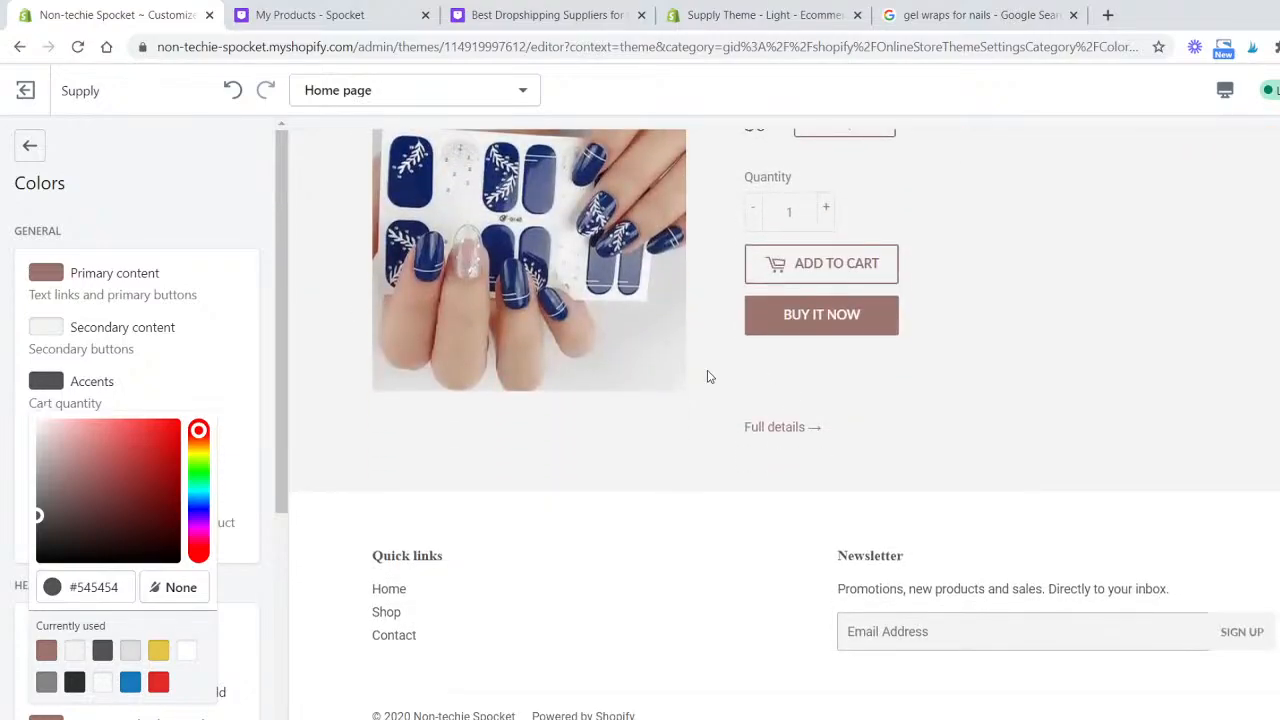
{"action": "double_click", "coordinate": [126, 585]}
{"action": "key", "text": "ctrl+v"}
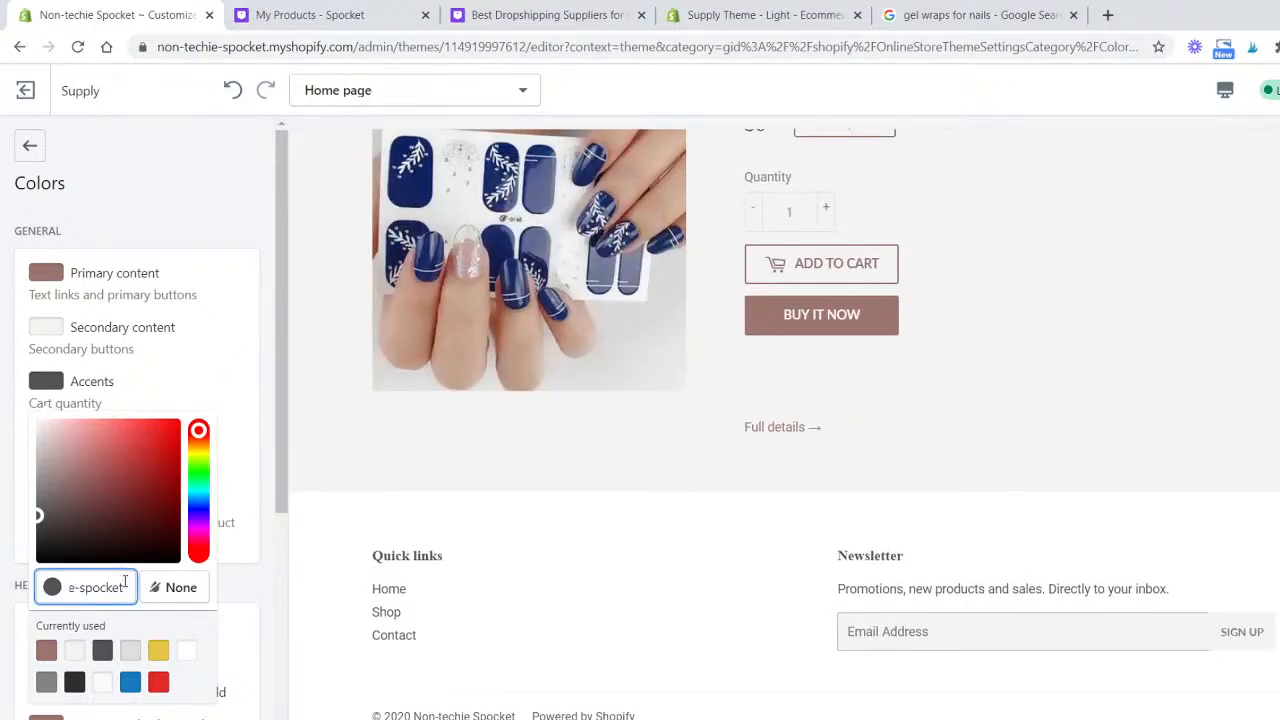
{"action": "key", "text": "ctrl+a"}
{"action": "key", "text": "BackSpace"}
- Check the other browser tabs and close the Supply Theme demo tab
{"action": "left_click", "coordinate": [953, 12]}
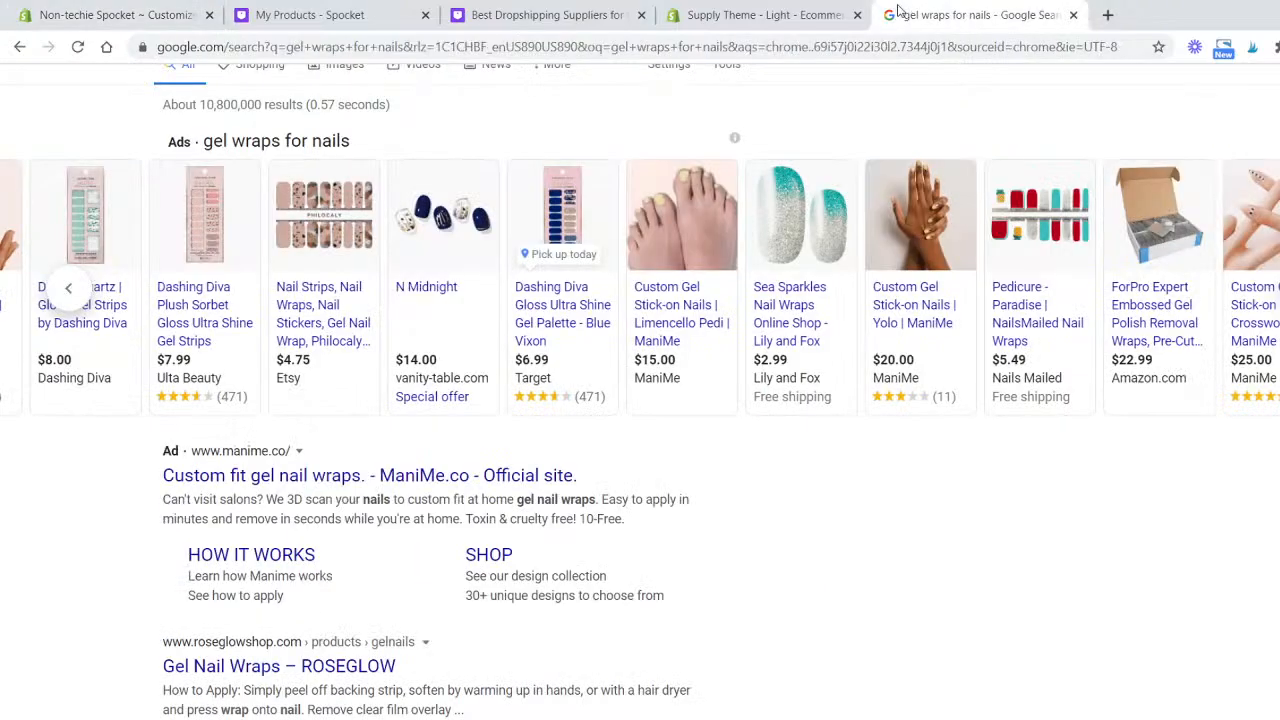
{"action": "left_click", "coordinate": [777, 12]}
{"action": "left_click", "coordinate": [579, 10]}
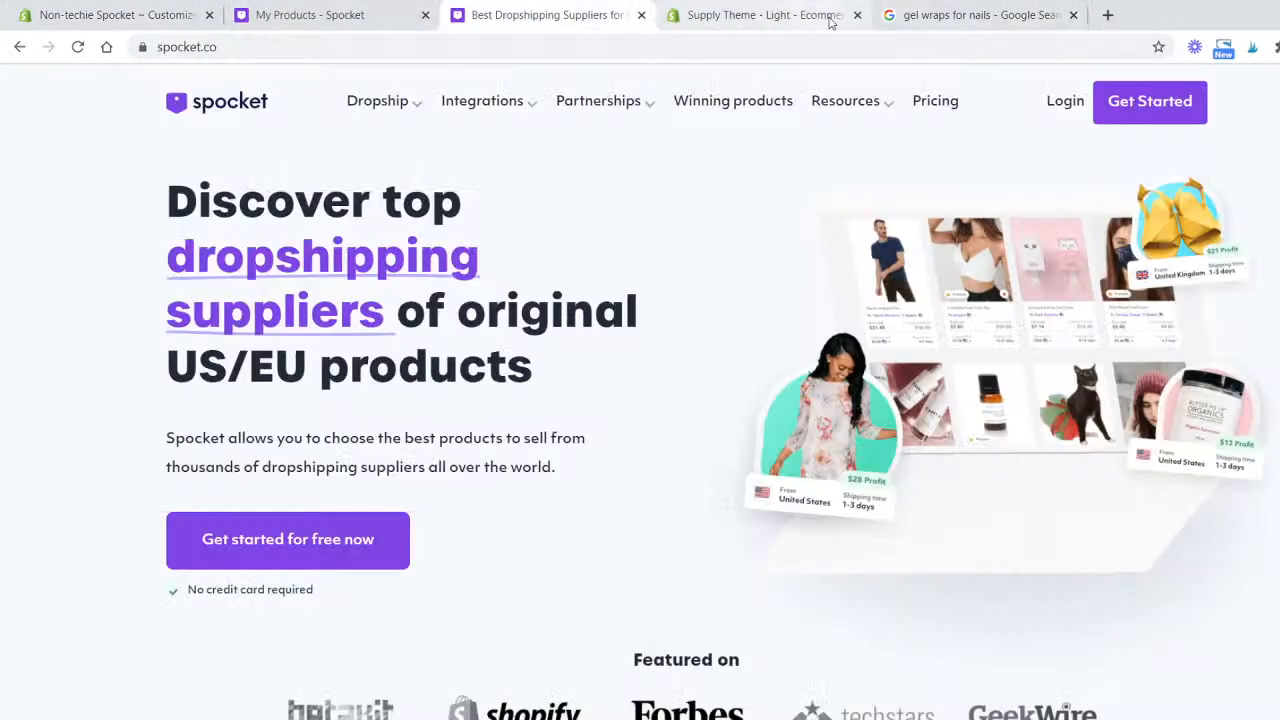
{"action": "left_click", "coordinate": [857, 15]}
{"action": "left_click", "coordinate": [120, 14]}
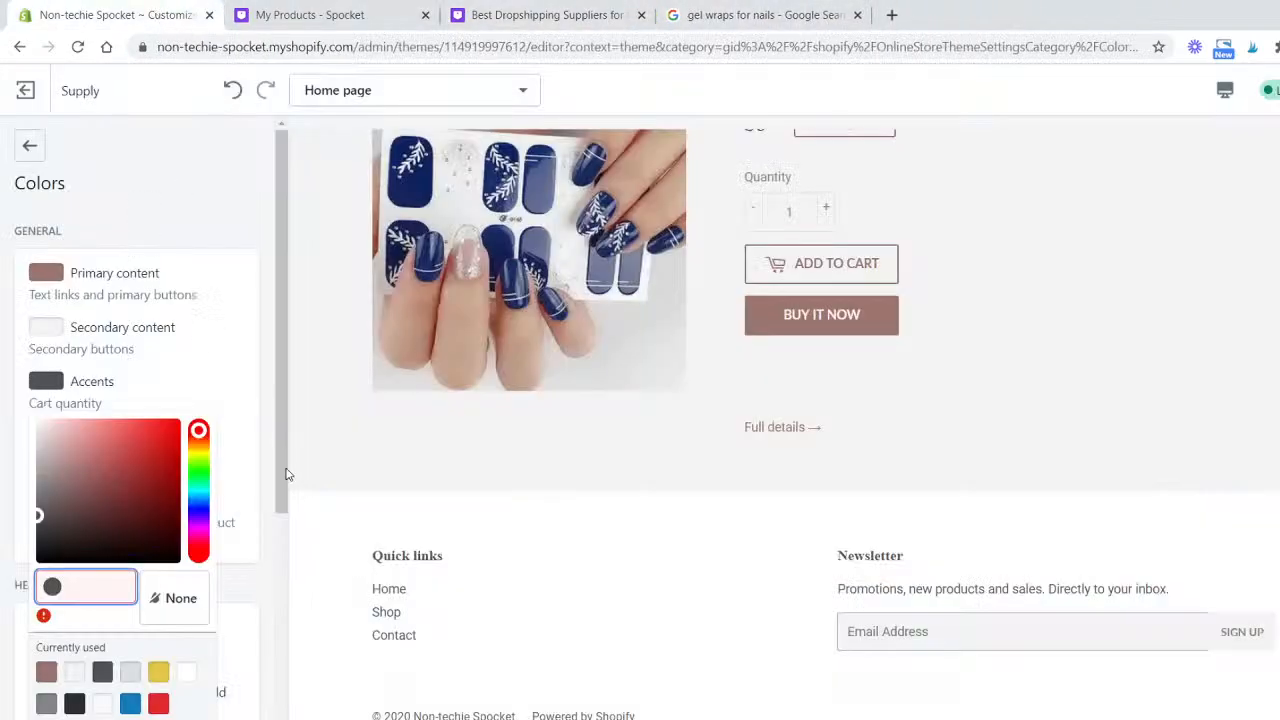
- Set the Accents colour to #0EDCD3 with the colour picker
{"action": "left_click_drag", "start_coordinate": [276, 431], "coordinate": [280, 466]}
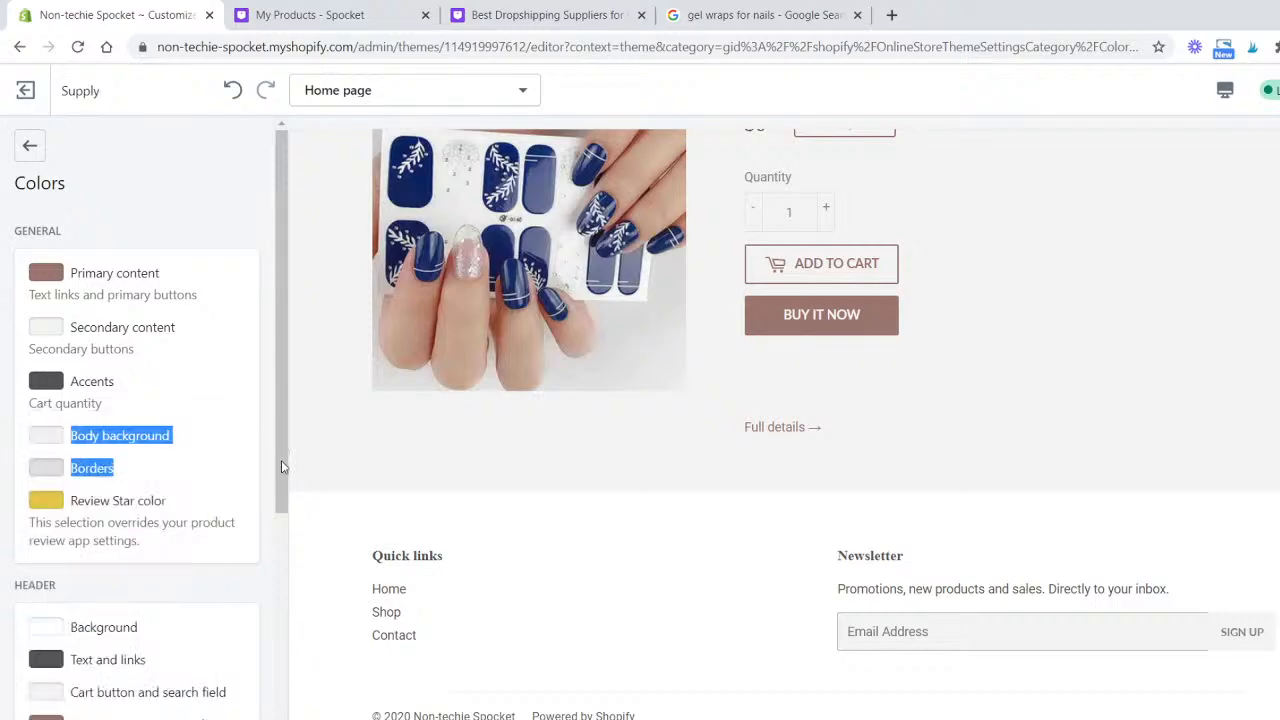
{"action": "left_click", "coordinate": [45, 383]}
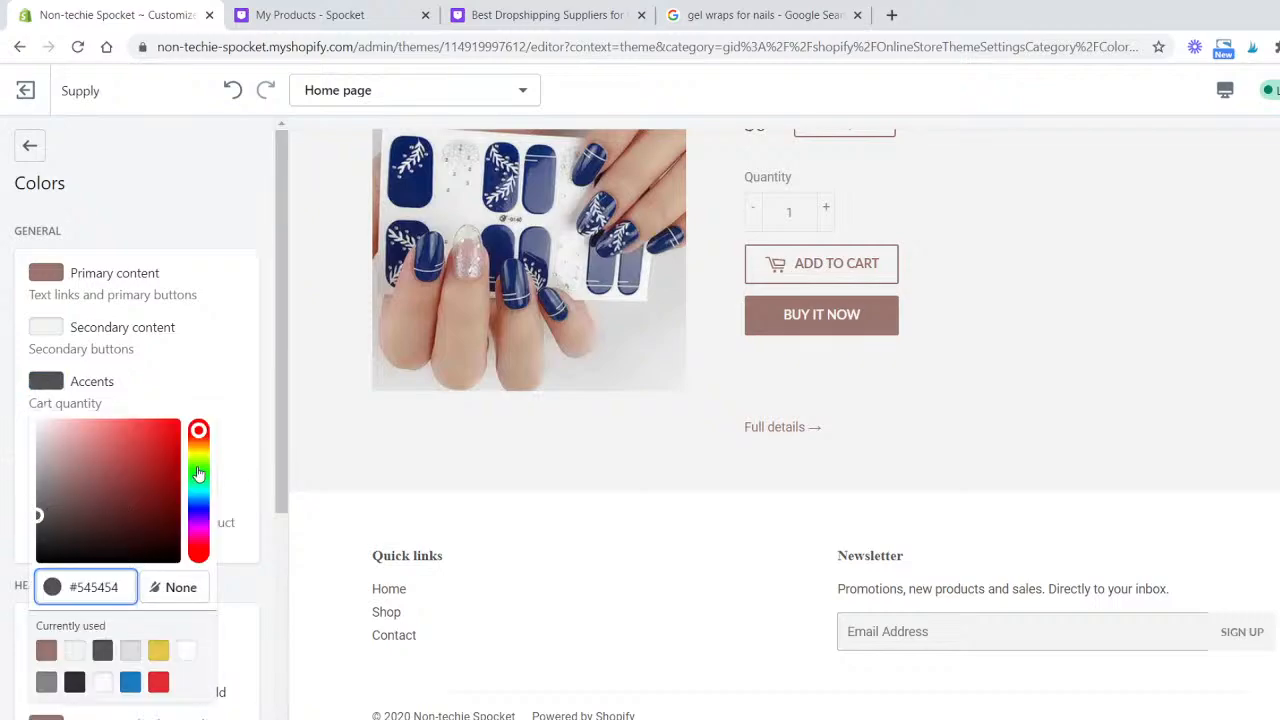
{"action": "left_click_drag", "start_coordinate": [199, 434], "coordinate": [205, 496]}
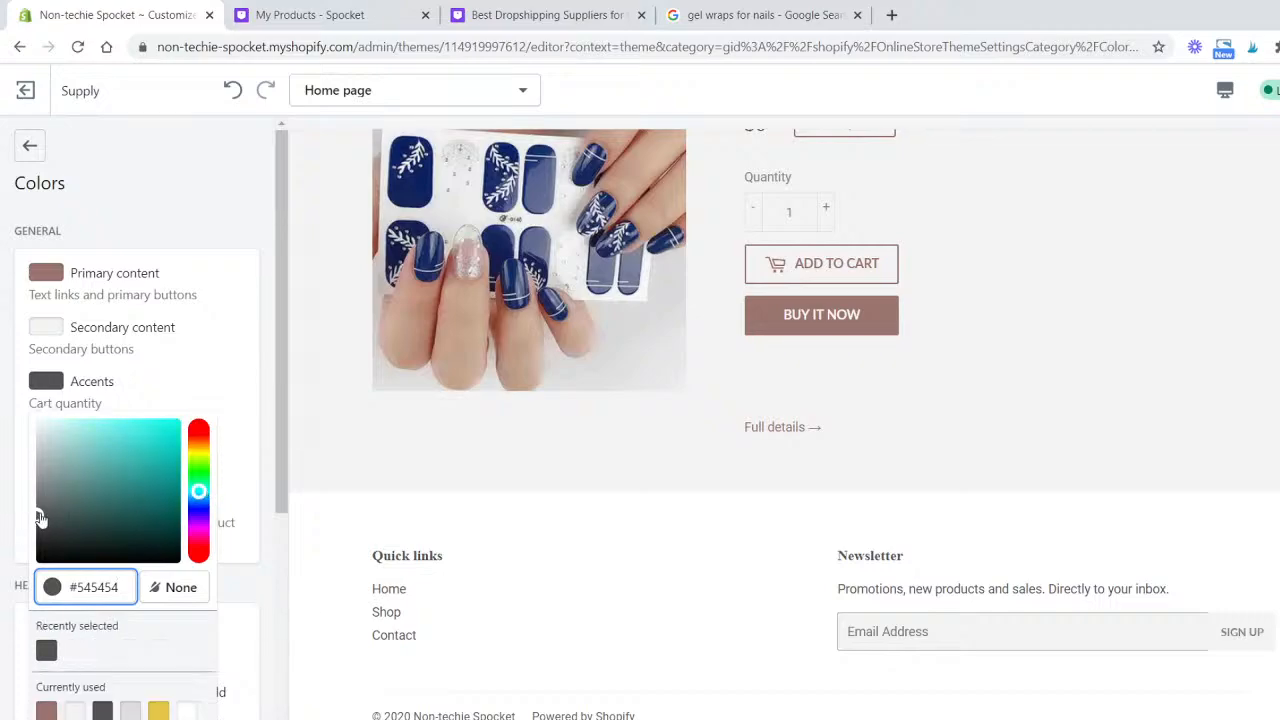
{"action": "left_click_drag", "start_coordinate": [41, 519], "coordinate": [172, 443]}
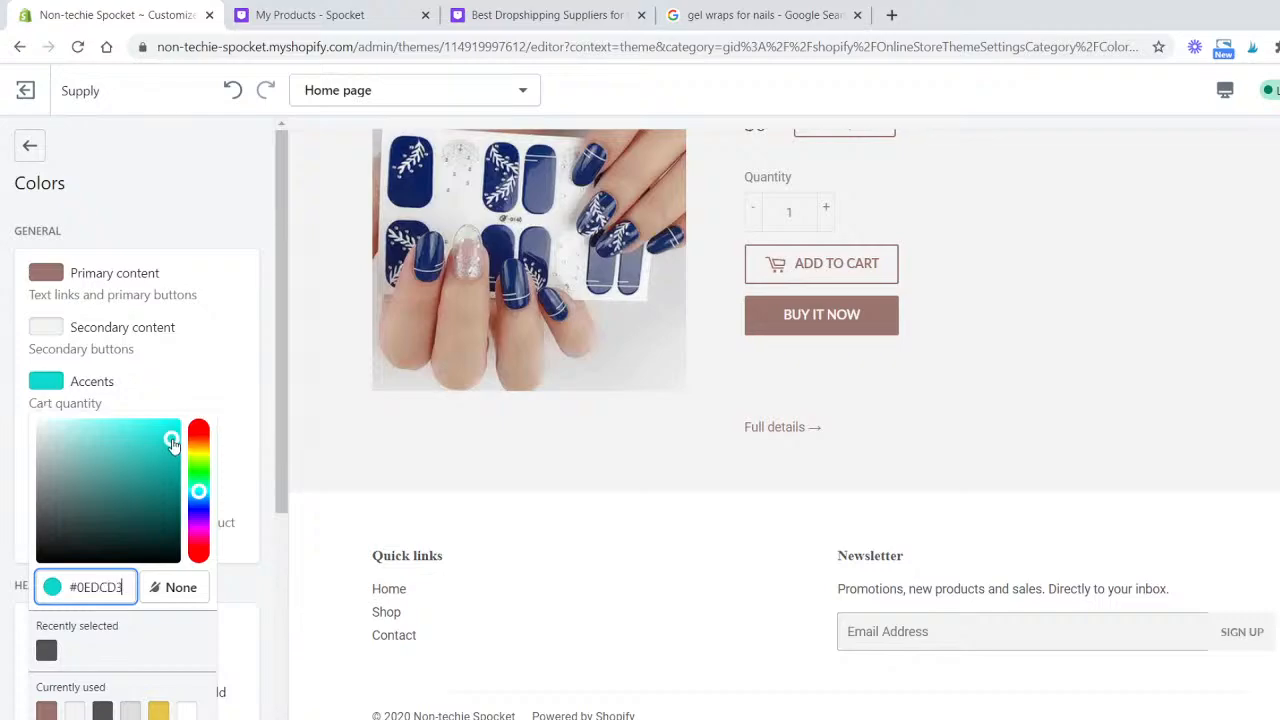
{"action": "left_click", "coordinate": [268, 443]}
- Change the heading font to Open Sans in the theme's Typography settings
{"action": "scroll", "coordinate": [186, 398], "scroll_direction": "down", "scroll_amount": 4}
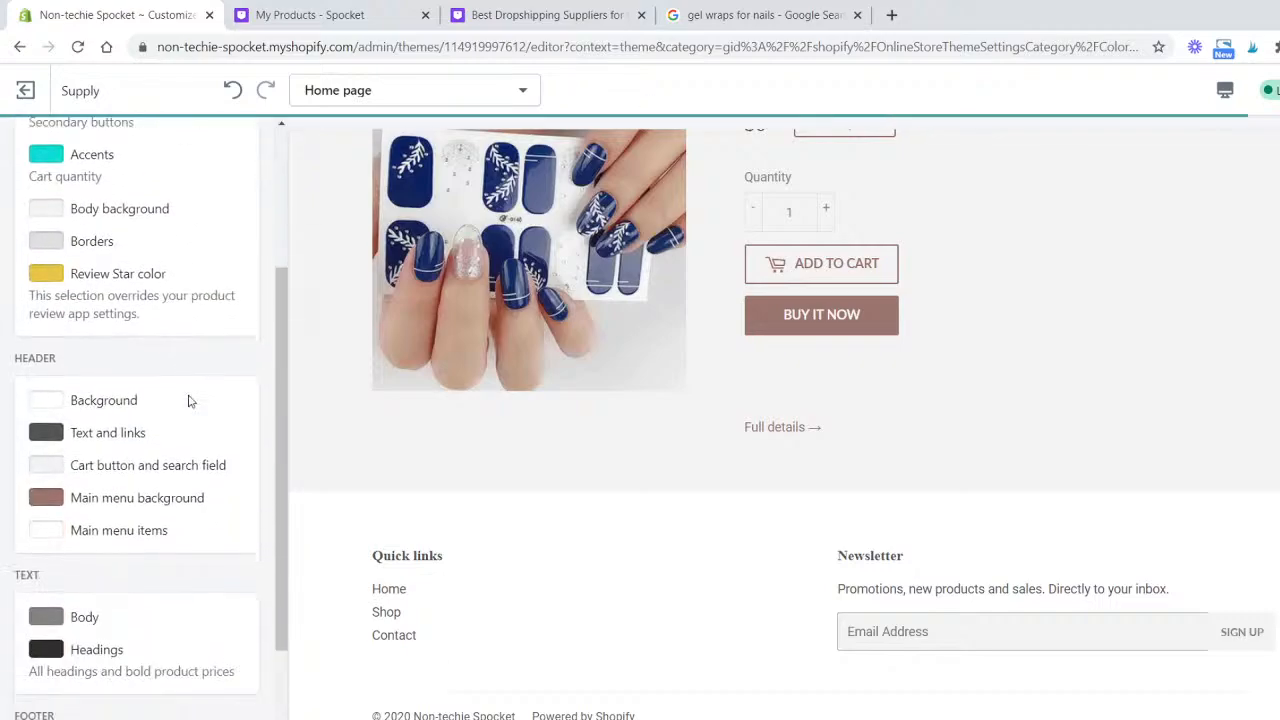
{"action": "scroll", "coordinate": [527, 413], "scroll_direction": "up", "scroll_amount": 15}
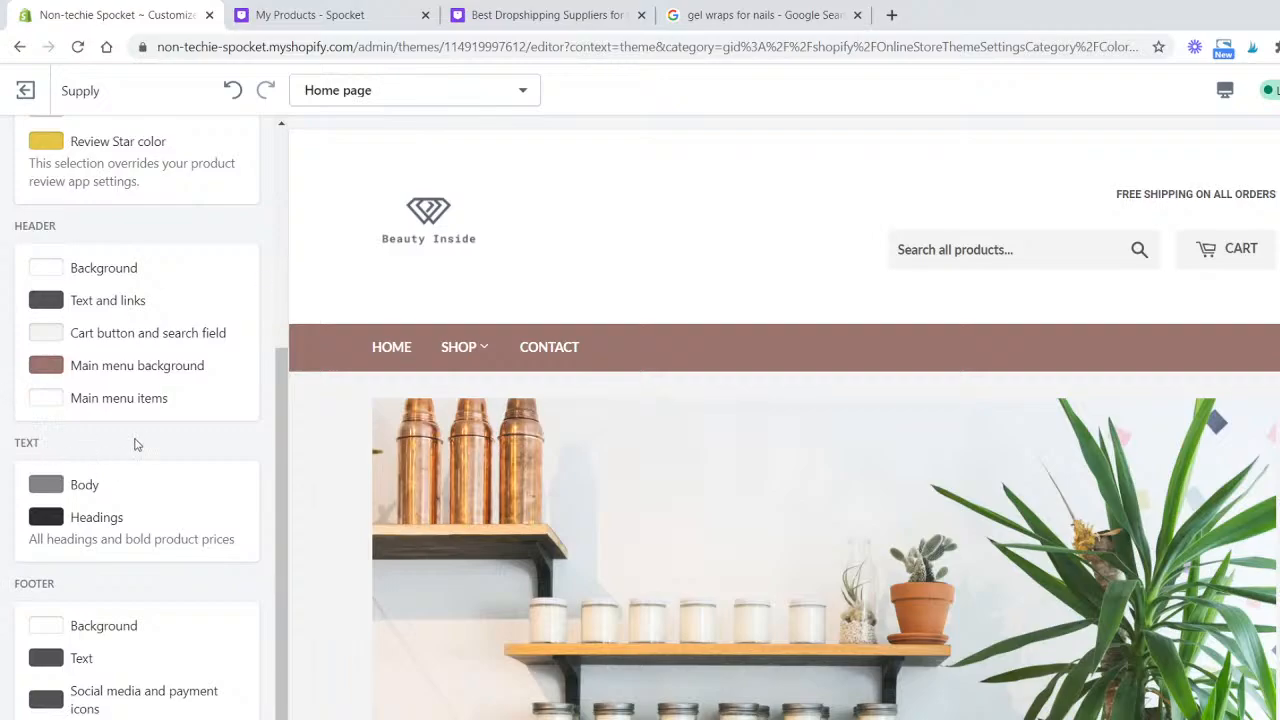
{"action": "scroll", "coordinate": [148, 545], "scroll_direction": "up", "scroll_amount": 4}
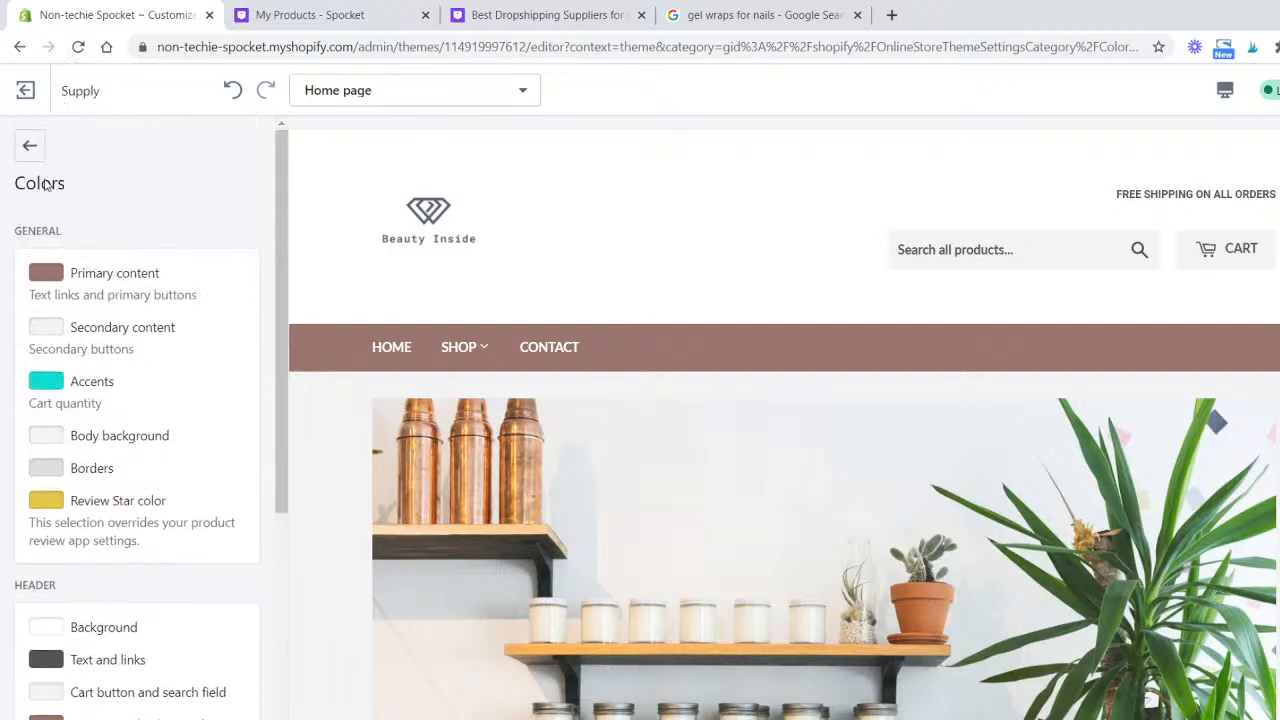
{"action": "left_click", "coordinate": [36, 152]}
{"action": "left_click", "coordinate": [114, 305]}
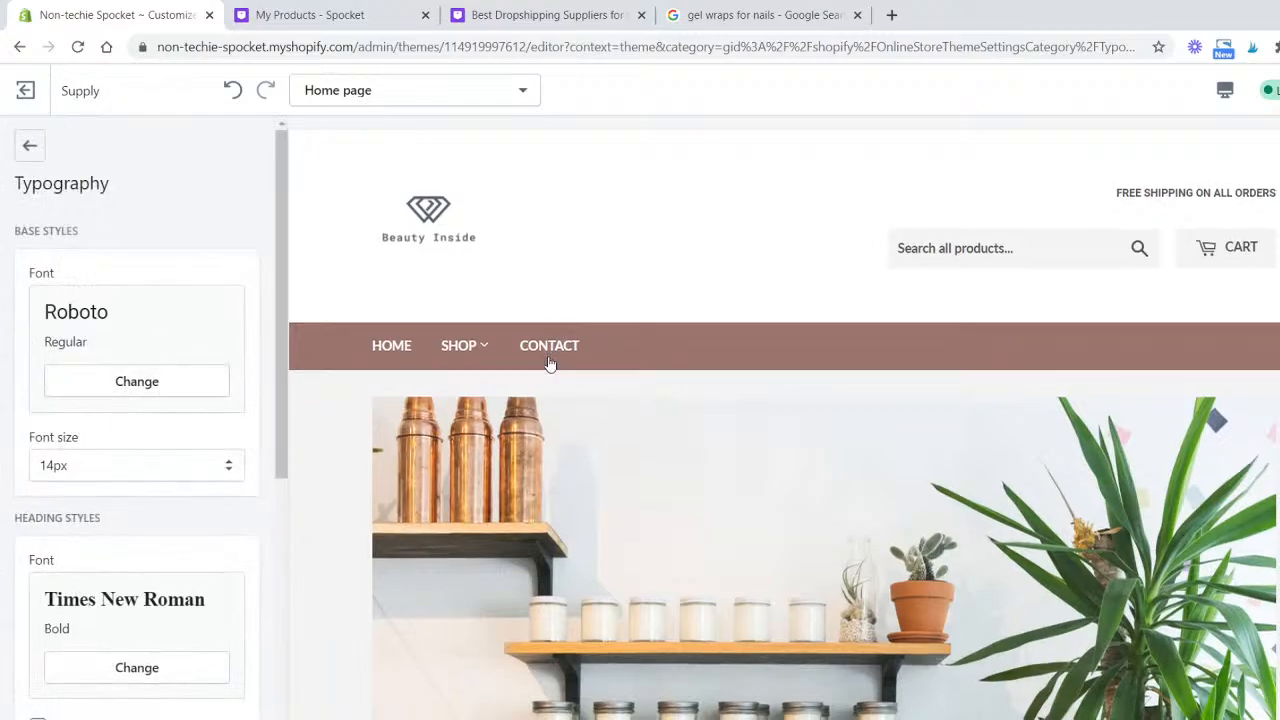
{"action": "scroll", "coordinate": [640, 627], "scroll_direction": "down", "scroll_amount": 5}
{"action": "scroll", "coordinate": [640, 627], "scroll_direction": "down", "scroll_amount": 5}
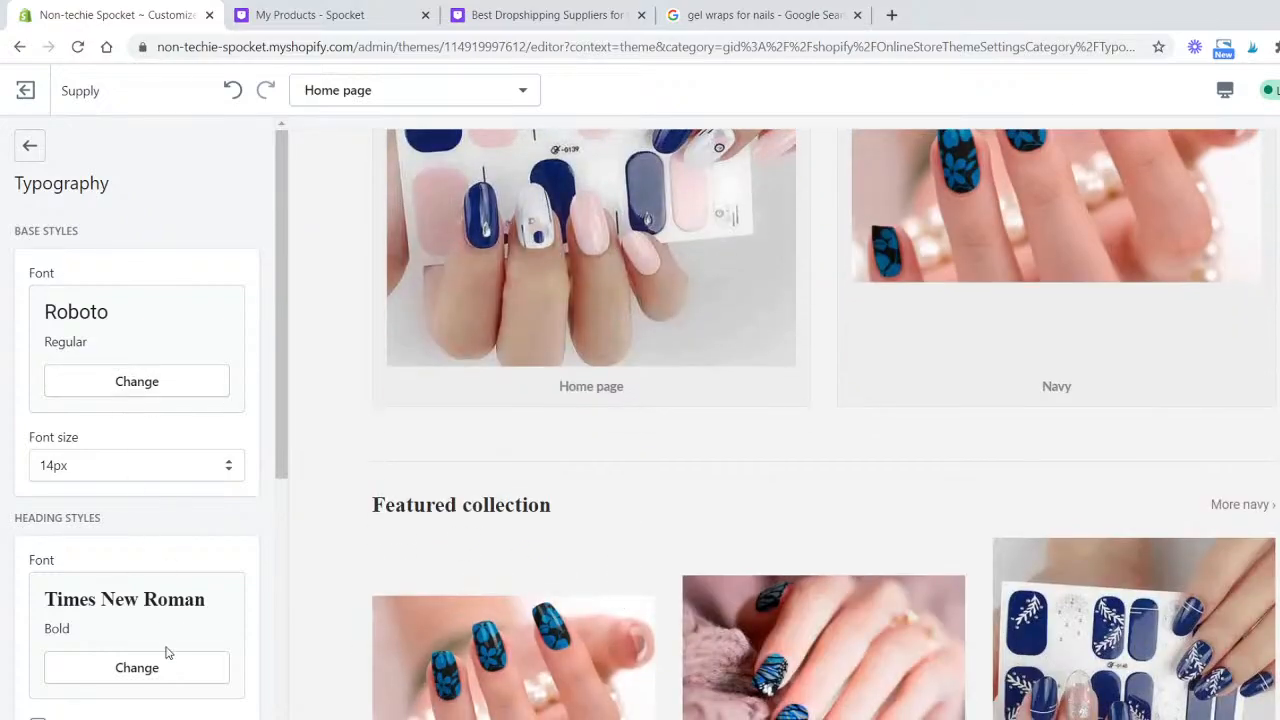
{"action": "scroll", "coordinate": [529, 400], "scroll_direction": "down", "scroll_amount": 1}
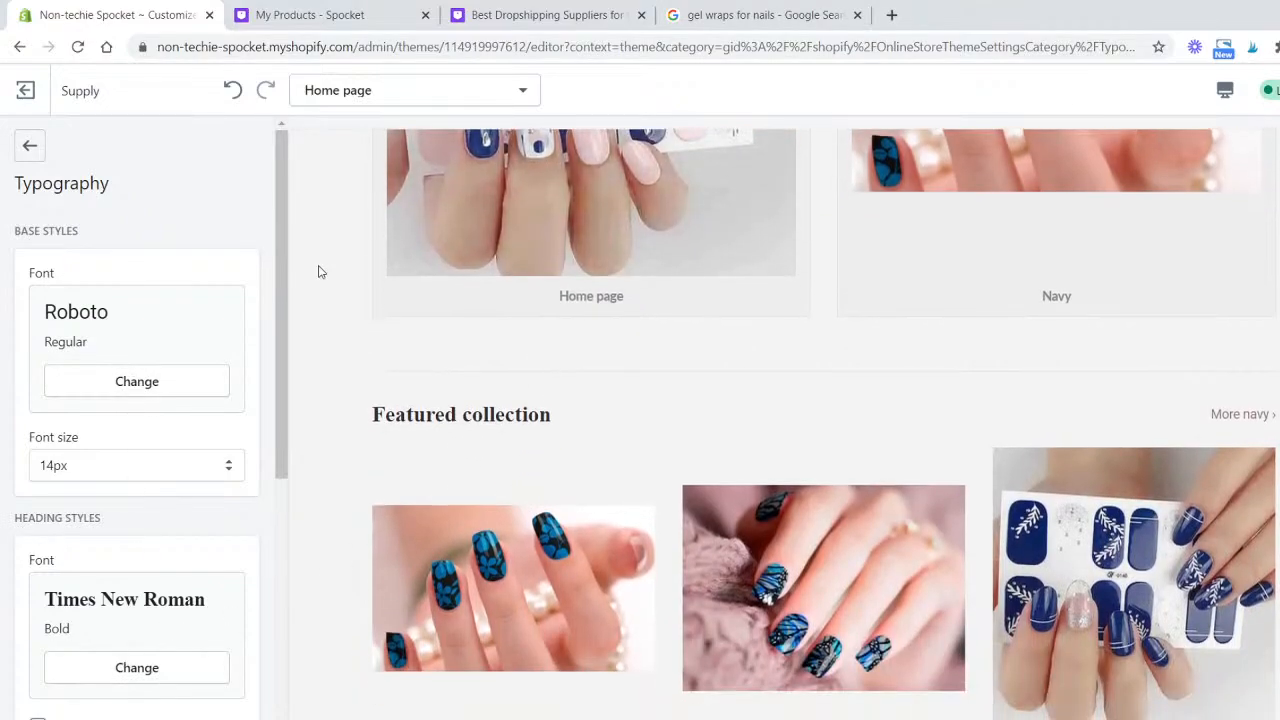
{"action": "left_click", "coordinate": [120, 668]}
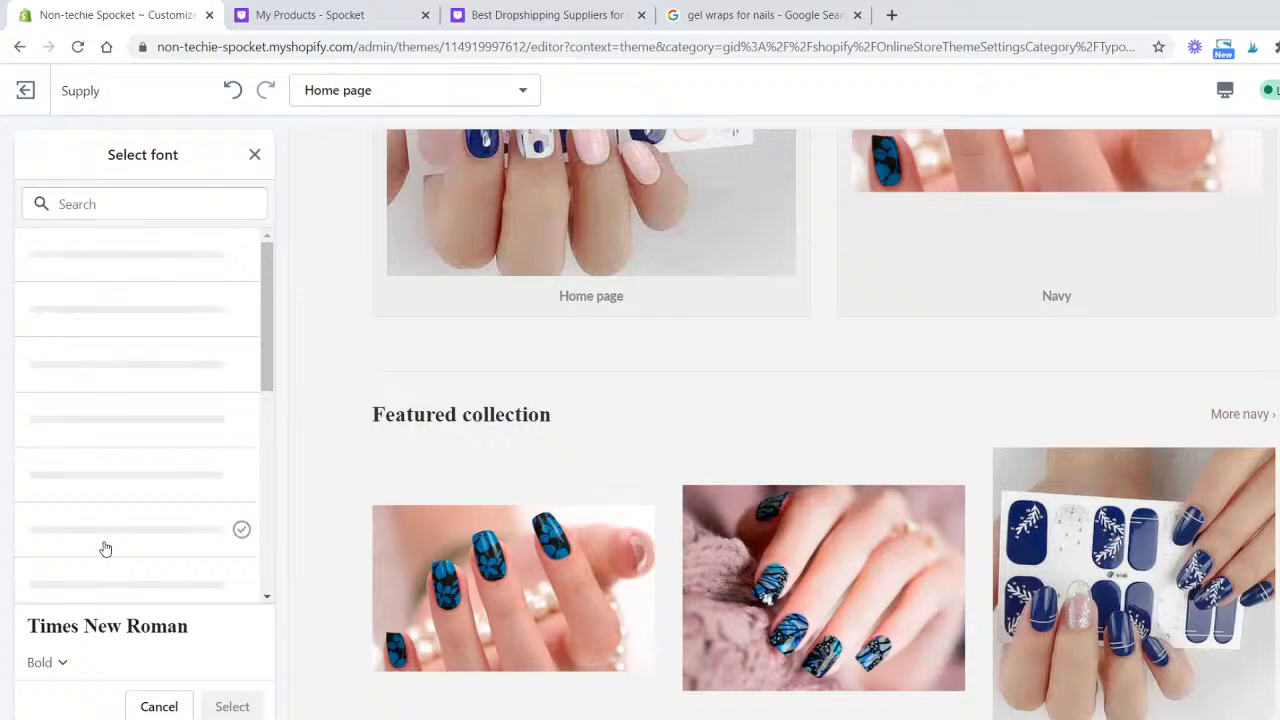
{"action": "scroll", "coordinate": [140, 302], "scroll_direction": "down", "scroll_amount": 5}
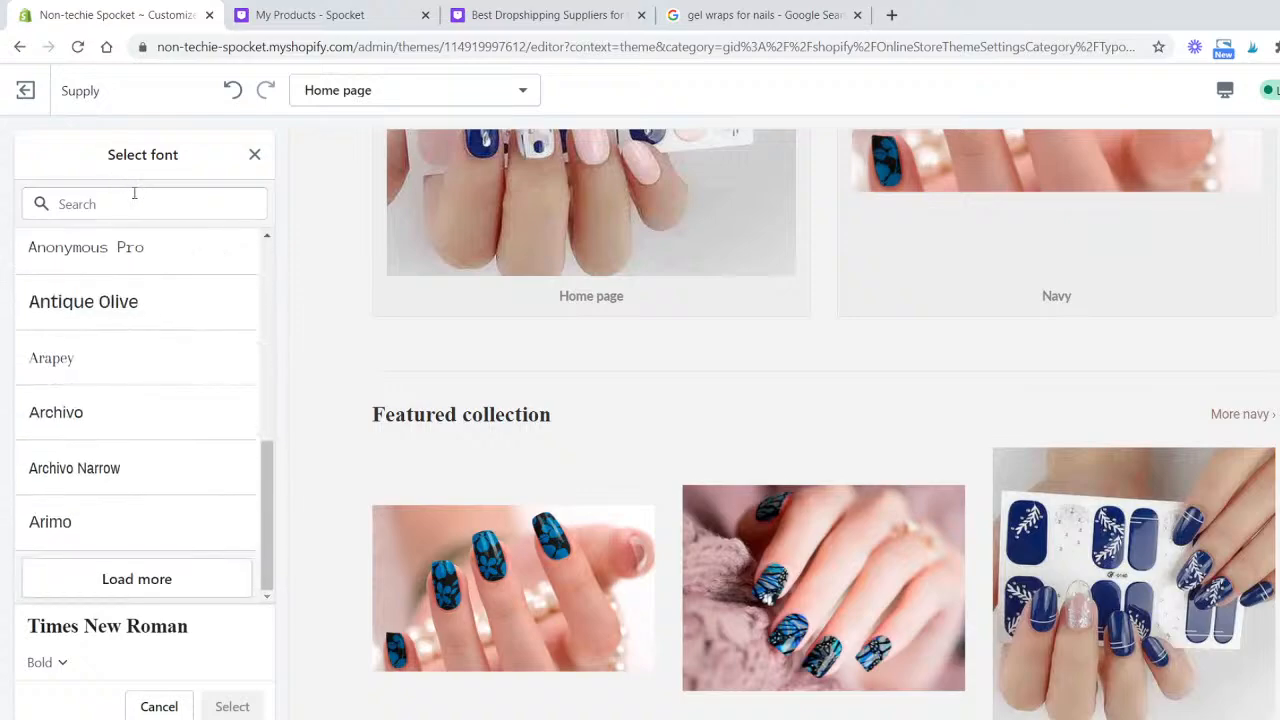
{"action": "left_click", "coordinate": [134, 195]}
{"action": "type", "text": "OPEN"}
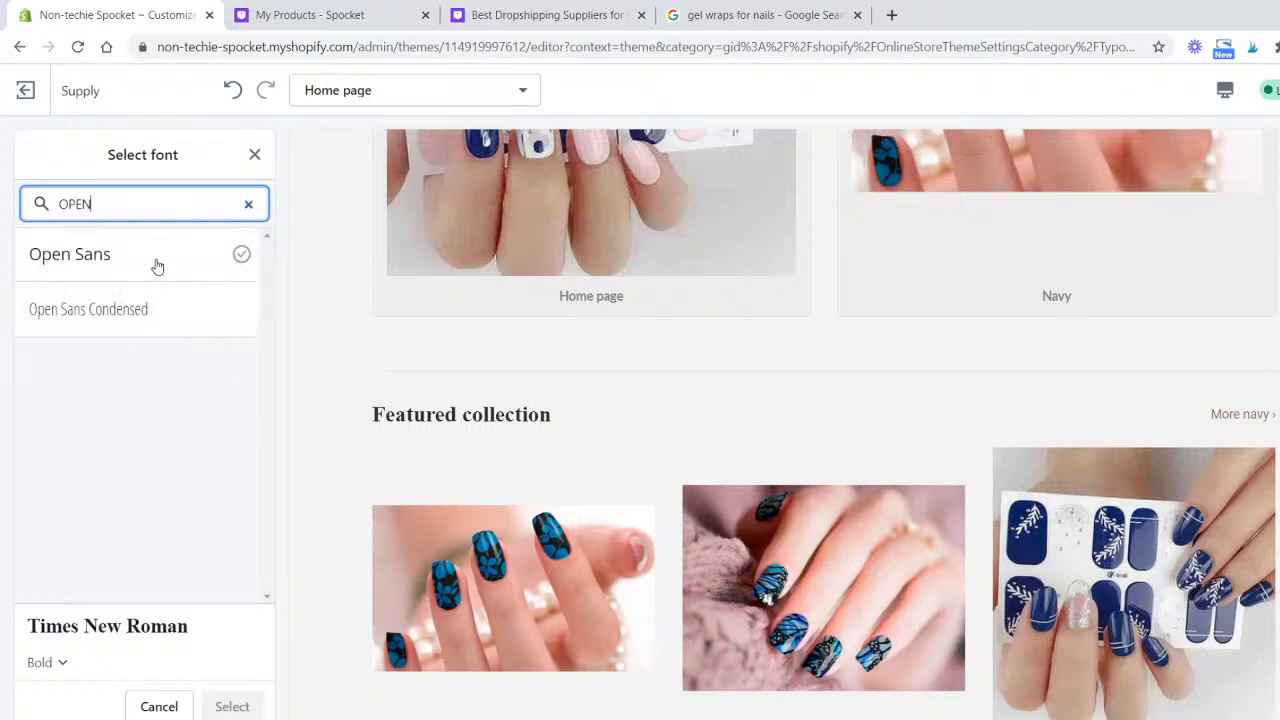
{"action": "left_click", "coordinate": [157, 266]}
{"action": "left_click", "coordinate": [232, 706]}
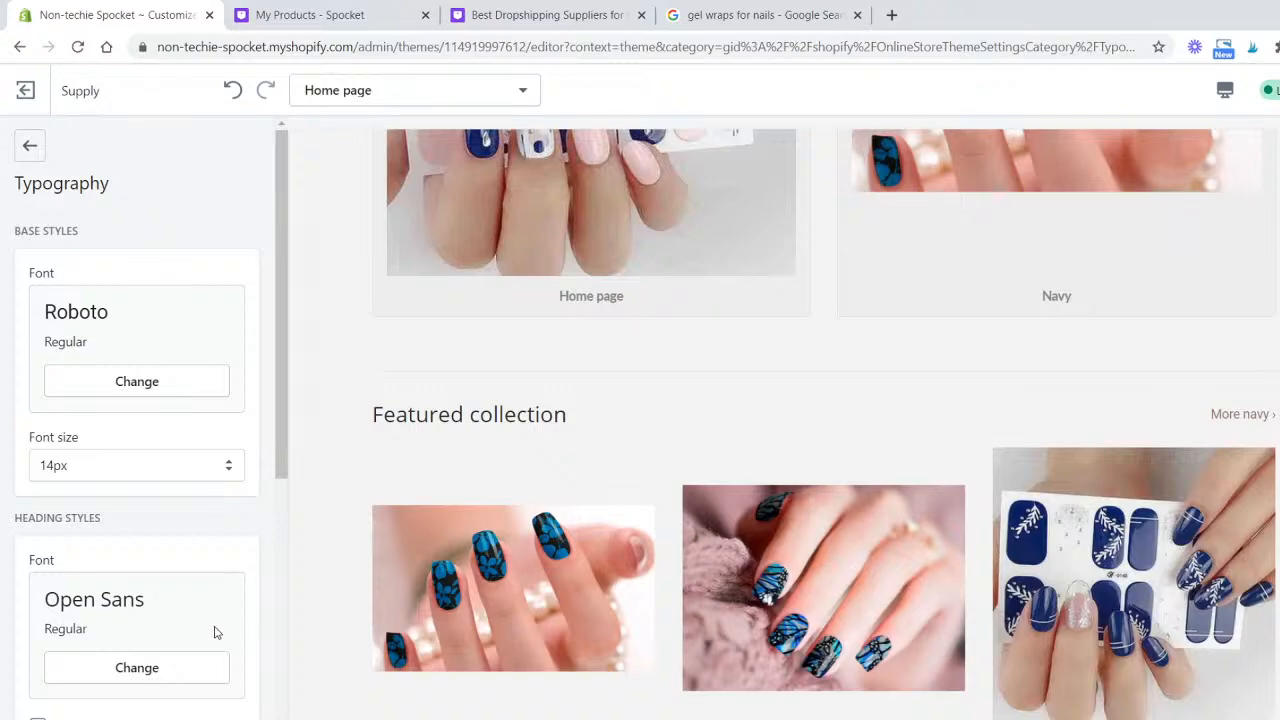
- Turn on capitalized headings in the Typography settings and check the headings in the preview
{"action": "scroll", "coordinate": [214, 632], "scroll_direction": "down", "scroll_amount": 3}
{"action": "left_click", "coordinate": [38, 456]}
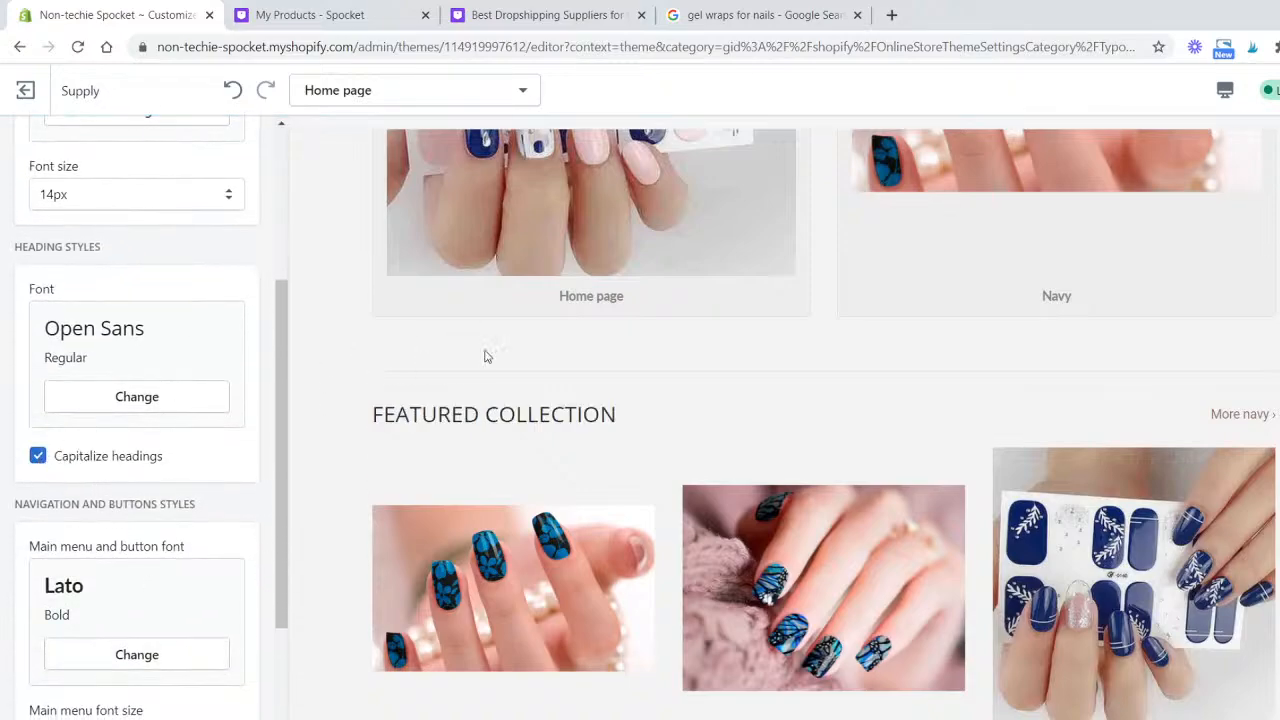
{"action": "scroll", "coordinate": [500, 390], "scroll_direction": "down", "scroll_amount": 6}
{"action": "scroll", "coordinate": [206, 469], "scroll_direction": "down", "scroll_amount": 2}
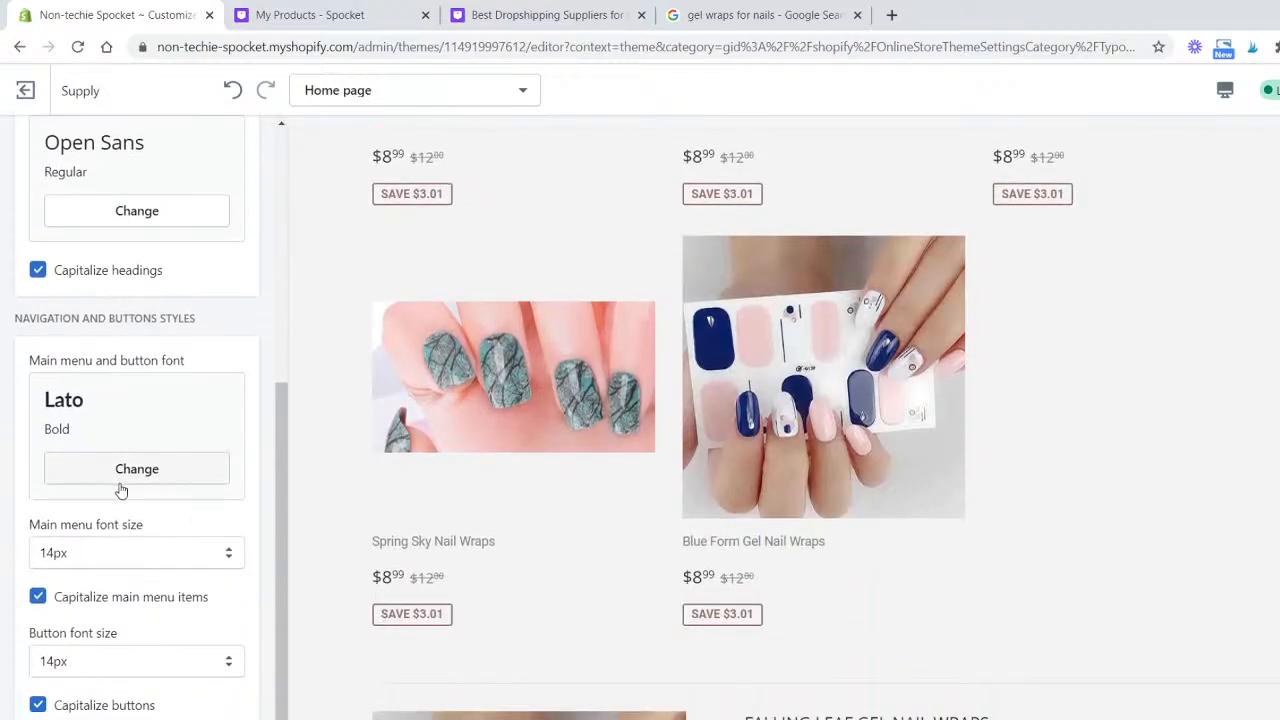
{"action": "scroll", "coordinate": [424, 535], "scroll_direction": "up", "scroll_amount": 10}
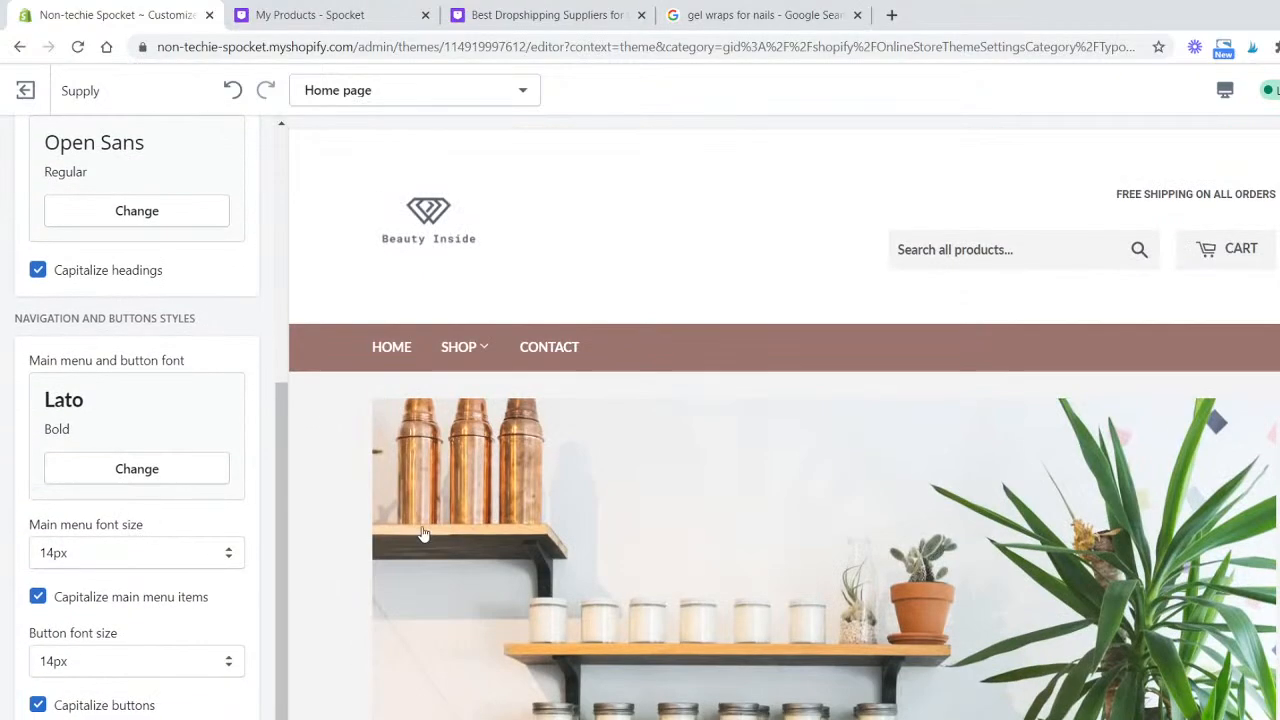
{"action": "scroll", "coordinate": [31, 289], "scroll_direction": "up", "scroll_amount": 5}
- Set the Body background colour to #FFFFFF in the theme's Colors settings
{"action": "left_click", "coordinate": [29, 147]}
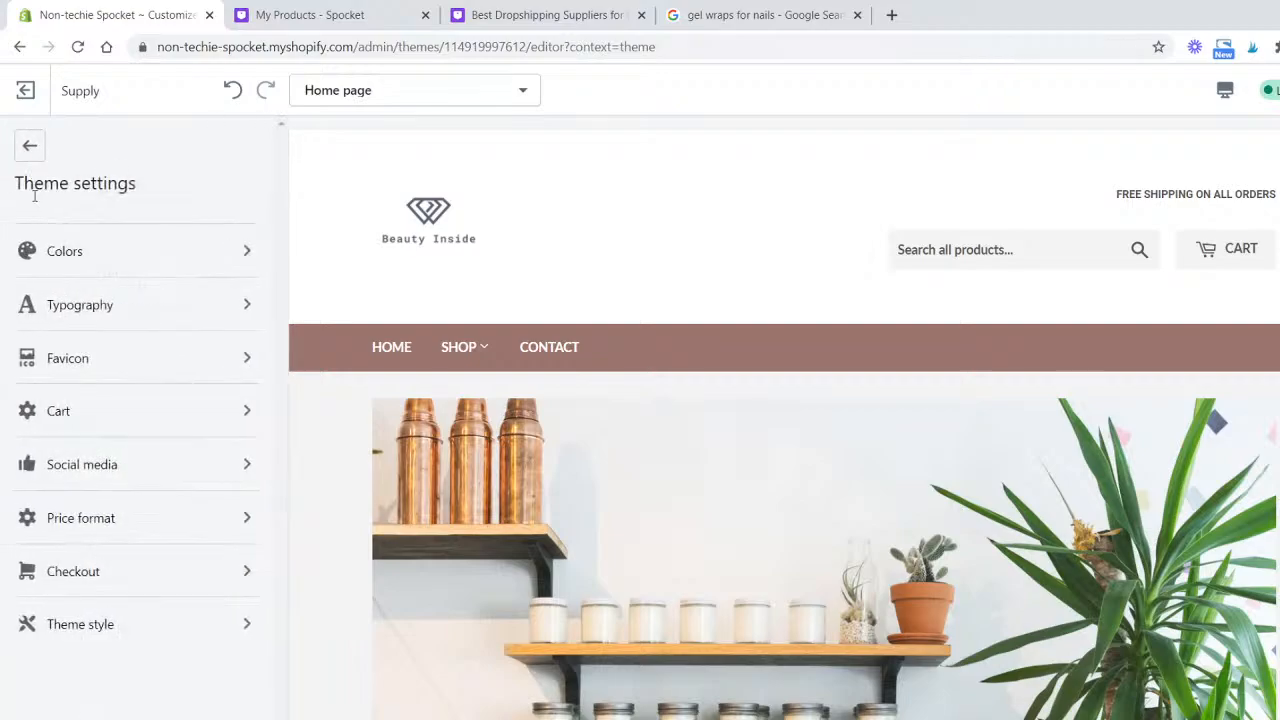
{"action": "left_click", "coordinate": [88, 262]}
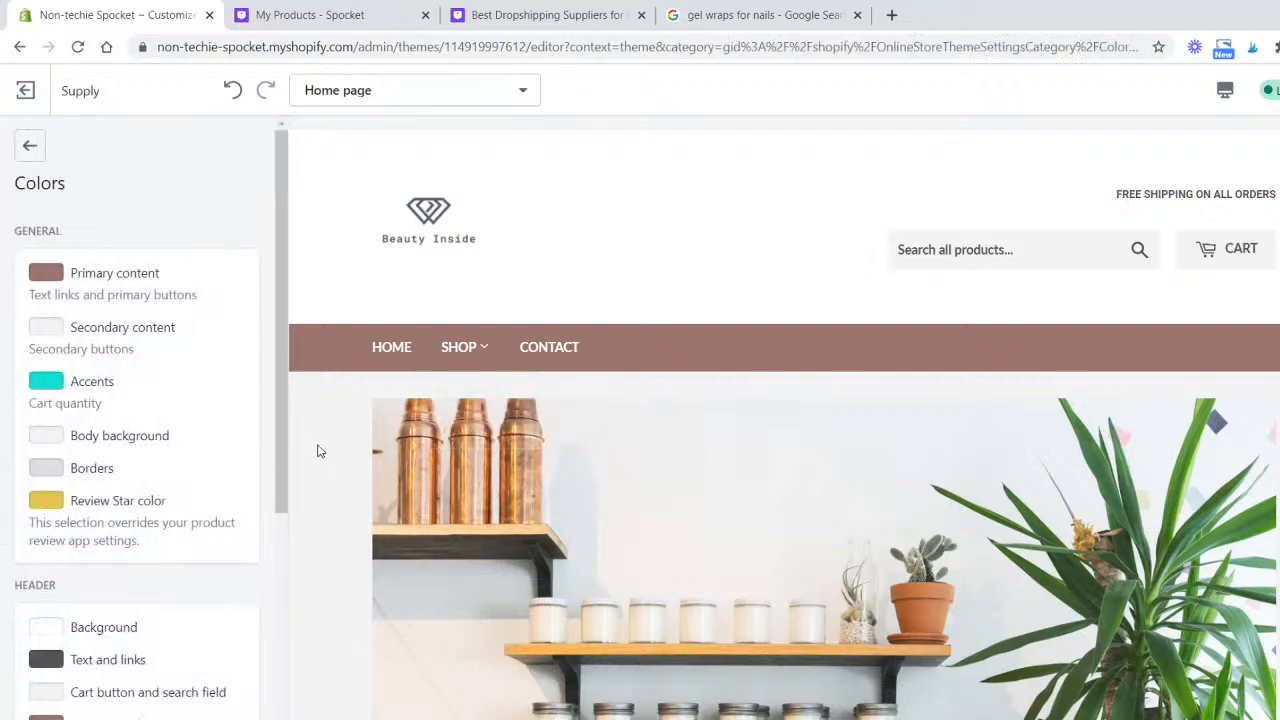
{"action": "scroll", "coordinate": [317, 451], "scroll_direction": "down", "scroll_amount": 1}
{"action": "left_click", "coordinate": [45, 435]}
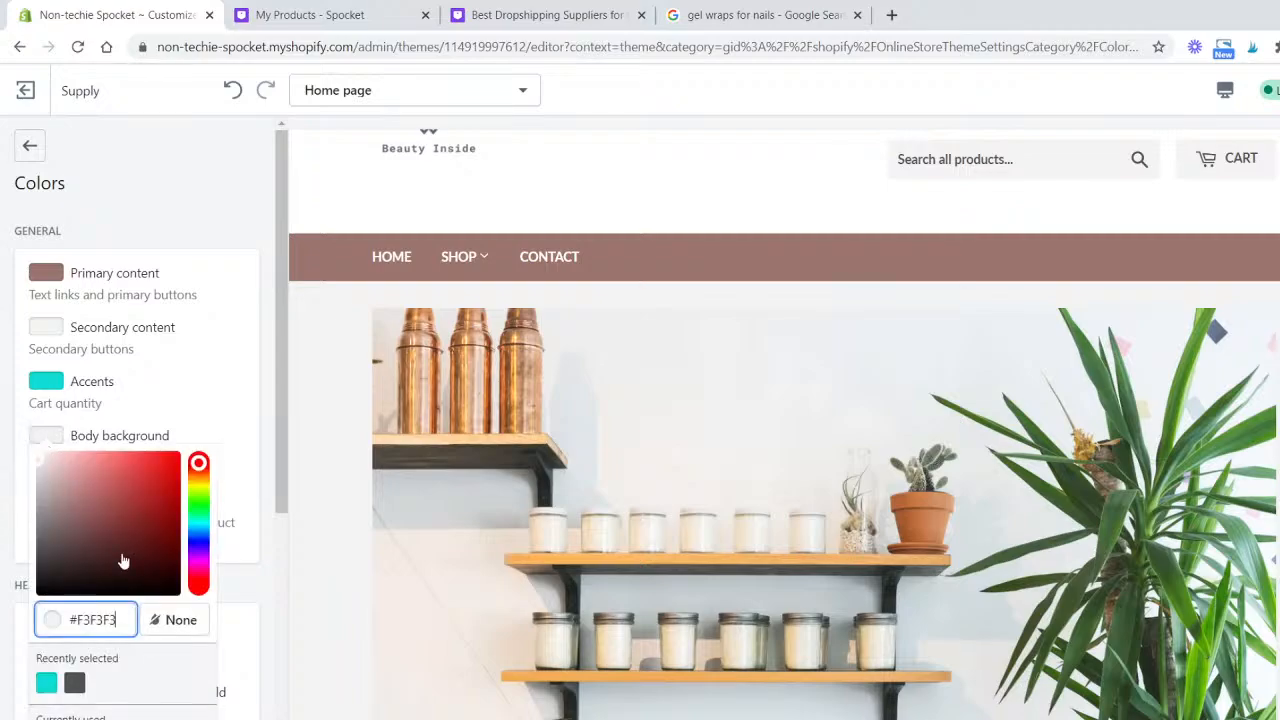
{"action": "double_click", "coordinate": [130, 610]}
{"action": "type", "text": "FFFF"}
{"action": "key", "text": "Return"}
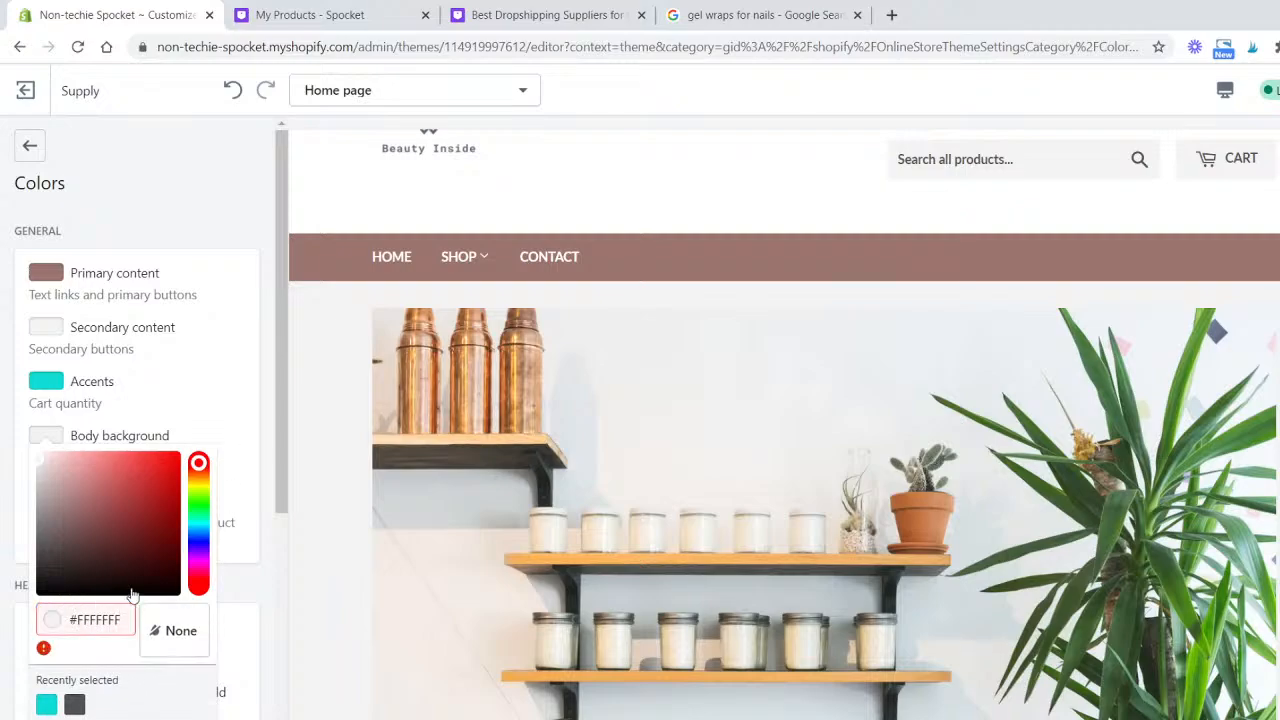
{"action": "left_click", "coordinate": [130, 622]}
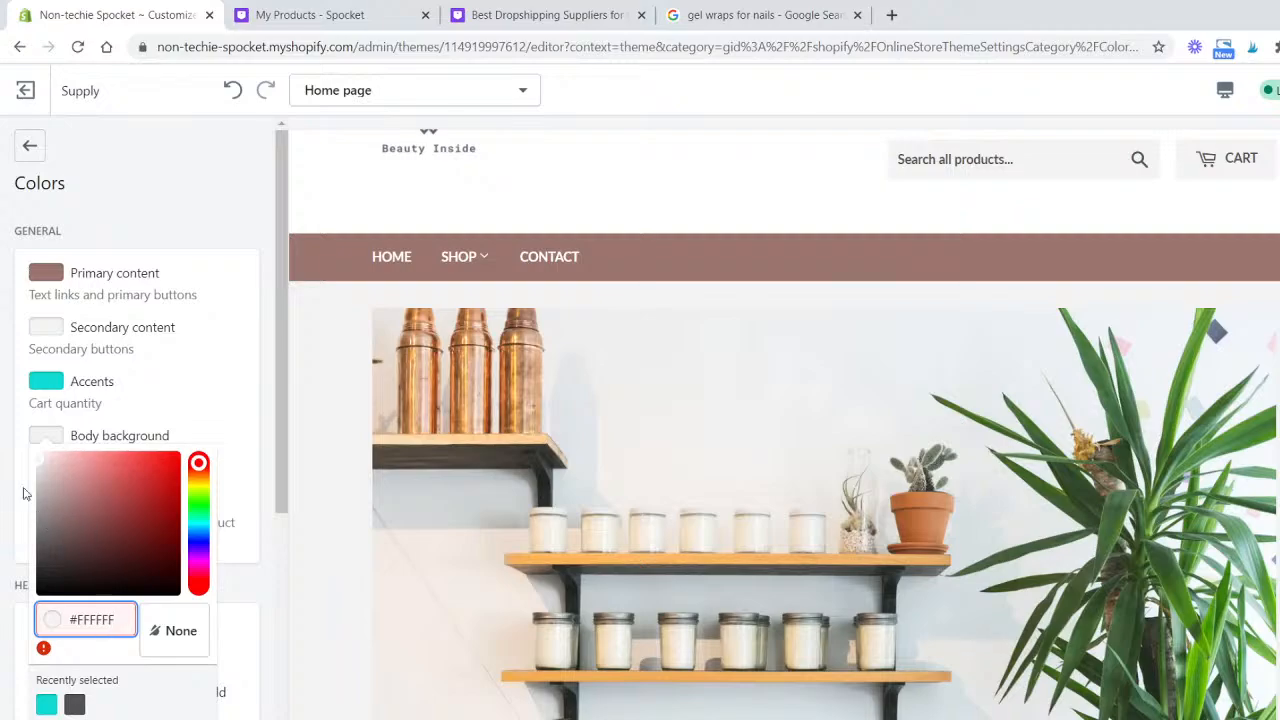
{"action": "left_click", "coordinate": [44, 460]}
{"action": "left_click_drag", "start_coordinate": [44, 460], "coordinate": [34, 434]}
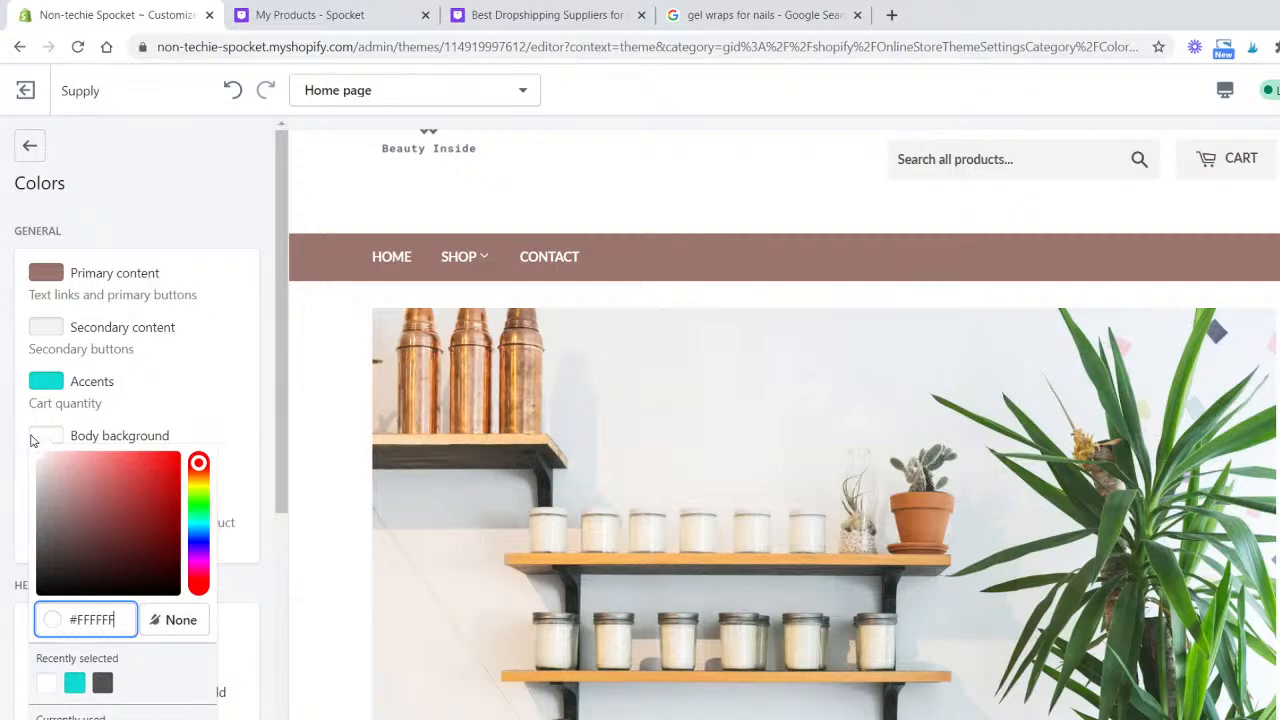
{"action": "left_click", "coordinate": [259, 420]}
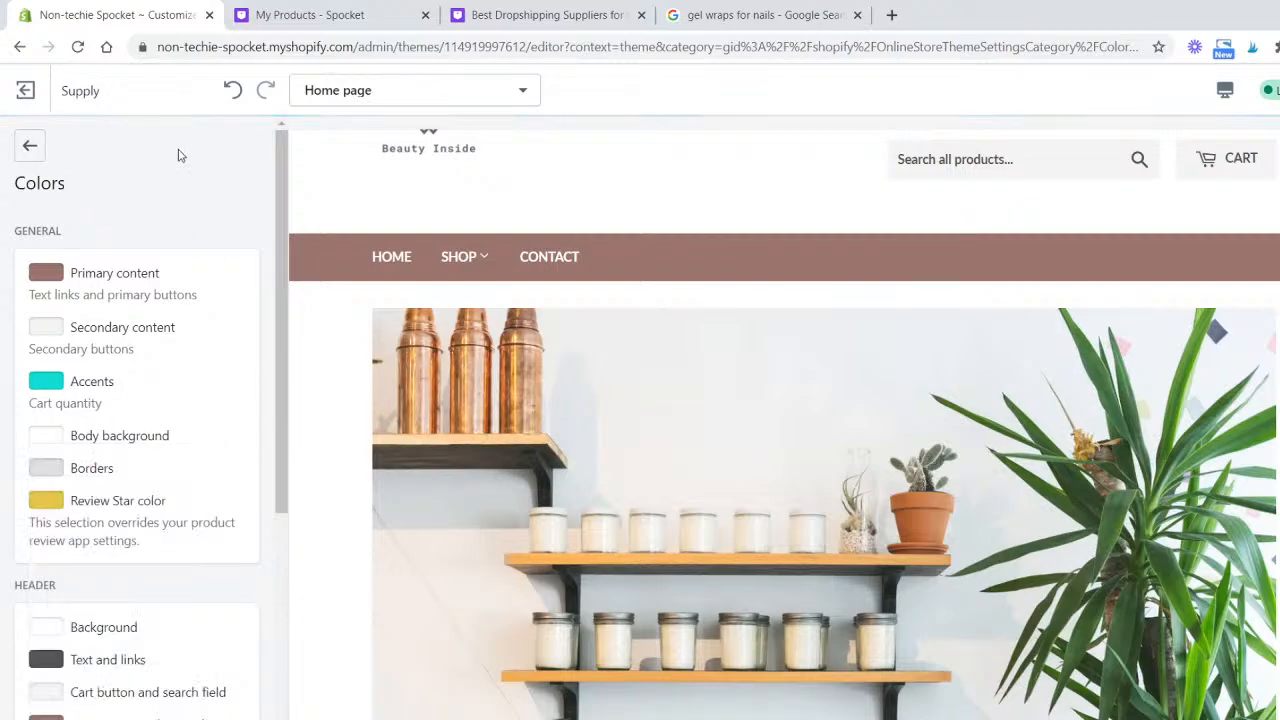
{"action": "scroll", "coordinate": [648, 297], "scroll_direction": "down", "scroll_amount": 4}
{"action": "scroll", "coordinate": [648, 297], "scroll_direction": "down", "scroll_amount": 15}
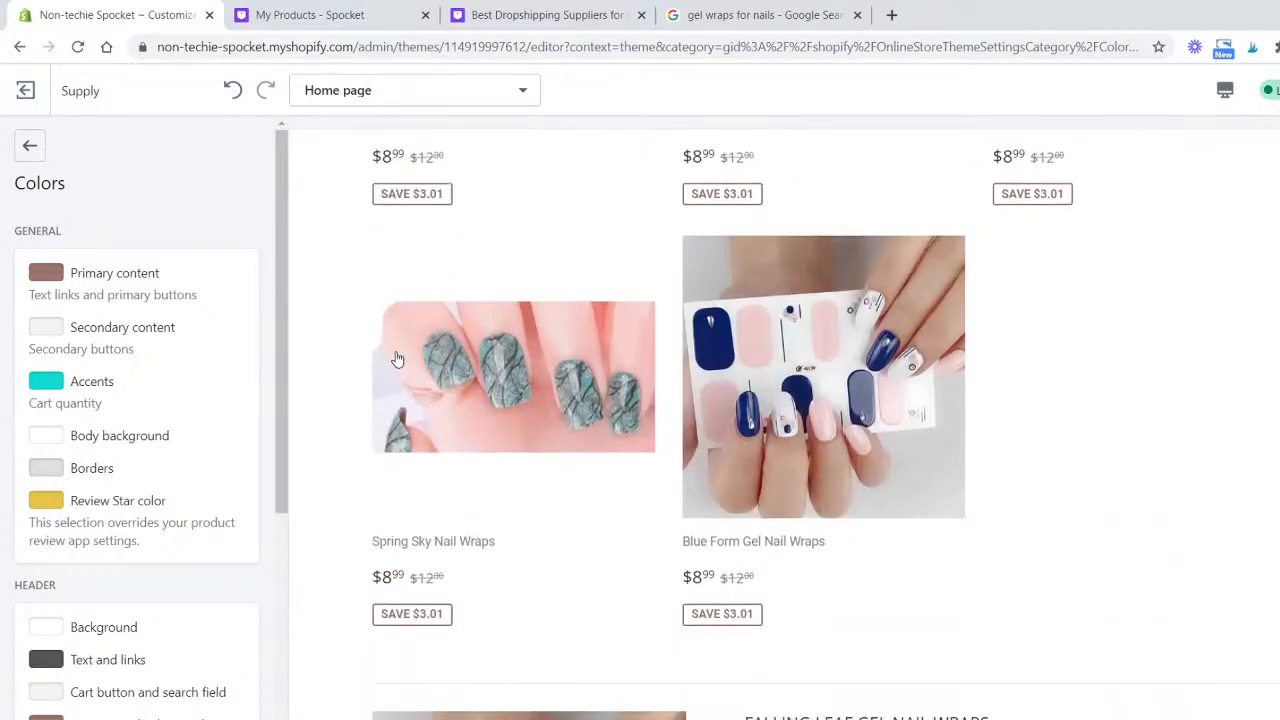
{"action": "scroll", "coordinate": [392, 380], "scroll_direction": "down", "scroll_amount": 3}
{"action": "scroll", "coordinate": [380, 438], "scroll_direction": "up", "scroll_amount": 15}
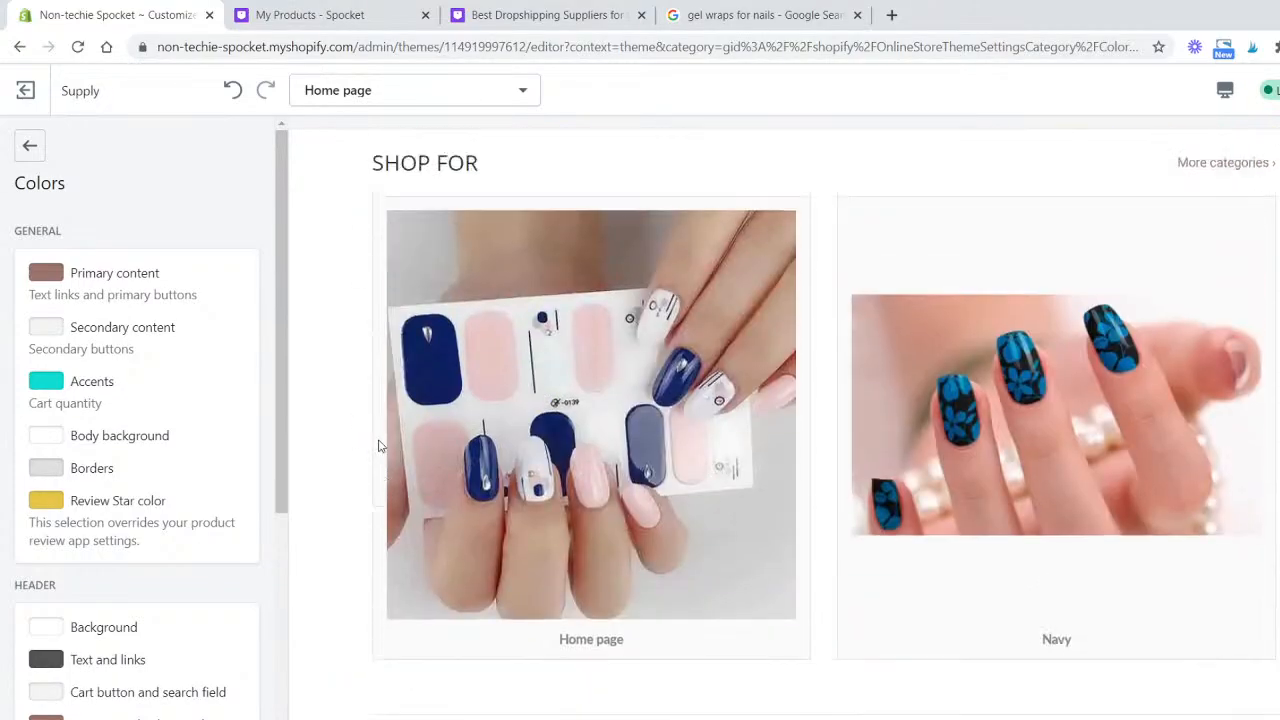
{"action": "scroll", "coordinate": [380, 447], "scroll_direction": "up", "scroll_amount": 2}
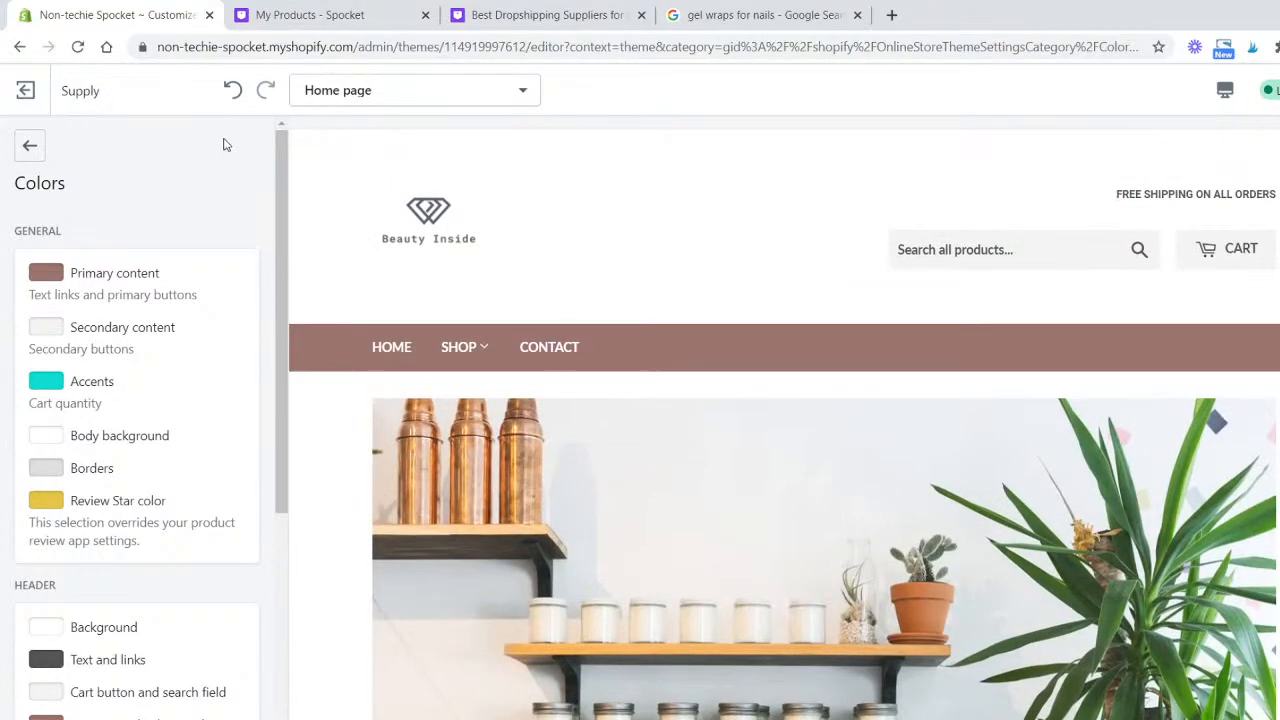
- Upload a logo image and select it as the store's favicon
{"action": "left_click", "coordinate": [30, 146]}
{"action": "left_click", "coordinate": [140, 317]}
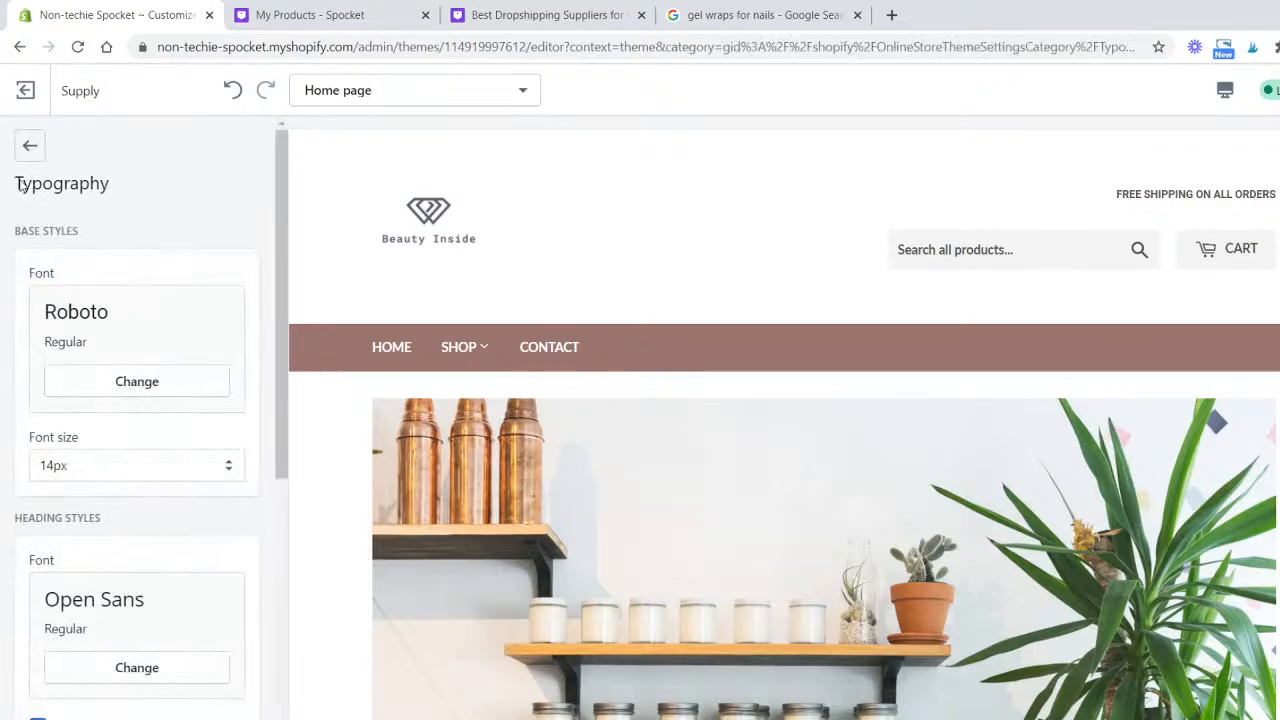
{"action": "left_click", "coordinate": [28, 145]}
{"action": "left_click", "coordinate": [161, 368]}
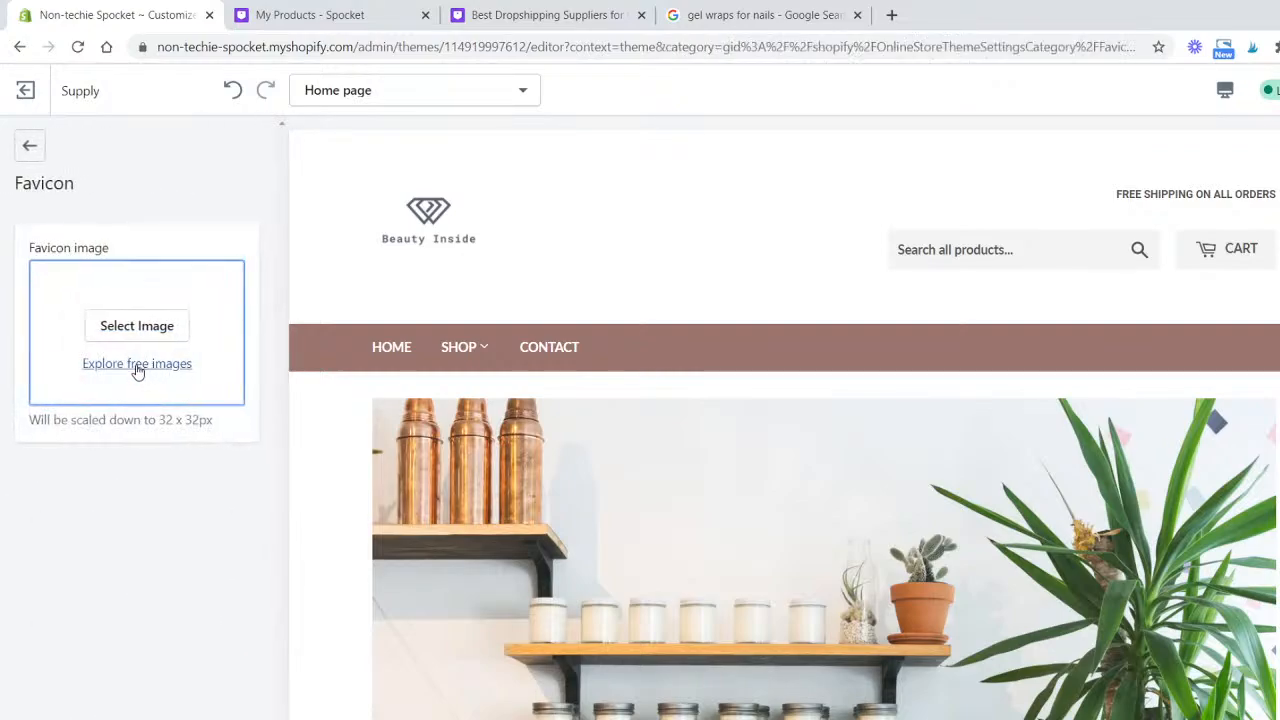
{"action": "left_click", "coordinate": [151, 328]}
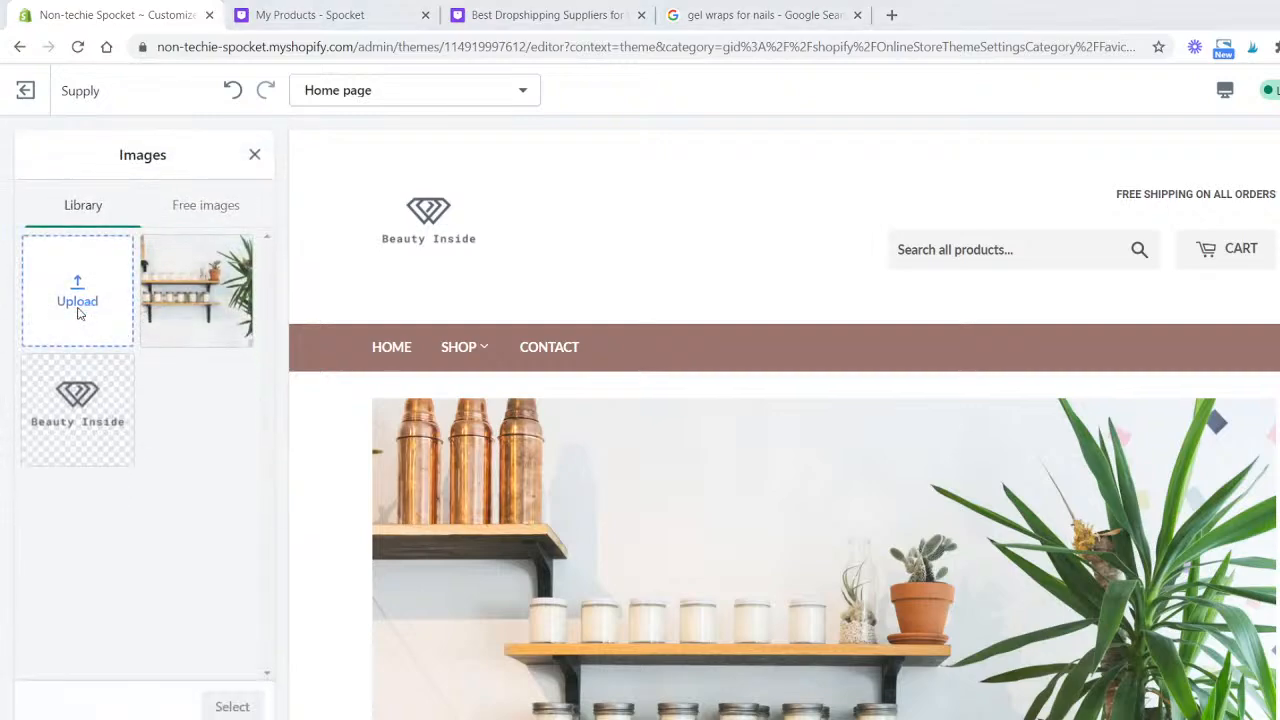
{"action": "left_click", "coordinate": [1024, 600]}
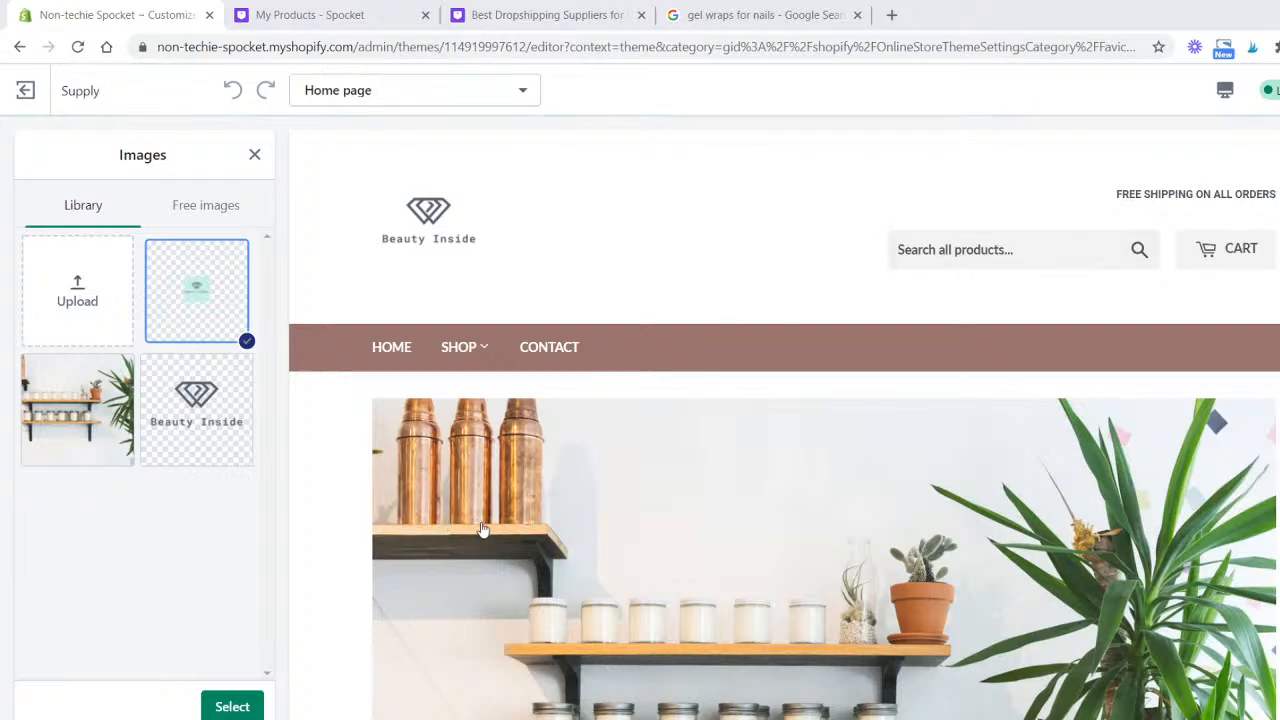
{"action": "left_click", "coordinate": [232, 706]}
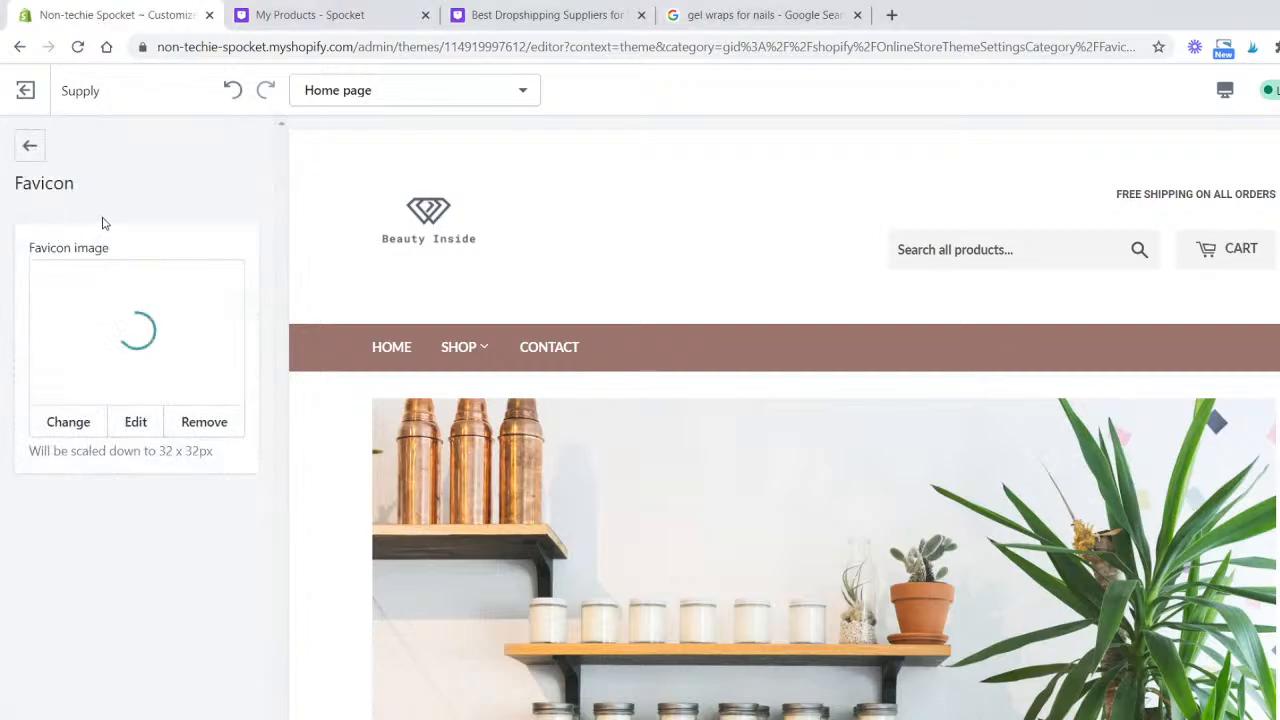
- Open the Social media settings and review the account links and sharing options
{"action": "left_click", "coordinate": [30, 146]}
{"action": "left_click", "coordinate": [131, 472]}
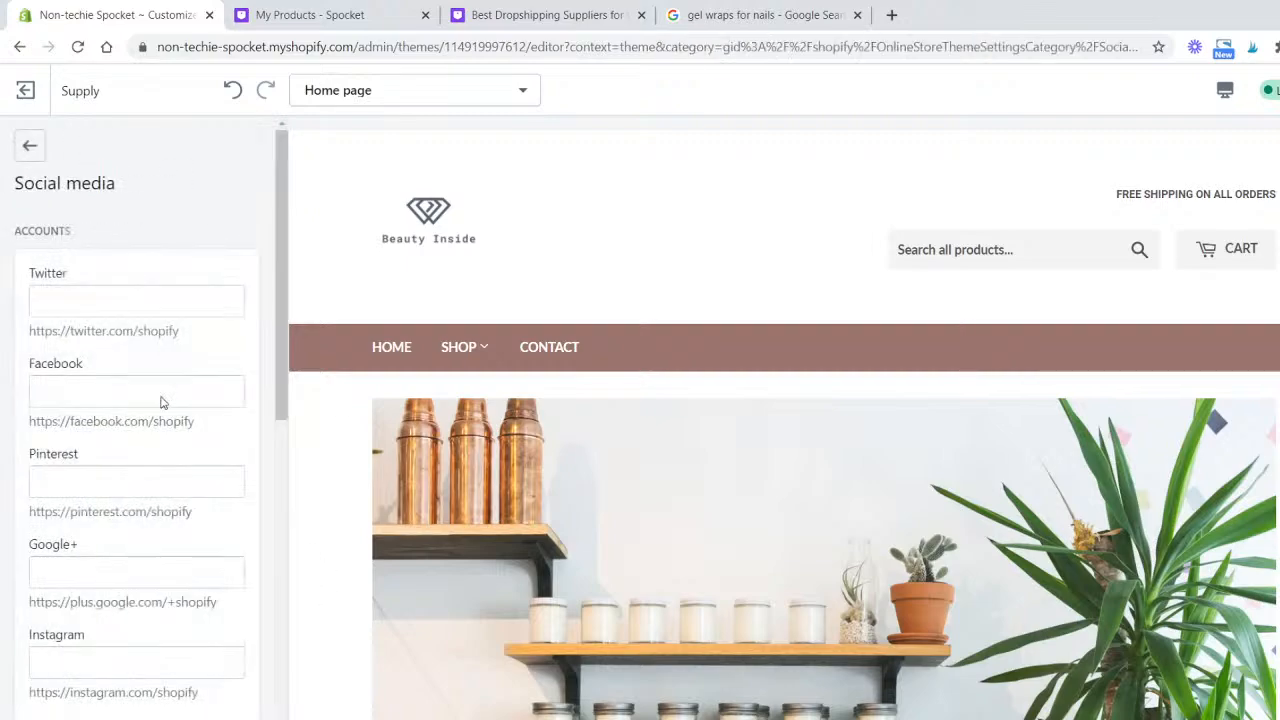
{"action": "scroll", "coordinate": [177, 294], "scroll_direction": "down", "scroll_amount": 7}
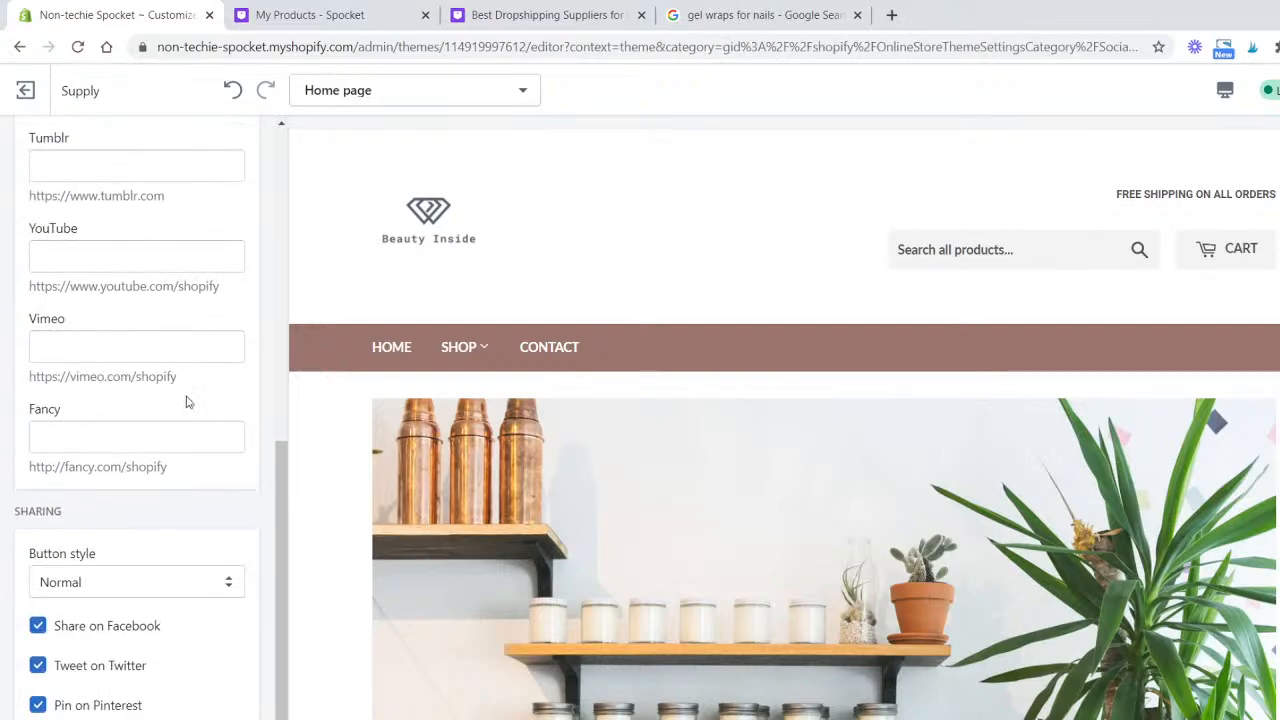
{"action": "scroll", "coordinate": [186, 402], "scroll_direction": "up", "scroll_amount": 7}
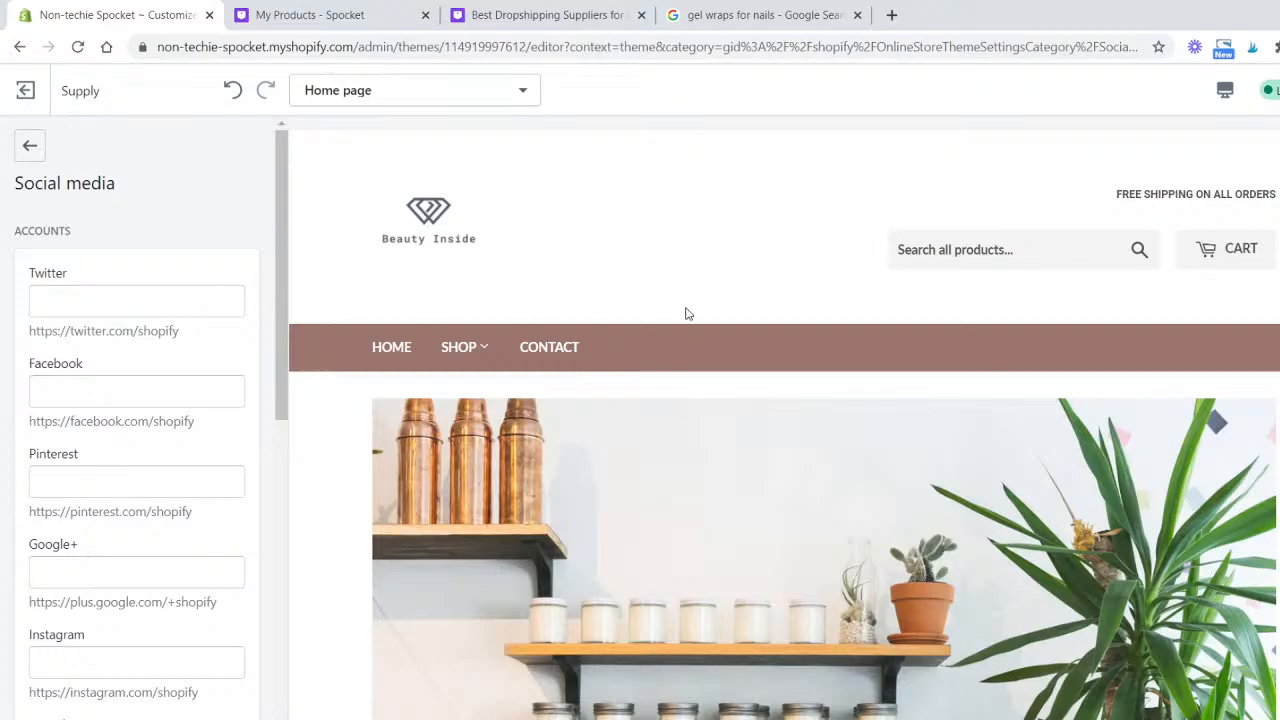
{"action": "scroll", "coordinate": [688, 316], "scroll_direction": "down", "scroll_amount": 10}
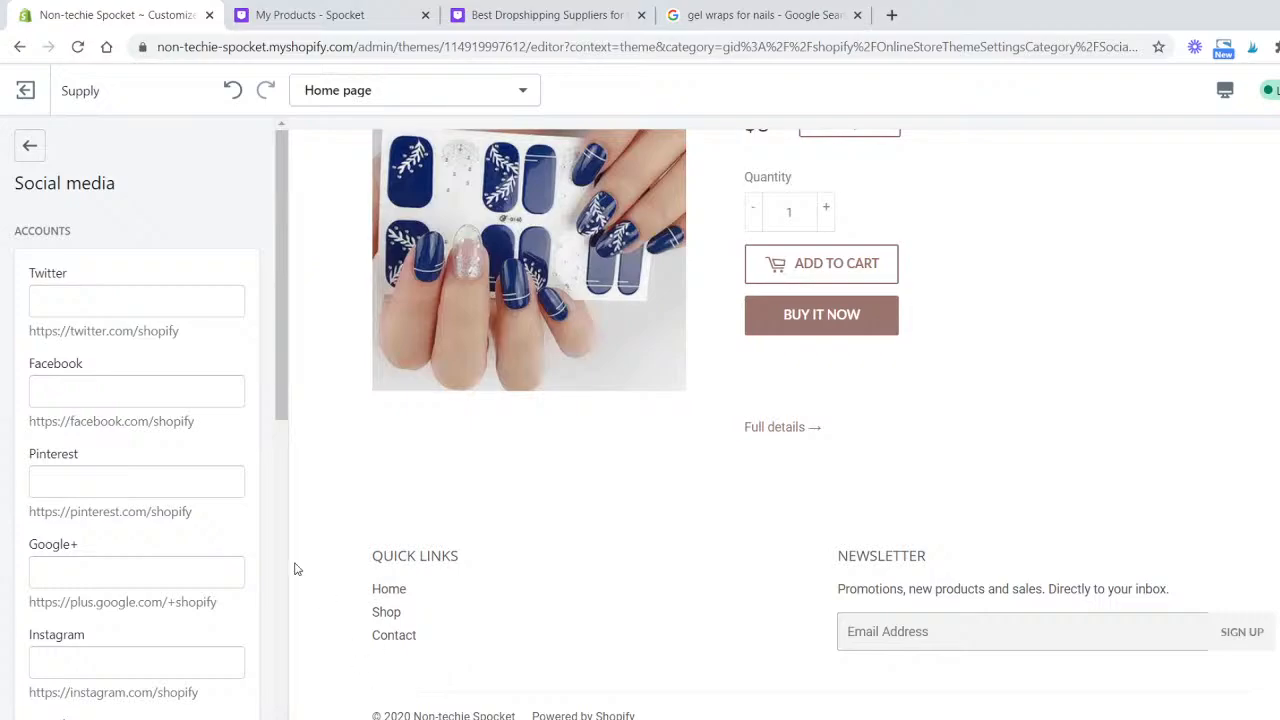
{"action": "scroll", "coordinate": [190, 460], "scroll_direction": "down", "scroll_amount": 6}
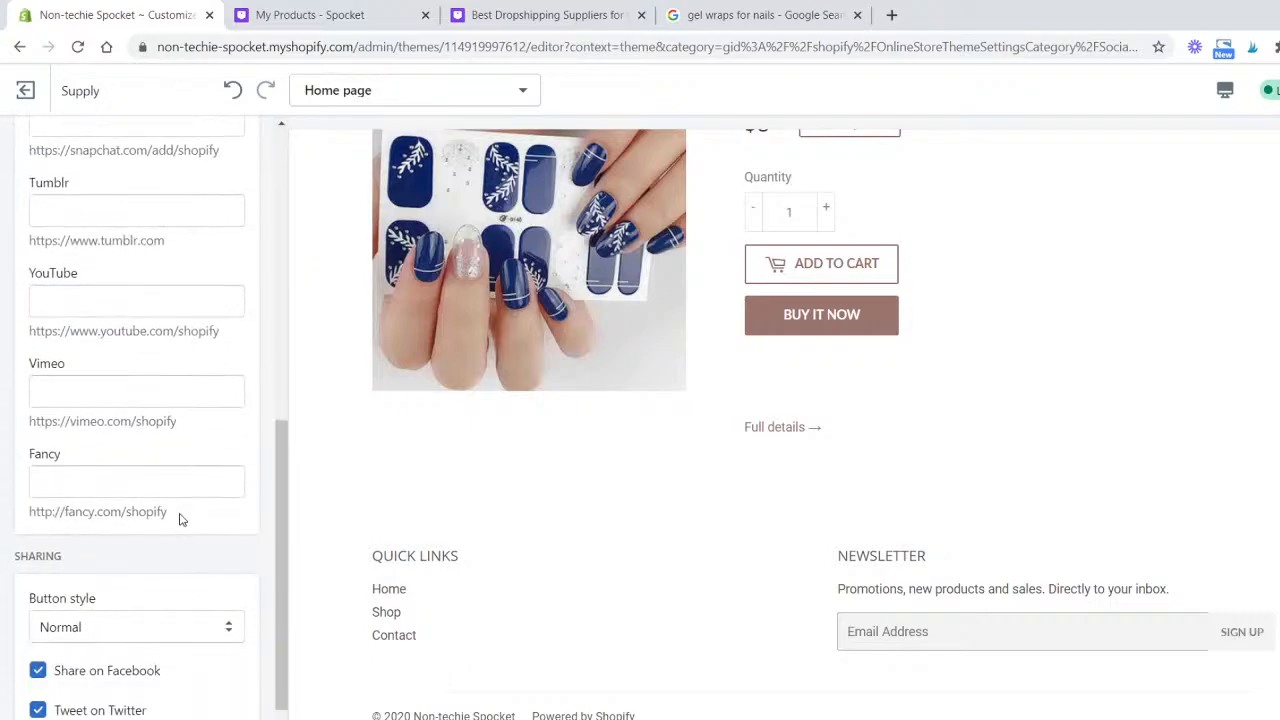